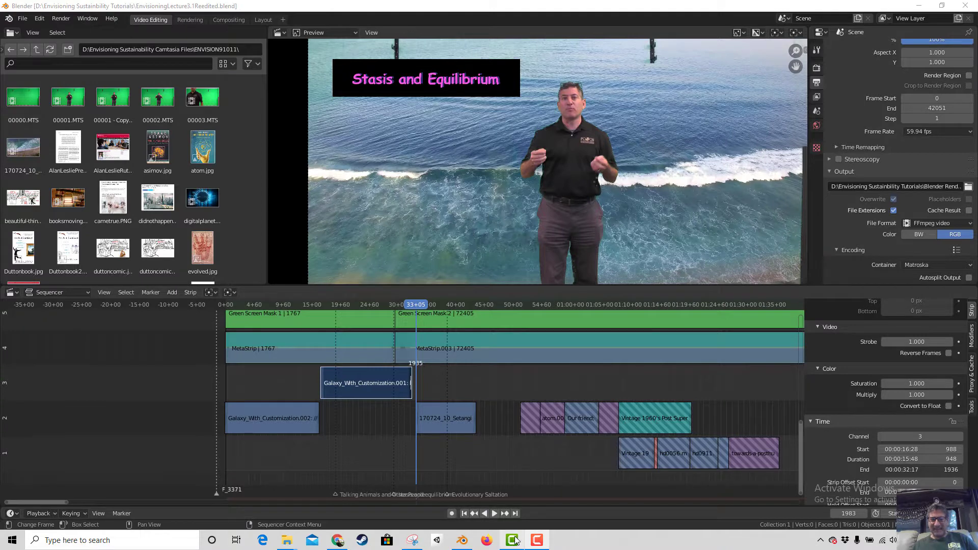
Switch to Camtasia and add a marker about one second into the timeline.
click(501, 544)
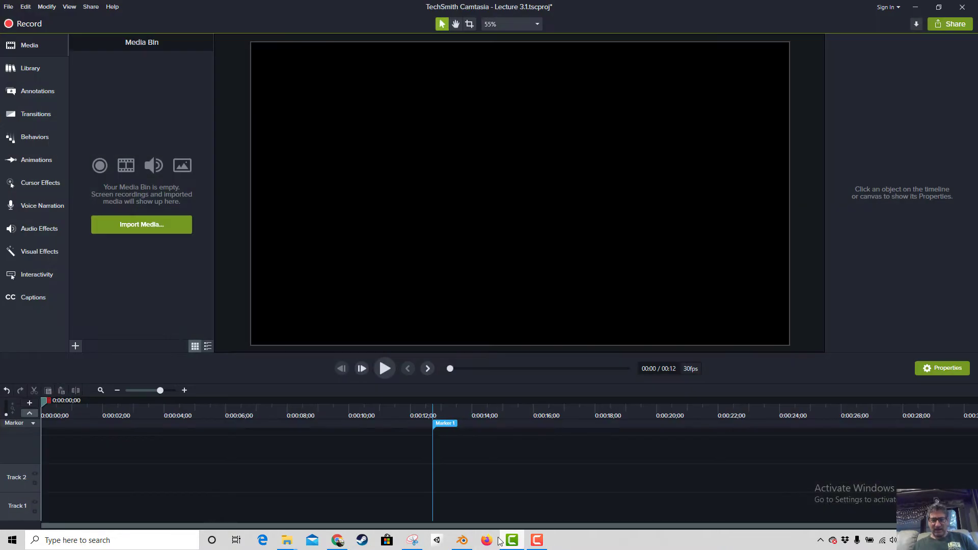
click(67, 426)
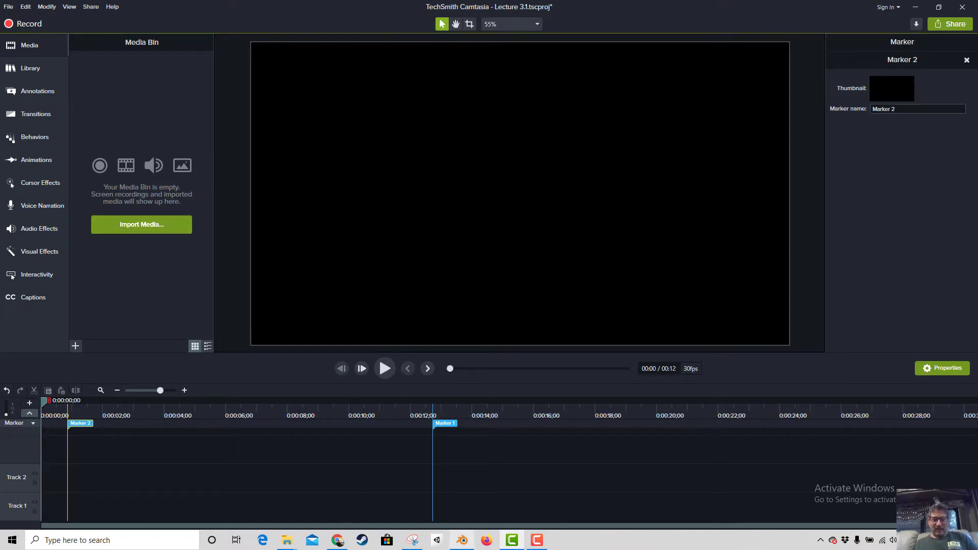
Switch to Blender to view the lecture's sequencer project, and return to Camtasia.
mouse_move(464, 542)
click(461, 493)
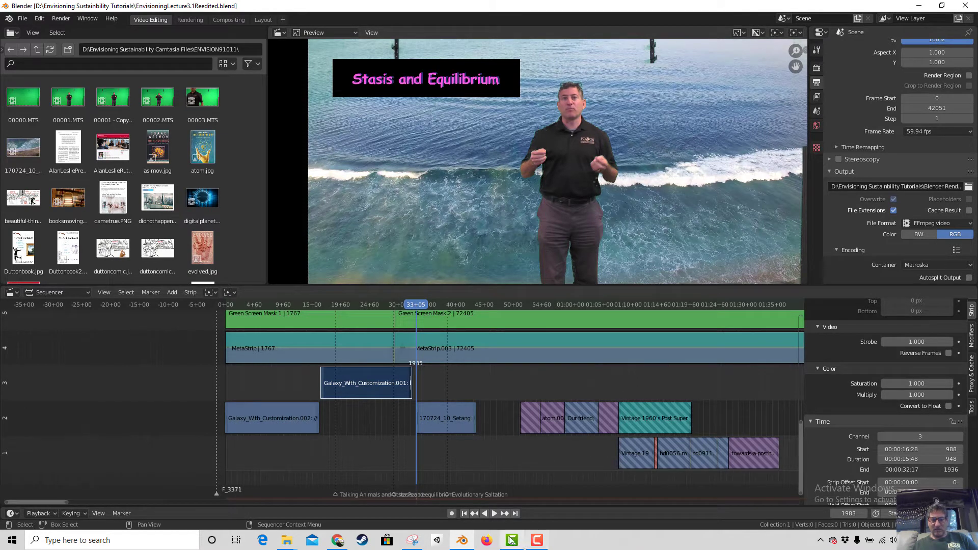
mouse_move(536, 544)
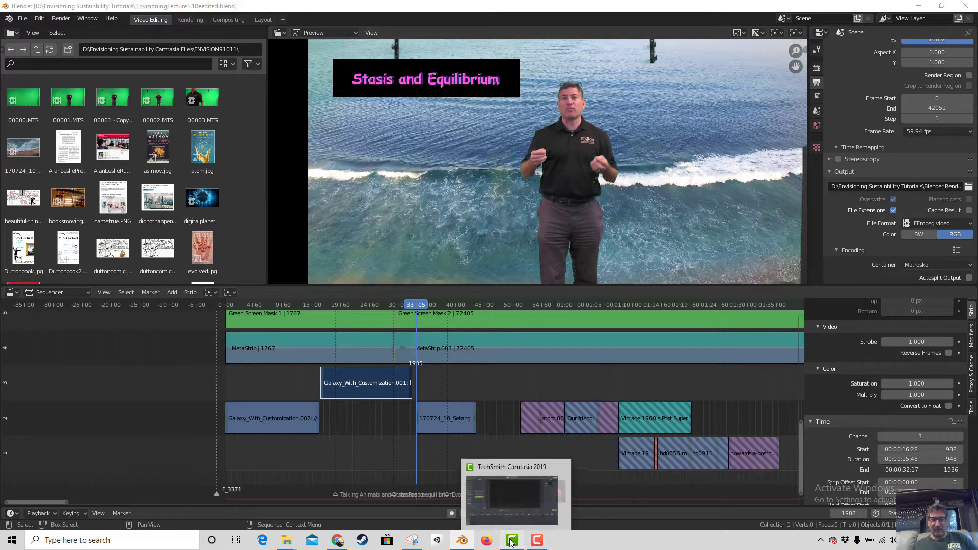
click(523, 497)
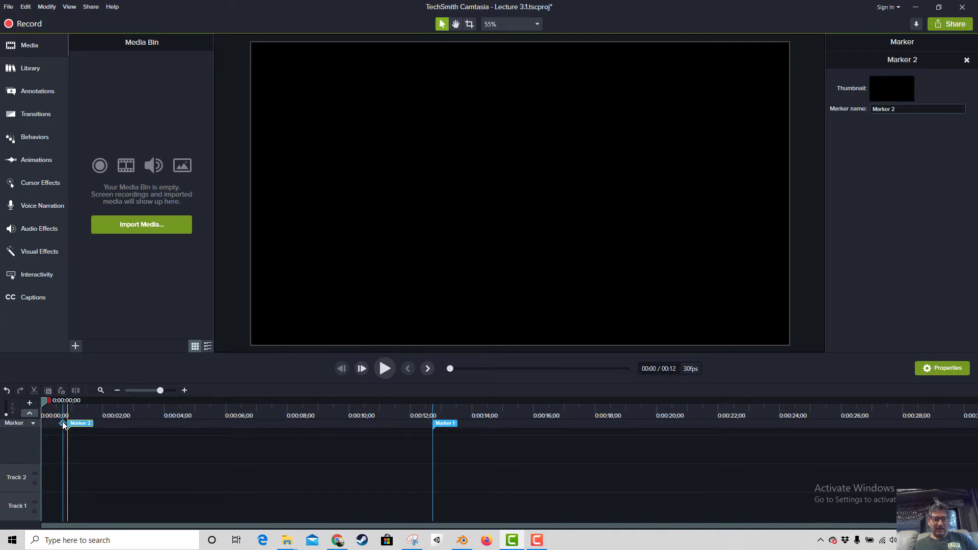
Start importing media from the ENVISION91011 folder and try selecting the green-screen clips 00001.MTS and 00002.MTS.
click(143, 225)
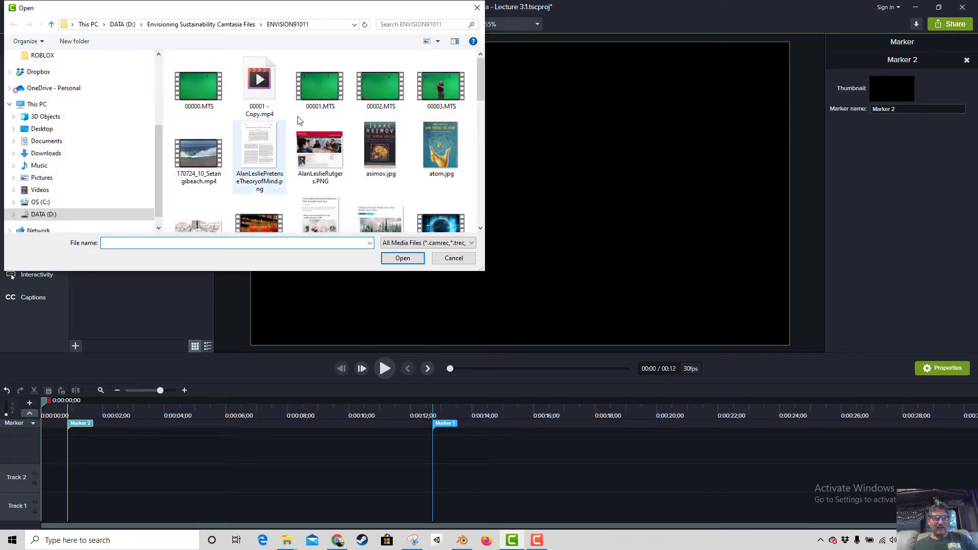
click(190, 98)
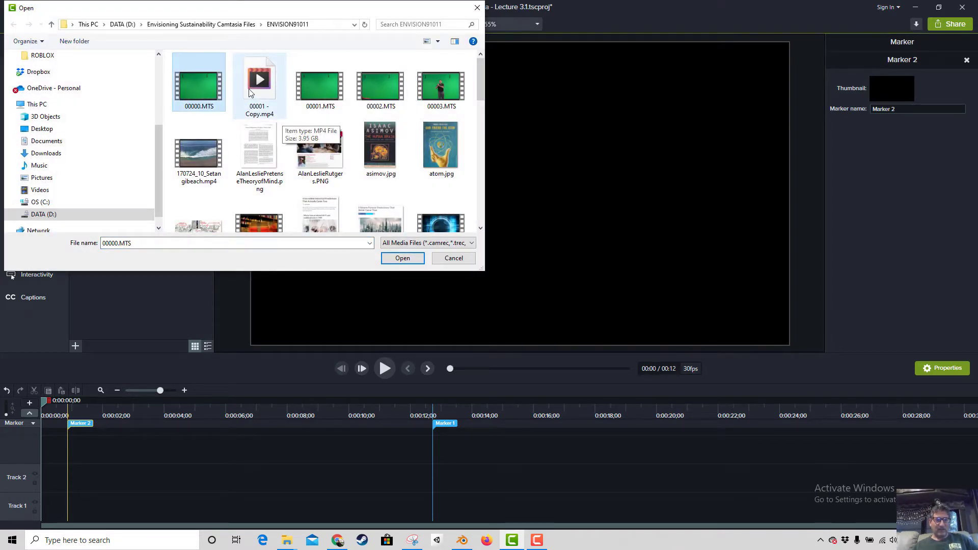
shift+click(199, 152)
shift+click(265, 155)
shift+click(334, 149)
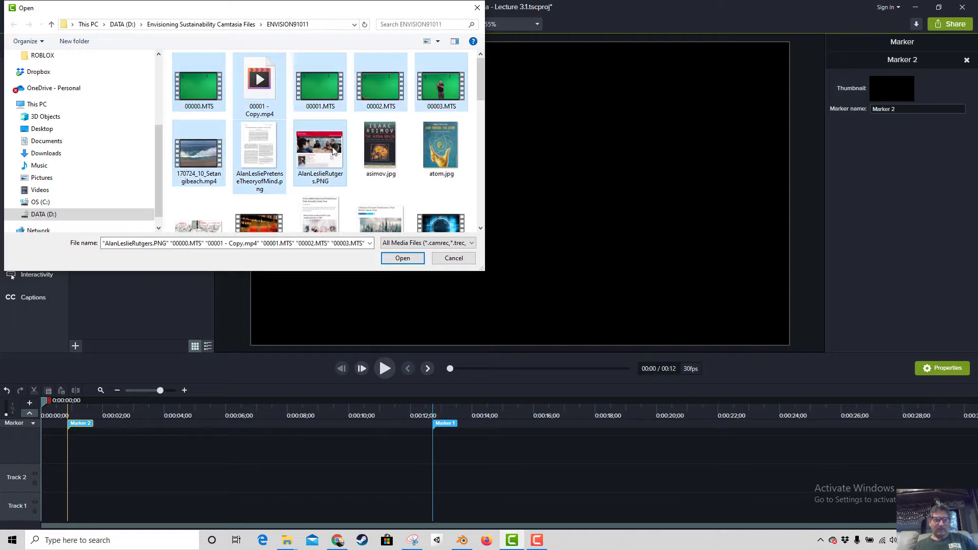
click(327, 109)
ctrl+click(365, 99)
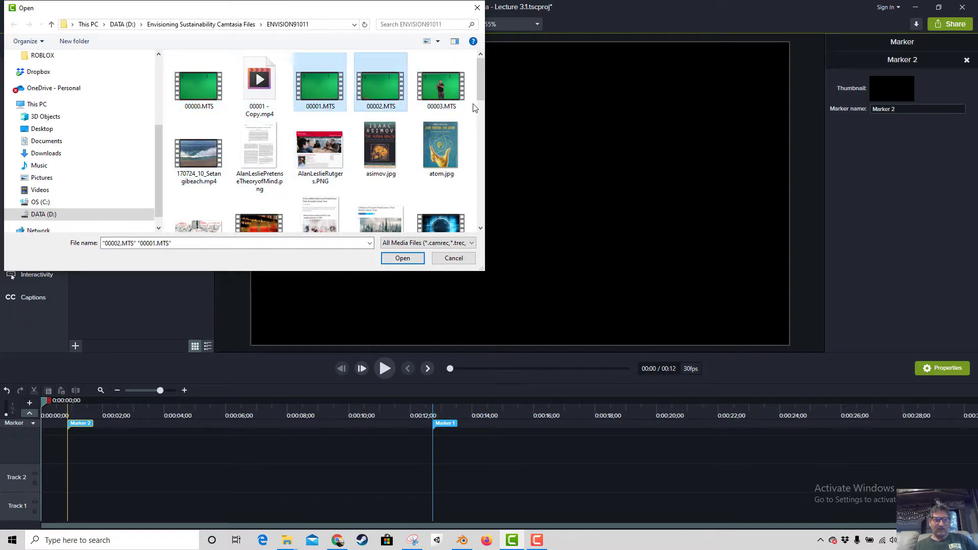
Select the range of media files from atom.jpg through the Vintage 1960's Post Super Sugar Crisp commercial.
click(230, 96)
click(207, 94)
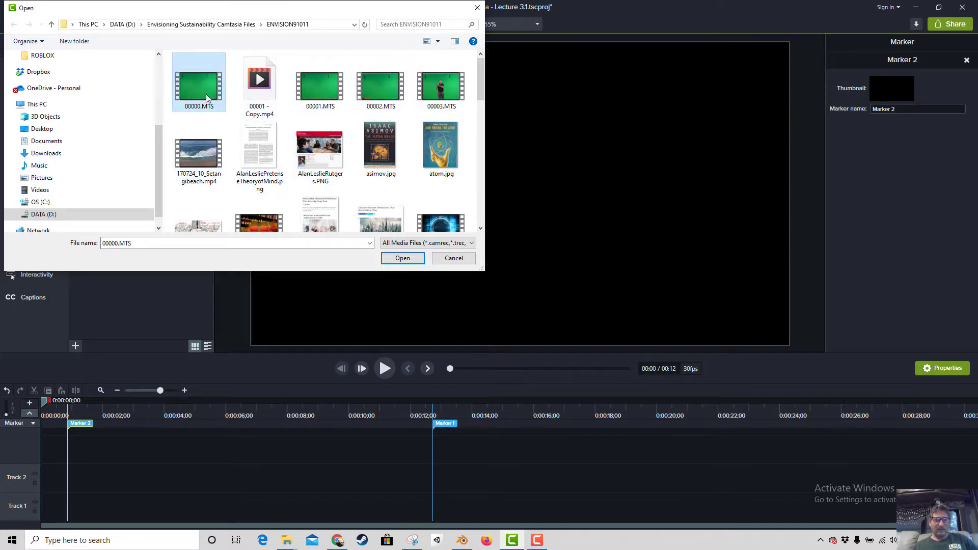
ctrl+click(210, 161)
ctrl+click(260, 153)
ctrl+click(320, 153)
ctrl+click(387, 155)
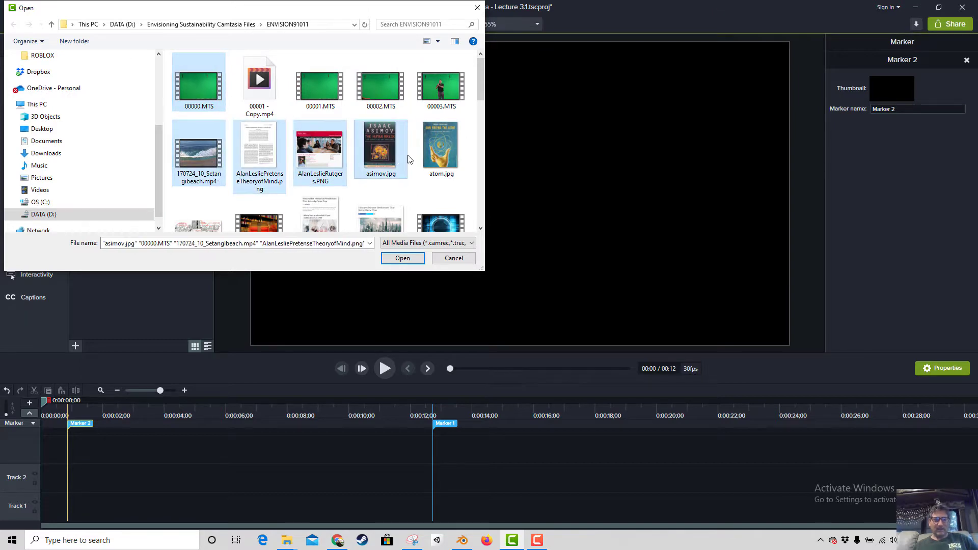
ctrl+click(441, 148)
mouse_move(480, 91)
mouse_down()
mouse_move(479, 224)
mouse_move(474, 83)
mouse_up()
shift+click(466, 201)
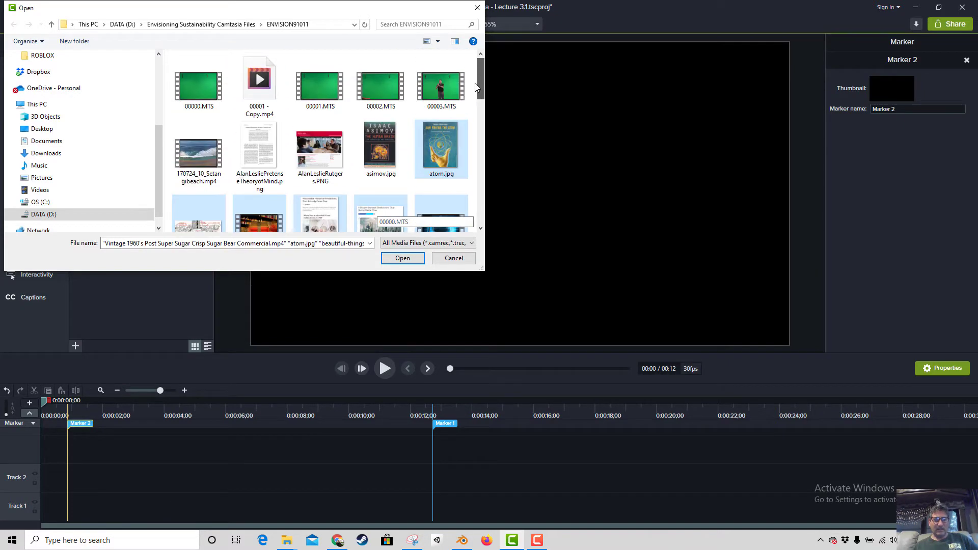
Add 00000.MTS, 170724_10_Setangibeach.mp4, asimov.jpg and the two images just before it to the selection, and import all the files.
ctrl+click(196, 151)
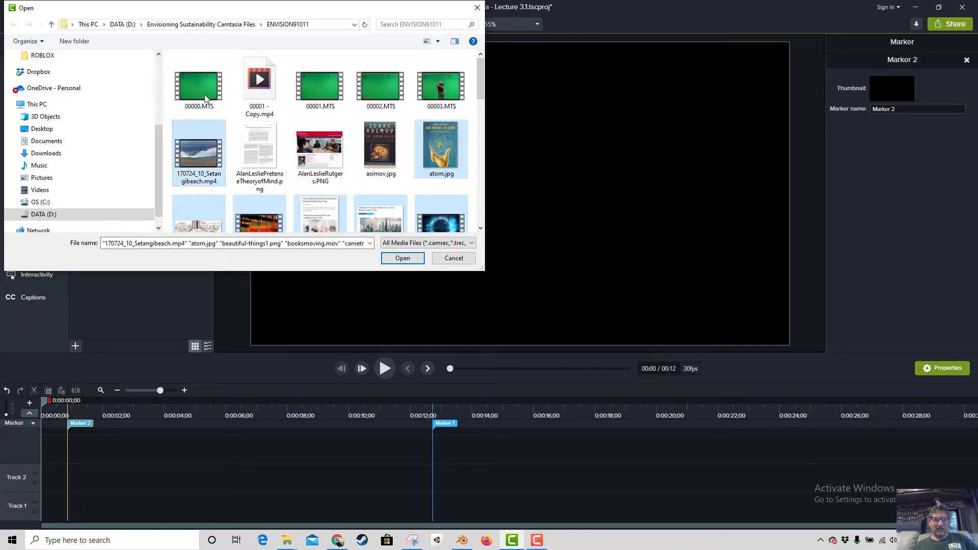
ctrl+click(203, 91)
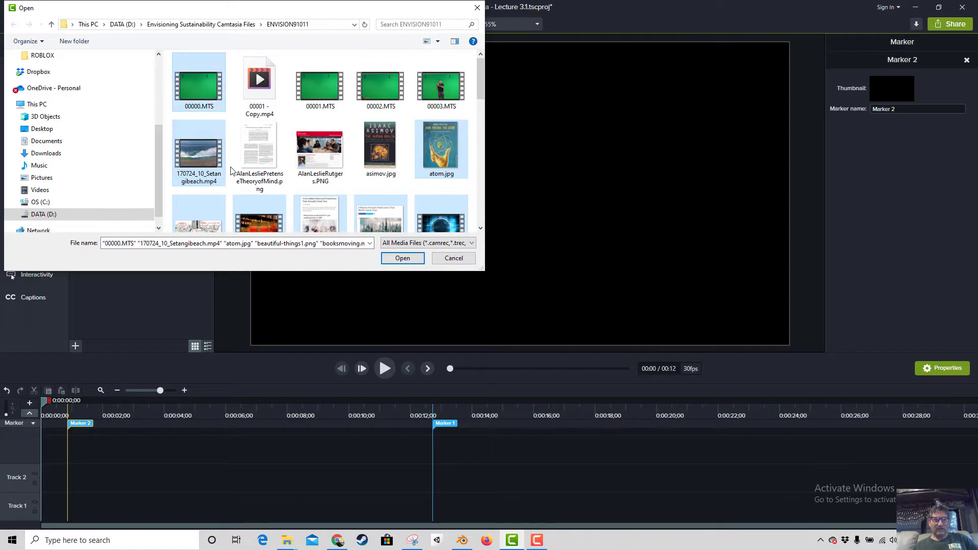
ctrl+click(279, 163)
ctrl+click(320, 152)
ctrl+click(375, 160)
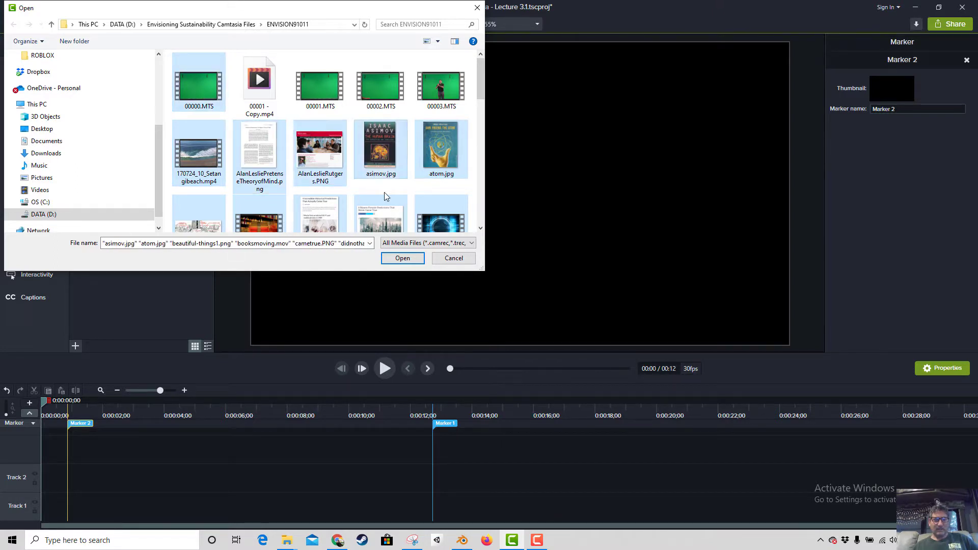
scroll(384, 191, down, 3)
click(404, 258)
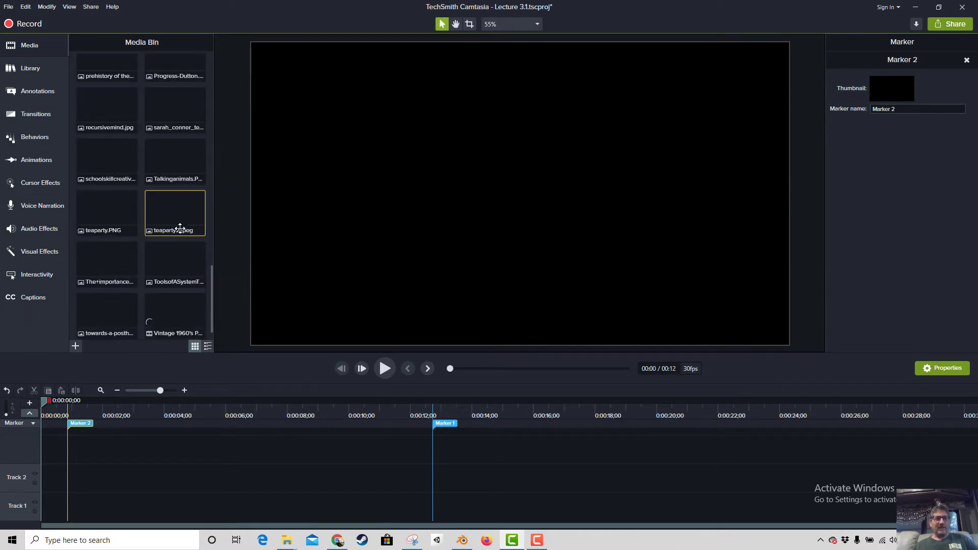
Place 00000.MTS at the start of Track 3 and keep the project at 30 FPS.
scroll(135, 201, down, 5)
scroll(142, 207, up, 8)
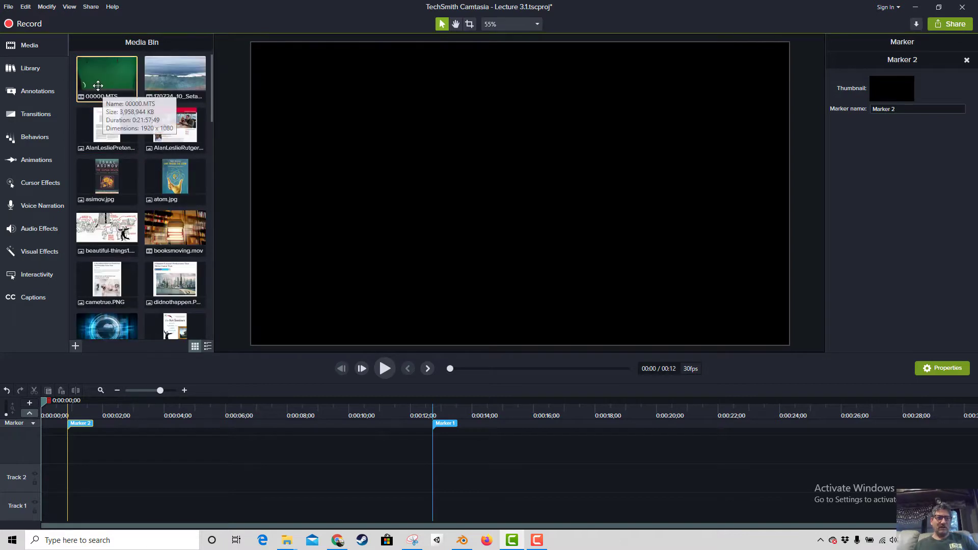
drag(105, 97, 28, 448)
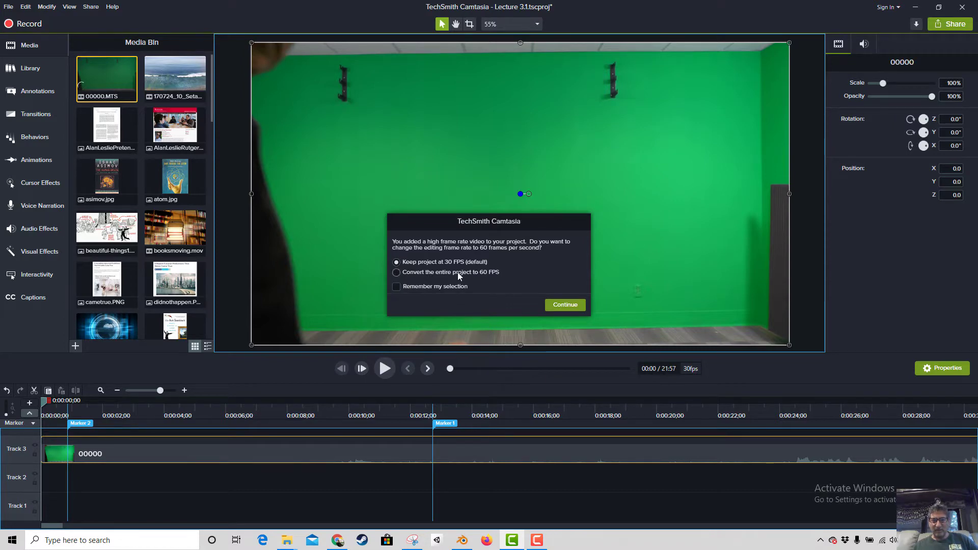
click(557, 307)
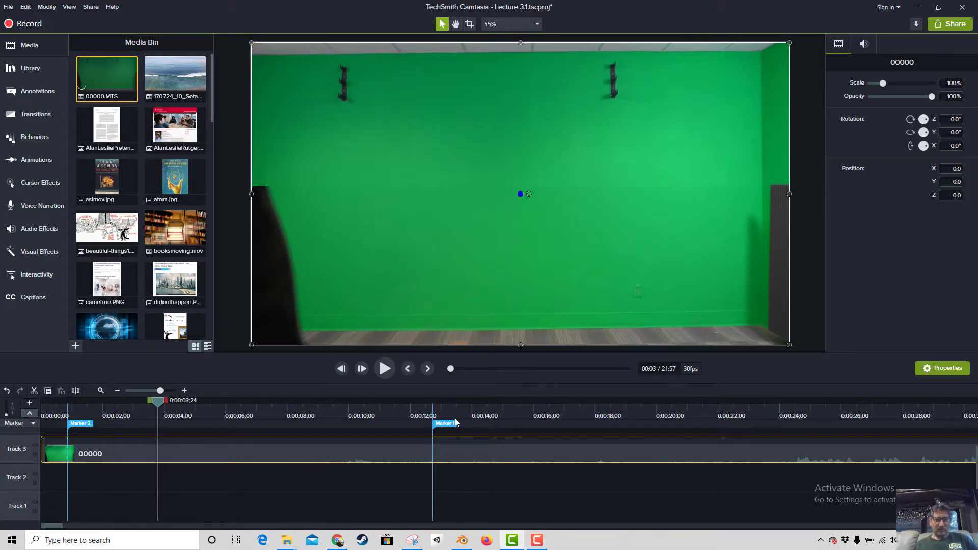
Play the 00000 clip from about 15 seconds and pause it near 20 seconds, with the imported media shown.
click(495, 413)
key(v)
key(space)
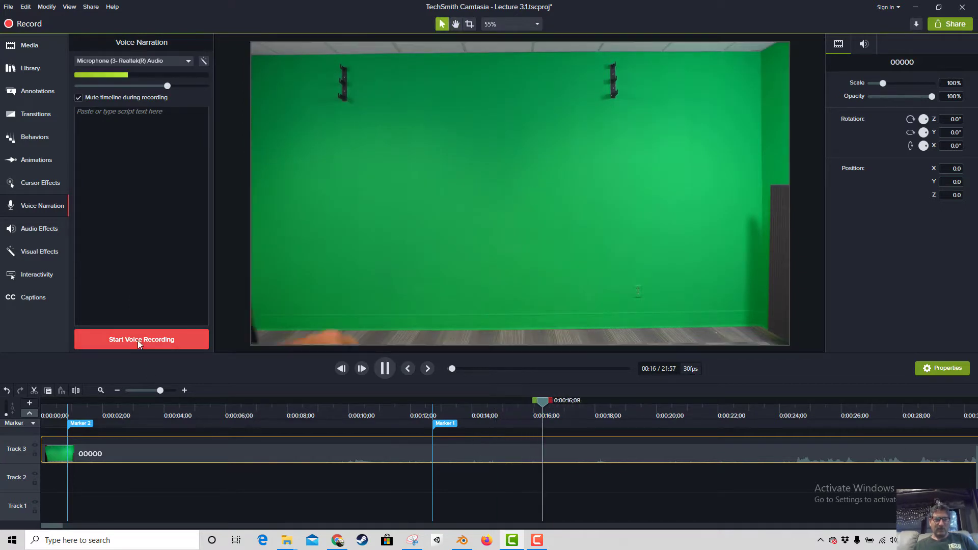
click(31, 97)
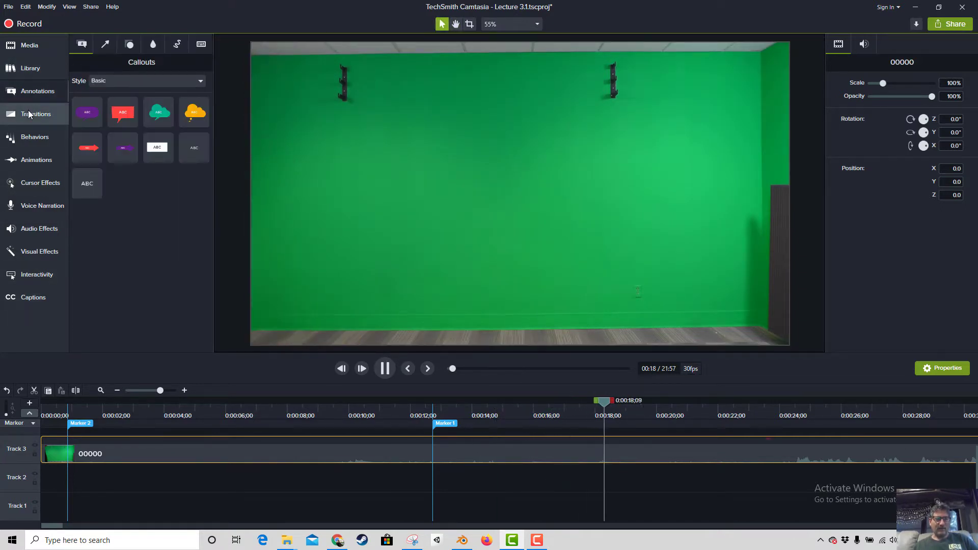
click(30, 110)
click(28, 46)
key(space)
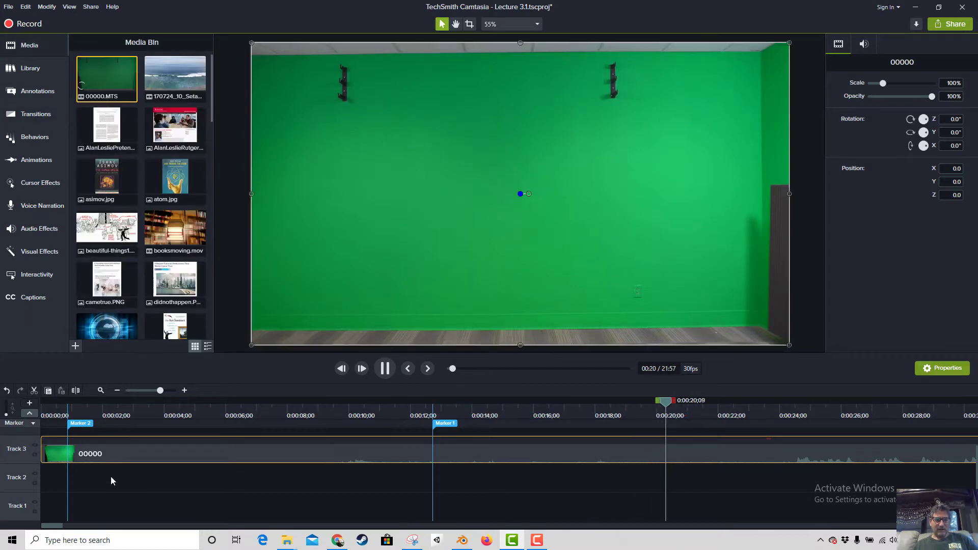
Rename Track 3 as AudioVide.
double_click(16, 450)
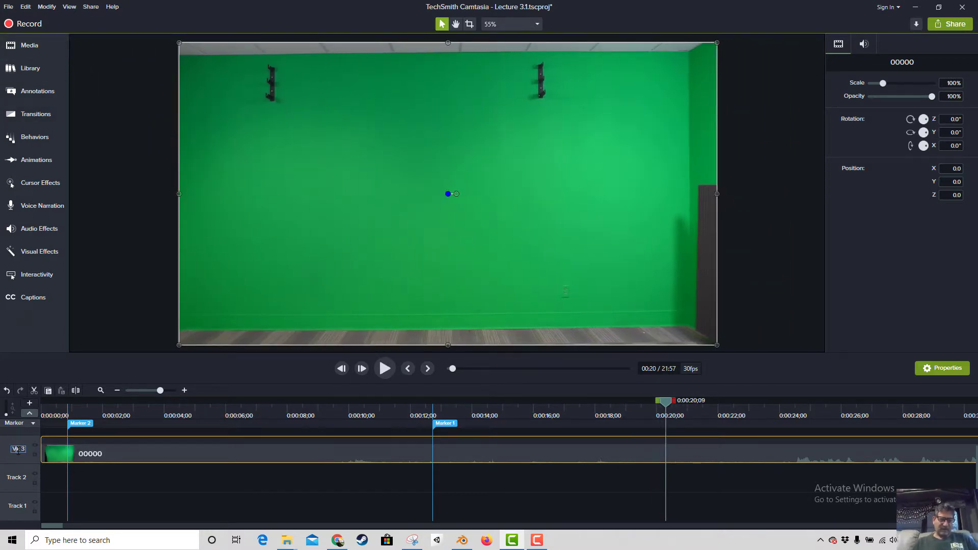
key(BackSpace)
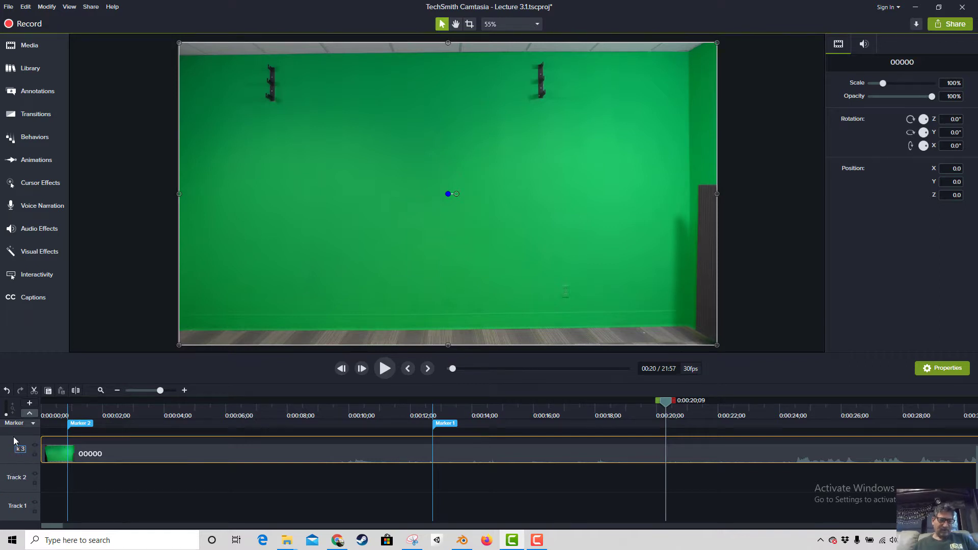
scroll(230, 143, up, 2)
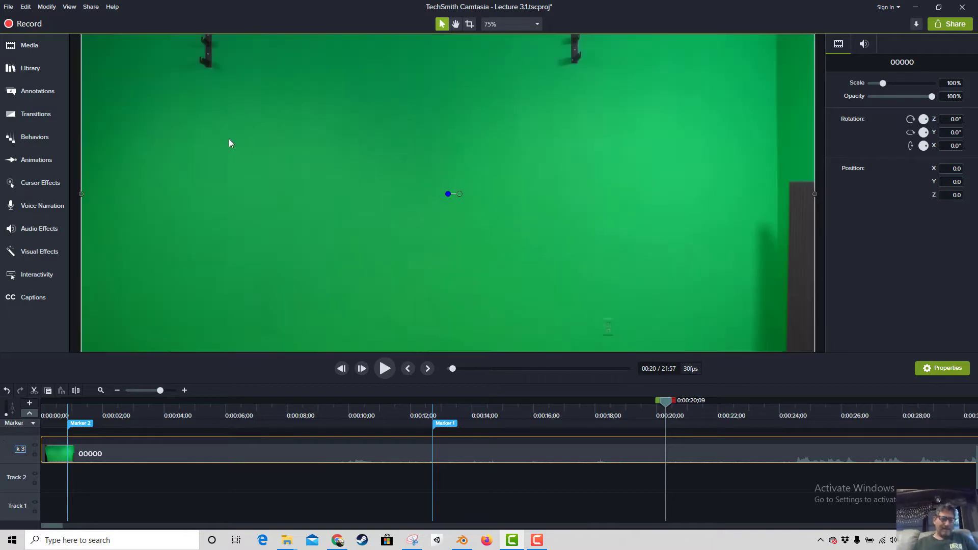
double_click(23, 449)
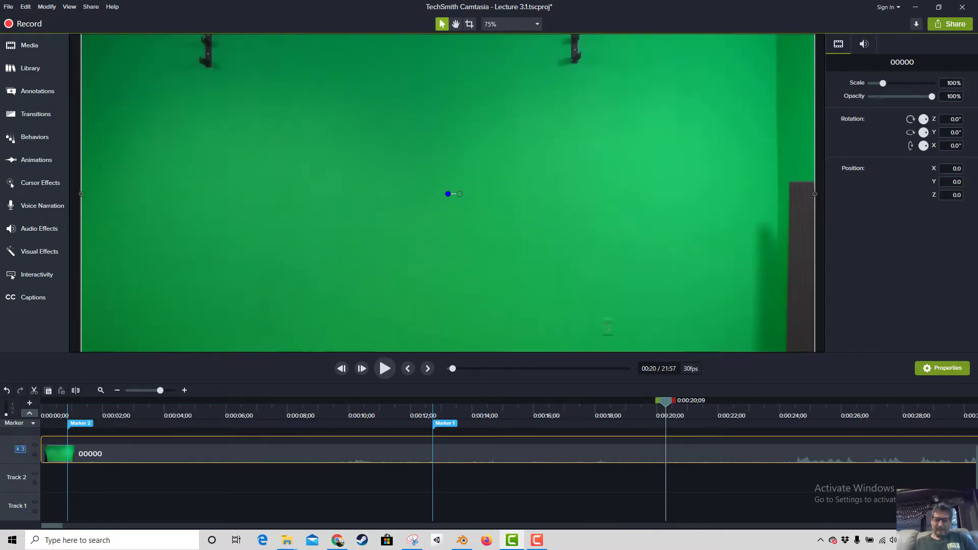
text(Aud)
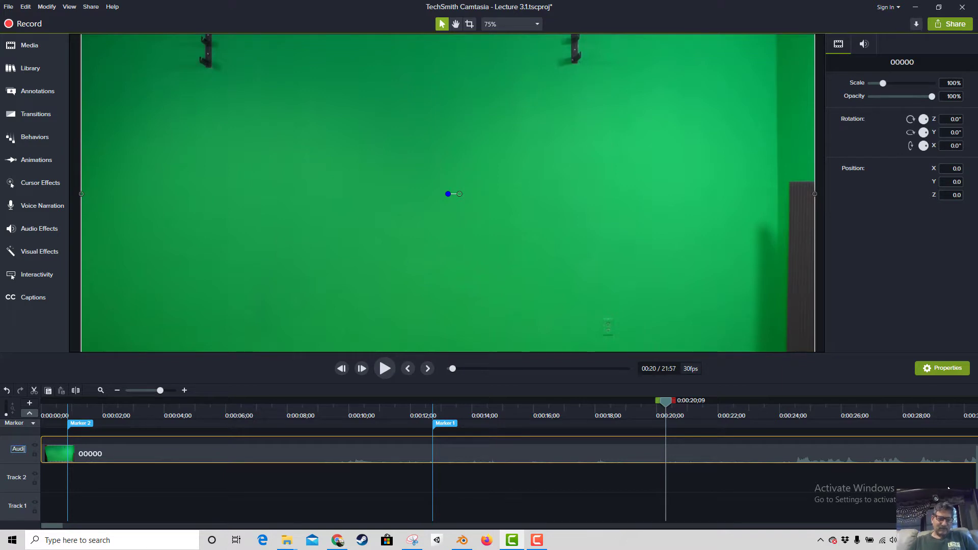
text(ioVide)
key(Return)
click(948, 488)
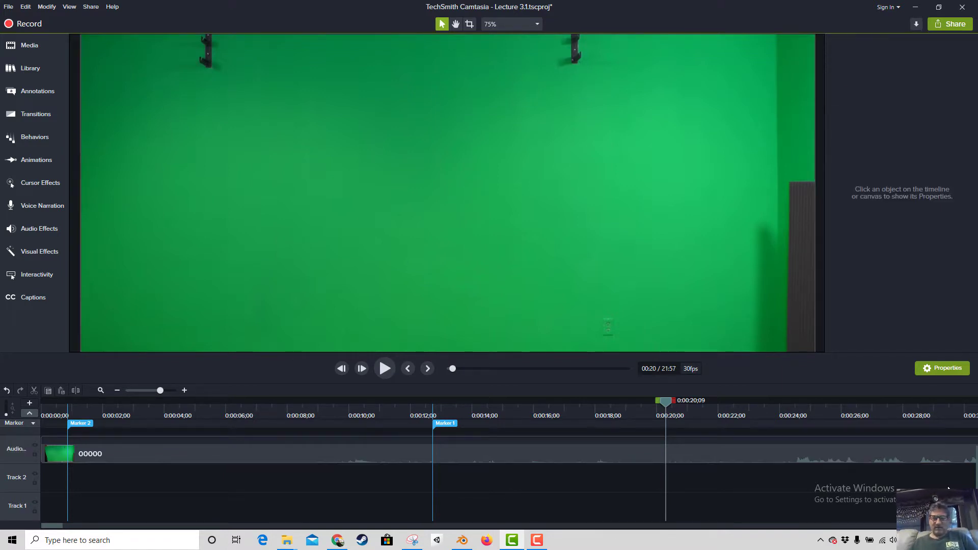
Zoom the timeline out and play parts of the 00000 clip to find where the lecture begins.
click(777, 407)
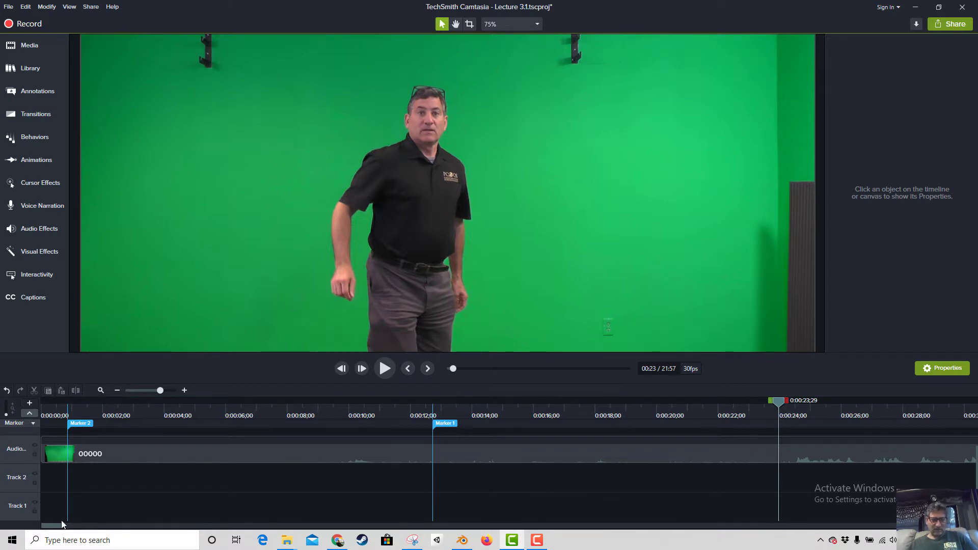
drag(61, 526, 171, 528)
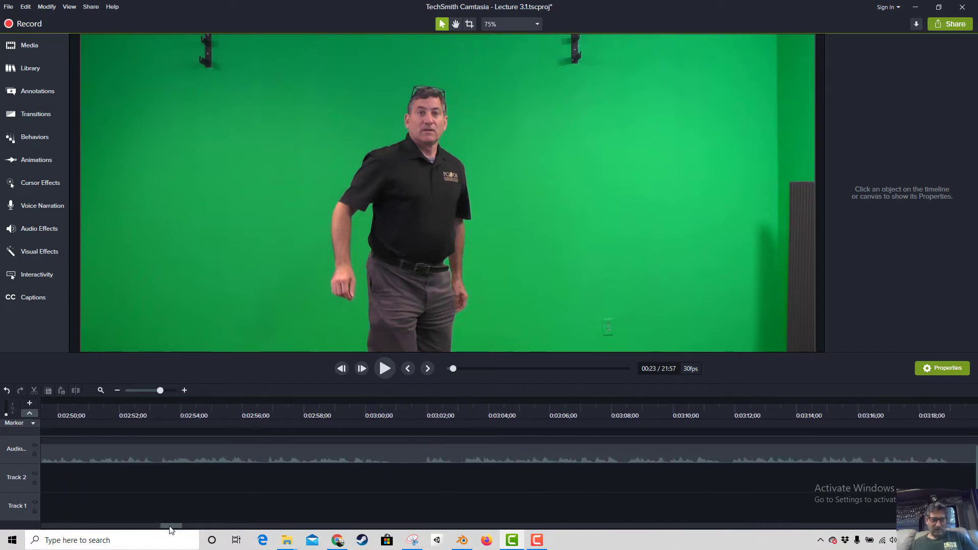
click(148, 391)
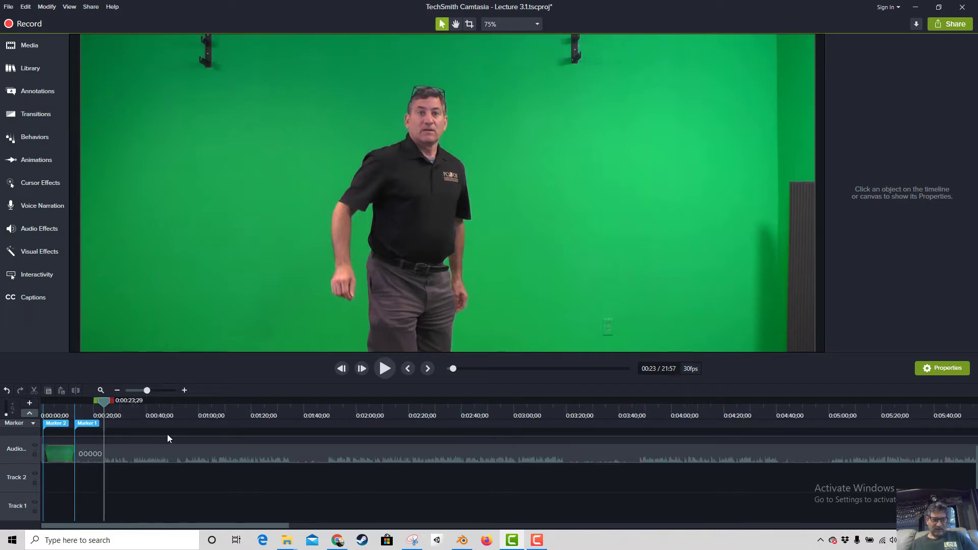
click(129, 409)
key(space)
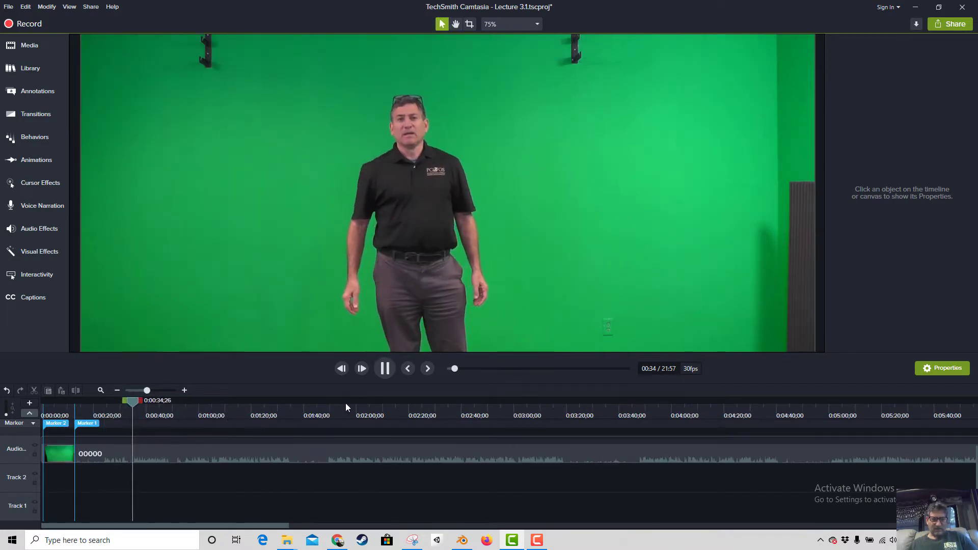
click(179, 410)
key(space)
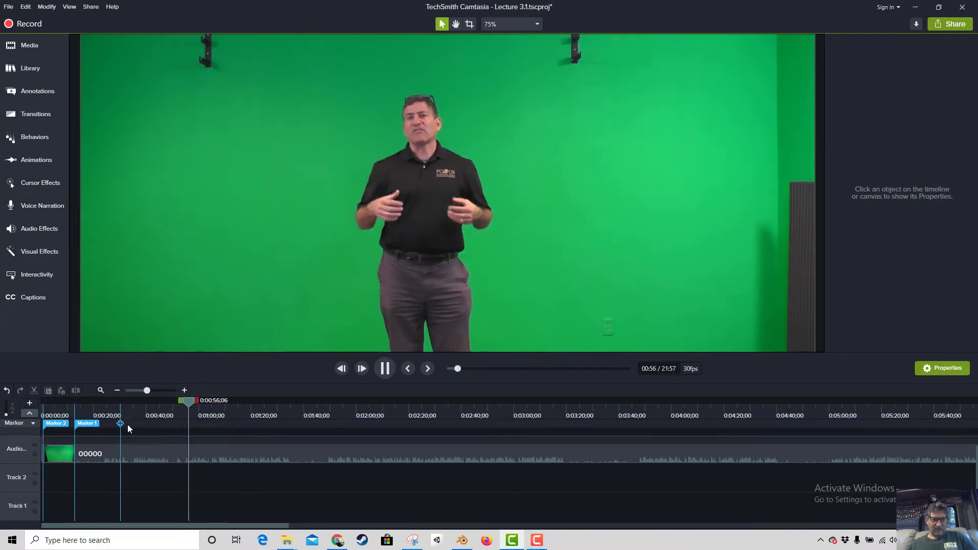
Split the 00000 clip at 0:00:34;17.
drag(196, 401, 132, 423)
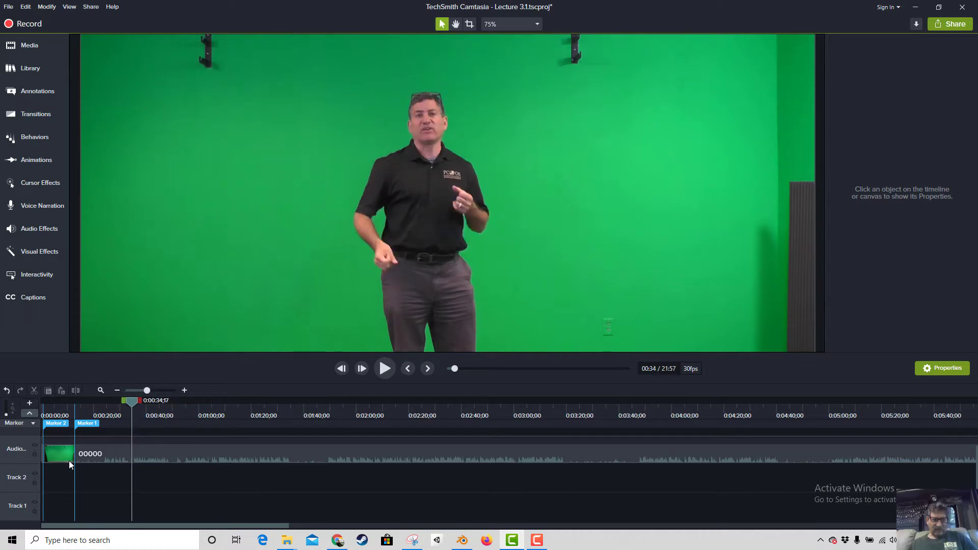
click(111, 448)
click(75, 390)
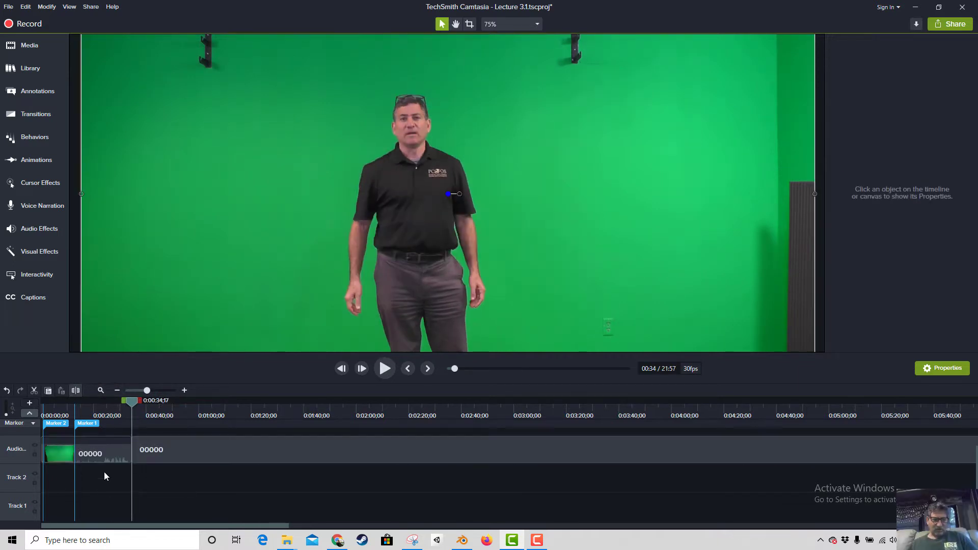
Delete the opening section of the 00000 clip and move the remaining footage to the start of the timeline.
click(103, 451)
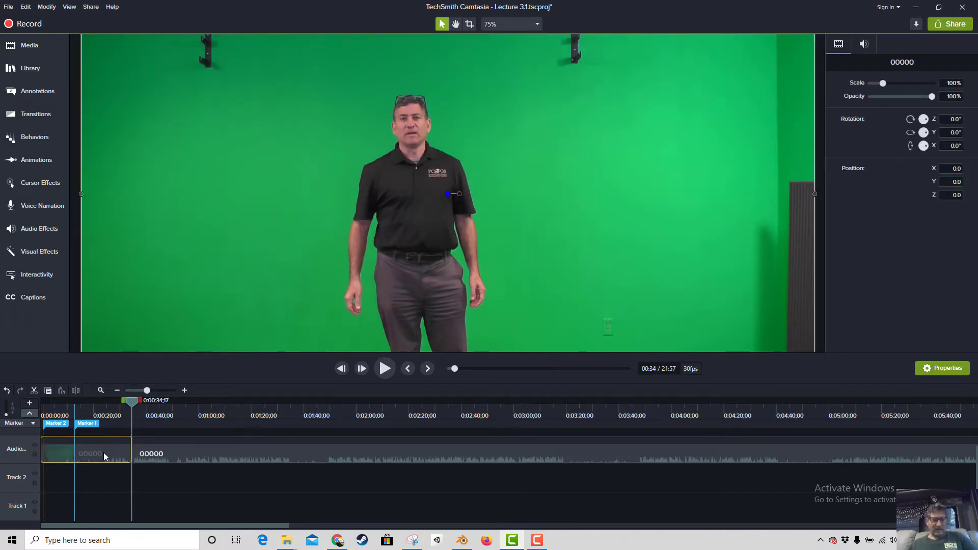
key(Delete)
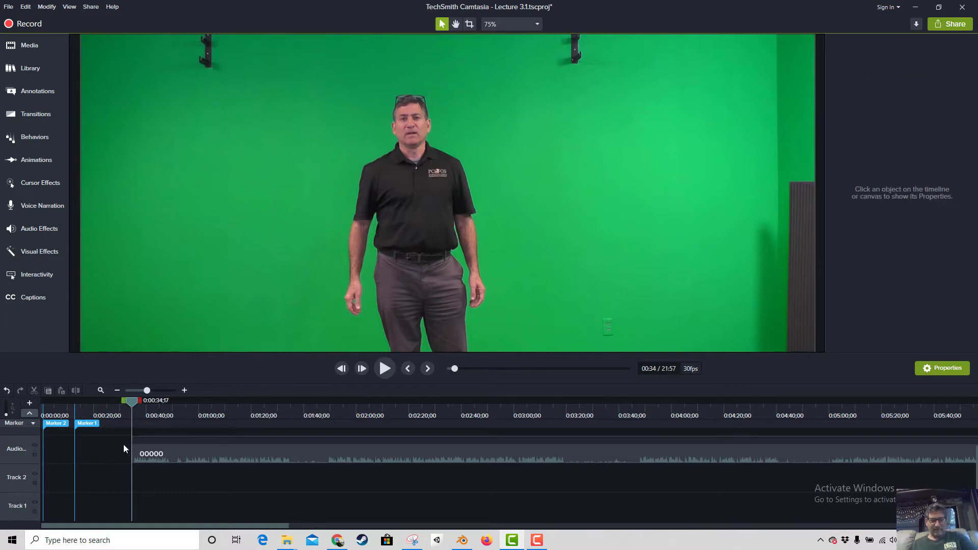
click(184, 447)
drag(144, 462, 79, 460)
Play the trimmed 00000 clip from the start of the timeline and pause it near 4 seconds.
drag(134, 403, 44, 403)
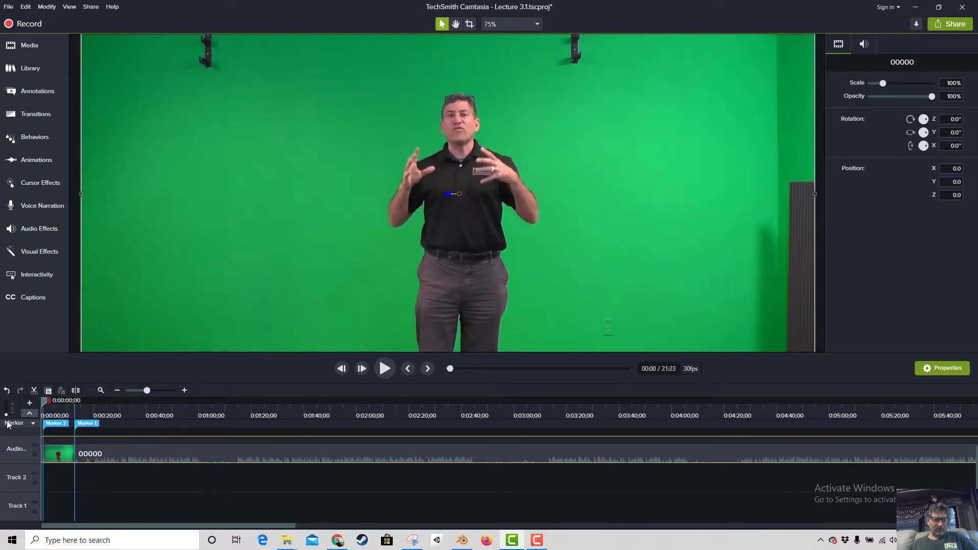
key(space)
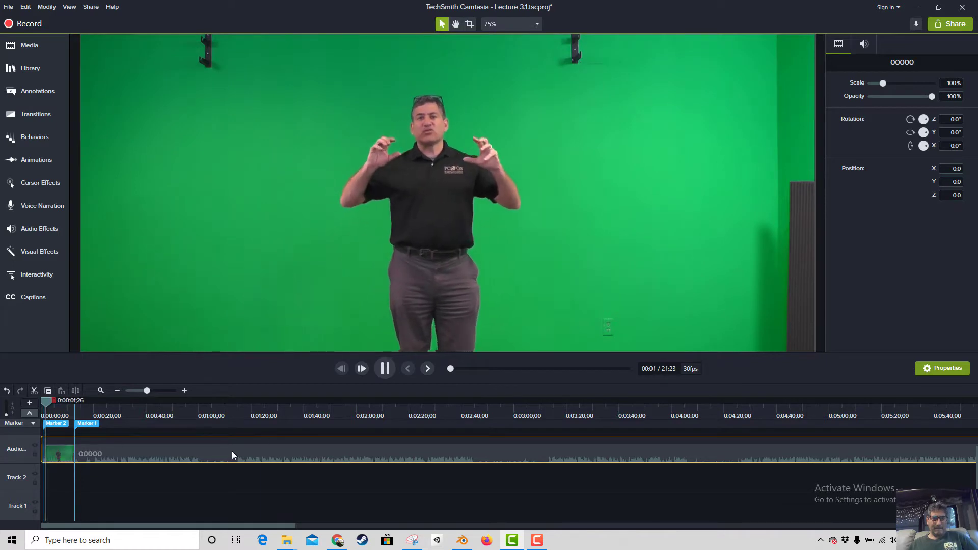
key(space)
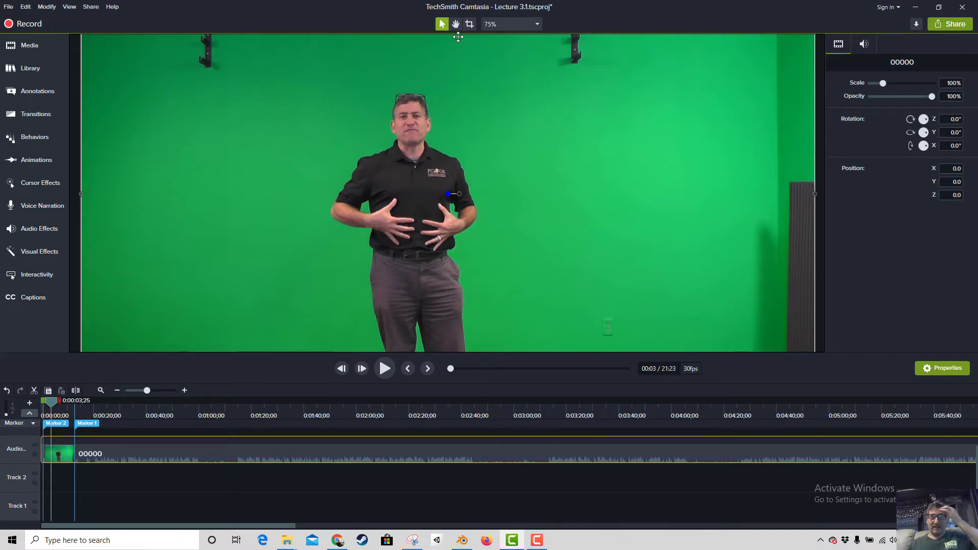
Crop the 00000 clip closely around the presenter and position it on the canvas at X 128.6, Y -60.0.
click(469, 26)
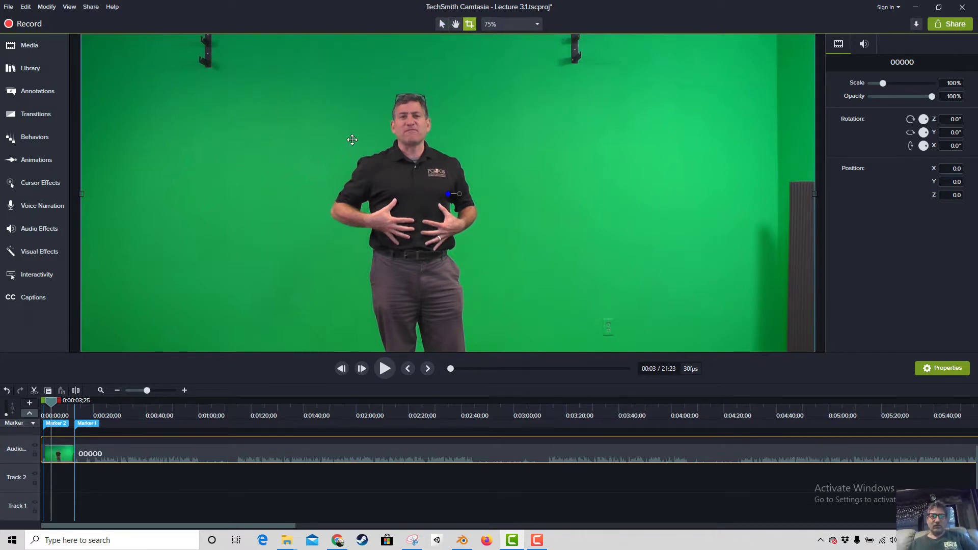
scroll(300, 214, down, 3)
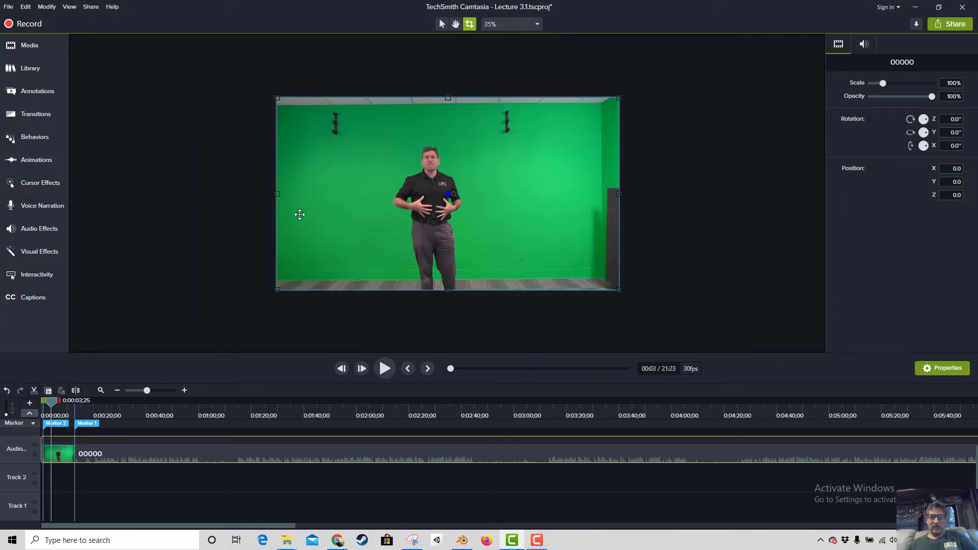
drag(278, 98, 374, 133)
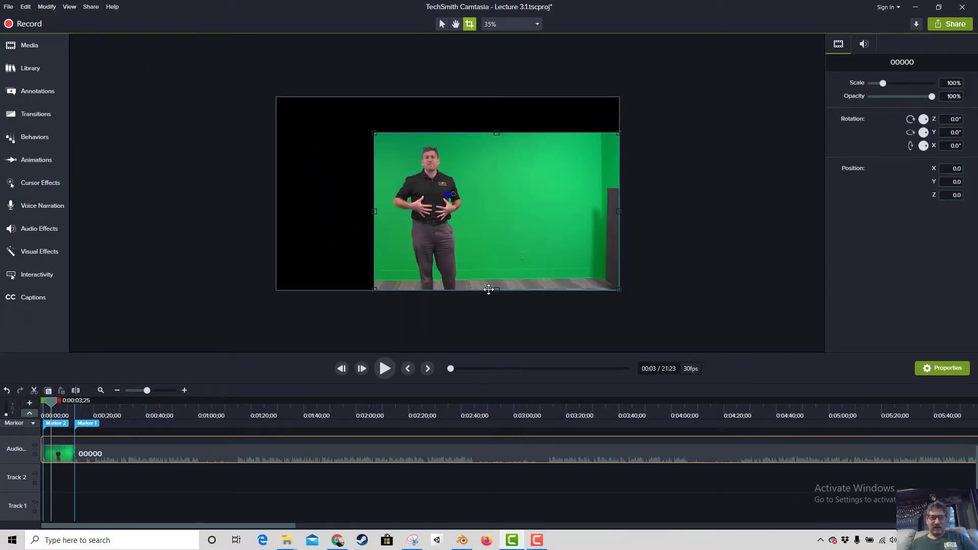
drag(497, 289, 497, 278)
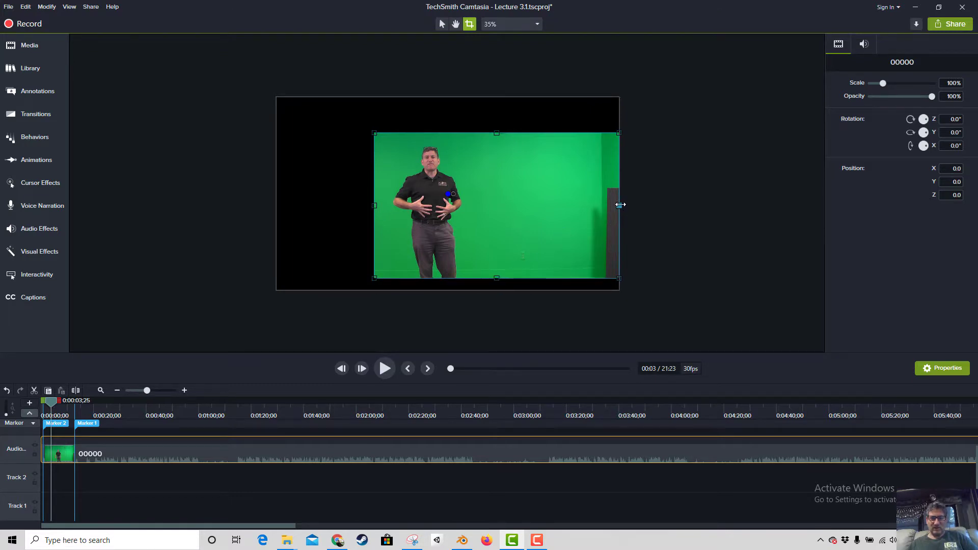
drag(620, 205, 455, 230)
Adjust the crop's upper edge, widen the crop on both sides of the presenter, and save the project.
mouse_move(395, 141)
mouse_down()
mouse_move(412, 148)
mouse_move(399, 151)
mouse_up()
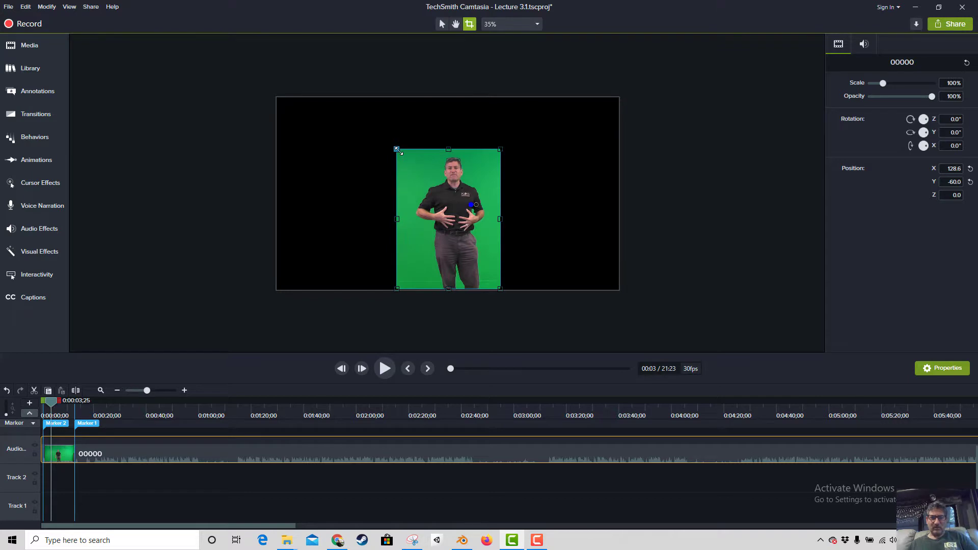
drag(500, 218, 515, 218)
drag(395, 218, 376, 220)
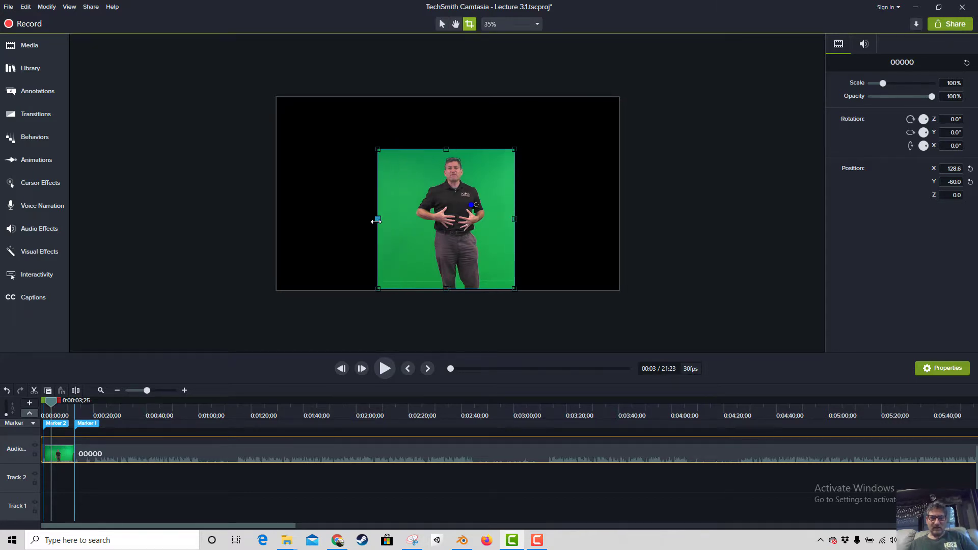
drag(513, 219, 535, 219)
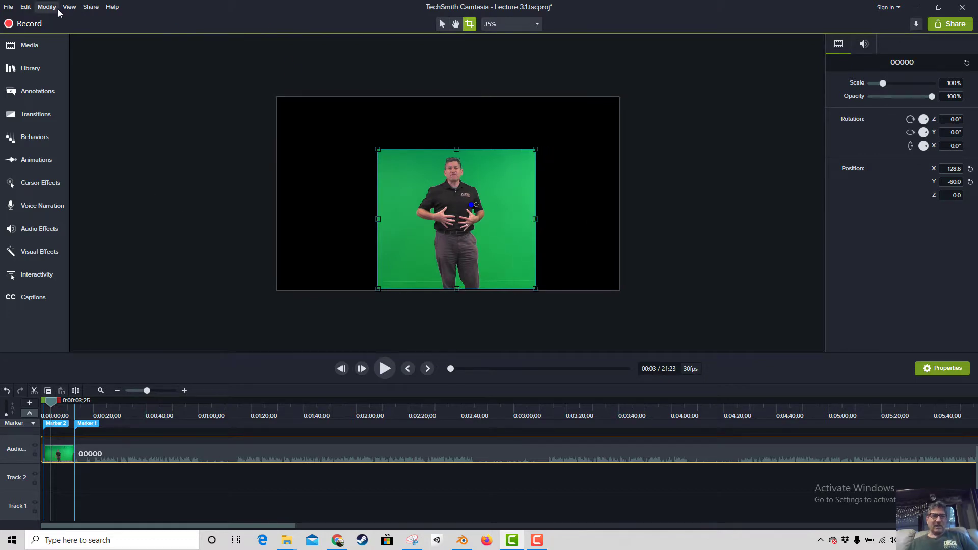
click(8, 6)
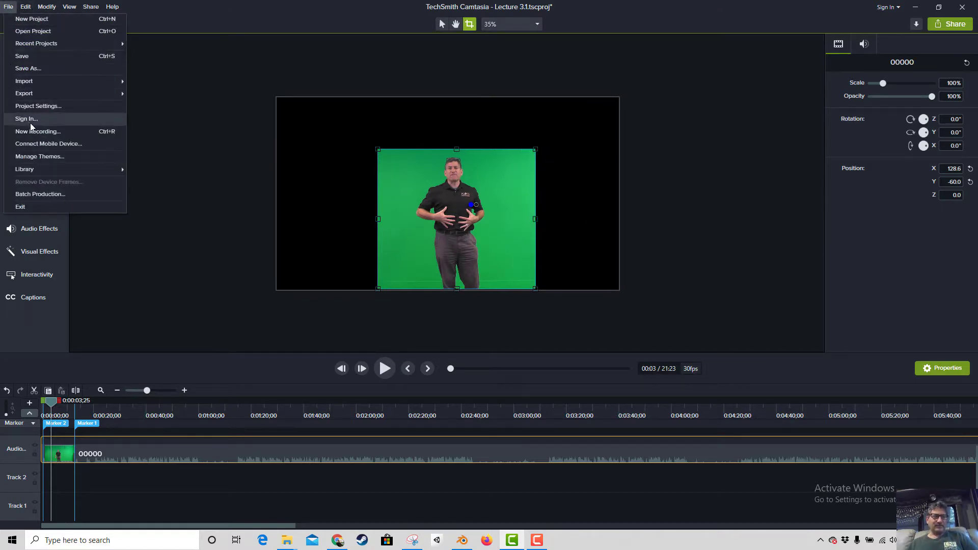
click(28, 56)
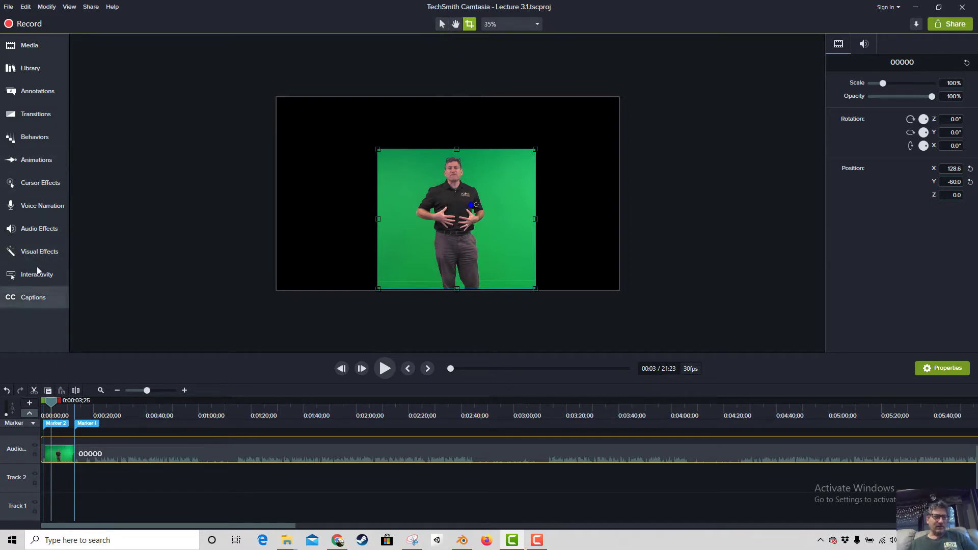
Apply Remove a Color to the 00000 clip using green sampled beside the presenter, with 32% tolerance and 20% softness.
click(37, 250)
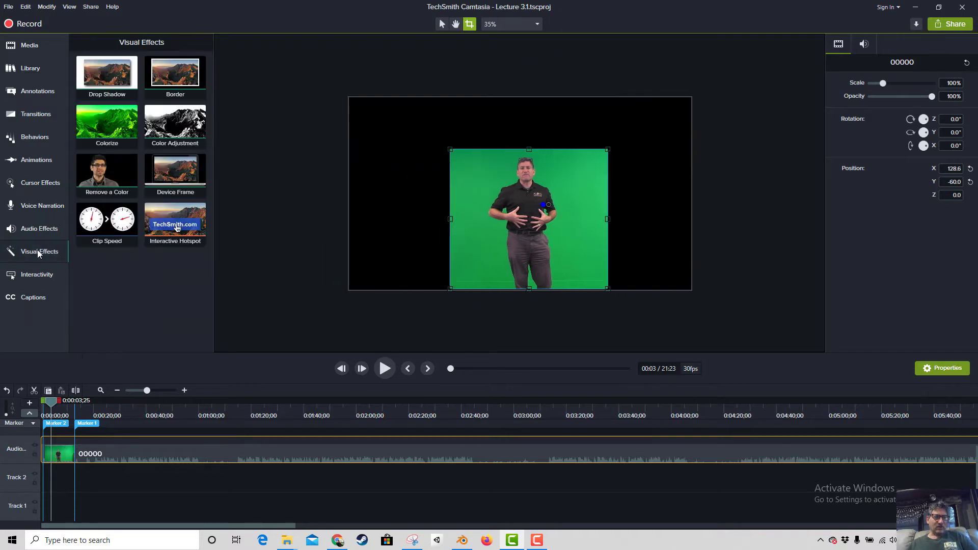
drag(184, 336, 232, 447)
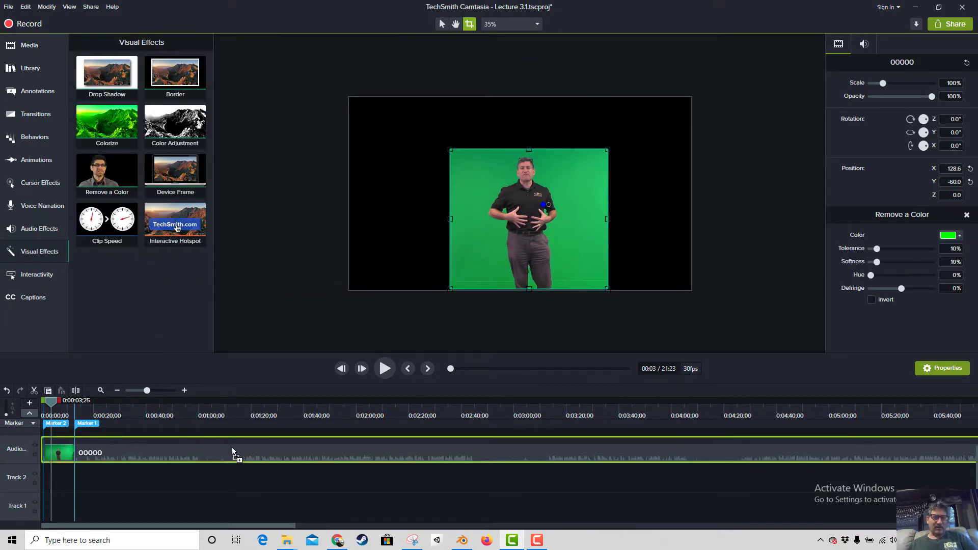
click(959, 236)
click(872, 264)
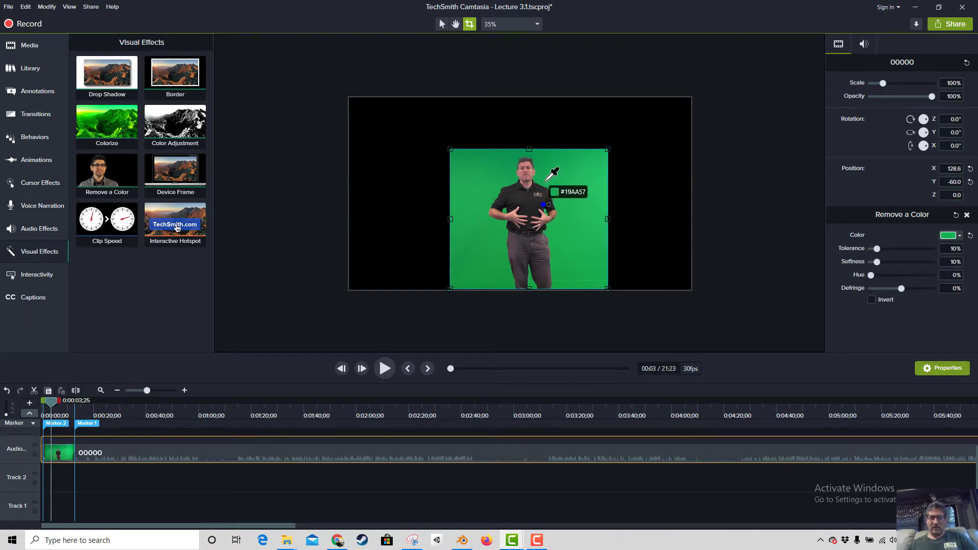
click(545, 180)
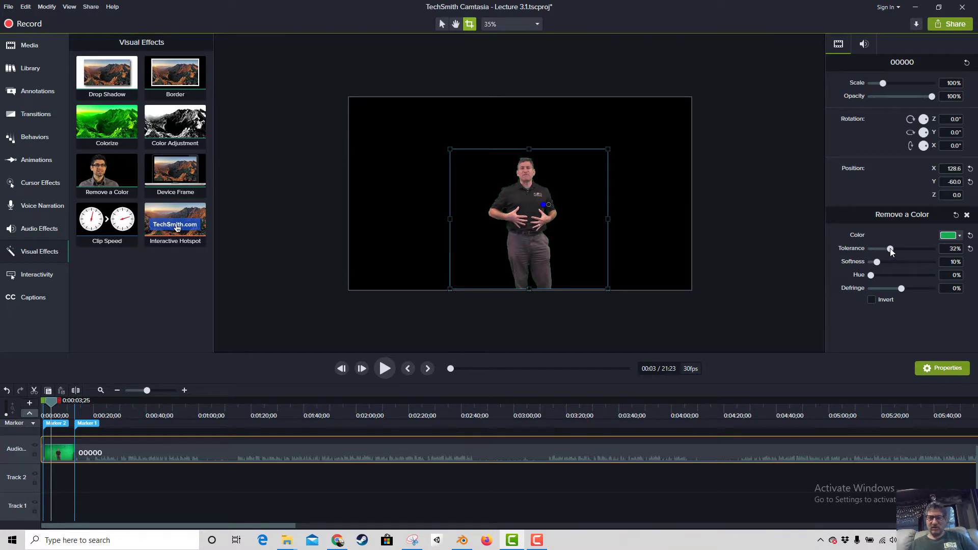
drag(876, 261, 880, 262)
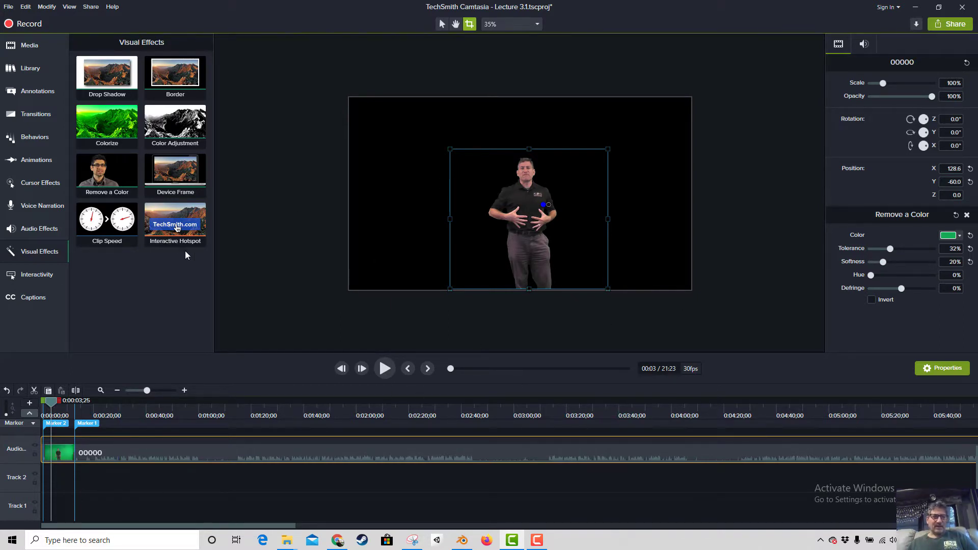
Place hd0911.mov from the imported media at the start of Track 1 as the backdrop.
click(34, 46)
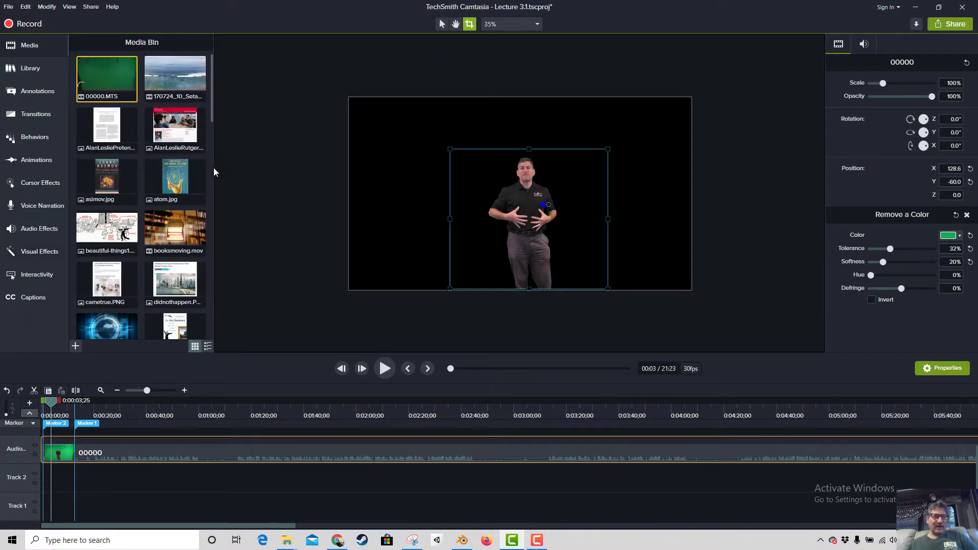
scroll(181, 239, down, 5)
scroll(181, 240, down, 5)
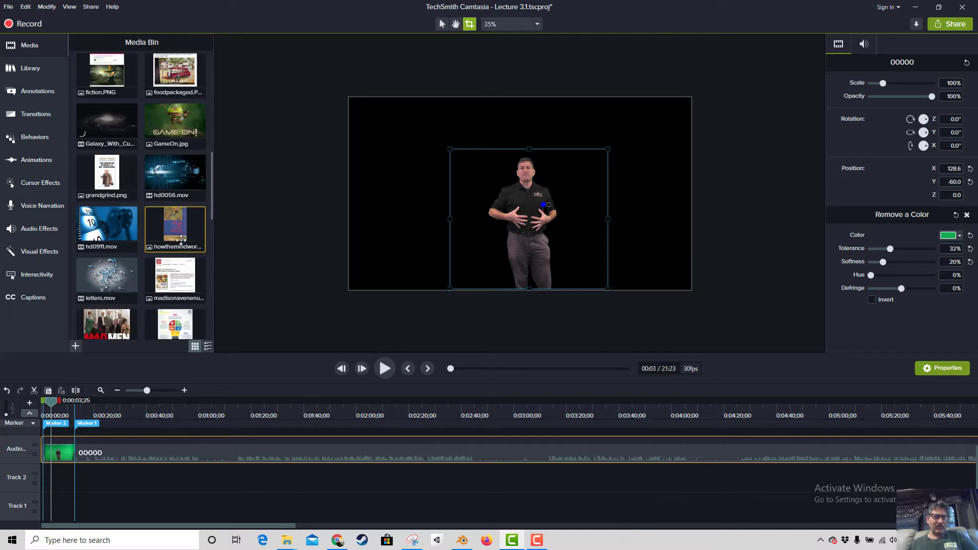
scroll(179, 240, up, 2)
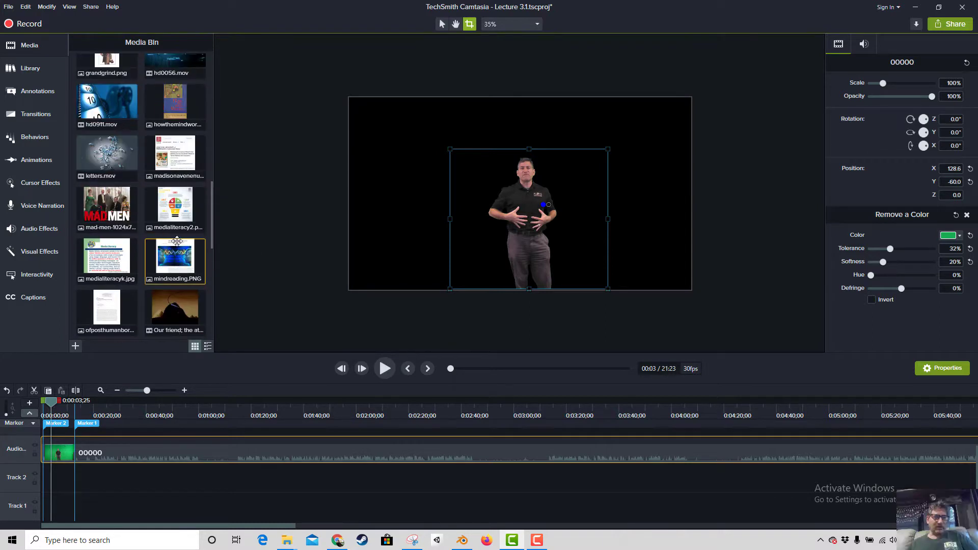
drag(107, 107, 16, 508)
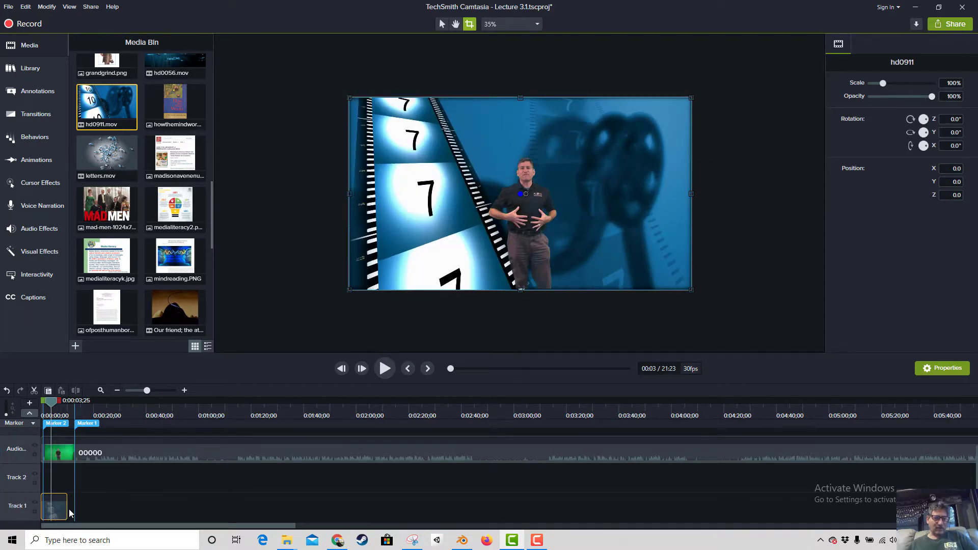
Play the opening seconds of the timeline to check the presenter over the hd0911 backdrop.
click(47, 414)
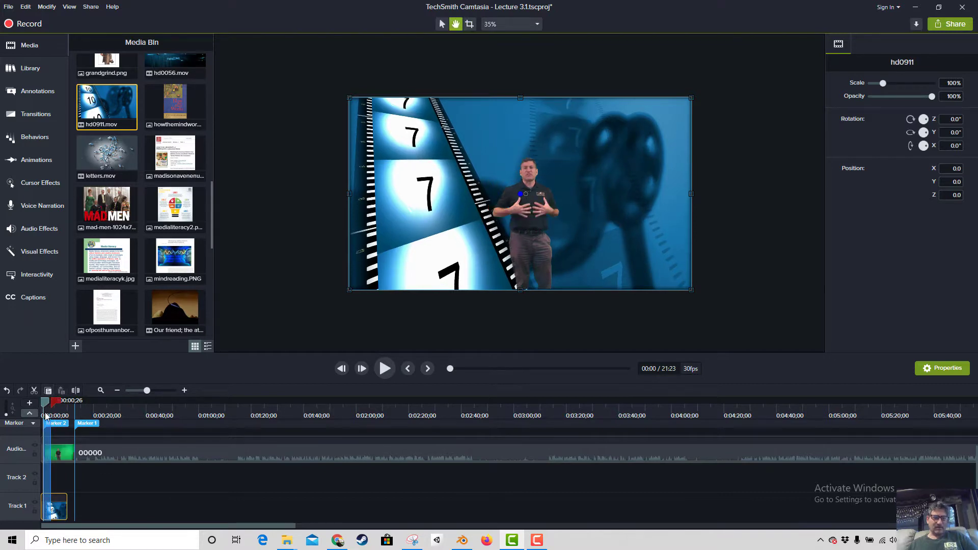
key(space)
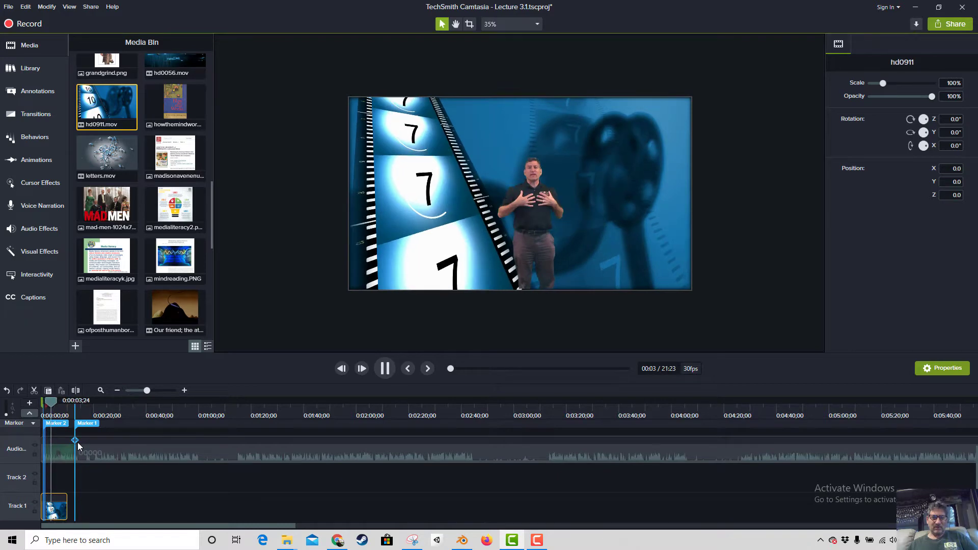
key(space)
click(43, 408)
key(space)
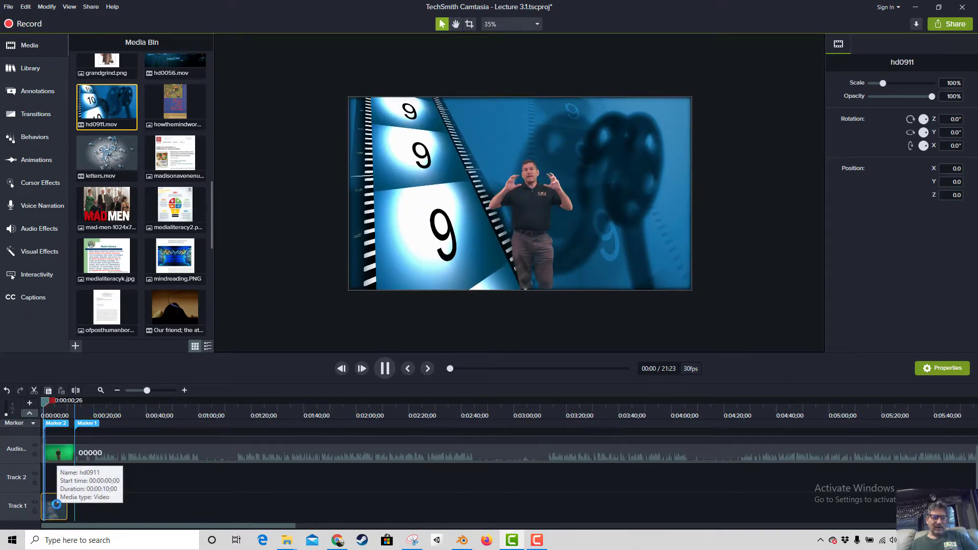
key(space)
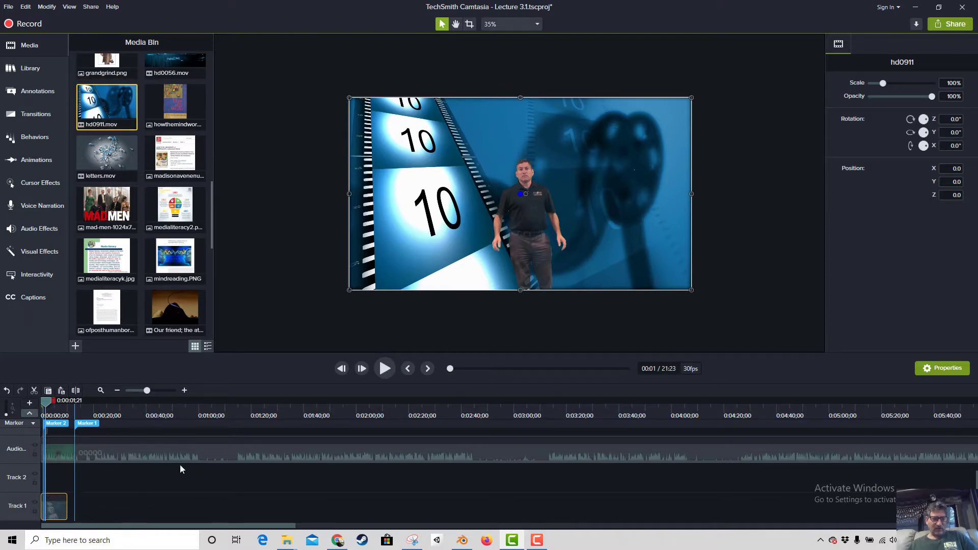
Duplicate the hd0911 clip on Track 1 and place the copy directly after the first one.
right_click(60, 515)
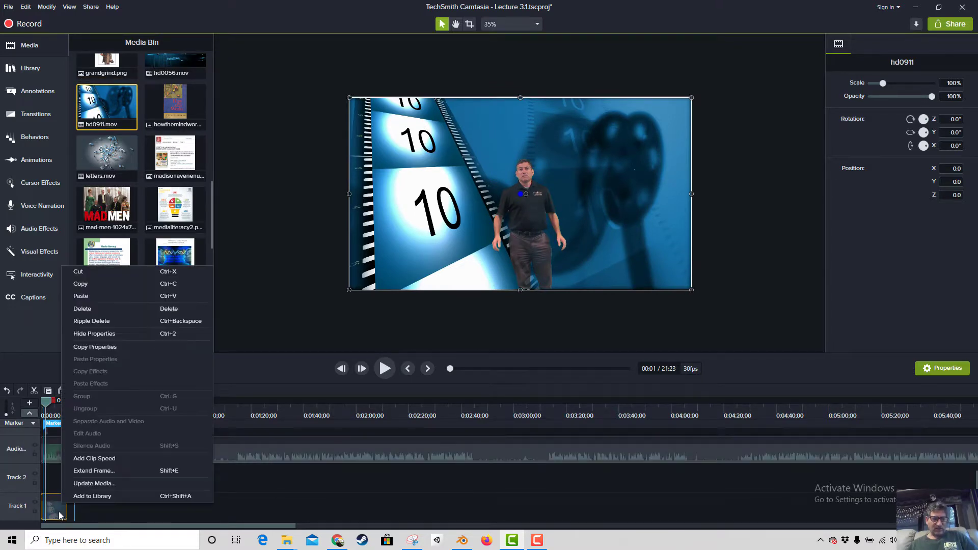
click(95, 282)
click(89, 485)
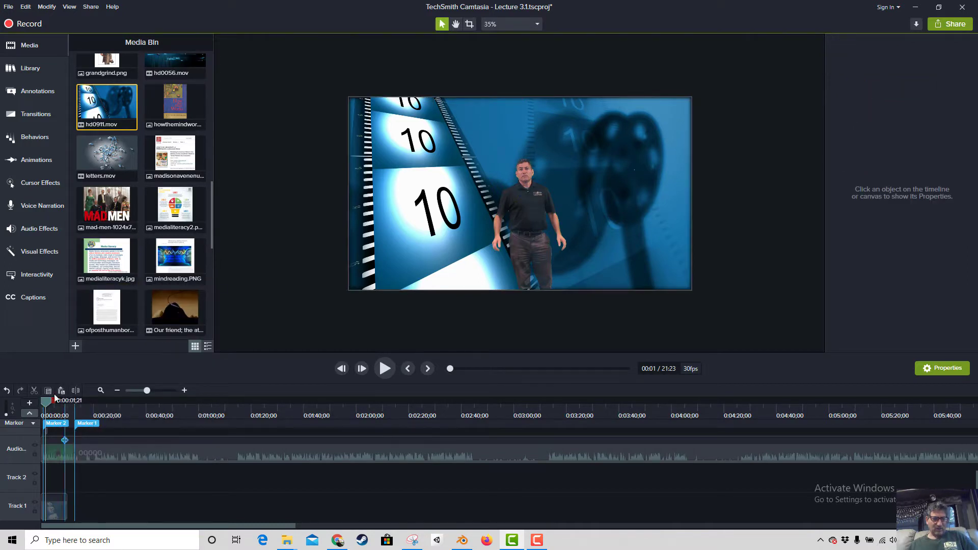
click(75, 405)
right_click(105, 500)
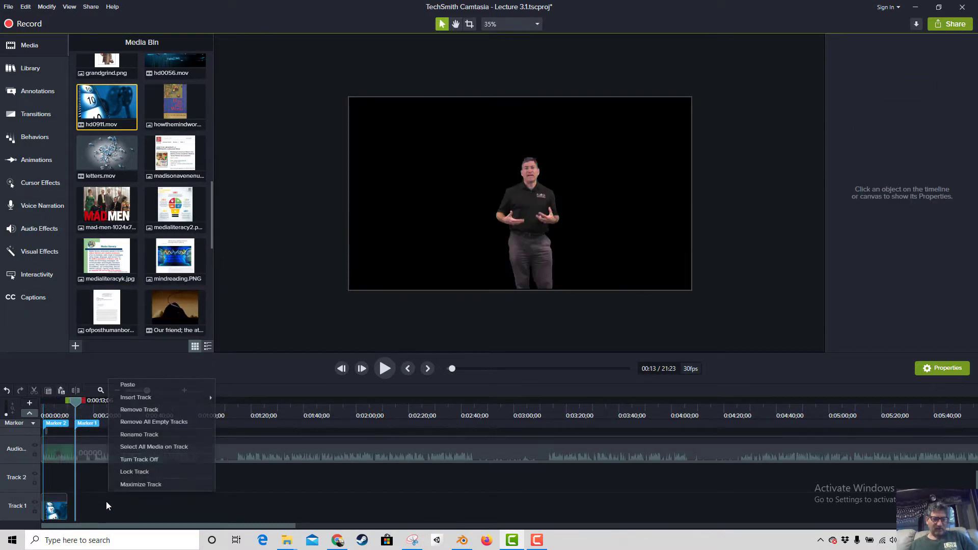
click(132, 385)
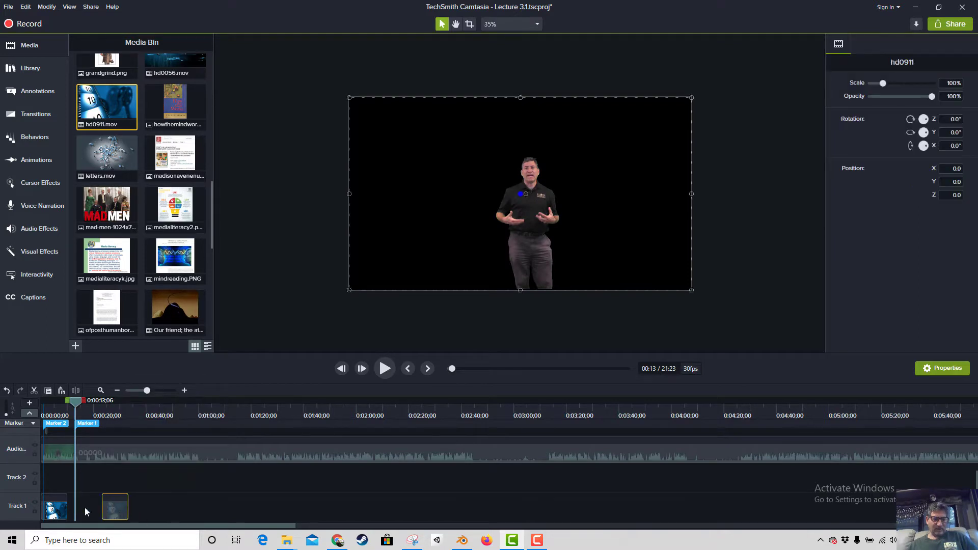
Play the timeline around the two hd0911 clips and just past them, and return to about 6 seconds.
click(62, 411)
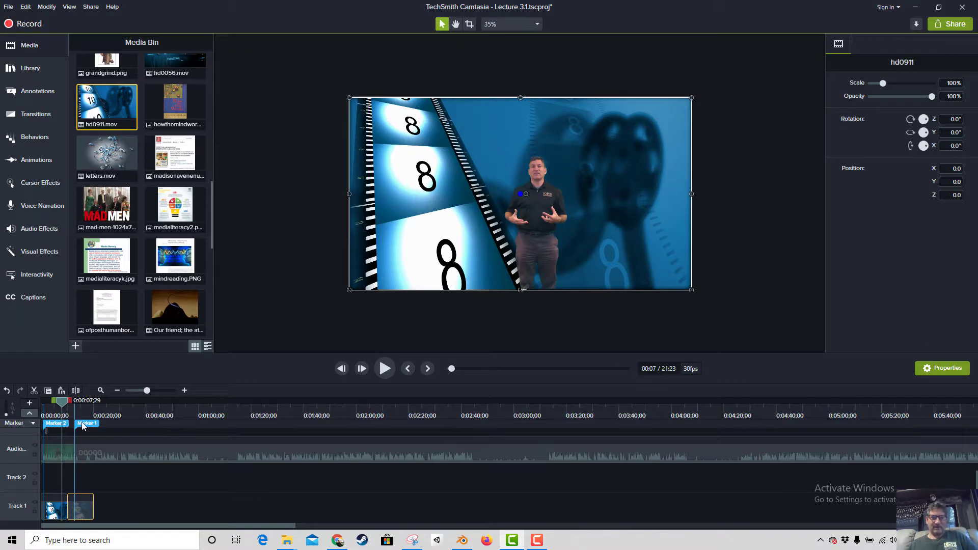
key(space)
click(112, 453)
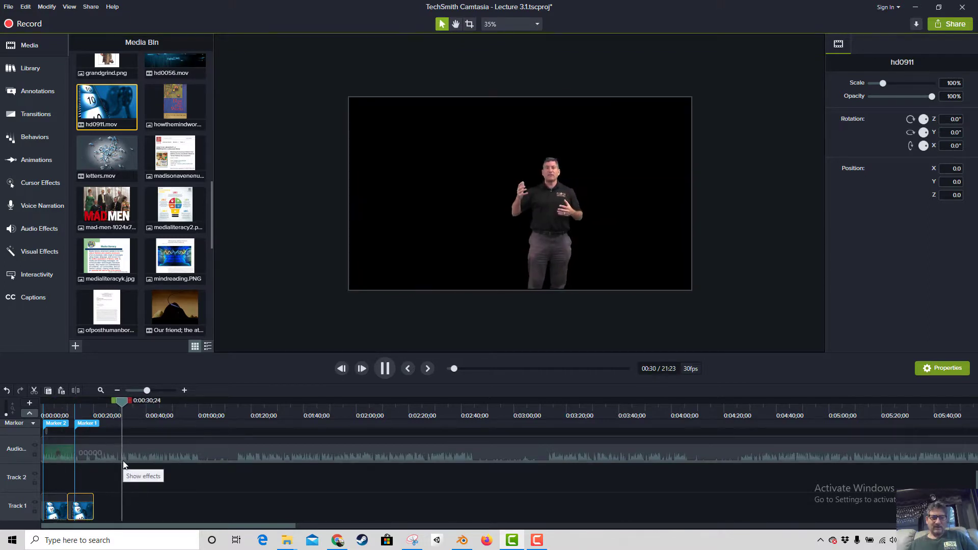
click(108, 410)
key(space)
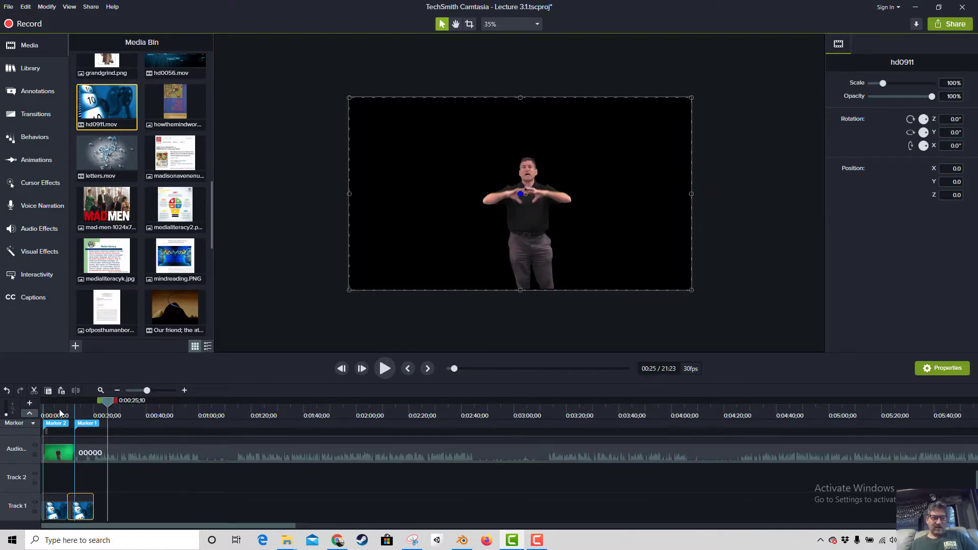
click(58, 411)
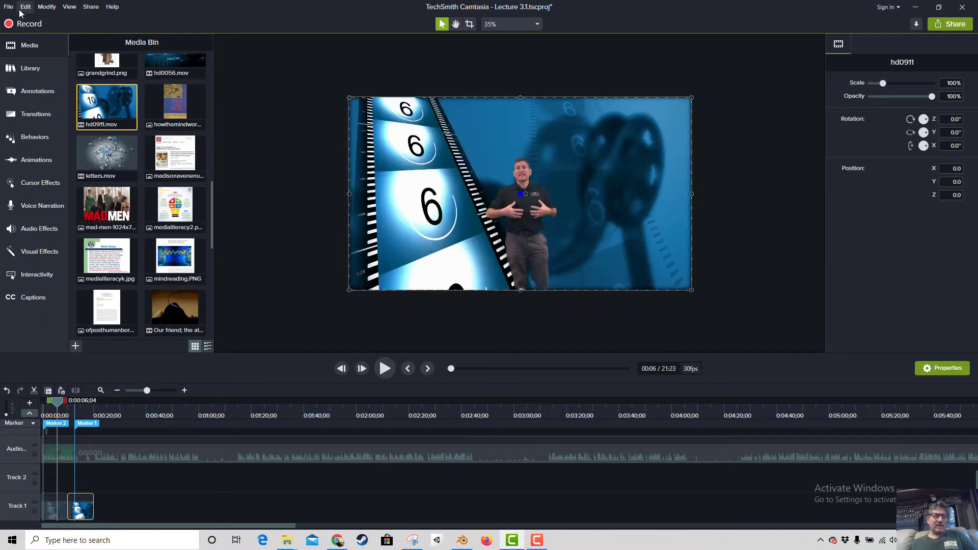
Save the Lecture 3.1 project.
click(9, 7)
key(Escape)
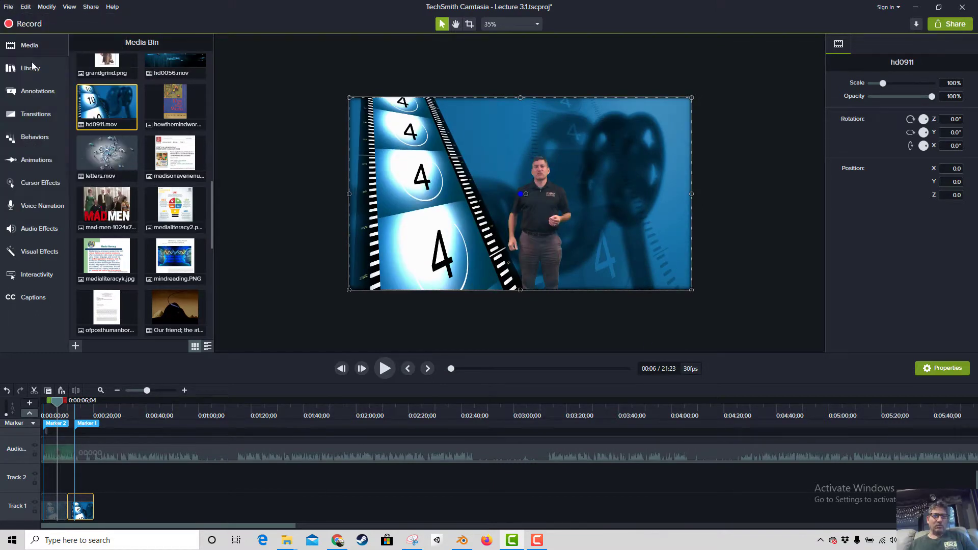
key(ctrl+s)
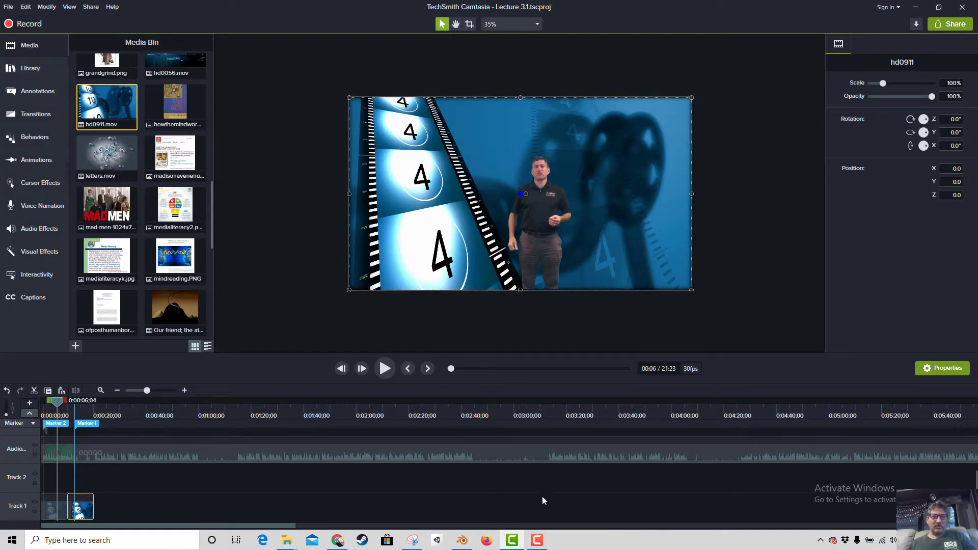
Switch to Blender and preview the EnvisioningLecture3.1Reedited sequence between about 17 and 26 seconds, around the picture strips on channel 7.
click(464, 540)
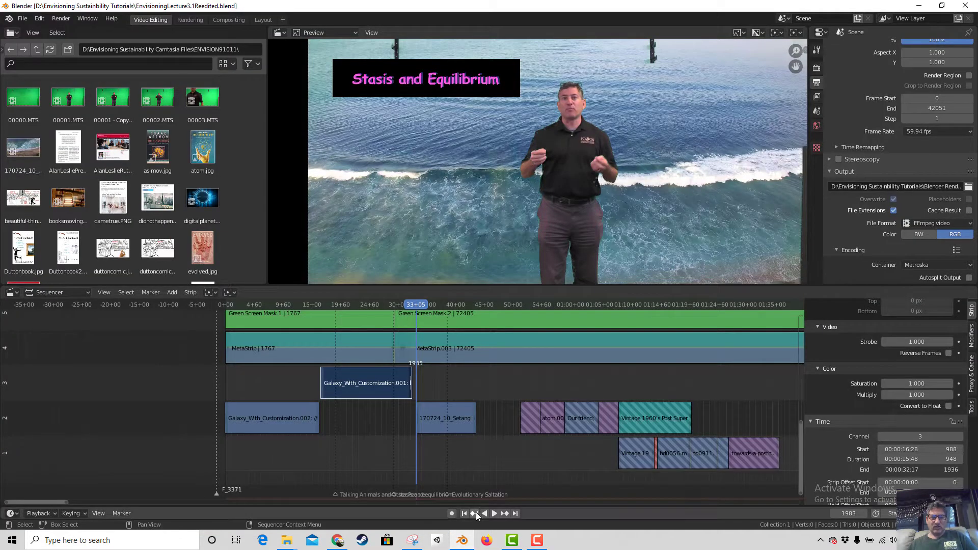
scroll(426, 331, up, 3)
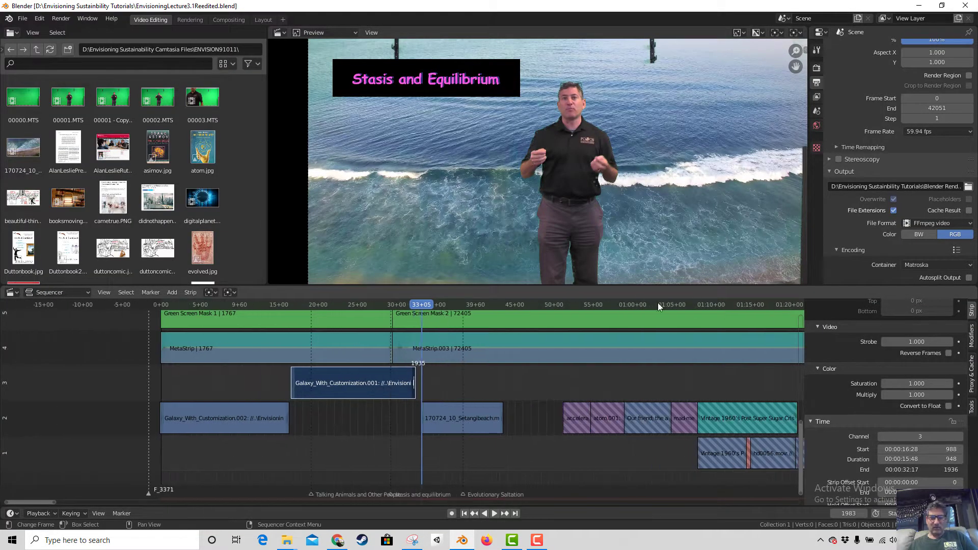
drag(798, 441, 781, 381)
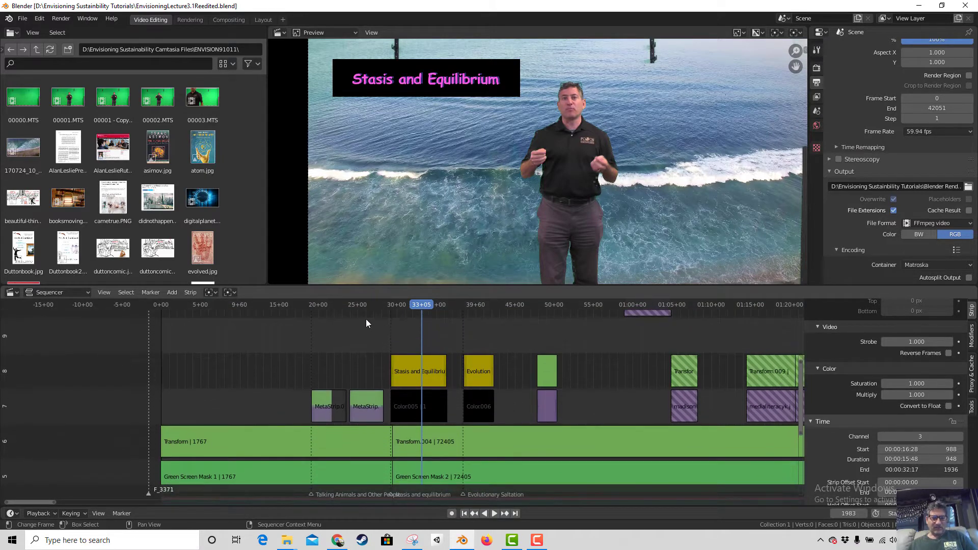
click(324, 308)
key(space)
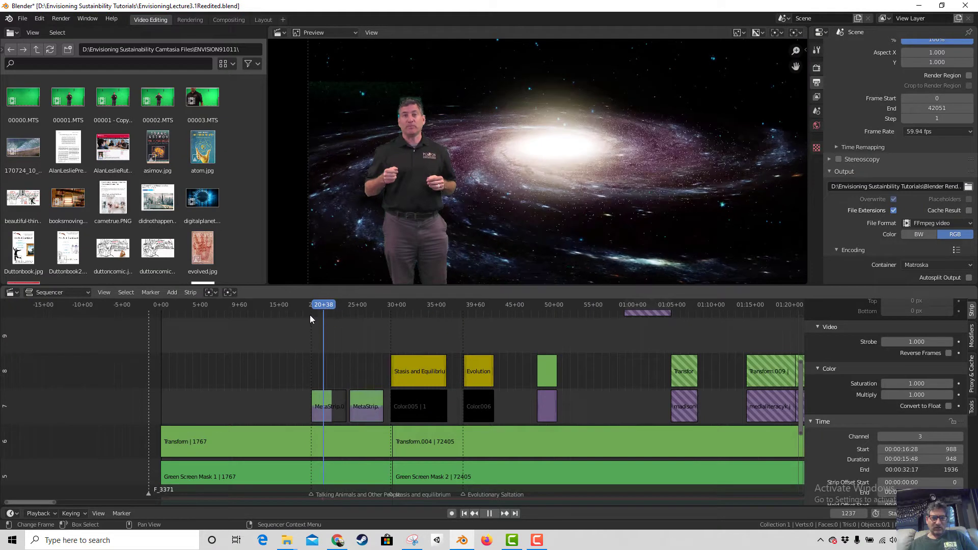
key(space)
click(300, 308)
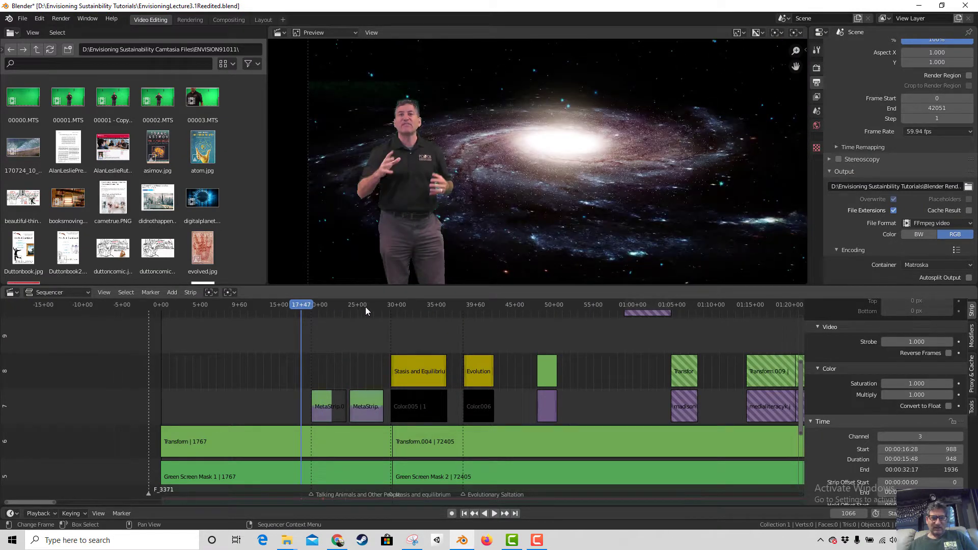
click(365, 307)
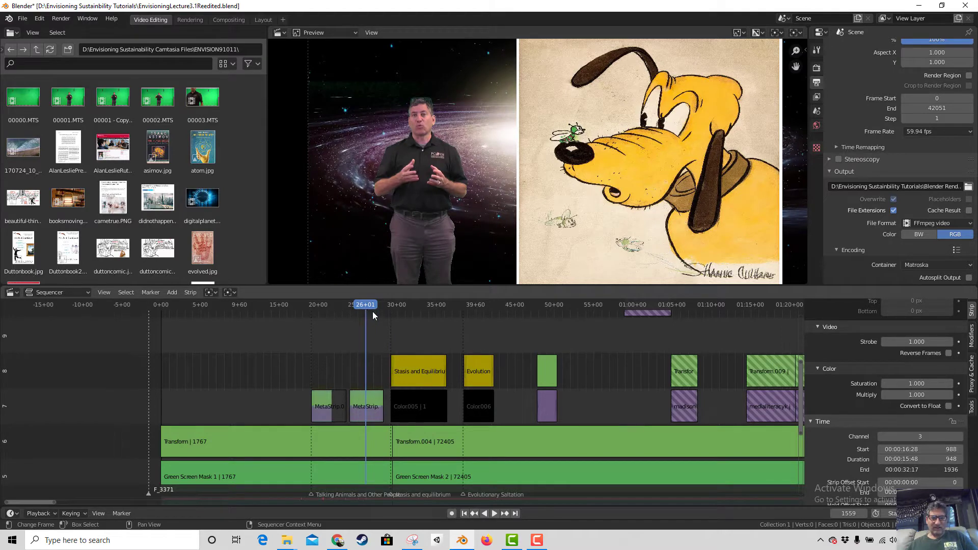
key(shift+ctrl+space)
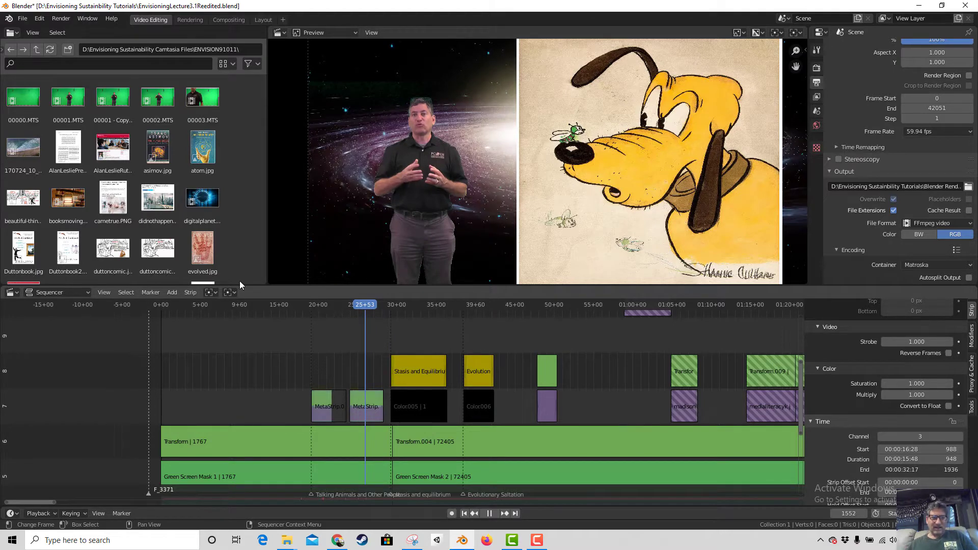
key(space)
click(331, 307)
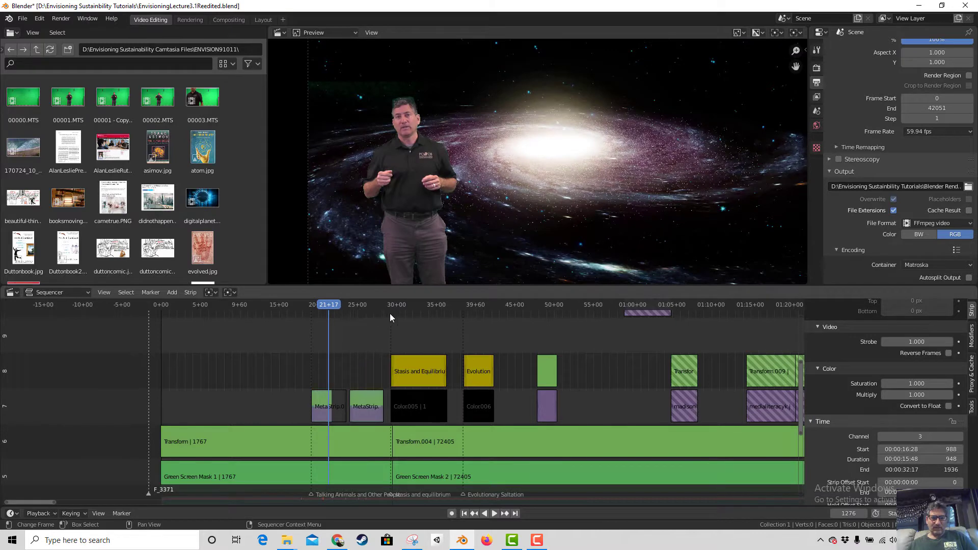
Examine MetaStrip.001 and MetaStrip.002 up close and play from about 20 seconds until the cartoon dog picture fades in beside the presenter.
scroll(494, 349, up, 6)
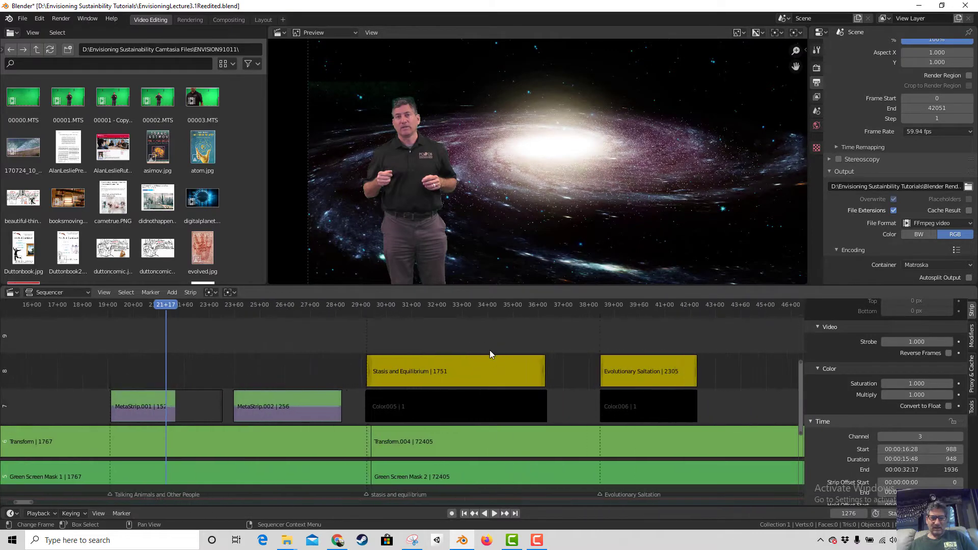
scroll(462, 358, down, 2)
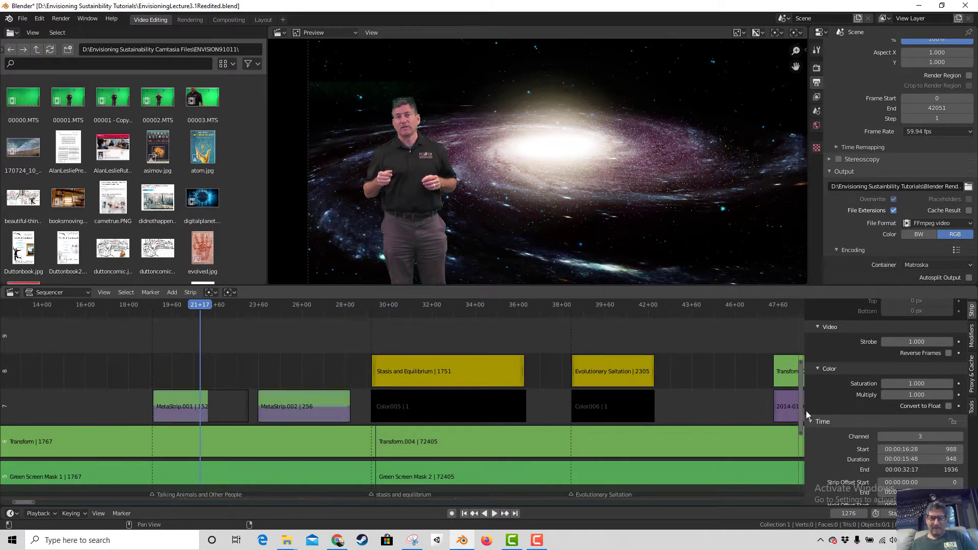
drag(802, 411, 844, 423)
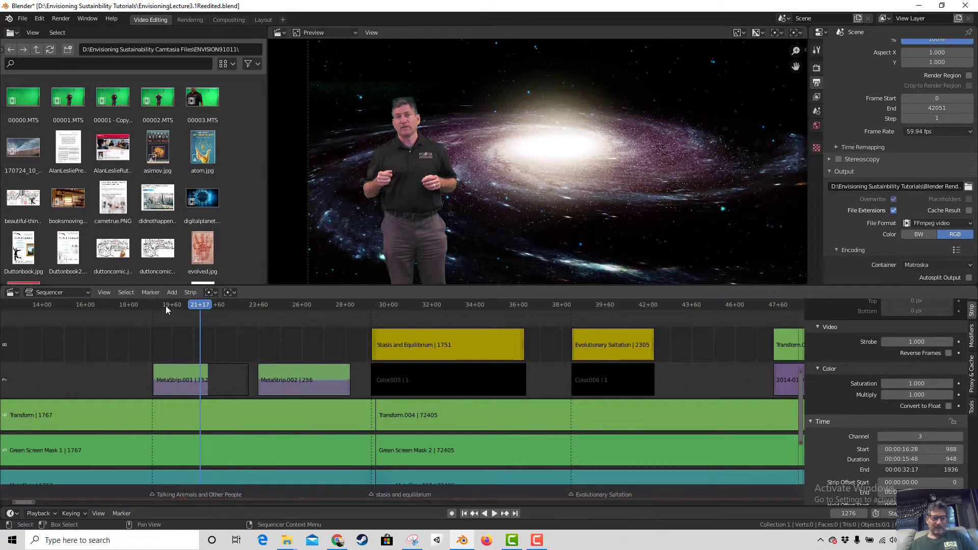
drag(174, 305, 185, 309)
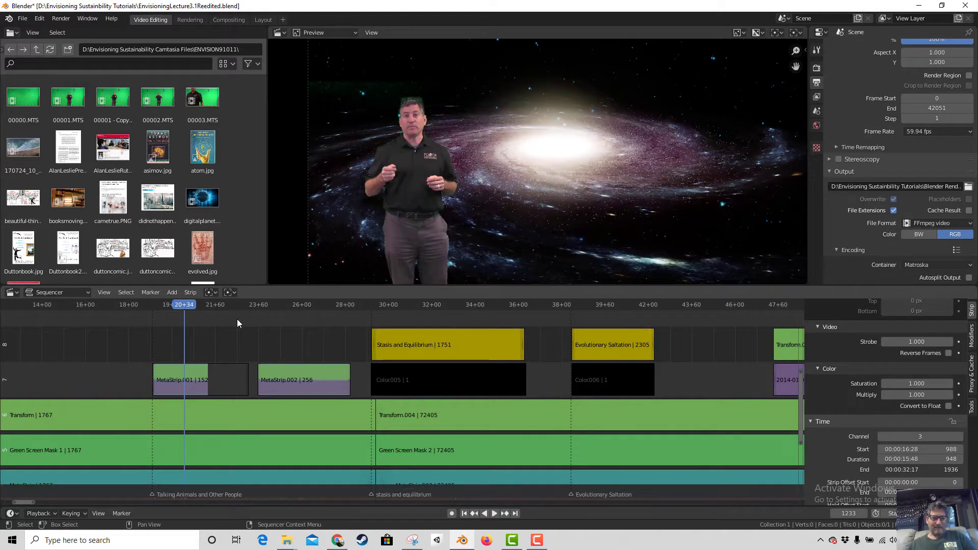
click(288, 310)
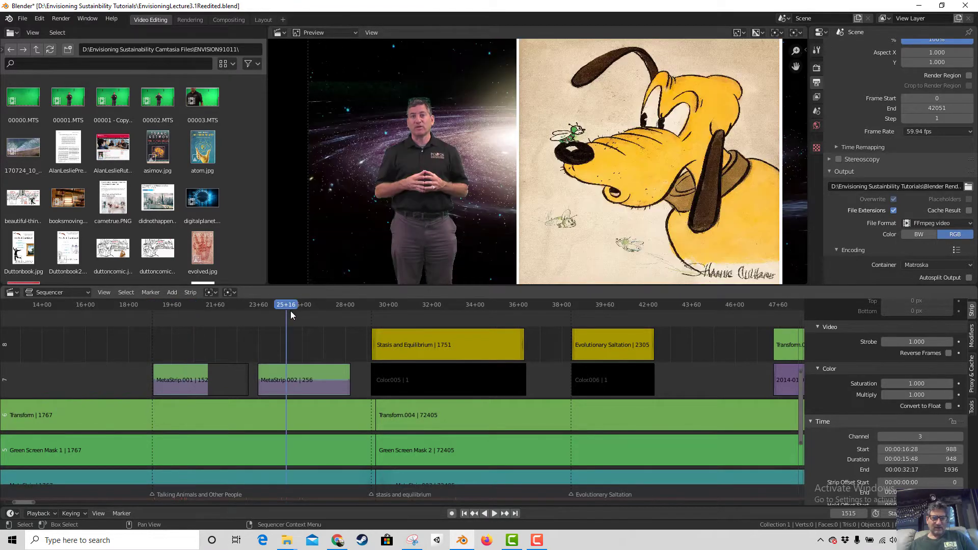
click(175, 306)
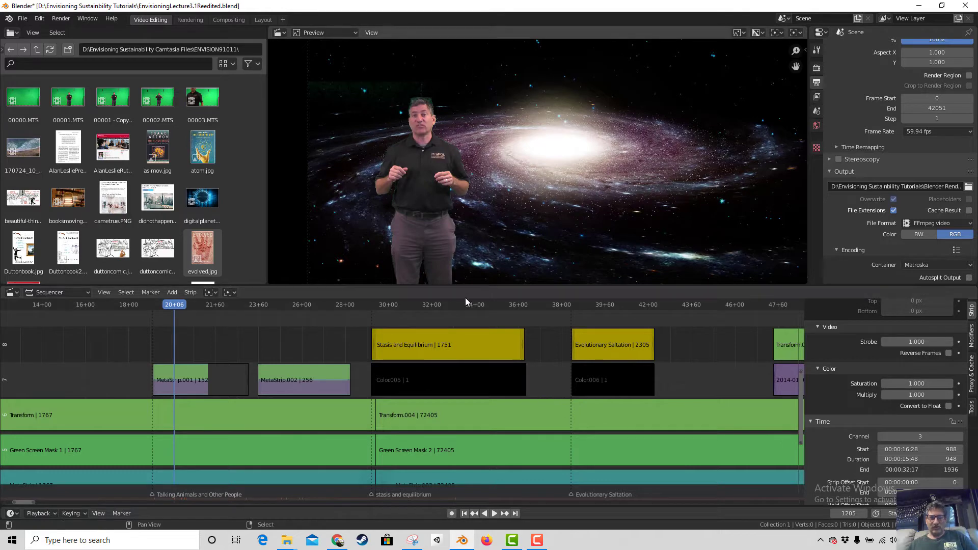
key(space)
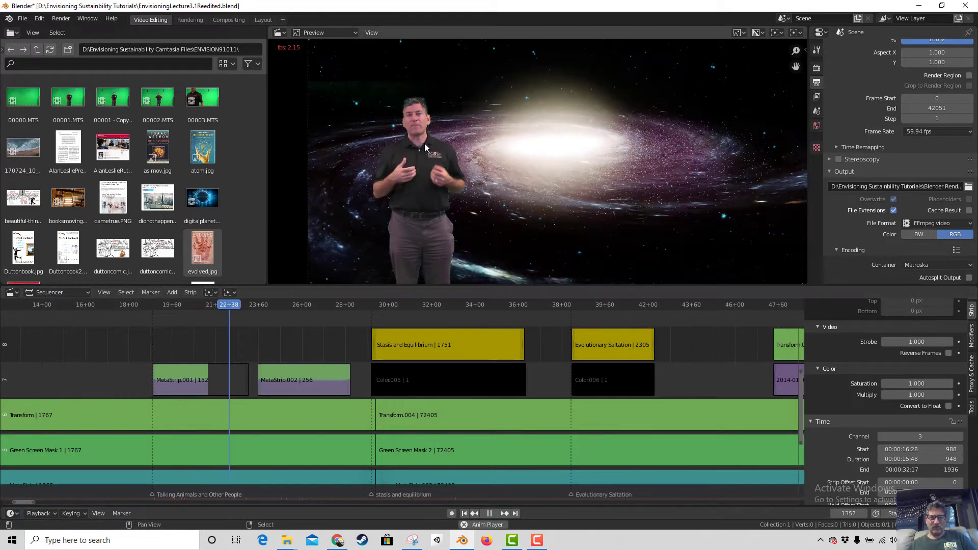
key(space)
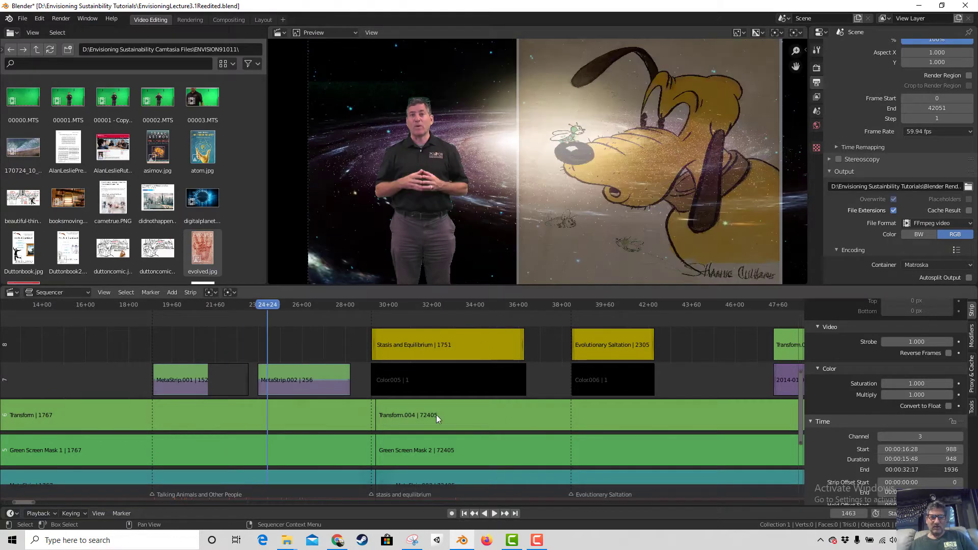
Switch back to Camtasia and review the lecture footage between about 0:27 and 1:15 to locate a cut point near 1:14.
click(510, 545)
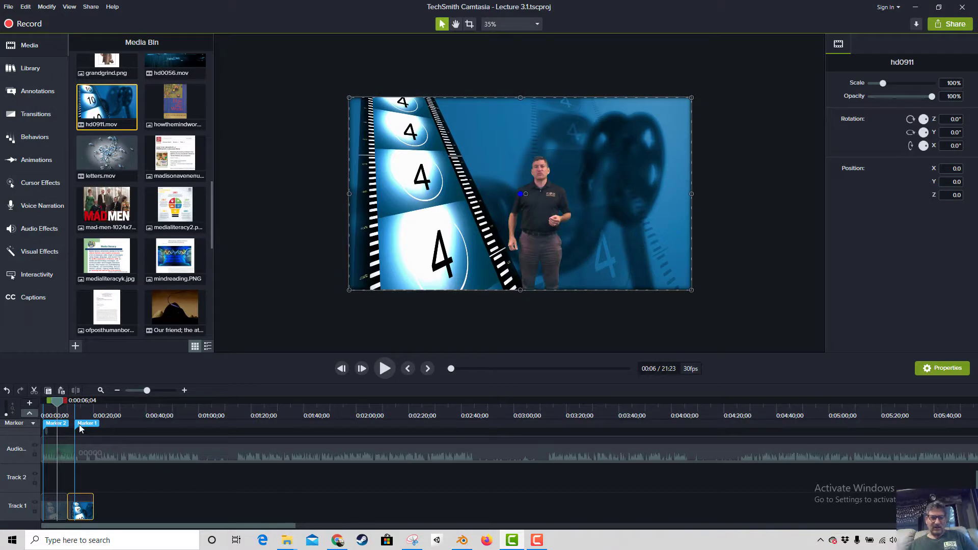
click(113, 408)
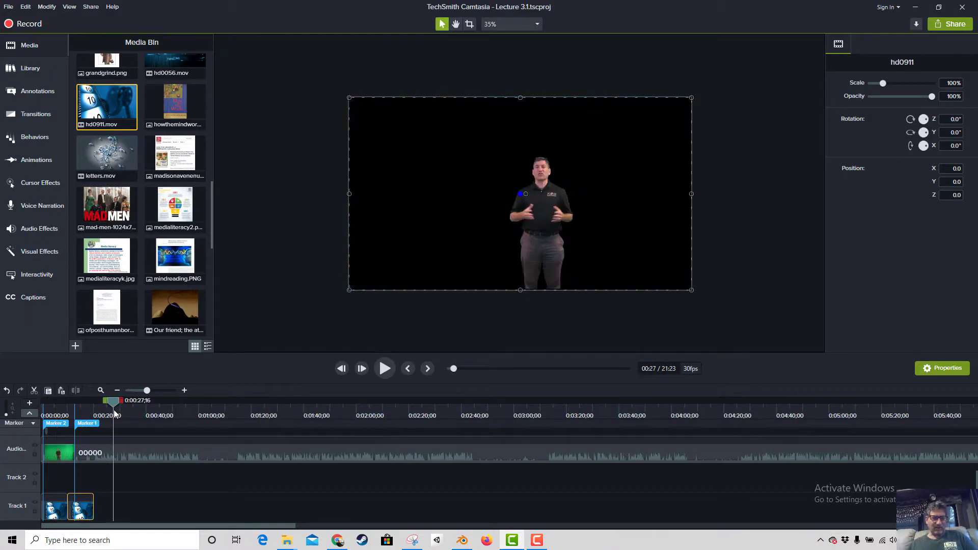
drag(113, 405, 182, 412)
key(space)
key(space)
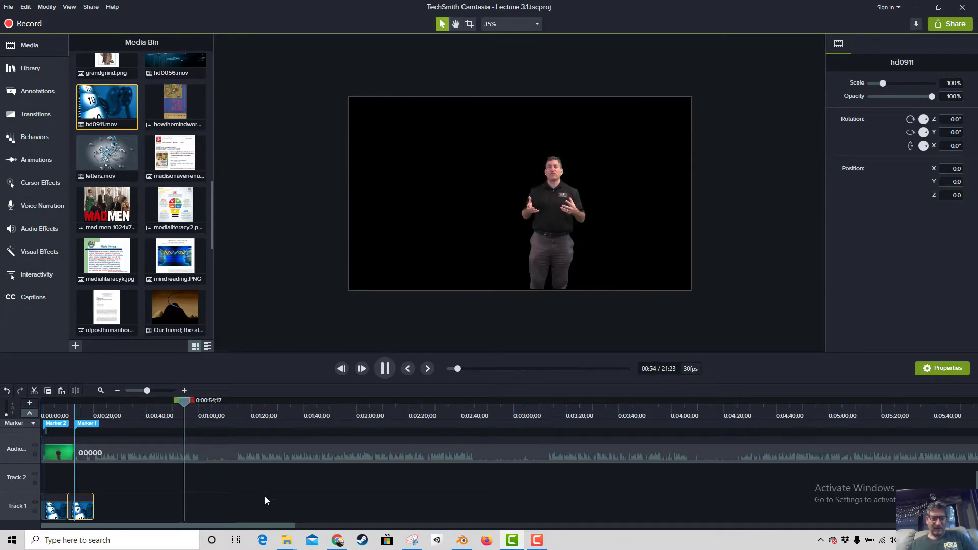
scroll(265, 496, up, 3)
scroll(264, 493, down, 3)
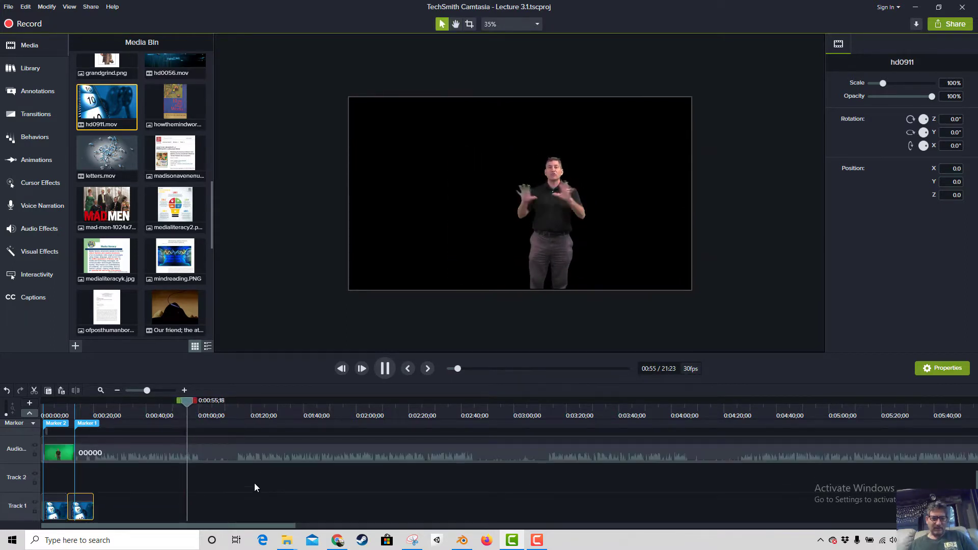
click(166, 390)
click(150, 390)
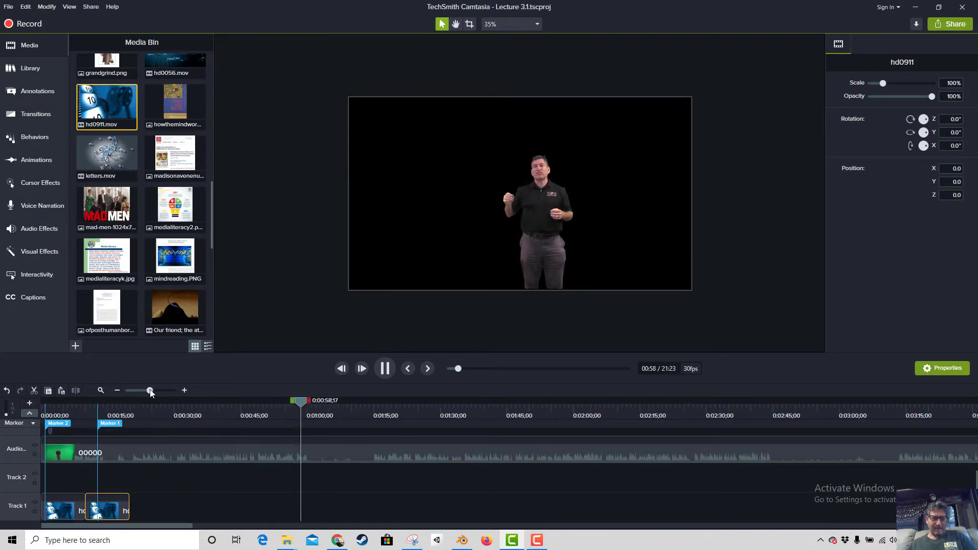
click(364, 405)
key(space)
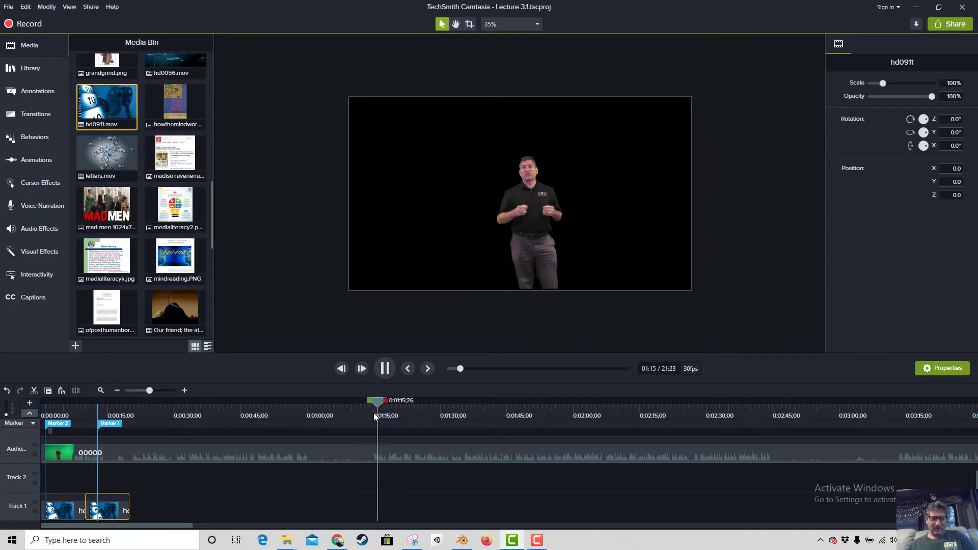
drag(380, 402, 372, 408)
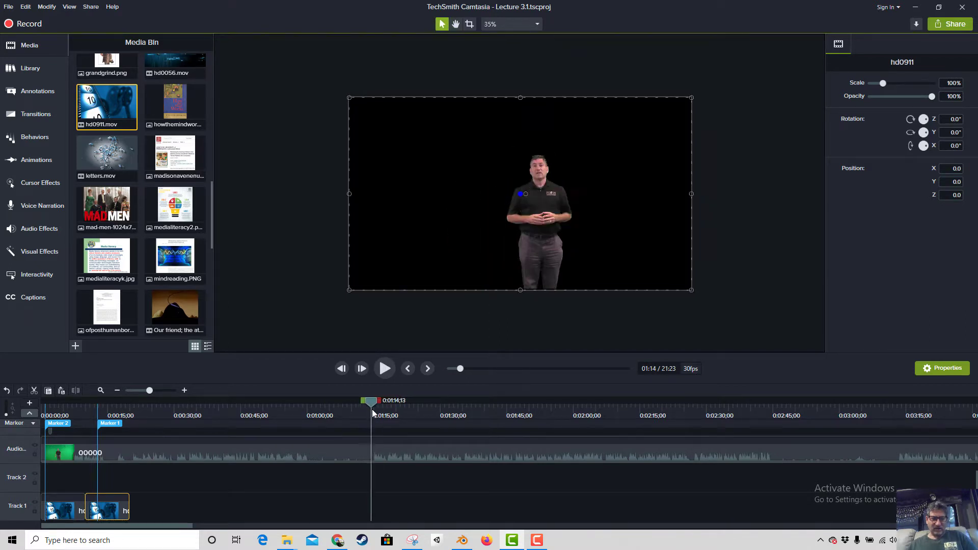
Split the 00000 lecture clip at 0:01:14;26.
click(321, 461)
scroll(326, 461, up, 2)
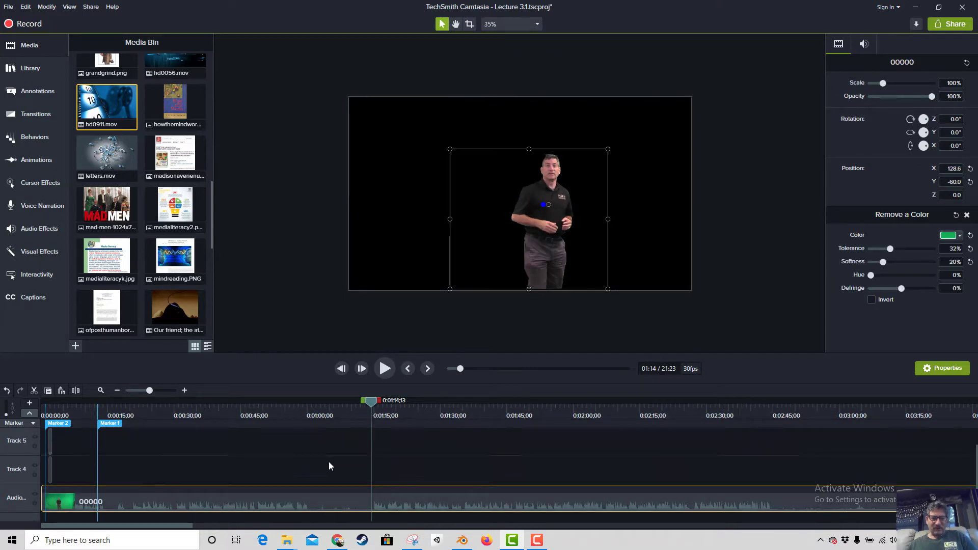
scroll(328, 461, down, 1)
drag(153, 390, 158, 390)
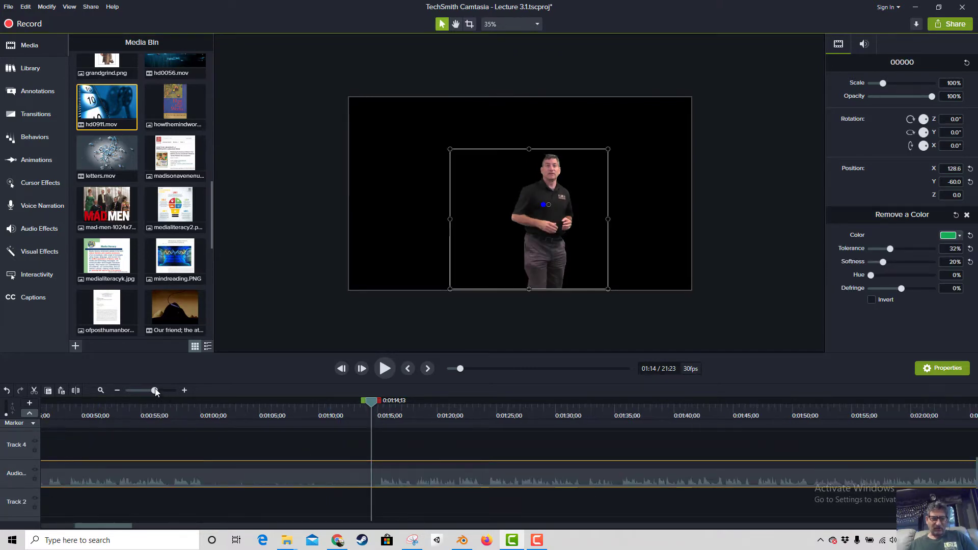
drag(365, 399, 375, 400)
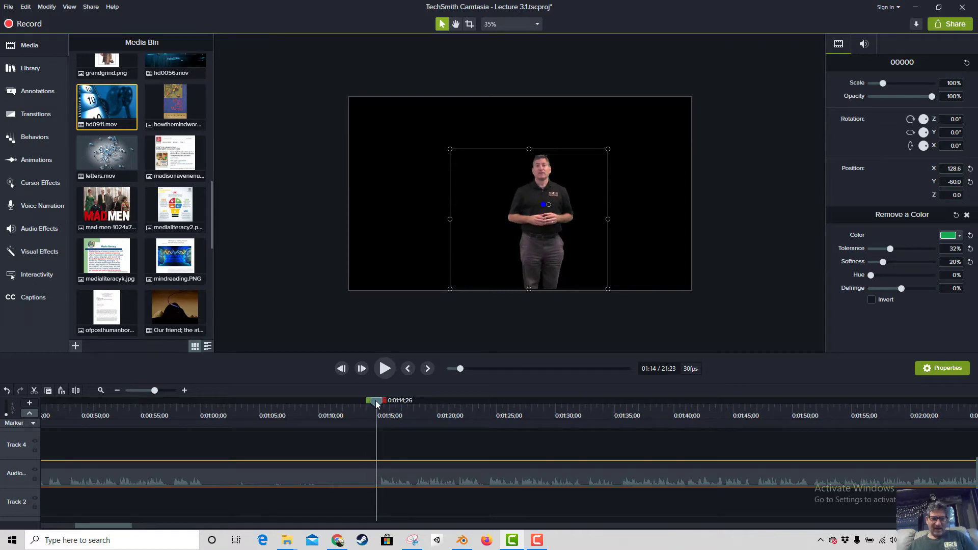
click(74, 390)
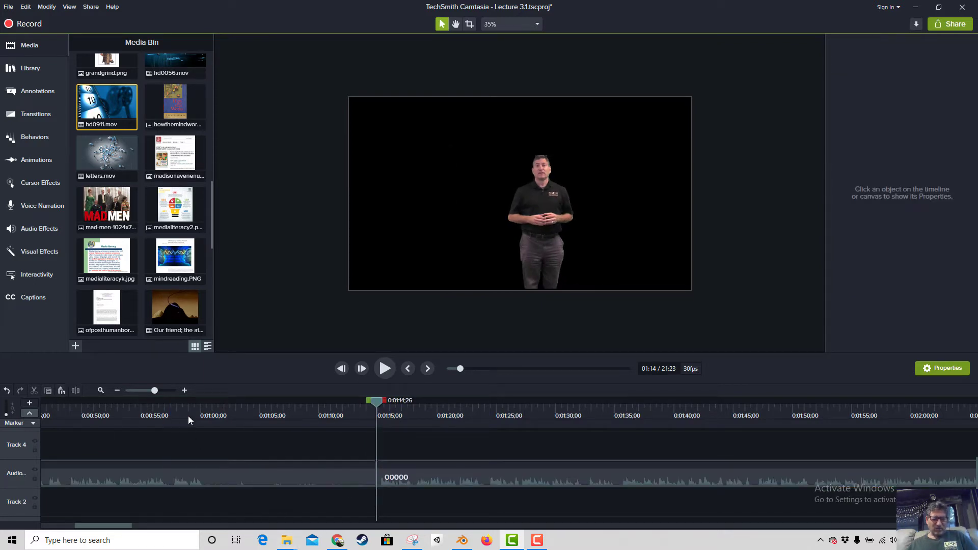
Play the lecture footage from about 0:57 and again from about 0:49 to find where the section before the split begins.
click(172, 415)
key(space)
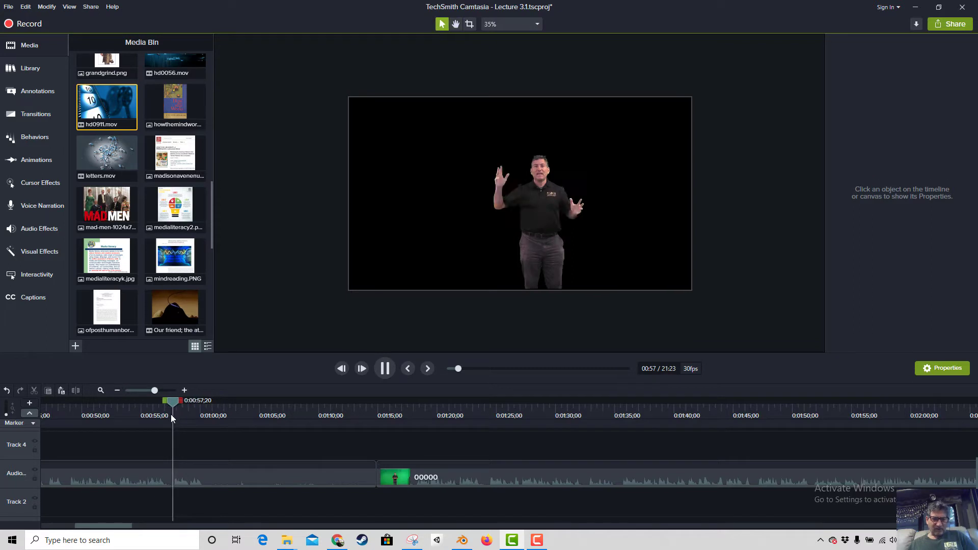
key(space)
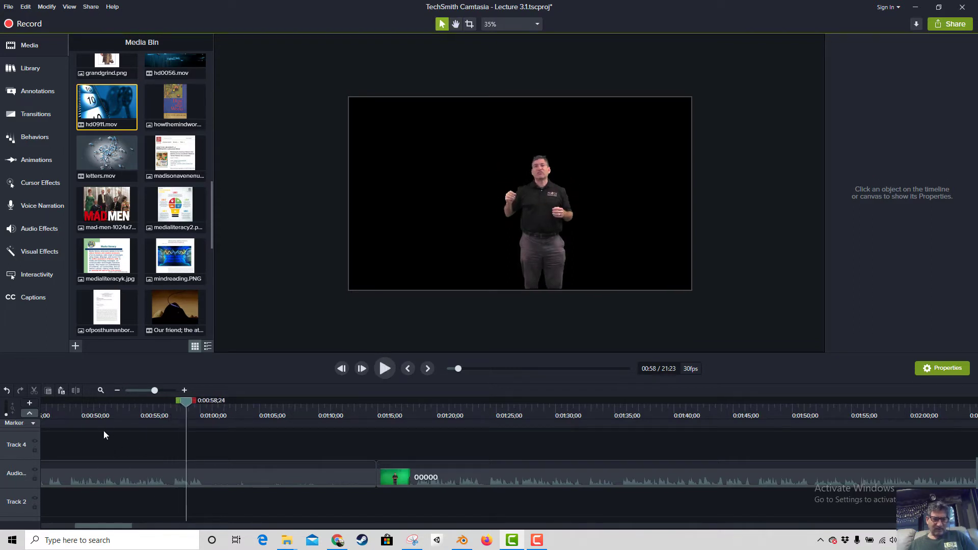
click(75, 410)
key(space)
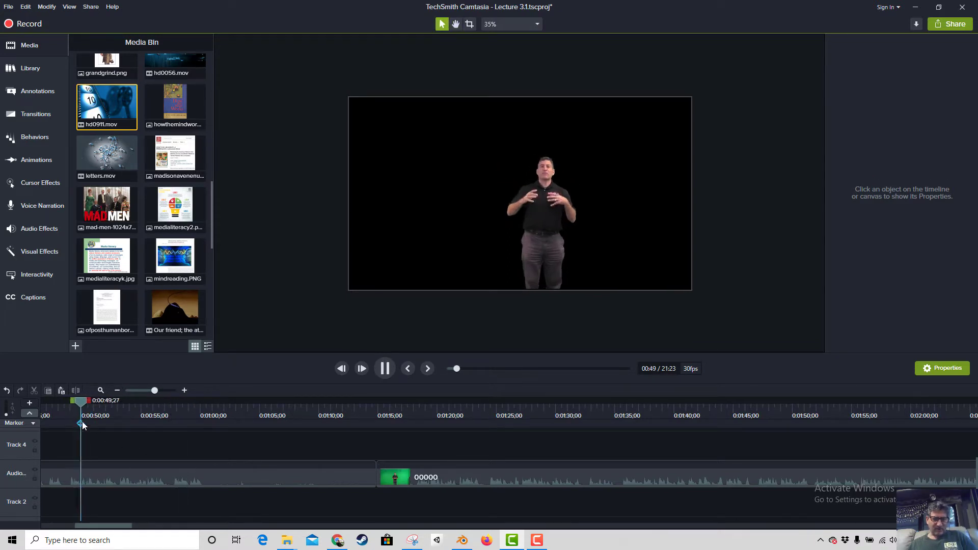
key(space)
Split the earlier 00000 segment at 0:00:48;25 and play the section that follows the cut.
drag(80, 403, 69, 417)
click(102, 479)
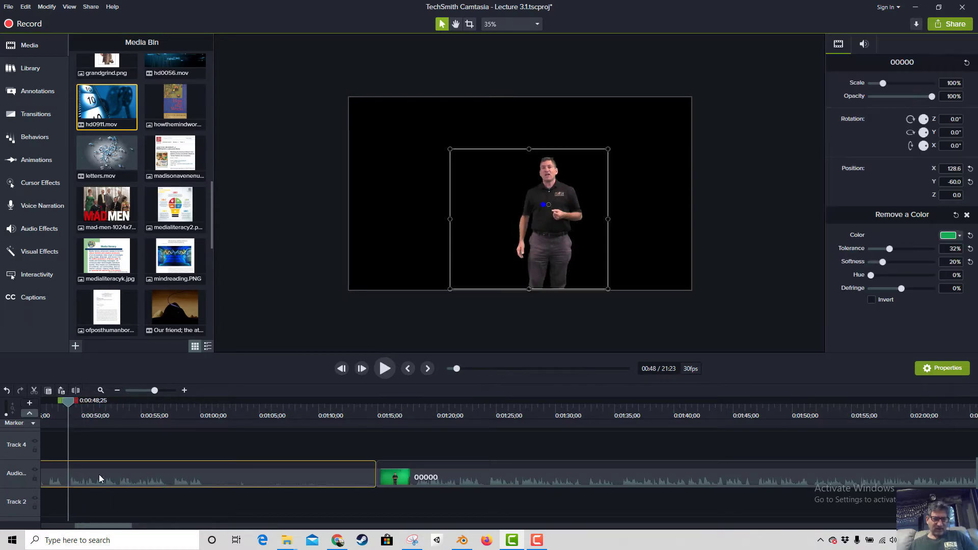
click(75, 392)
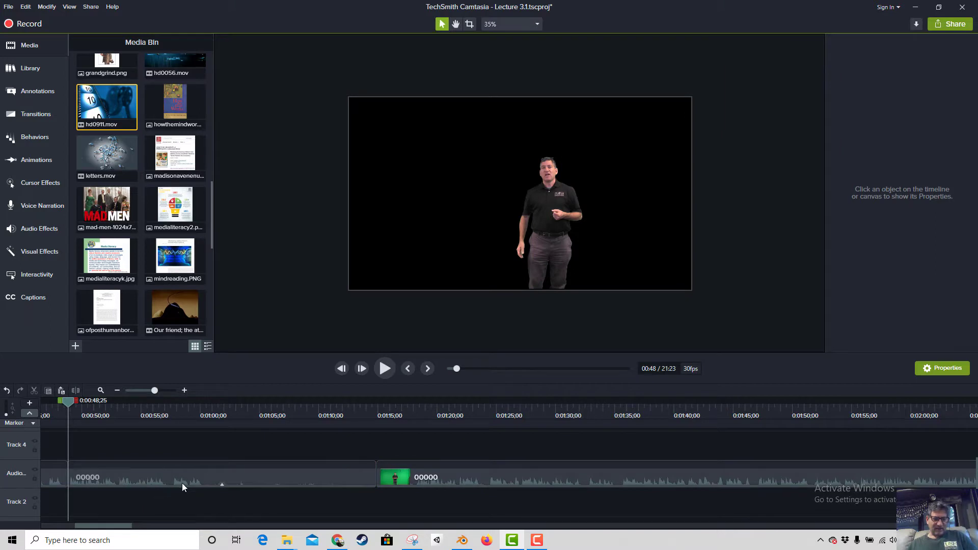
key(space)
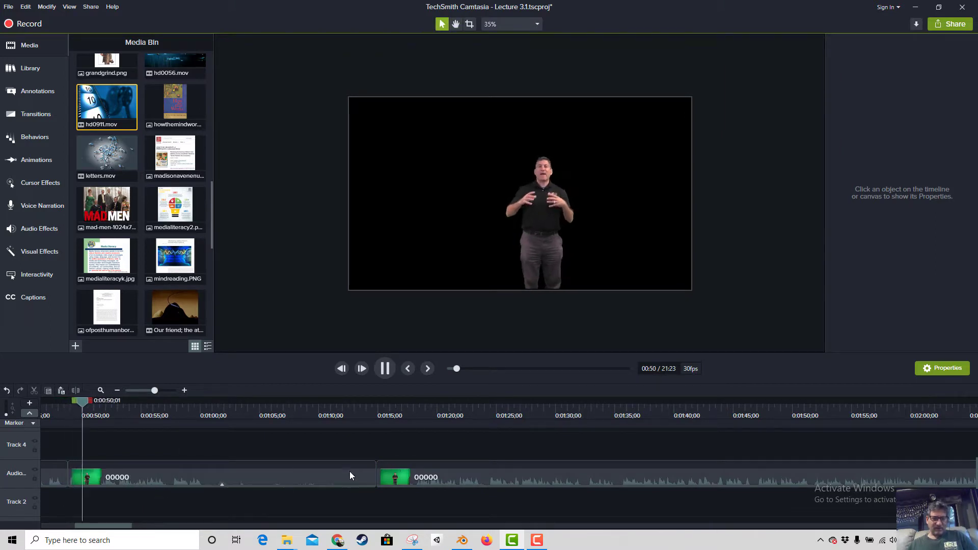
Delete the 00000 lecture segment between 0:00:48;25 and 0:01:14;26 and move the following segment back to close the gap.
key(space)
click(382, 412)
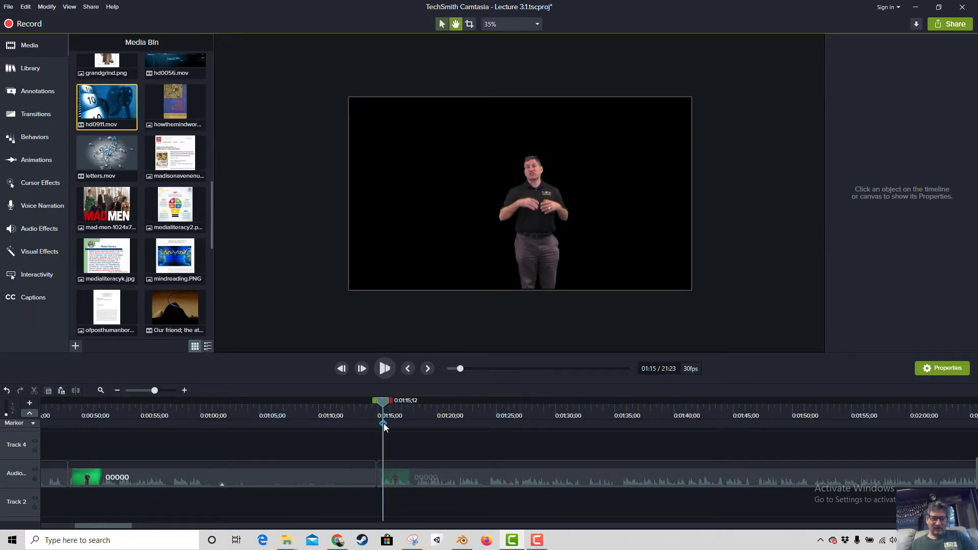
key(space)
click(264, 470)
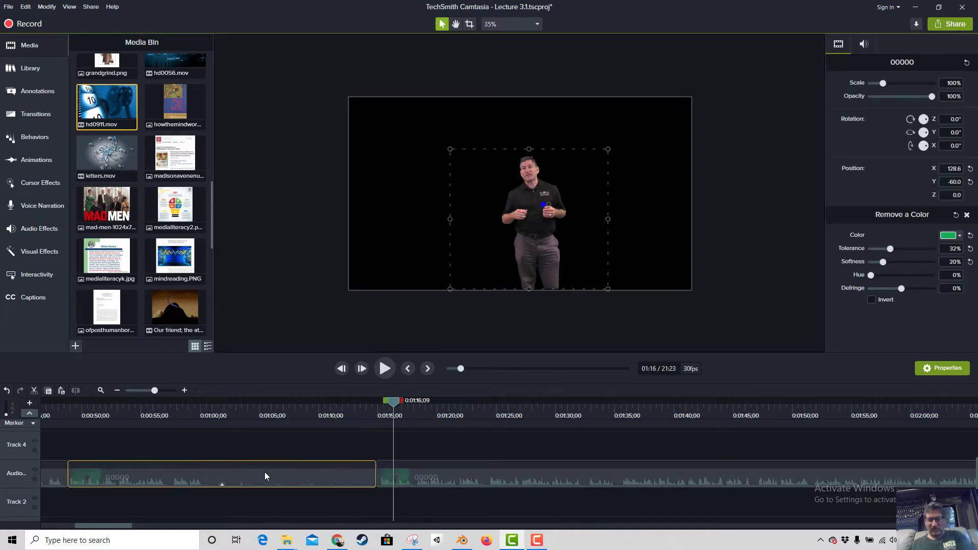
key(Delete)
drag(423, 475, 114, 474)
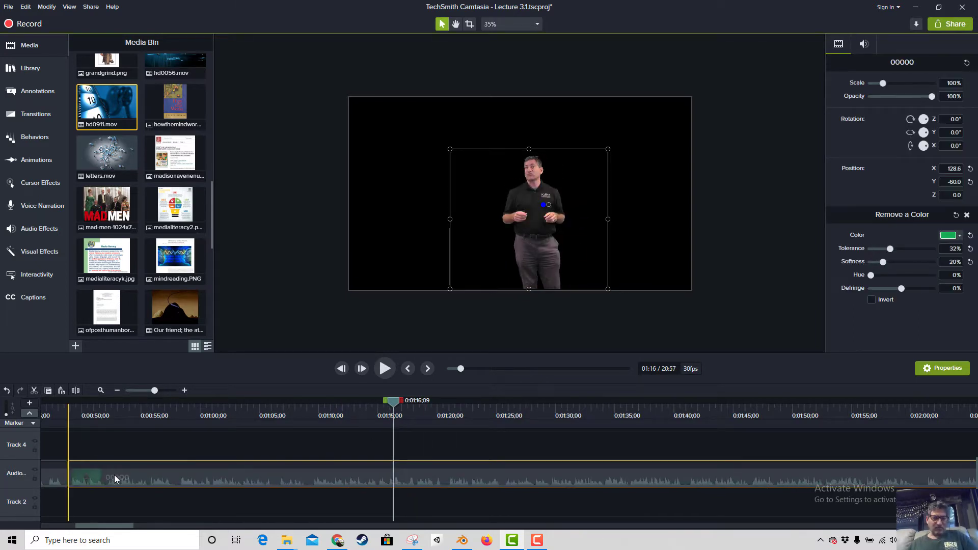
Move the short hd0911 background clip from Track 4 to Track 1, lengthen it to about 9 seconds, and place it directly after the second hd0911 clip.
click(60, 414)
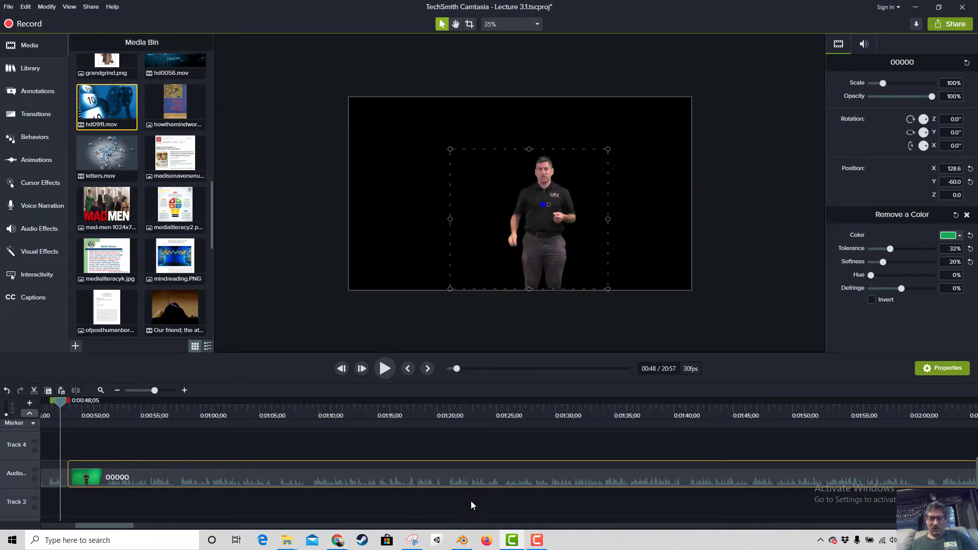
drag(92, 526, 22, 536)
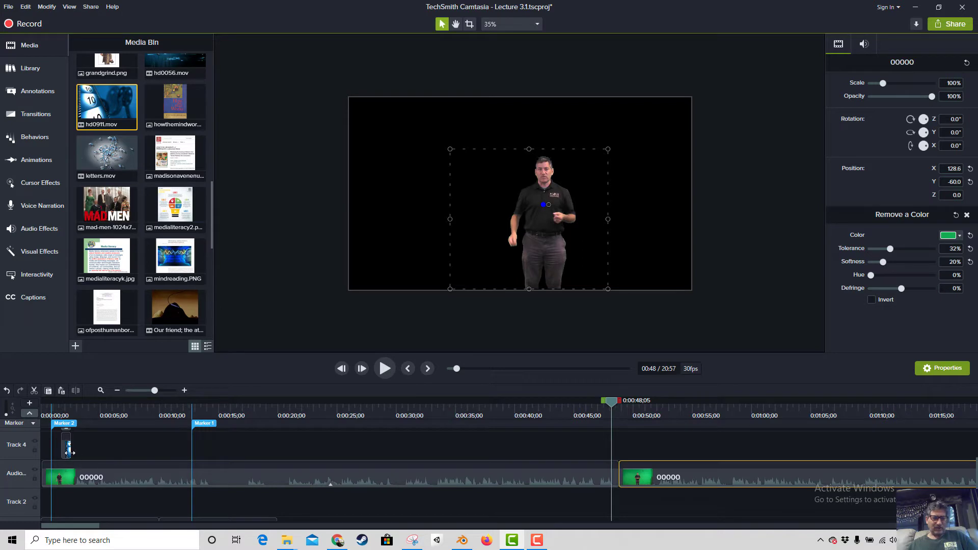
drag(65, 450, 613, 509)
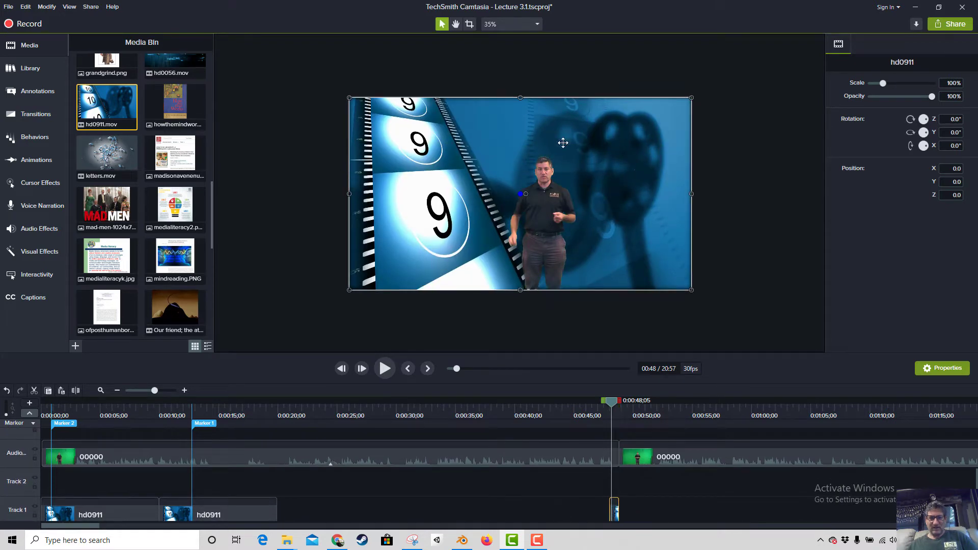
scroll(563, 214, up, 4)
scroll(568, 220, down, 5)
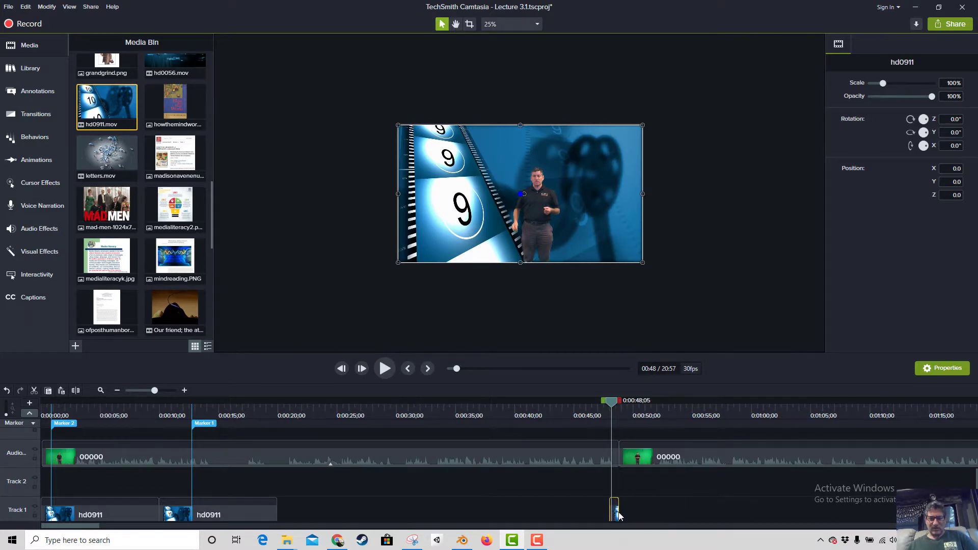
drag(631, 508, 729, 509)
drag(634, 512, 300, 523)
Play the lecture around 0:00:15 to find a cut point and split the first 00000 clip at 0:00:14;07.
click(224, 408)
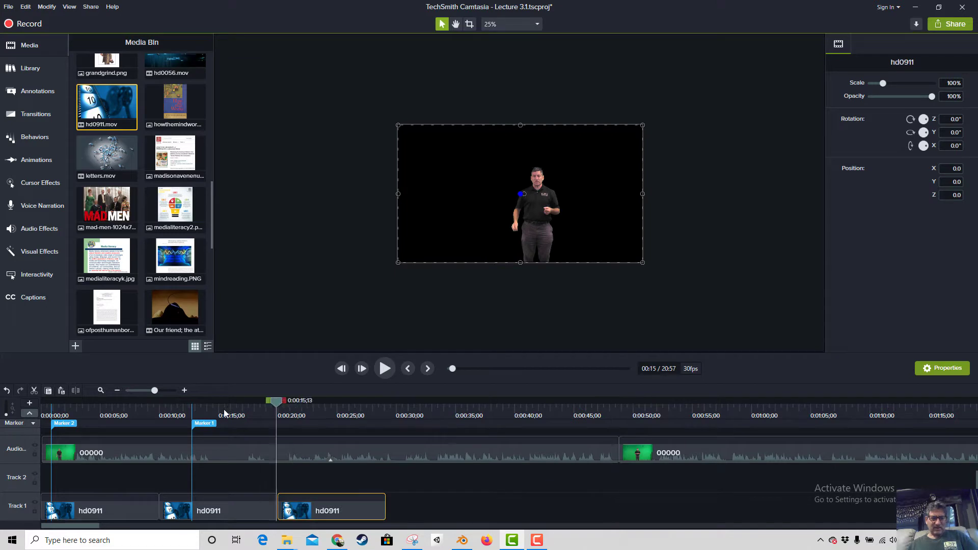
key(space)
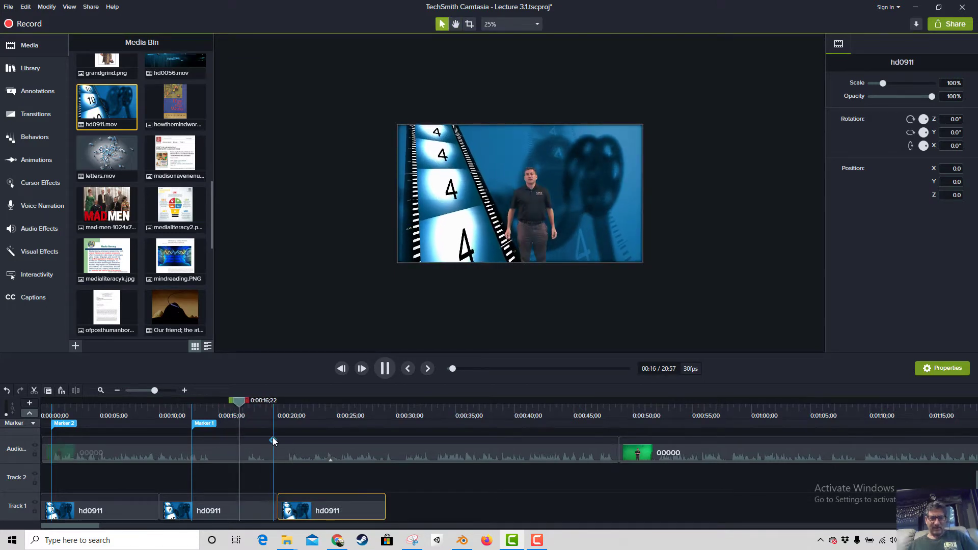
key(space)
click(209, 407)
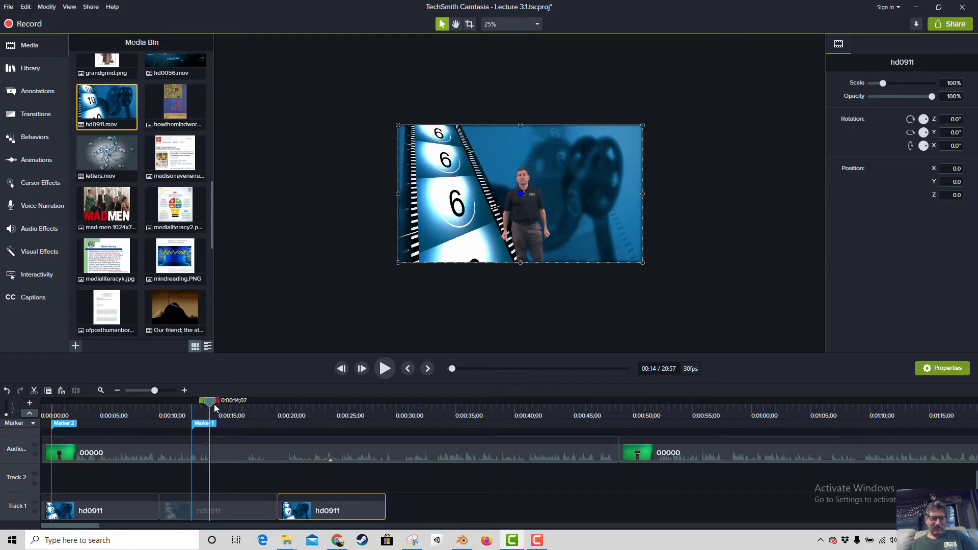
click(214, 452)
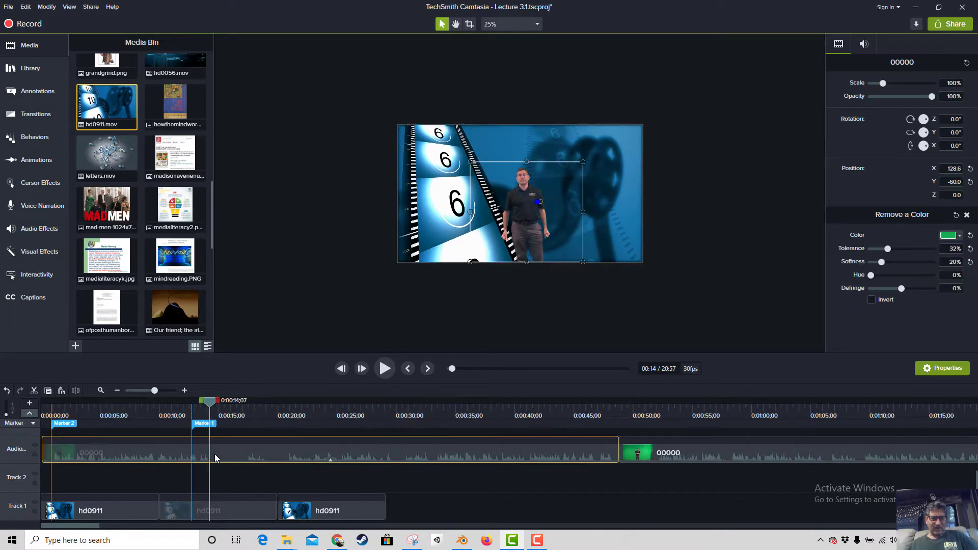
click(80, 390)
Cut out the 00000 footage between 0:00:14;07 and 0:00:17;10 and move the remaining clip back against the first one.
drag(208, 401, 245, 406)
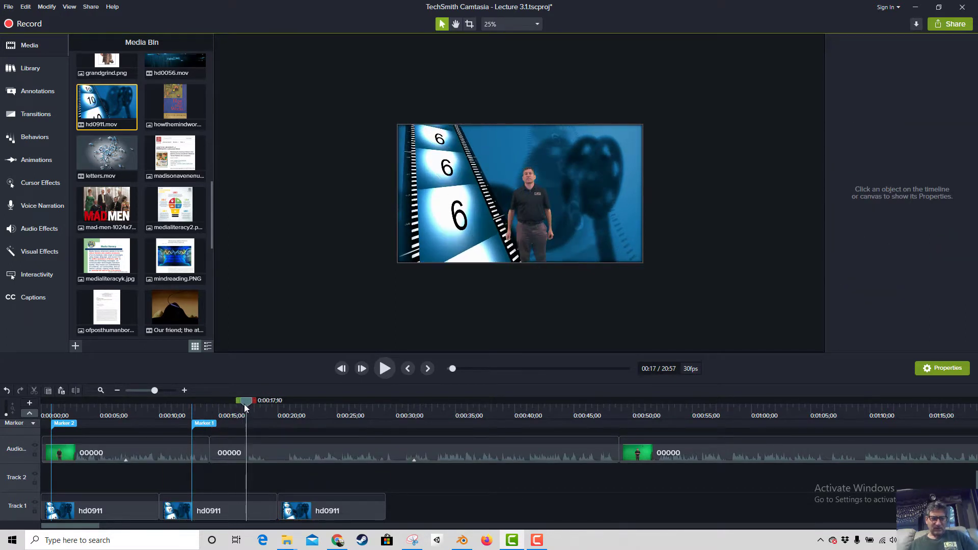
click(228, 451)
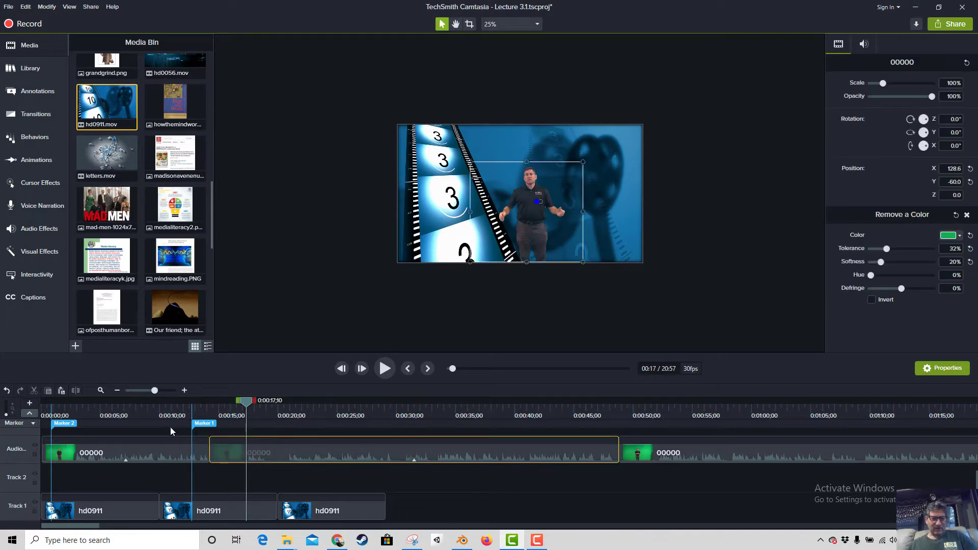
click(76, 391)
click(228, 452)
key(Delete)
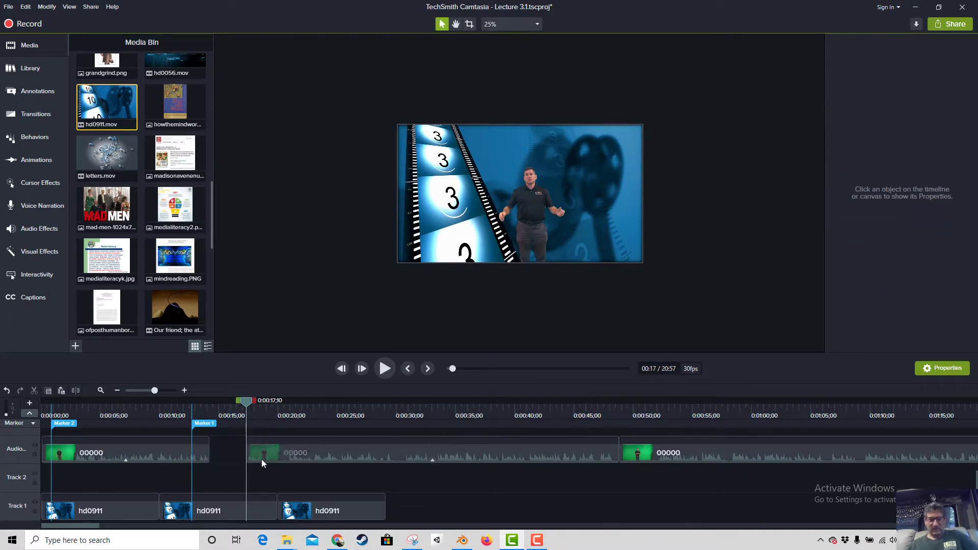
drag(316, 460, 279, 460)
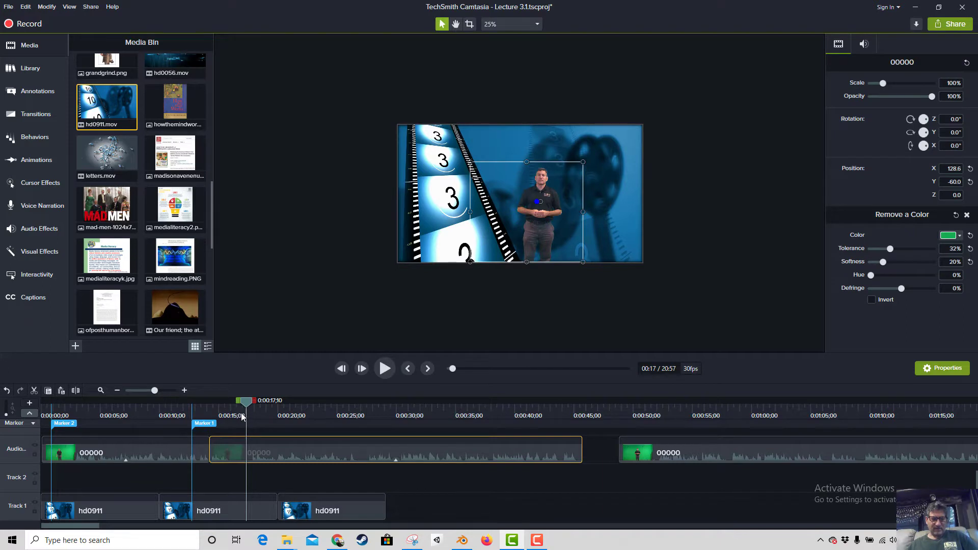
Play the footage after the new cut and split the second 00000 clip at 0:00:16;05.
key(space)
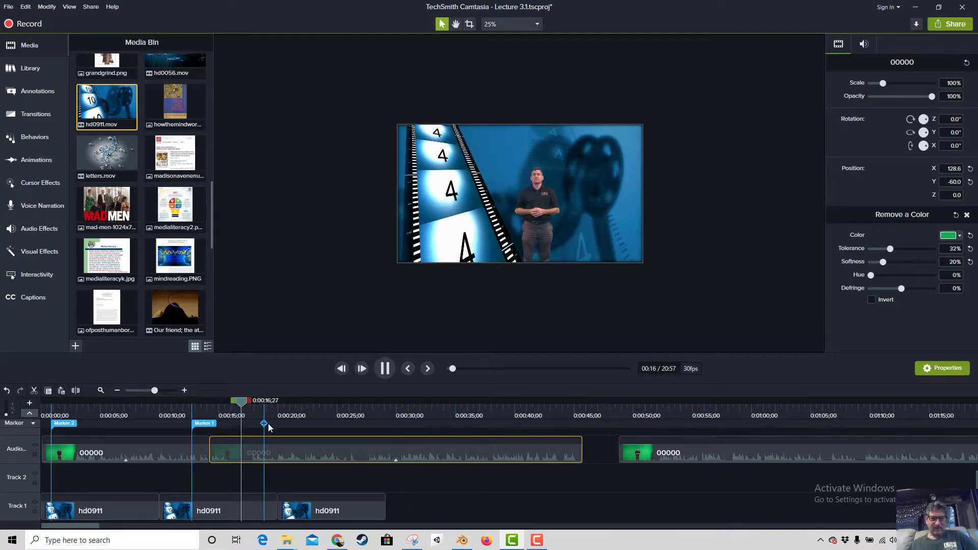
key(space)
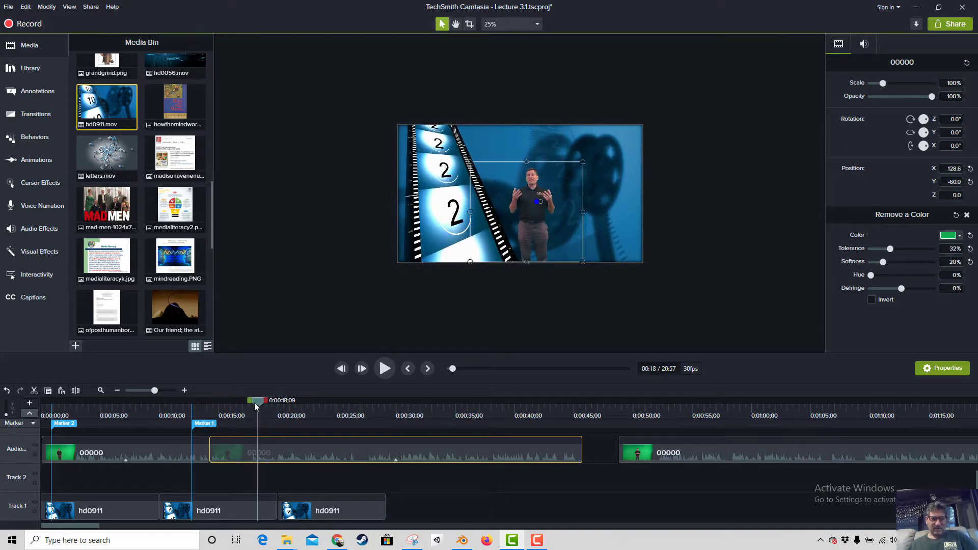
drag(256, 403, 232, 411)
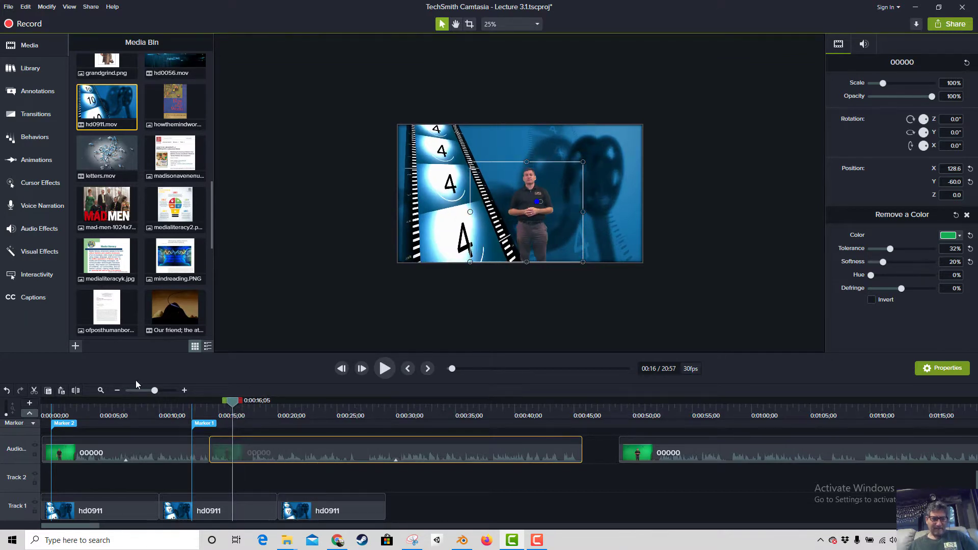
click(76, 391)
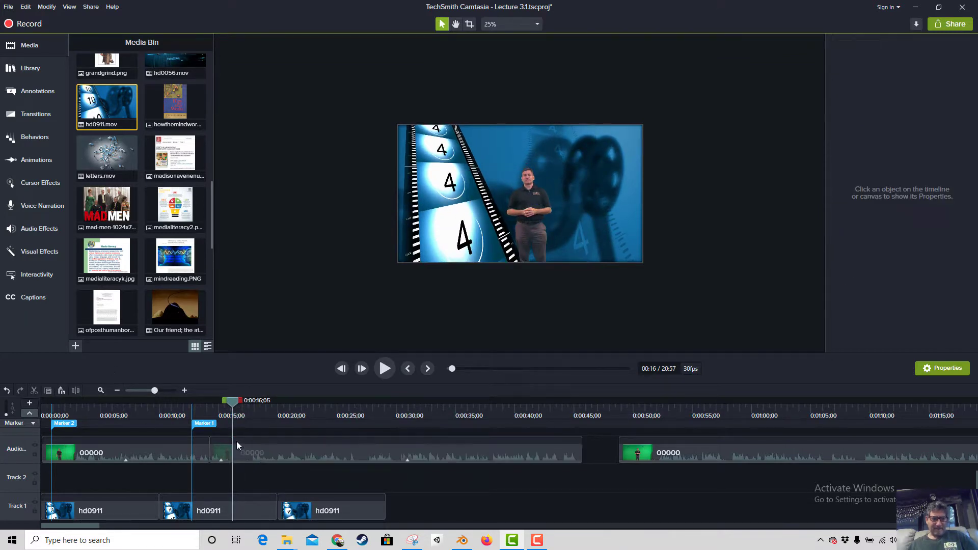
Remove the 00000 footage between 0:00:16;05 and 0:00:17;11 and close the gap with the clip that follows.
drag(228, 402, 247, 406)
click(243, 451)
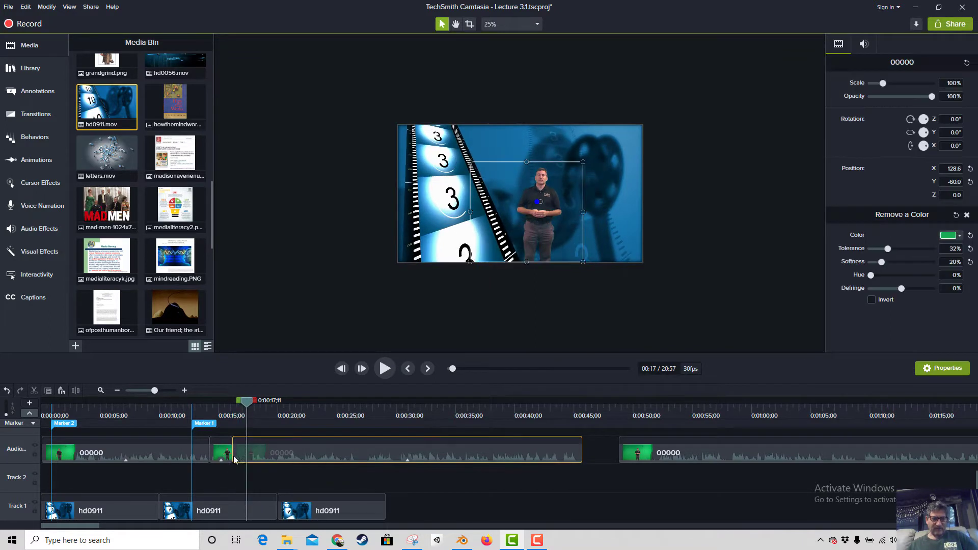
click(77, 389)
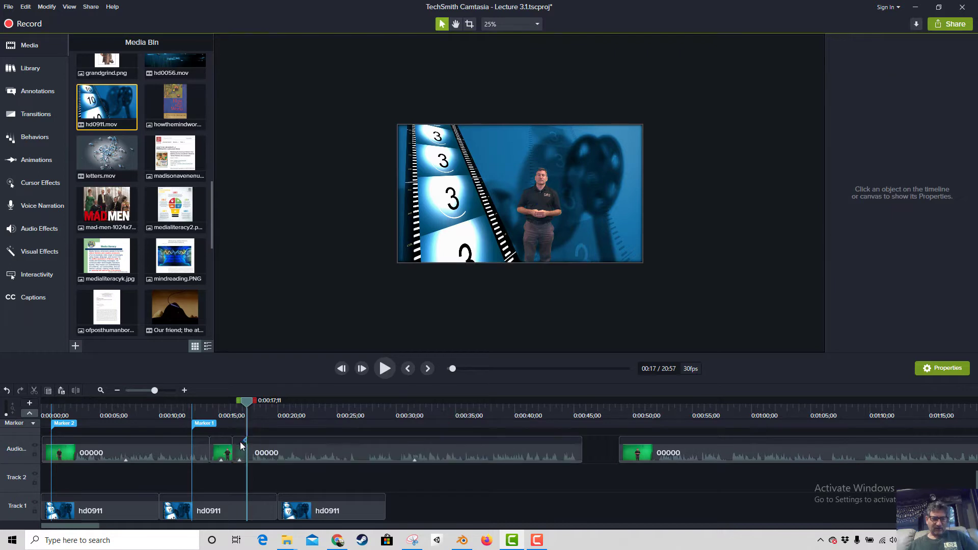
key(ctrl+m)
click(240, 453)
key(Delete)
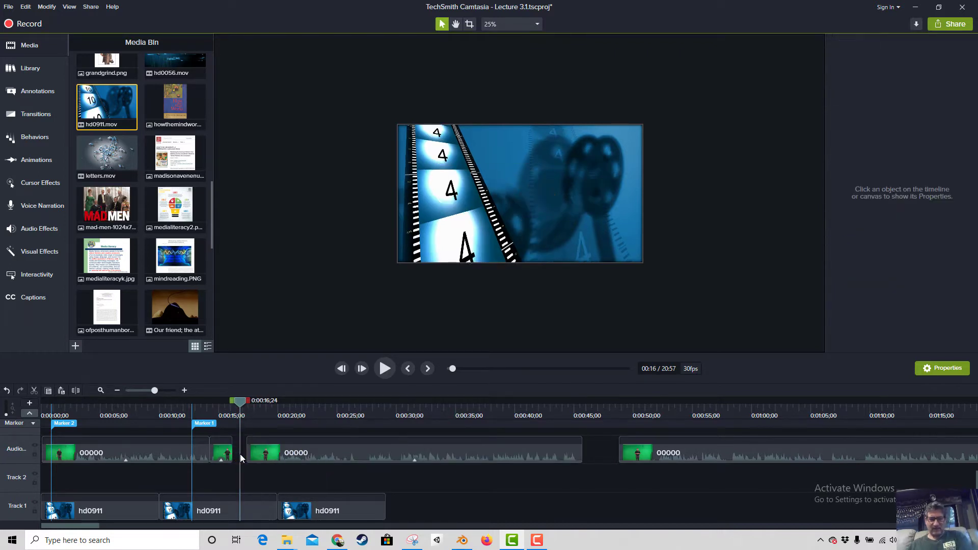
drag(280, 451, 233, 420)
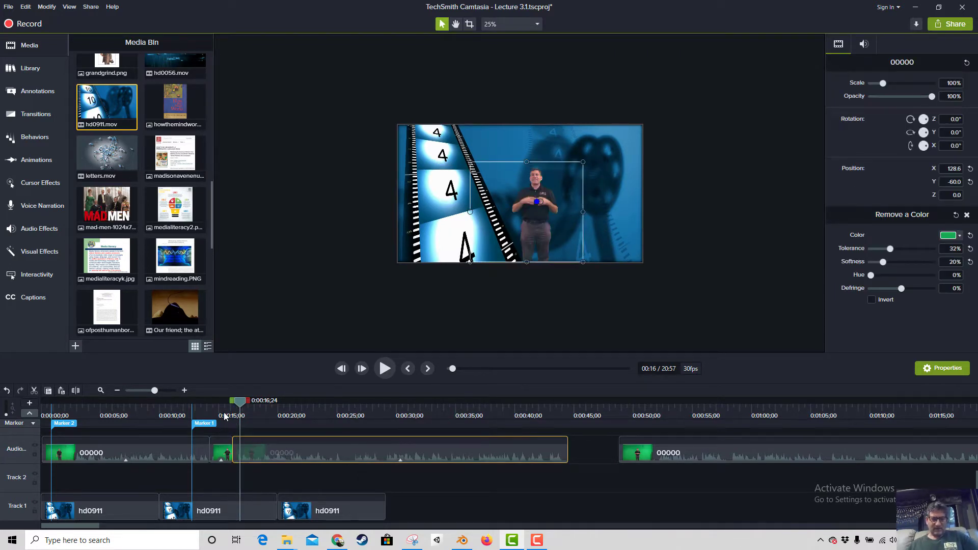
click(224, 411)
key(space)
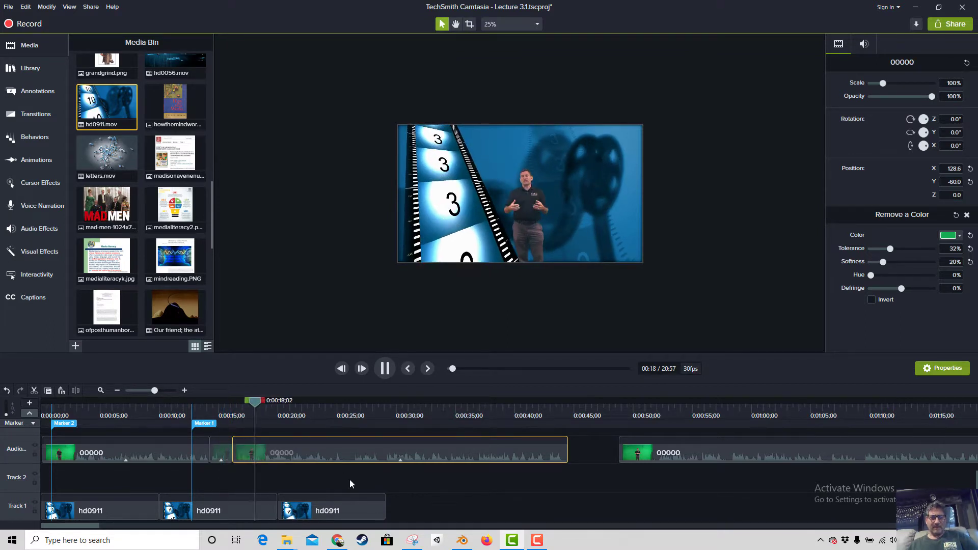
key(space)
Apply the Fade transition to both ends of the short 00000 clip after 0:00:14 and play through the transitions.
scroll(199, 451, up, 1)
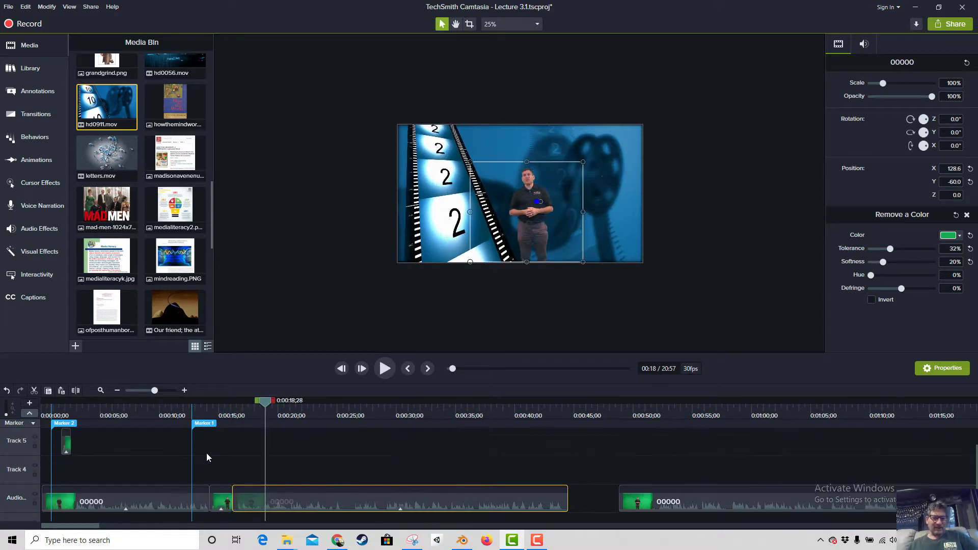
click(163, 391)
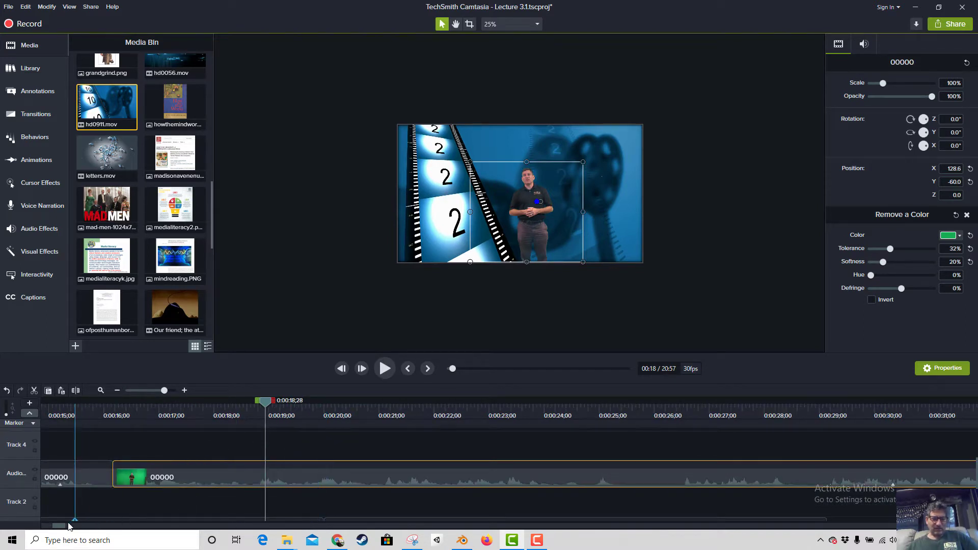
drag(58, 526, 58, 529)
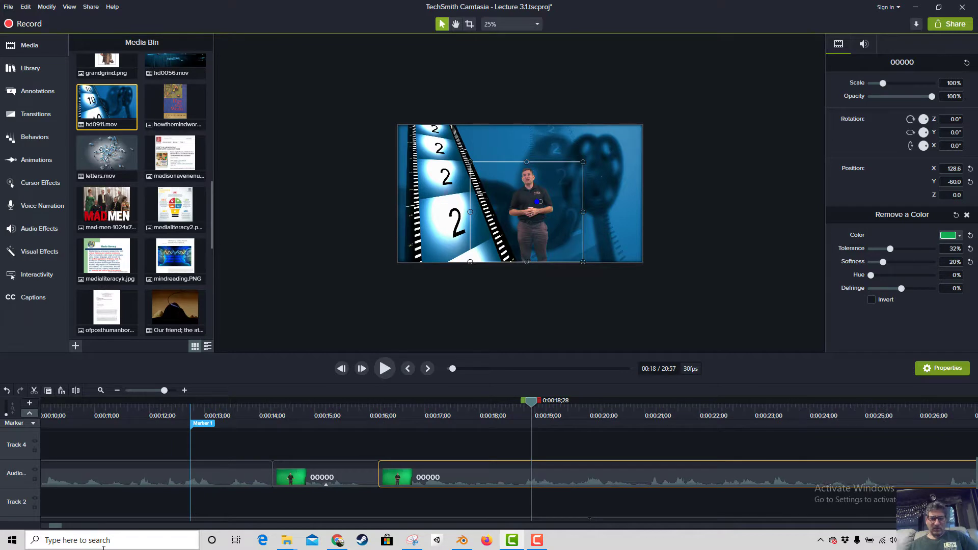
click(41, 118)
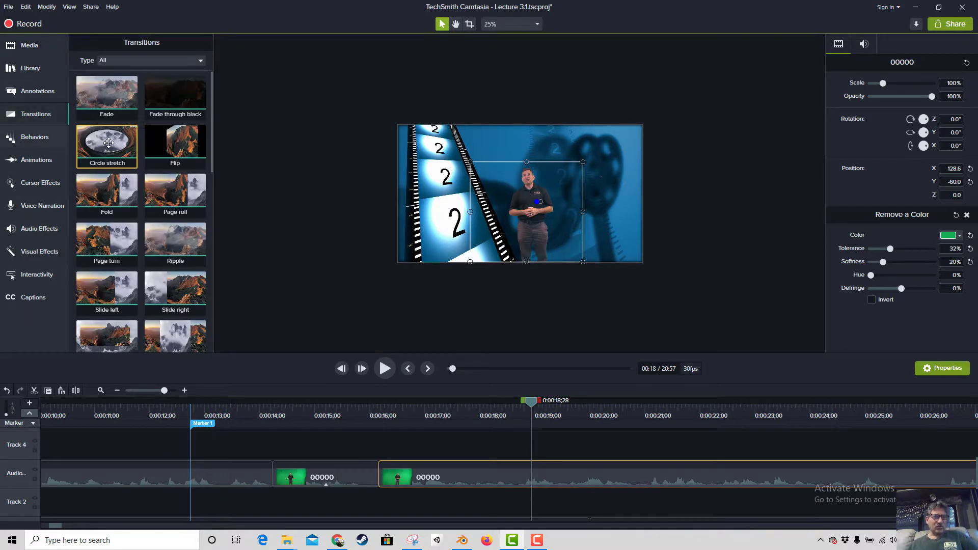
drag(106, 98, 334, 481)
click(254, 413)
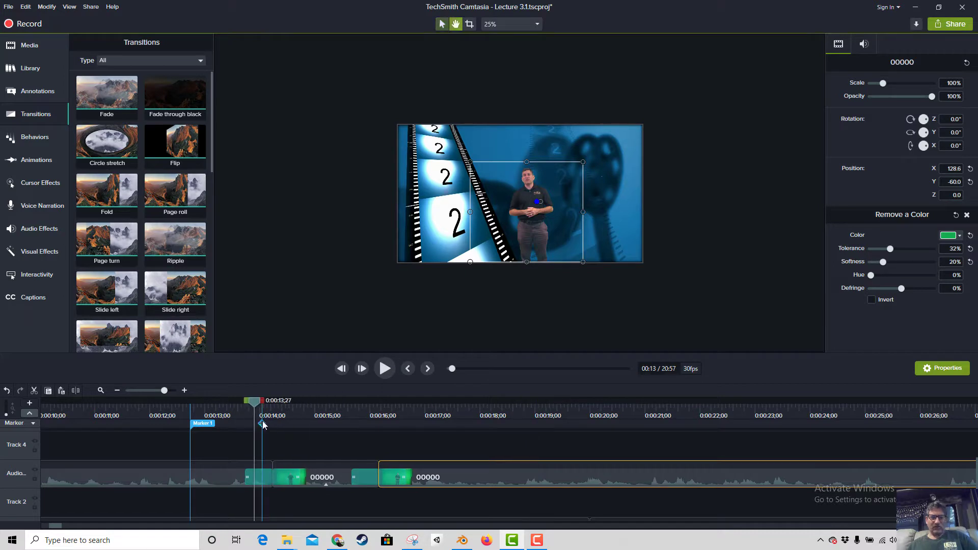
key(space)
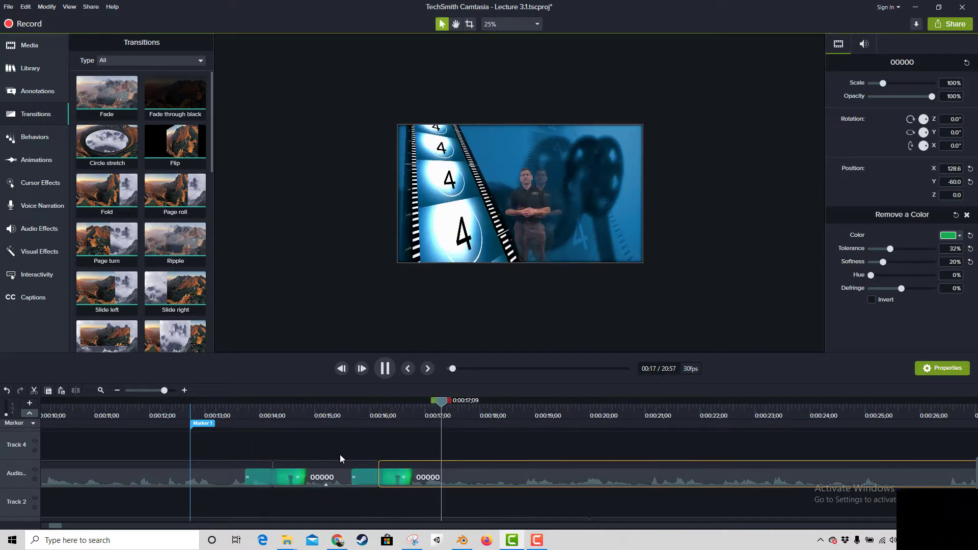
key(space)
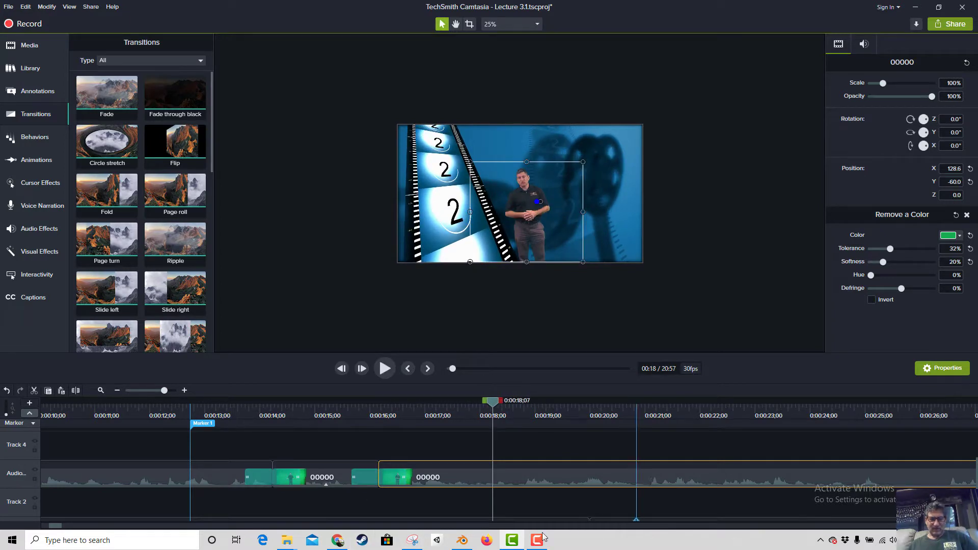
Close the gap after about 0:00:44 by moving the last 00000 clip against the preceding one, and play across the join.
click(69, 526)
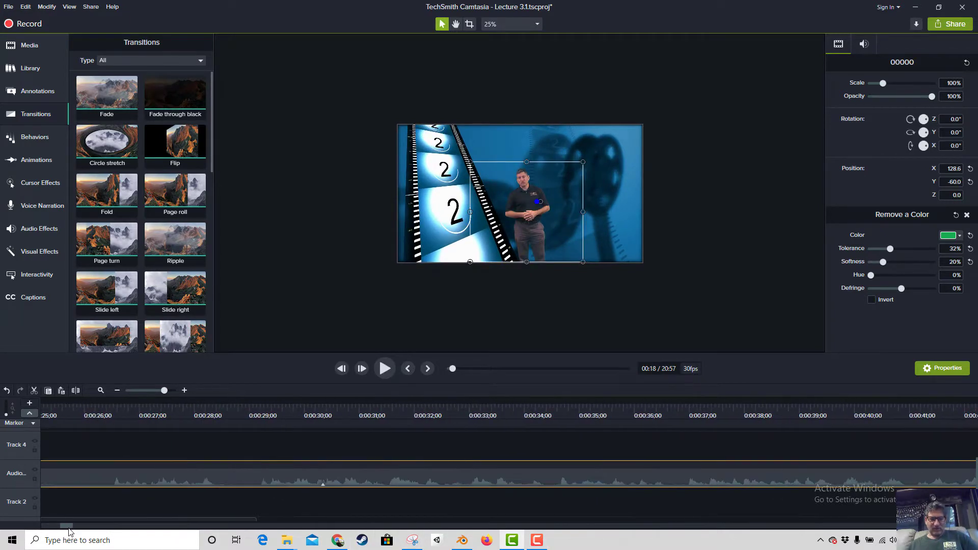
drag(69, 528, 75, 531)
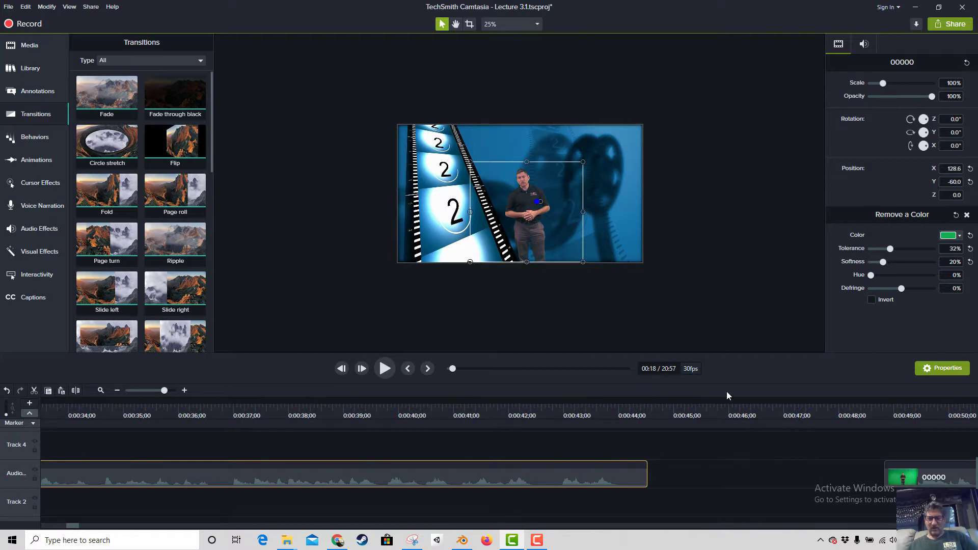
drag(927, 473, 633, 433)
click(596, 408)
key(space)
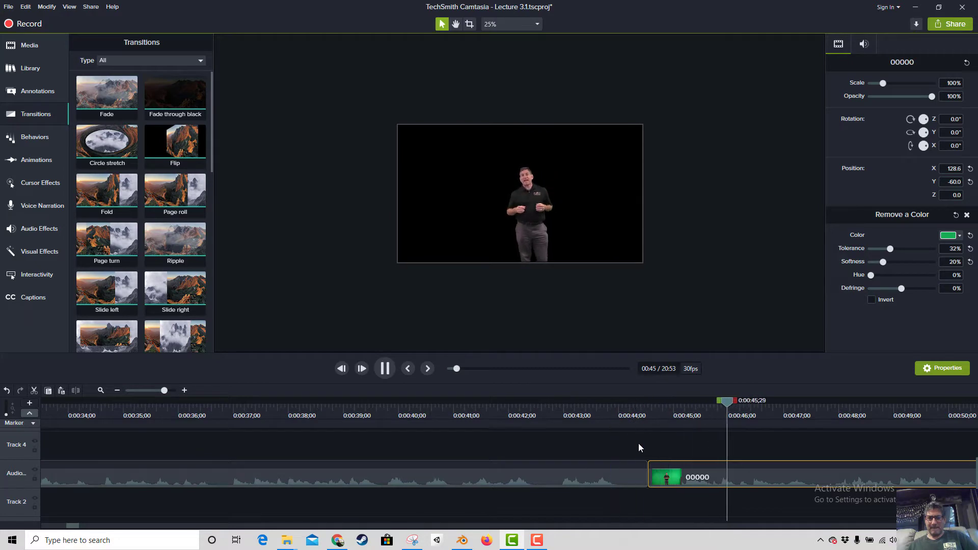
click(653, 413)
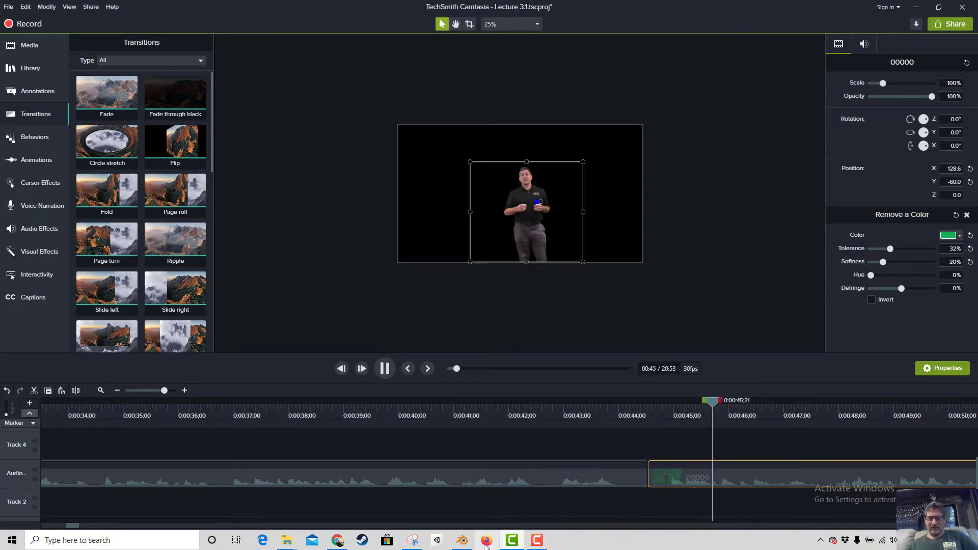
Stop playback, switch to Blender to review the images and title in its lecture edit between about 20 and 31 seconds, and return to Camtasia.
key(space)
click(462, 539)
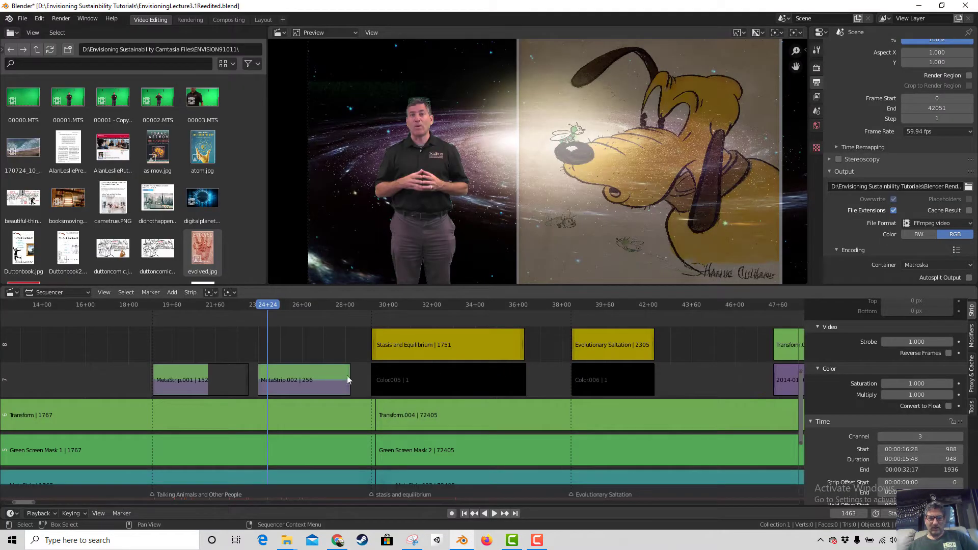
click(427, 301)
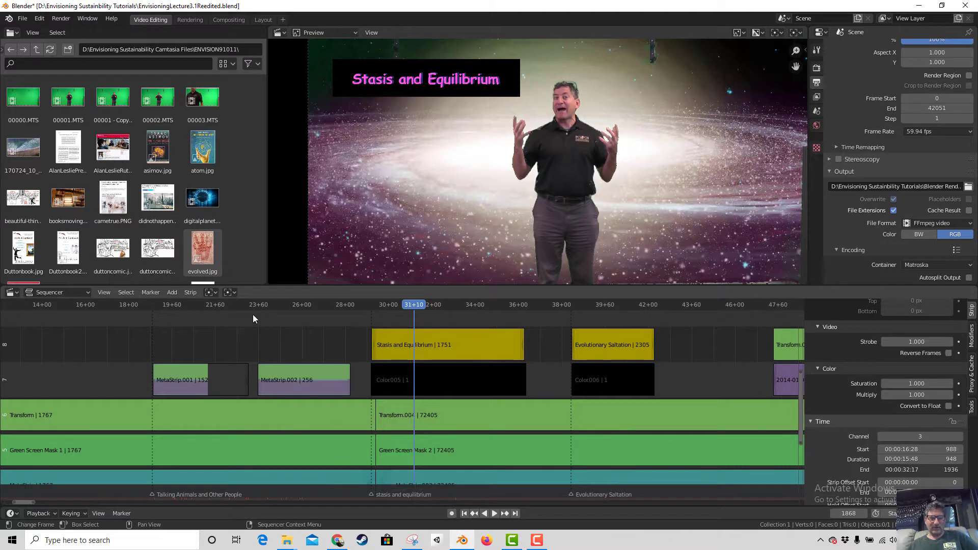
drag(423, 450, 181, 443)
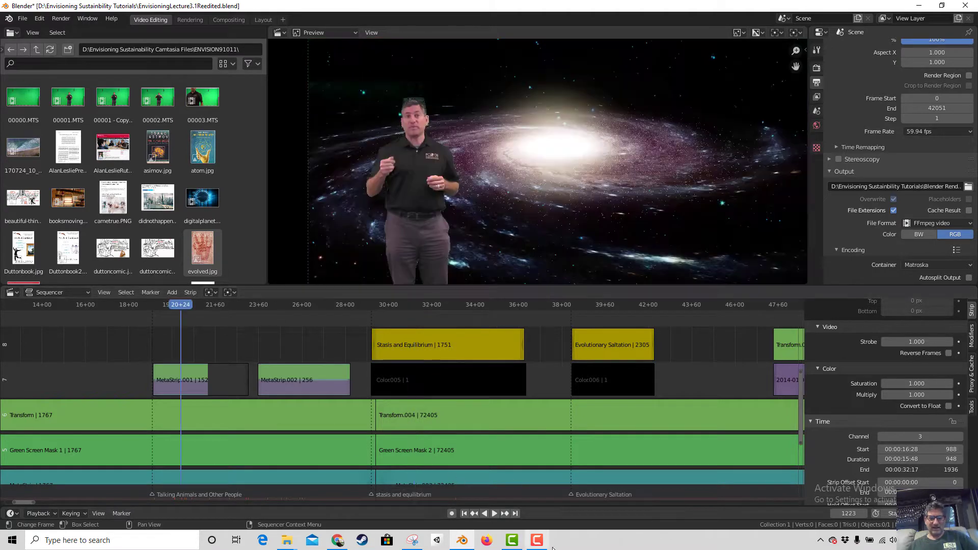
click(305, 308)
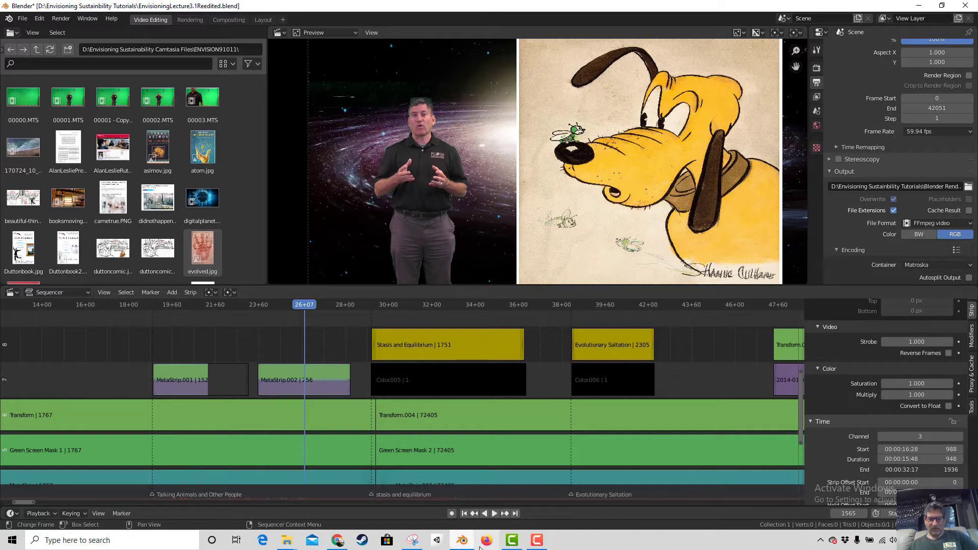
click(512, 539)
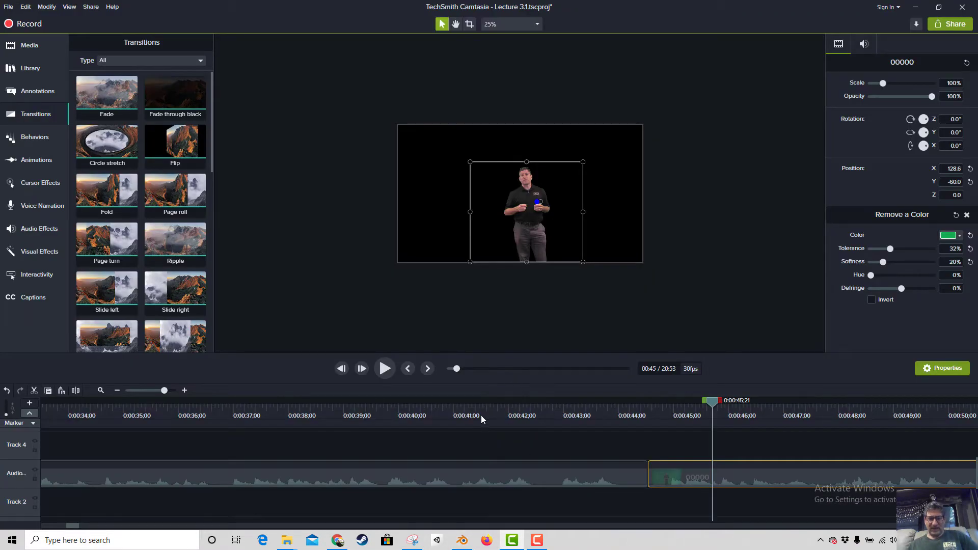
Replay the footage from about 0:00:38 and add a timeline marker at 0:00:38;25 named Shamus Culhane.
click(288, 418)
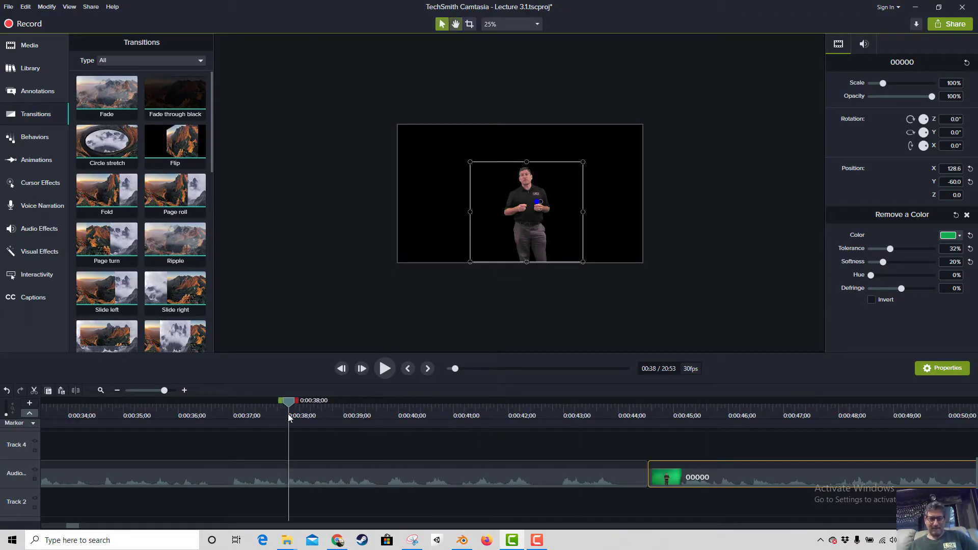
key(space)
key(space)
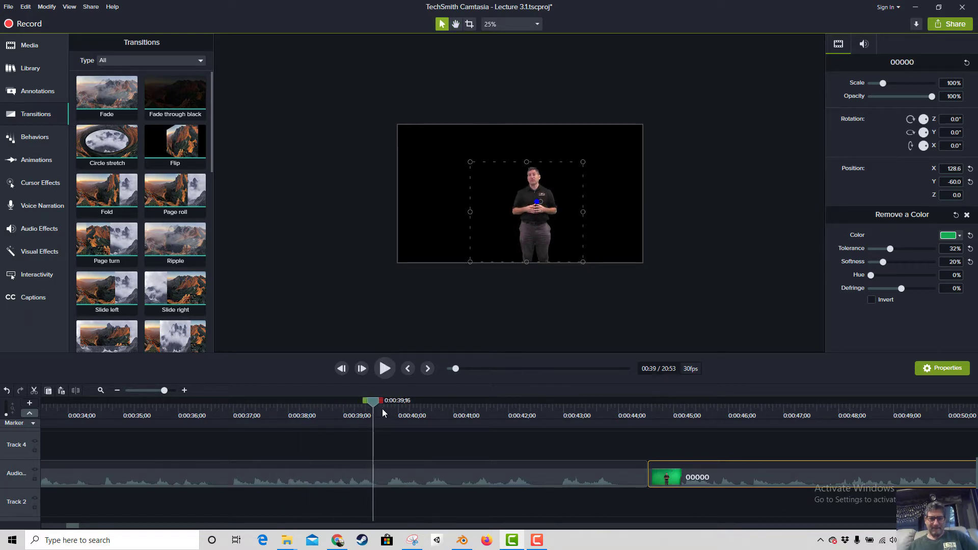
drag(371, 402, 283, 426)
key(space)
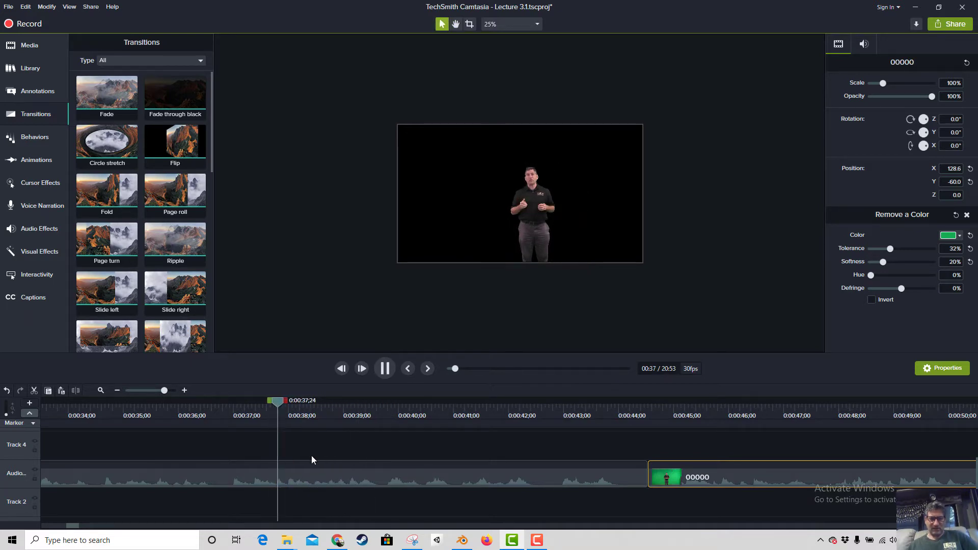
key(space)
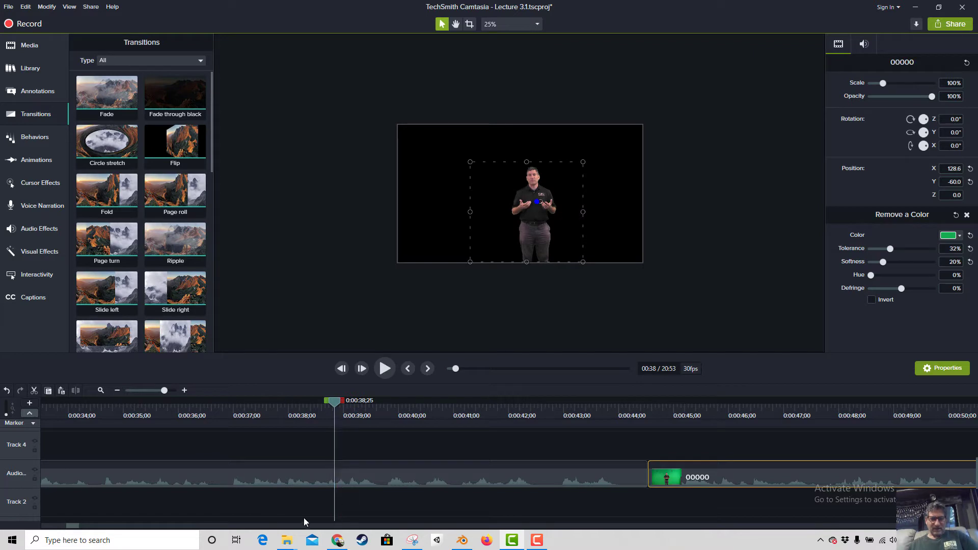
click(334, 426)
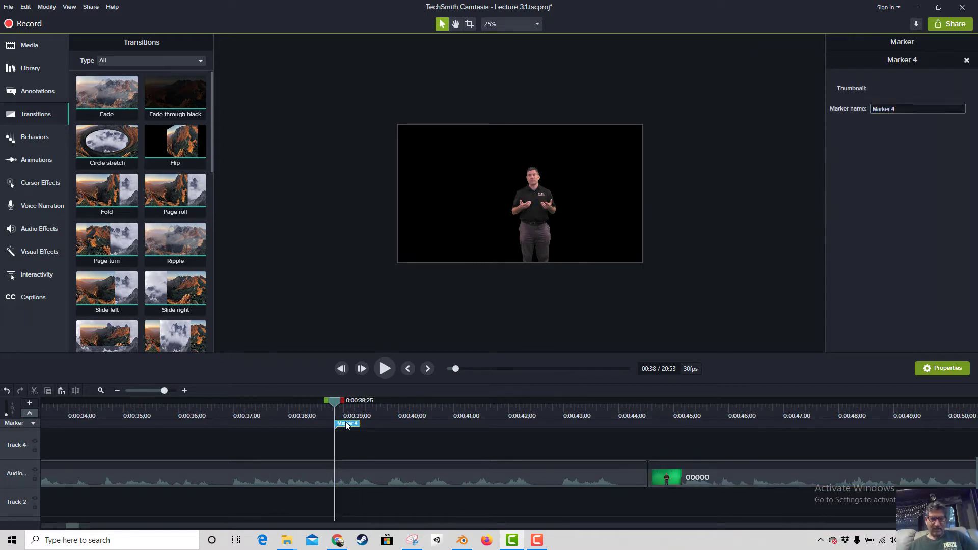
click(882, 109)
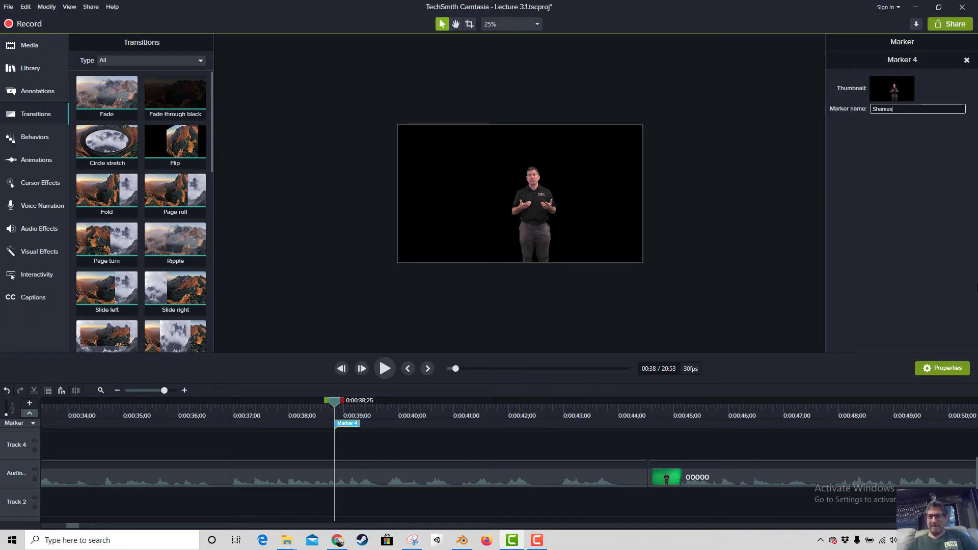
text(Shamus Culhane)
key(Return)
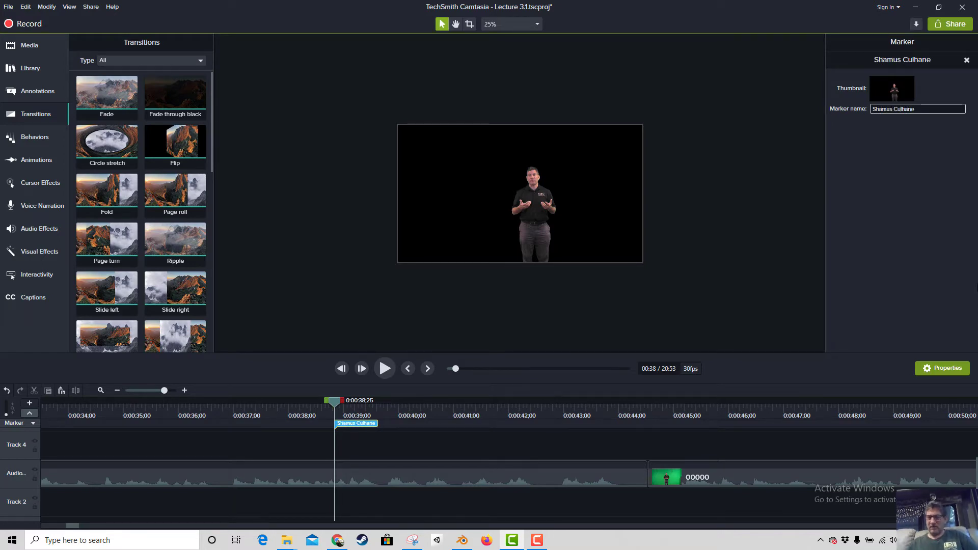
Play the footage after the Shamus Culhane marker to about 0:00:42 and replay the part from 0:00:40;15.
click(398, 441)
key(space)
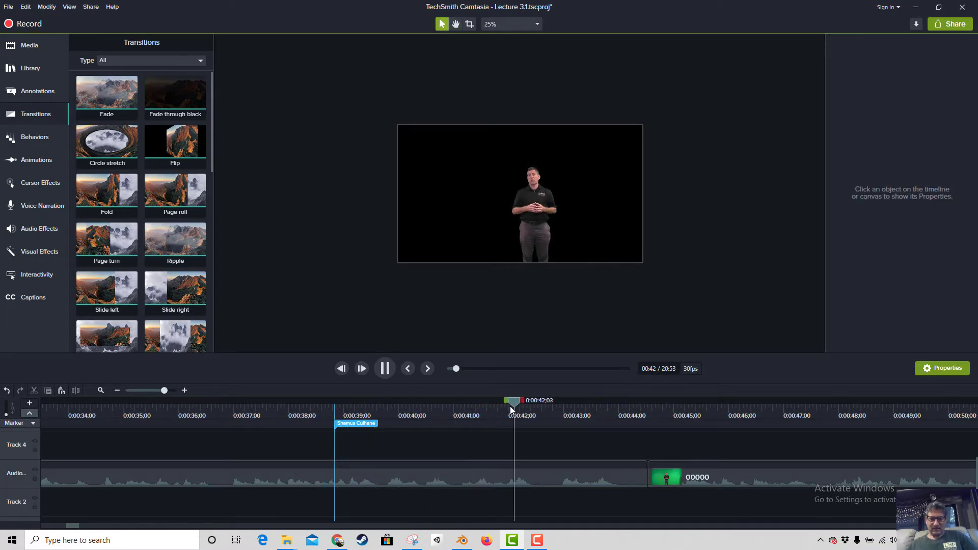
drag(512, 405, 425, 423)
key(space)
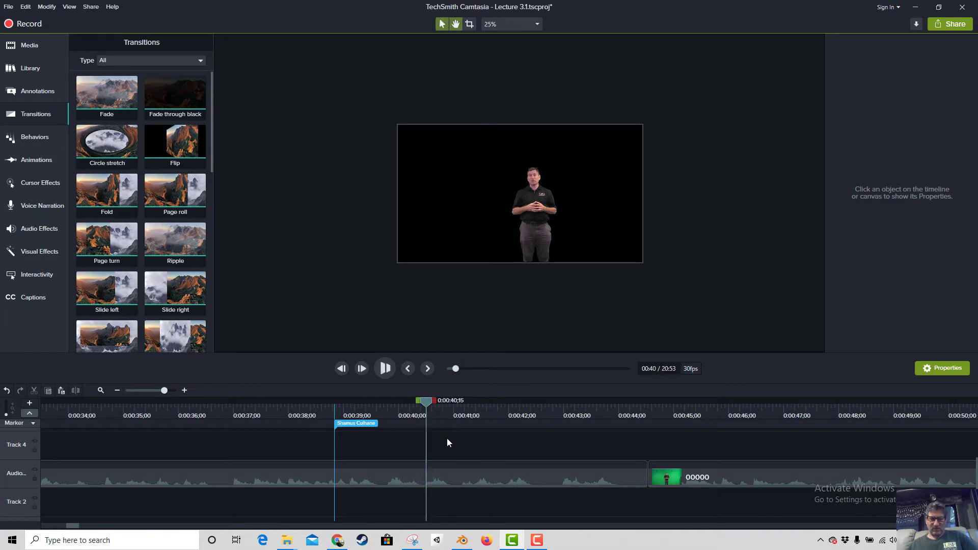
key(space)
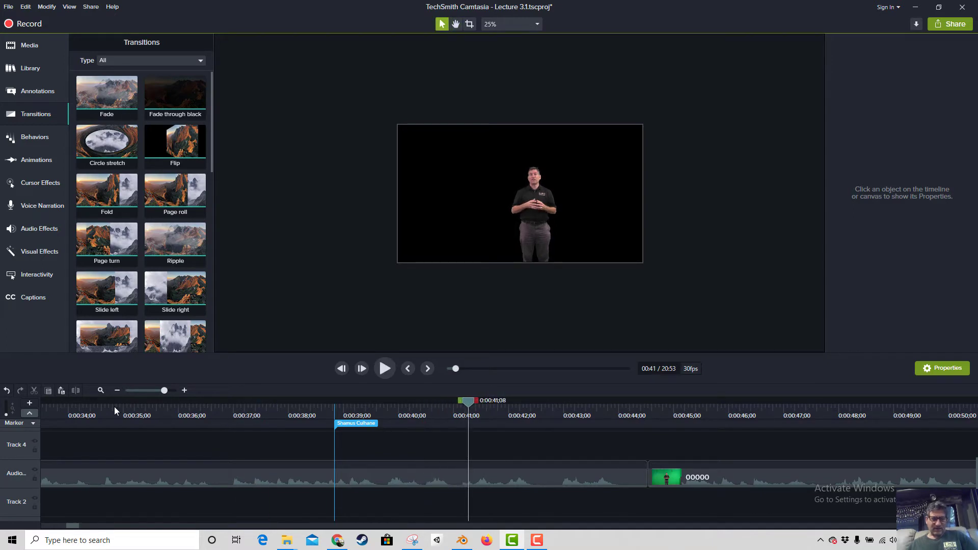
Play the footage before 0:00:35 and add a timeline marker at 0:00:34;19 named Talking Animals.
click(65, 411)
key(space)
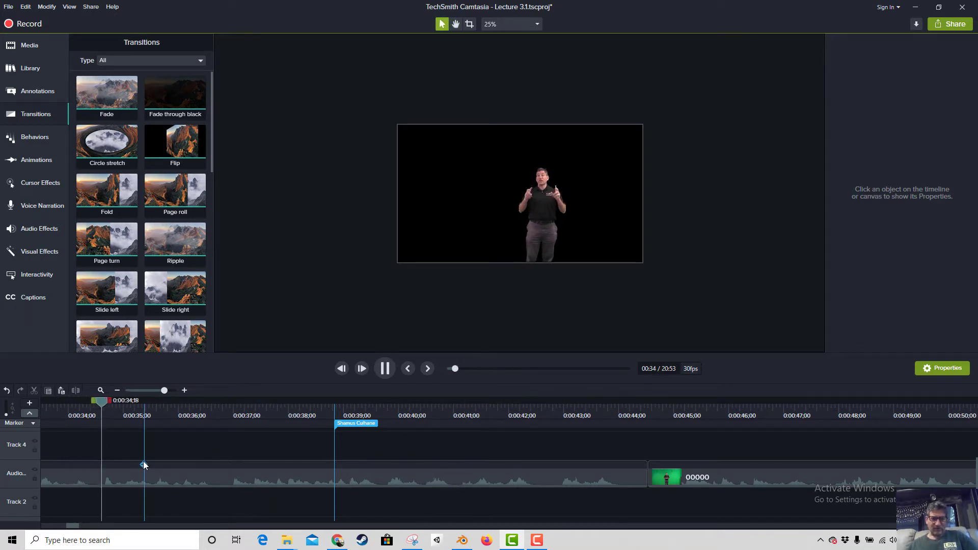
key(space)
click(102, 407)
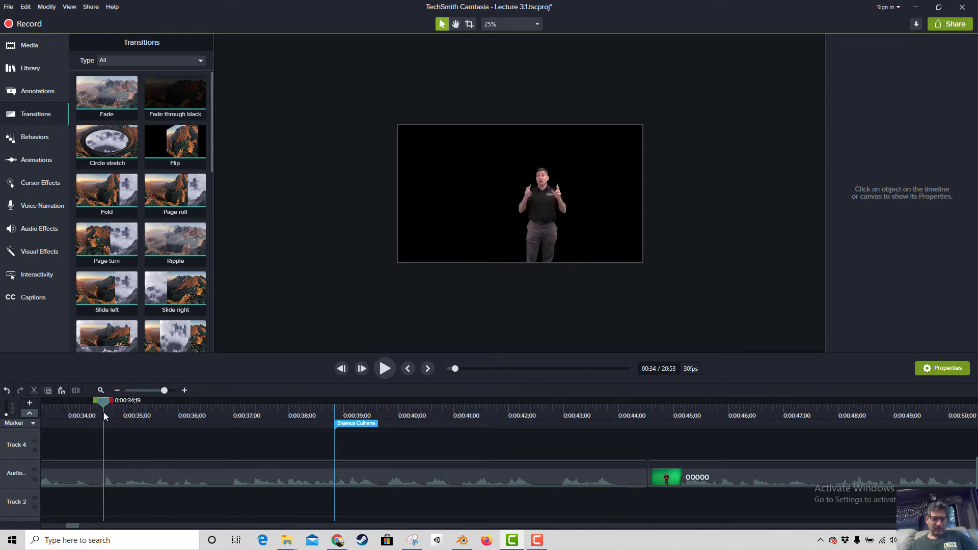
click(103, 421)
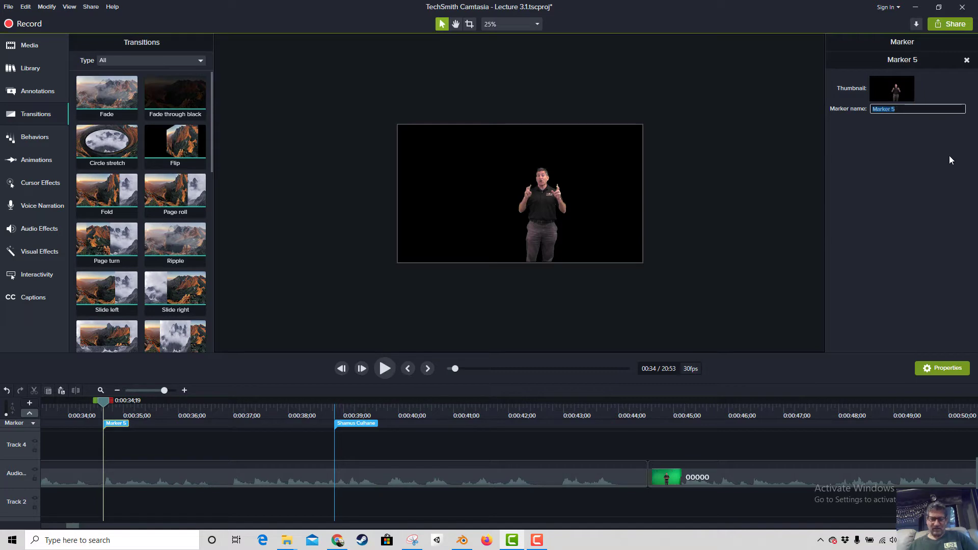
text(Talking Animals)
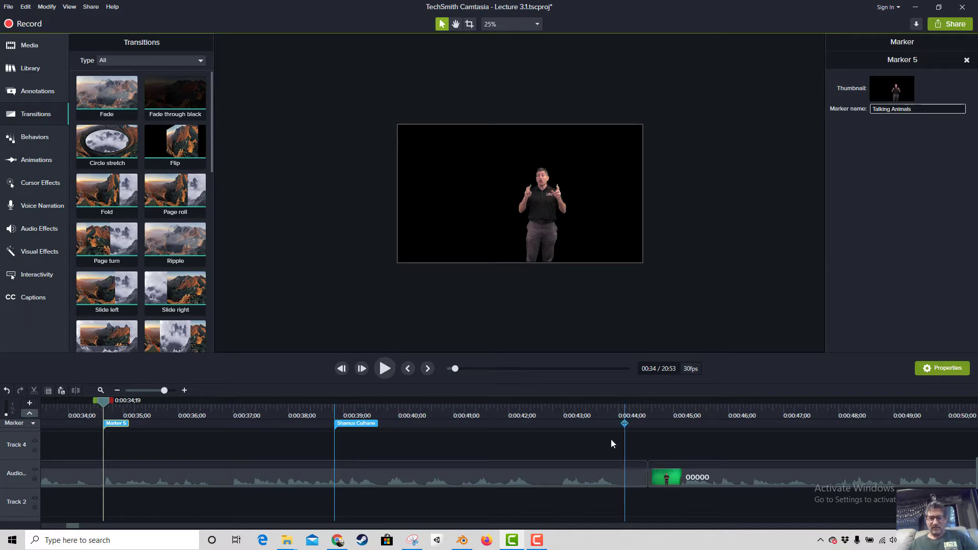
key(Return)
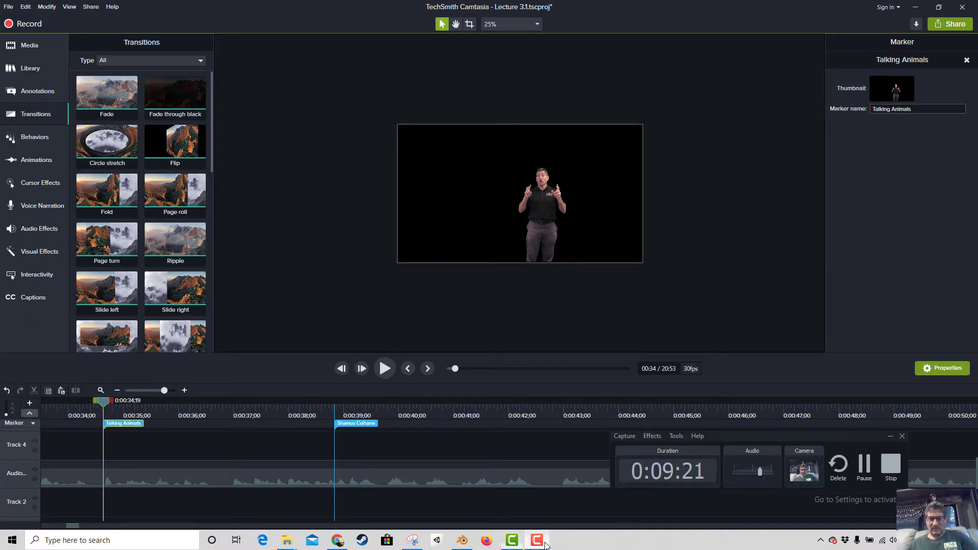
click(864, 471)
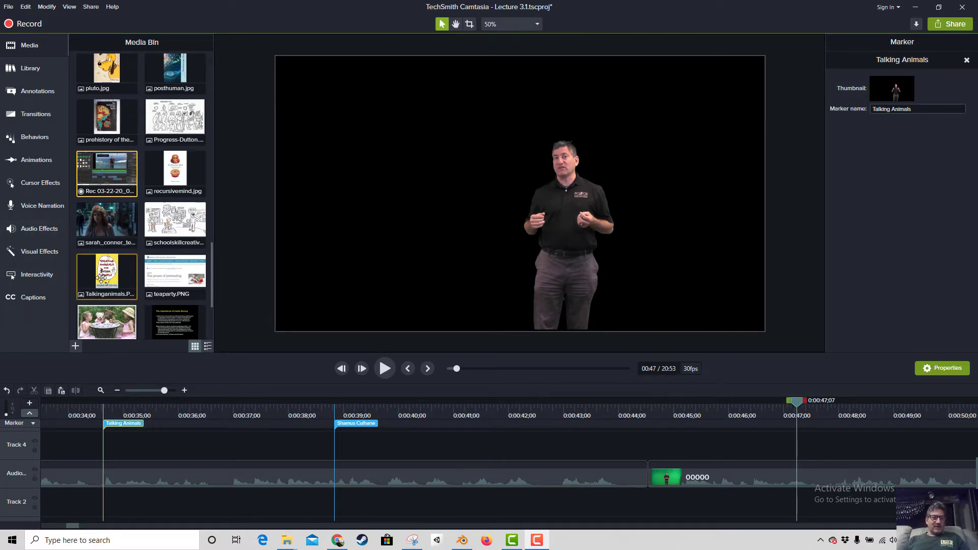
Place the Talkinganimals image on Track 4 at the Talking Animals marker and shorten it to just over one second.
drag(101, 277, 105, 447)
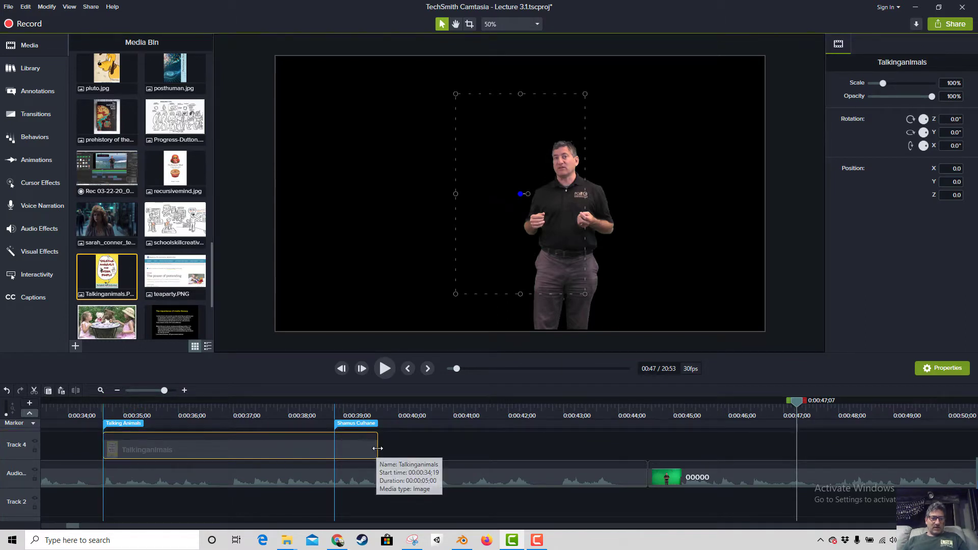
drag(377, 447, 168, 448)
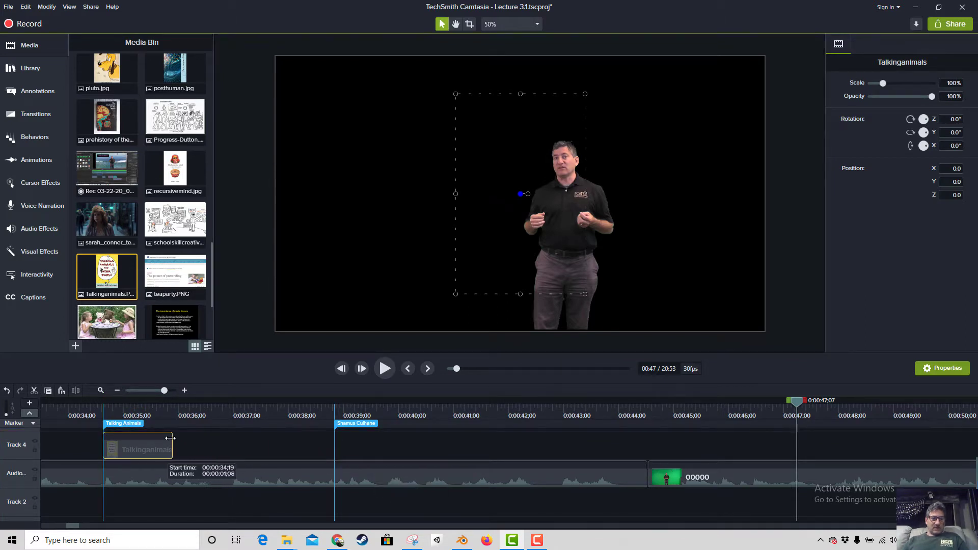
Enlarge the Talking Animals book cover to 109.8% and position it beside the lecturer at X -485, Y 6.
click(133, 408)
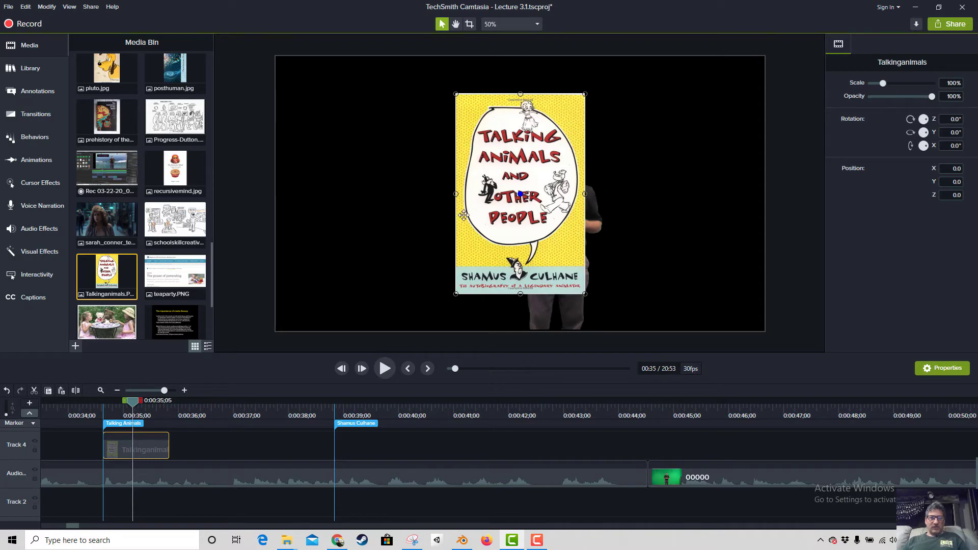
drag(463, 216, 336, 216)
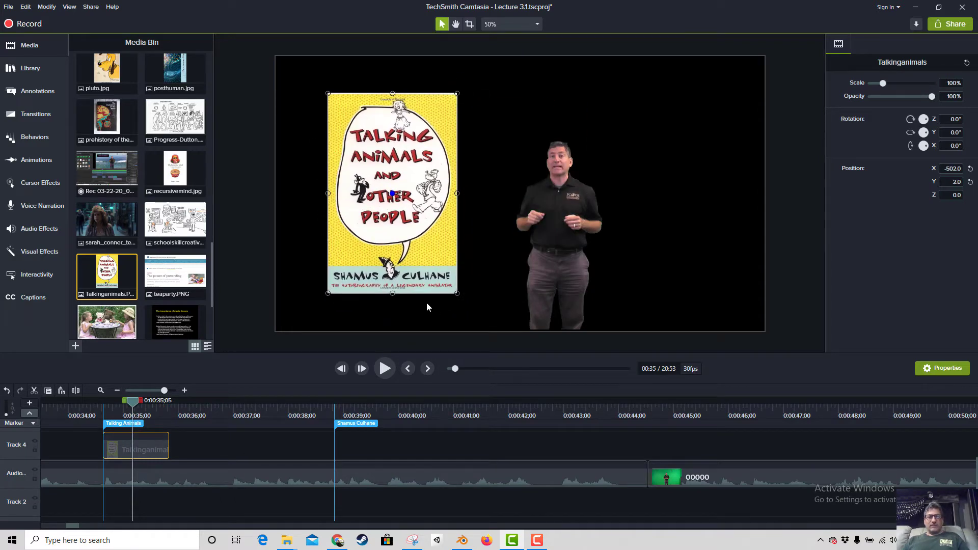
drag(374, 184, 354, 178)
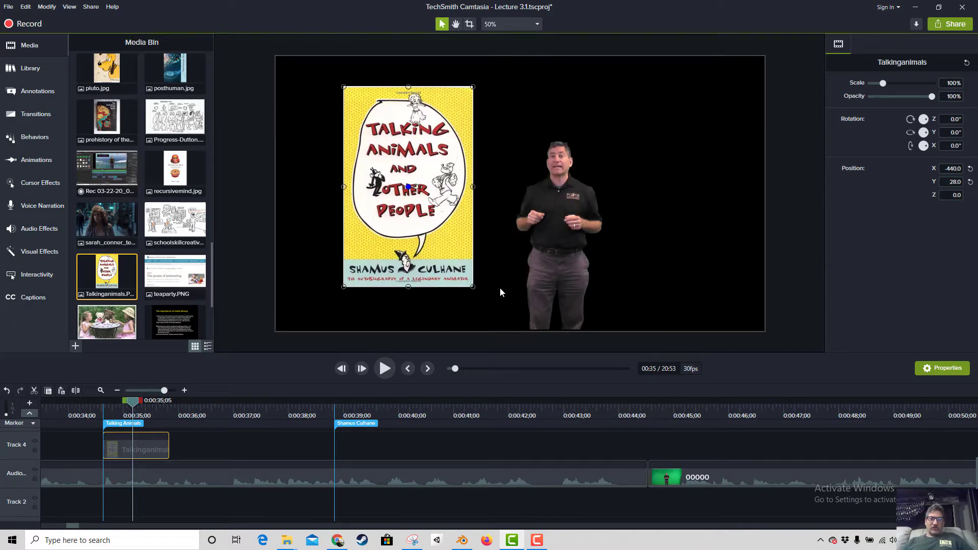
drag(472, 287, 485, 302)
drag(439, 225, 422, 223)
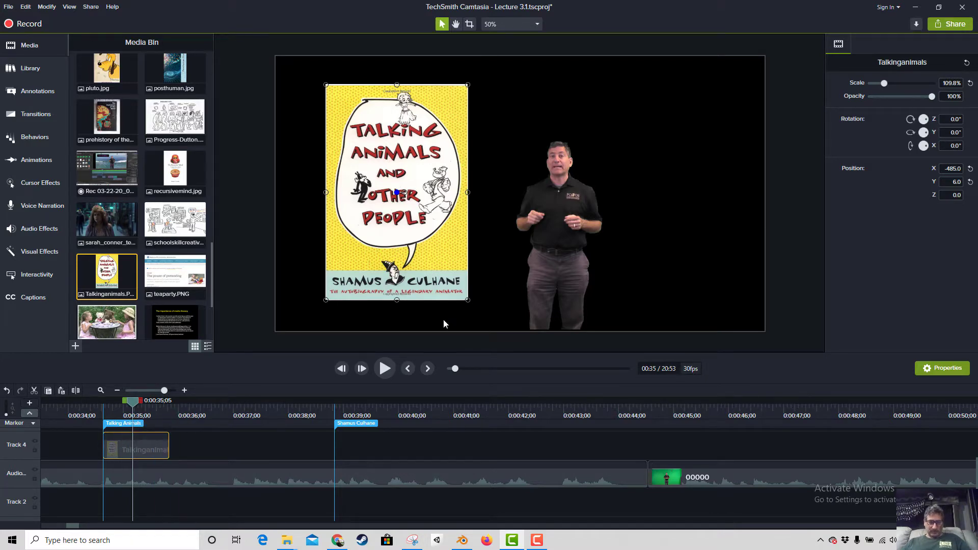
scroll(224, 476, down, 1)
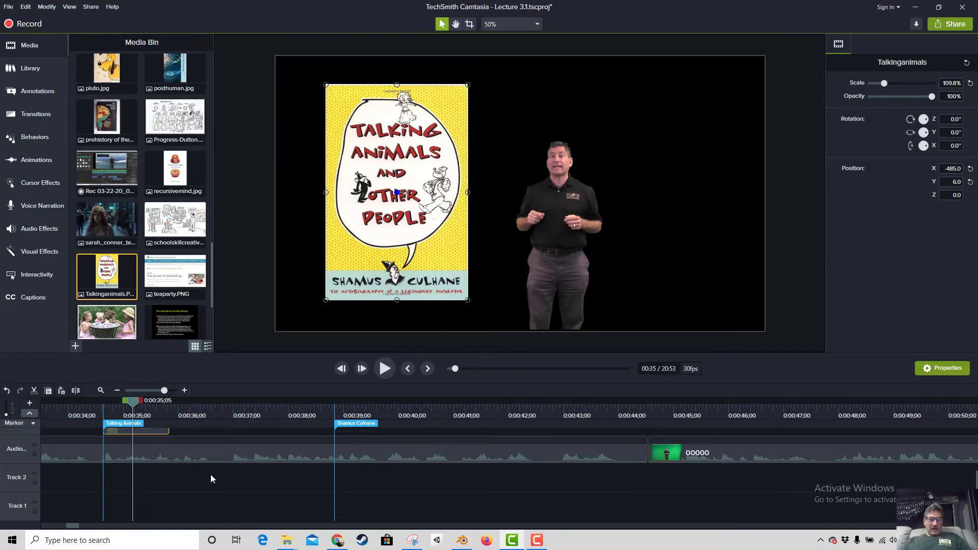
scroll(316, 472, up, 3)
scroll(304, 465, down, 3)
scroll(304, 465, up, 3)
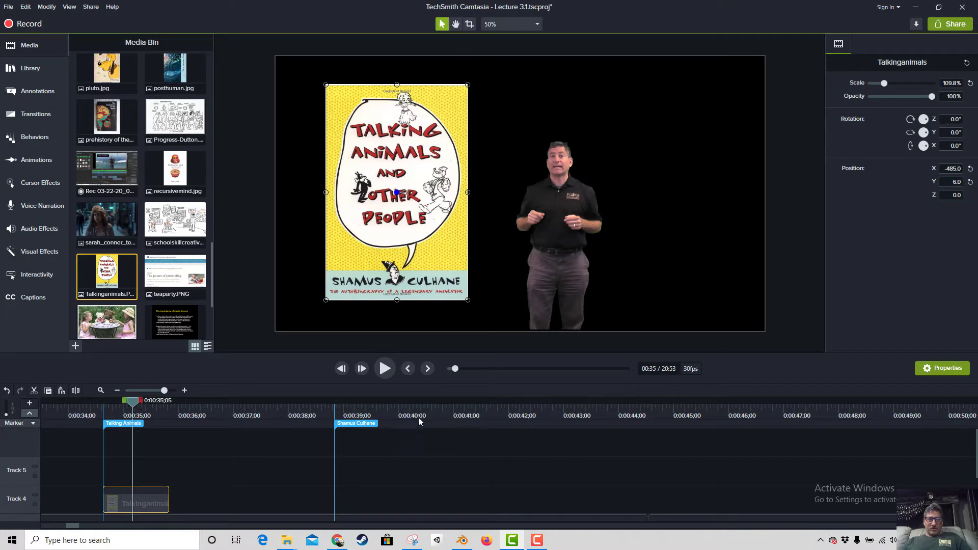
scroll(516, 332, down, 4)
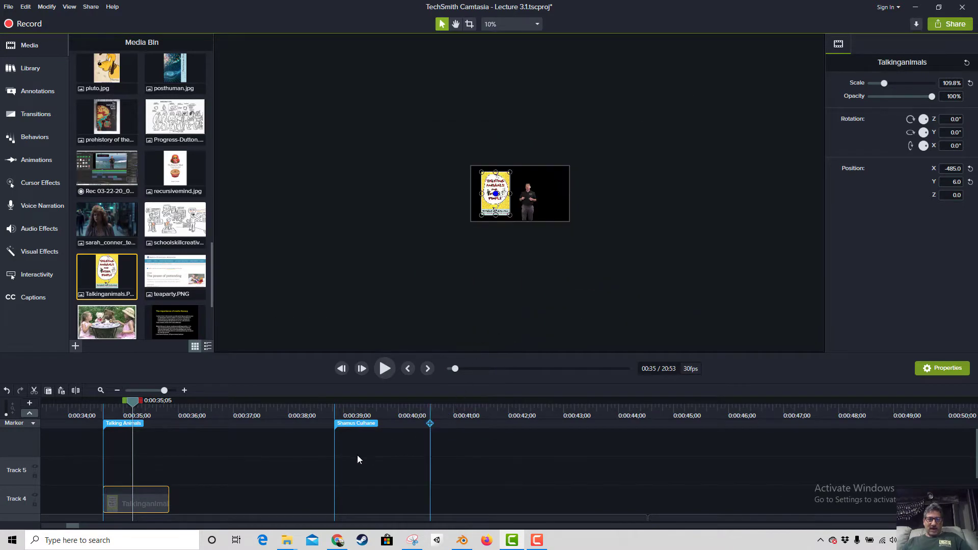
scroll(569, 194, up, 4)
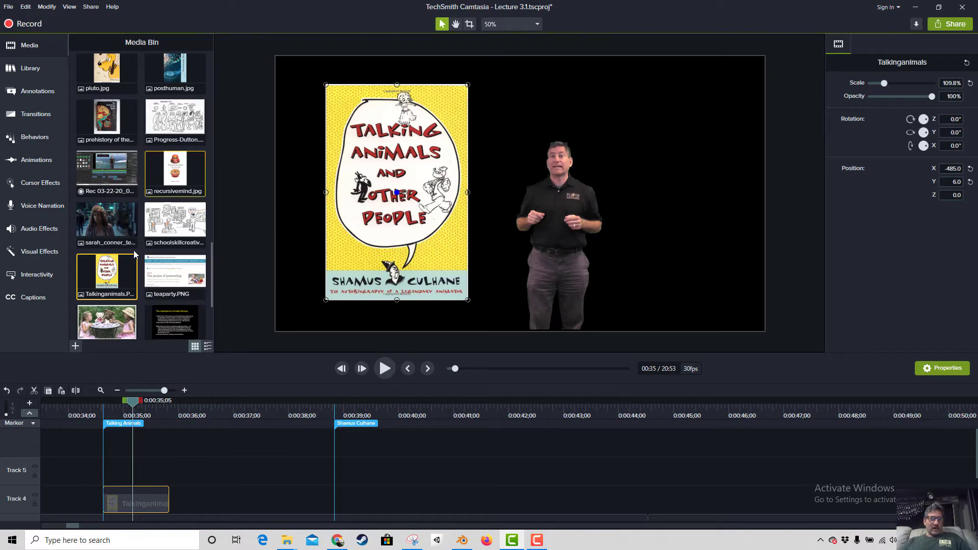
Place pluto.jpg on Track 4 at the Shamus Culhane marker and move the image to the frame's right side, at X 580, Y -32.
scroll(178, 265, up, 1)
drag(376, 533, 336, 500)
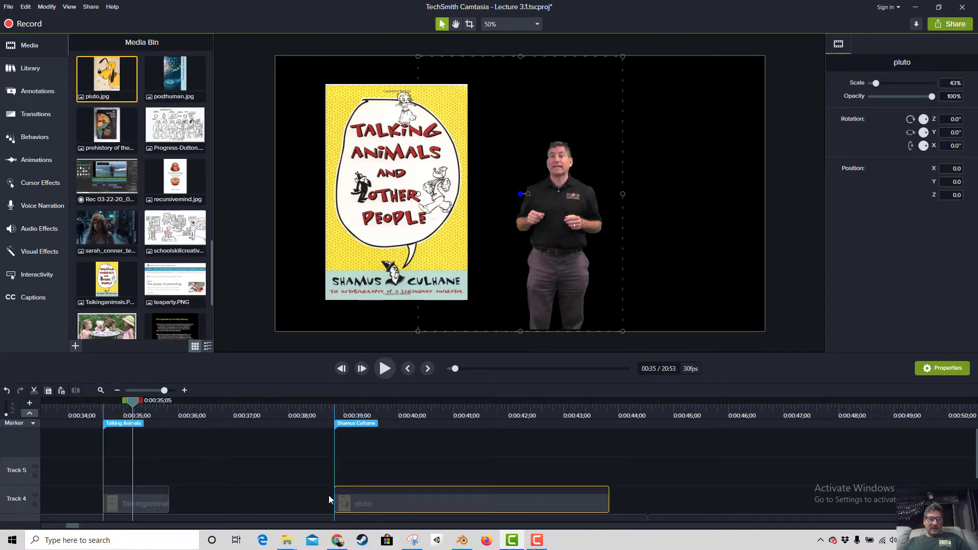
click(444, 414)
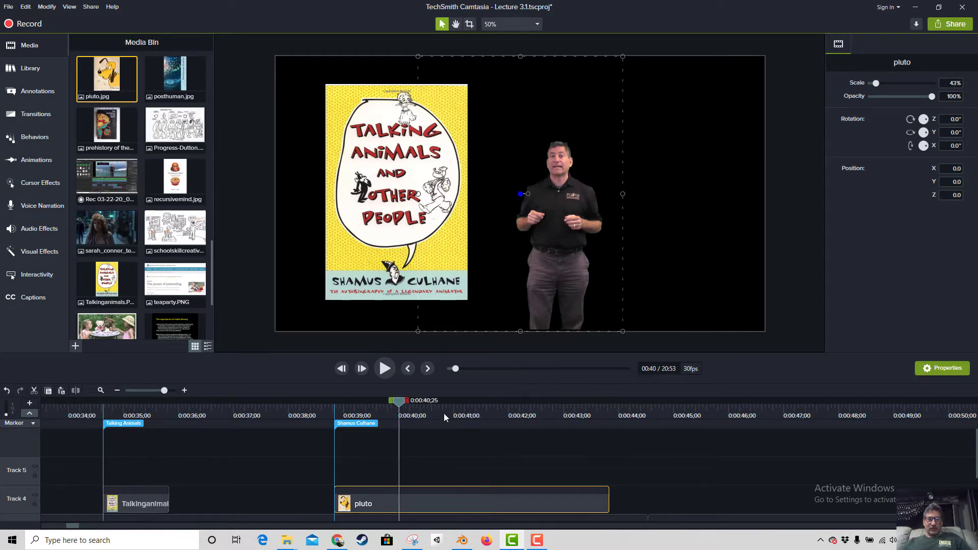
drag(452, 231, 690, 242)
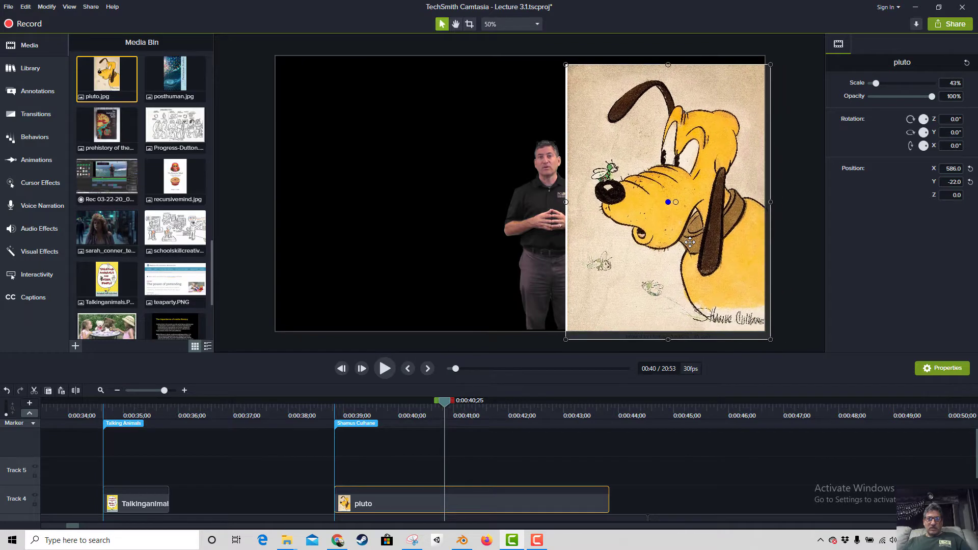
scroll(701, 483, down, 3)
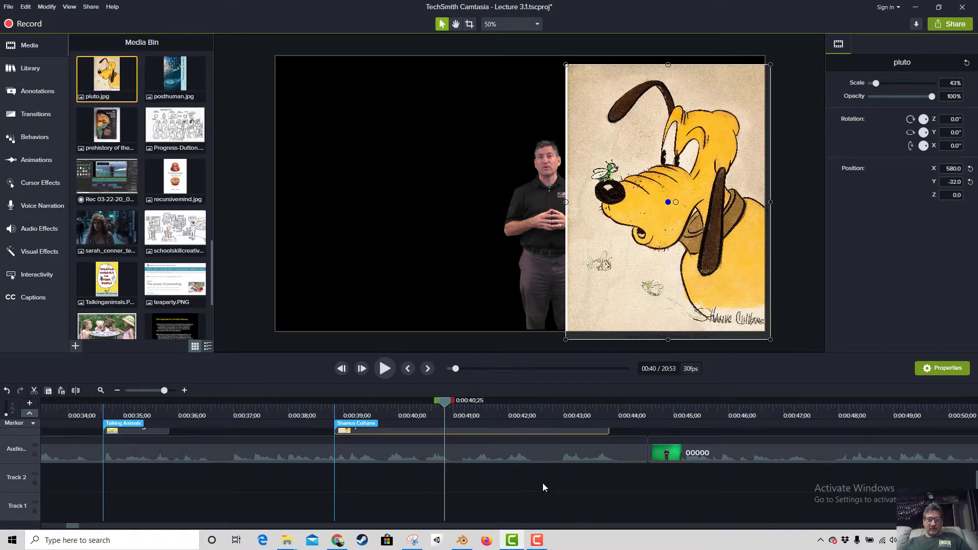
Move the pluto clip down to Track 2, beneath the lecturer footage, and shrink the image to 39.7%.
scroll(542, 483, up, 1)
mouse_move(489, 445)
mouse_down()
mouse_move(545, 490)
mouse_move(517, 511)
mouse_move(485, 505)
mouse_up()
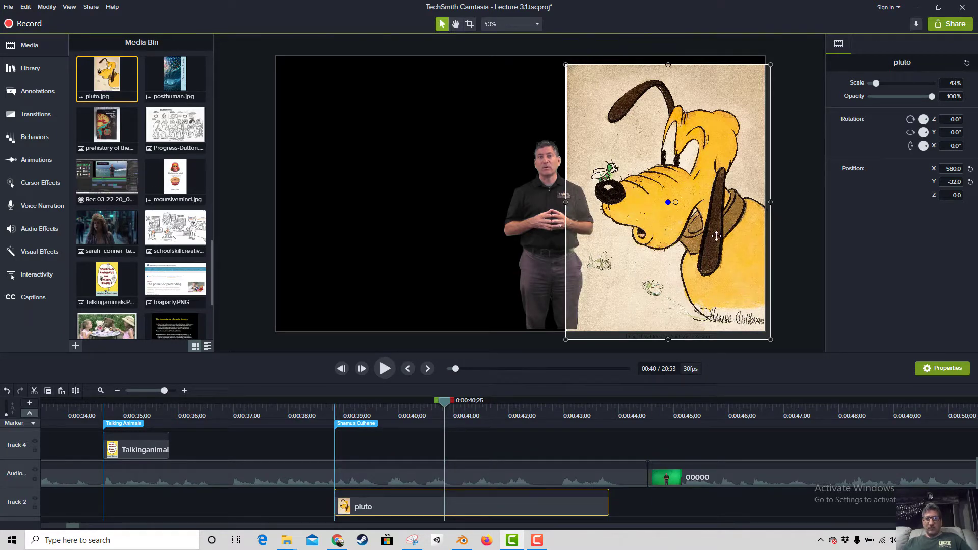
drag(565, 339, 582, 317)
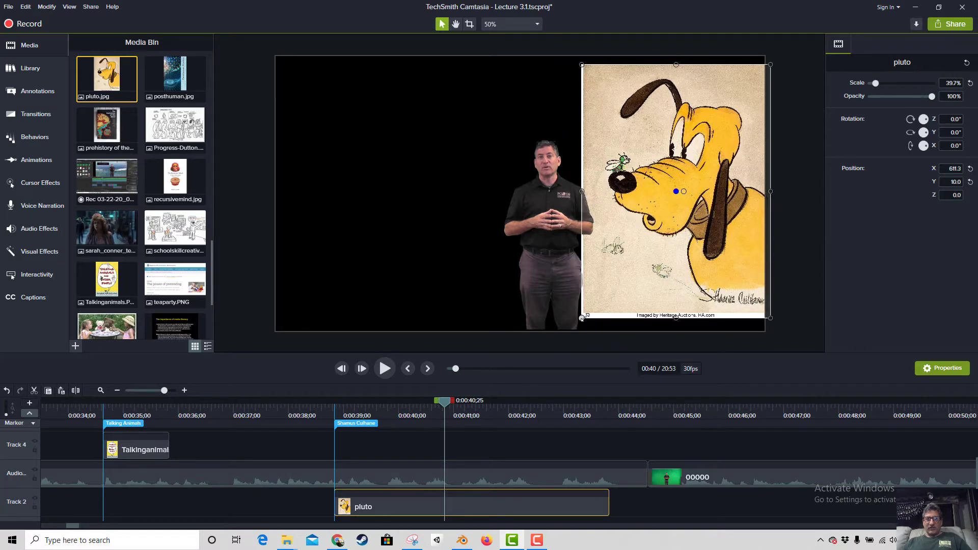
Lock the lecturer's audio track and reposition the Pluto image behind the lecturer at X 551.3, Y -10.
click(633, 293)
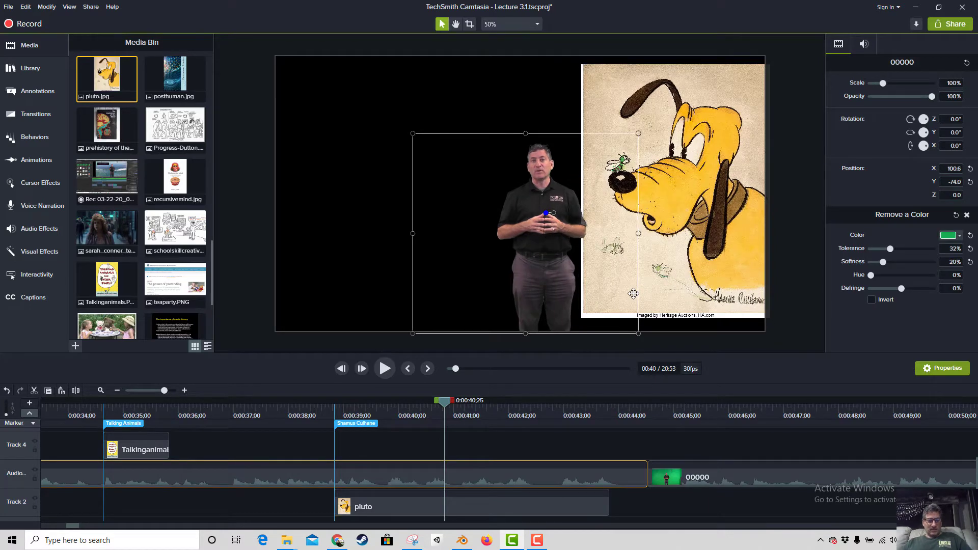
drag(633, 294, 640, 290)
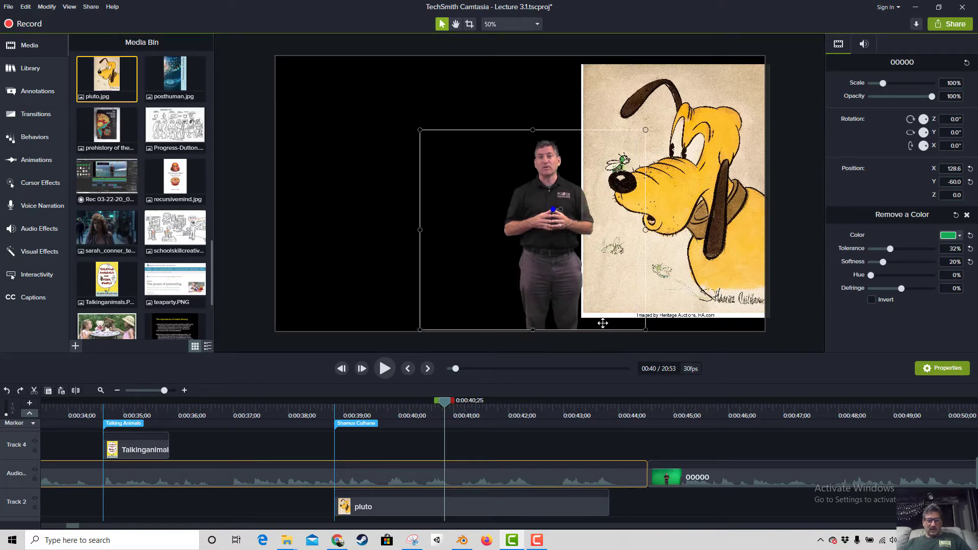
click(35, 479)
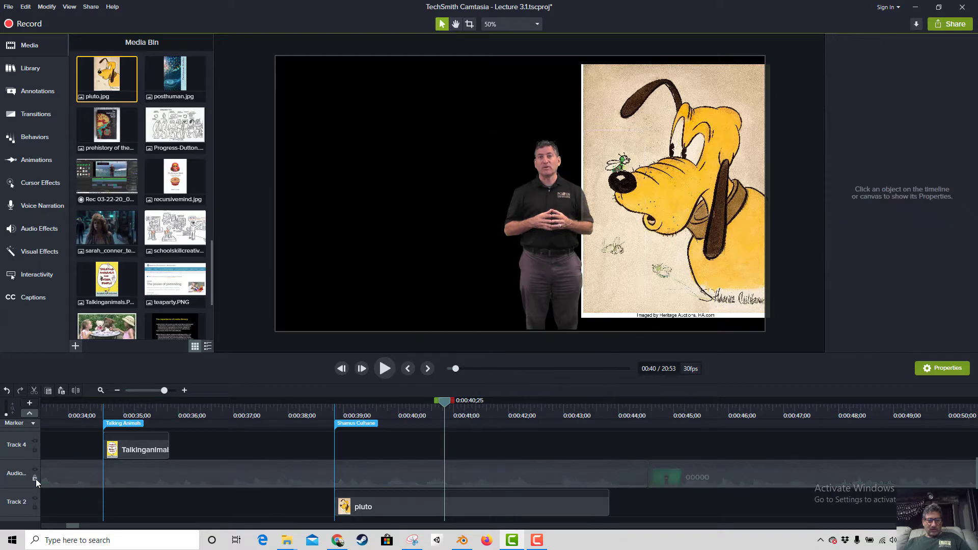
click(615, 264)
drag(640, 262, 630, 265)
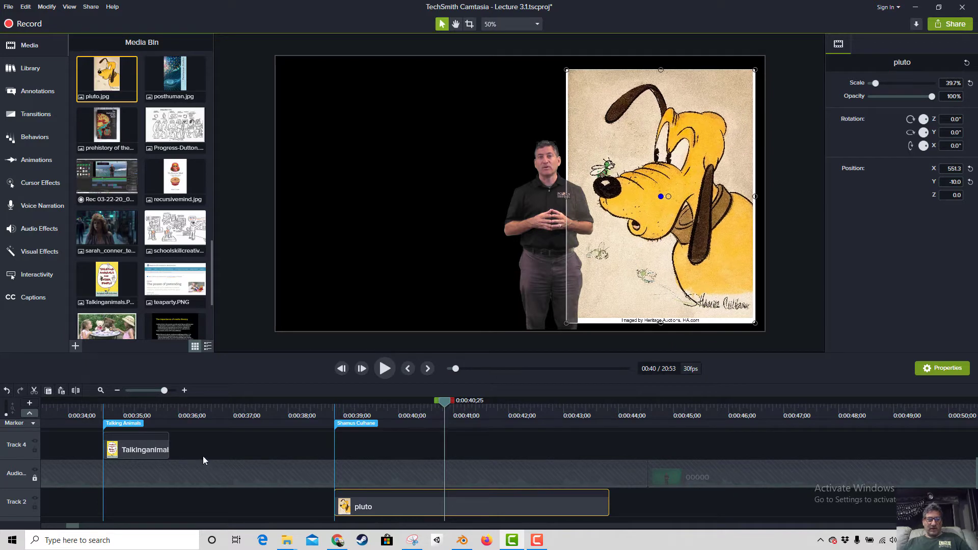
Extend the Talkinganimals clip to about 0:00:41.5 and enlarge the book cover to 156.7% at X -482, Y 22.7.
drag(170, 448, 485, 457)
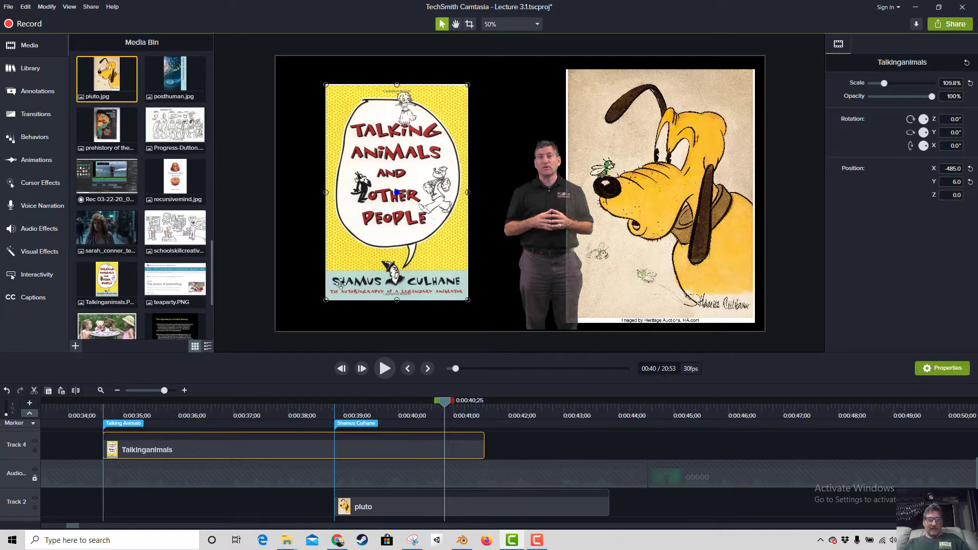
drag(325, 300, 300, 338)
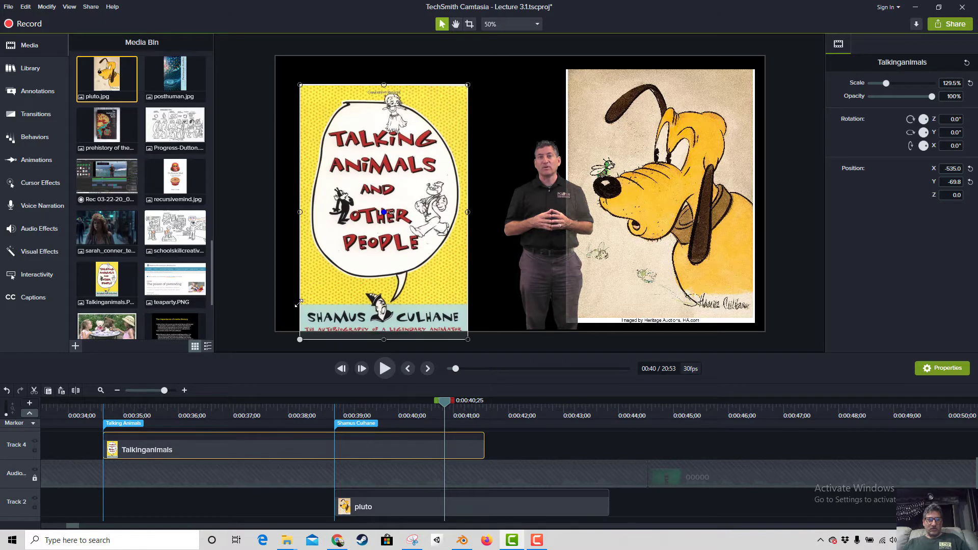
drag(353, 296, 349, 281)
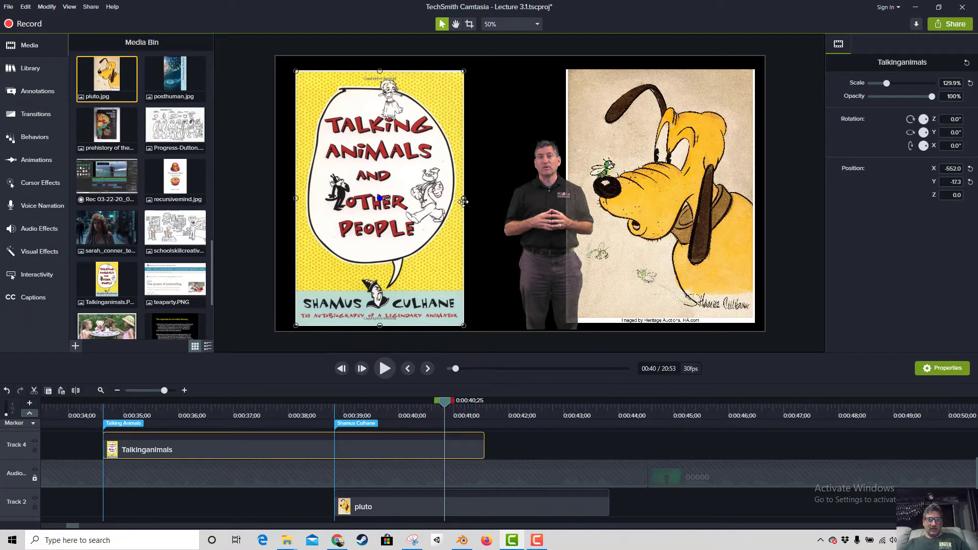
drag(465, 198, 476, 196)
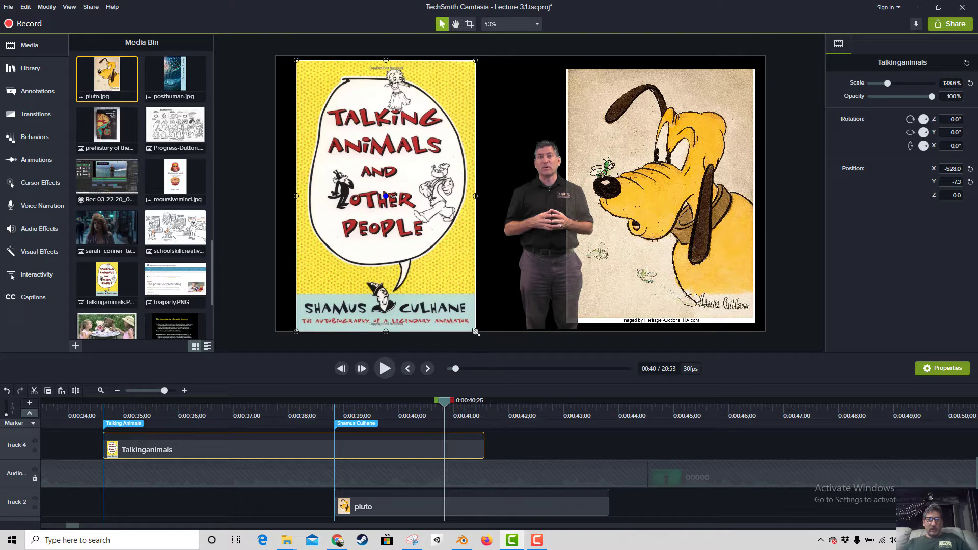
drag(475, 331, 499, 316)
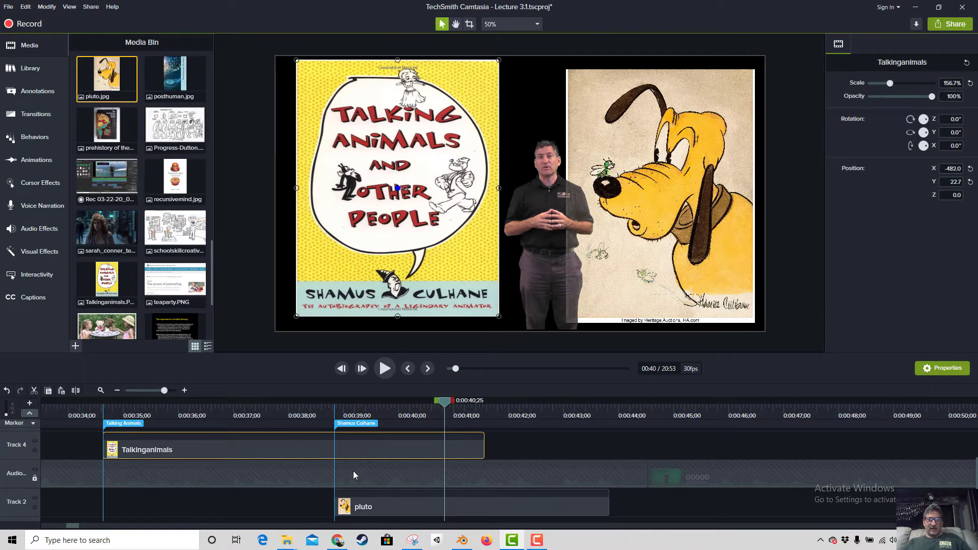
Unlock the lecturer's audio track, place the playhead at 0:00:51;18 and insert a new track below Track 1.
scroll(352, 479, down, 1)
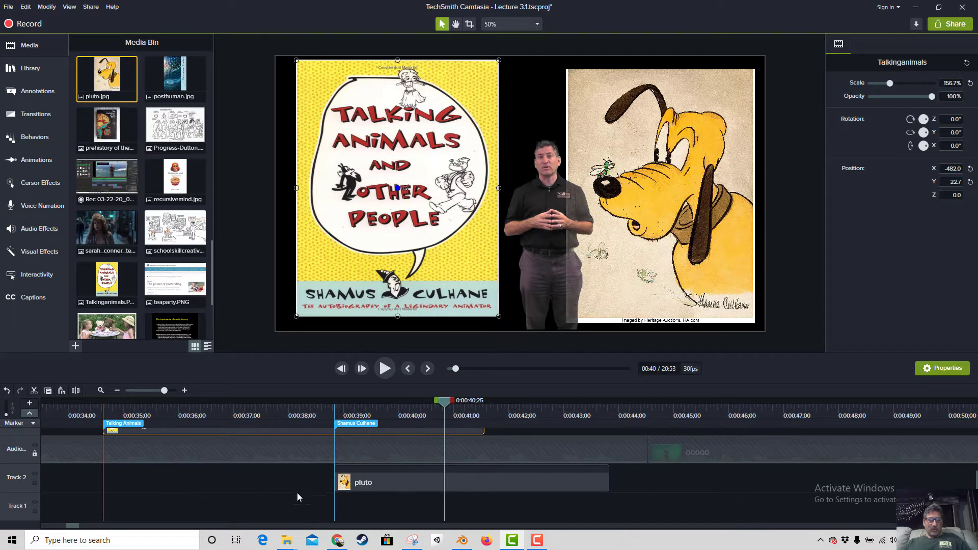
scroll(293, 495, up, 1)
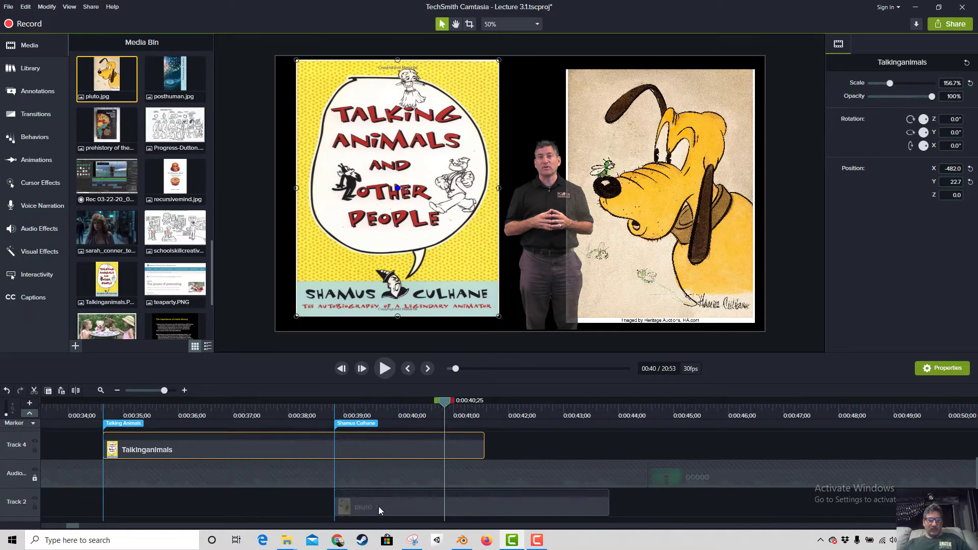
ctrl+click(377, 506)
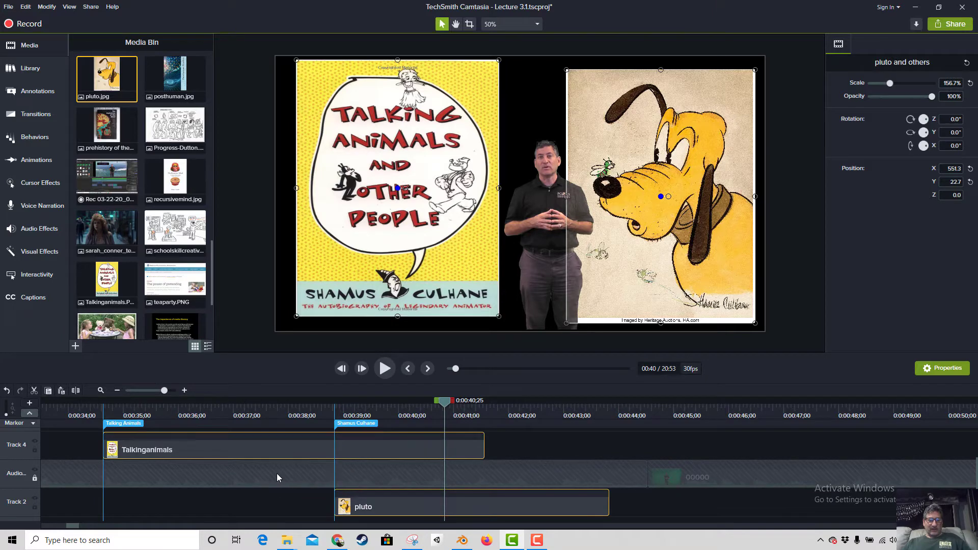
scroll(407, 499, up, 1)
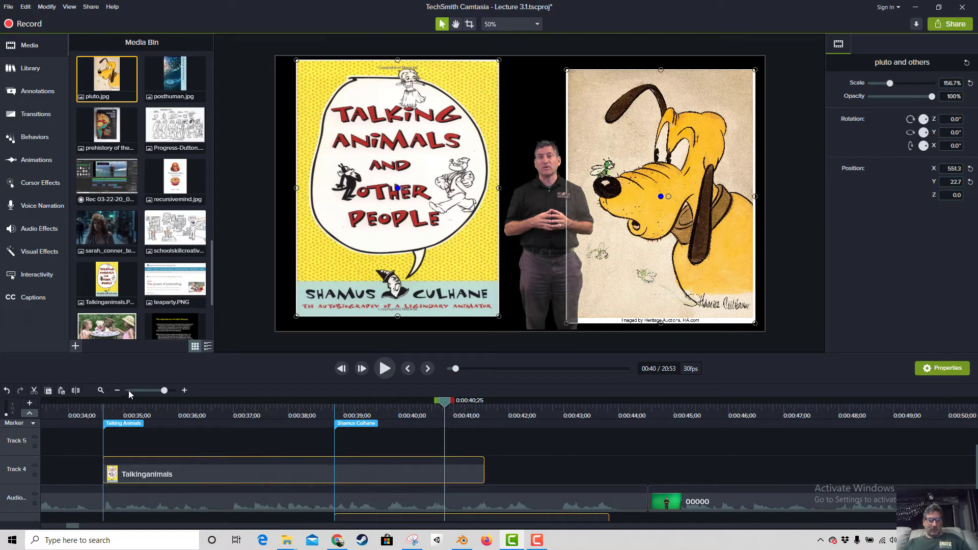
click(145, 391)
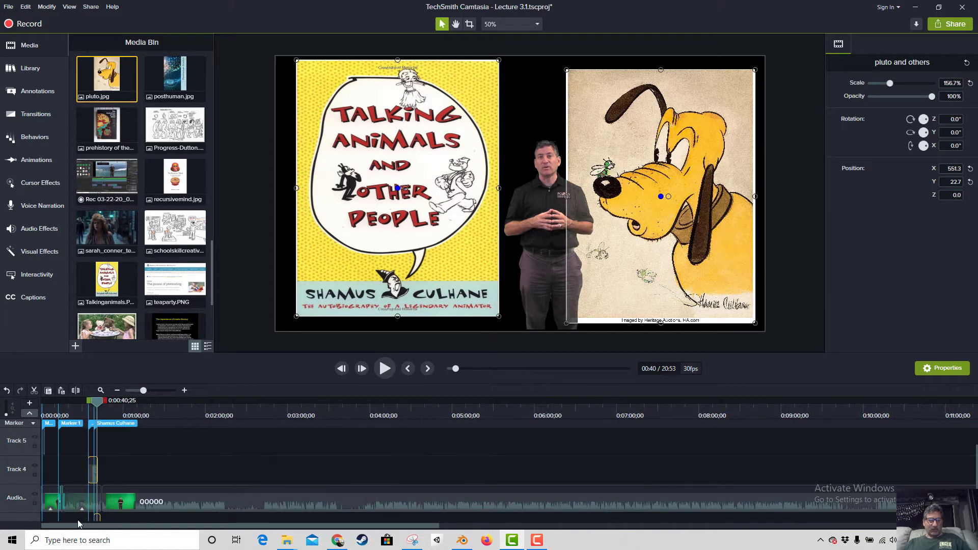
drag(100, 406, 115, 406)
scroll(225, 503, down, 2)
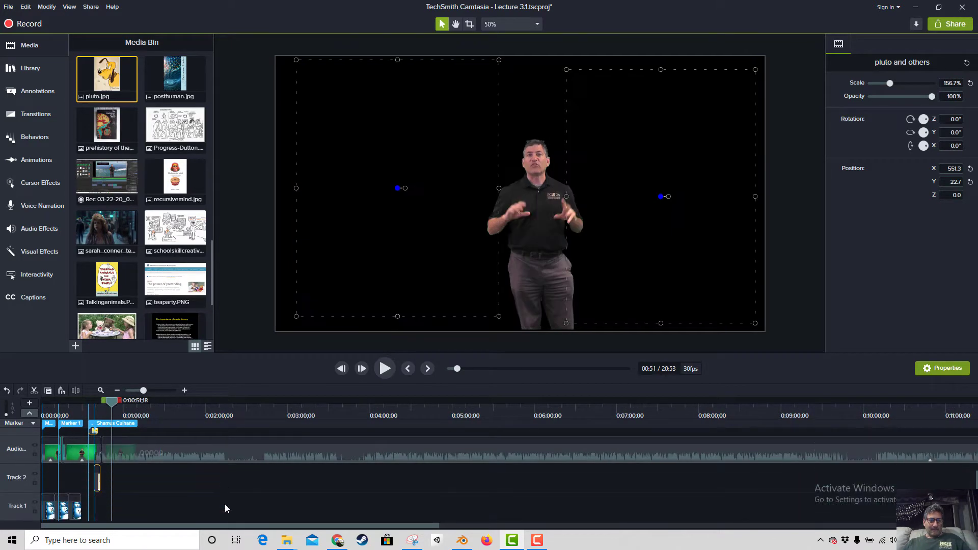
right_click(23, 509)
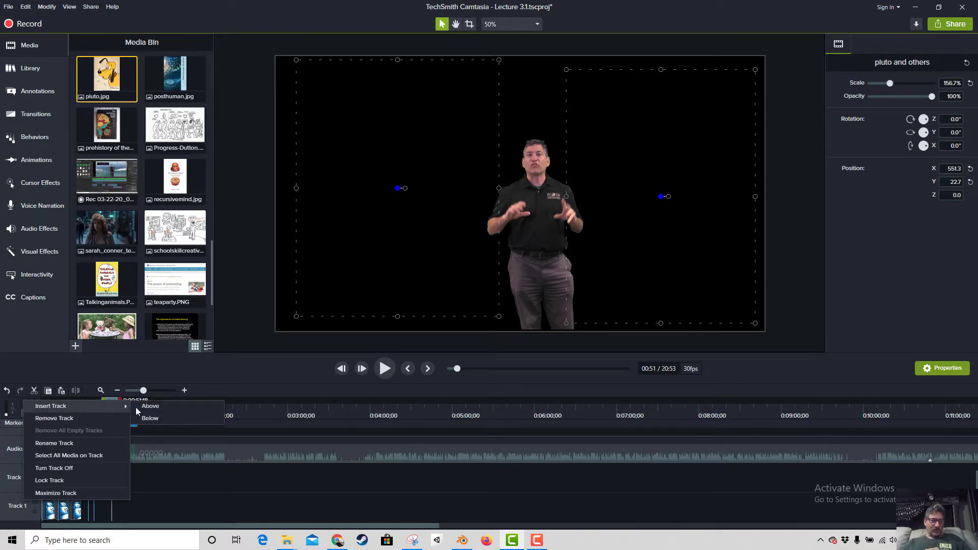
click(156, 419)
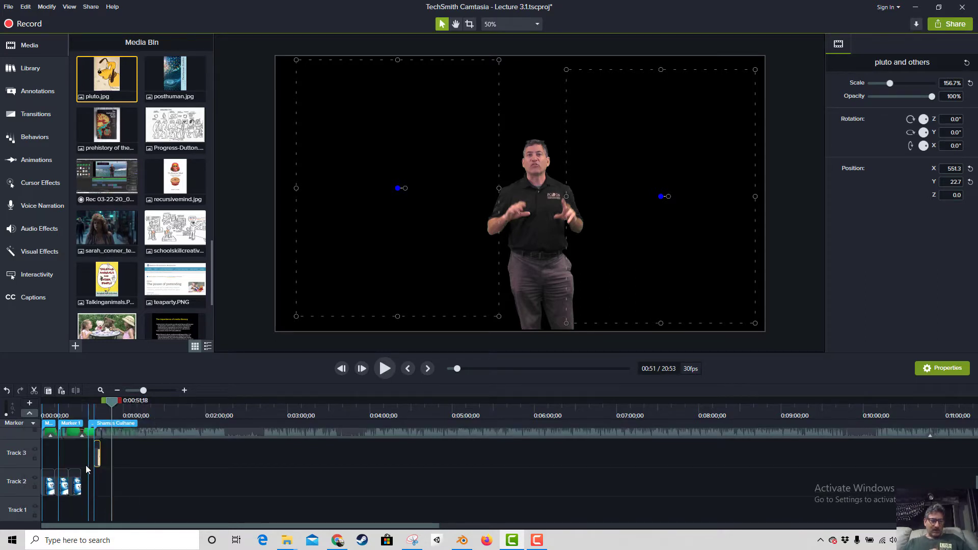
Move the three hd0911 background clips together down to the empty Track 1.
drag(46, 462, 105, 499)
click(100, 498)
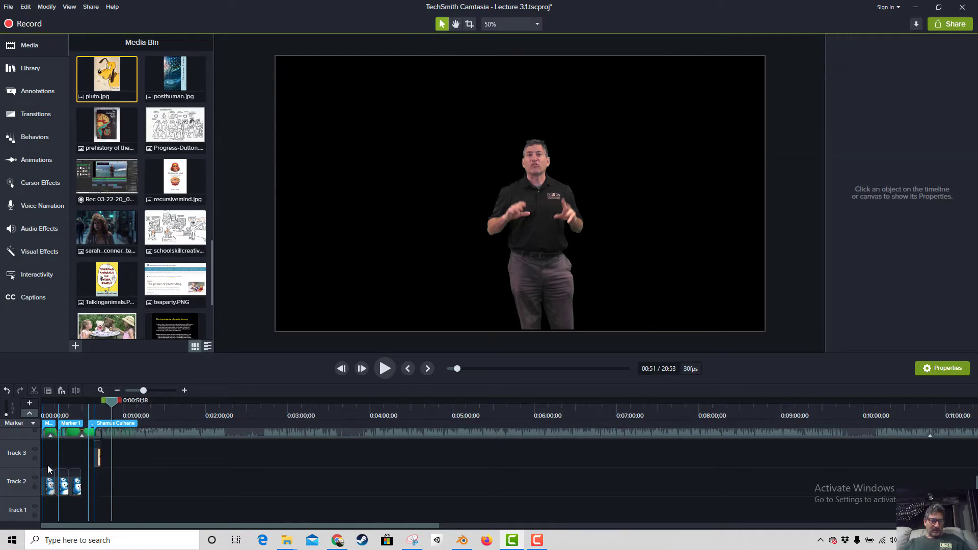
drag(42, 463, 71, 513)
Enlarge the timeline area and move the Talkinganimals clip down to Track 2, keeping its start at the Talking Animals marker.
scroll(121, 492, up, 1)
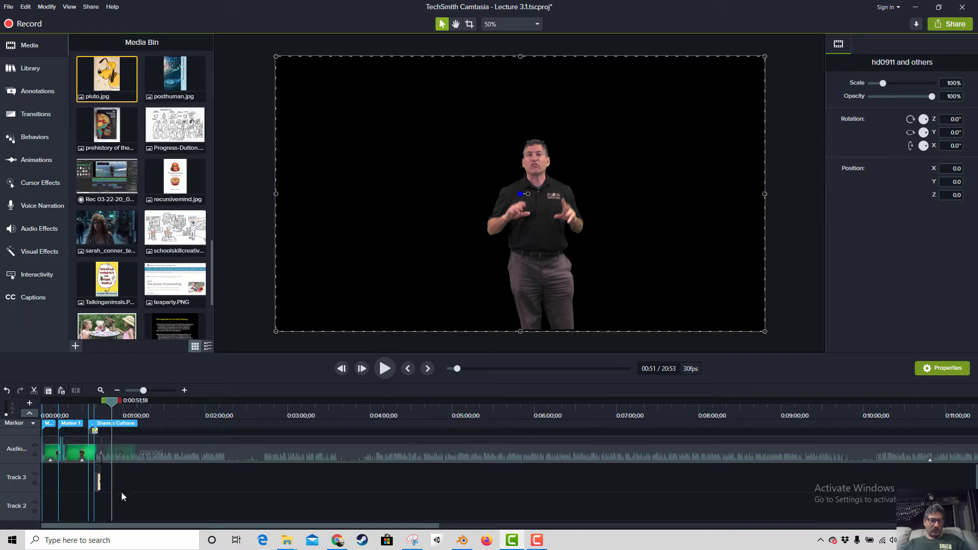
click(157, 391)
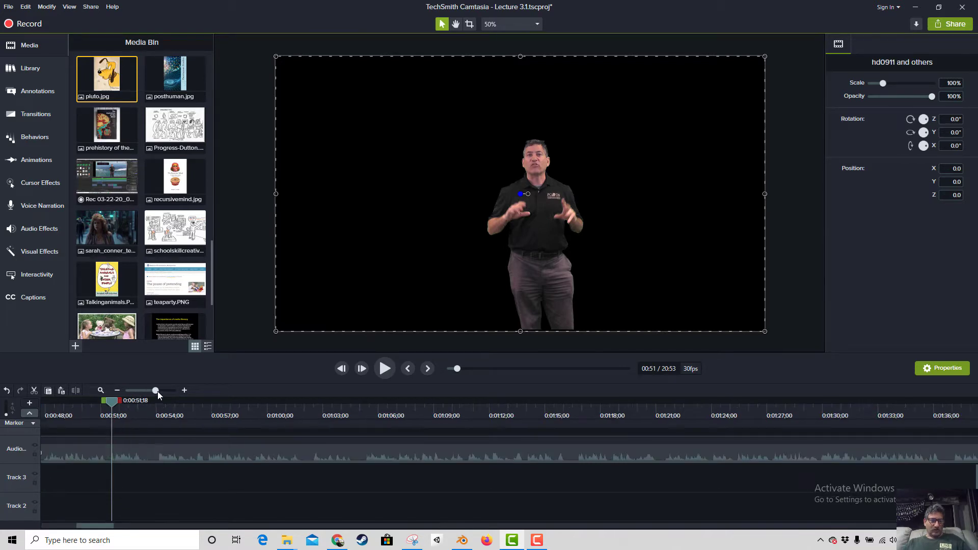
scroll(196, 485, down, 1)
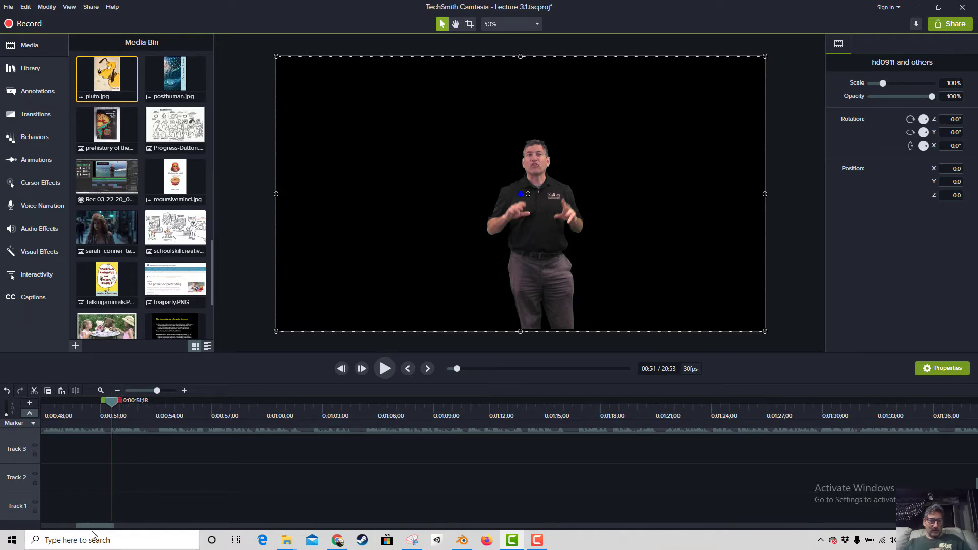
mouse_move(73, 528)
mouse_down()
mouse_move(57, 527)
mouse_move(89, 528)
mouse_move(74, 528)
mouse_up()
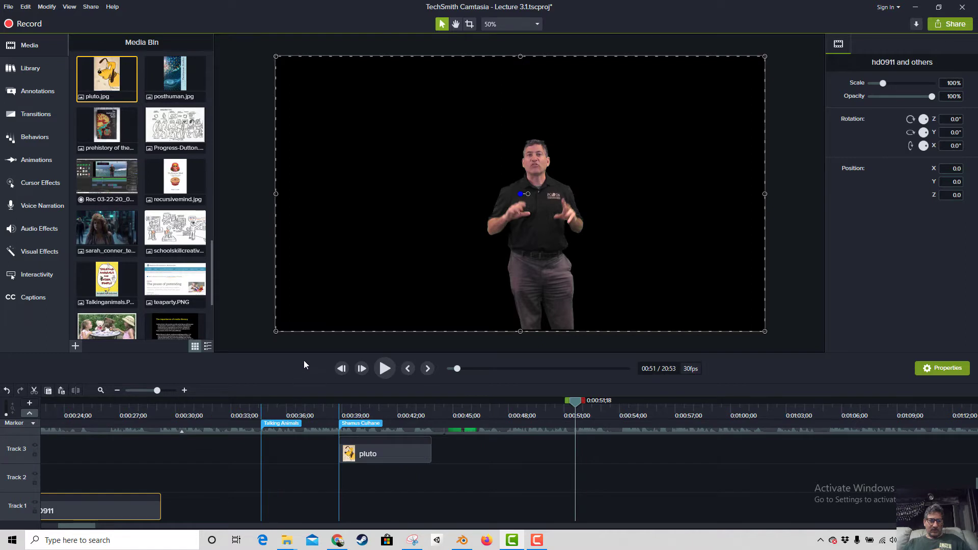
drag(304, 355, 317, 268)
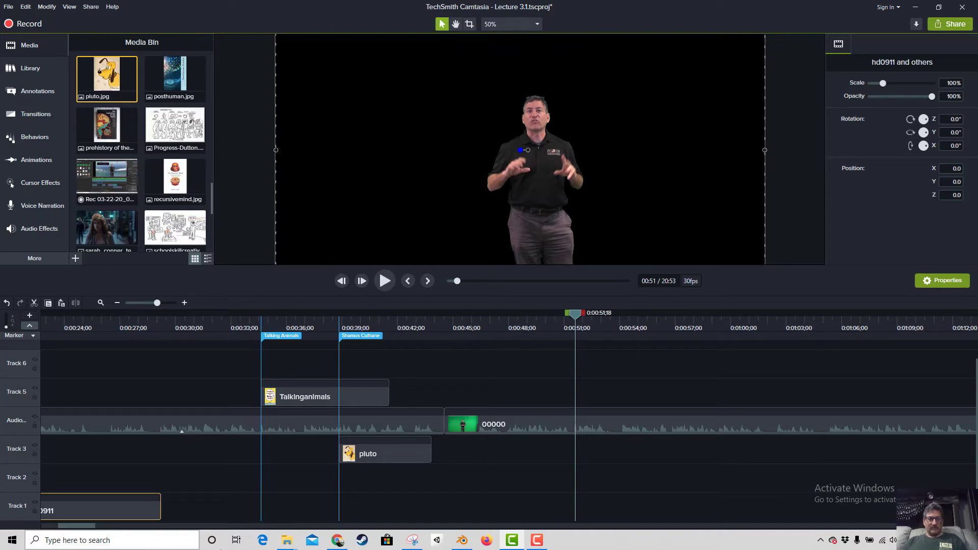
mouse_move(320, 384)
mouse_down()
mouse_move(298, 397)
mouse_move(389, 494)
mouse_move(268, 470)
mouse_move(307, 475)
mouse_move(298, 476)
mouse_up()
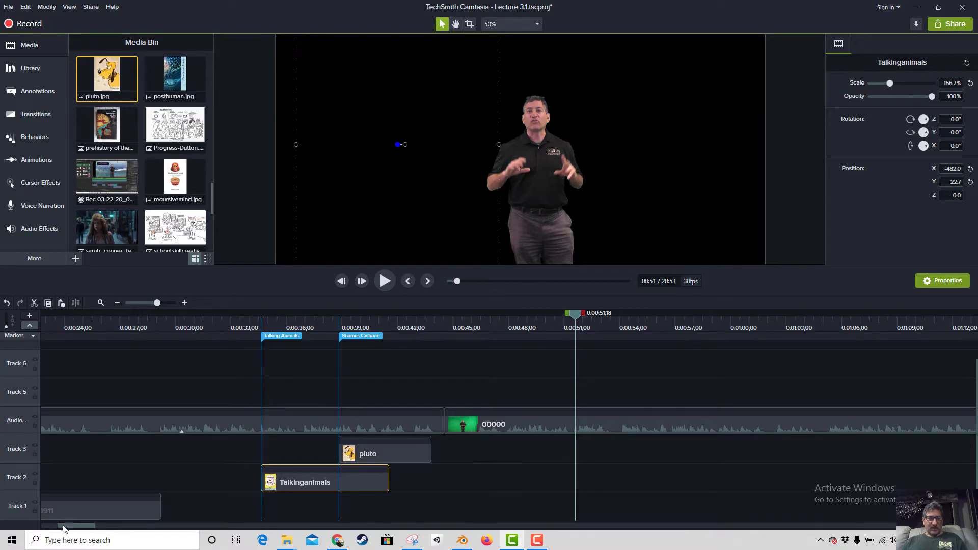
Duplicate the last hd0911 background clip and place the copy directly after it on Track 1.
click(107, 509)
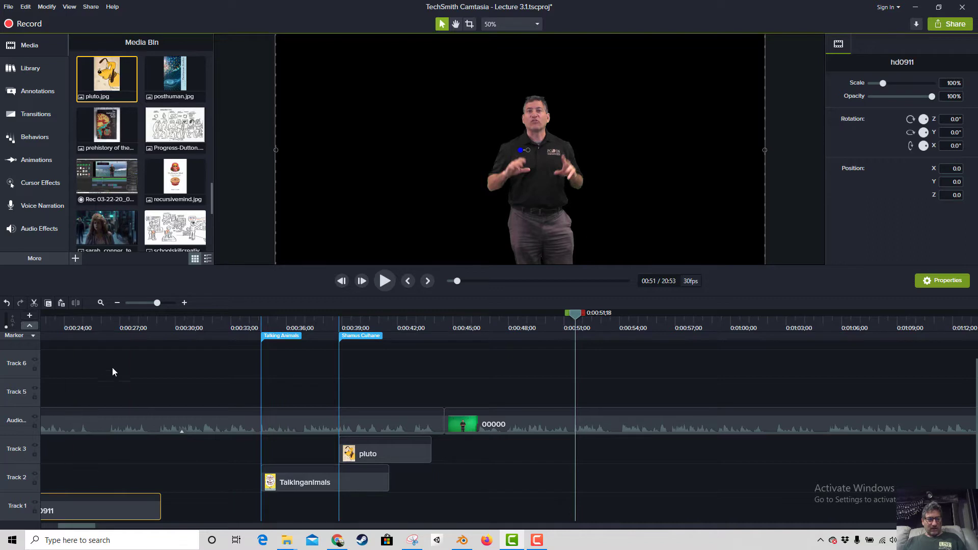
click(26, 6)
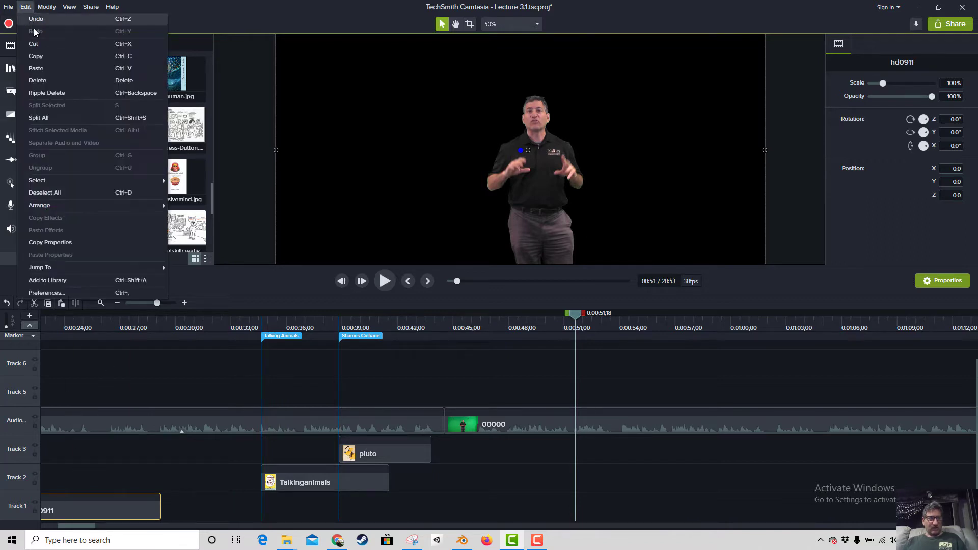
click(49, 57)
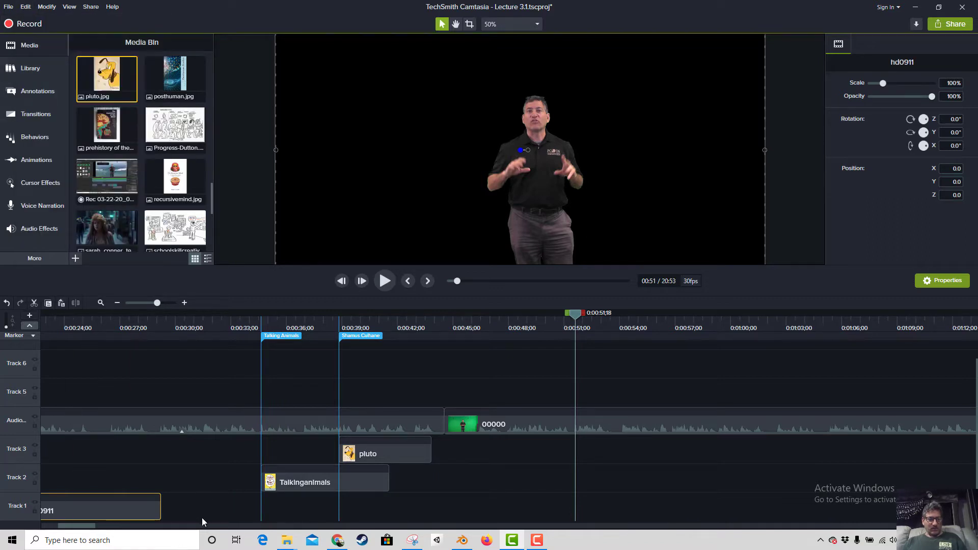
key(ctrl+v)
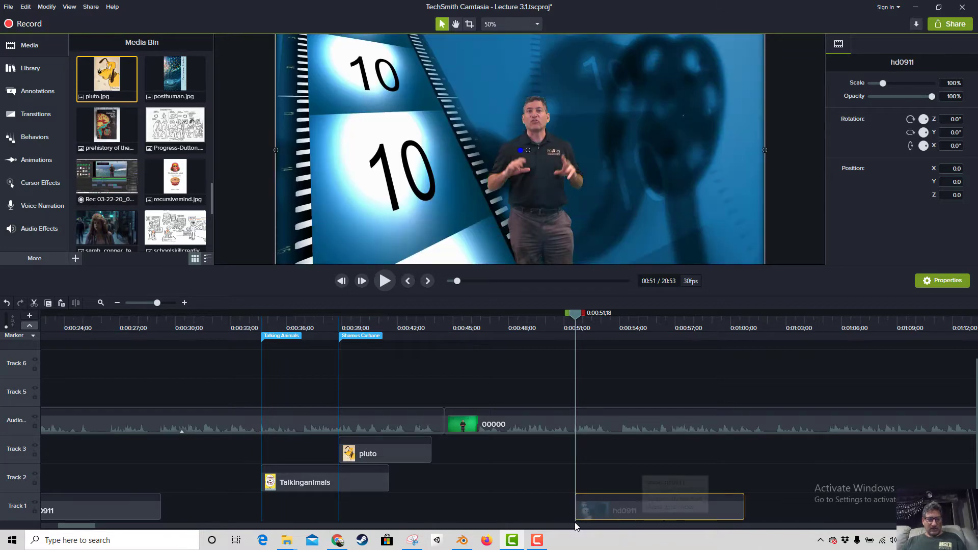
drag(627, 515, 222, 529)
drag(220, 494, 220, 494)
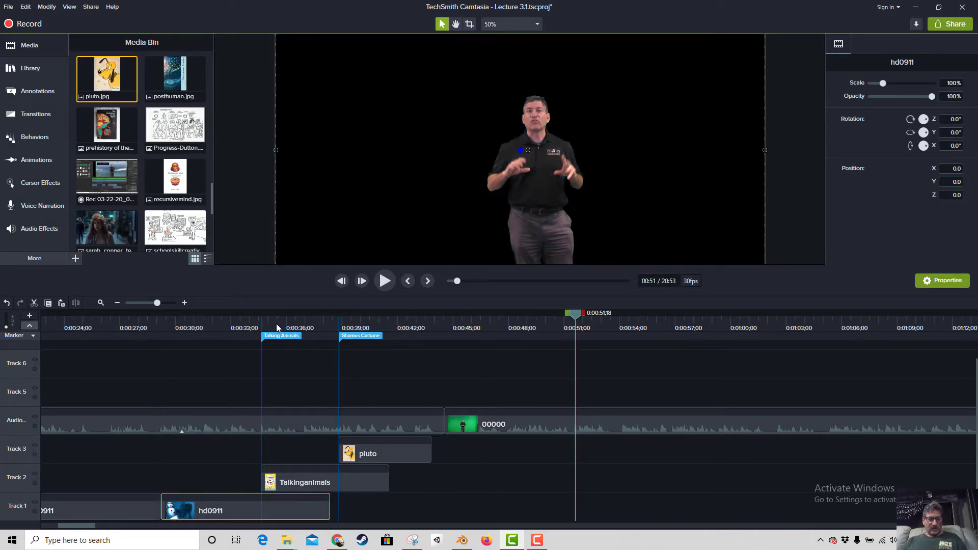
Move the playhead to 0:00:35;15, lock the lecturer's audio track and Track 1, and select the Talking Animals book cover.
click(277, 321)
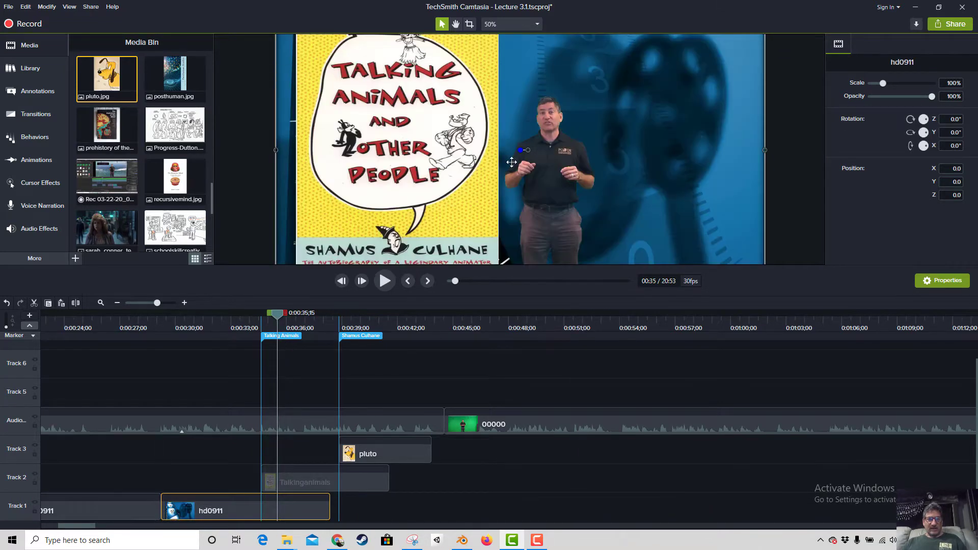
mouse_move(451, 185)
mouse_down()
mouse_move(481, 180)
mouse_move(446, 179)
mouse_up()
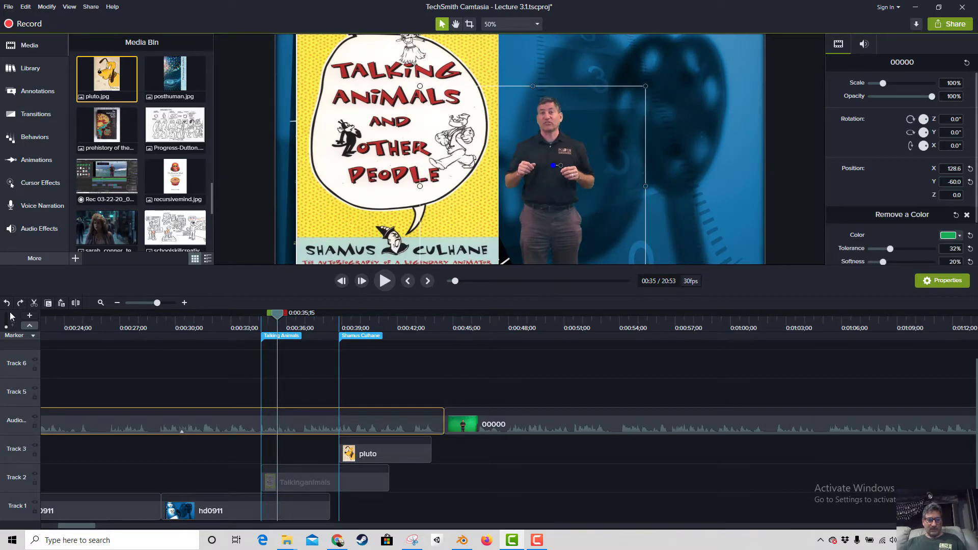
click(35, 425)
click(397, 175)
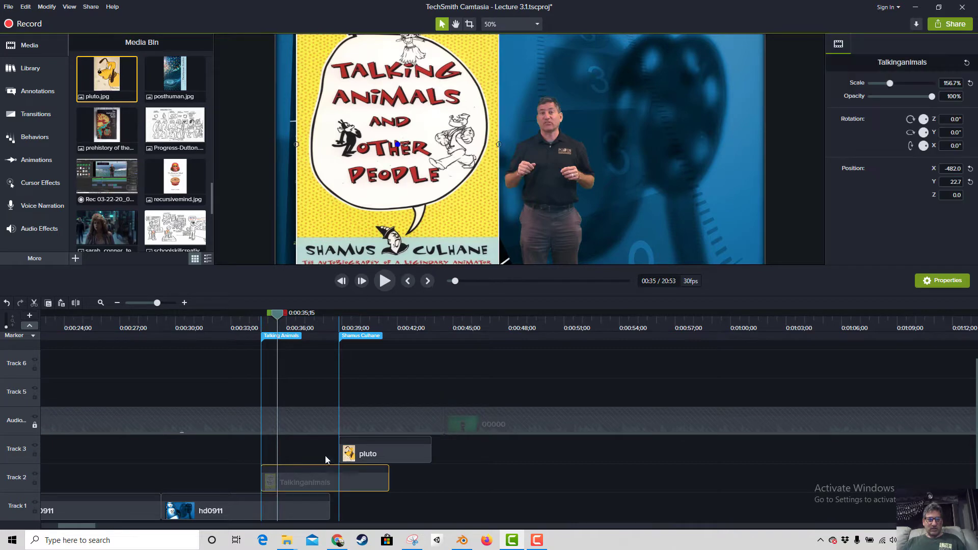
click(34, 510)
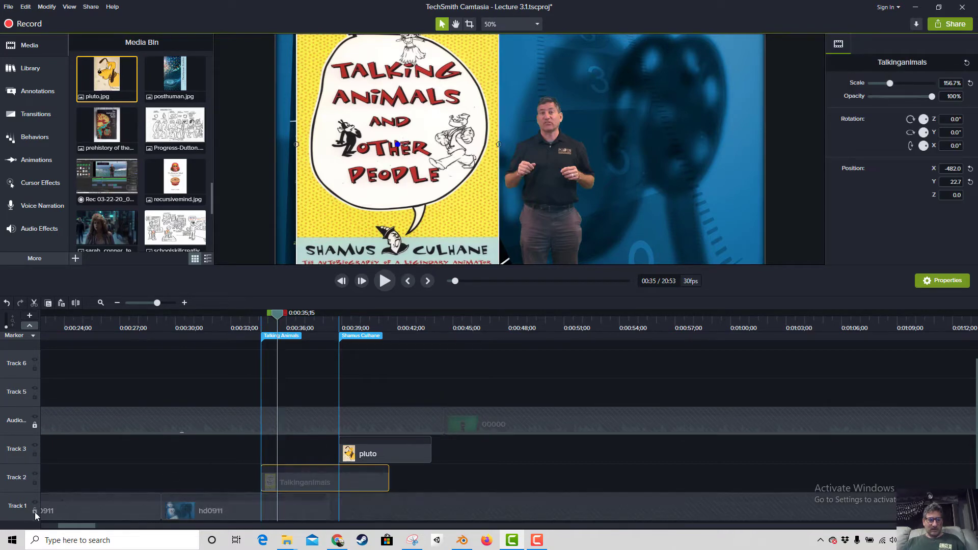
Shrink the Talking Animals cover to about 125% and place it beside the lecturer at about X -413.5, Y -4.3.
mouse_move(408, 145)
mouse_down()
mouse_move(448, 138)
mouse_move(405, 156)
mouse_up()
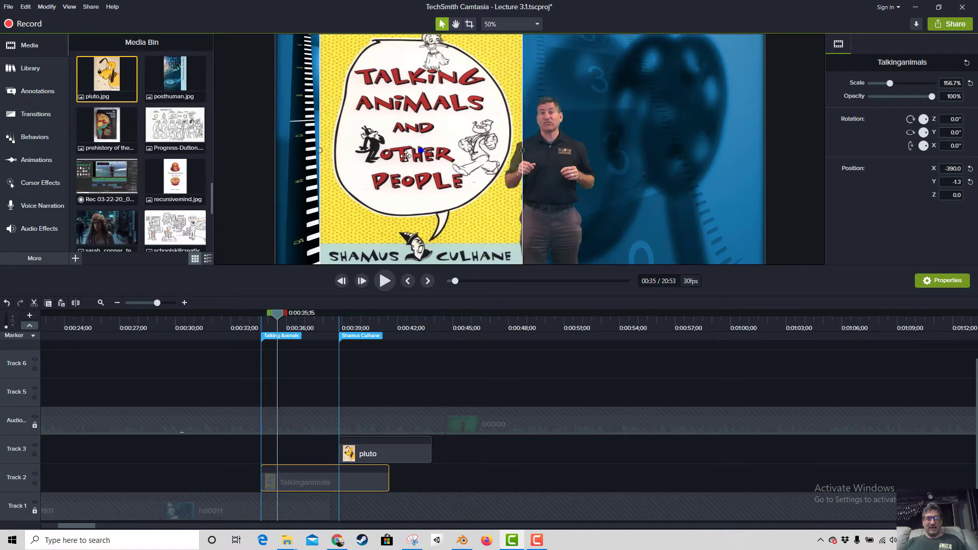
drag(355, 118, 361, 142)
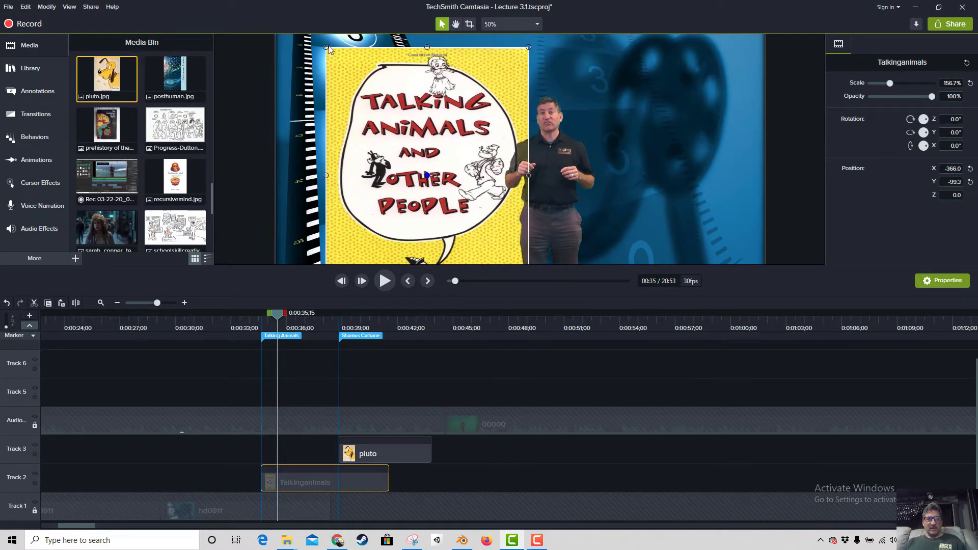
drag(327, 46, 369, 103)
drag(405, 177, 370, 121)
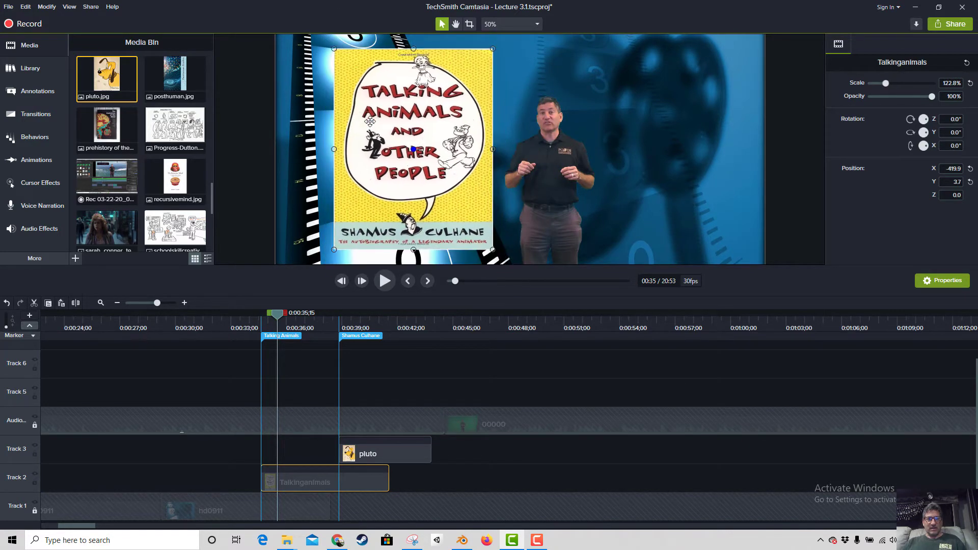
drag(493, 249, 469, 255)
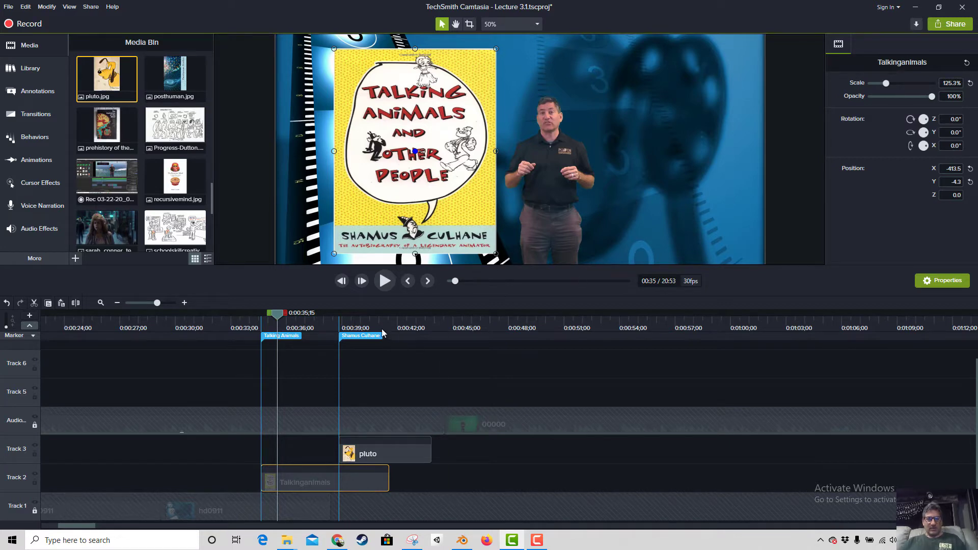
Play the section after the Shamus Culhane marker to check the book cover and pluto image around the lecturer.
click(361, 328)
key(space)
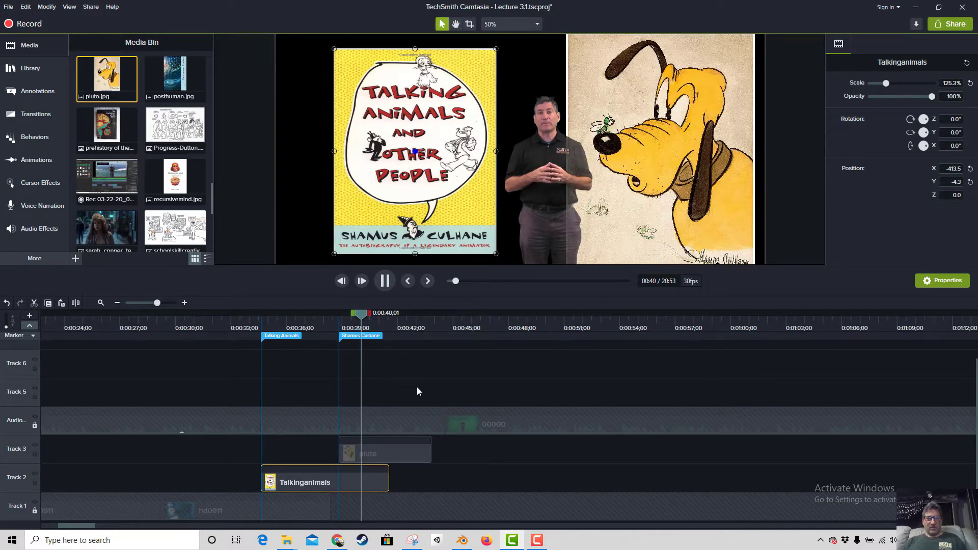
key(space)
click(599, 170)
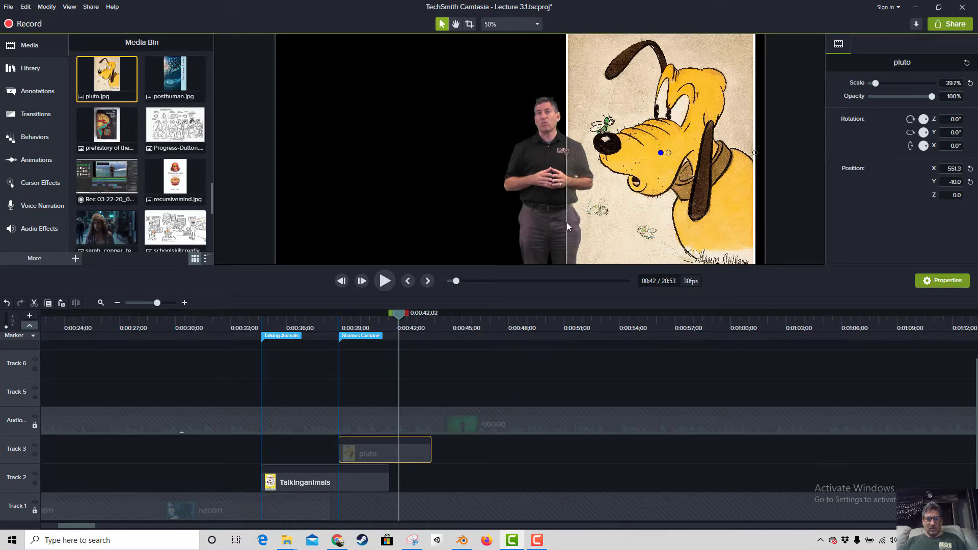
right_click(395, 405)
click(383, 321)
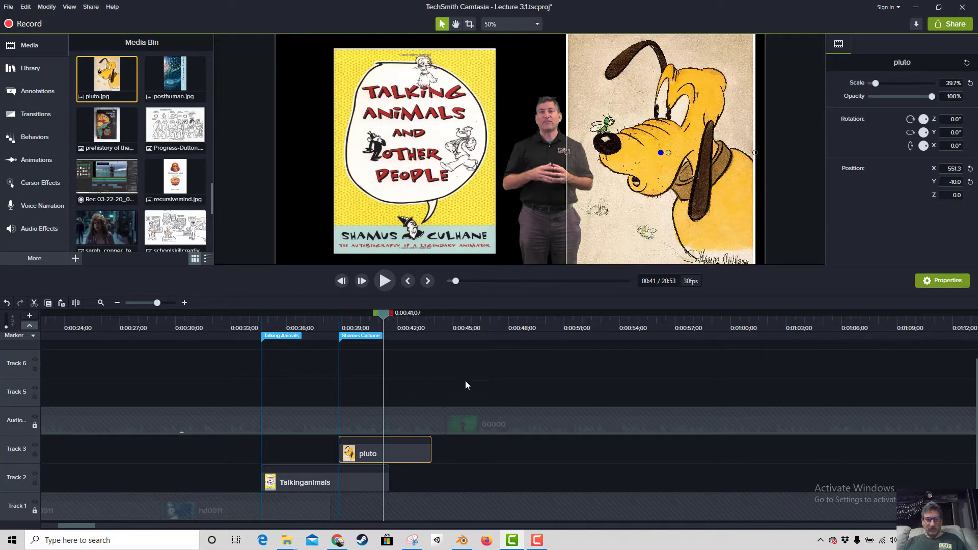
Unlock the lecturer's audio track and set the Remove a Color softness of his clip before the cut to 5%.
scroll(461, 385, up, 1)
scroll(455, 383, down, 1)
scroll(453, 390, up, 1)
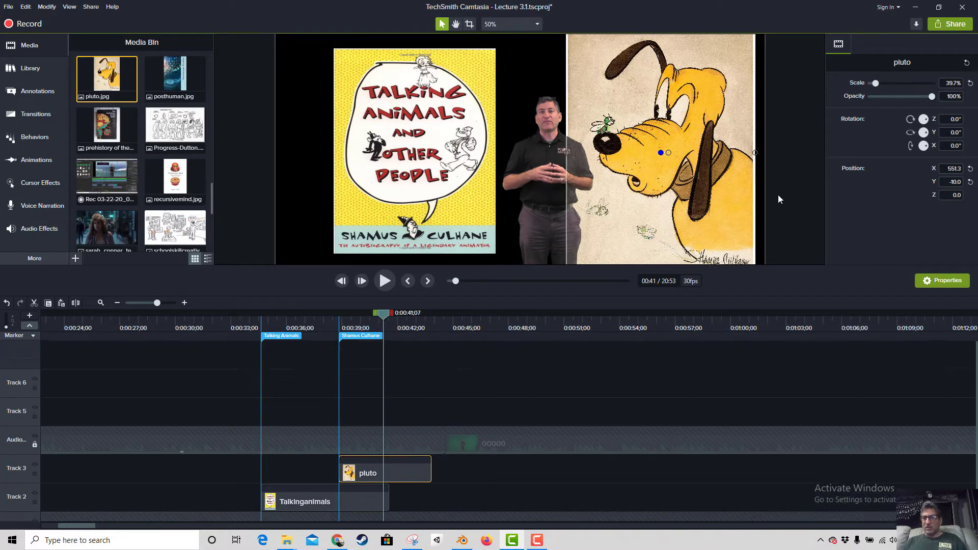
click(34, 443)
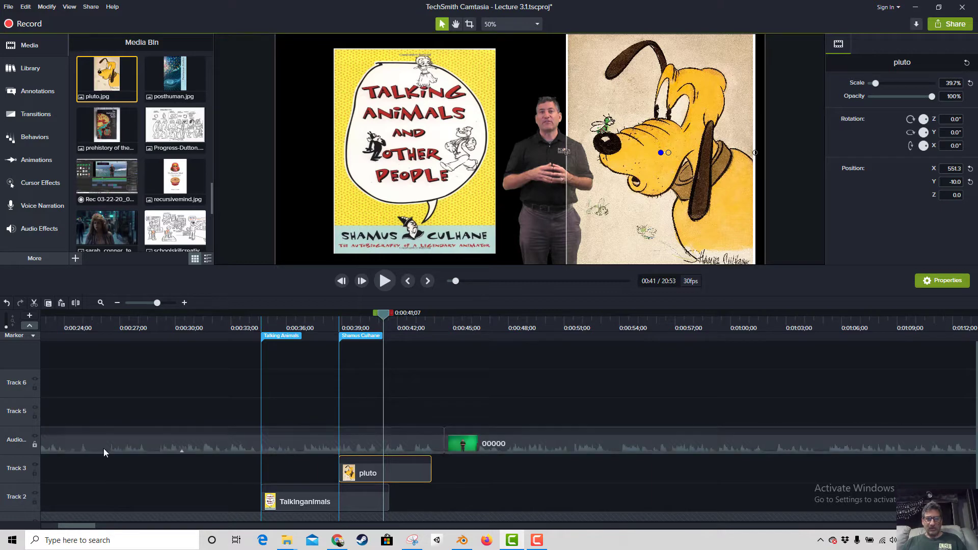
click(406, 443)
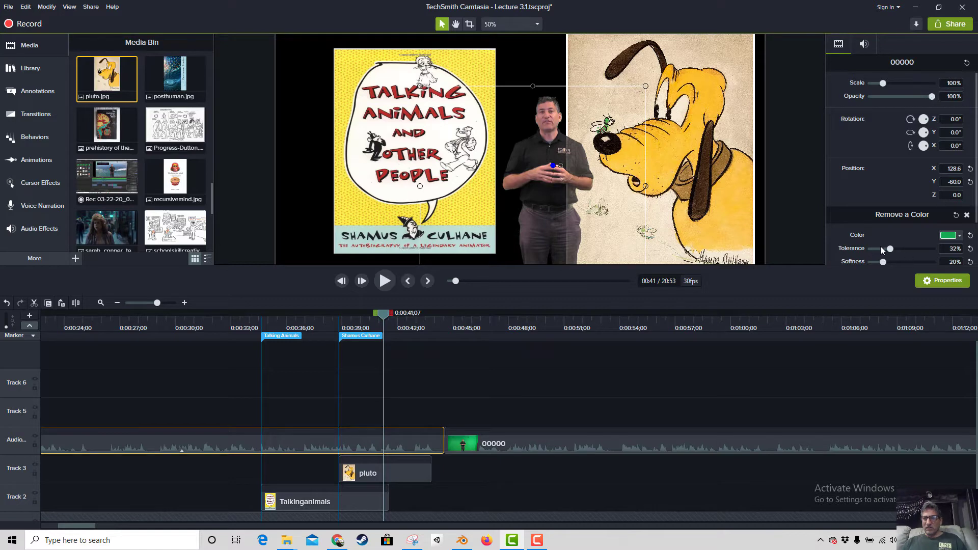
mouse_move(882, 262)
mouse_down()
mouse_move(900, 256)
mouse_move(878, 261)
mouse_up()
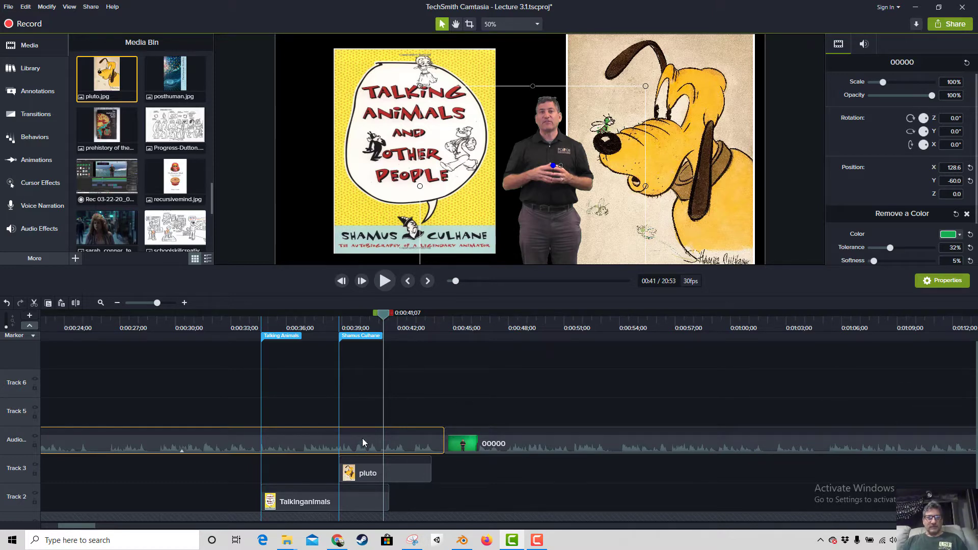
Play the lecture from 0:00:45;12, just after the cut, to review the next section.
scroll(477, 429, down, 1)
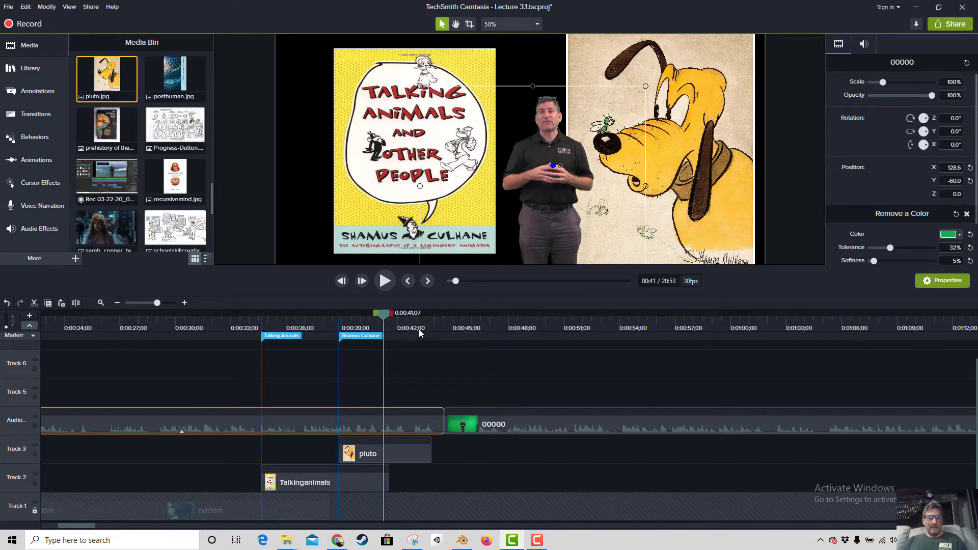
click(462, 327)
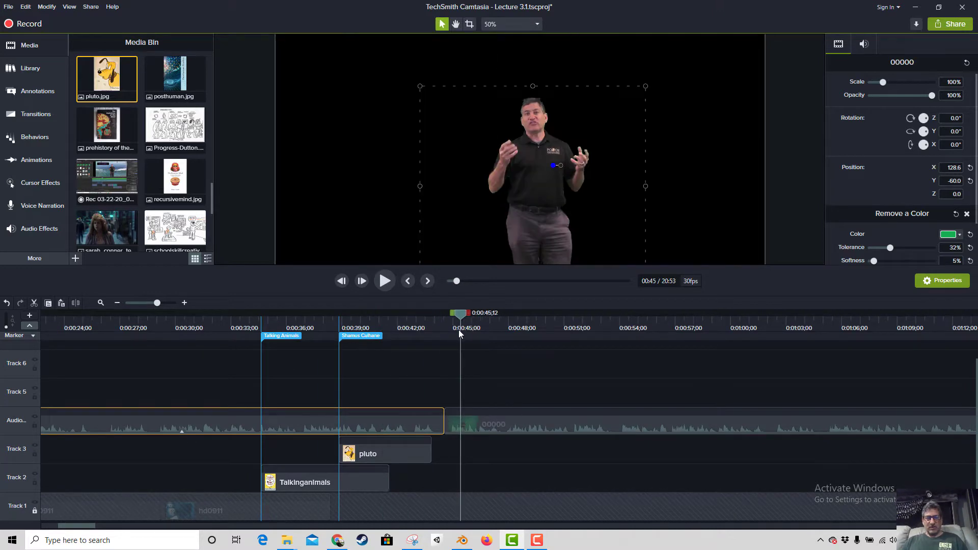
key(space)
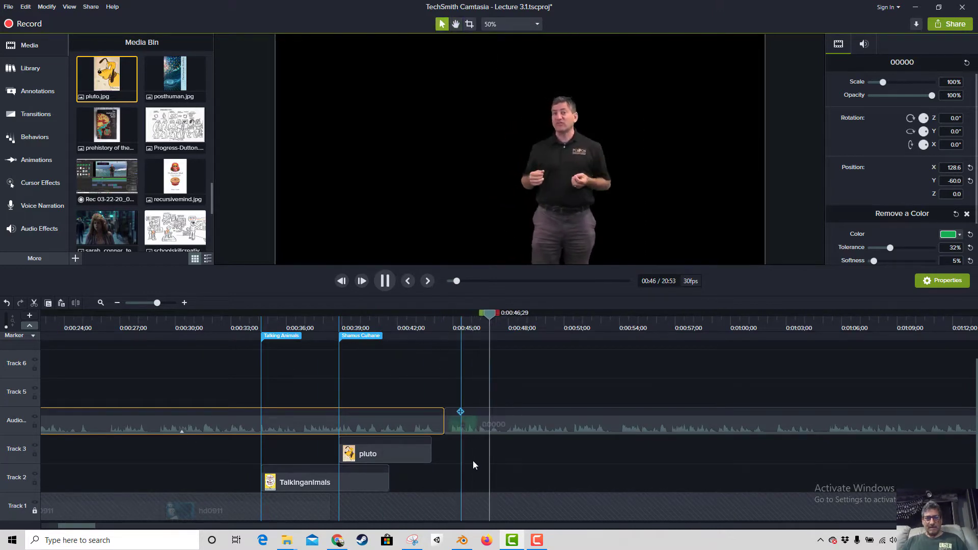
key(space)
Switch to Chrome, bring up the 3.1 Lecture Transcript PDF among the open pages, and close its duplicate copy.
click(337, 541)
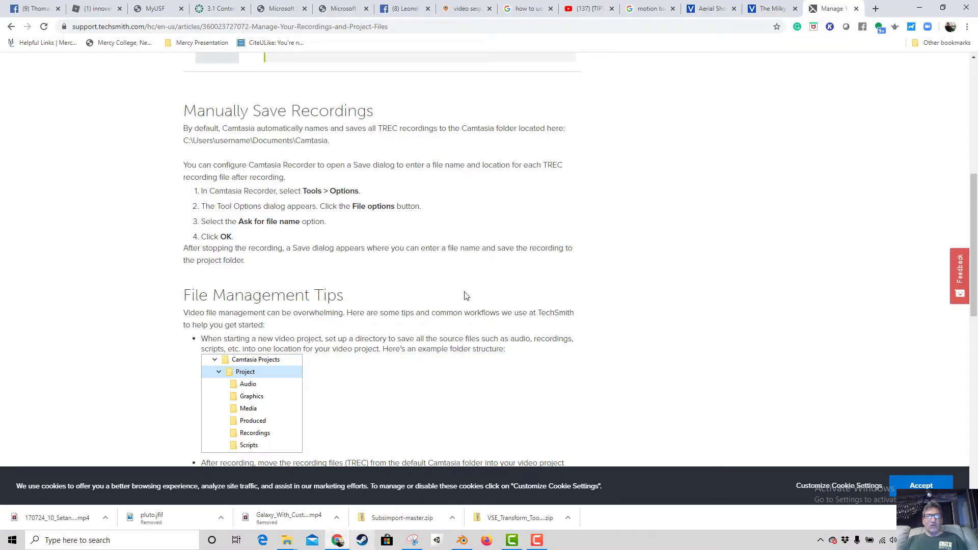
click(219, 9)
click(161, 10)
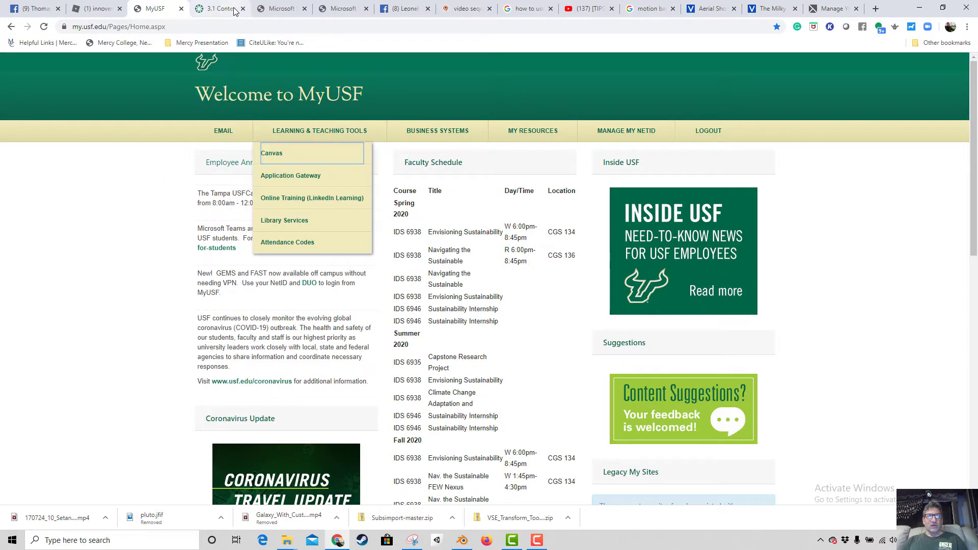
click(220, 9)
click(340, 9)
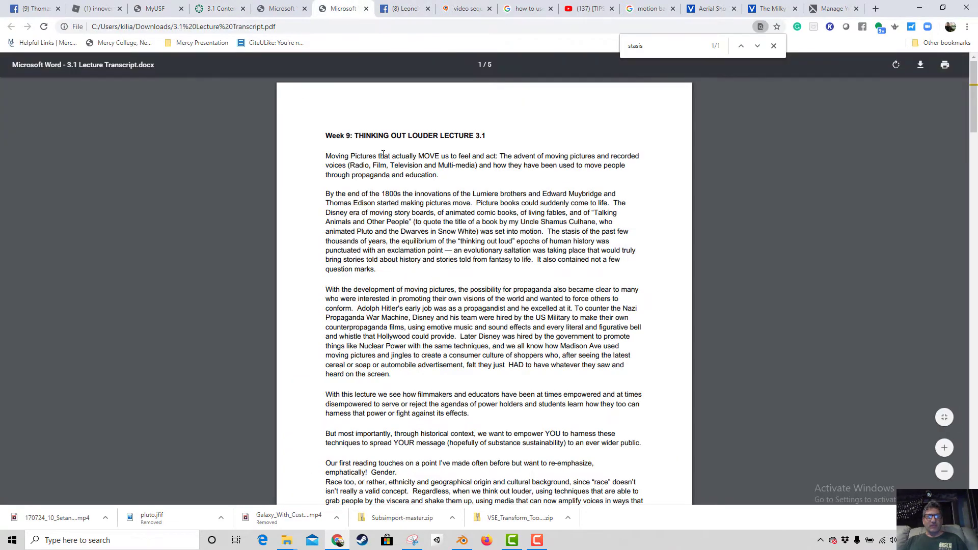
click(281, 9)
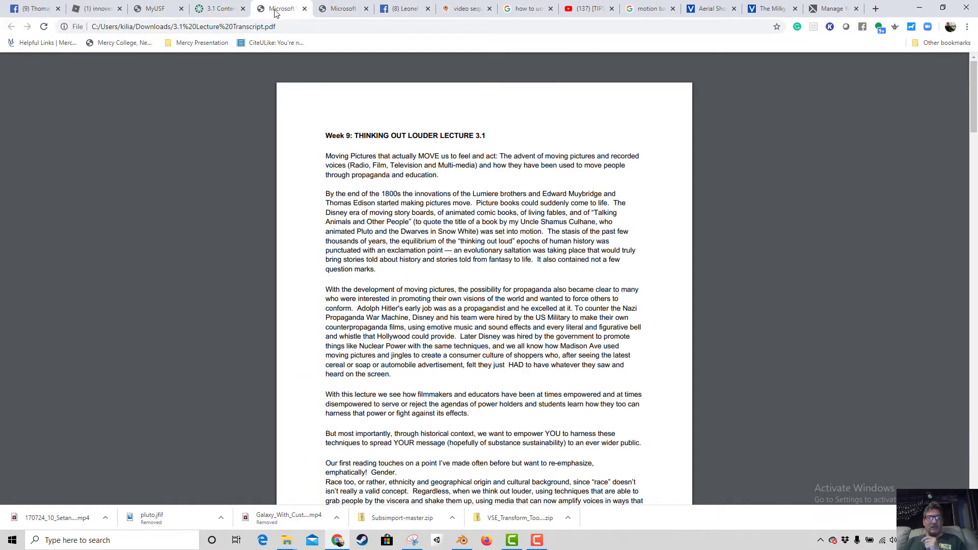
click(219, 8)
scroll(367, 346, down, 1)
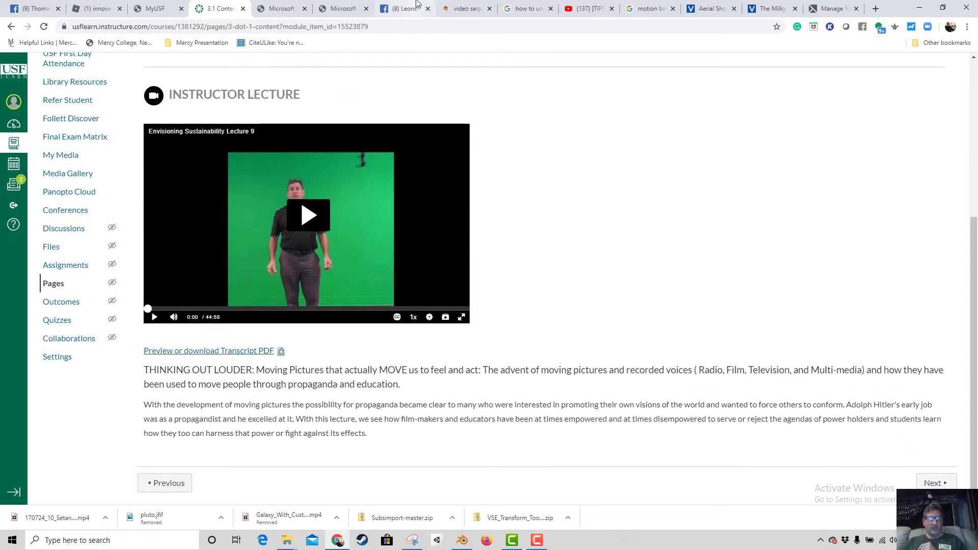
click(284, 10)
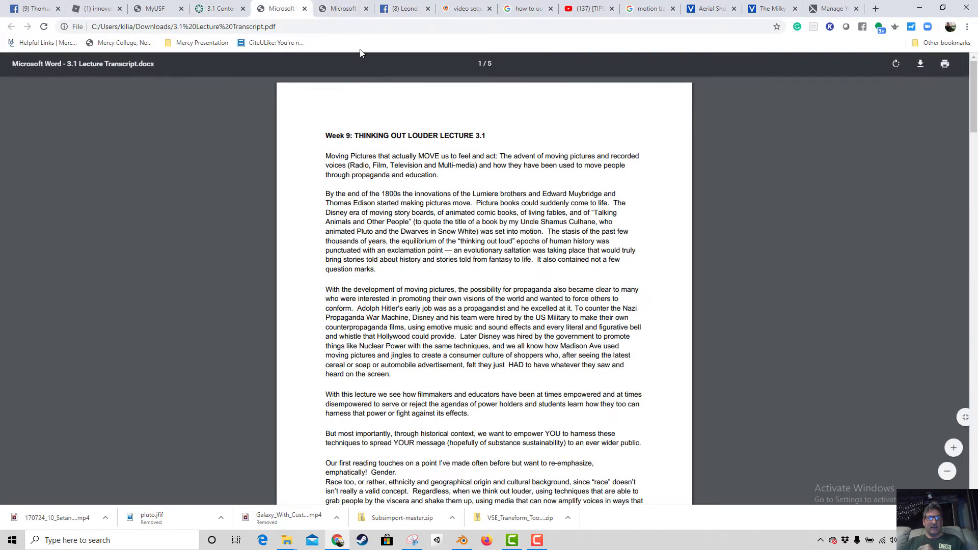
click(366, 10)
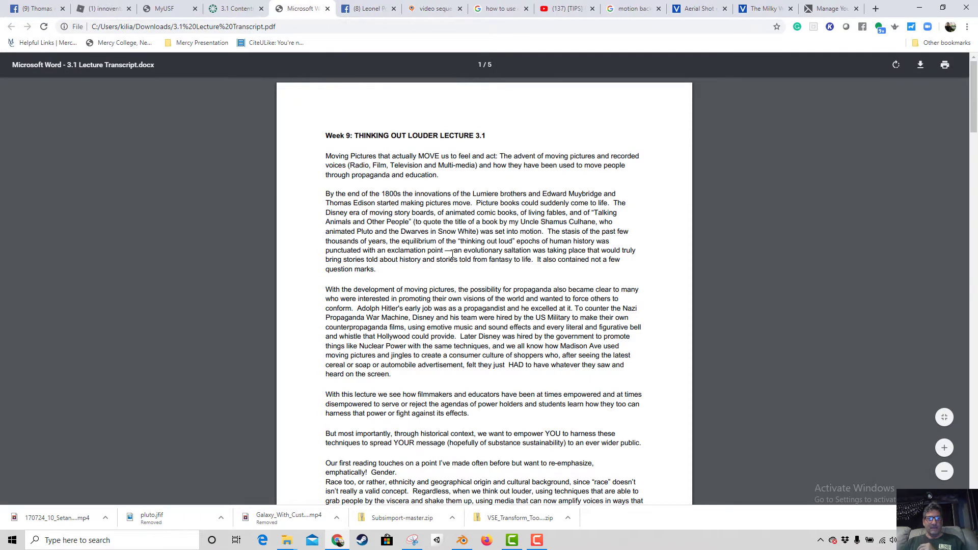
Read the transcript's opening paragraphs for topics to illustrate, marking the mention of the Lumiere brothers and Edward Muybridge.
scroll(450, 251, down, 1)
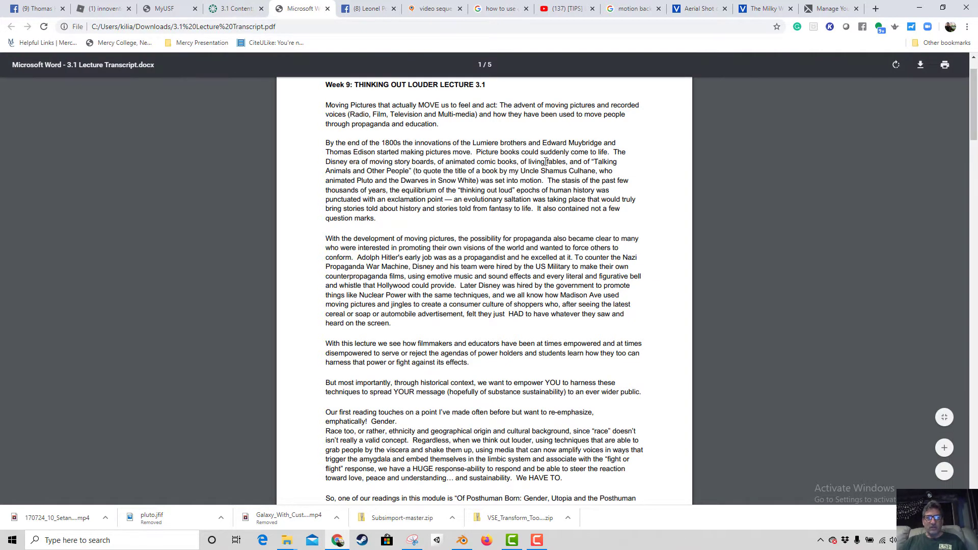
drag(485, 139, 580, 143)
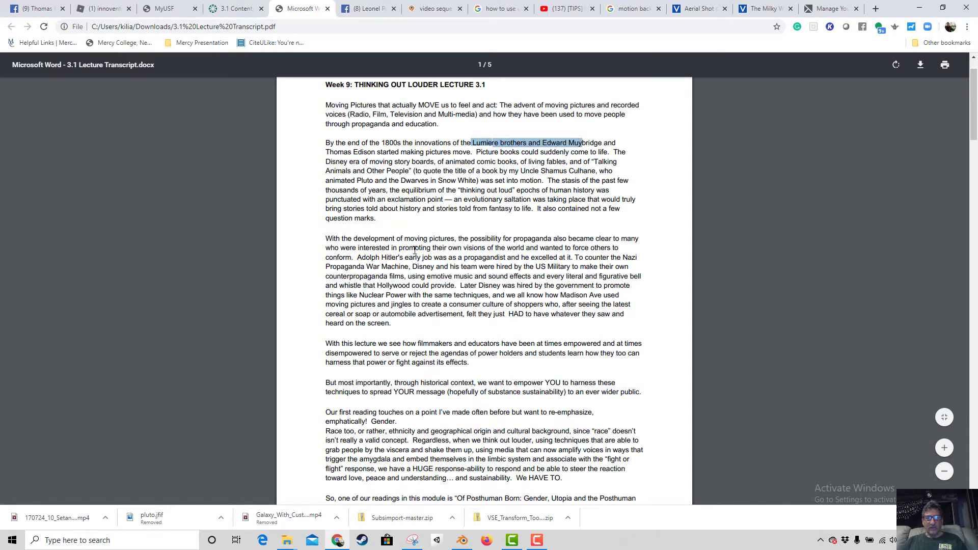
scroll(415, 249, down, 1)
scroll(420, 456, up, 2)
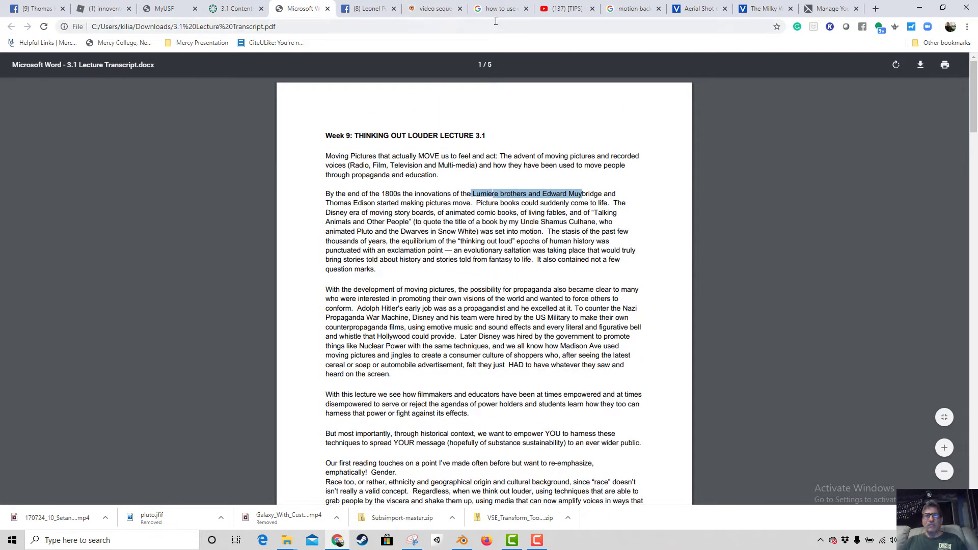
Replace the motion backgrounds search in Google Images with a search for "lumiere brother".
click(632, 9)
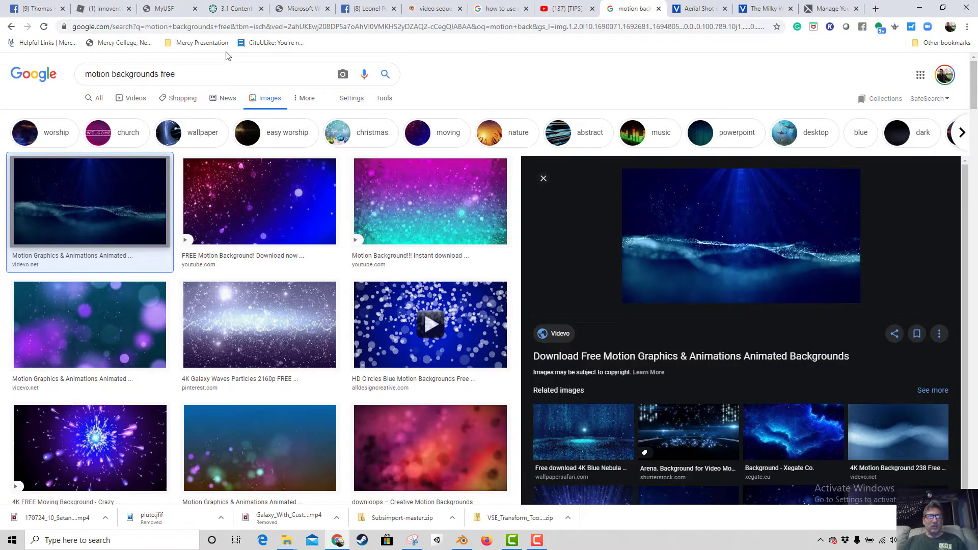
drag(204, 74, 82, 82)
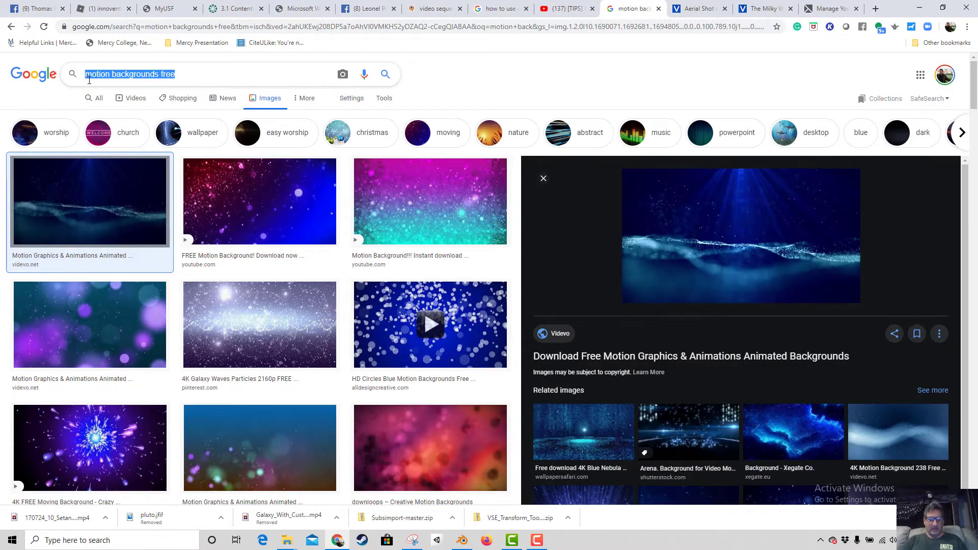
text(lumiere )
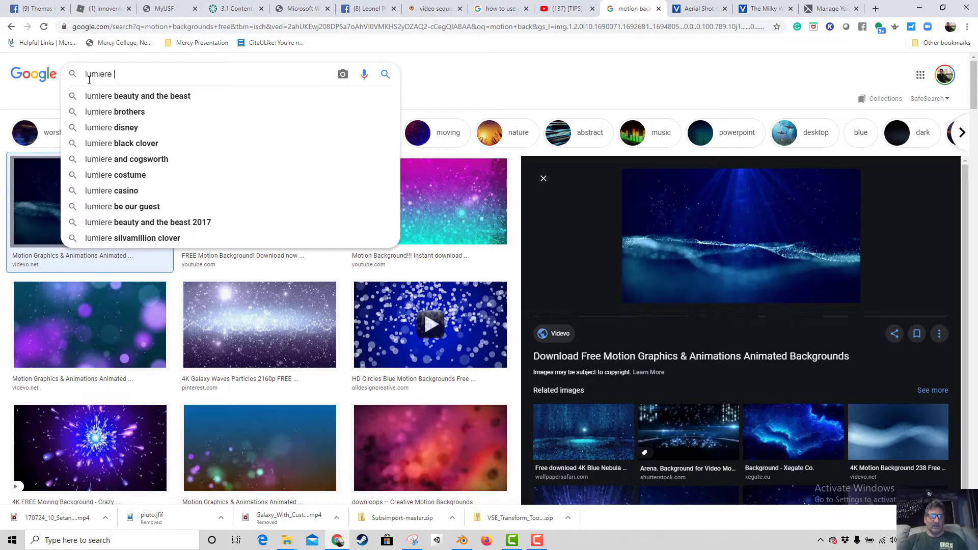
text(brother)
key(Return)
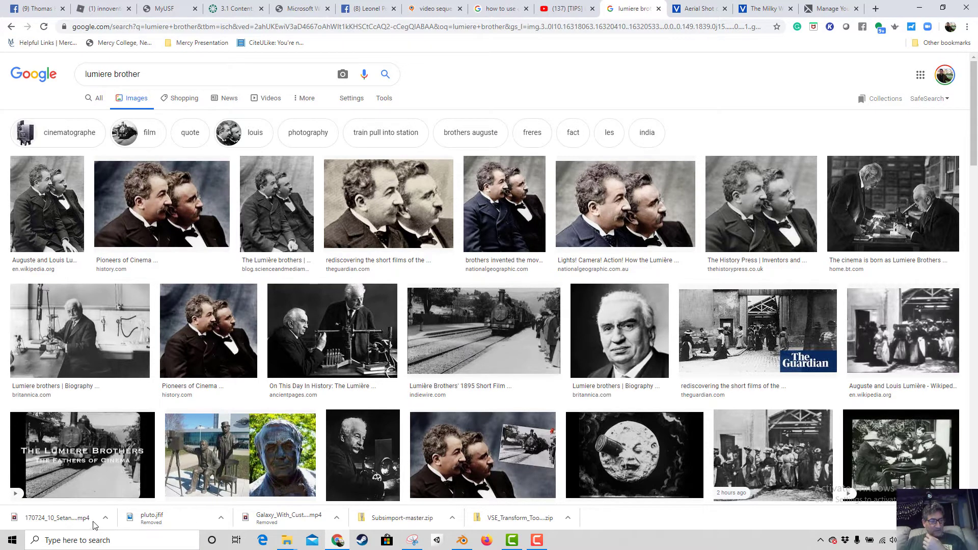
Save the train image titled The Lumiere Brothers - The Fathers of Cinema as lumiere.jpg in the ENVISION91011 folder.
click(81, 453)
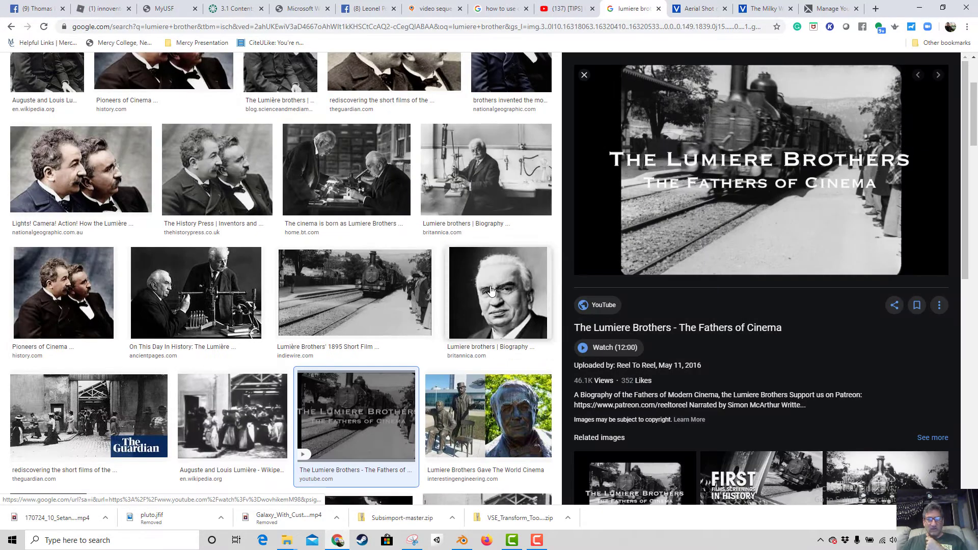
right_click(751, 180)
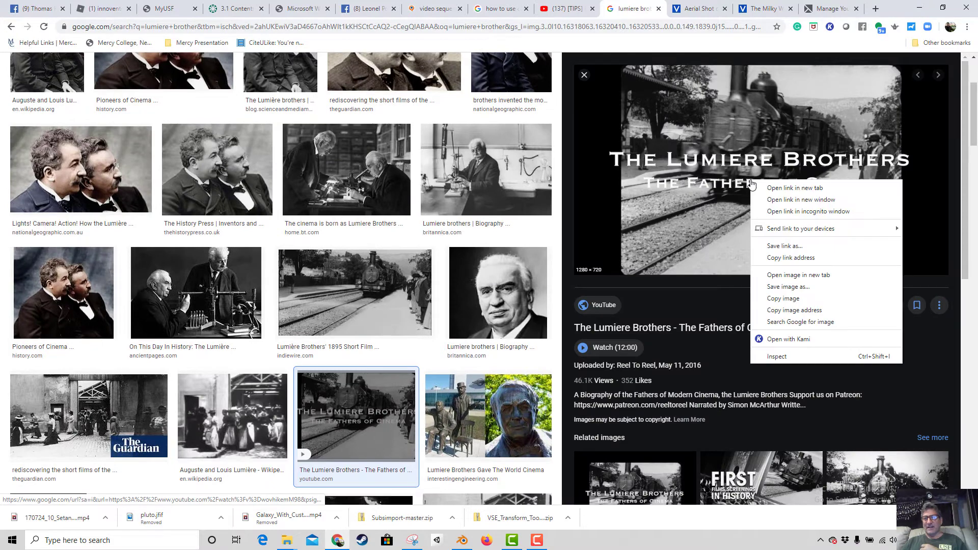
click(773, 287)
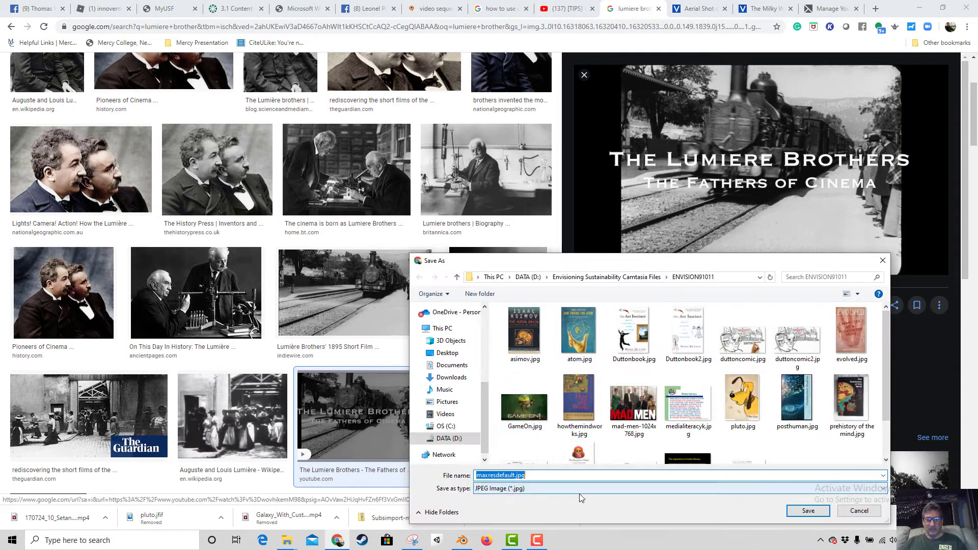
text(lumiere)
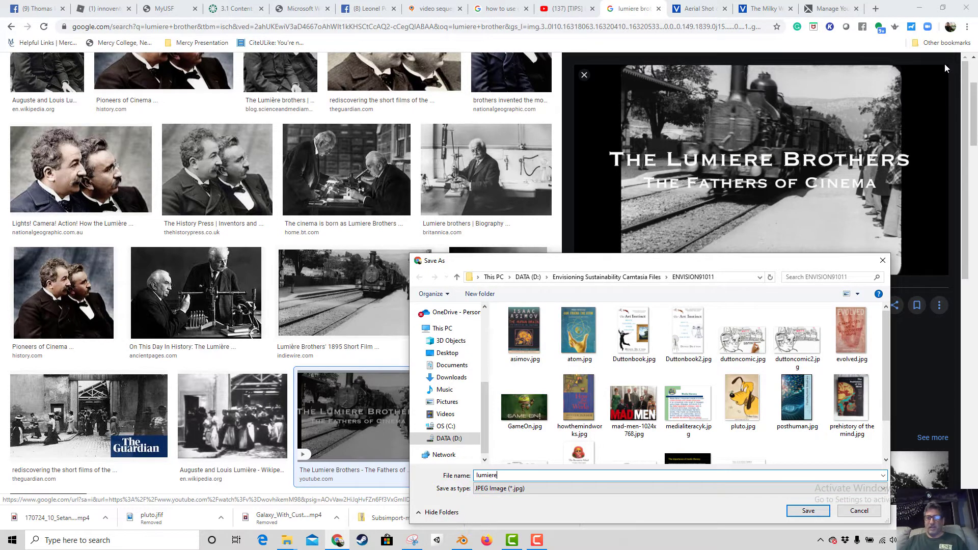
click(806, 511)
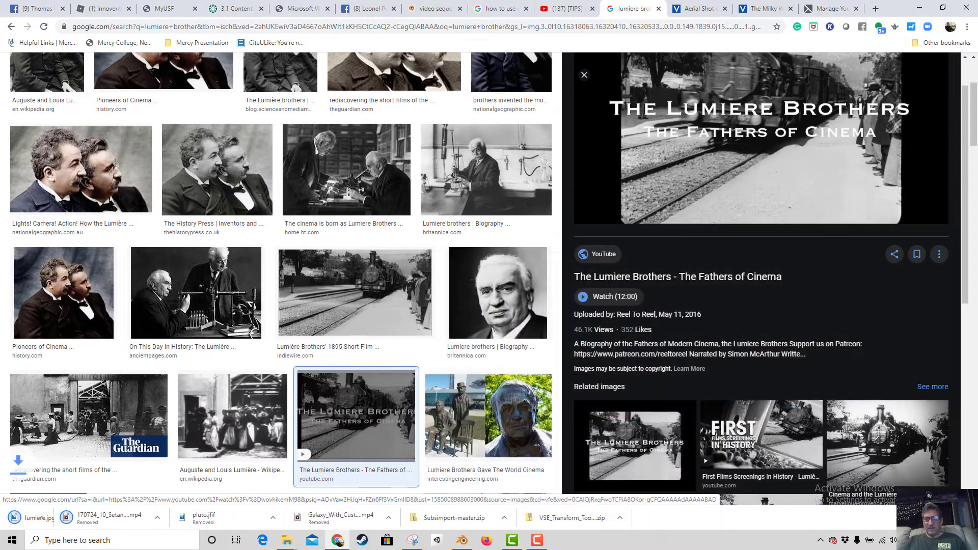
Replace the Lumiere image search with a Google Images search for "muybridge horse in motion".
scroll(643, 189, up, 5)
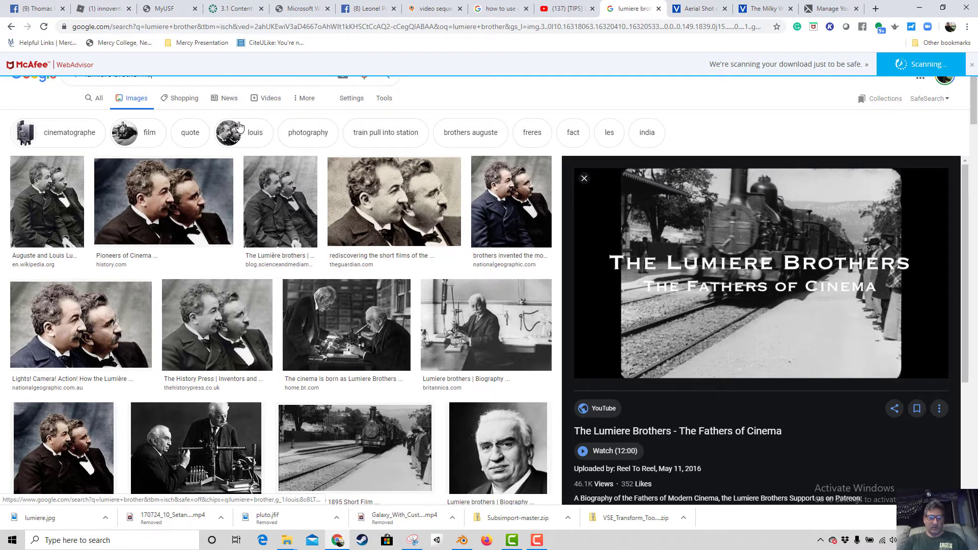
text(ybri)
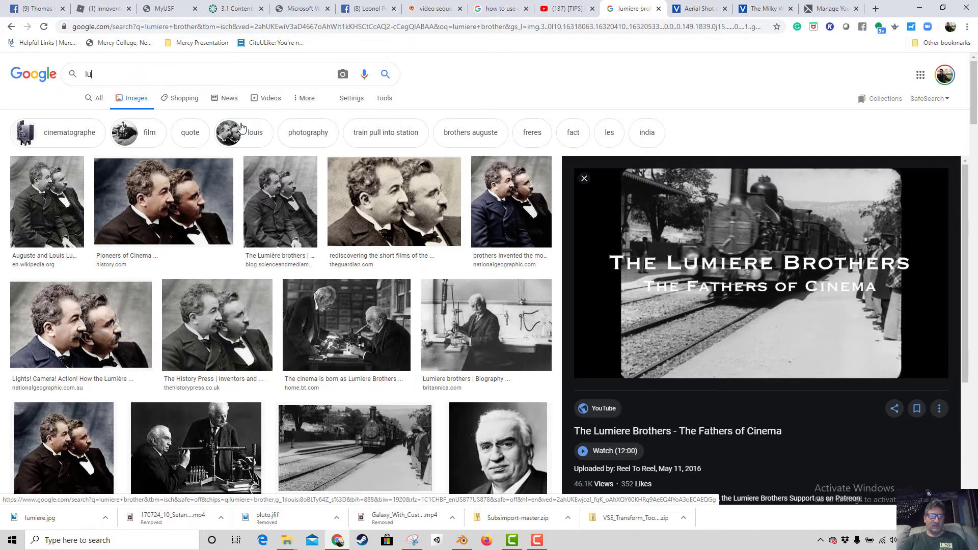
key(BackSpace)
key(BackSpace)
text(Muy)
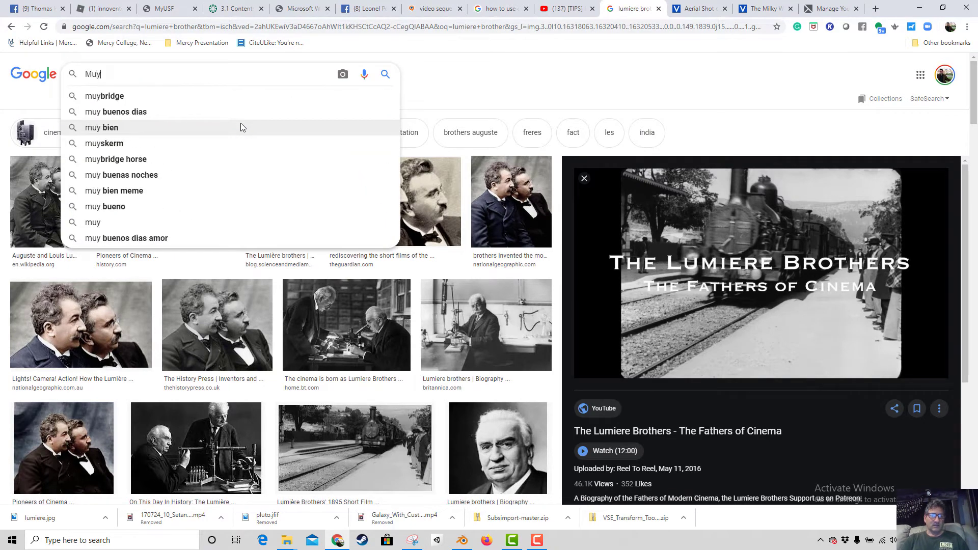
text(br)
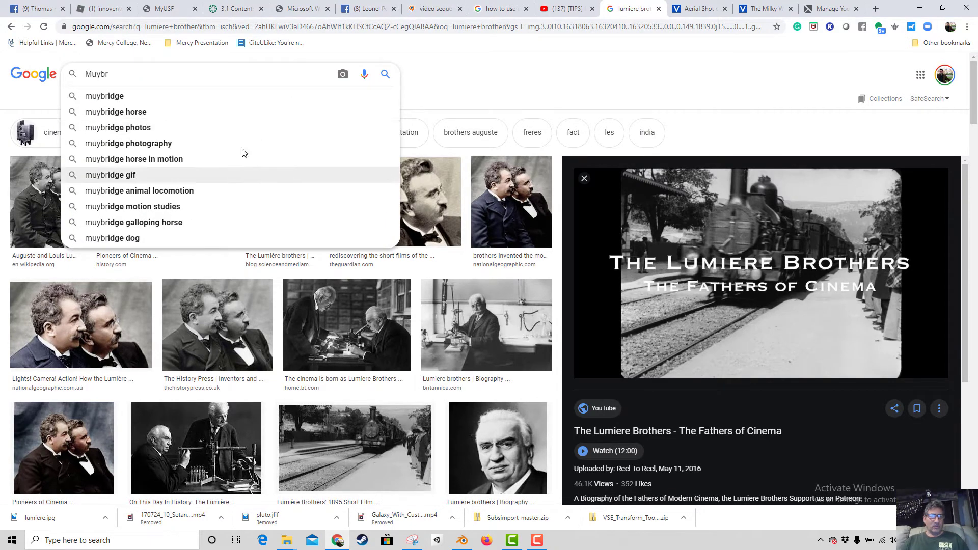
click(161, 159)
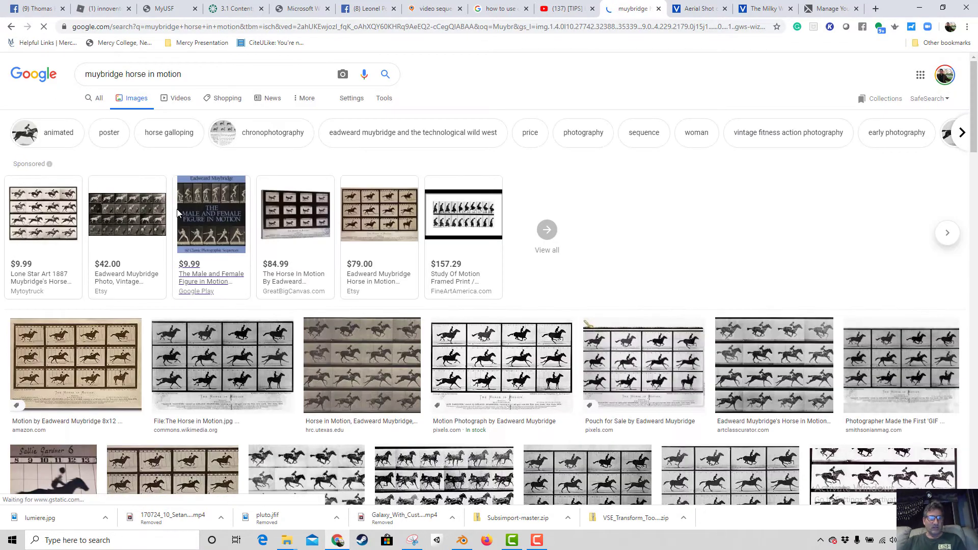
Open the sponsored book The Male and Female Figure in Motion and save its cover as muybridge in the ENVISION91011 folder.
mouse_move(179, 214)
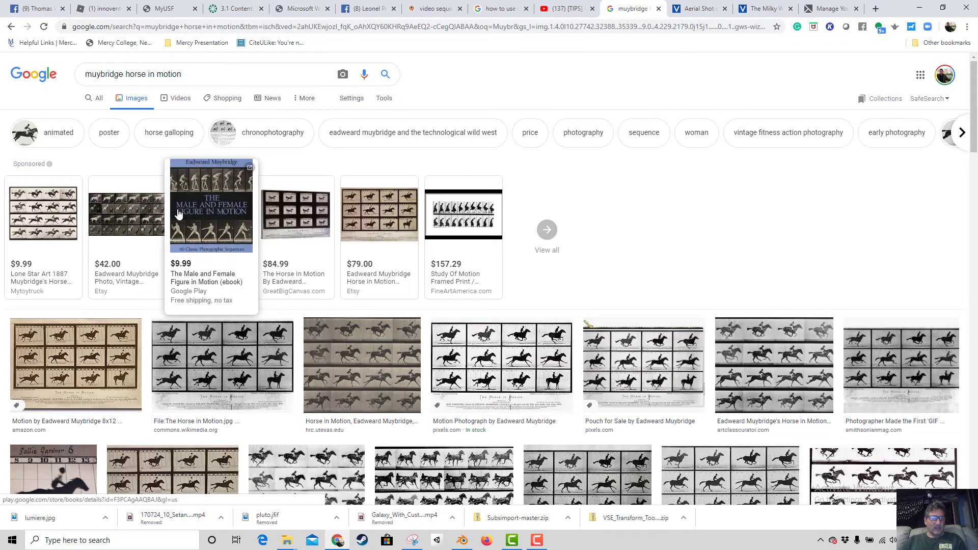
click(218, 220)
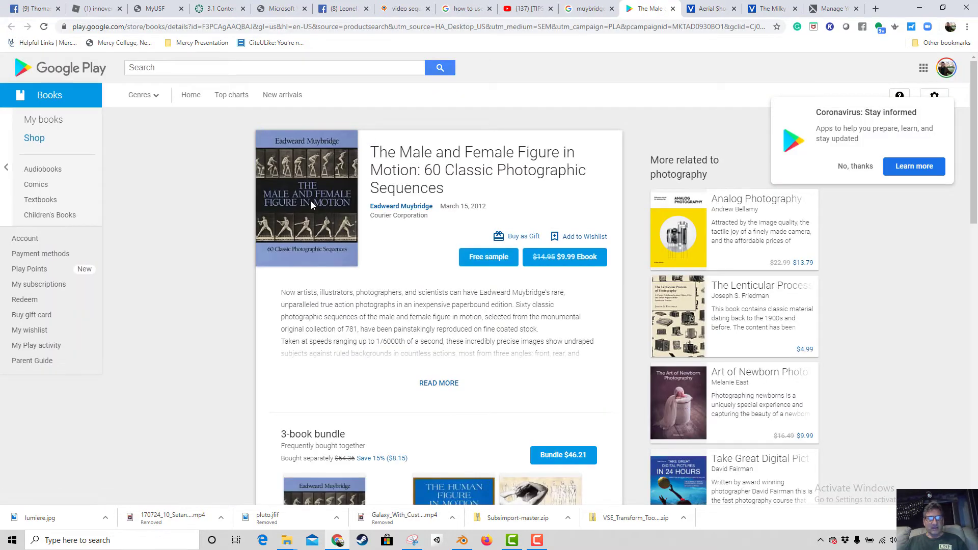
right_click(310, 201)
click(334, 226)
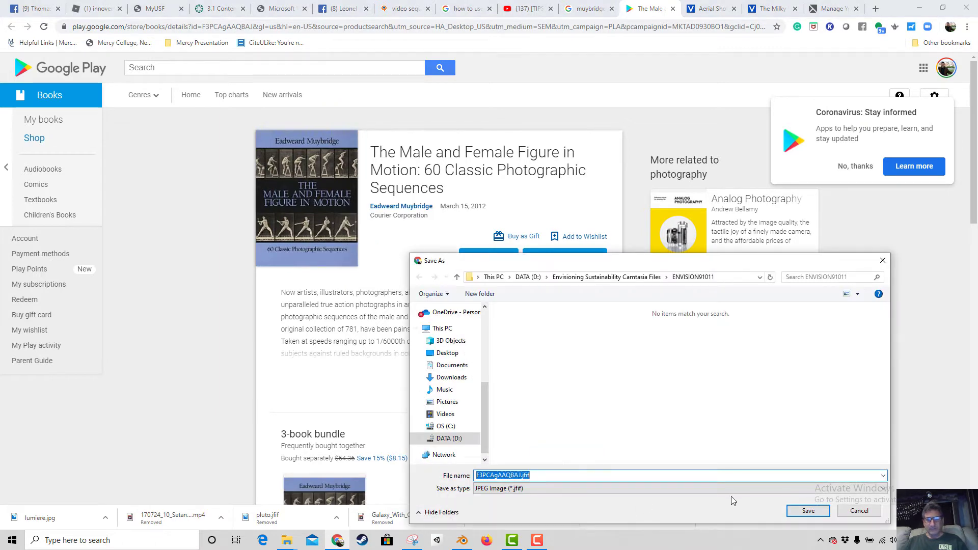
text(muybridge)
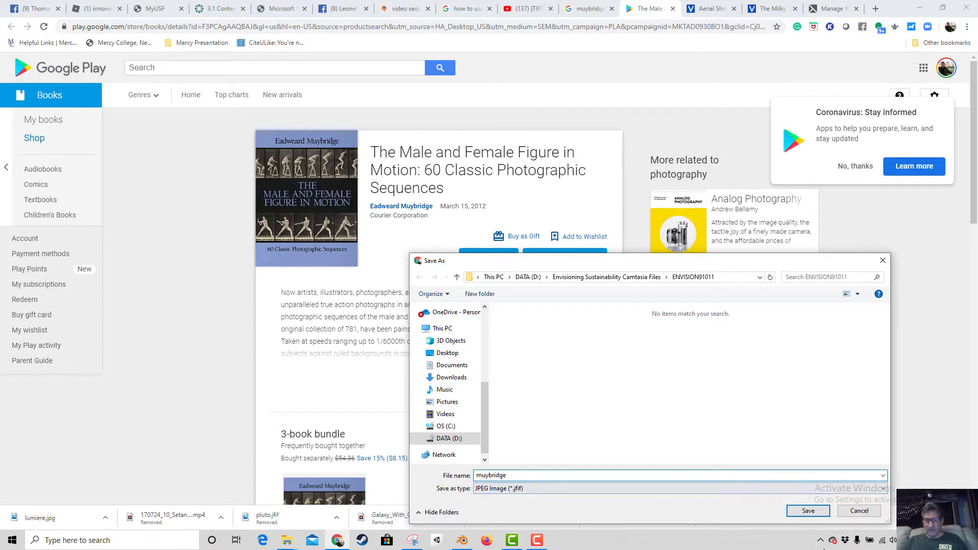
click(807, 510)
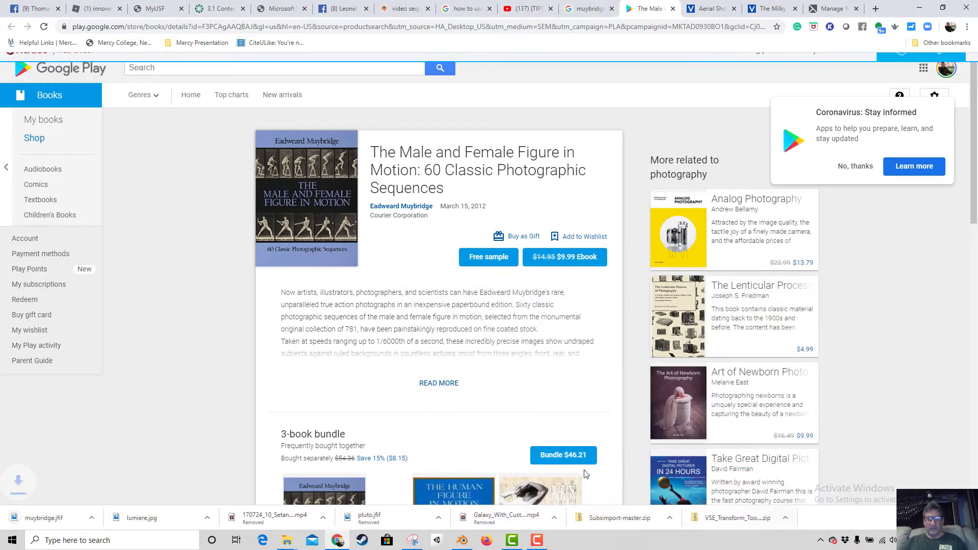
Check the lecture transcript for the next name to illustrate and close the Google Play book page.
scroll(237, 442, down, 4)
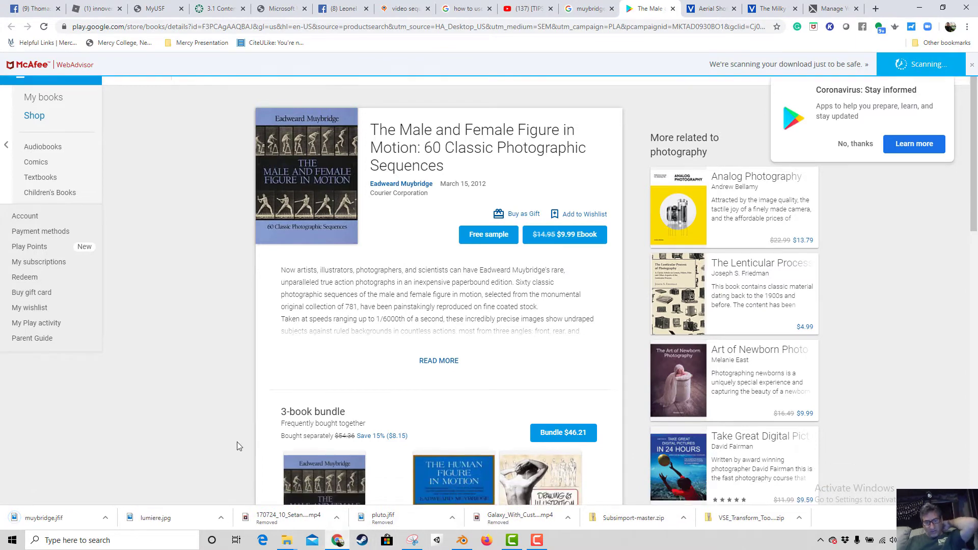
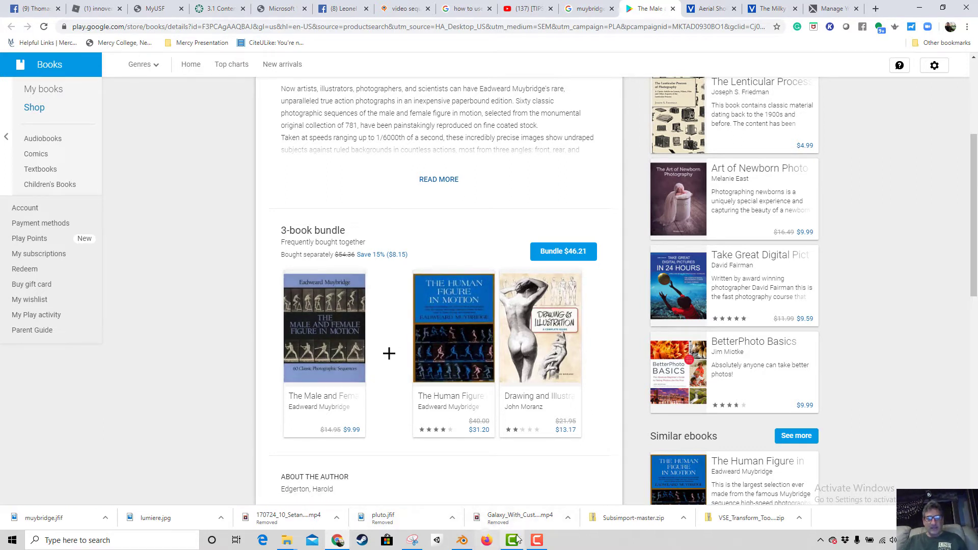
click(275, 8)
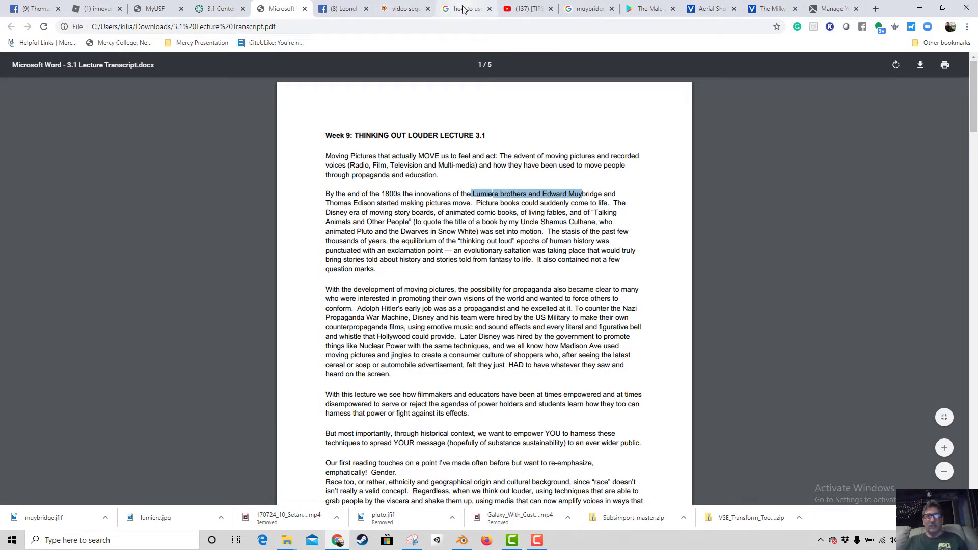
click(651, 11)
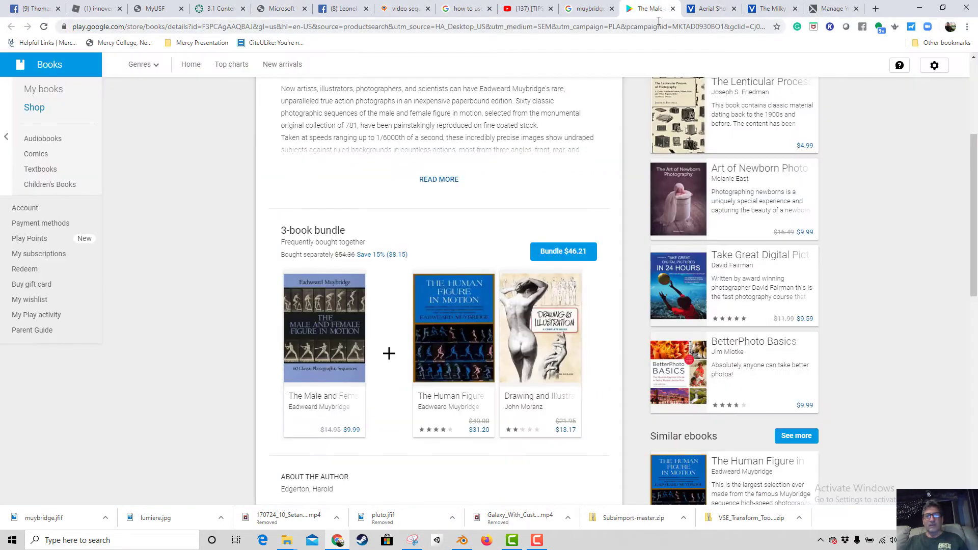
click(673, 10)
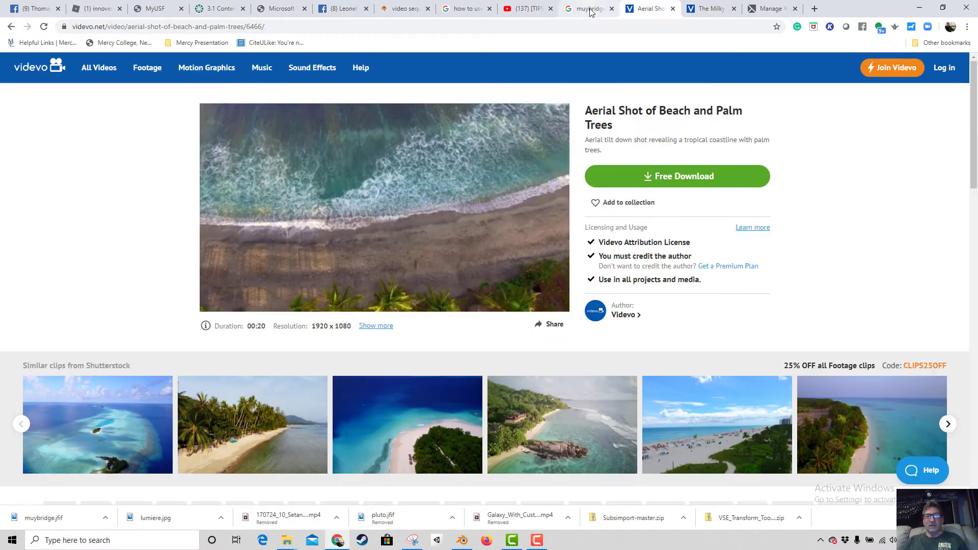
Return to the Muybridge image results and replace the search with "edison motion picture invention".
click(591, 9)
drag(180, 74, 52, 84)
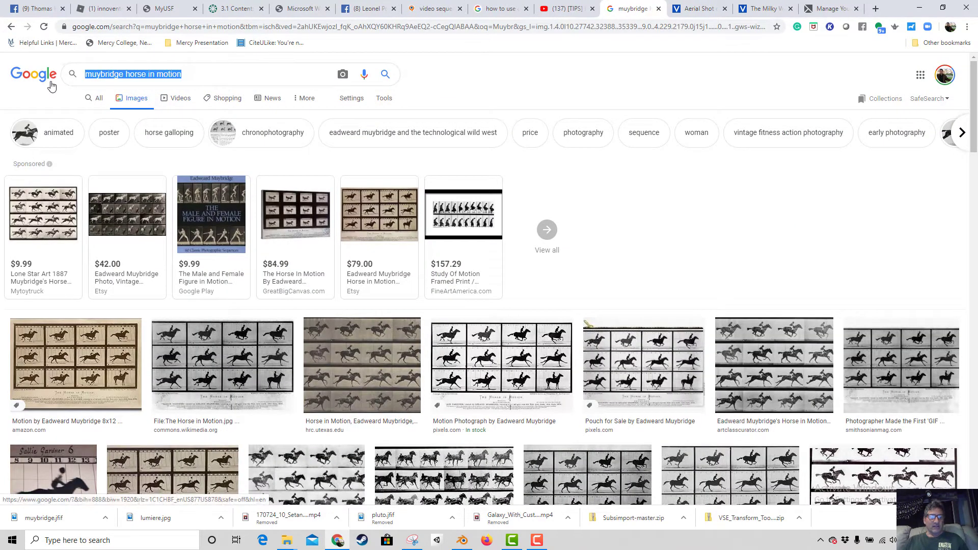
text(edit)
key(BackSpace)
text(s)
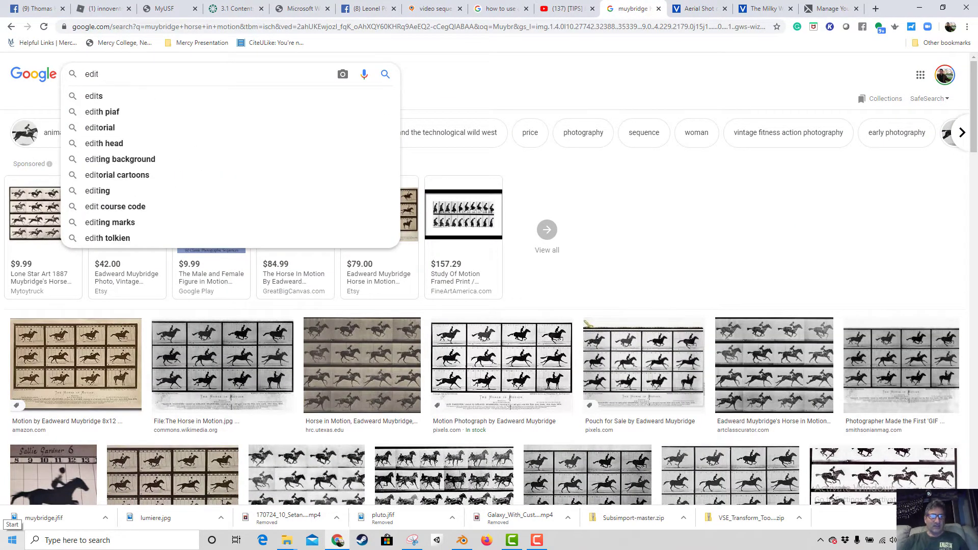
text(on motion)
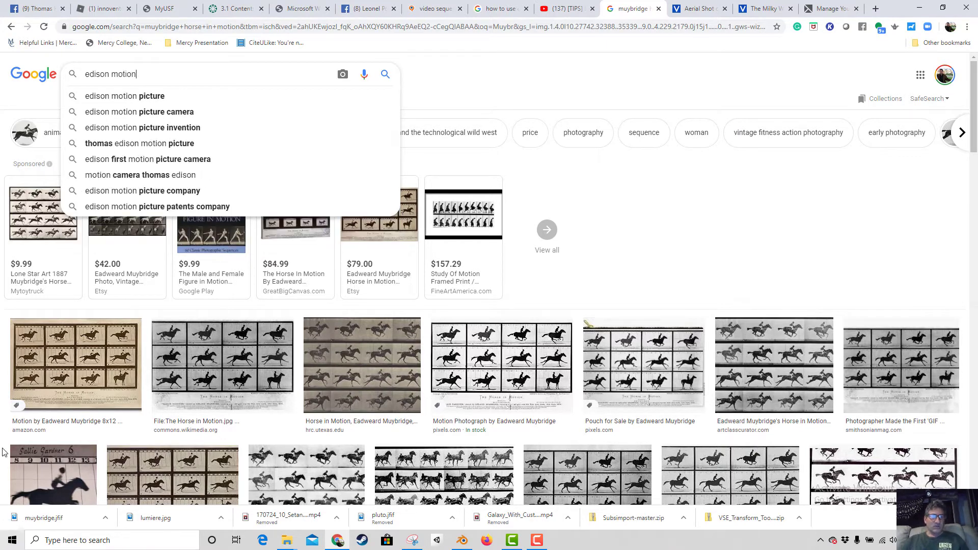
click(146, 127)
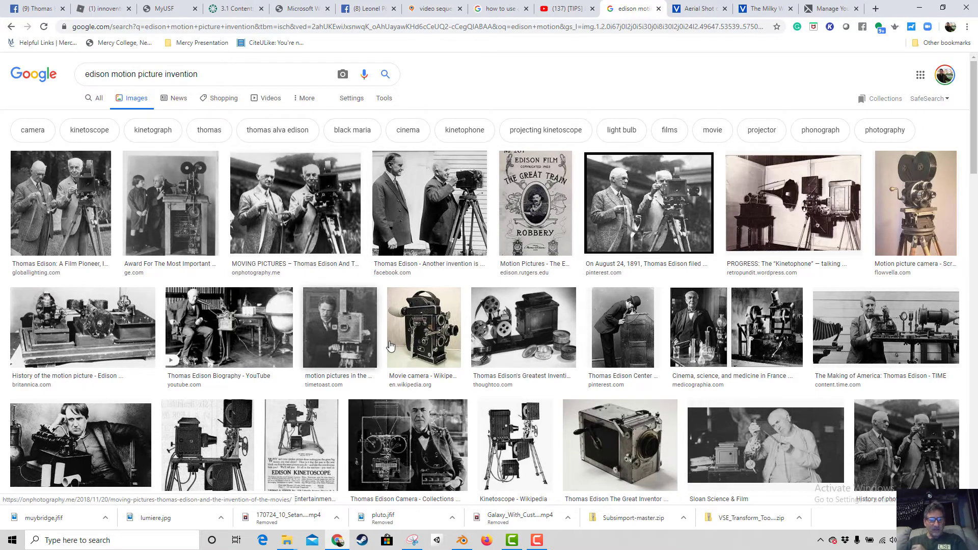
Save the Edison Kinetoscope advertisement from the Library of Congress result as edison in the ENVISION91011 folder.
scroll(357, 275, down, 3)
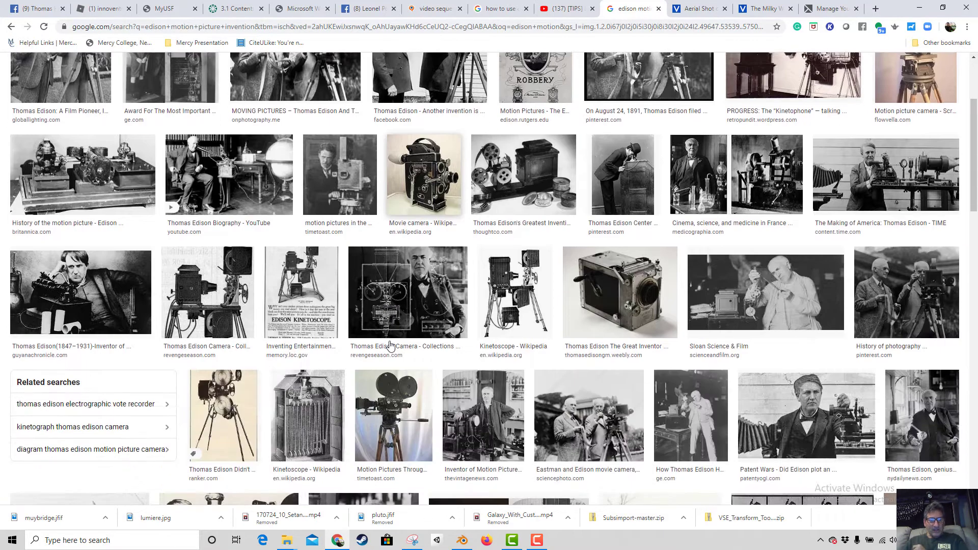
click(304, 306)
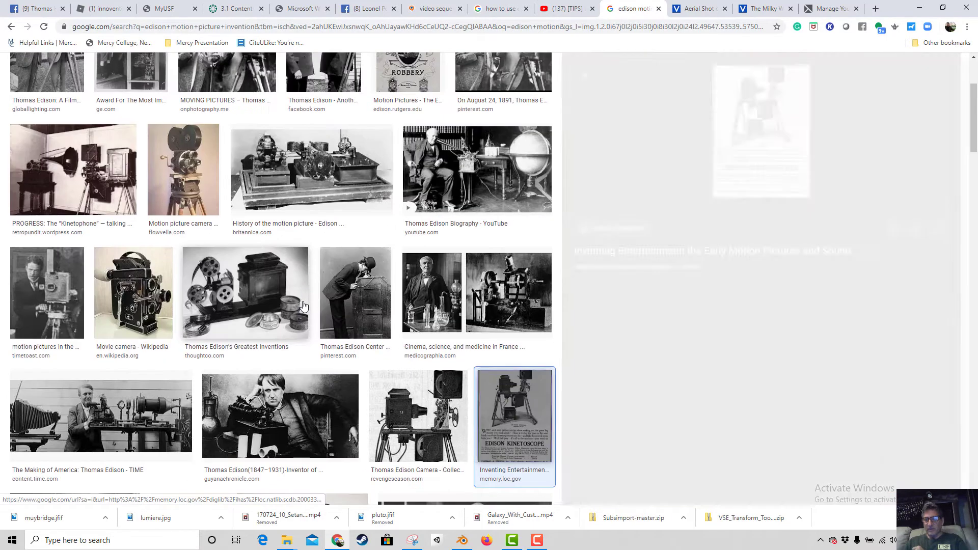
right_click(742, 158)
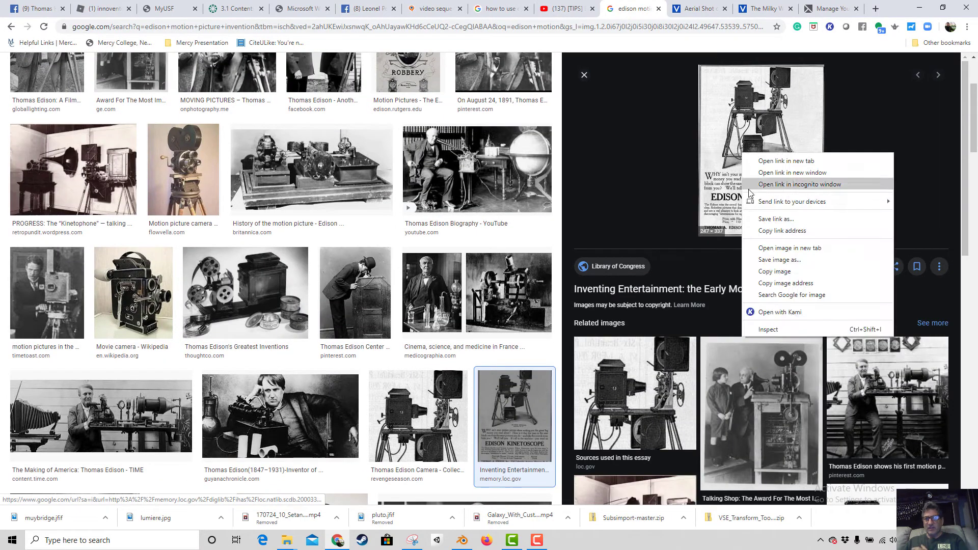
click(763, 259)
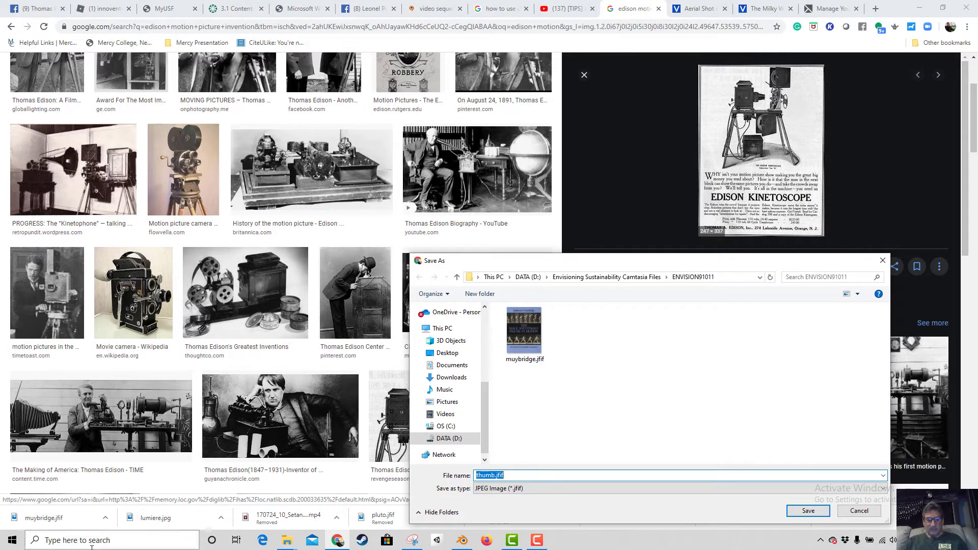
text(edison)
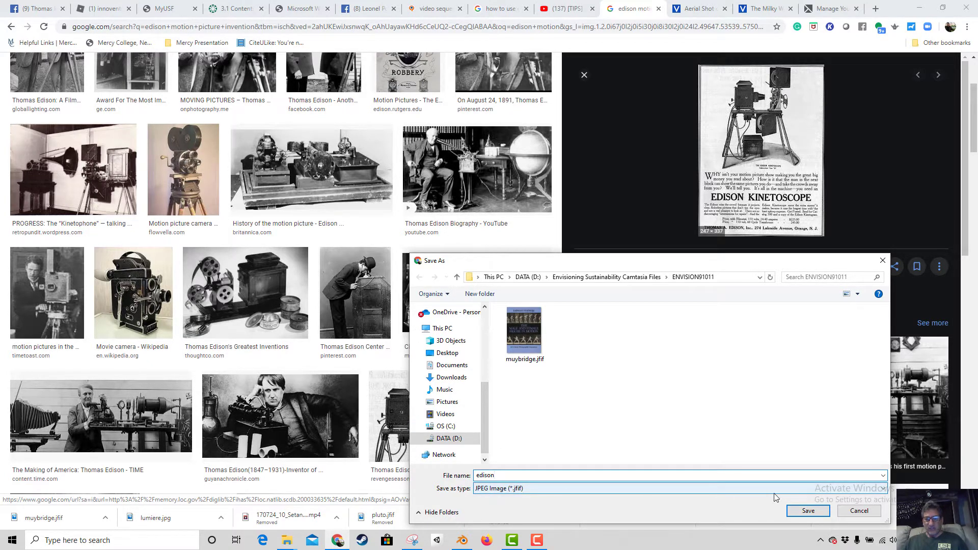
click(808, 511)
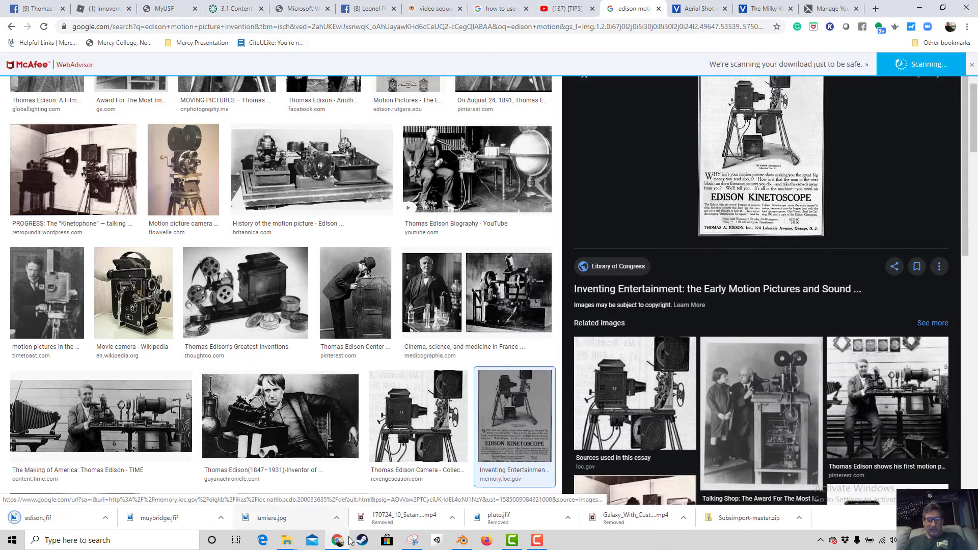
Switch to the ENVISION91011 folder in File Explorer and filter its files with the search "*.j".
click(287, 542)
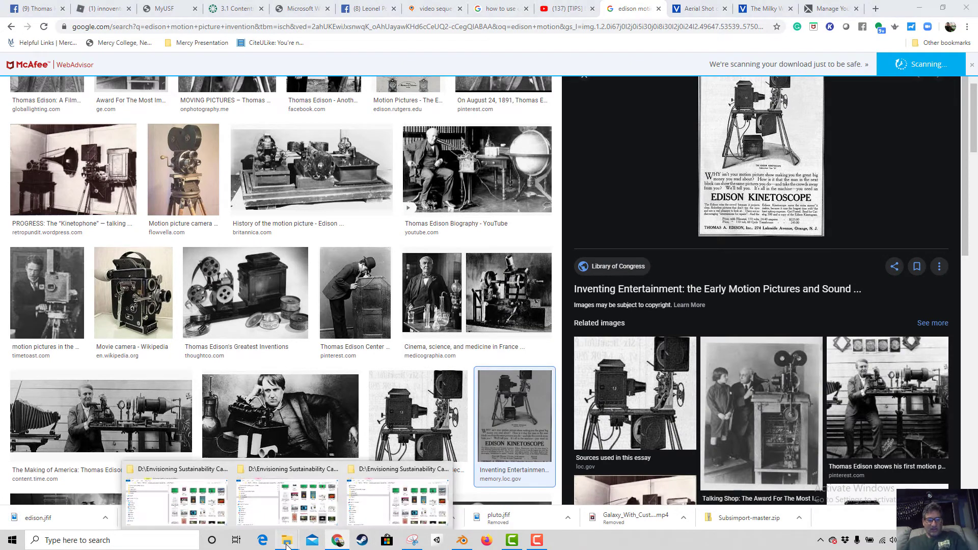
click(398, 493)
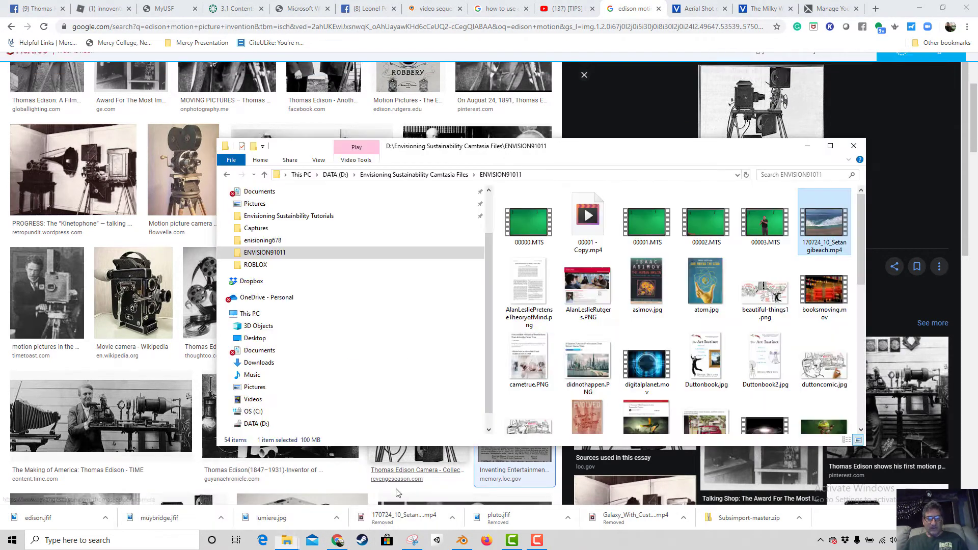
scroll(504, 316, down, 3)
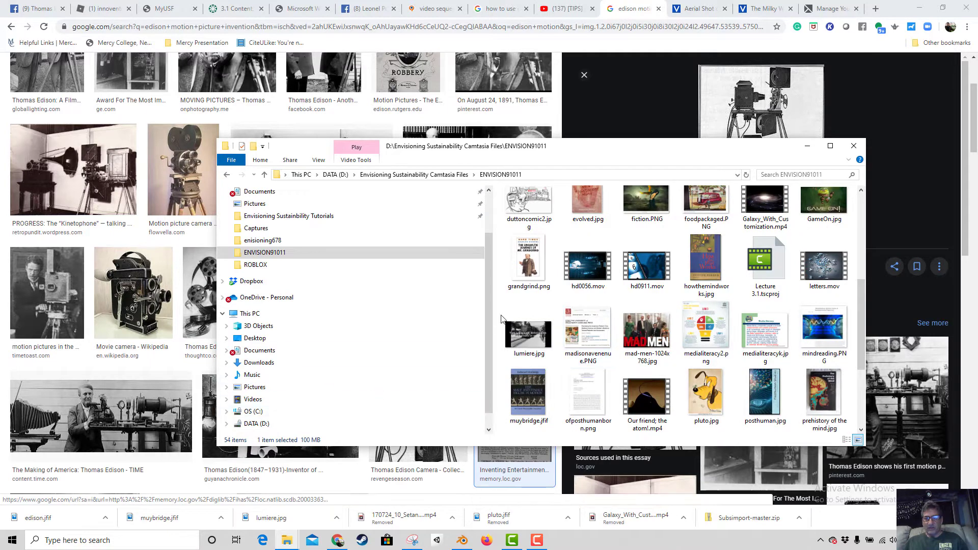
scroll(502, 318, up, 1)
click(781, 175)
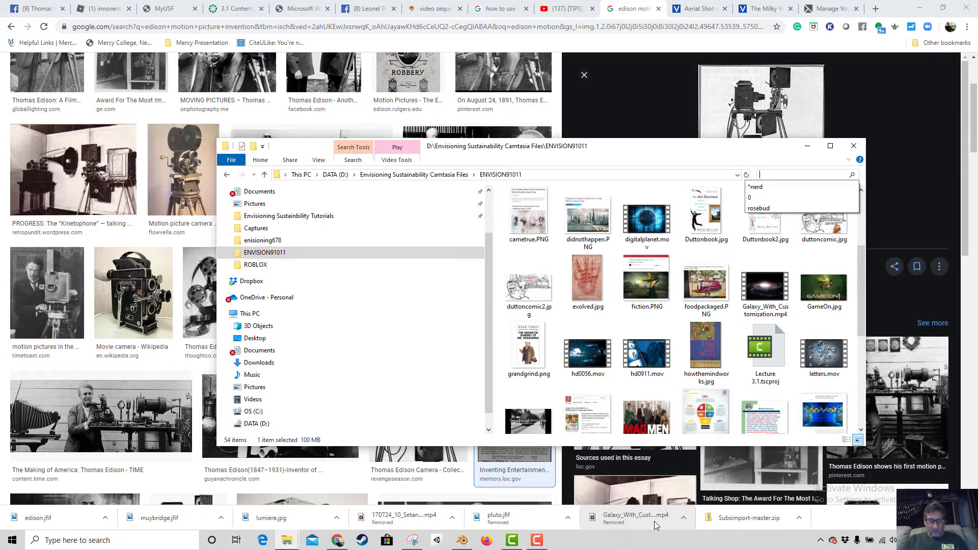
text(*.)
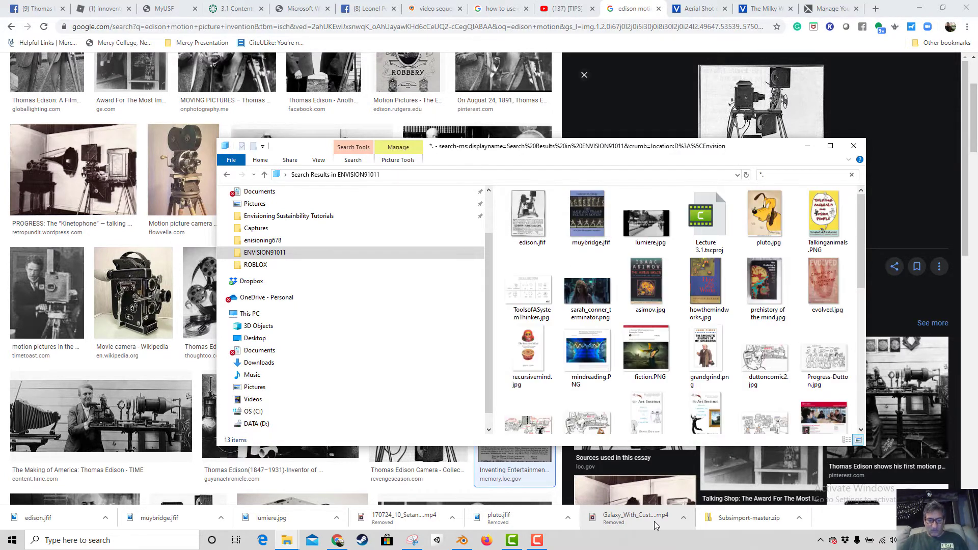
text(jftif)
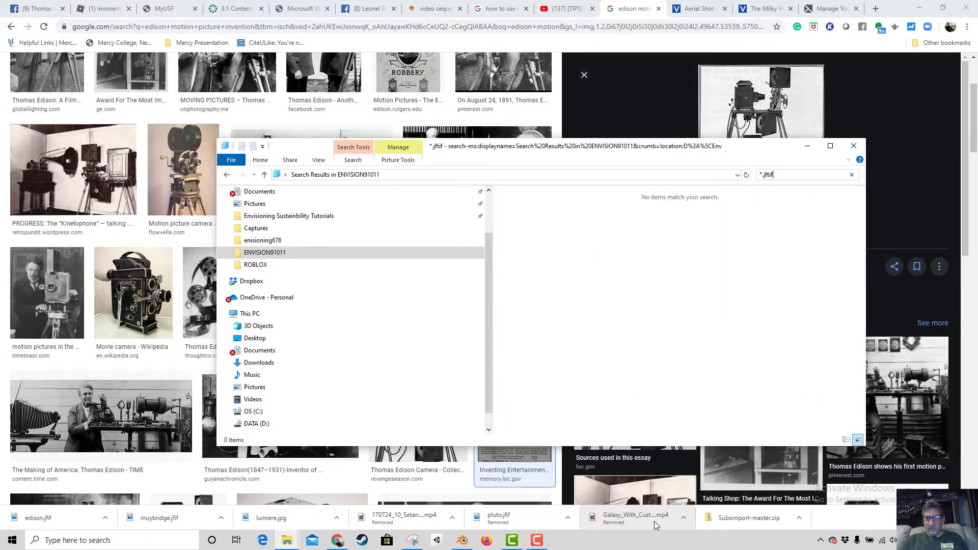
key(BackSpace)
key(BackSpace)
key(BackSpace)
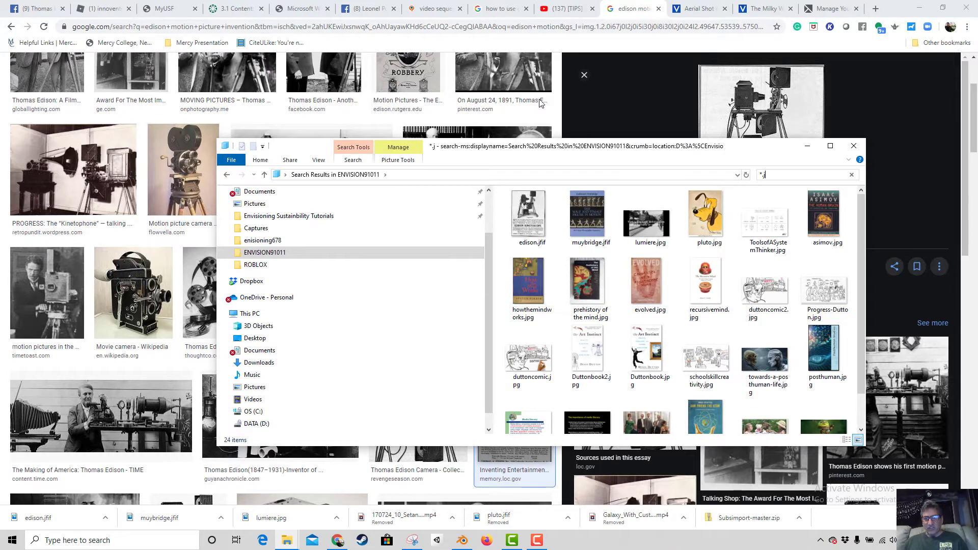
Rename edison.jfif to edison.jpg and accept the file extension change.
click(537, 245)
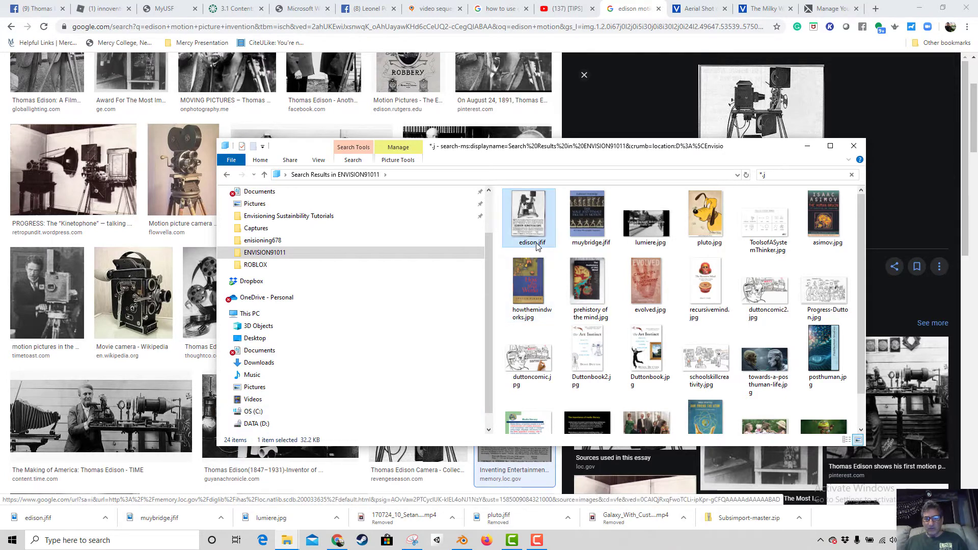
click(545, 244)
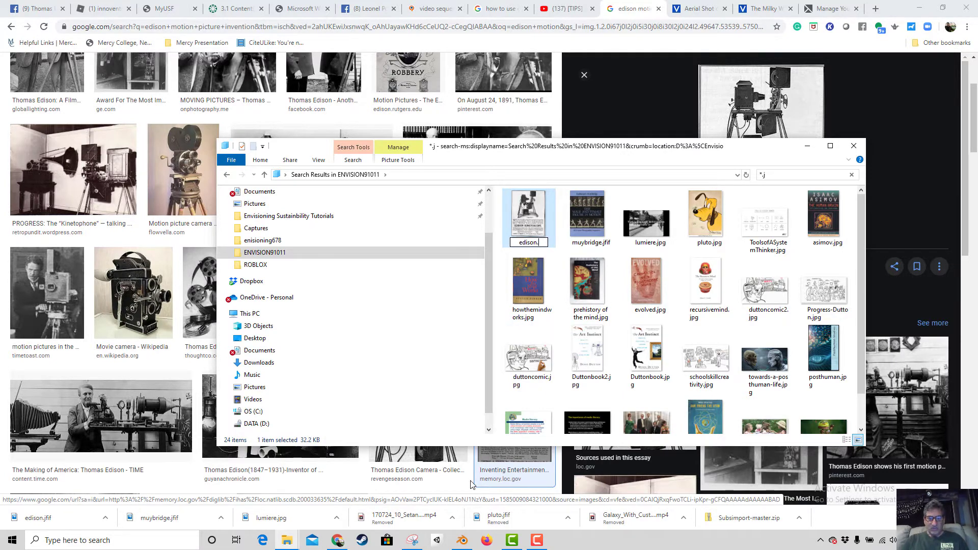
text(jpg)
key(Return)
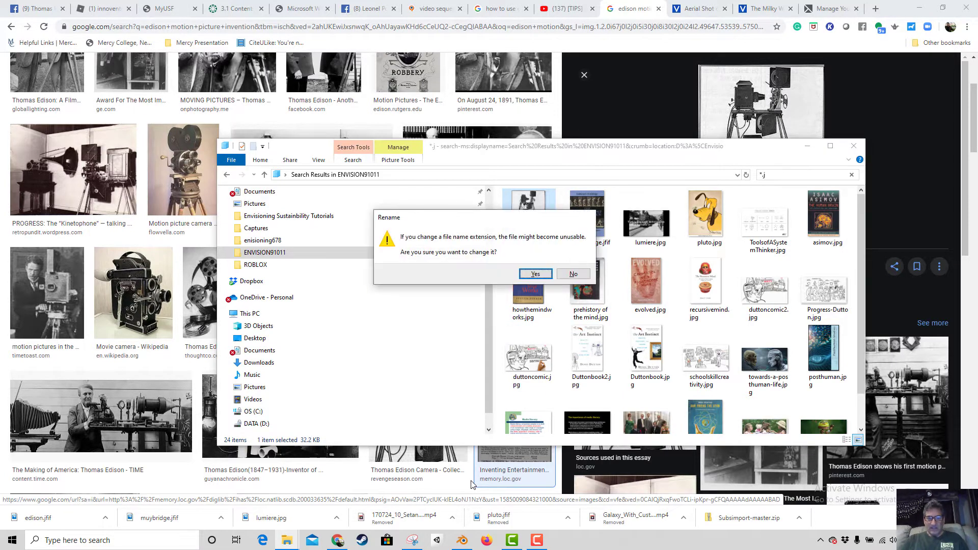
click(535, 274)
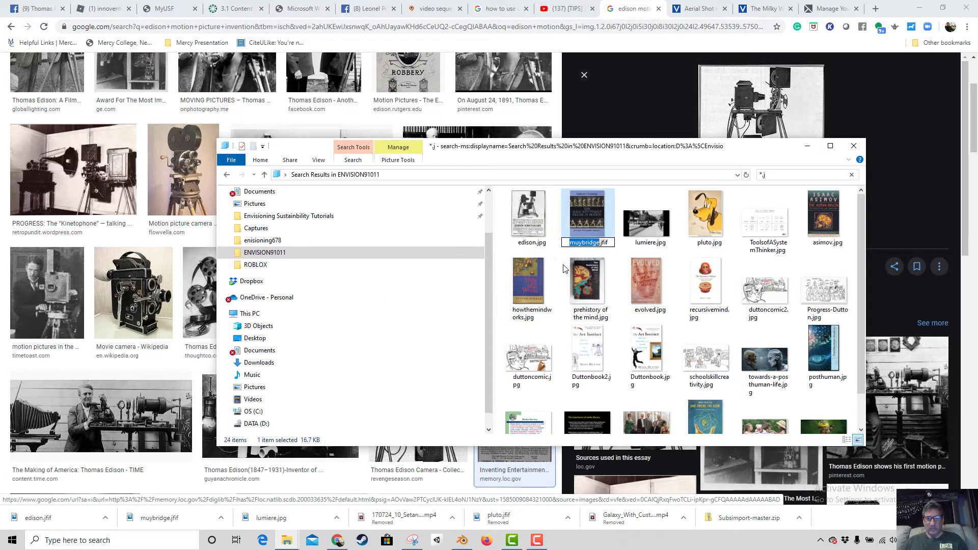
Rename muybridge.jfif to muybridge.jpg and accept the file extension change.
click(609, 243)
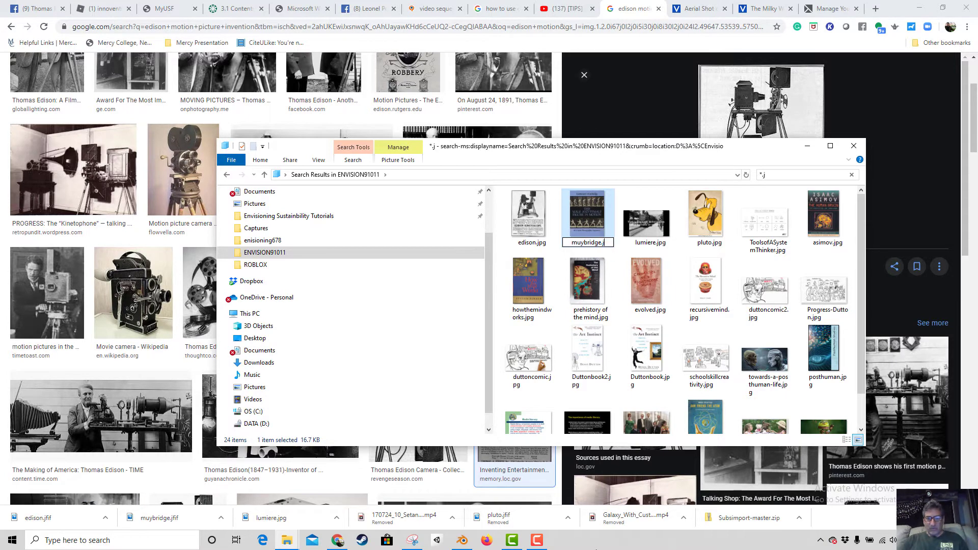
text(jpg)
key(Return)
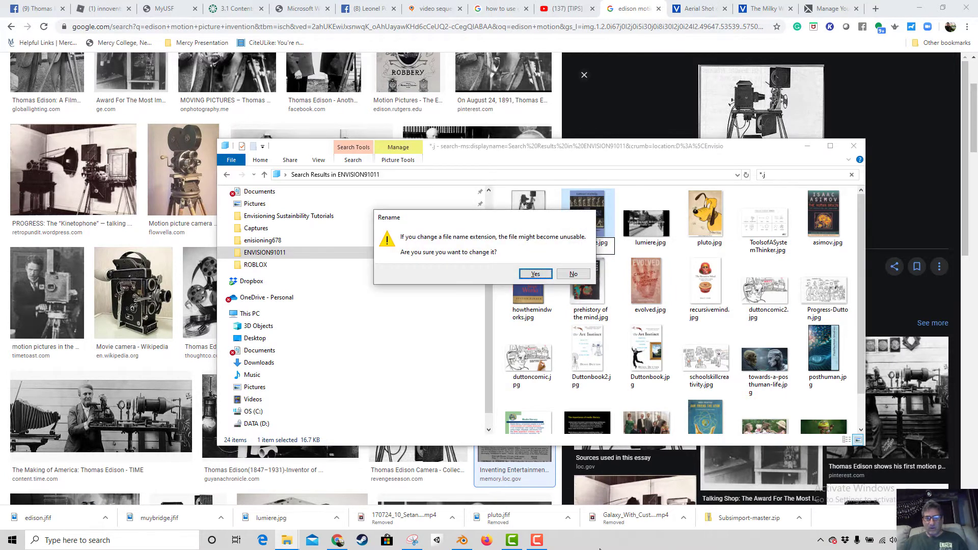
click(534, 274)
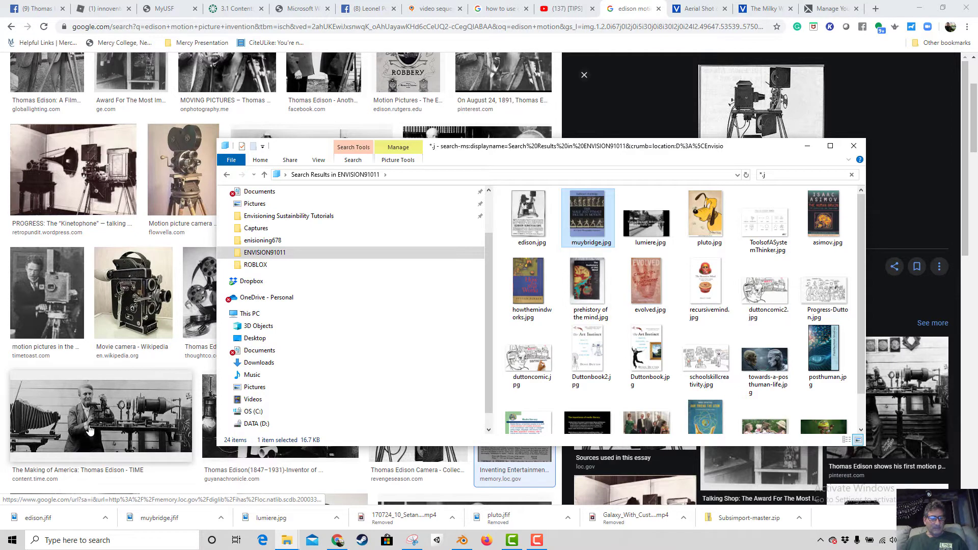
Open the TIME article "The Making of America: Thomas Edison" from the image results and snip its main photo with headline and caption.
click(124, 417)
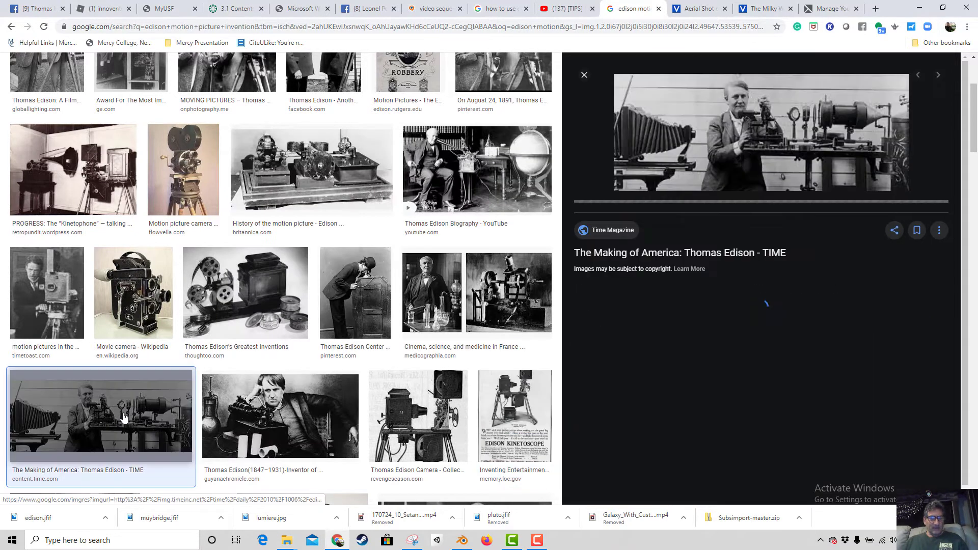
click(663, 253)
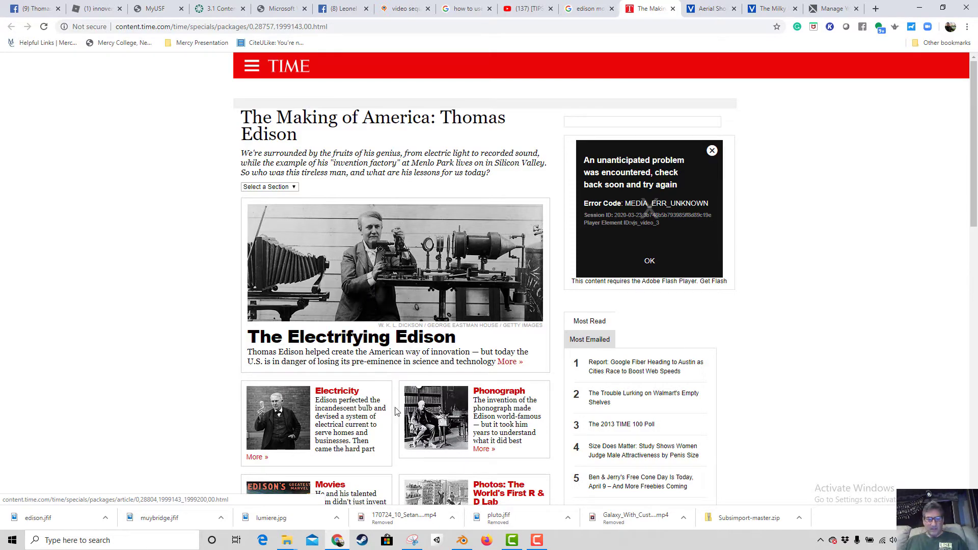
click(412, 540)
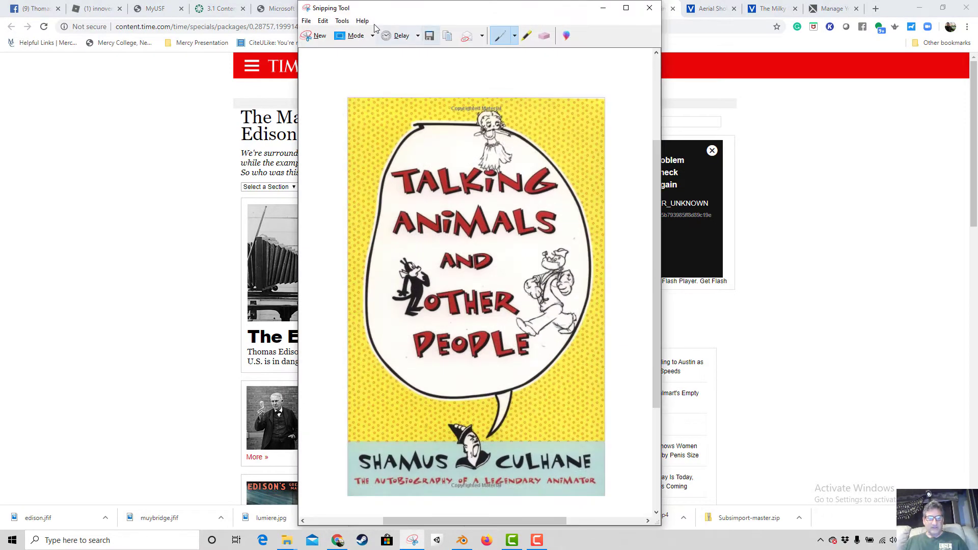
click(314, 35)
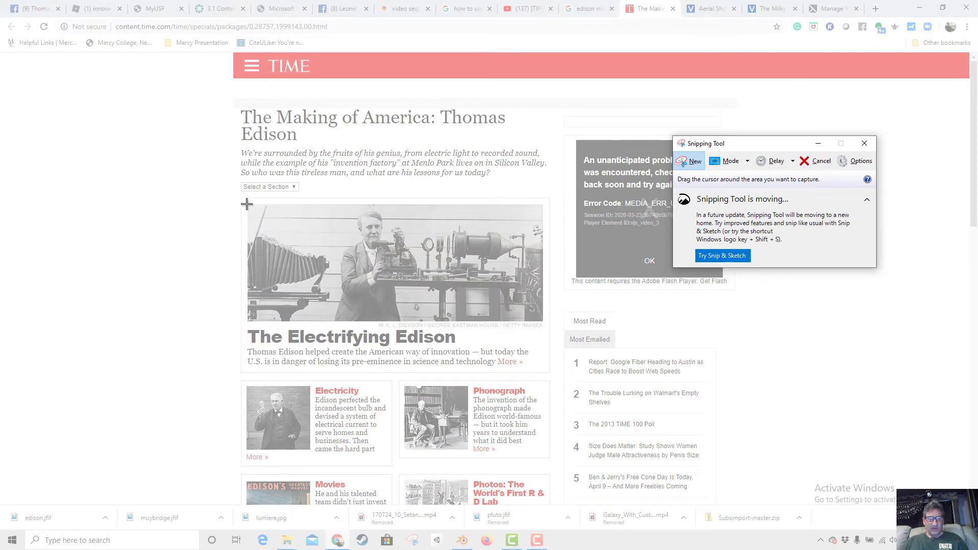
drag(247, 204, 542, 373)
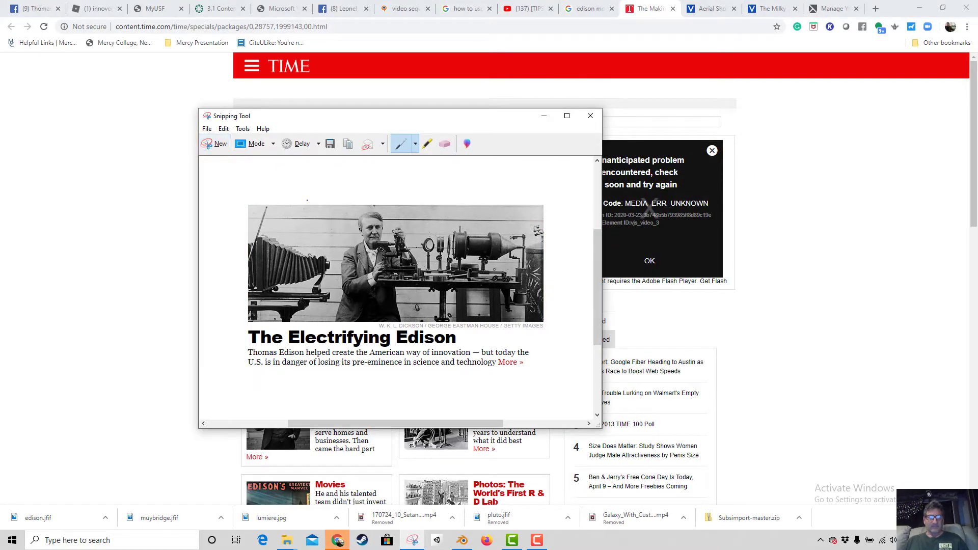
Save the snip as a JPEG file named edison2 in the ENVISION91011 folder and close the Snipping Tool.
click(207, 128)
click(219, 155)
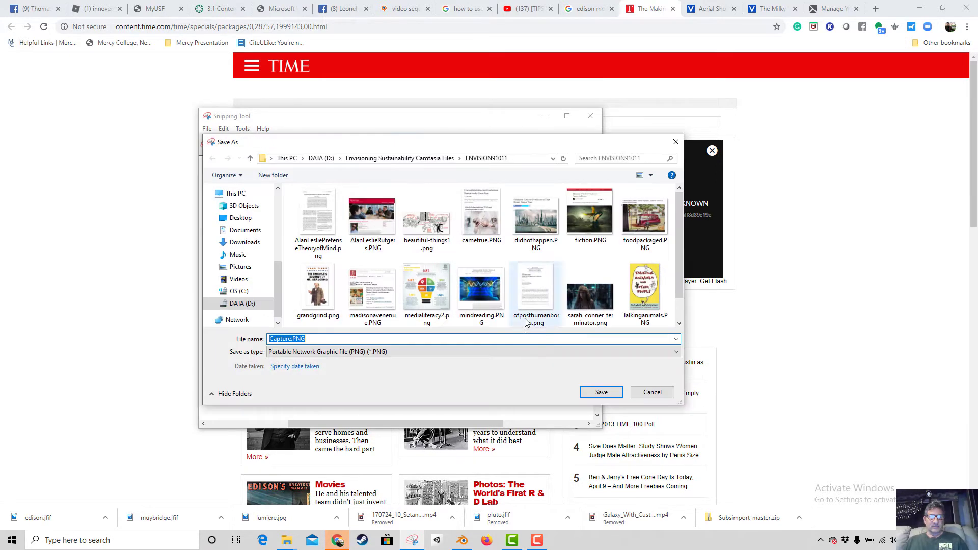
text(edis)
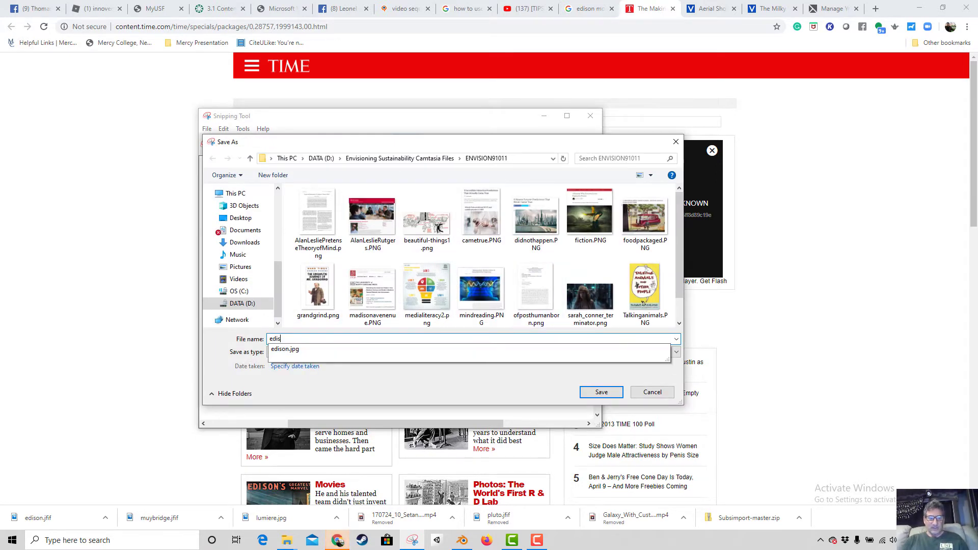
text(on2)
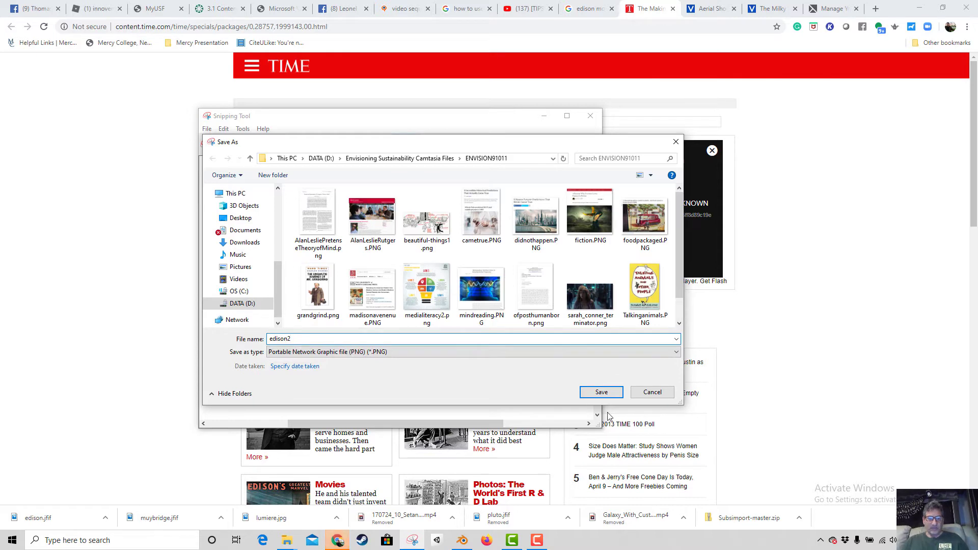
click(566, 349)
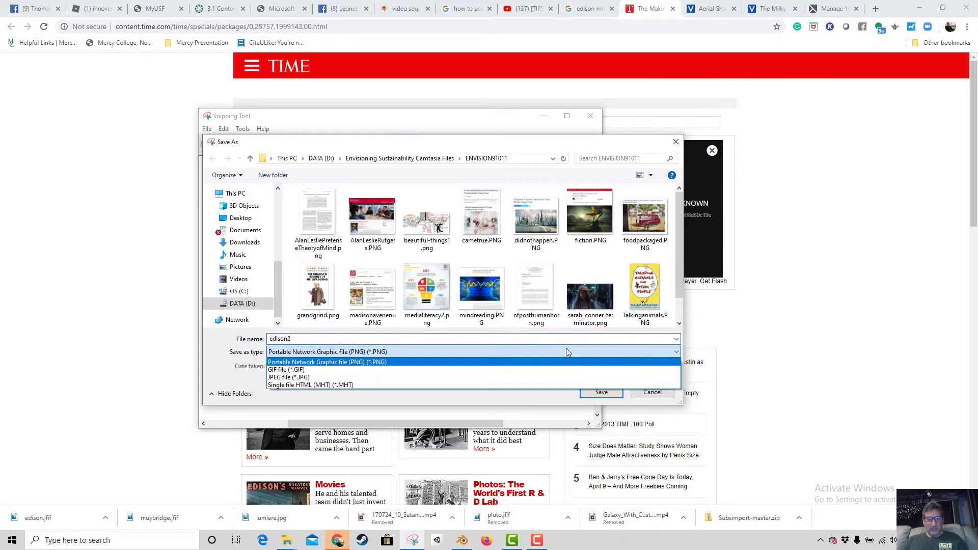
click(542, 377)
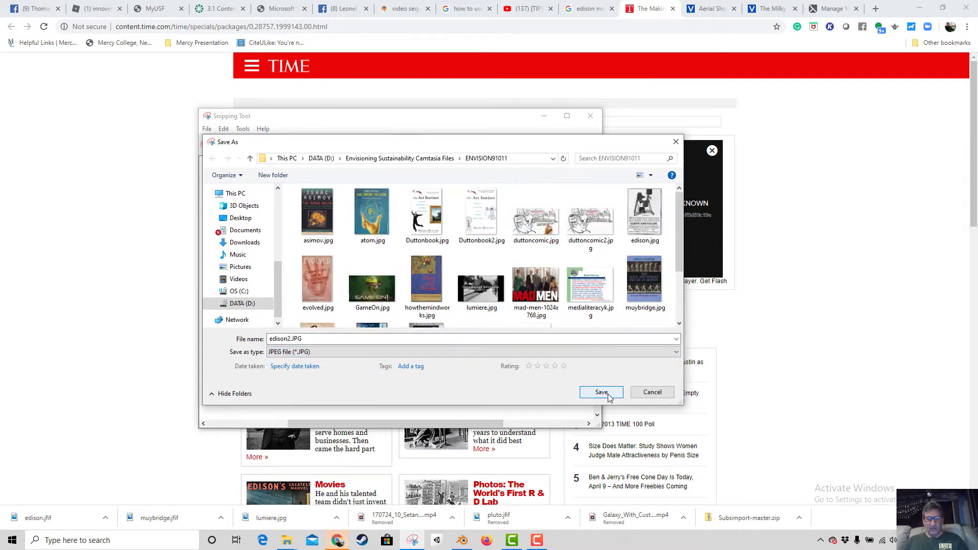
click(601, 391)
click(803, 373)
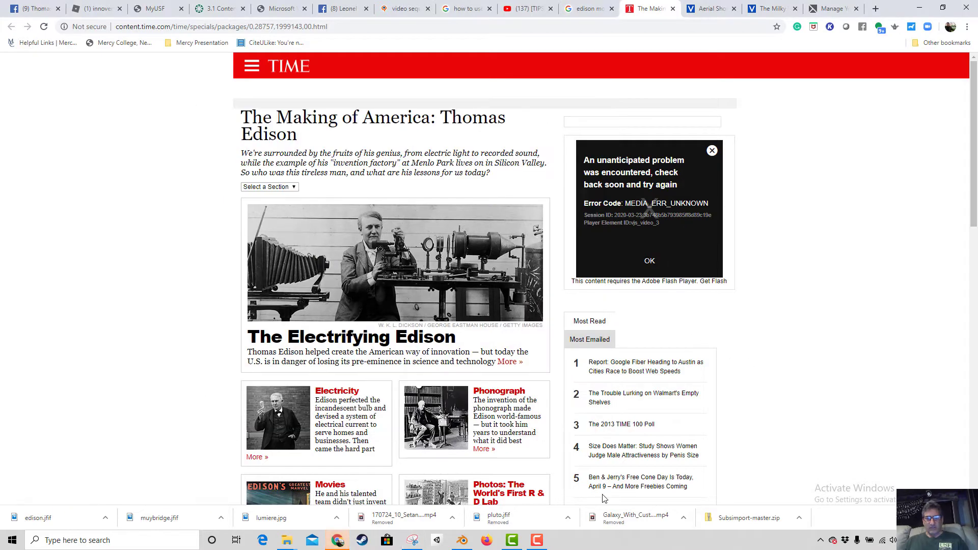
Switch to Camtasia, play the lecture's opening to find the Lumiere mention, and add a marker named lumiere at 0:00:20;06.
click(512, 541)
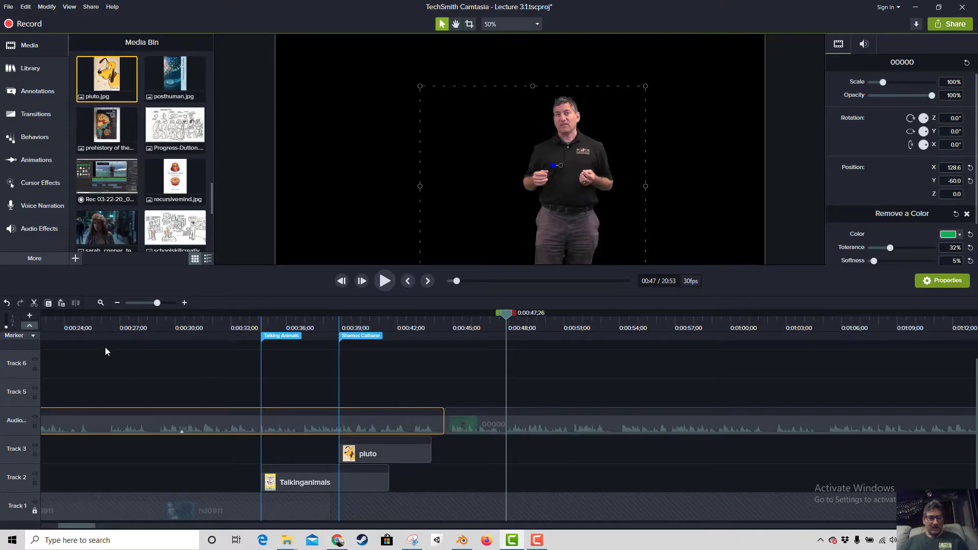
click(78, 328)
key(space)
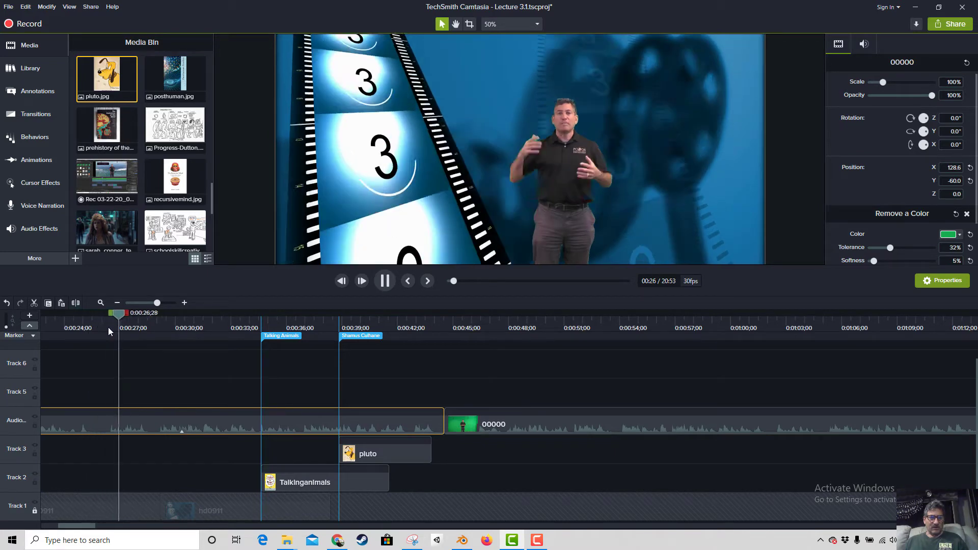
key(space)
drag(82, 313, 136, 356)
key(space)
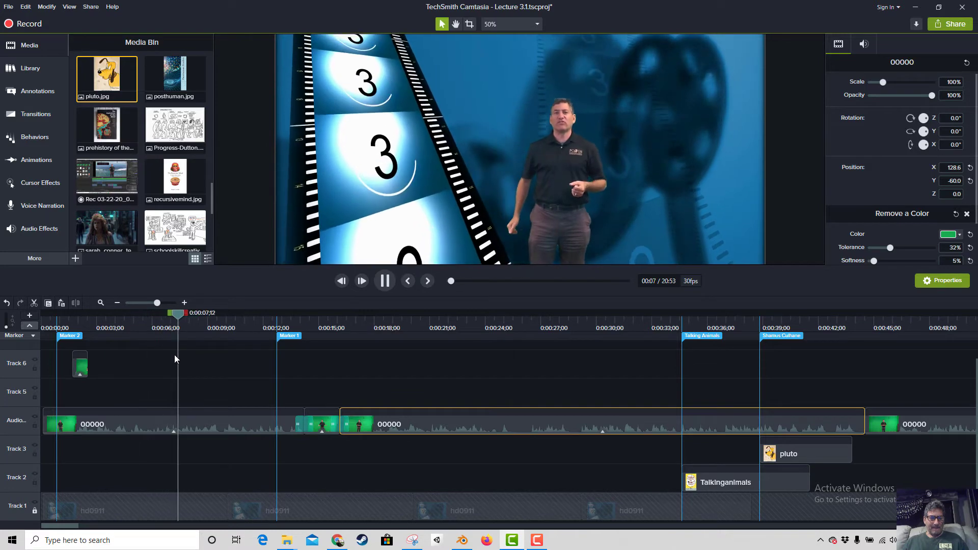
click(369, 326)
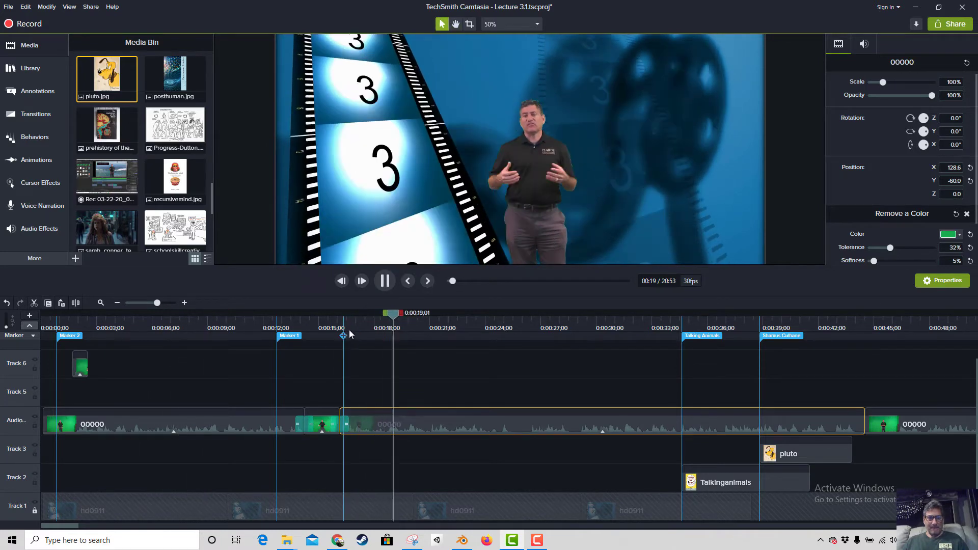
key(space)
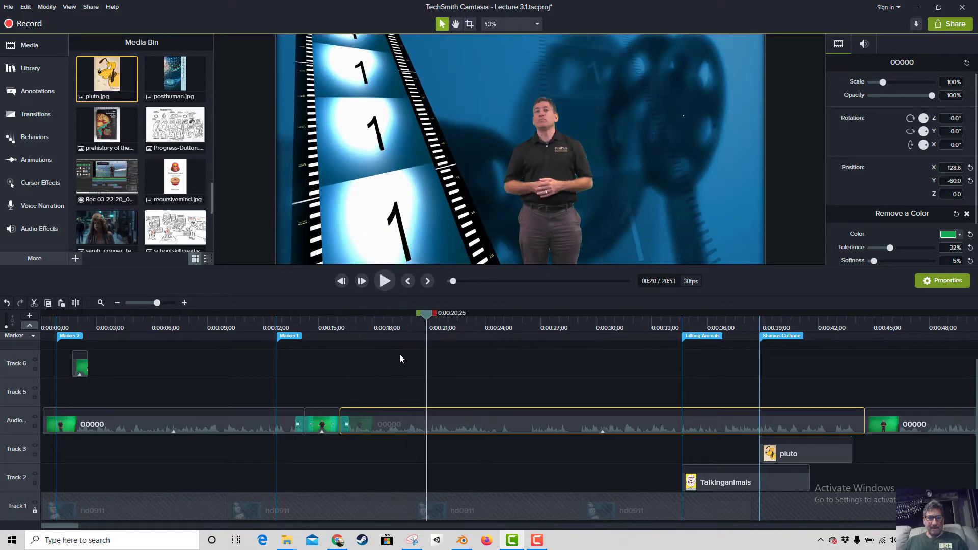
drag(425, 319, 415, 320)
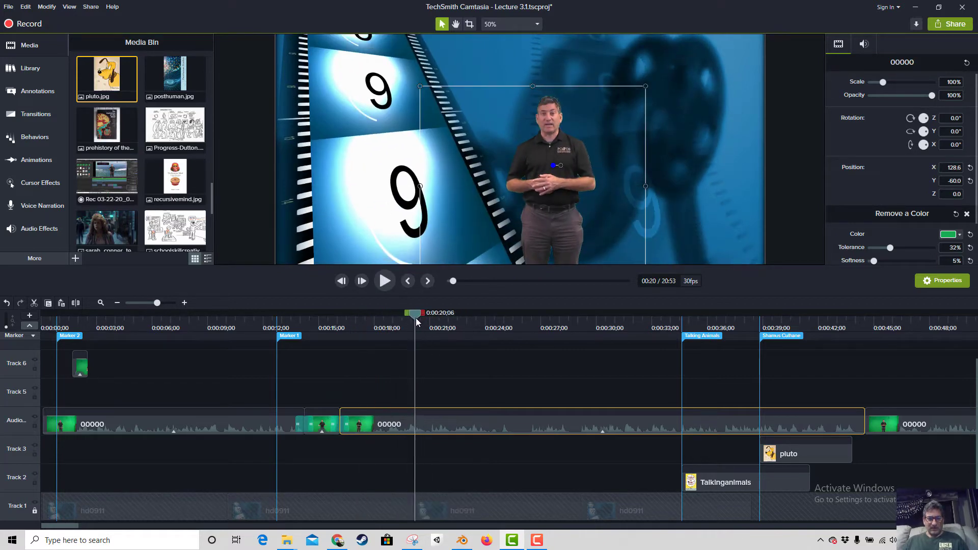
click(415, 336)
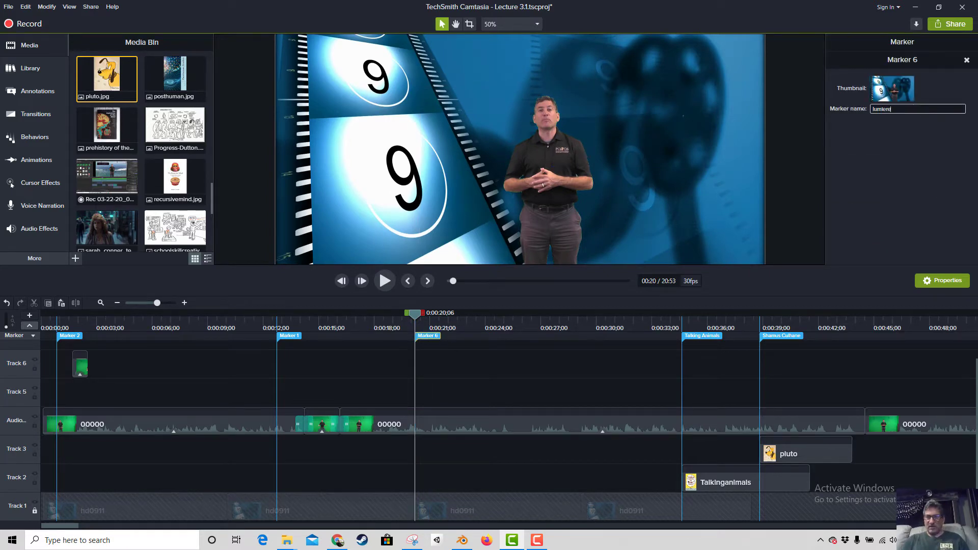
Play on from the lumiere marker to the Muybridge mention and add a marker named mubridge at 0:00:22;08.
click(418, 316)
key(space)
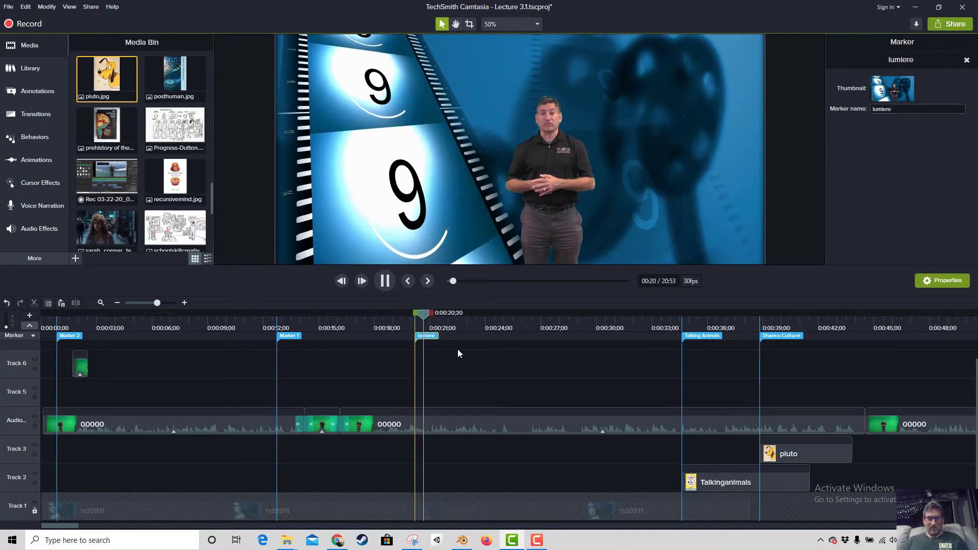
key(space)
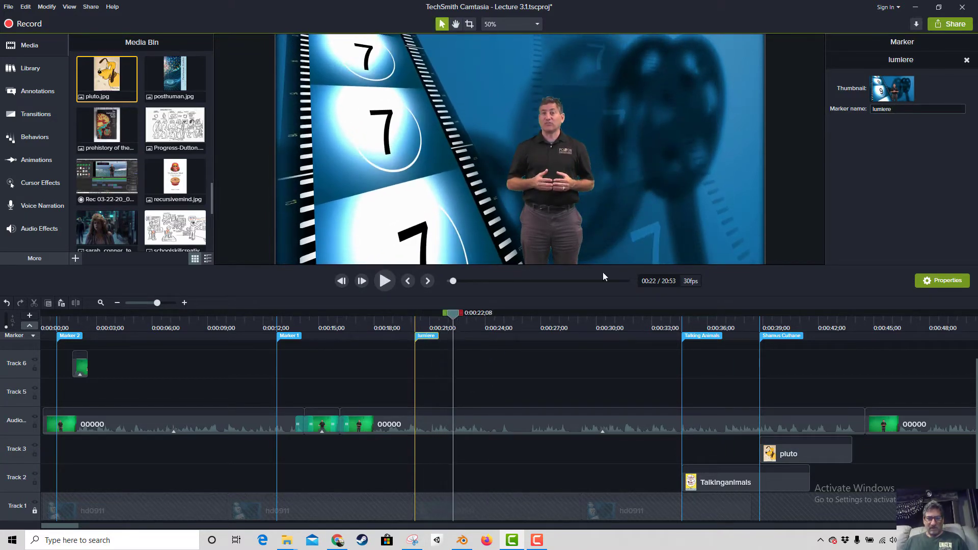
click(453, 336)
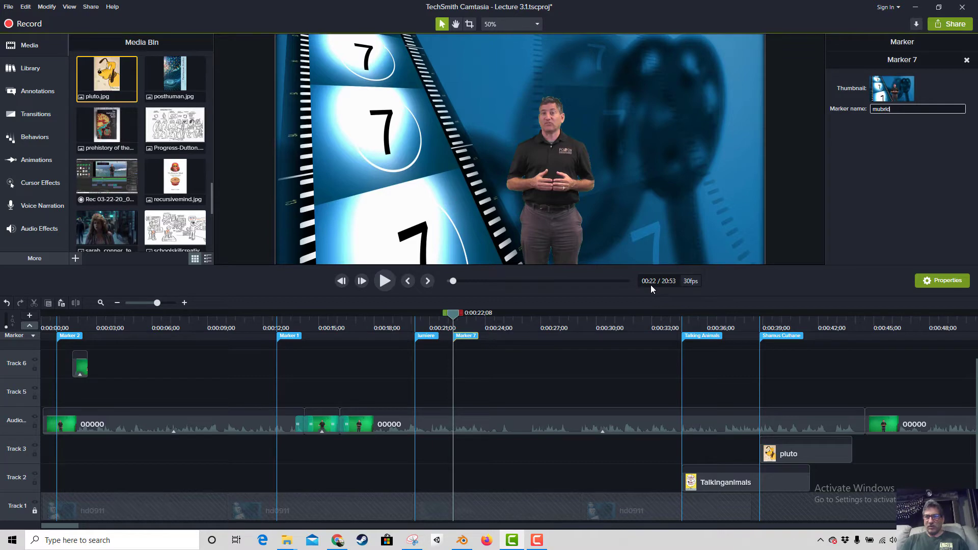
Replay the passage after the mubridge marker, add a marker at the Edison mention just before 0:00:24, and name it Edison.
click(478, 324)
key(space)
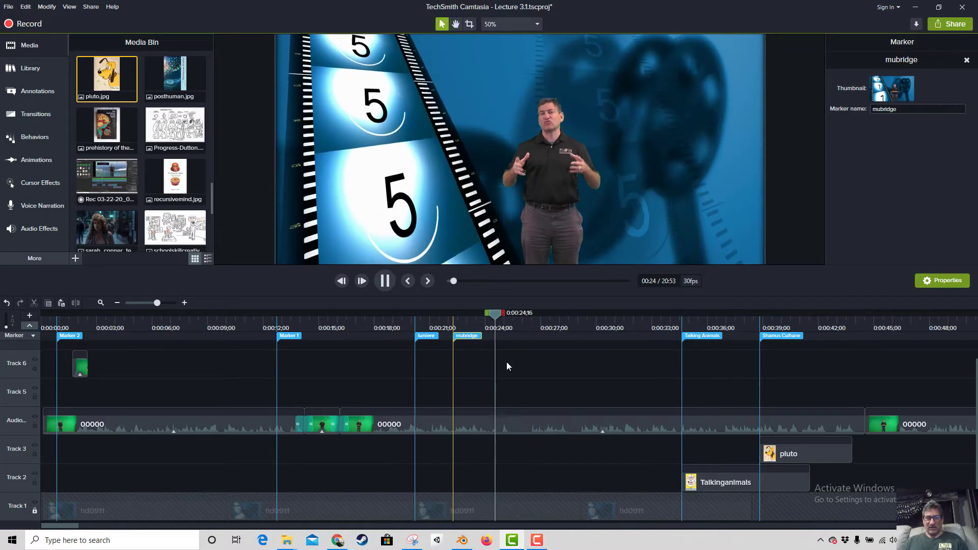
click(450, 325)
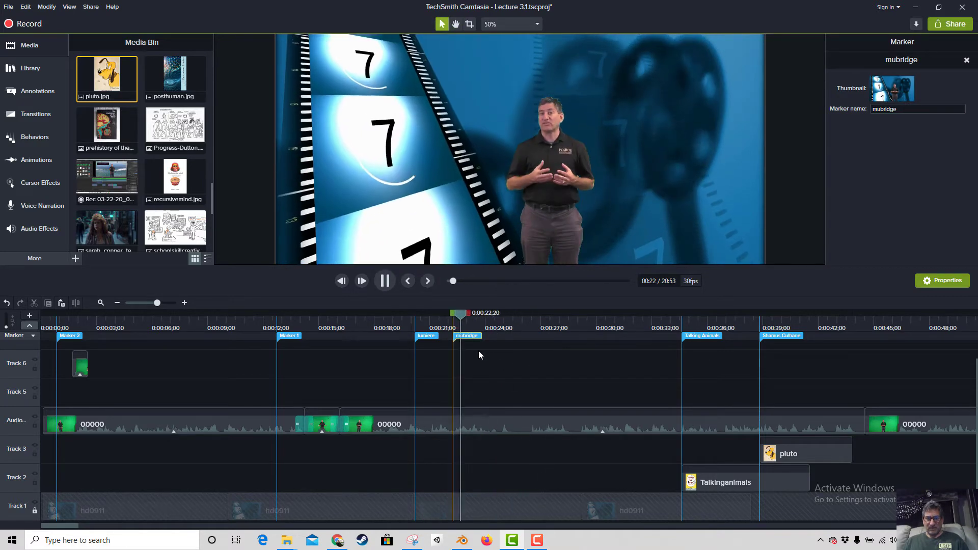
key(space)
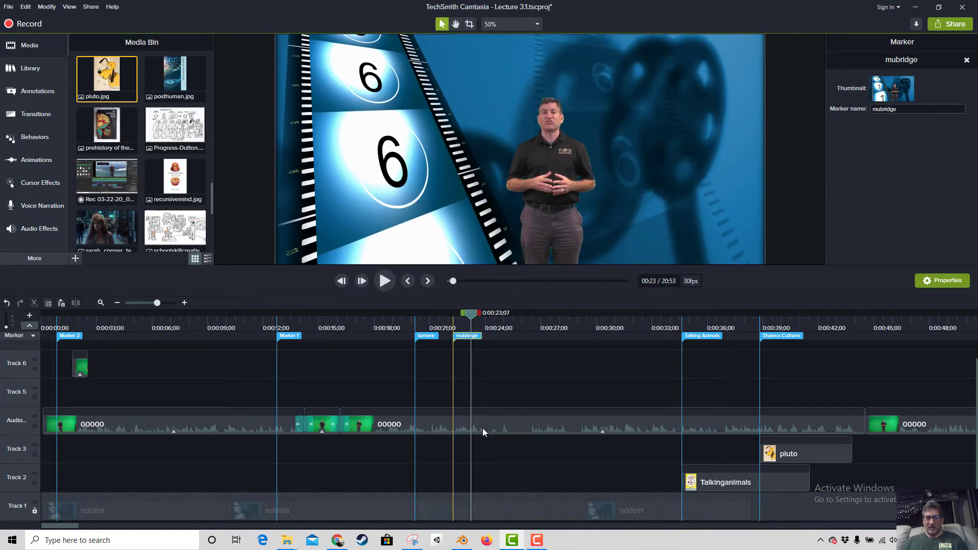
click(493, 338)
click(491, 321)
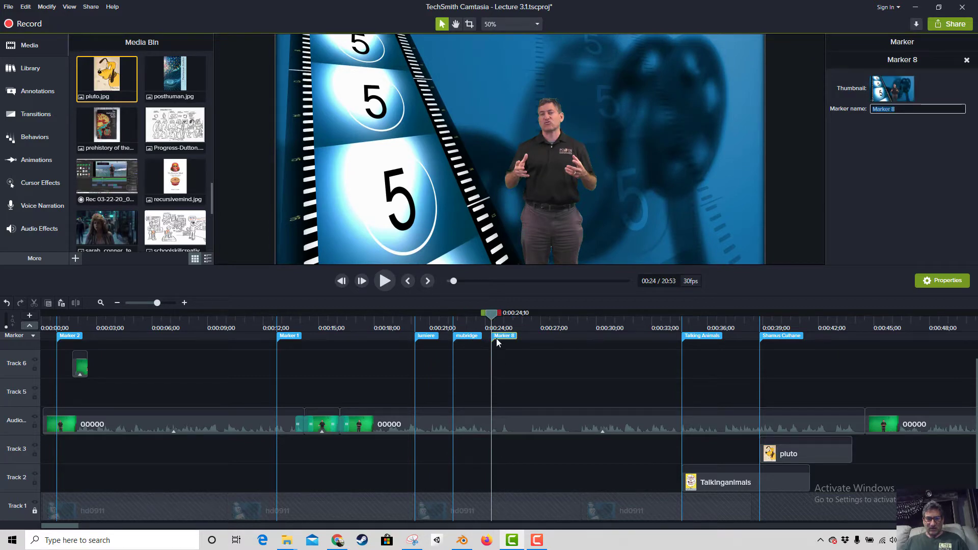
mouse_move(490, 340)
mouse_down()
mouse_move(473, 343)
mouse_move(493, 346)
mouse_up()
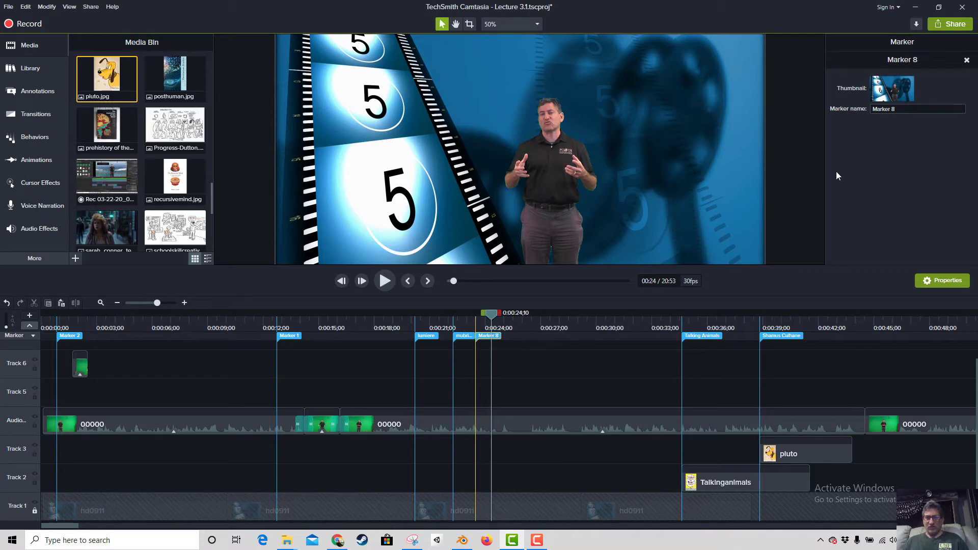
text(Edison)
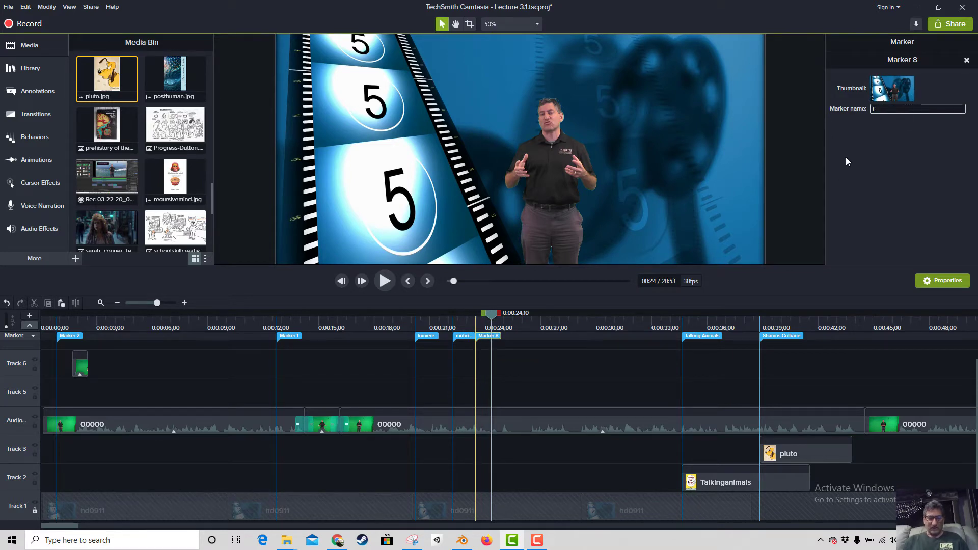
key(Return)
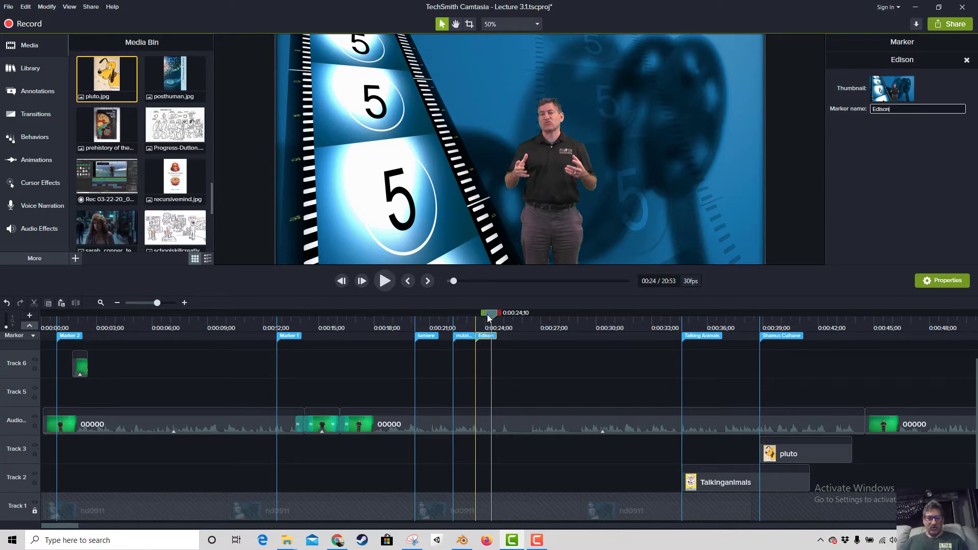
Move the playhead back to the lumiere marker at 0:00:20;06 and look through the media bin for the Lumiere picture.
drag(488, 319, 415, 320)
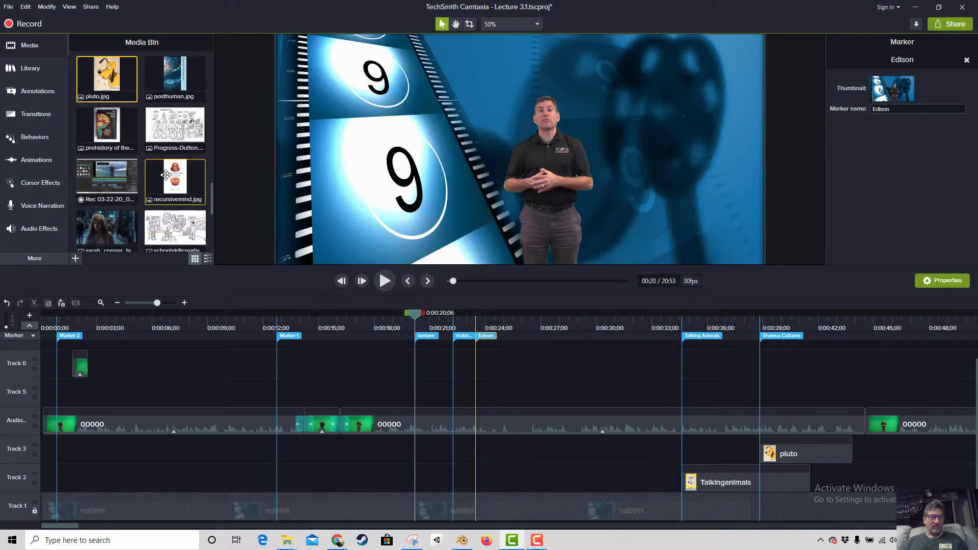
scroll(166, 175, up, 10)
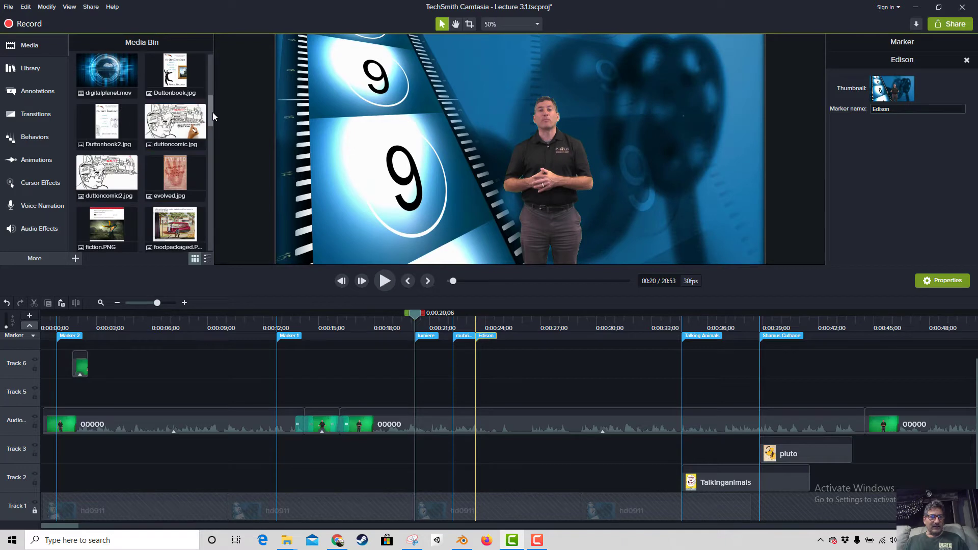
drag(213, 112, 218, 77)
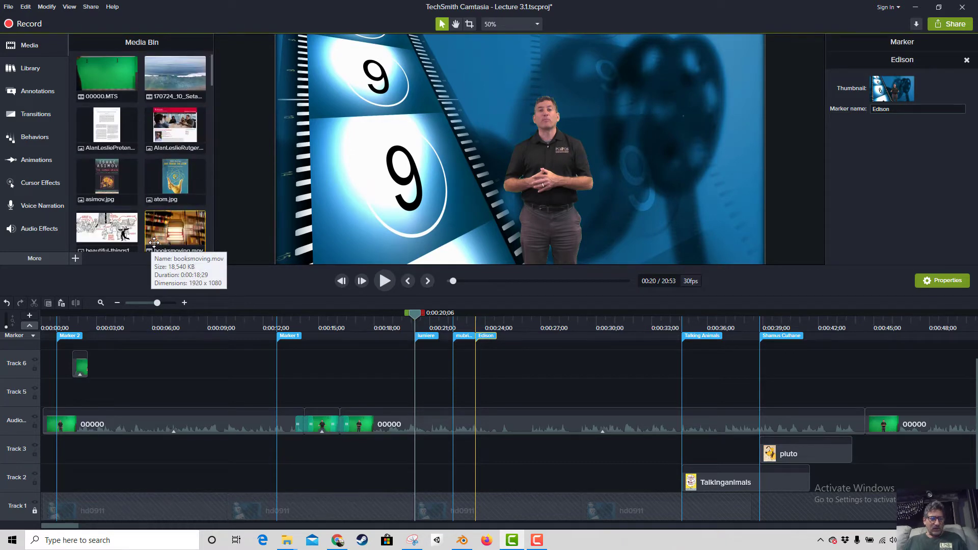
key(ctrl+f)
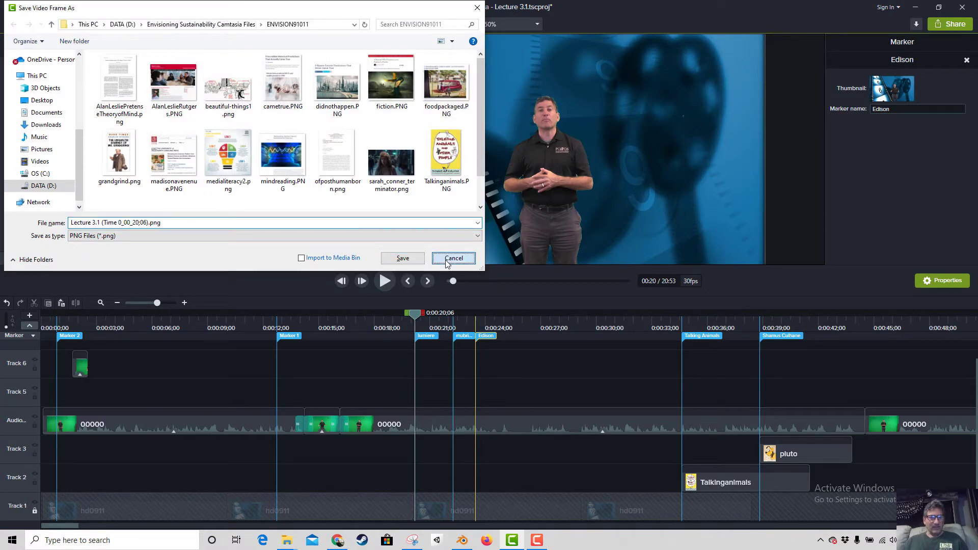
click(447, 259)
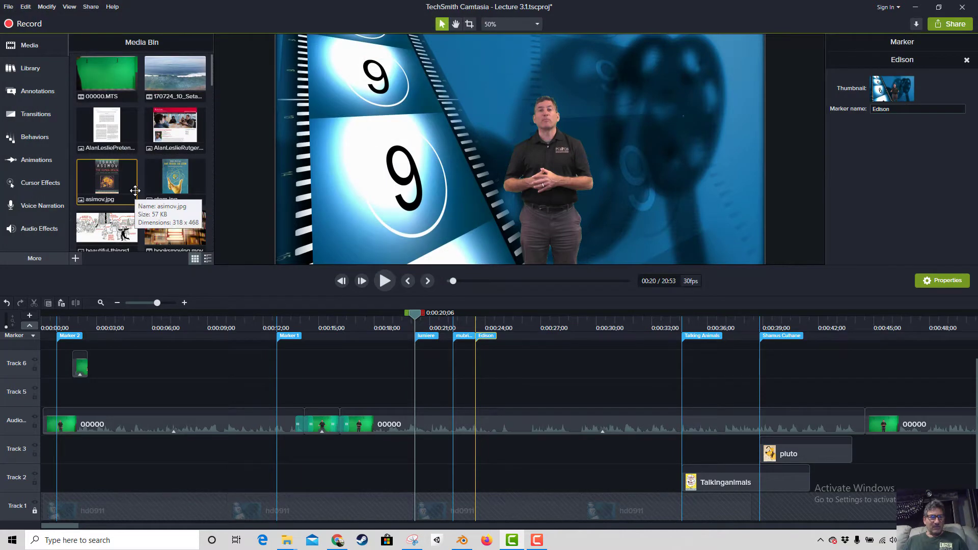
scroll(132, 183, down, 2)
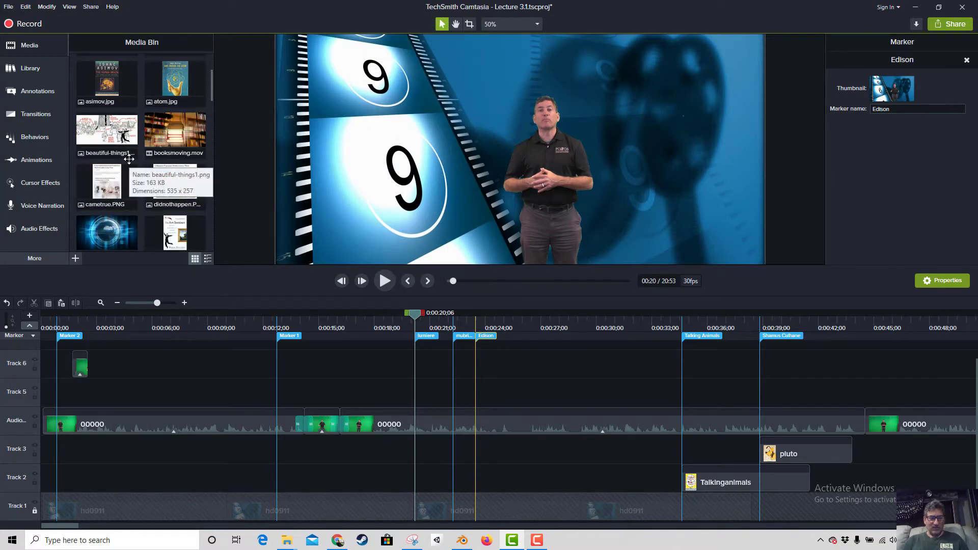
key(k)
key(x)
key(x)
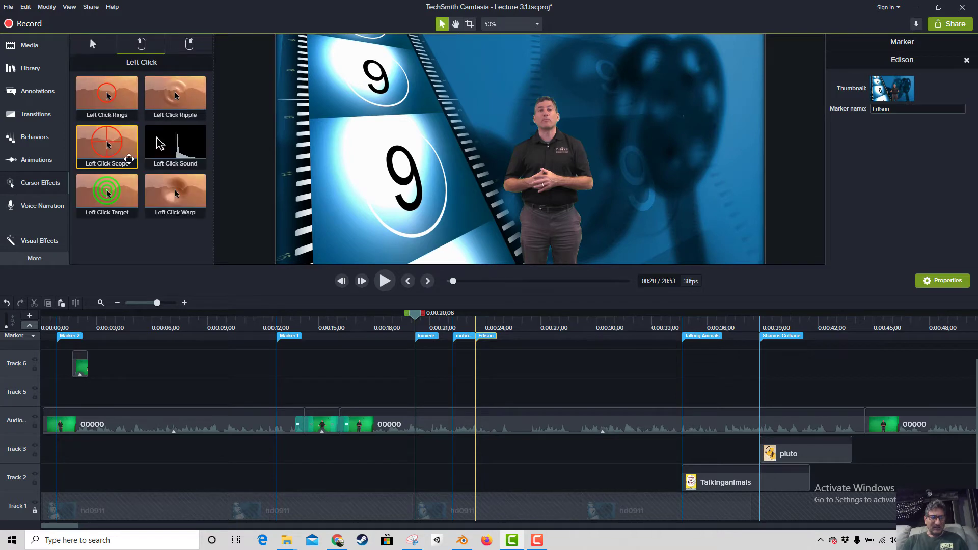
key(k)
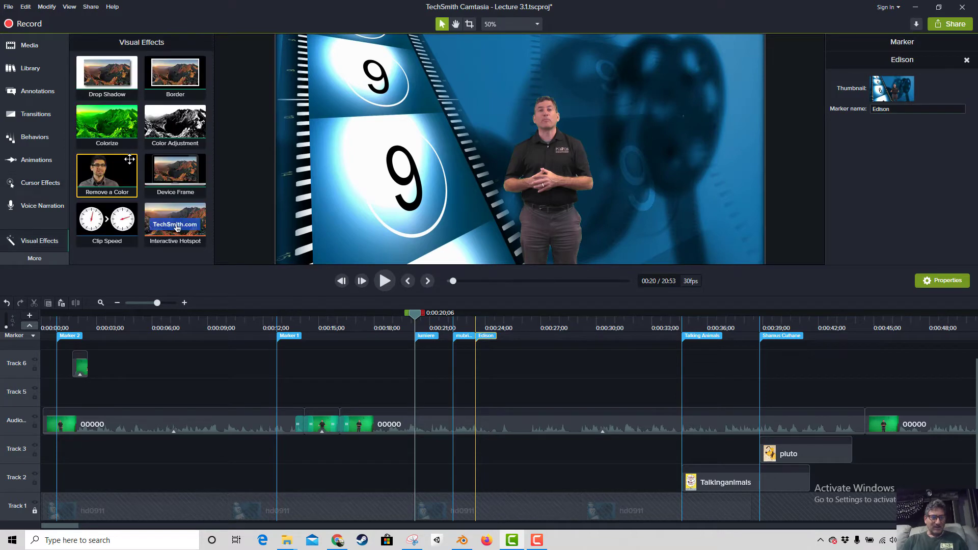
click(40, 47)
scroll(212, 92, down, 10)
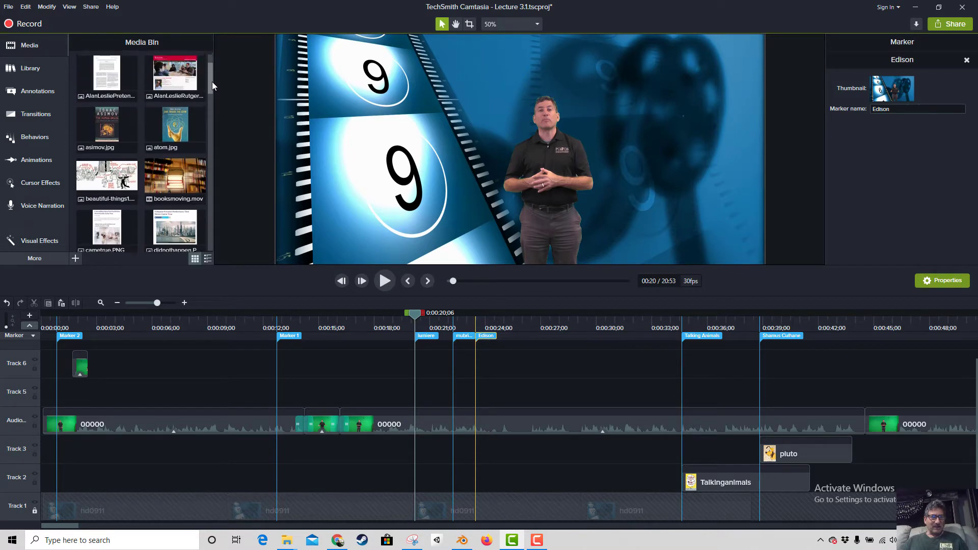
Show the media bin as a list by name and look through all its entries for the Lumiere picture.
click(207, 258)
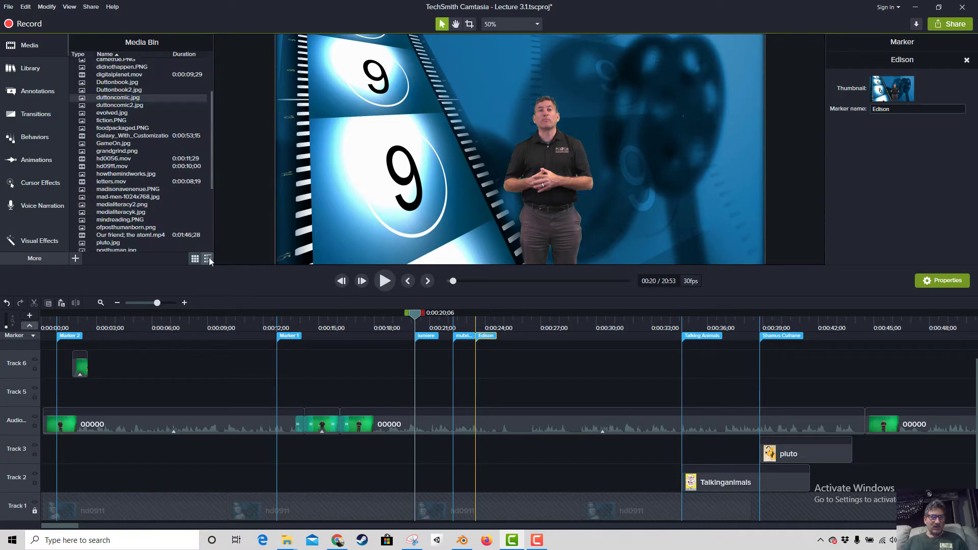
scroll(153, 153, down, 3)
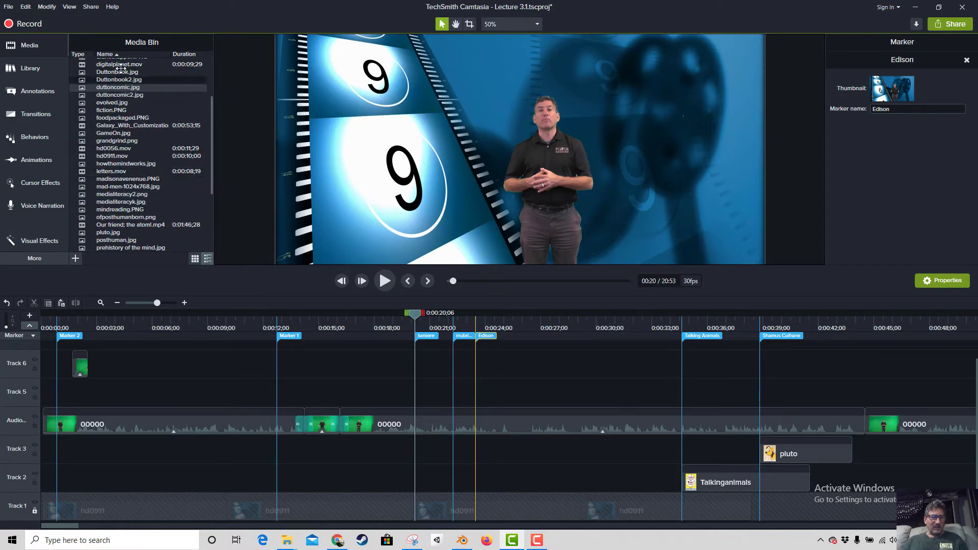
click(113, 55)
click(113, 54)
scroll(142, 100, up, 1)
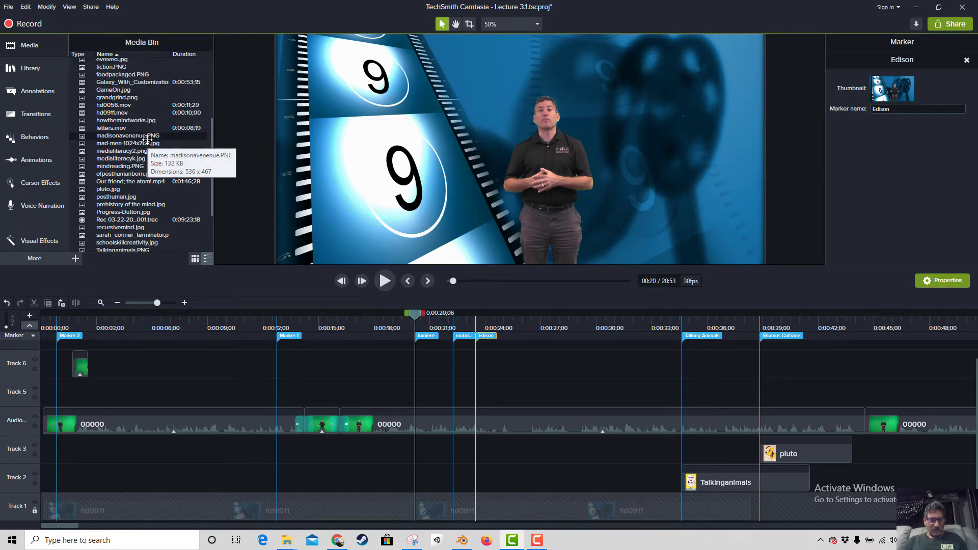
key(ctrl+f)
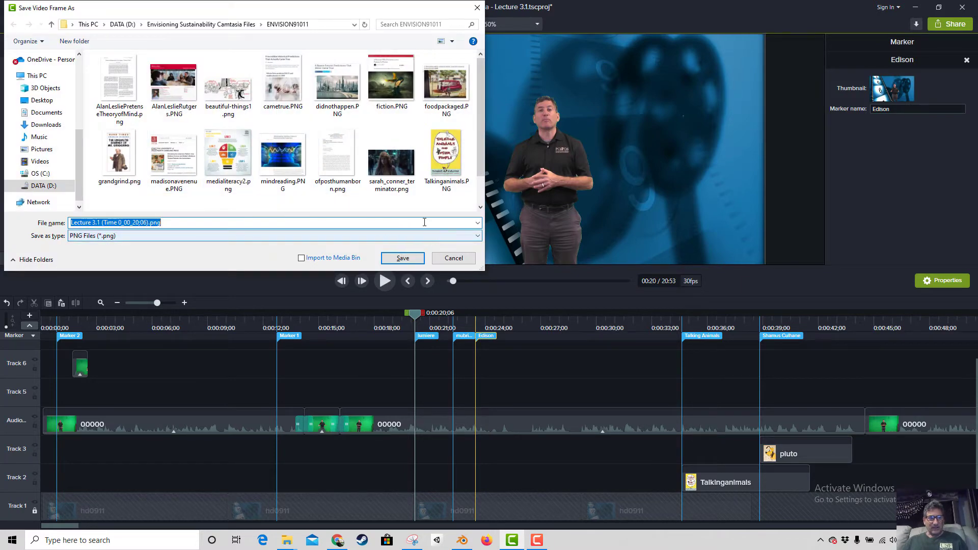
click(438, 261)
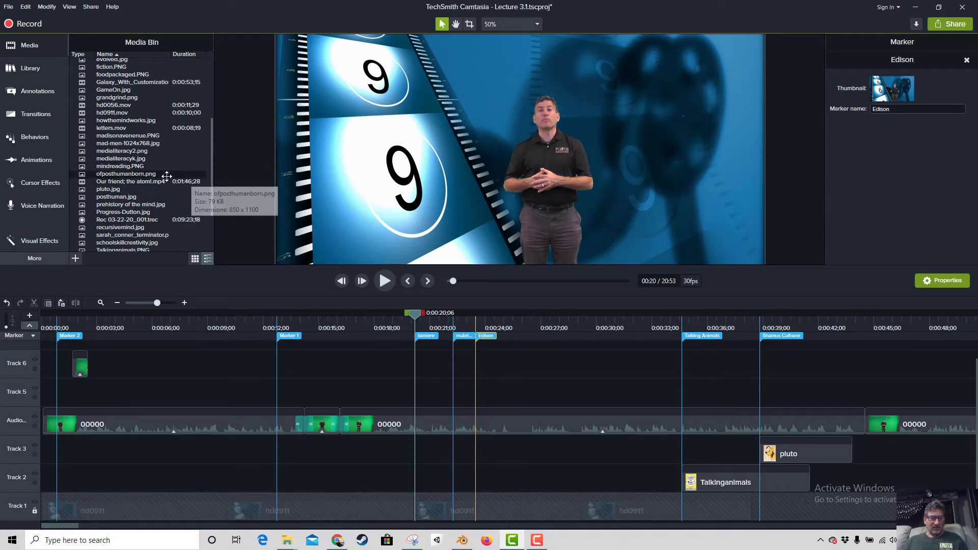
scroll(132, 183, down, 1)
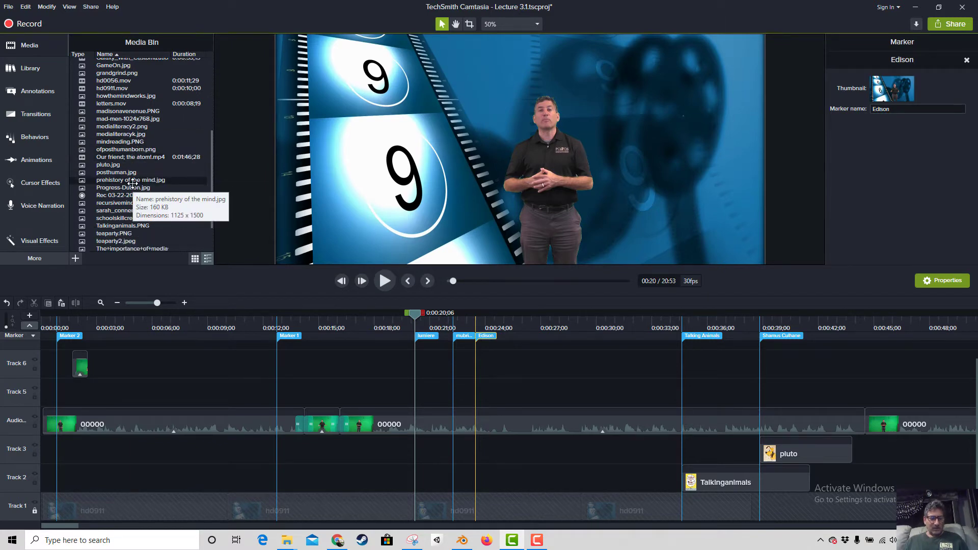
key(ctrl+0)
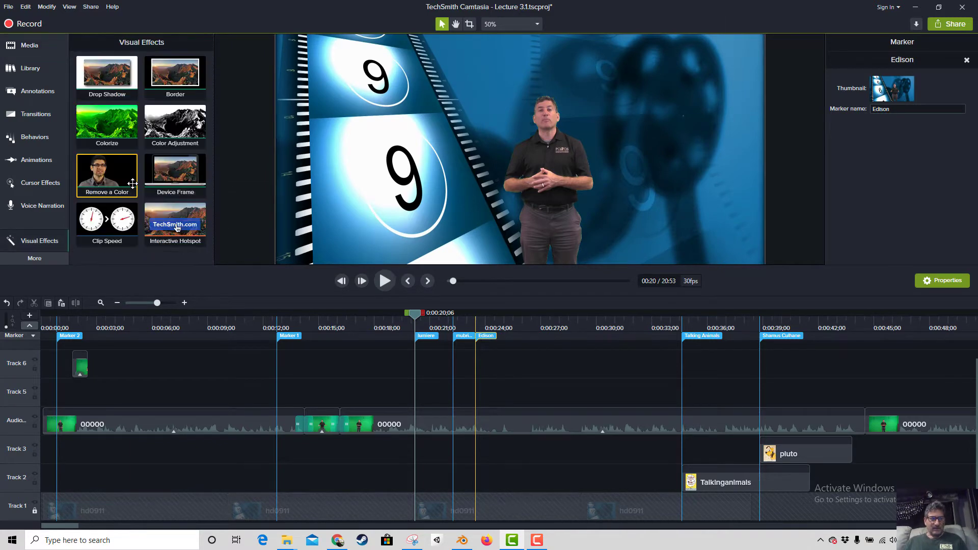
click(39, 48)
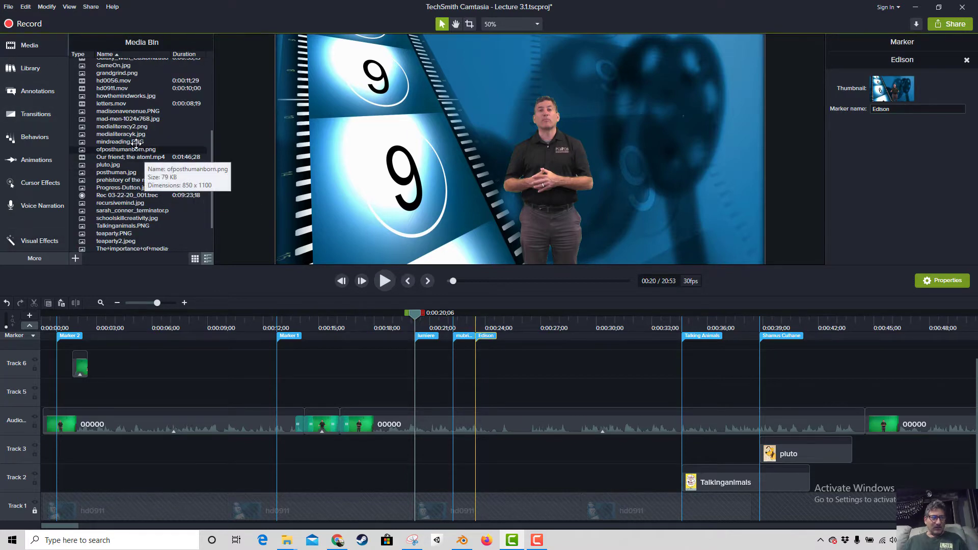
scroll(150, 173, down, 2)
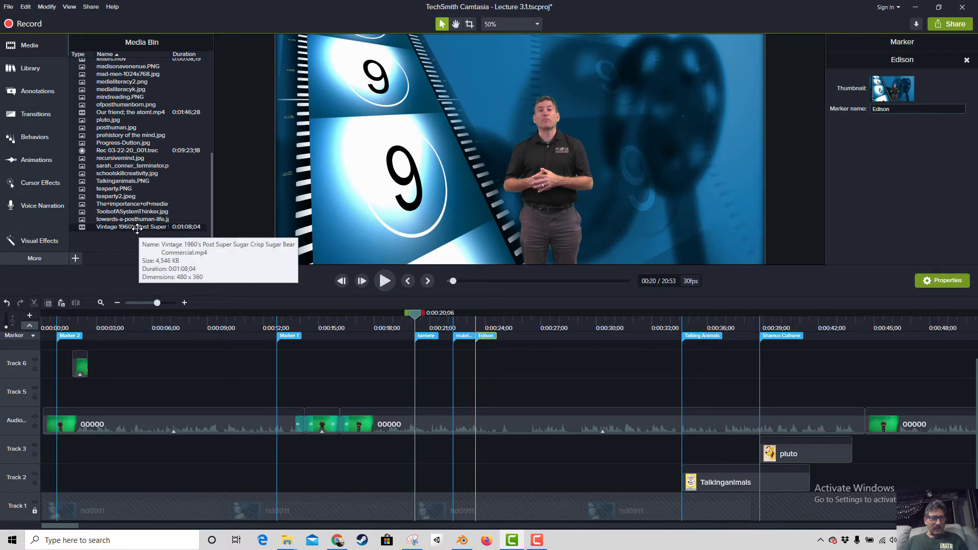
scroll(137, 227, up, 8)
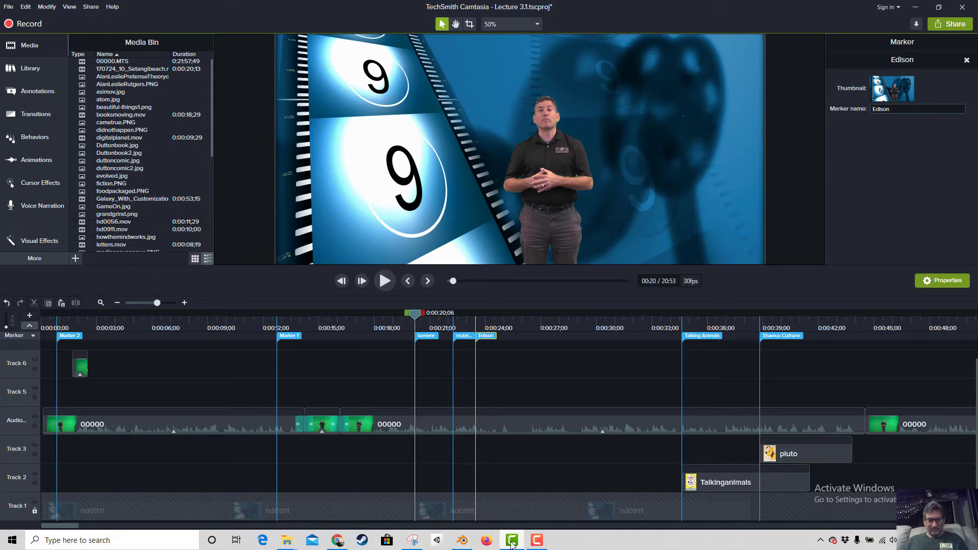
In Chrome's Edison image results, check the save location offered for the Great Train Robbery poster and cancel saving.
click(348, 546)
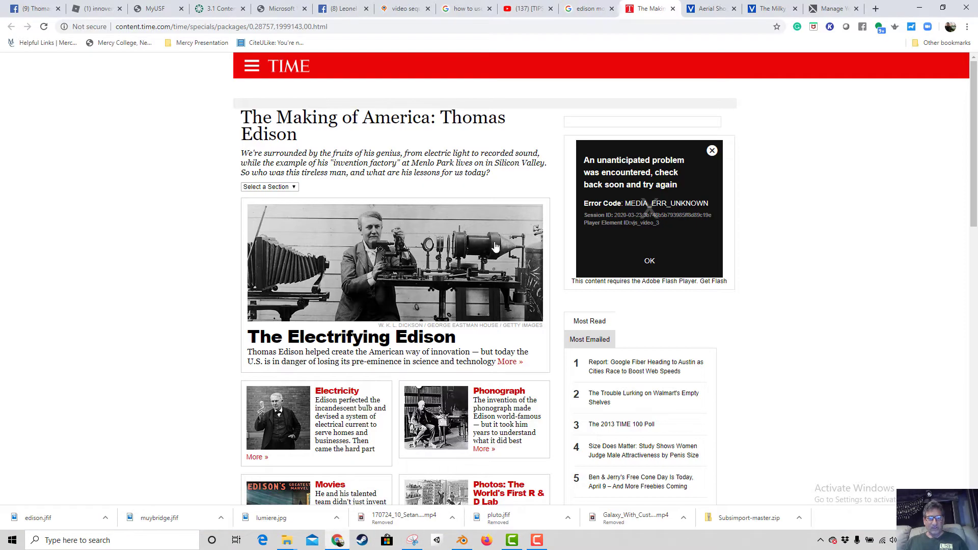
click(583, 10)
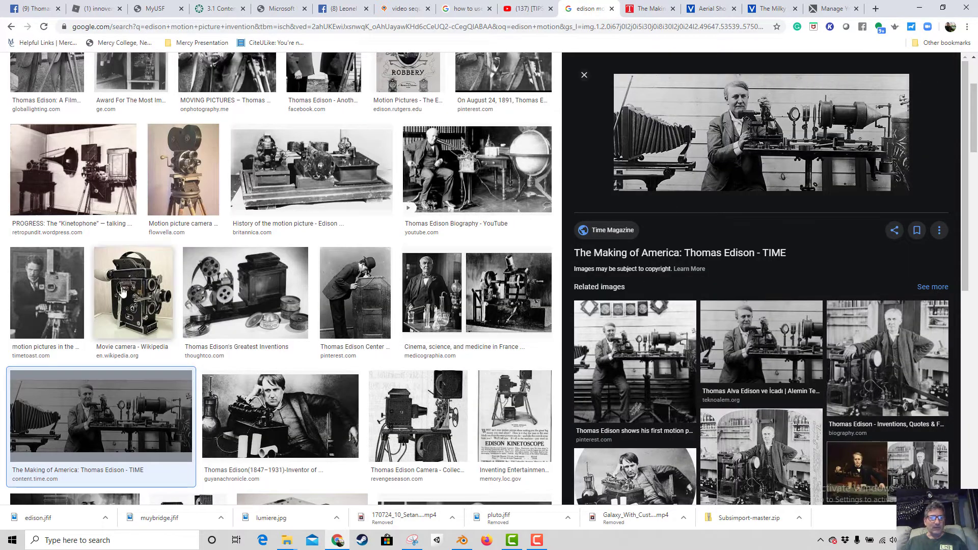
scroll(125, 315, up, 3)
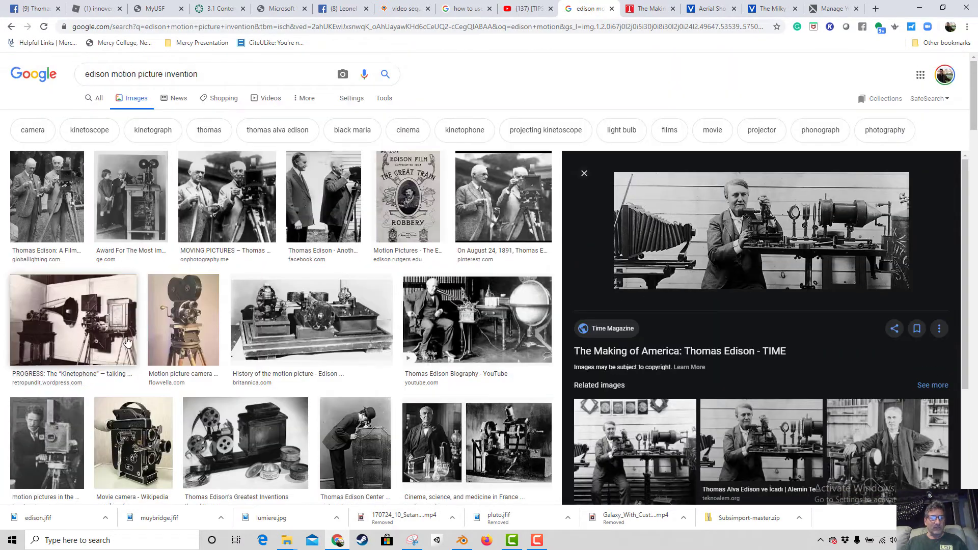
right_click(398, 216)
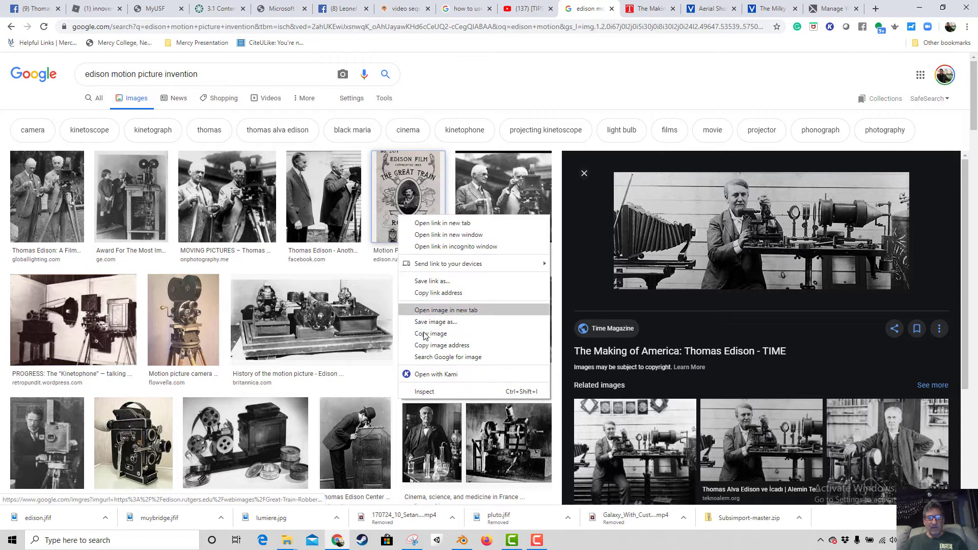
click(435, 321)
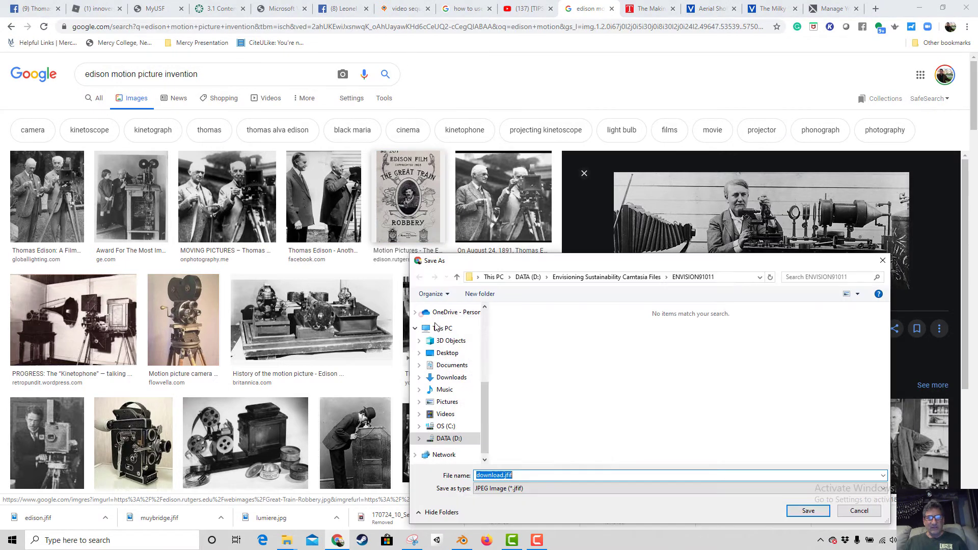
click(858, 510)
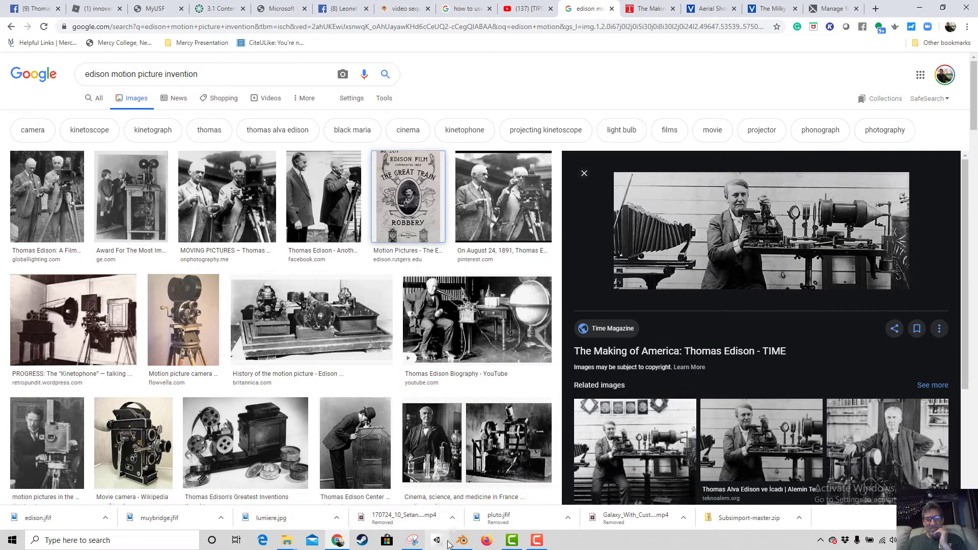
Switch to the File Explorer search results for ENVISION91011 and select lumiere.jpg.
mouse_move(283, 540)
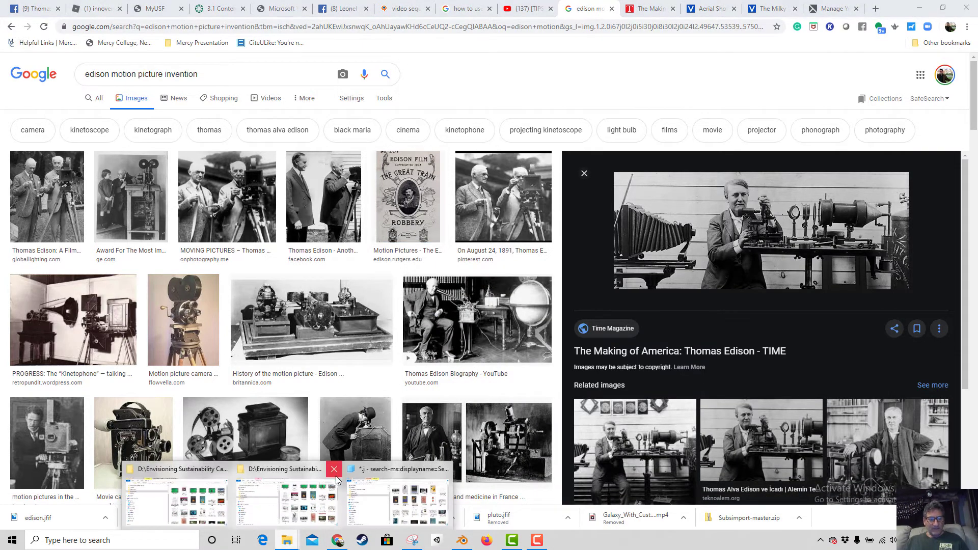
click(390, 472)
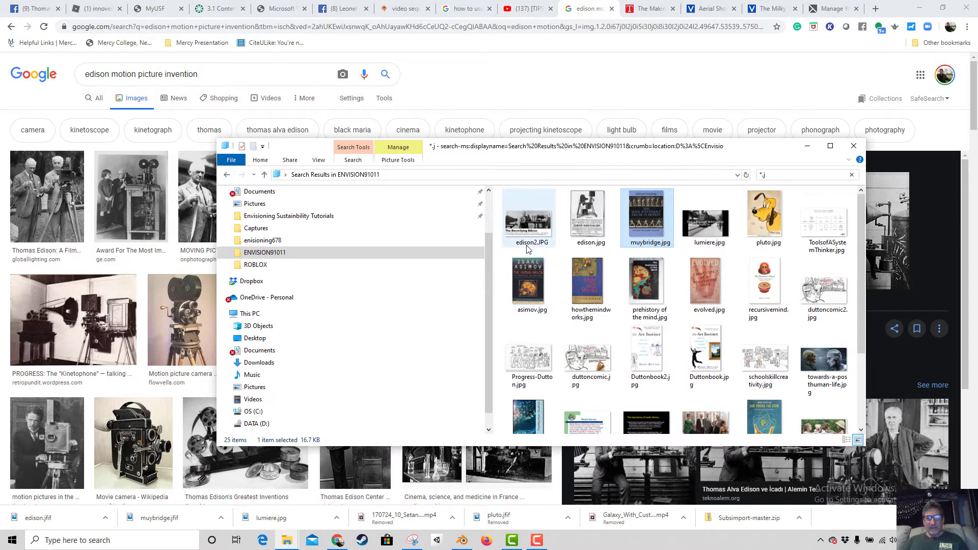
click(701, 238)
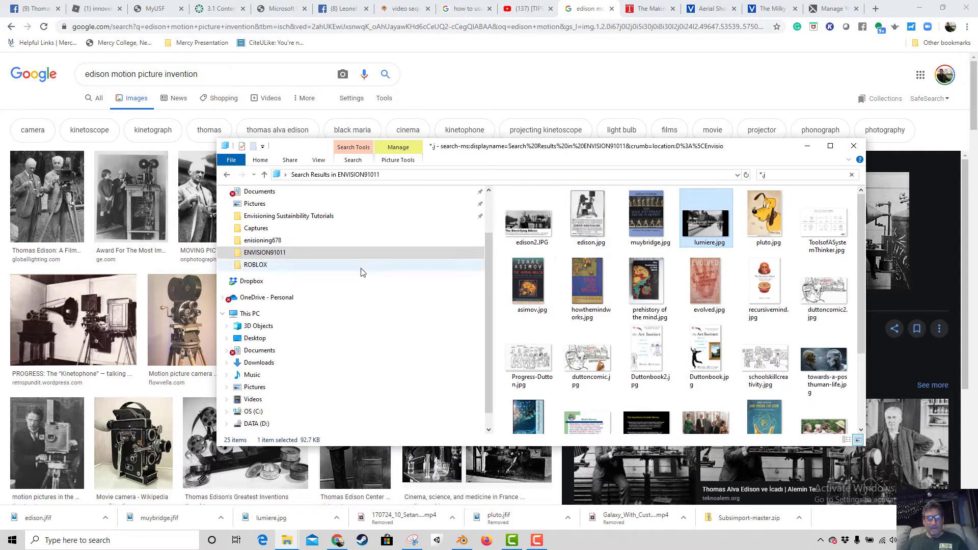
Return to Camtasia and check the media bin list again for the lumiere, muybridge and edison pictures.
click(504, 542)
scroll(142, 137, down, 5)
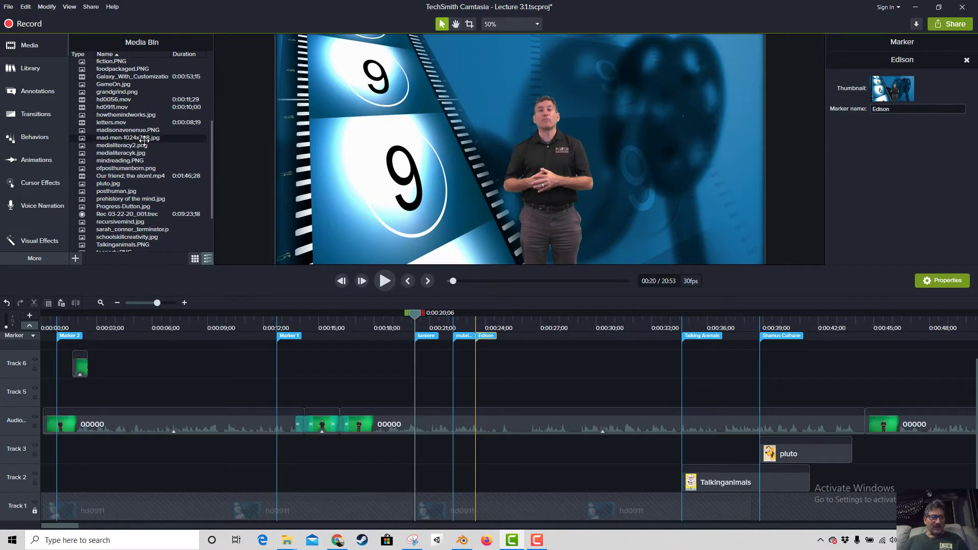
scroll(144, 139, up, 1)
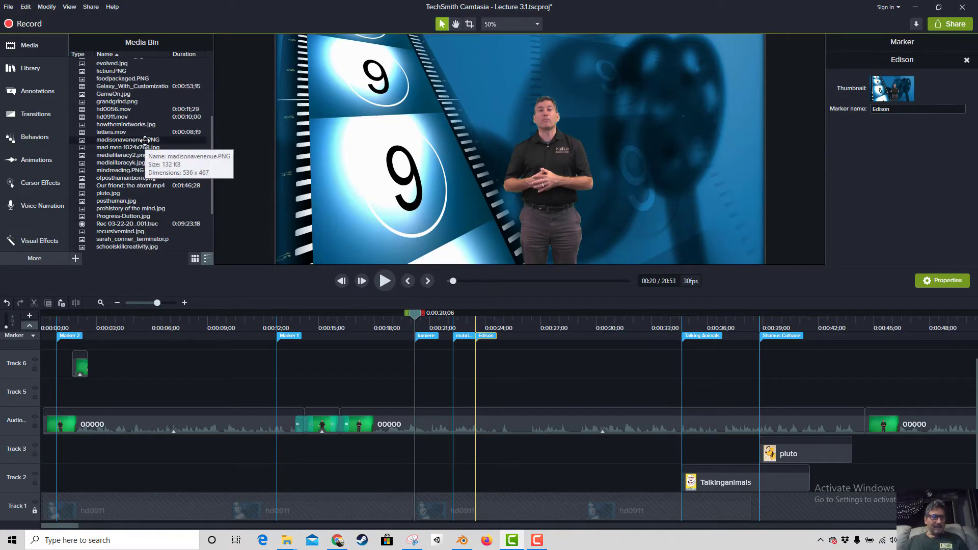
scroll(145, 140, up, 5)
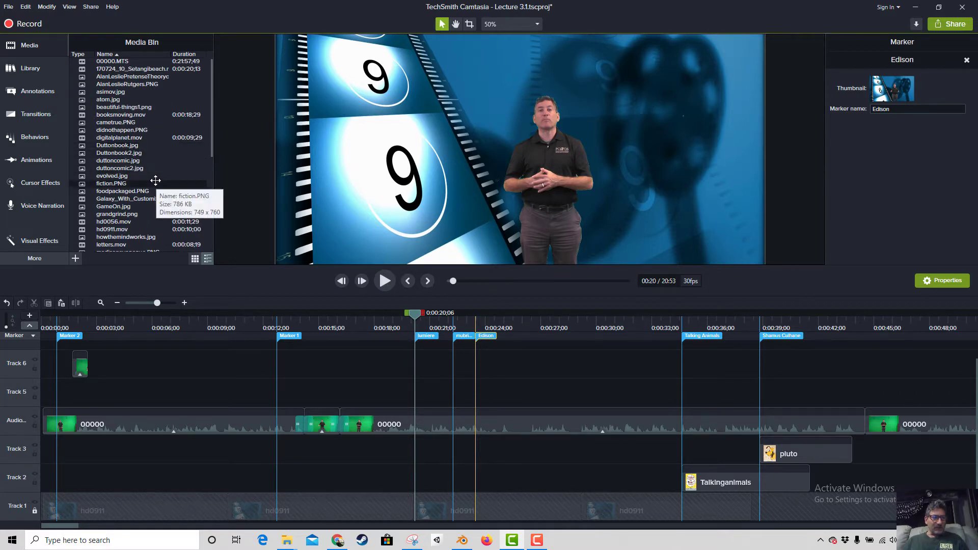
scroll(155, 181, down, 1)
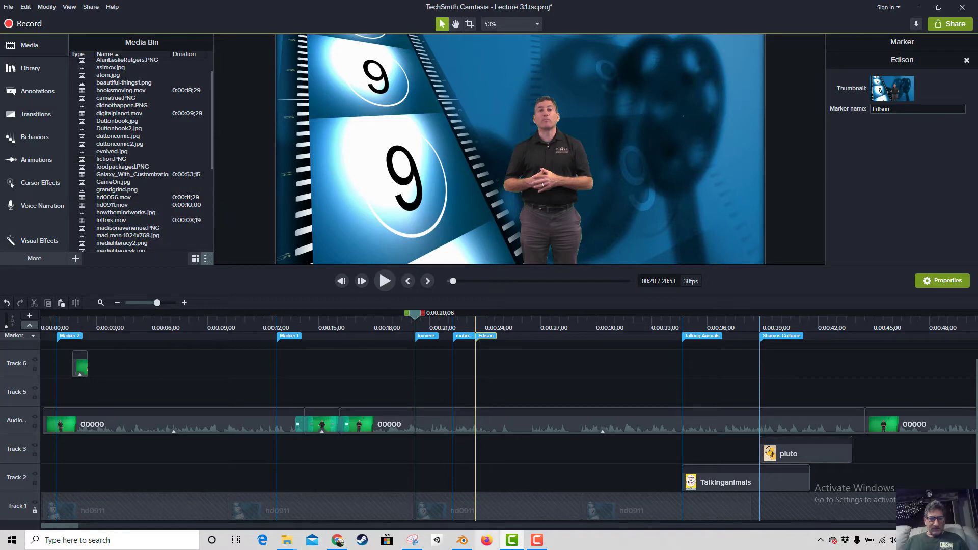
mouse_move(287, 540)
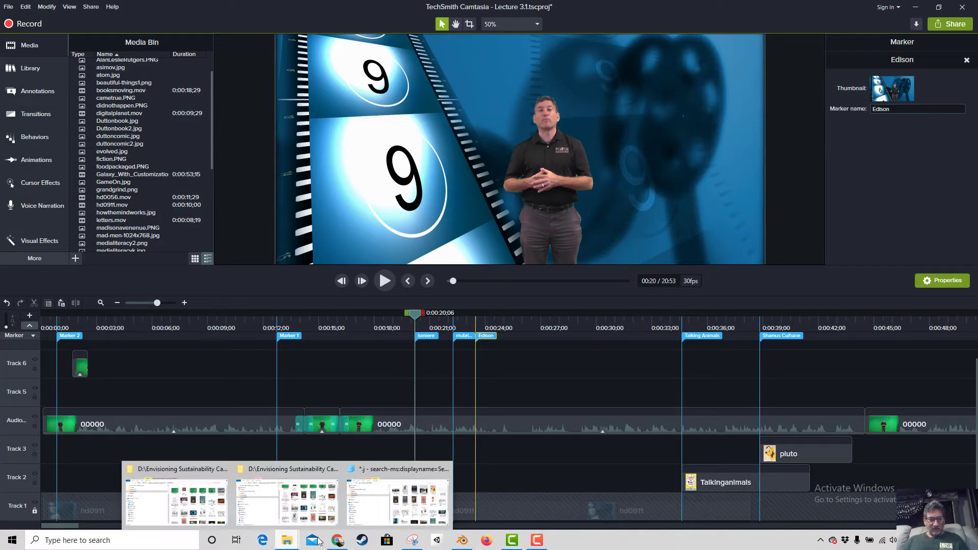
Add lumiere.jpg from the ENVISION91011 search results to Track 5, starting at the lumiere marker.
click(399, 472)
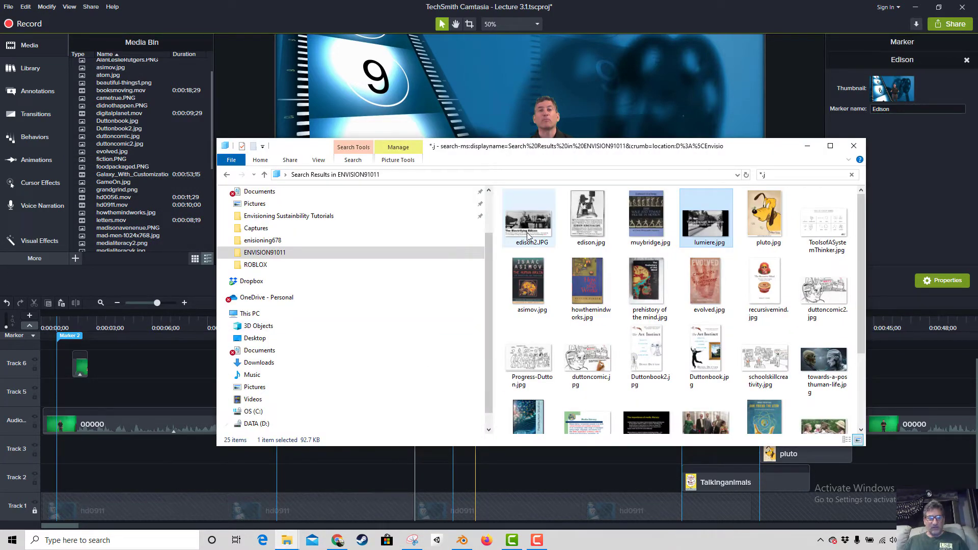
drag(529, 218, 676, 262)
click(841, 358)
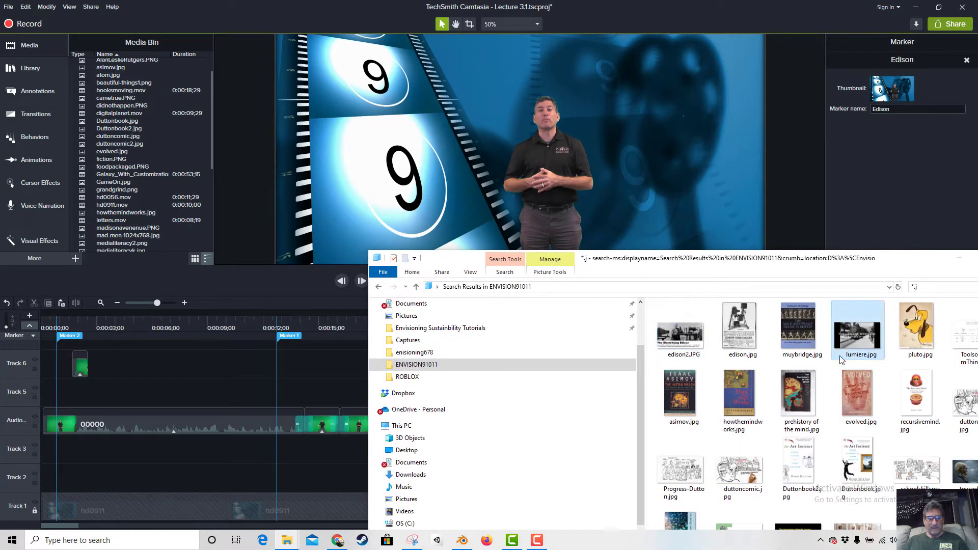
drag(841, 358, 221, 408)
drag(285, 402, 310, 393)
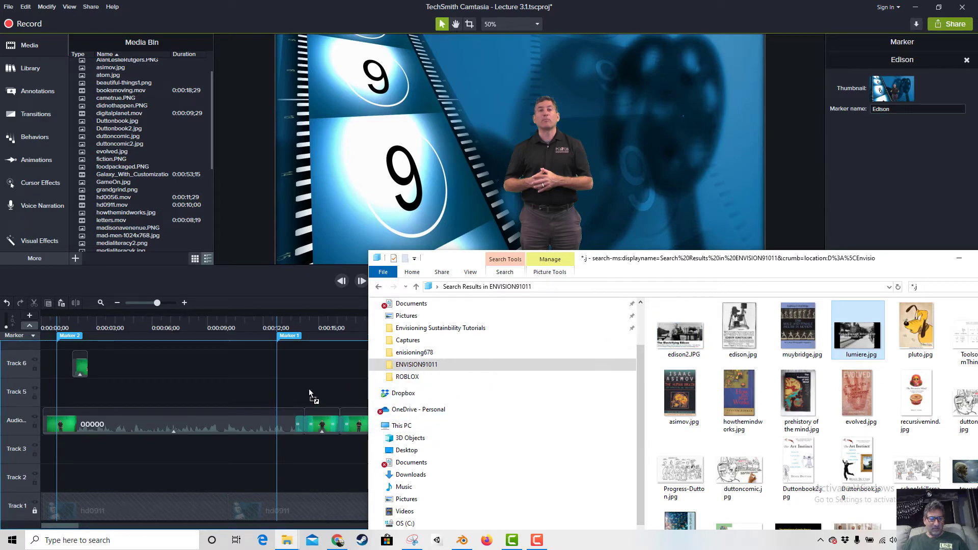
mouse_move(541, 400)
mouse_down()
mouse_move(656, 243)
mouse_move(855, 348)
mouse_move(938, 405)
mouse_move(698, 505)
mouse_up()
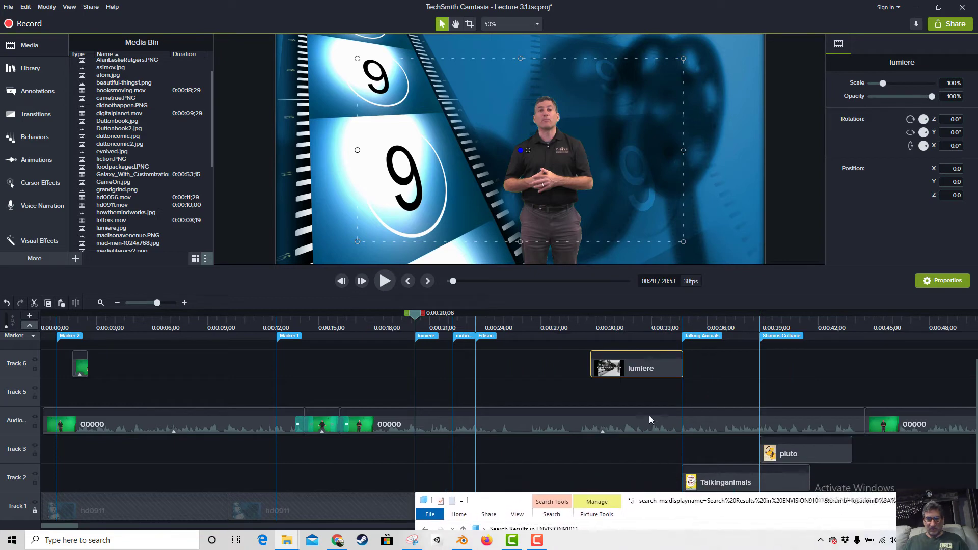
drag(634, 373, 469, 404)
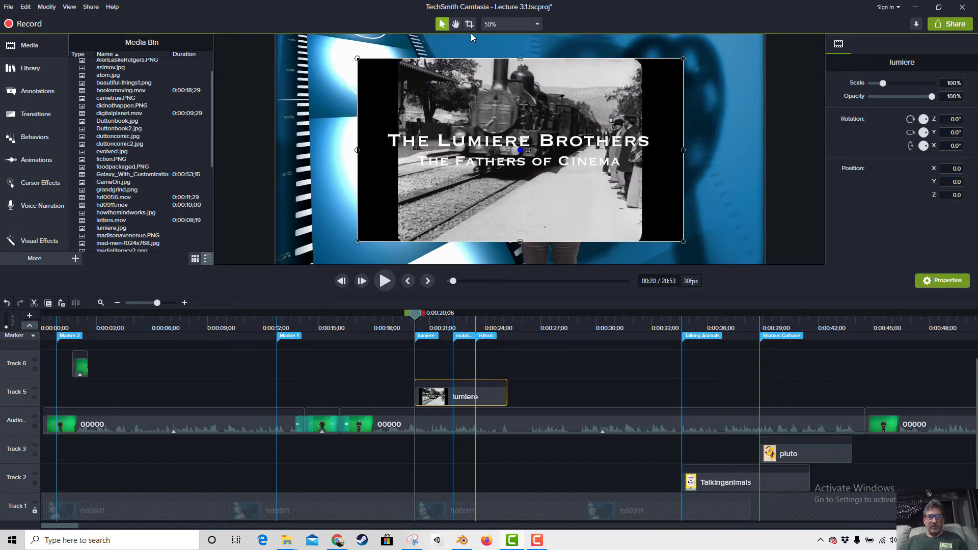
Crop most of the black borders off both sides of the lumiere image.
key(c)
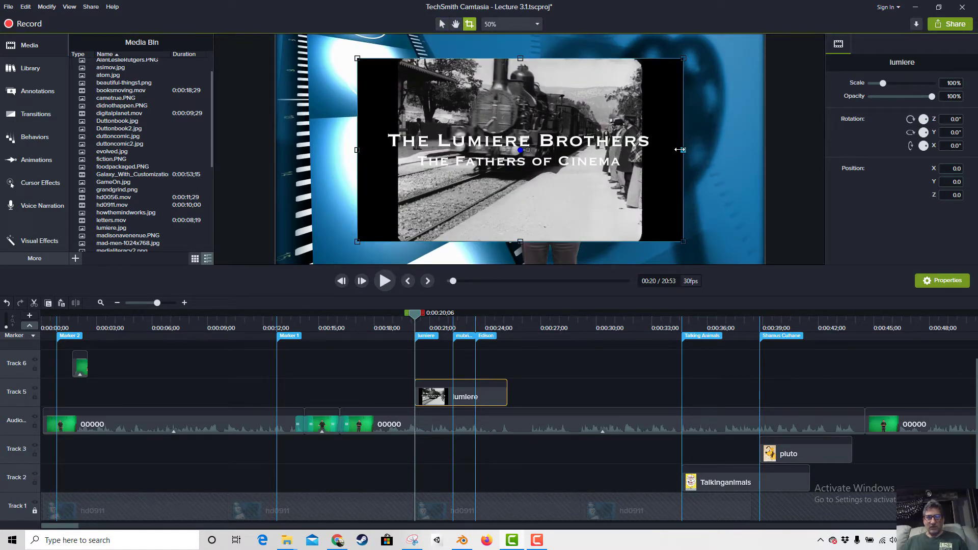
drag(679, 149, 650, 155)
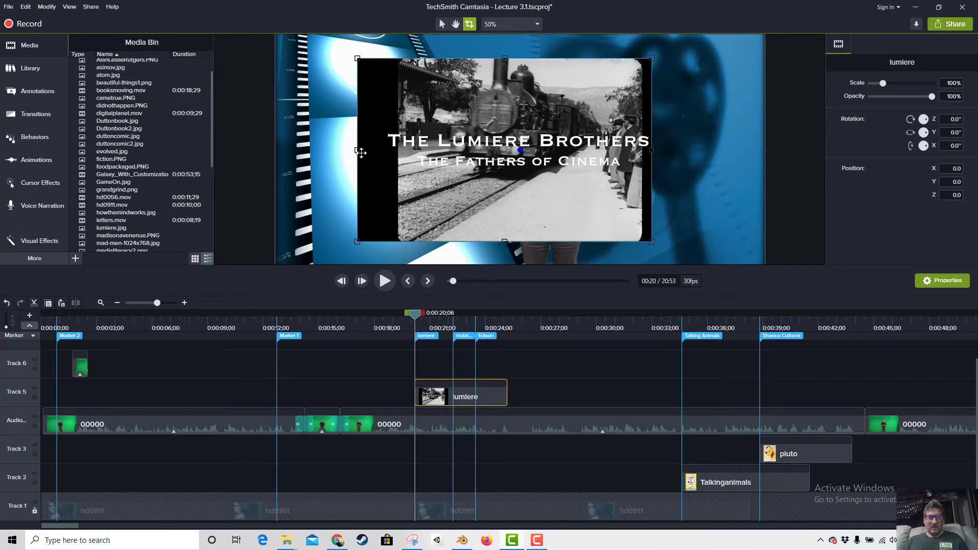
drag(354, 150, 383, 157)
click(442, 24)
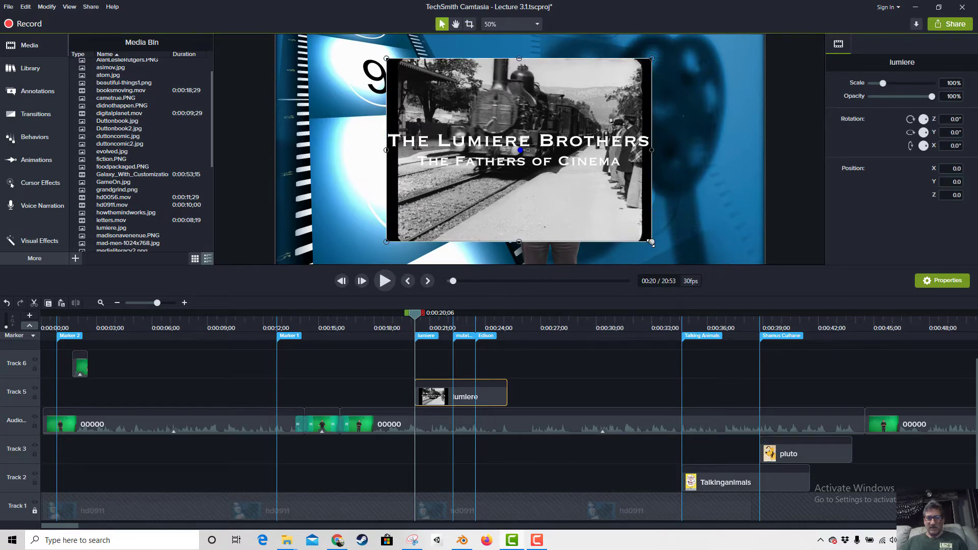
Narrow the lumiere image and place it left of the presenter, at about 107.8% scale and position X -599, Y 22.
drag(650, 243, 514, 257)
drag(439, 192, 360, 183)
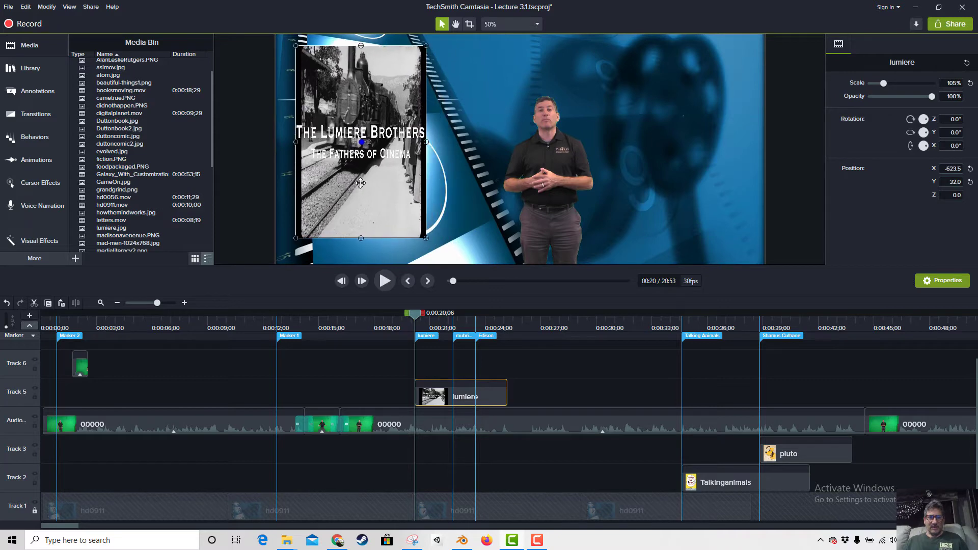
drag(425, 238, 437, 243)
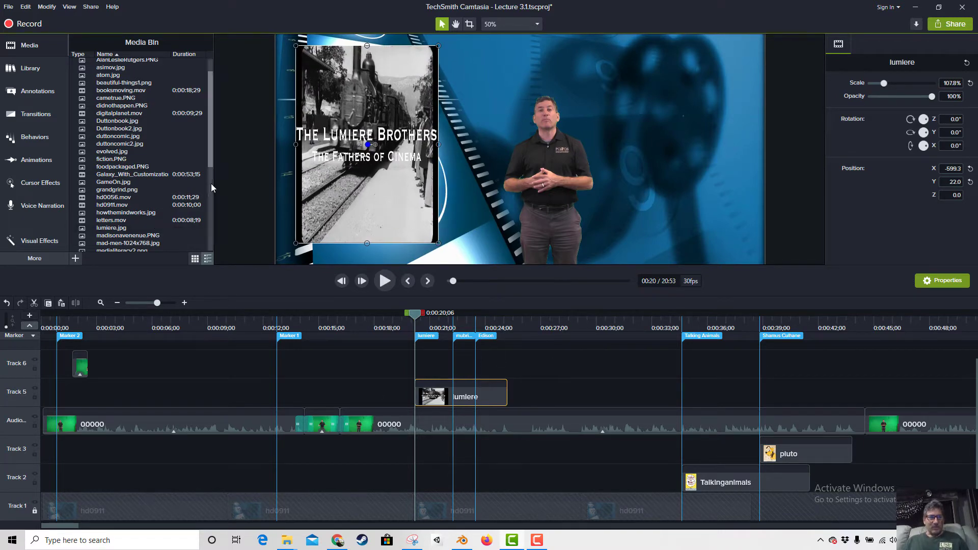
Look for the Muybridge picture in the media bin, then add muybridge.jpg from the image folder to Track 6 at the lumiere marker.
scroll(154, 199, down, 3)
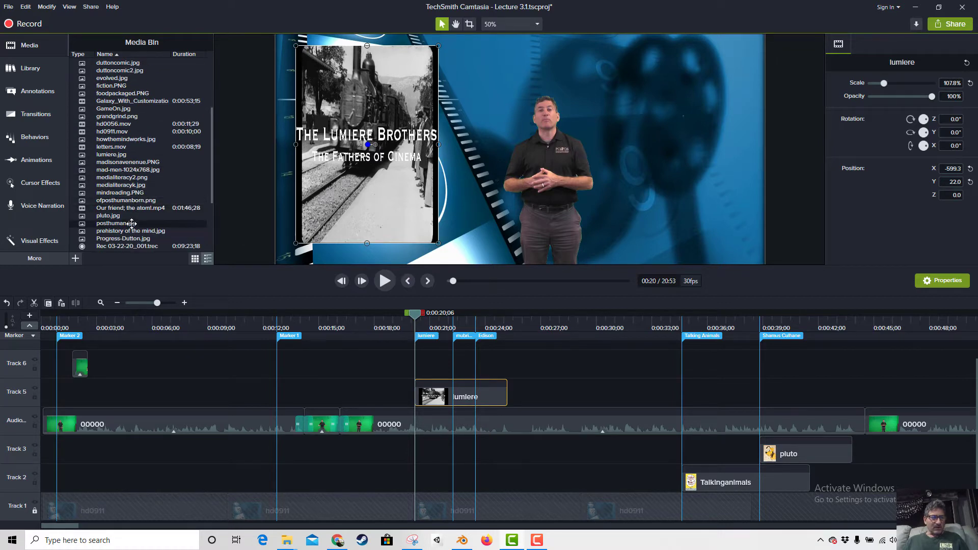
scroll(122, 198, down, 4)
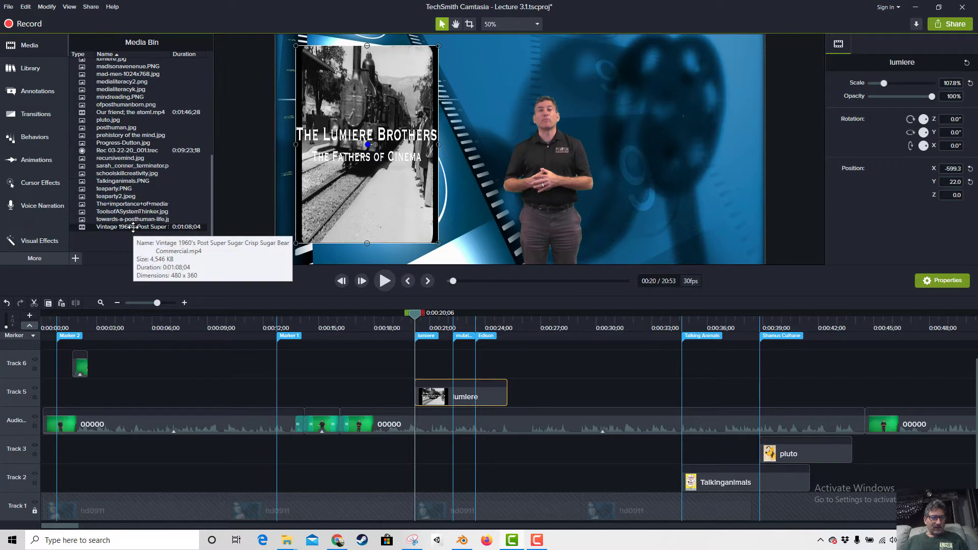
scroll(133, 228, up, 8)
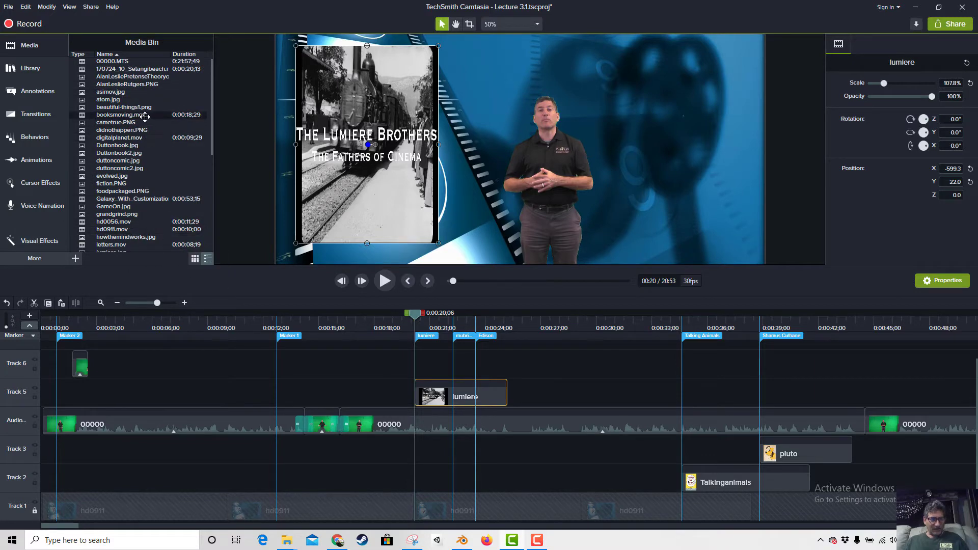
scroll(147, 229, down, 7)
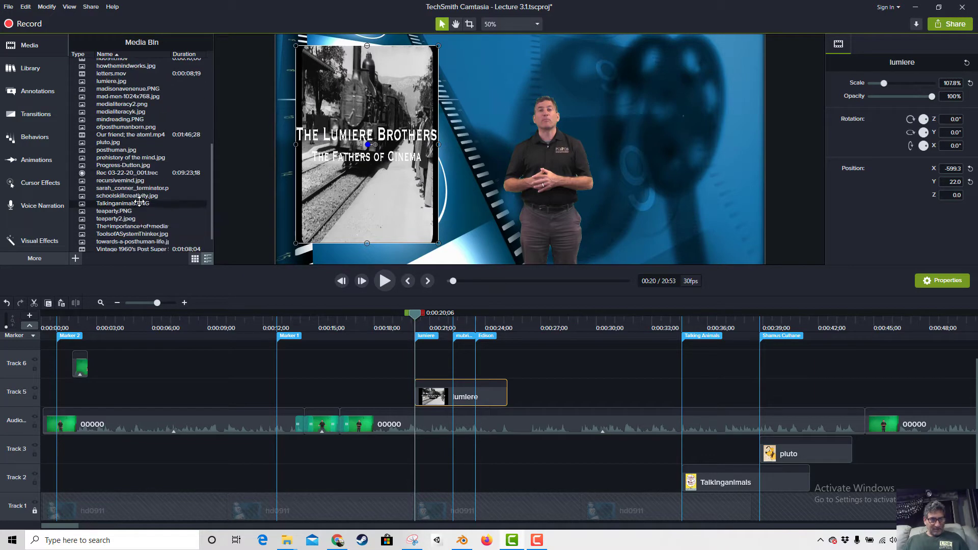
scroll(141, 206, down, 1)
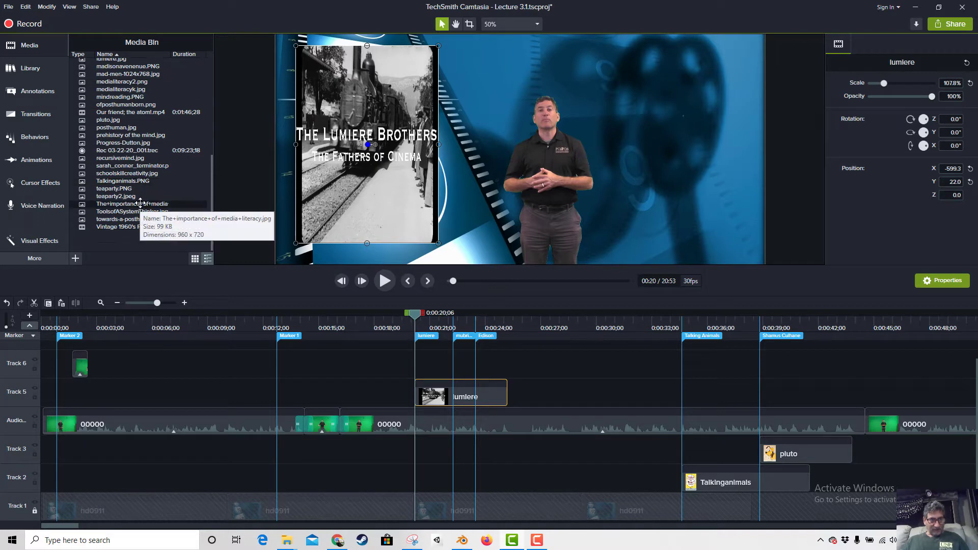
scroll(140, 206, up, 2)
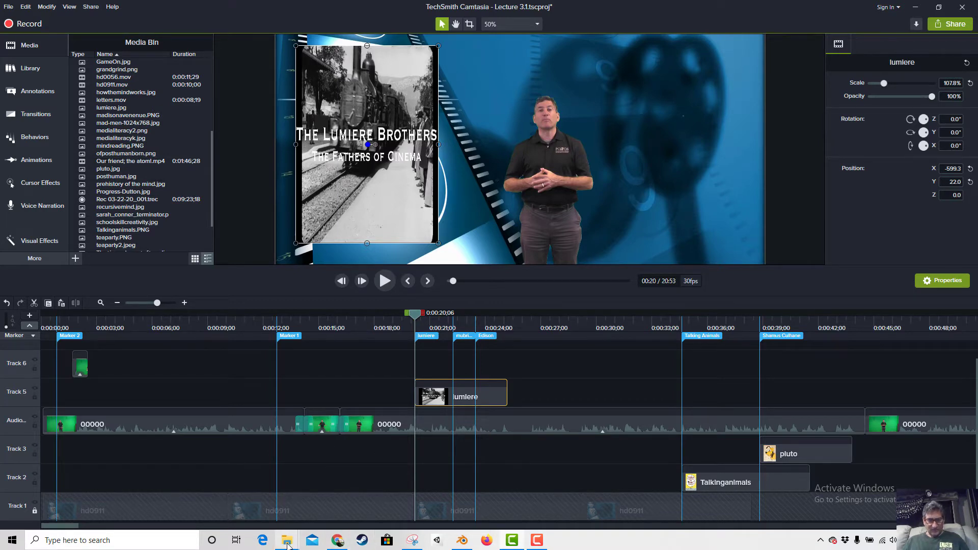
click(398, 489)
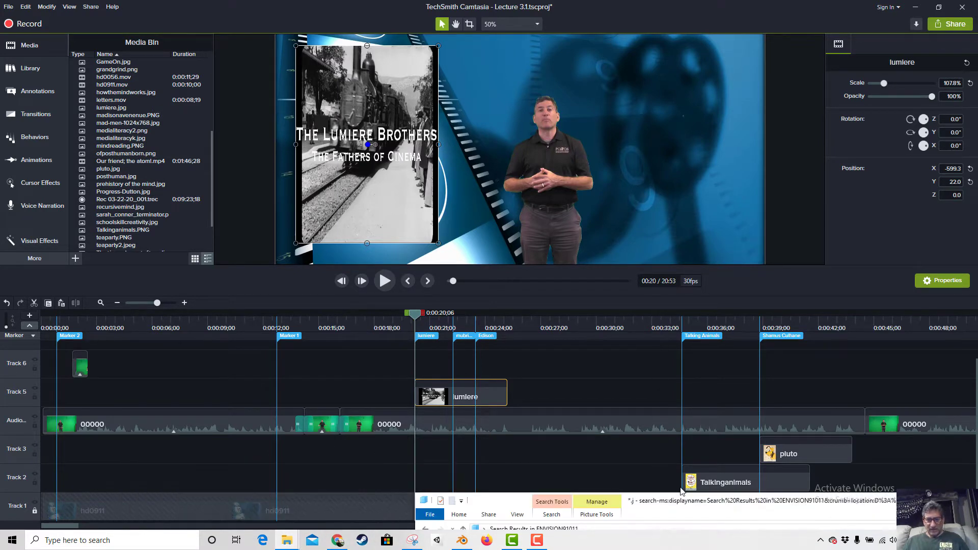
drag(687, 508, 694, 125)
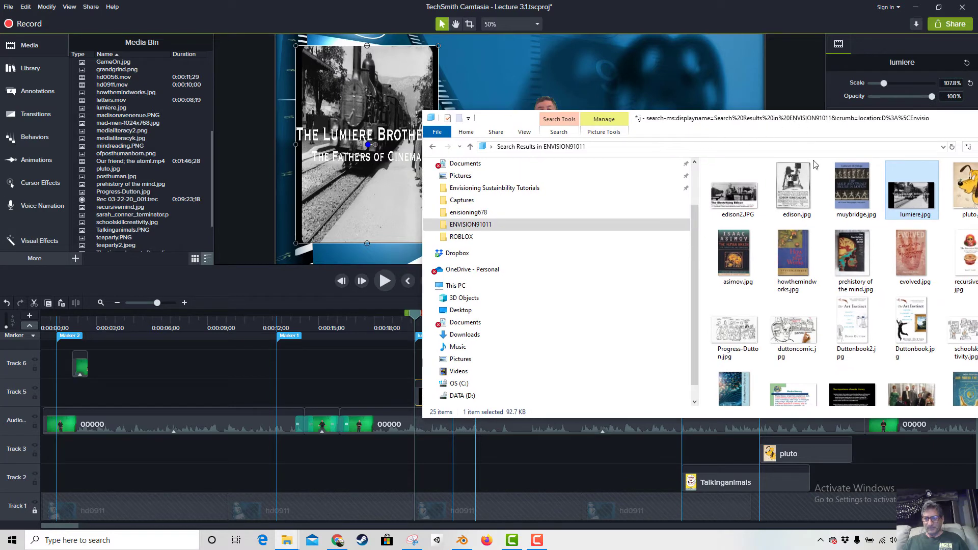
drag(849, 202, 375, 393)
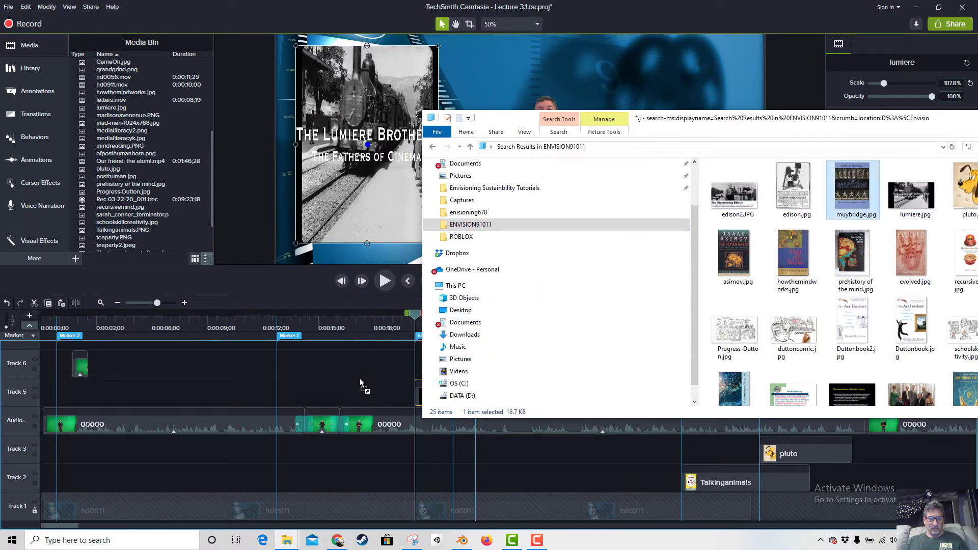
drag(458, 388, 657, 222)
drag(679, 125, 617, 496)
mouse_move(673, 372)
mouse_down()
mouse_move(538, 392)
mouse_move(484, 384)
mouse_move(434, 393)
mouse_up()
Place the muybridge cover right of the presenter at about 272% scale, and enlarge the lumiere image to about 113.6%.
drag(512, 138, 653, 98)
drag(688, 149, 706, 209)
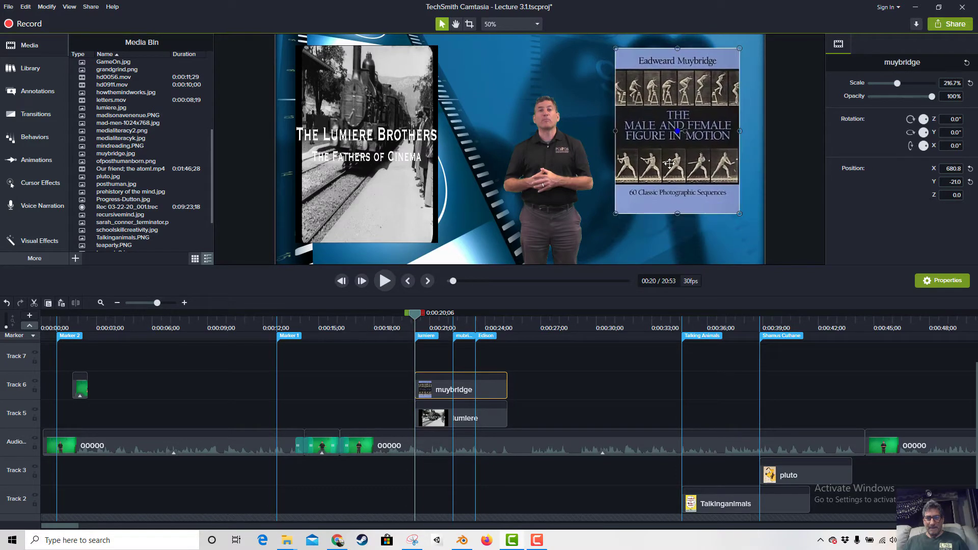
click(735, 214)
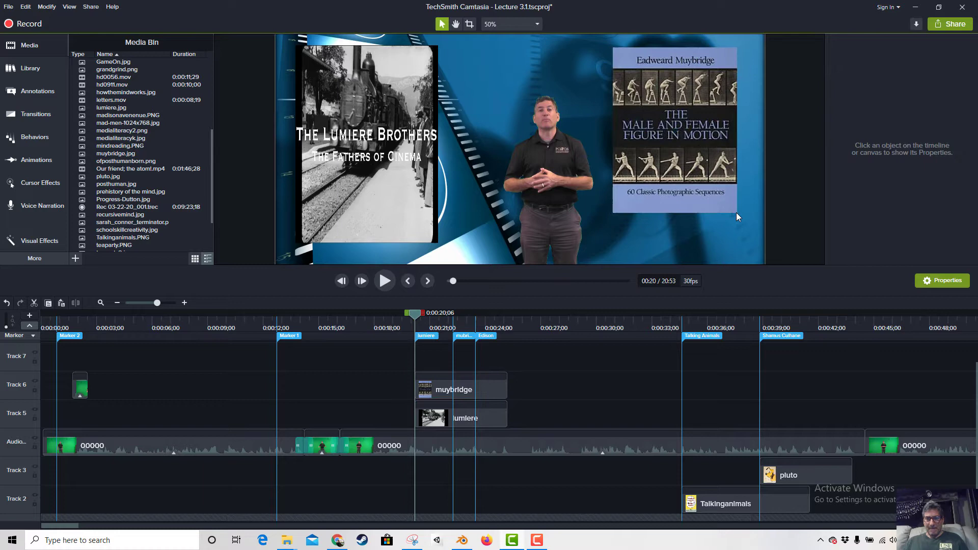
click(670, 159)
drag(737, 214, 758, 255)
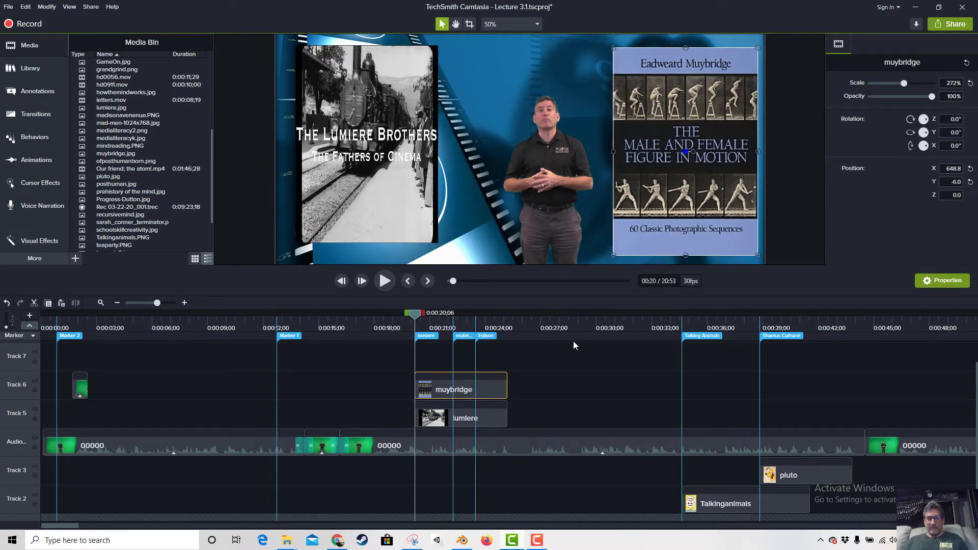
click(370, 199)
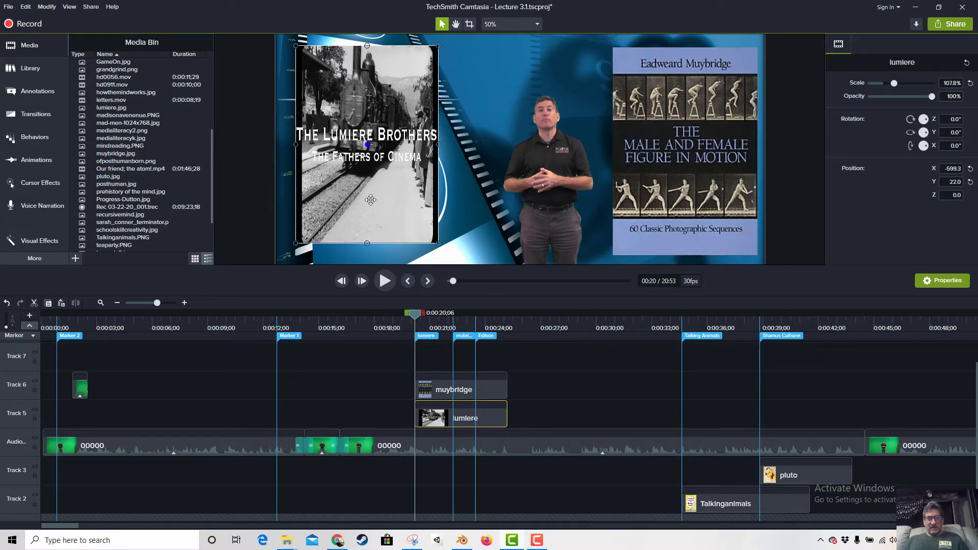
drag(438, 244, 449, 254)
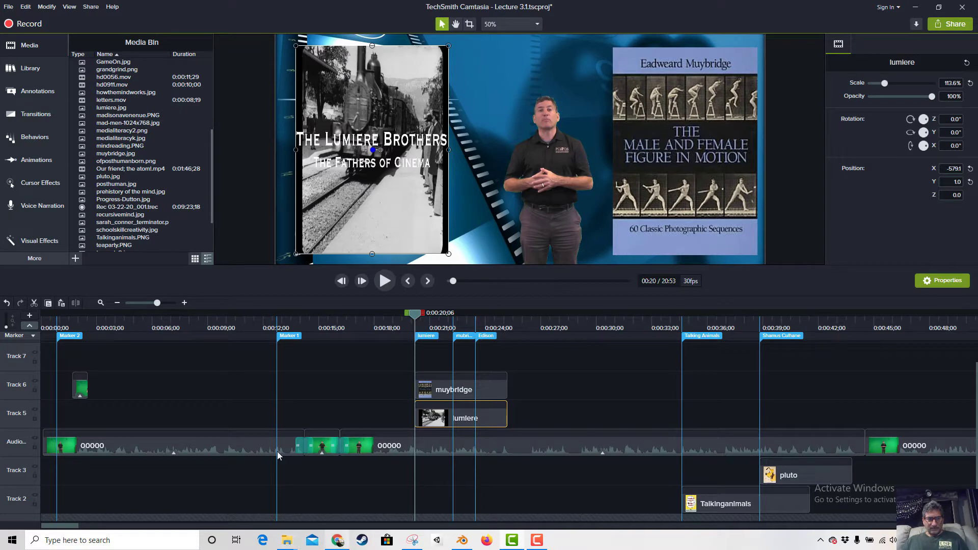
Add edison2.JPG from the image folder to Track 3, below the presenter's track, starting at the lumiere marker.
scroll(166, 184, up, 6)
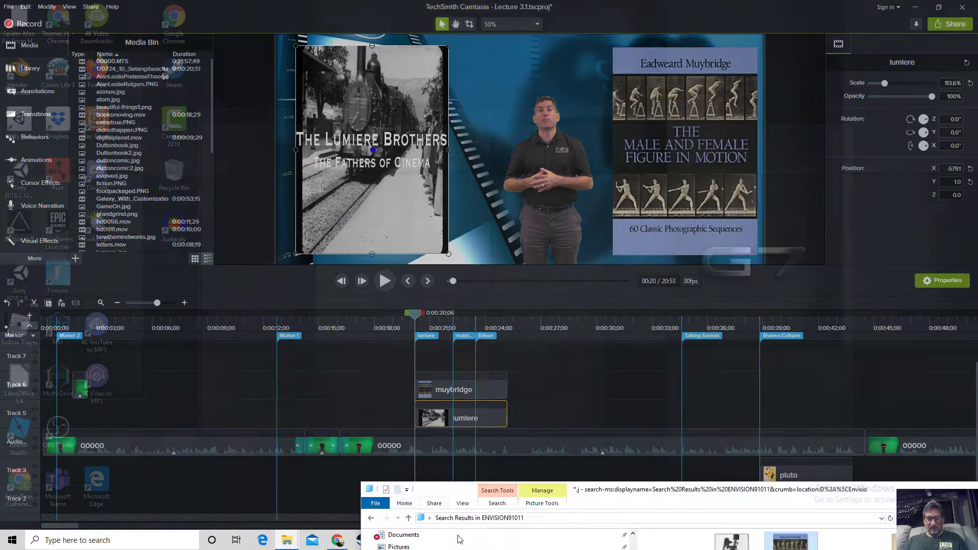
click(410, 499)
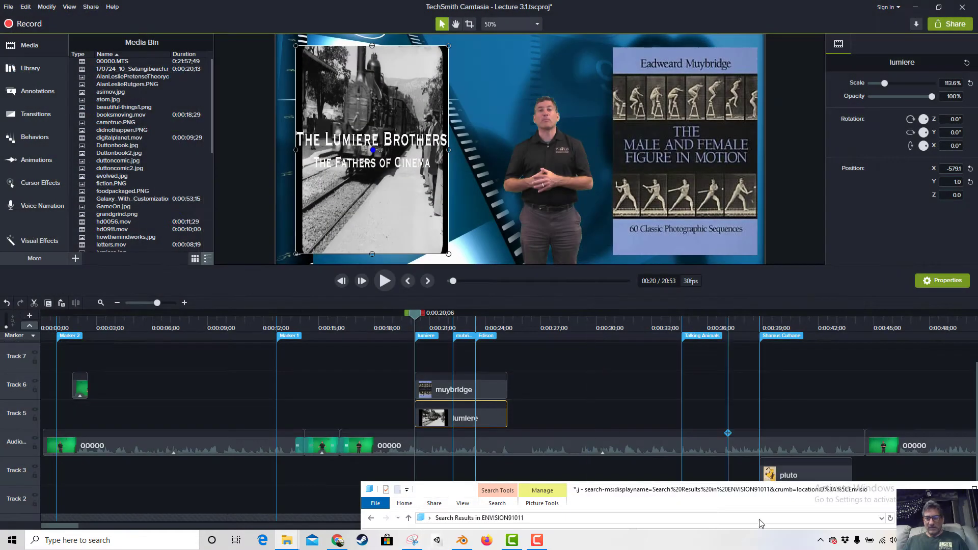
drag(729, 494, 713, 223)
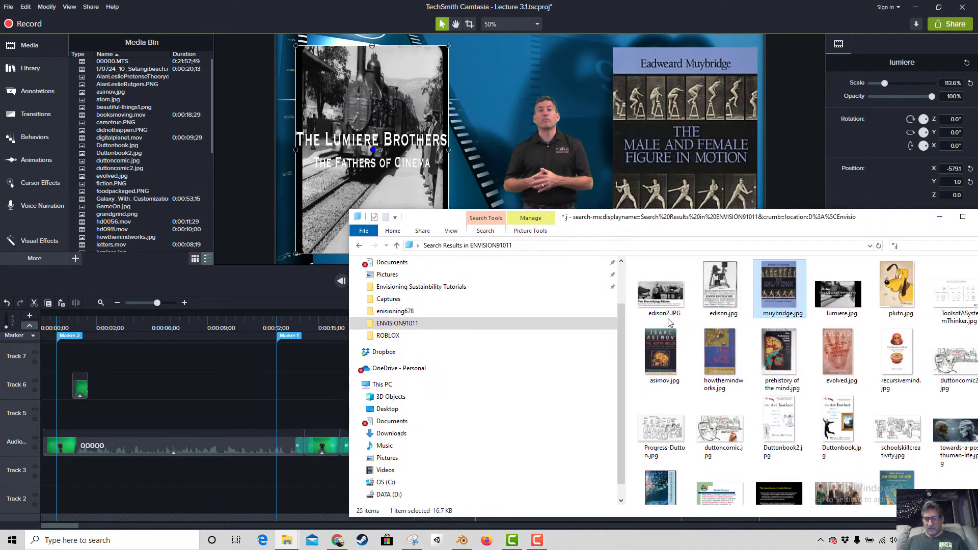
drag(668, 305, 513, 109)
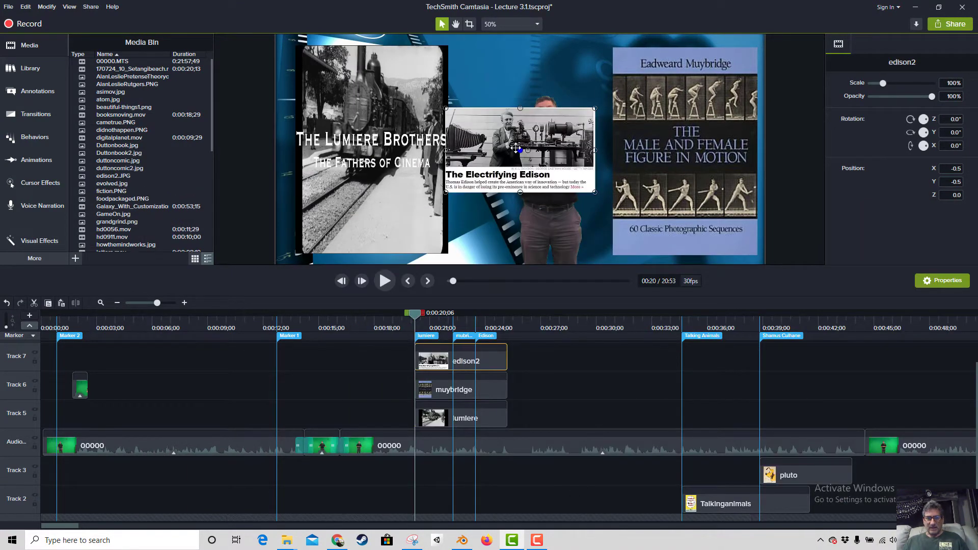
drag(466, 359, 465, 471)
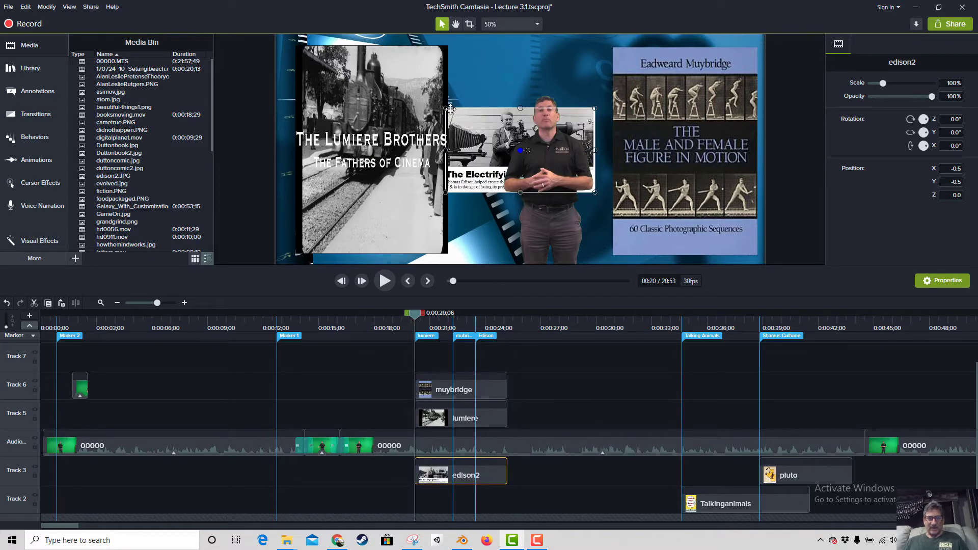
Enlarge the edison2 image to about 256.5% near the canvas centre, and move the lumiere image across to the muybridge cover's area.
drag(445, 108, 453, 44)
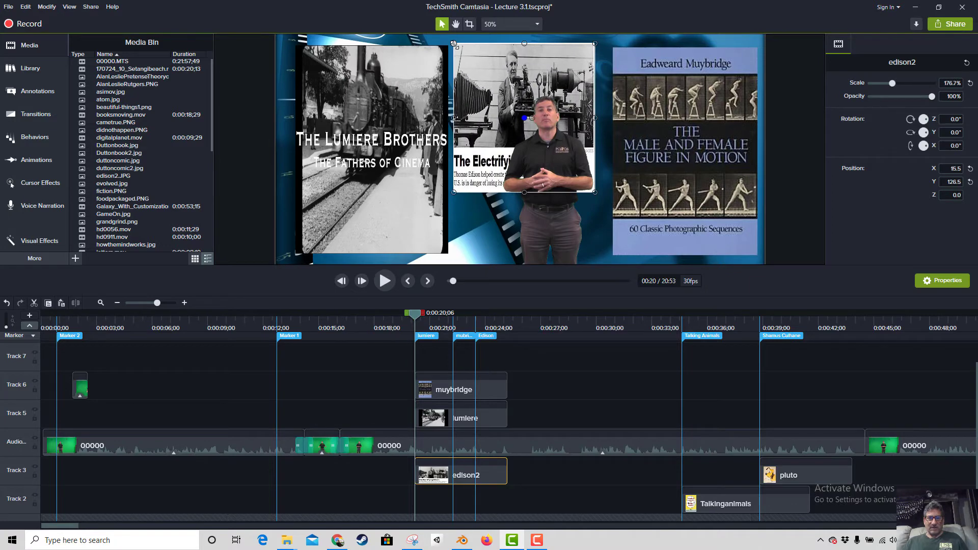
drag(593, 192, 613, 259)
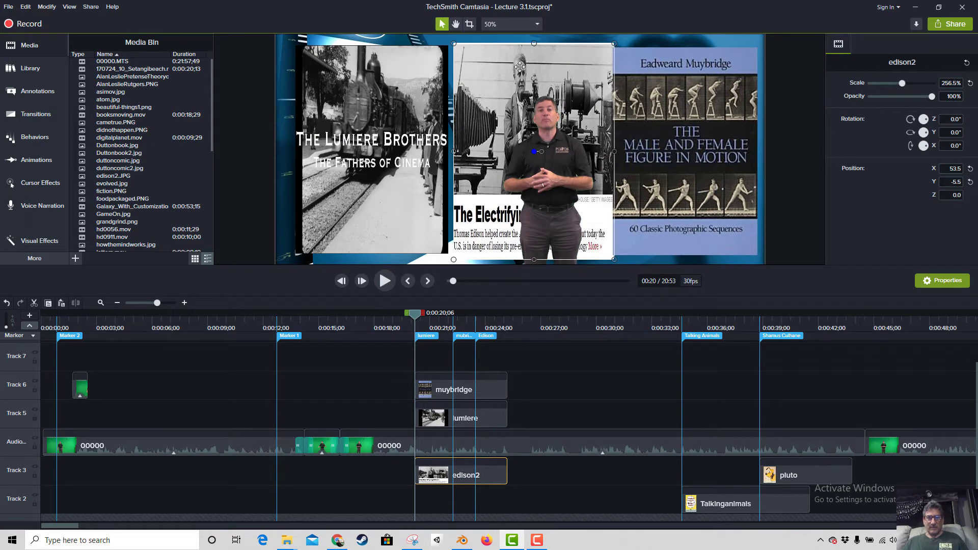
drag(520, 66, 500, 68)
drag(369, 118, 658, 124)
Shrink the presenter clip to about 47.6% and place it in the canvas's lower-left corner, then select the edison2 image.
drag(474, 135, 314, 125)
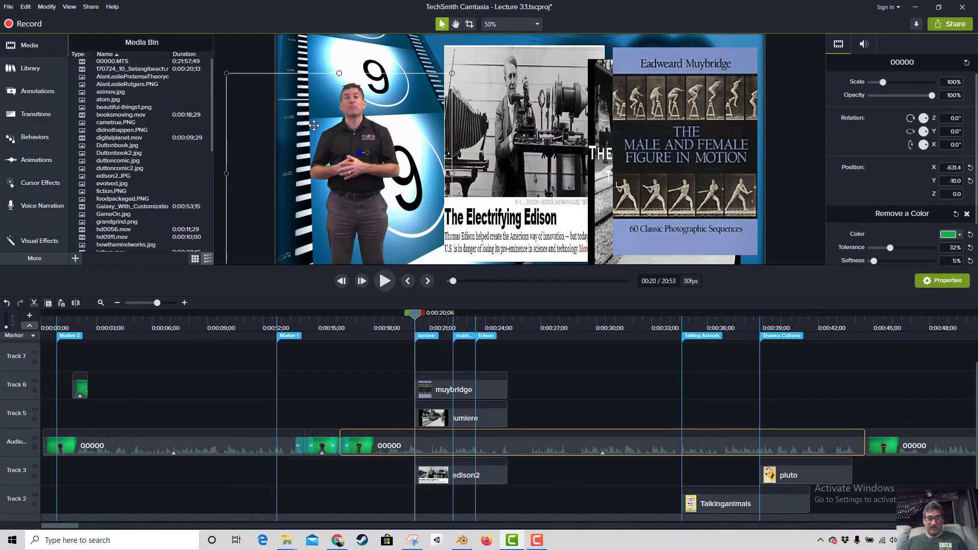
drag(227, 73, 285, 121)
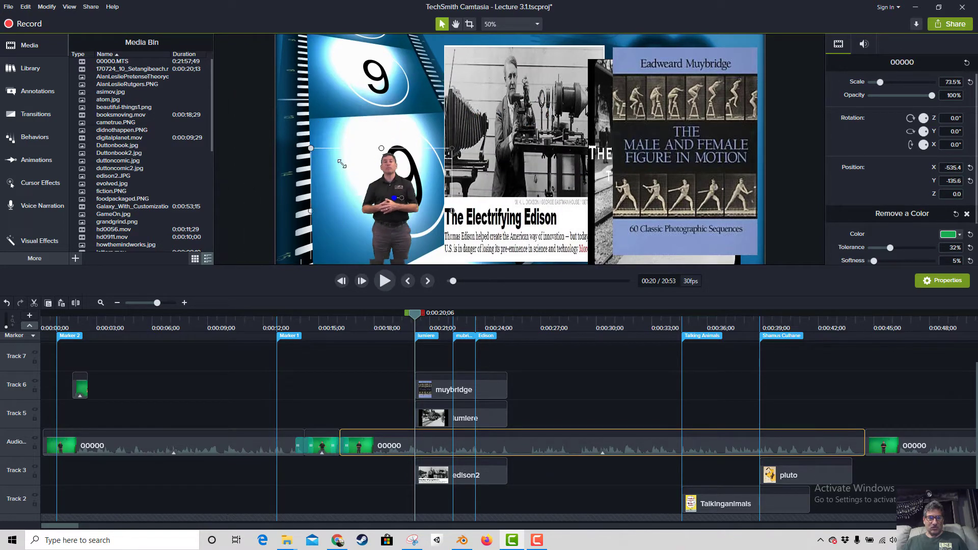
drag(325, 174, 287, 217)
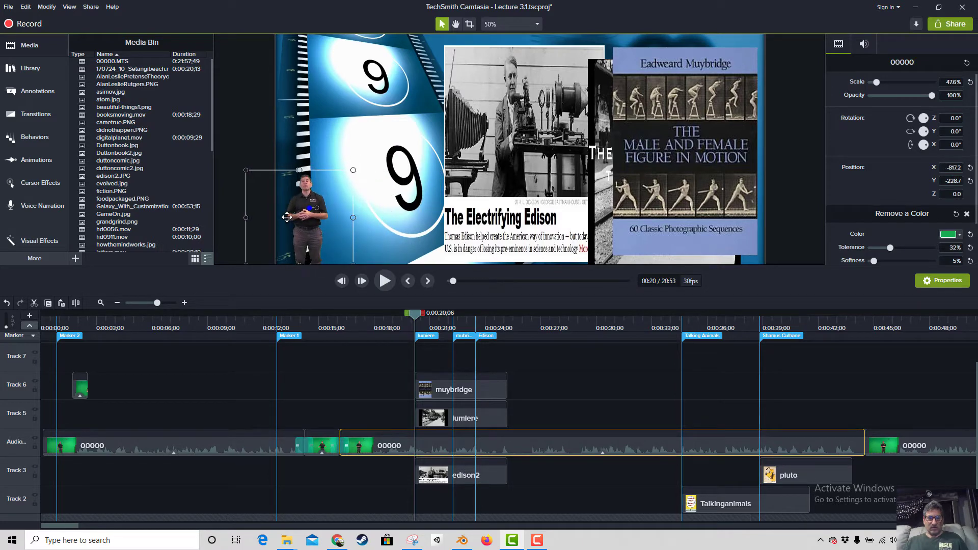
click(471, 174)
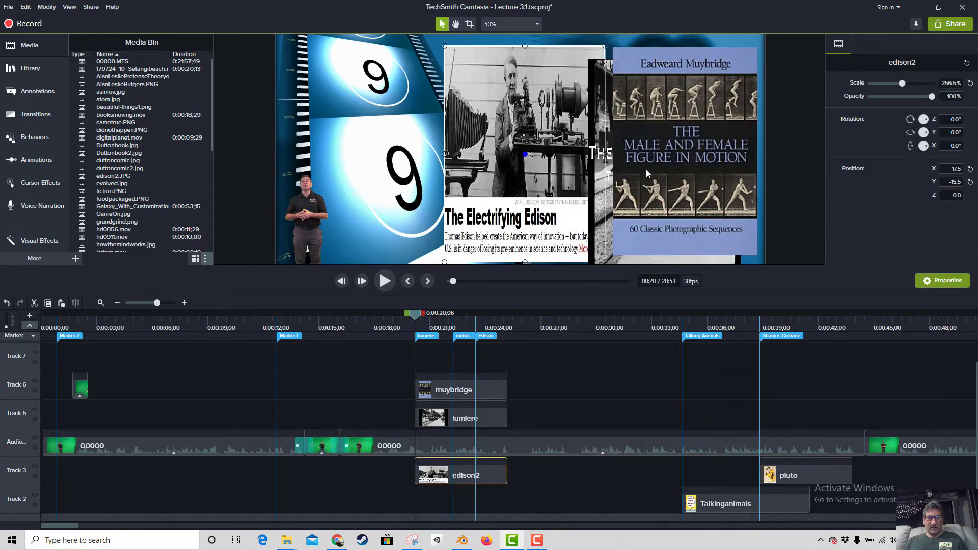
Move the muybridge cover partly past the canvas's right edge, and place the lumiere image along the left edge with its clip on Track 2.
drag(646, 169, 782, 215)
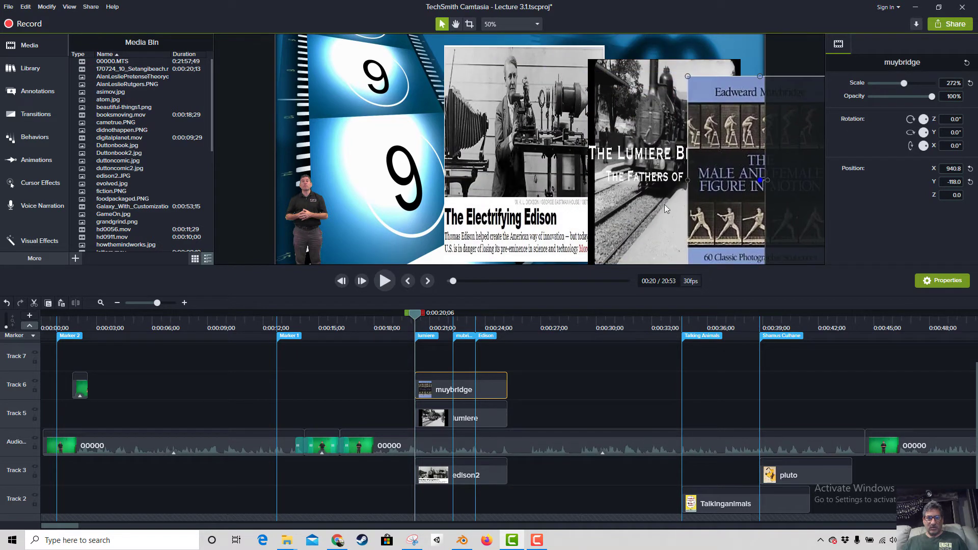
drag(662, 208, 343, 207)
mouse_move(461, 415)
mouse_down()
mouse_move(469, 443)
mouse_move(491, 417)
mouse_move(545, 503)
mouse_move(483, 503)
mouse_up()
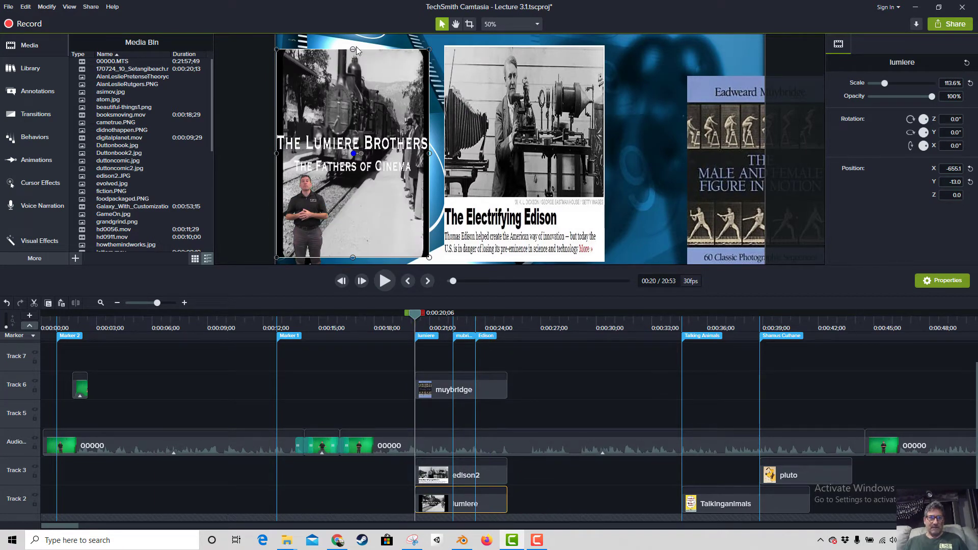
Enlarge the lumiere image to about 125.6% to fill the canvas's left third, and shift the presenter toward that third's right side.
drag(353, 44, 354, 35)
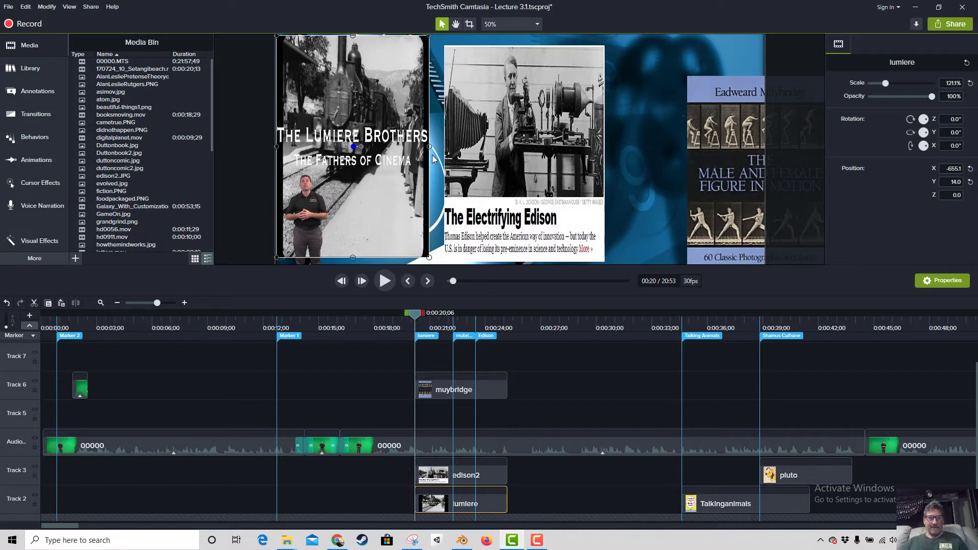
drag(428, 147, 438, 146)
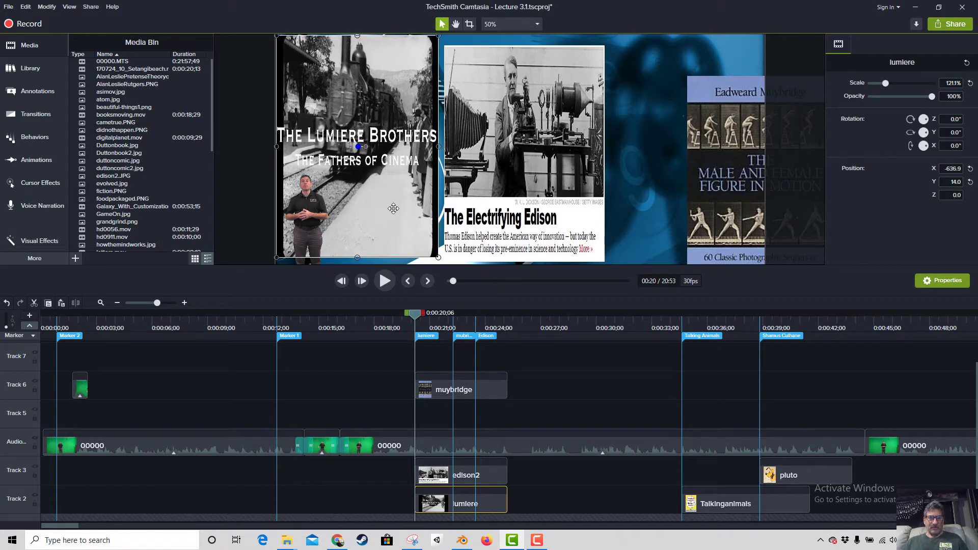
drag(357, 256, 357, 265)
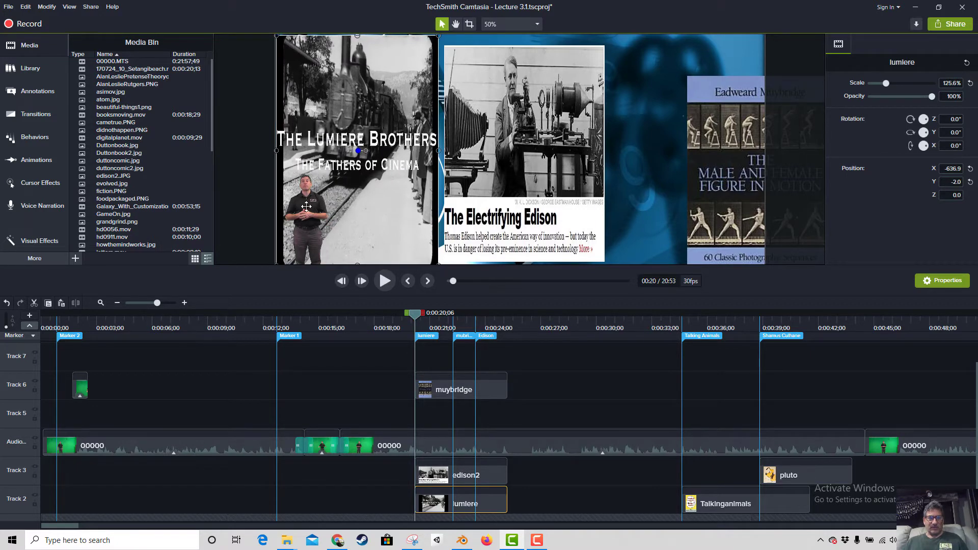
drag(305, 216, 389, 213)
Rearrange the images so the muybridge cover fills the canvas centre and edison2 sits in the right third.
click(449, 216)
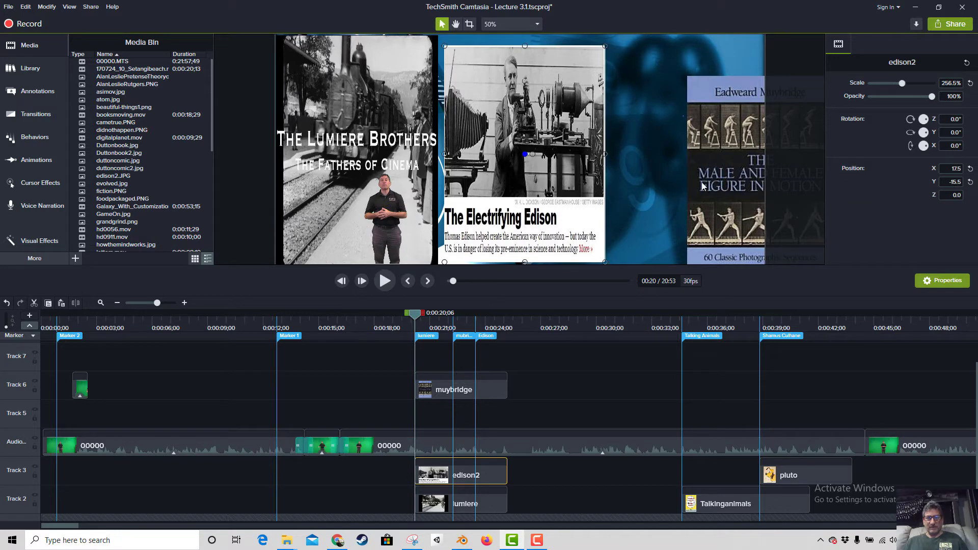
drag(721, 186, 396, 178)
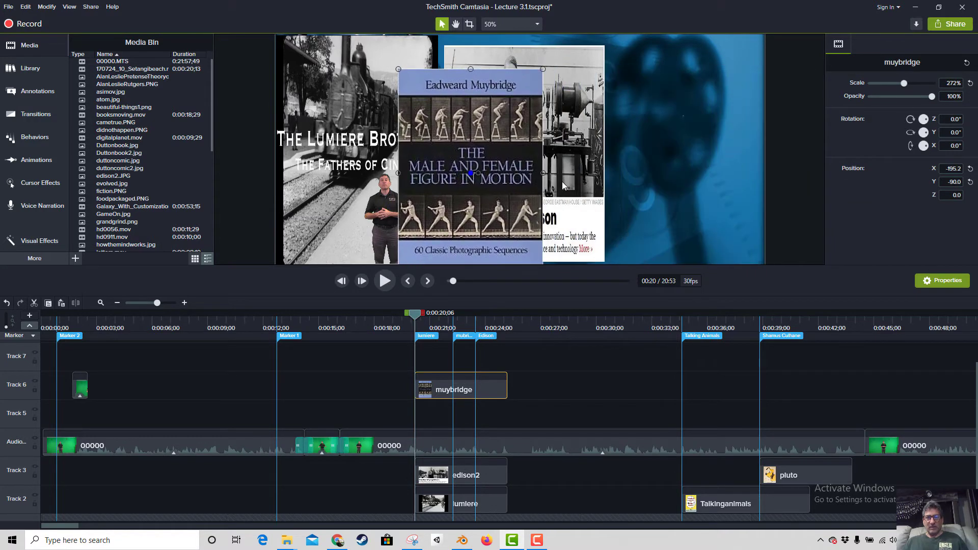
drag(562, 181, 707, 180)
drag(481, 173, 518, 172)
drag(586, 199, 600, 196)
drag(520, 187, 526, 184)
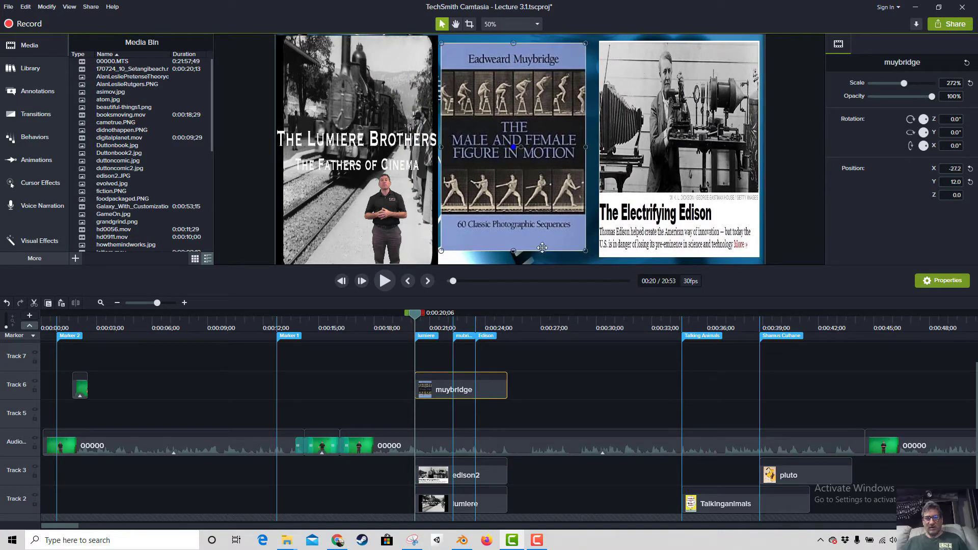
Enlarge the muybridge cover to about 298.7% to span the canvas height, and slightly shrink it together with edison2, to about 292.3% for muybridge.
drag(514, 250, 513, 263)
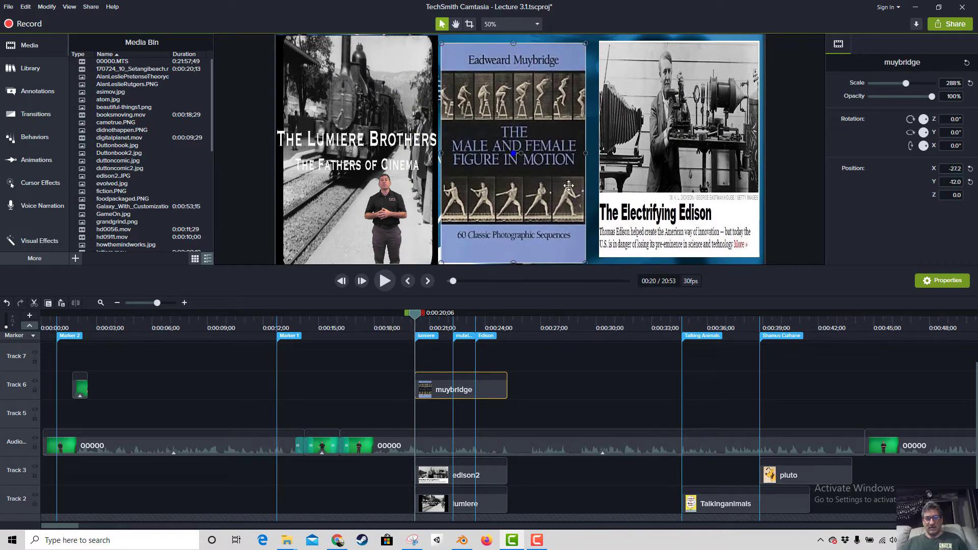
drag(513, 44, 513, 35)
drag(584, 149, 591, 149)
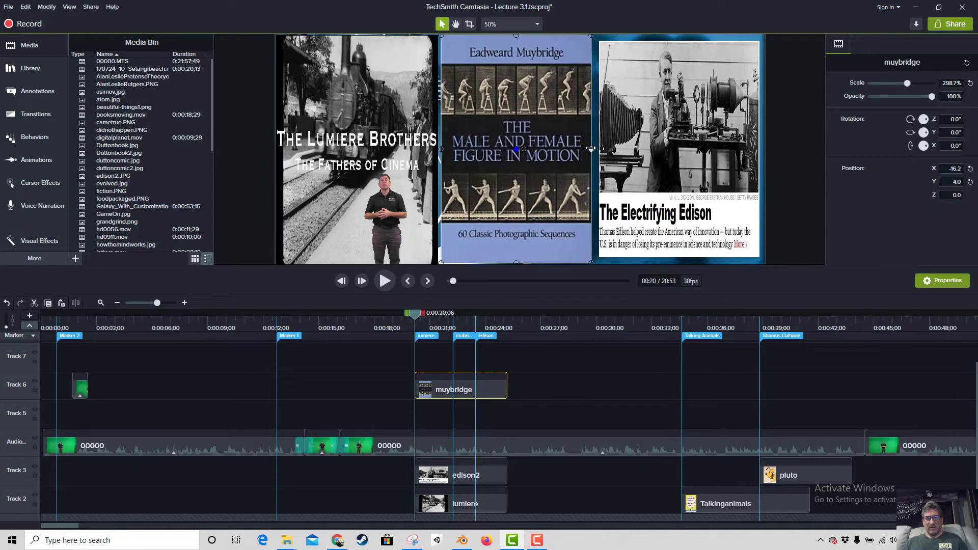
ctrl+click(639, 158)
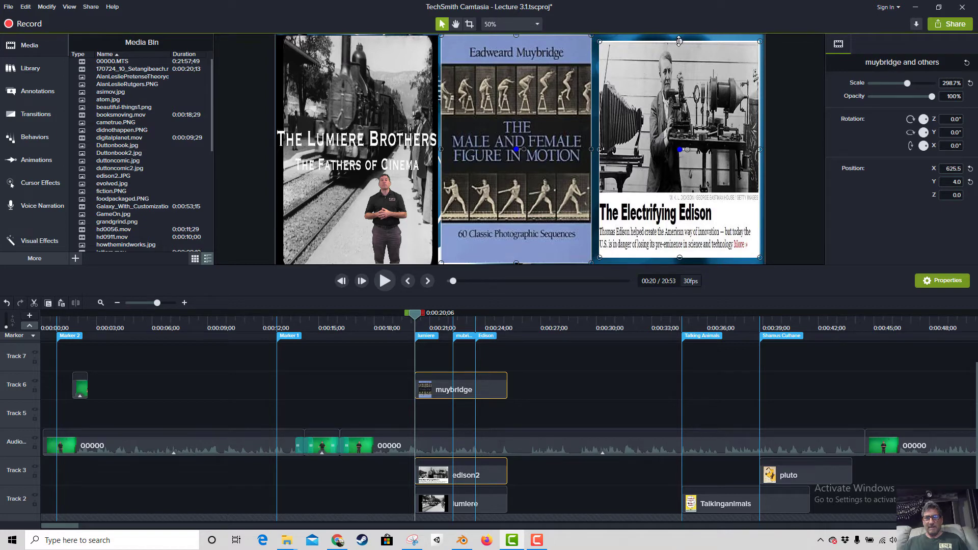
mouse_move(679, 40)
mouse_down()
mouse_move(672, 29)
mouse_move(679, 47)
mouse_up()
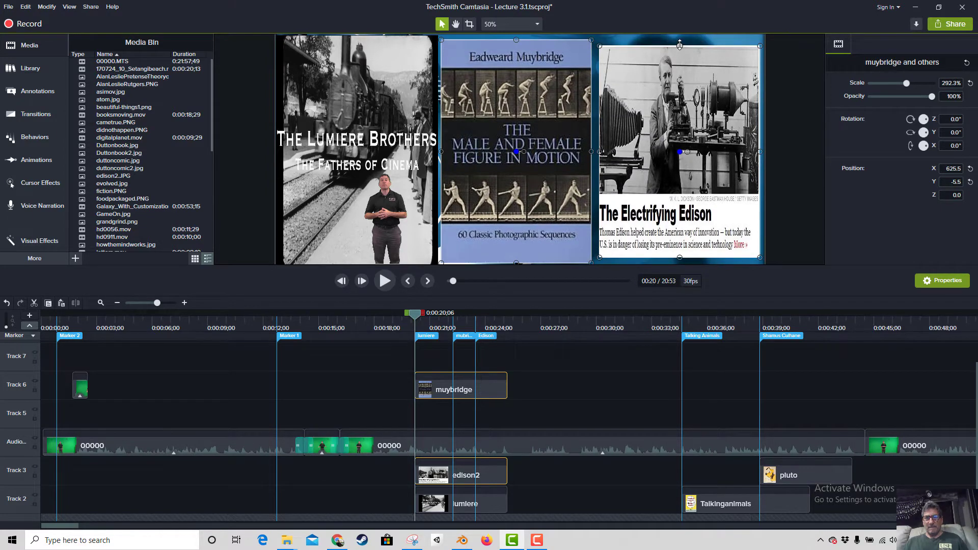
Fit edison2 to the canvas's right third at about 265.6% scale, and nudge the muybridge cover within the middle third.
click(535, 111)
mouse_move(543, 127)
mouse_down()
mouse_move(557, 128)
mouse_move(548, 125)
mouse_up()
drag(646, 185, 657, 185)
drag(682, 47, 682, 36)
drag(682, 256, 682, 260)
drag(660, 221, 657, 224)
click(359, 355)
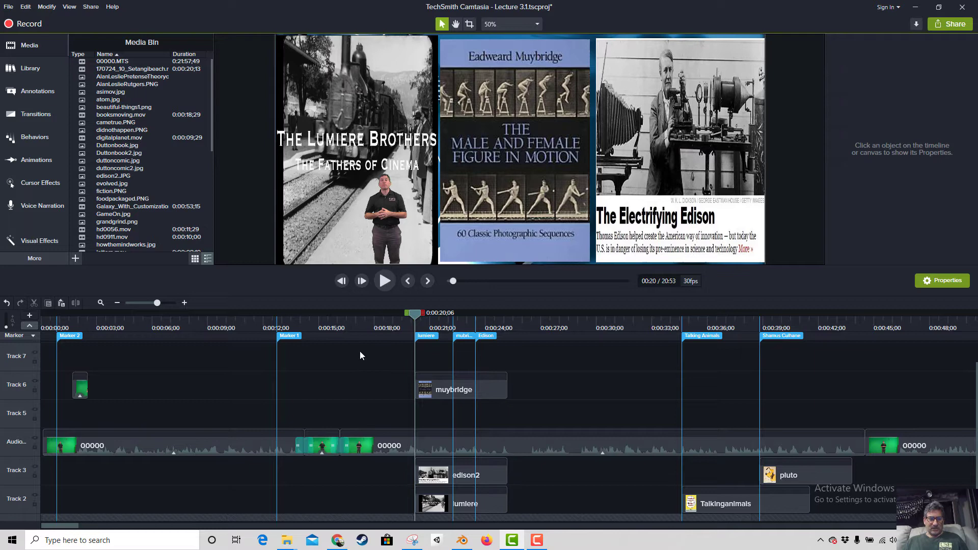
Play the sequence from about 15 seconds up to the marker after lumiere to check the image timing.
click(334, 322)
key(space)
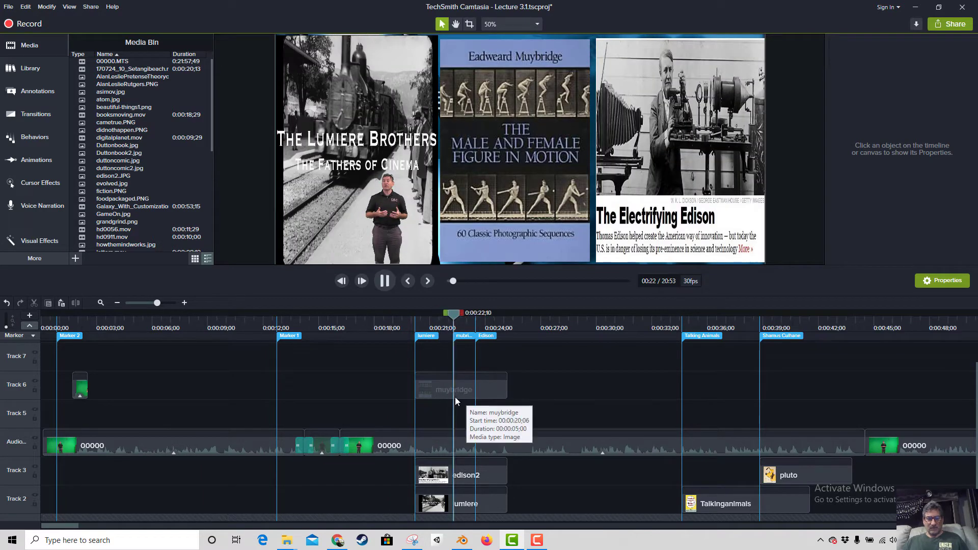
key(space)
Extend the muybridge, edison2 and lumiere clips backward to start at 0:00:16;05, where the presenter's 00000 clip begins.
click(439, 391)
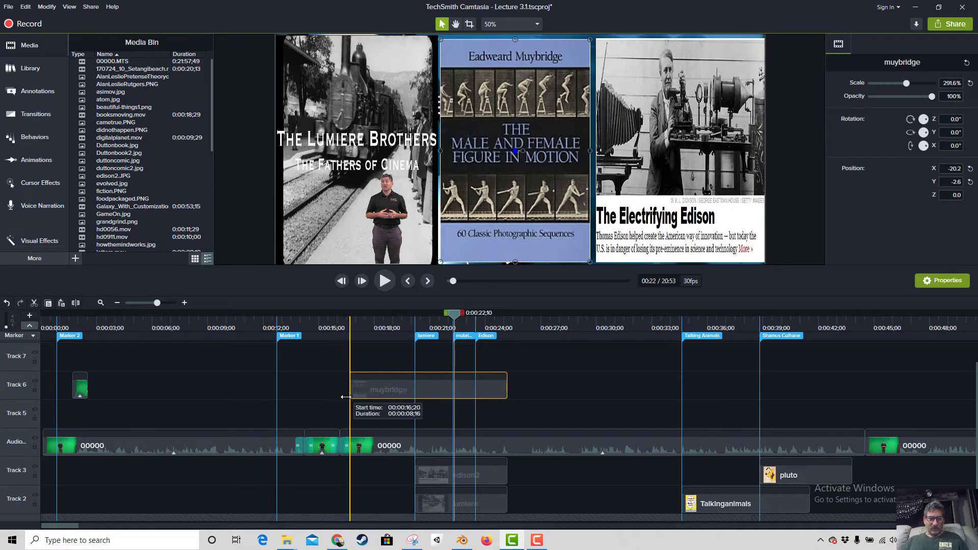
click(433, 480)
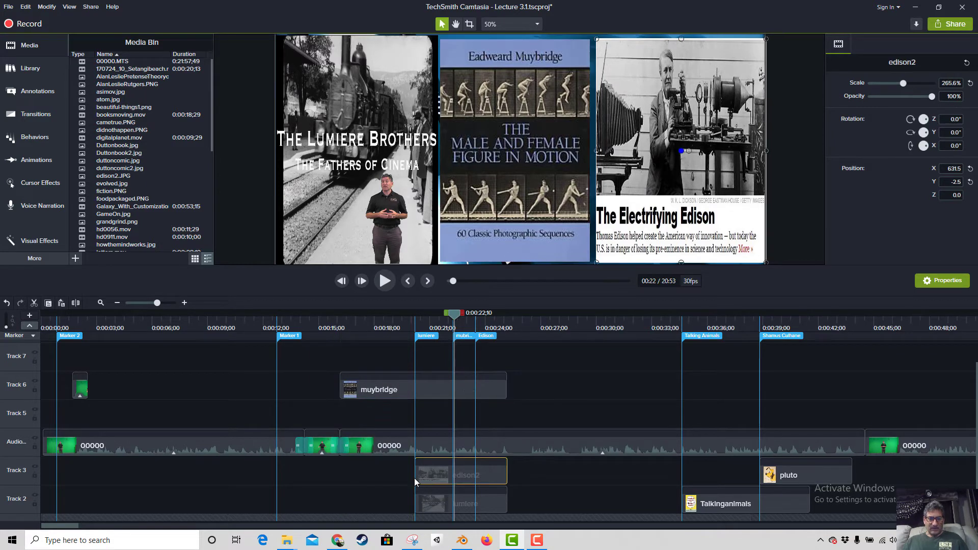
drag(415, 474, 340, 468)
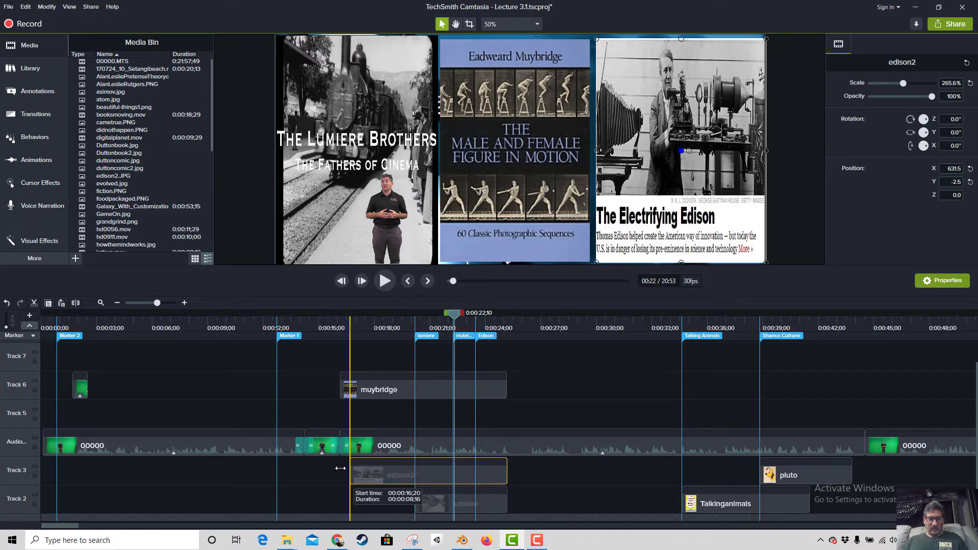
click(437, 507)
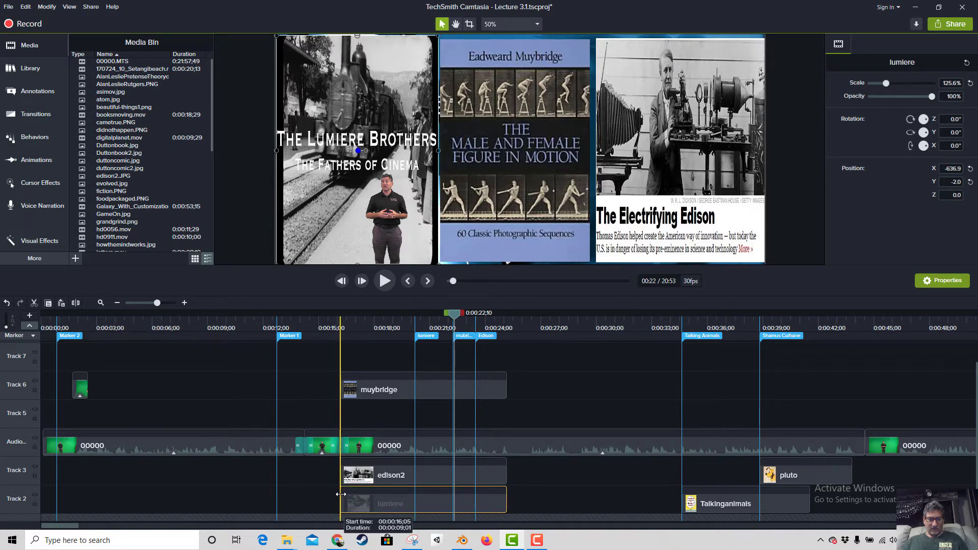
Apply the Fade transition to the muybridge, edison2 and lumiere clips.
click(48, 116)
drag(112, 89, 384, 400)
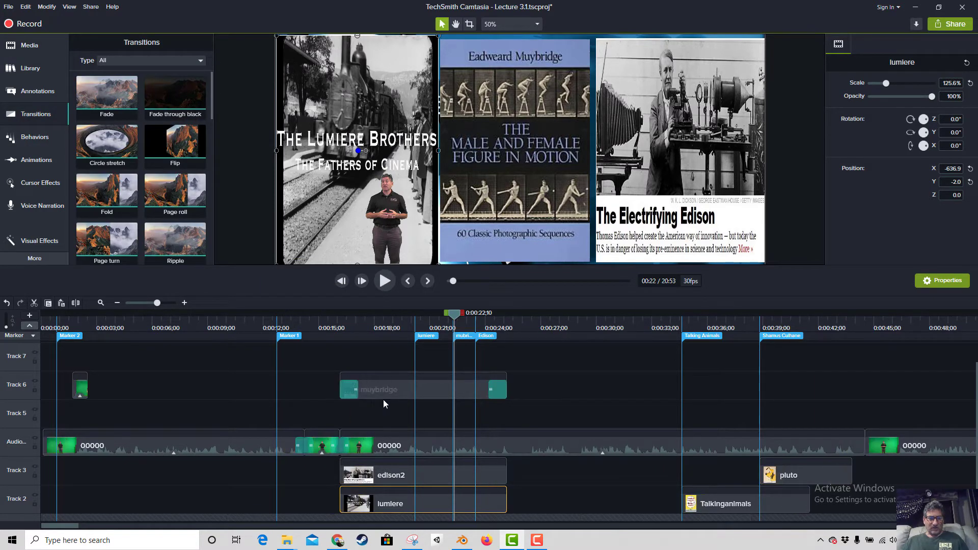
drag(180, 263, 388, 476)
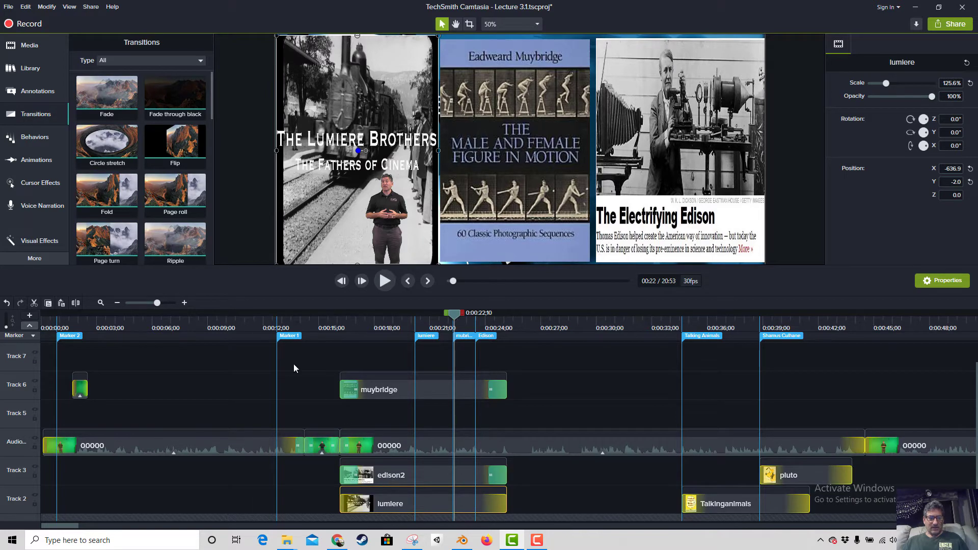
drag(107, 94, 433, 513)
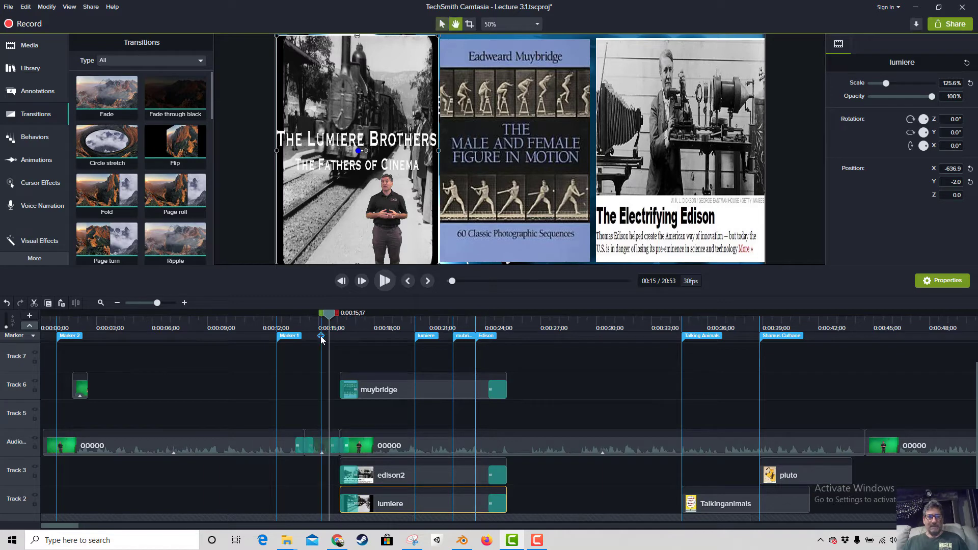
Preview the faded image sequence from about 15 to 27 seconds, and save the project.
key(space)
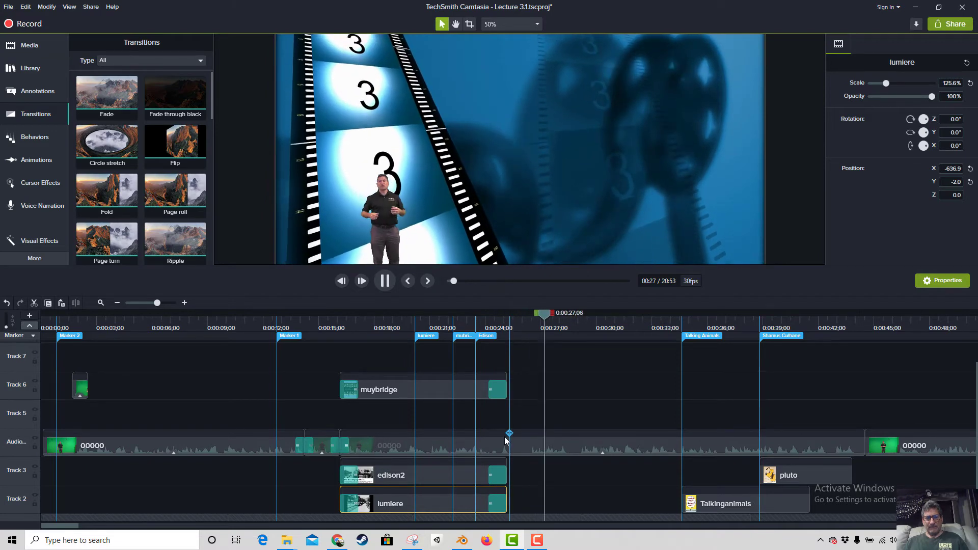
key(space)
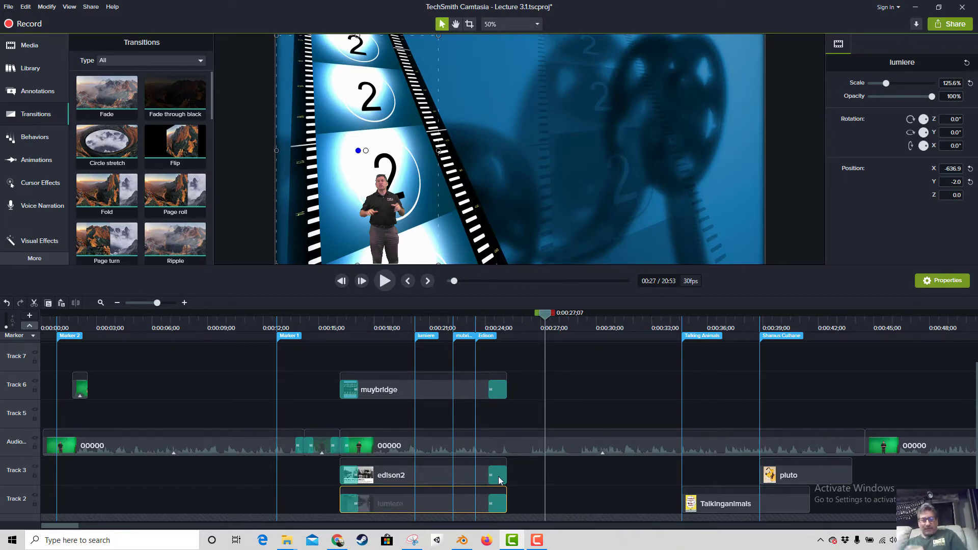
click(7, 7)
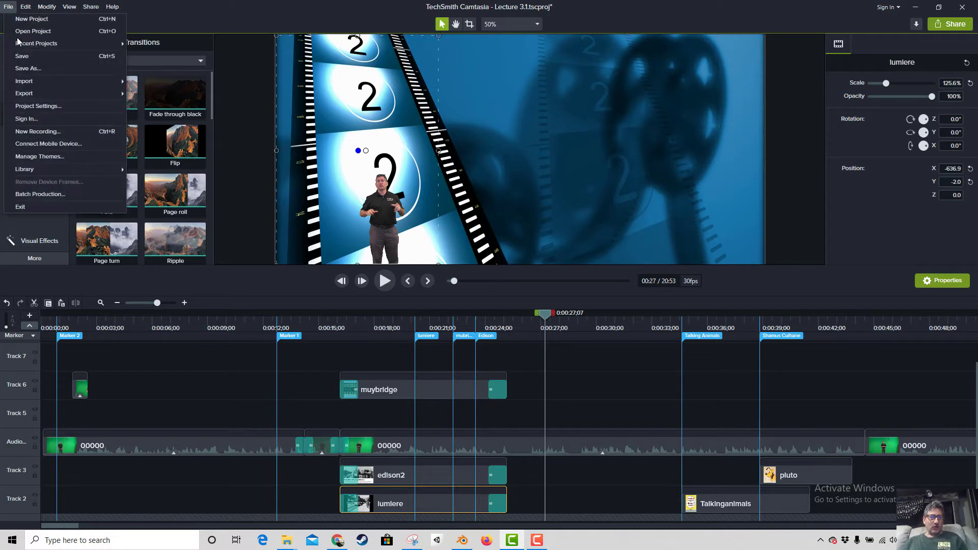
click(23, 55)
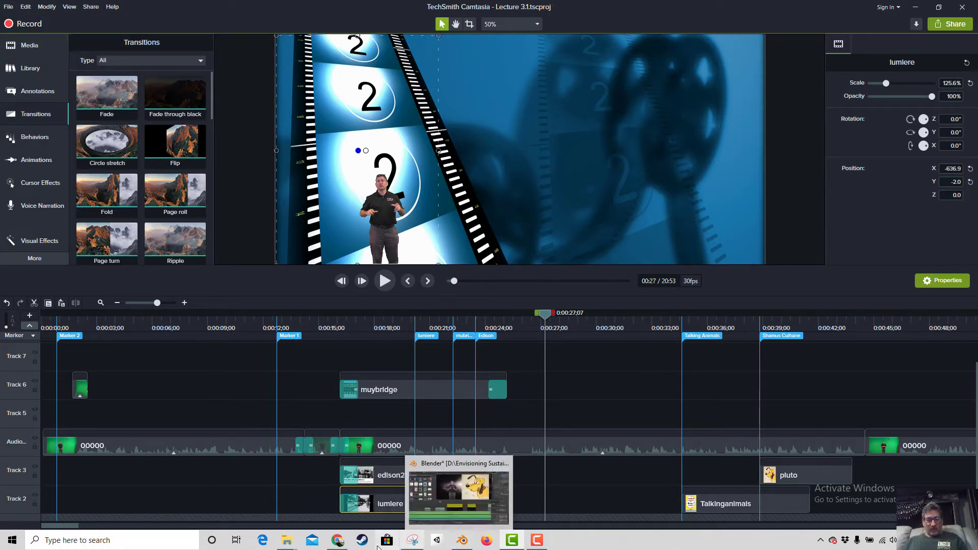
Switch to Chrome and search Google Images for "lumiere brothers train gif".
click(341, 544)
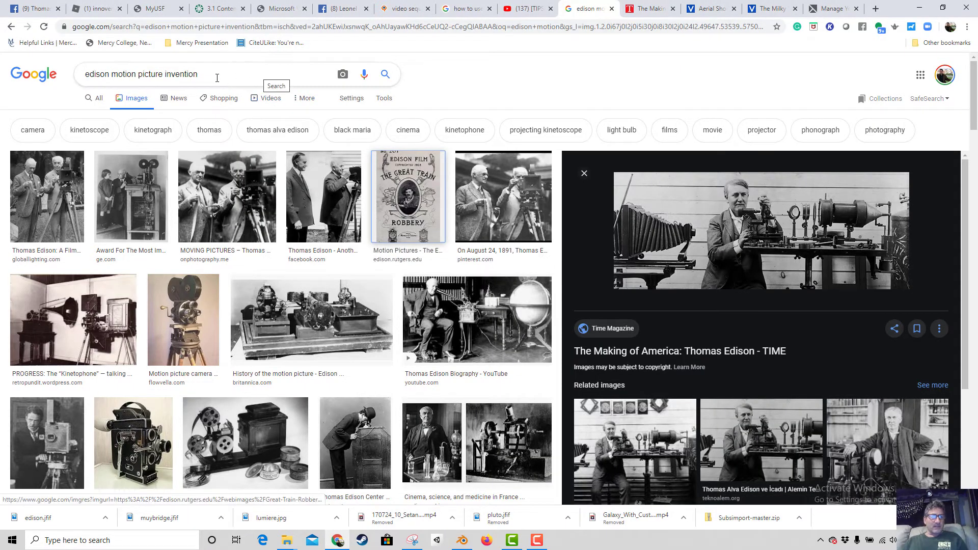
drag(217, 78, 29, 84)
text(lu)
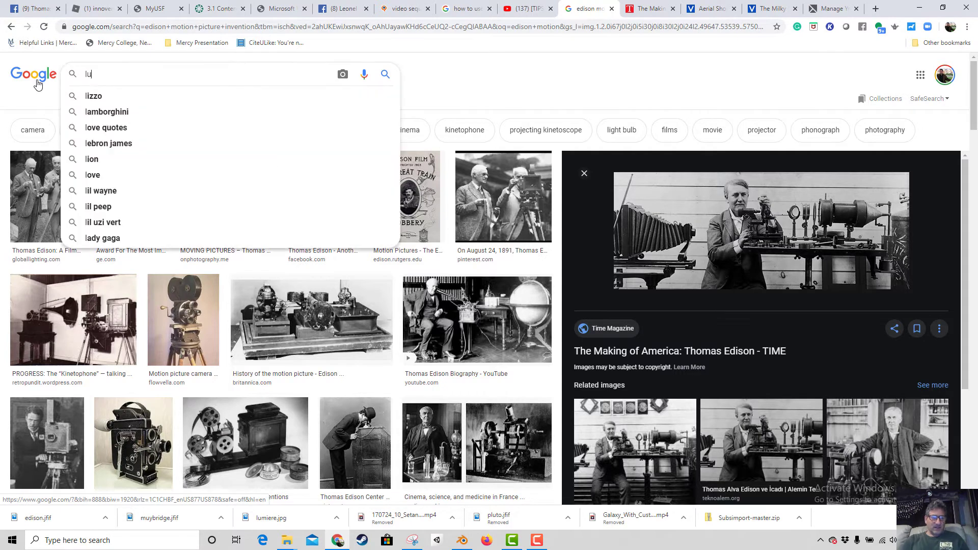
text(miere broth)
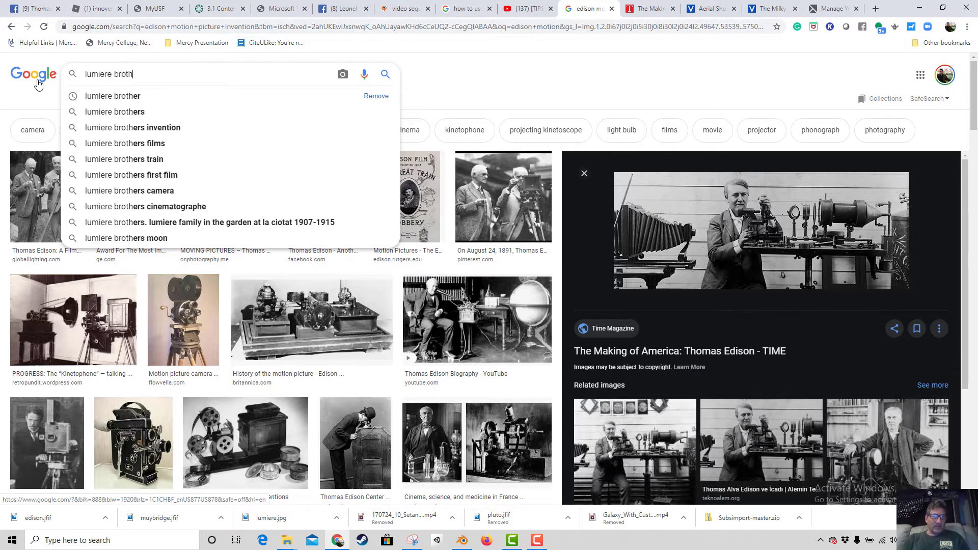
text(ers tra)
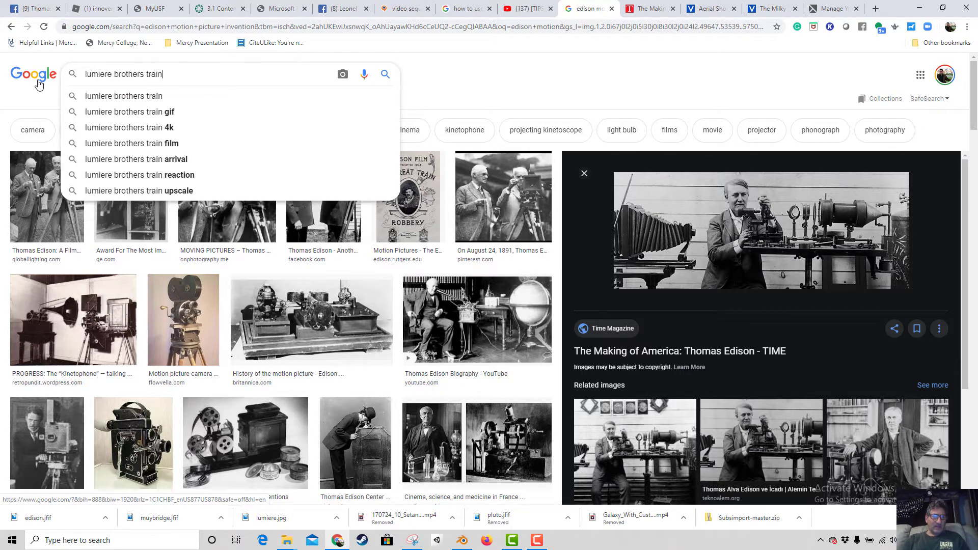
text(in)
click(96, 111)
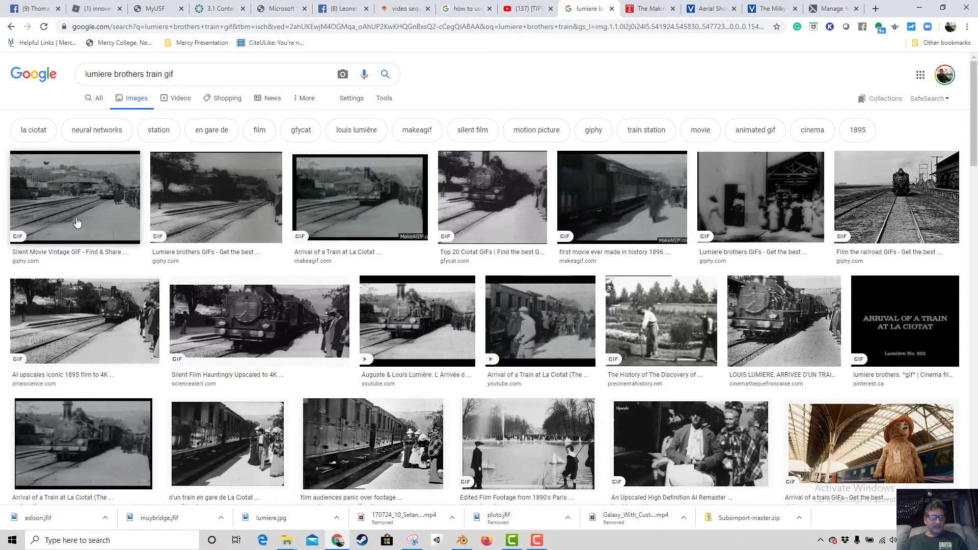
Open the Silent Movie Vintage GIF of the arriving train on Giphy and save it as lumiere in the ENVISION91011 folder.
click(77, 222)
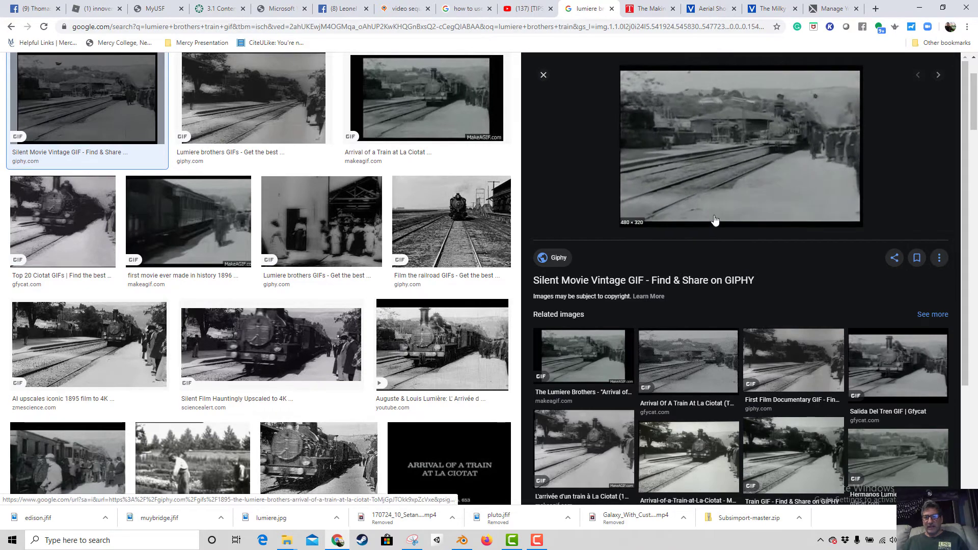
click(714, 172)
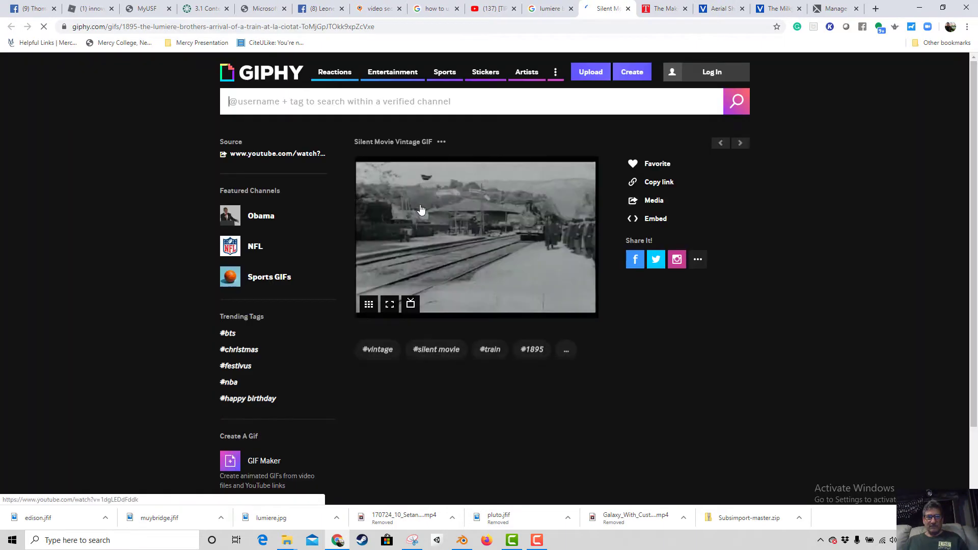
right_click(458, 240)
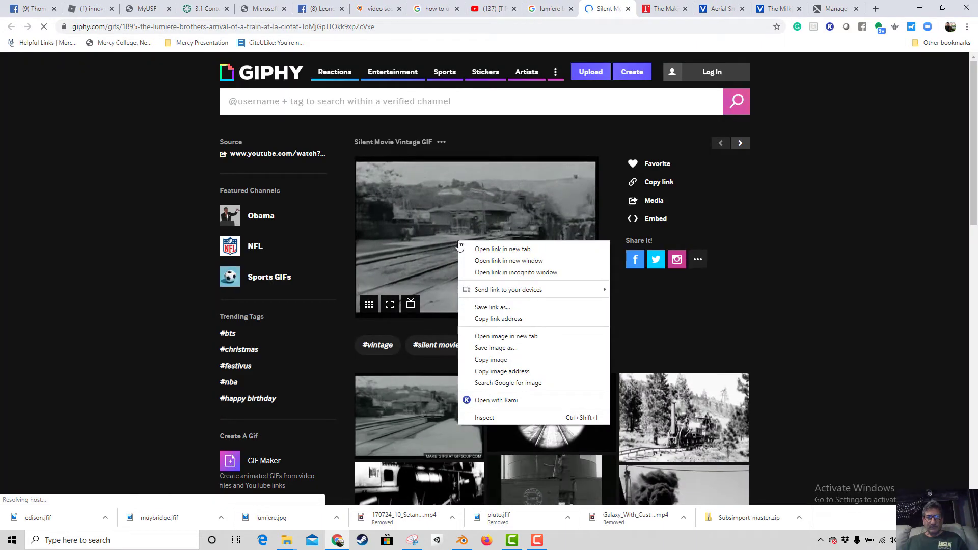
click(495, 348)
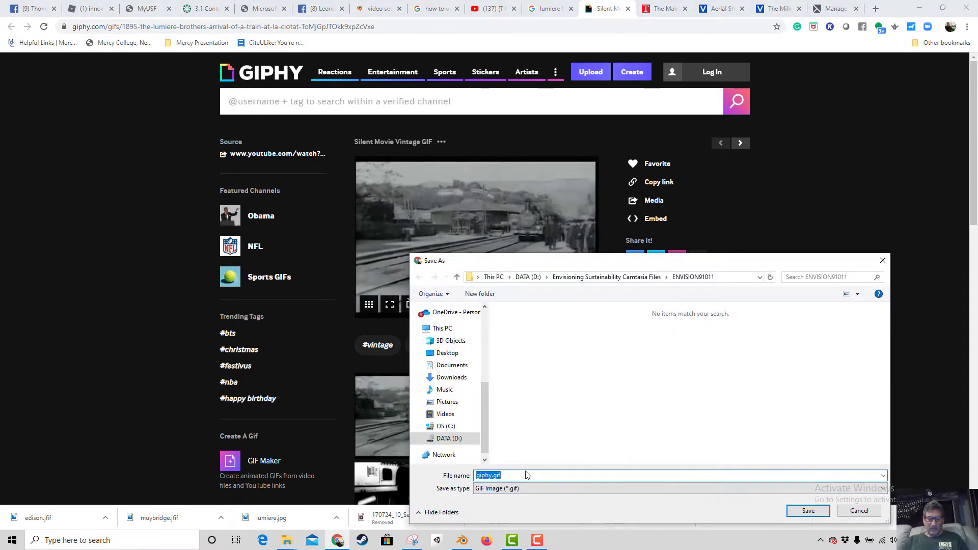
text(lumiere)
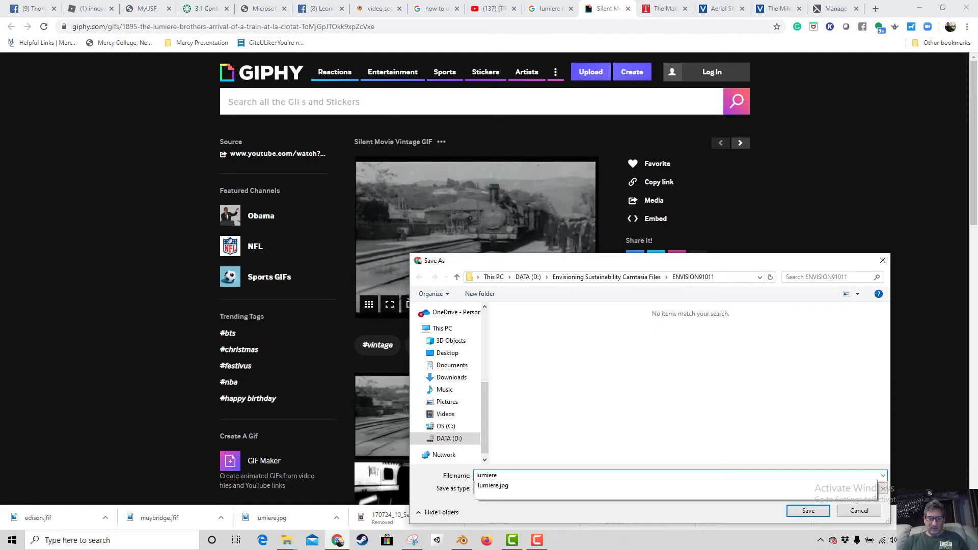
key(Return)
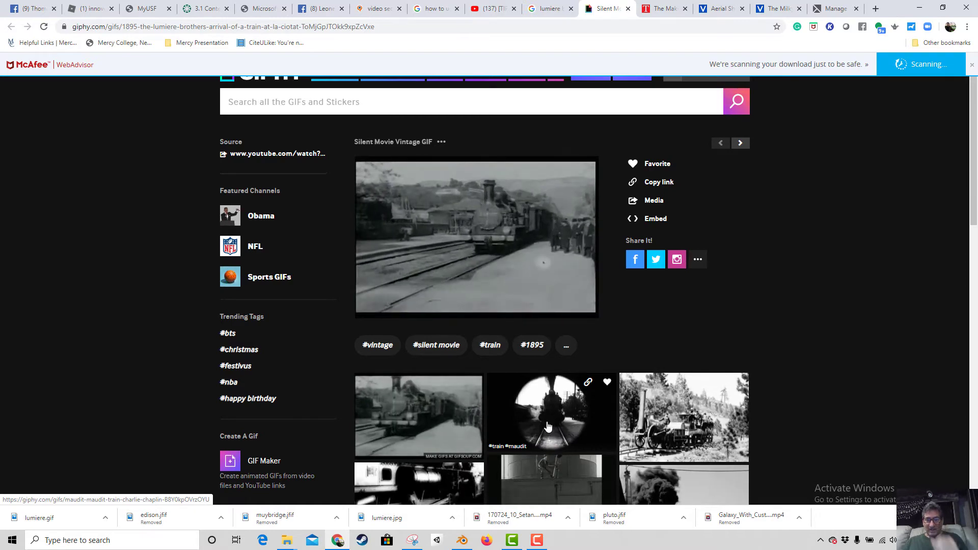
Open the related Buster Keaton GIF with the train behind him and save it as train.gif in the ENVISION91011 folder.
click(547, 427)
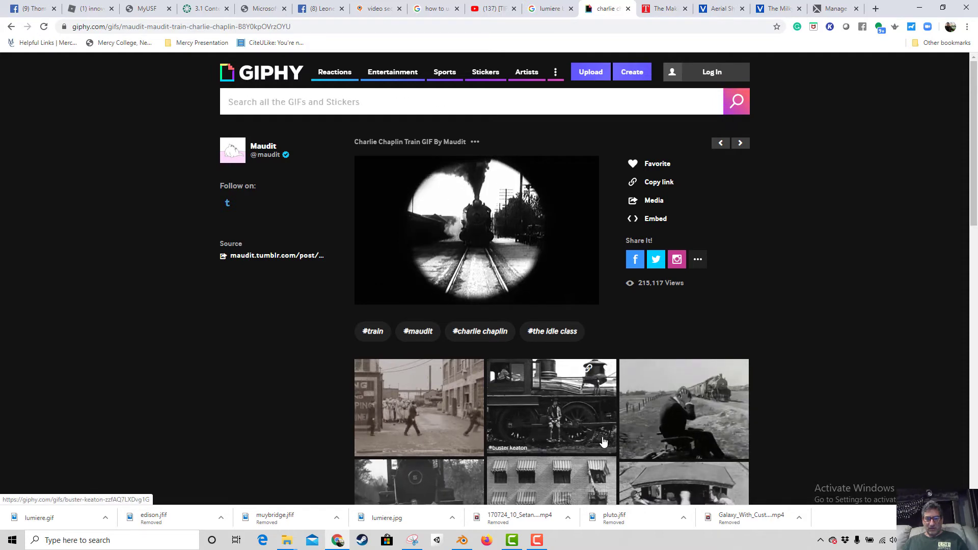
scroll(603, 441, down, 2)
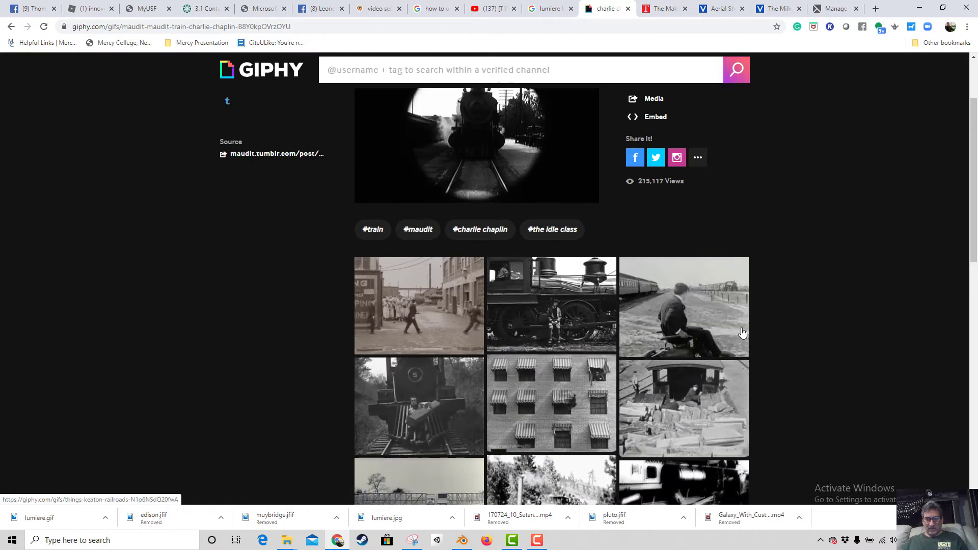
click(689, 320)
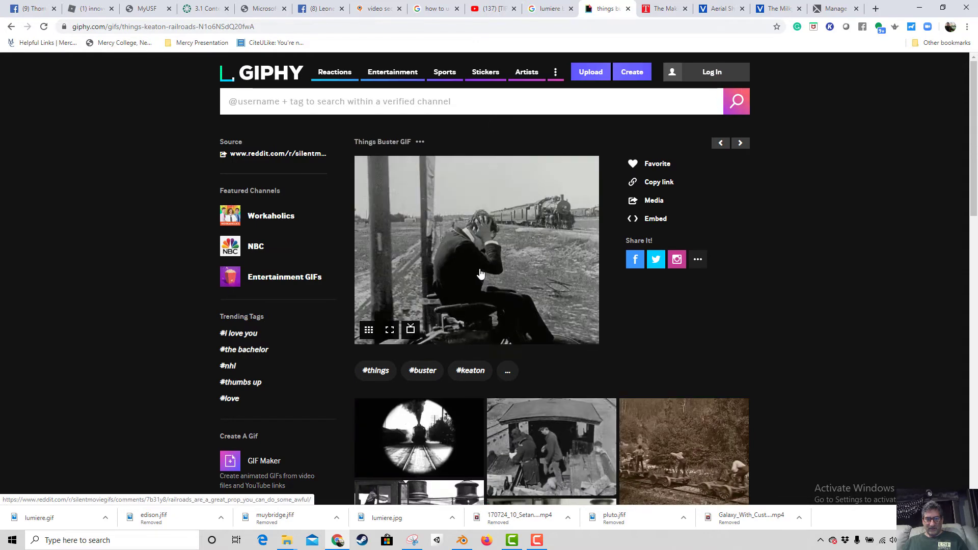
right_click(480, 274)
click(530, 379)
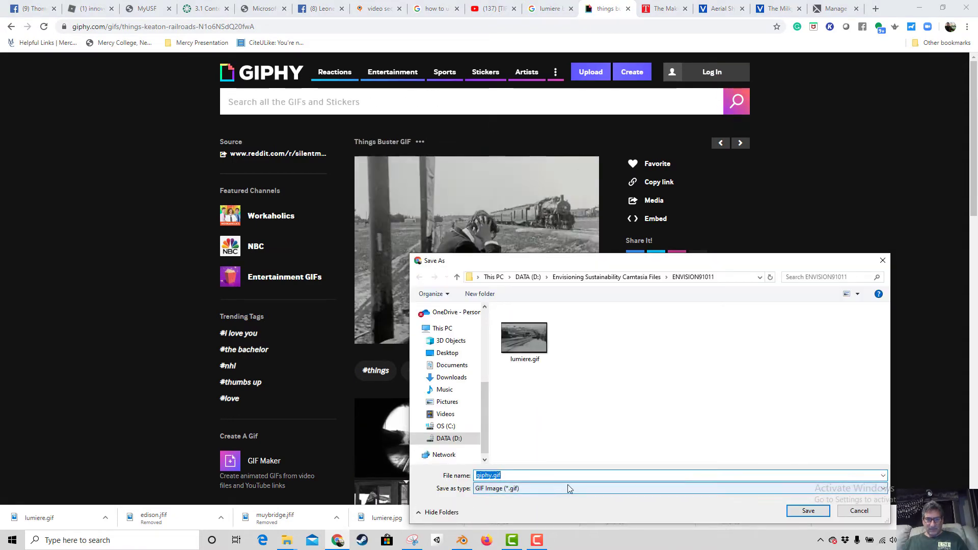
text(train)
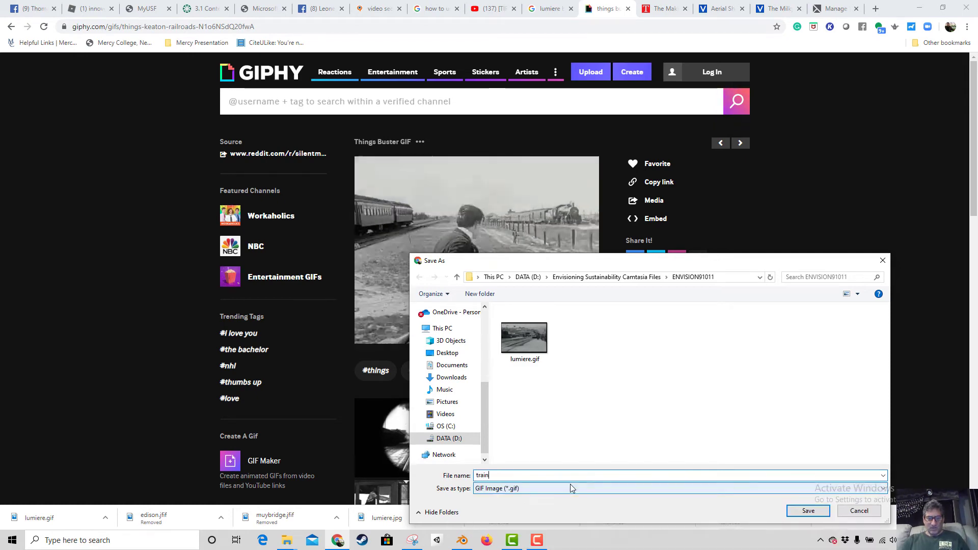
text(.gif)
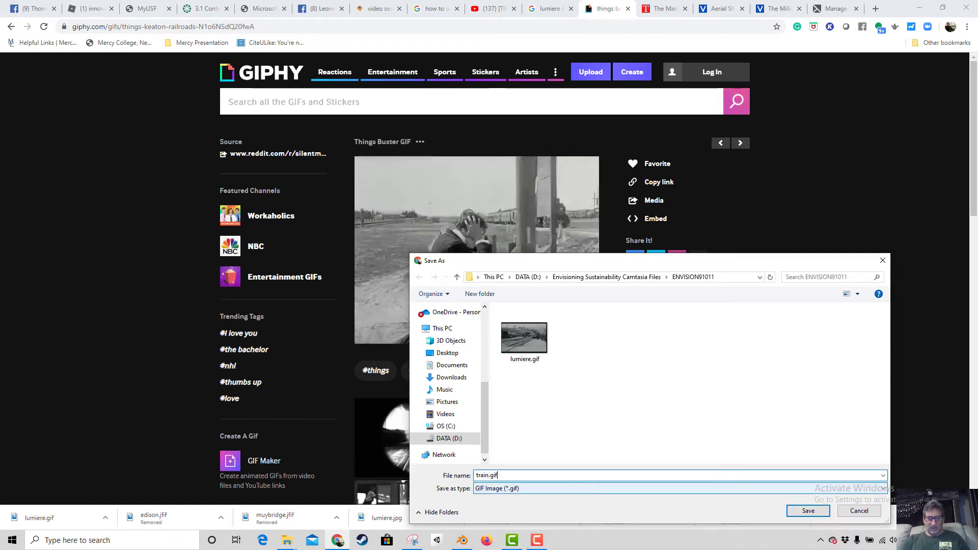
key(Return)
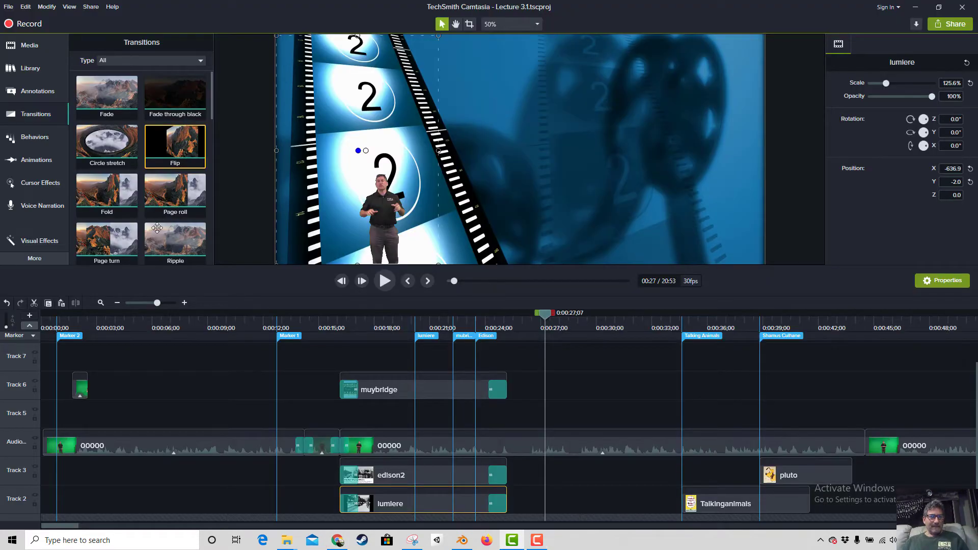
Look through Camtasia's media bin, then switch to File Explorer and filter the ENVISION91011 folder for *.gif files.
click(29, 44)
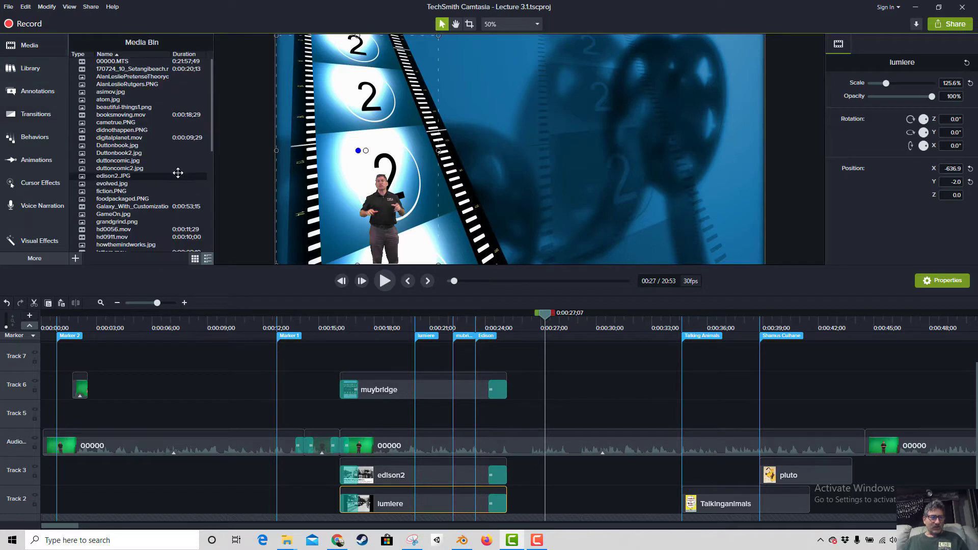
scroll(178, 173, down, 10)
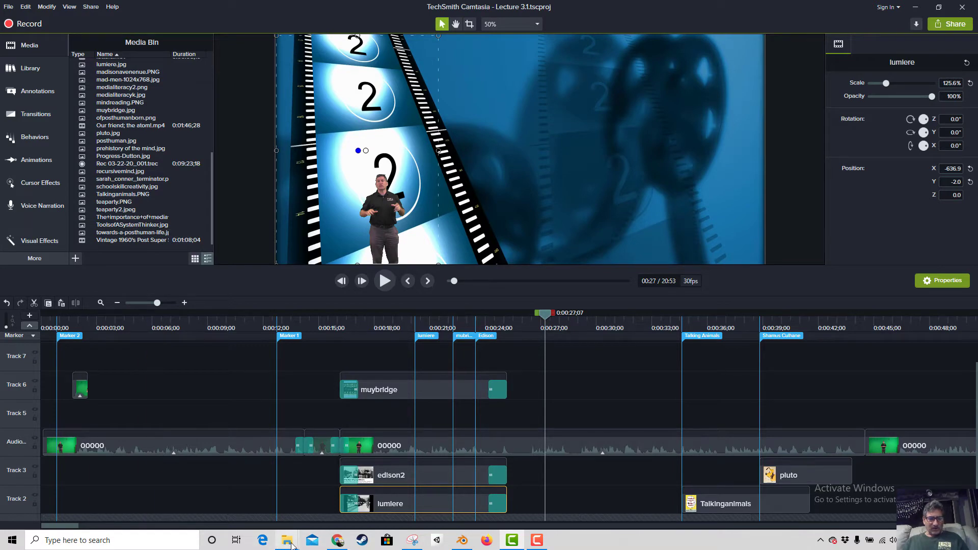
mouse_move(292, 543)
click(406, 496)
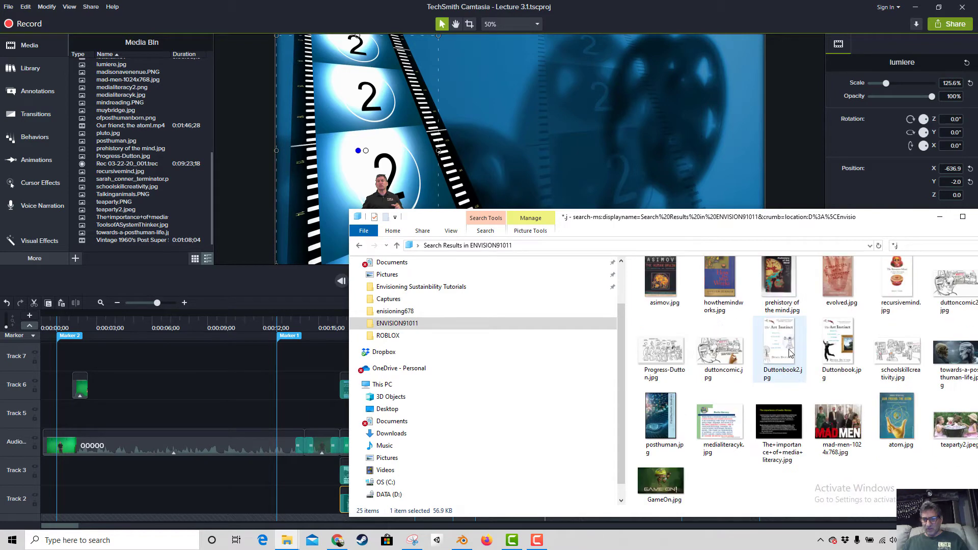
drag(752, 222, 505, 225)
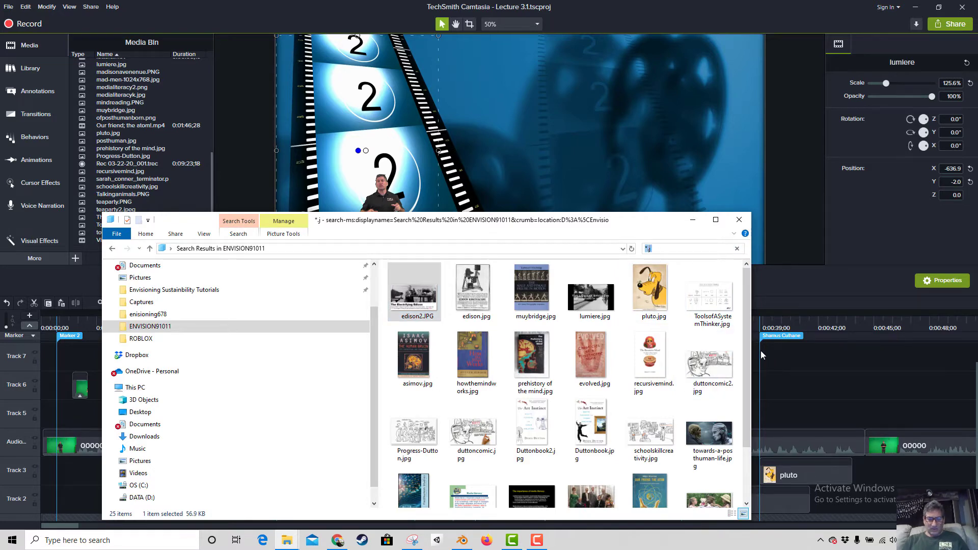
text(*.gi)
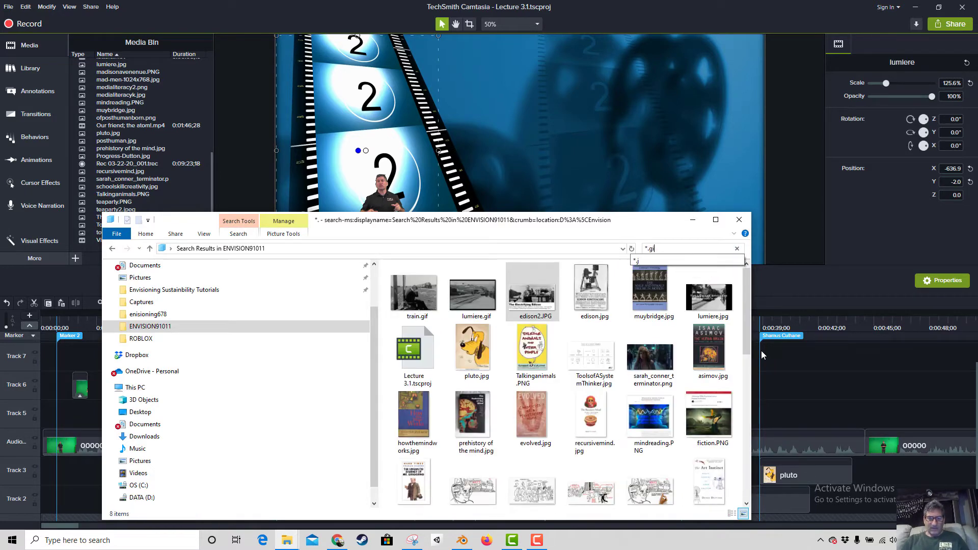
text(f)
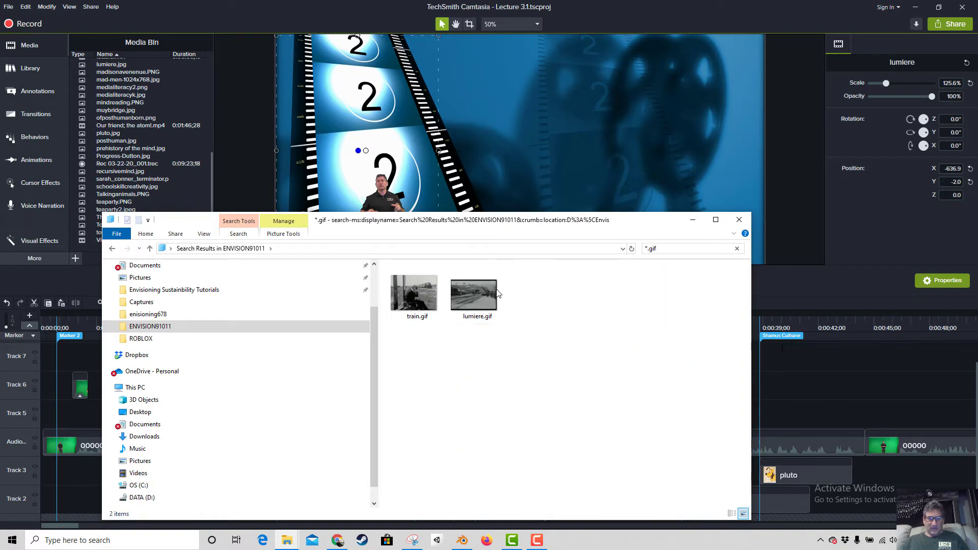
Add train.gif to Track 3 of the Camtasia timeline, directly after the edison2 clip.
drag(506, 223, 825, 48)
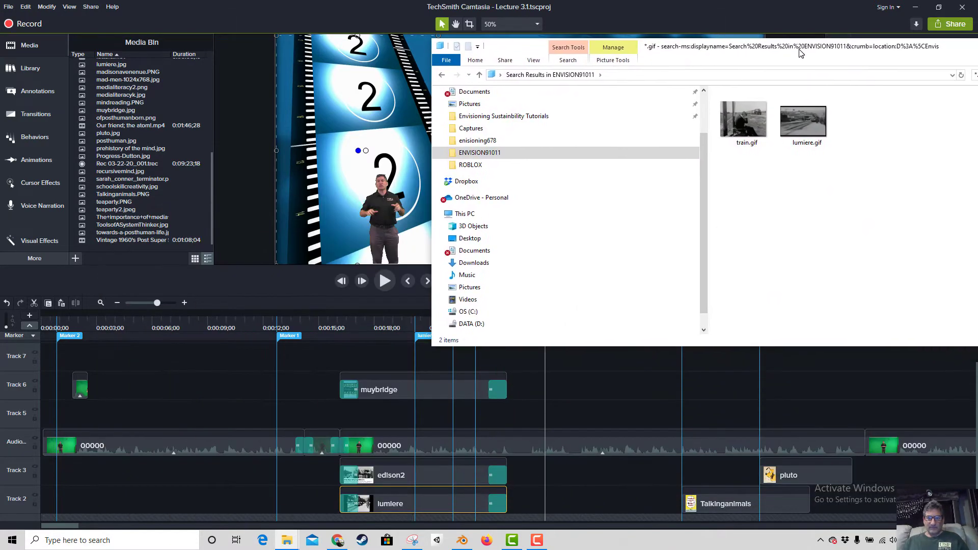
click(798, 116)
drag(741, 119, 569, 428)
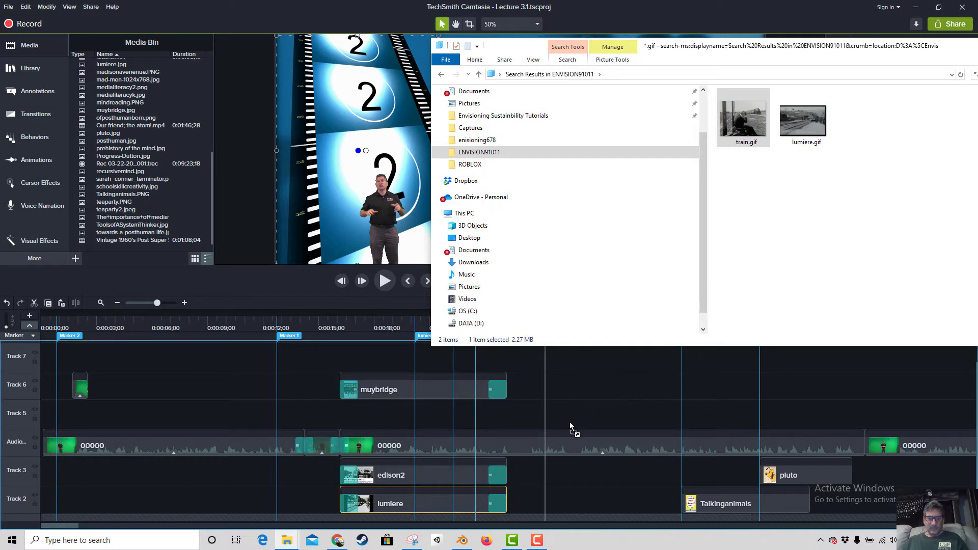
drag(551, 473, 511, 474)
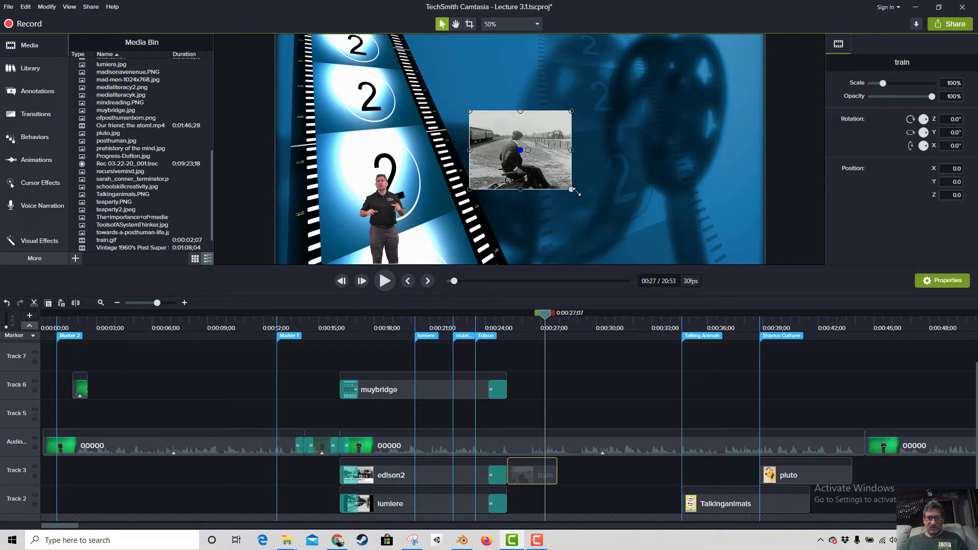
Enlarge the train GIF on the canvas to about 288.5% and place it beside the presenter at about X 199, Y 9.7.
drag(571, 189, 673, 237)
drag(570, 197, 525, 134)
mouse_move(651, 216)
mouse_down()
mouse_move(693, 231)
mouse_move(633, 216)
mouse_up()
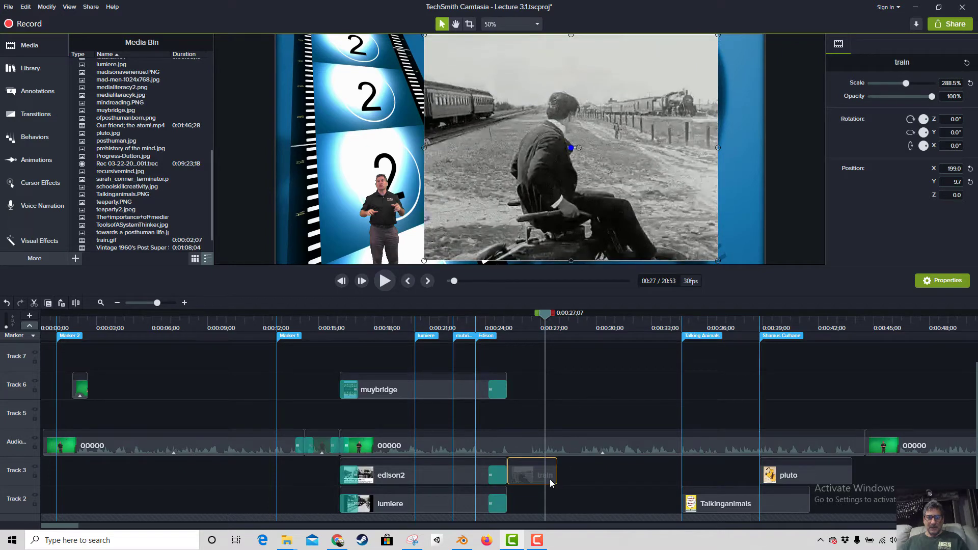
Preview the train GIF from about 24 seconds and shift it farther from the presenter to about X 233.
click(495, 327)
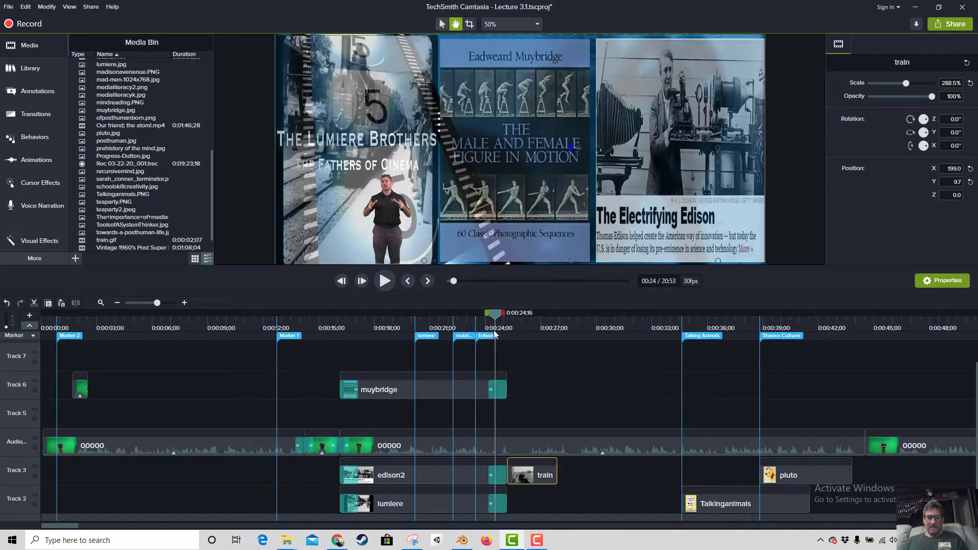
key(space)
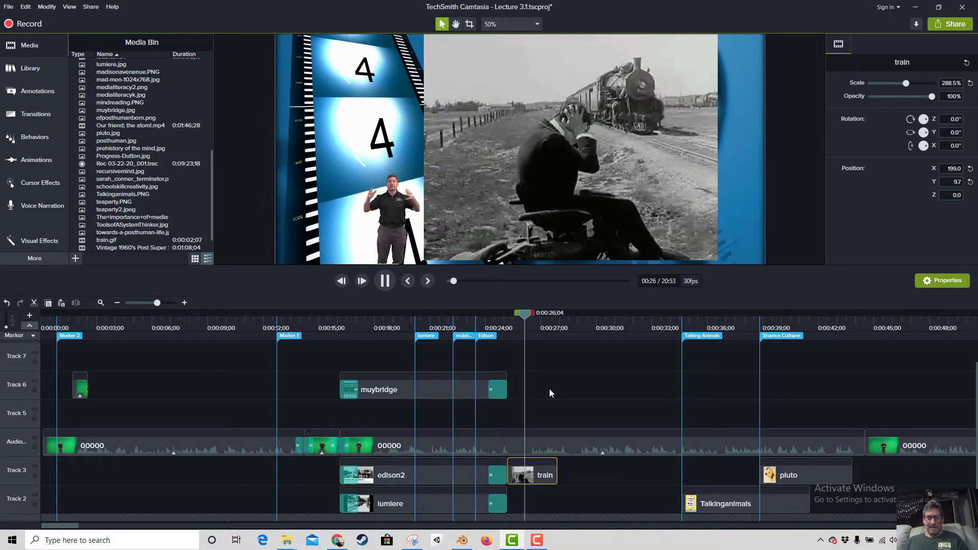
drag(558, 199, 569, 195)
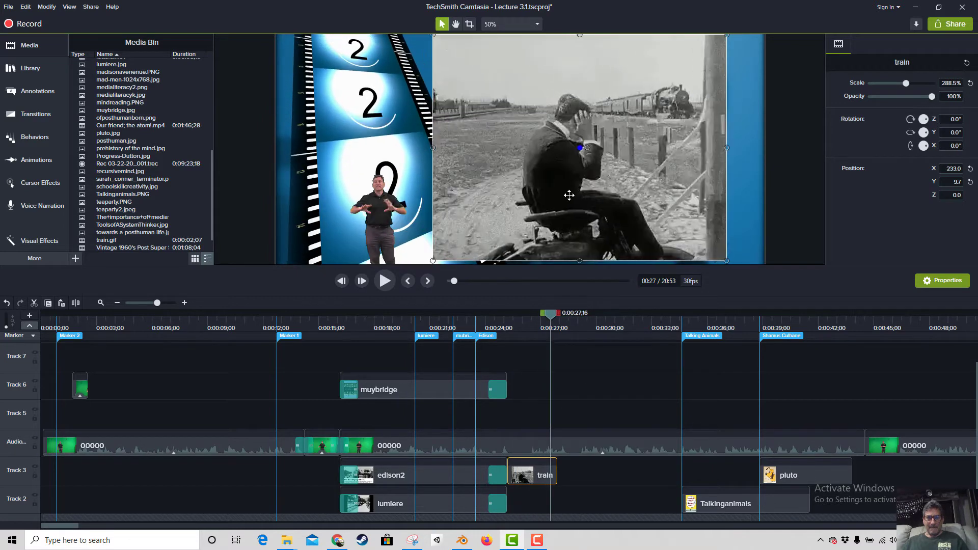
Replace the edison2 clip's ending transition with a Fade at its junction with the train clip, and preview the result.
click(497, 478)
key(Delete)
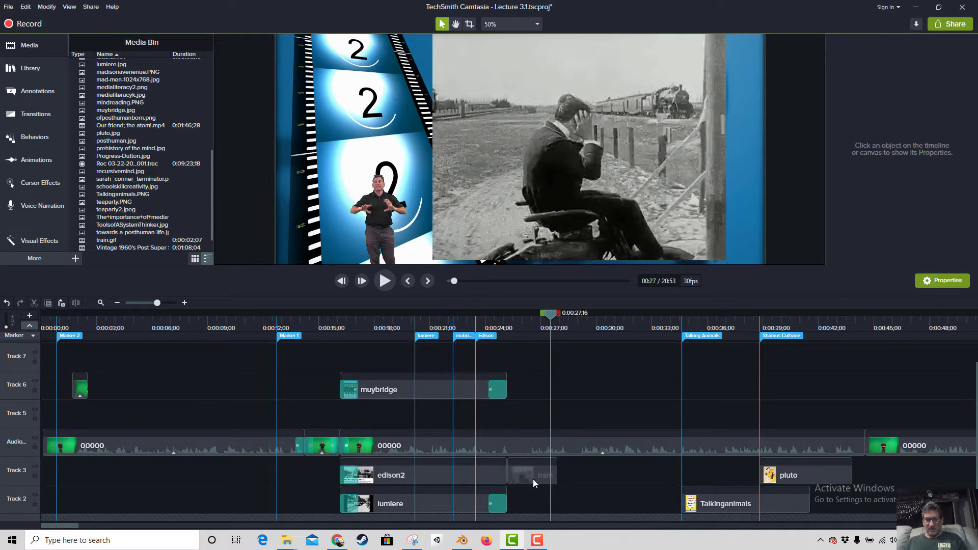
click(26, 117)
drag(116, 101, 470, 400)
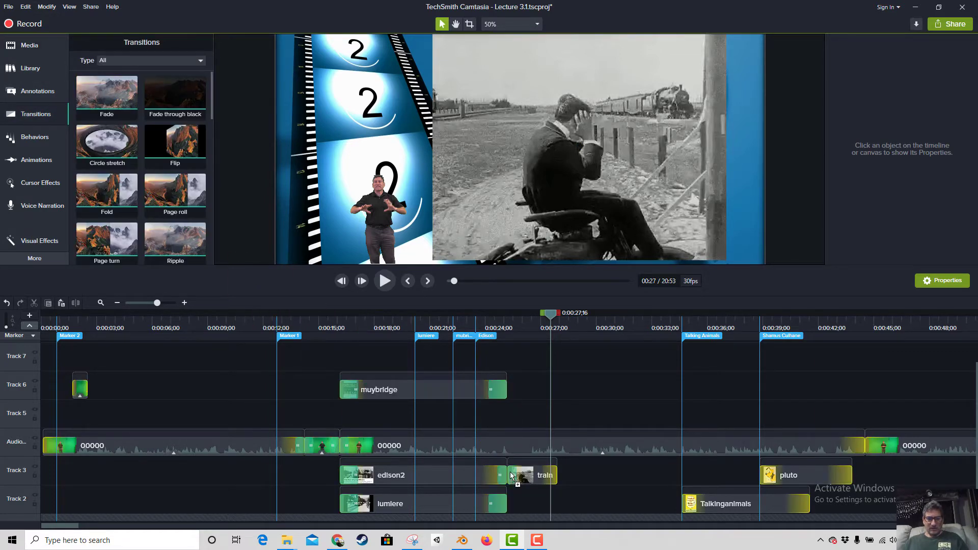
drag(511, 447, 504, 473)
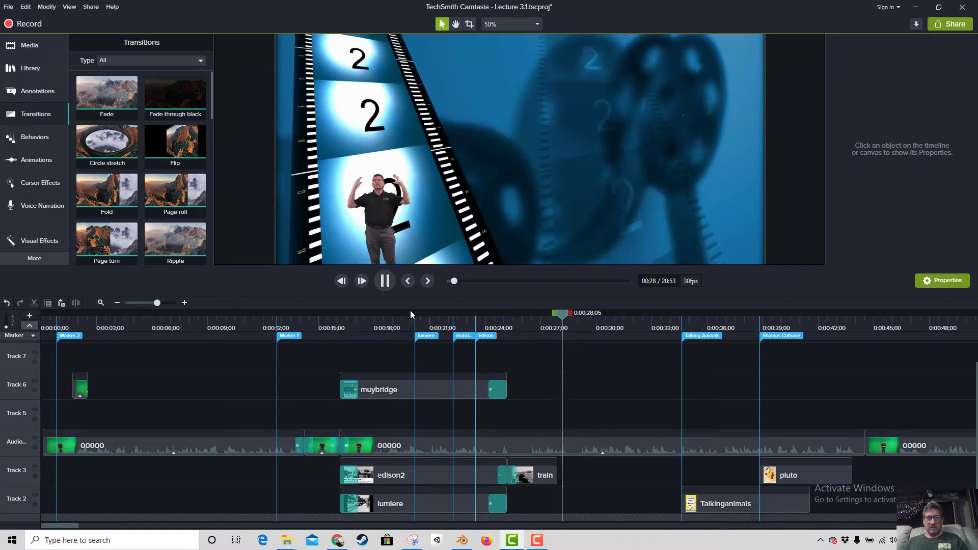
key(space)
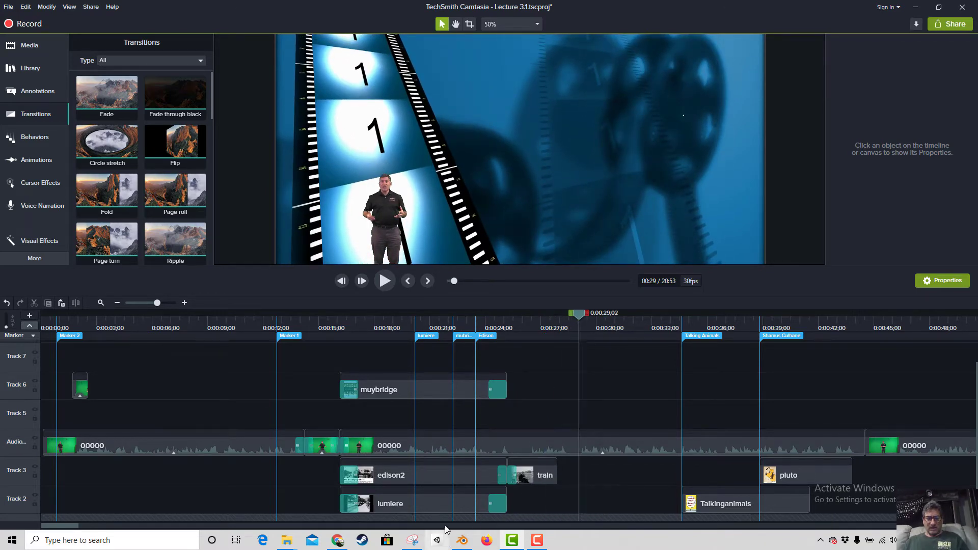
Switch to Chrome and search the web for "alice in the looking glass disney".
mouse_move(337, 544)
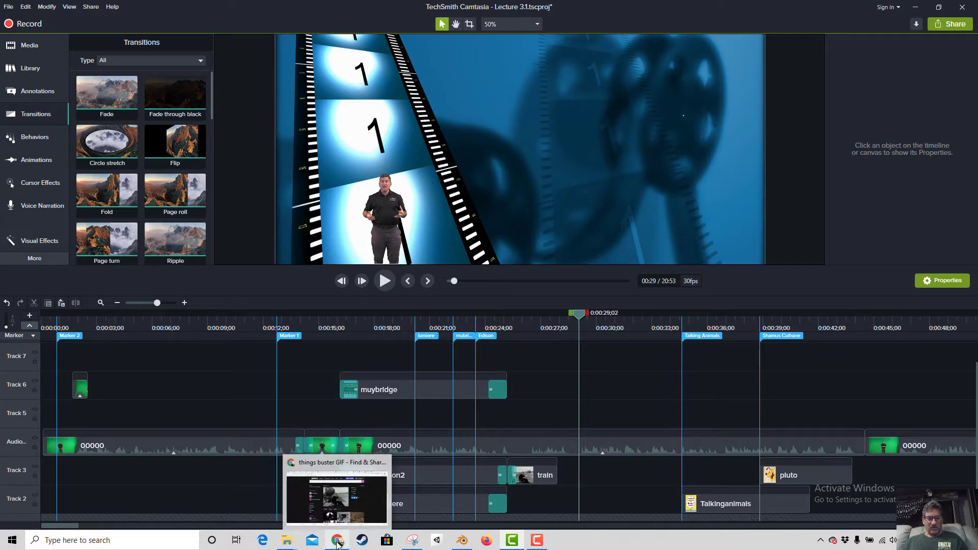
click(337, 544)
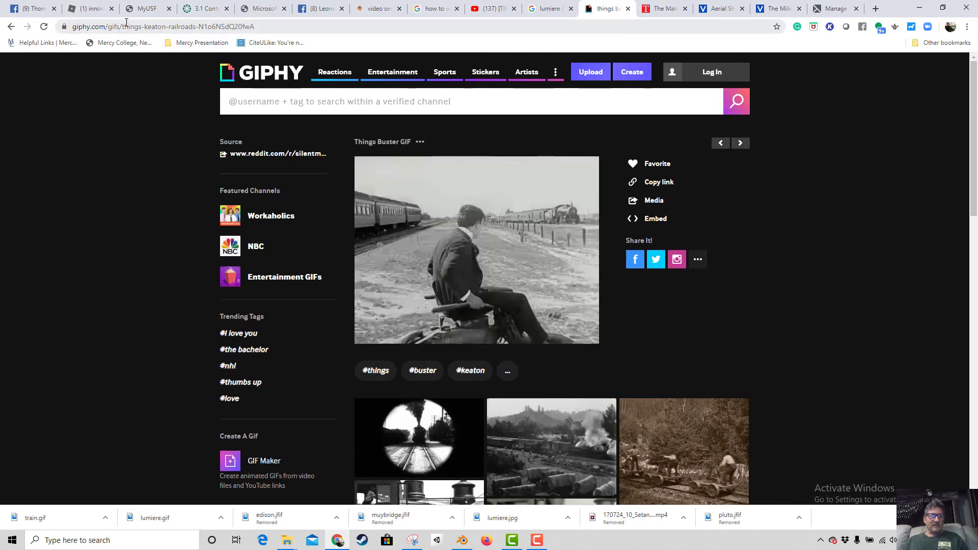
key(alt+Left)
click(154, 27)
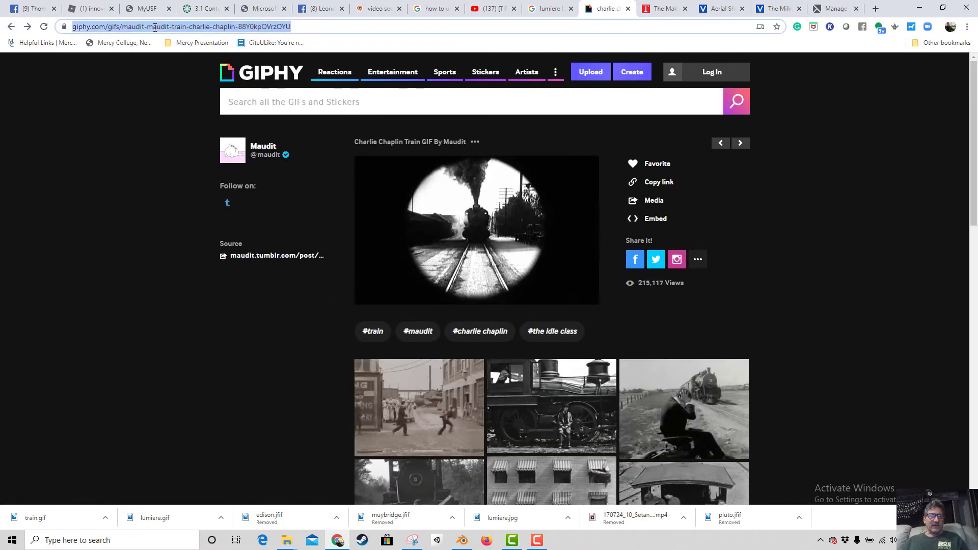
text(al)
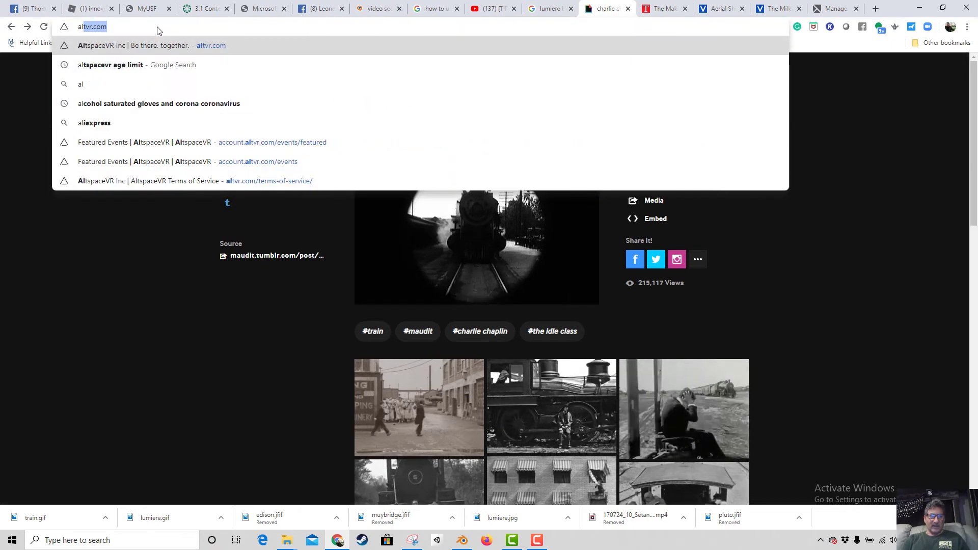
text(ice in the loo)
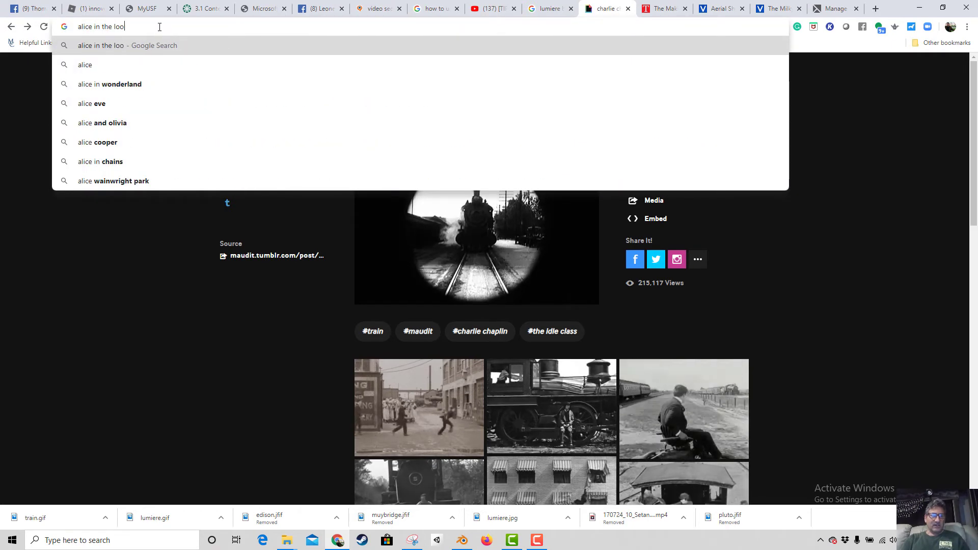
text(king glass disney)
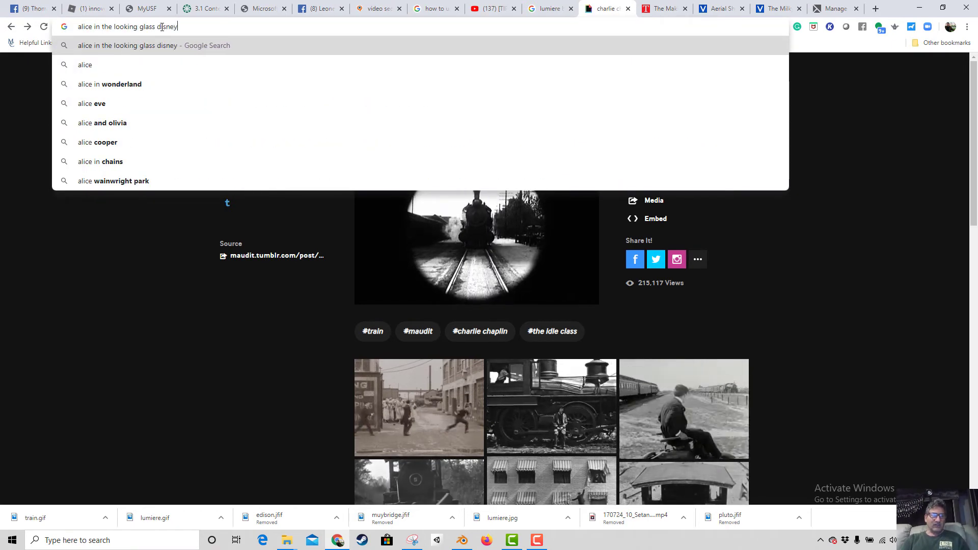
key(Return)
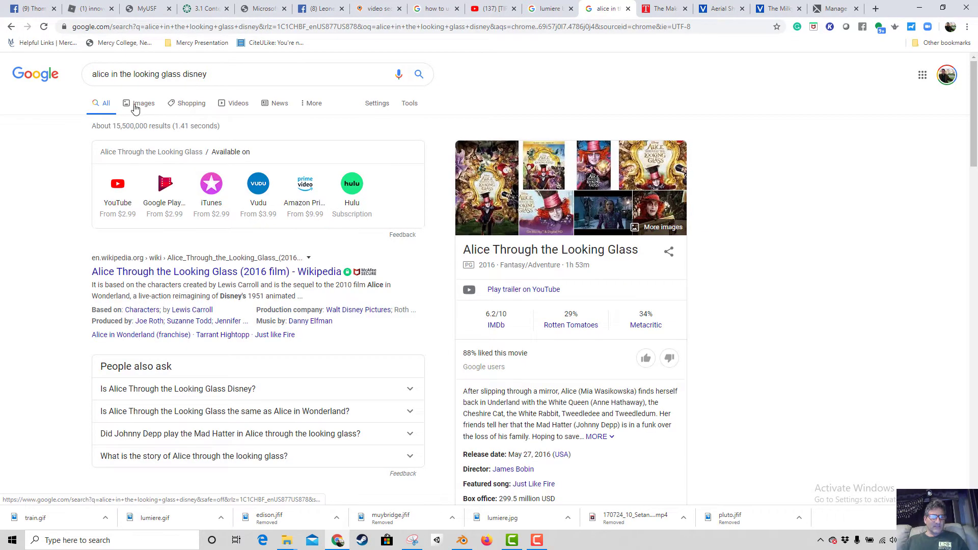
Show the image results for the Disney looking glass search and look through them for suitable Alice pictures.
click(141, 106)
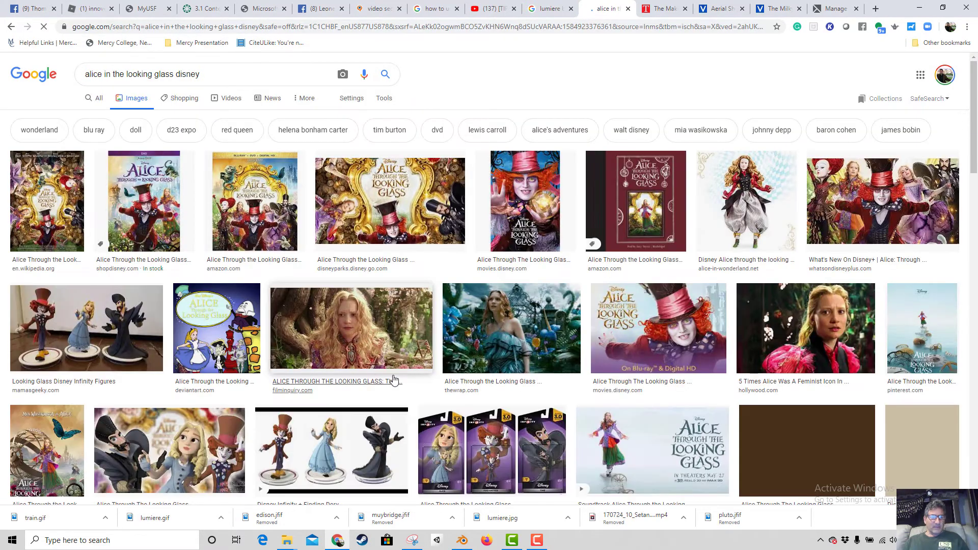
scroll(387, 367, down, 12)
scroll(397, 357, up, 1)
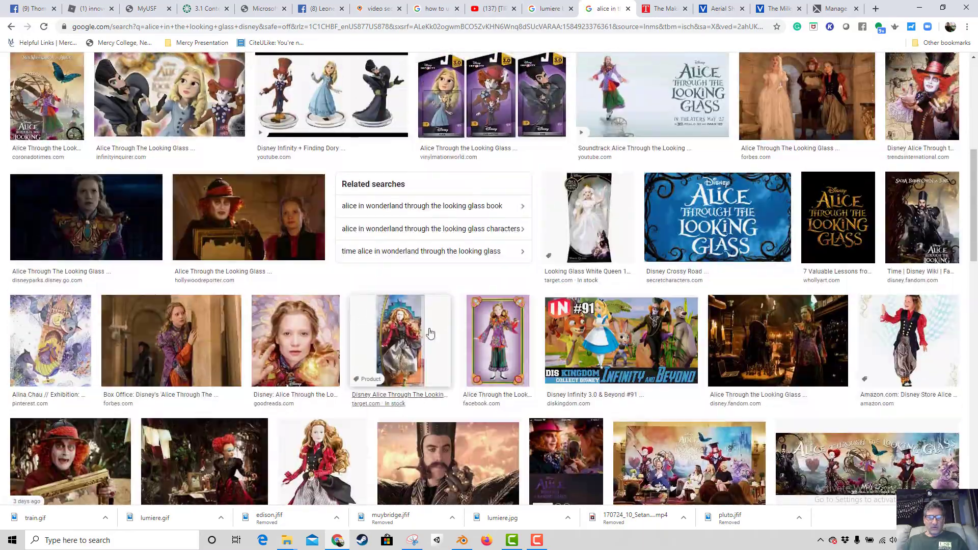
scroll(401, 287, down, 11)
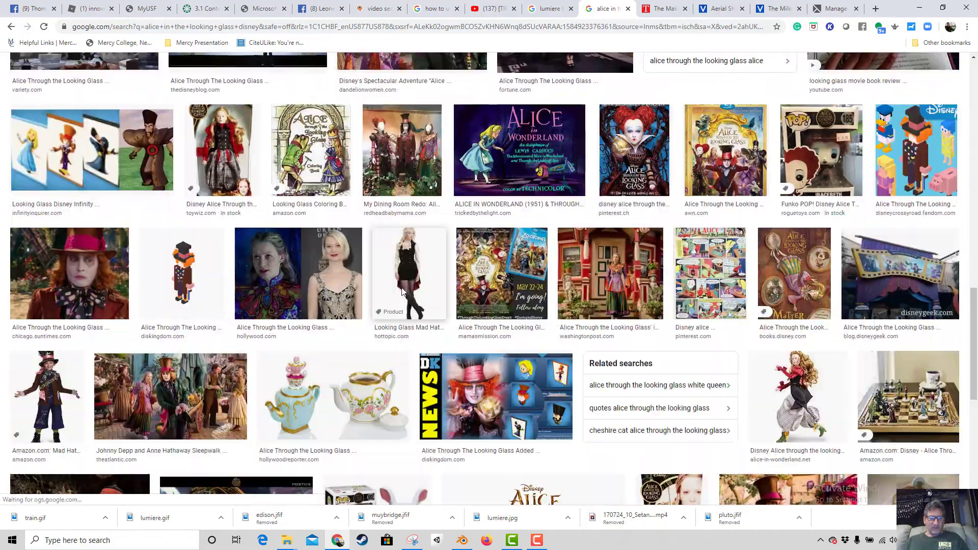
scroll(400, 288, up, 20)
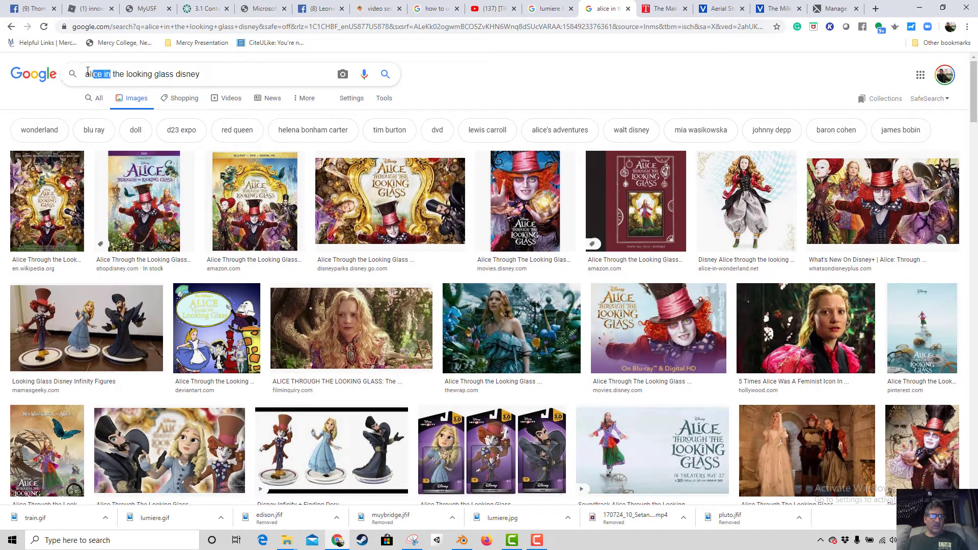
Search images for "through the looking glass disney", and refine the query to "through the looking glass black and white".
text(through)
key(Return)
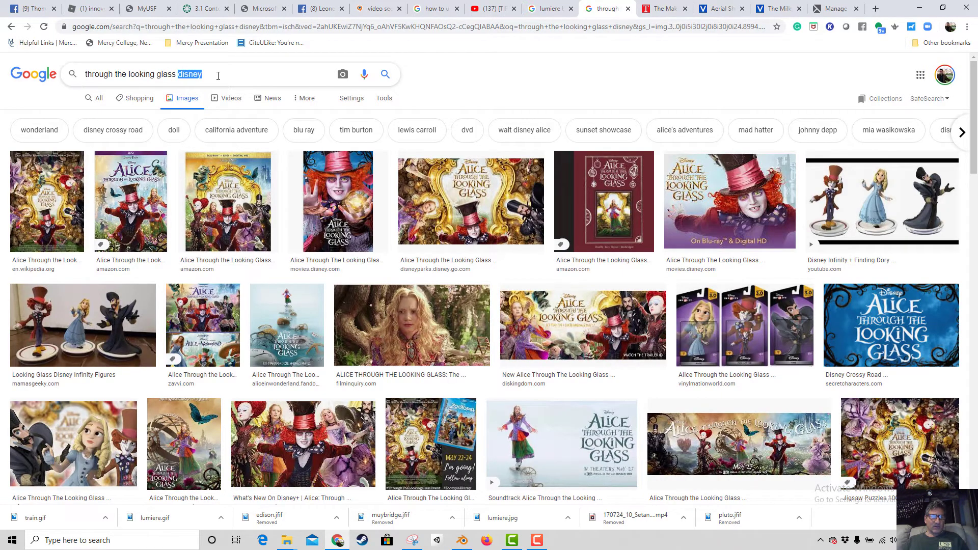
key(BackSpace)
text(black)
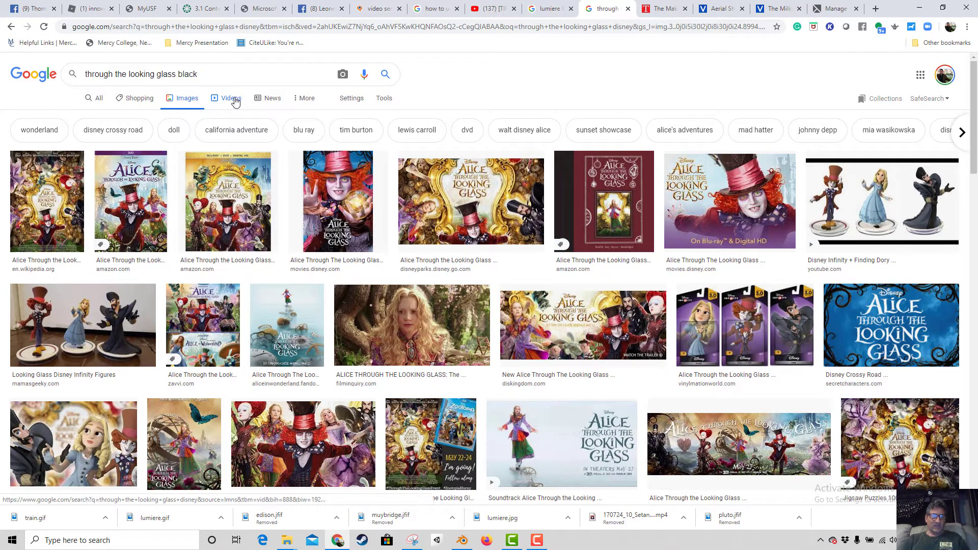
key(BackSpace)
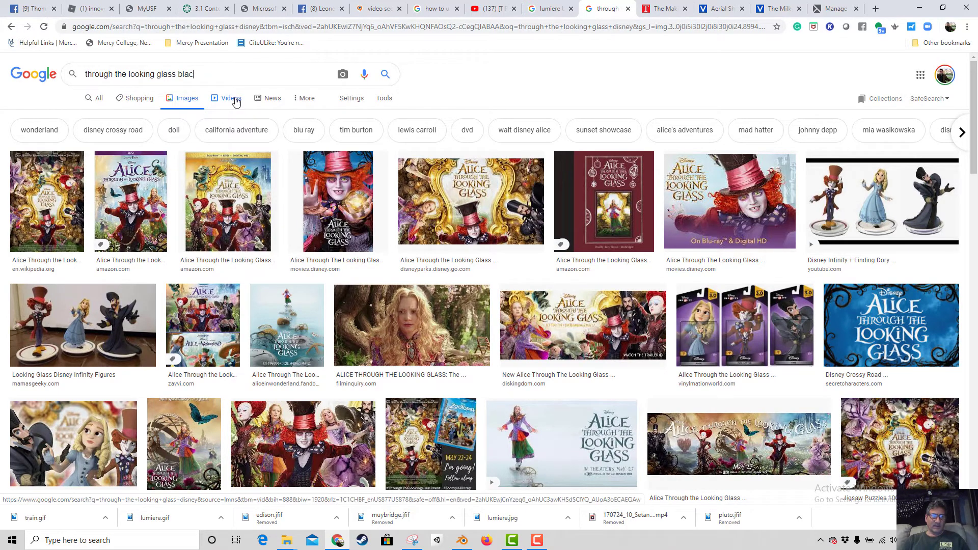
text(k and white)
key(Return)
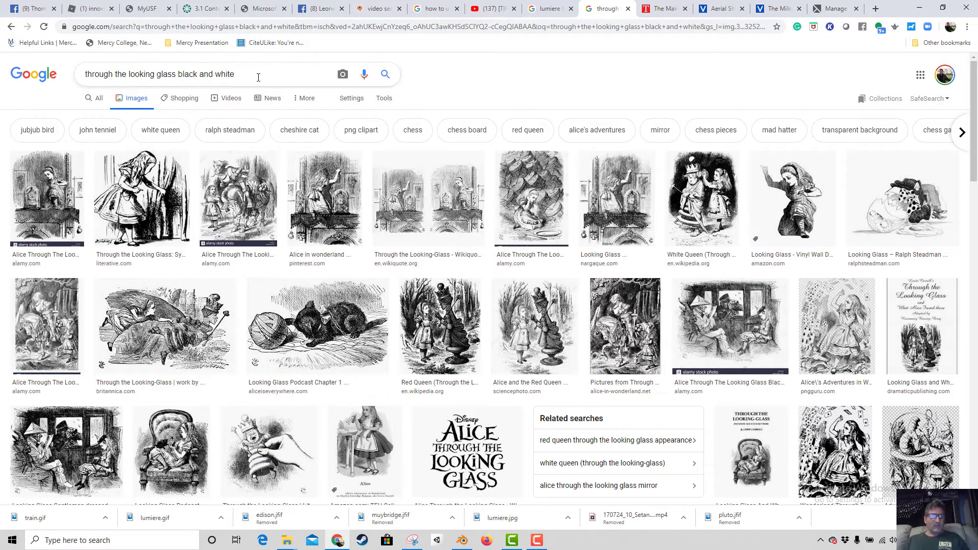
Search images for "looking glass early disney" and look through the results for early Alice footage.
drag(257, 75, 31, 105)
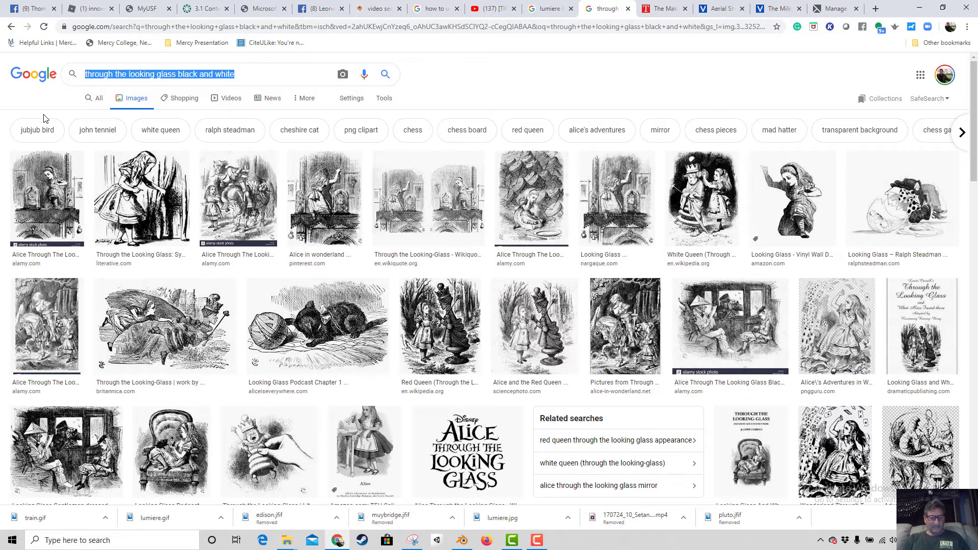
text(look)
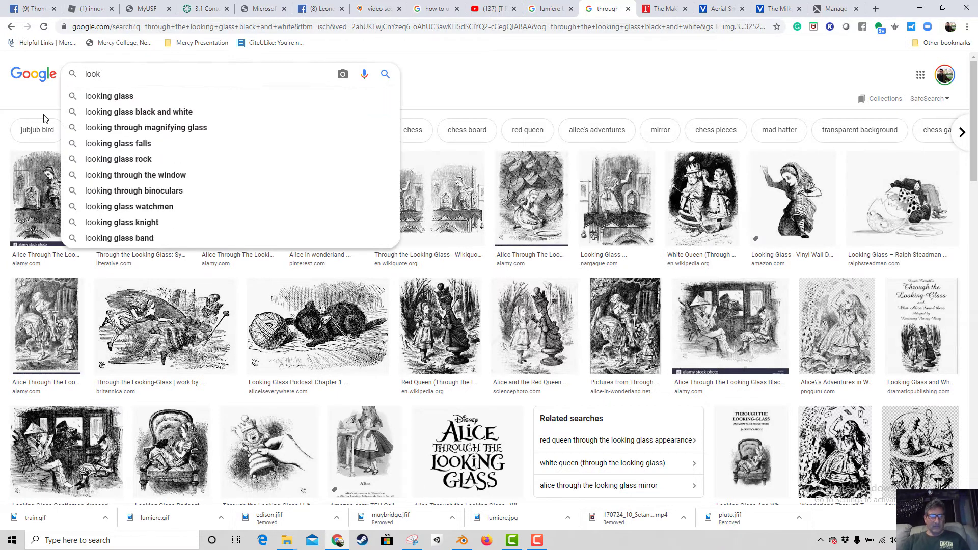
text(ing glass early)
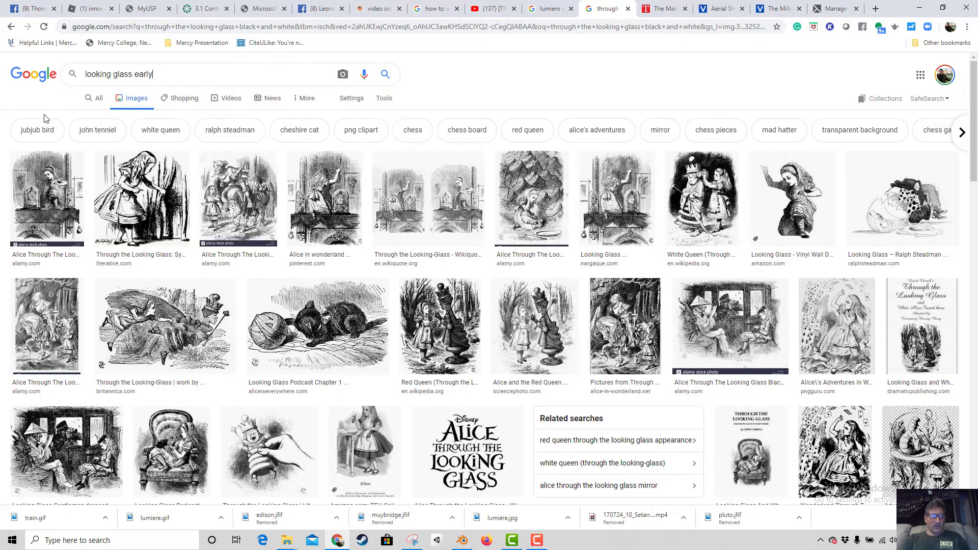
text( disney)
key(Return)
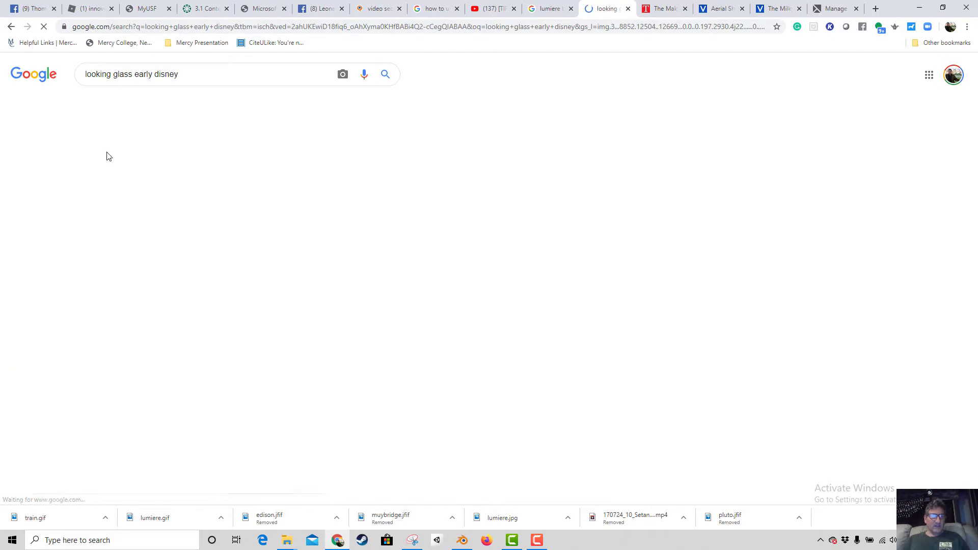
scroll(322, 227, down, 8)
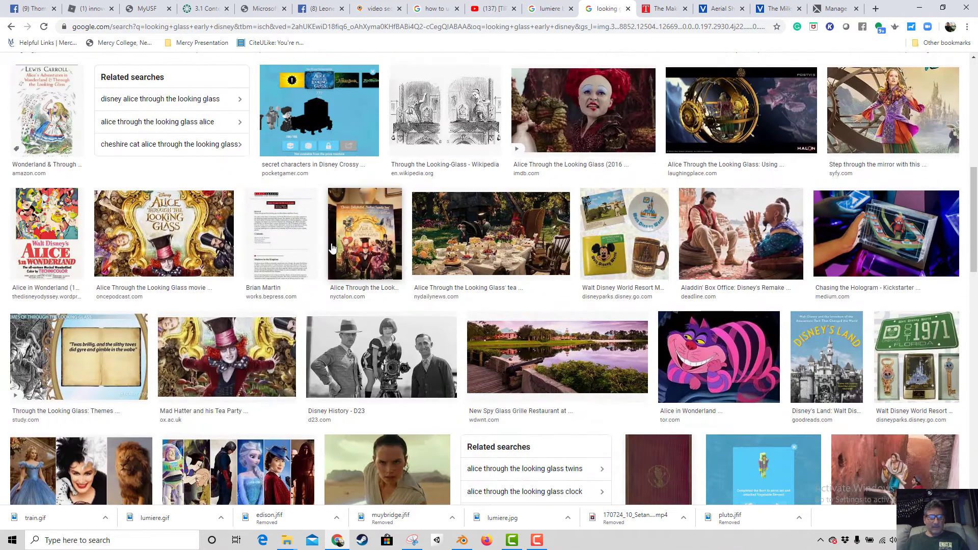
scroll(332, 248, up, 8)
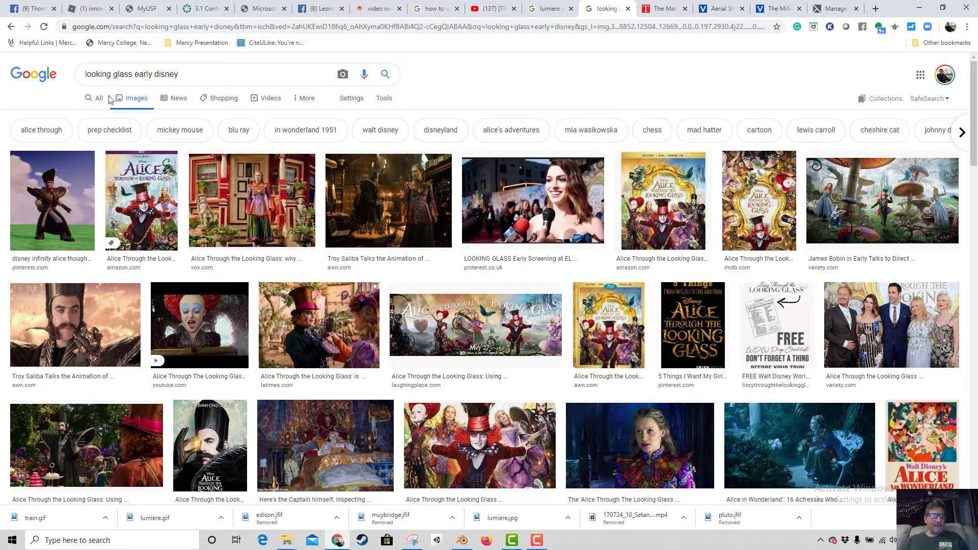
Show all web results for "looking glass early disney" and examine the listed pages for early Disney Alice films.
click(98, 99)
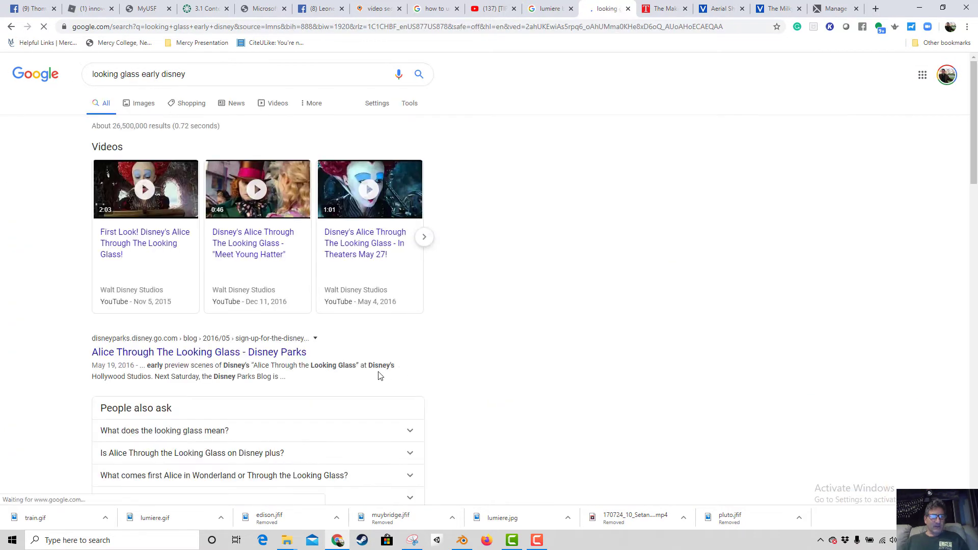
scroll(382, 362, down, 3)
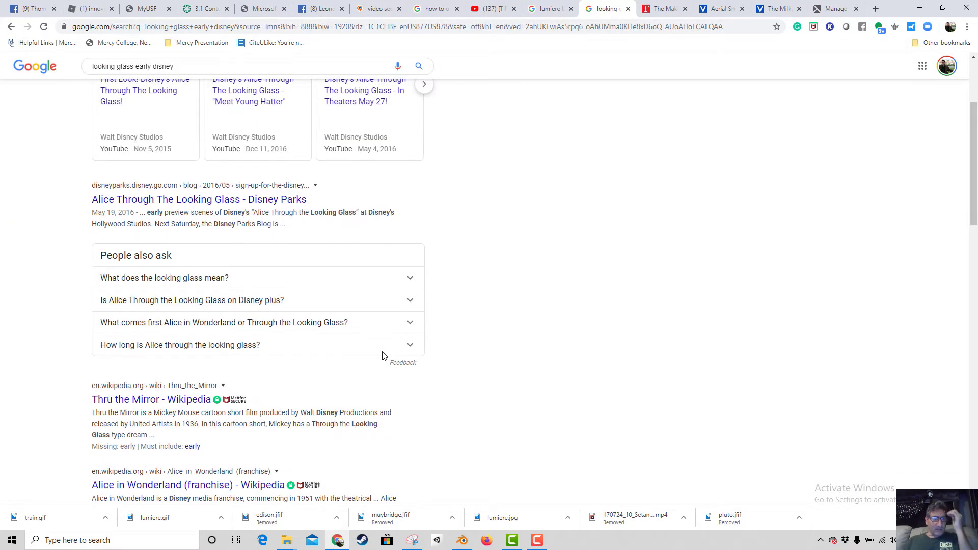
scroll(383, 355, down, 4)
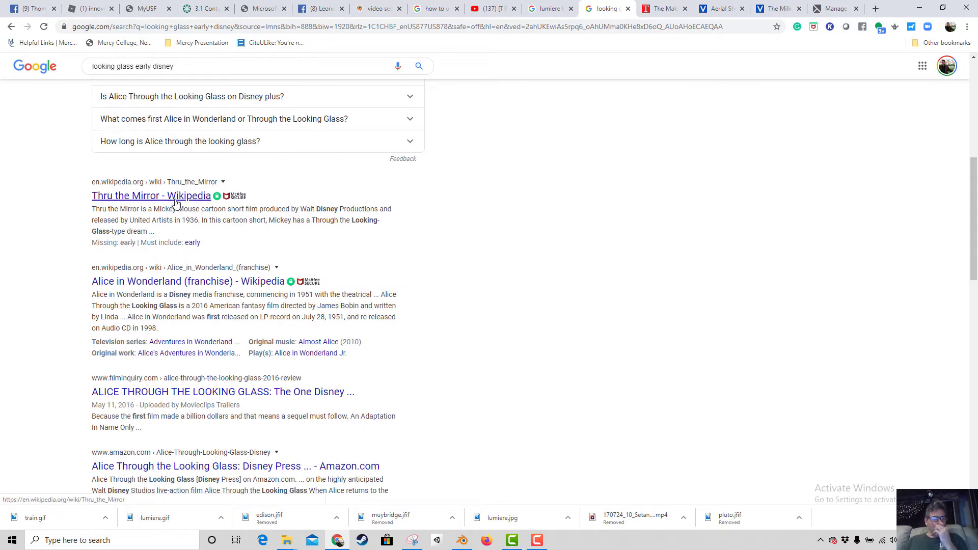
scroll(178, 204, down, 2)
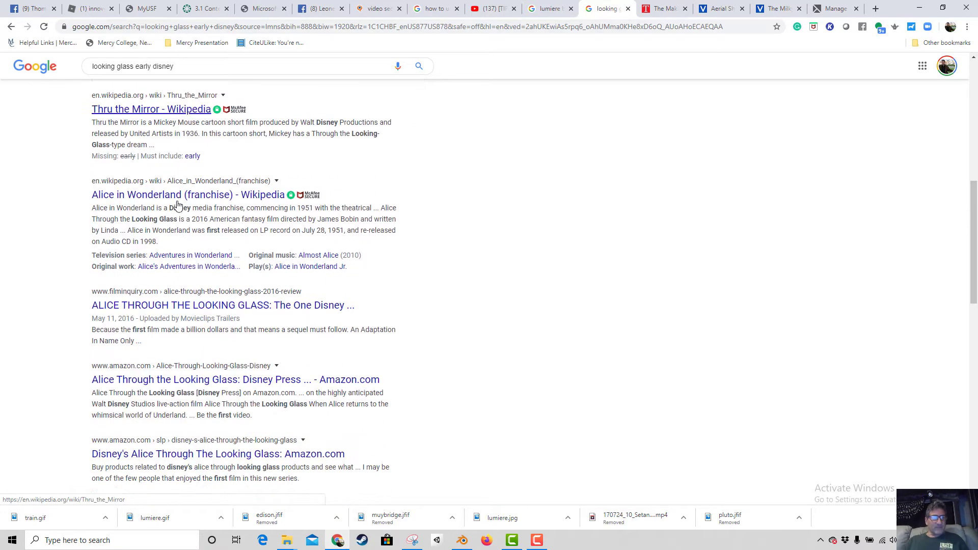
Search the web for "first live action cartoon".
click(88, 76)
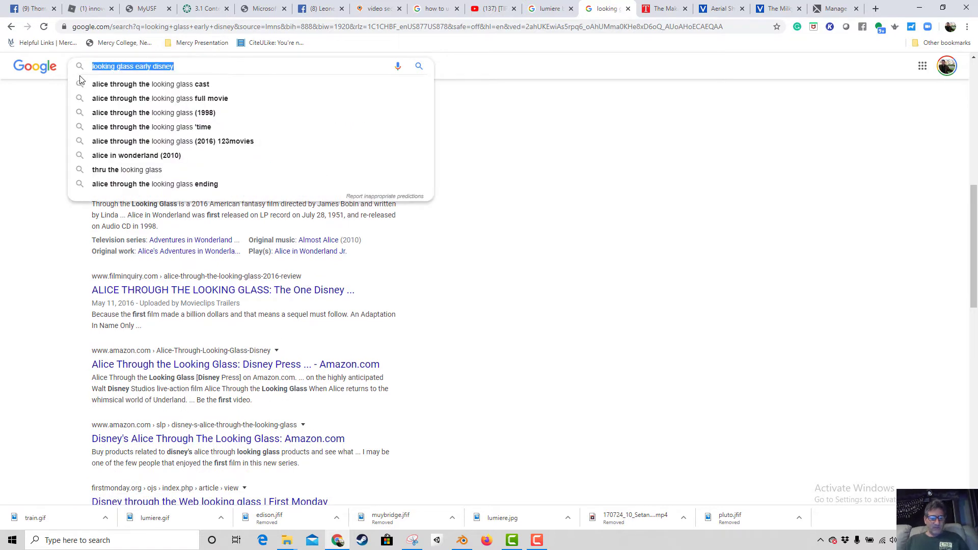
text(first liv)
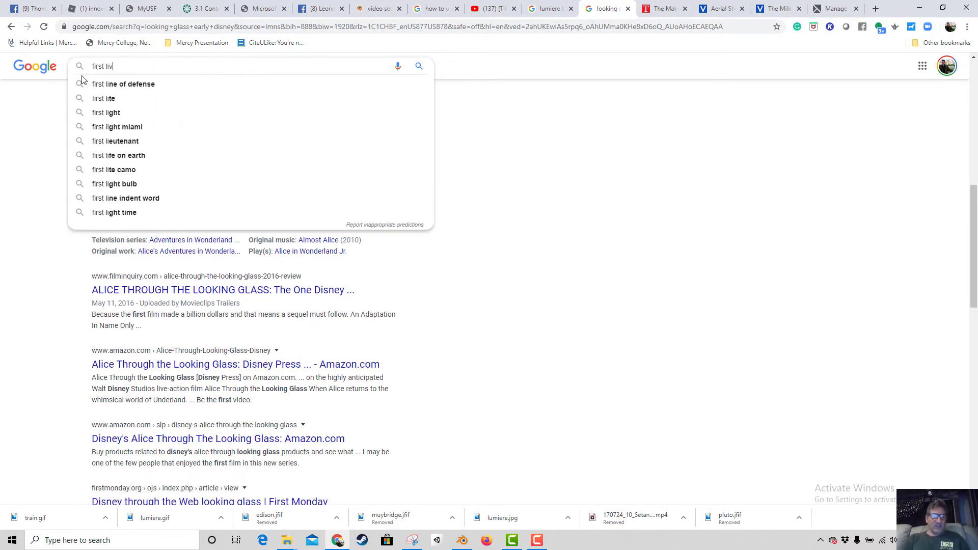
text(e action )
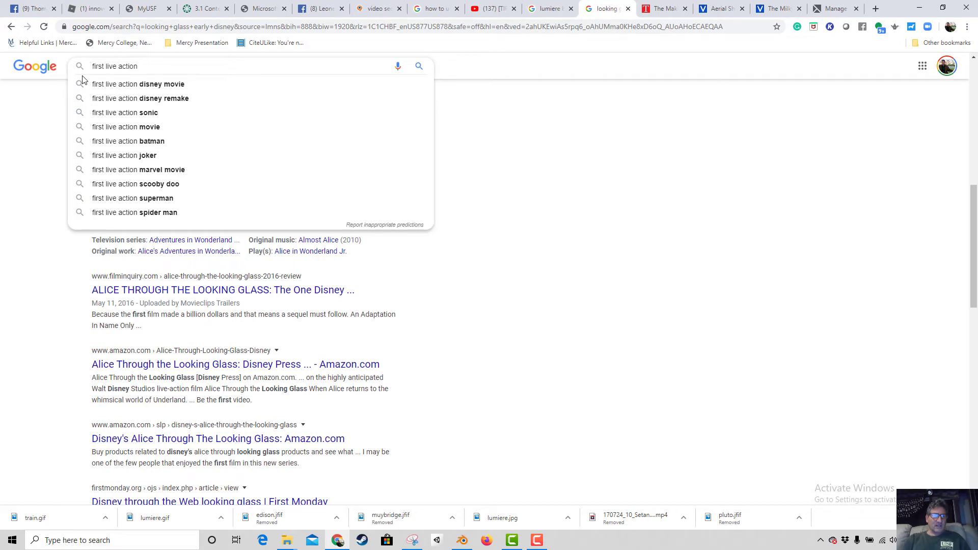
text(cartoon)
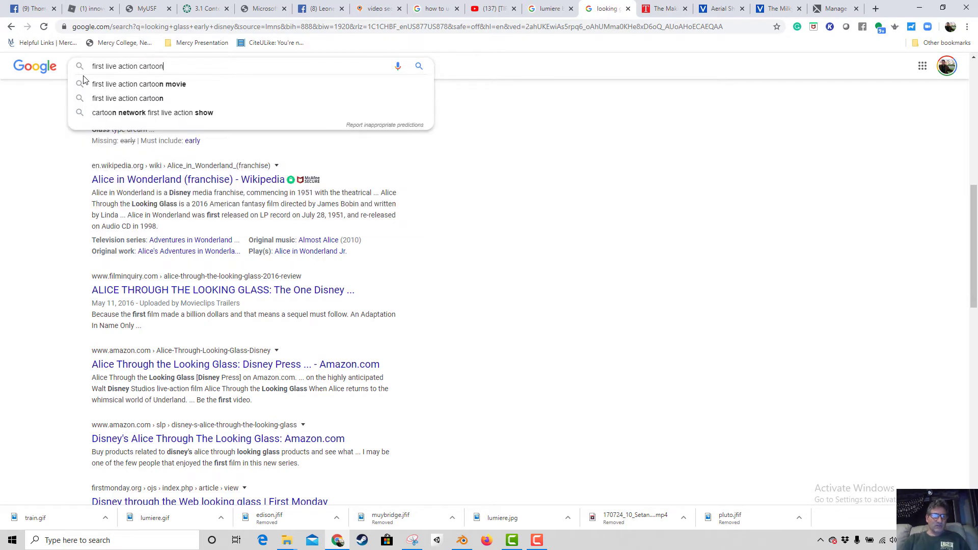
key(Return)
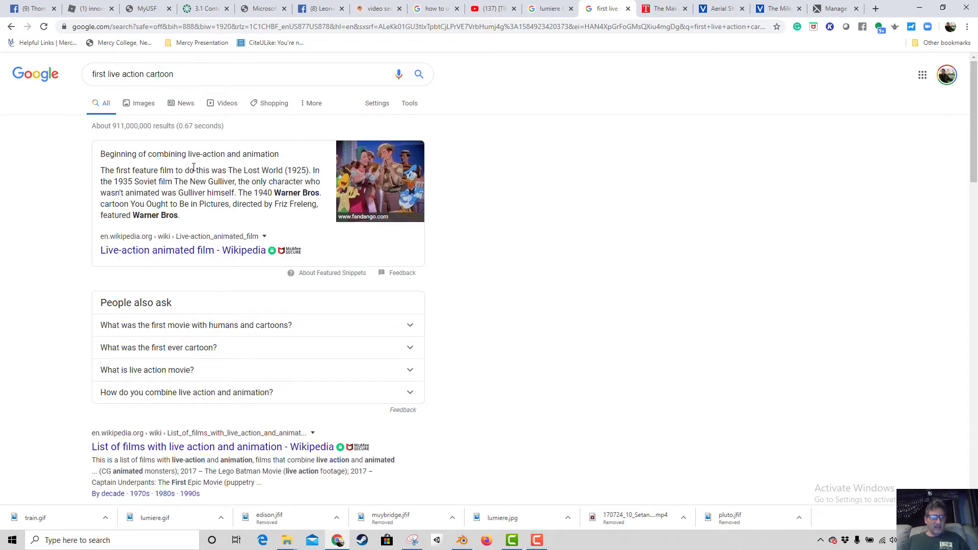
Expand the question about the first movie with humans and cartoons, and open the /Film article "A Brief History of Live-Action Animation Hybrids".
click(209, 328)
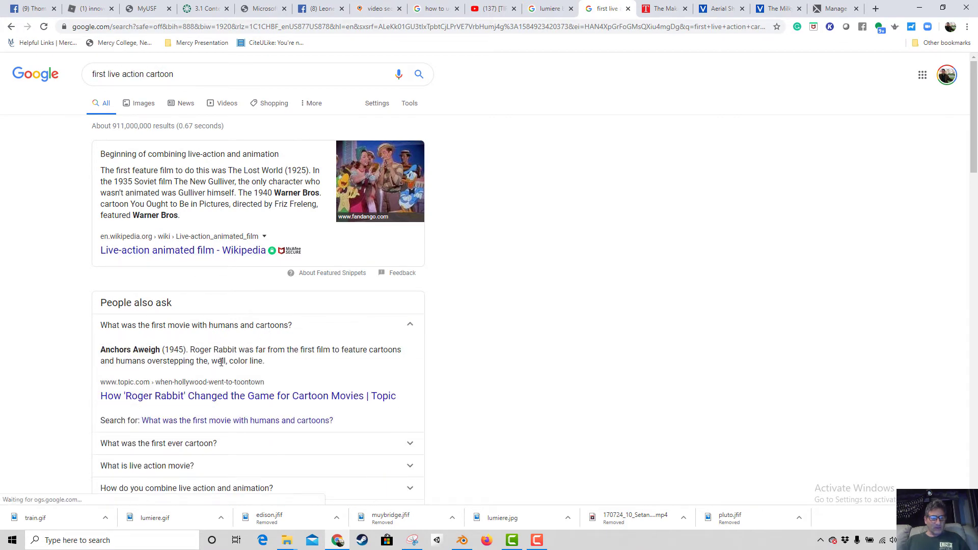
scroll(222, 361, down, 2)
scroll(224, 361, down, 4)
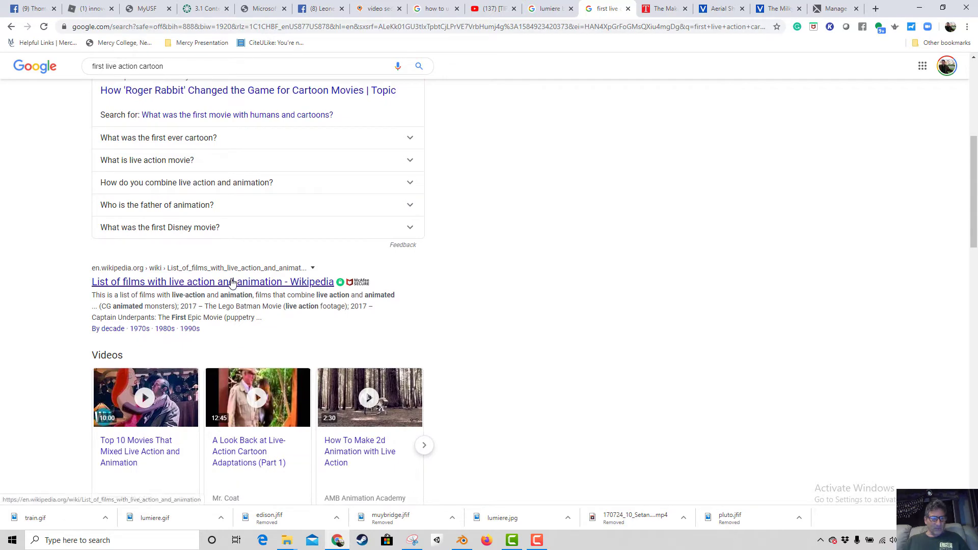
scroll(232, 283, down, 4)
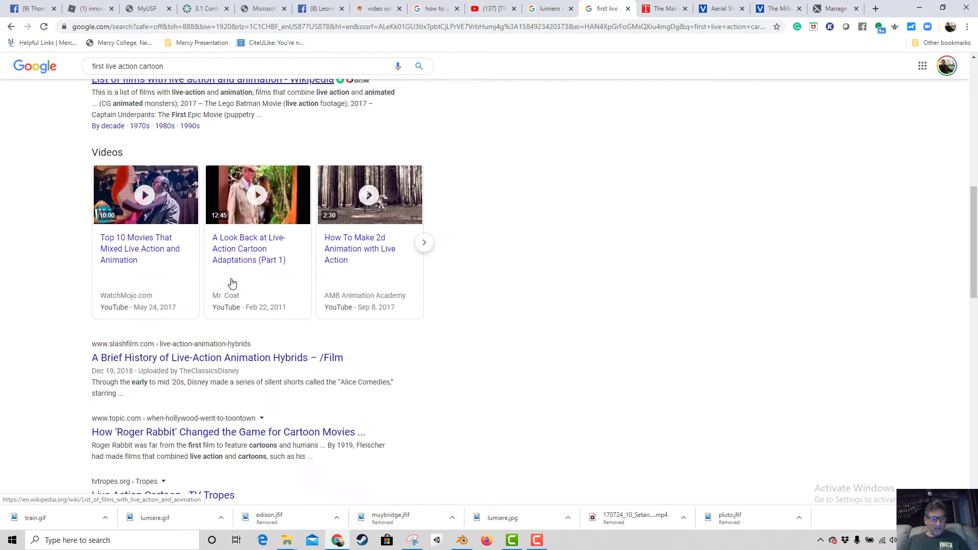
click(237, 361)
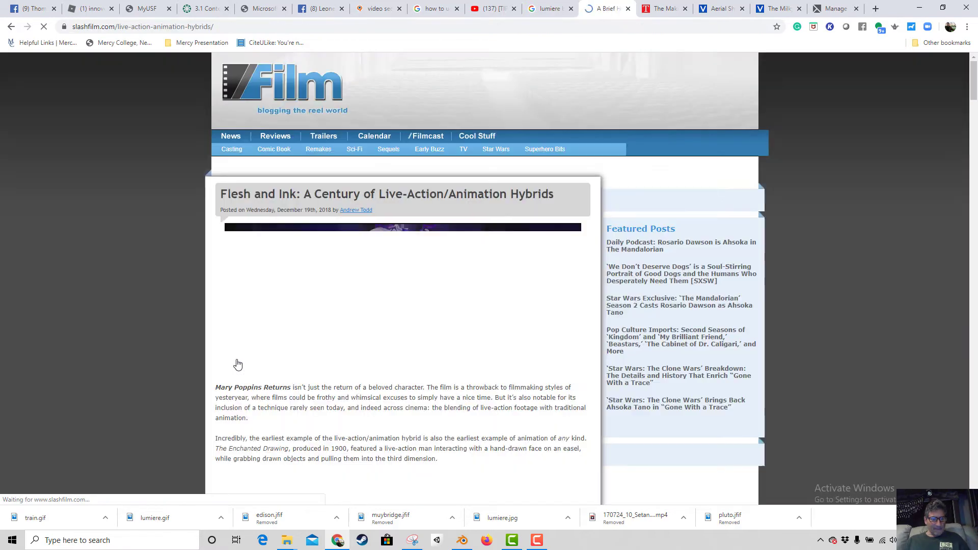
scroll(331, 378, down, 5)
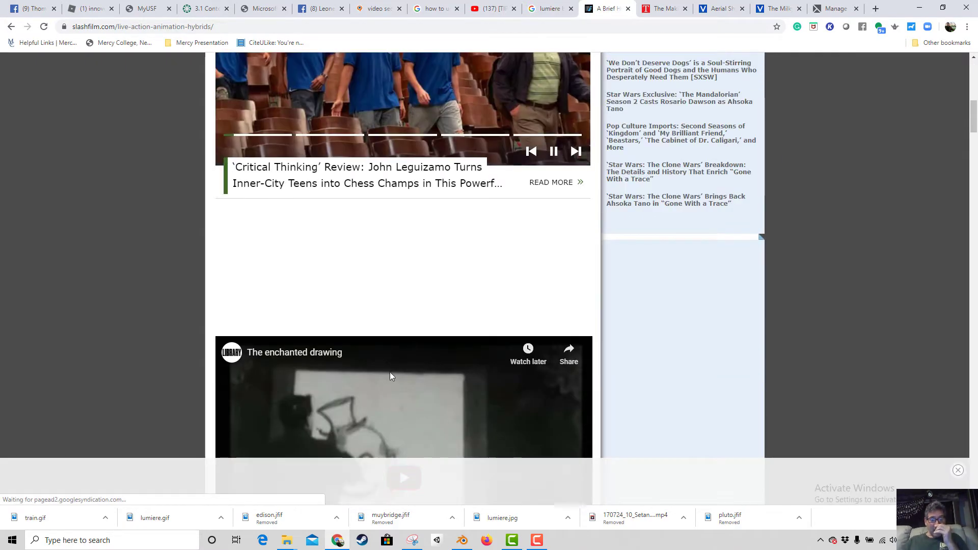
Play the embedded video "The enchanted drawing" in the article and sample moments through to its end.
scroll(401, 351, down, 6)
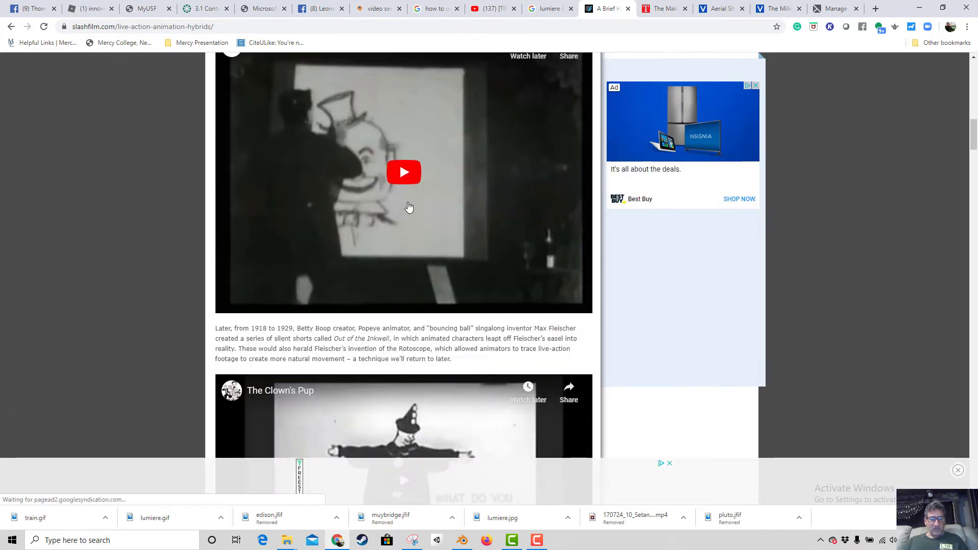
click(411, 179)
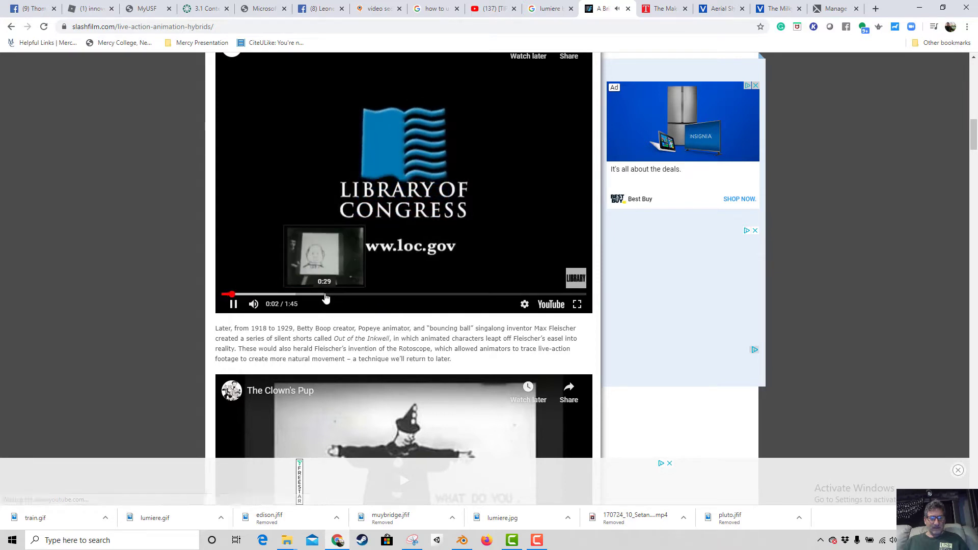
click(324, 294)
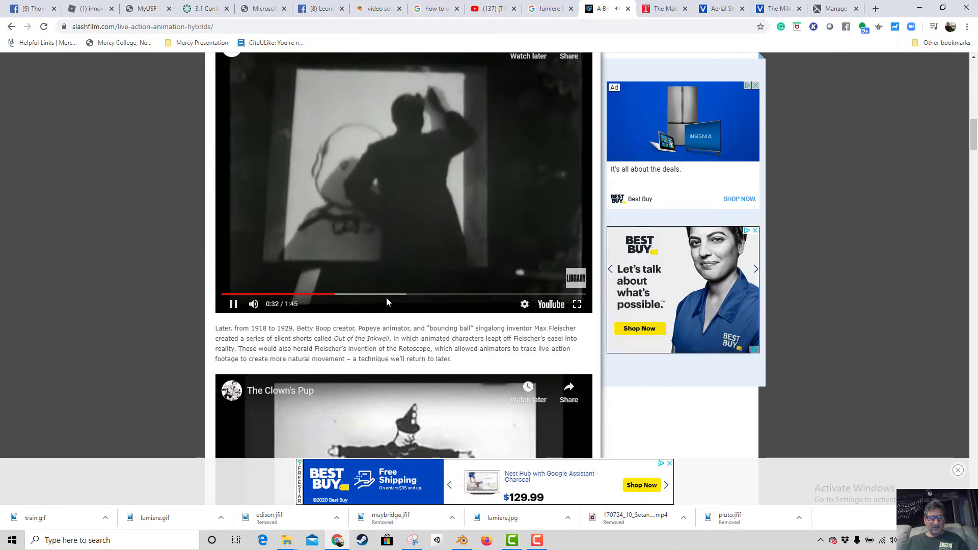
click(434, 296)
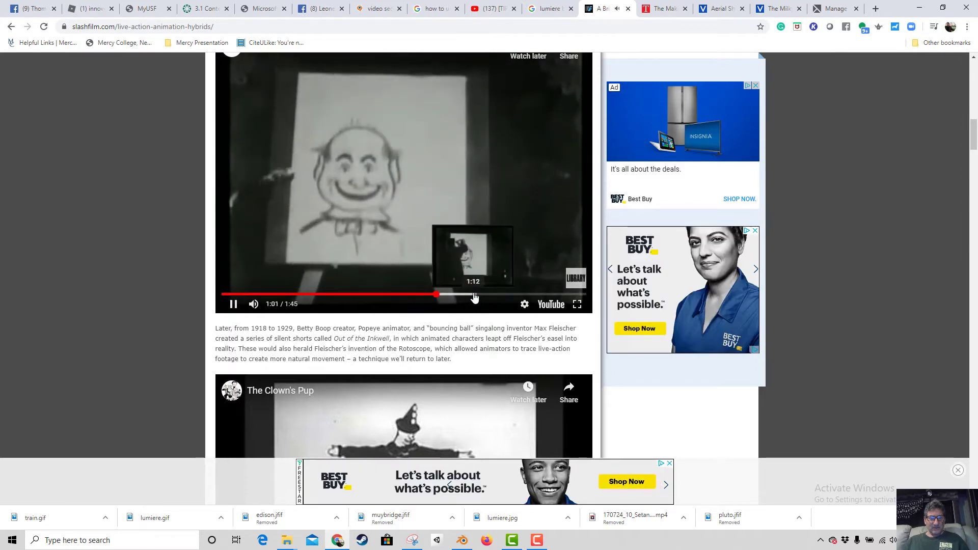
click(482, 295)
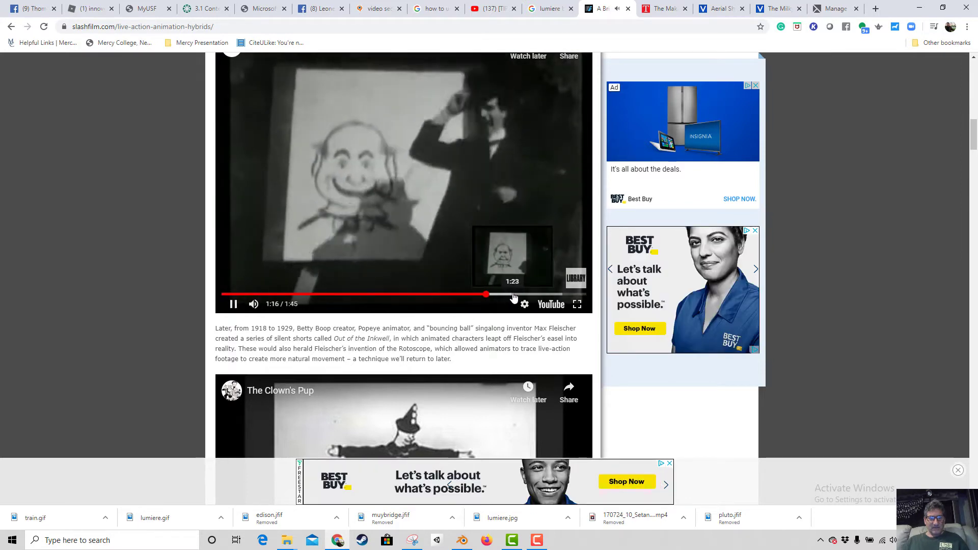
click(509, 295)
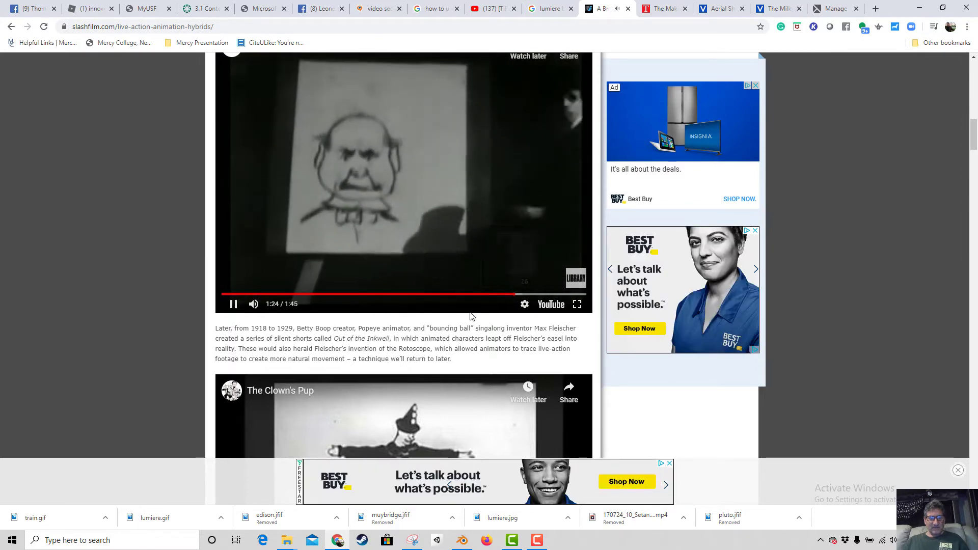
click(535, 295)
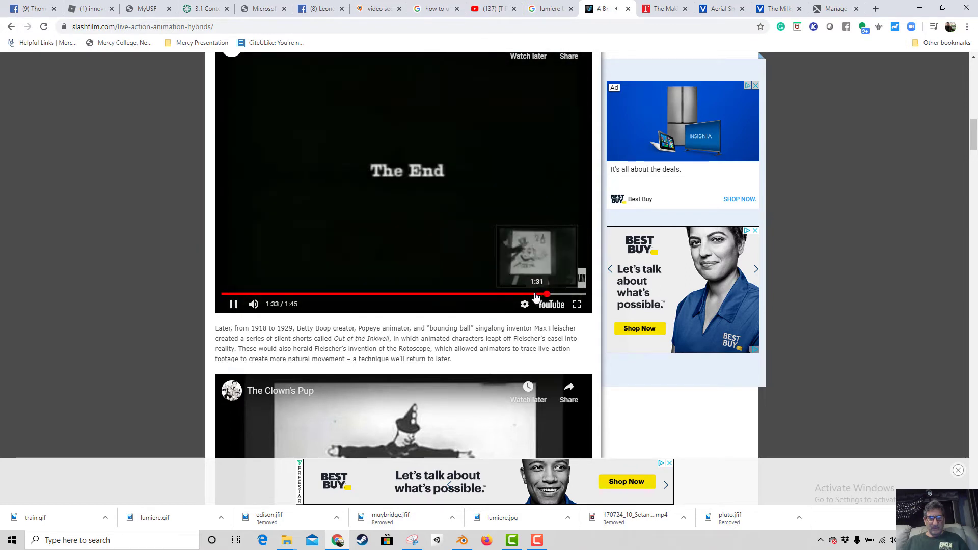
drag(536, 297, 448, 299)
Pause "The enchanted drawing", and preview the embedded video "The Clown's Pup" from about a third of the way in.
scroll(425, 338, down, 3)
scroll(426, 339, down, 1)
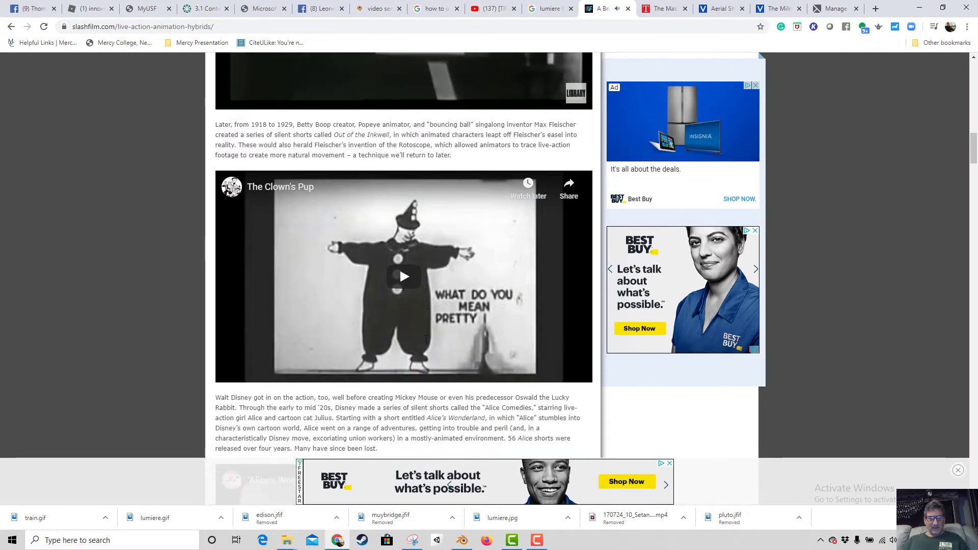
click(404, 276)
scroll(412, 171, up, 2)
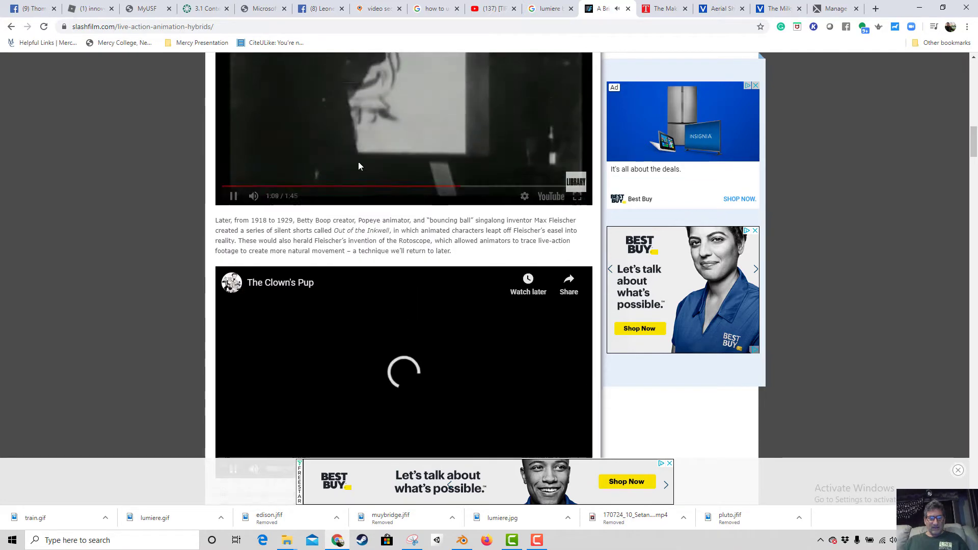
click(233, 204)
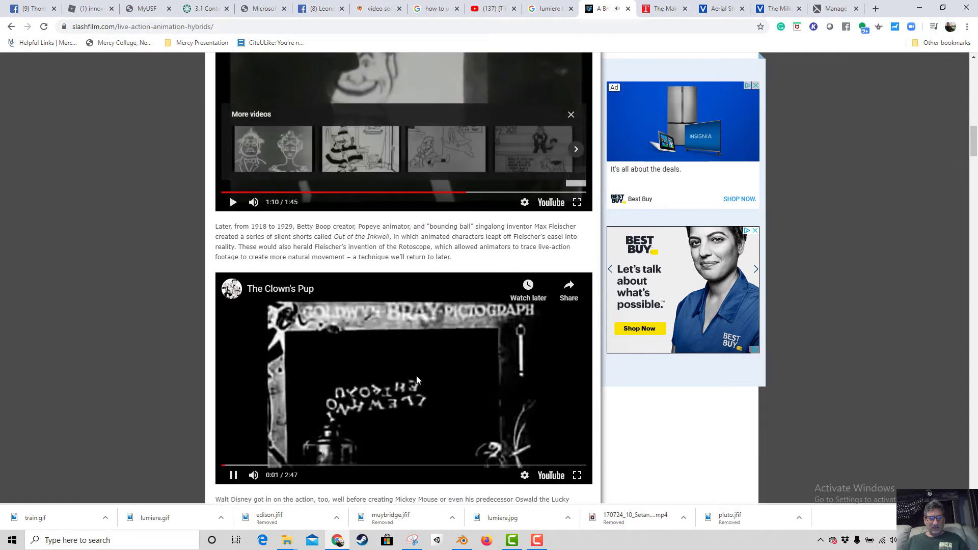
scroll(416, 374, down, 1)
click(339, 415)
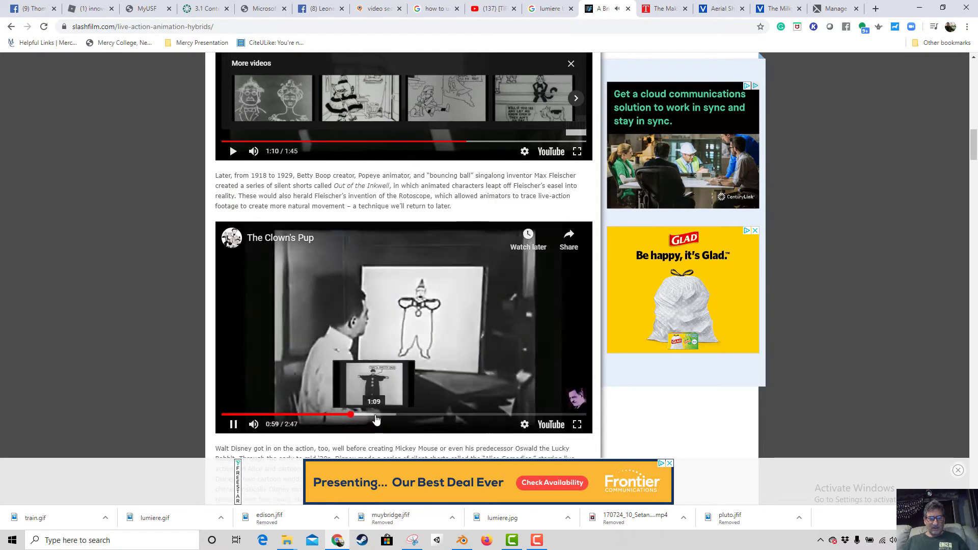
click(233, 425)
Look through the article's remaining clips and preview the embedded "Alice's Wonderland" (1923) video around 7:17.
scroll(451, 379, down, 5)
scroll(451, 379, down, 17)
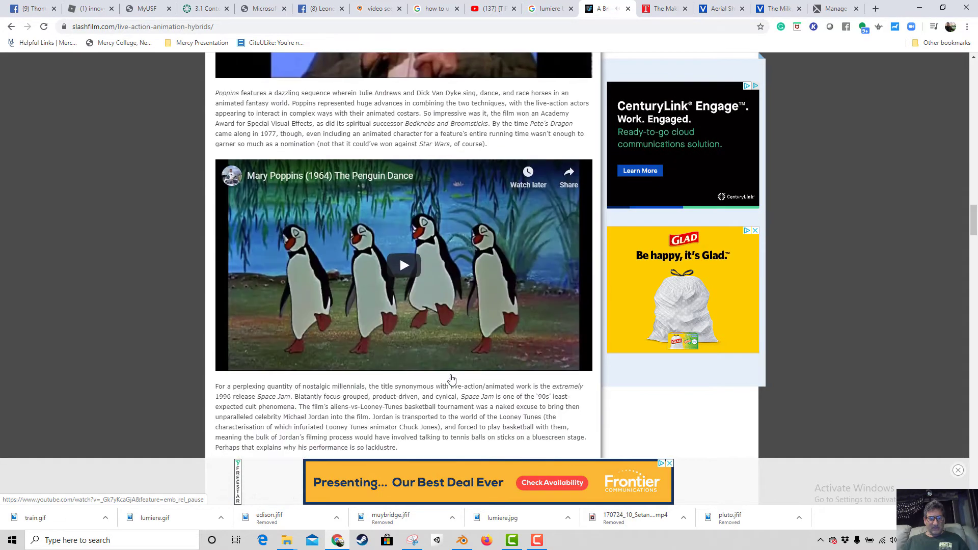
scroll(451, 379, up, 15)
scroll(451, 380, up, 2)
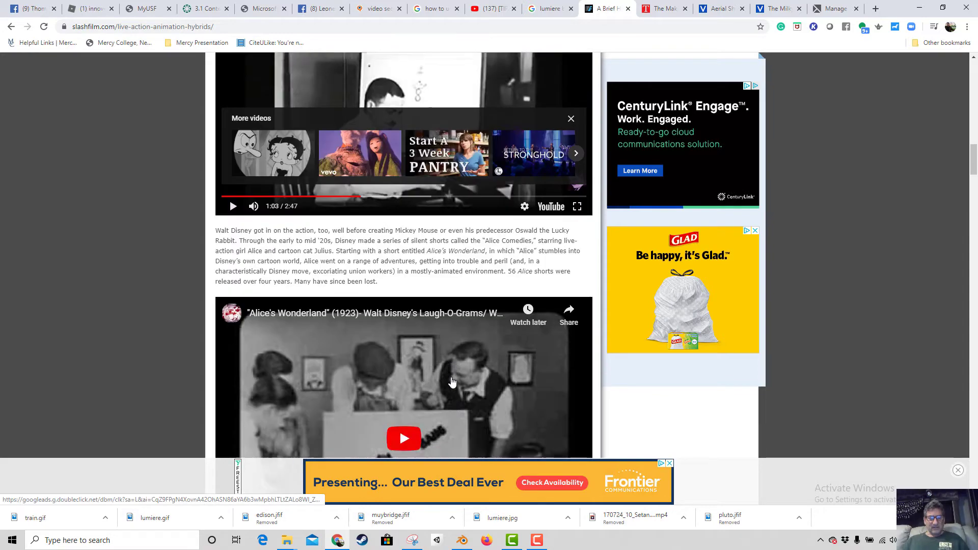
scroll(452, 380, down, 4)
scroll(452, 380, up, 5)
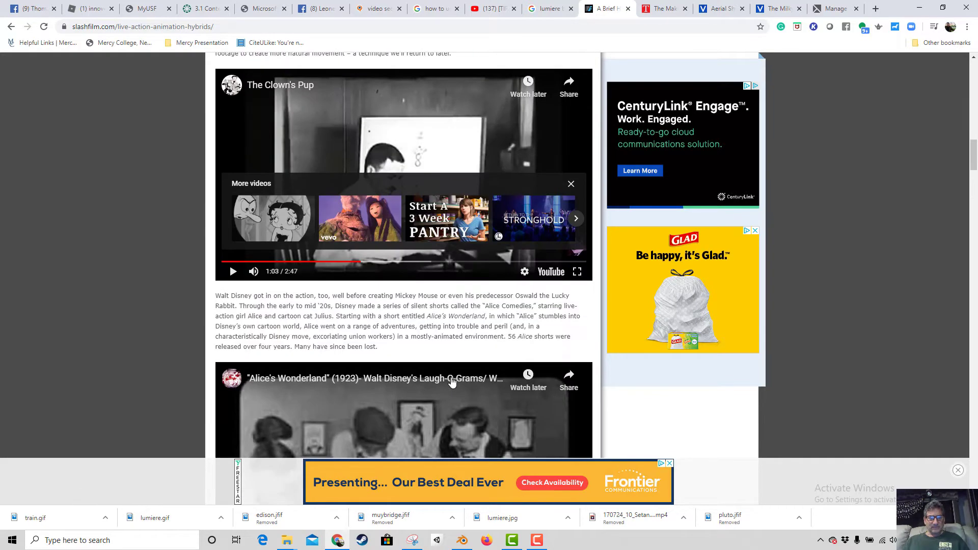
scroll(451, 382, down, 5)
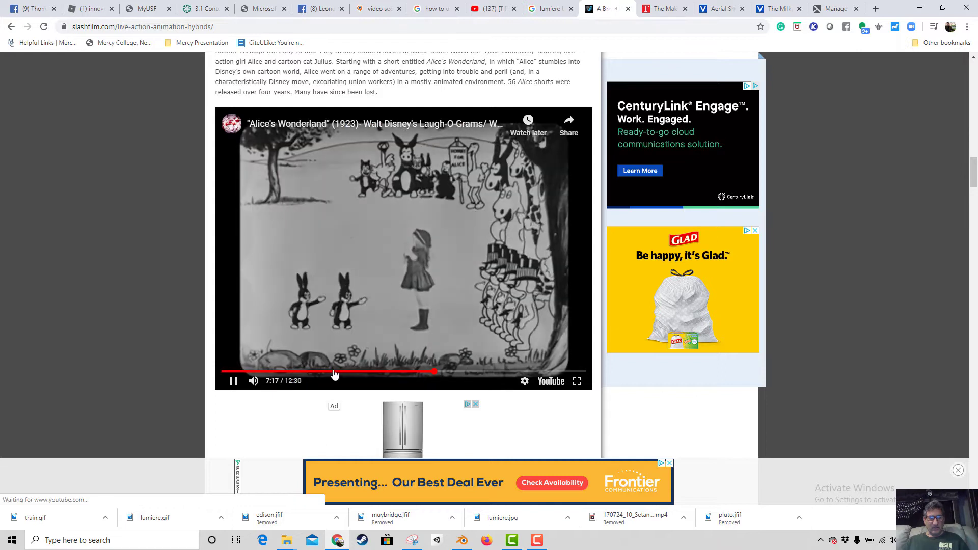
Pause the embedded "Alice's Wonderland" video, open it on YouTube and pause it there at 7:20.
click(233, 382)
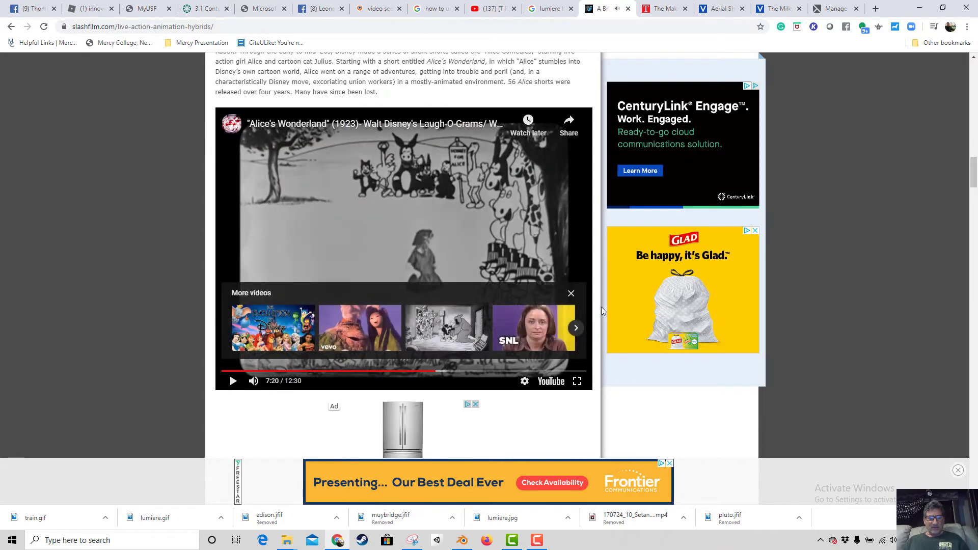
click(550, 381)
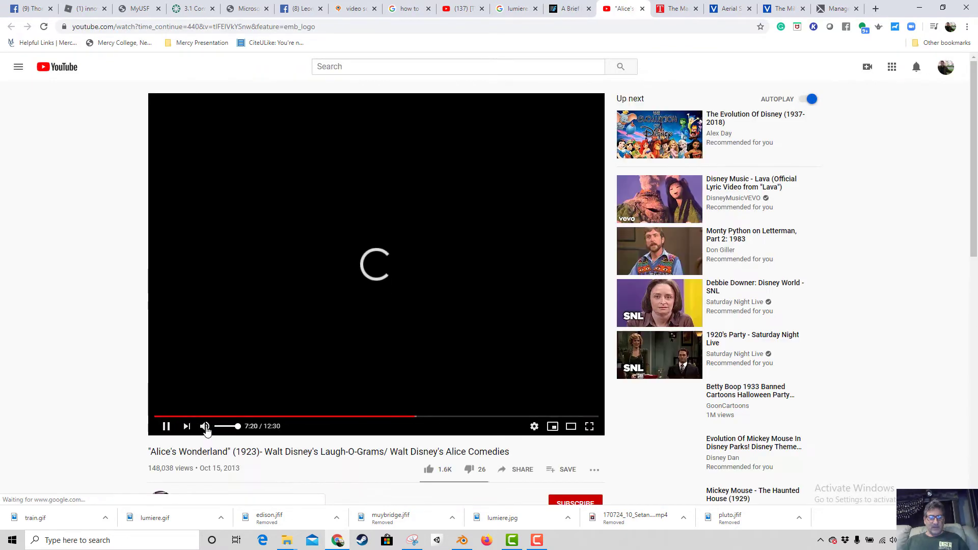
click(166, 426)
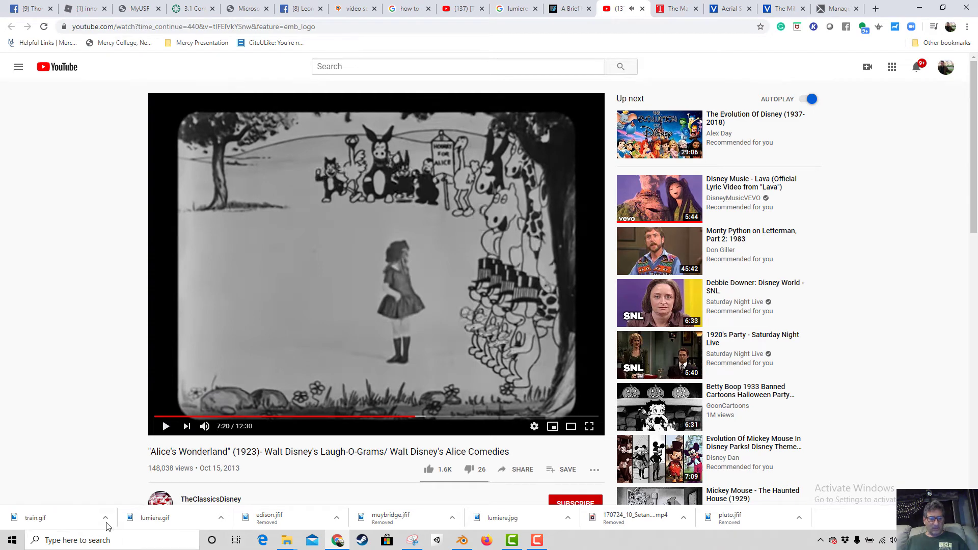
Launch 4K Video Downloader.
click(116, 548)
text(4k)
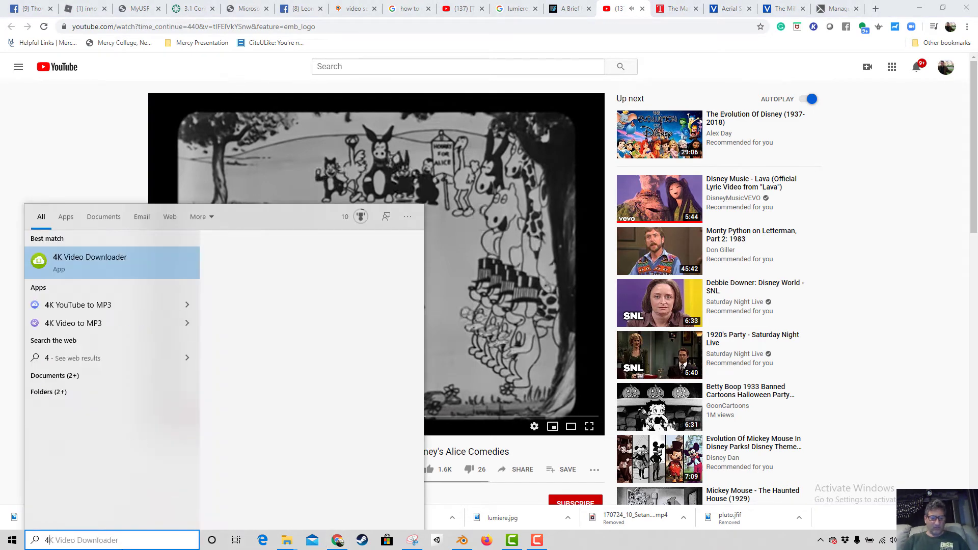
click(100, 257)
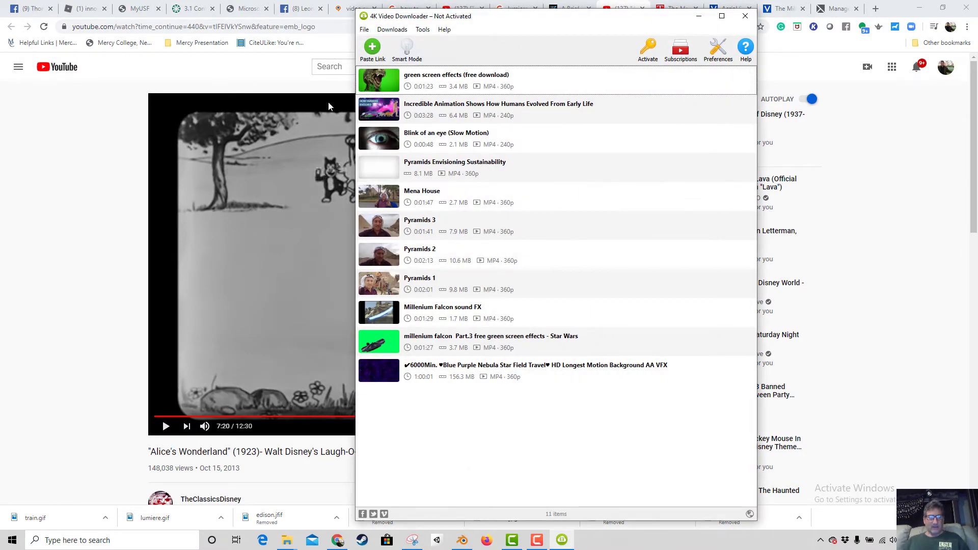
Copy the address of the "Alice's Wonderland" YouTube page and try to add it as a download in 4K Video Downloader.
click(262, 25)
right_click(268, 29)
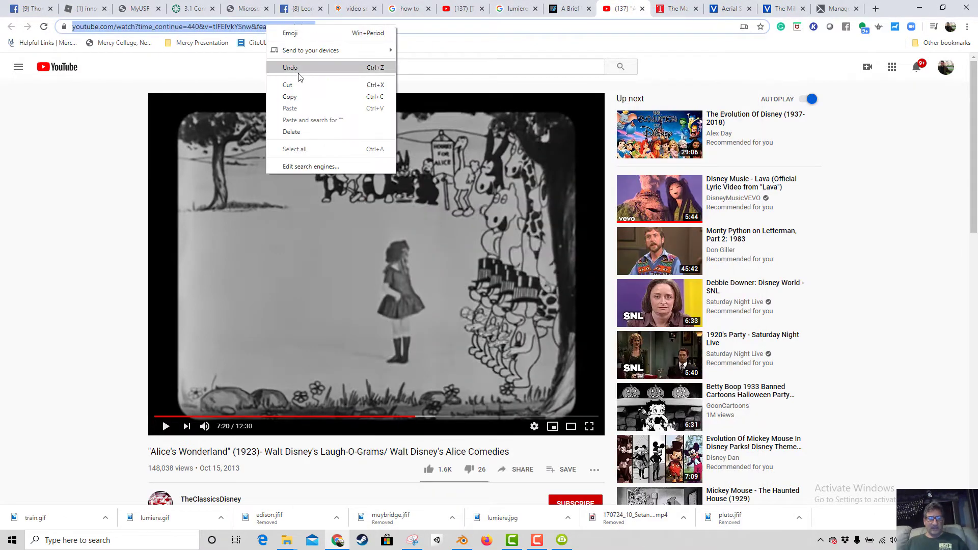
click(304, 98)
click(562, 540)
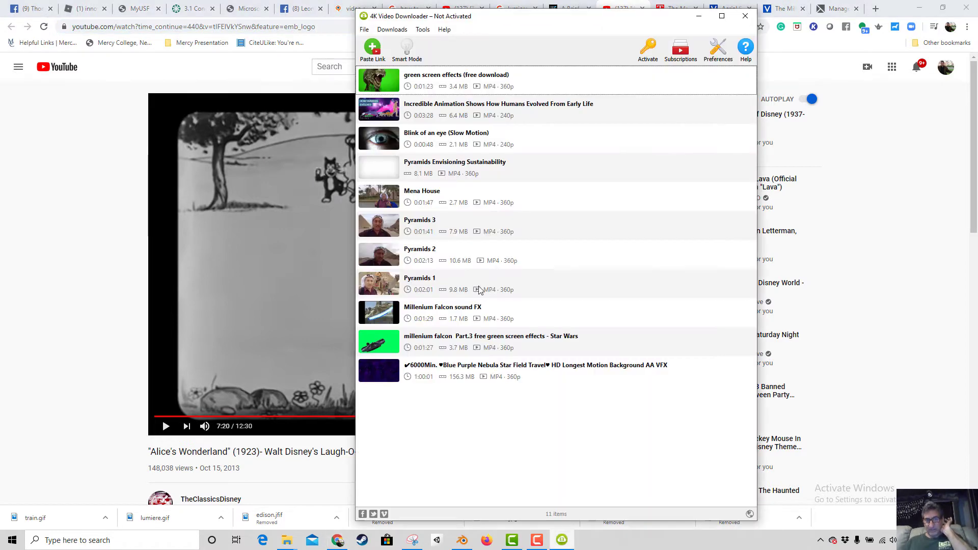
click(373, 50)
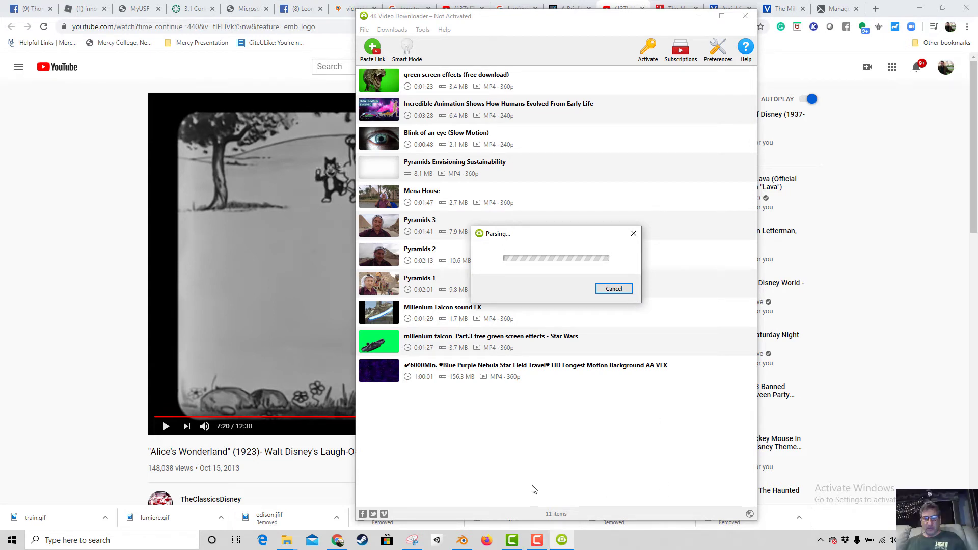
click(541, 544)
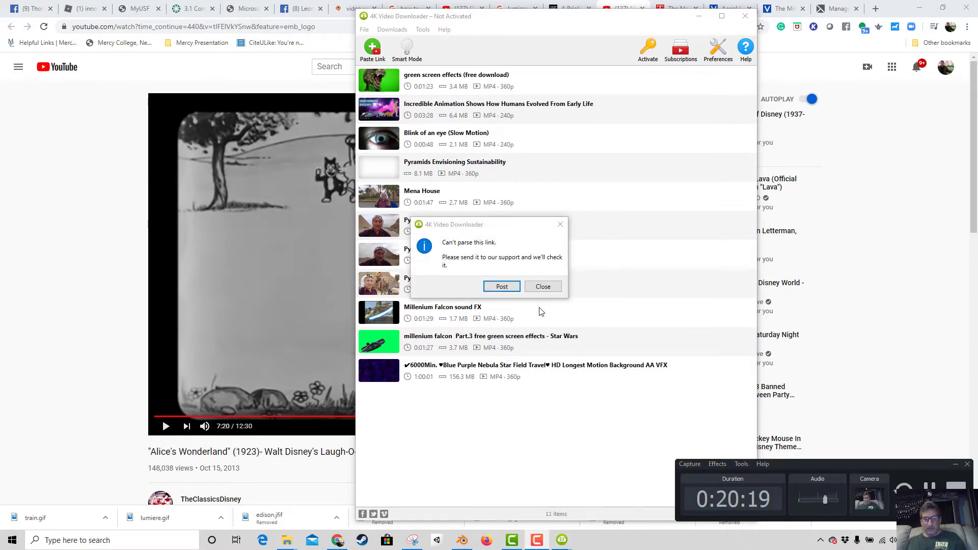
click(533, 288)
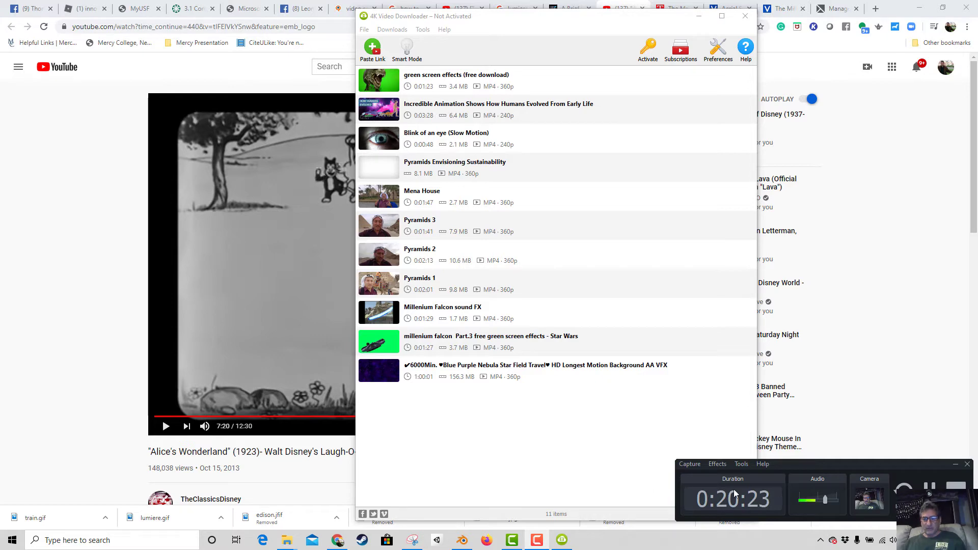
Return to the YouTube video, leave it paused at 7:21, and place the screen recorder window beside the player.
click(313, 328)
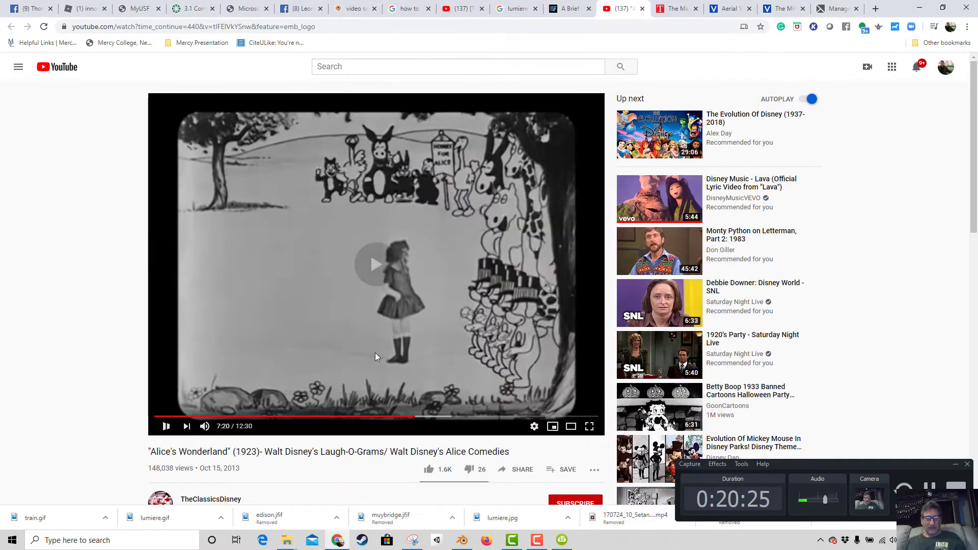
click(347, 323)
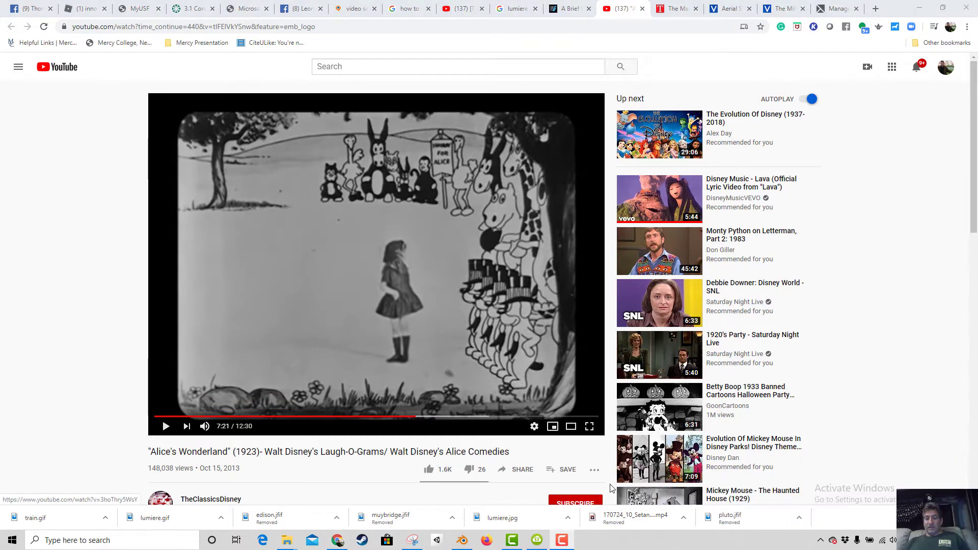
click(560, 540)
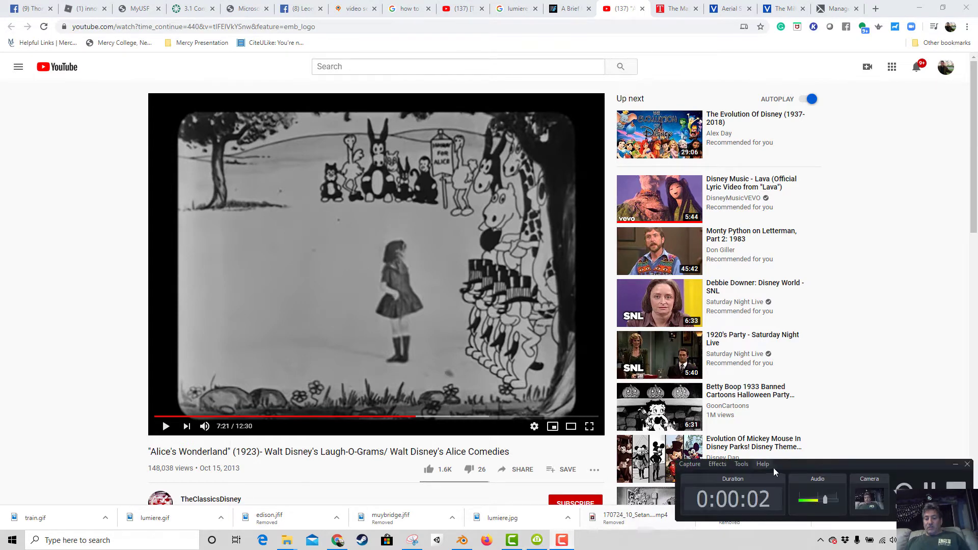
drag(790, 463, 732, 322)
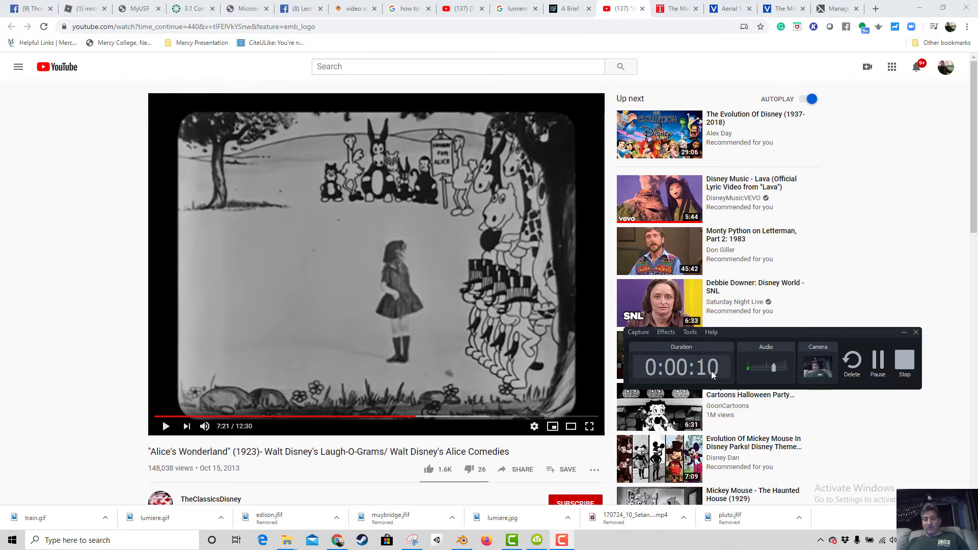
drag(770, 331, 766, 365)
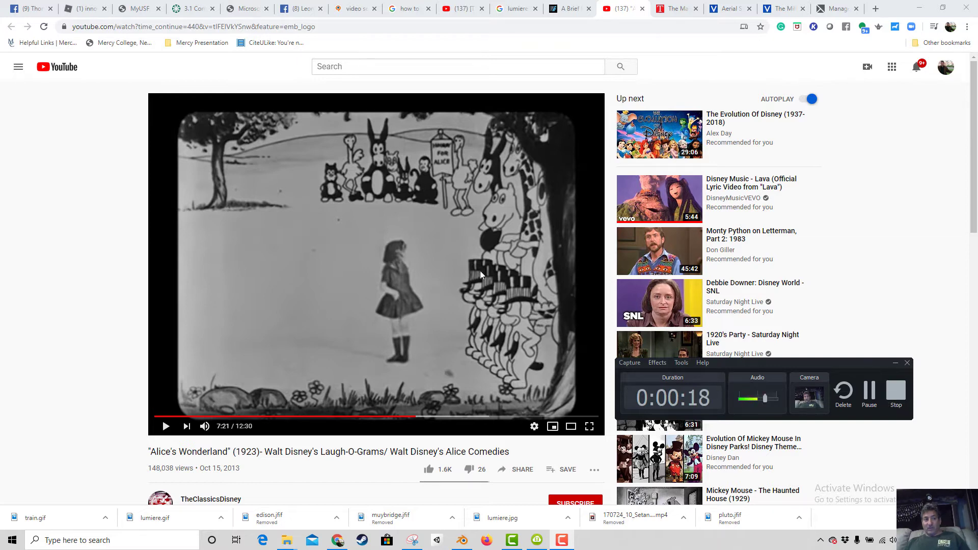
Show "Alice's Wonderland" full screen, play it from 5:20, and minimize the screen recorder window.
click(589, 427)
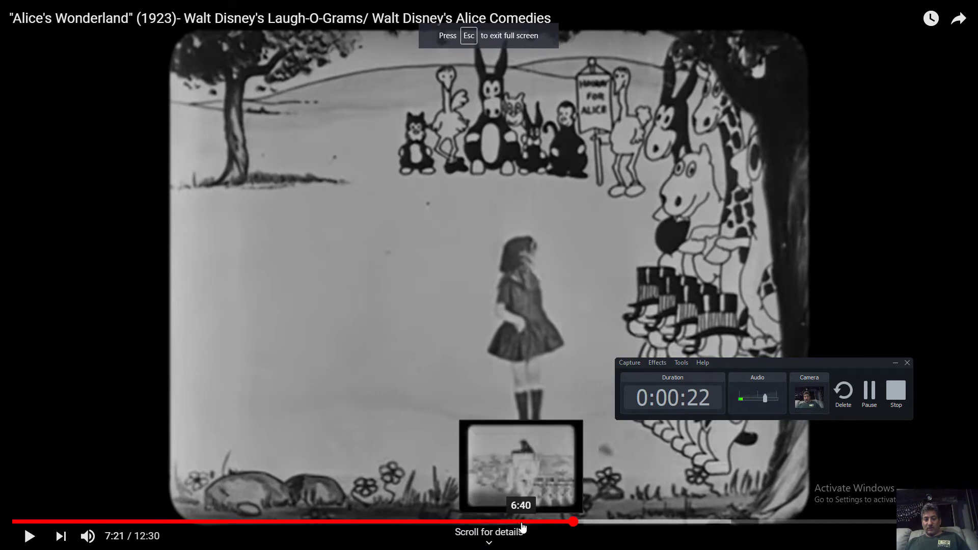
drag(522, 528, 420, 544)
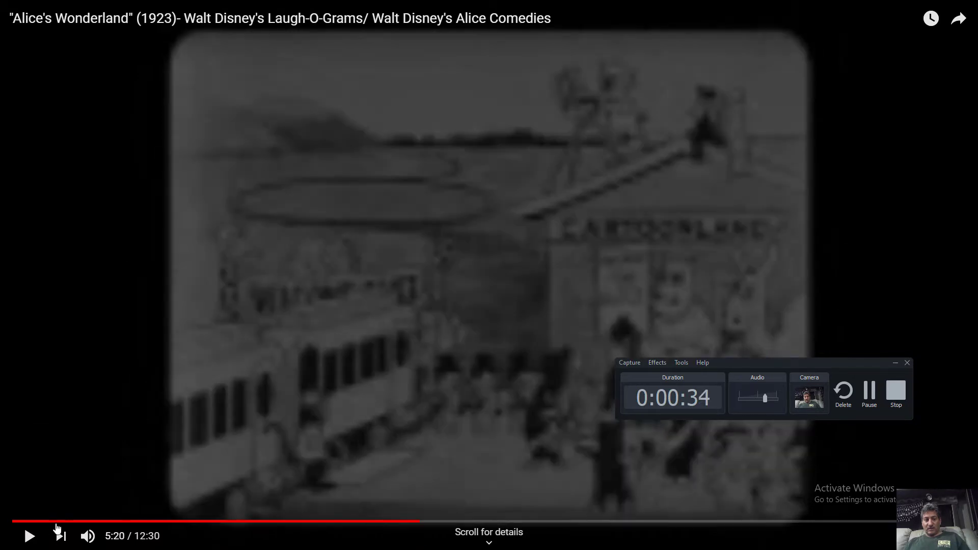
click(30, 536)
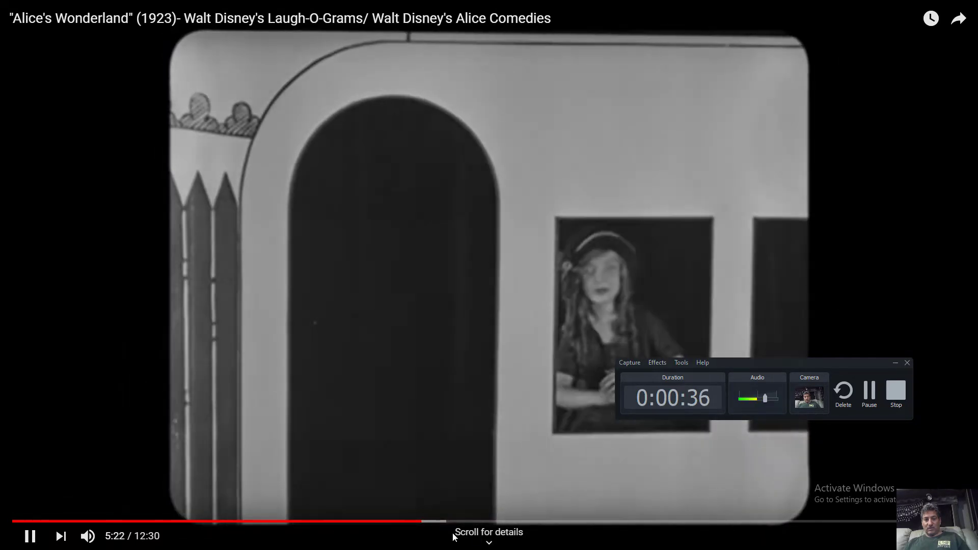
drag(897, 364, 969, 474)
click(969, 472)
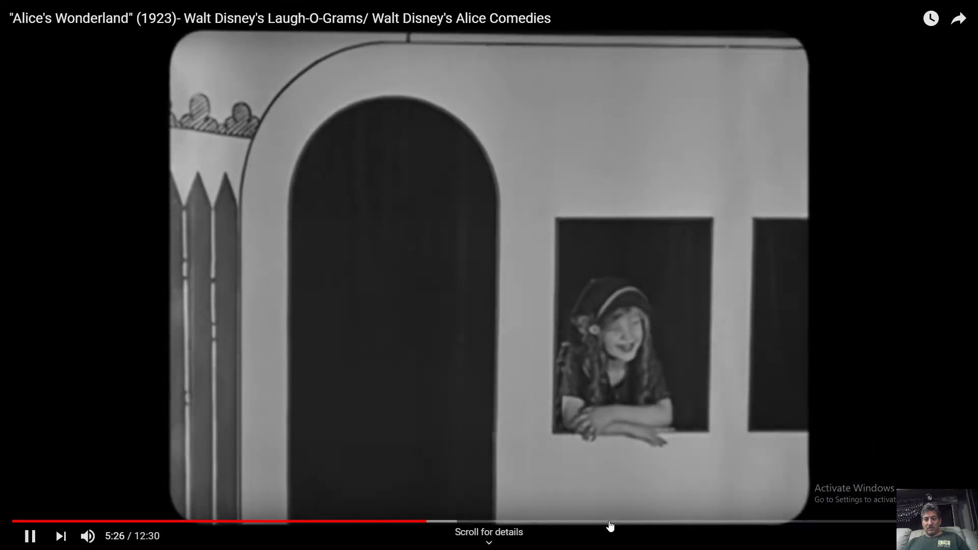
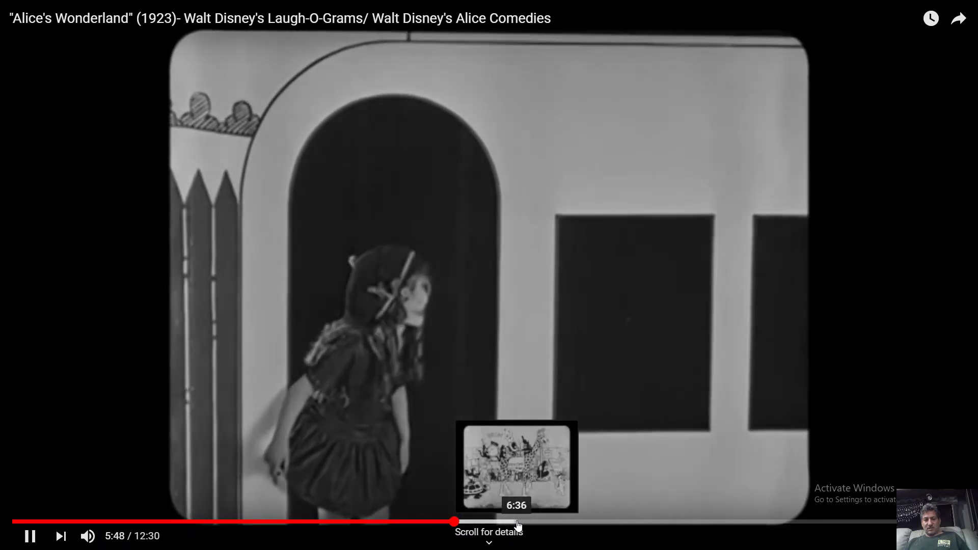
Capture the welcome parade scene of "Alice's Wonderland" from 6:36 to 6:55, leave full screen, and stop the screen recording.
click(518, 522)
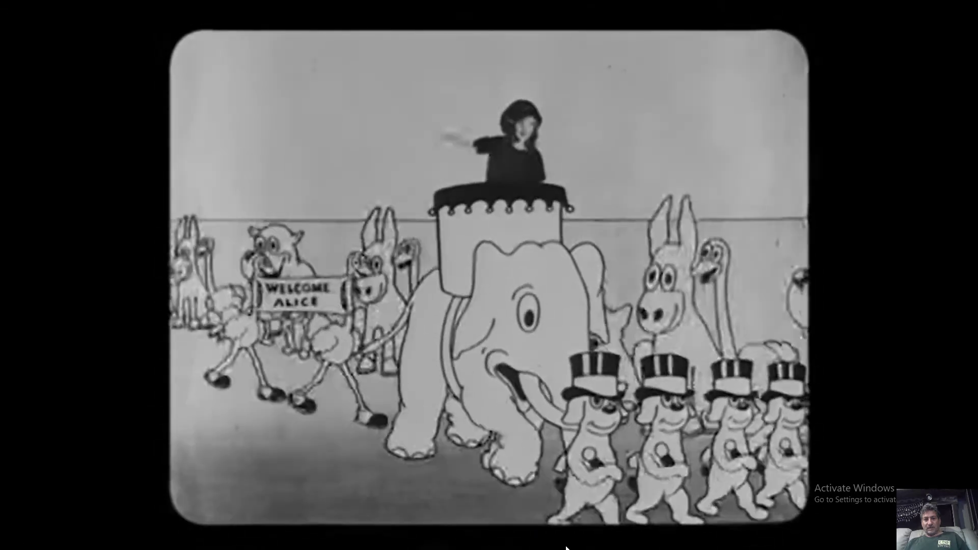
key(space)
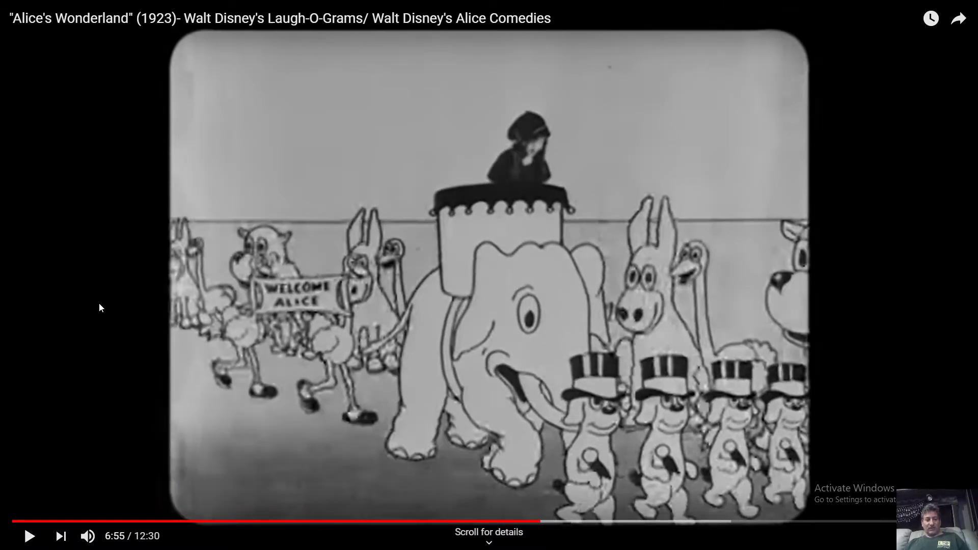
key(Escape)
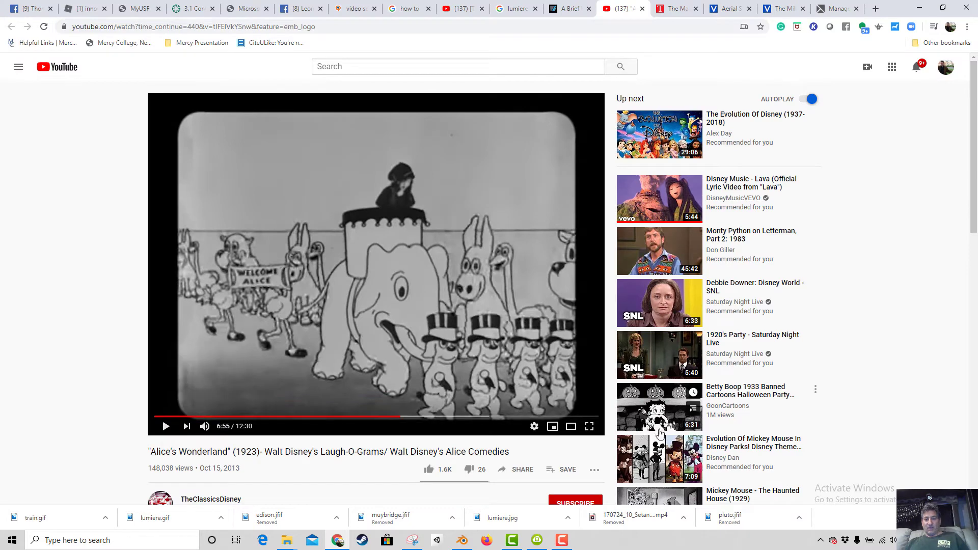
click(563, 543)
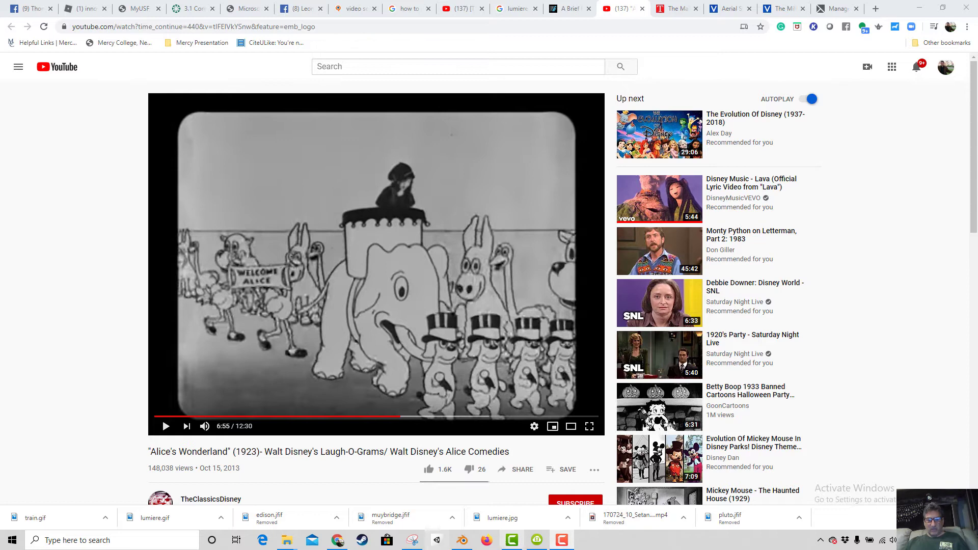
Switch to Camtasia and preview the new recording Rec 03-22-20_003.trec from the Media Bin.
click(512, 541)
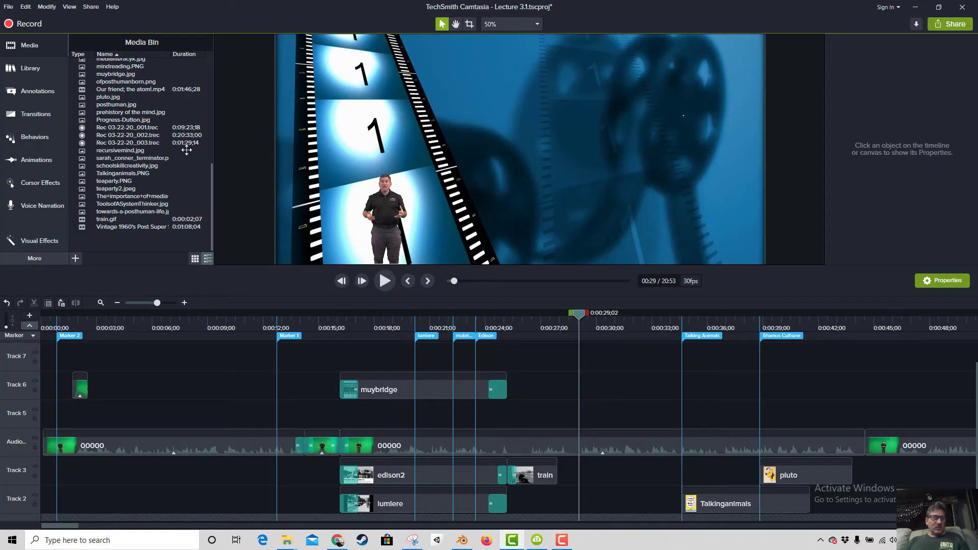
double_click(151, 145)
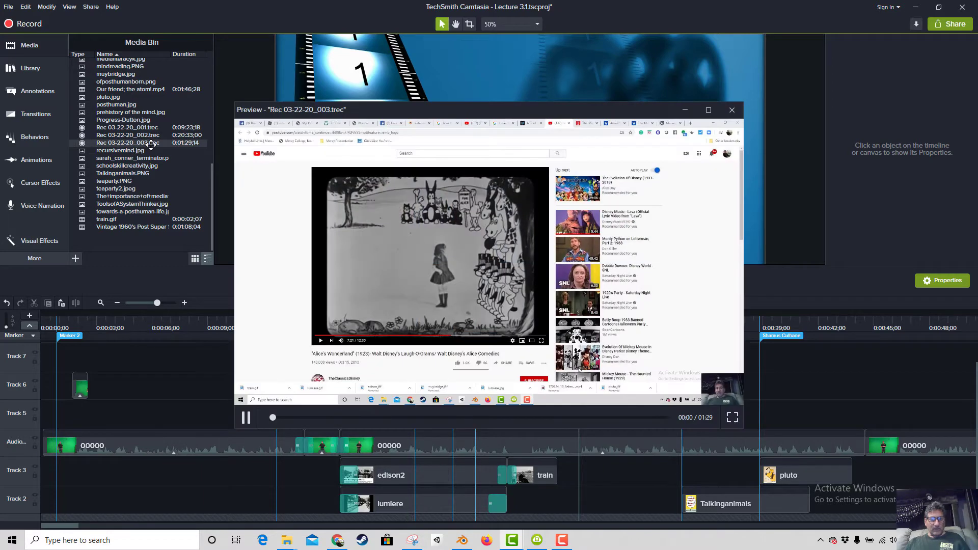
click(731, 111)
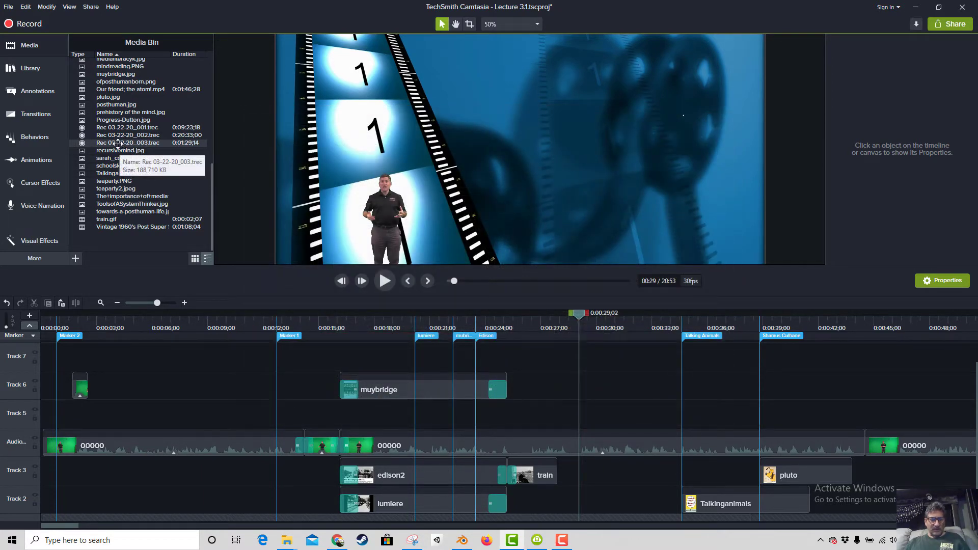
Place Rec 03-22-20_003 on Track 6 after the muybridge clip and delete its camera clip from Track 7.
drag(117, 144, 548, 393)
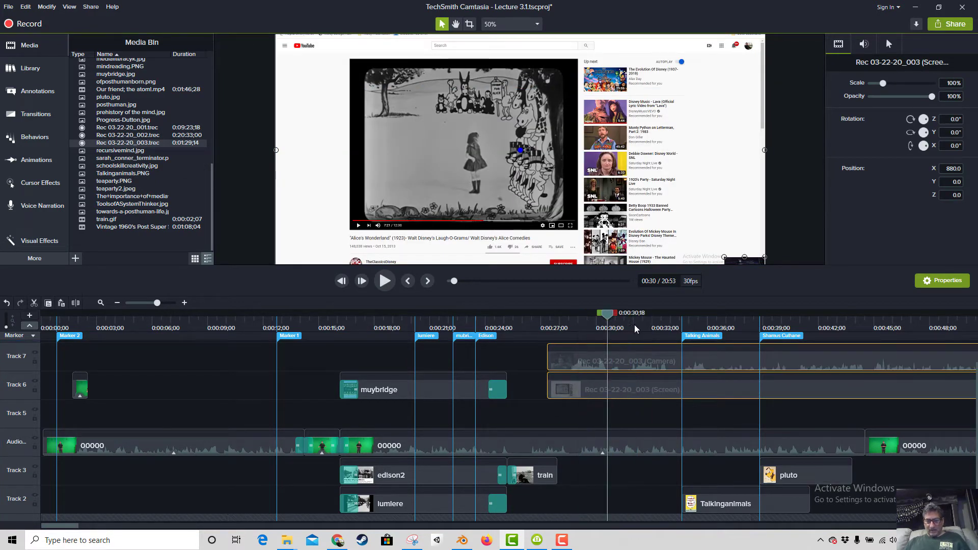
mouse_move(635, 328)
mouse_down()
mouse_move(700, 328)
mouse_move(682, 328)
mouse_up()
click(707, 363)
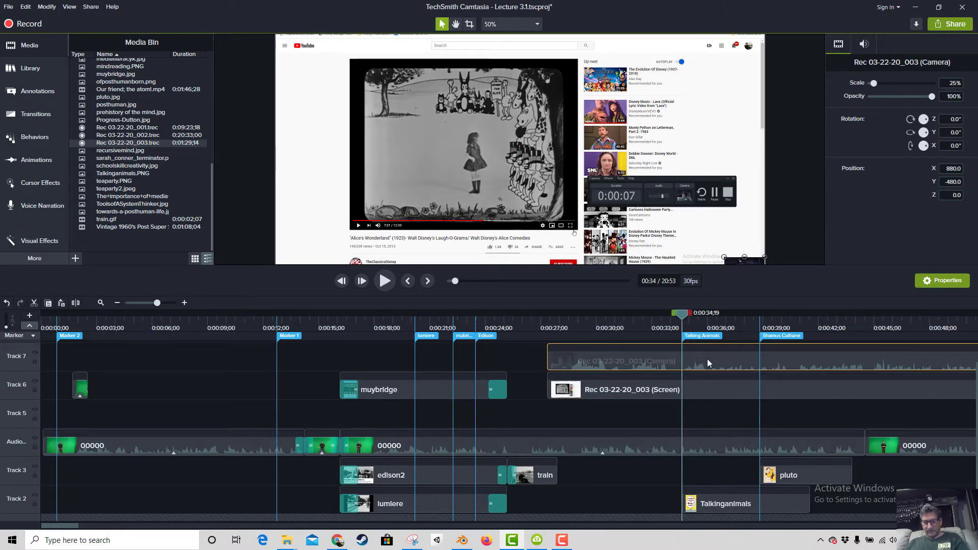
key(Delete)
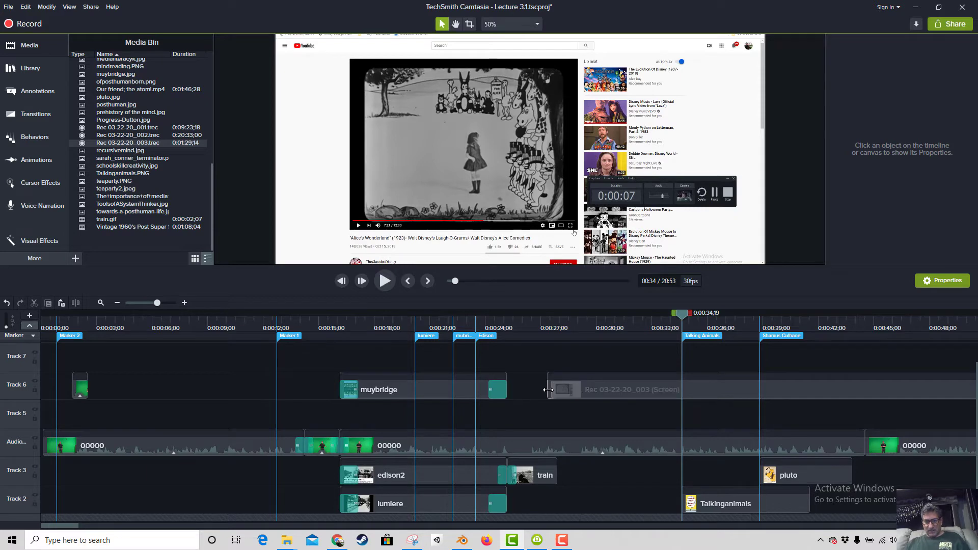
Trim the screen recording clip to the parade scene and place it on Track 3 directly after the train clip.
mouse_move(548, 389)
mouse_down()
mouse_move(823, 380)
mouse_move(561, 396)
mouse_move(919, 392)
mouse_move(550, 396)
mouse_move(942, 387)
mouse_move(622, 408)
mouse_move(608, 387)
mouse_move(579, 391)
mouse_move(947, 392)
mouse_move(513, 395)
mouse_move(545, 395)
mouse_up()
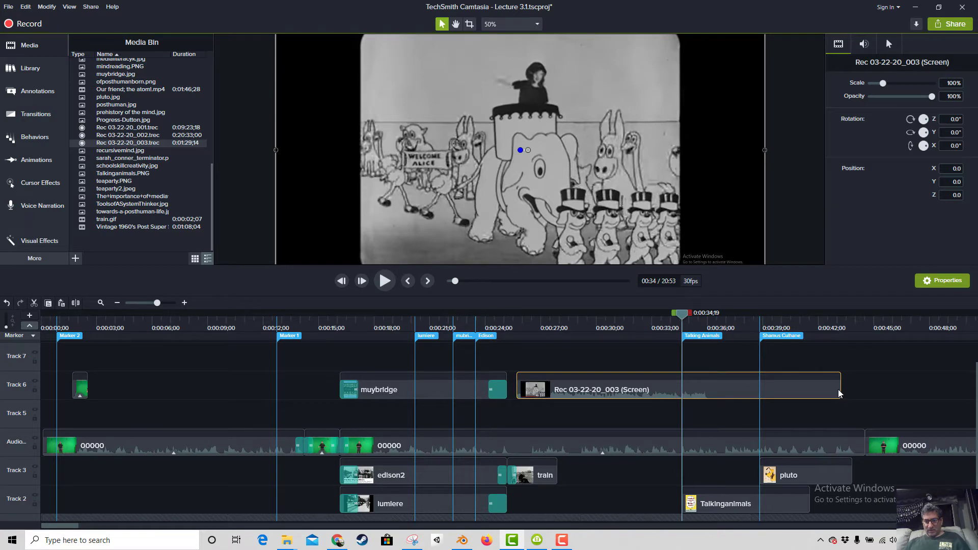
drag(841, 389, 709, 392)
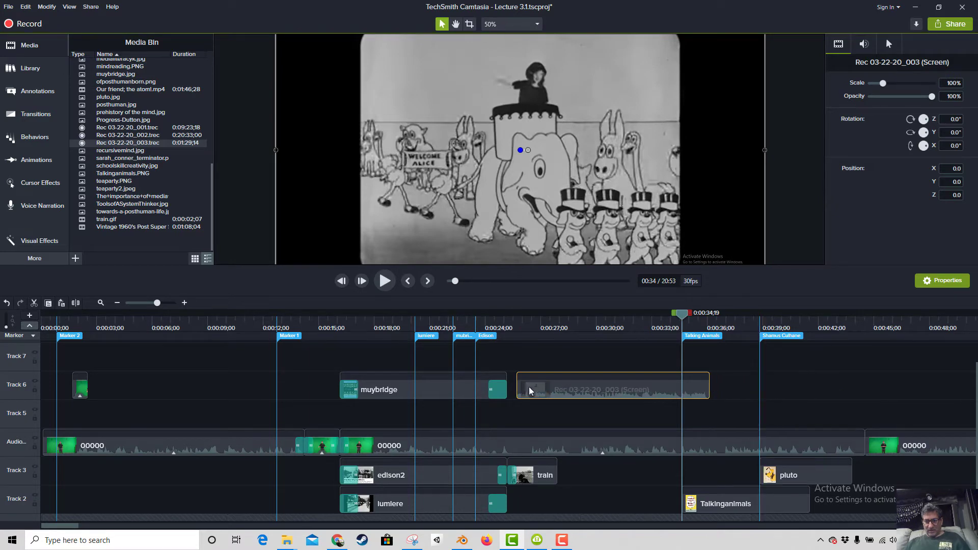
drag(518, 393, 578, 472)
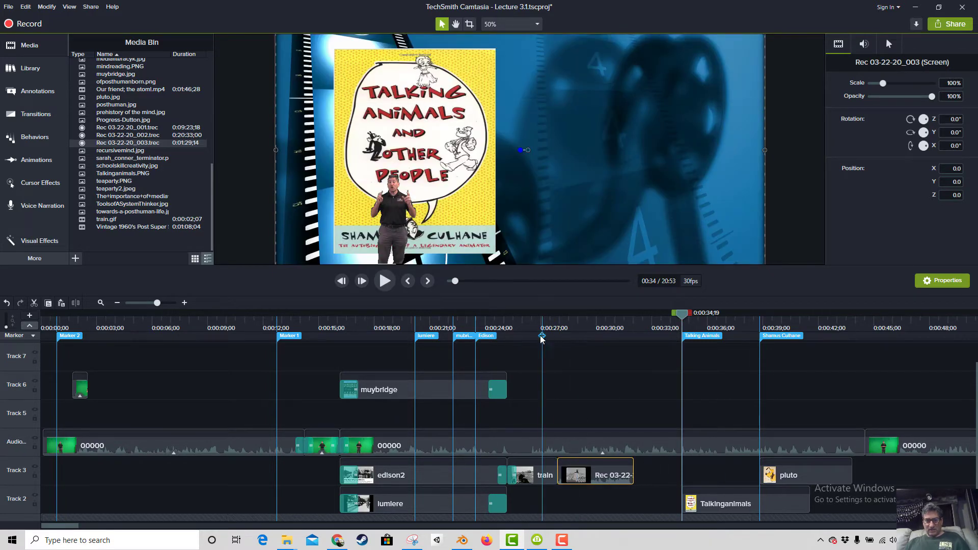
Play the timeline around the end of the train clip to check how the parade footage fits the narration.
click(526, 328)
key(space)
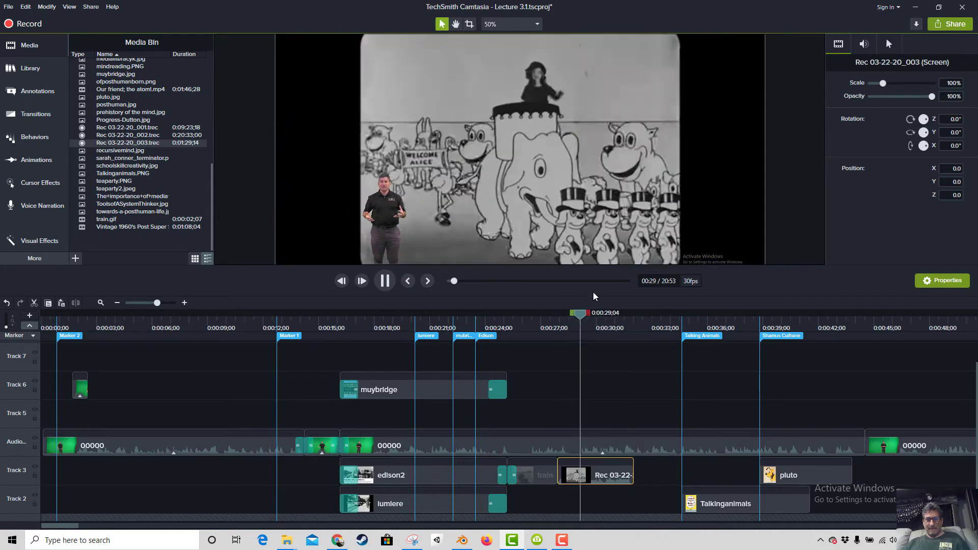
click(534, 176)
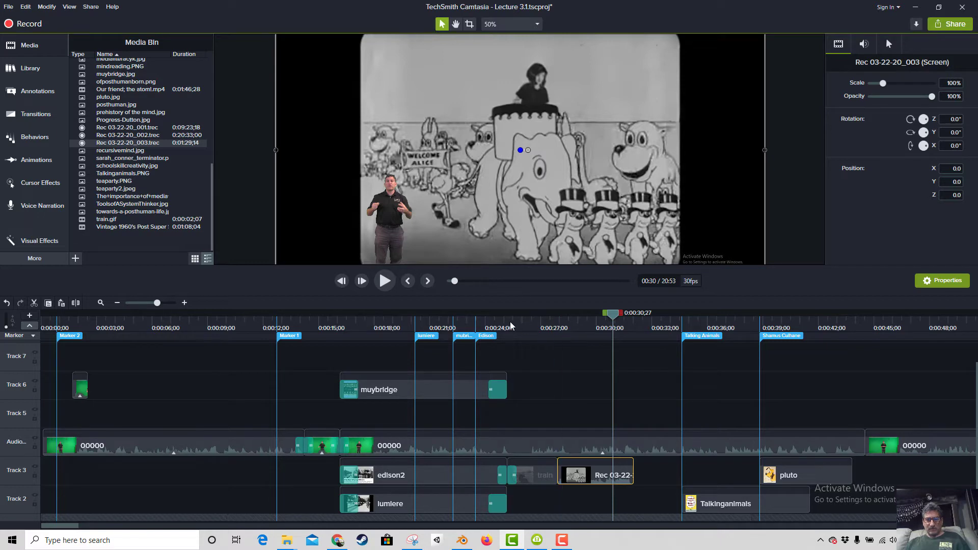
click(550, 327)
key(space)
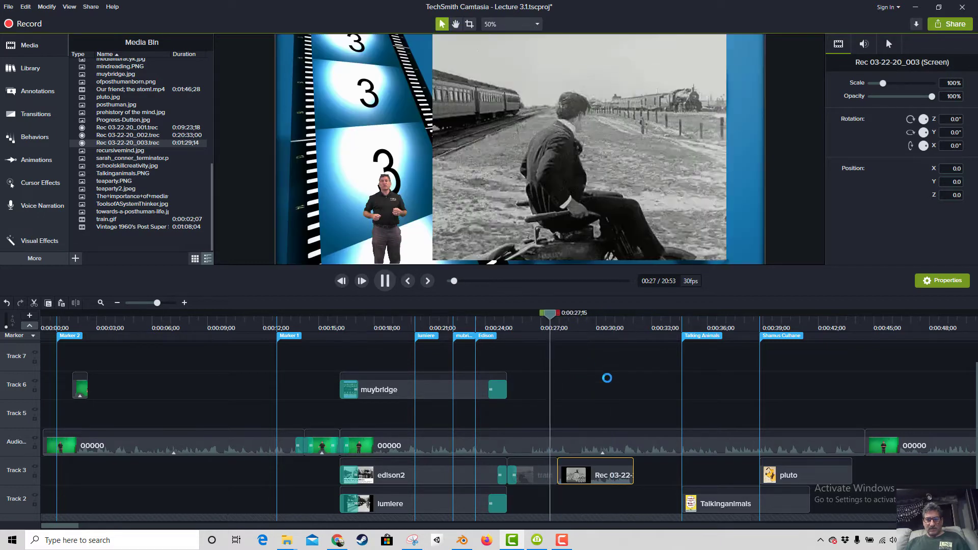
key(space)
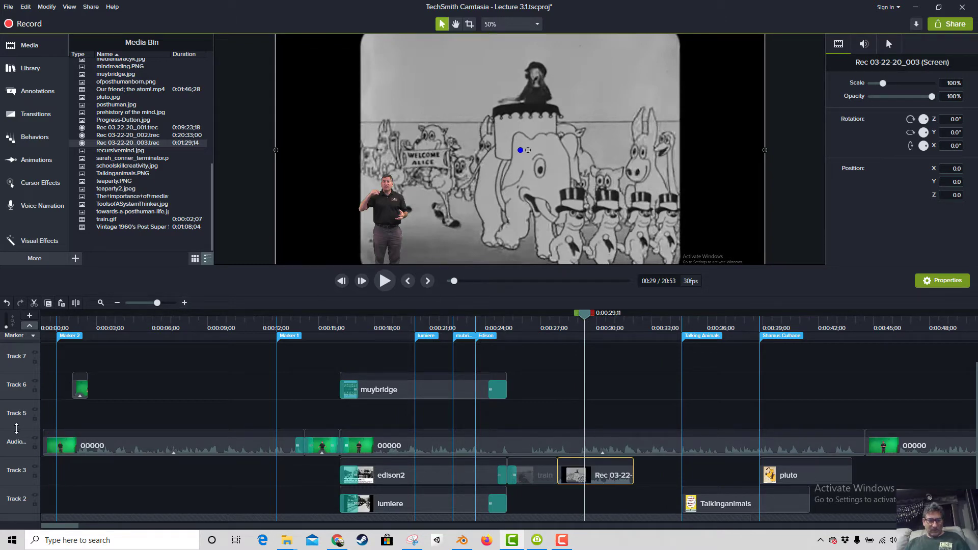
Make Track 3 taller and open the parade recording's audio for editing.
mouse_move(31, 429)
mouse_down()
mouse_move(30, 353)
mouse_move(31, 420)
mouse_up()
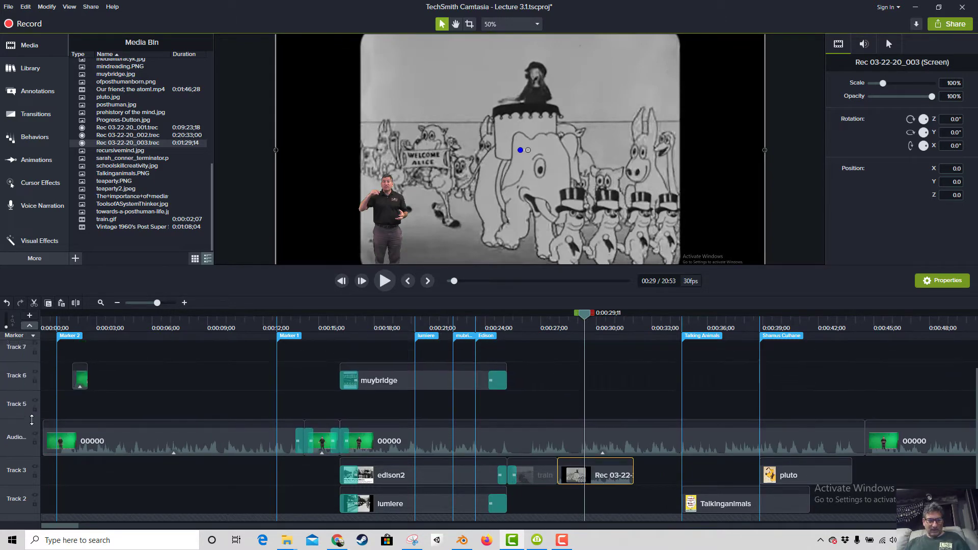
drag(20, 457, 32, 411)
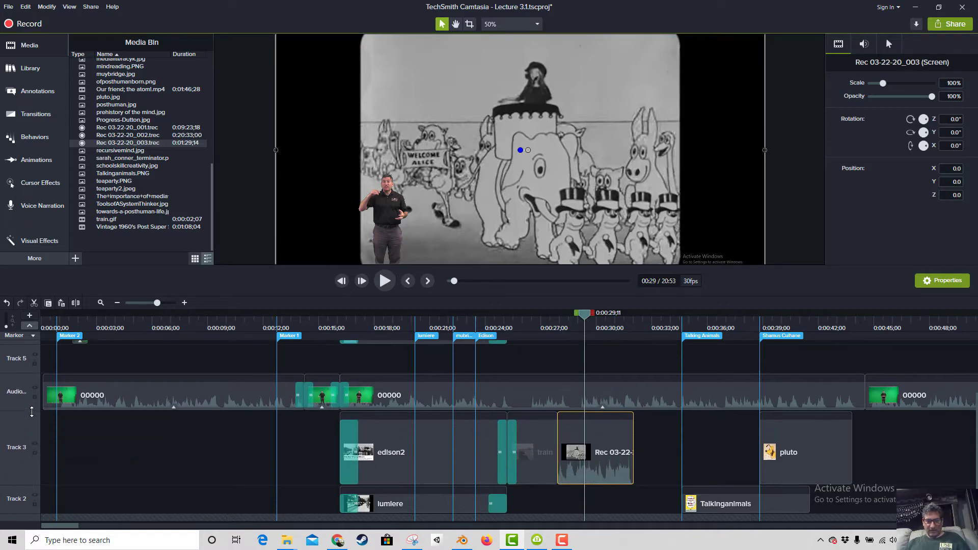
right_click(572, 472)
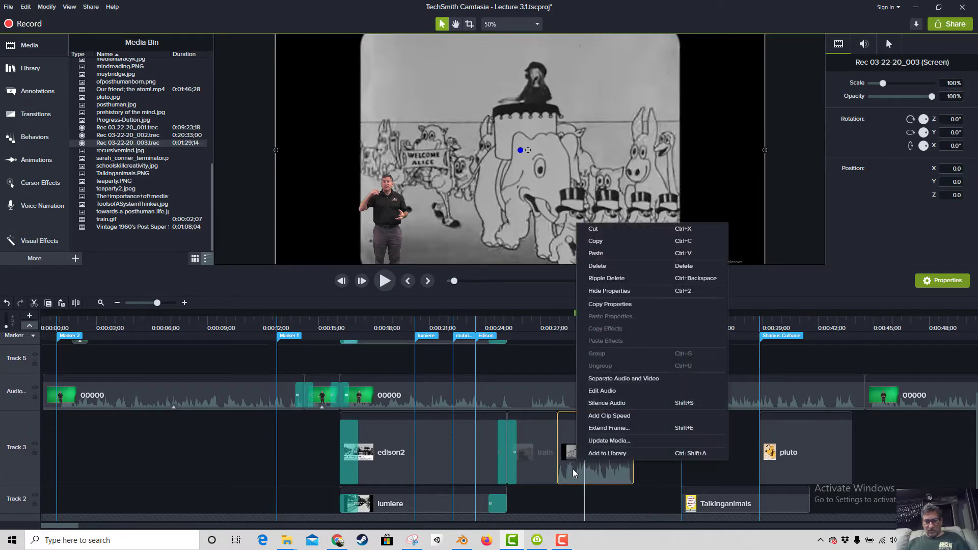
click(602, 391)
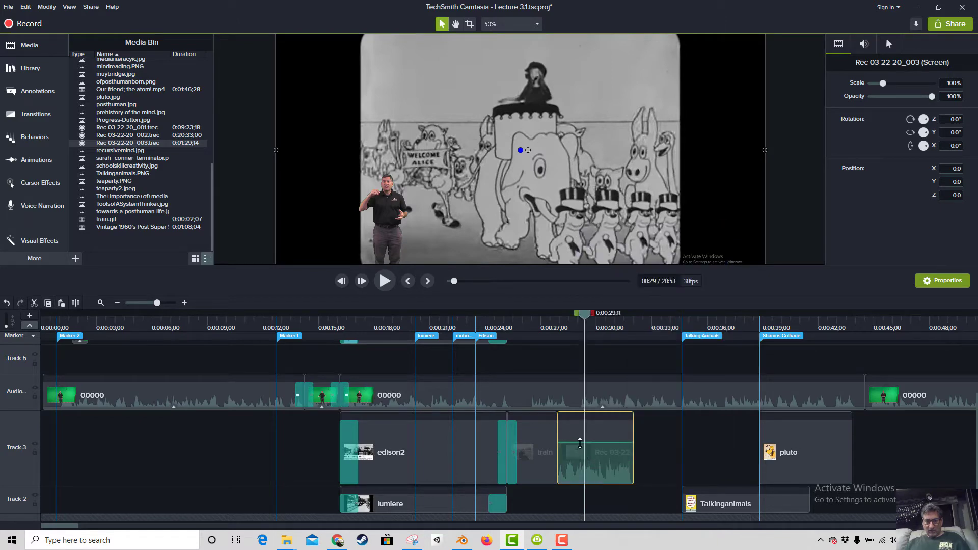
Add four audio points to the parade recording and shape its volume into a fade-in, a lowered middle level and a fade-out.
right_click(579, 443)
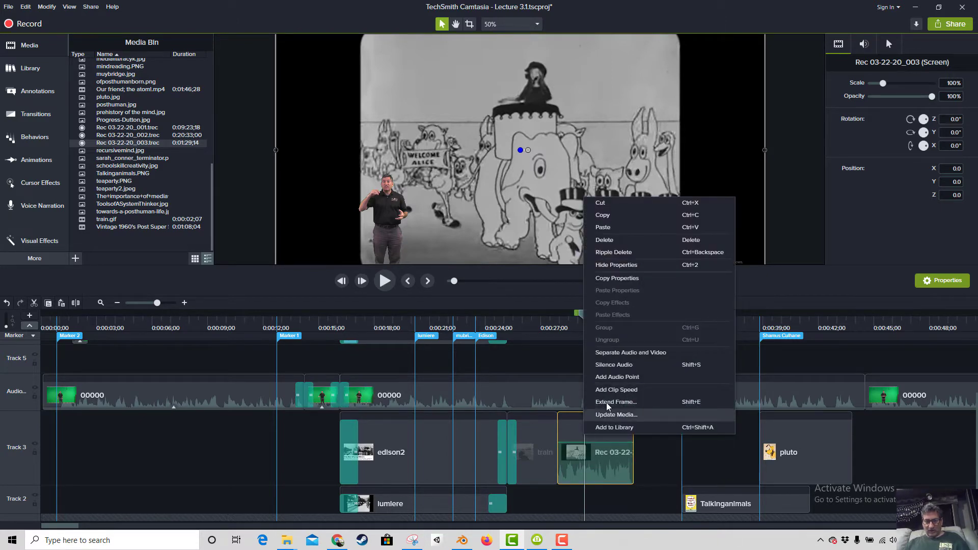
click(571, 442)
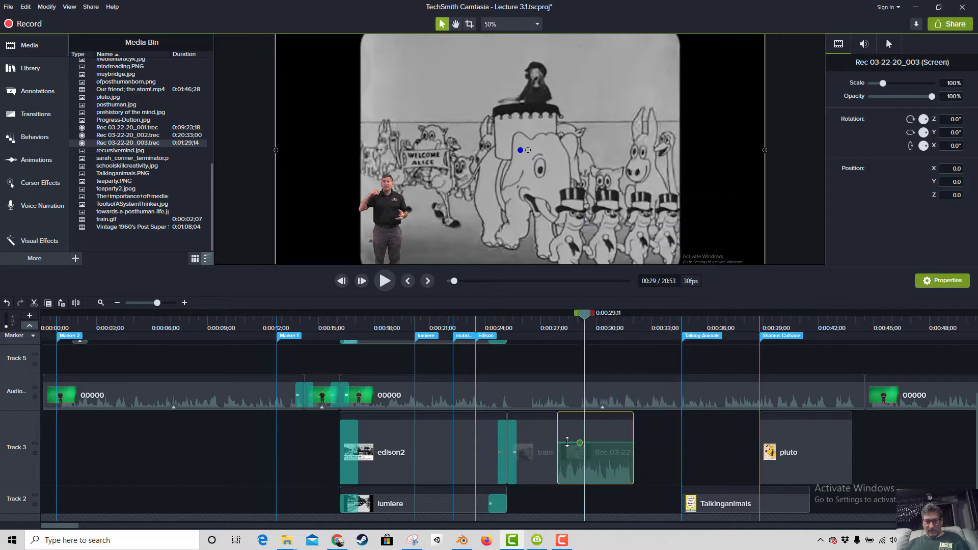
right_click(567, 441)
click(601, 375)
right_click(608, 441)
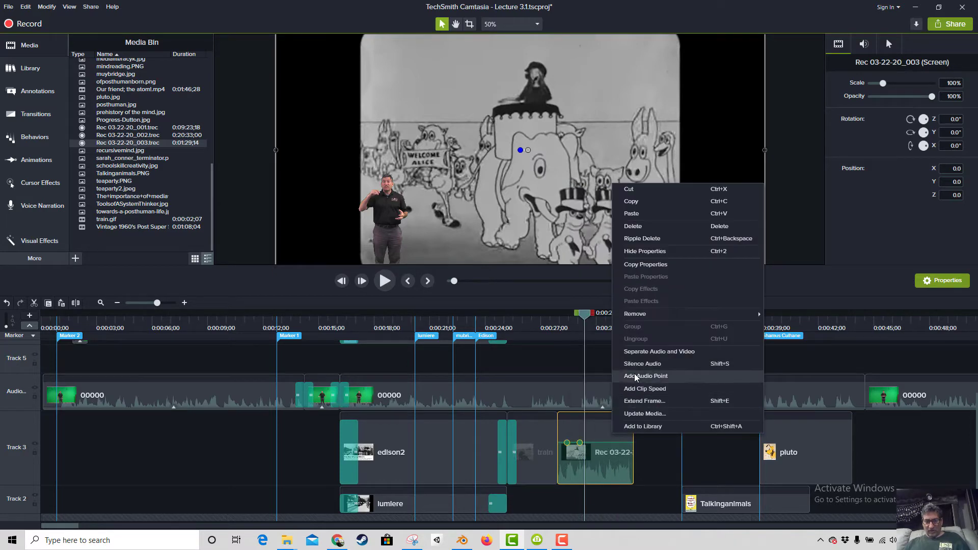
click(634, 374)
right_click(620, 441)
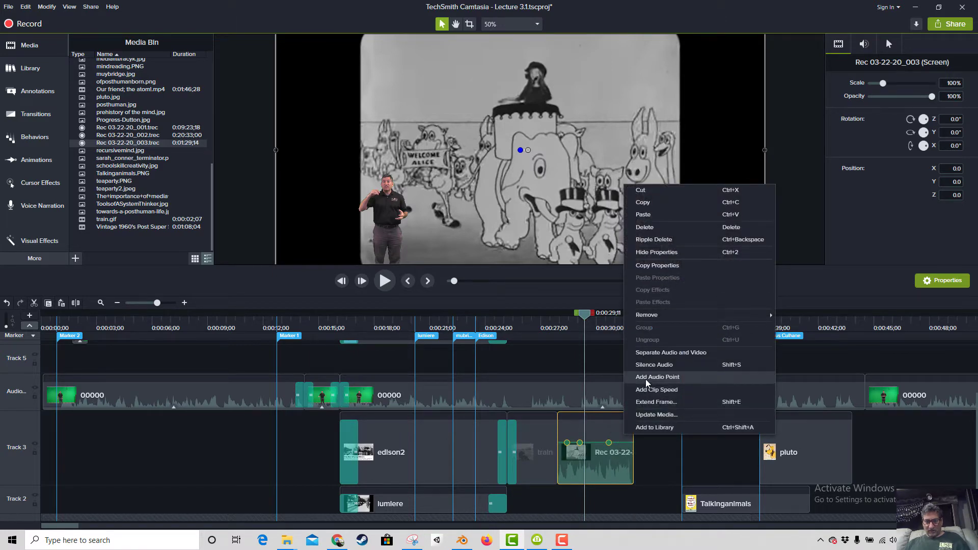
click(652, 375)
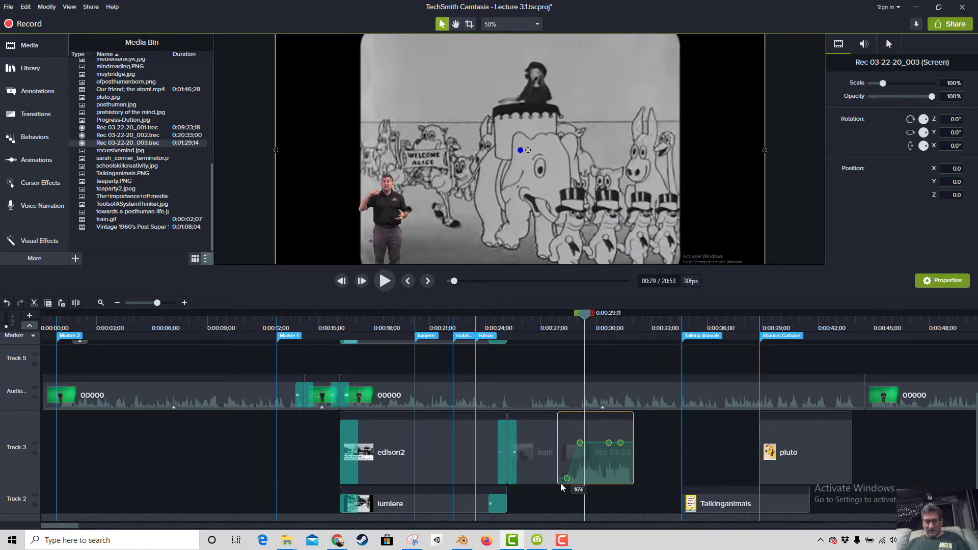
drag(579, 442, 609, 464)
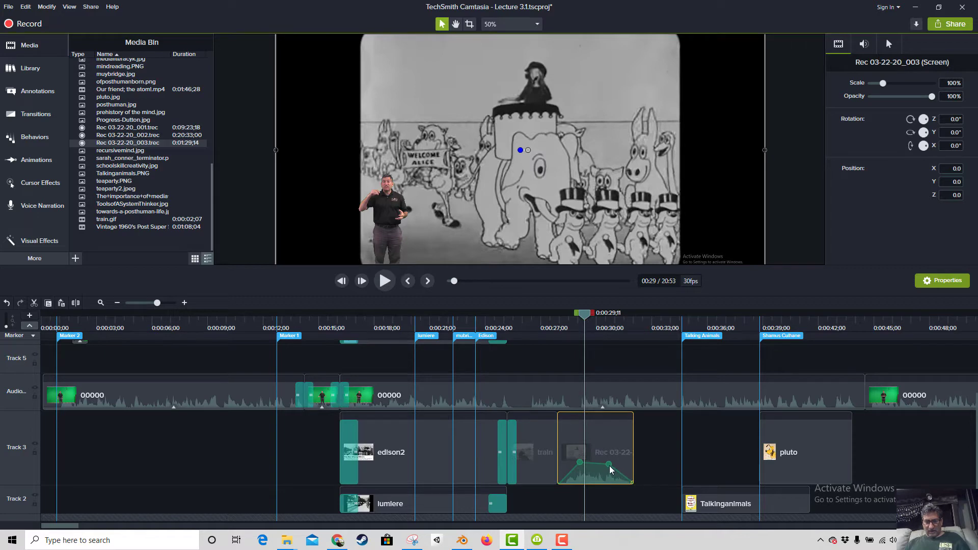
drag(629, 469, 571, 469)
Play the parade section, lengthen the clip to about 8 seconds past the Talking Animals marker, and respace its audio fade points.
click(556, 330)
key(space)
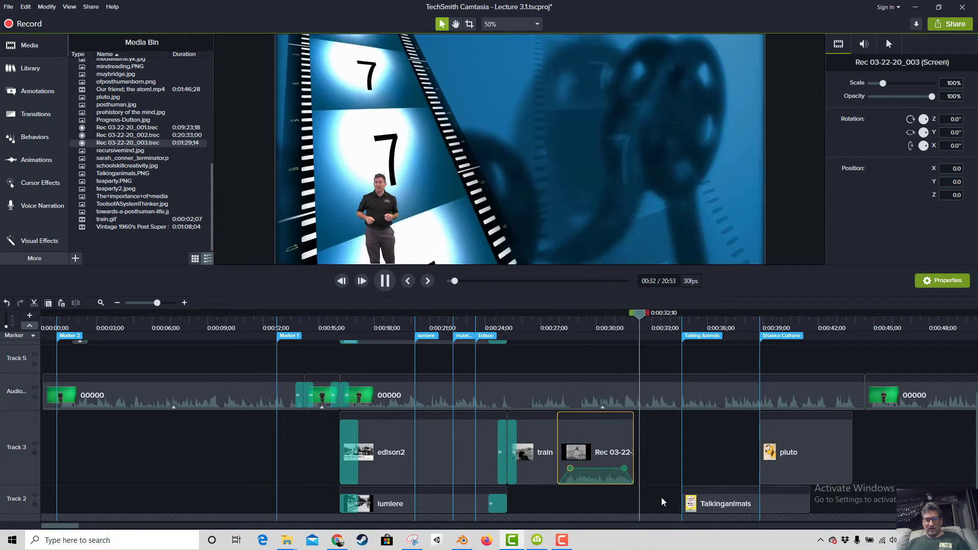
key(space)
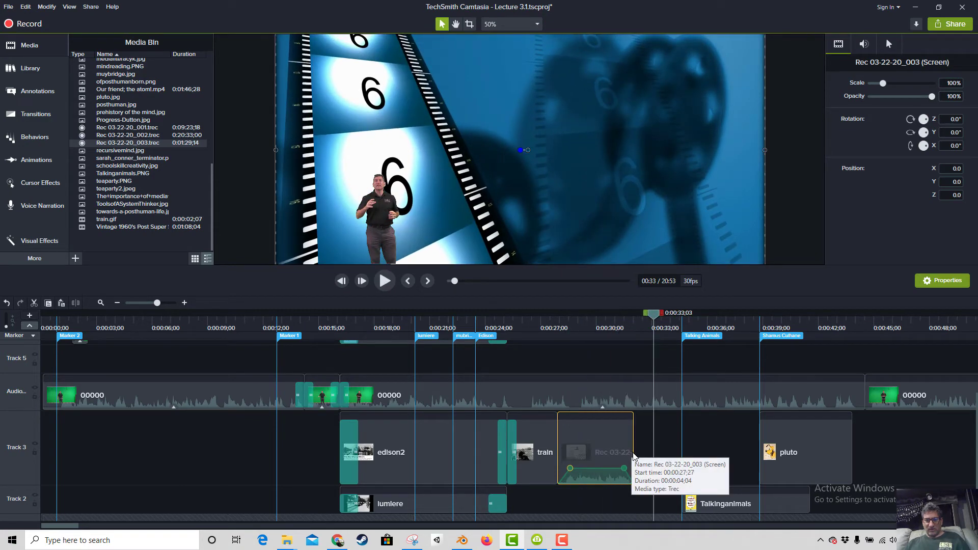
drag(633, 454, 557, 452)
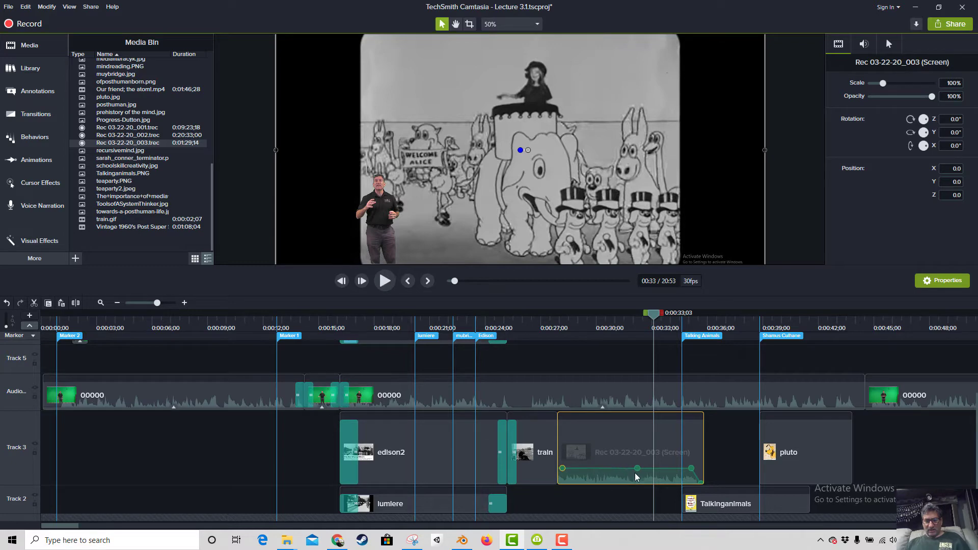
drag(637, 469, 590, 469)
Add a Fade transition to the start of the Talkinganimals clip and another to the end of the parade recording.
click(30, 114)
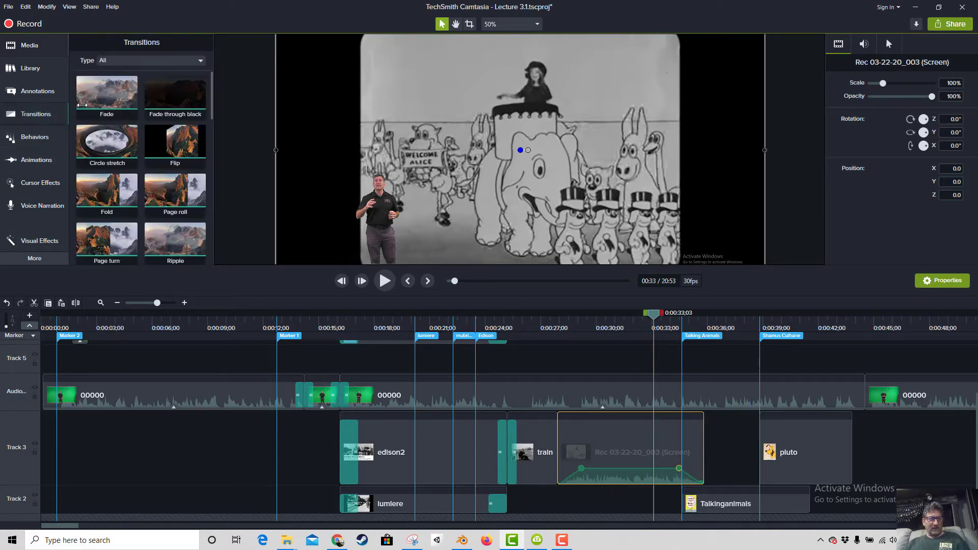
drag(119, 119, 700, 503)
click(668, 328)
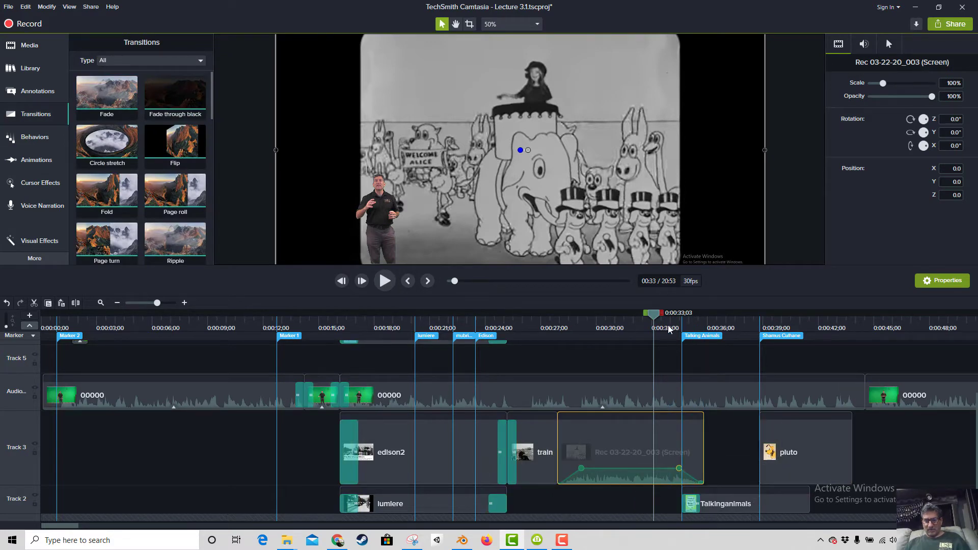
key(space)
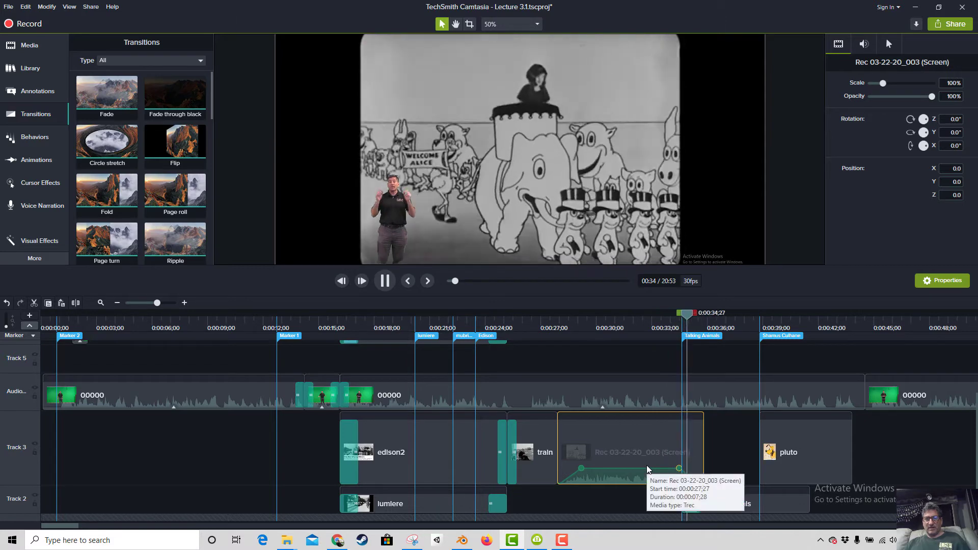
key(space)
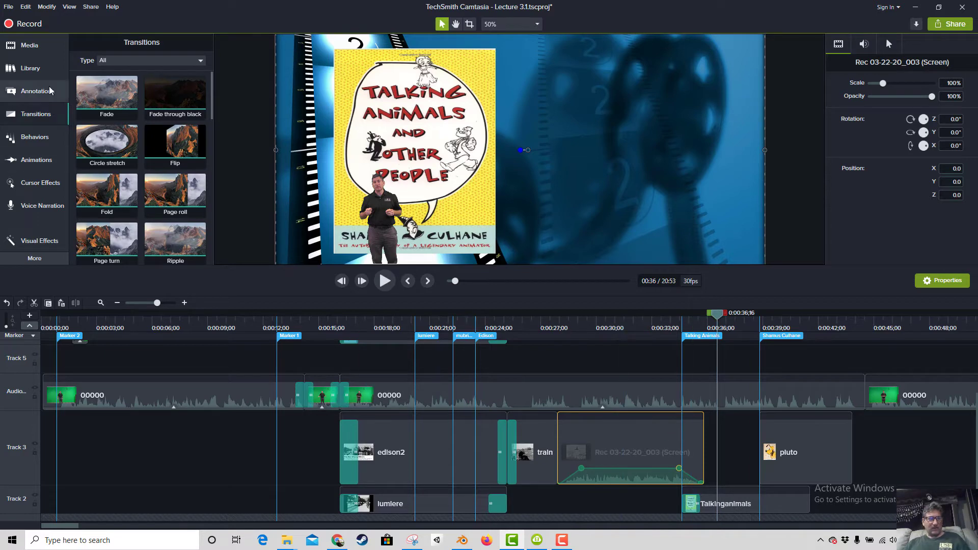
drag(107, 95, 693, 448)
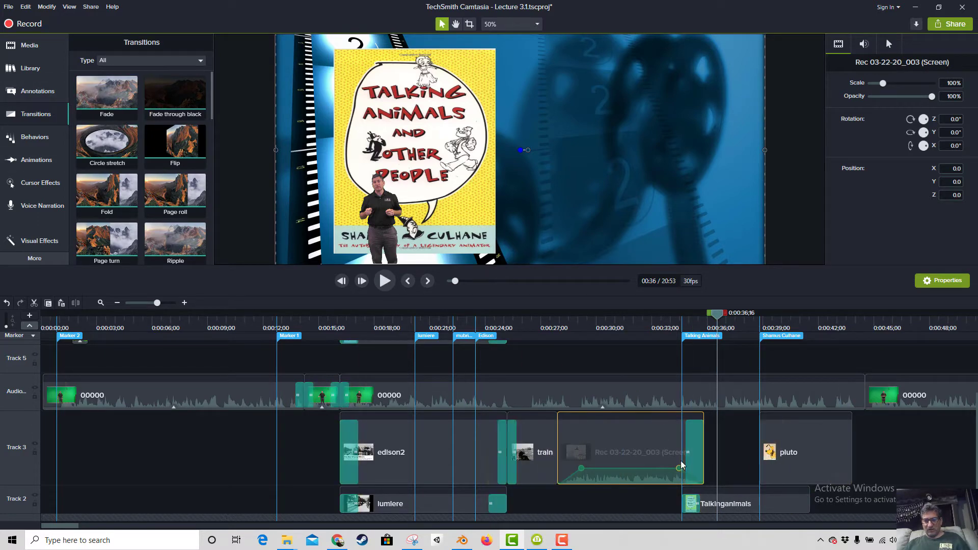
Lengthen the fade at the end of the parade recording to about 1.5 seconds and play back the changeover.
click(689, 458)
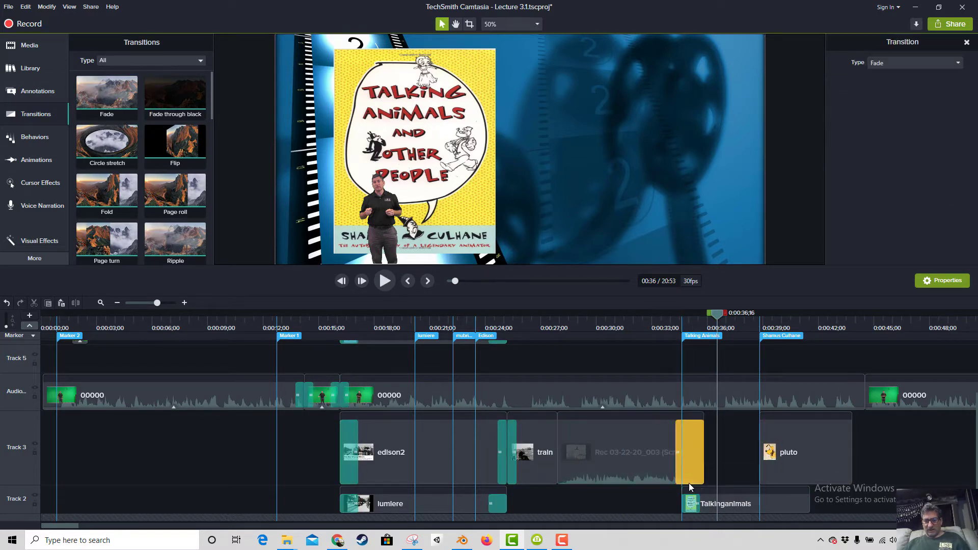
click(695, 503)
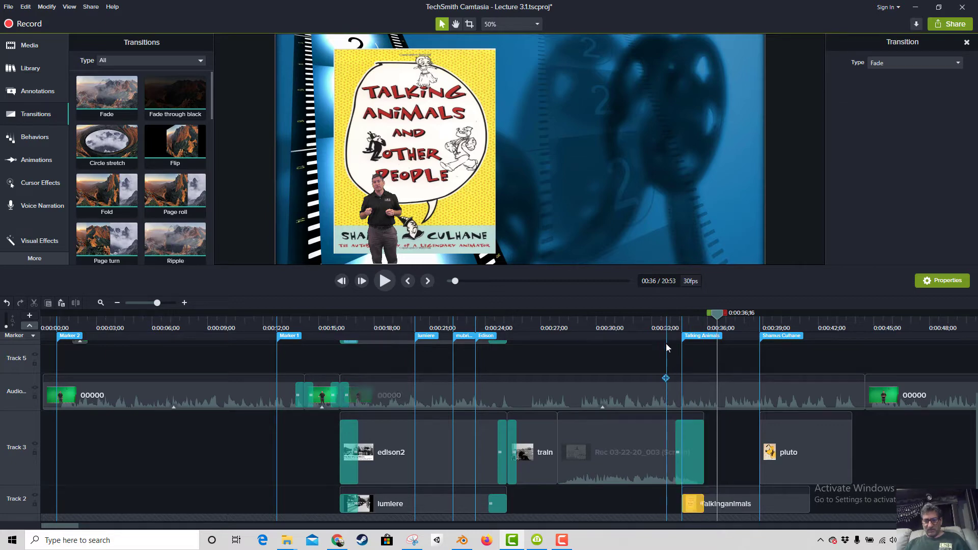
click(666, 326)
key(space)
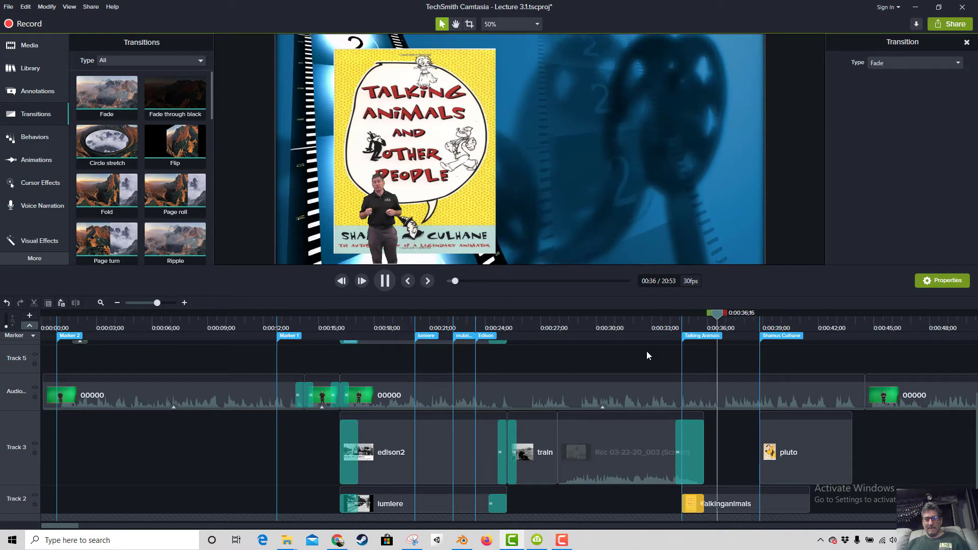
key(space)
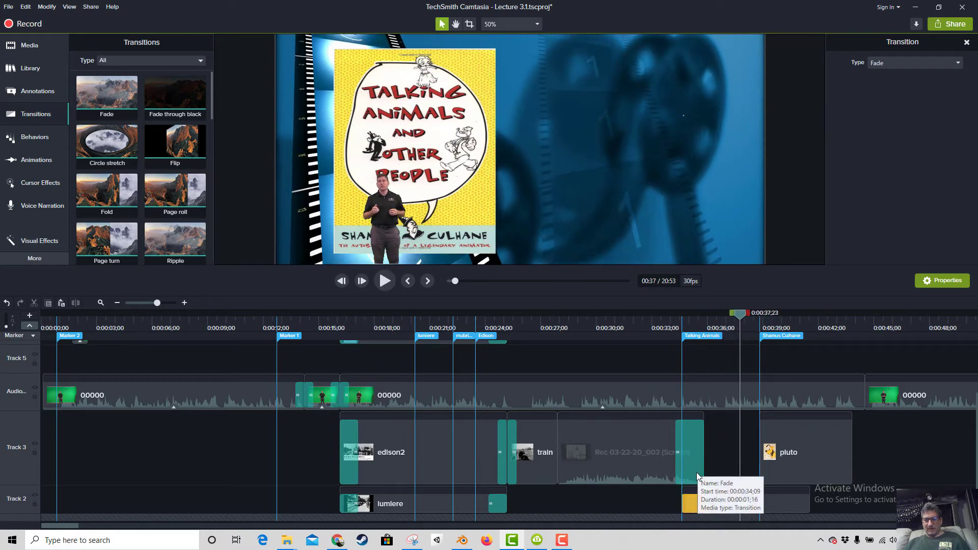
Reopen the parade recording's audio for editing, reshape its fade-out toward the end of the clip, and play the section.
click(688, 467)
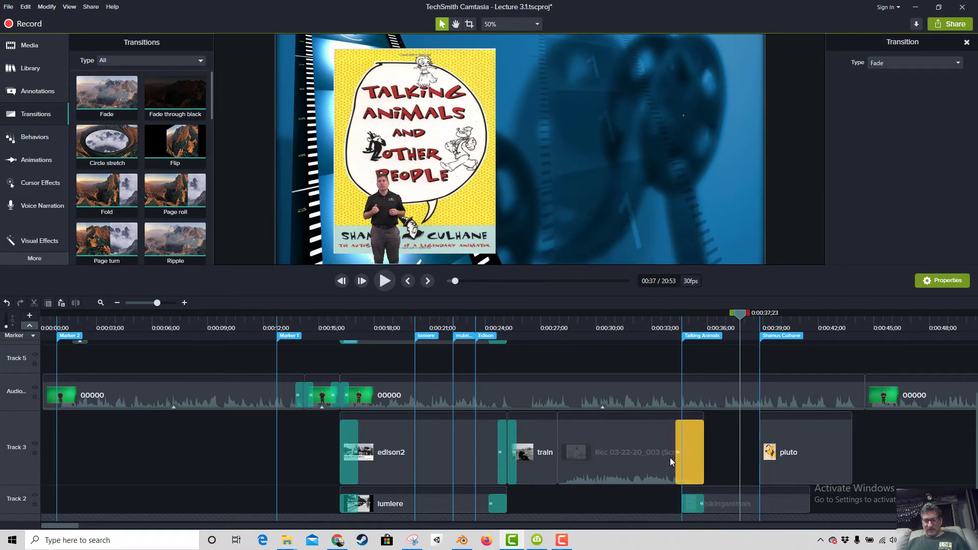
click(661, 477)
right_click(652, 472)
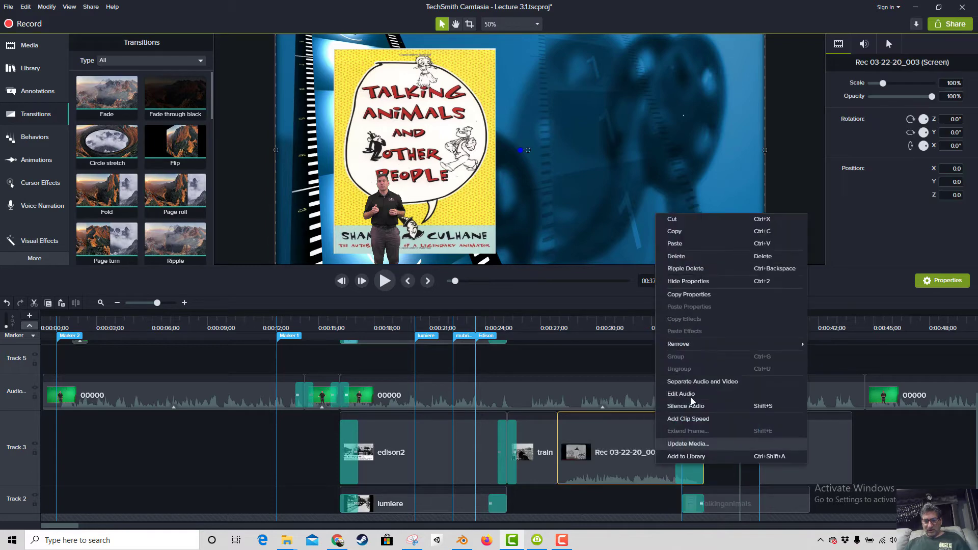
click(690, 395)
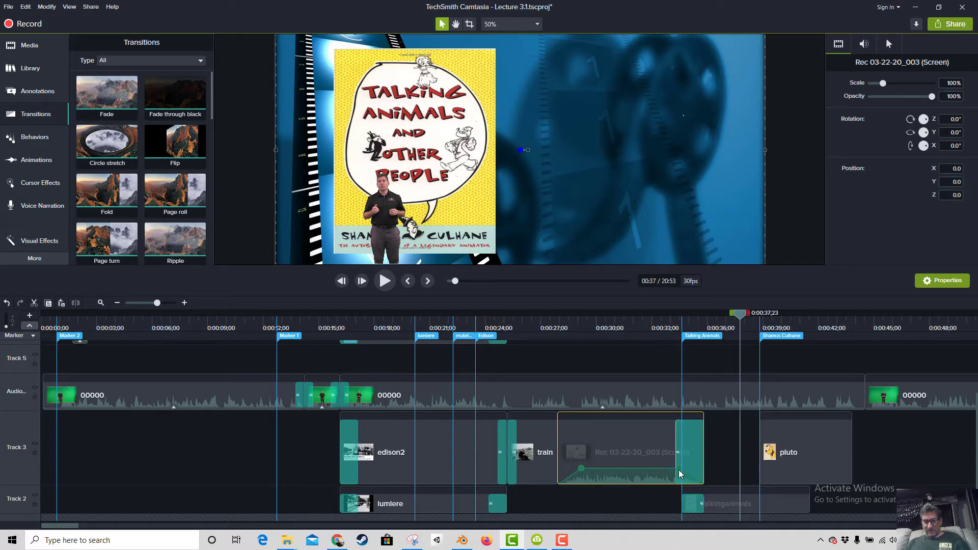
mouse_move(704, 479)
mouse_move(677, 471)
click(666, 324)
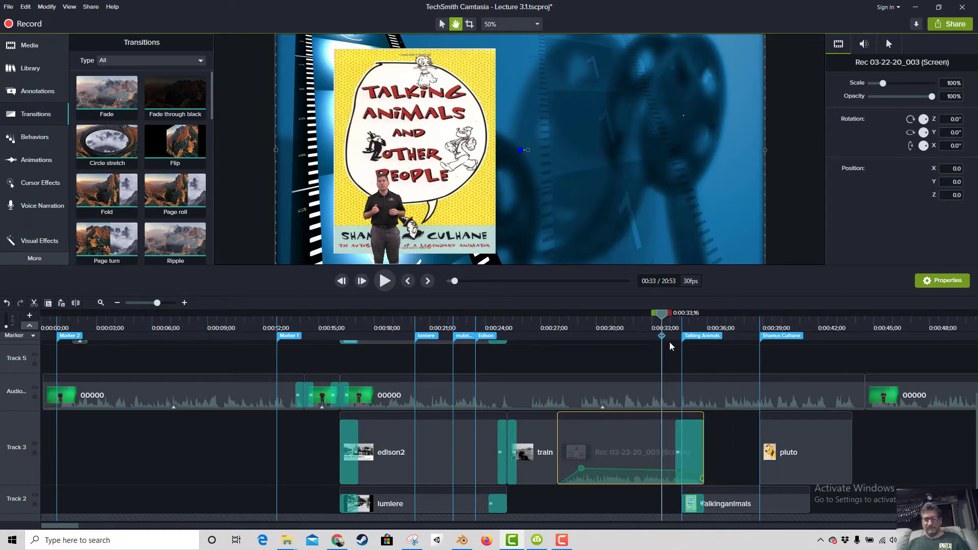
key(space)
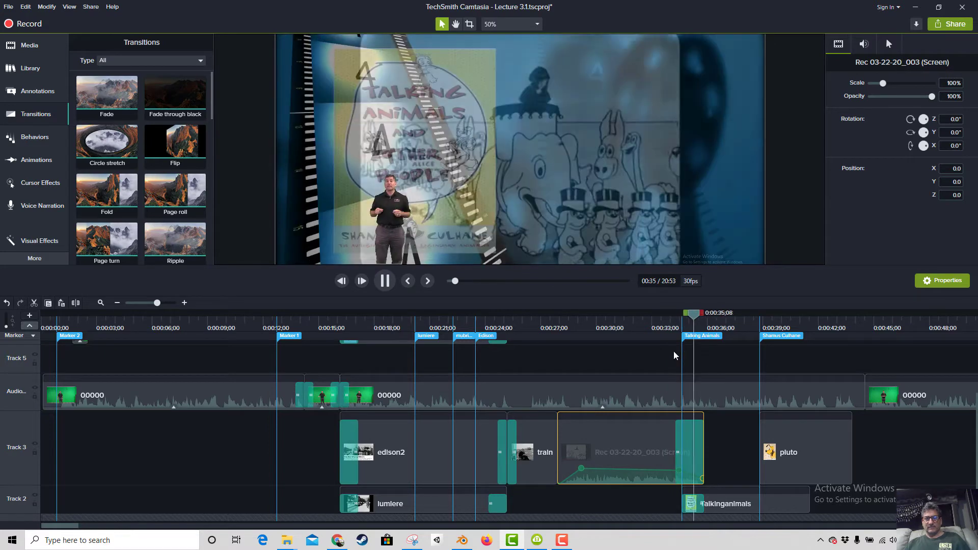
key(space)
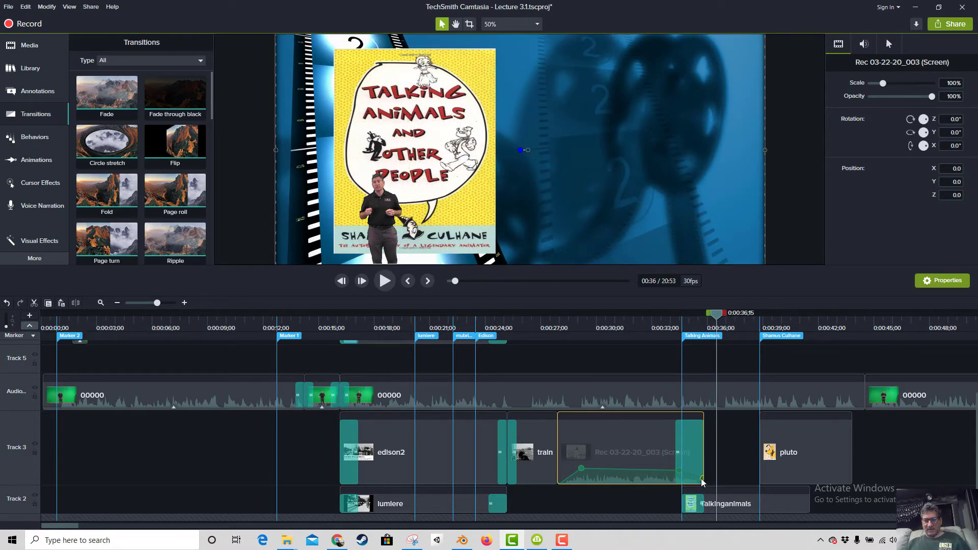
drag(701, 484, 698, 483)
Start the Talkinganimals clip at about 0:00:33;19, lengthen its fade and the recording's overlapping end fade to about 2 seconds, and preview the changeover.
drag(683, 505, 662, 506)
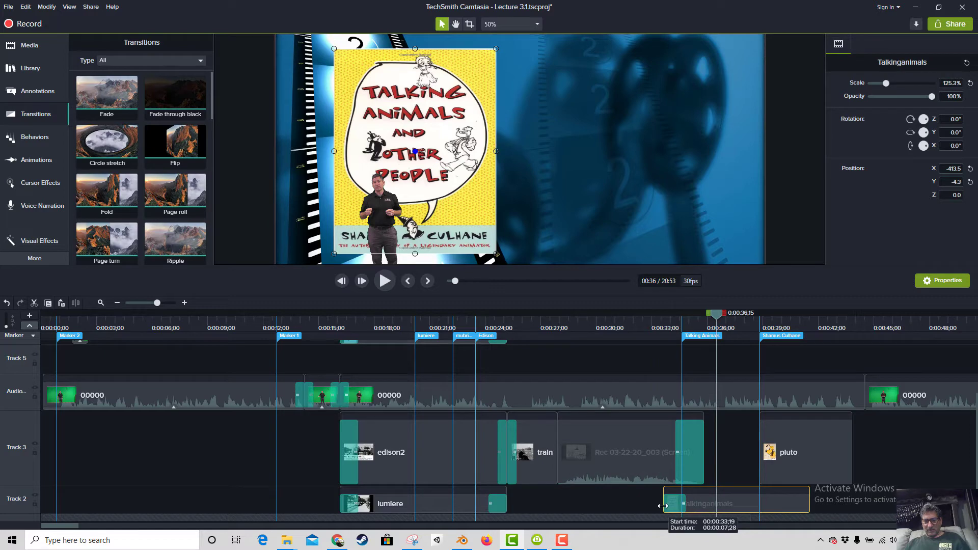
click(685, 504)
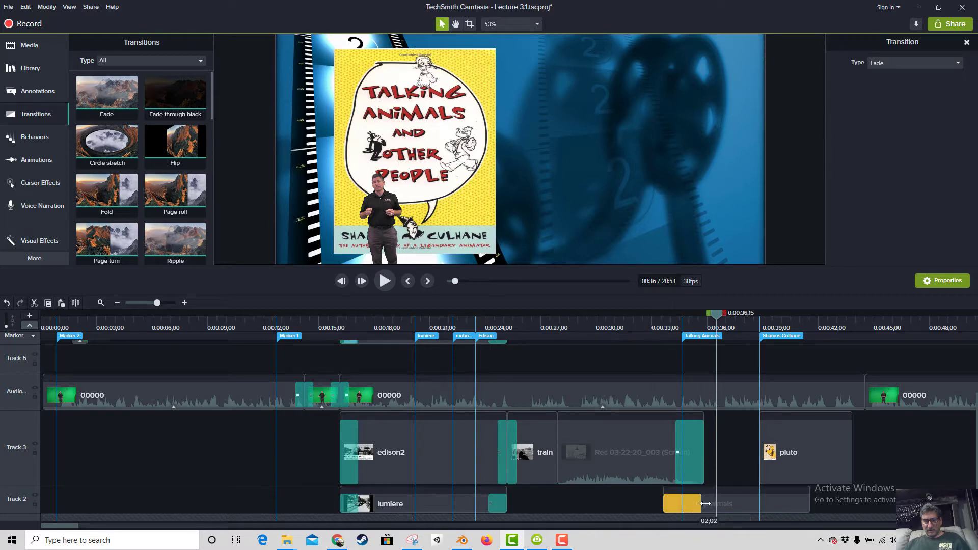
drag(675, 454, 659, 456)
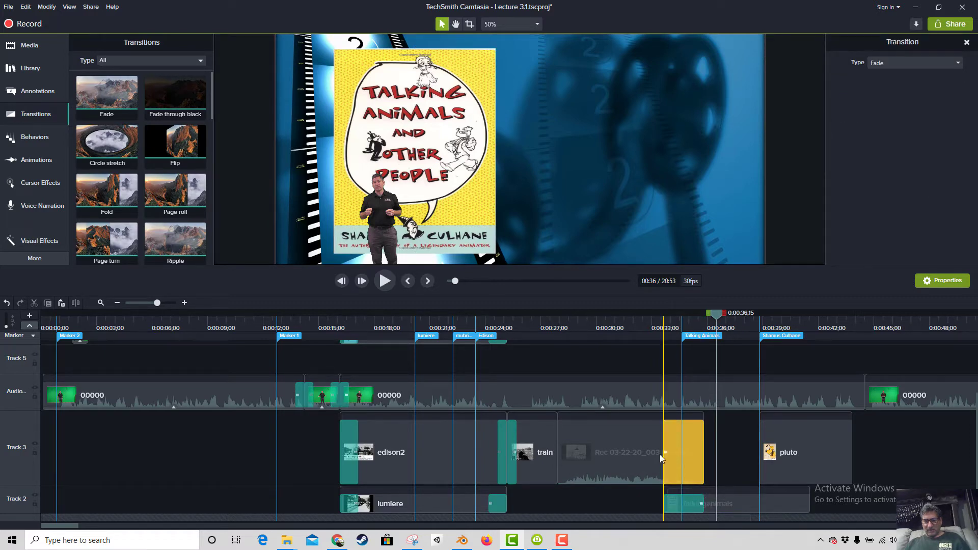
click(624, 327)
key(space)
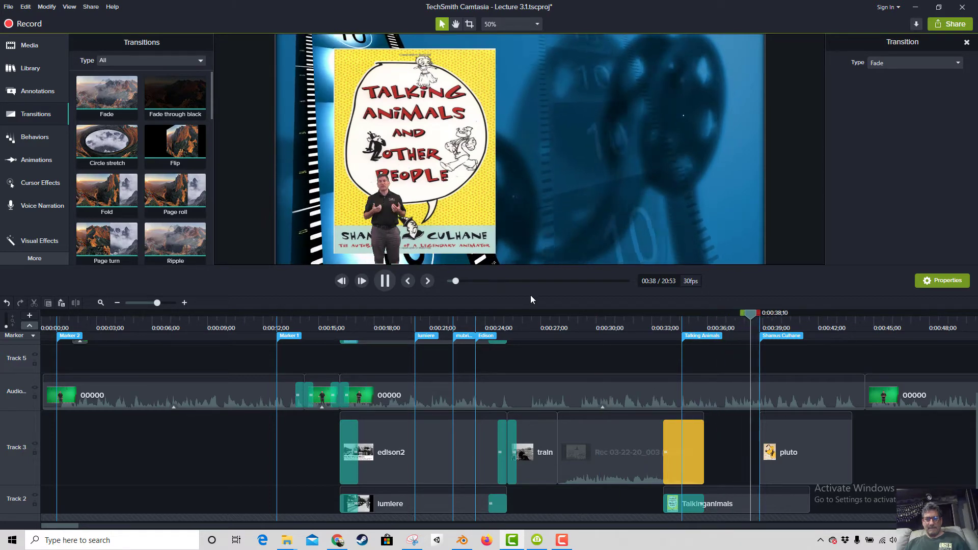
key(space)
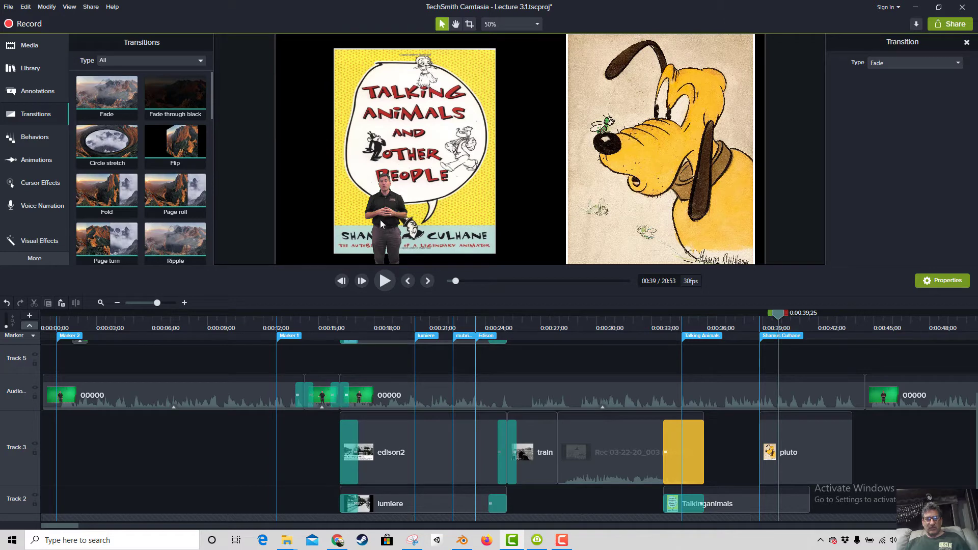
Split the presenter clip on the audio track at 0:00:33;21, where the book cover starts fading in.
click(648, 326)
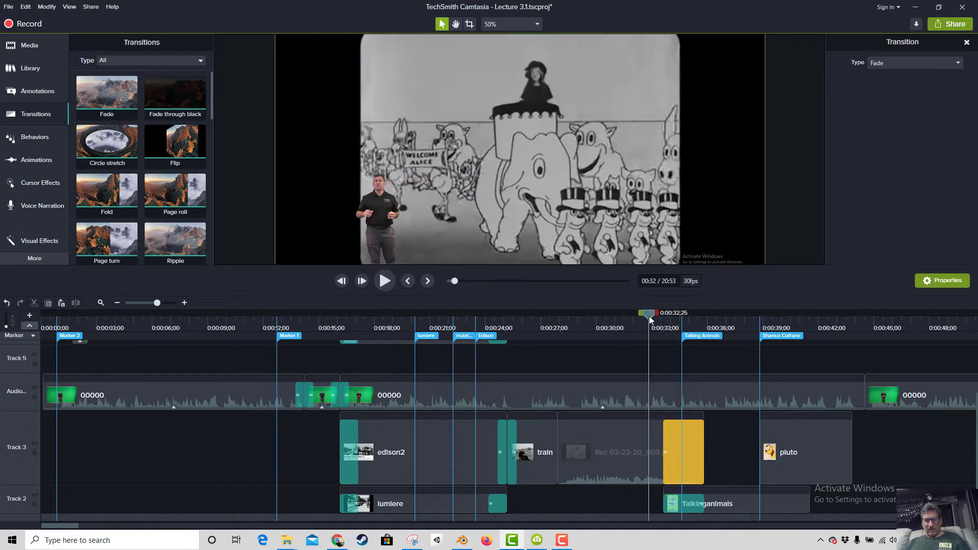
drag(650, 320, 665, 361)
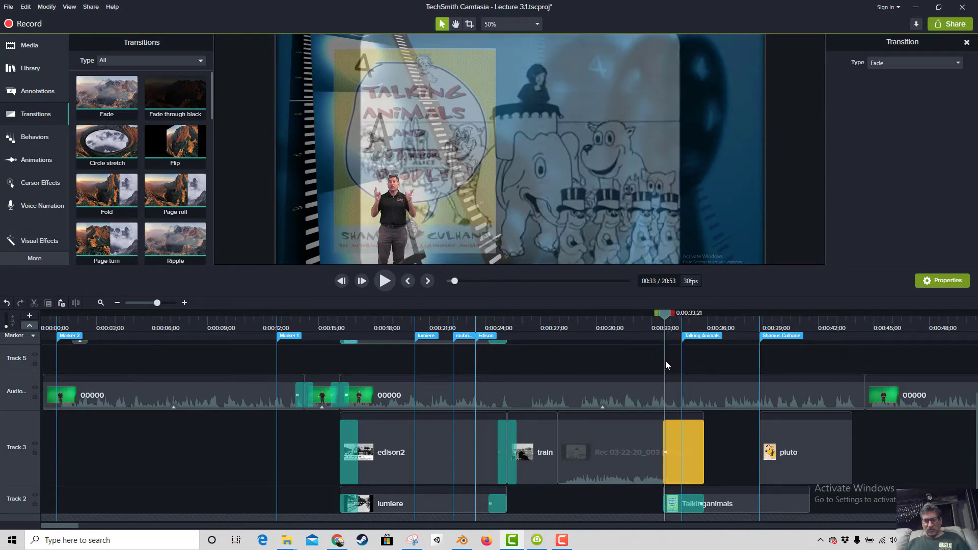
click(649, 395)
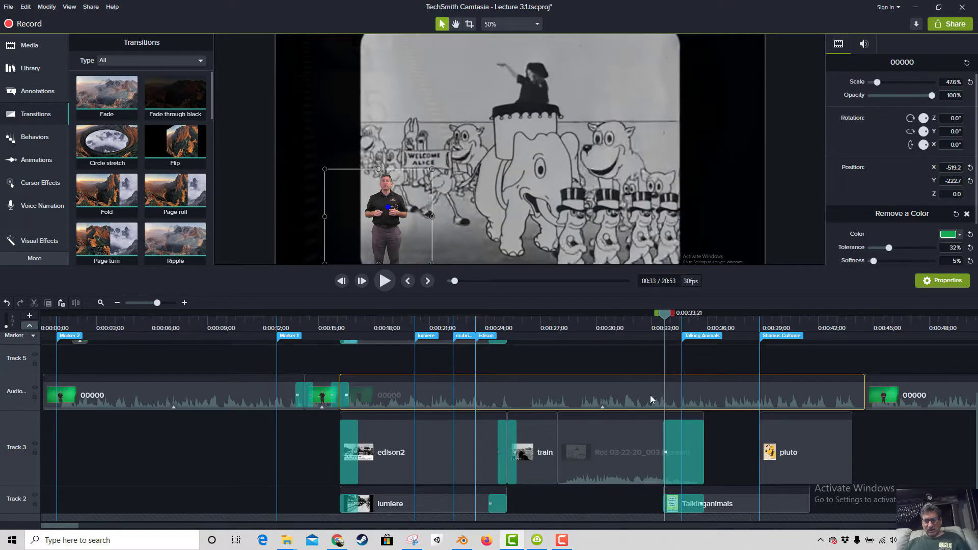
click(76, 302)
Move the presenter in the second part to about X 58.8, Y -226.7 and add a Fade transition at the split.
click(721, 395)
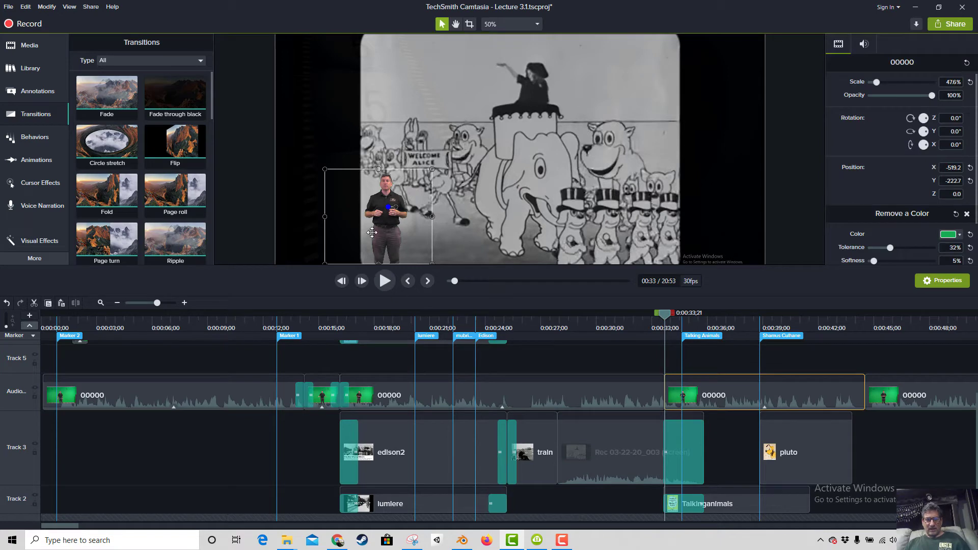
drag(389, 239, 531, 239)
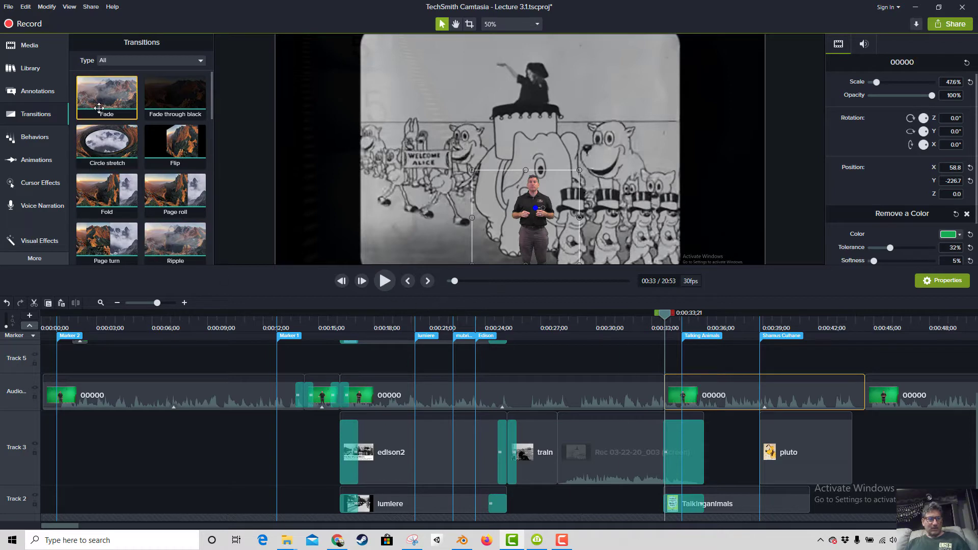
drag(101, 101, 658, 398)
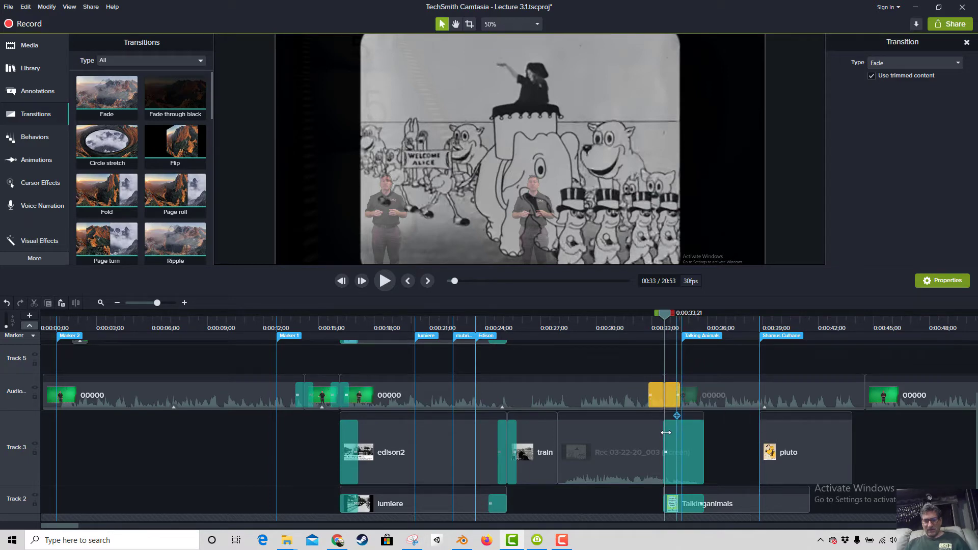
Trim the parade recording's end to the Talking Animals marker, extend the Talkinganimals clip's start to about 0:00:33, and play the result.
drag(704, 453, 685, 452)
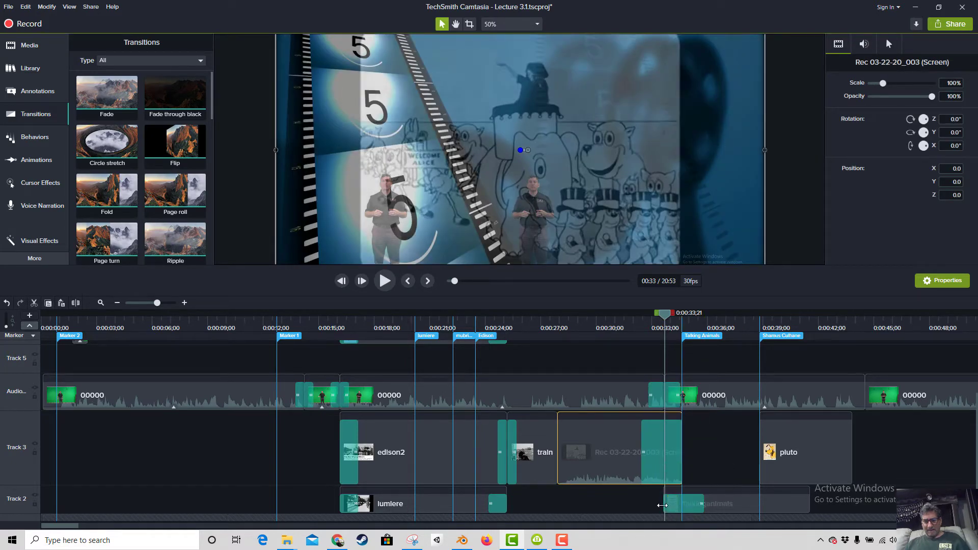
drag(663, 505, 643, 504)
click(626, 326)
key(space)
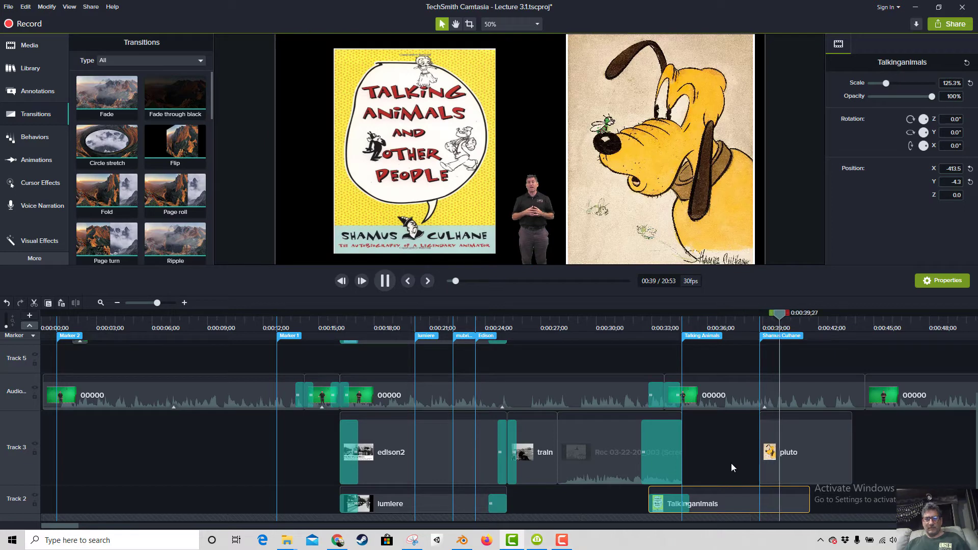
key(space)
Move the pluto clip and the Shamus Culhane marker to 0:00:40;22, and extend the Talkinganimals clip to the end of pluto.
click(737, 319)
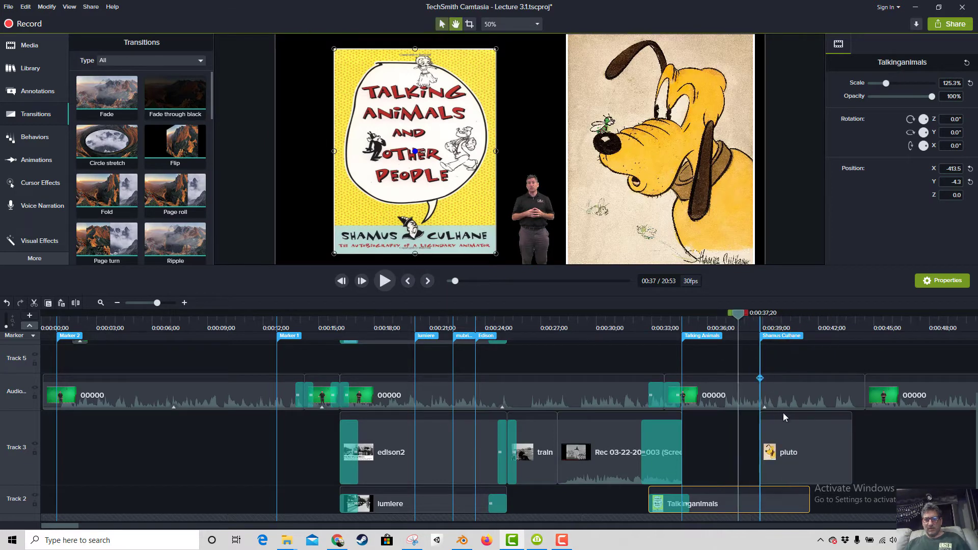
key(space)
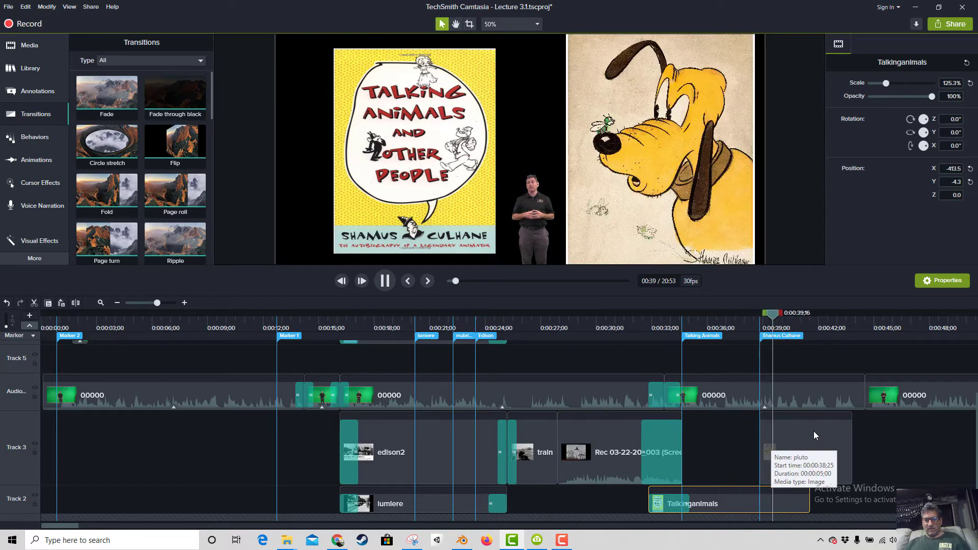
key(space)
drag(815, 433, 847, 428)
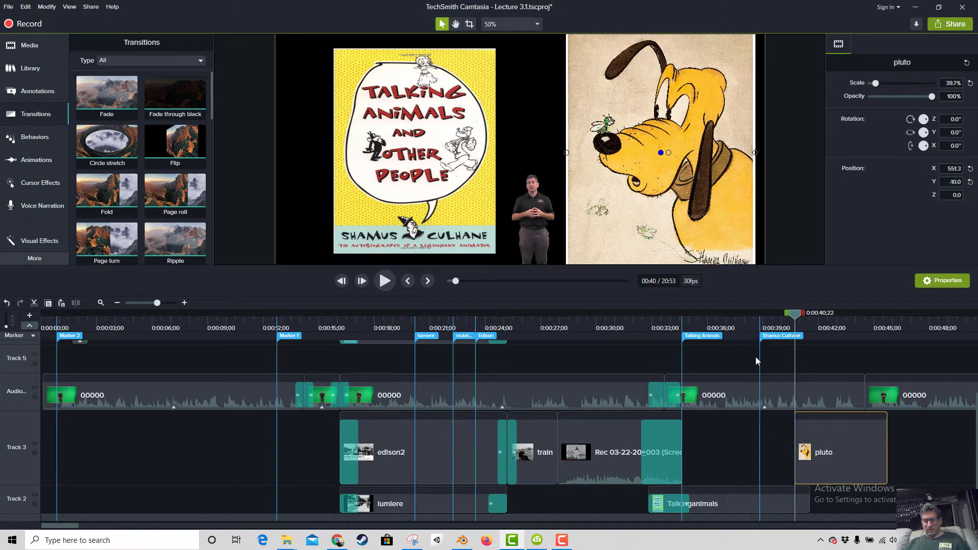
mouse_move(780, 337)
mouse_down()
mouse_move(789, 344)
mouse_move(784, 335)
mouse_move(813, 334)
mouse_up()
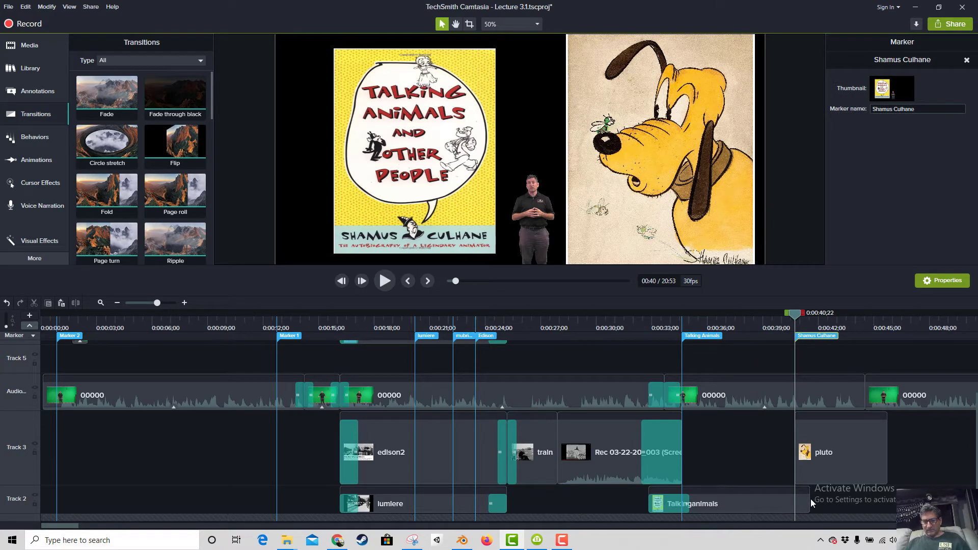
scroll(748, 430, down, 1)
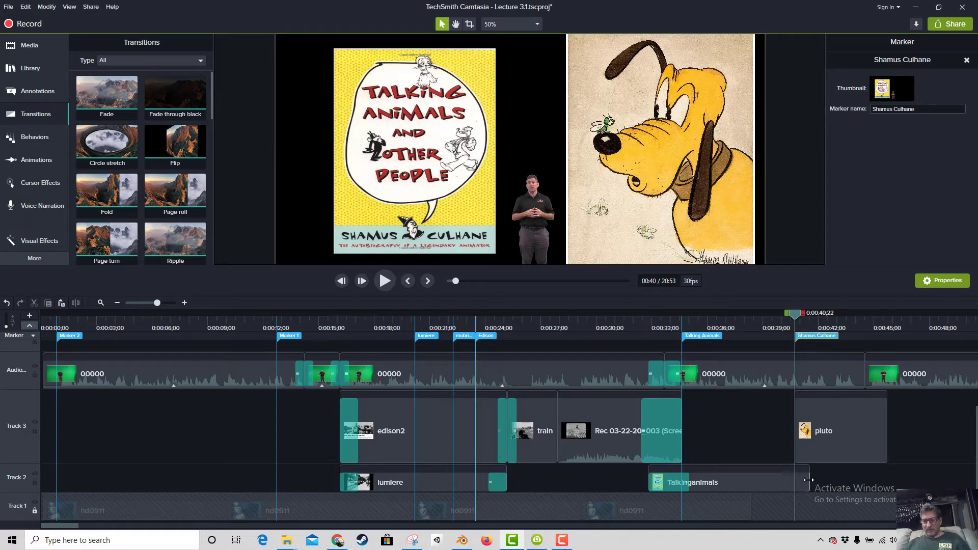
drag(810, 478, 886, 471)
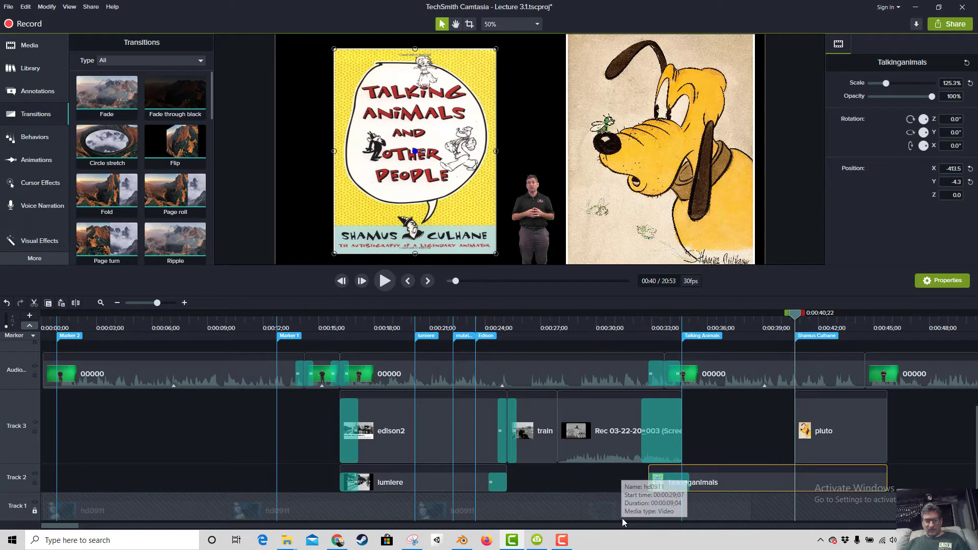
Unlock Track 1 and paste another hd0911 background clip directly after the last one.
click(34, 511)
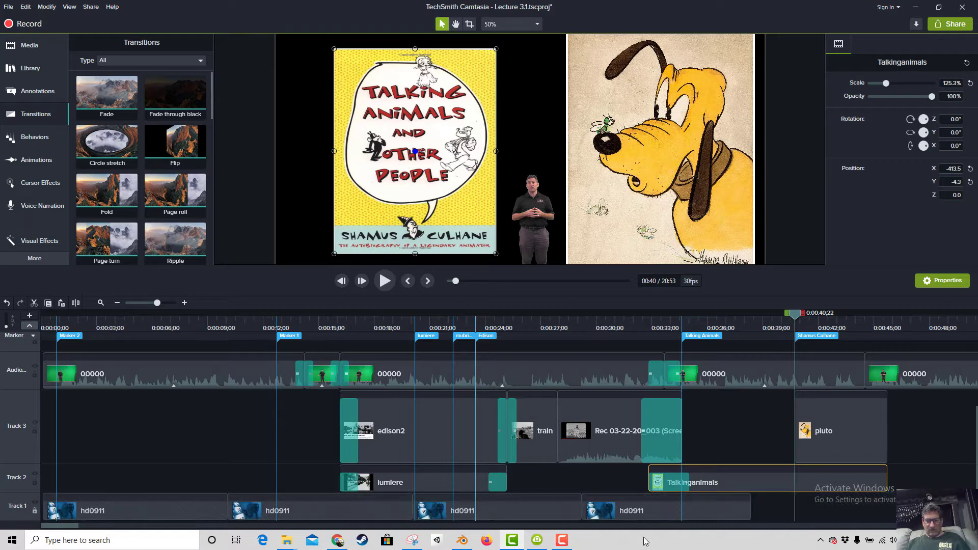
click(699, 515)
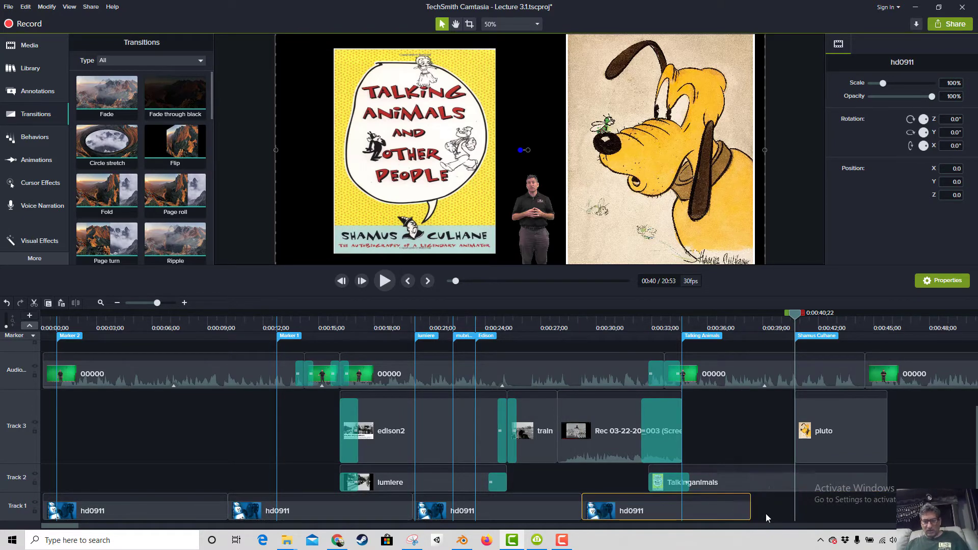
drag(802, 313, 757, 338)
key(ctrl+v)
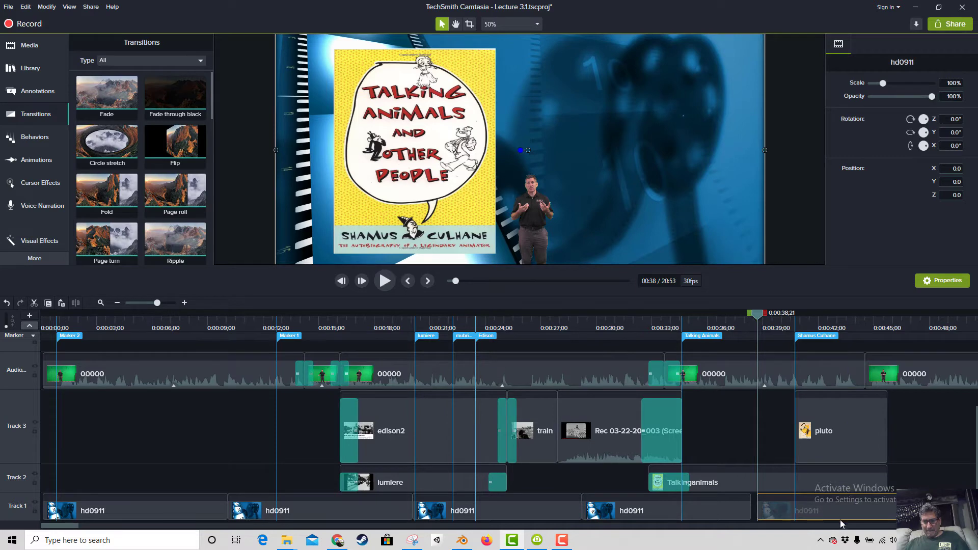
drag(839, 519, 808, 513)
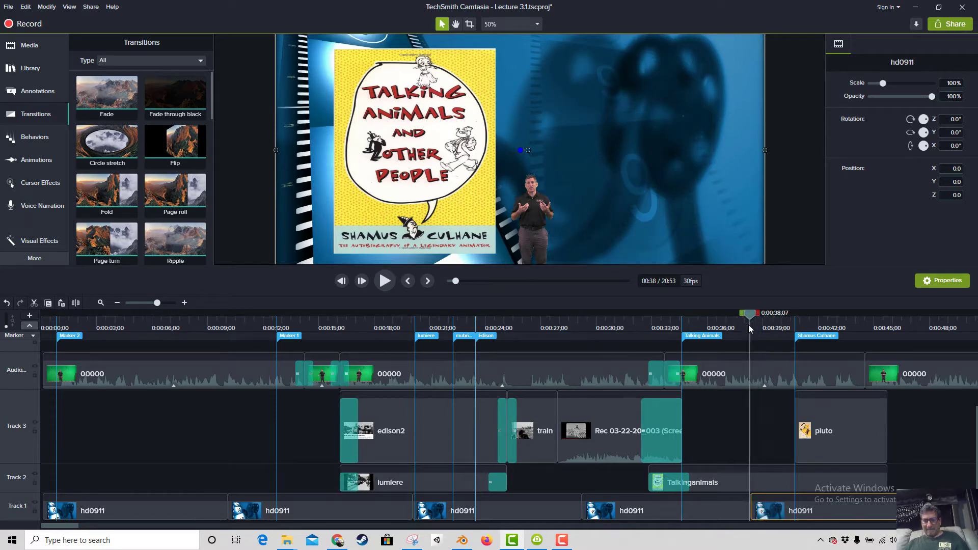
Play the section around the Shamus Culhane marker and add Fade transitions to the start and end of the pluto clip.
key(space)
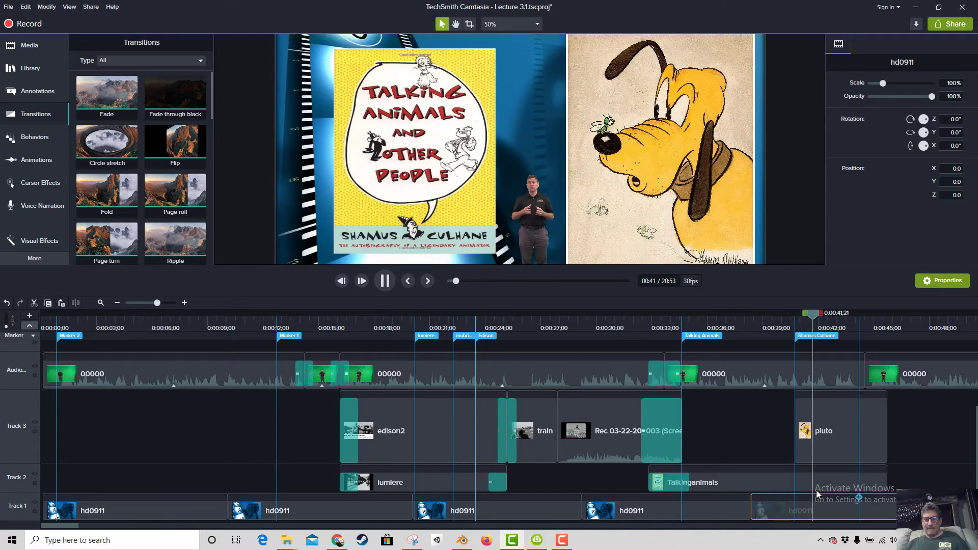
key(space)
drag(98, 95, 853, 438)
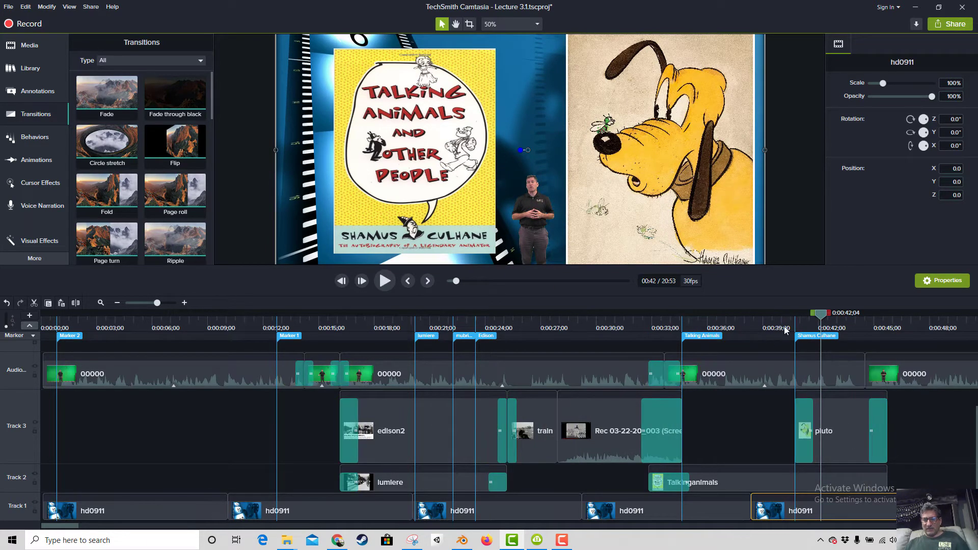
Play the section around the Shamus Culhane marker and return the playhead to 0:00:42;02.
click(784, 330)
key(space)
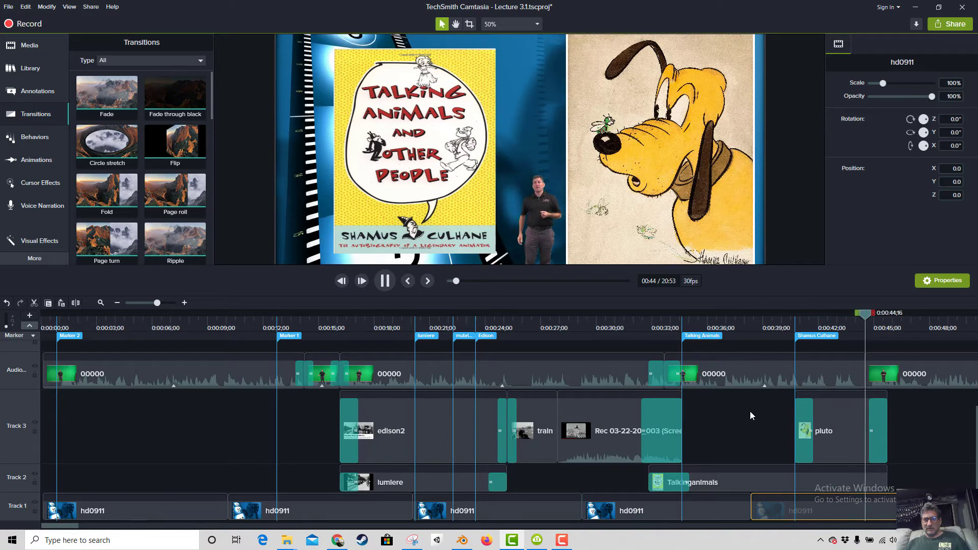
key(space)
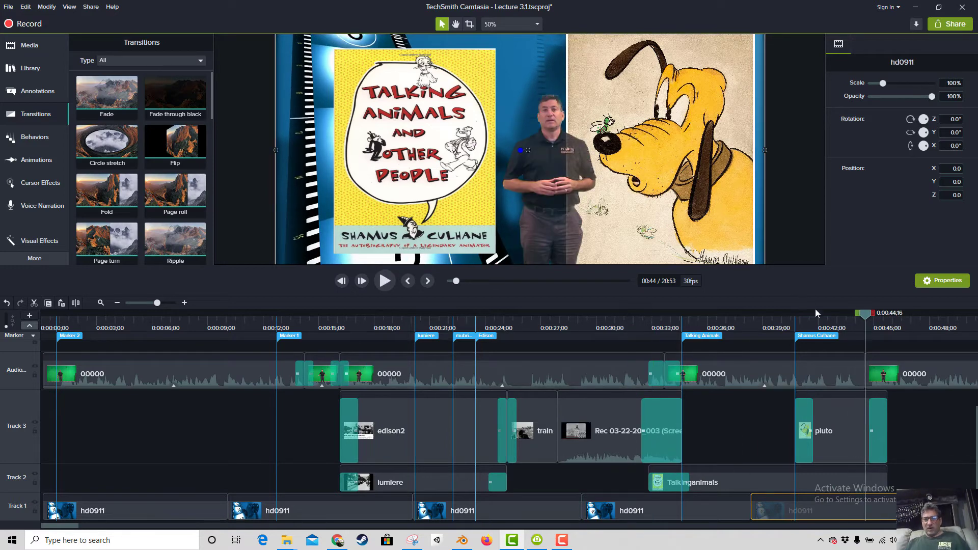
click(819, 327)
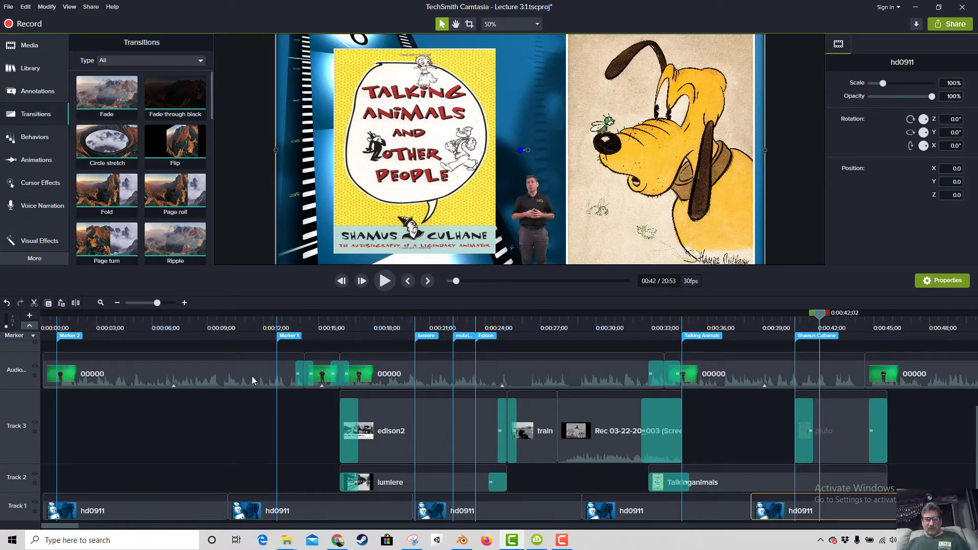
Save the Lecture 3.1 project.
click(7, 8)
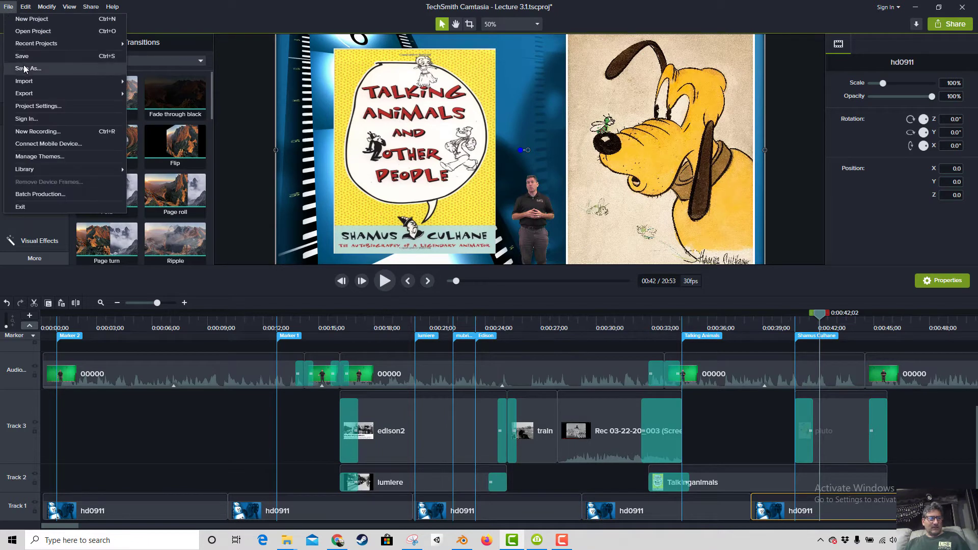
mouse_move(30, 87)
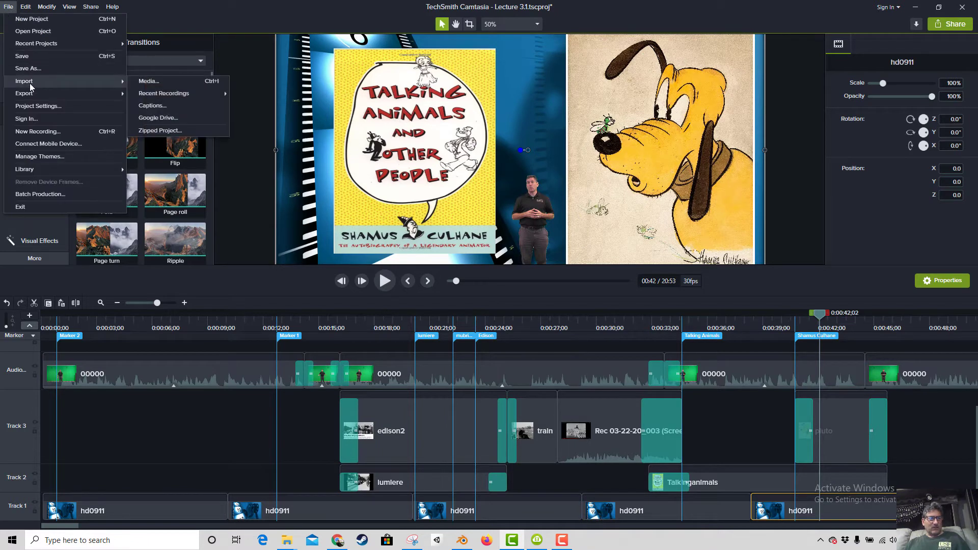
click(26, 56)
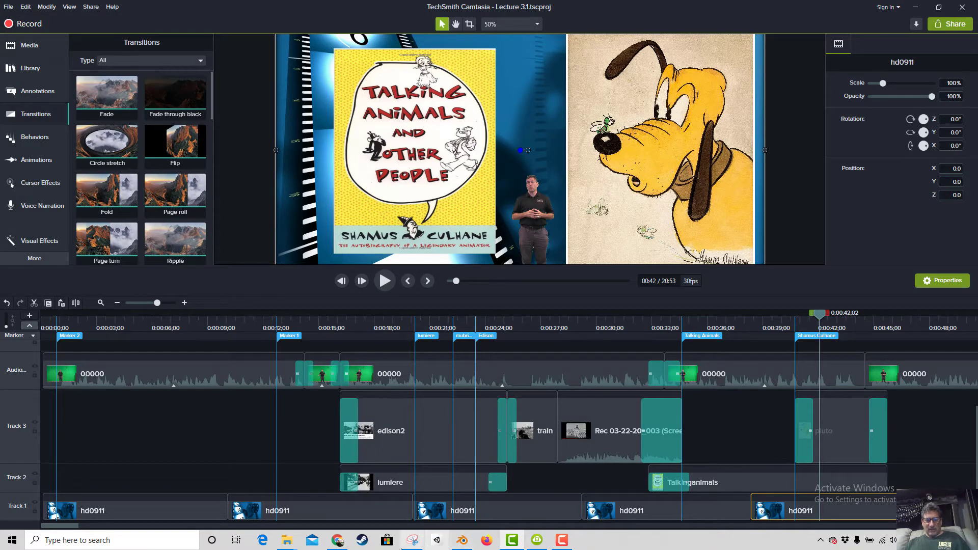
Switch to Chrome and search Google Images for "hiho gif".
click(338, 541)
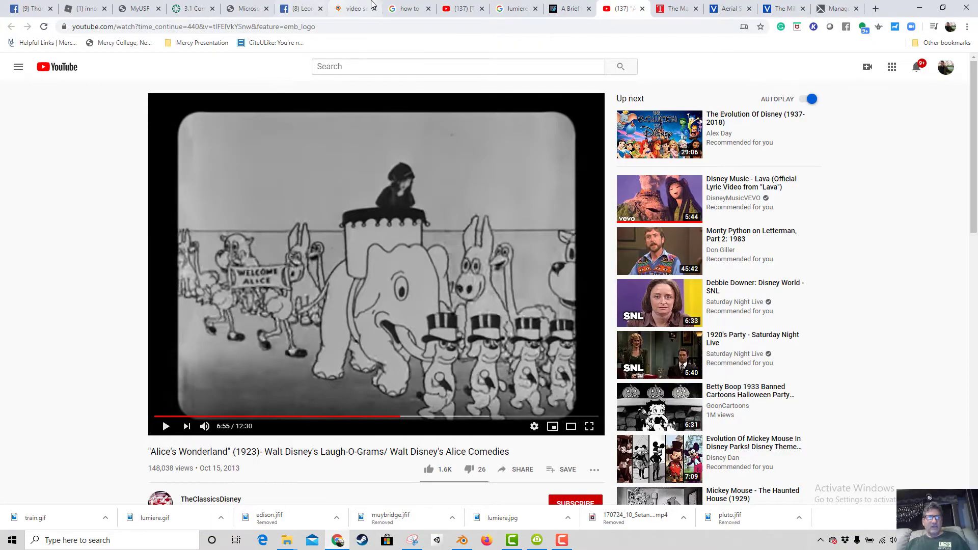
click(340, 26)
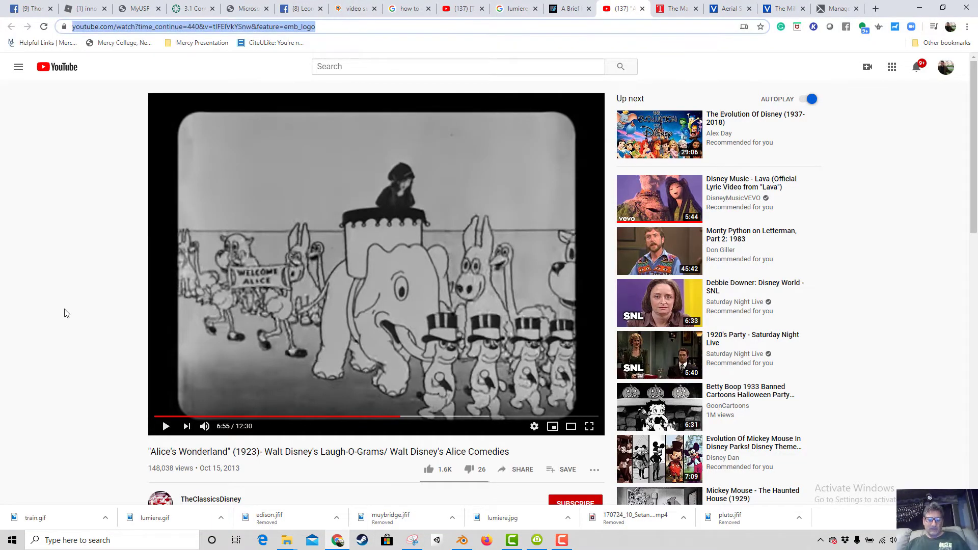
text(hi)
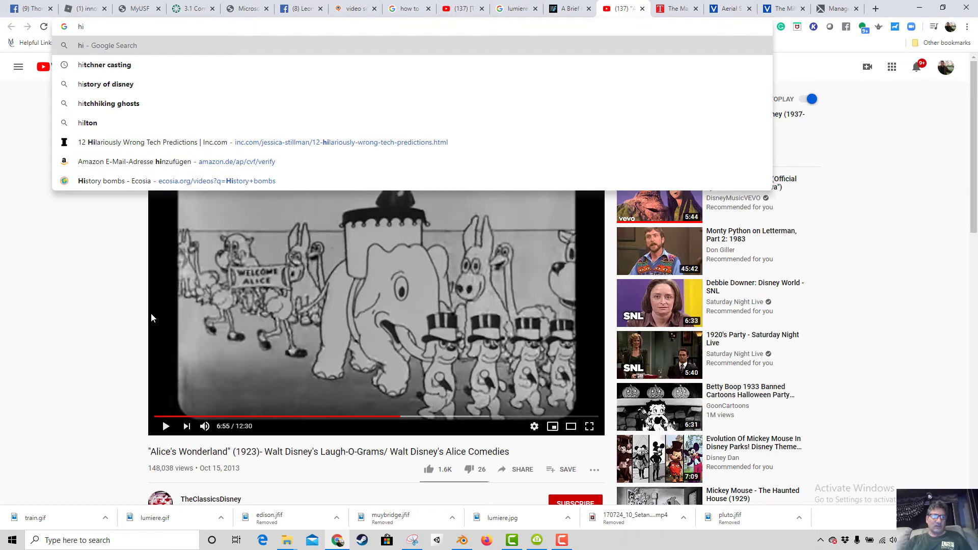
text(ho gif)
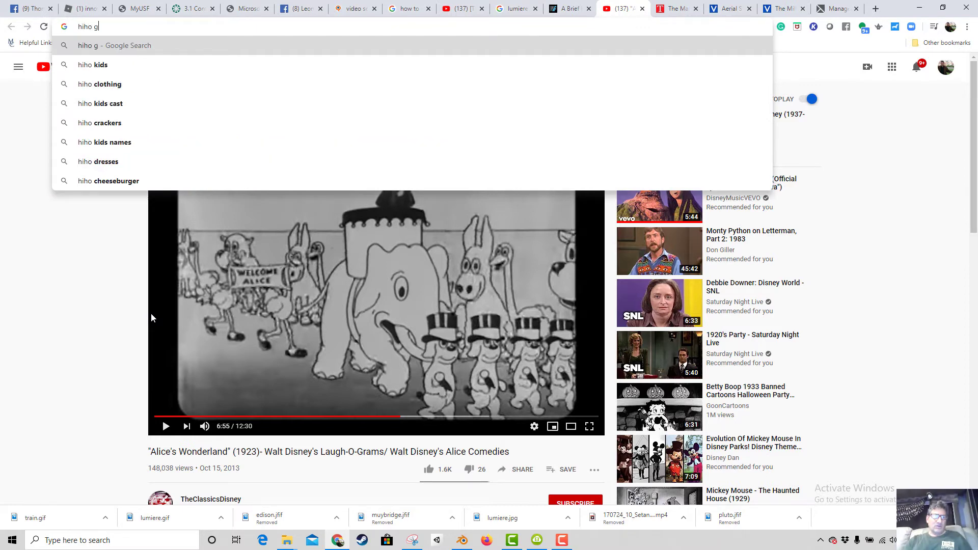
key(Return)
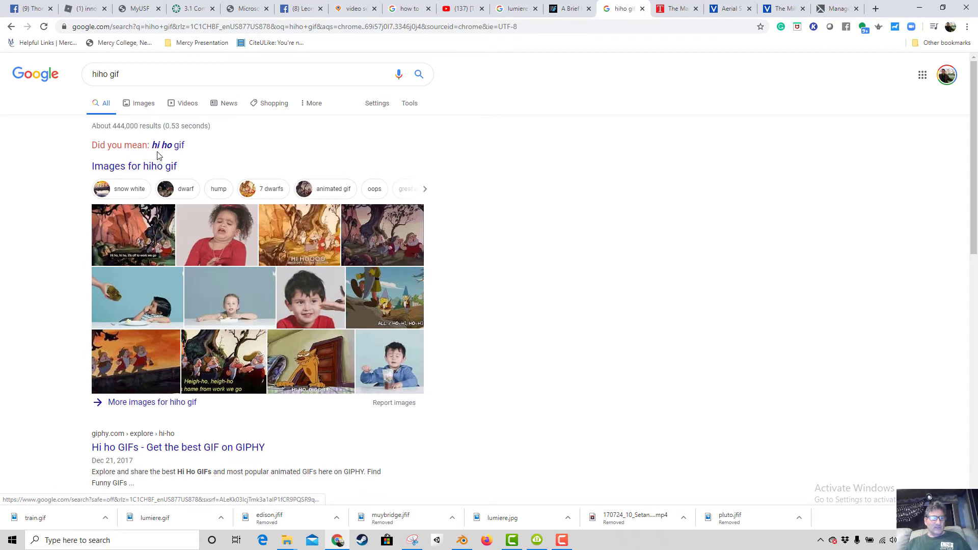
click(143, 106)
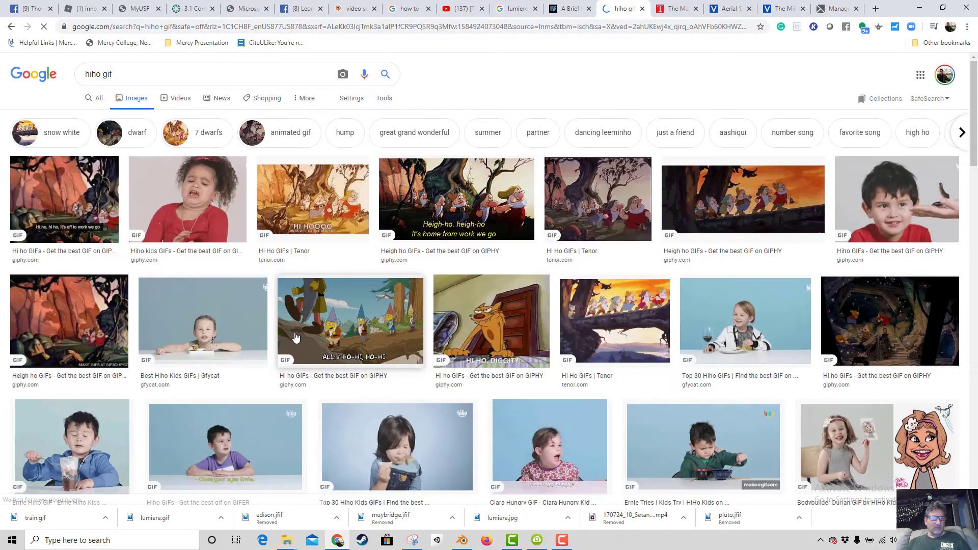
Open the "Hi ho, hi ho, it's off to work we go" dwarfs GIF on GIPHY and follow it to its Reddit source post.
click(57, 209)
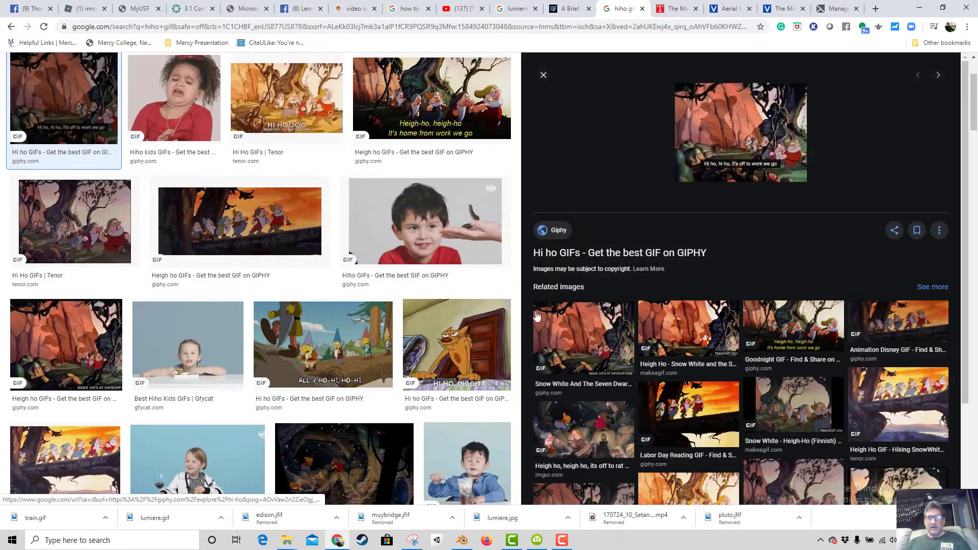
click(726, 159)
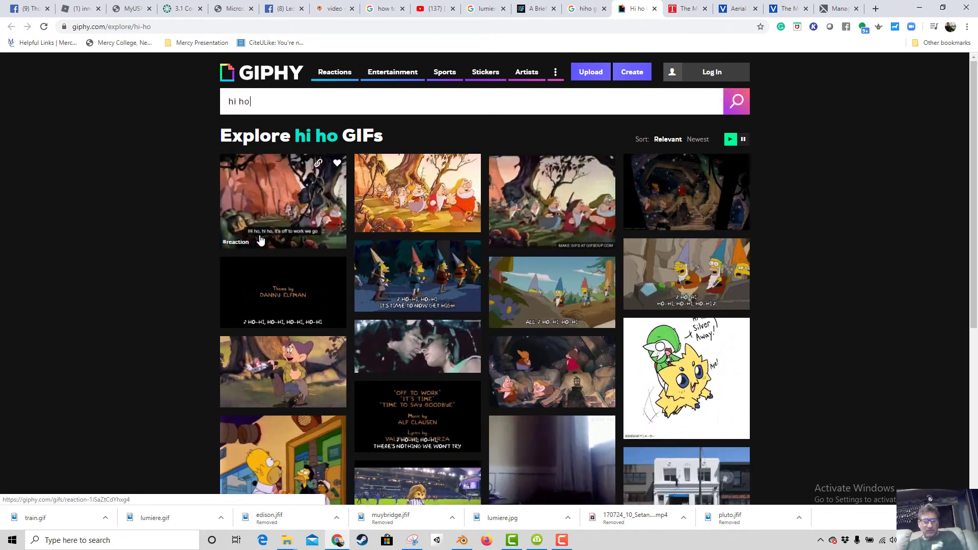
click(260, 240)
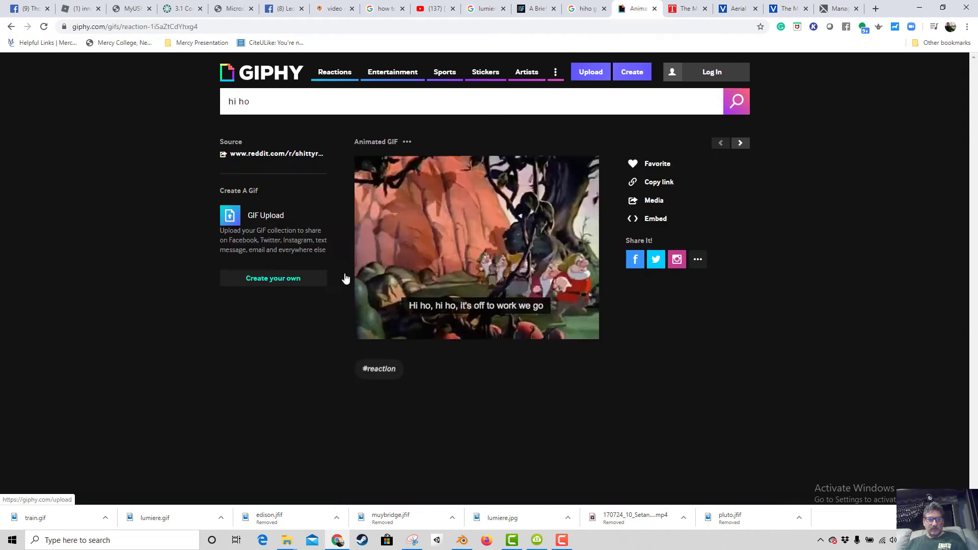
right_click(491, 230)
mouse_move(535, 279)
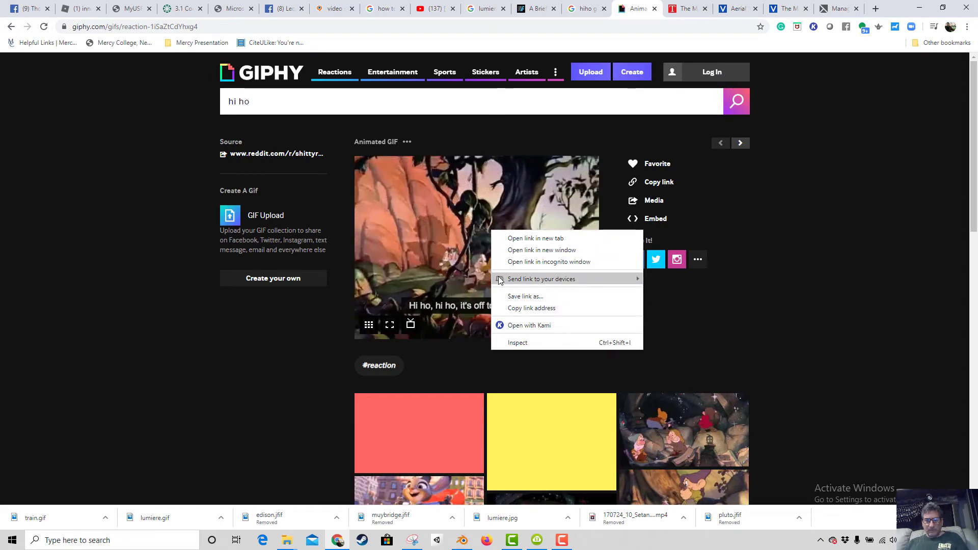
click(442, 250)
click(442, 250)
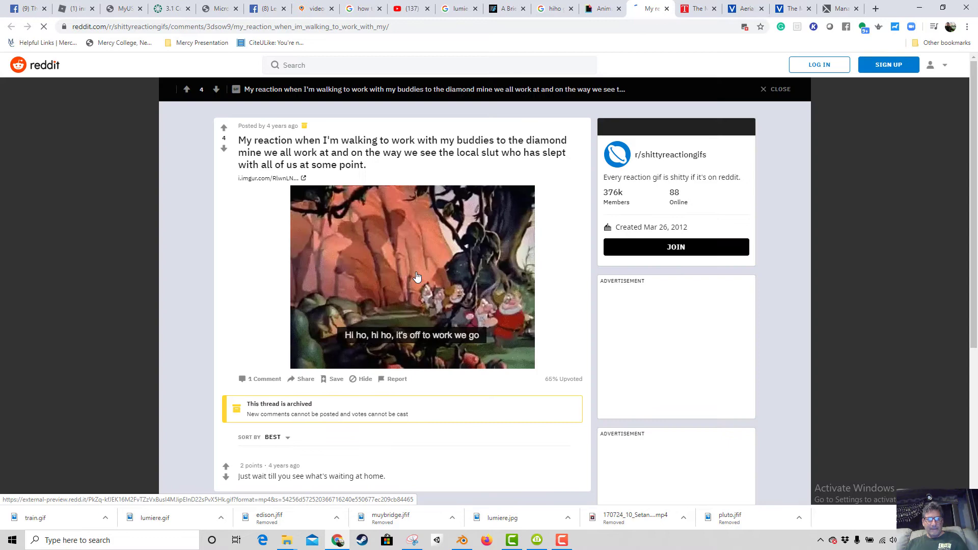
Save the Reddit post's dwarfs video as an MP4 named Hi Ho in the ENVISION91011 folder.
right_click(416, 277)
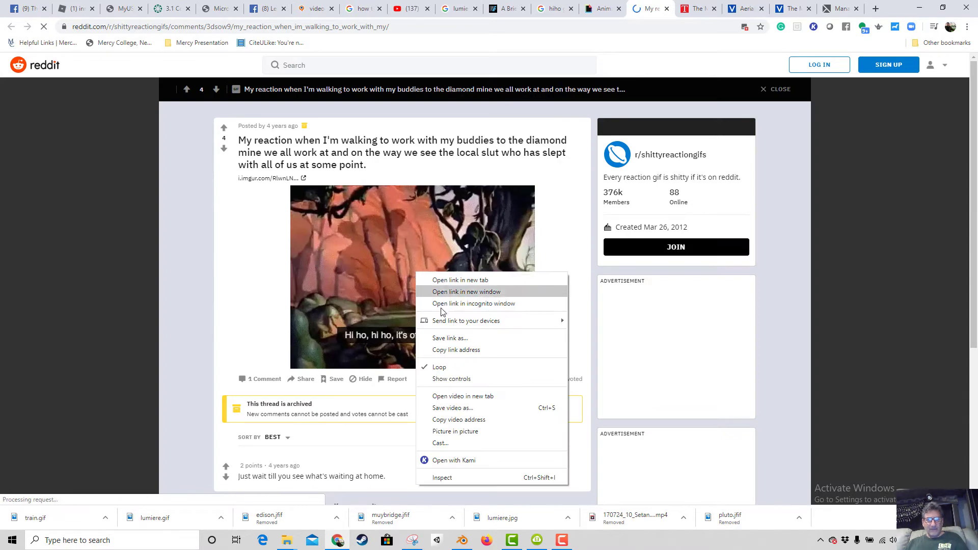
click(485, 408)
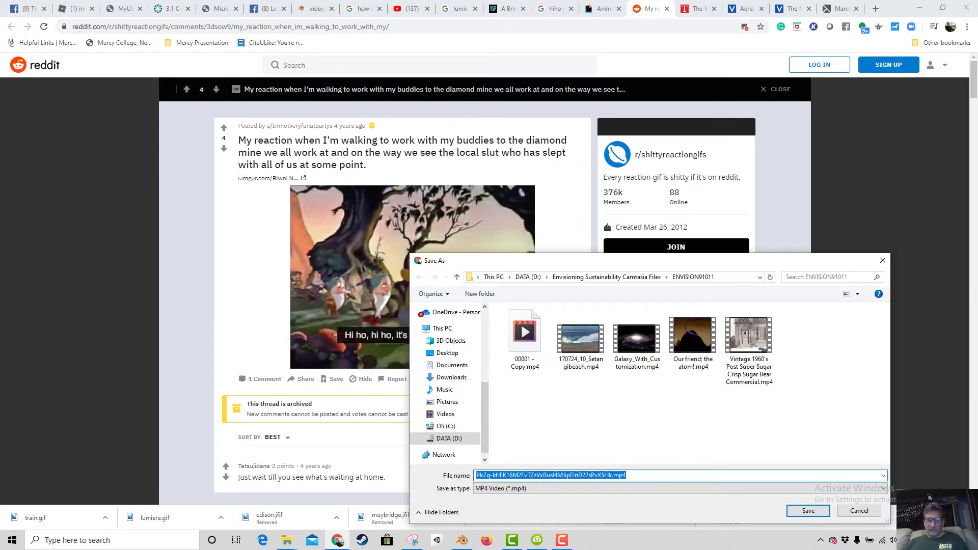
text(Hi Ho)
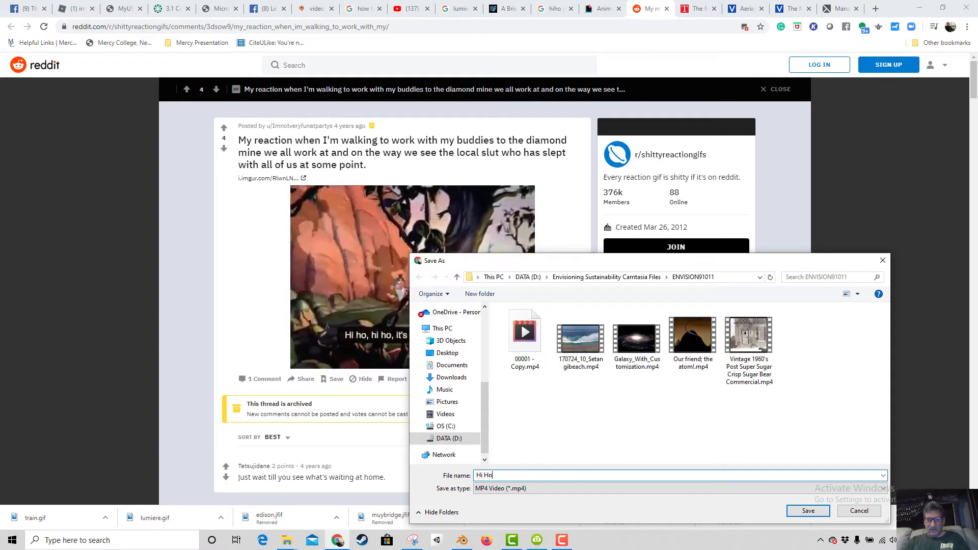
key(Return)
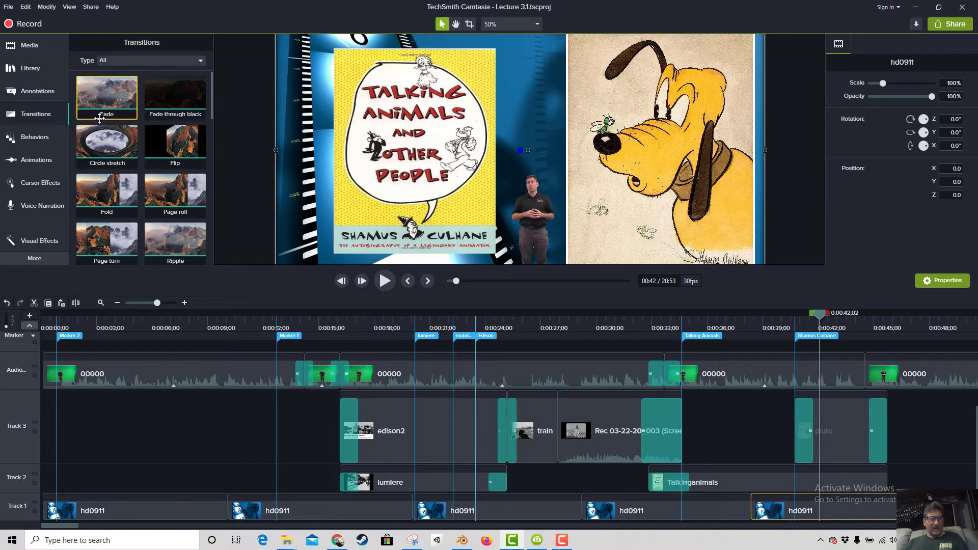
Back in Camtasia, look through the Media Bin, and show all ENVISION91011 files in File Explorer by clearing the *.gif search.
click(29, 45)
scroll(144, 161, up, 8)
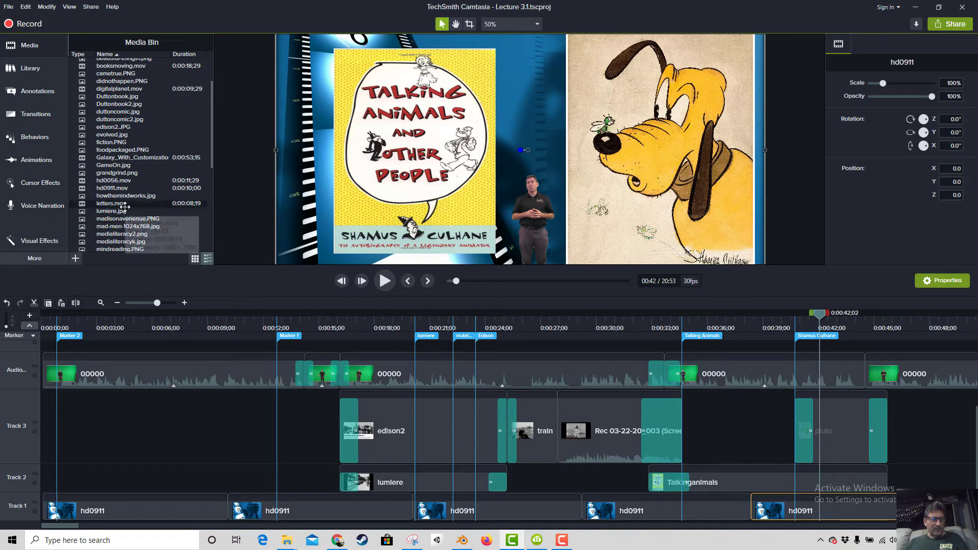
scroll(137, 226, down, 8)
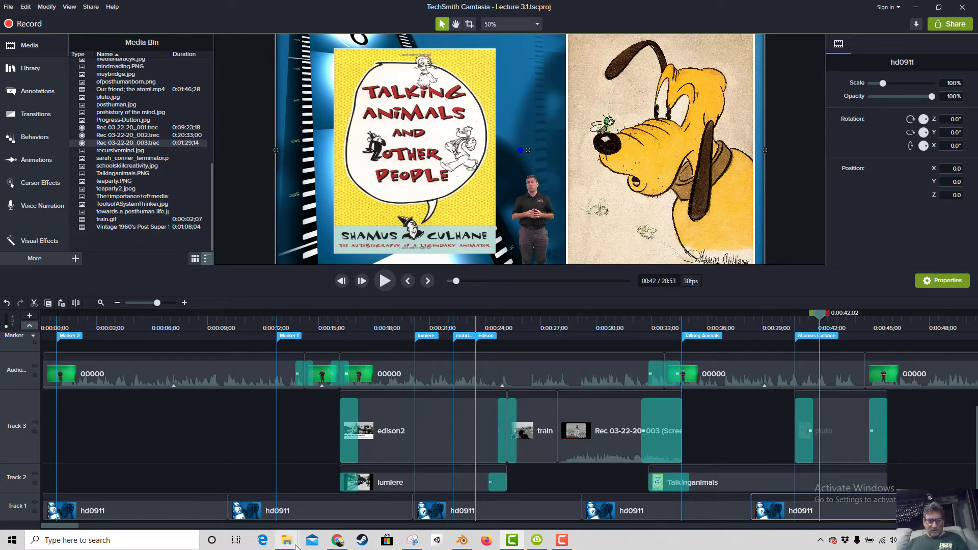
mouse_move(296, 547)
click(397, 494)
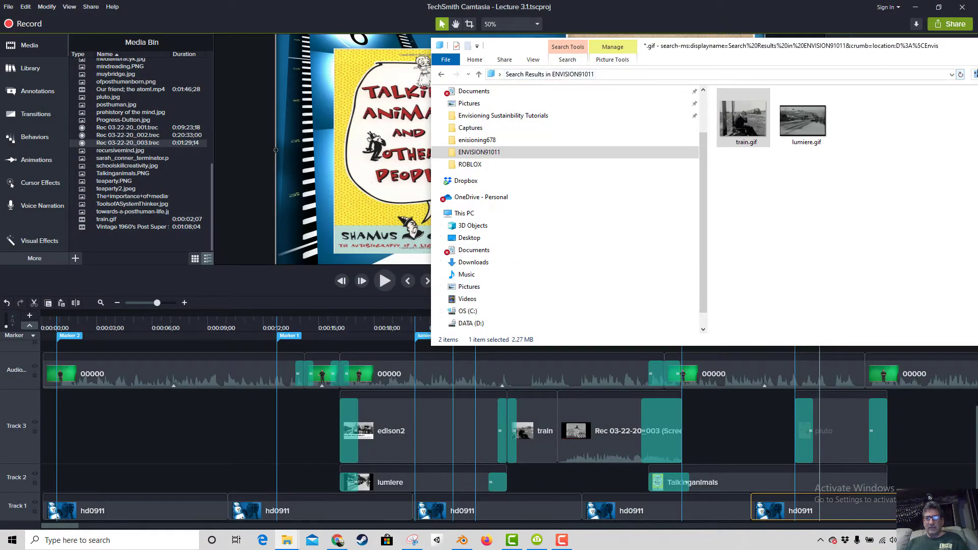
drag(901, 50, 800, 72)
click(886, 96)
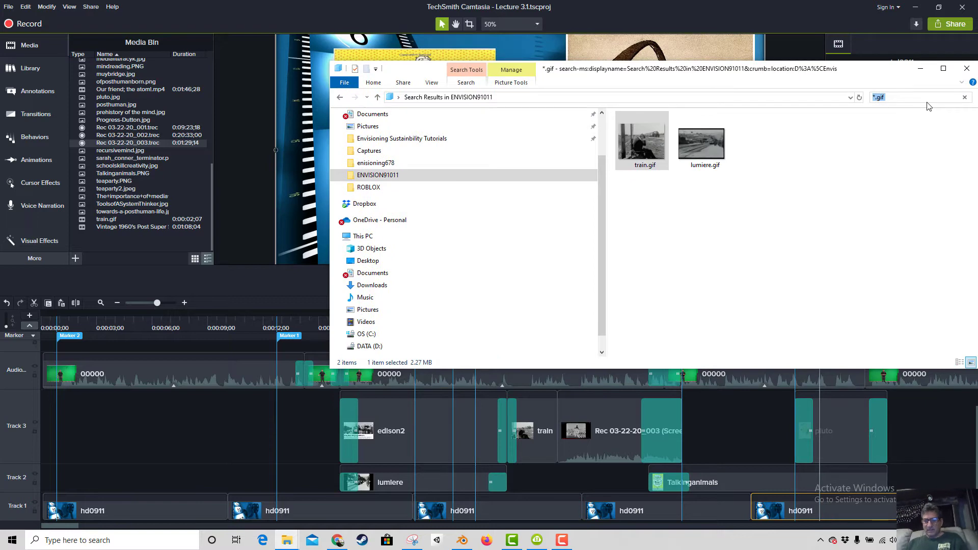
key(BackSpace)
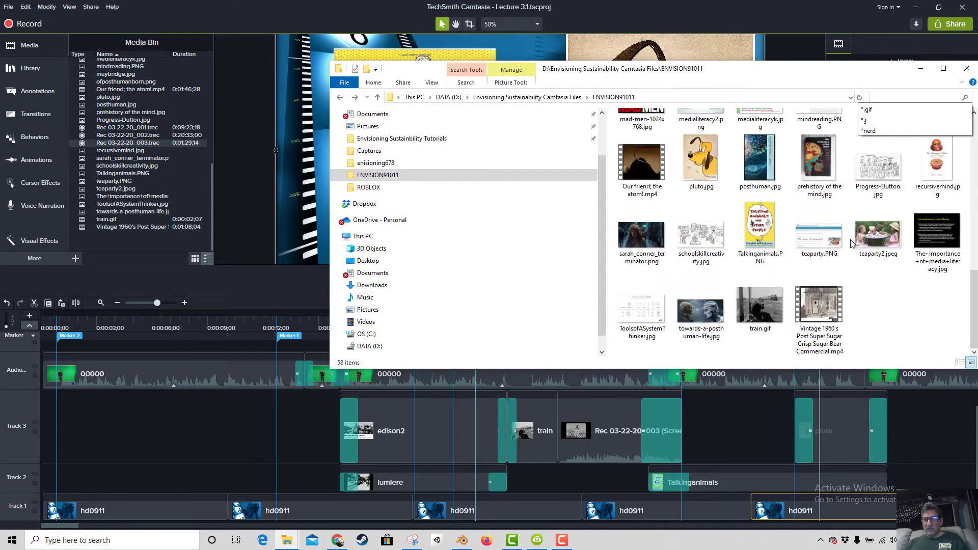
Import Hi Ho.mp4 from the ENVISION91011 folder into the Media Bin.
scroll(850, 244, up, 6)
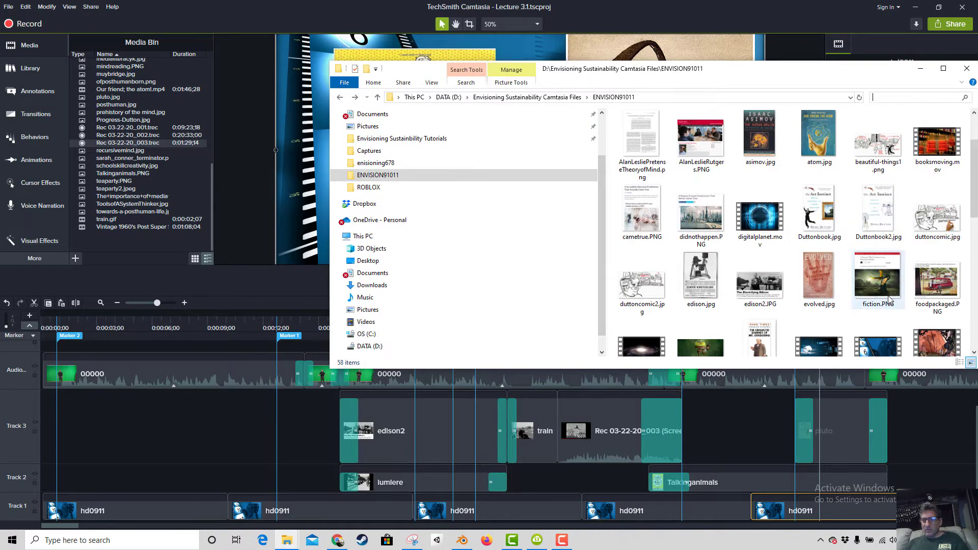
scroll(888, 301, down, 2)
drag(937, 255, 746, 446)
drag(199, 433, 160, 205)
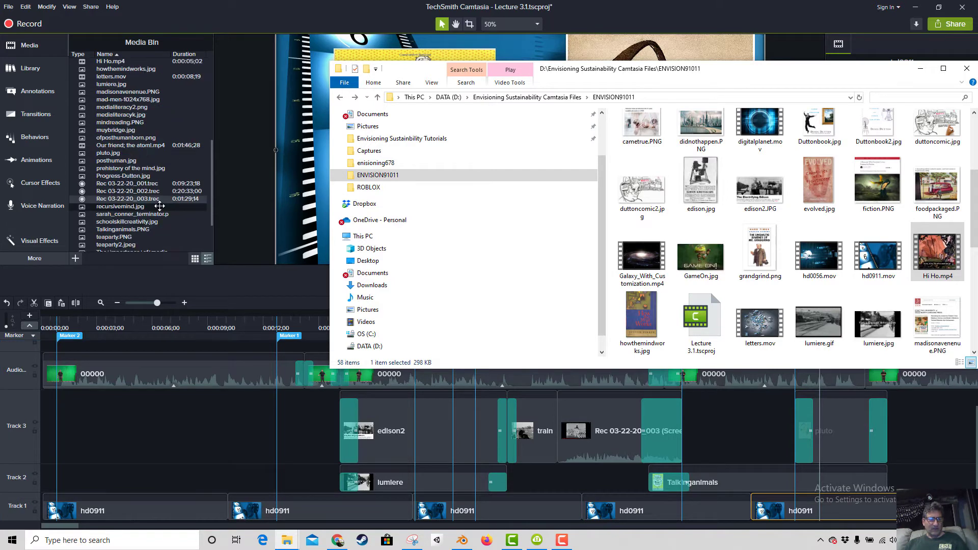
Locate Hi Ho.mp4 in the Media Bin and place it on Track 3 directly after the pluto clip.
scroll(167, 198, down, 2)
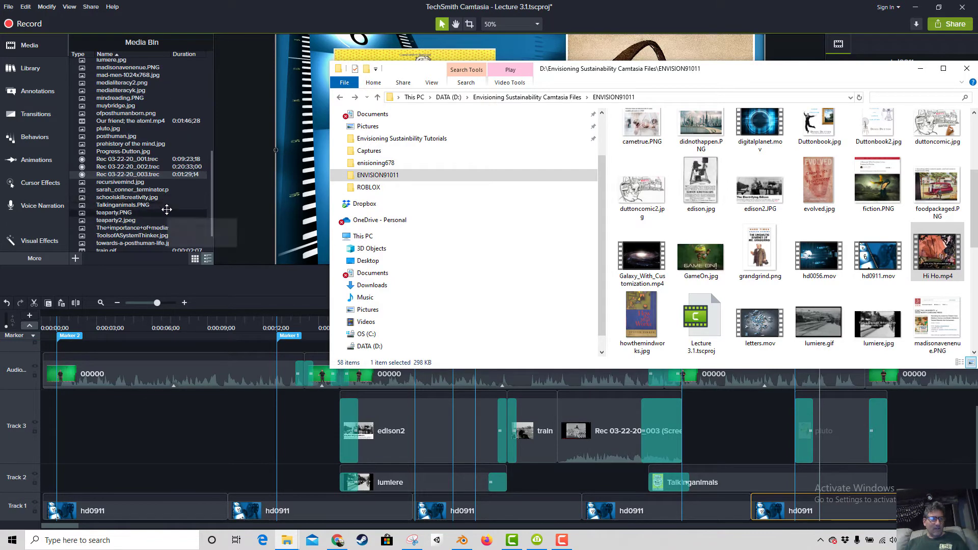
scroll(167, 210, down, 1)
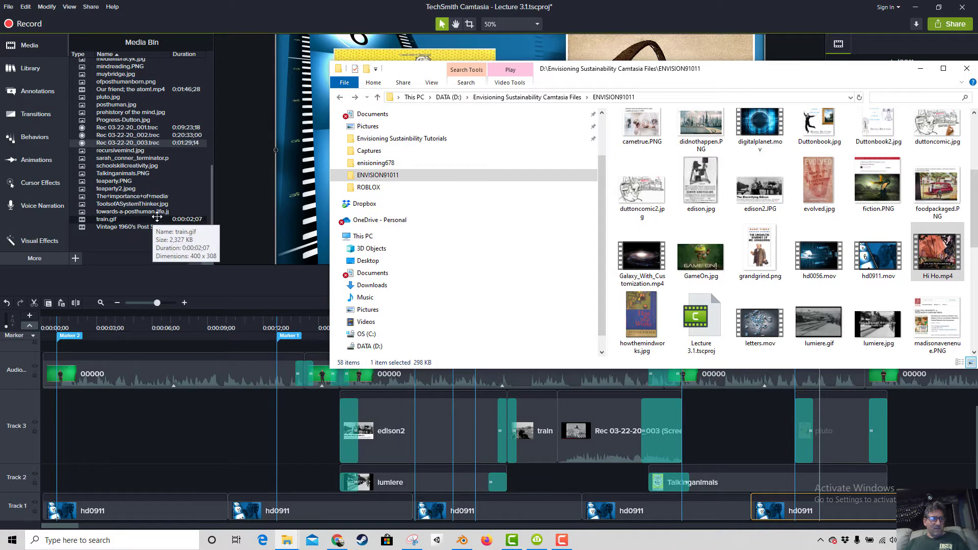
scroll(140, 231, up, 4)
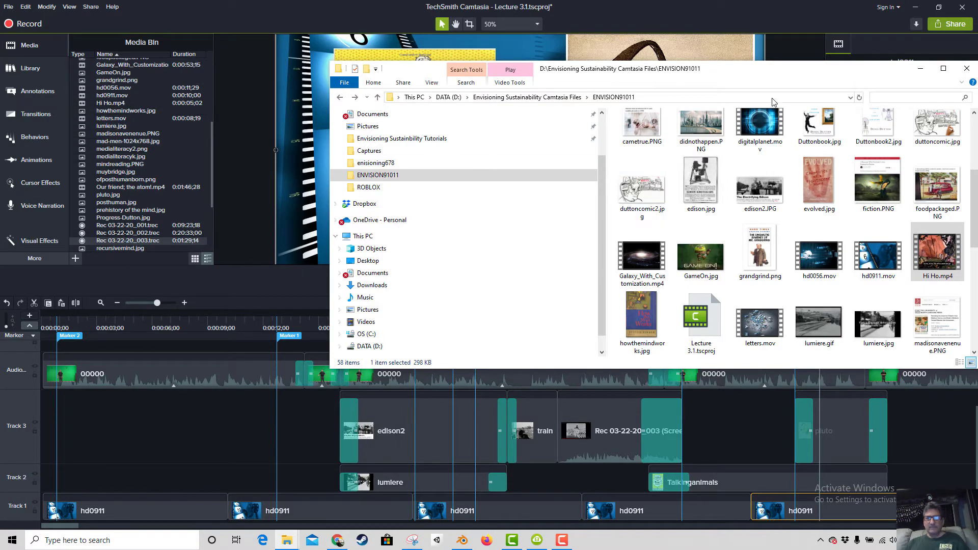
drag(791, 79, 754, 118)
click(240, 152)
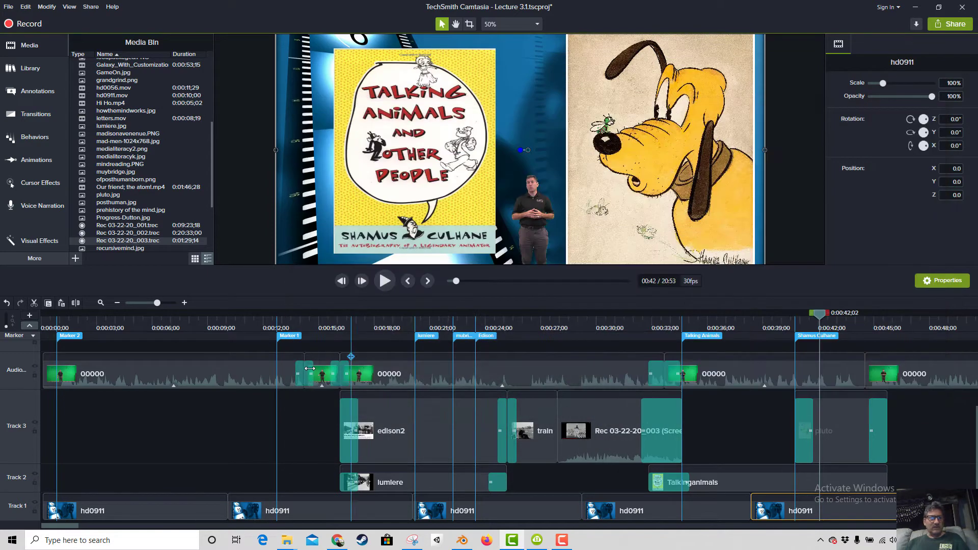
mouse_move(112, 103)
mouse_down()
mouse_move(270, 153)
mouse_move(453, 294)
mouse_move(696, 437)
mouse_move(684, 437)
mouse_move(882, 411)
mouse_up()
drag(752, 430, 911, 442)
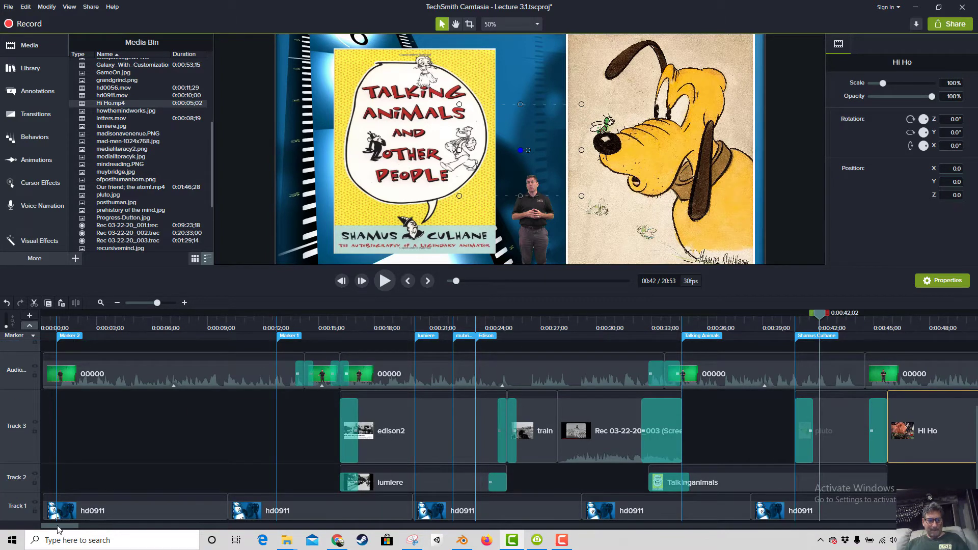
Move the Hi Ho clip to Track 5 so that it starts at the Shamus Culhane marker above the pluto clip.
mouse_move(59, 530)
mouse_down()
mouse_move(98, 530)
mouse_move(74, 530)
mouse_up()
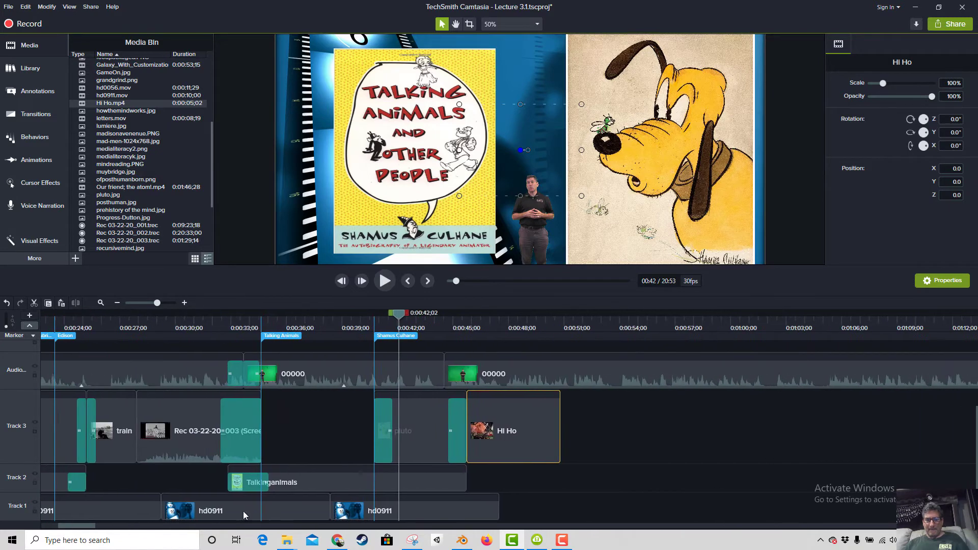
scroll(504, 489, up, 3)
drag(509, 511, 411, 436)
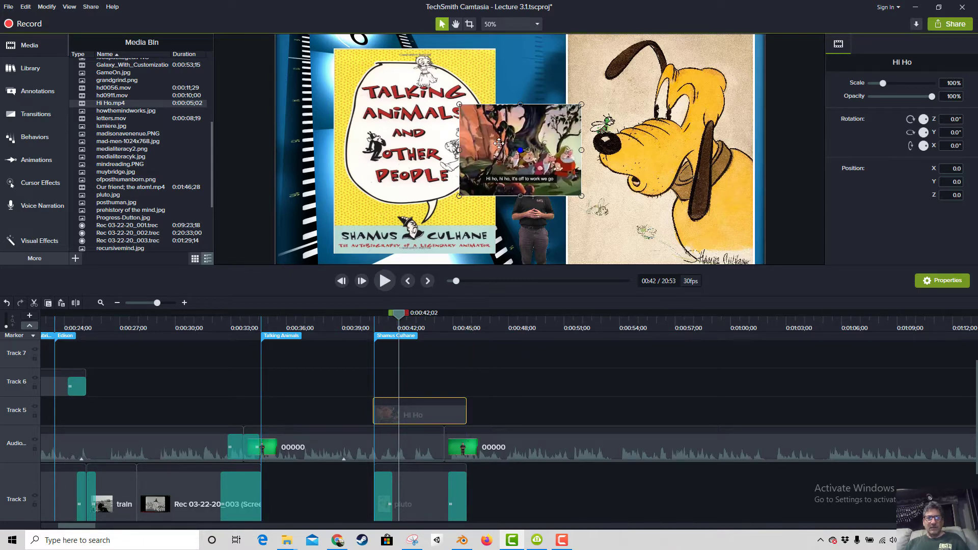
Fit the Hi Ho clip between the book cover and the Pluto drawing, above the presenter, at about 88% scale.
drag(498, 143, 514, 77)
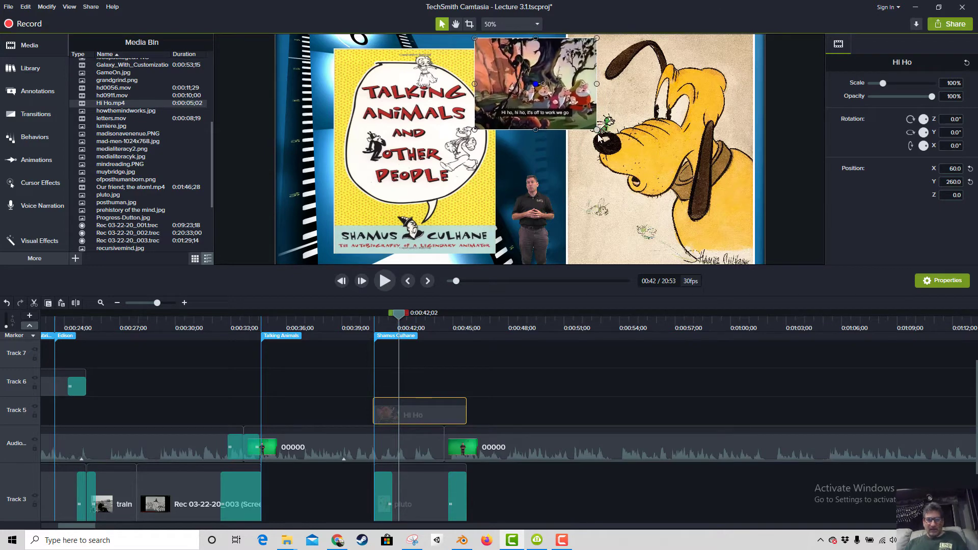
drag(596, 129, 584, 123)
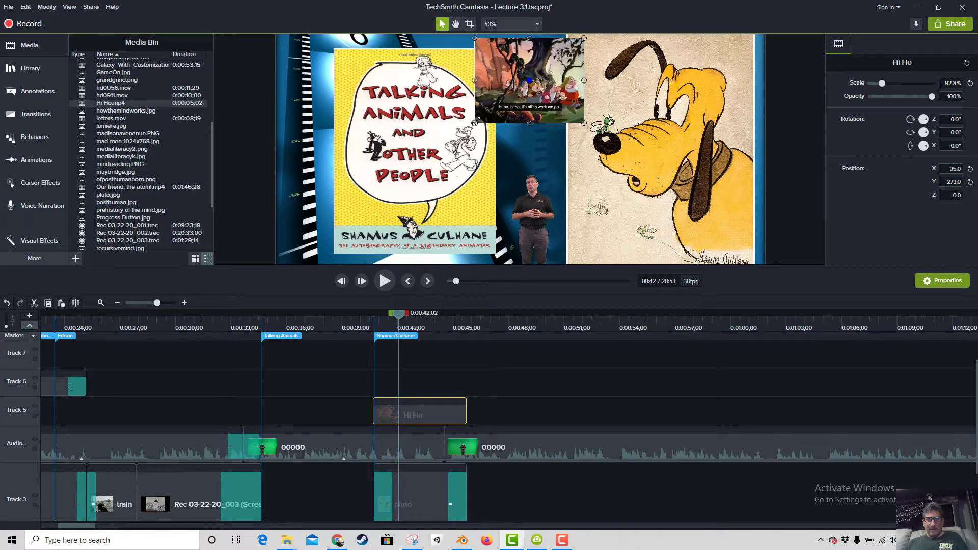
drag(475, 122, 477, 117)
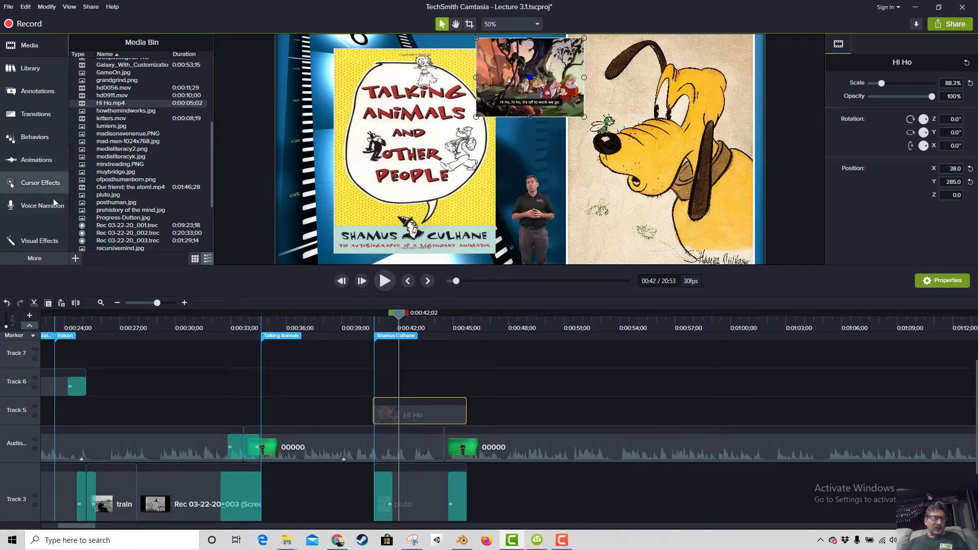
Add a Border effect to the Hi Ho clip with thickness 7 and a yellow-orange color sampled from the Pluto drawing.
click(35, 238)
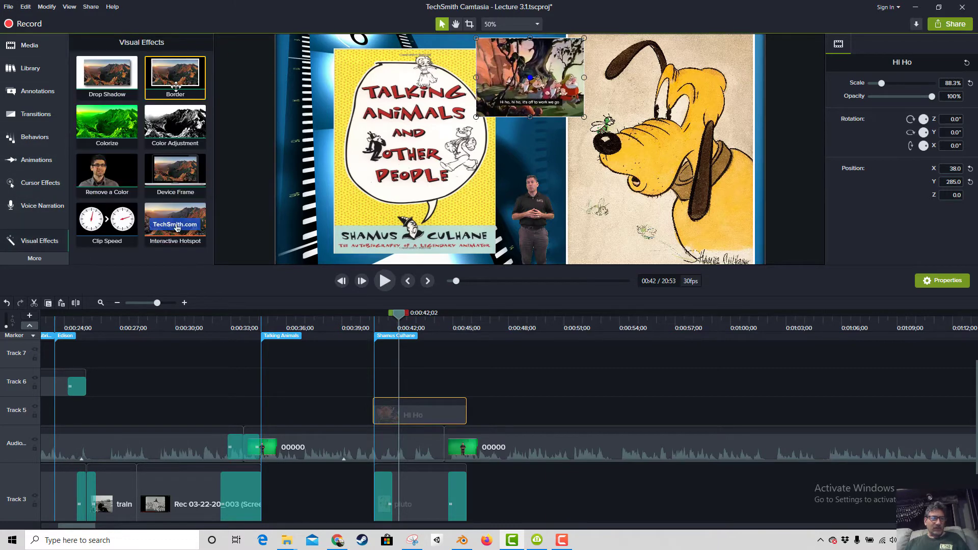
drag(175, 74, 497, 113)
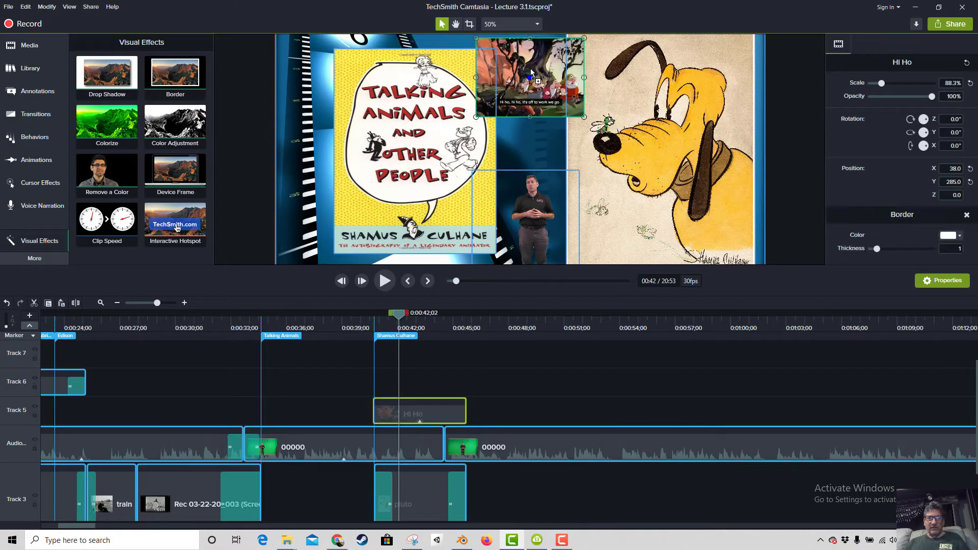
click(952, 237)
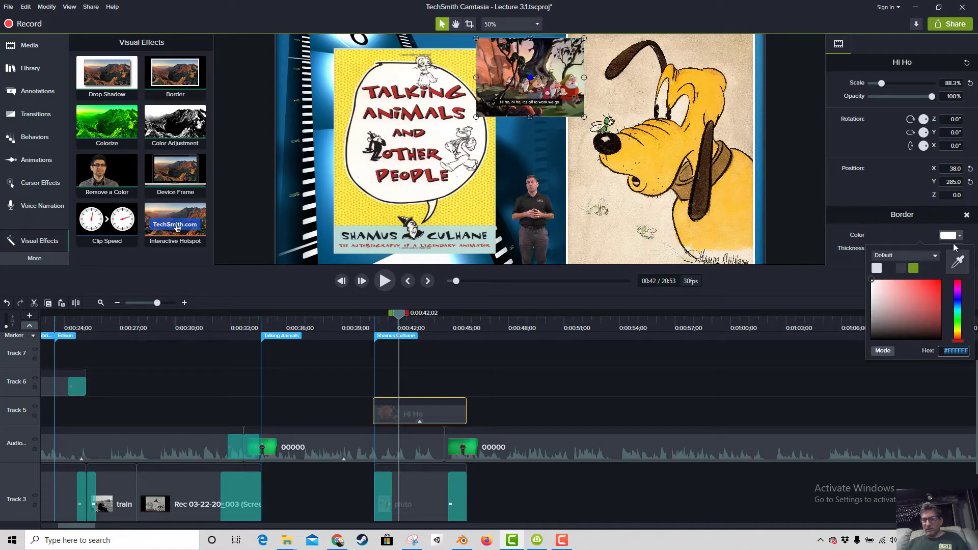
click(957, 330)
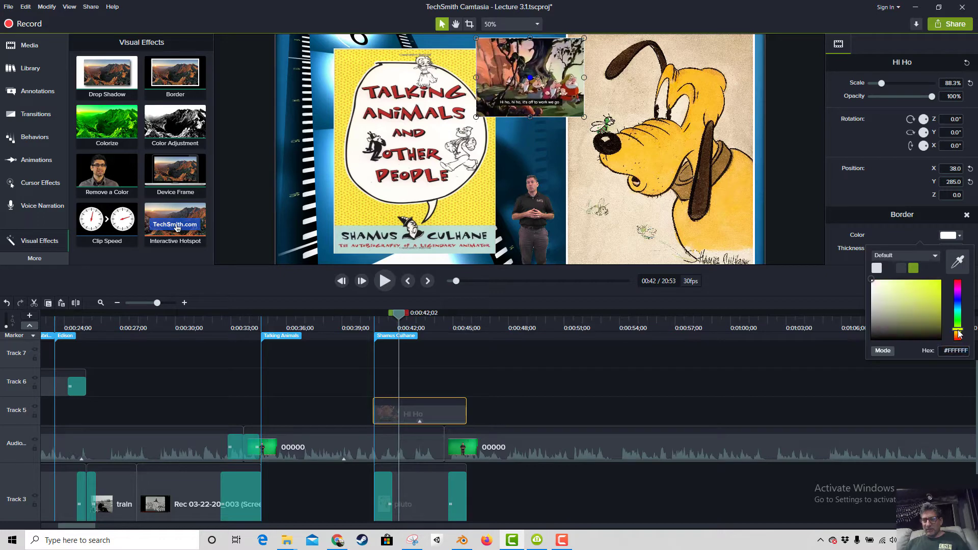
click(939, 286)
drag(877, 249, 898, 248)
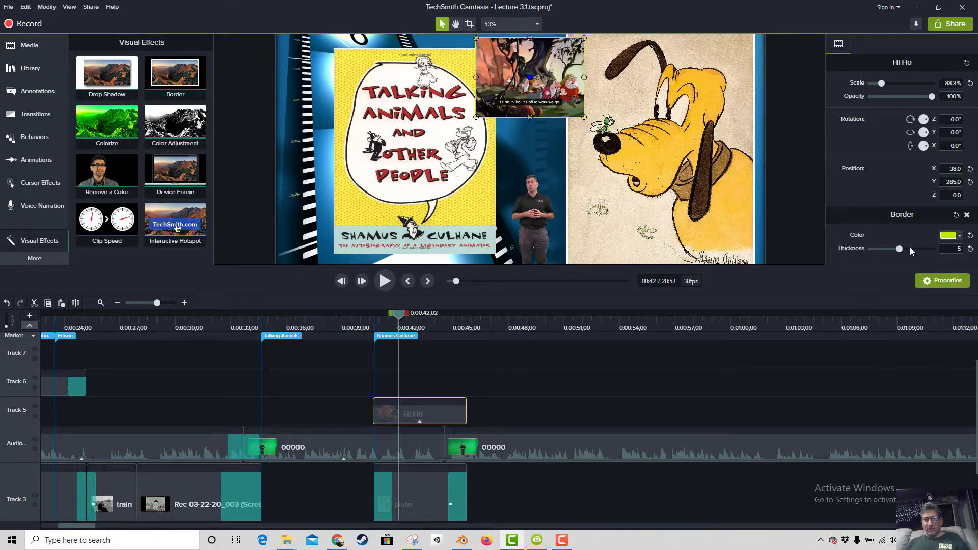
click(949, 235)
click(958, 262)
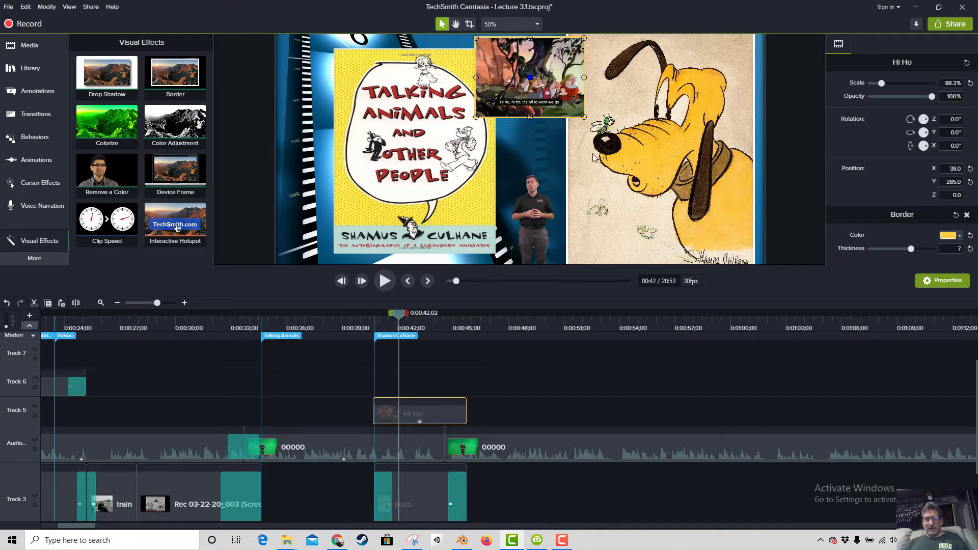
Add a Drop Shadow effect to the Hi Ho clip with offset 35, opacity 58% and blur 19.
drag(108, 76, 418, 410)
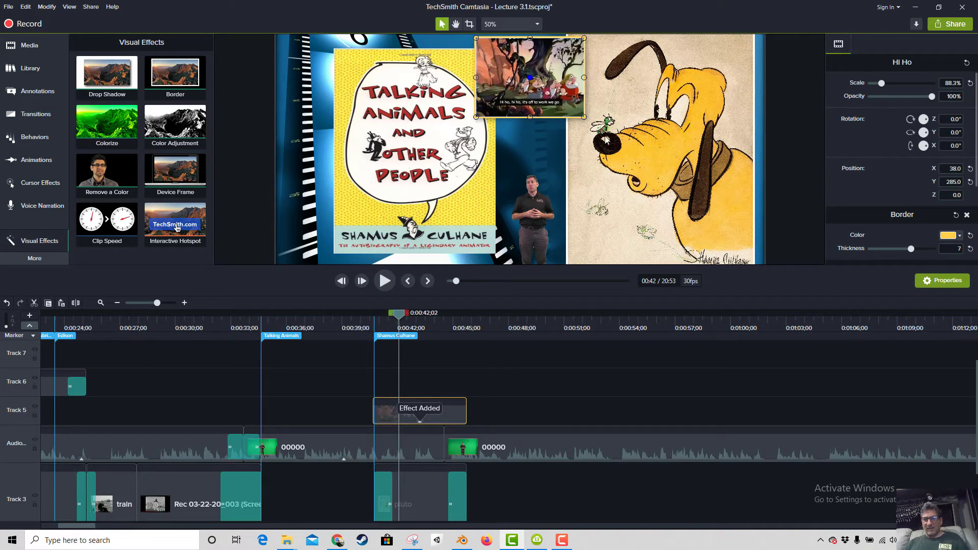
scroll(872, 194, down, 5)
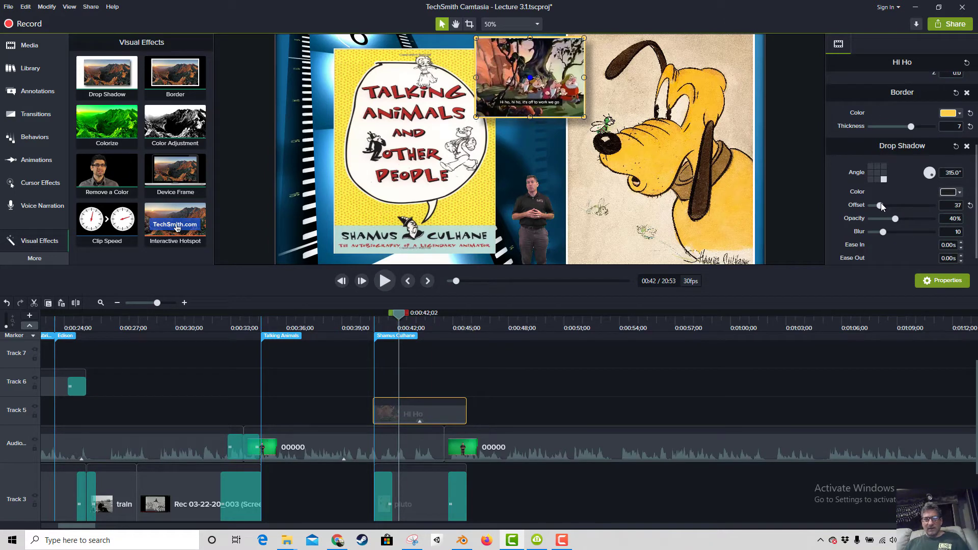
drag(881, 205, 663, 213)
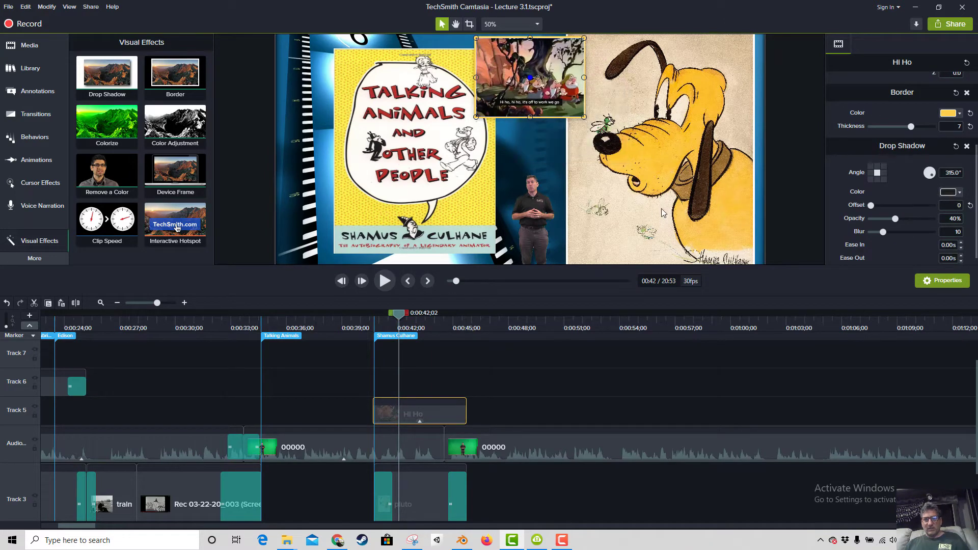
drag(871, 204, 915, 219)
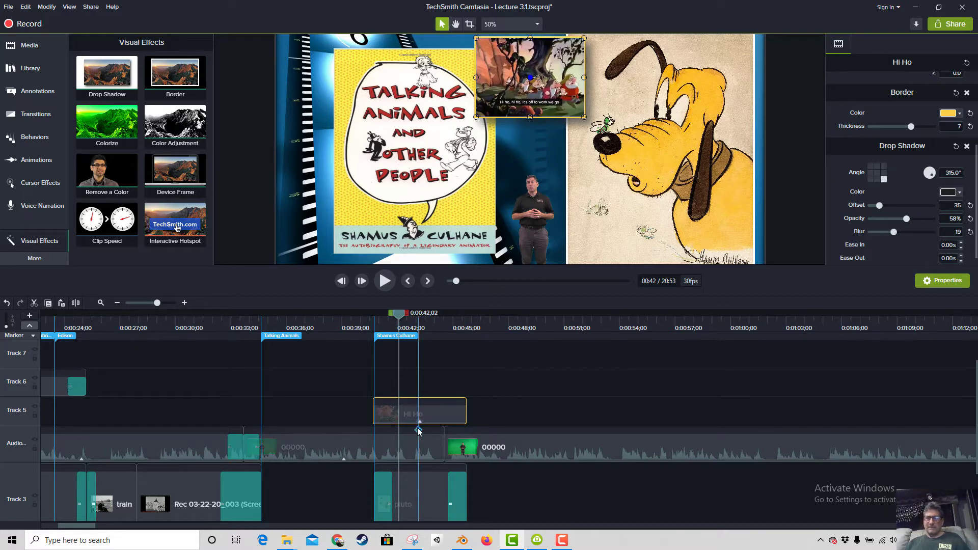
Preview the Shamus Culhane section and shift the Hi Ho clip to start about one second after the marker, where pluto's fade-in ends.
click(360, 335)
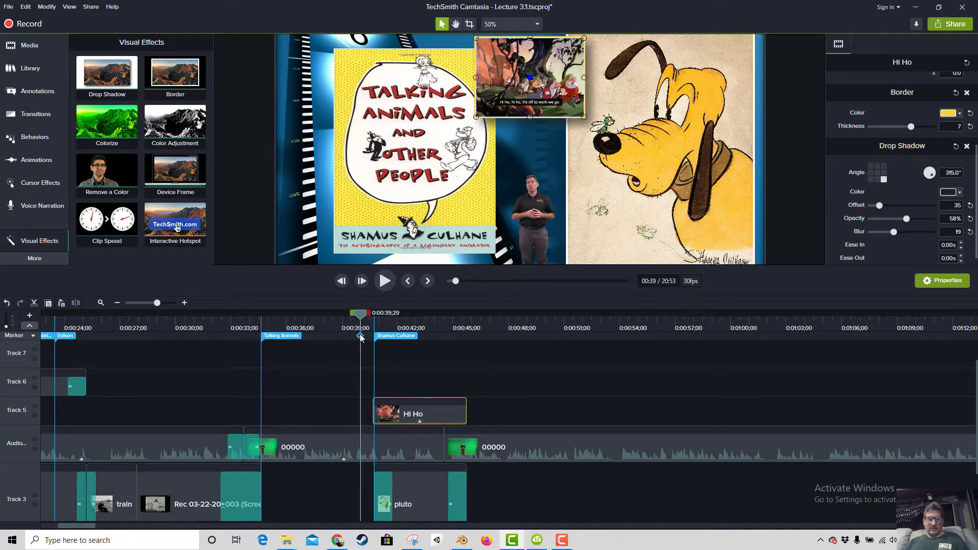
key(space)
key(space)
key(space)
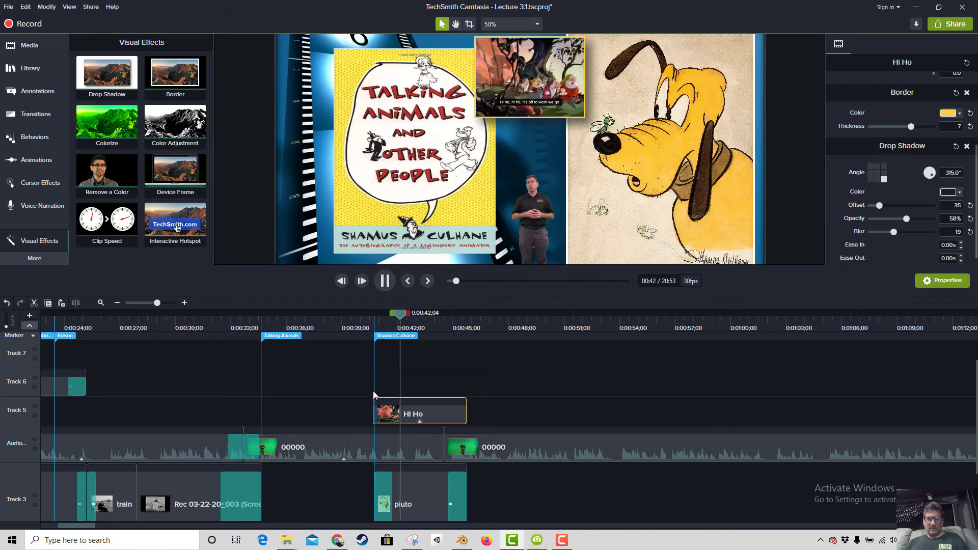
key(space)
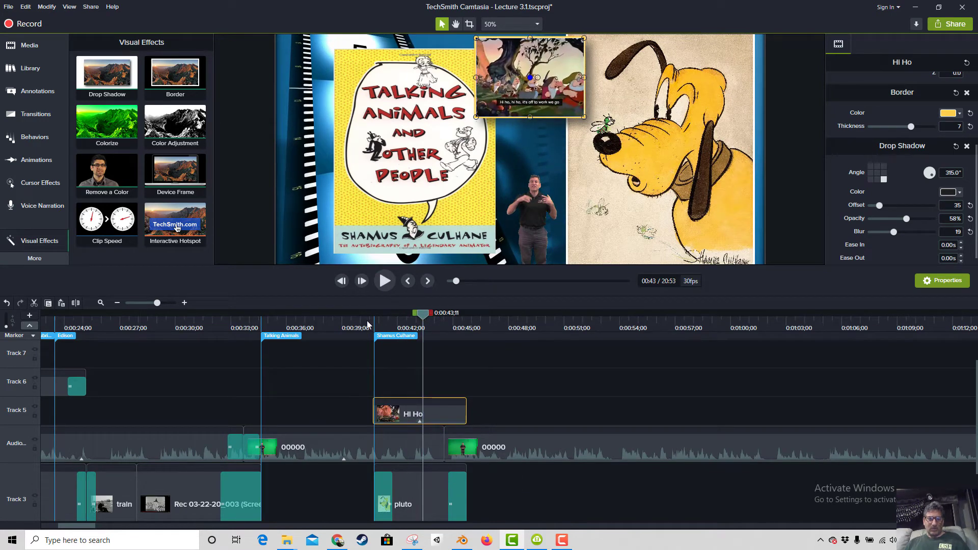
key(space)
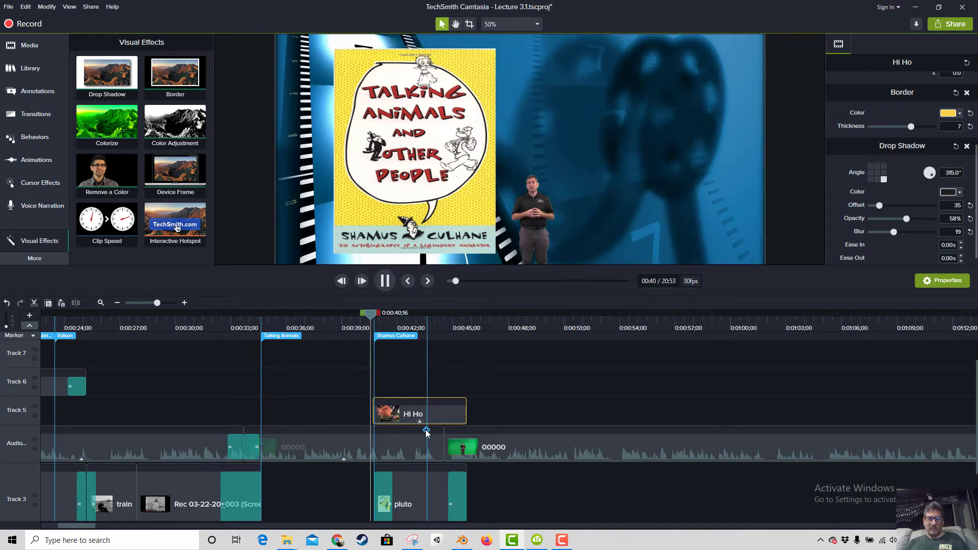
drag(420, 417, 439, 415)
click(364, 337)
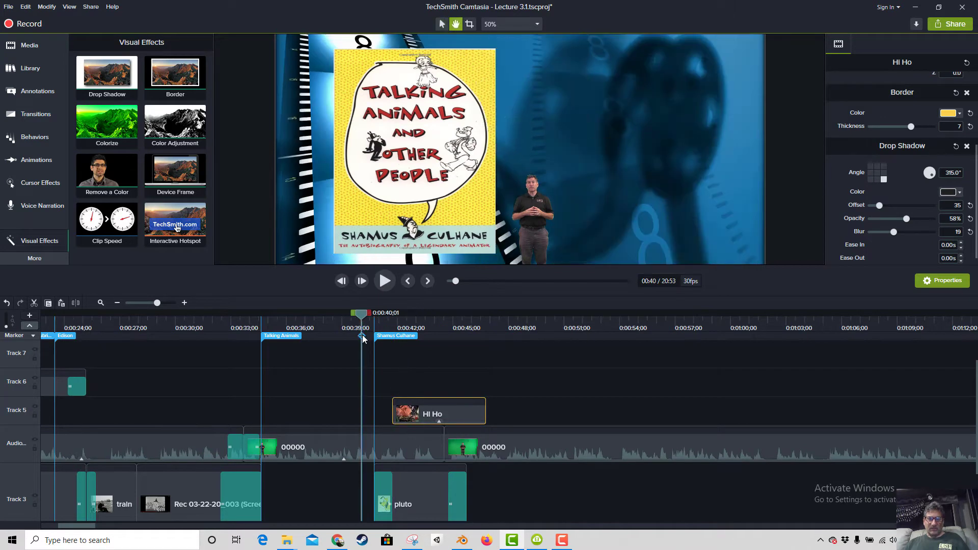
key(space)
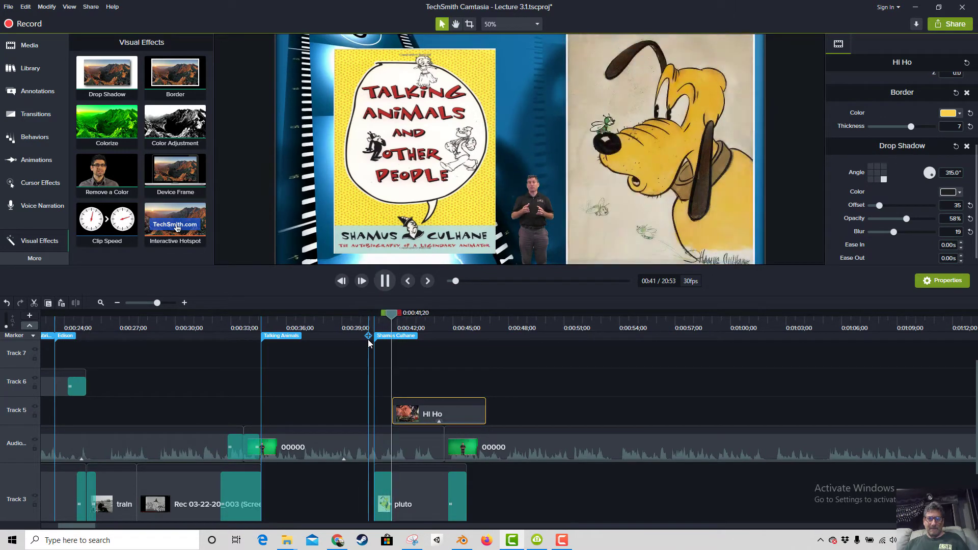
key(space)
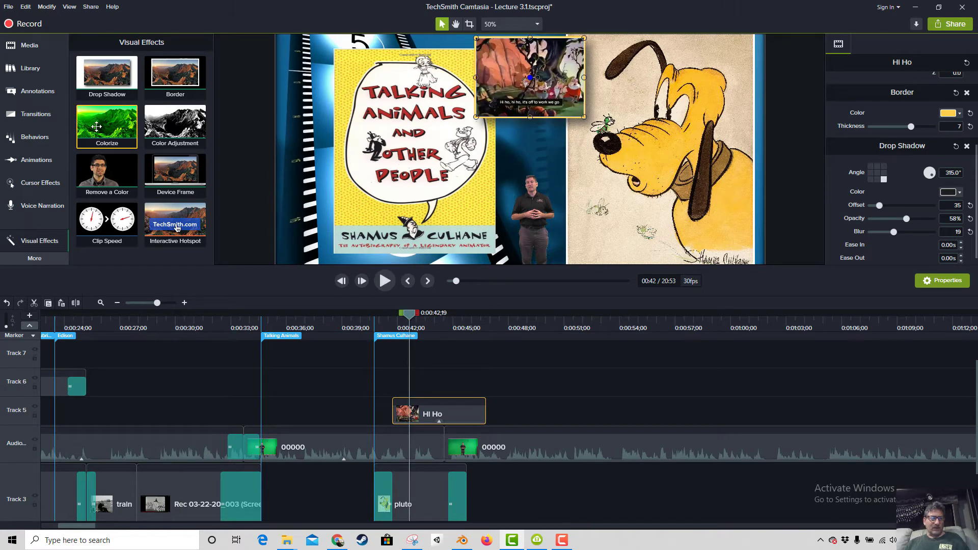
Add Fade transitions to both ends of the Hi Ho clip and extend the pluto clip to end with it.
click(36, 117)
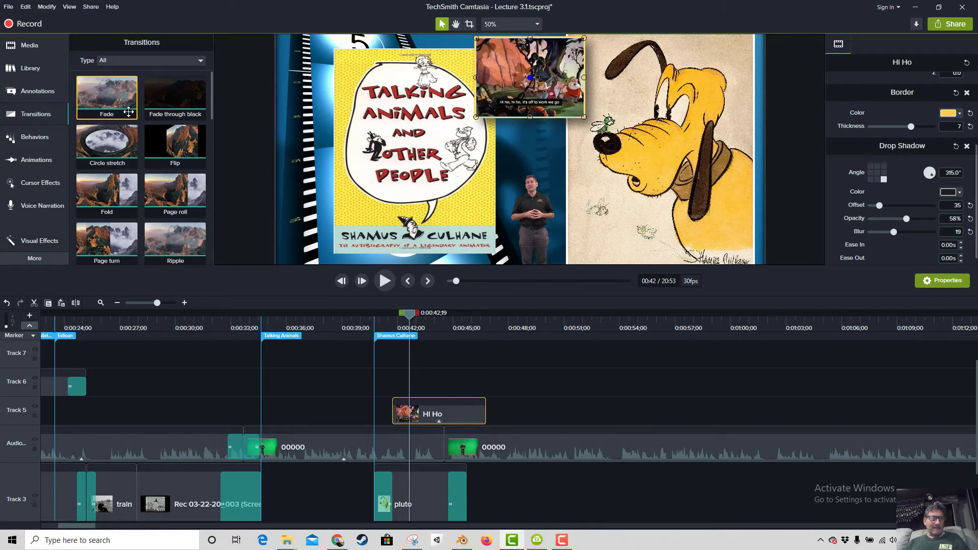
drag(281, 258, 438, 414)
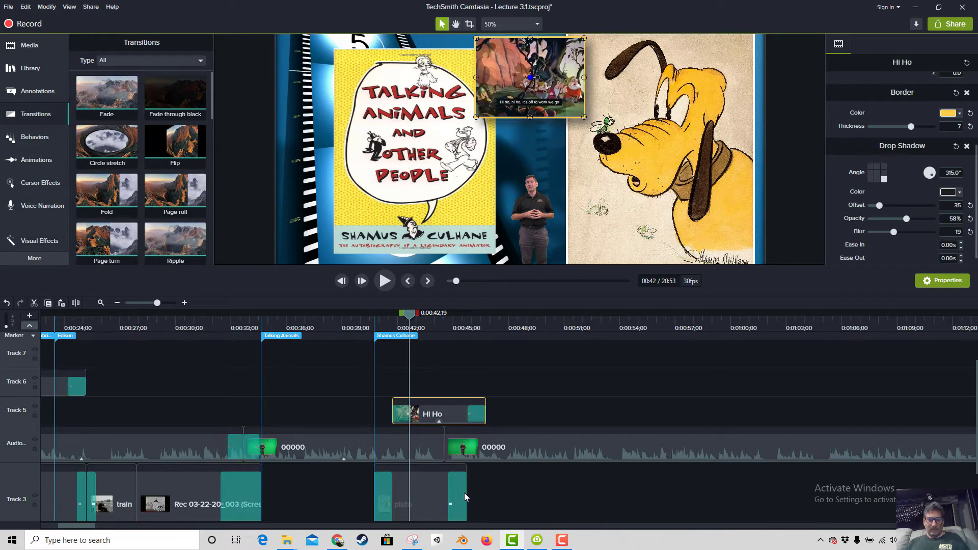
drag(467, 493, 486, 493)
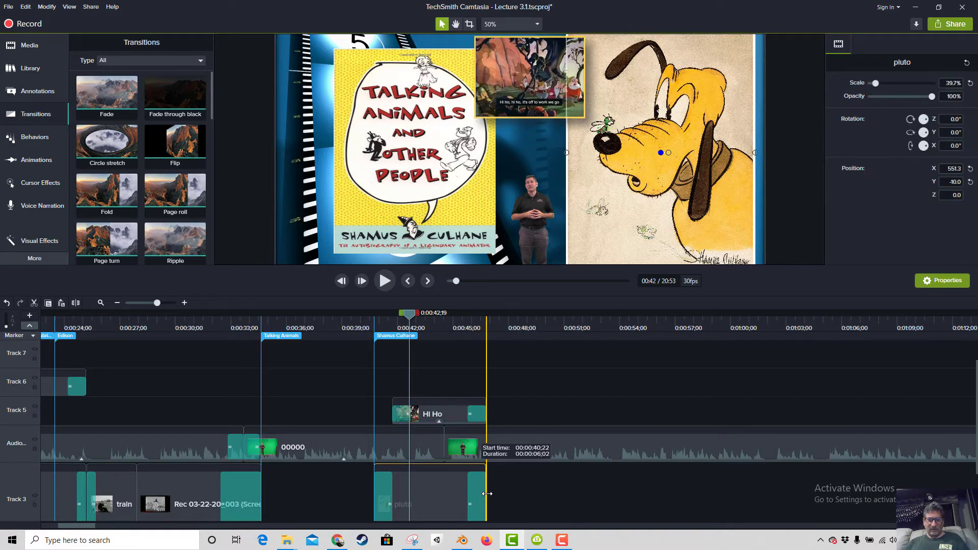
Play back the section and shorten the Hi Ho and pluto clips to end at the cut between the two 00000 clips.
click(438, 329)
key(space)
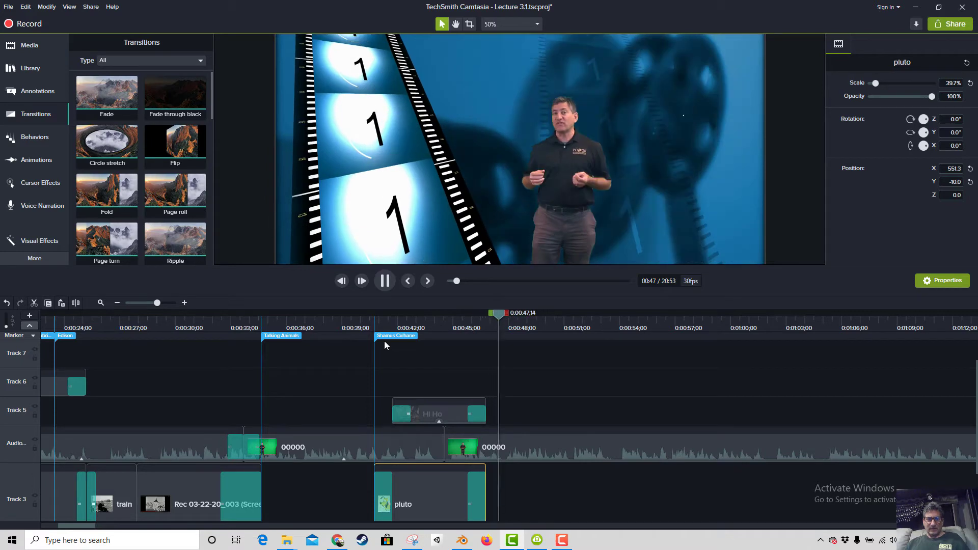
key(space)
click(400, 329)
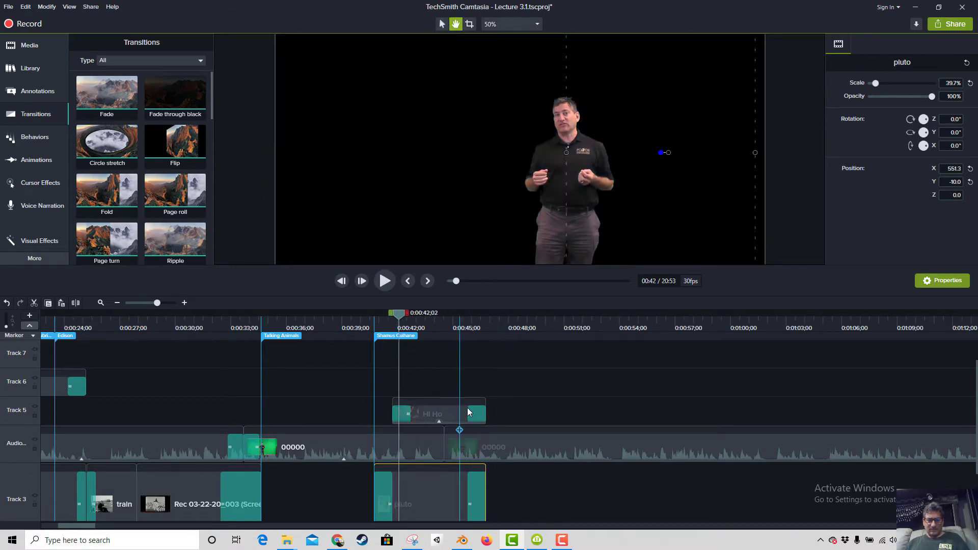
key(space)
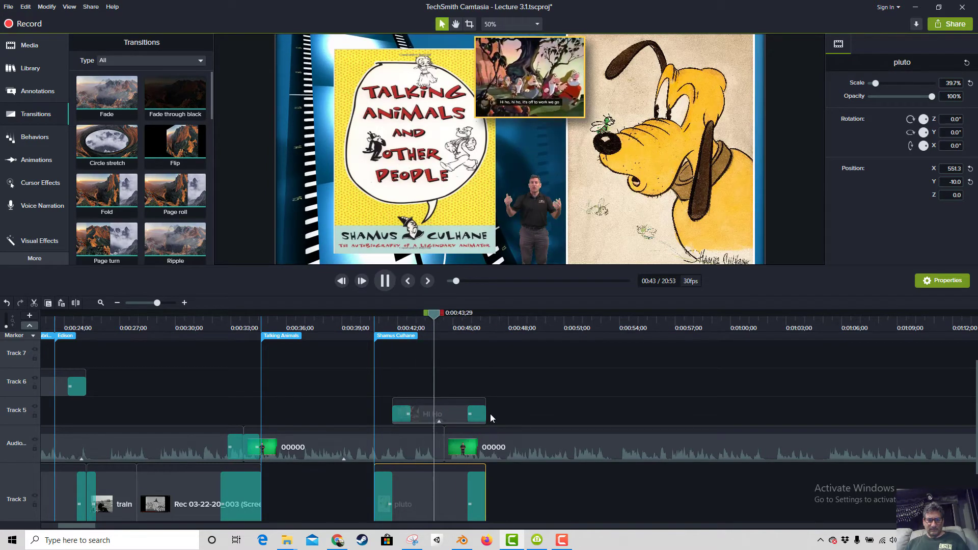
key(space)
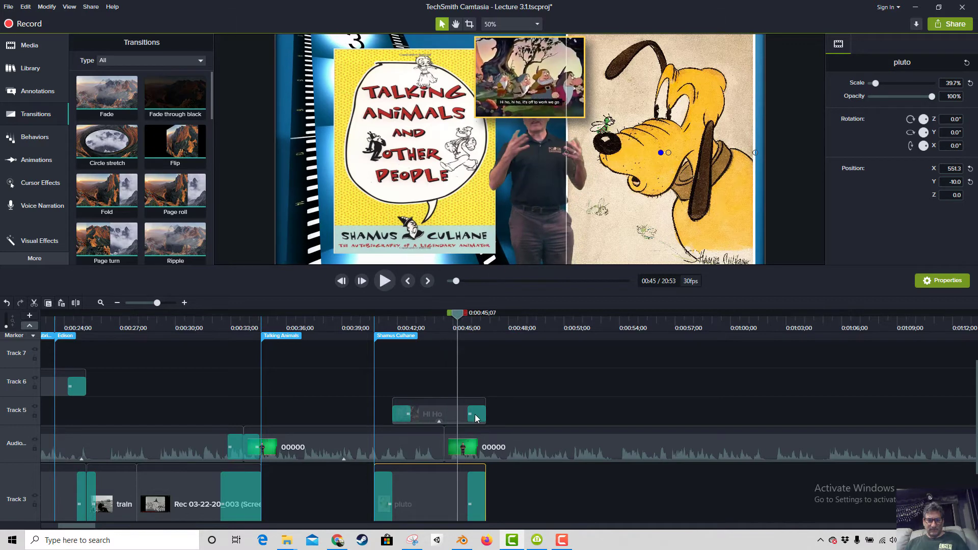
drag(485, 412, 444, 412)
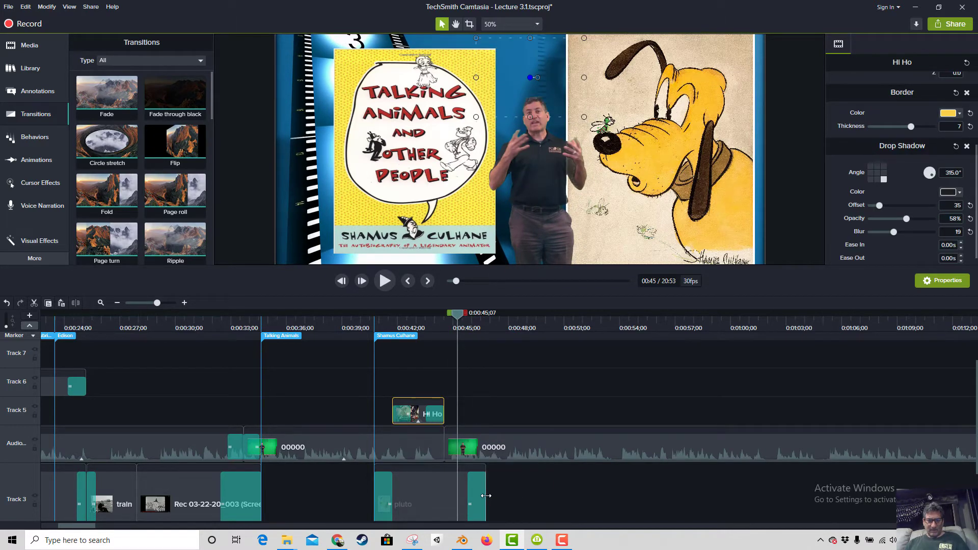
drag(486, 495, 443, 495)
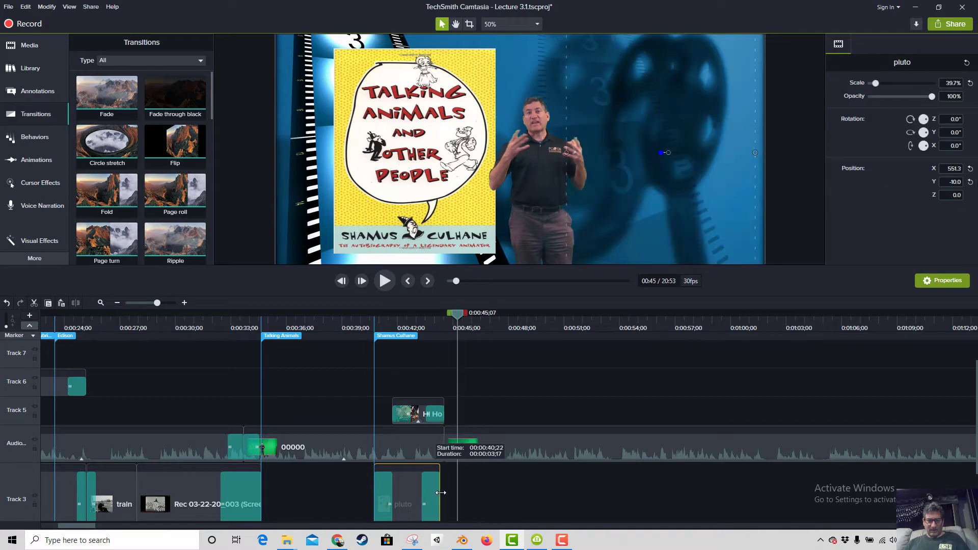
Replay the section's ending and shorten the Talkinganimals clip on Track 2 to end with the pluto clip.
click(410, 318)
key(space)
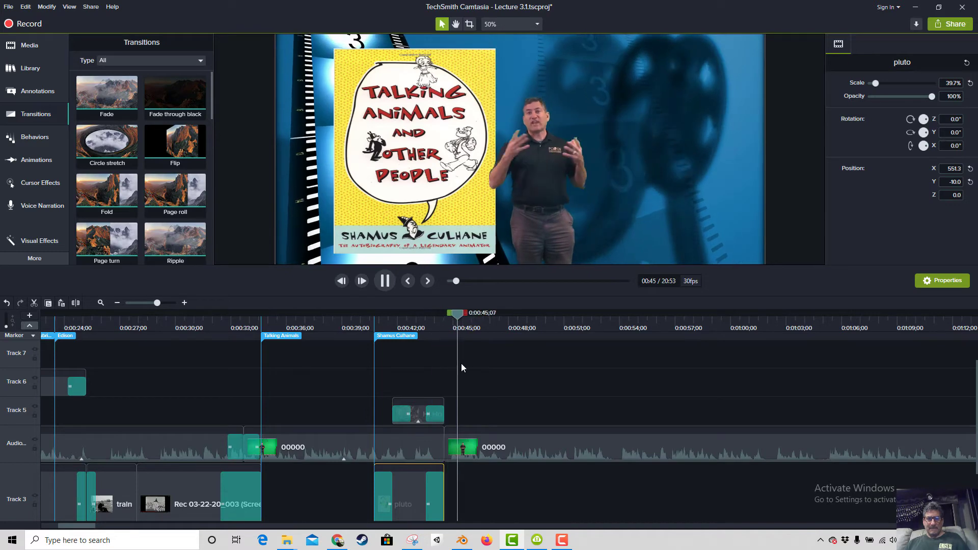
key(space)
scroll(477, 463, down, 3)
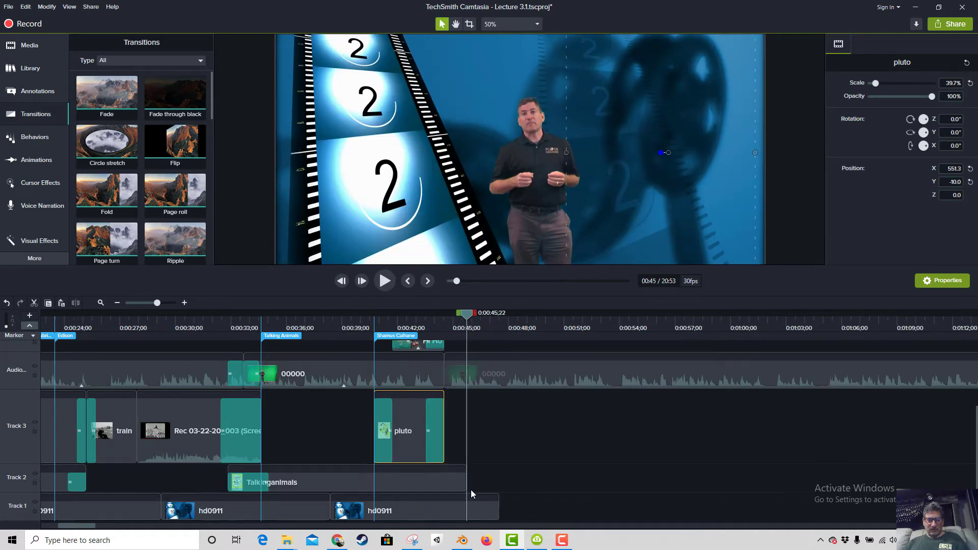
drag(466, 483, 440, 482)
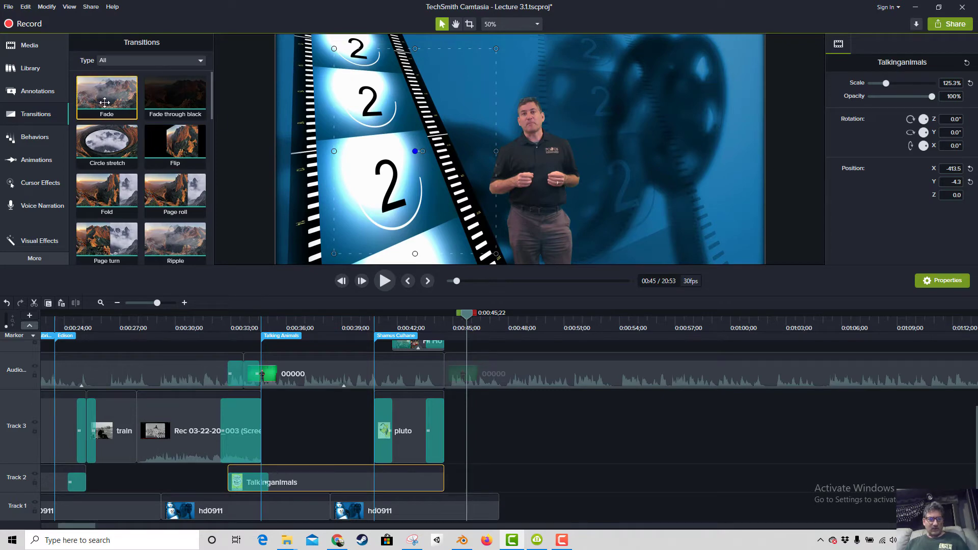
Add Fade transitions to the end of the Talkinganimals clip and to the cut between the two 00000 clips.
drag(105, 102, 435, 482)
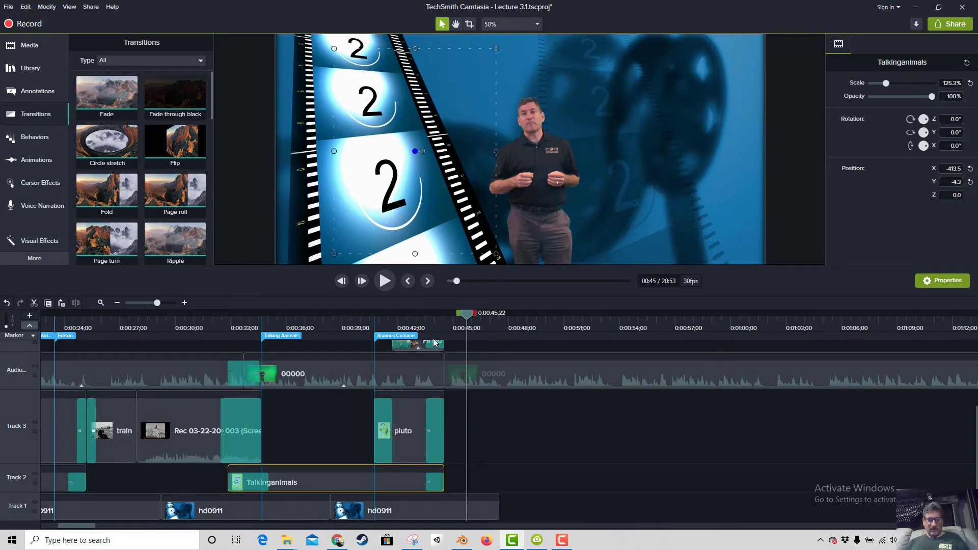
drag(105, 103, 413, 321)
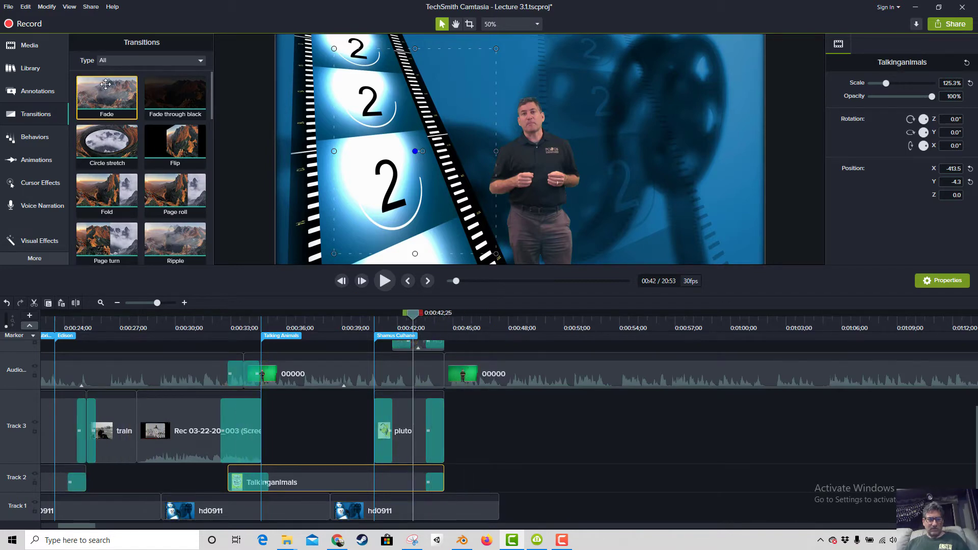
drag(106, 84, 439, 376)
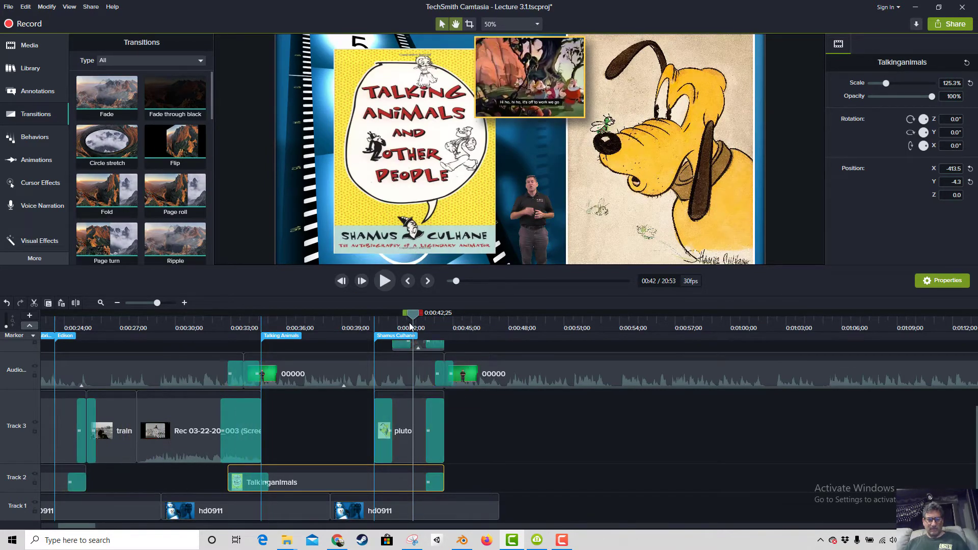
Play back the section across the new transitions, park the playhead at about 0:46, and save the project.
key(space)
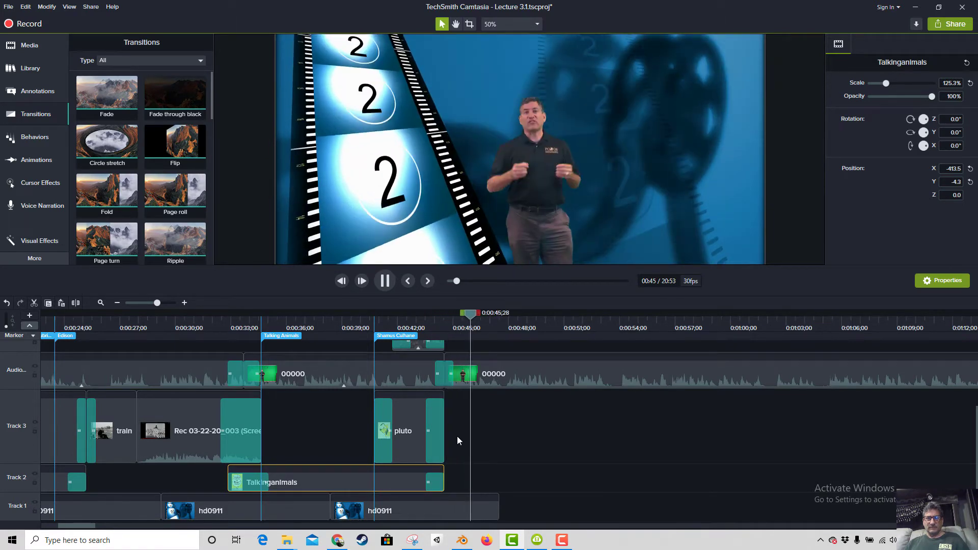
key(space)
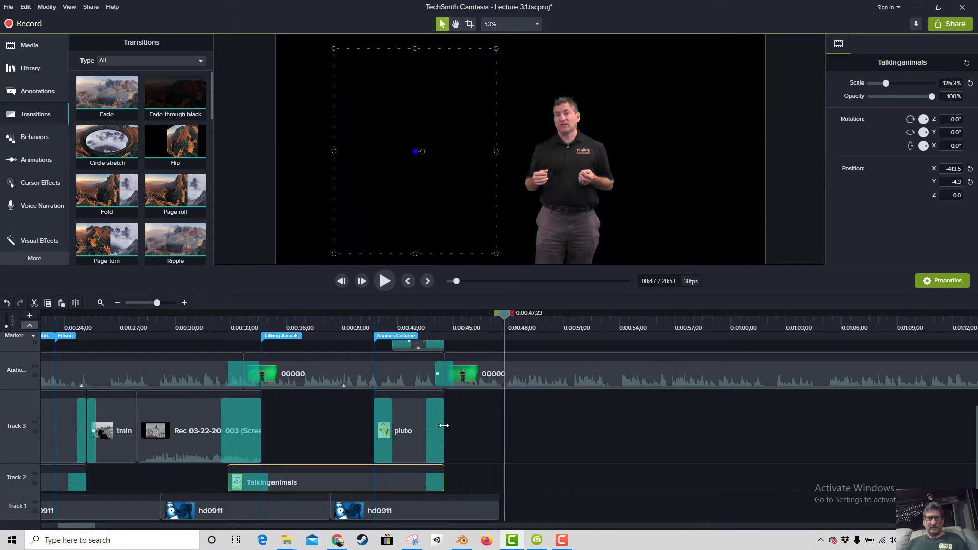
drag(496, 326, 472, 328)
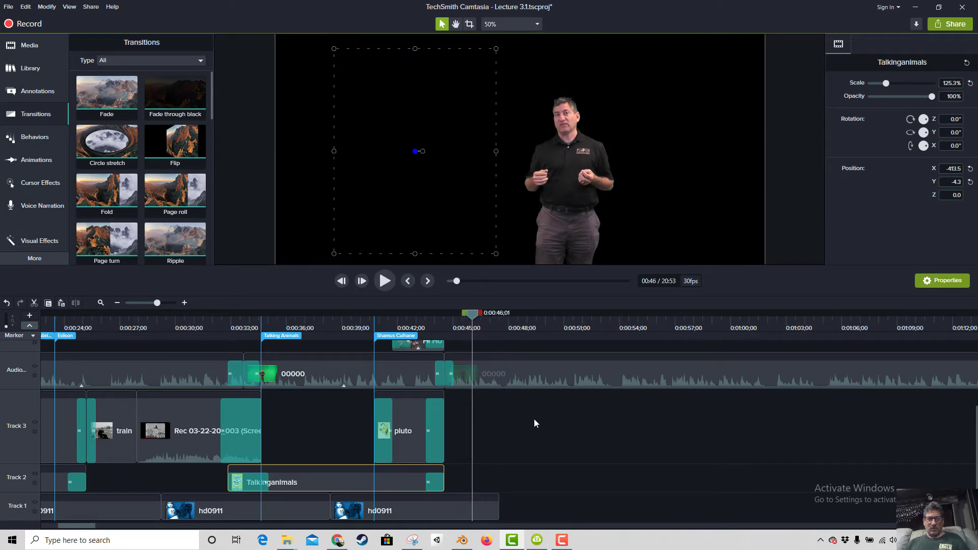
scroll(552, 430, up, 2)
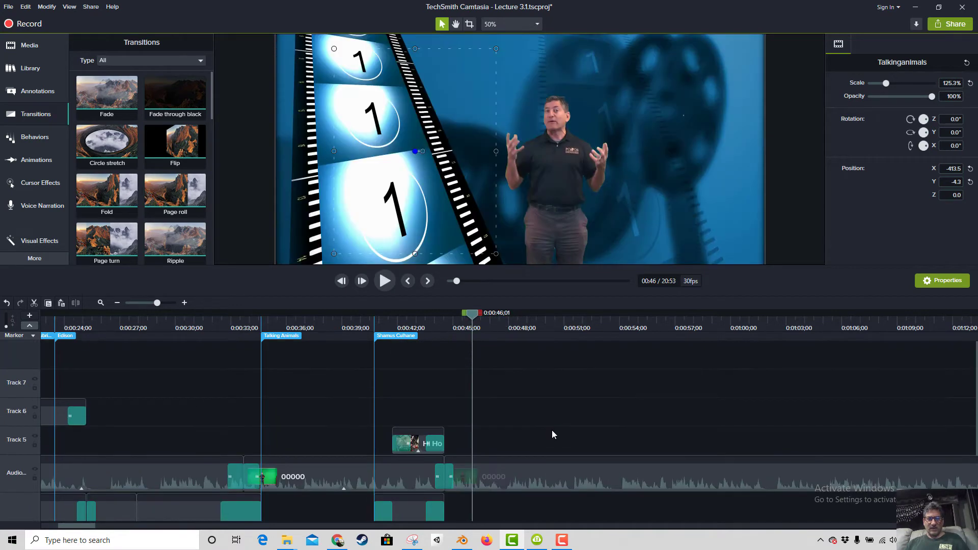
click(8, 6)
click(20, 57)
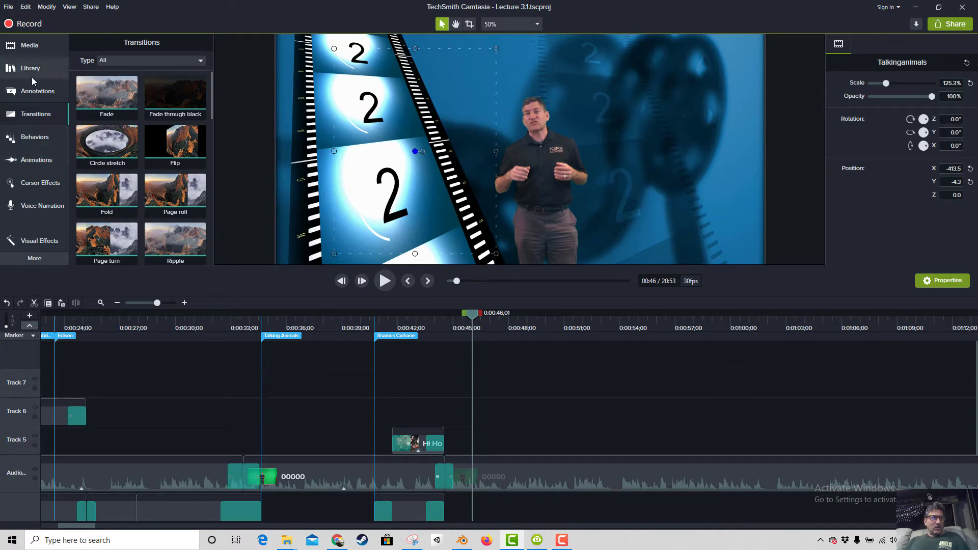
Add a red speech-bubble callout reading "Stasis" beside the speaker's head, with its pointer aimed at him.
click(23, 92)
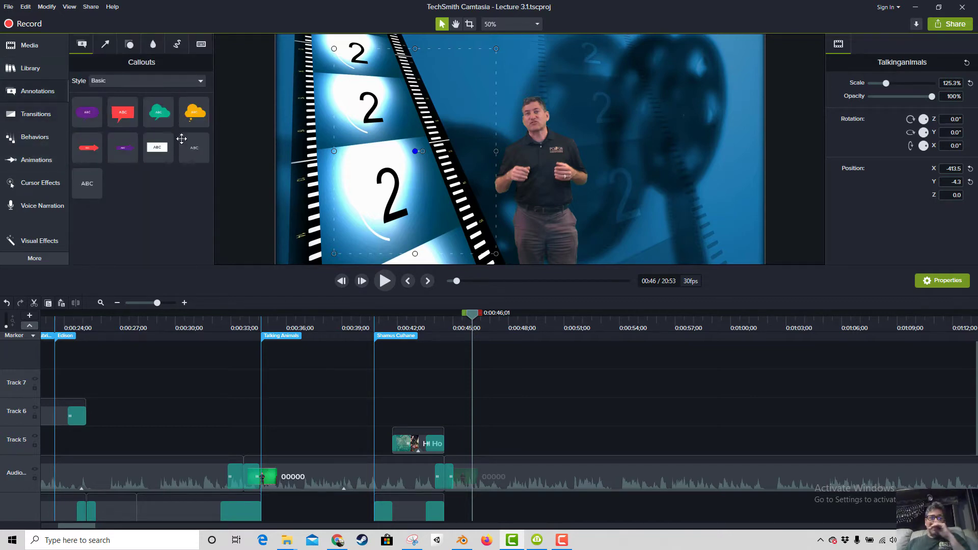
drag(125, 116, 566, 121)
double_click(682, 80)
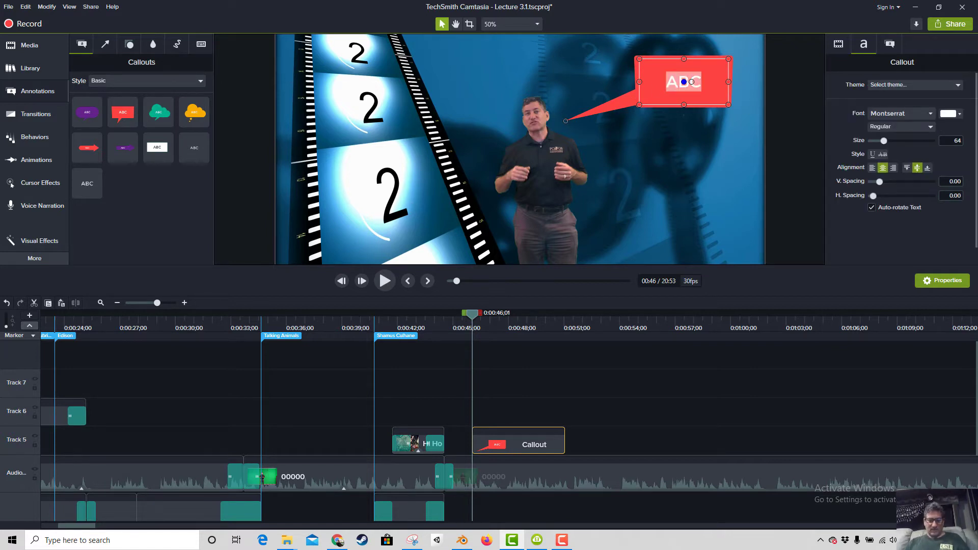
text(Stasis)
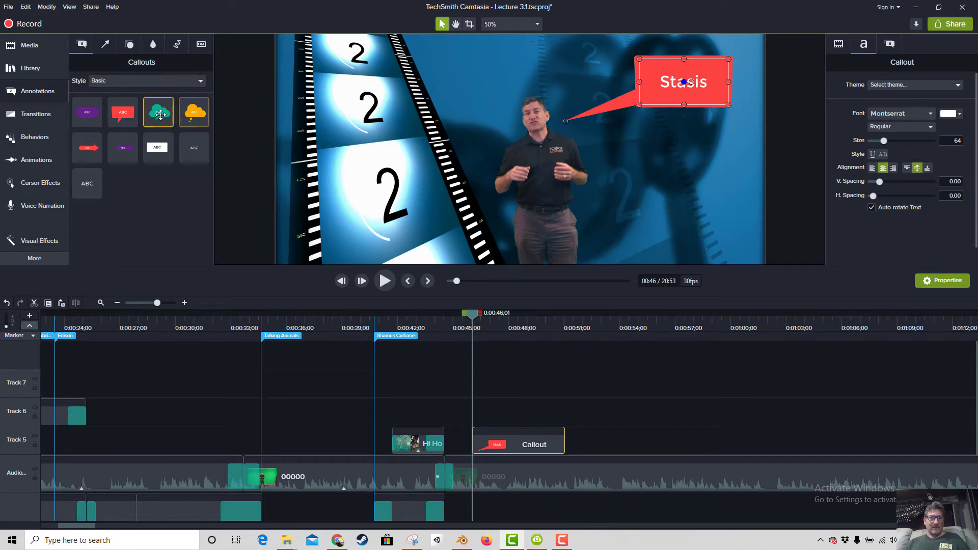
Add a second red speech-bubble callout below the first, aim its pointer at the speaker, and set its text to "... and Equilibrium".
drag(122, 113, 697, 165)
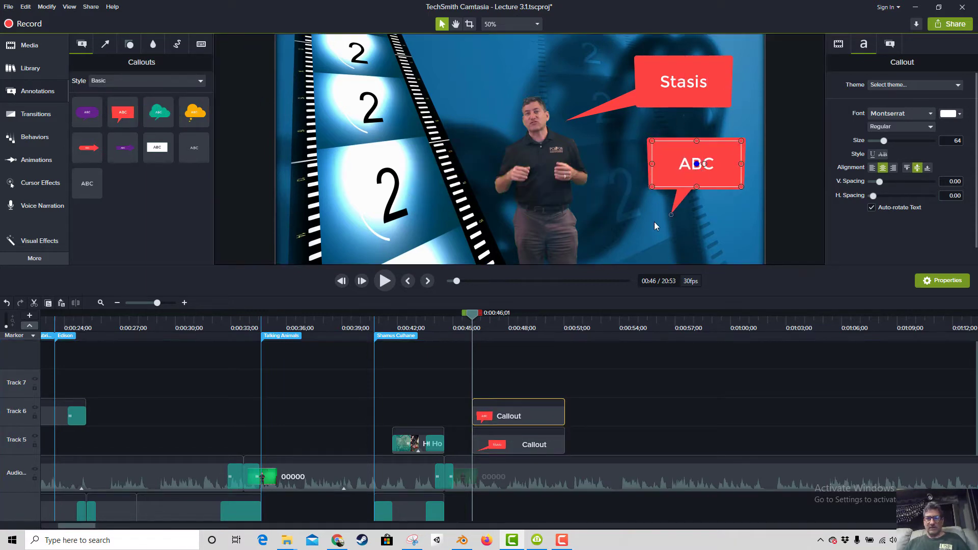
drag(671, 215, 577, 137)
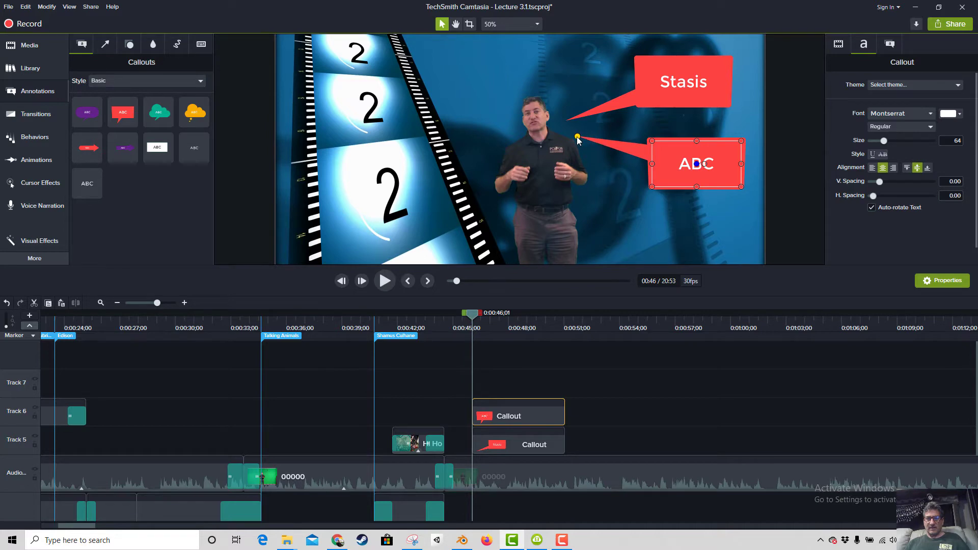
double_click(688, 165)
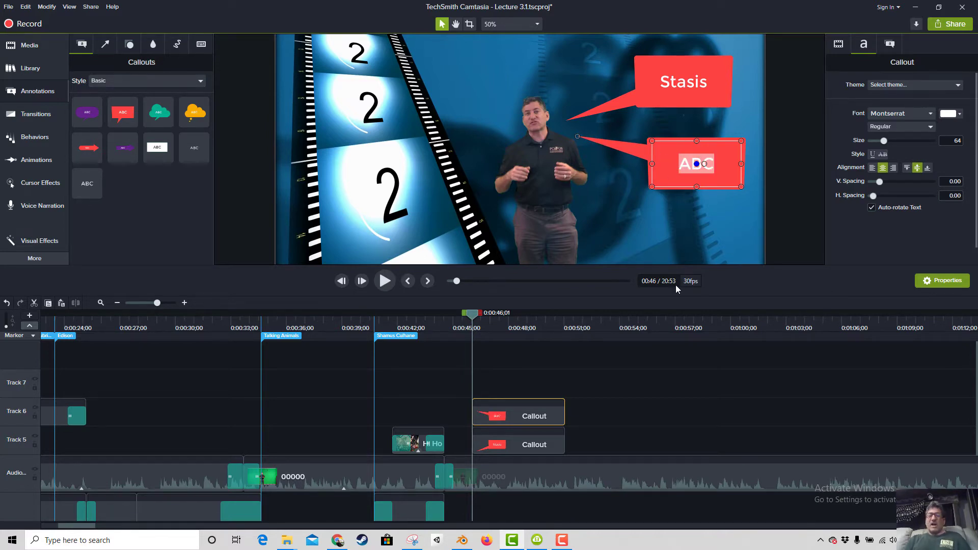
text(... and )
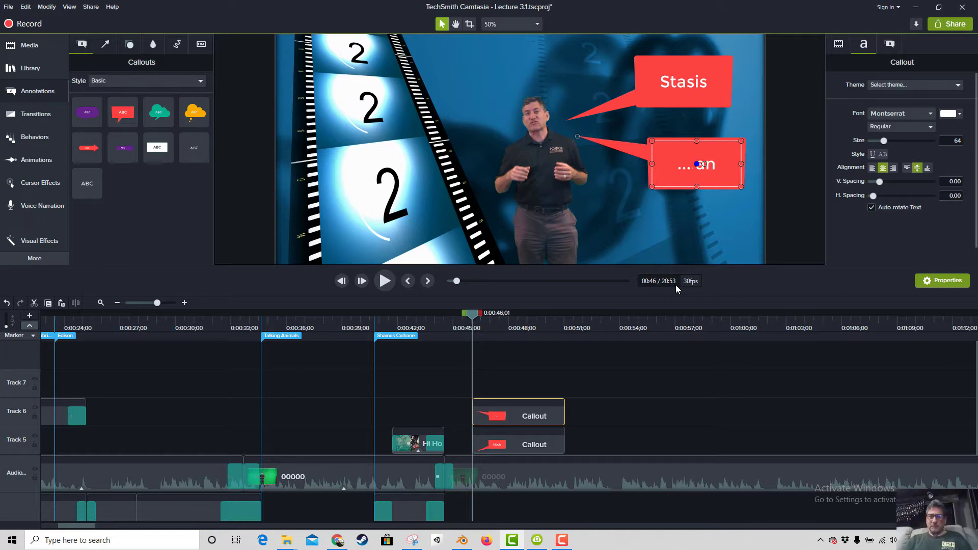
text(Equi)
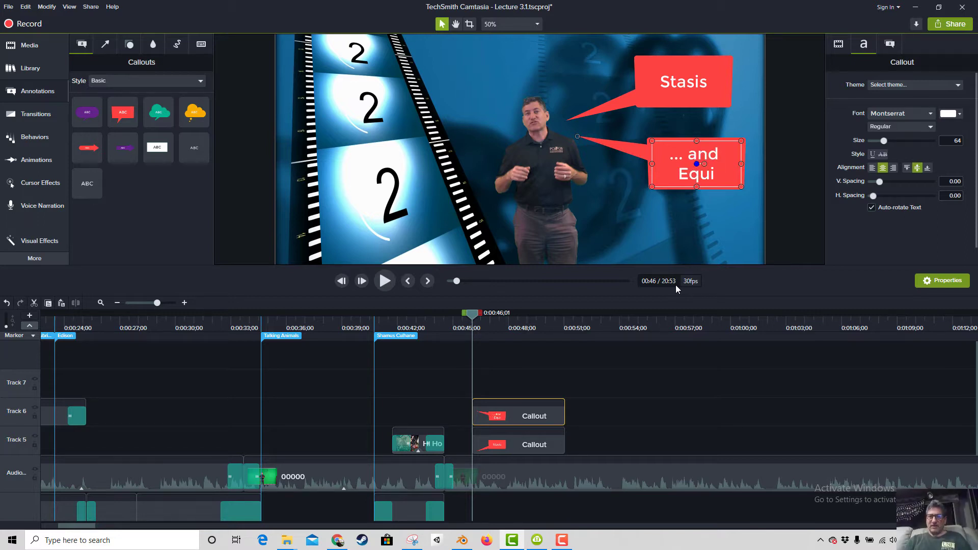
text(librium)
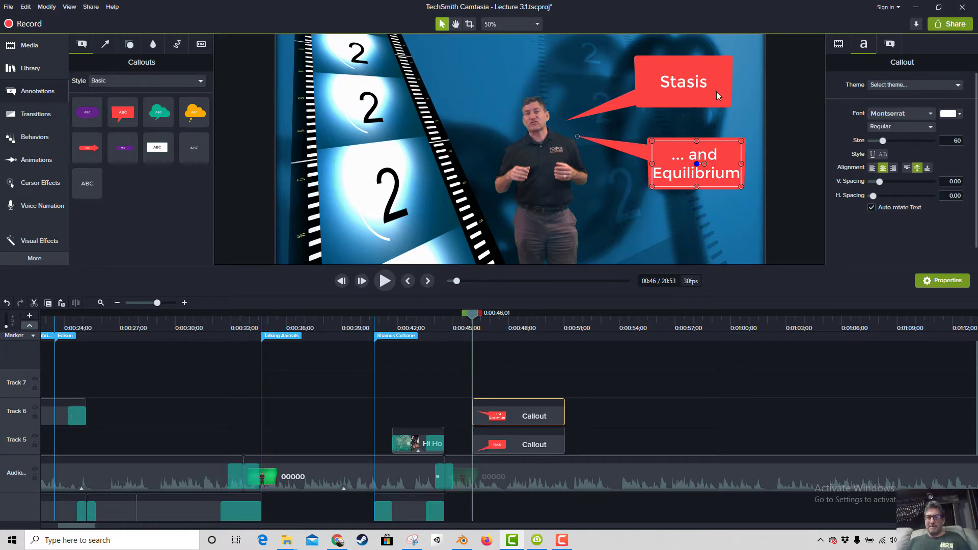
Append an ellipsis to the first callout so its text reads "Stasis...".
click(706, 82)
double_click(707, 81)
click(706, 82)
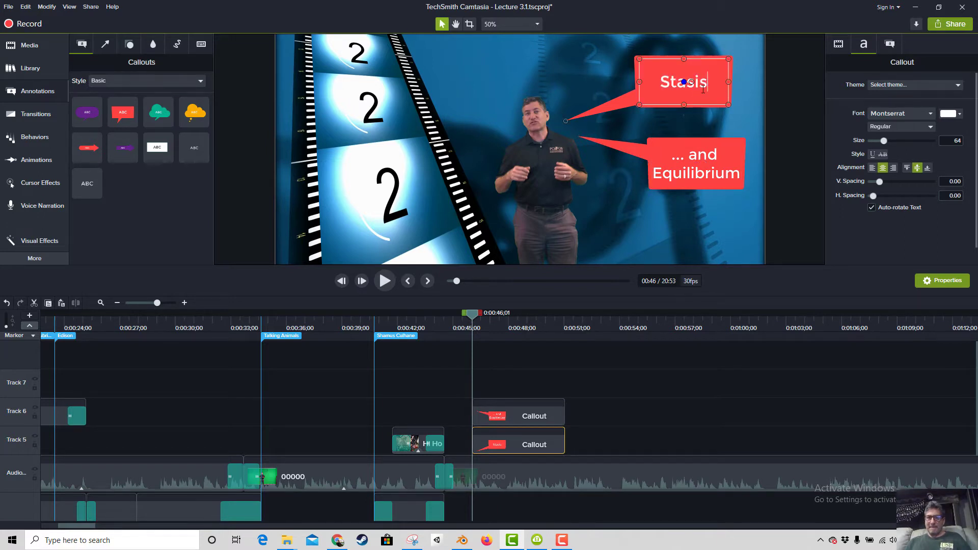
text(...)
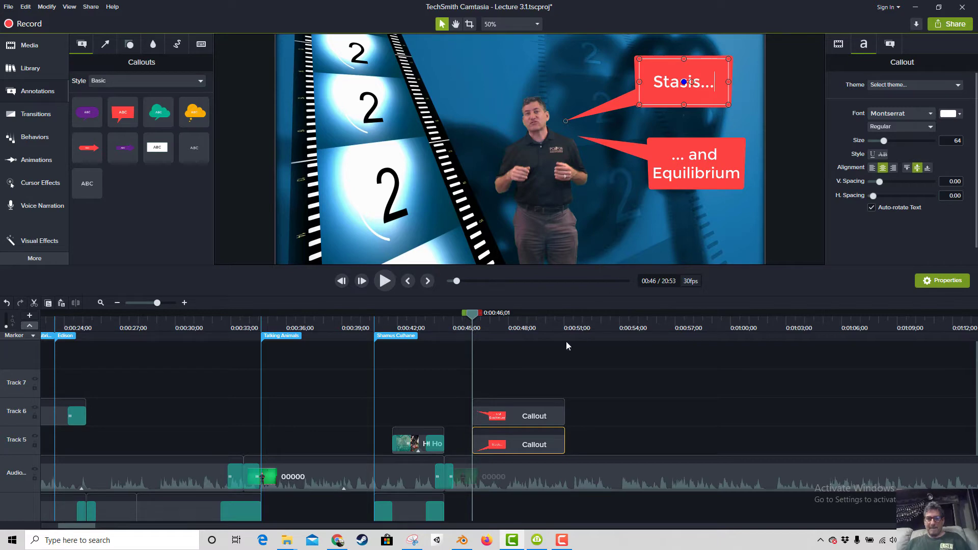
Play back the callouts' start and move both callouts earlier to begin where the Hi Ho clip ends.
click(459, 326)
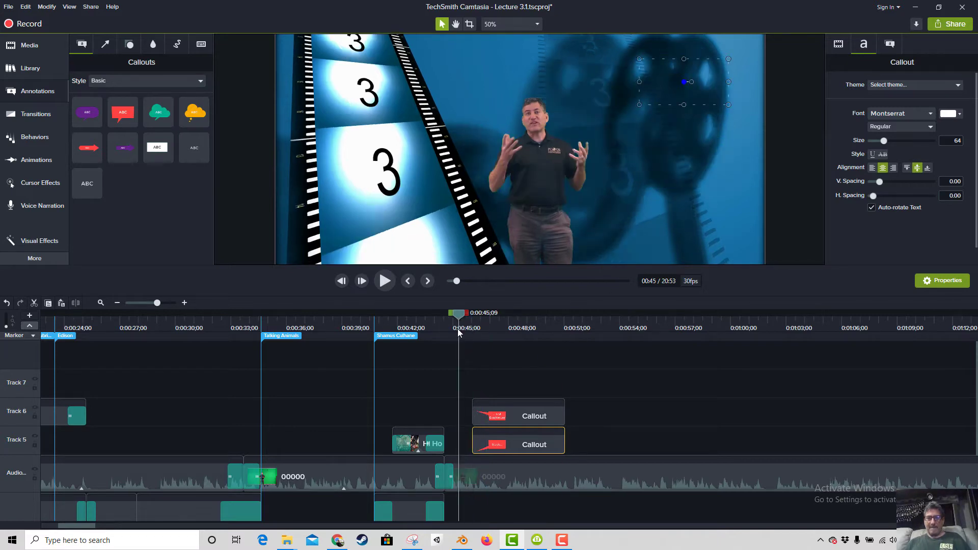
key(space)
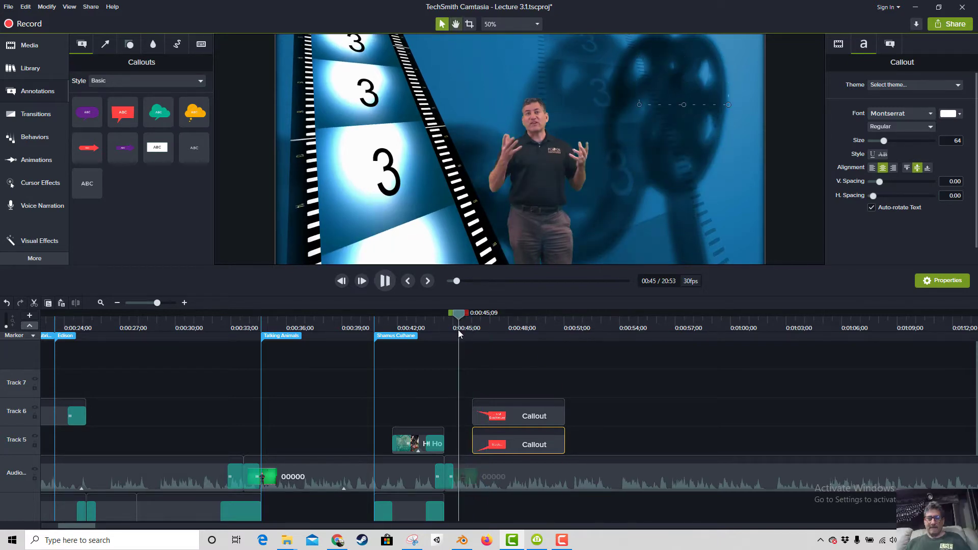
key(space)
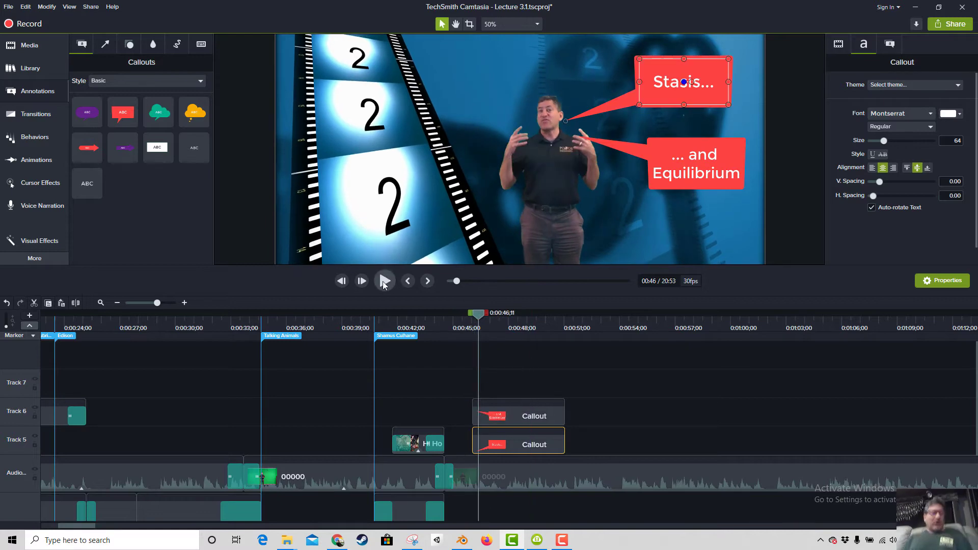
ctrl+click(506, 406)
drag(529, 446, 490, 443)
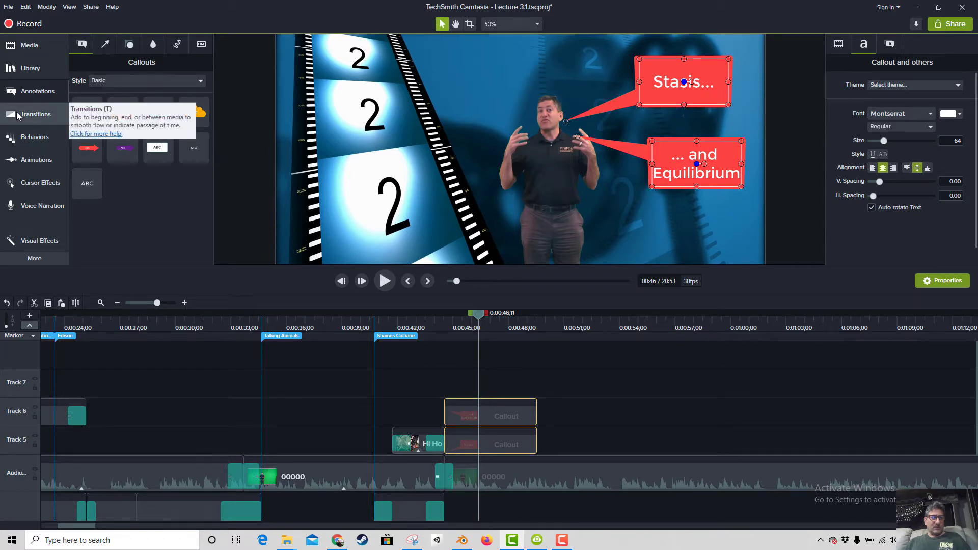
Apply the Fade behavior to both callouts and play back their appearance.
click(47, 138)
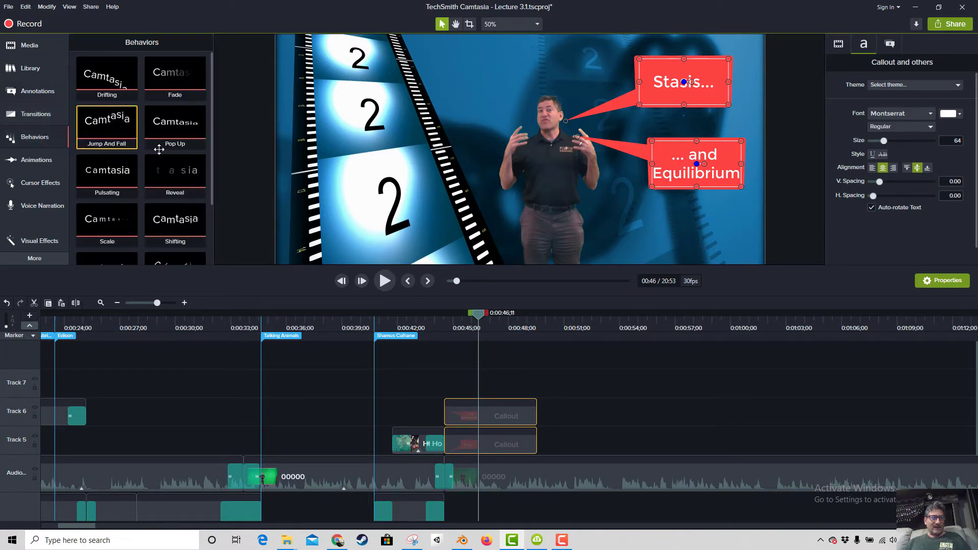
drag(197, 104, 487, 435)
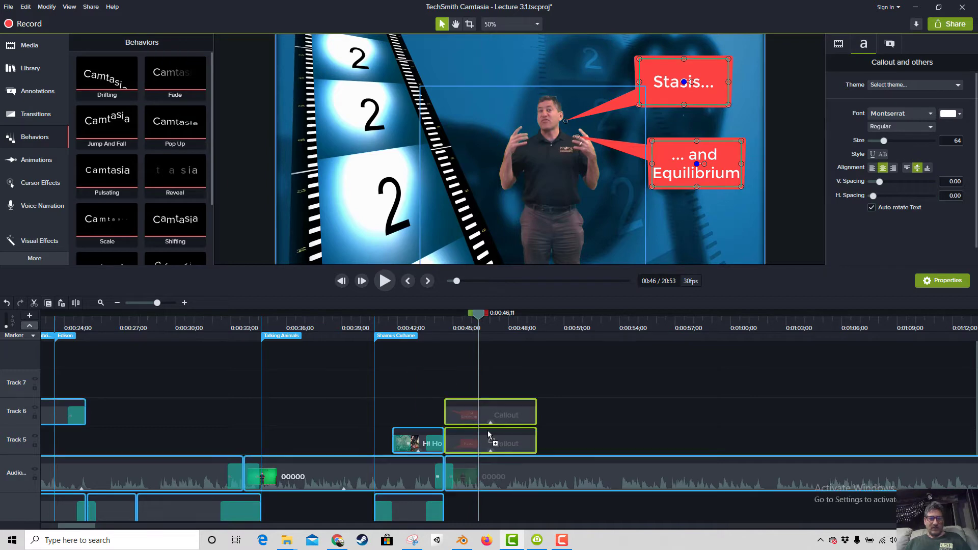
click(435, 328)
key(space)
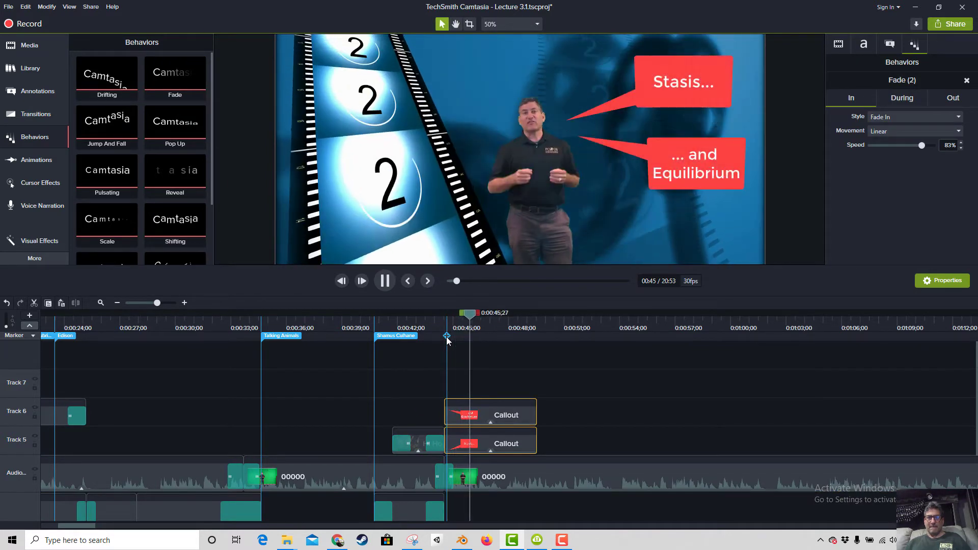
key(space)
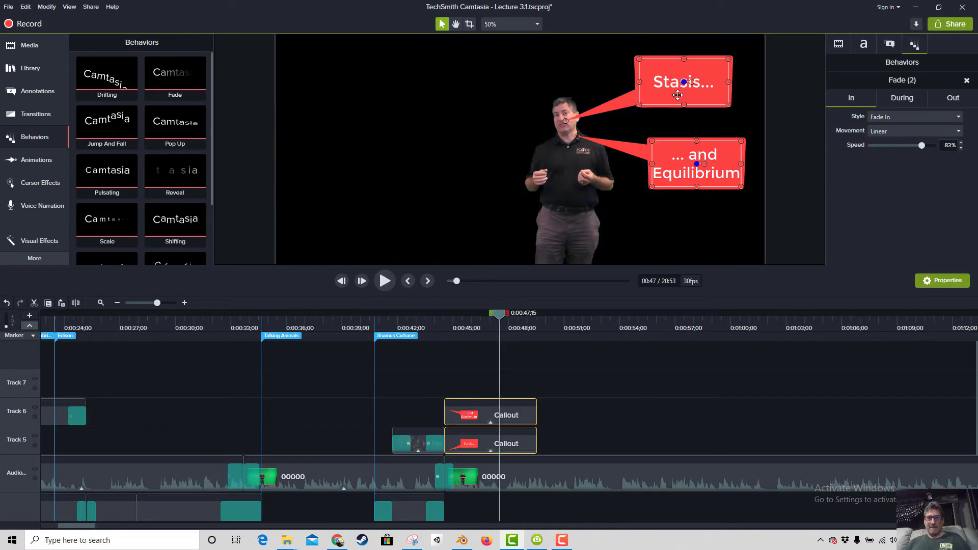
Shift both callouts farther away from the speaker's face and shrink each one so it fits inside the frame.
drag(693, 86, 686, 81)
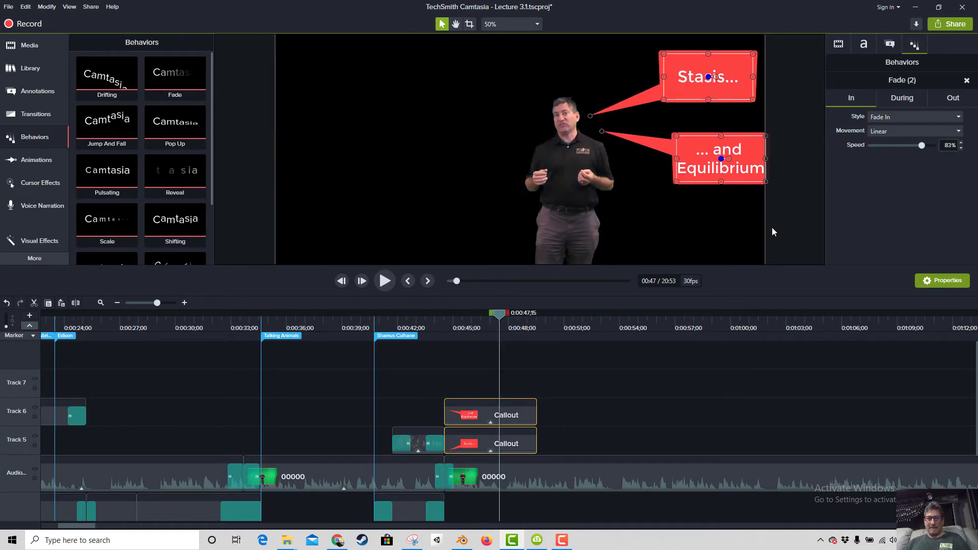
click(728, 220)
click(759, 180)
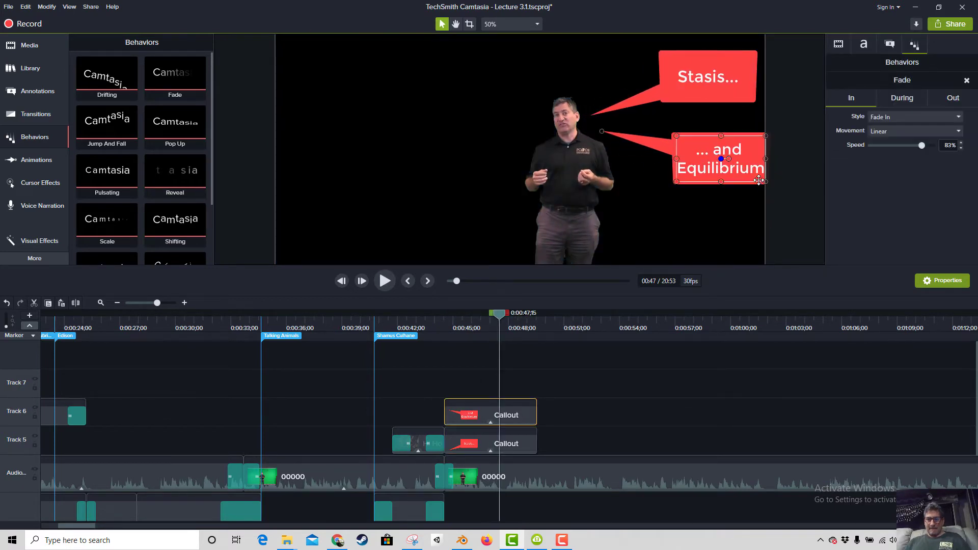
drag(764, 180, 748, 174)
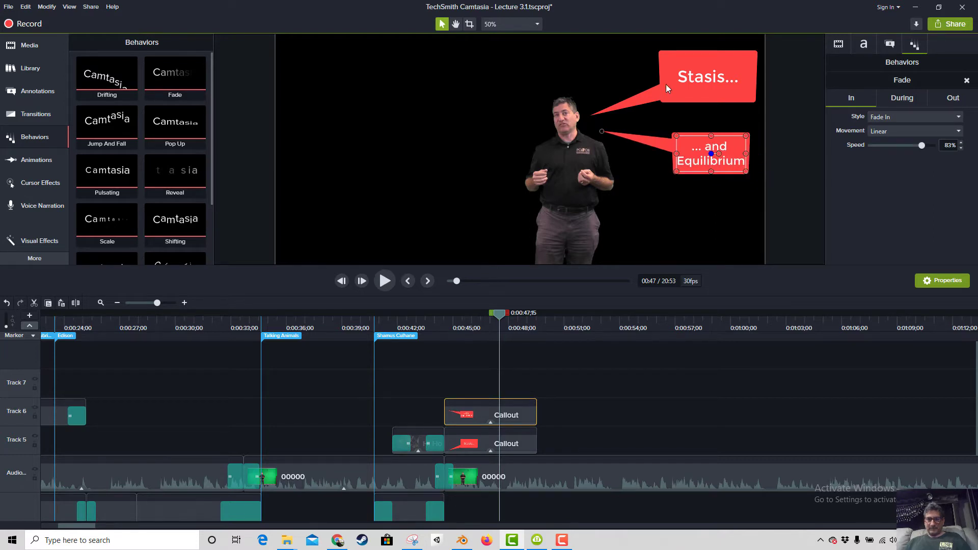
click(754, 100)
drag(752, 98, 744, 91)
Play back the section and delay the "... and Equilibrium" callout on Track 6 to start at about 0:48.
click(446, 323)
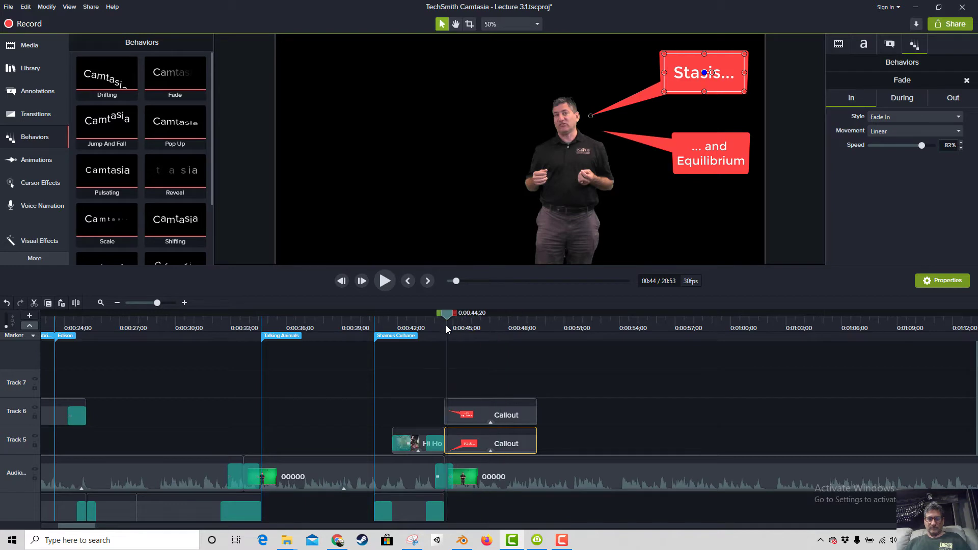
key(space)
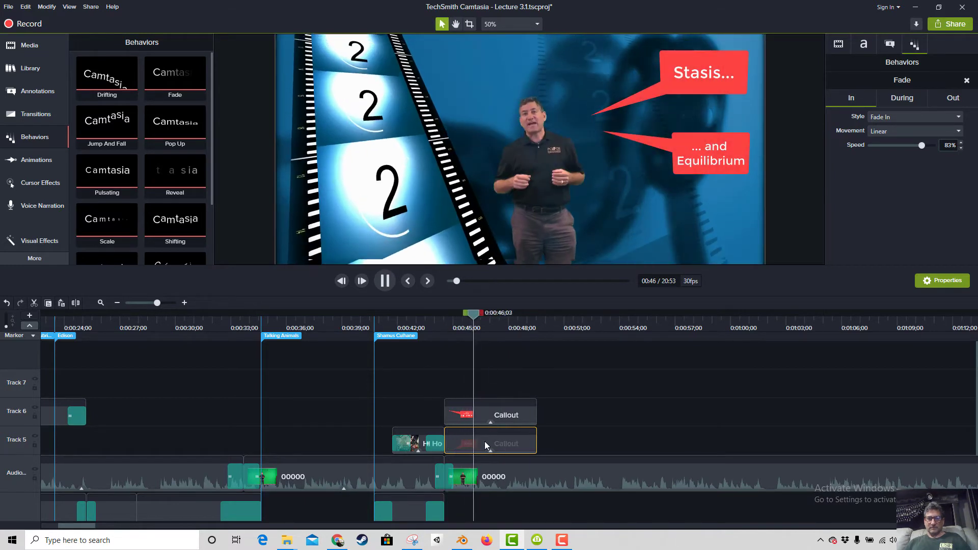
mouse_move(485, 441)
mouse_down()
mouse_move(539, 442)
mouse_move(494, 451)
mouse_up()
click(464, 325)
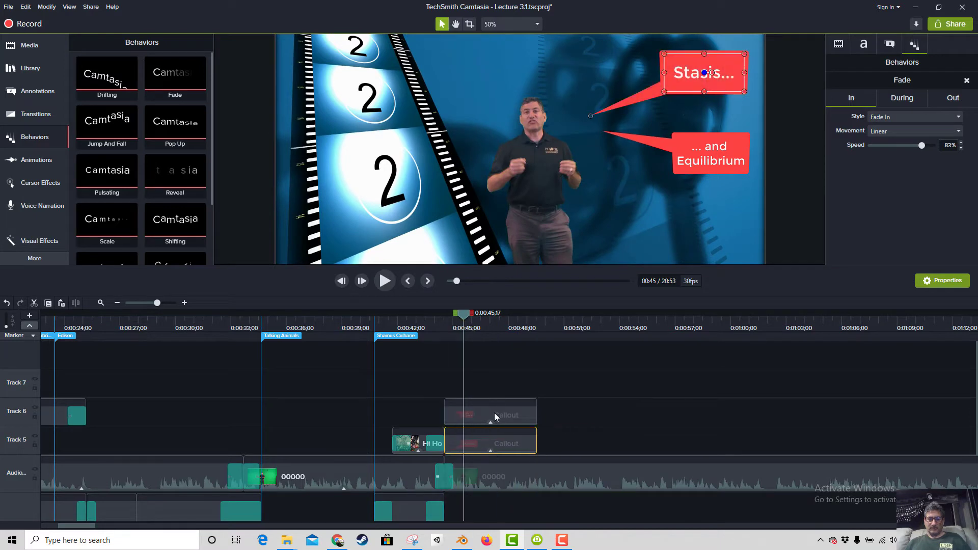
drag(494, 413, 539, 419)
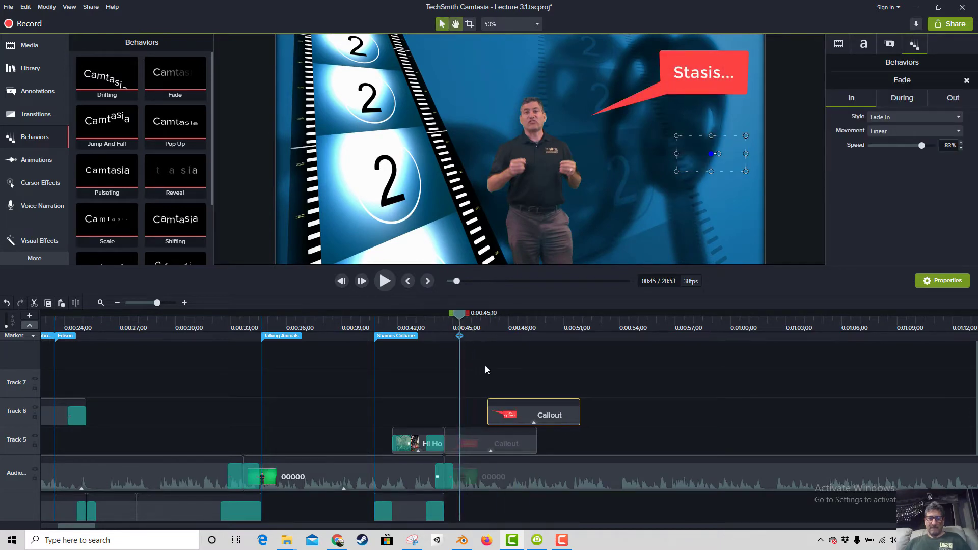
key(space)
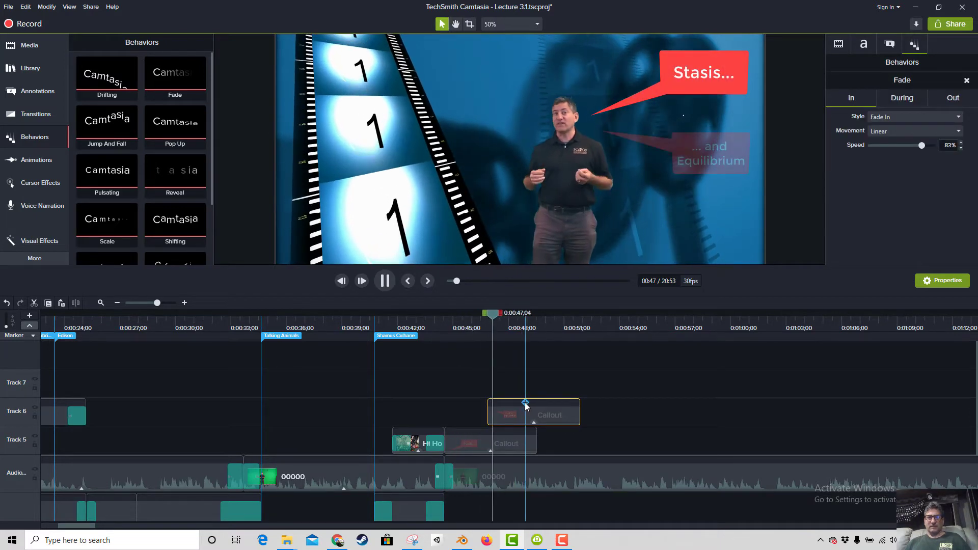
drag(550, 422, 561, 414)
click(472, 331)
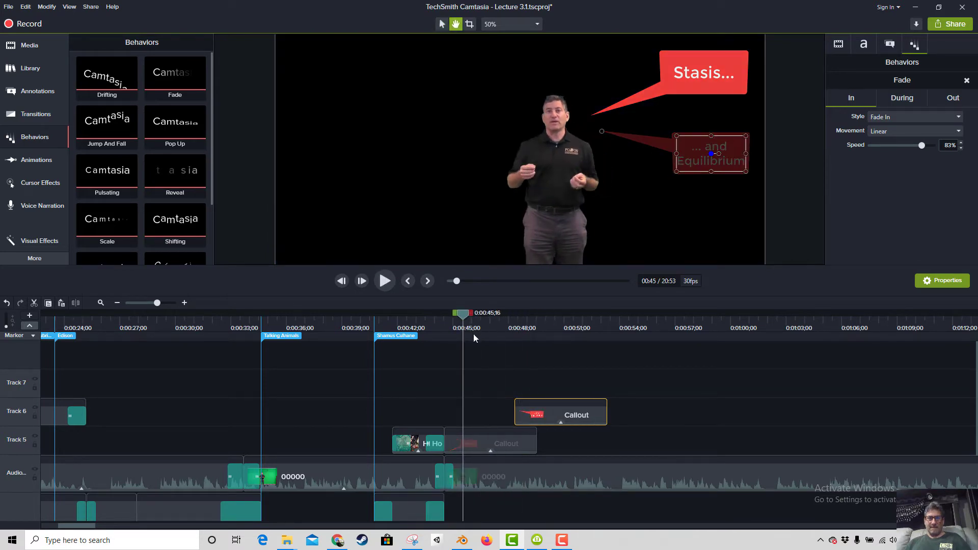
key(space)
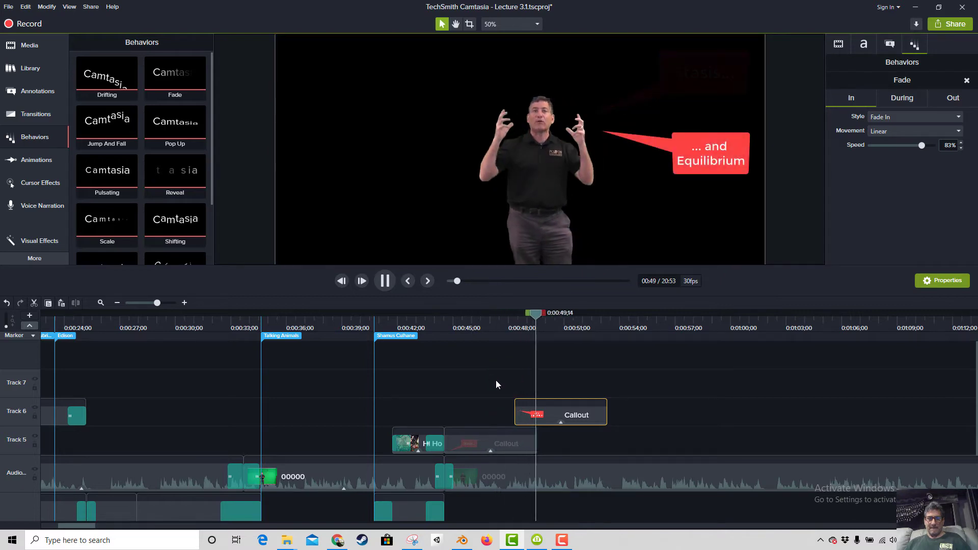
click(539, 405)
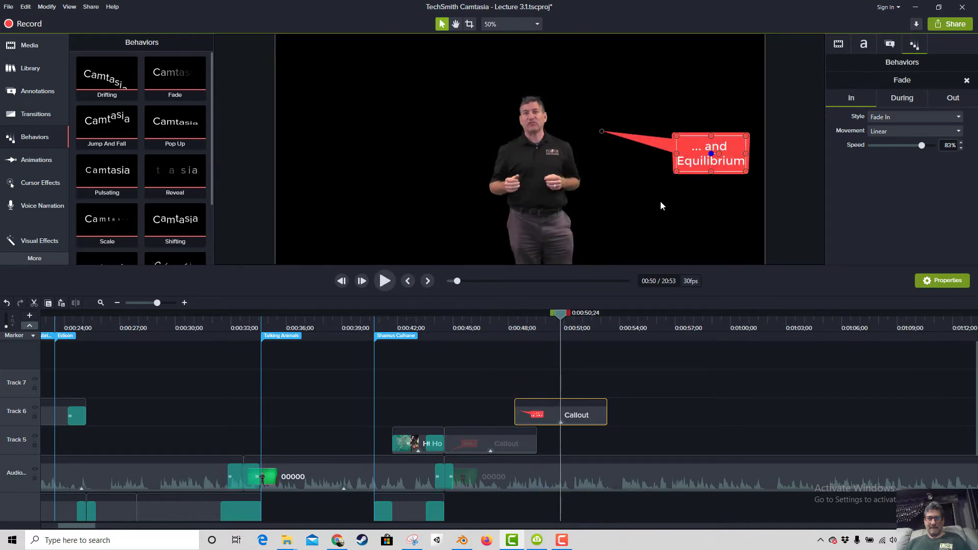
Open the text of the "... and Equilibrium" callout for editing after the word "and".
double_click(716, 147)
double_click(727, 147)
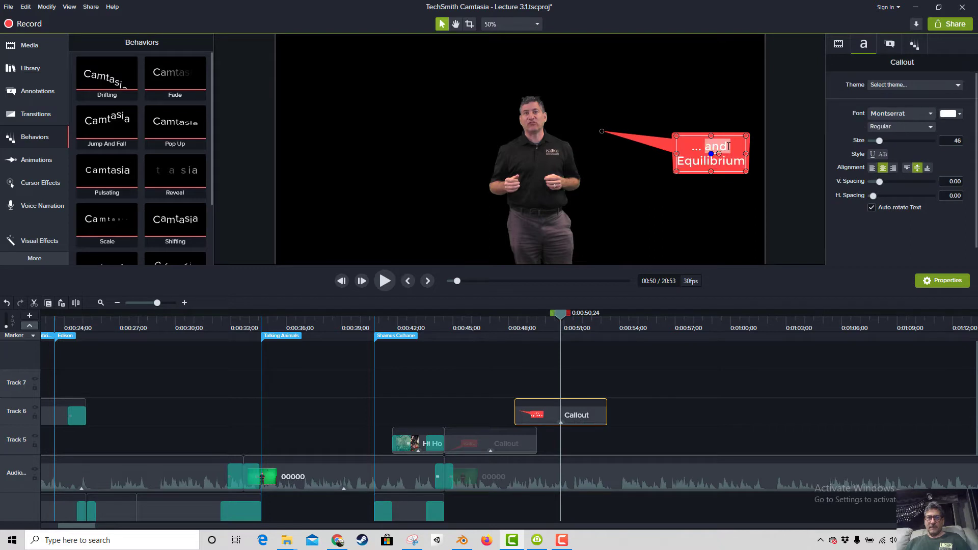
click(732, 146)
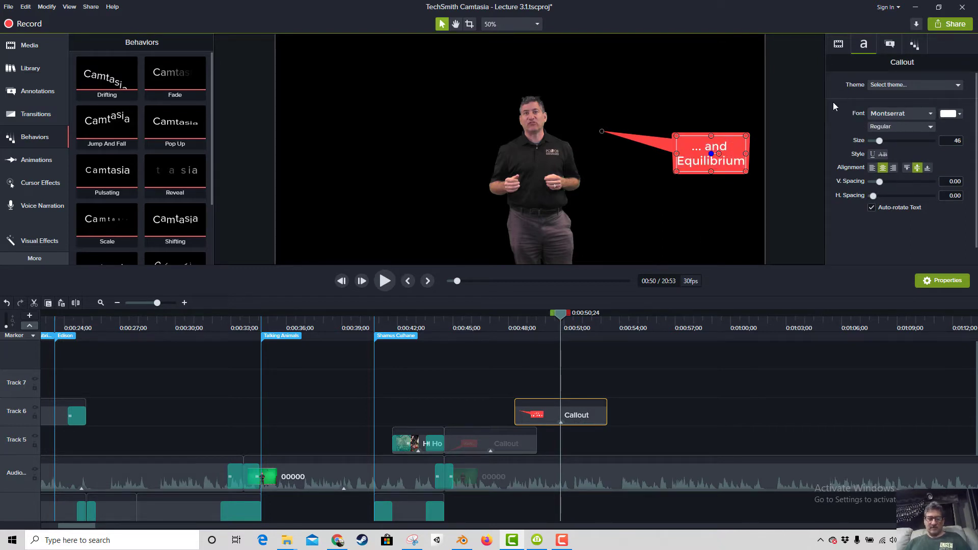
Complete the Track 6 callout text as '... and the Equilibrium of the "thinking out loud" epoch...' and enlarge its box.
text(the)
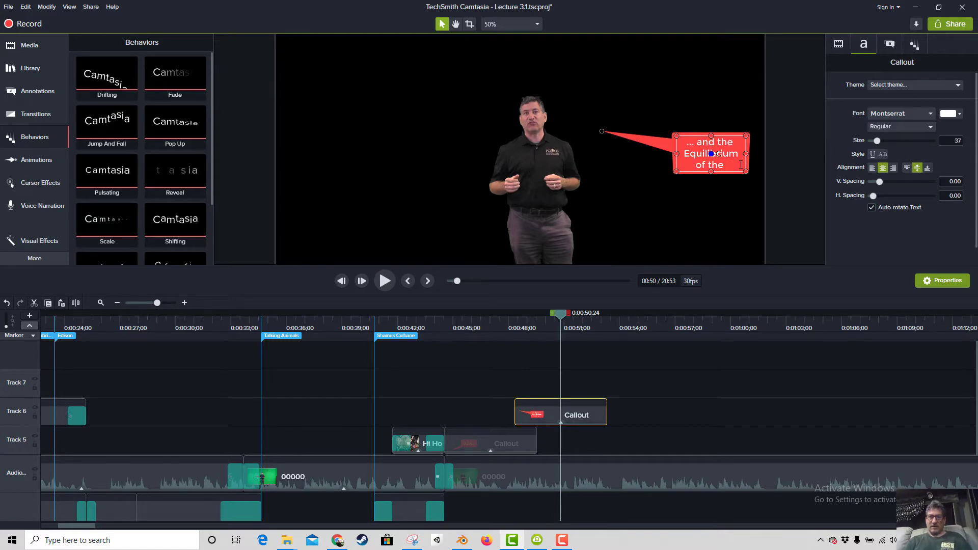
text(thinking out loud" epic)
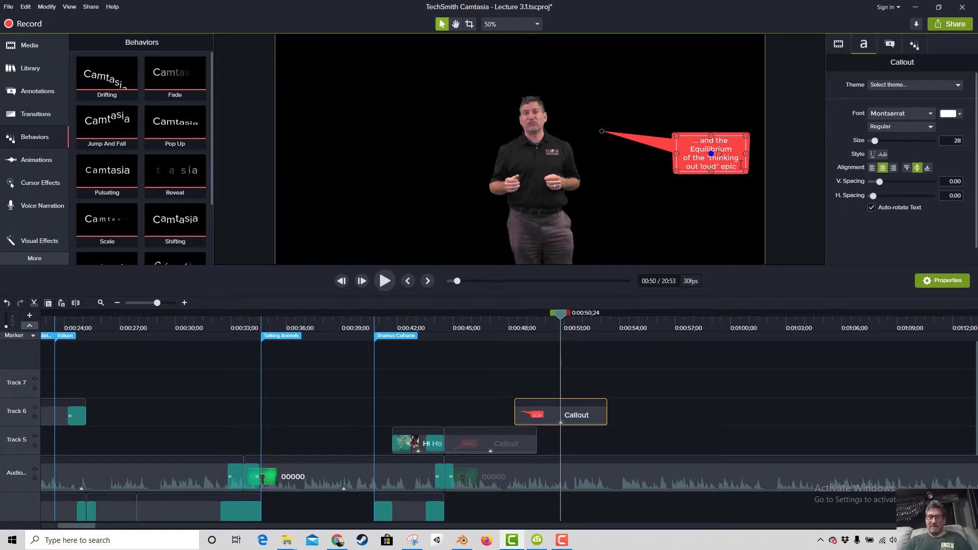
text(...)
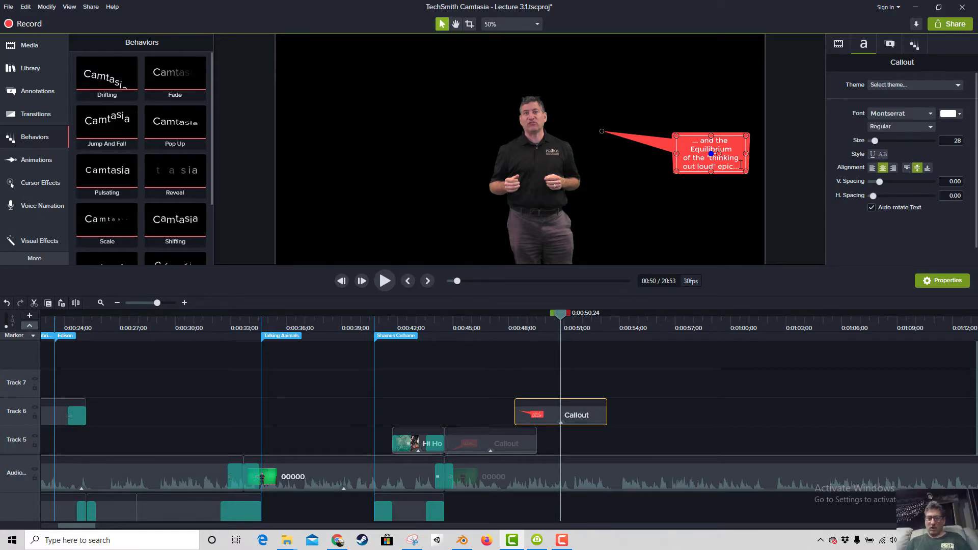
key(BackSpace)
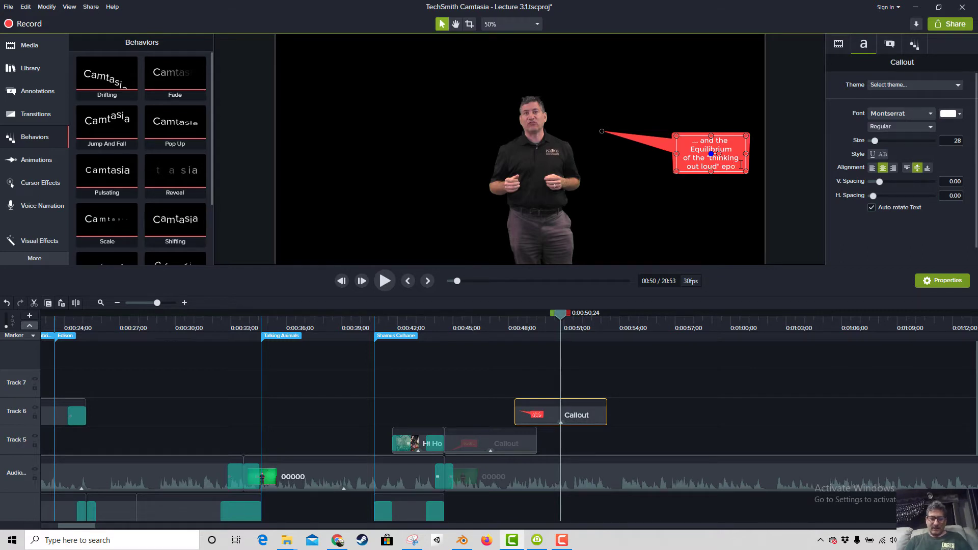
text(...)
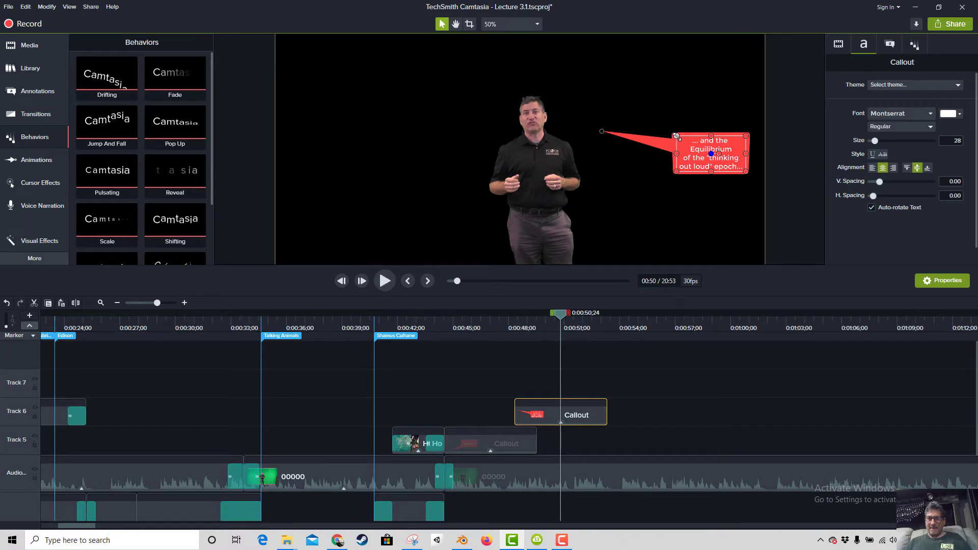
drag(677, 136, 652, 130)
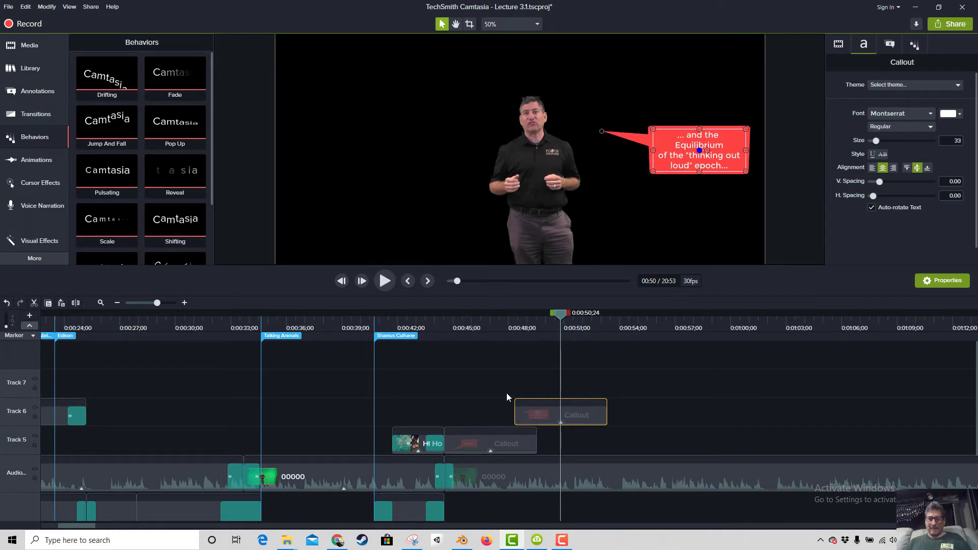
Insert "The" before "Stasis..." in the Track 5 callout.
click(490, 441)
click(479, 322)
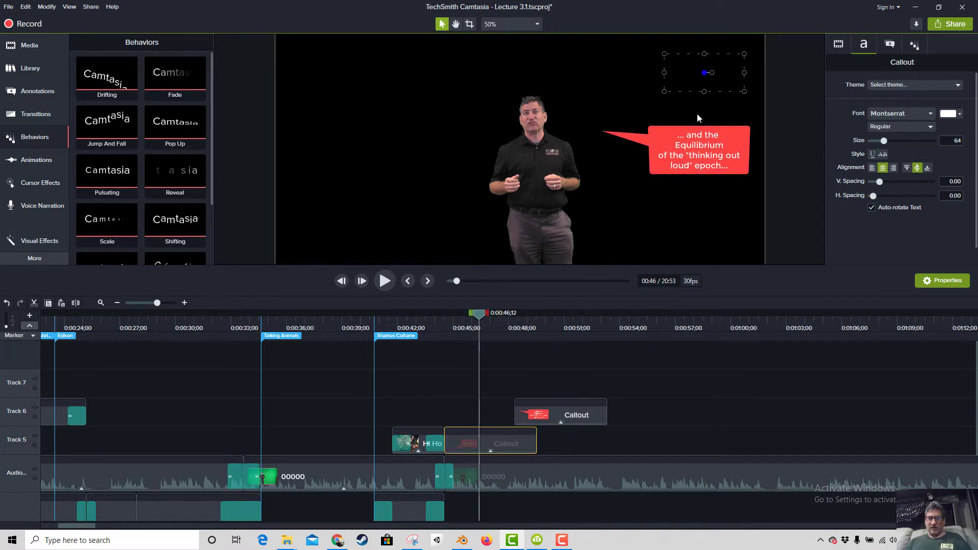
double_click(676, 69)
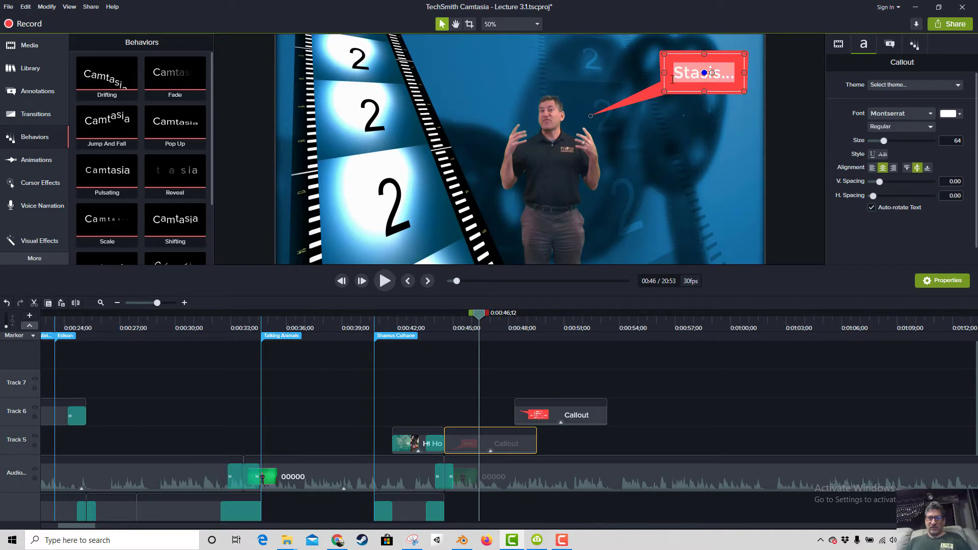
click(679, 75)
key(shift+Home)
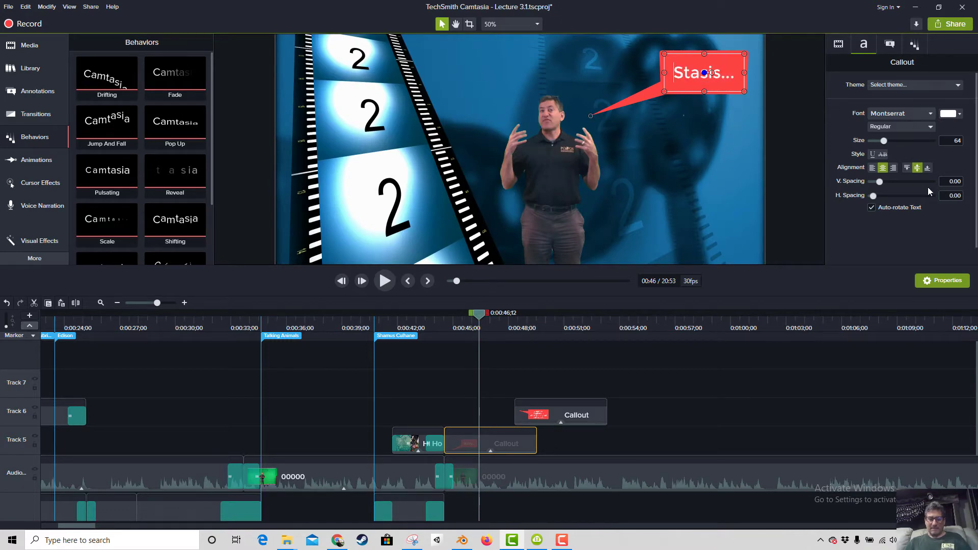
text(The)
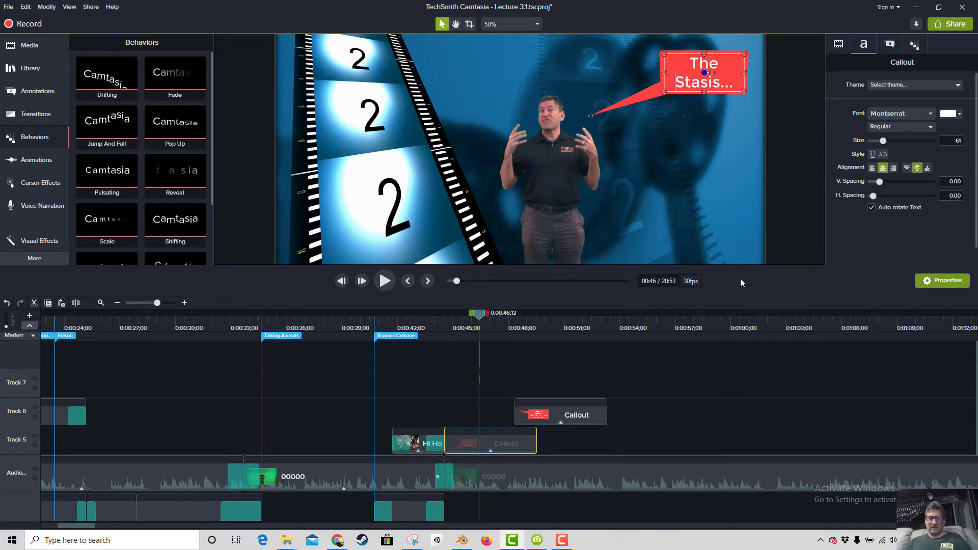
Preview the Track 5 callout and change its text to "The STASIS of the past few thousands of years...".
click(454, 326)
key(space)
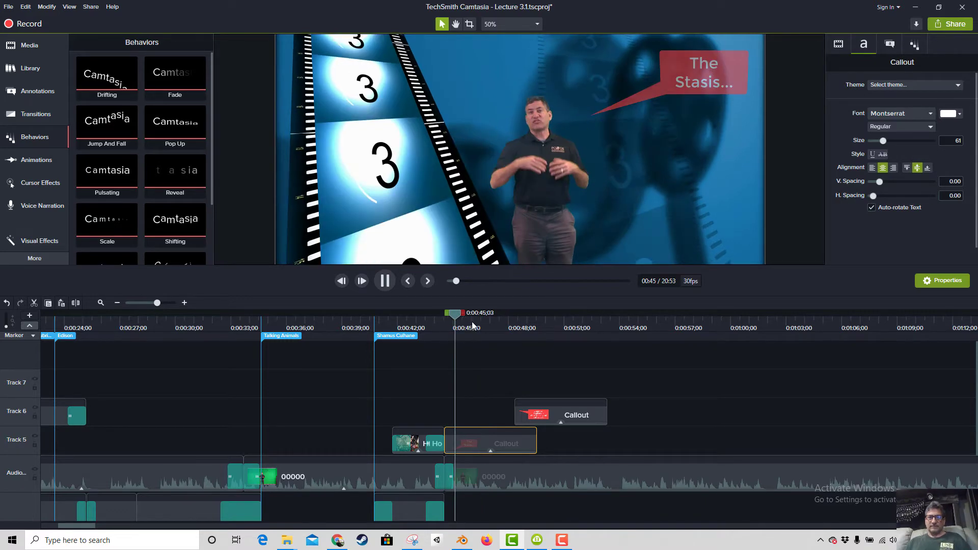
click(717, 83)
double_click(719, 83)
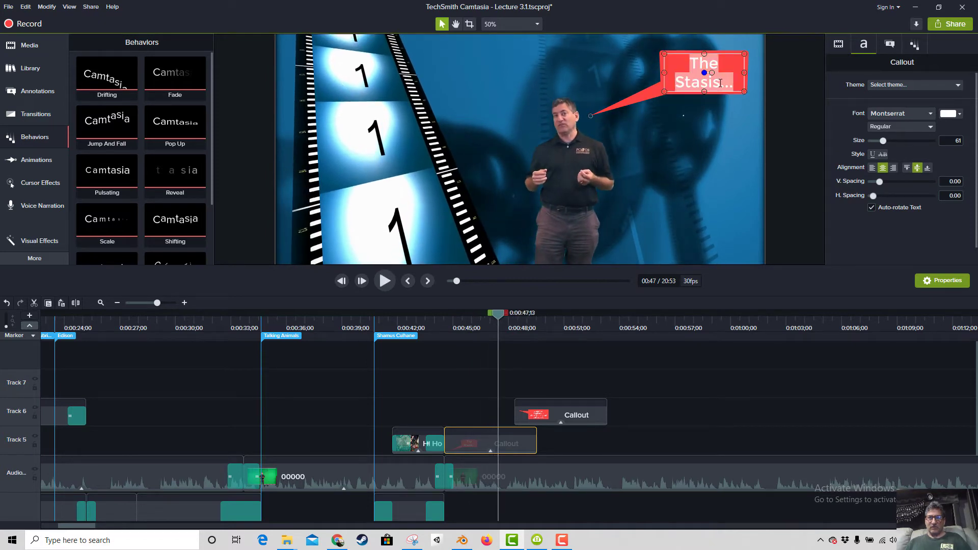
click(723, 85)
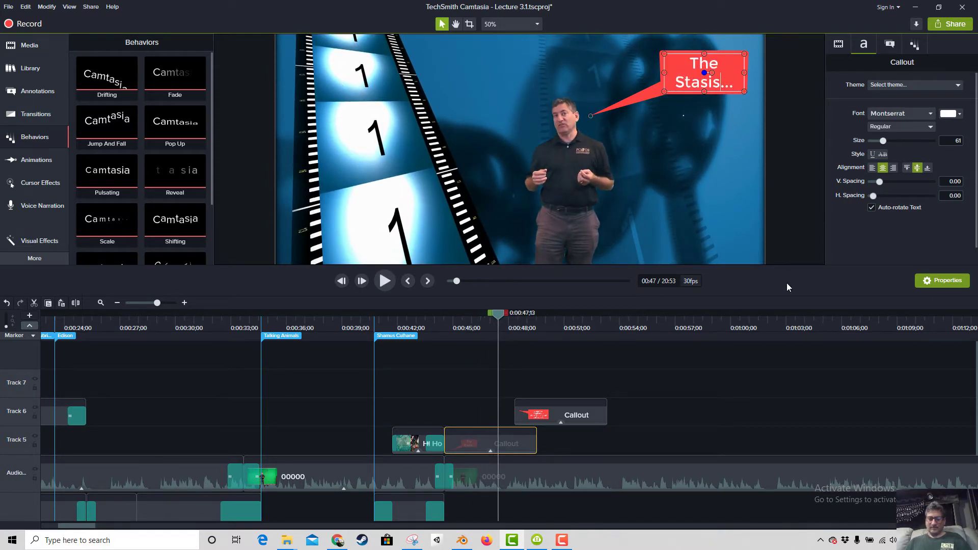
text(of the past )
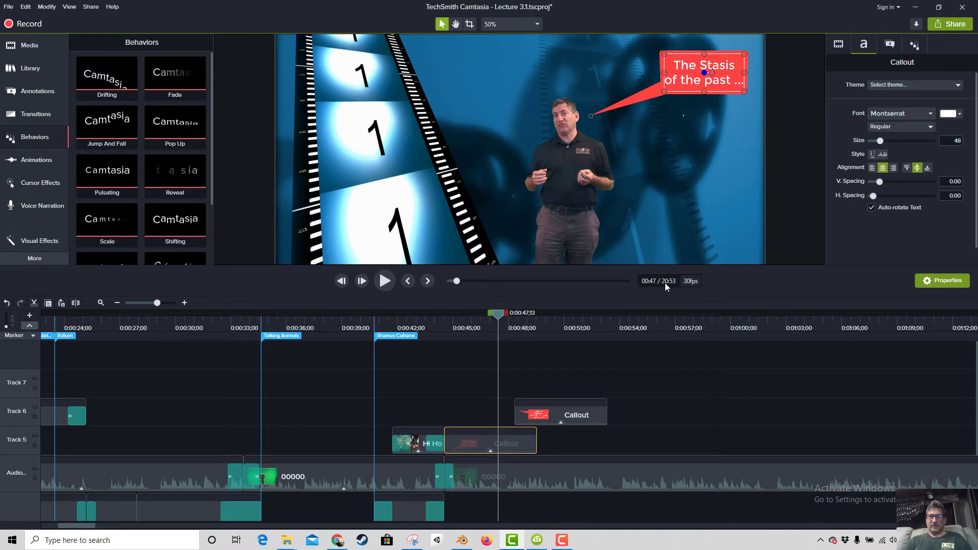
text(few thousands of years)
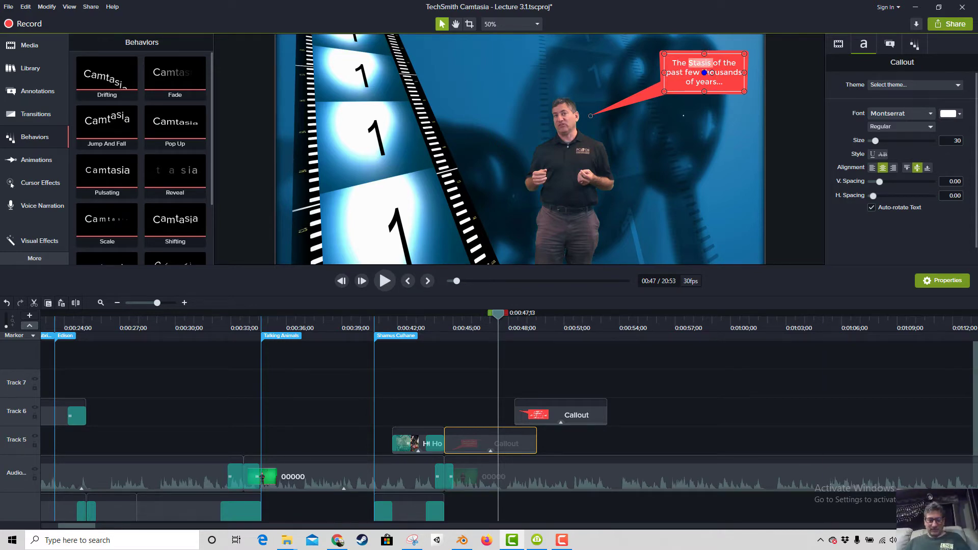
text(STASIS)
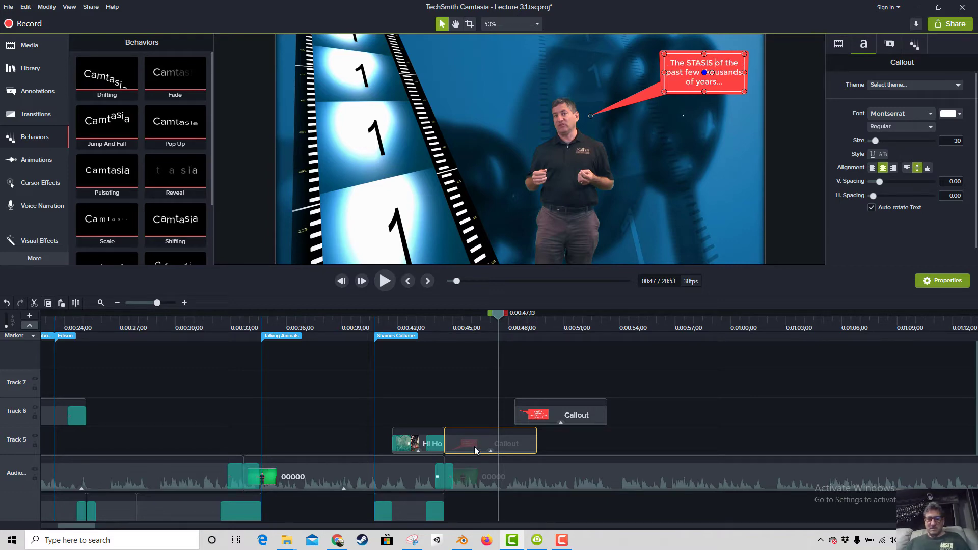
Change the word "Equilibrium" to "EQUILIBRIUM" in the Track 6 callout.
click(557, 326)
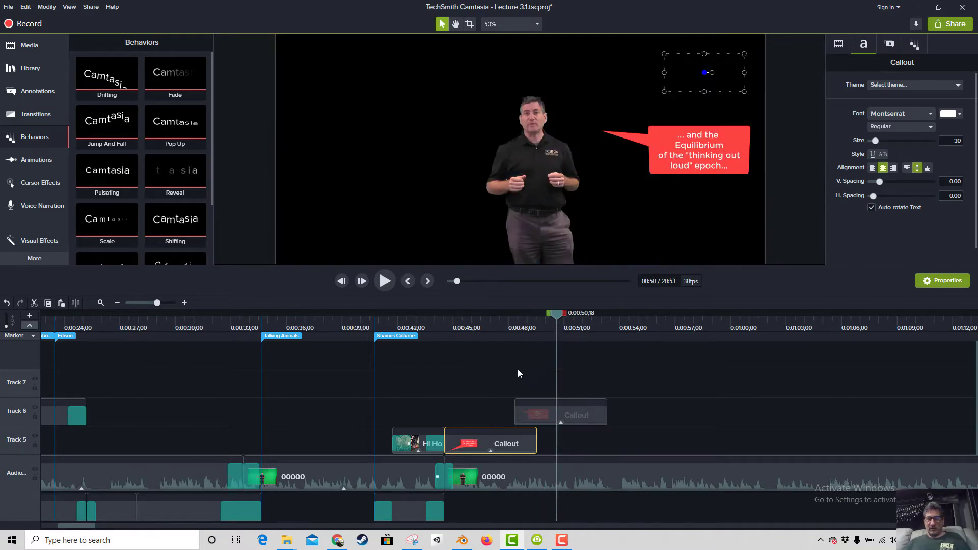
key(space)
double_click(692, 149)
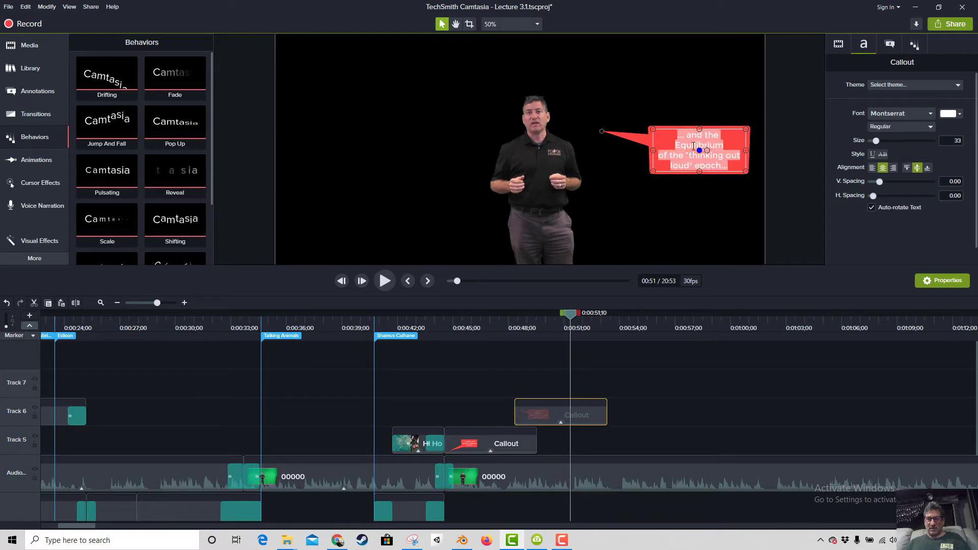
click(685, 145)
drag(694, 144, 730, 144)
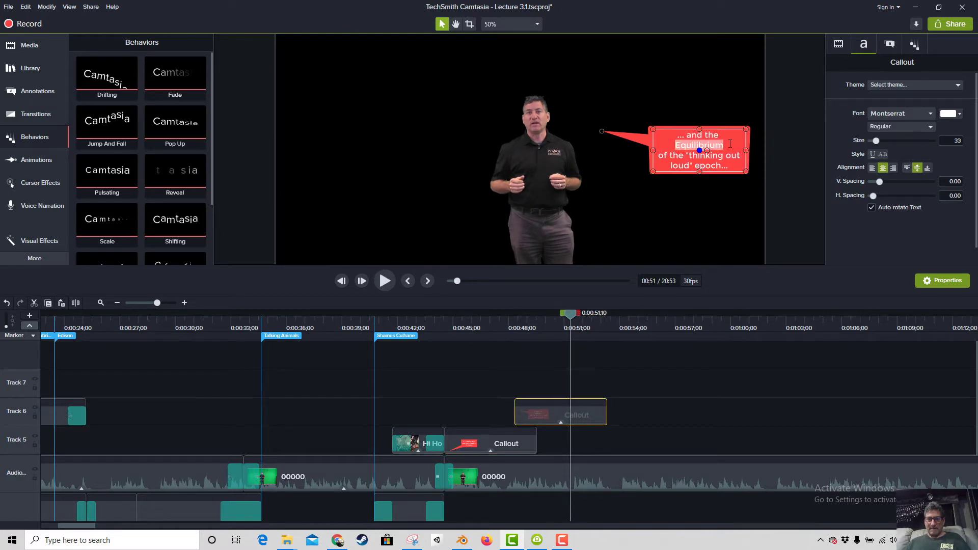
text(EQUI)
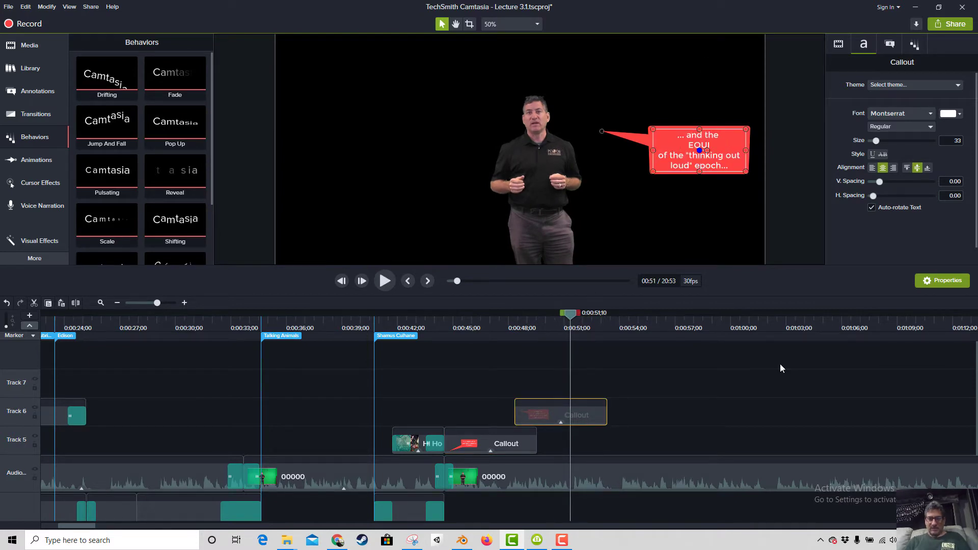
text(LIBRIUM)
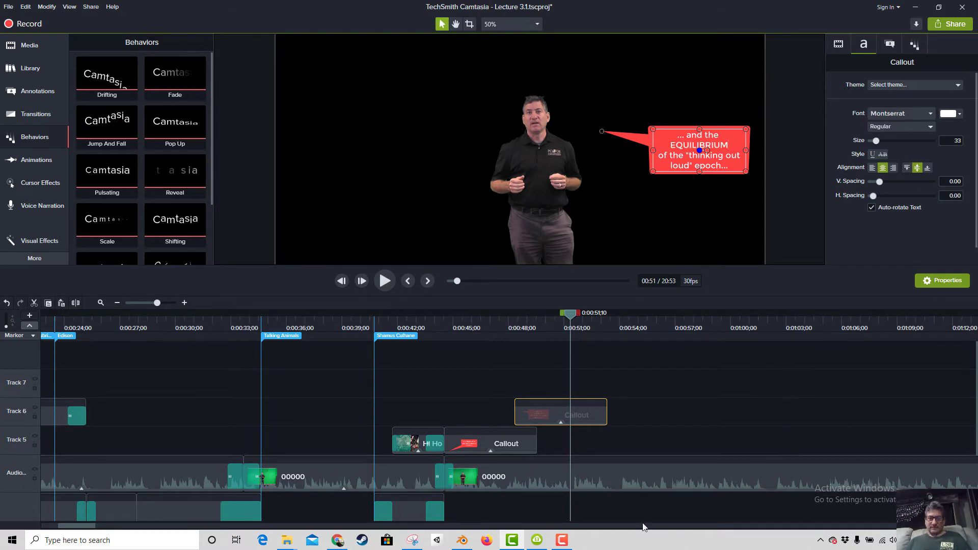
Play back both callouts, change the ending of the Track 6 text to "epochs of human history...", and enlarge that callout's box.
click(482, 327)
key(space)
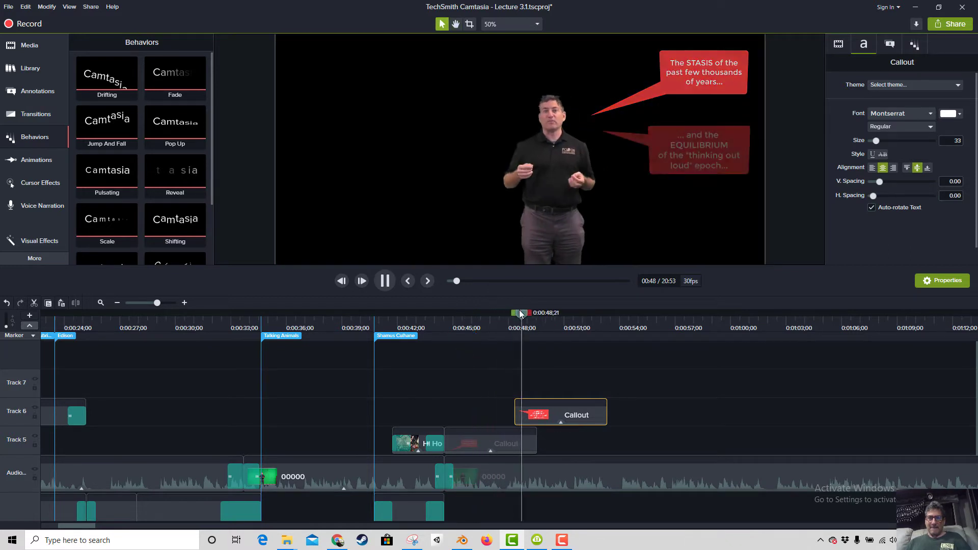
key(space)
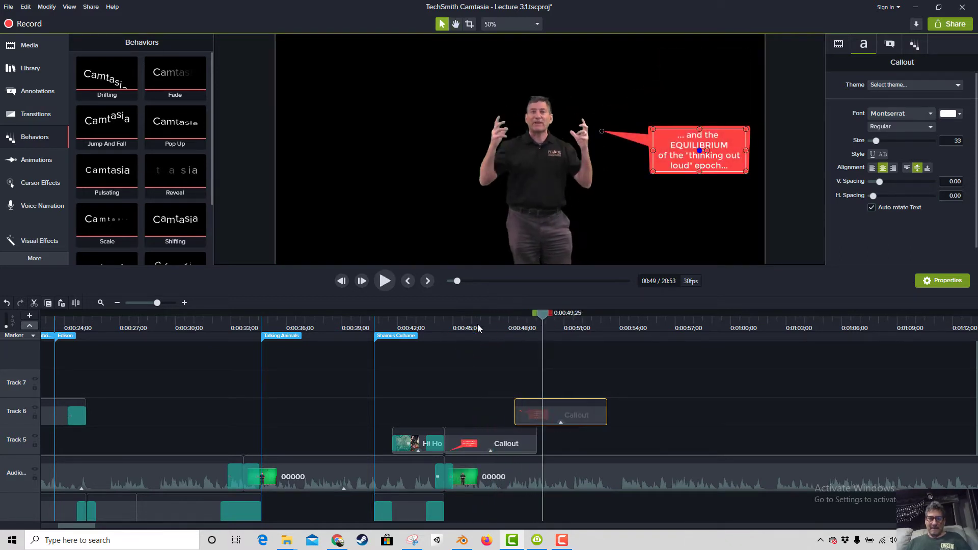
click(431, 326)
key(space)
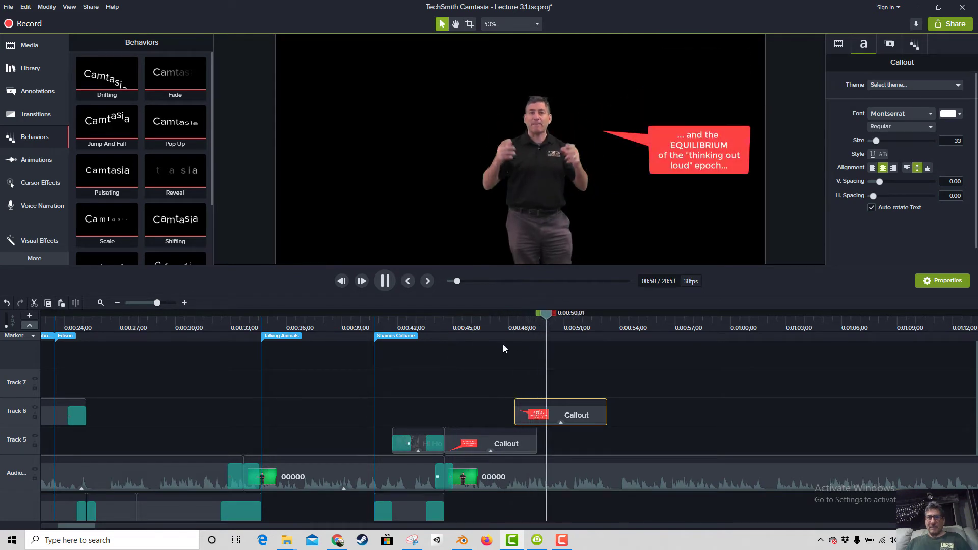
triple_click(719, 168)
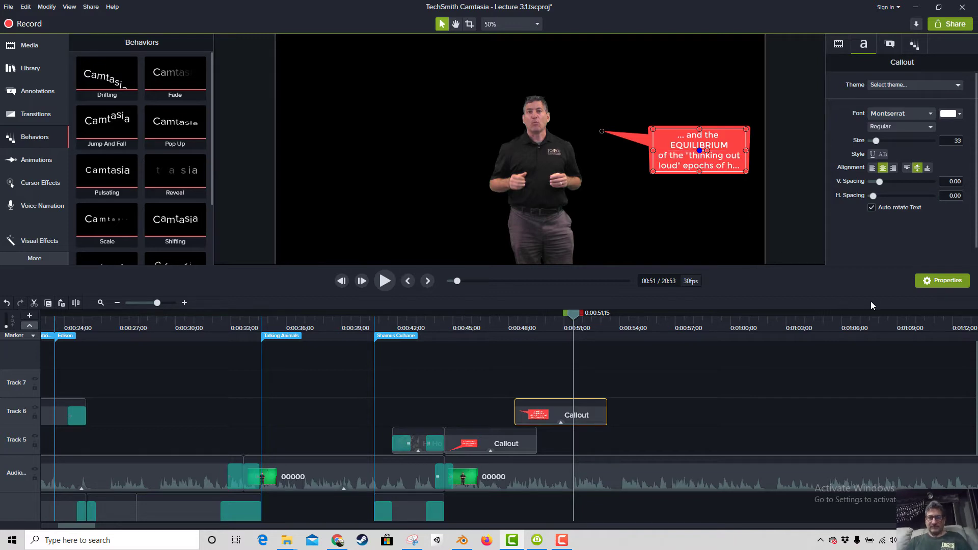
key(ctrl+shift+comma)
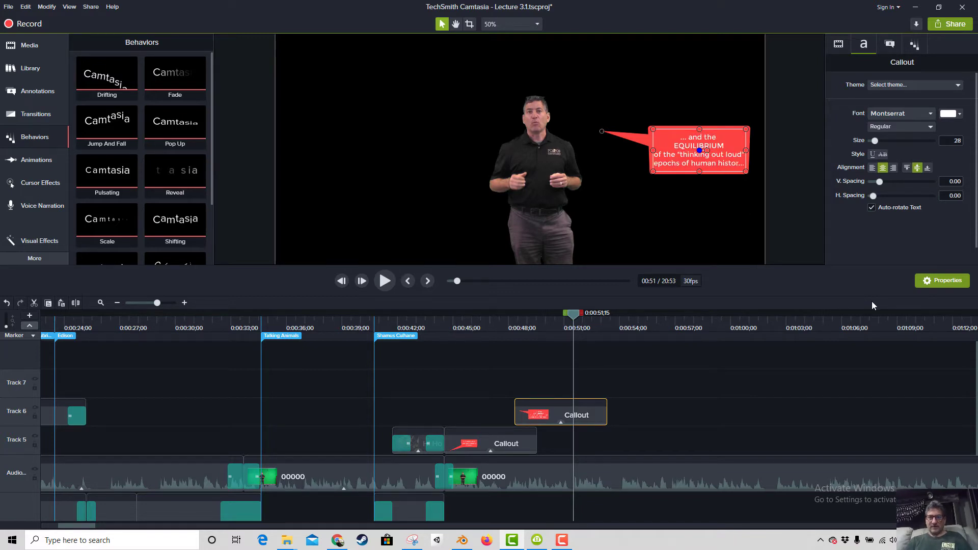
key(ctrl+shift+comma)
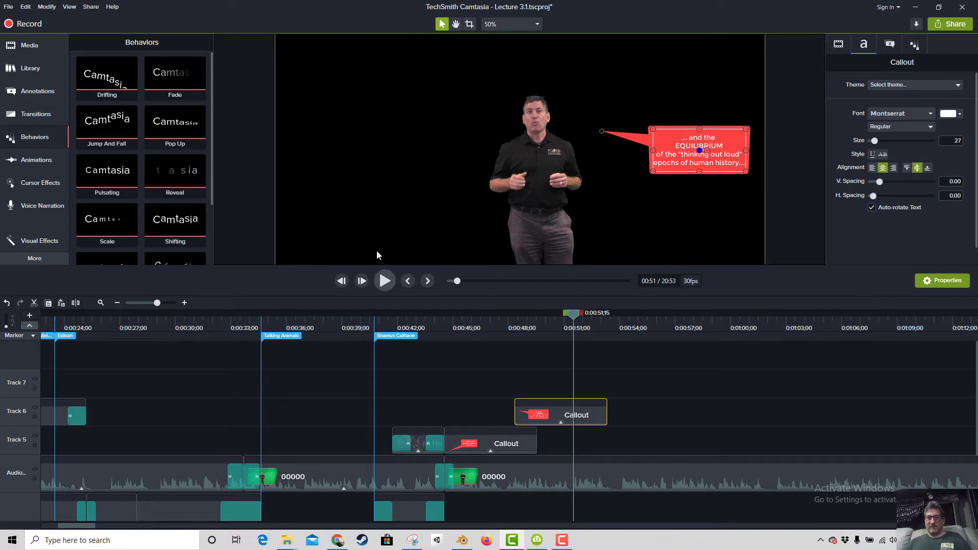
drag(653, 171, 646, 192)
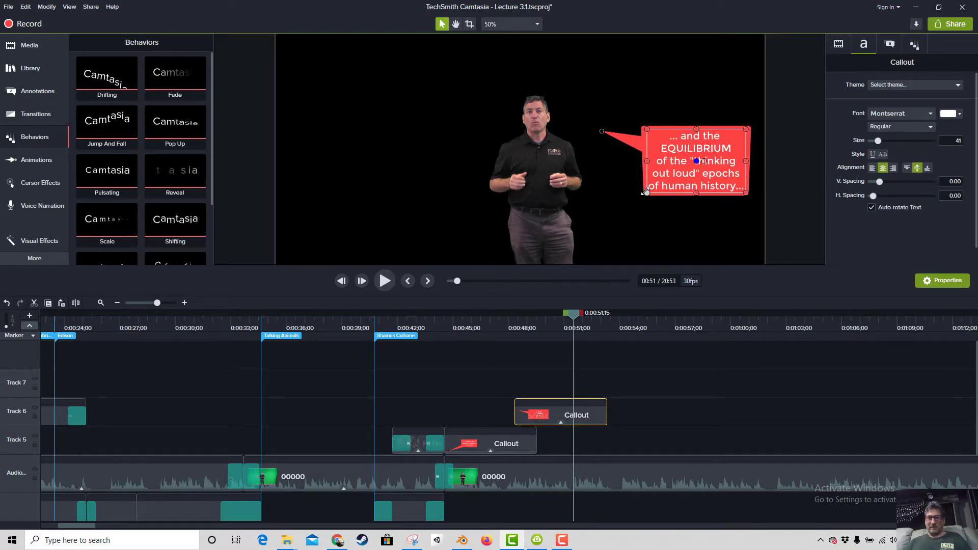
Trim the last hd0911 clip on Track 1 to end together with the pluto clip, and save the project.
click(463, 328)
key(space)
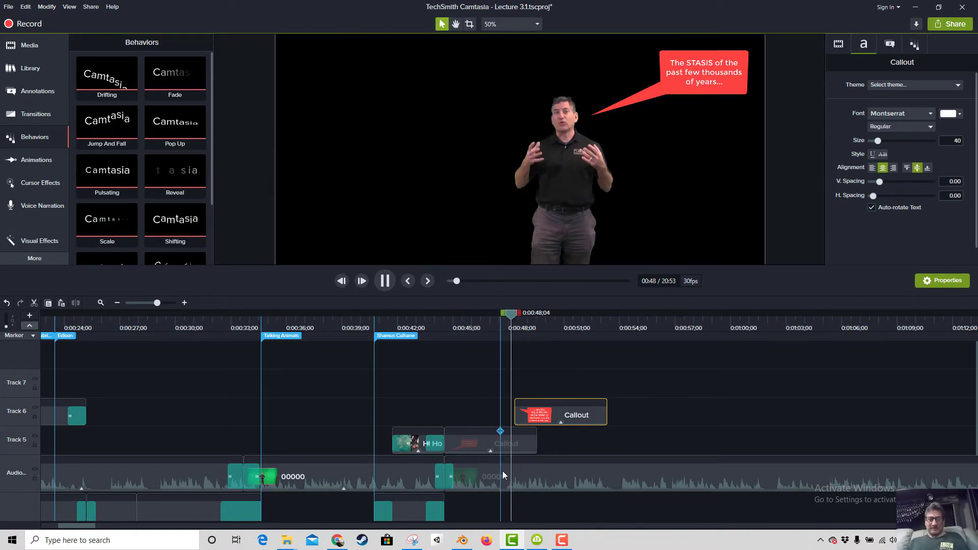
scroll(509, 438, down, 3)
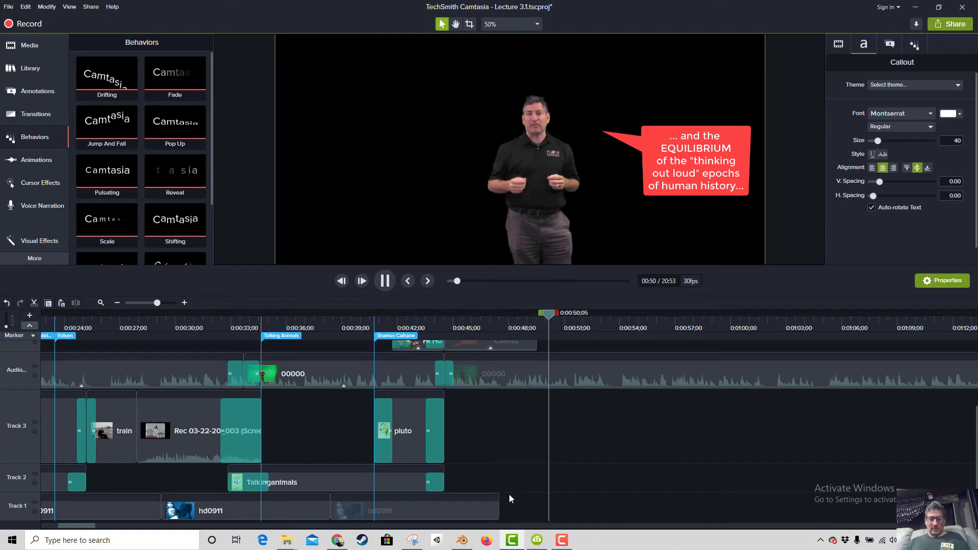
key(space)
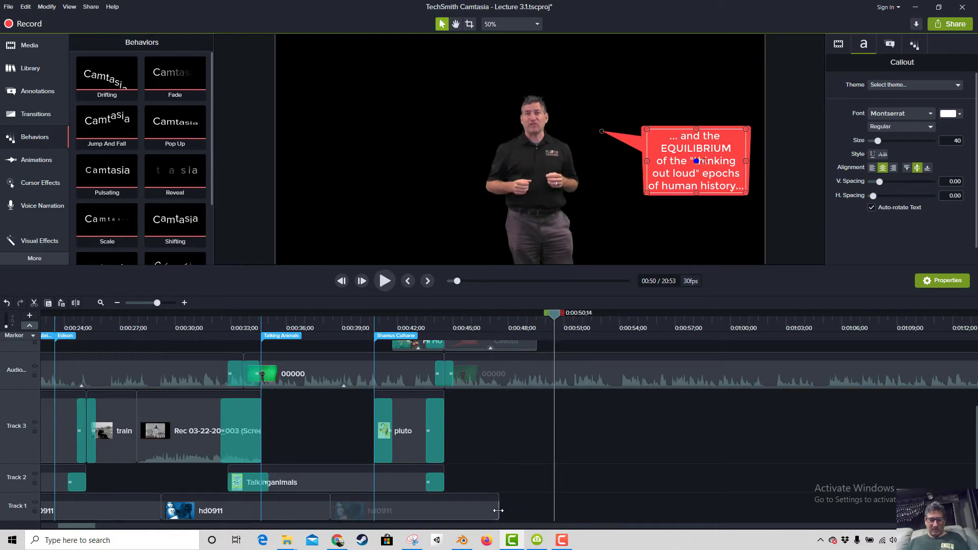
drag(498, 510, 443, 519)
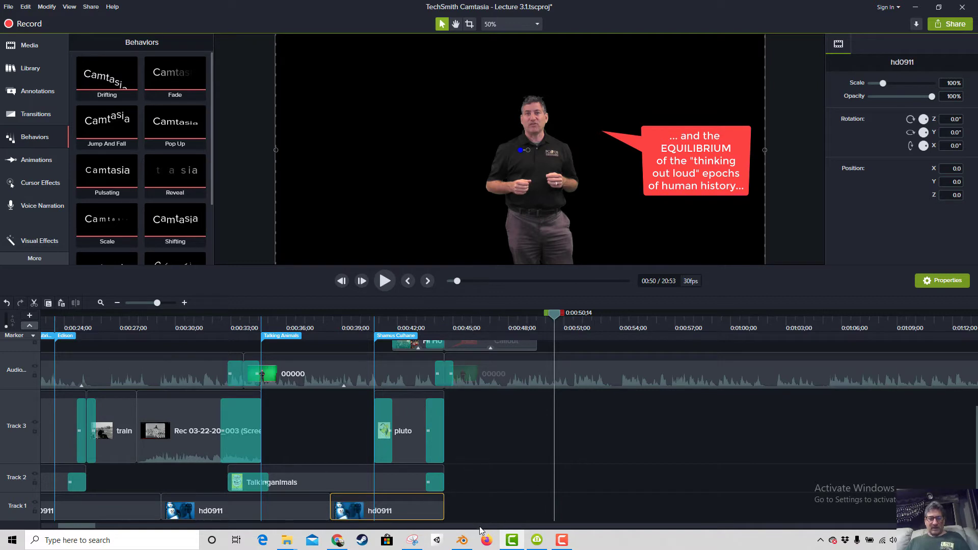
click(9, 7)
click(26, 60)
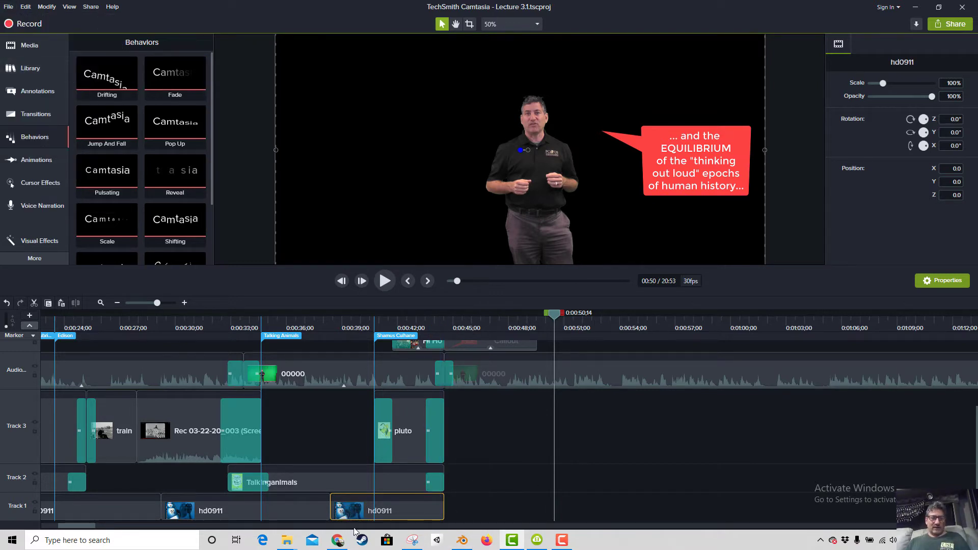
Switch to Chrome and bring up the open Videvo page for The Milky Way clip.
click(338, 540)
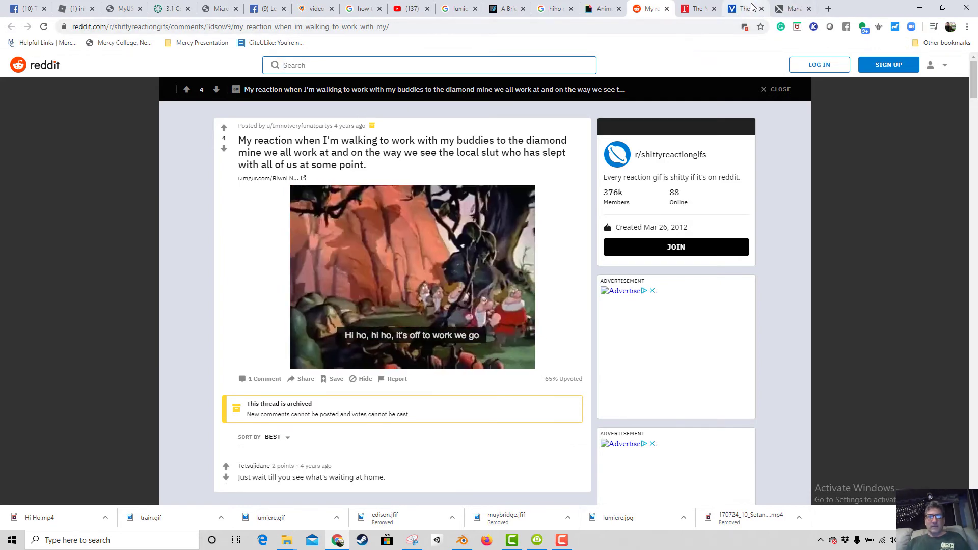
click(761, 9)
click(745, 9)
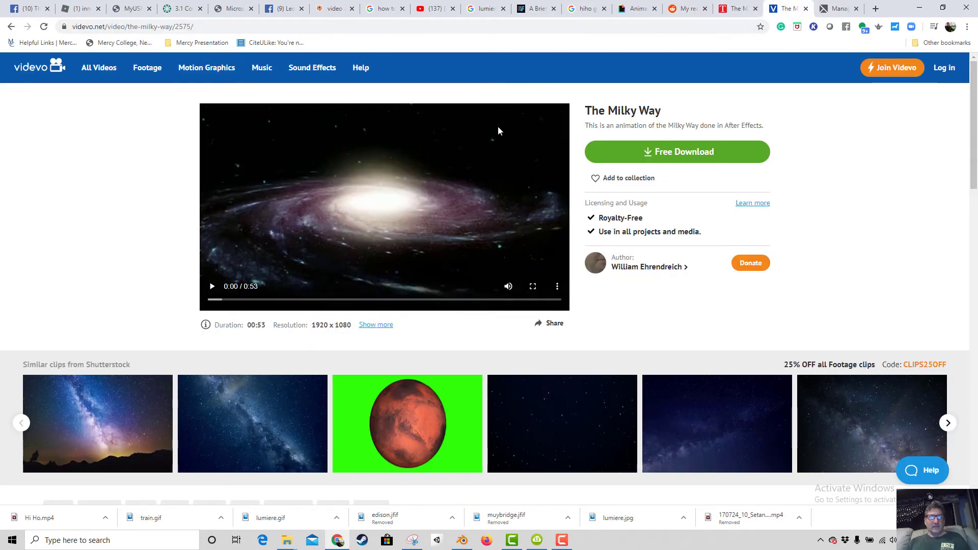
List all stock videos limited to free clips, look through them, and open the Sunset Over Alaskan Valley clip.
click(102, 75)
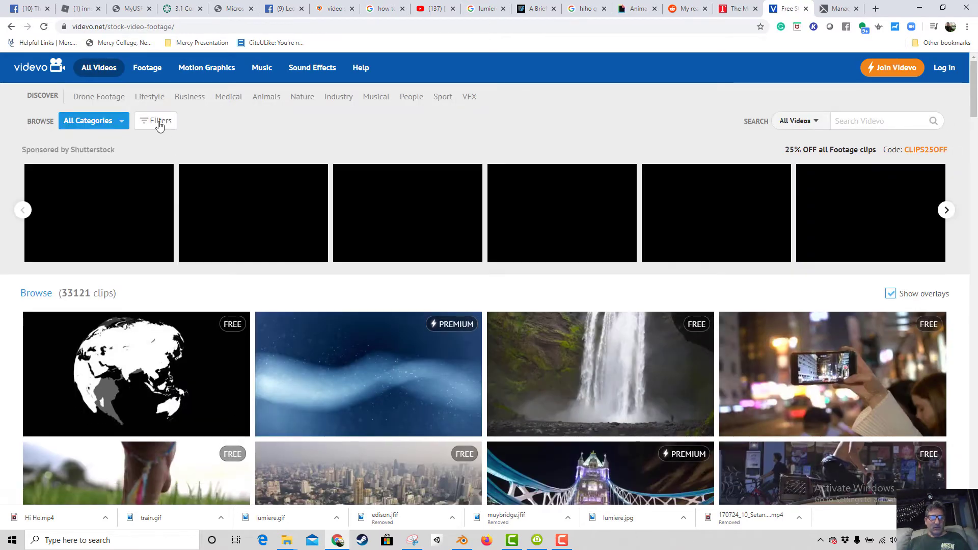
click(158, 122)
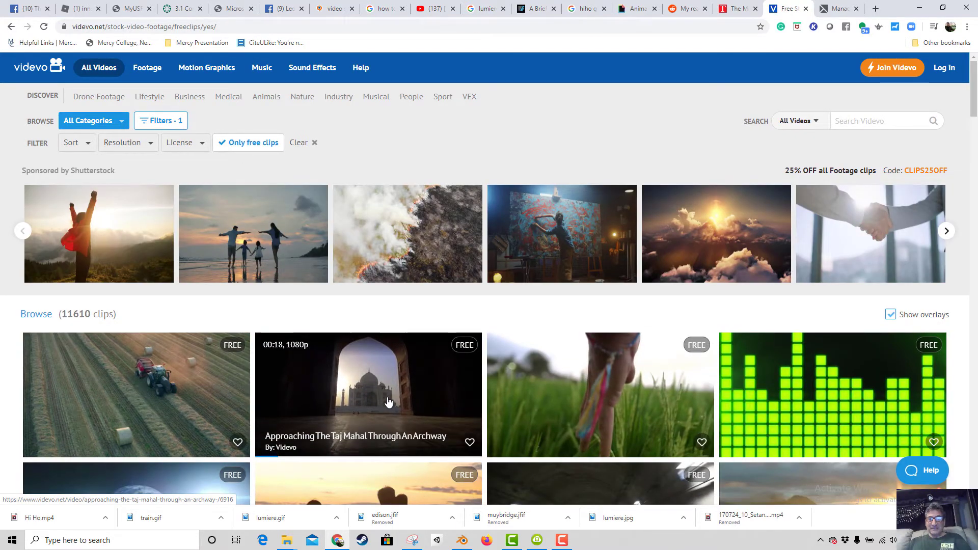
scroll(388, 402, down, 4)
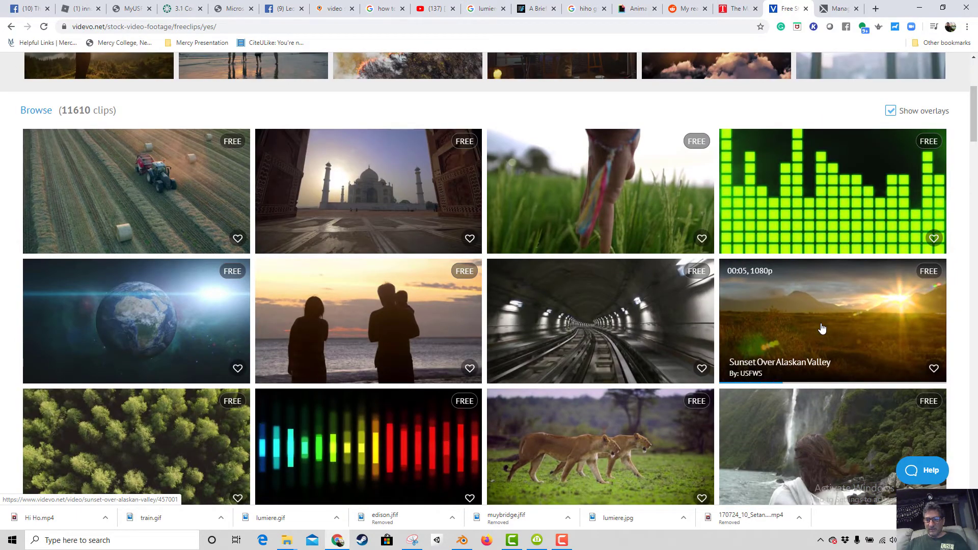
scroll(821, 329, down, 1)
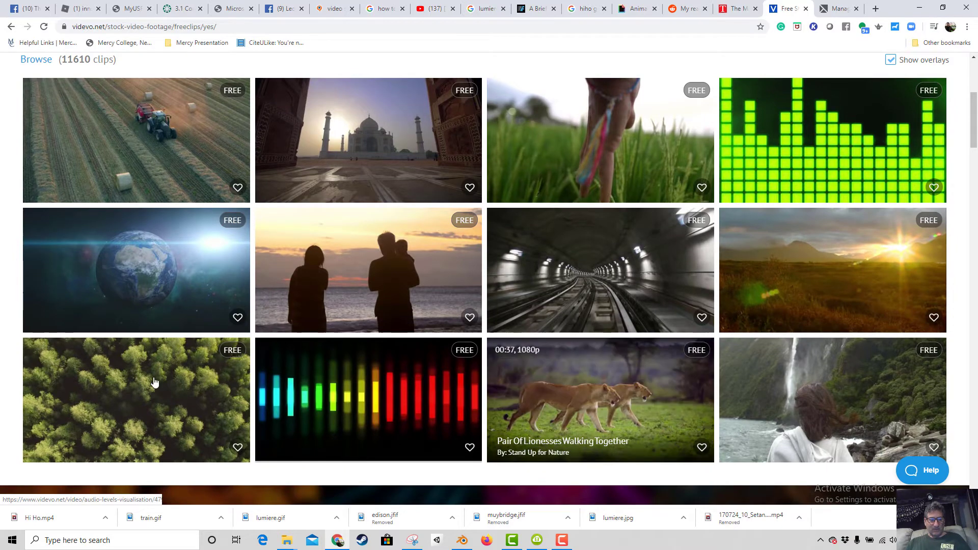
scroll(173, 380, down, 6)
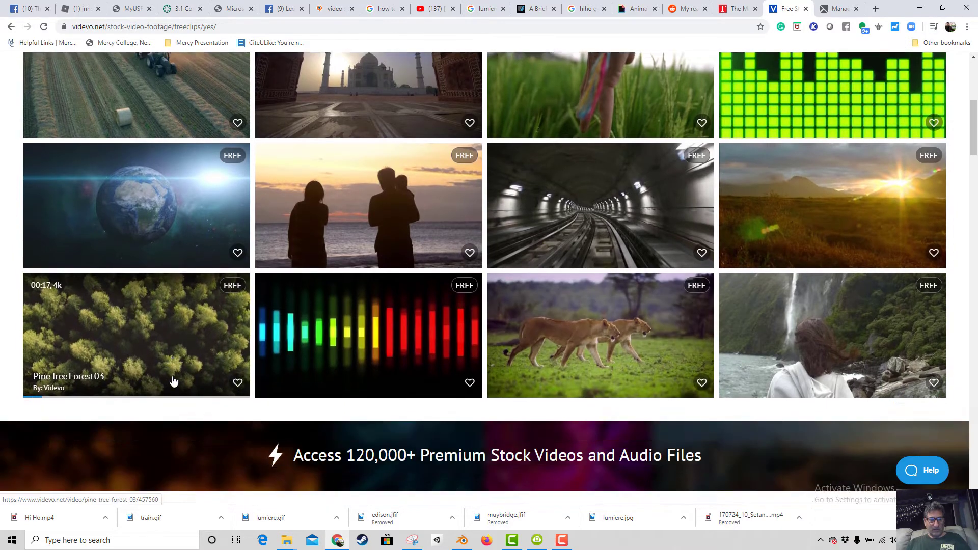
scroll(173, 380, up, 4)
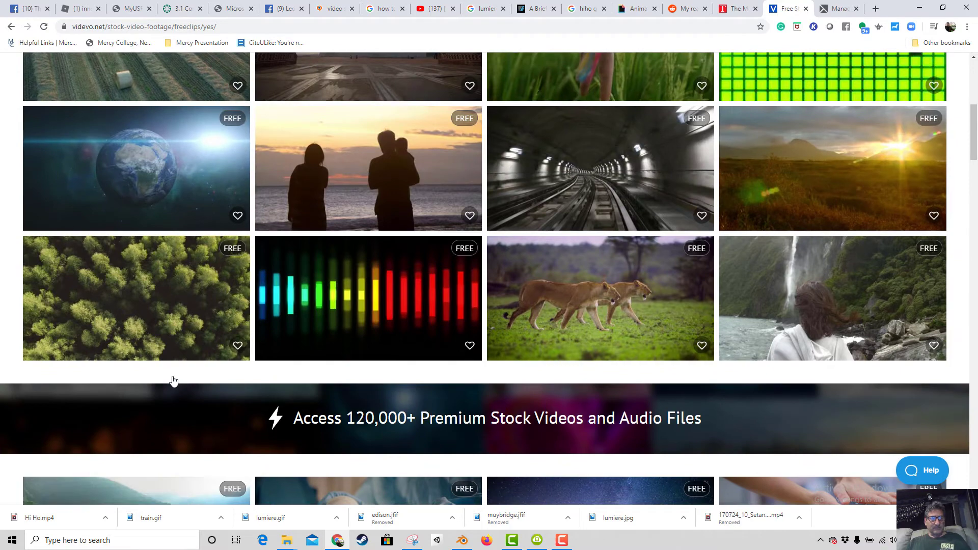
scroll(204, 331, up, 3)
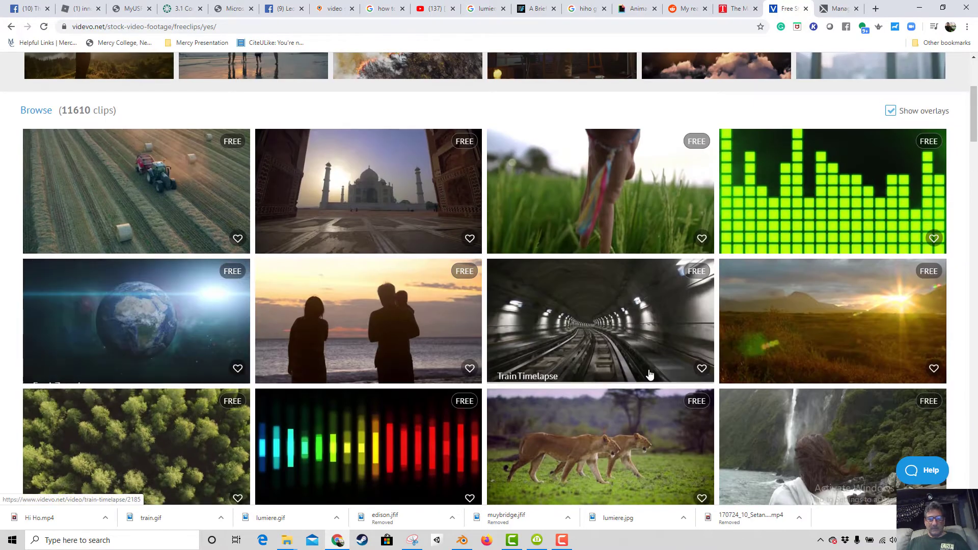
click(800, 334)
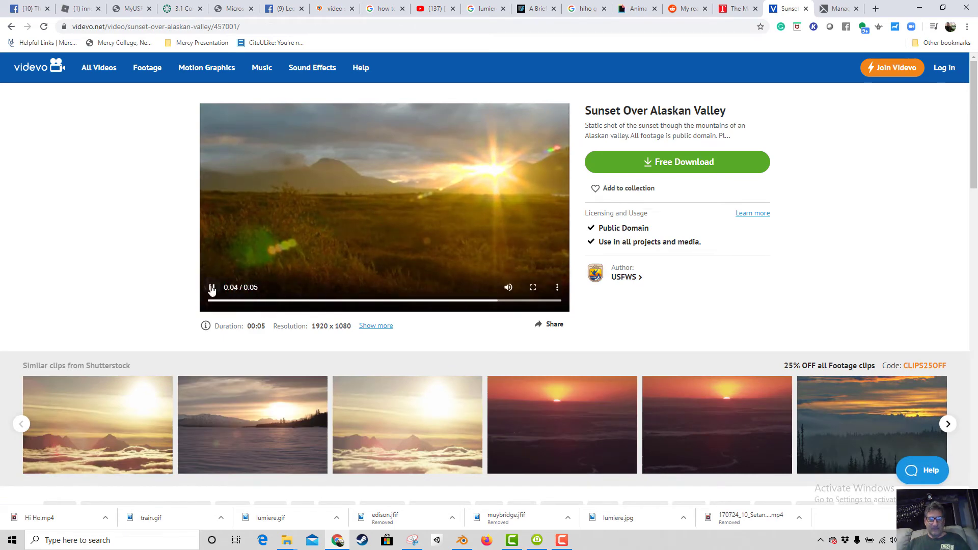
Examine the similar clips listed for Sunset Over Alaskan Valley for a suitable free landscape background.
scroll(447, 351, down, 5)
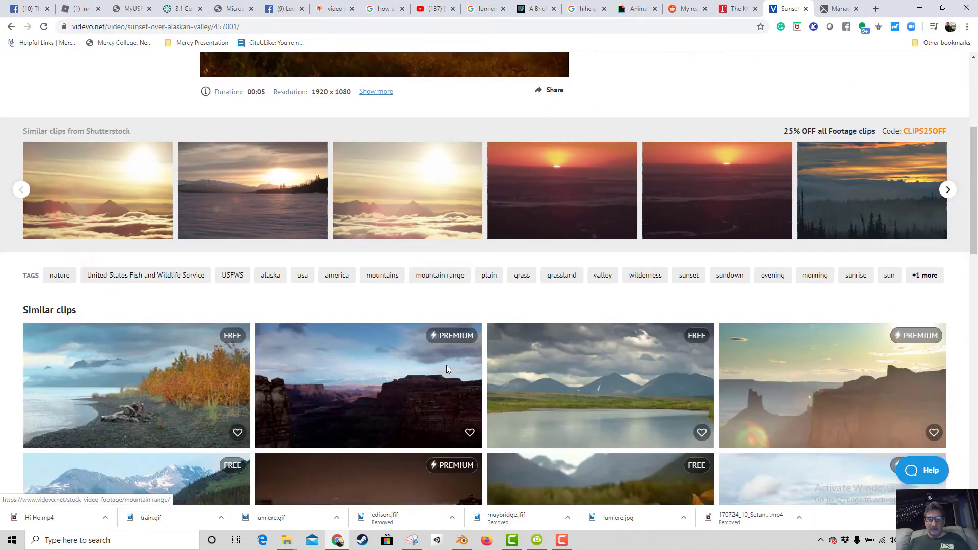
scroll(446, 364, down, 2)
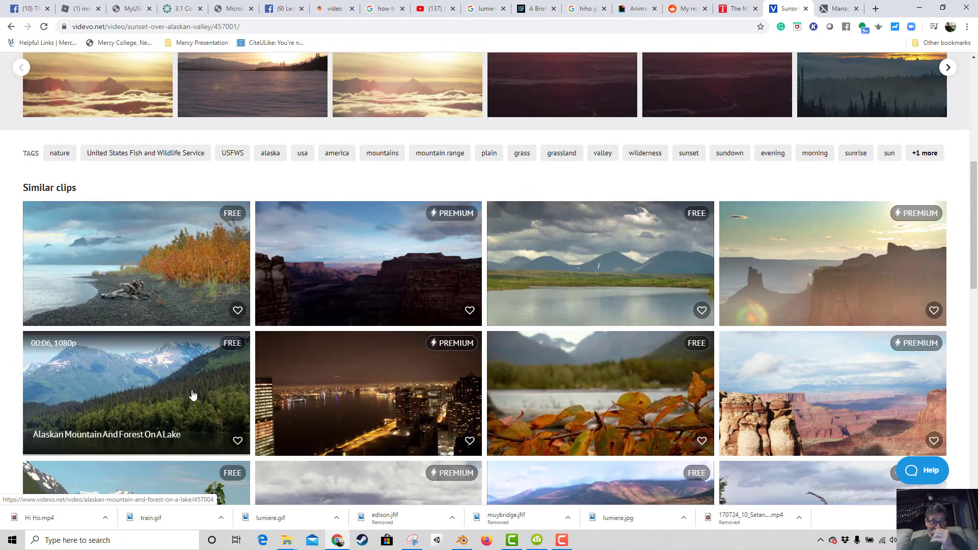
scroll(192, 394, down, 4)
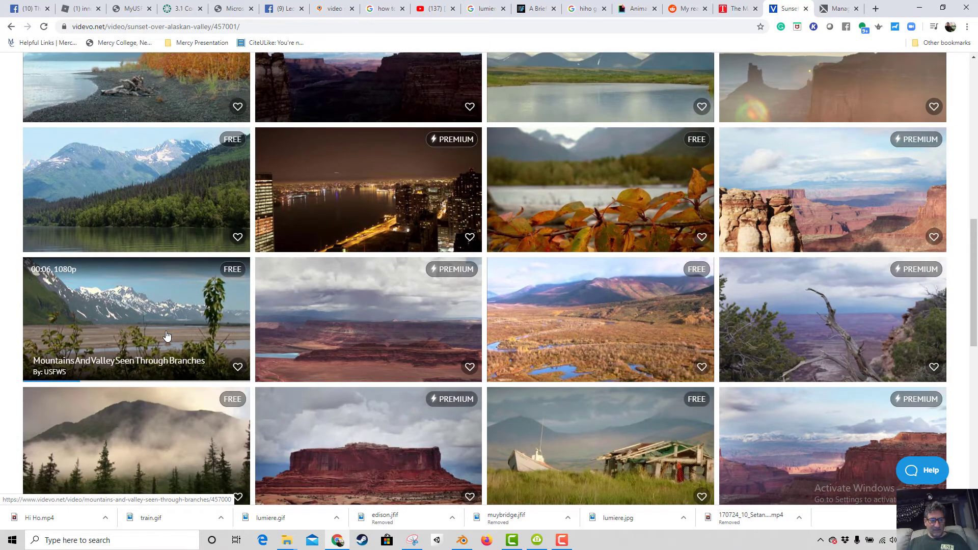
scroll(166, 335, down, 3)
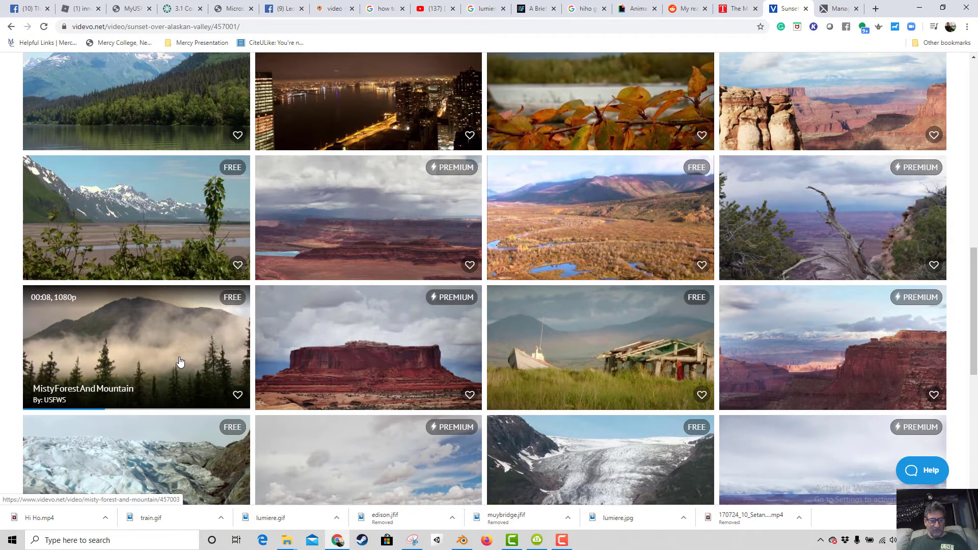
scroll(180, 362, down, 2)
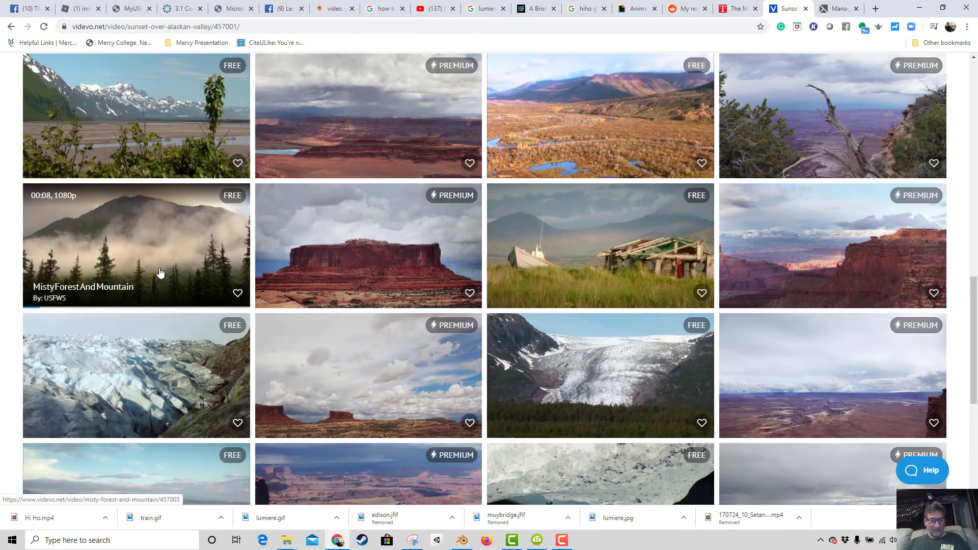
scroll(159, 273, down, 2)
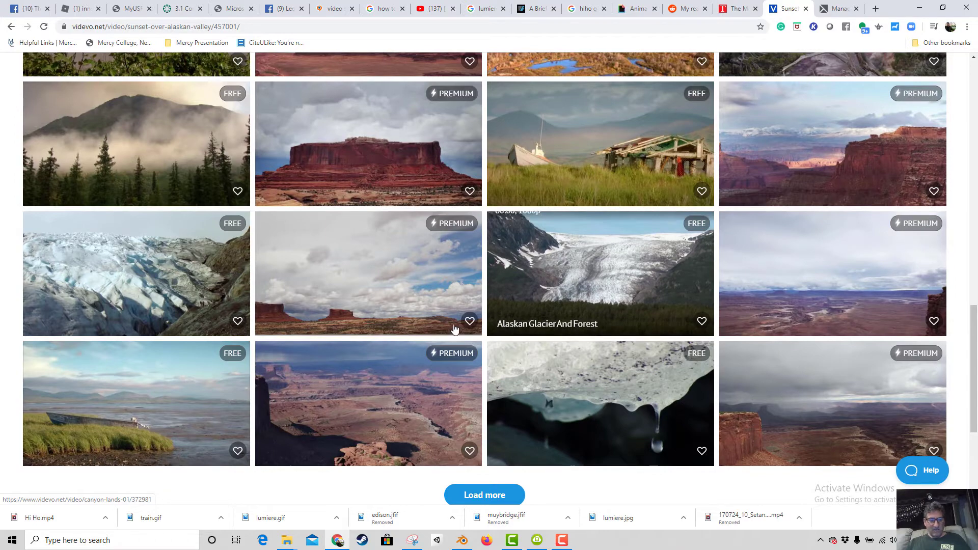
scroll(136, 369, down, 1)
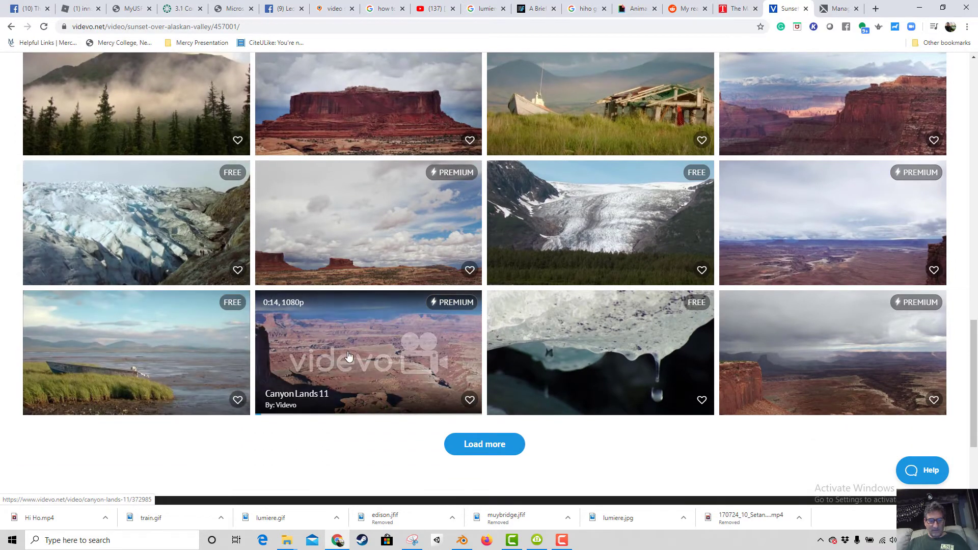
scroll(344, 355, down, 3)
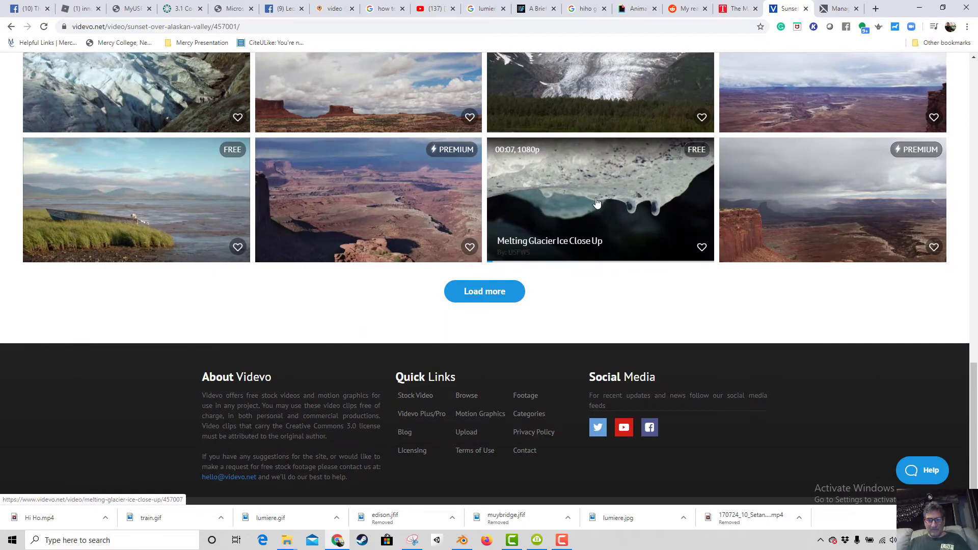
scroll(593, 207, up, 1)
scroll(594, 207, up, 20)
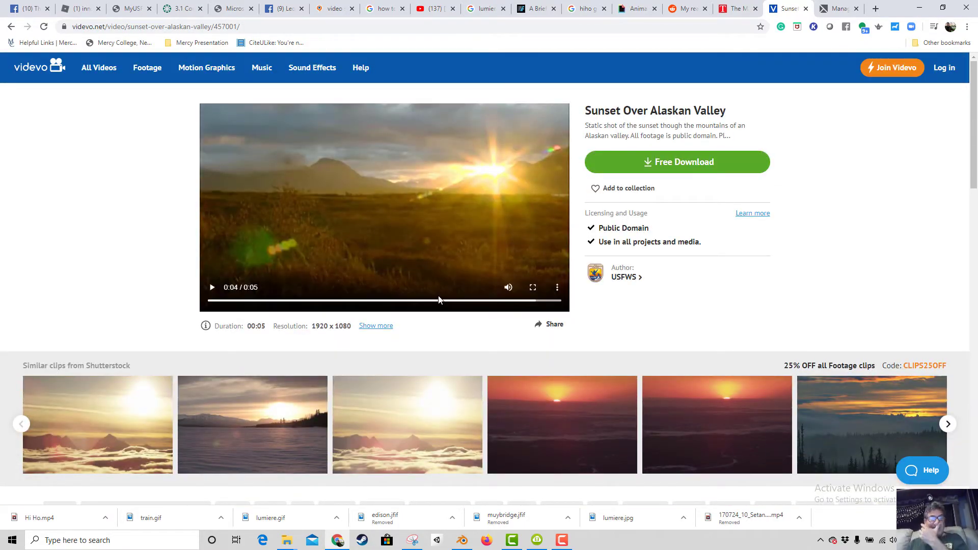
Return to the full video catalog, restrict it to free clips, and search for "prehistoric".
click(90, 76)
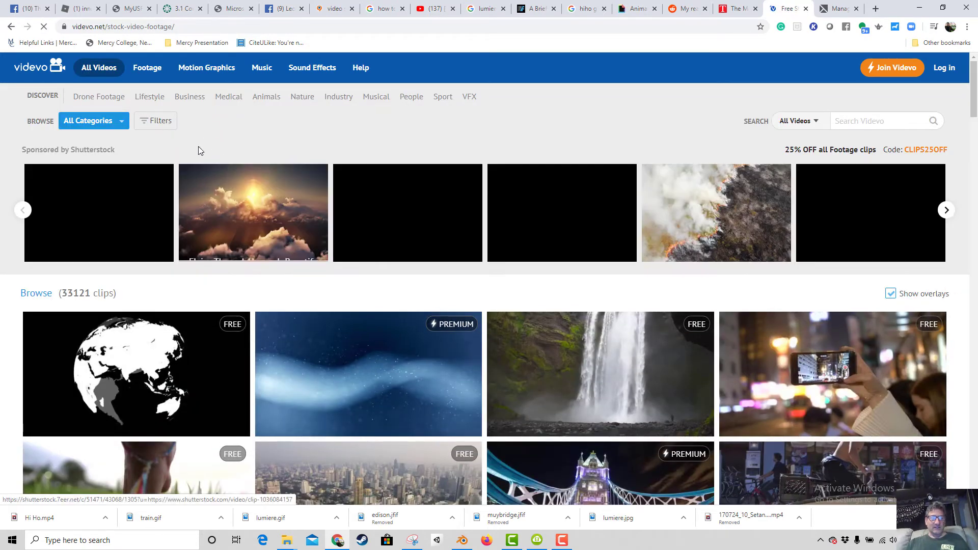
click(155, 120)
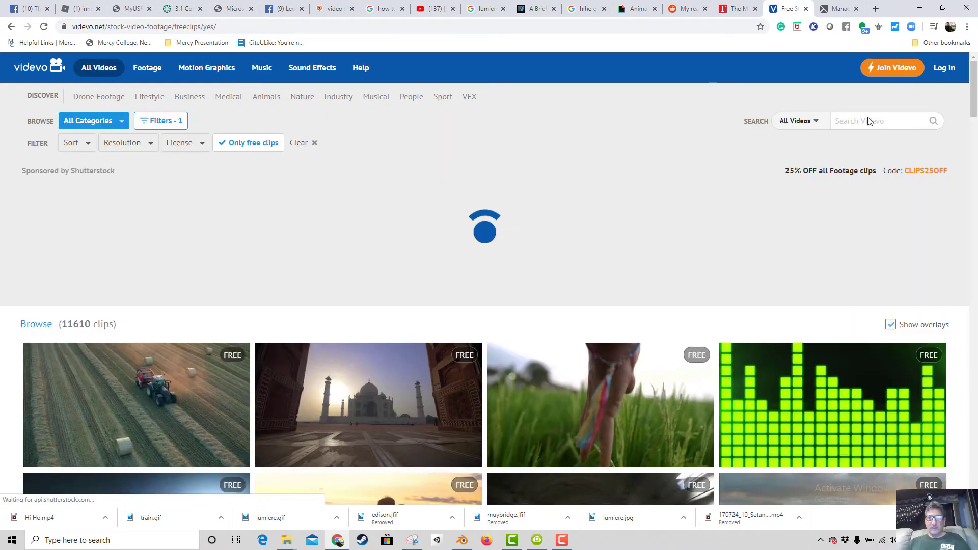
click(866, 121)
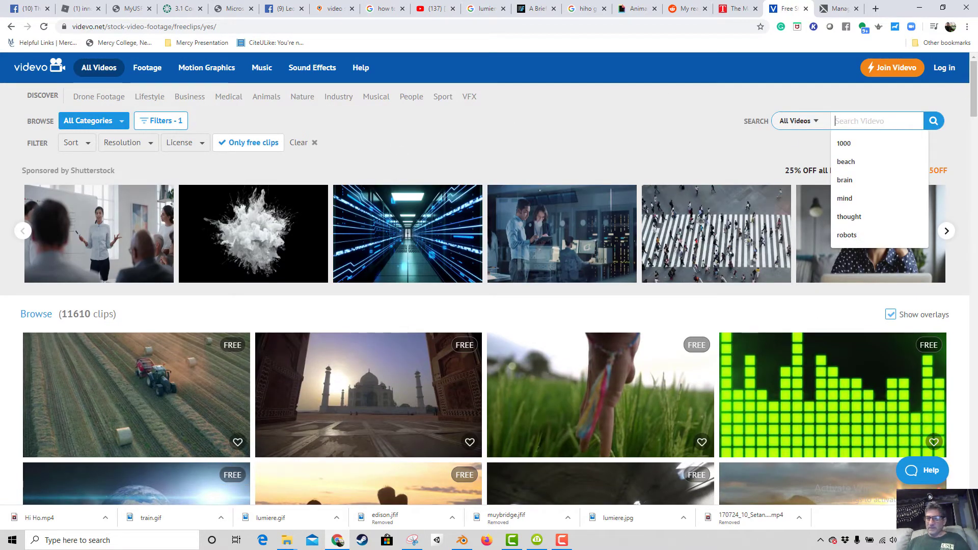
text(preh)
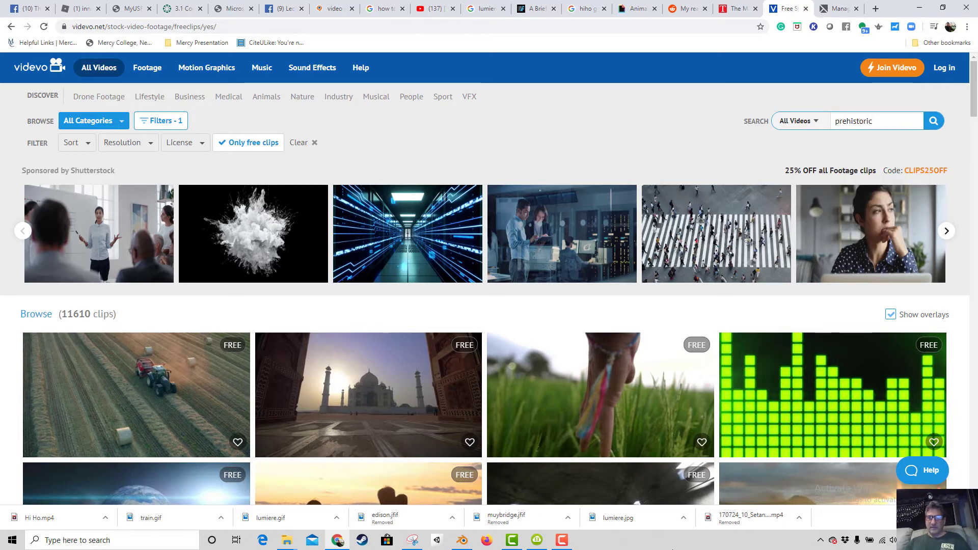
text(istoric)
key(Return)
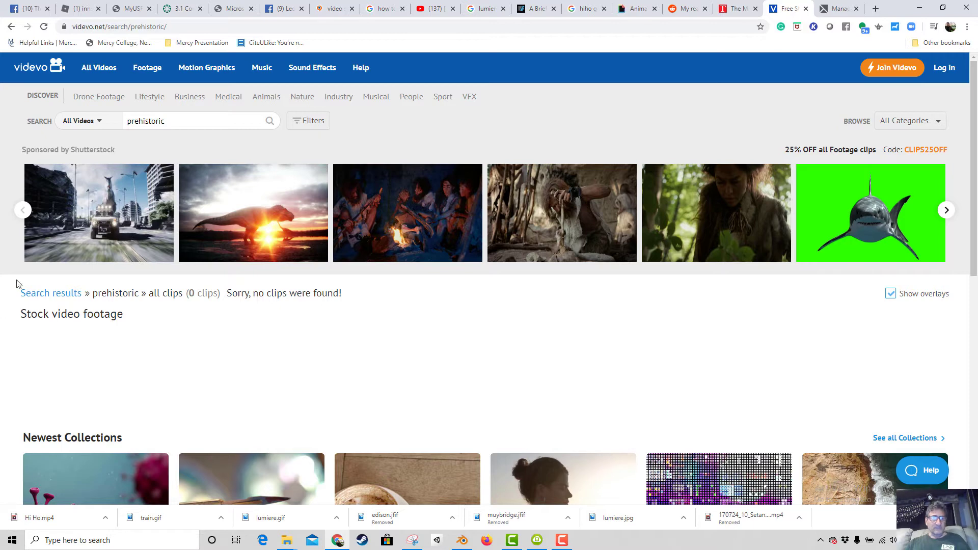
Leave the prehistoric search and browse the Nature category limited to only free clips.
double_click(198, 124)
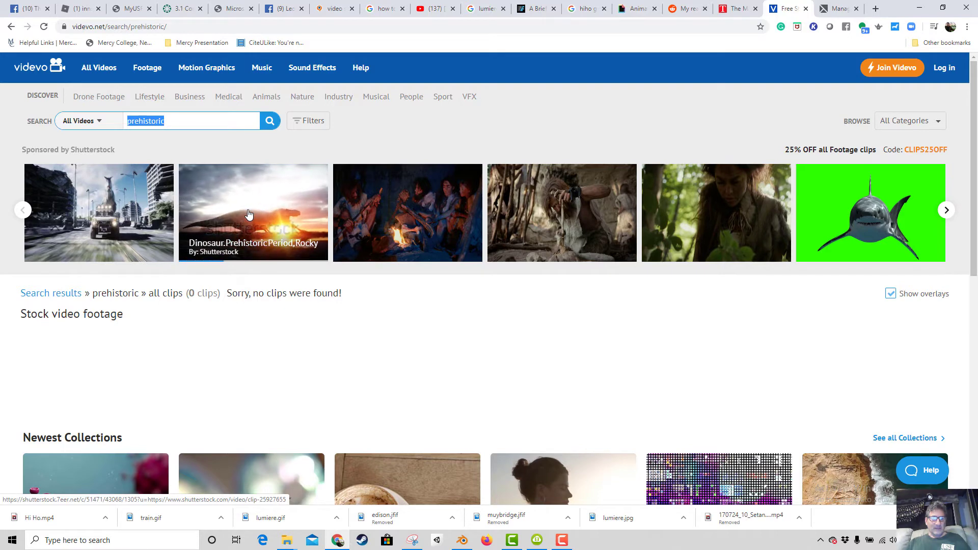
click(13, 27)
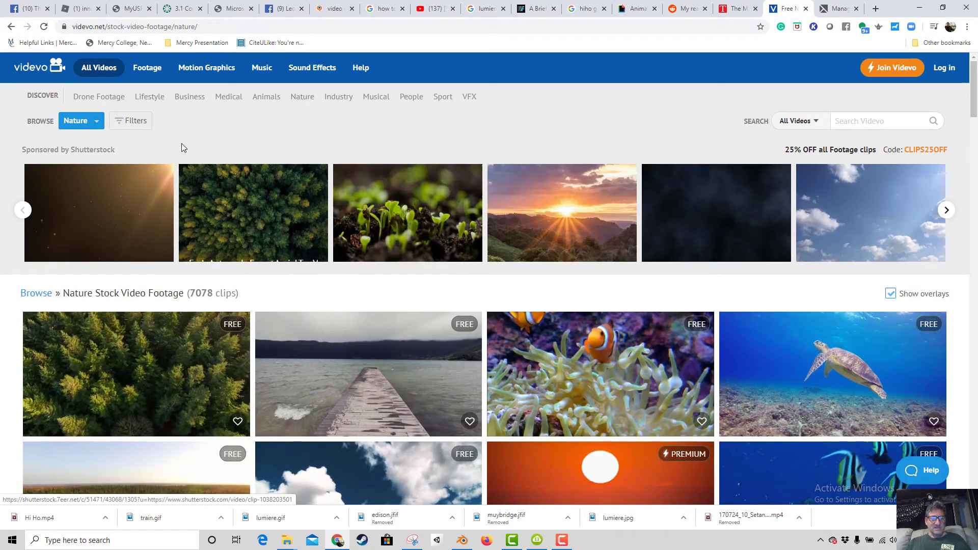
click(135, 123)
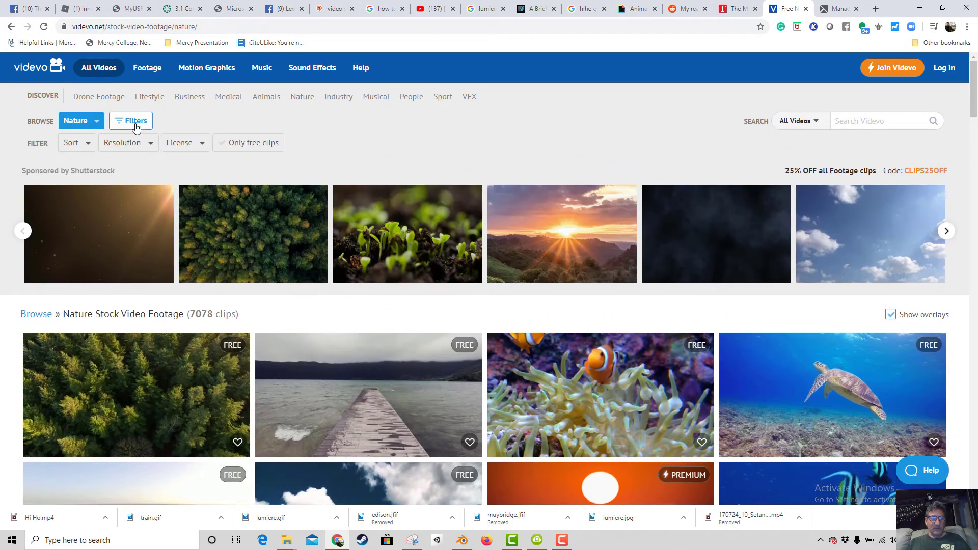
click(240, 144)
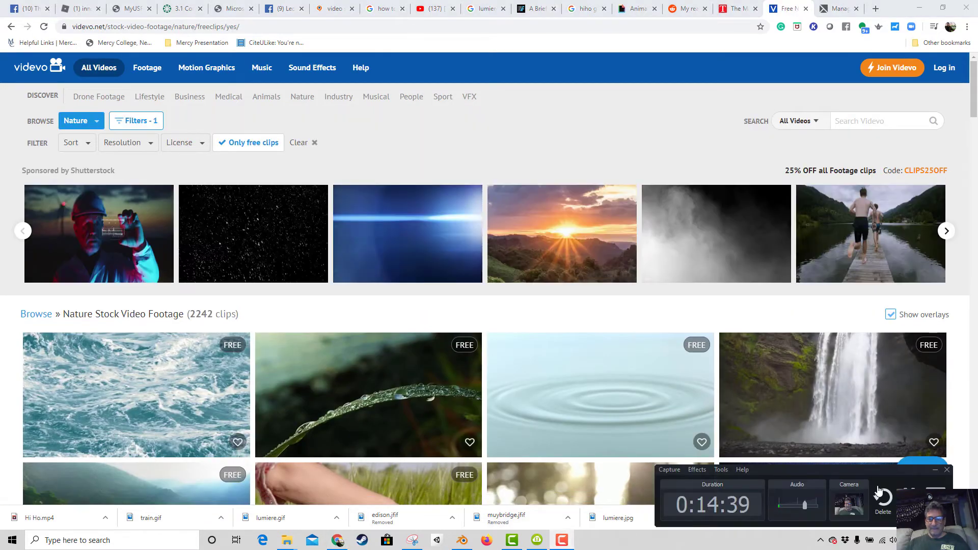
Open the Light Rays Over Green Hillside clip and download it free under the Videvo Attribution License.
scroll(152, 235, down, 7)
scroll(152, 236, up, 2)
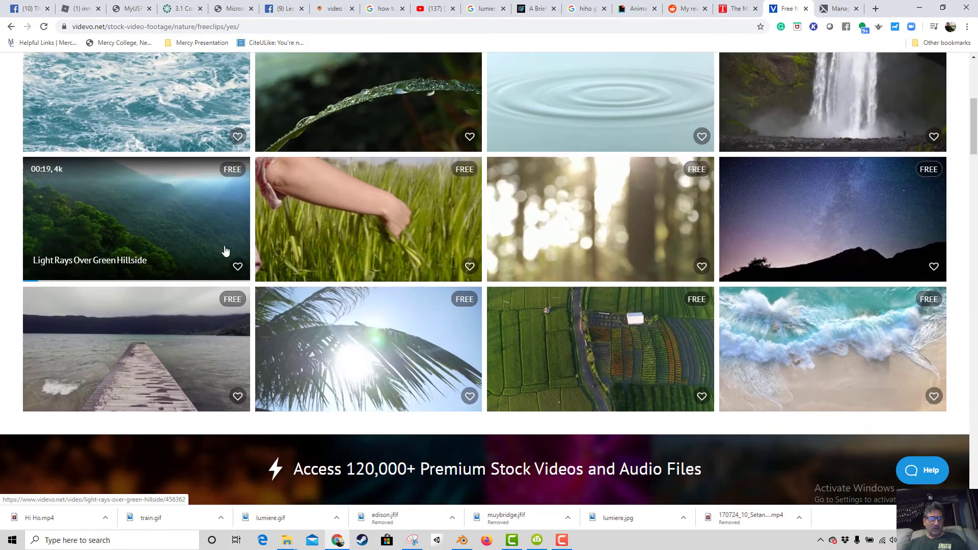
click(151, 236)
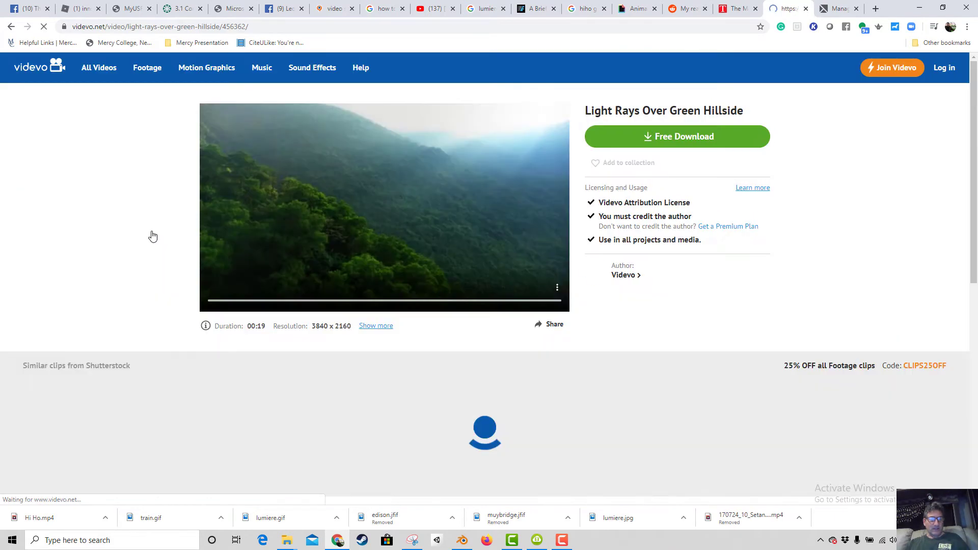
click(664, 164)
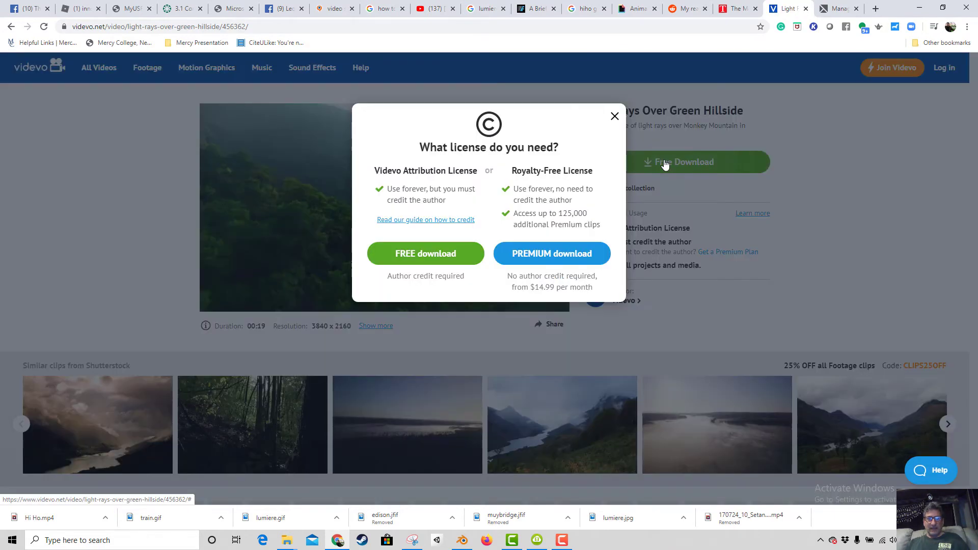
click(426, 251)
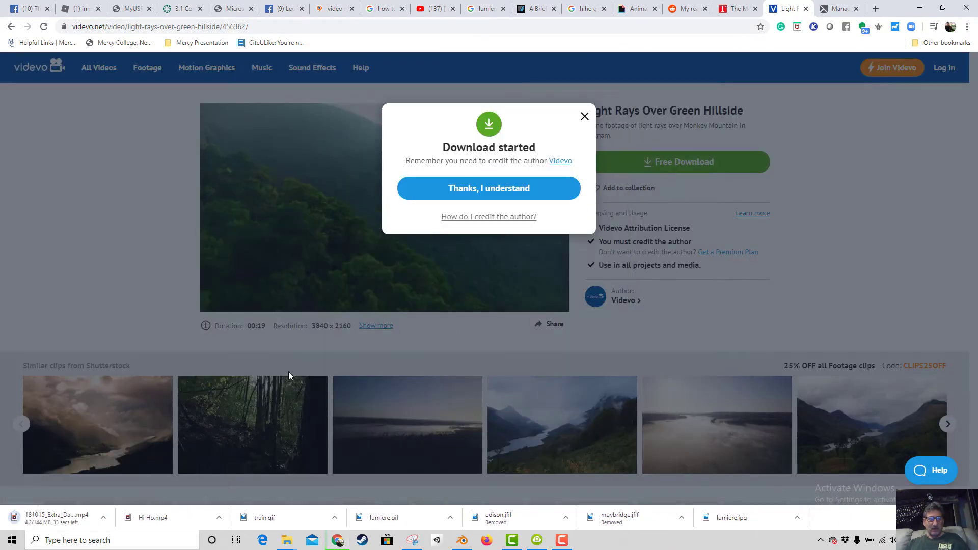
Open the guidance on crediting the author and examine Videvo's licensing guide for its attribution requirements.
click(482, 217)
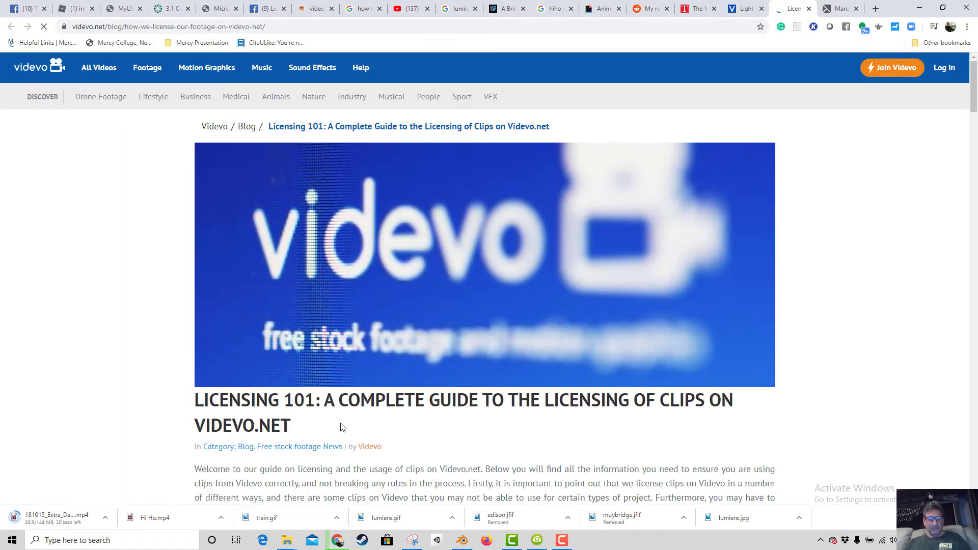
scroll(340, 426, down, 5)
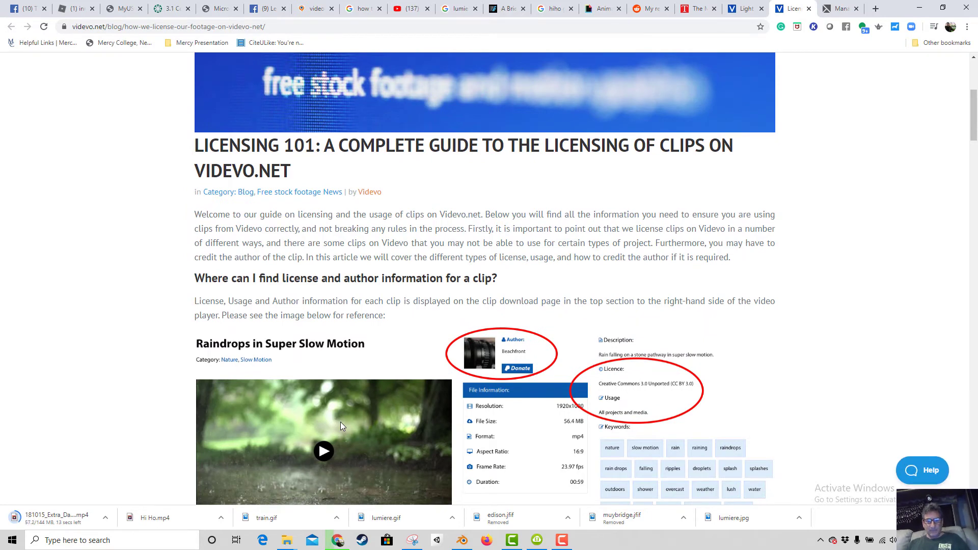
scroll(342, 426, down, 2)
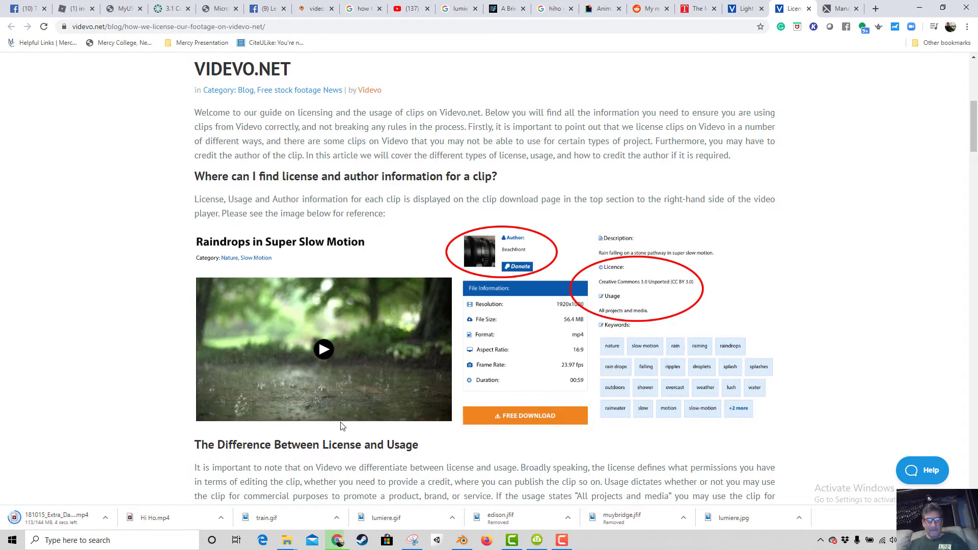
scroll(341, 426, down, 1)
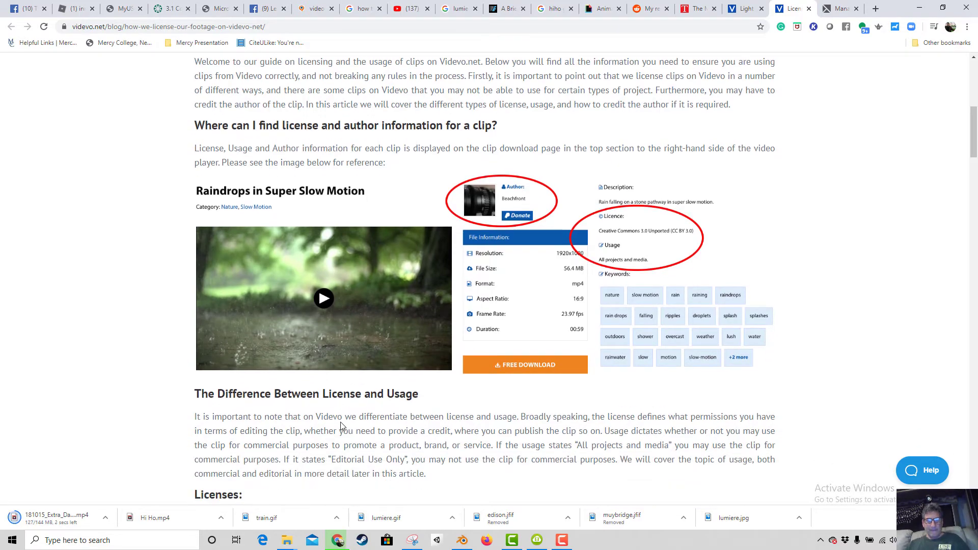
scroll(341, 425, down, 13)
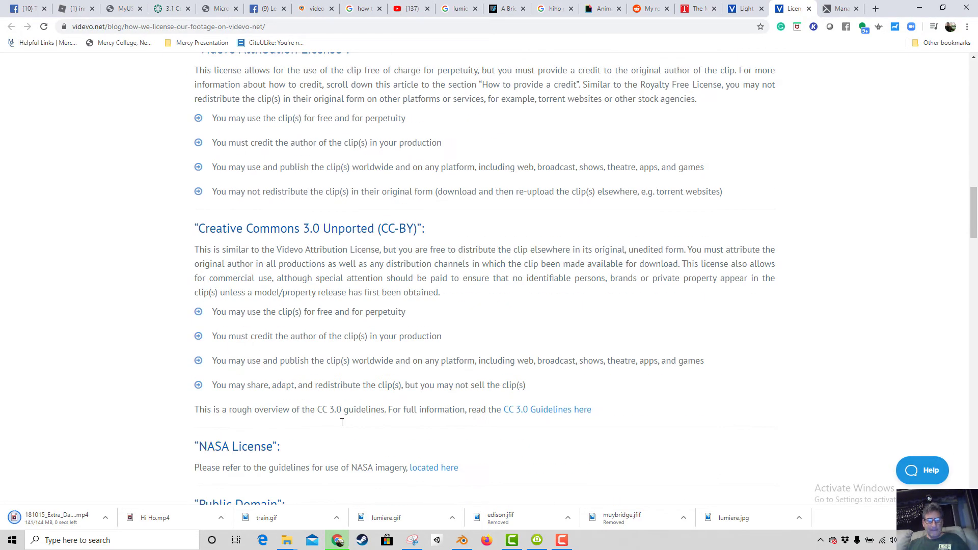
scroll(342, 422, down, 9)
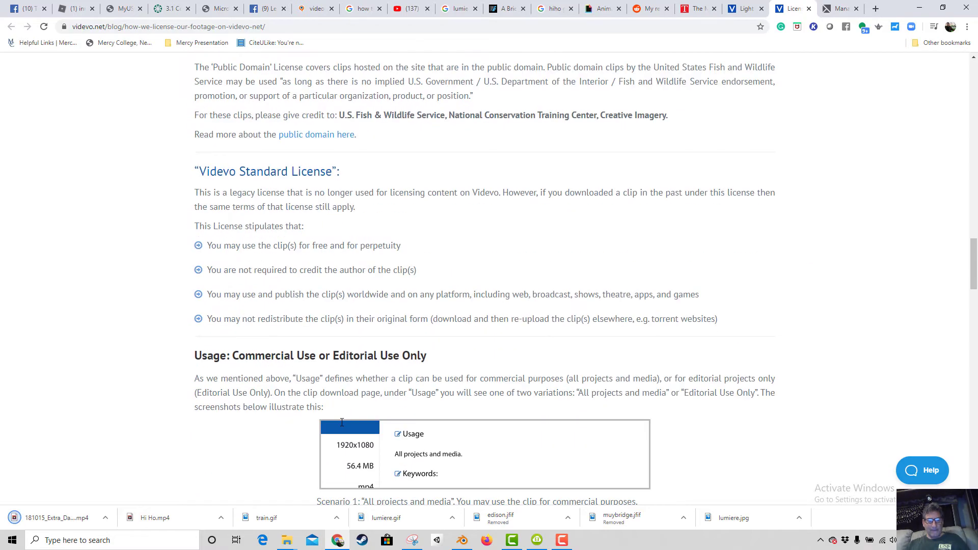
scroll(341, 422, down, 5)
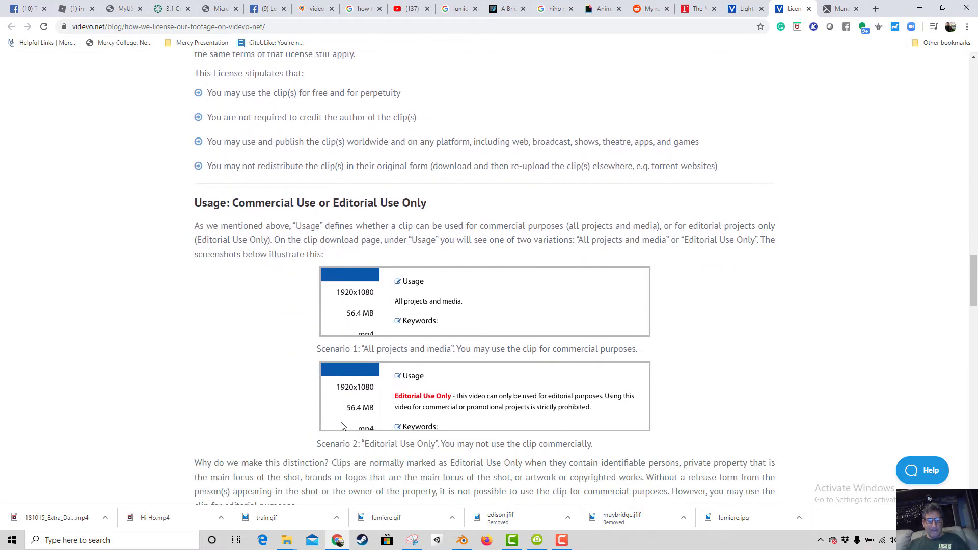
scroll(341, 425, down, 2)
scroll(341, 426, up, 3)
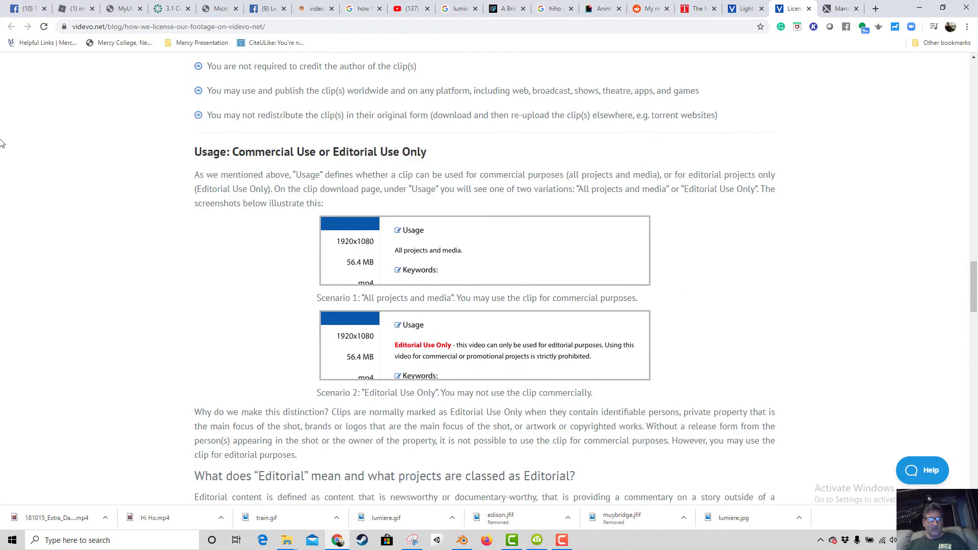
scroll(184, 183, up, 20)
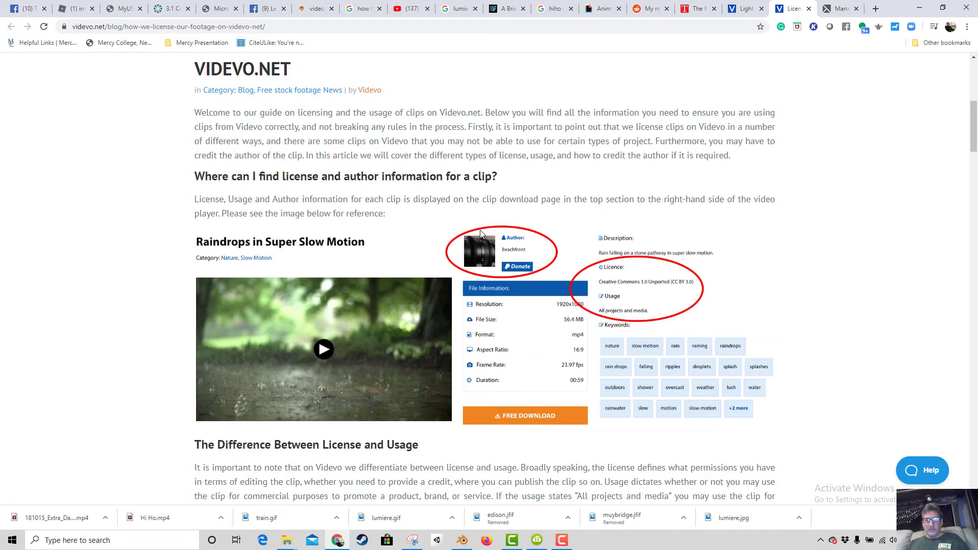
scroll(415, 214, down, 2)
scroll(415, 213, up, 9)
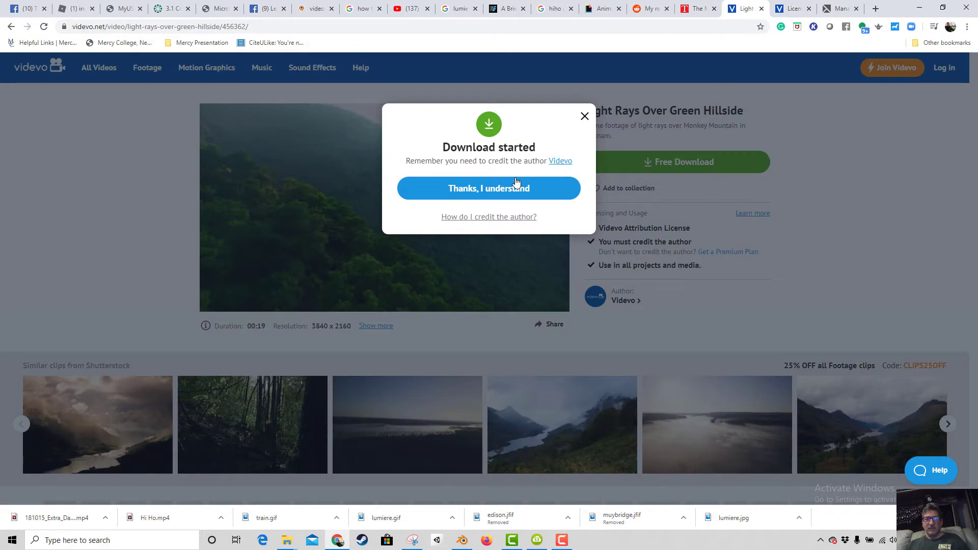
Dismiss the download notice on the Light Rays Over Green Hillside page and expand the clip's file details.
click(584, 116)
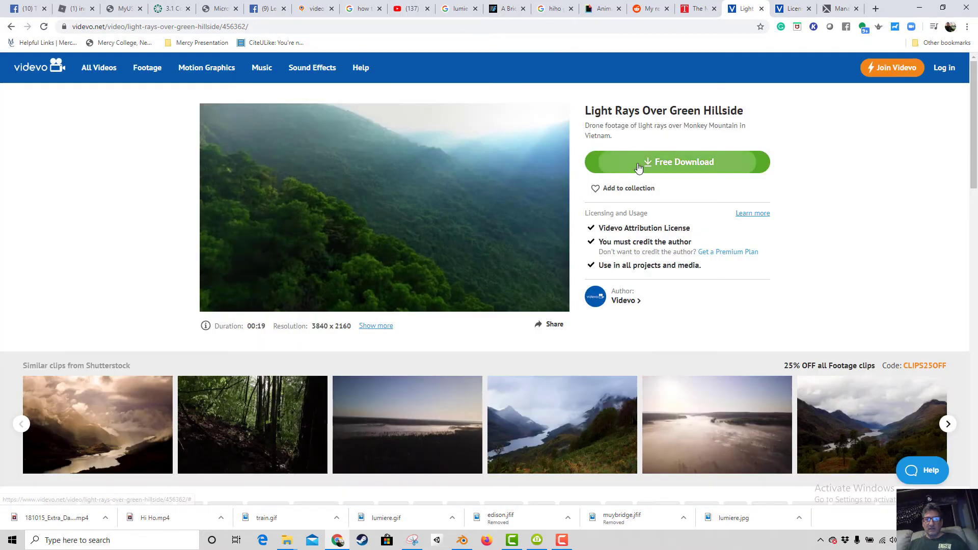
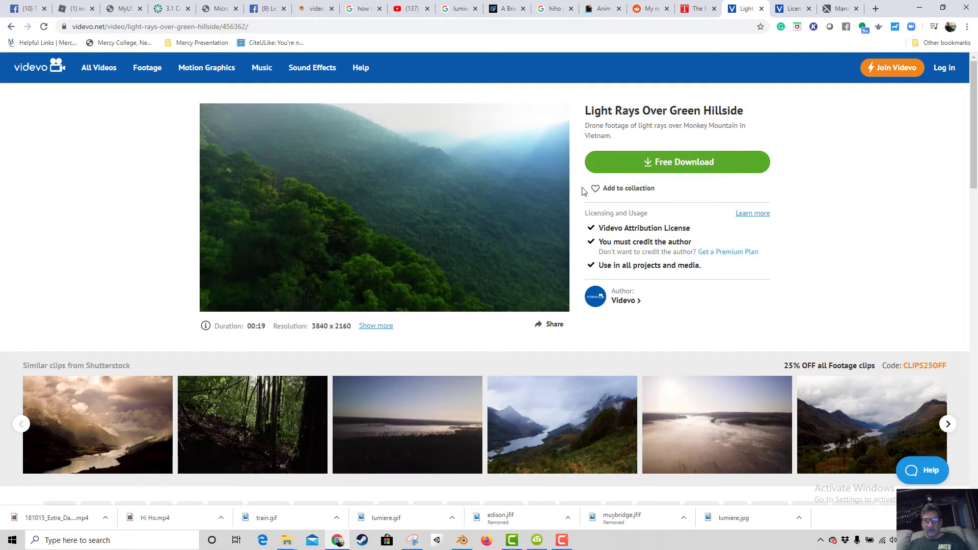
mouse_move(393, 259)
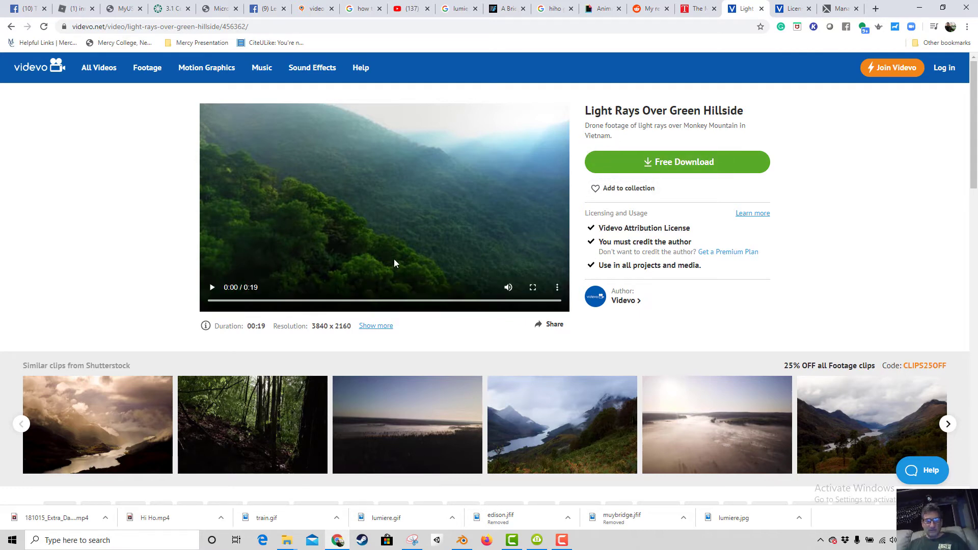
click(381, 326)
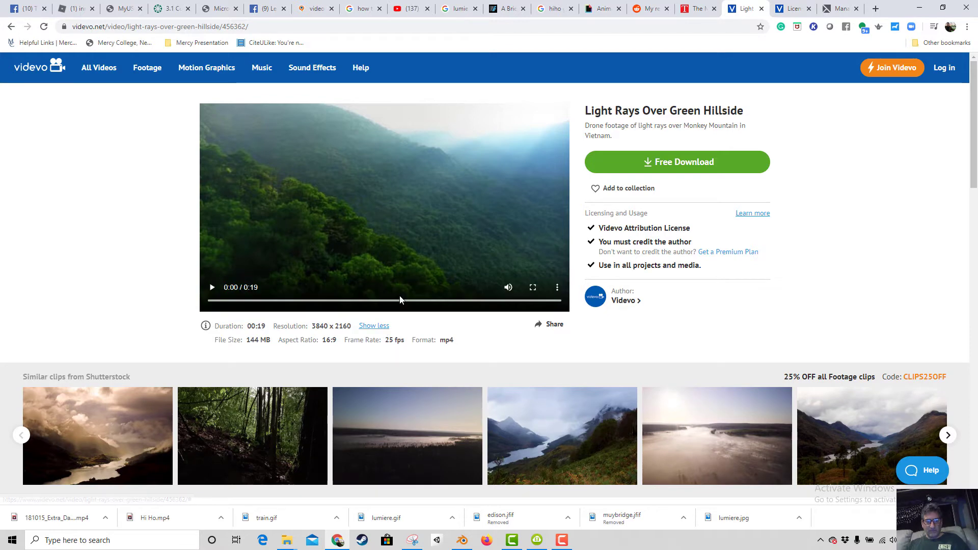
scroll(430, 316, down, 3)
scroll(437, 320, up, 3)
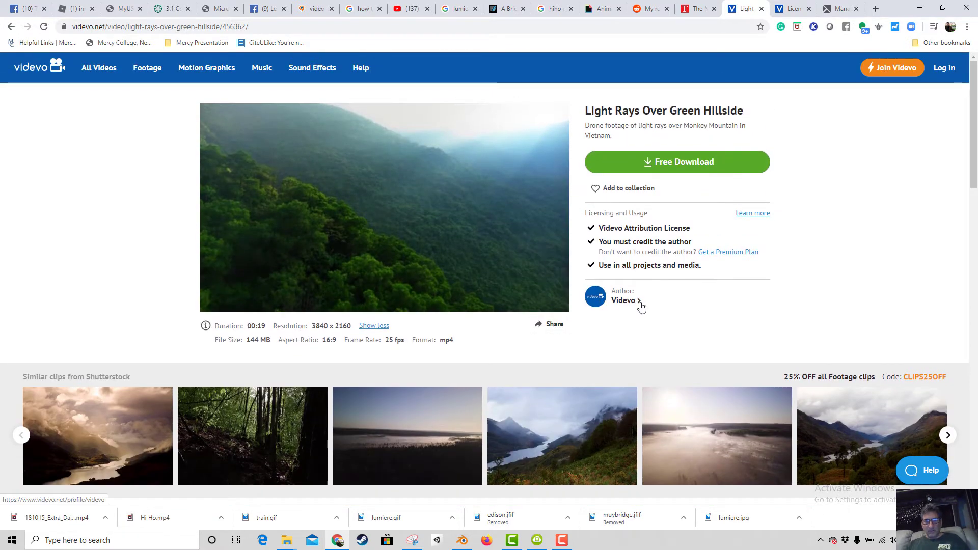
Examine the Videvo author profile and its uploaded videos, returning to the Light Rays Over Green Hillside page.
click(624, 301)
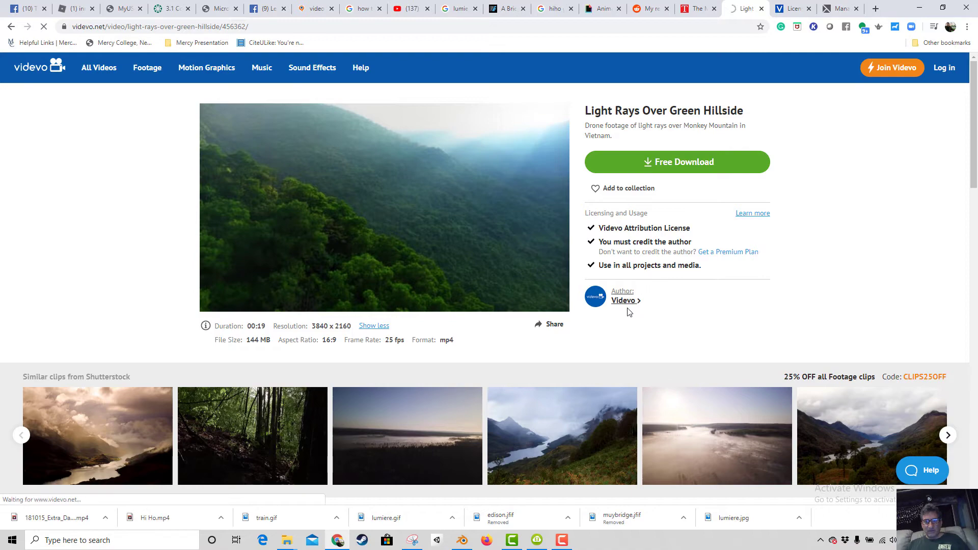
scroll(593, 328, down, 4)
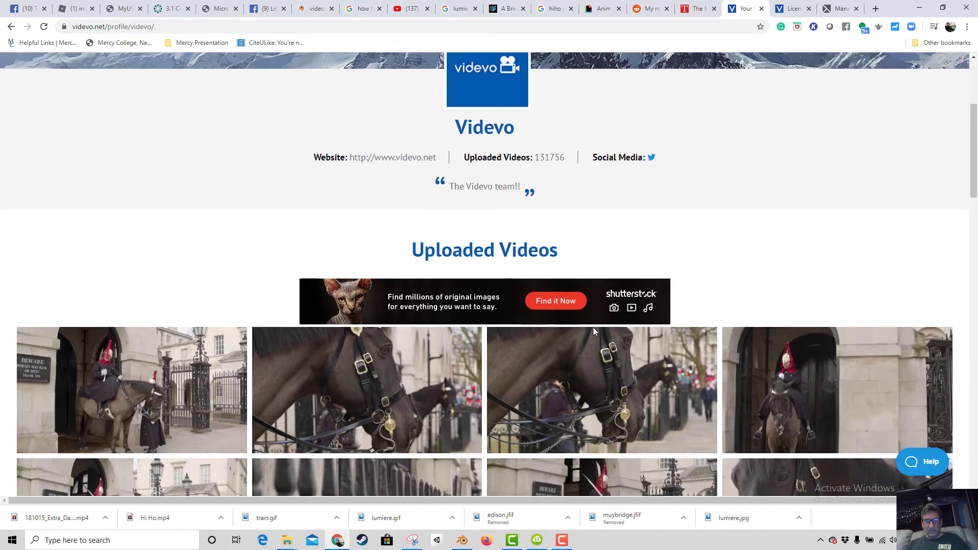
scroll(594, 331, down, 2)
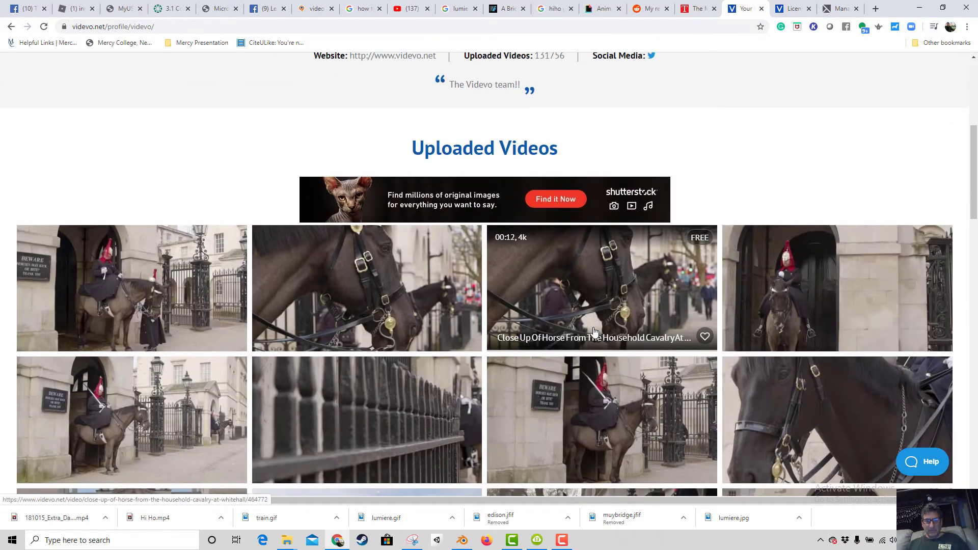
scroll(594, 332, up, 4)
scroll(594, 332, up, 2)
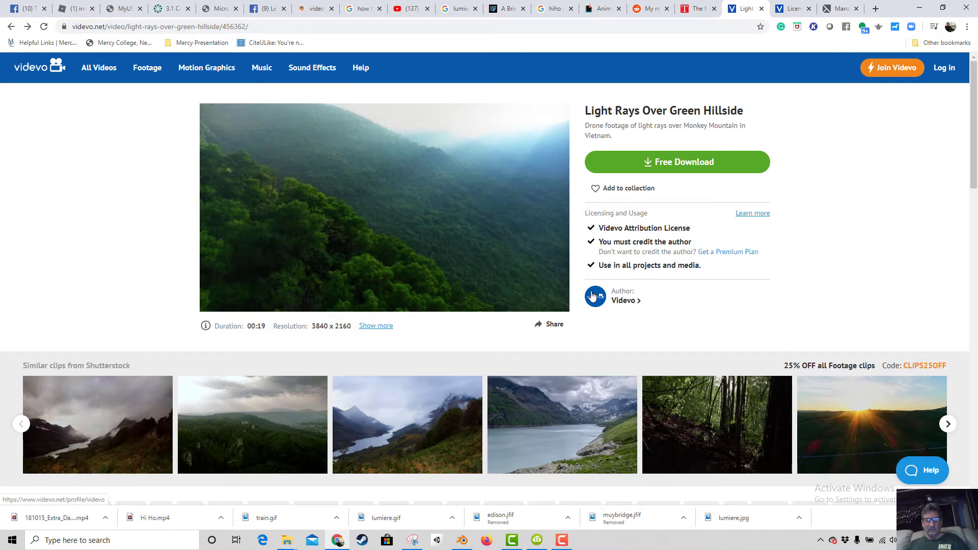
Capture the clip's author credit with the Videvo logo using Snipping Tool, retaking the snip with a tighter crop.
click(412, 540)
click(214, 143)
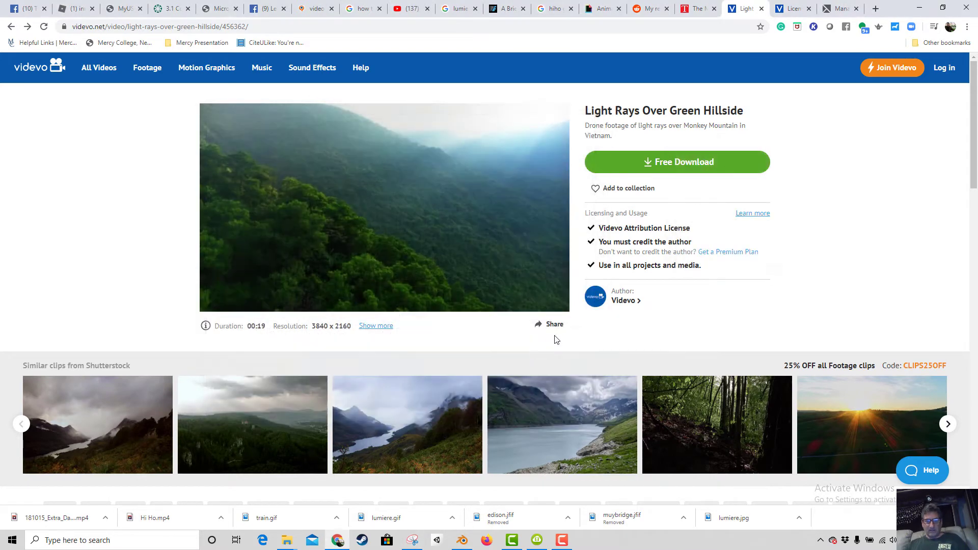
drag(579, 280, 649, 315)
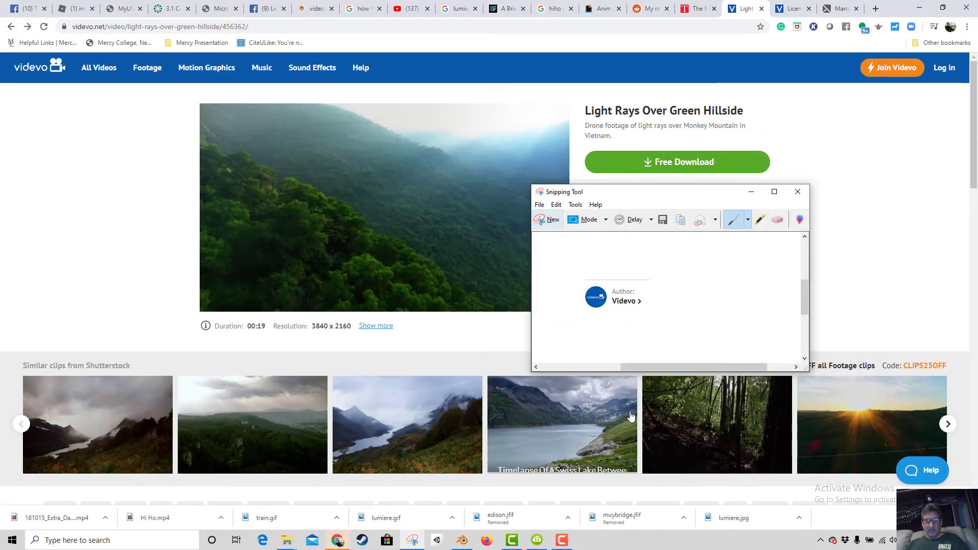
click(548, 219)
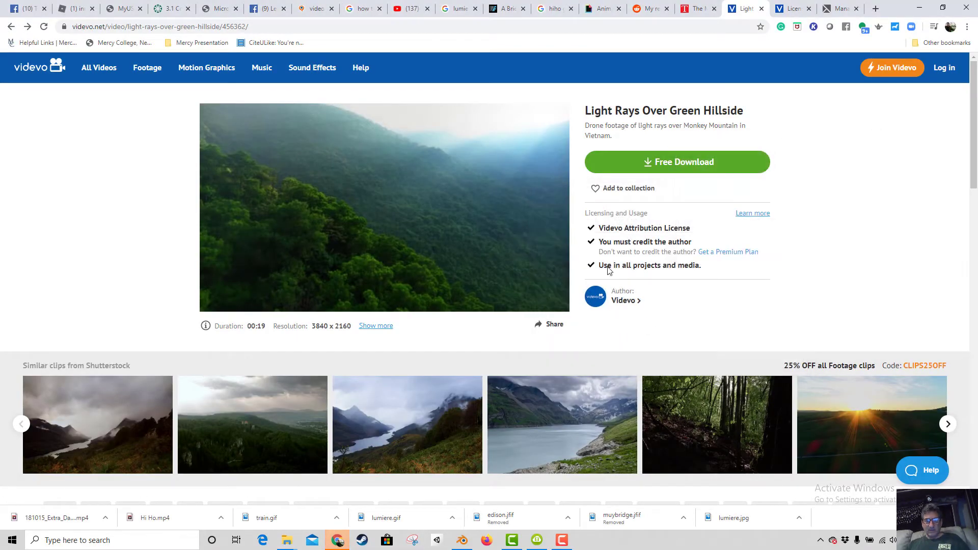
drag(579, 283, 649, 314)
Save the author credit snip as a JPEG named AuthorVidevo in the ENVISION91011 folder.
click(538, 208)
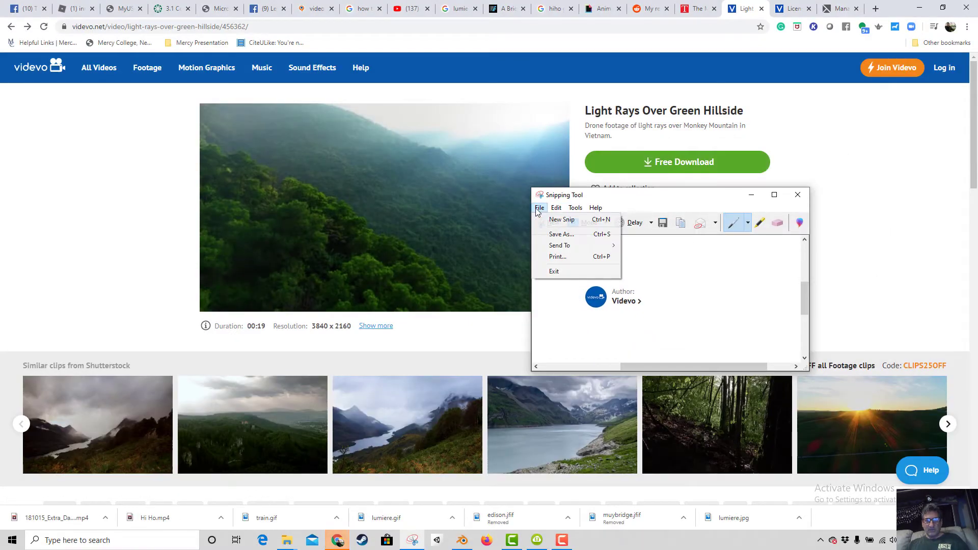
click(552, 235)
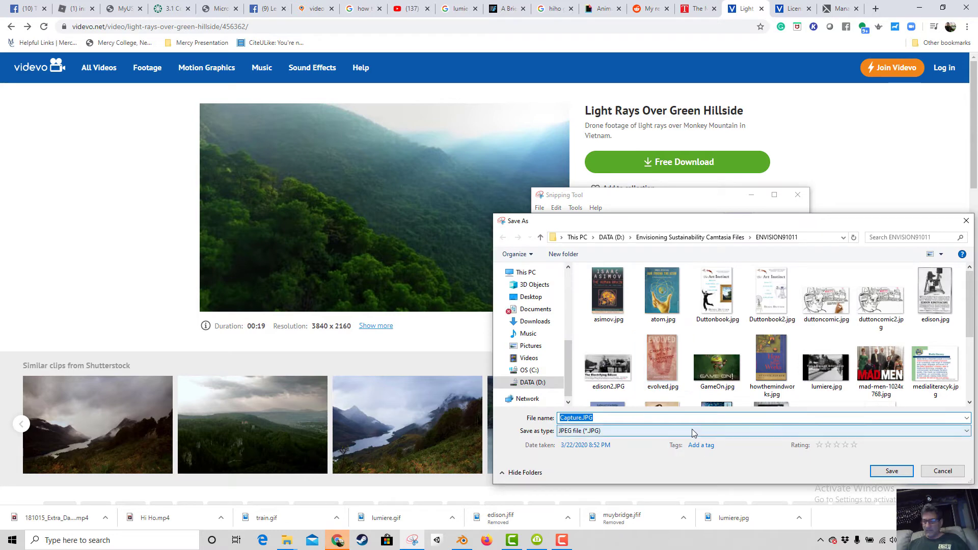
text(Au)
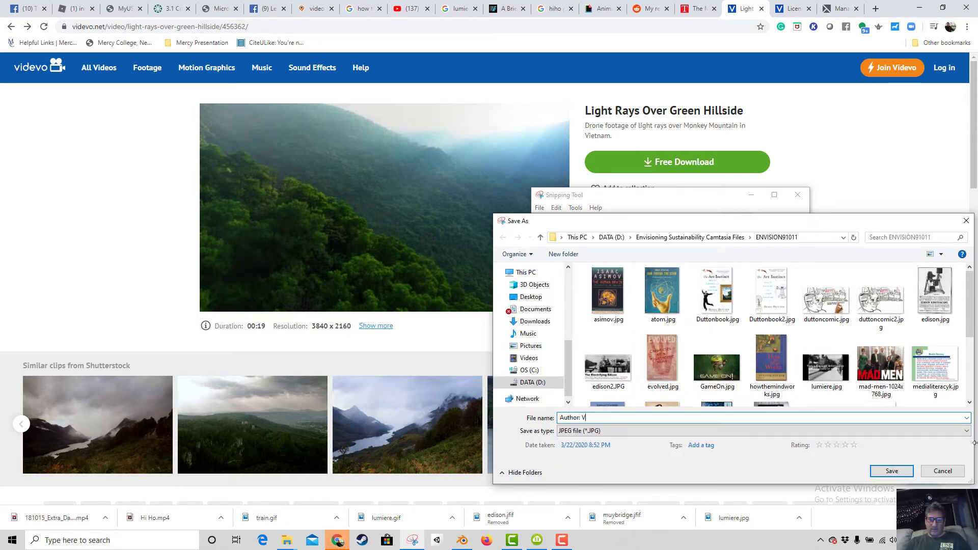
text(thorVideo)
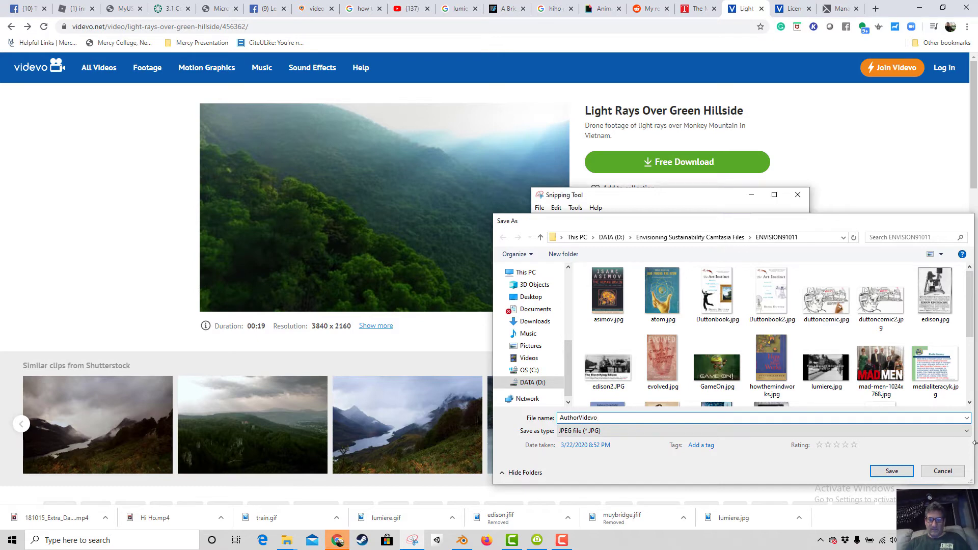
key(Return)
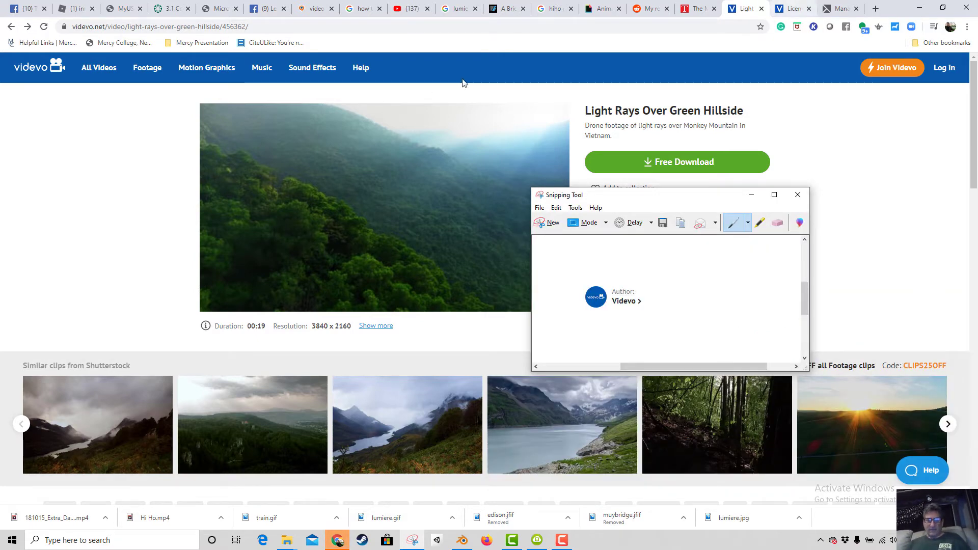
Play the downloaded hillside clip briefly to check it, and close the player.
click(59, 521)
click(59, 521)
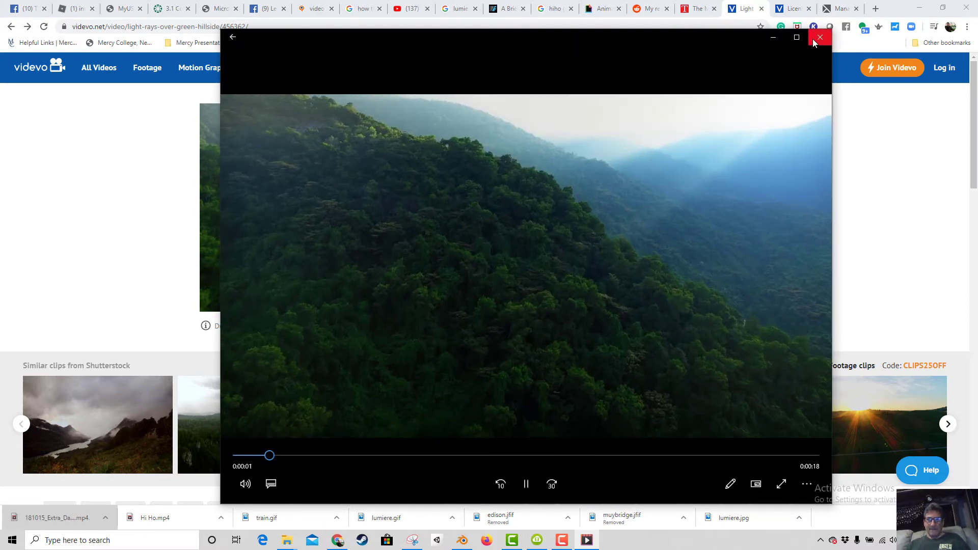
click(820, 37)
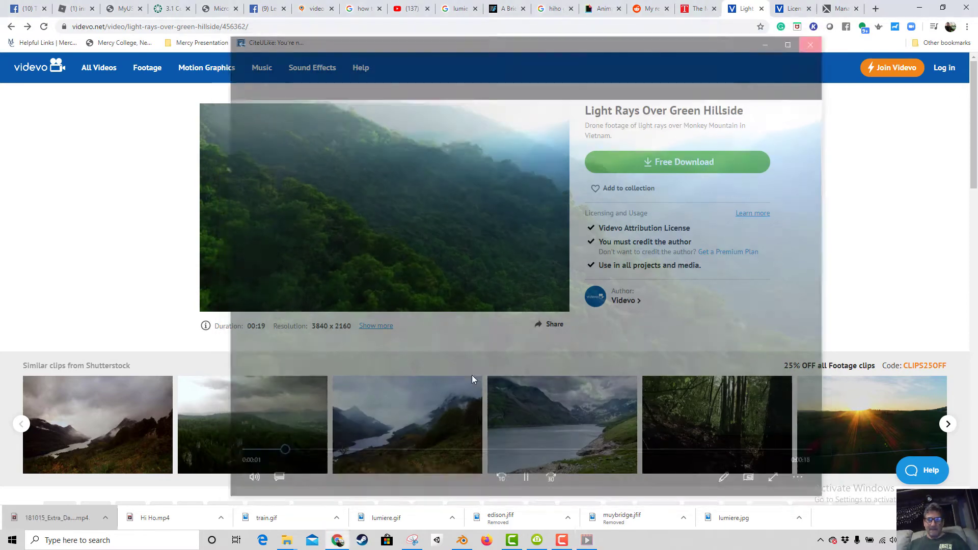
Move 181015_Extra_DanangDrone_004.mp4 from the Downloads folder into ENVISION91011 and switch to Blender.
right_click(72, 521)
click(98, 489)
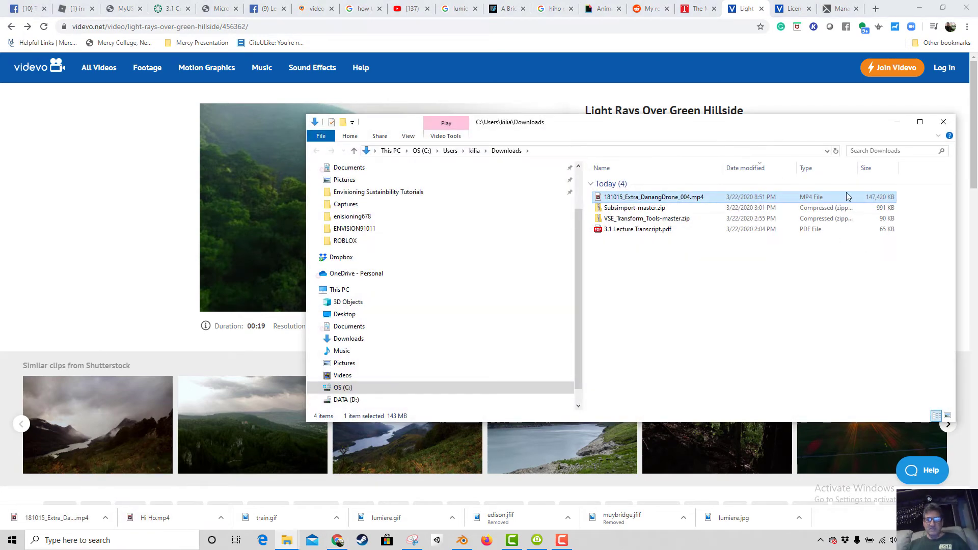
right_click(645, 198)
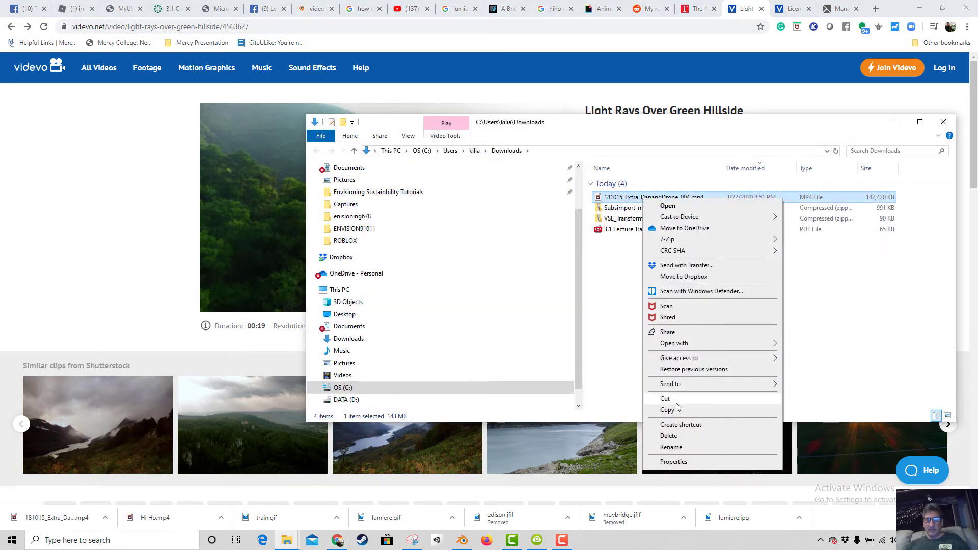
click(675, 399)
click(360, 229)
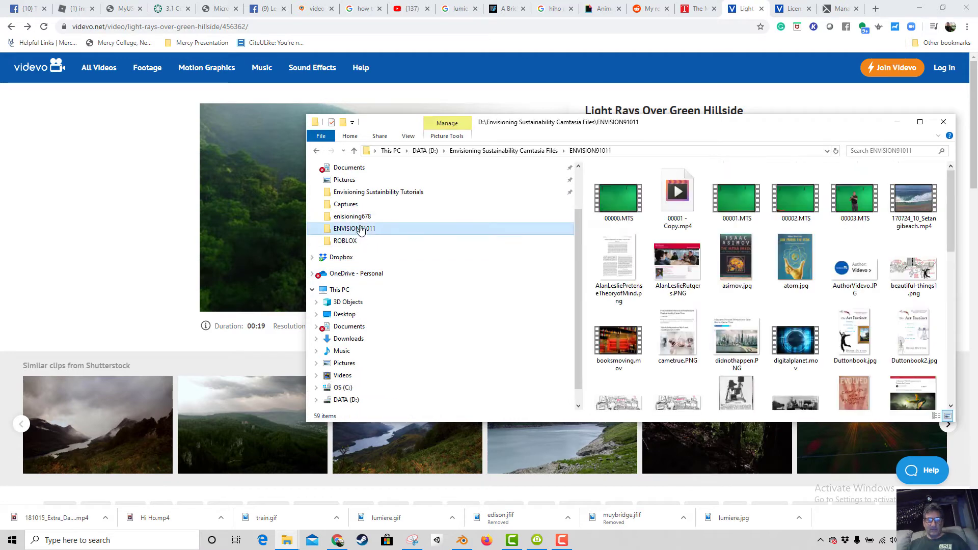
right_click(649, 229)
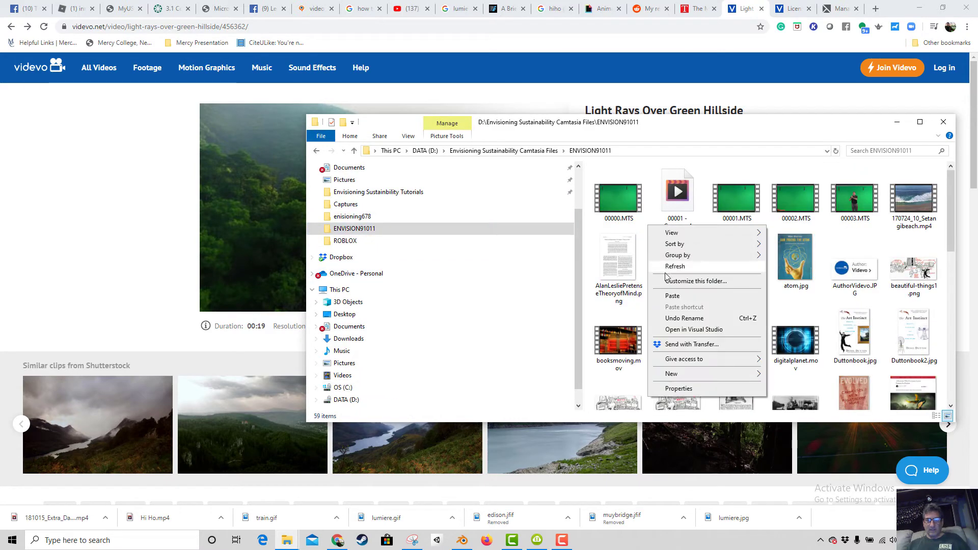
click(671, 299)
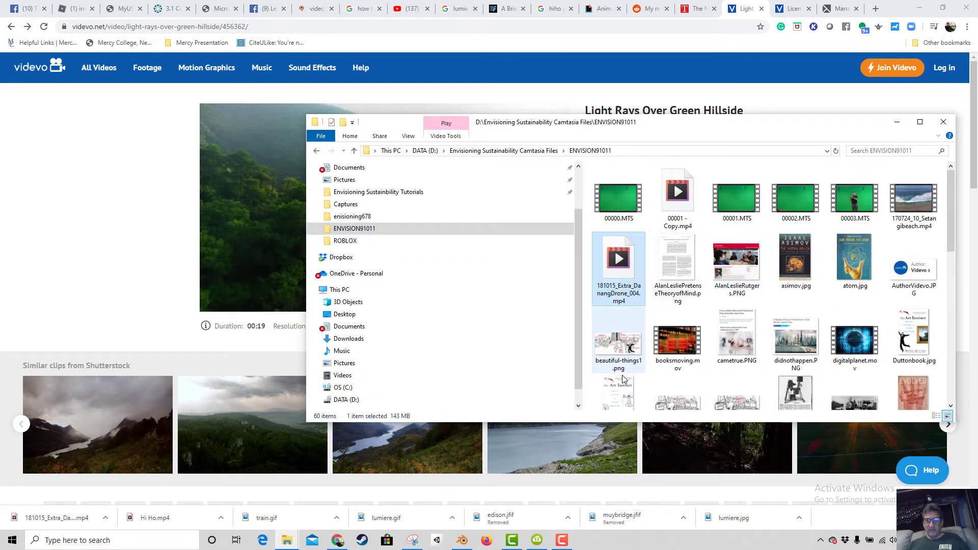
click(469, 545)
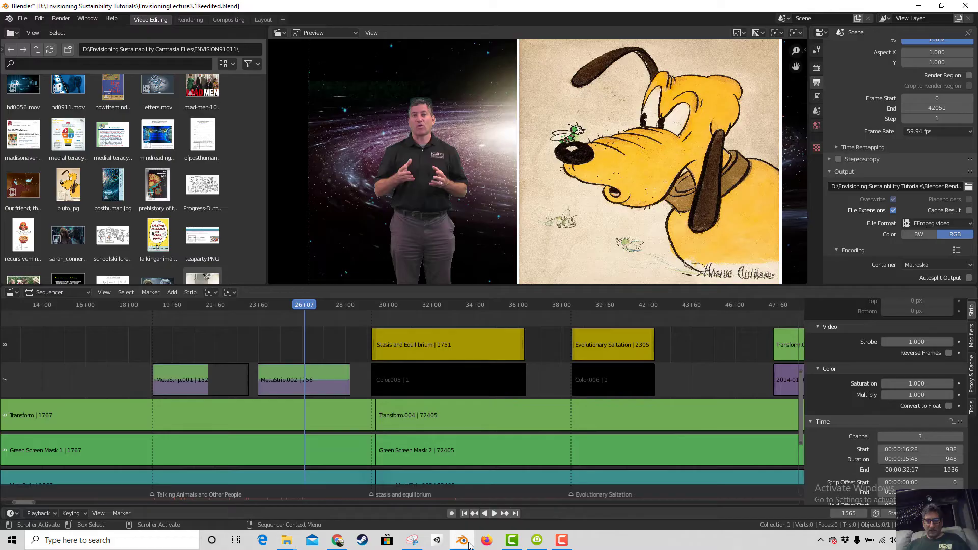
Switch to Camtasia and add 181015_Extra_DanangDrone_004.mp4 from the ENVISION91011 folder to Track 3 of the timeline.
click(513, 541)
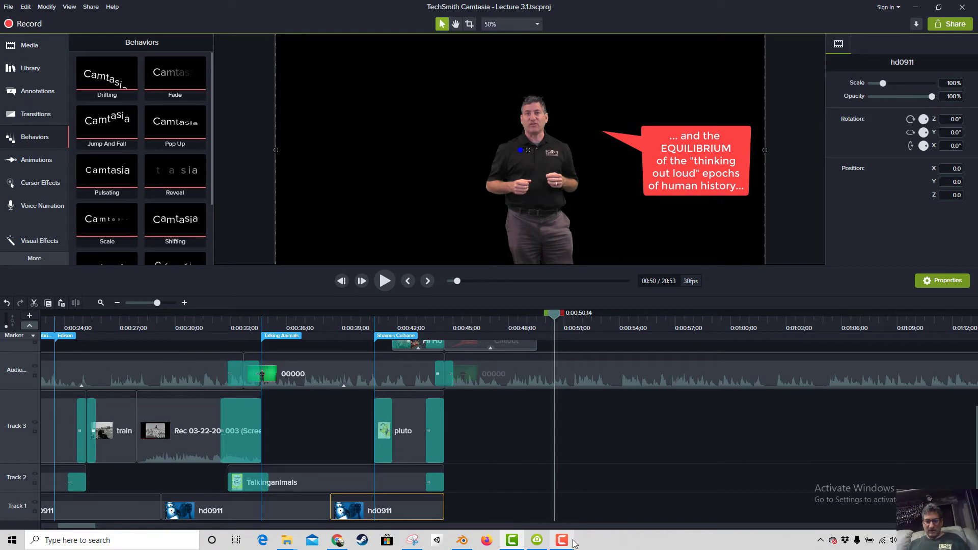
mouse_move(286, 541)
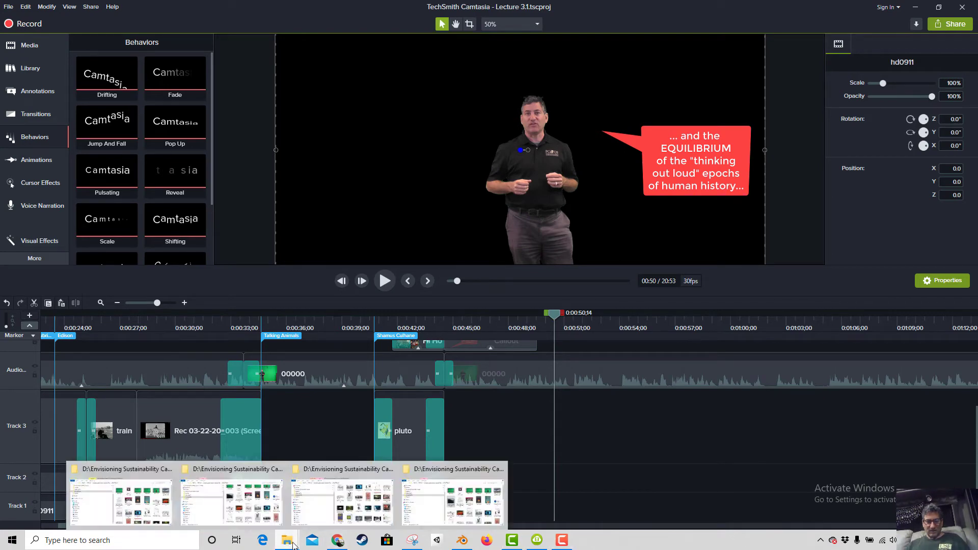
click(450, 498)
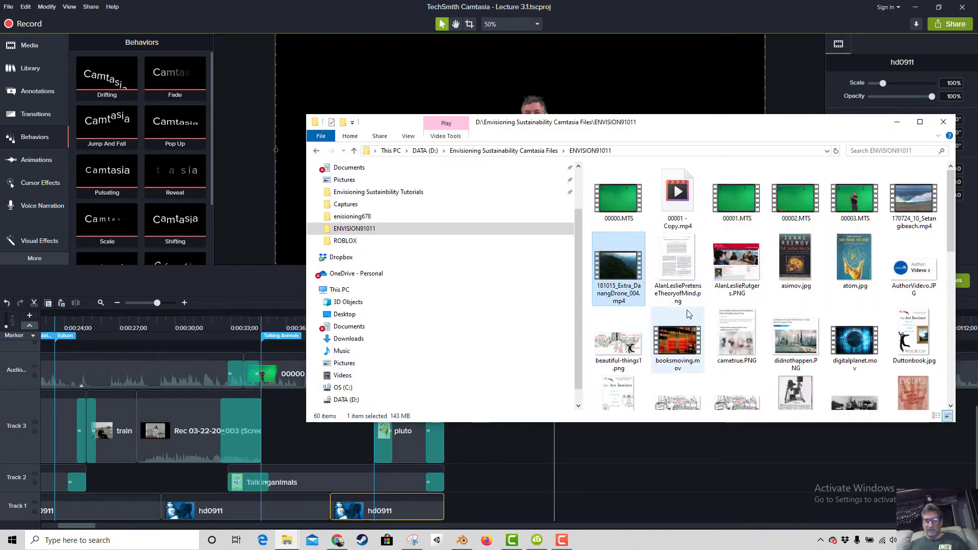
drag(657, 125, 865, 114)
drag(825, 259, 498, 468)
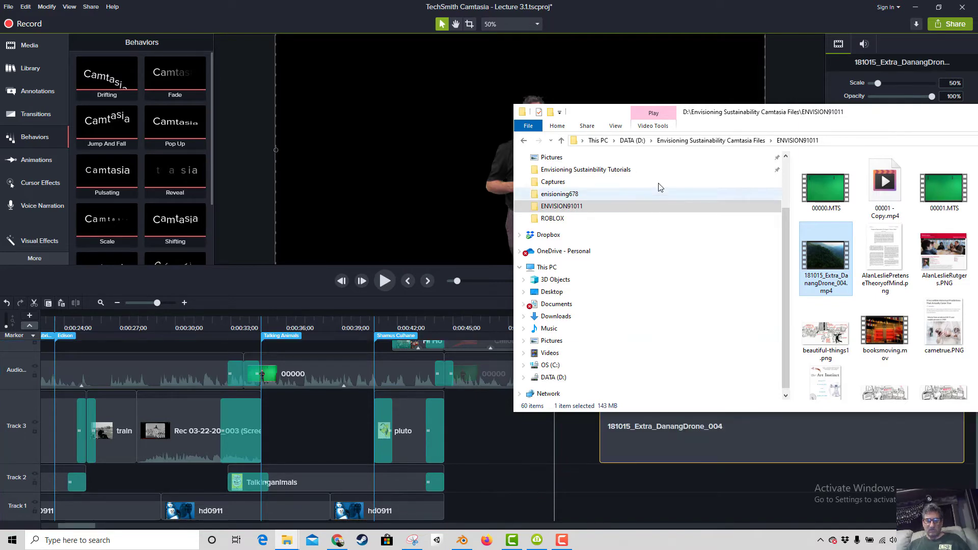
Uncover the timeline and move the drone clip to Track 1, directly after the last hd0911 clip.
drag(737, 106, 154, 86)
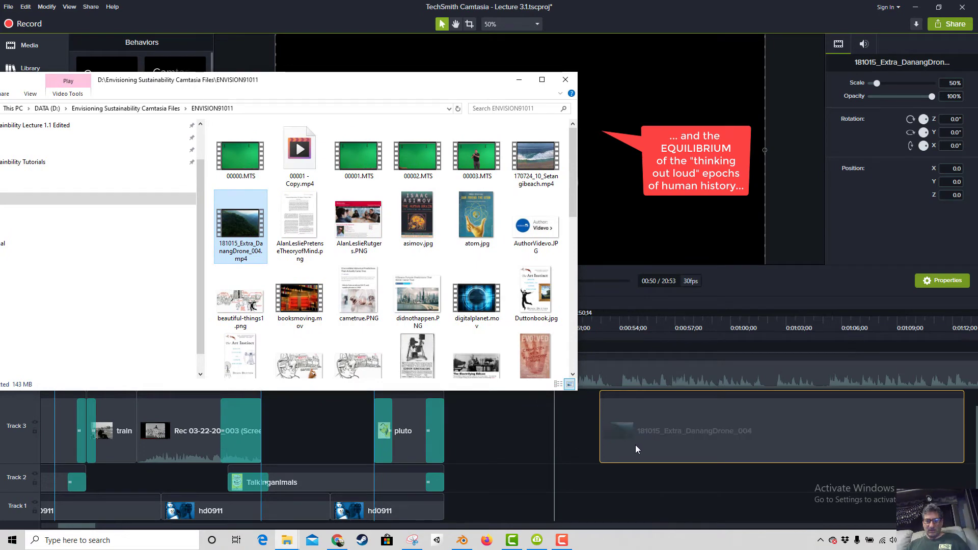
drag(634, 445, 420, 461)
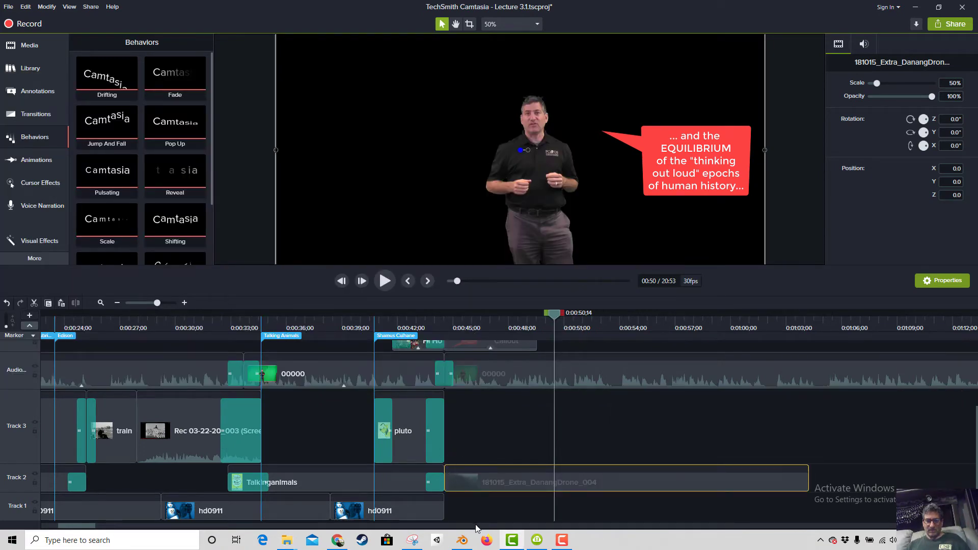
drag(477, 528, 496, 496)
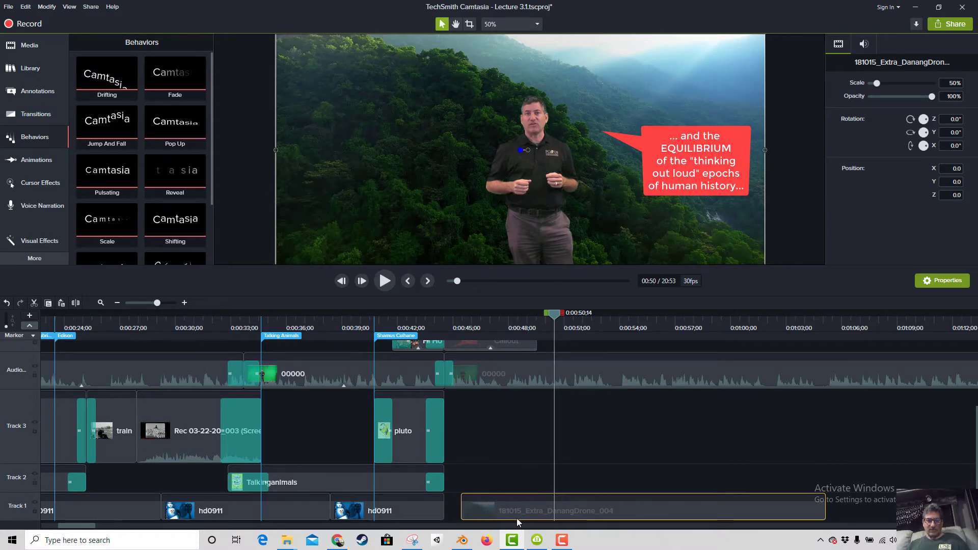
drag(516, 518, 475, 514)
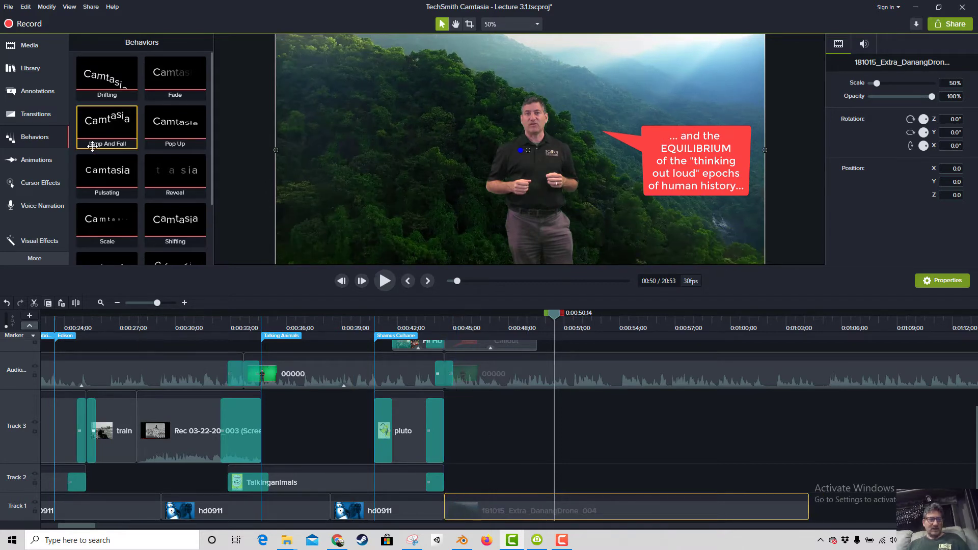
Check the Media Bin, close the surplus File Explorer windows and bring up the remaining ENVISION91011 folder.
click(29, 45)
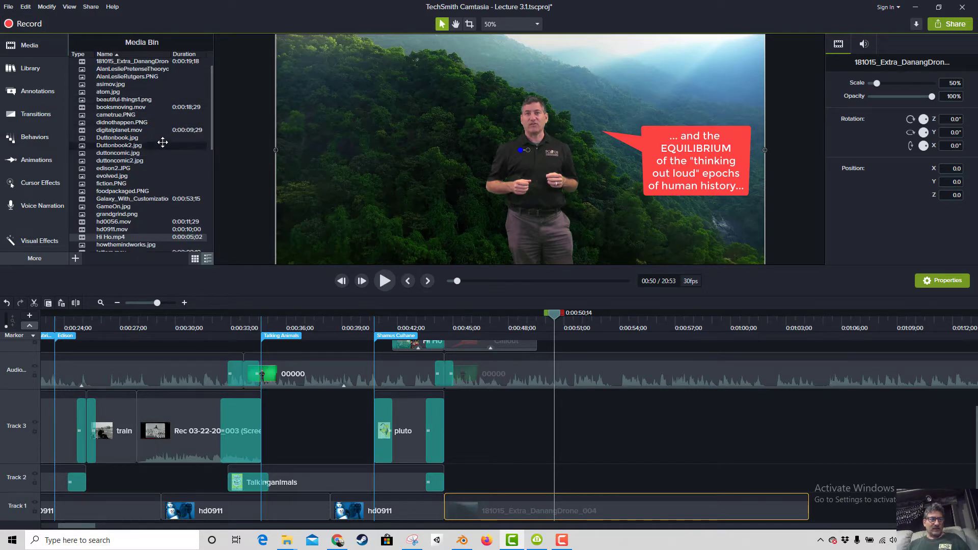
scroll(164, 137, up, 3)
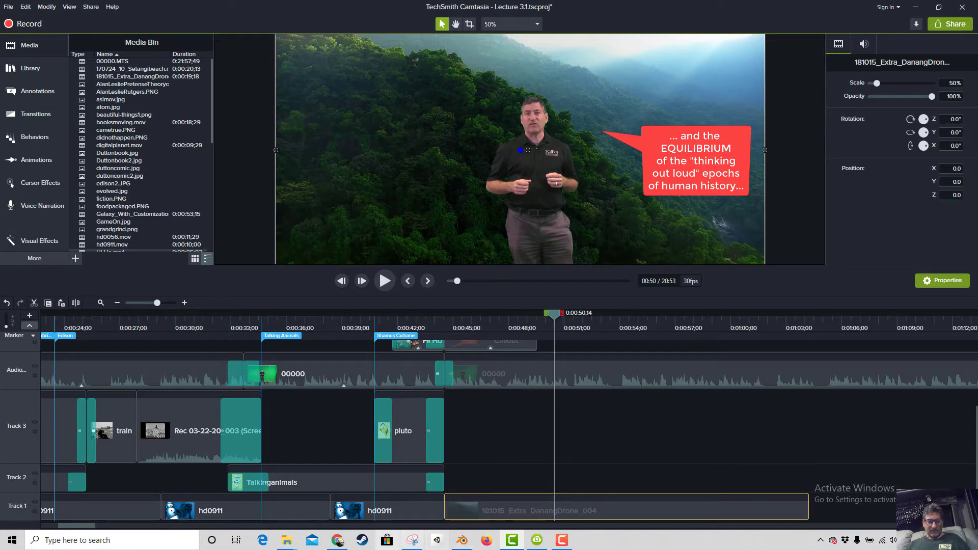
mouse_move(287, 539)
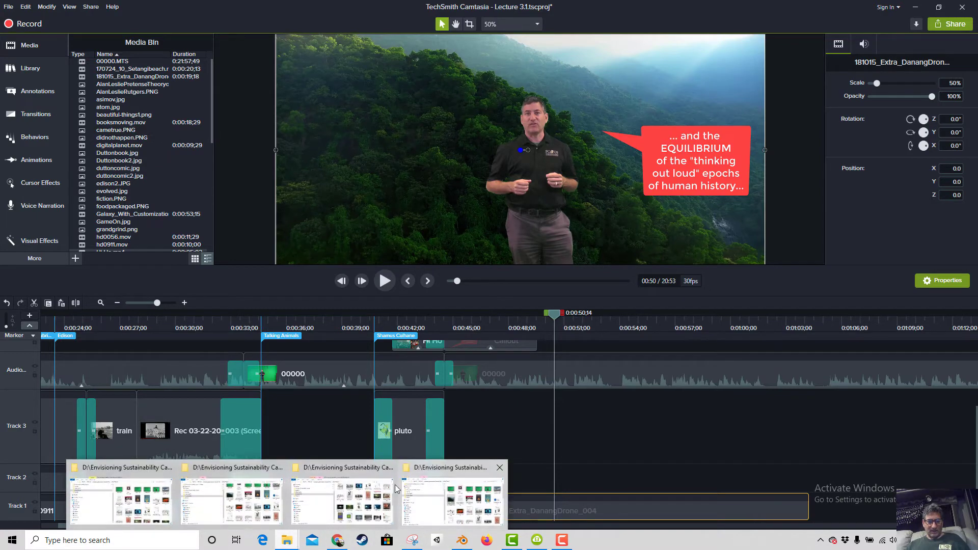
click(389, 467)
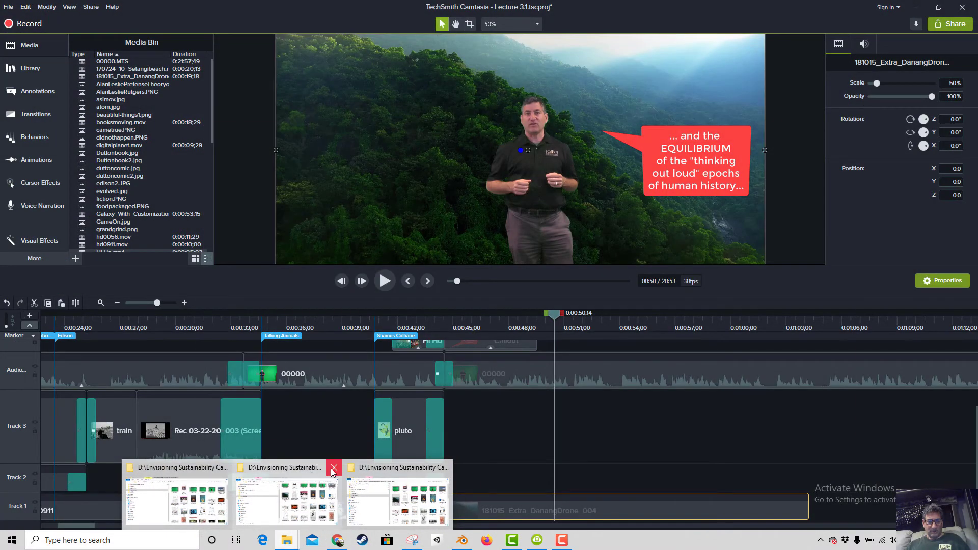
click(334, 467)
click(285, 467)
click(292, 471)
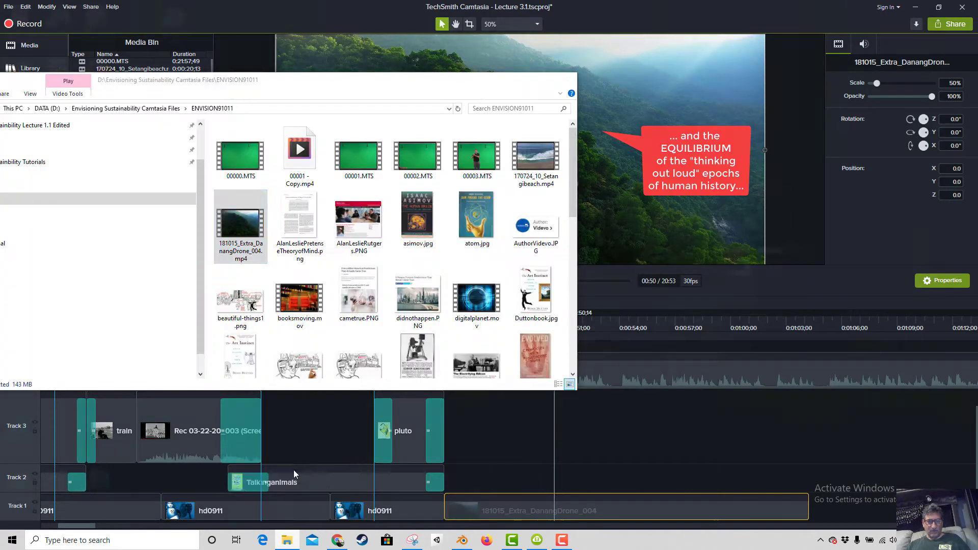
Add AuthorVidevo.JPG to the timeline and place it on Track 3 directly after the pluto clip.
drag(535, 227, 555, 474)
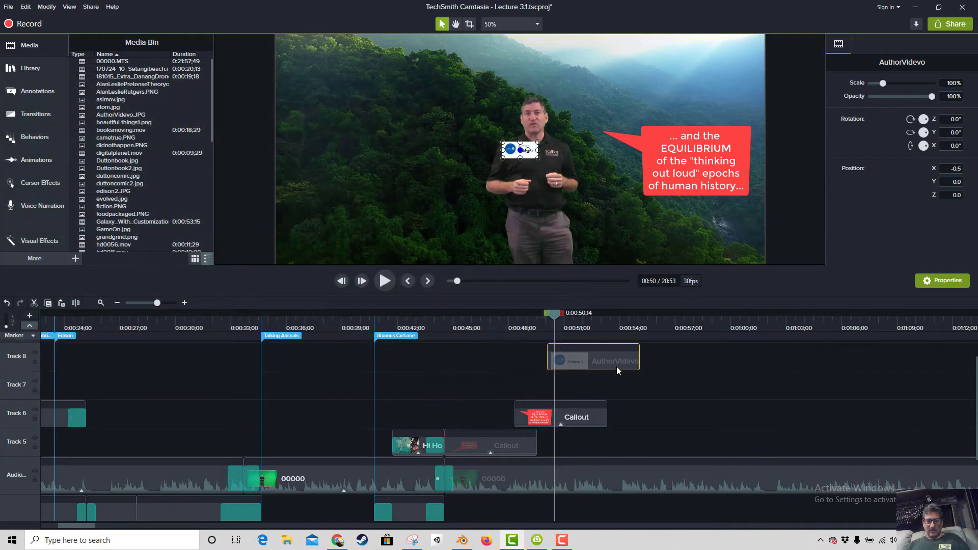
drag(617, 368, 715, 451)
drag(719, 372, 481, 492)
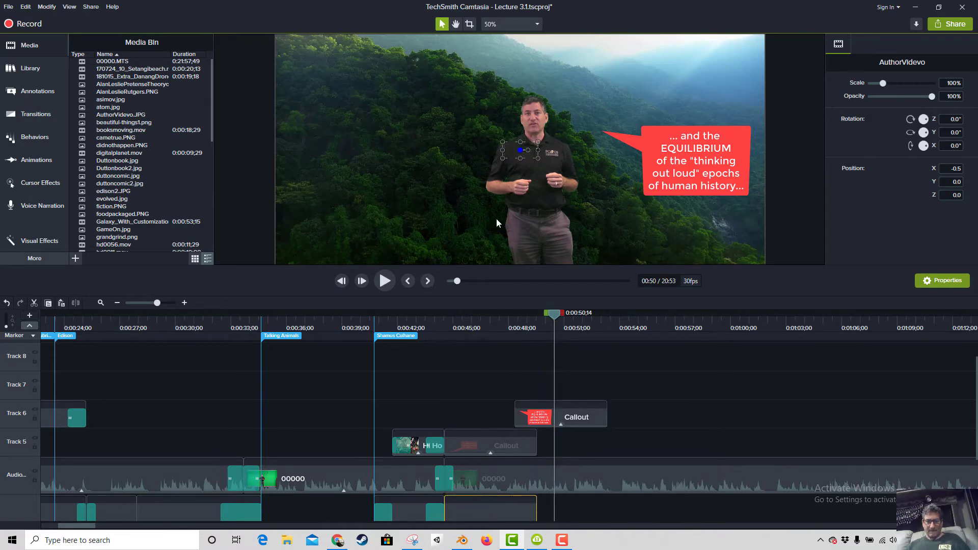
Lock the track holding the 00000 footage and move the AuthorVidevo image to the lower-right corner of the canvas.
drag(512, 151, 537, 199)
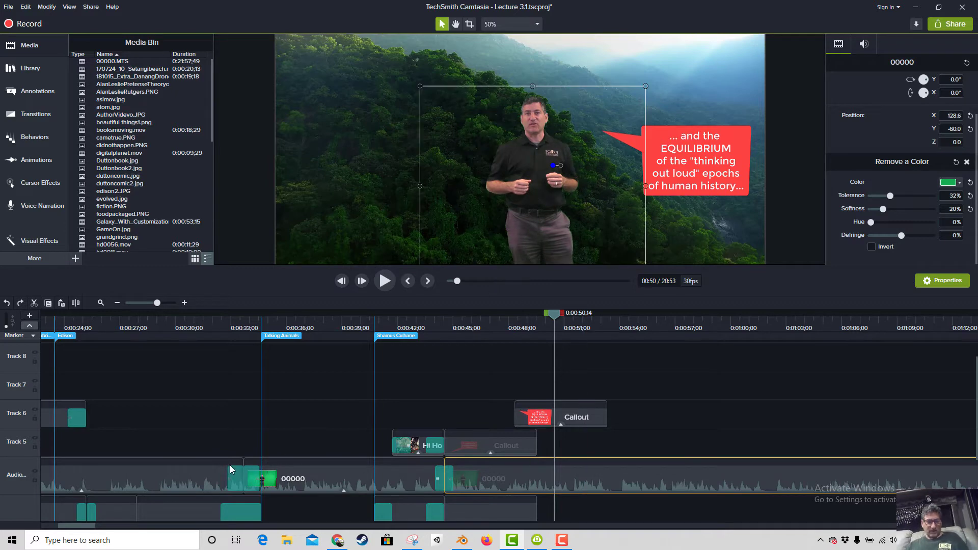
click(35, 480)
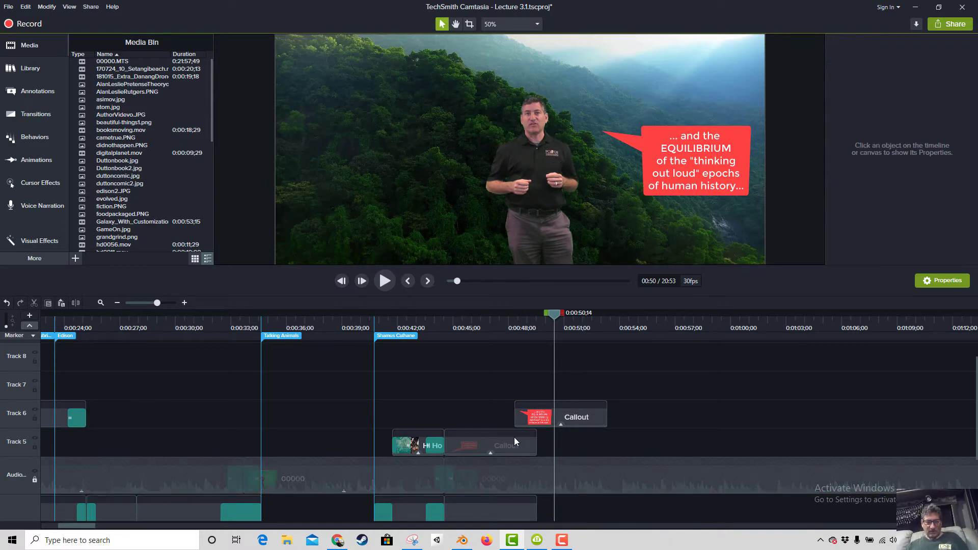
scroll(556, 472, down, 4)
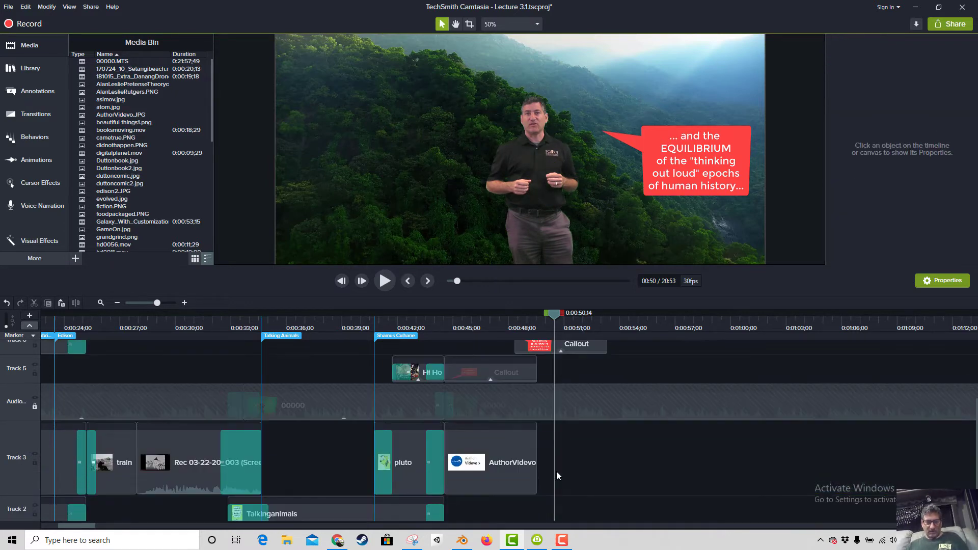
click(517, 446)
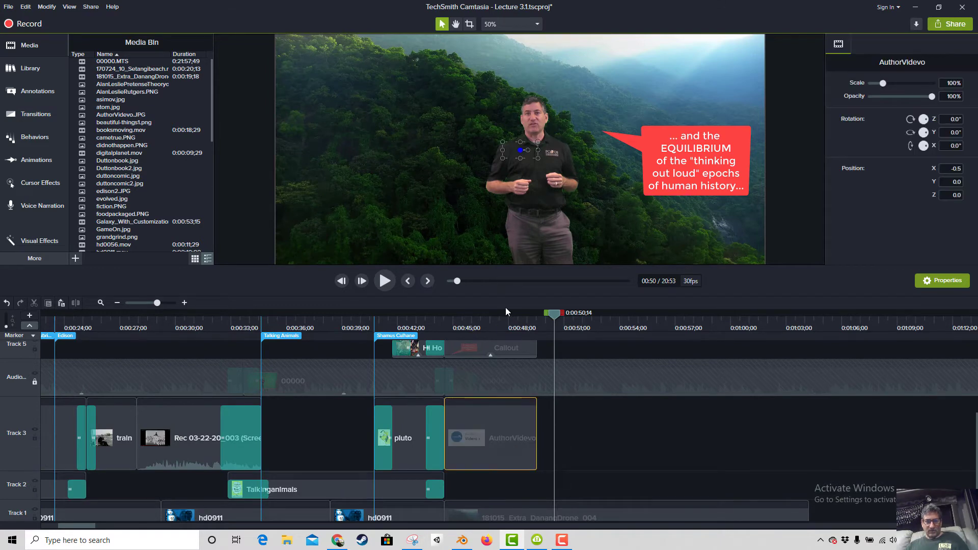
drag(480, 157, 721, 251)
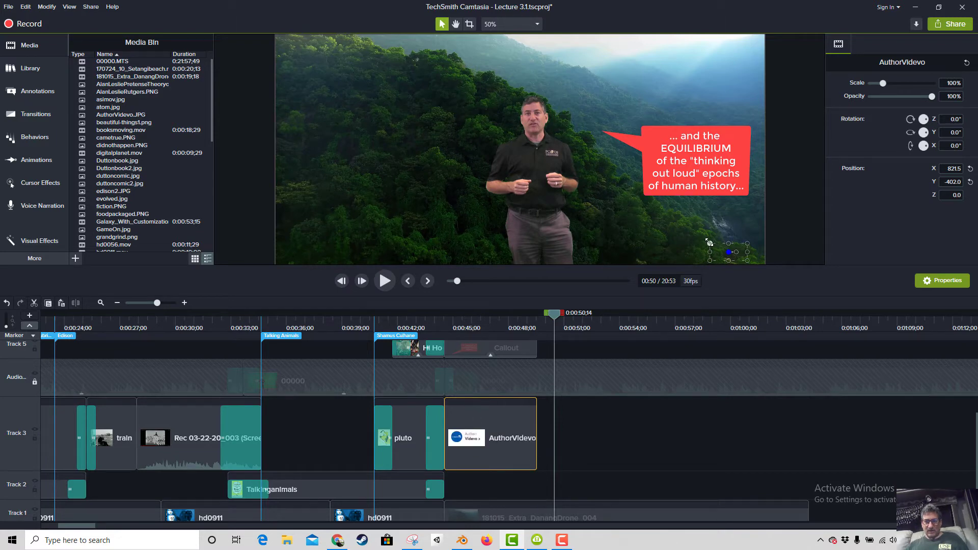
Resize the AuthorVidevo credit to 94.9% and tuck it into the lower-right corner at about X 853.6, Y -492.2.
click(485, 326)
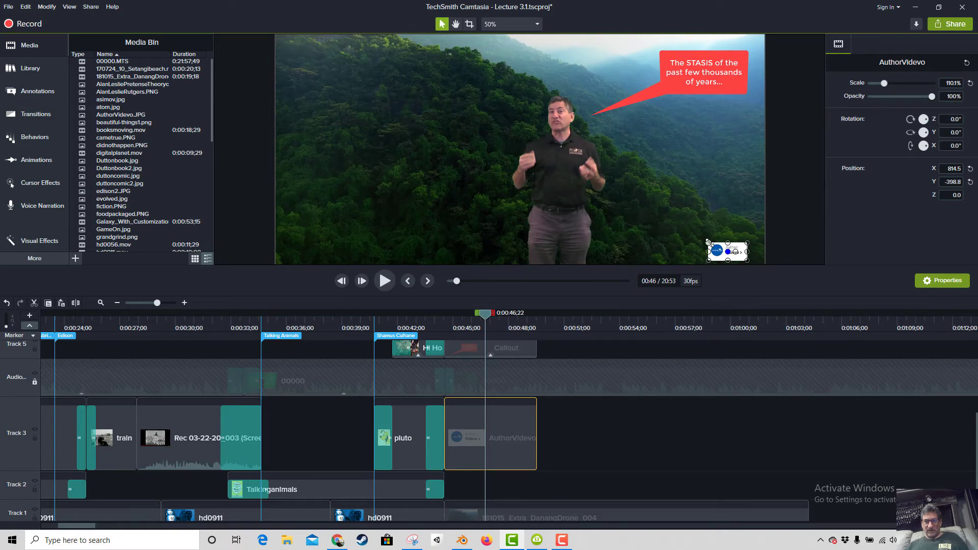
mouse_move(708, 241)
mouse_down()
mouse_move(695, 236)
mouse_move(703, 240)
mouse_up()
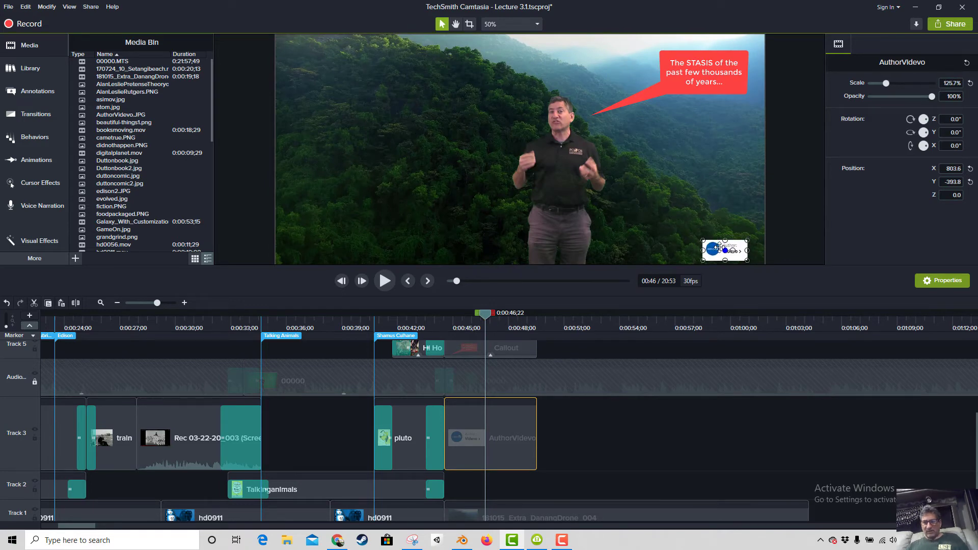
scroll(719, 248, up, 1)
scroll(737, 257, down, 2)
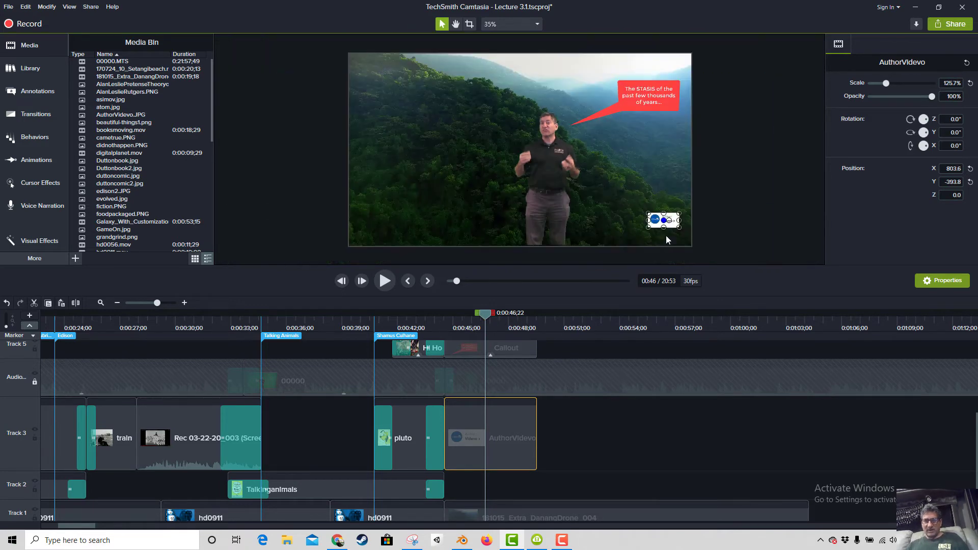
mouse_move(674, 223)
mouse_down()
mouse_move(680, 240)
mouse_move(388, 239)
mouse_move(679, 237)
mouse_up()
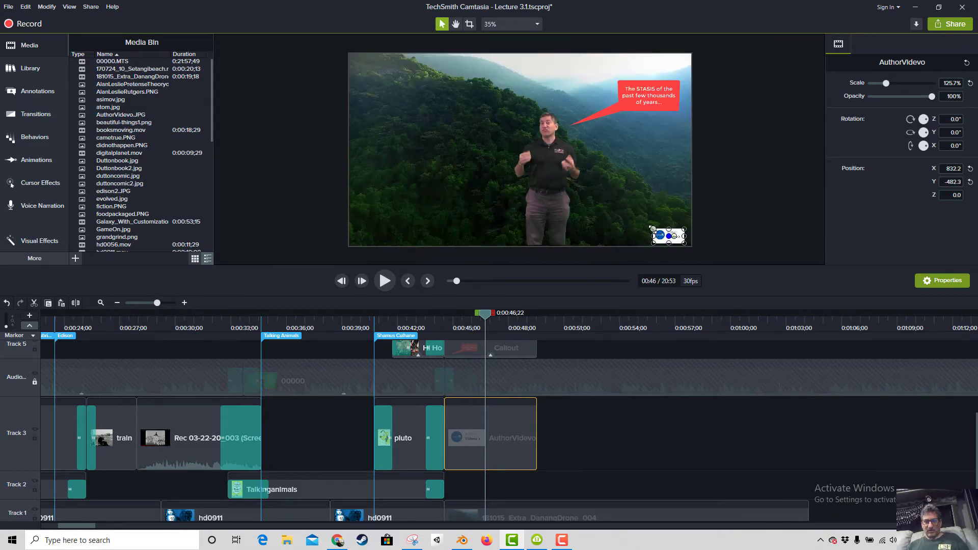
drag(656, 230, 659, 231)
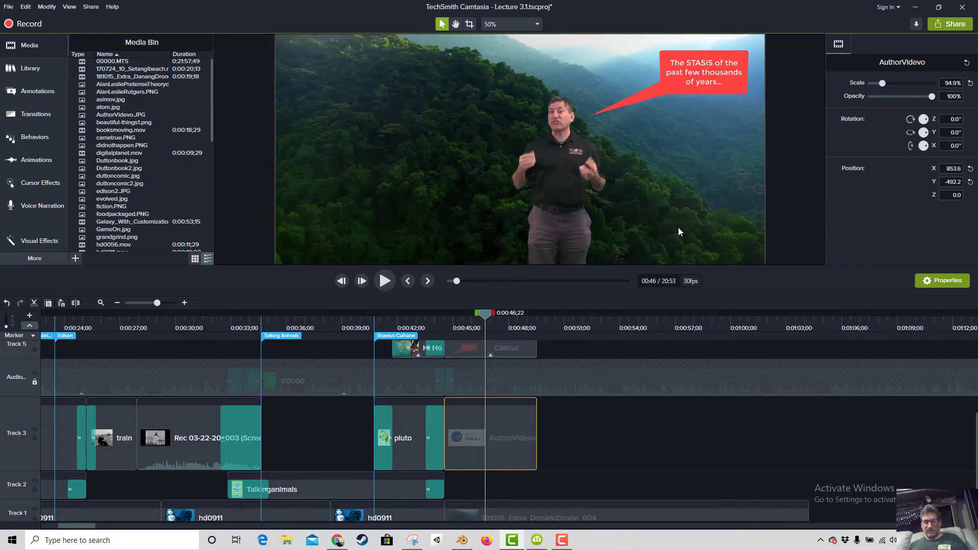
Play the video from the start of the AuthorVidevo clip to check the new background and credit.
click(445, 327)
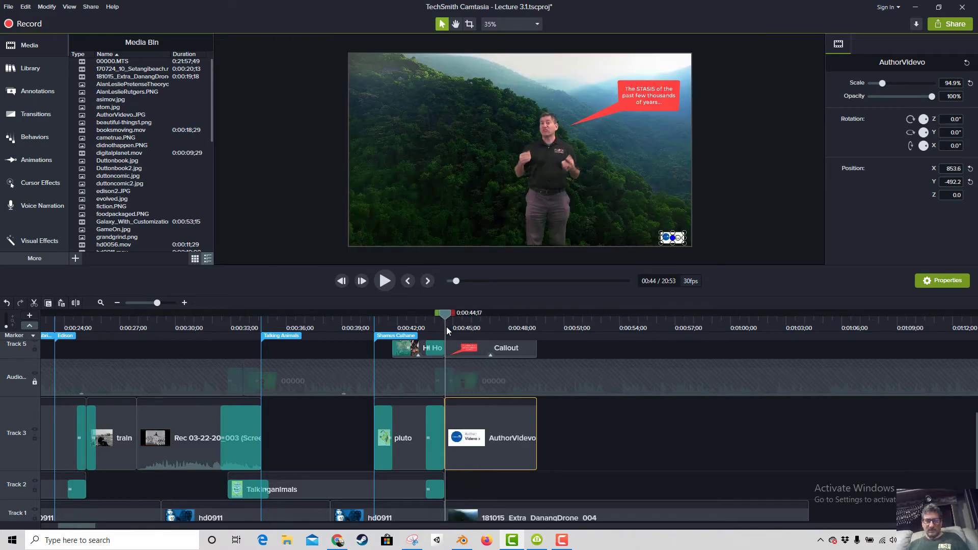
key(space)
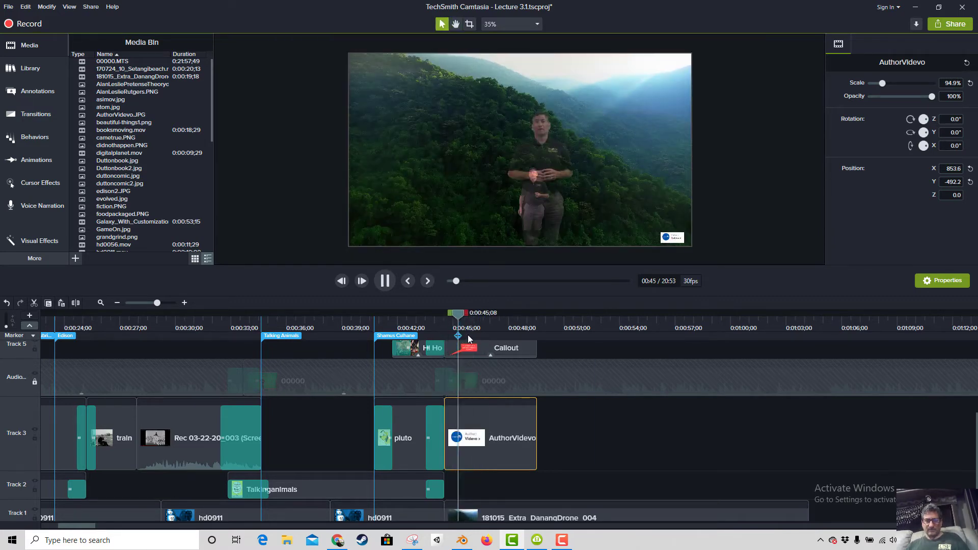
key(space)
scroll(614, 213, up, 2)
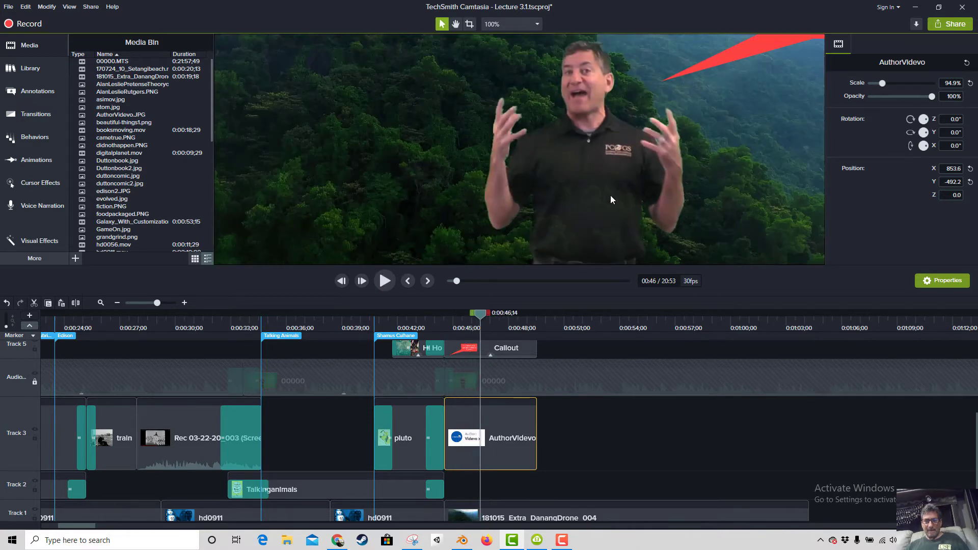
drag(611, 199, 420, 78)
scroll(612, 160, down, 2)
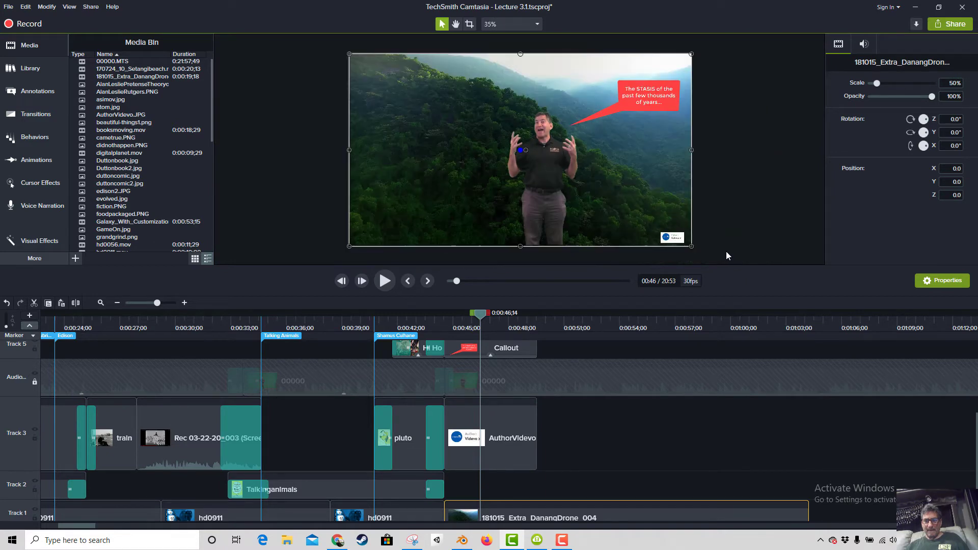
scroll(717, 239, up, 1)
drag(739, 235, 566, 122)
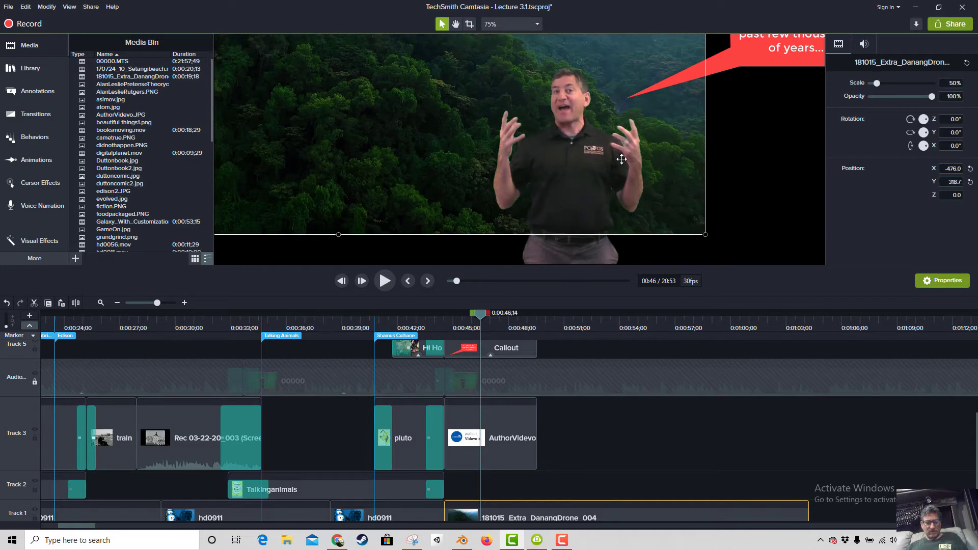
key(ctrl+z)
Make the preview area taller by lowering its border with the timeline, and set the canvas zoom to 25%.
scroll(642, 180, down, 1)
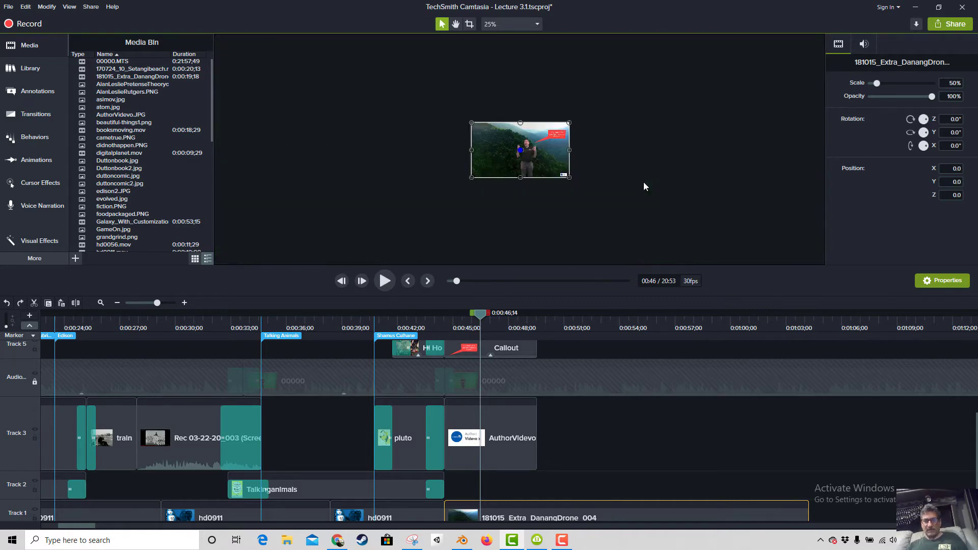
scroll(710, 203, down, 1)
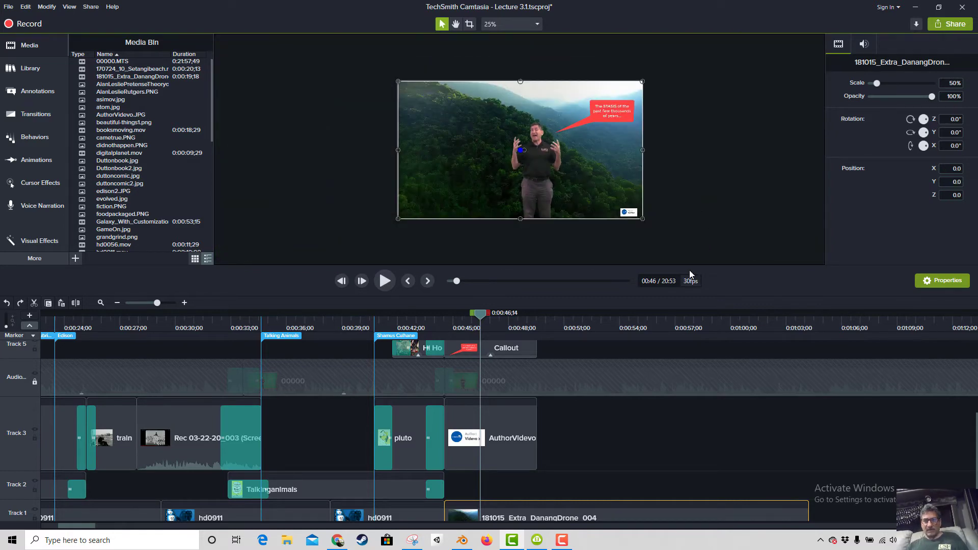
drag(684, 265, 688, 336)
scroll(694, 286, up, 2)
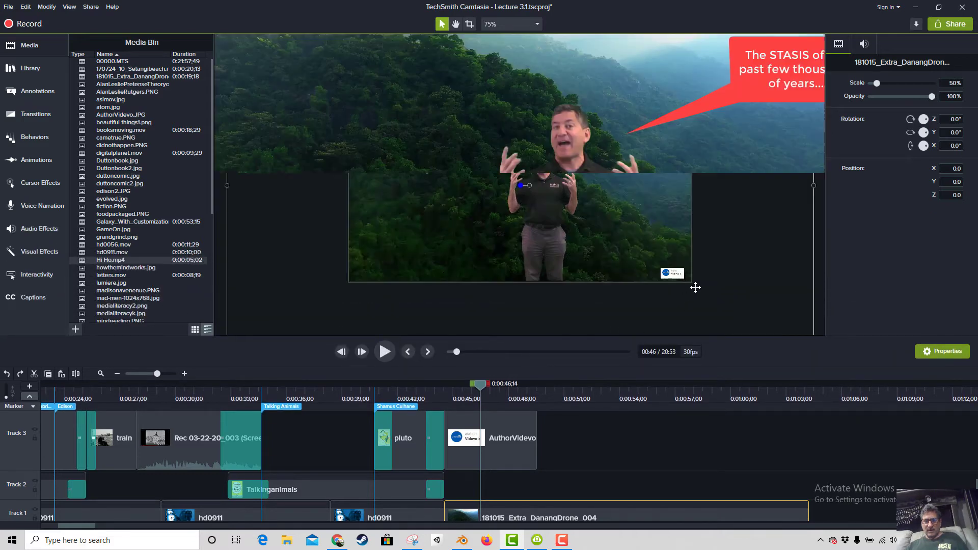
scroll(712, 298, down, 1)
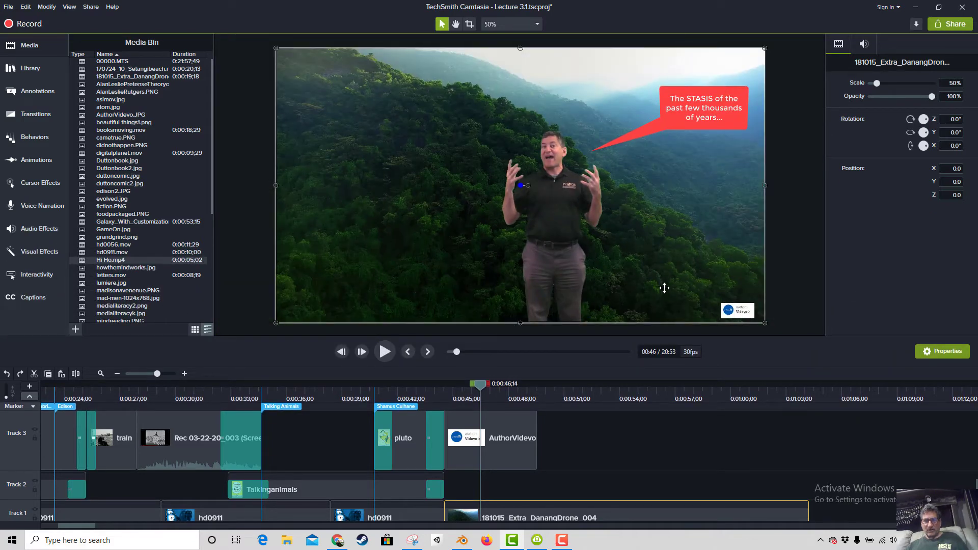
scroll(664, 288, down, 1)
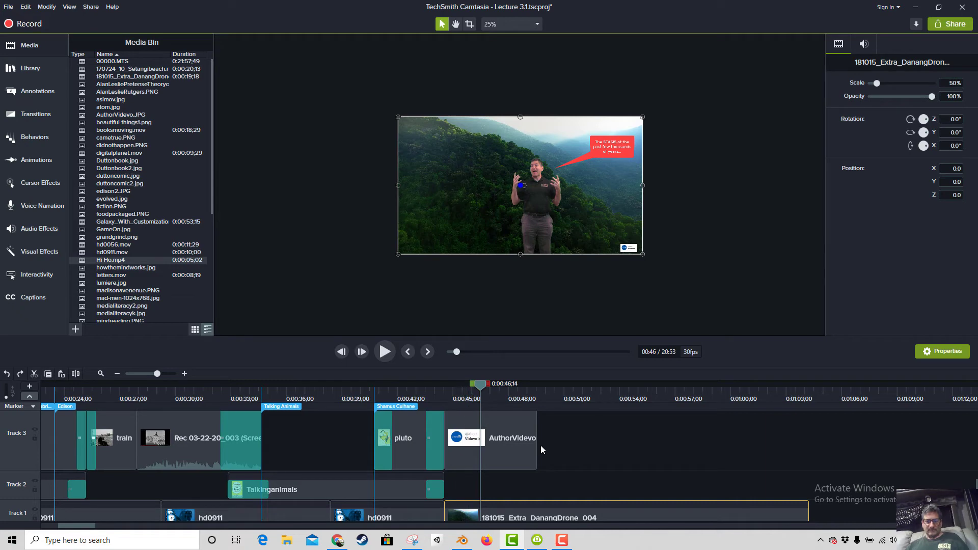
Extend the AuthorVidevo credit to end with the 181015_Extra_DanangDrone clip and move it down to Track 2 directly above that footage.
drag(536, 444, 808, 447)
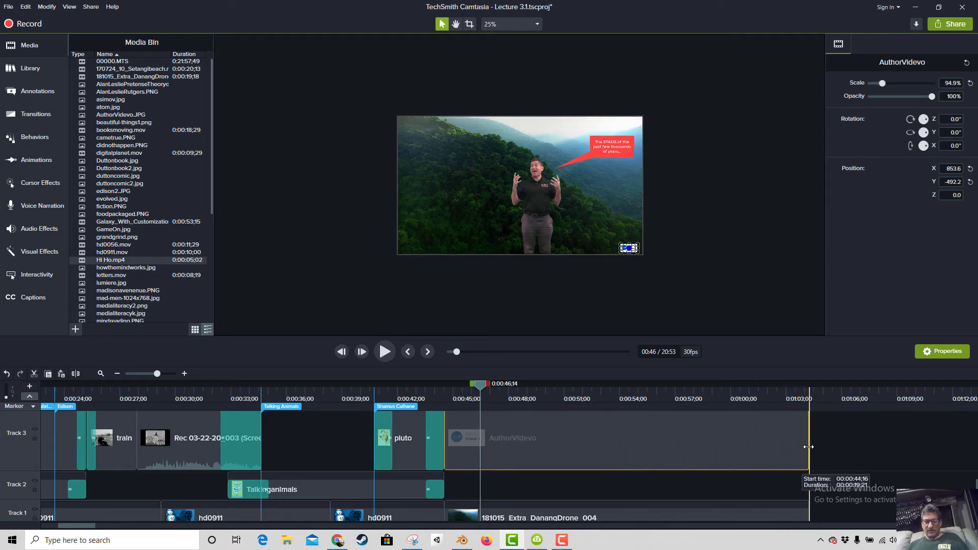
drag(659, 448, 636, 497)
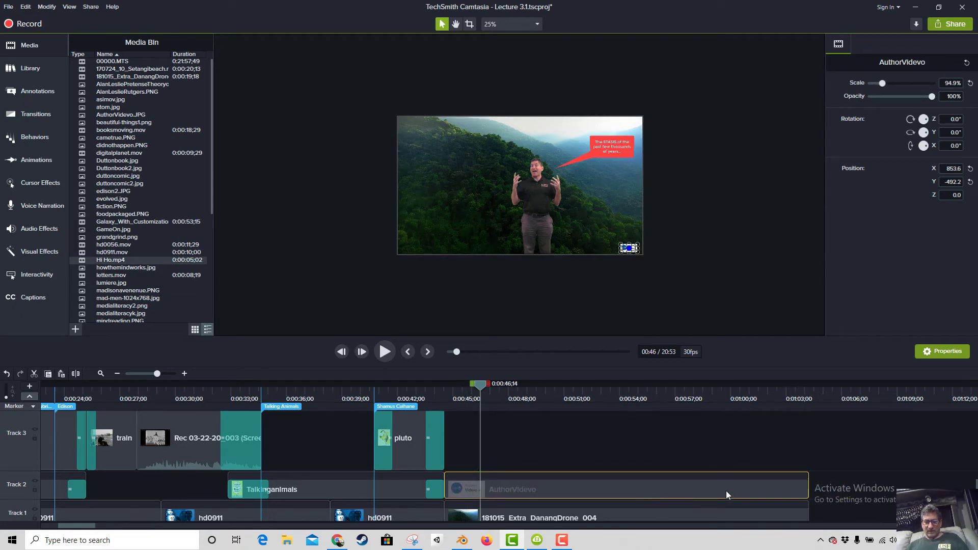
Group the AuthorVidevo credit with the 181015_Extra_DanangDrone footage.
scroll(653, 509, down, 1)
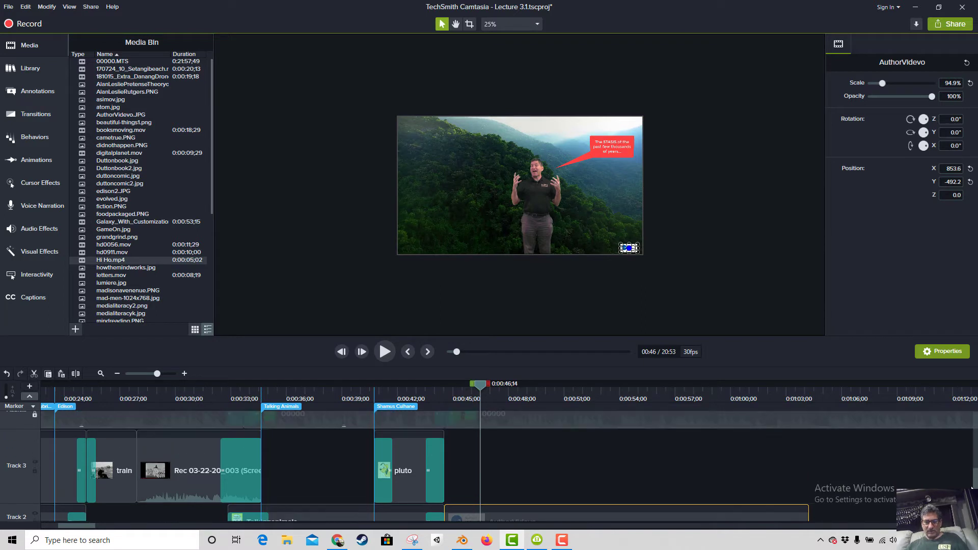
click(653, 509)
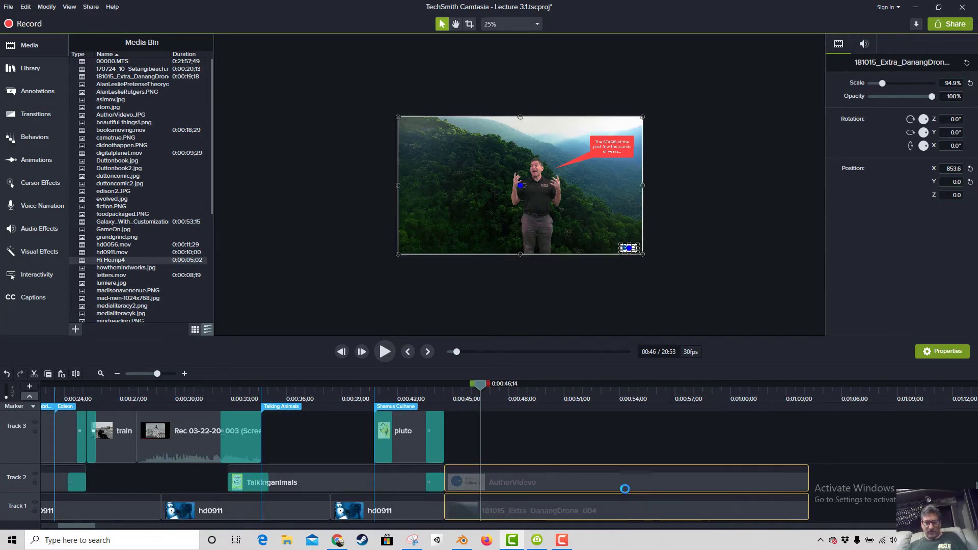
right_click(626, 483)
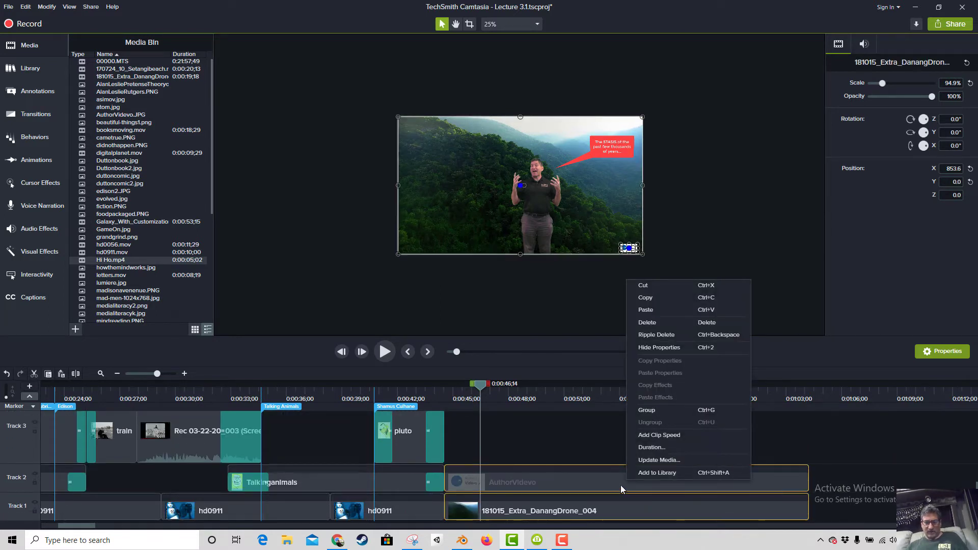
click(668, 411)
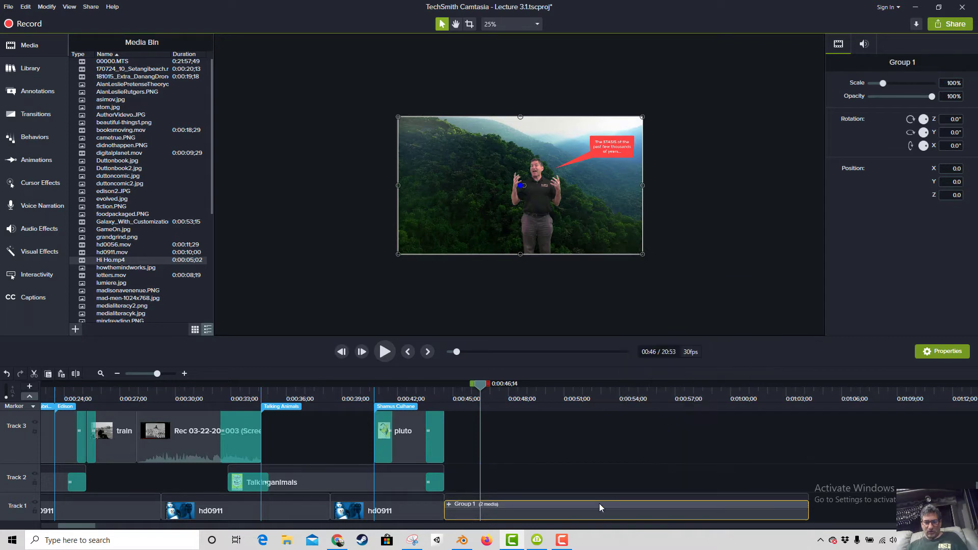
Play the video from the start of the grouped background and credit to check how it looks behind the speaker.
click(453, 399)
key(space)
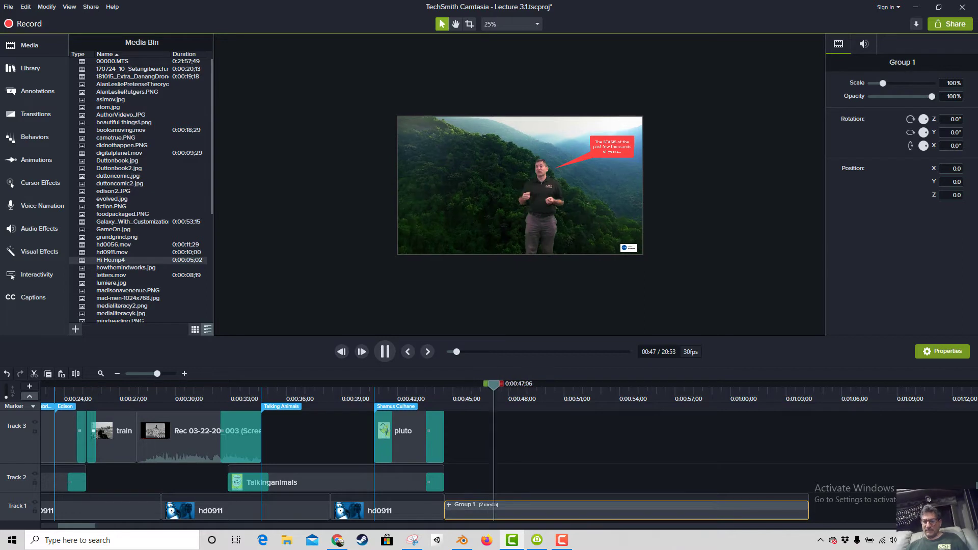
click(565, 540)
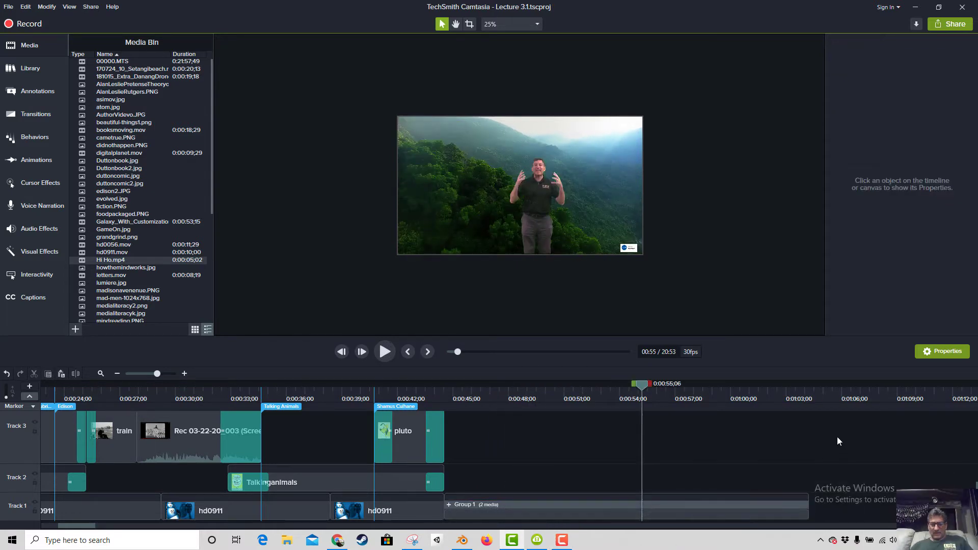
click(451, 395)
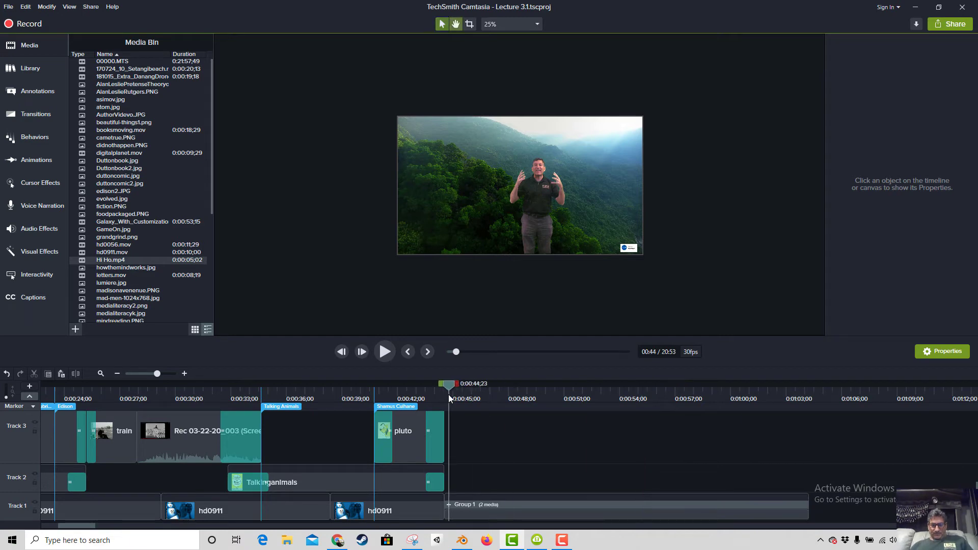
key(space)
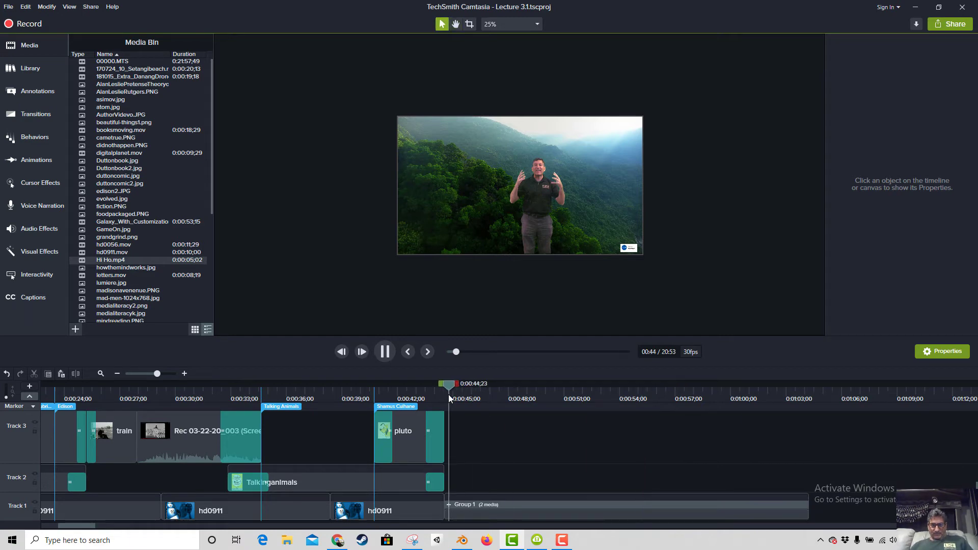
Stop the running screen recording in Camtasia Recorder.
click(561, 540)
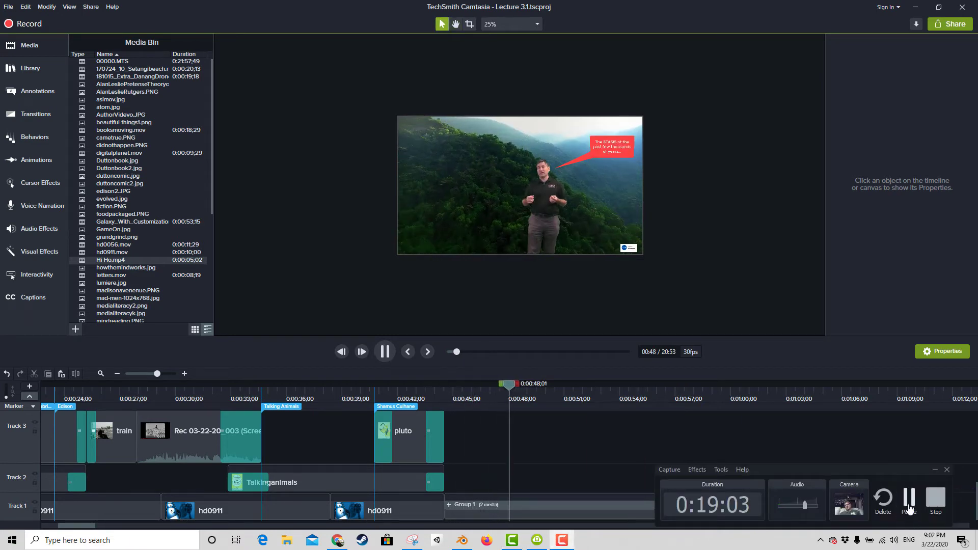
key(F10)
Lengthen the first red callout on Track 5 so it ends together with the red callout on Track 6.
click(531, 398)
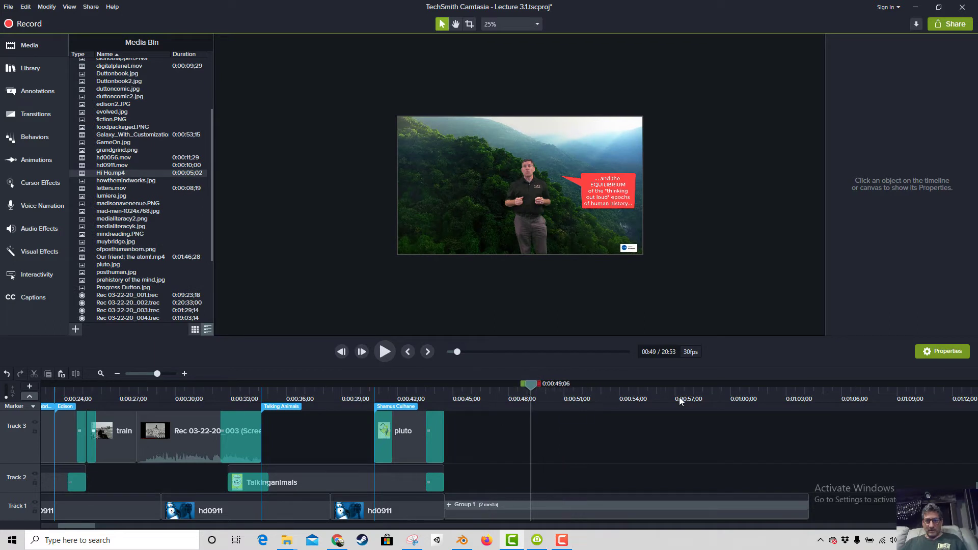
key(space)
scroll(721, 429, up, 4)
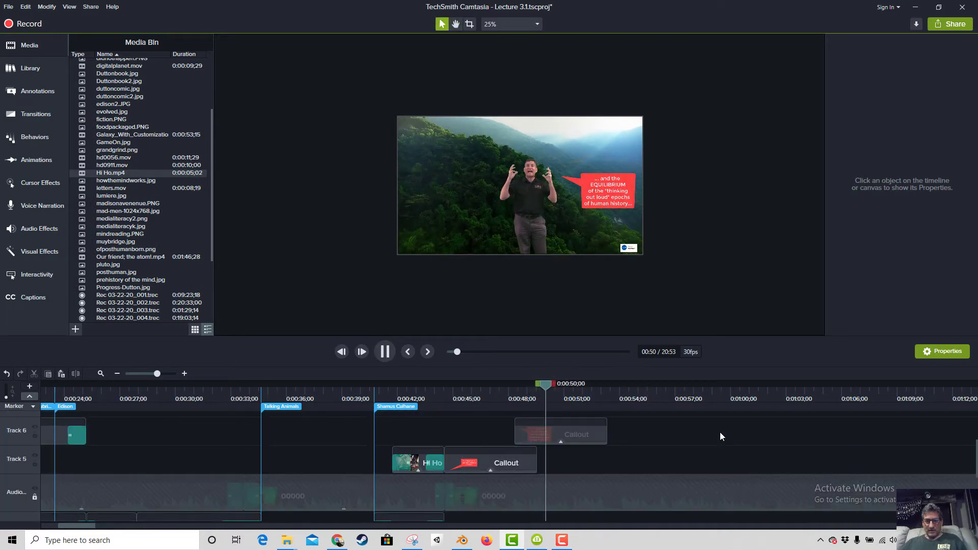
key(space)
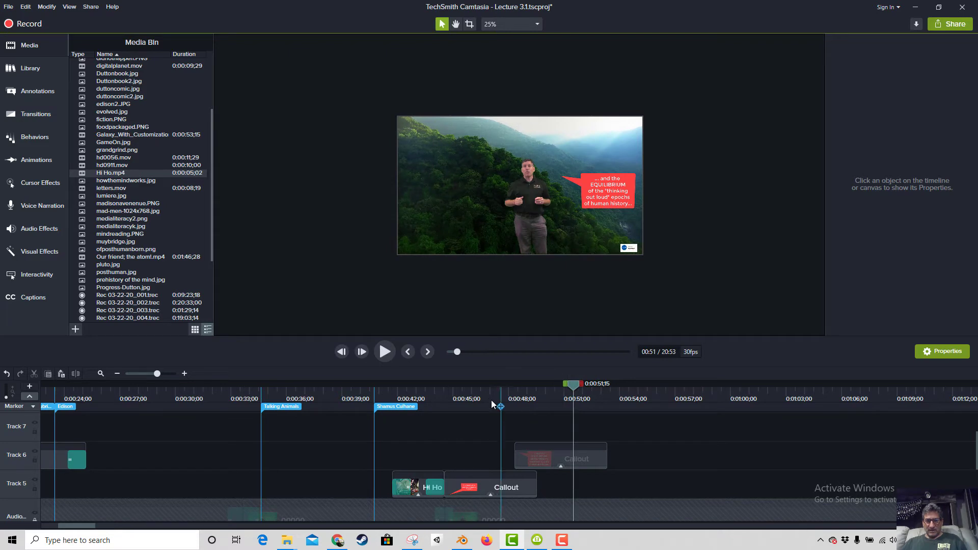
click(487, 397)
drag(537, 488, 611, 488)
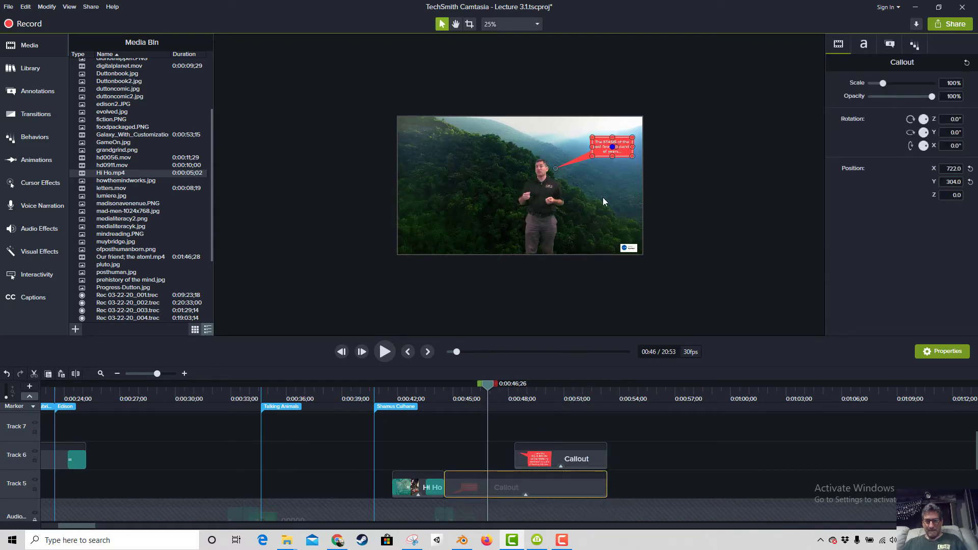
Zoom the canvas to 50% and place a purple Basic speech-bubble callout at 0:00:55;06, above and to the left of the speaker.
scroll(621, 240, up, 1)
key(space)
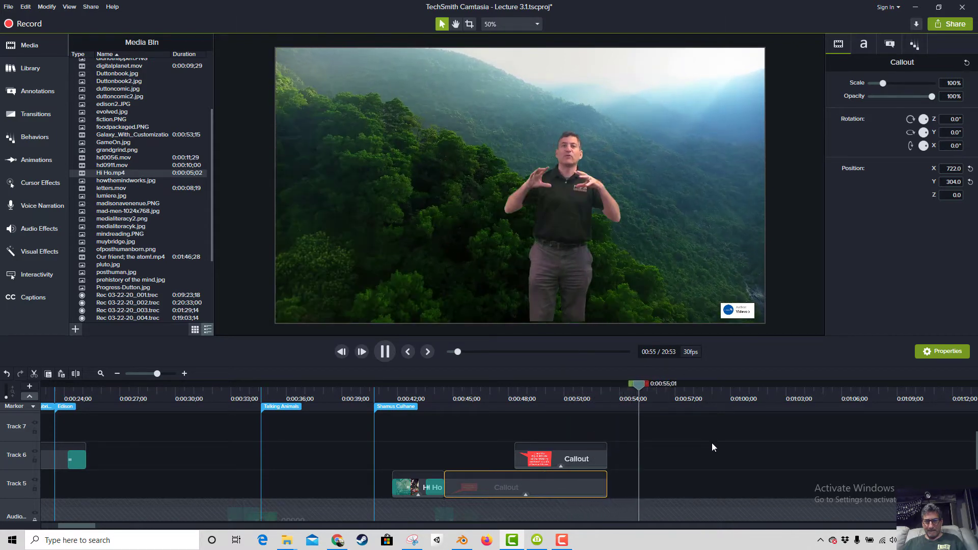
drag(650, 395, 640, 392)
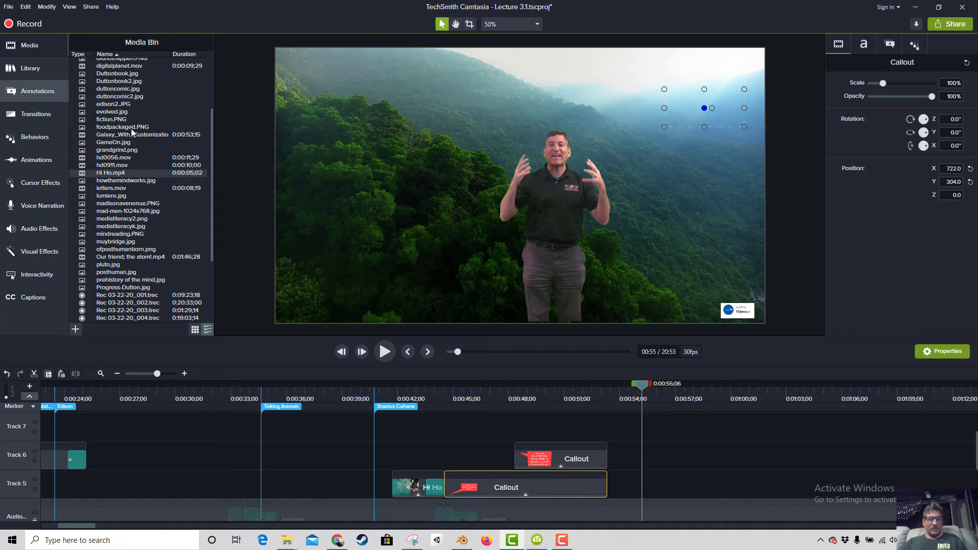
click(37, 93)
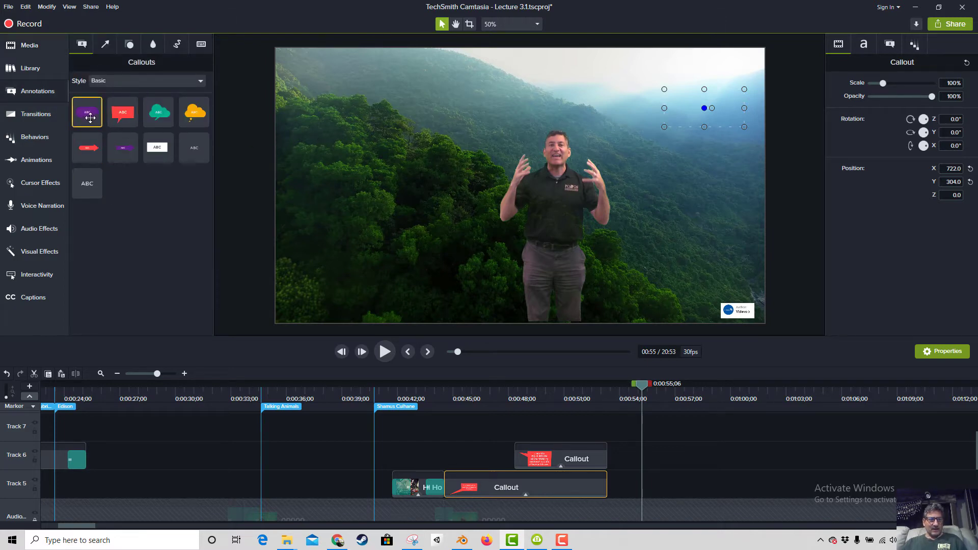
drag(90, 118, 360, 125)
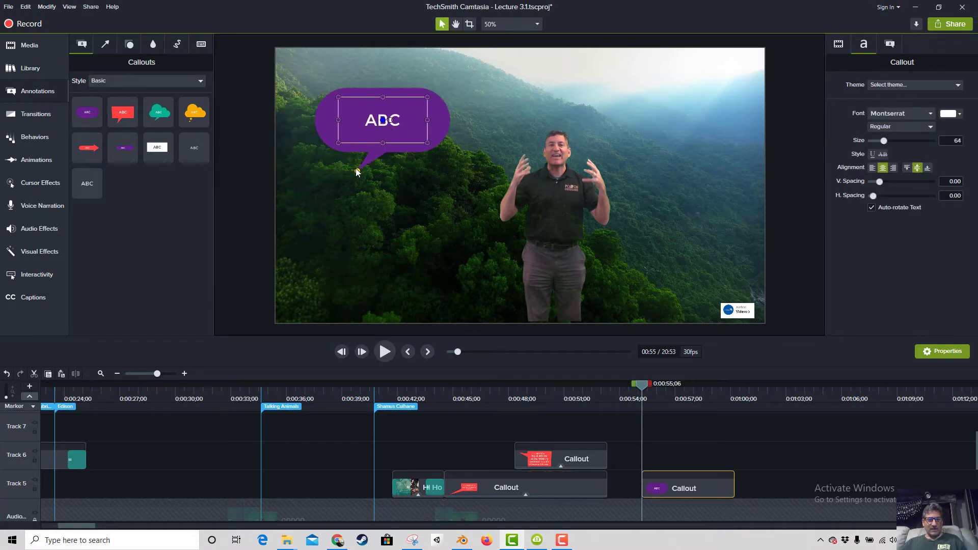
Lock Track 1 and stretch the purple callout's tail so it points at the speaker's head.
drag(356, 172, 338, 195)
scroll(159, 463, down, 5)
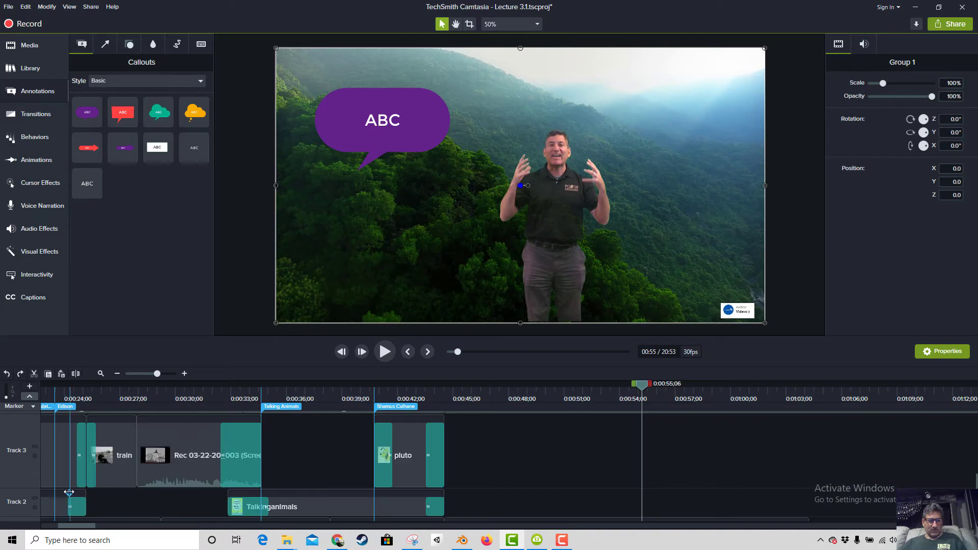
drag(69, 492, 69, 466)
click(34, 511)
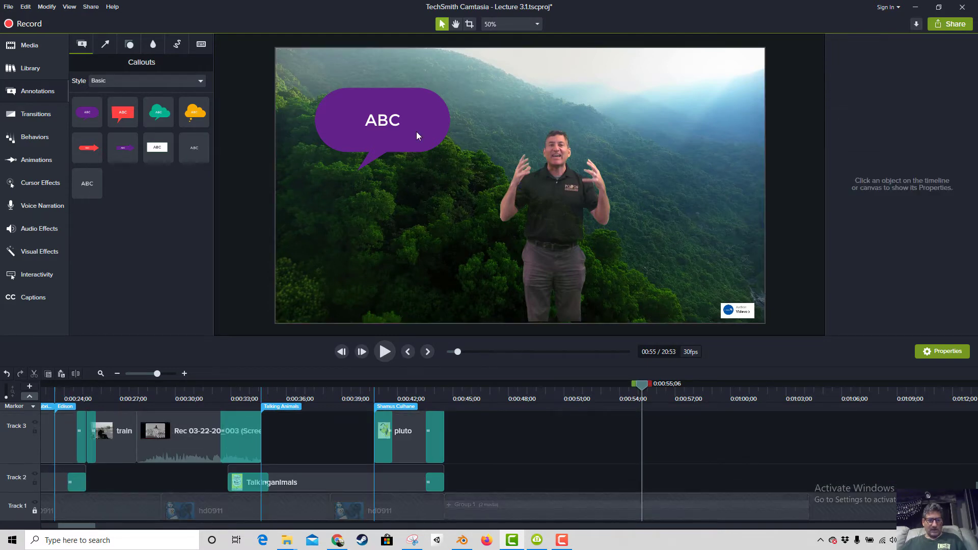
click(400, 124)
drag(359, 171, 511, 151)
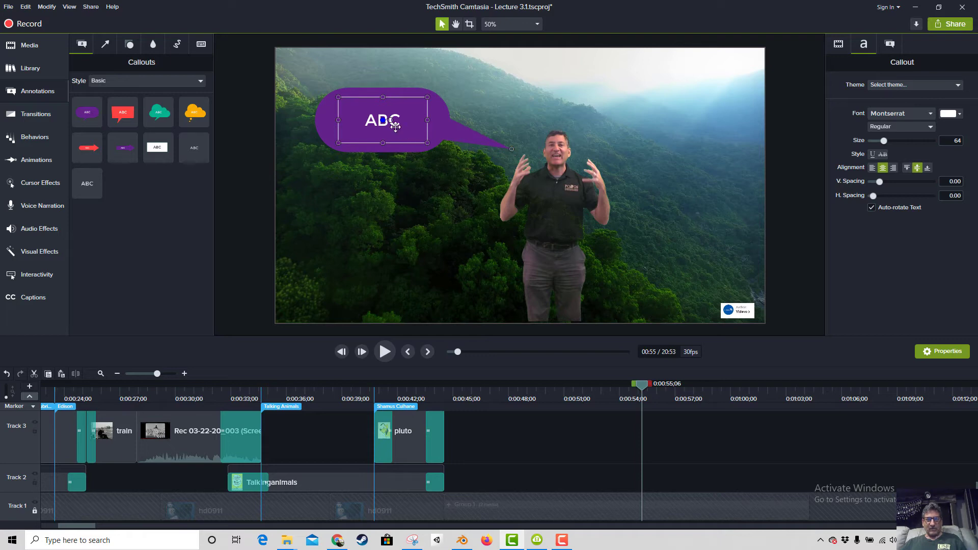
Replace the purple callout's placeholder text with "Evolutionary Saltation" -- A "quantum leap" in genetic change, keeping the quotation marks.
double_click(395, 122)
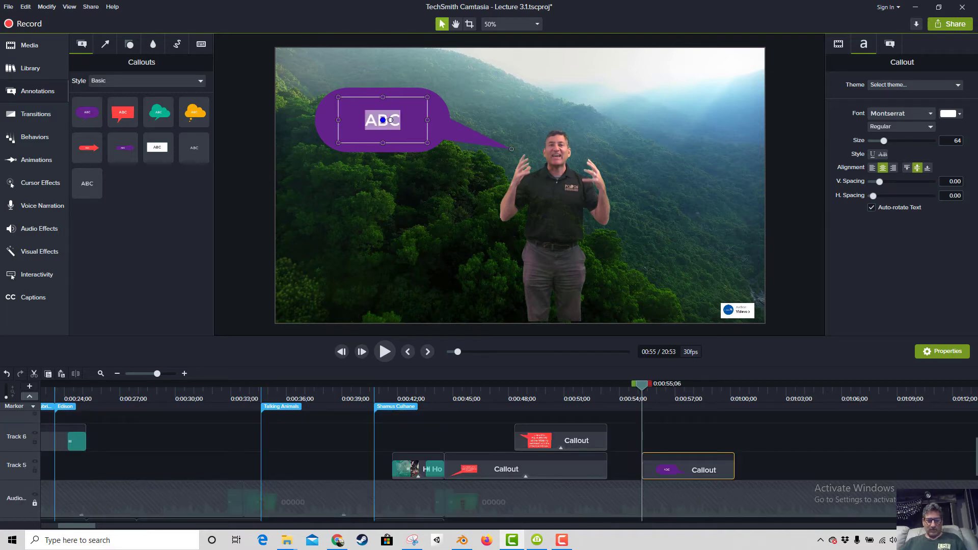
text(Evolu)
key(BackSpace)
key(BackSpace)
key(BackSpace)
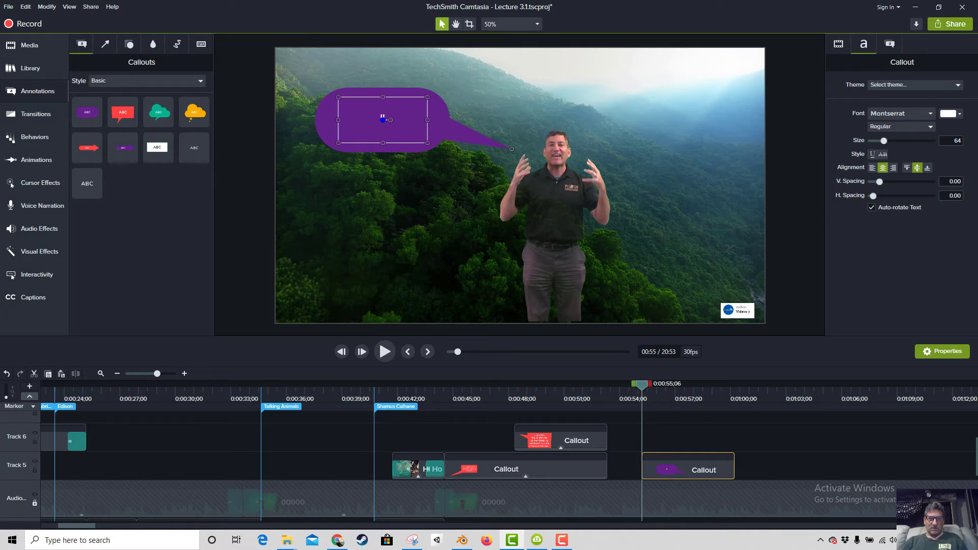
key(BackSpace)
text(olutionary Saltation")
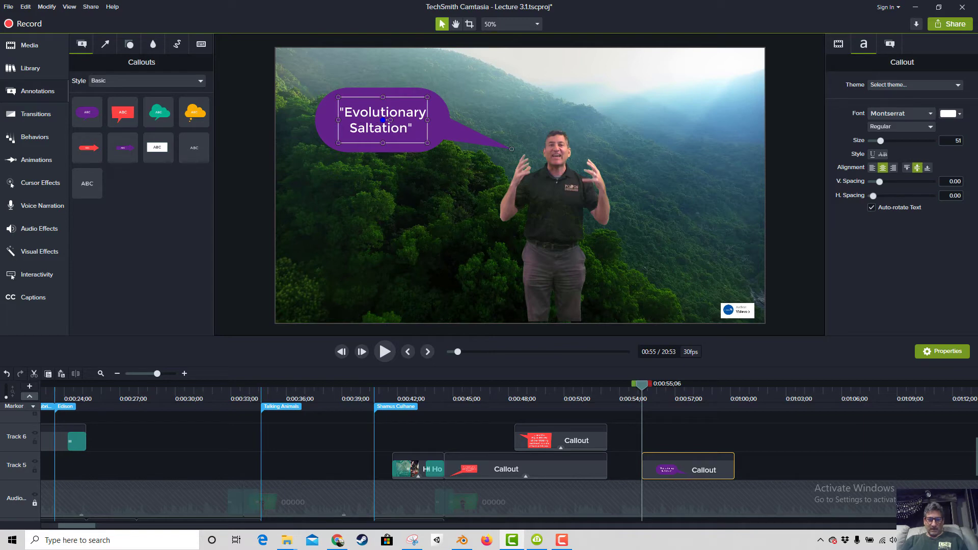
text( -- A q)
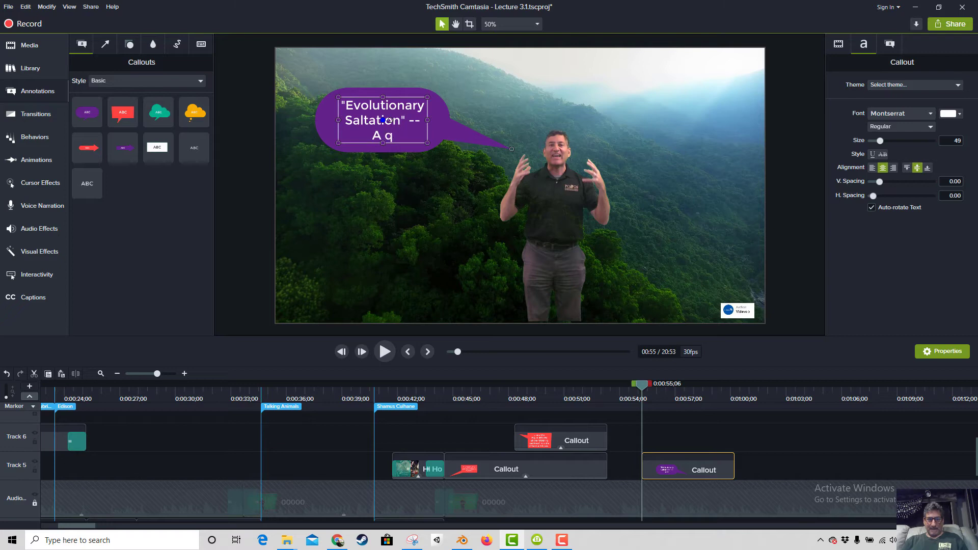
key(BackSpace)
text("quantum leap" in genetic)
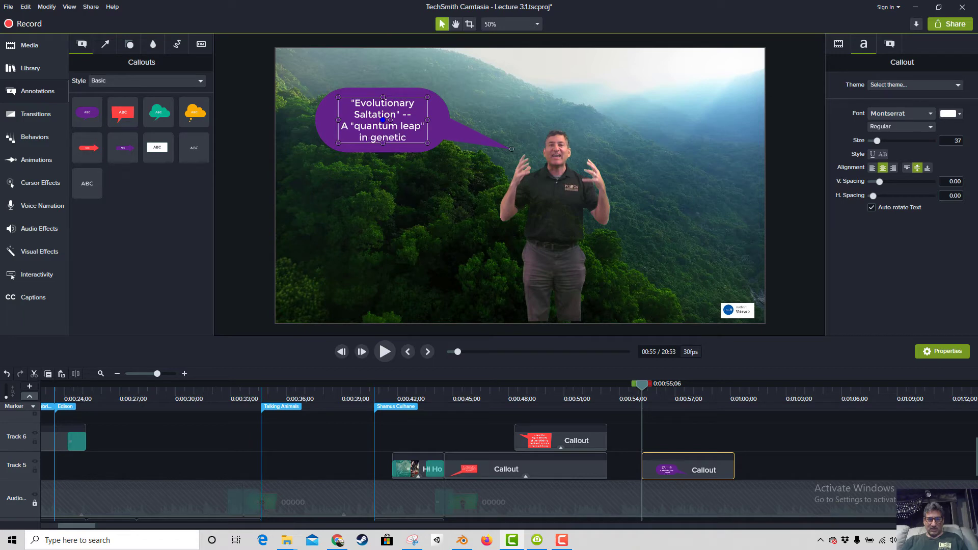
text( change)
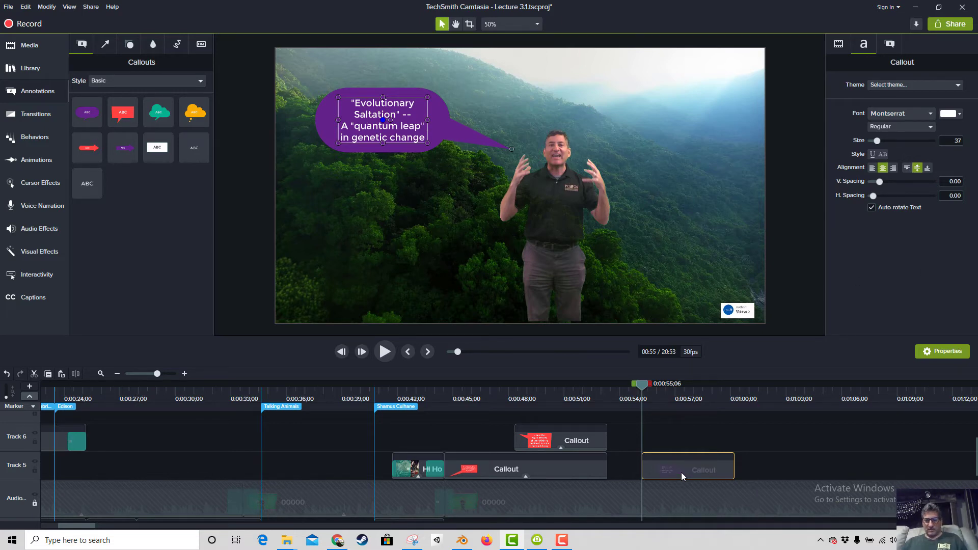
Shift the purple callout slightly earlier on Track 5 to start just after 0:54, and play that part to check its timing.
click(617, 395)
key(space)
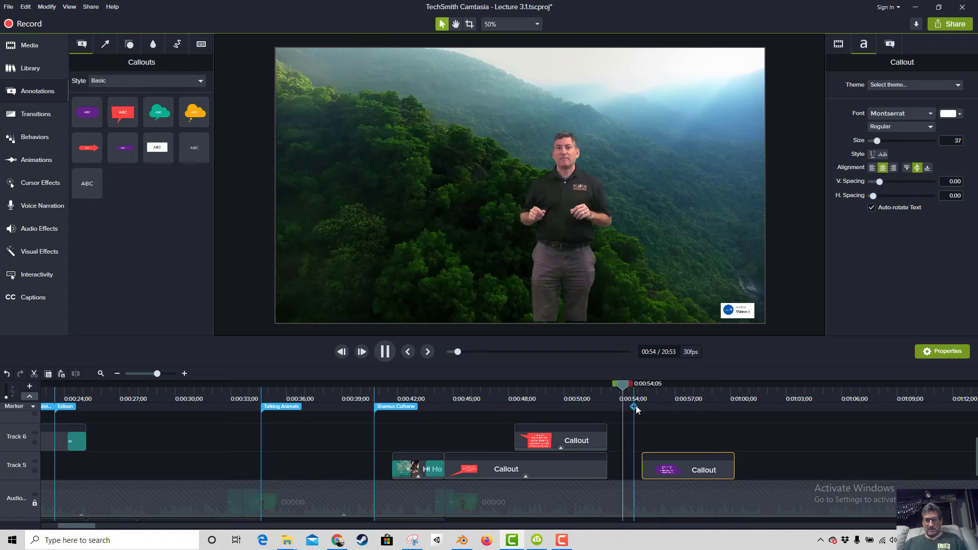
click(681, 469)
drag(682, 469, 670, 469)
click(624, 396)
key(space)
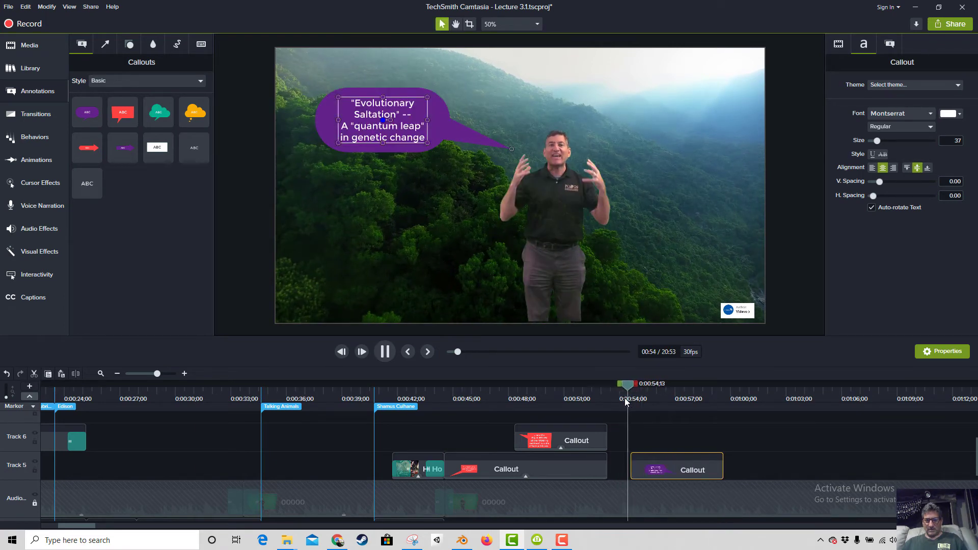
key(space)
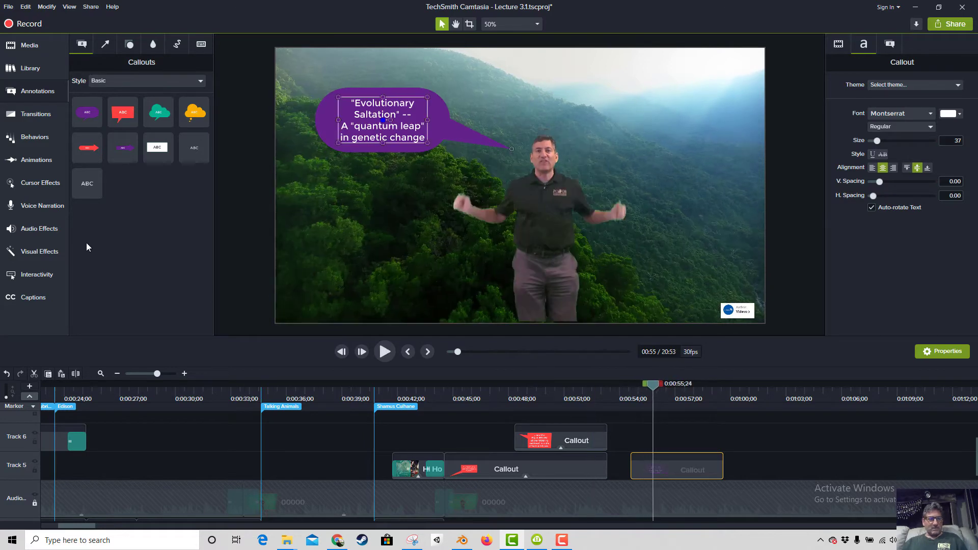
Apply the Jump And Fall behavior to the purple callout and play it from just before its start.
click(35, 139)
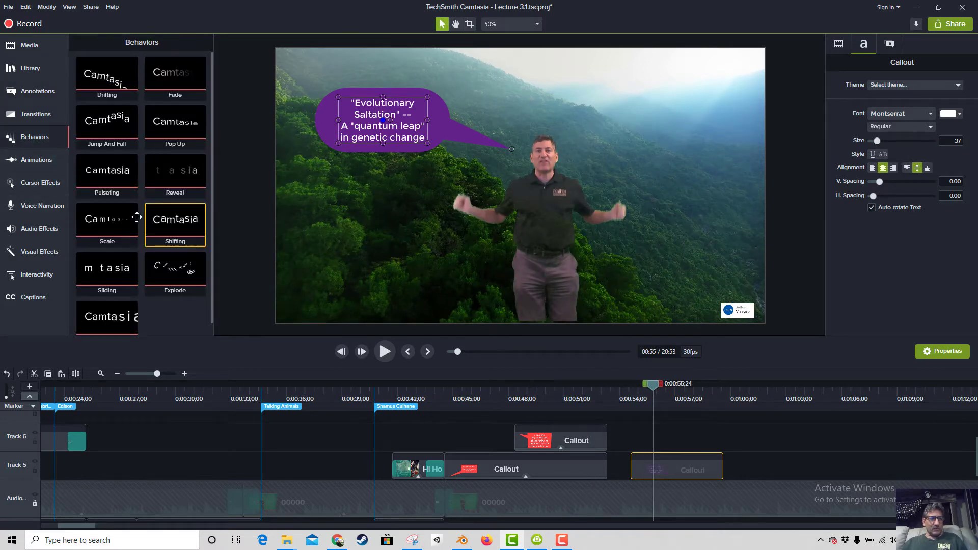
drag(101, 127, 683, 468)
click(631, 393)
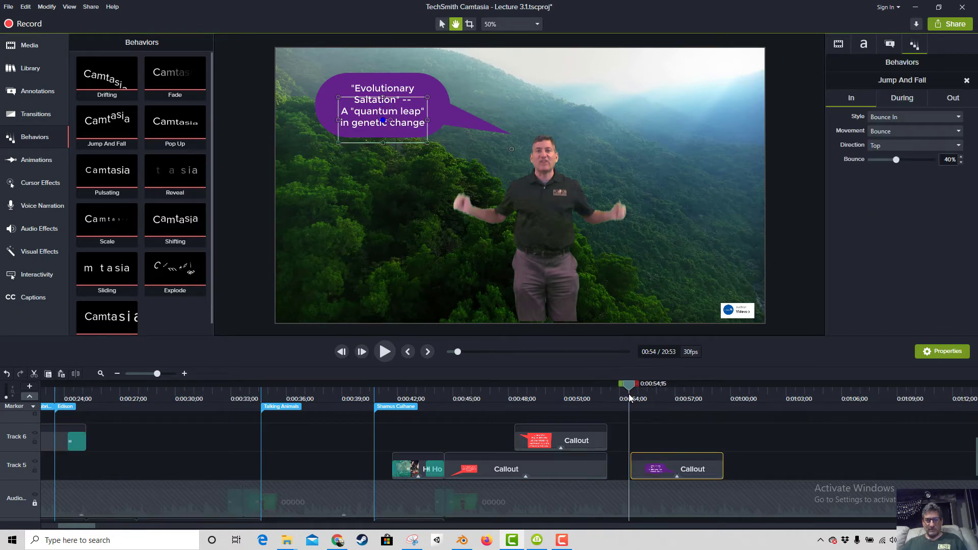
key(space)
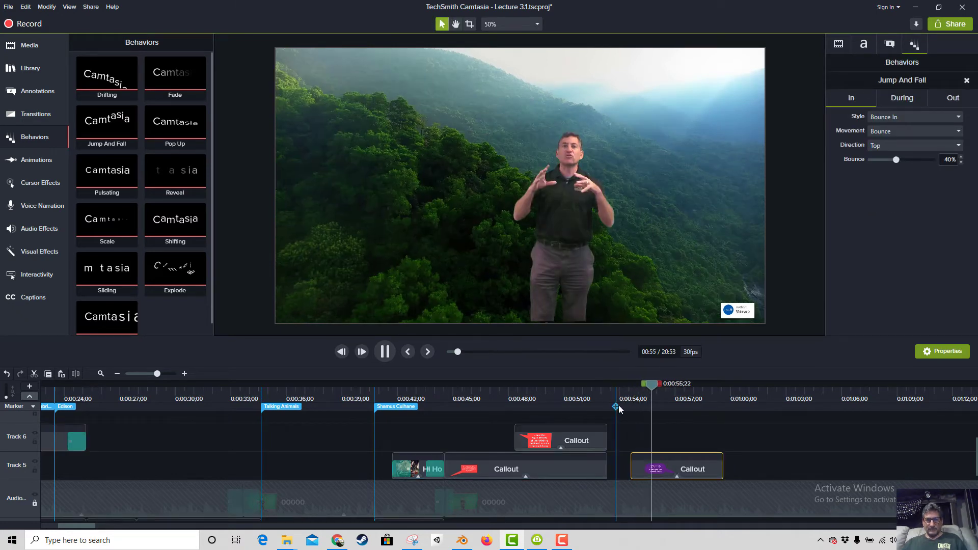
key(space)
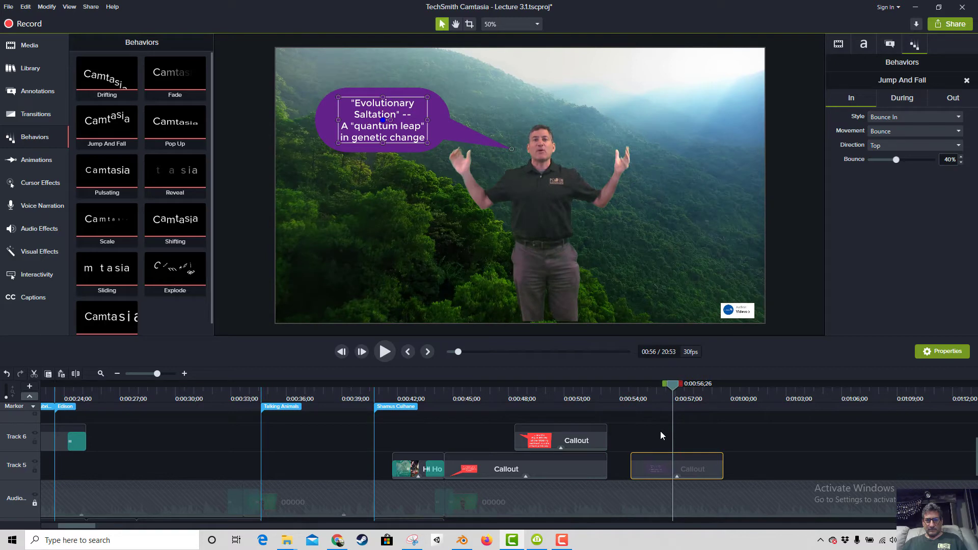
Shift the purple callout earlier on Track 5 to start at about 0:54, check its timing, and shorten its tail away from the speaker.
drag(649, 466, 638, 468)
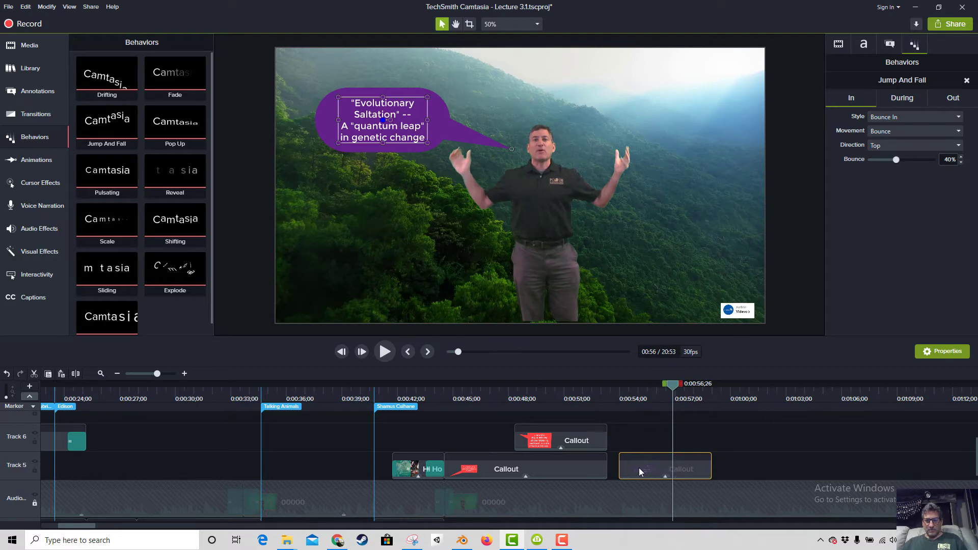
click(612, 398)
key(space)
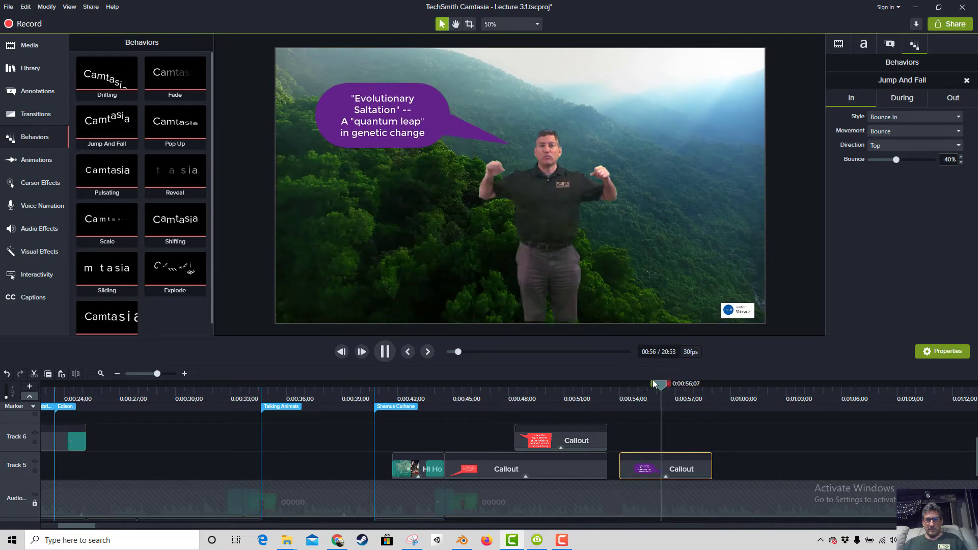
click(421, 137)
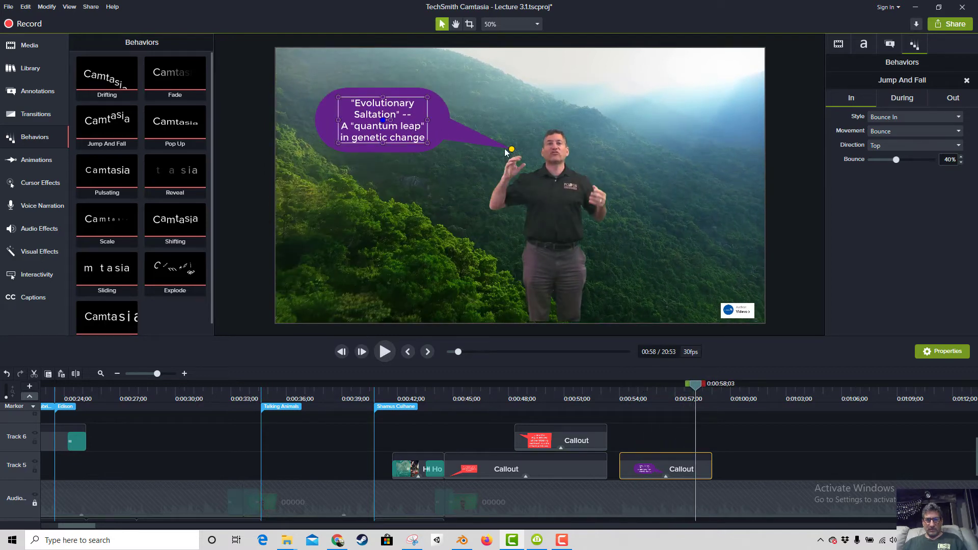
drag(512, 148, 478, 145)
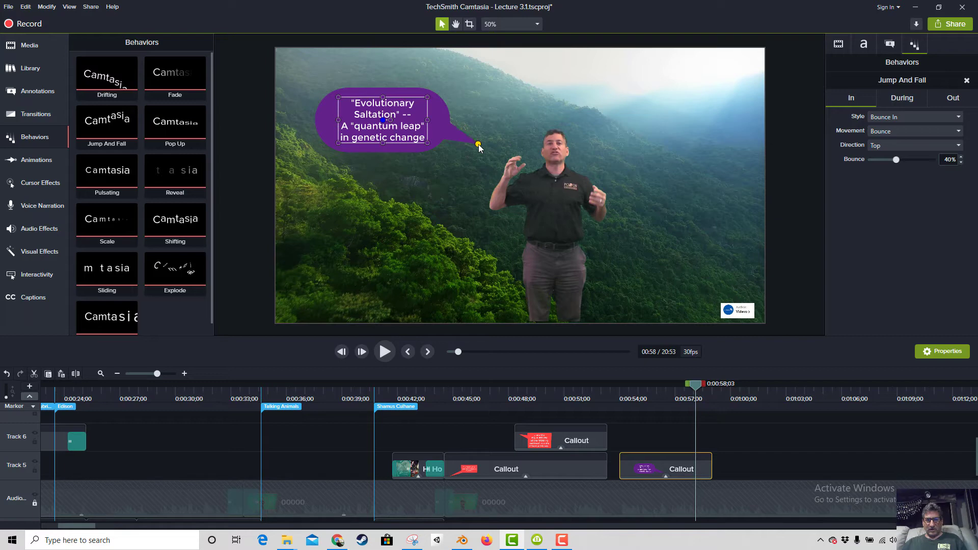
Set the During style of the purple callout's Jump And Fall behavior to None, and play from just before the callout.
click(626, 398)
click(900, 100)
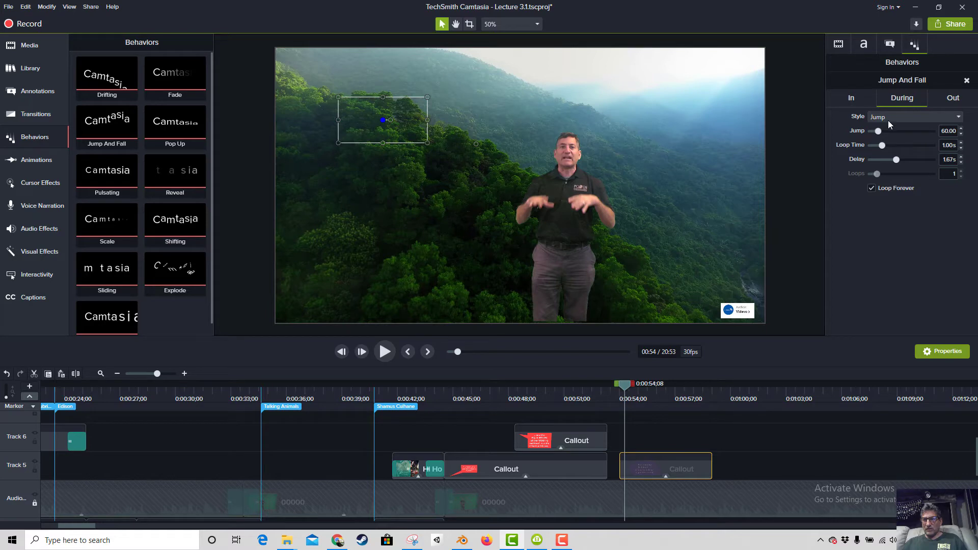
click(903, 118)
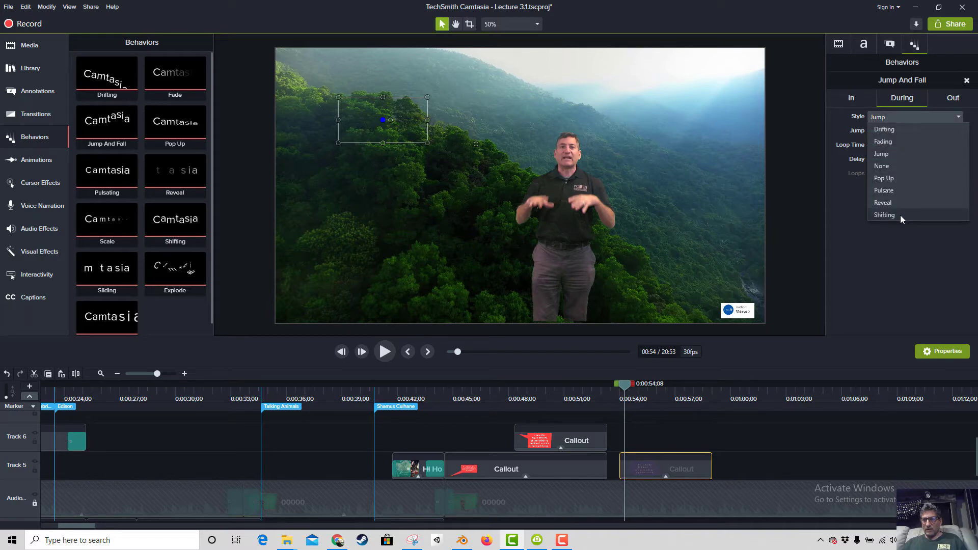
click(888, 165)
drag(624, 389, 610, 389)
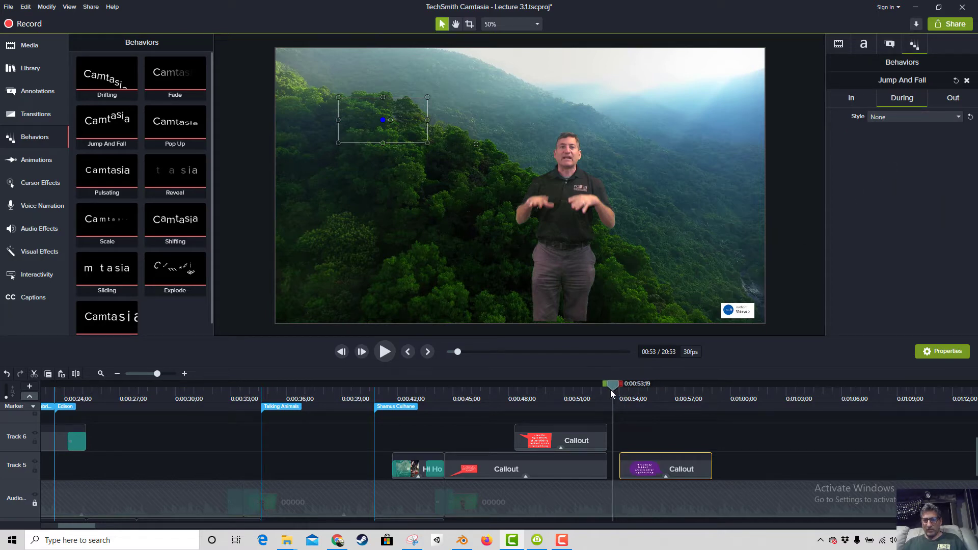
key(space)
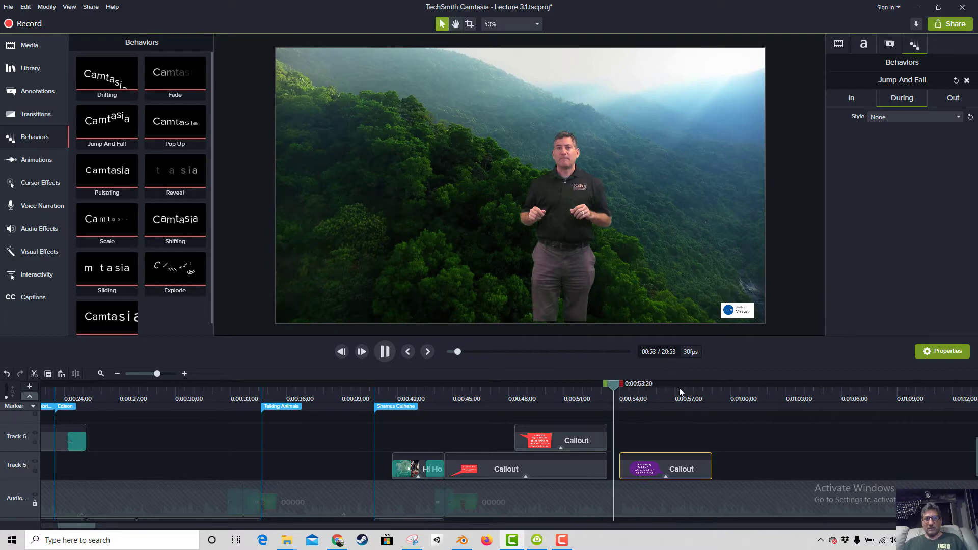
key(space)
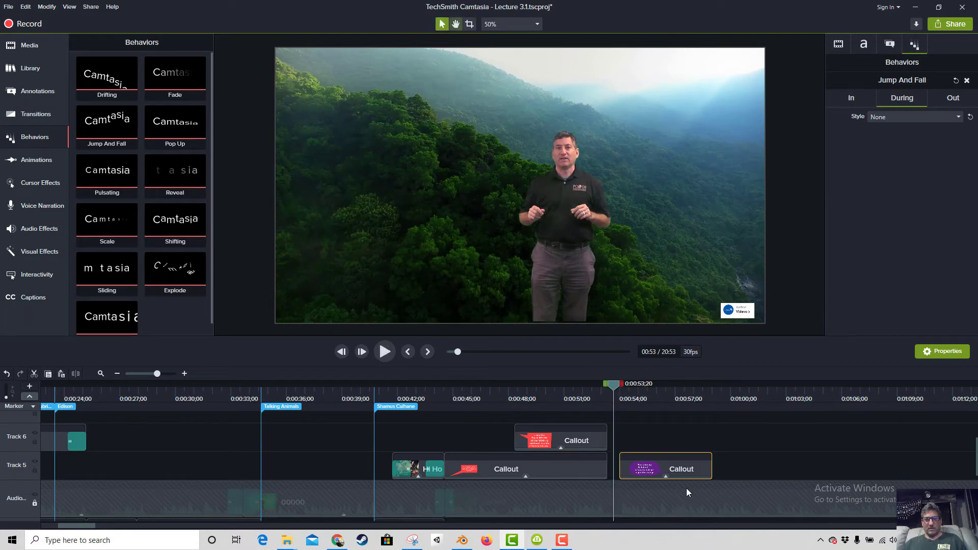
key(space)
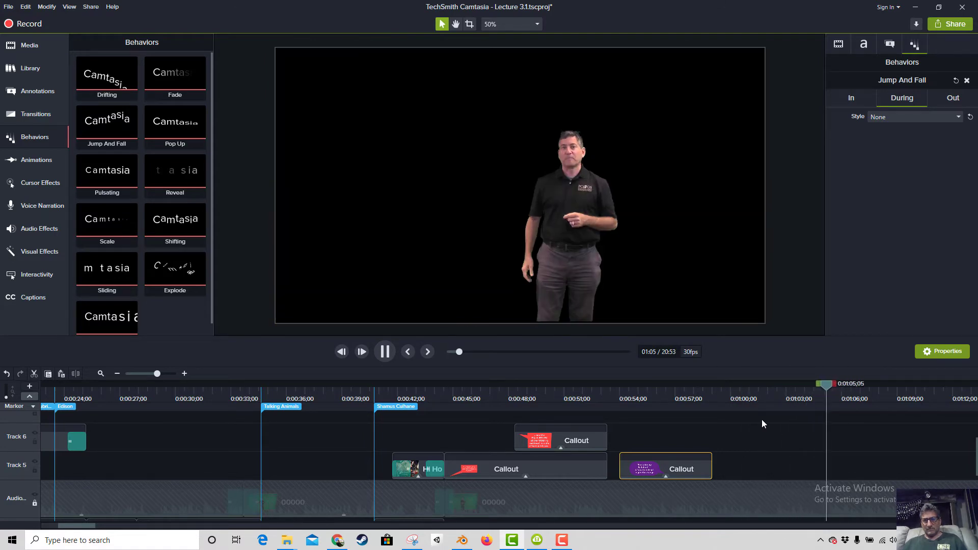
key(space)
Unlock Track 1, extend the end of Group 1 to the playhead at about 1:05:22, and play its last seconds.
scroll(787, 474, down, 3)
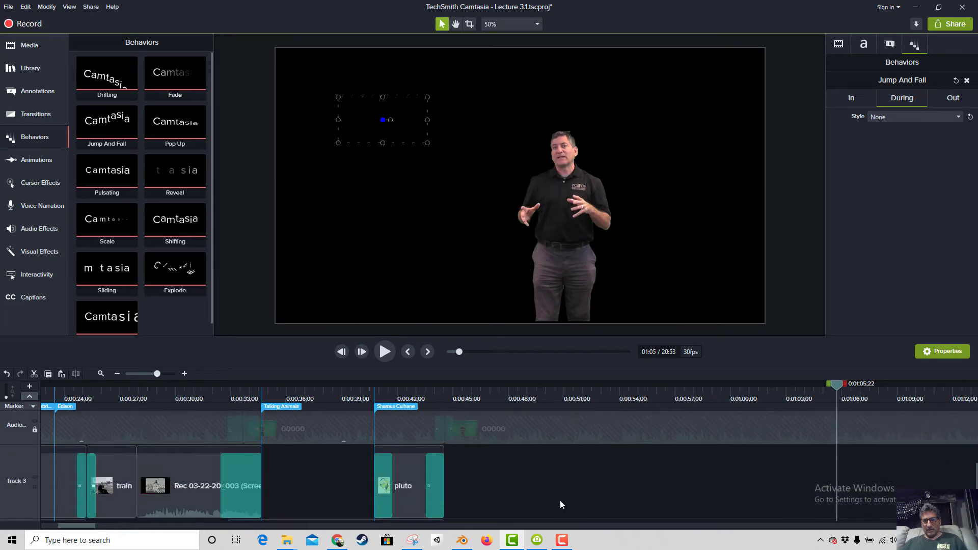
scroll(560, 505, down, 2)
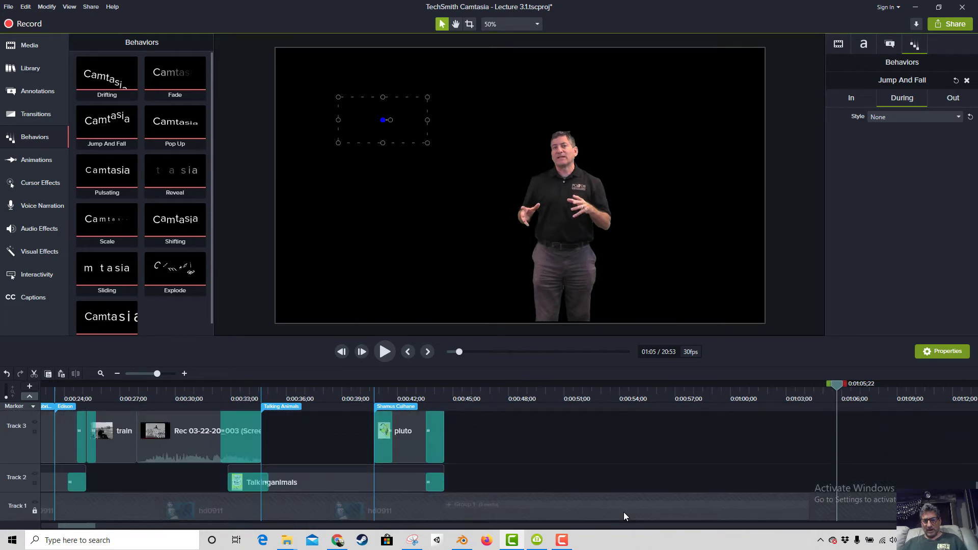
click(34, 511)
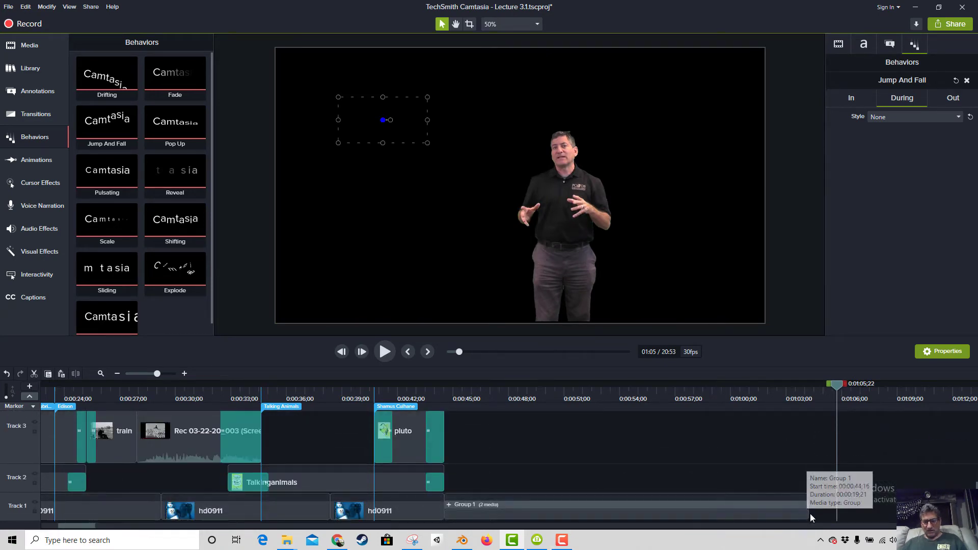
drag(808, 512, 834, 513)
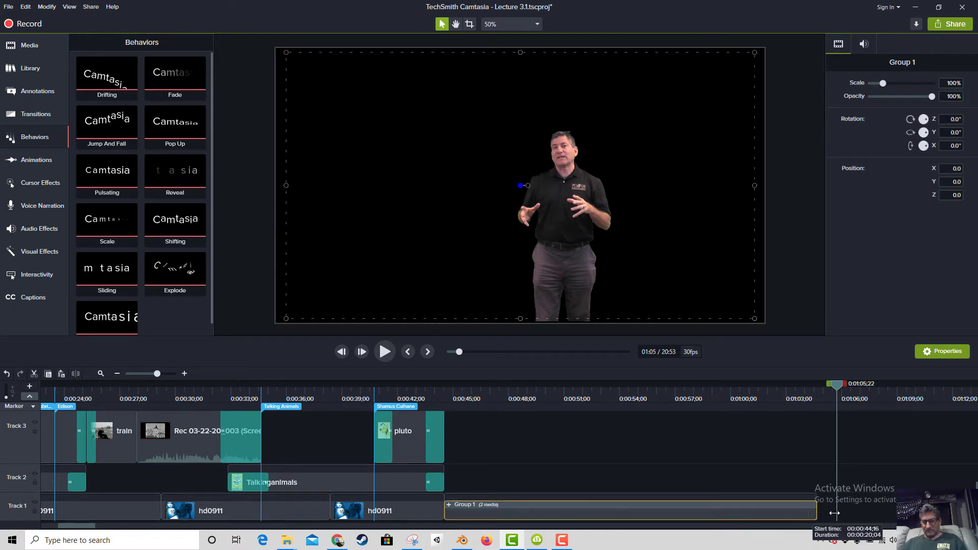
click(819, 398)
key(space)
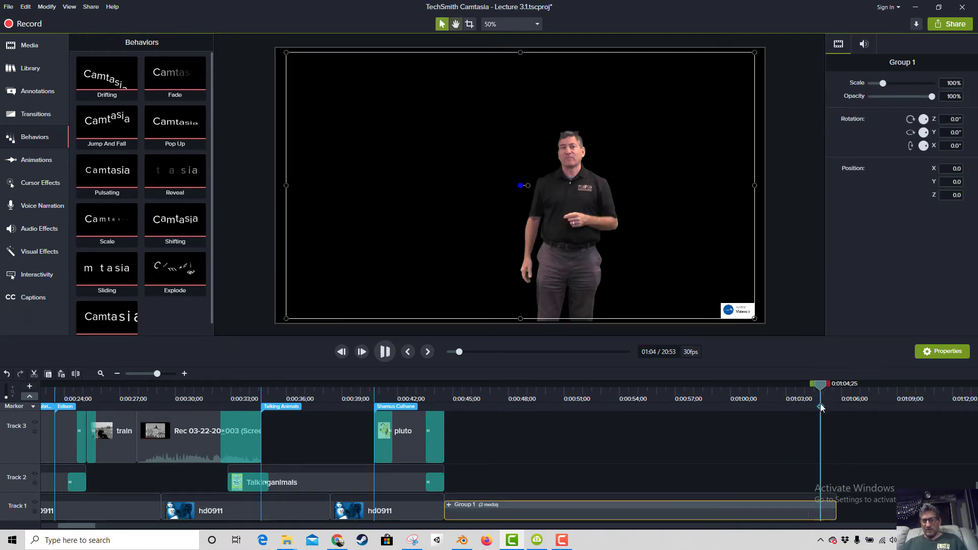
click(783, 392)
key(space)
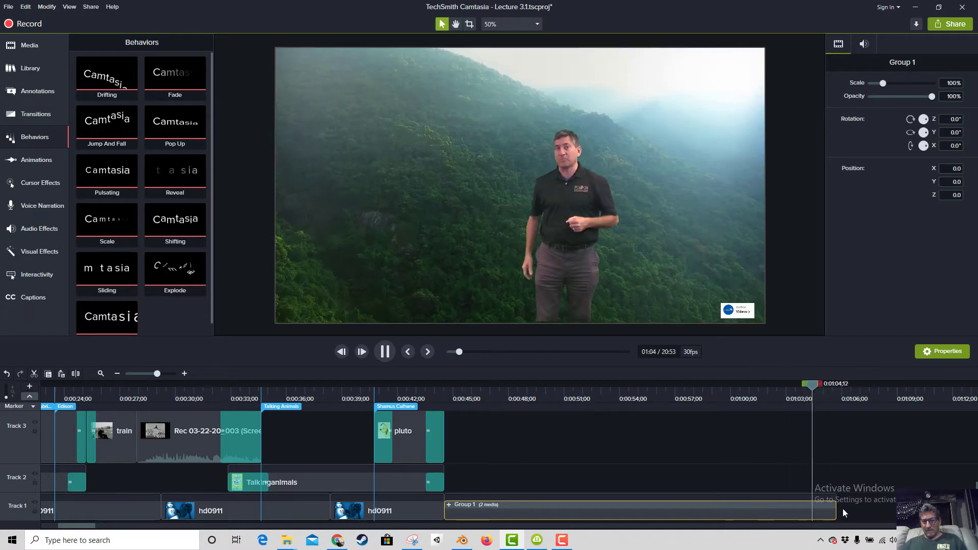
key(space)
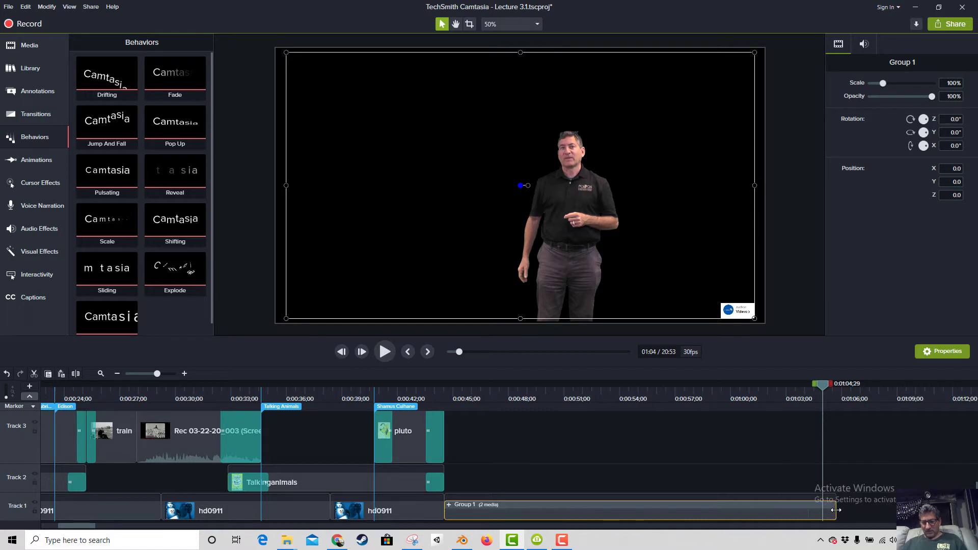
Trim the end of Group 1 on Track 1 back to about 1:04.5 and play across the new end.
drag(823, 509, 815, 507)
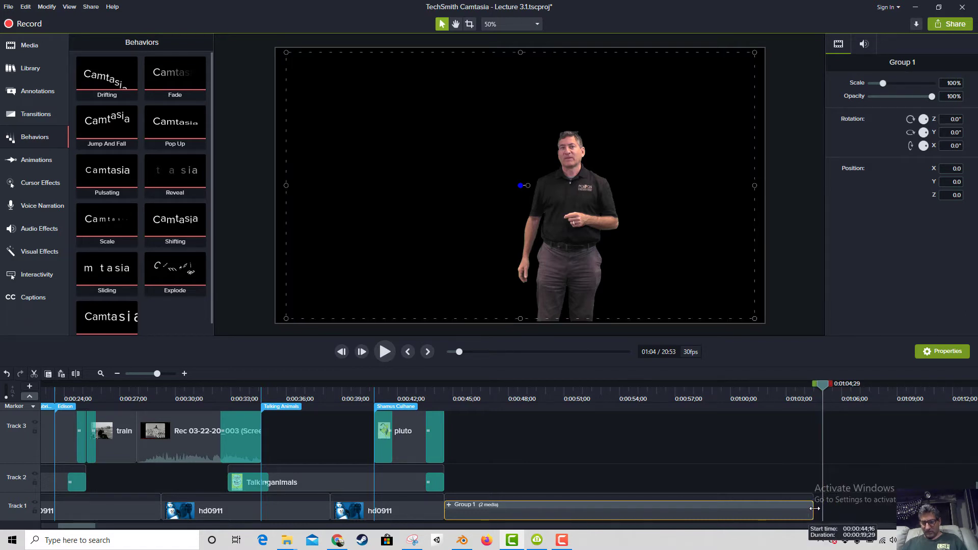
drag(821, 383, 804, 394)
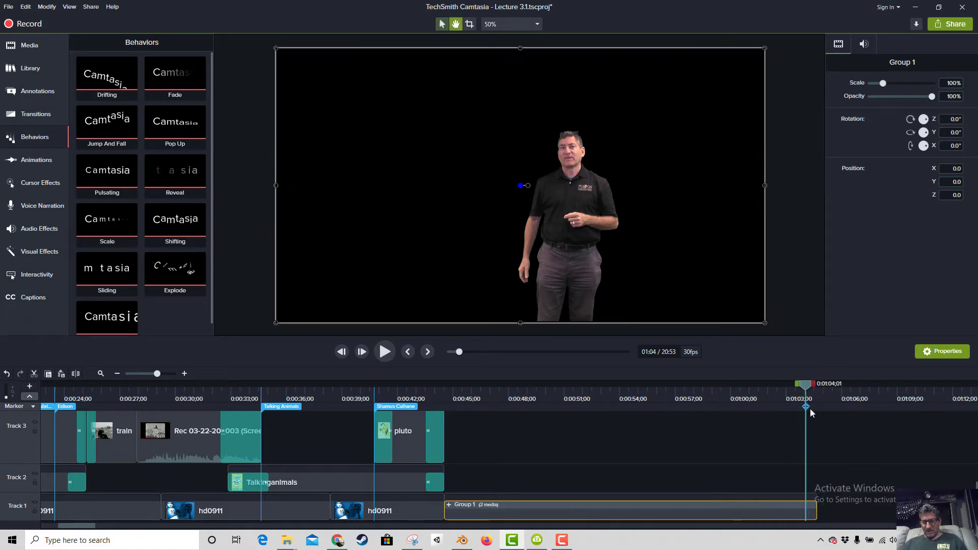
key(space)
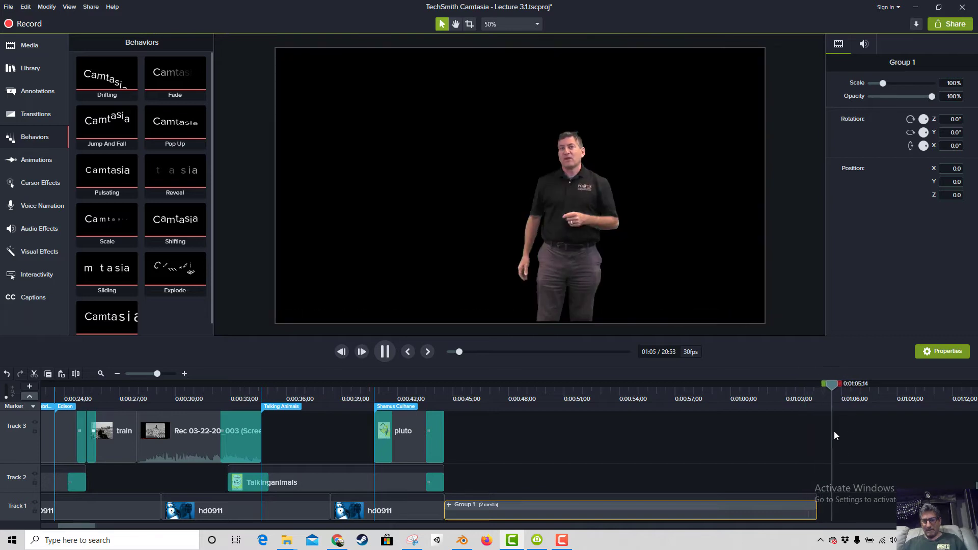
key(space)
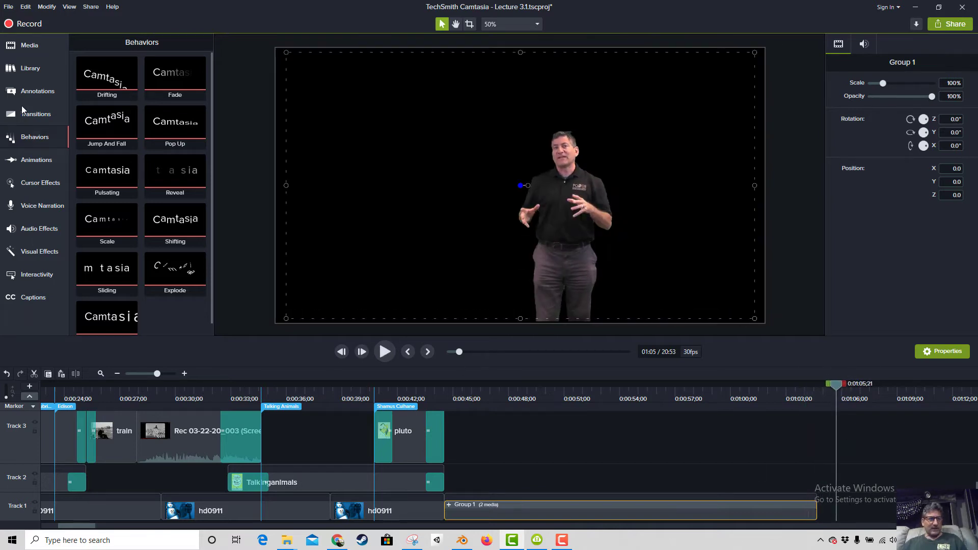
Look up the Fade transition for Group 1, and play the lecture from about 1:06 to review the part without a background.
click(32, 115)
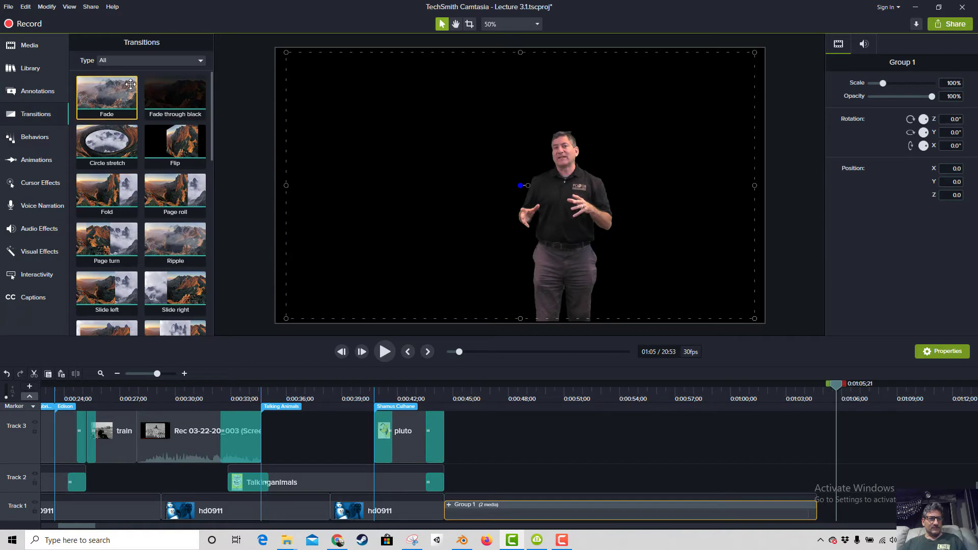
mouse_move(108, 92)
mouse_down()
mouse_move(242, 200)
mouse_move(741, 474)
mouse_move(811, 502)
mouse_move(127, 197)
mouse_move(46, 53)
mouse_move(108, 96)
mouse_up()
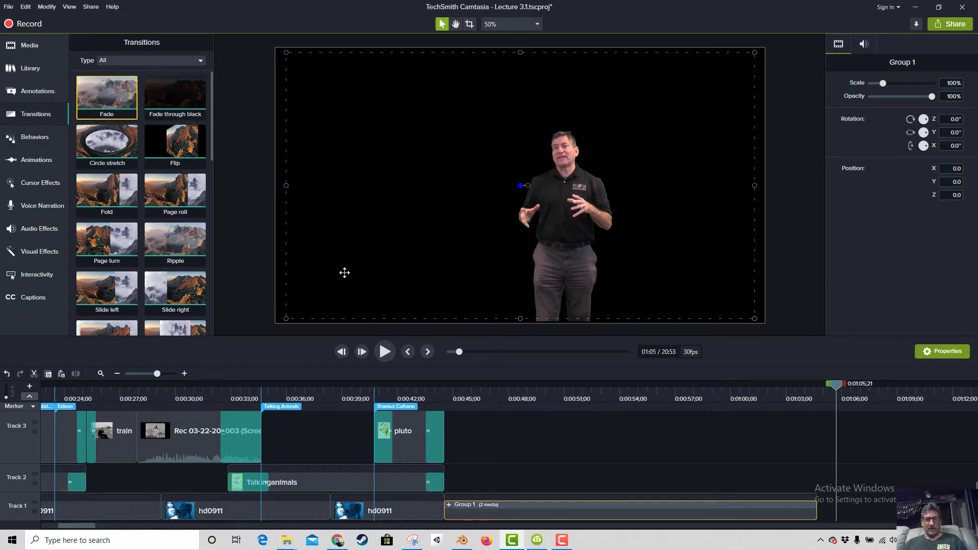
click(850, 399)
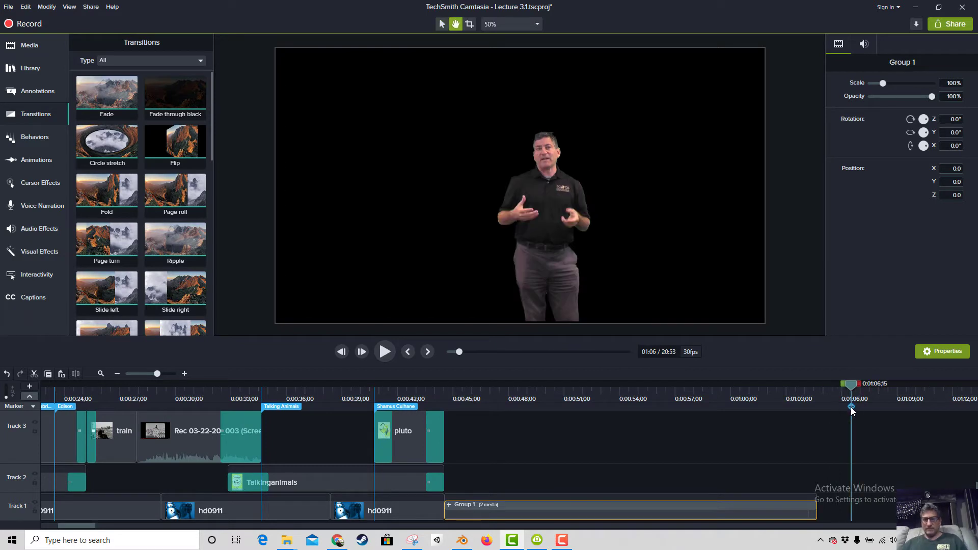
key(space)
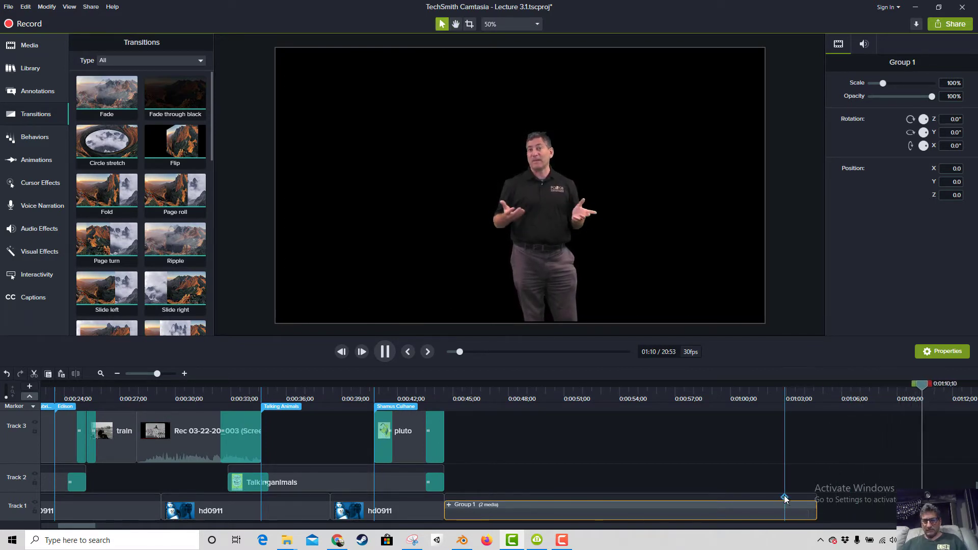
key(space)
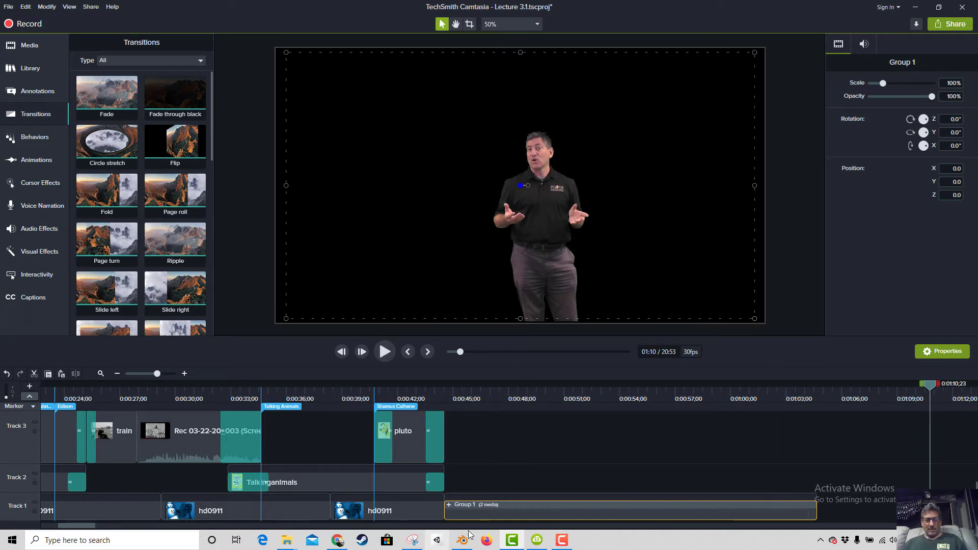
Switch to the Videvo page in Chrome, look through the similar clips, and open the free Pai White Buddha Thailand video.
click(339, 543)
scroll(550, 359, down, 4)
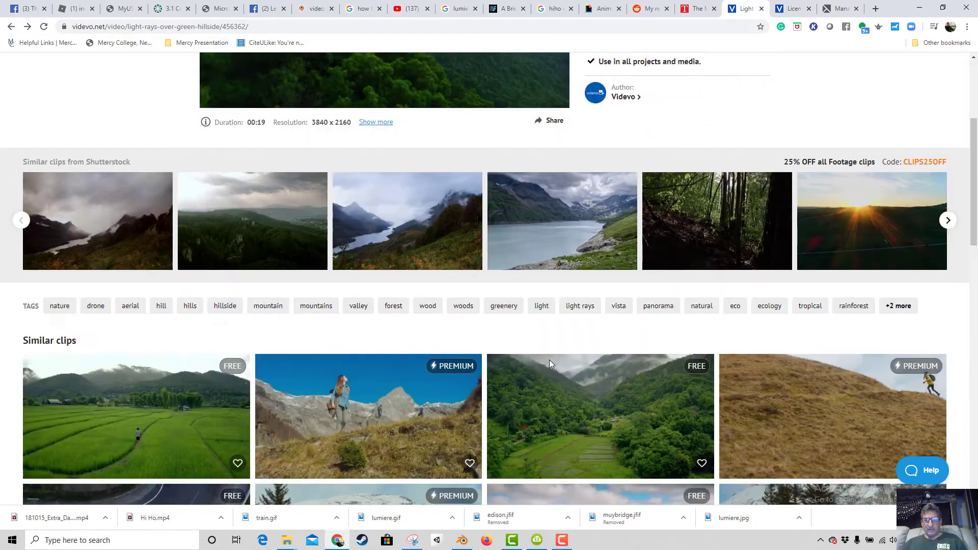
scroll(549, 359, down, 9)
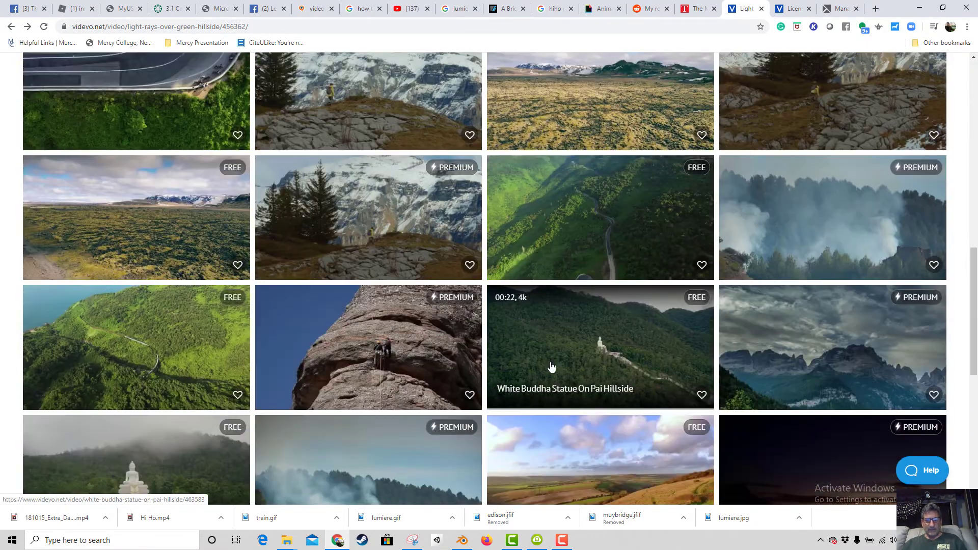
scroll(560, 364, up, 13)
scroll(570, 360, down, 13)
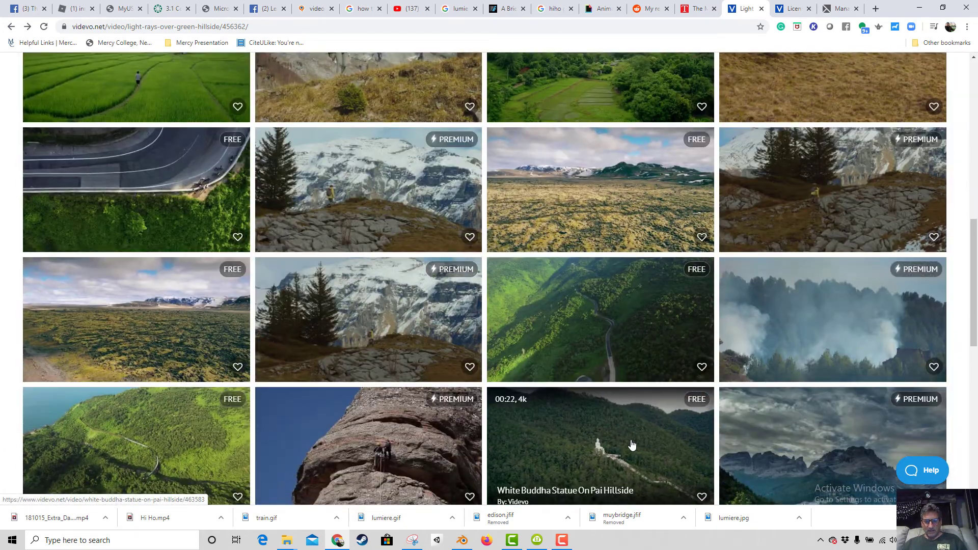
scroll(630, 446, down, 2)
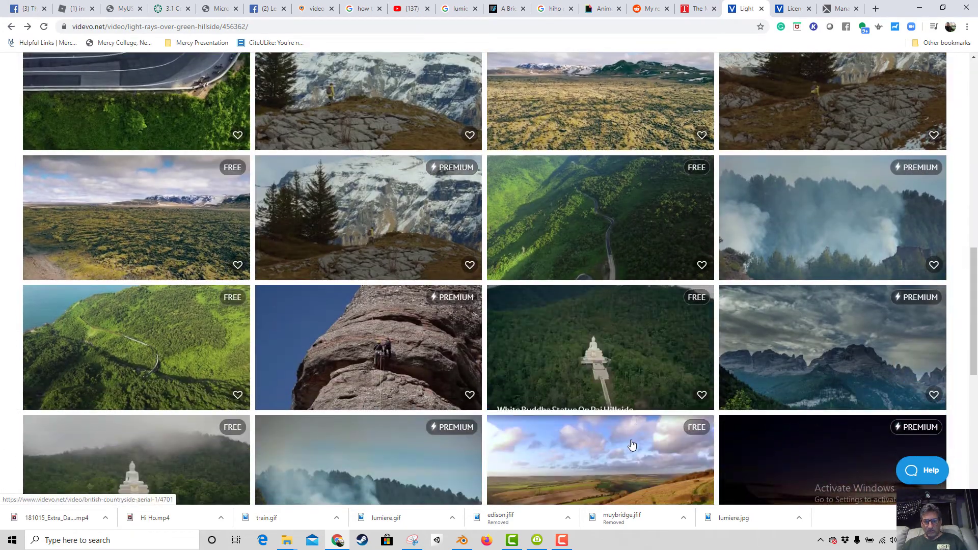
scroll(590, 404, down, 4)
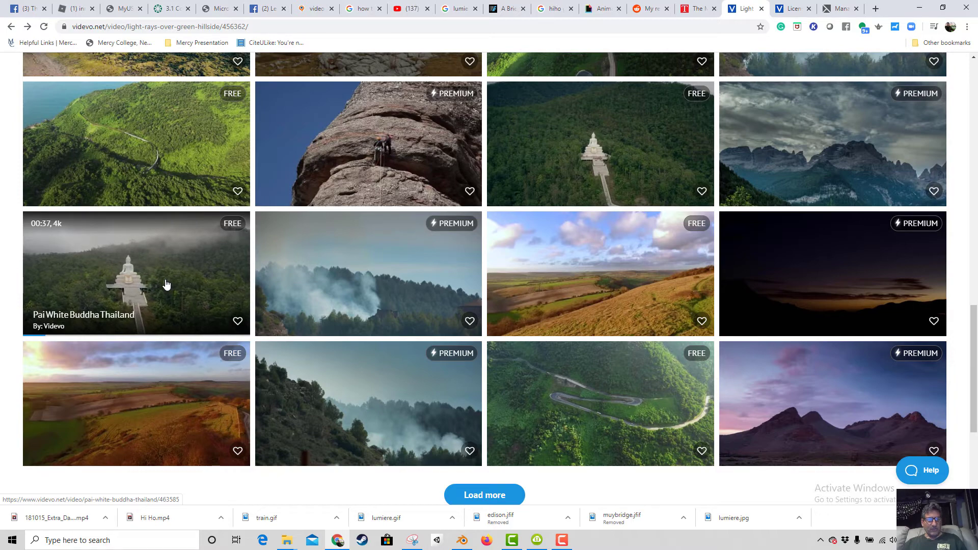
scroll(172, 284, down, 4)
scroll(175, 222, up, 3)
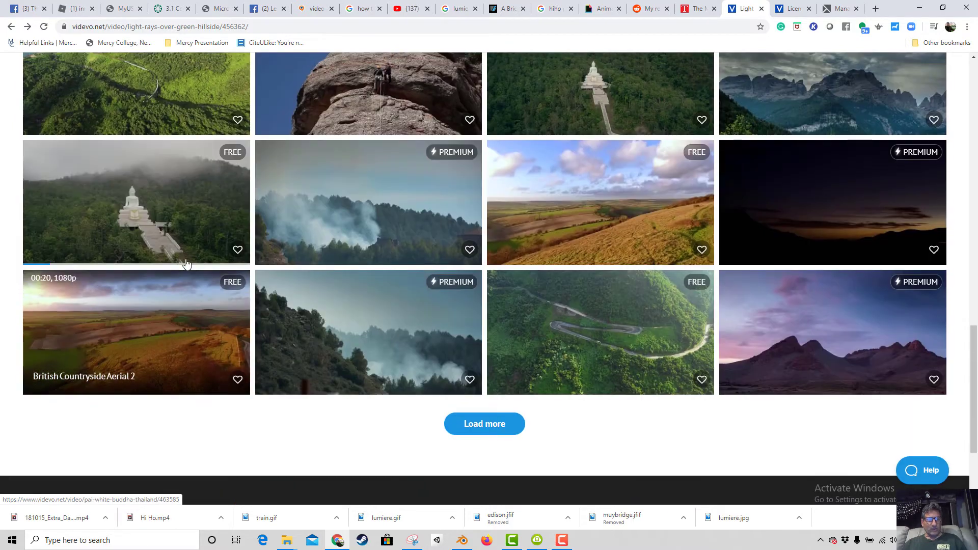
click(147, 216)
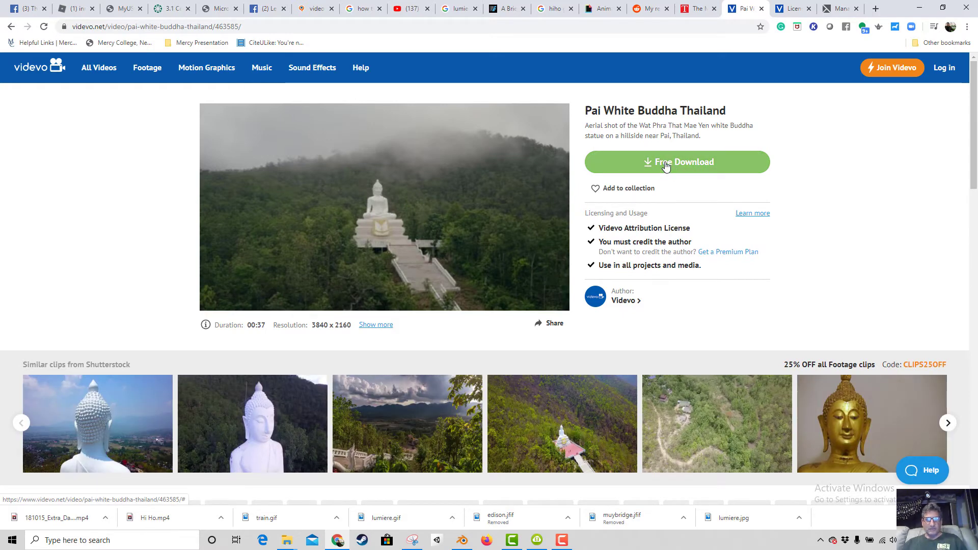
Download the Pai White Buddha Thailand clip for free and dismiss the Shutterstock offer.
click(666, 166)
click(413, 264)
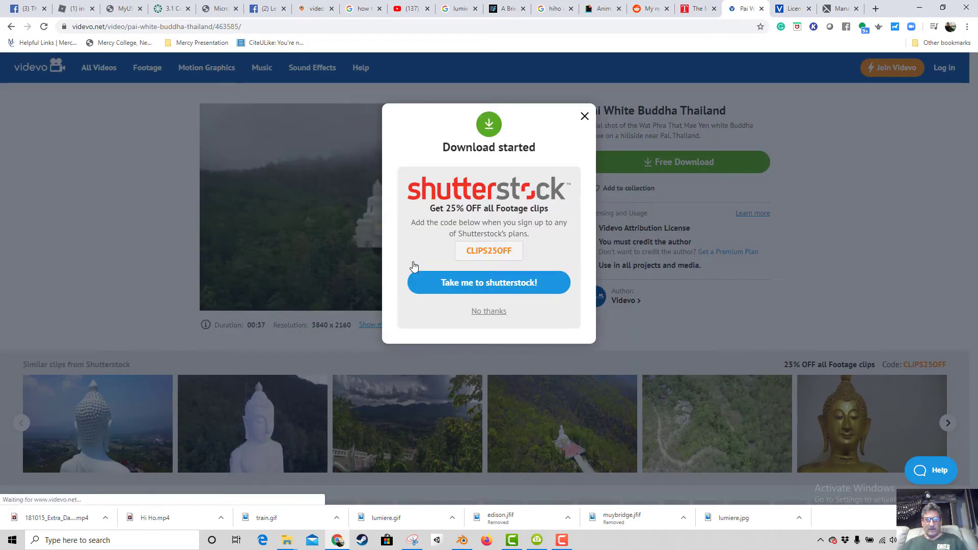
click(583, 118)
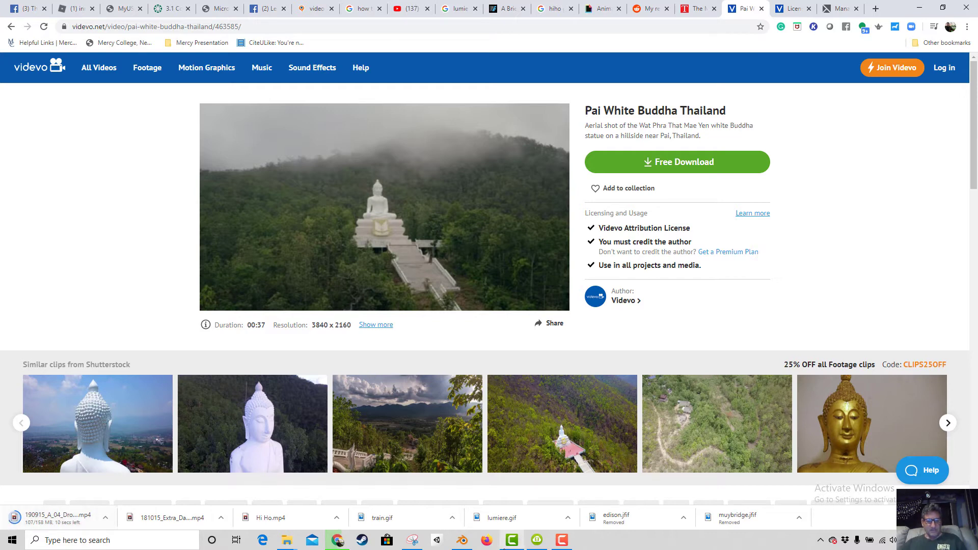
Show the downloaded Pai White Buddha clip in its Downloads folder.
click(561, 540)
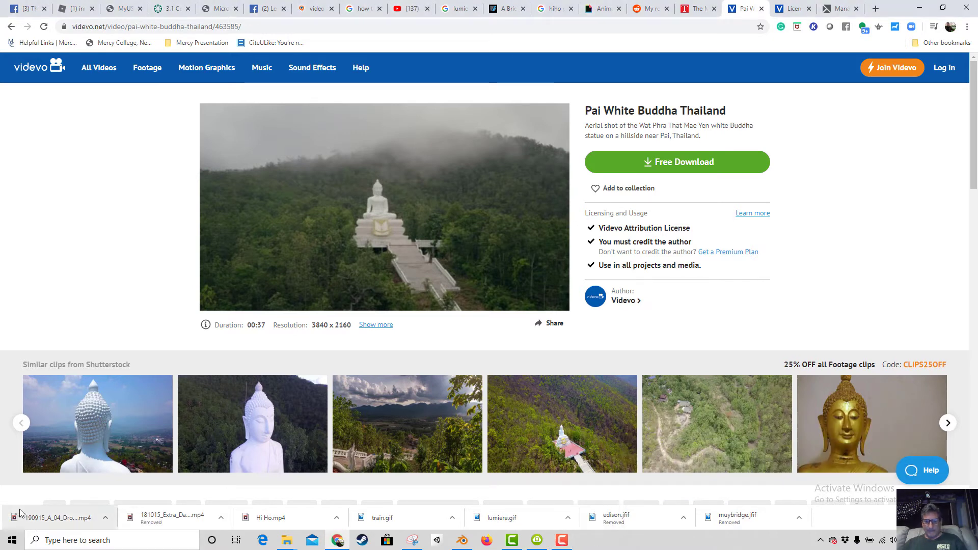
click(512, 540)
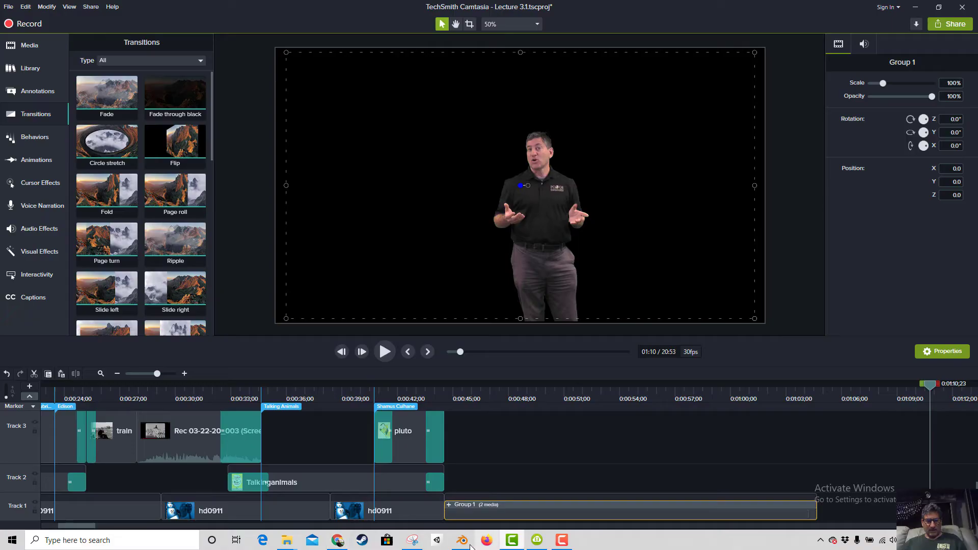
click(337, 541)
right_click(63, 520)
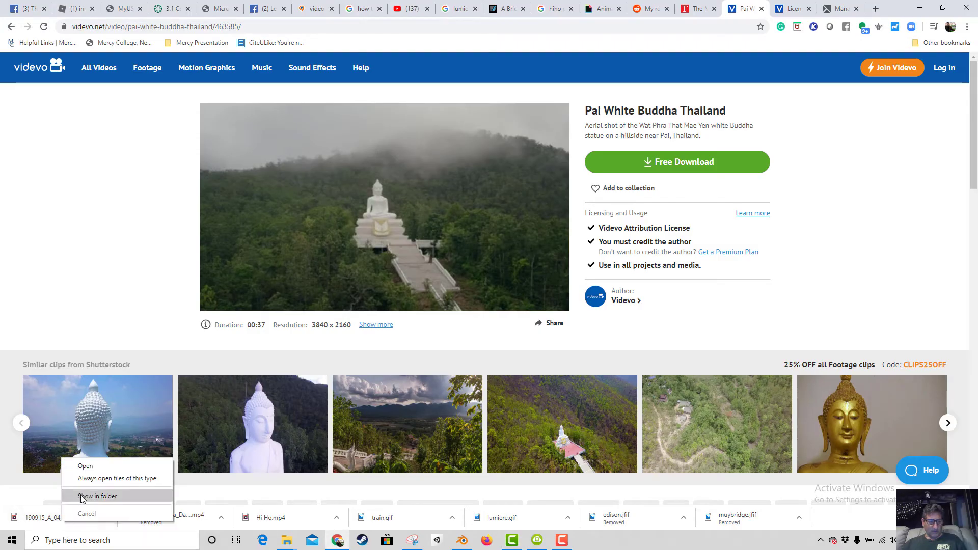
click(87, 497)
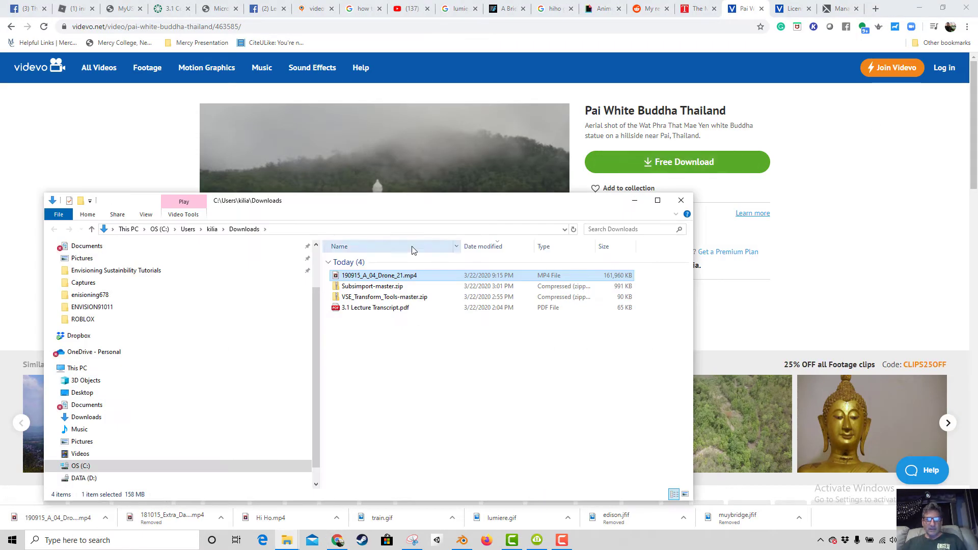
Move 190915_A_04_Drone_21.mp4 from Downloads into the ENVISION91011 folder.
right_click(377, 279)
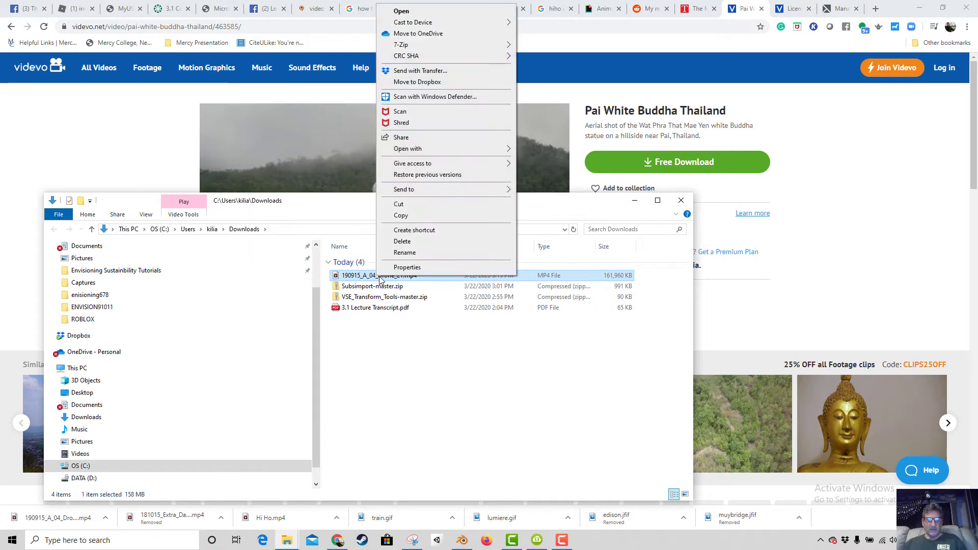
click(427, 211)
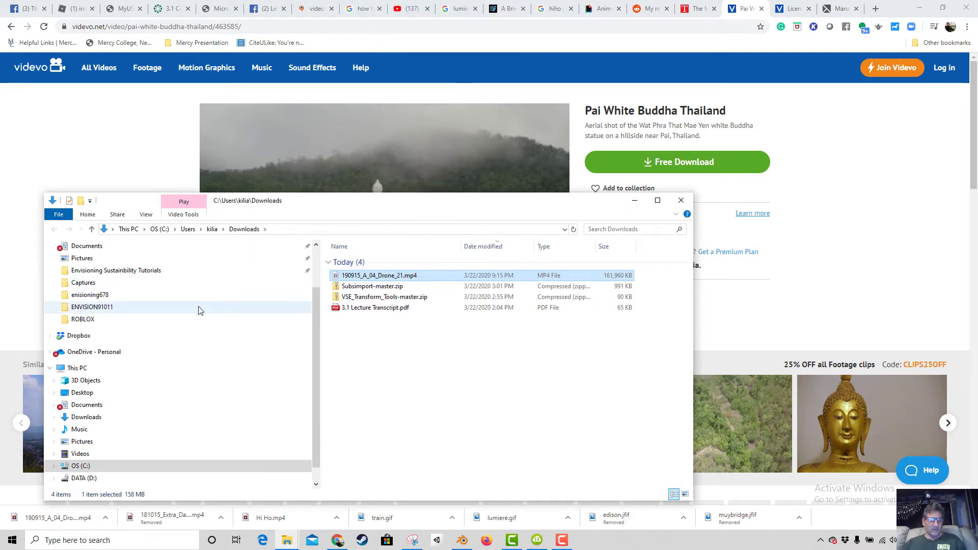
click(95, 307)
right_click(366, 257)
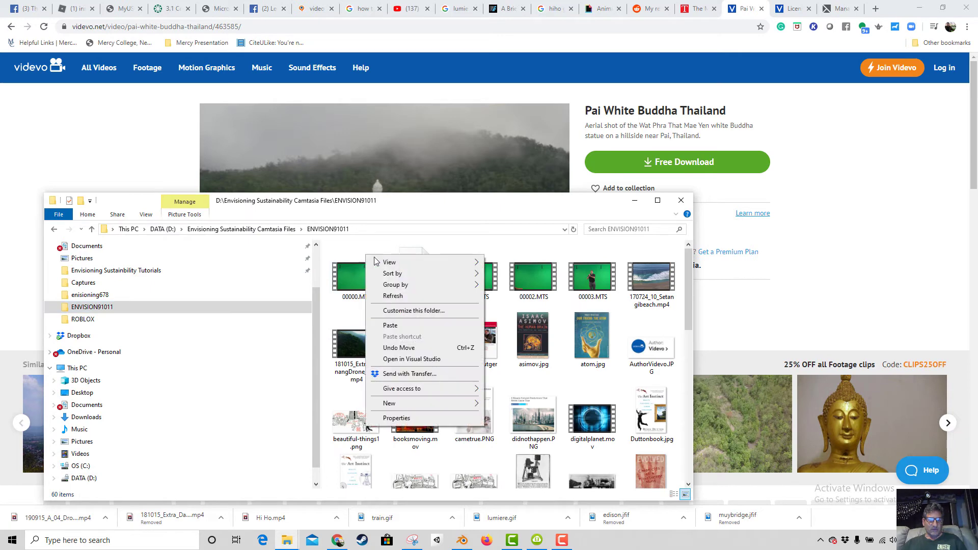
click(390, 325)
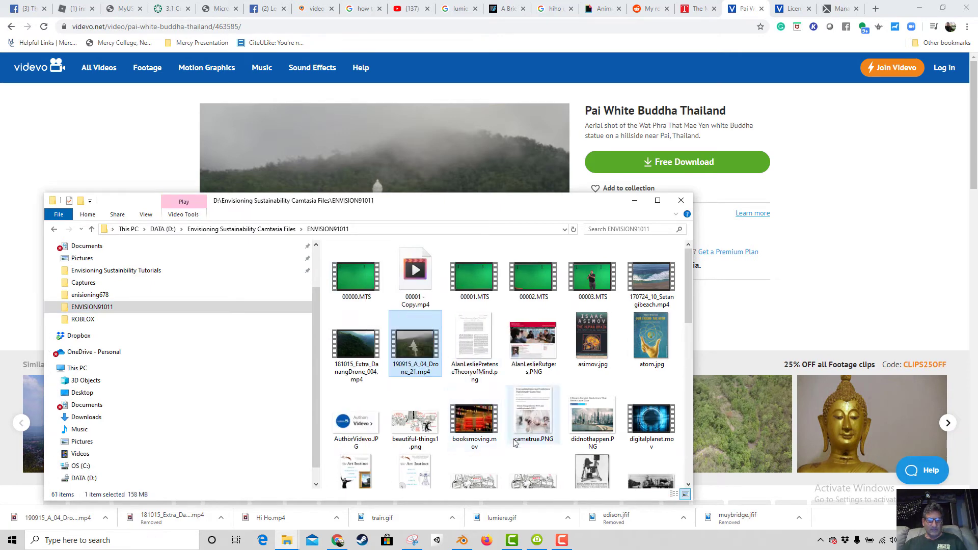
Shift the ENVISION91011 folder window aside, glance at the Blender version, and bring the folder up in front of the Camtasia project.
drag(506, 208, 737, 216)
click(462, 539)
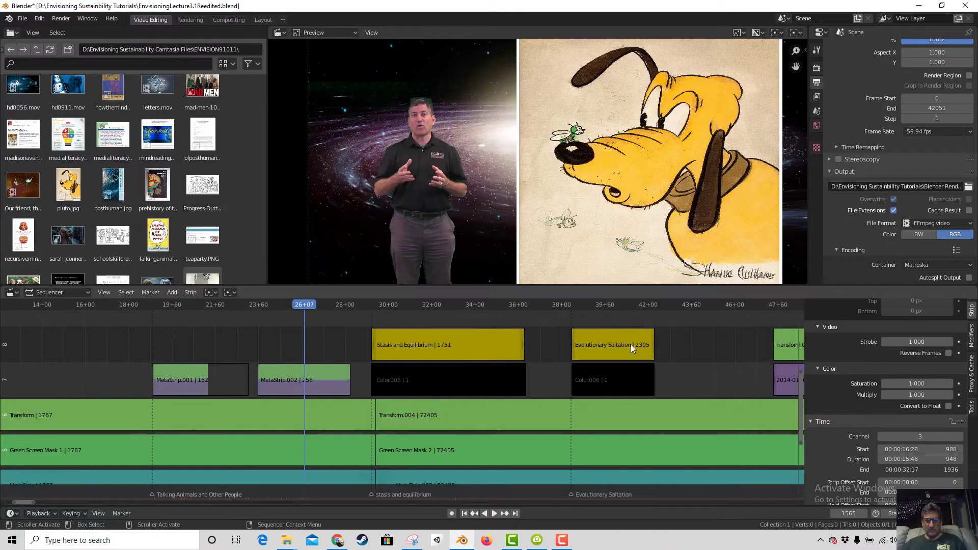
click(512, 540)
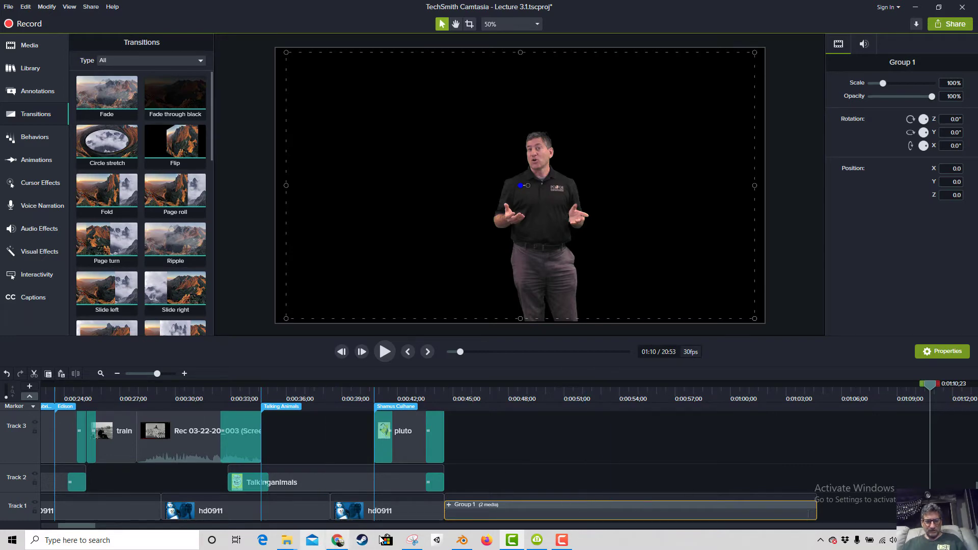
mouse_move(287, 544)
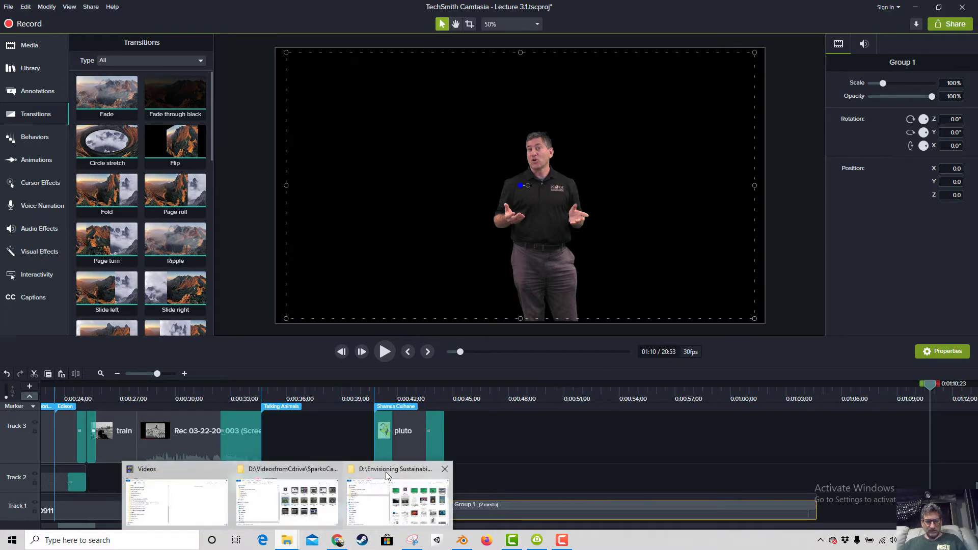
click(387, 475)
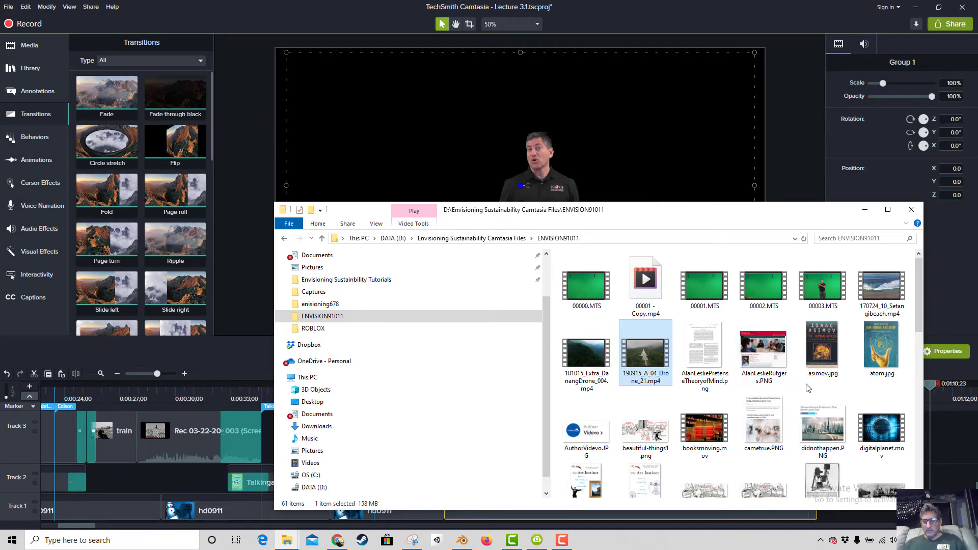
Sort the ENVISION91011 folder by date and look through its files for the new clip.
scroll(809, 388, down, 3)
scroll(809, 388, up, 3)
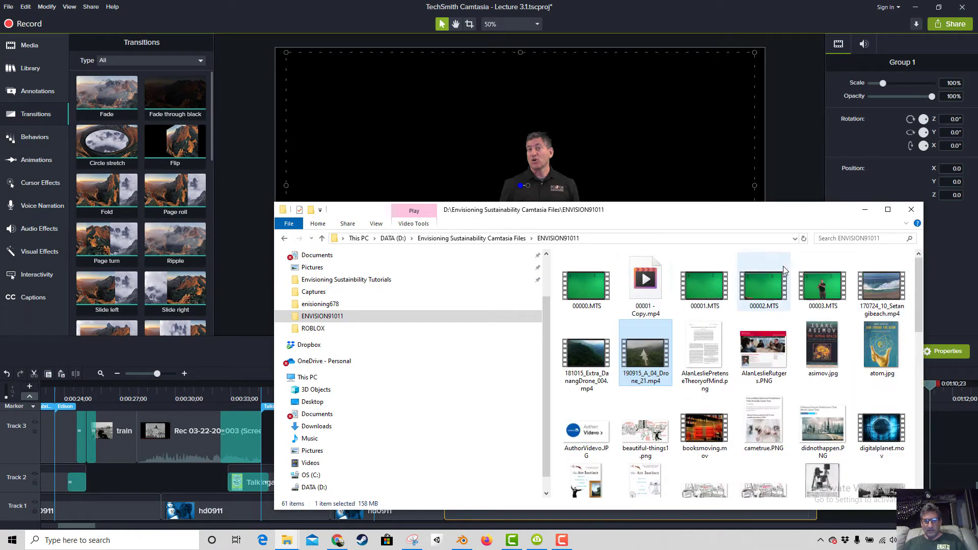
right_click(777, 251)
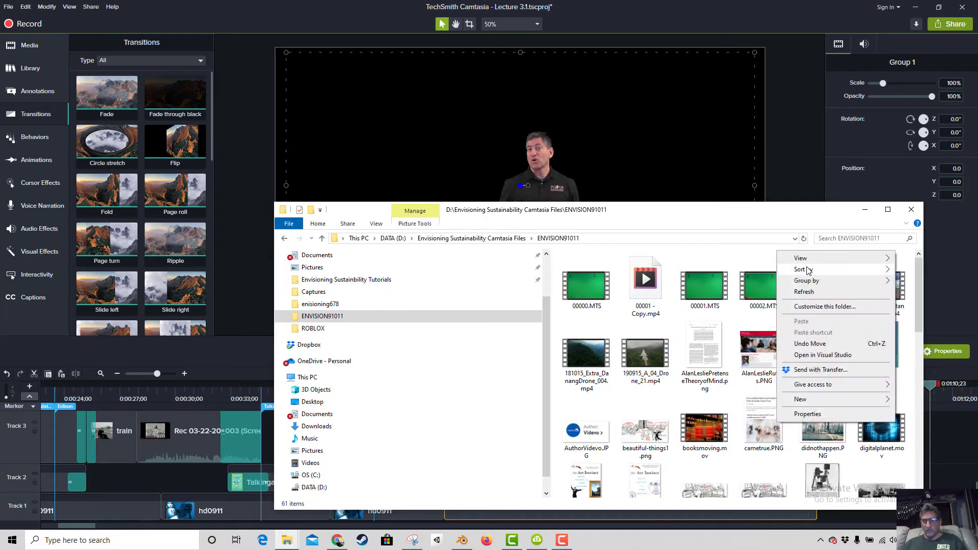
mouse_move(827, 273)
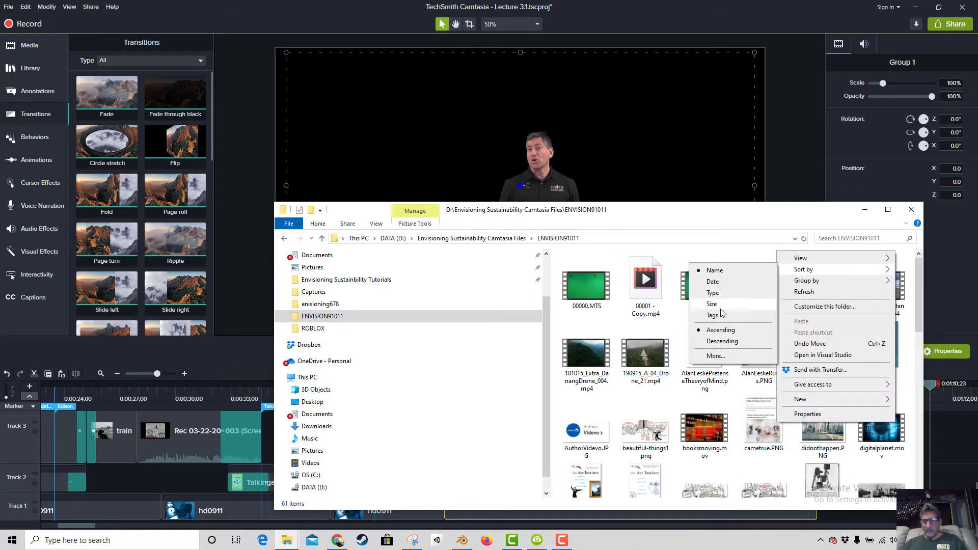
click(713, 282)
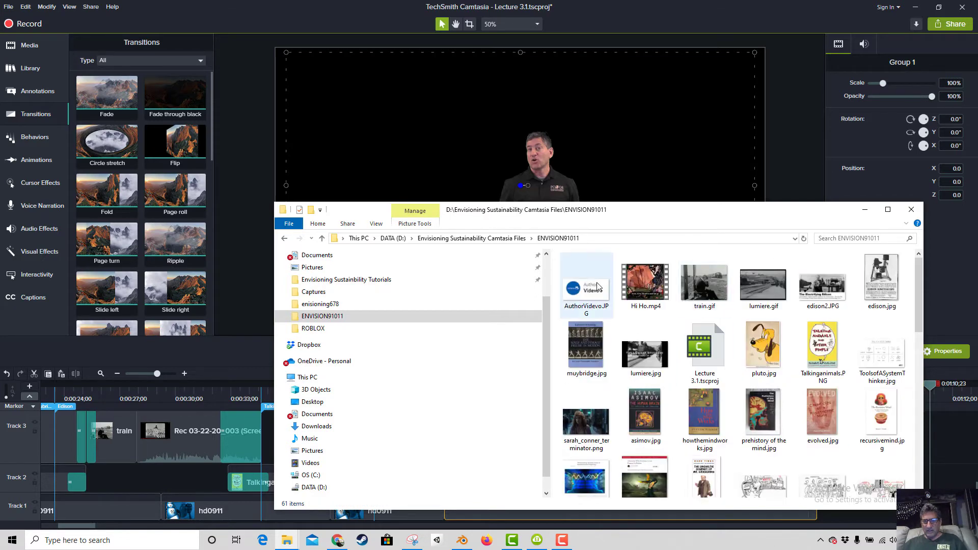
scroll(672, 313, down, 10)
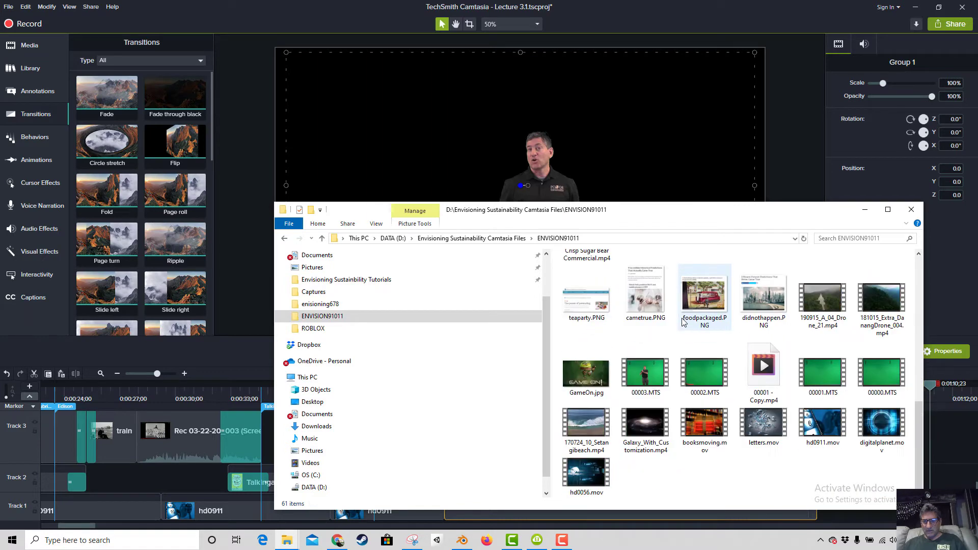
scroll(682, 321, up, 10)
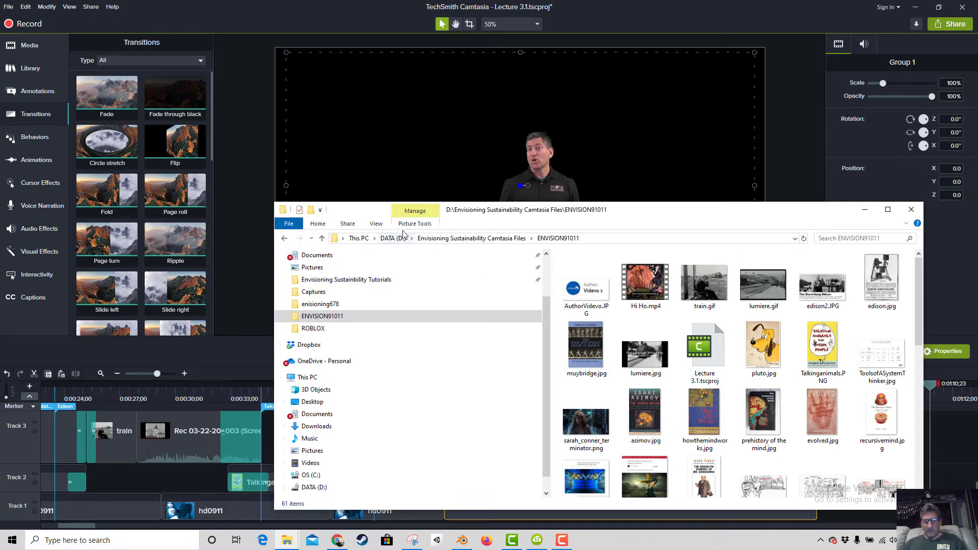
Switch the ENVISION91011 folder to the Details view and keep the files sorted by date, newest first.
click(376, 224)
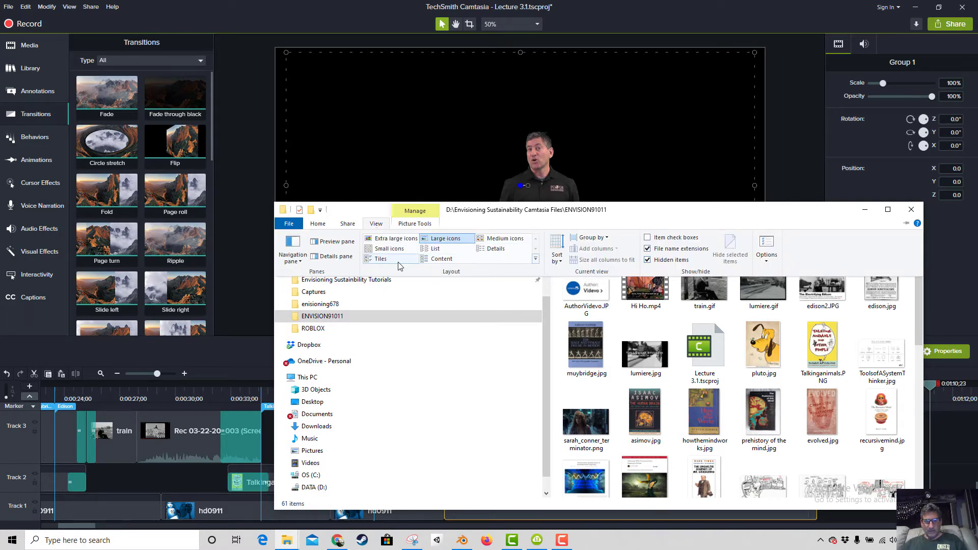
click(494, 249)
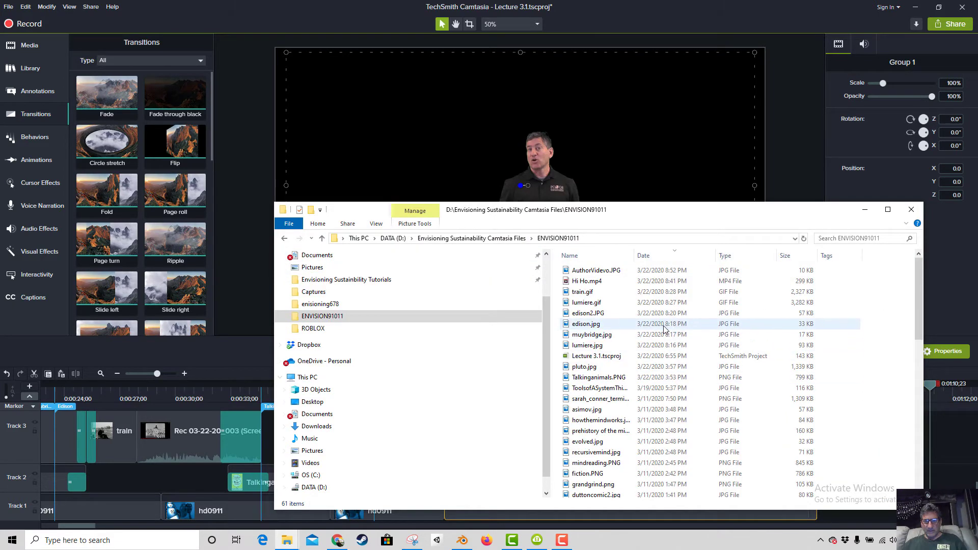
click(590, 272)
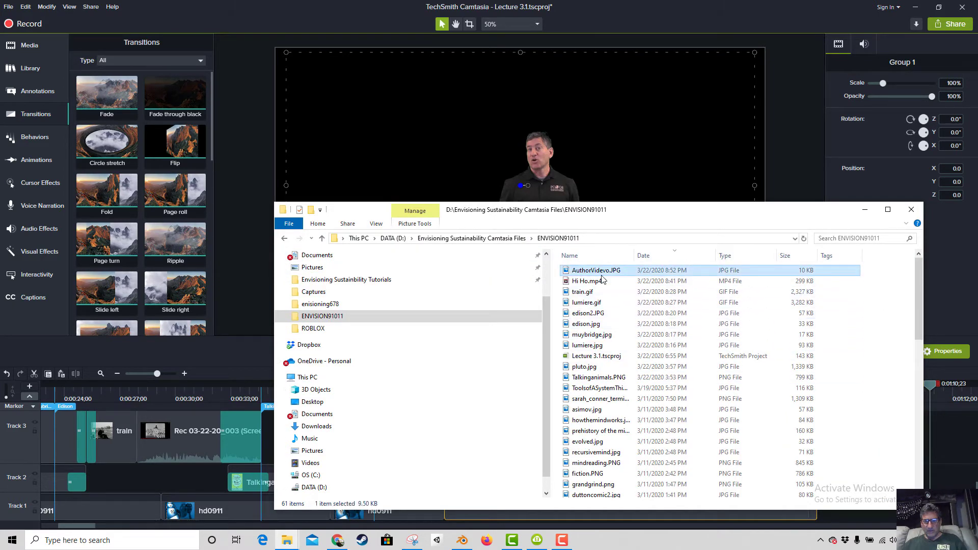
click(680, 261)
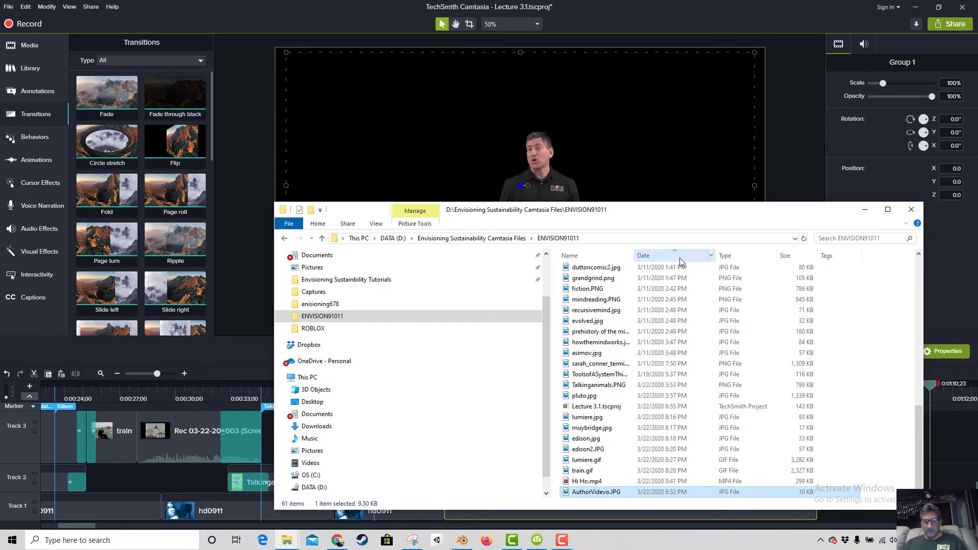
click(681, 261)
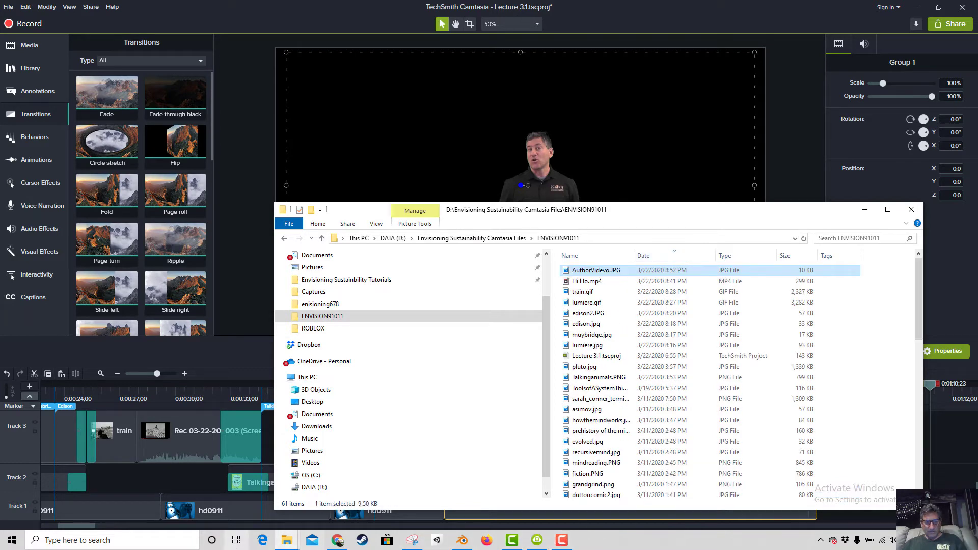
scroll(640, 430, down, 3)
scroll(640, 430, up, 3)
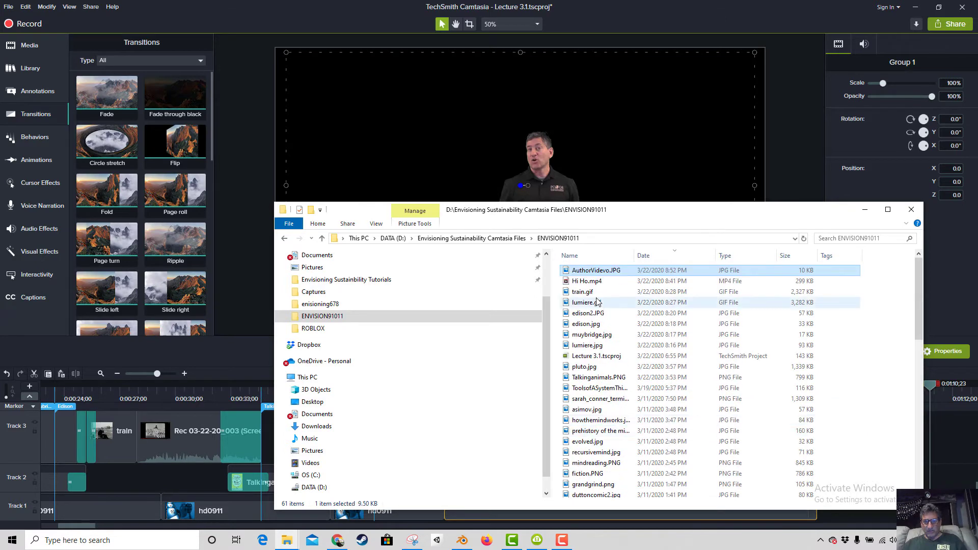
right_click(605, 265)
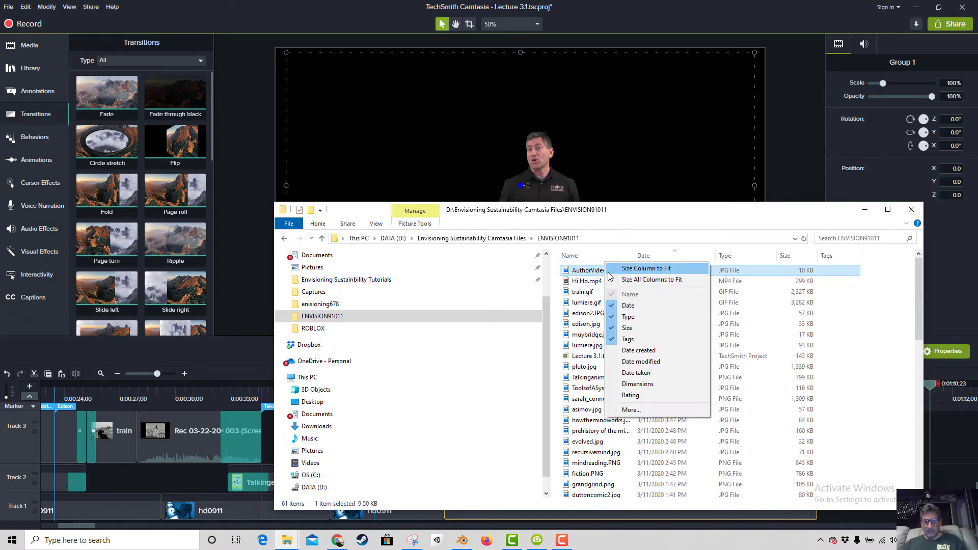
right_click(848, 405)
right_click(848, 405)
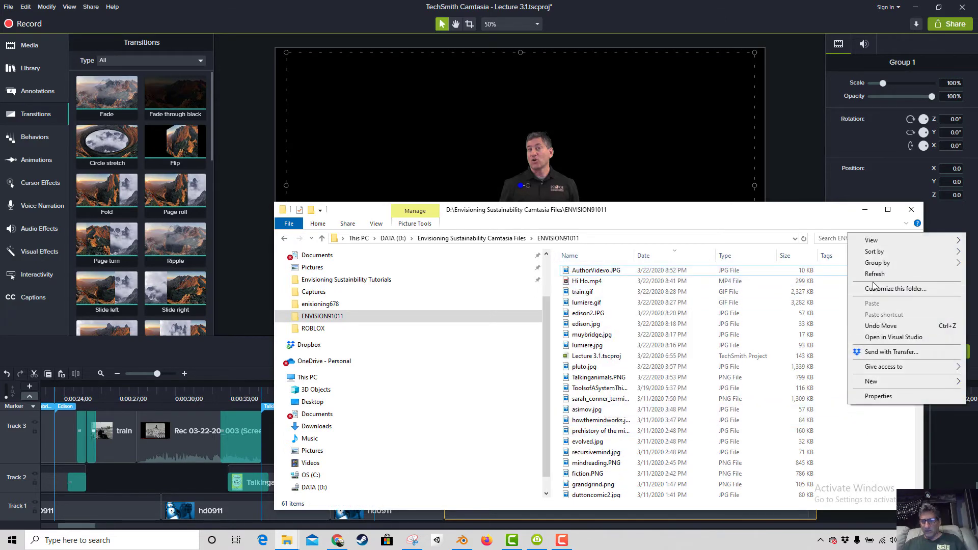
click(828, 346)
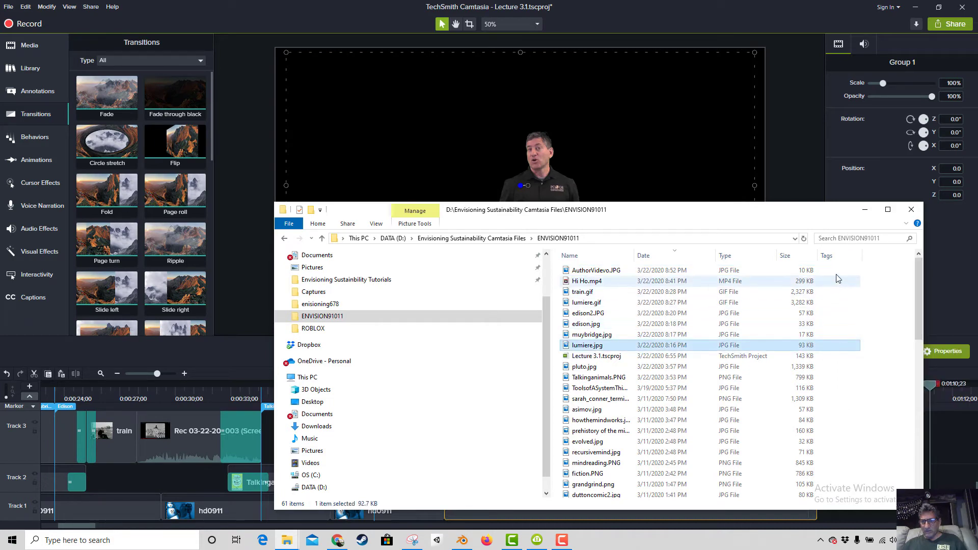
right_click(588, 266)
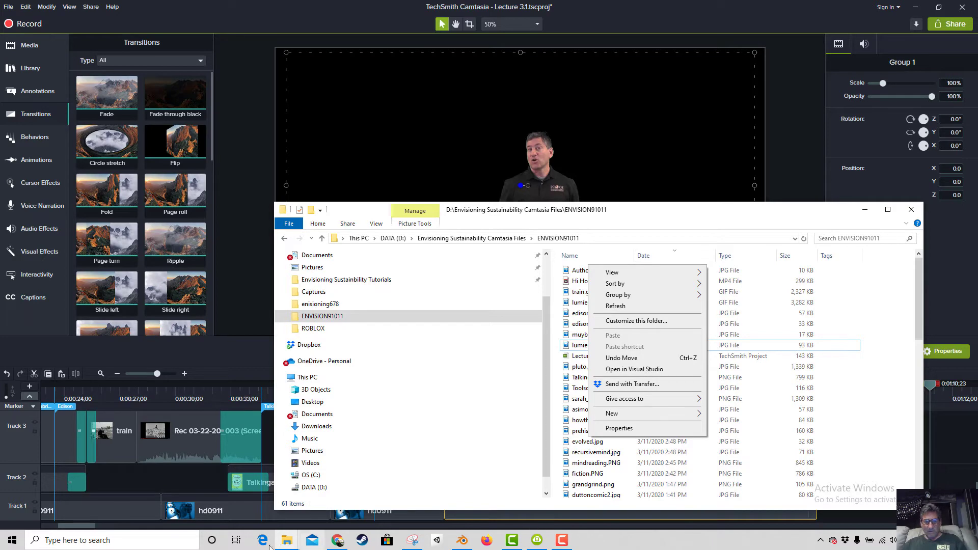
Check the Downloads folder for the drone clip in the other Explorer window, and minimize that window.
click(288, 540)
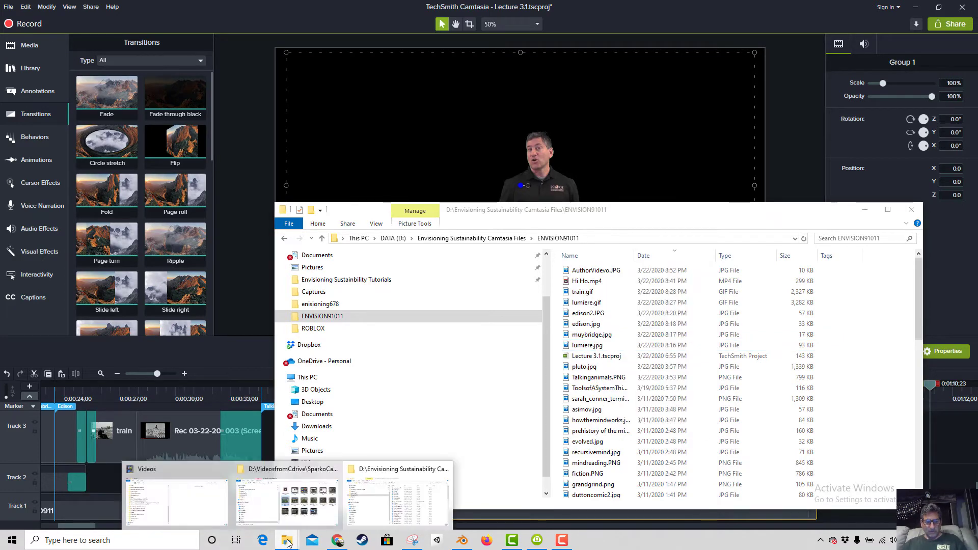
click(184, 474)
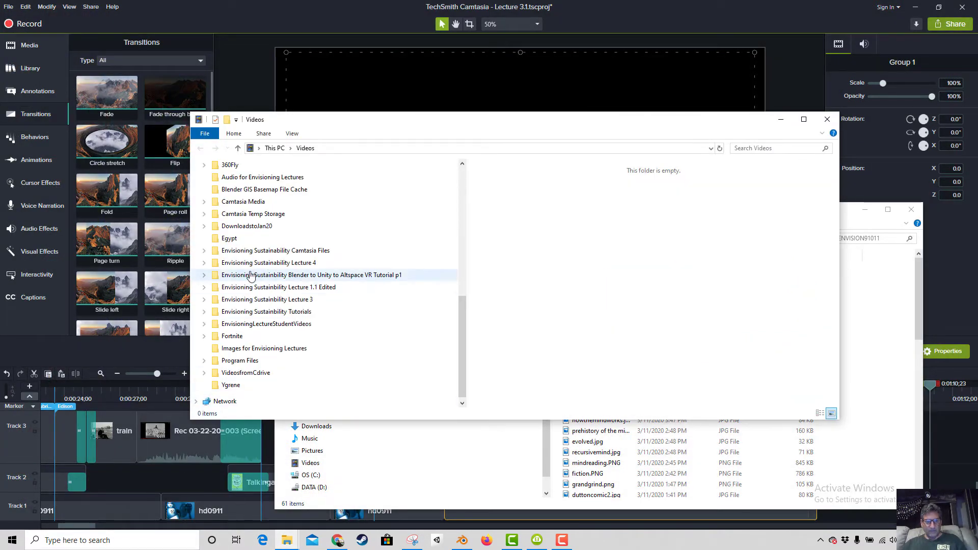
scroll(313, 284, up, 3)
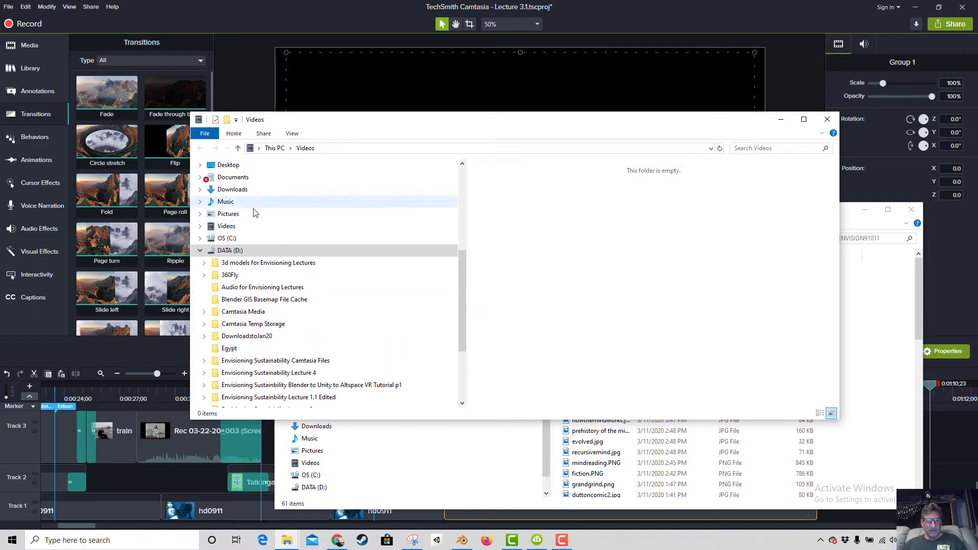
click(262, 238)
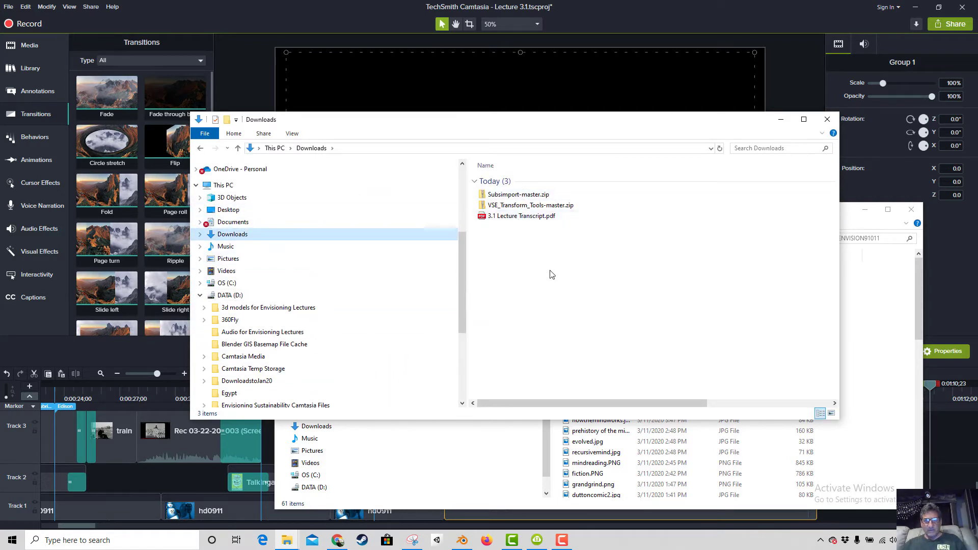
click(777, 124)
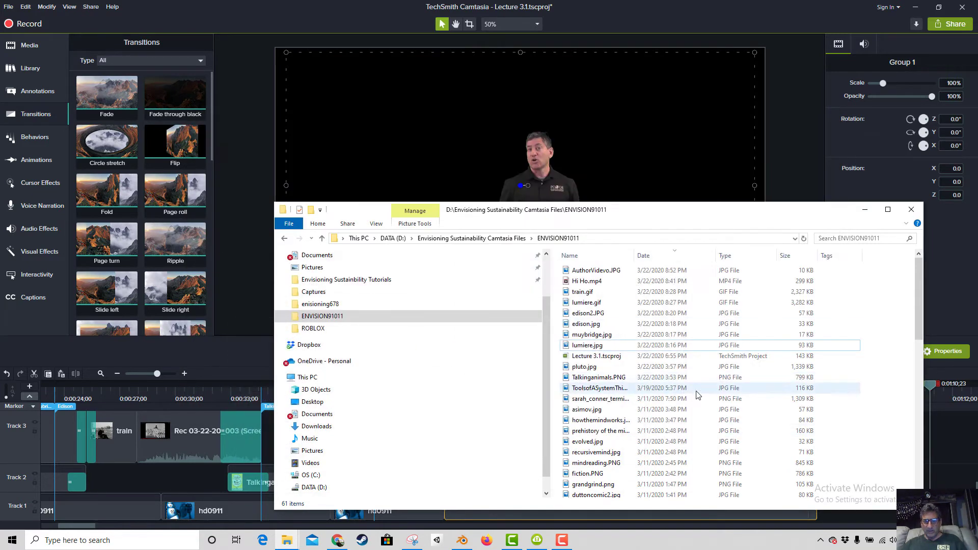
Preview hd0056.mov from the ENVISION91011 folder in the video player and close the player.
scroll(675, 397, down, 5)
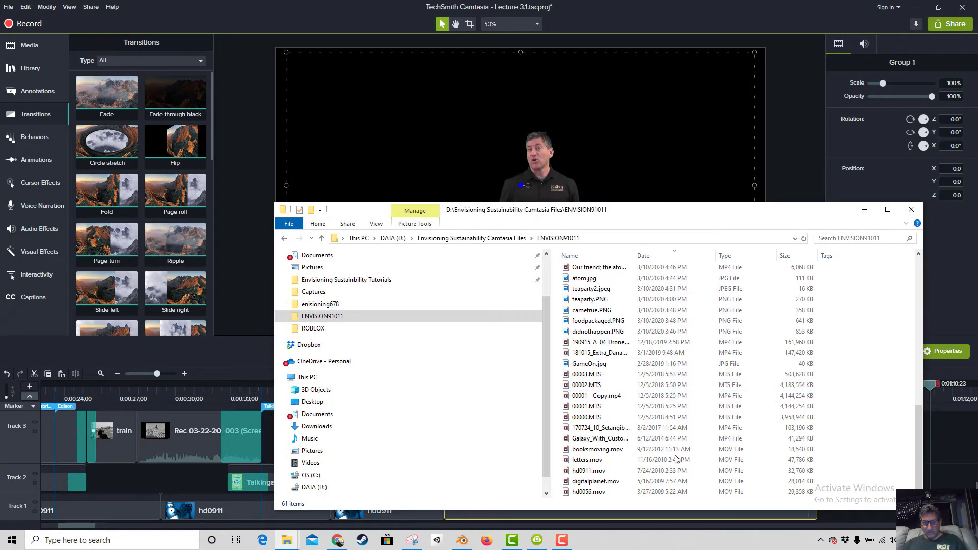
click(581, 493)
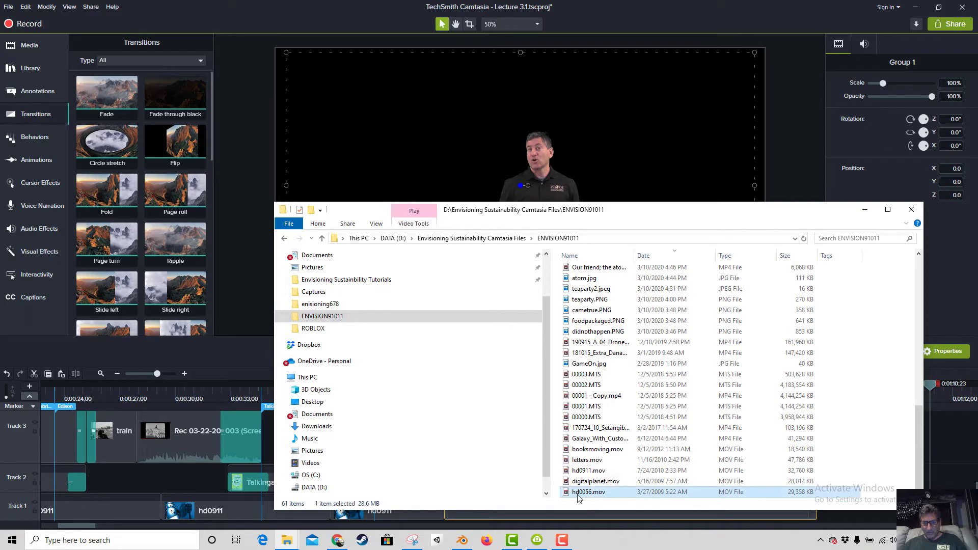
double_click(565, 493)
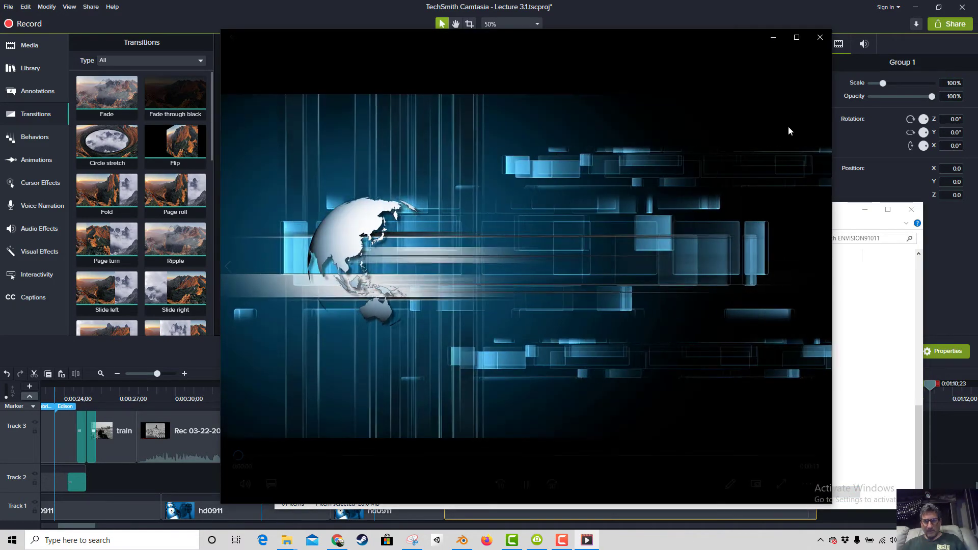
click(820, 37)
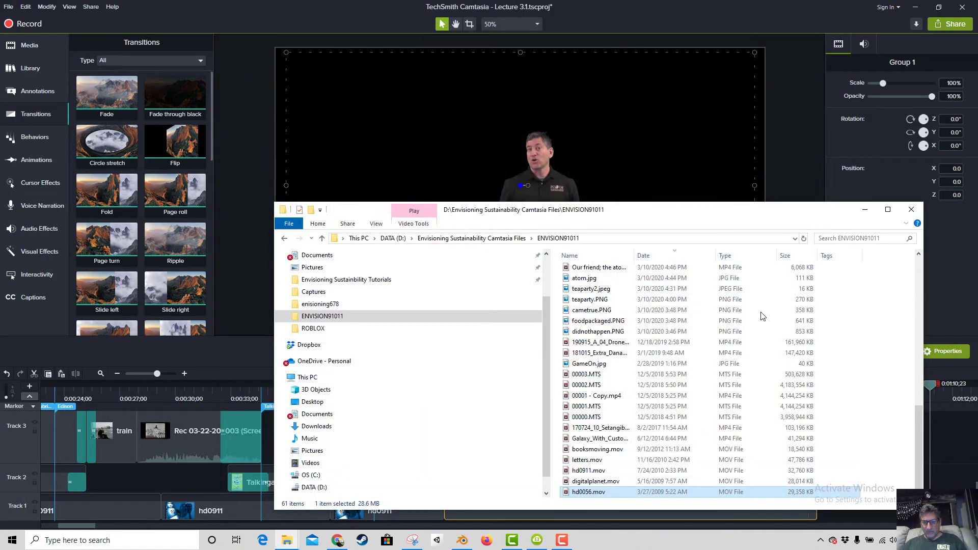
Sort the folder by date, oldest first, move its window clear of the timeline, and preview the 190915_A_04_Drone_21 clip.
click(676, 256)
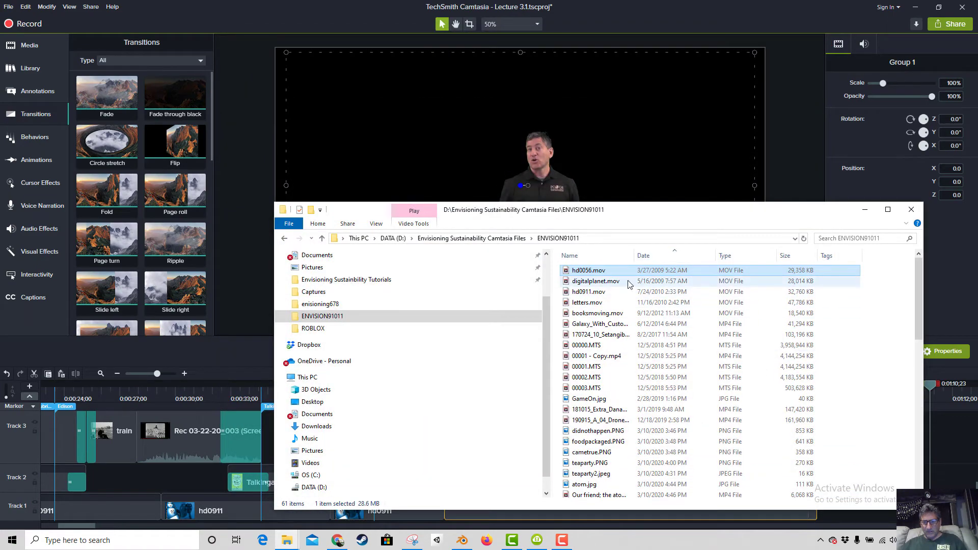
click(586, 292)
scroll(655, 340, down, 3)
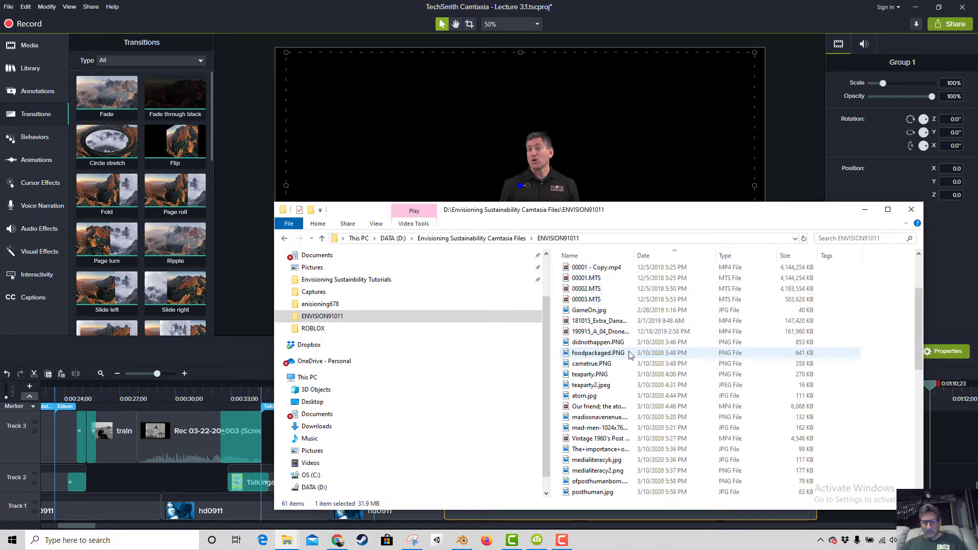
click(568, 332)
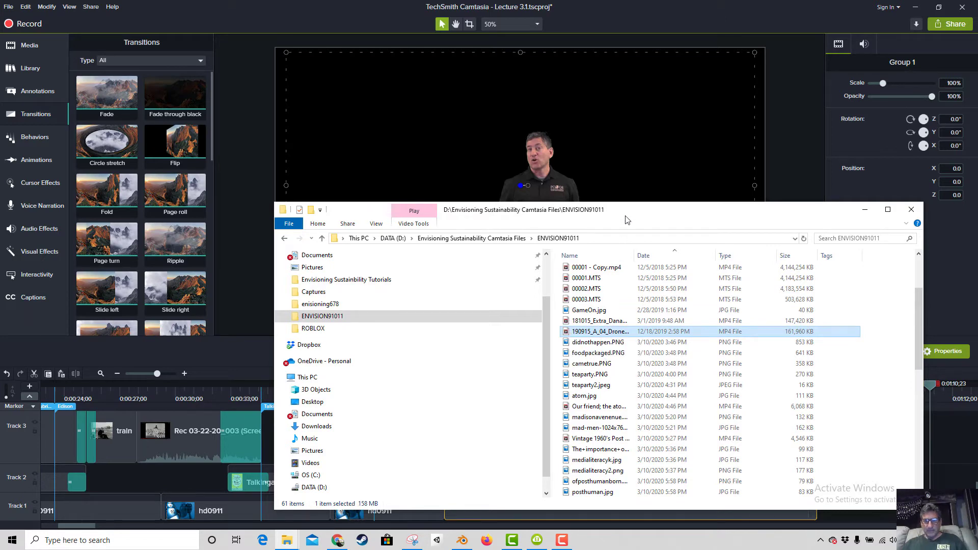
drag(627, 219, 521, 89)
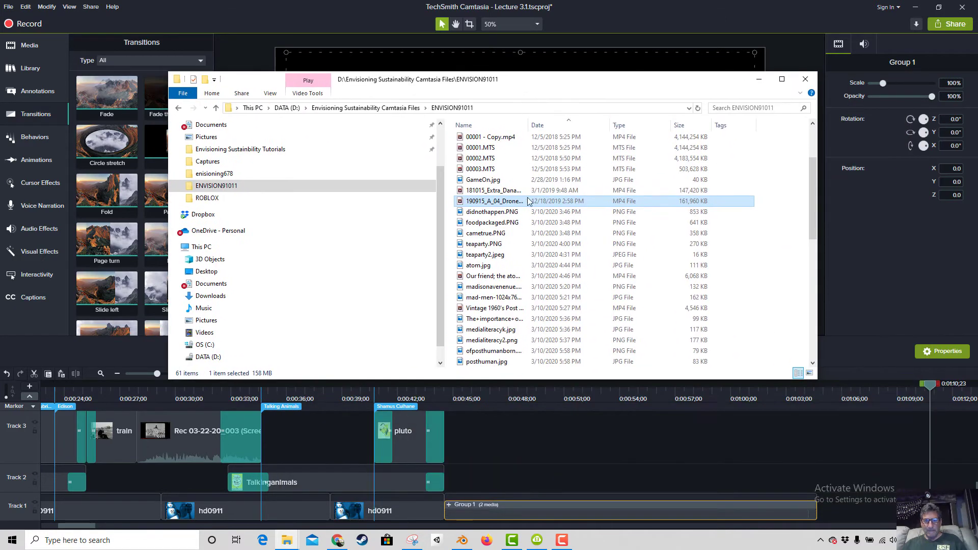
double_click(460, 202)
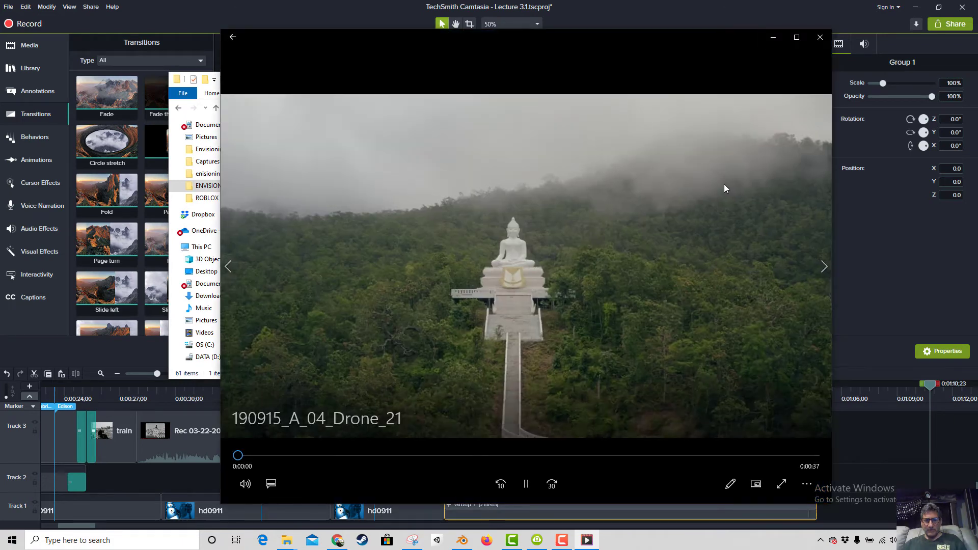
click(820, 36)
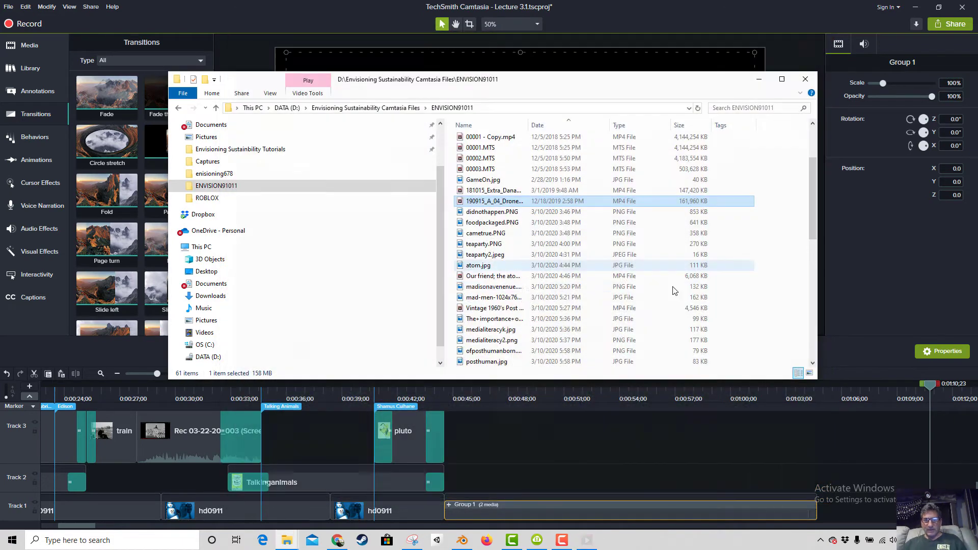
Add the 190915_A_04_Drone_21 clip from the folder to the Camtasia timeline and minimize the folder window.
drag(489, 201, 555, 483)
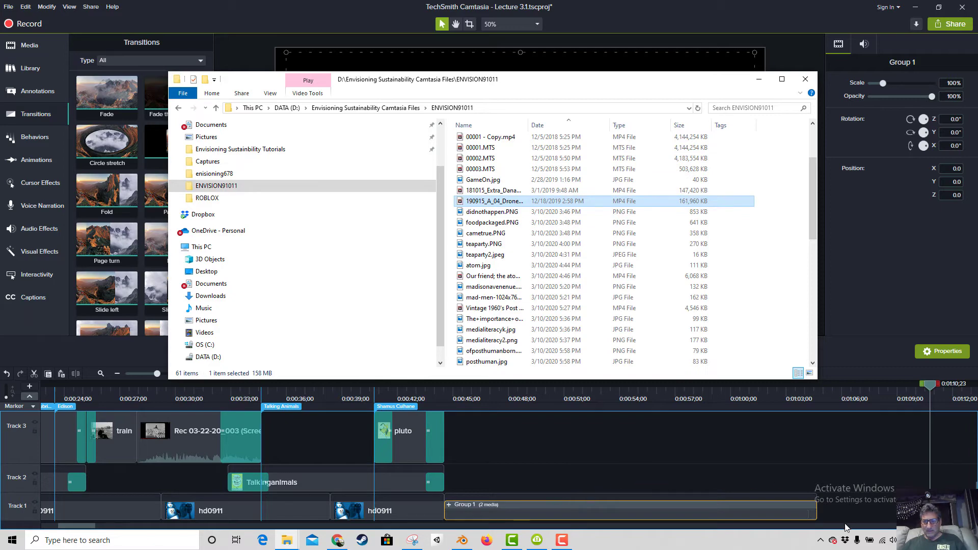
click(758, 79)
scroll(863, 508, down, 2)
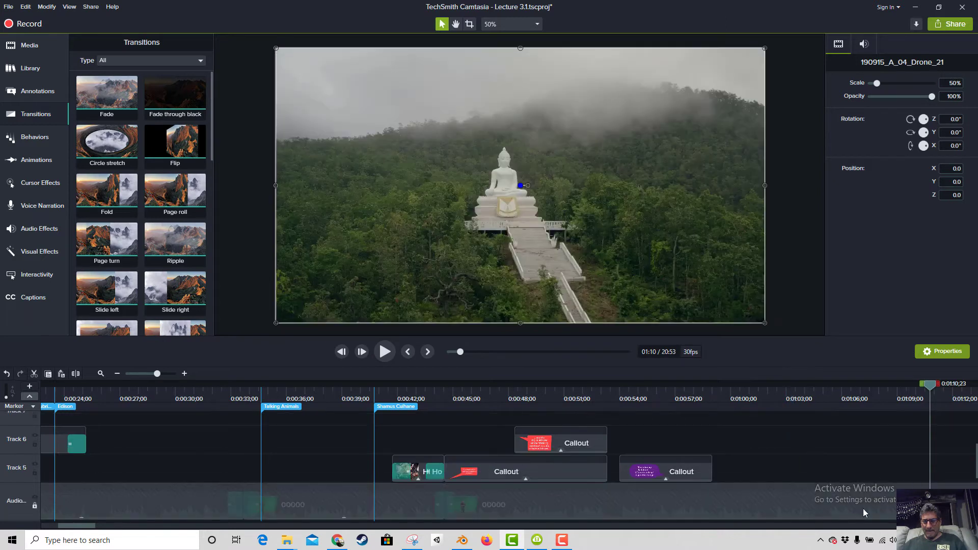
Move the 190915_A_04_Drone_21 clip down to Track 1, directly after the end of Group 1.
scroll(847, 467, up, 2)
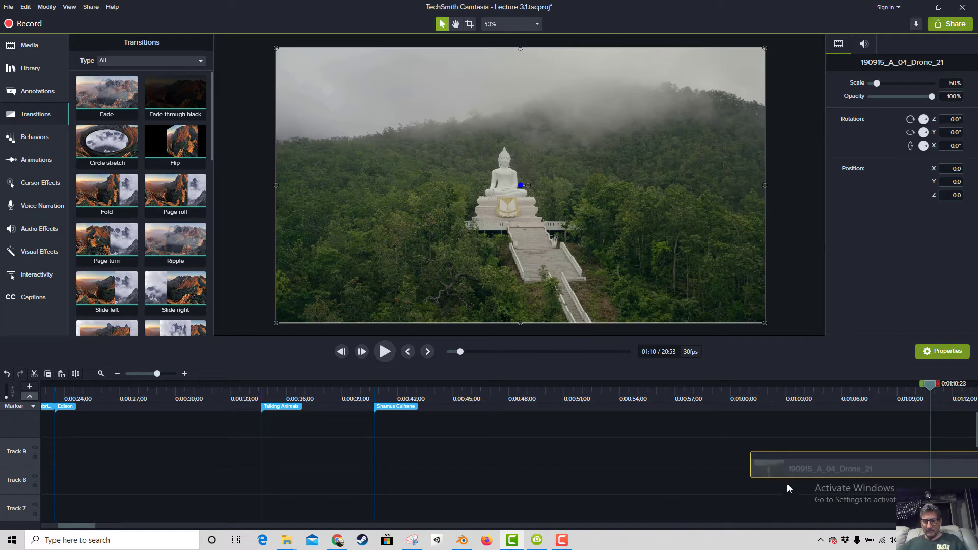
key(Delete)
drag(907, 458, 860, 458)
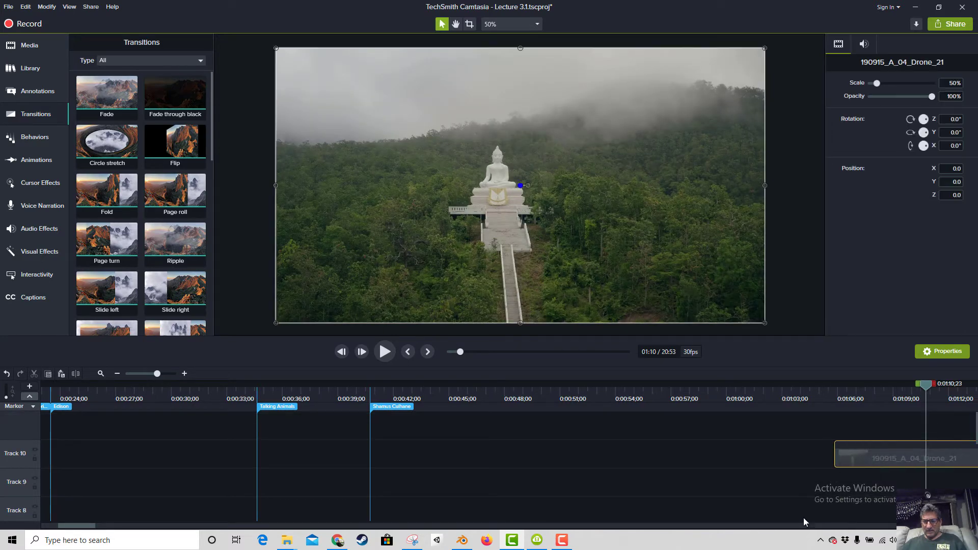
mouse_move(767, 466)
mouse_down()
mouse_move(745, 472)
mouse_move(777, 469)
mouse_up()
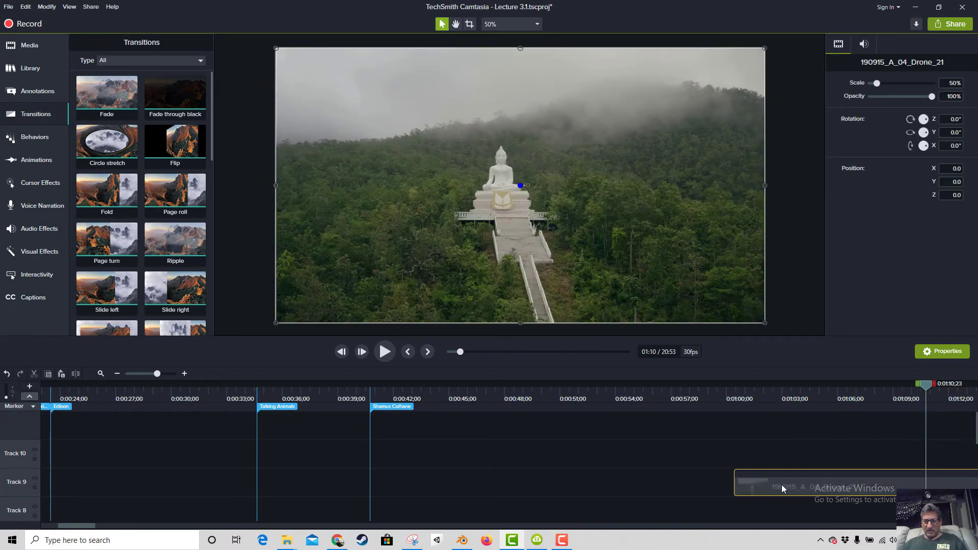
drag(702, 508, 701, 509)
click(864, 431)
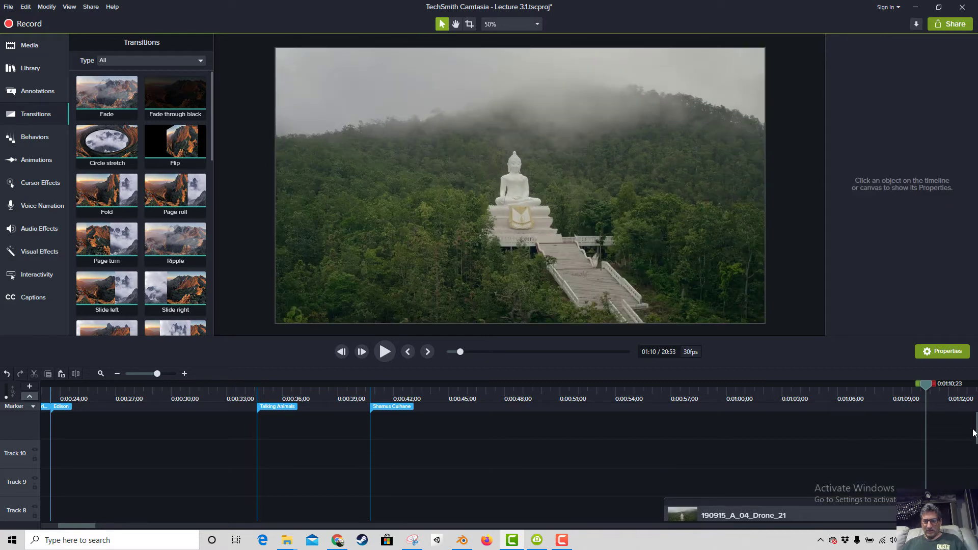
scroll(974, 431, down, 3)
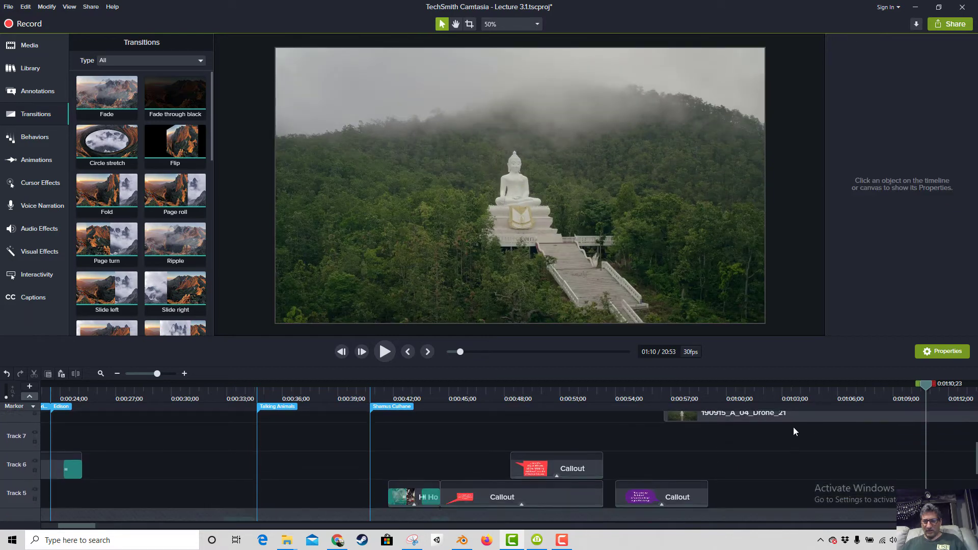
drag(792, 417, 786, 468)
drag(809, 517, 970, 473)
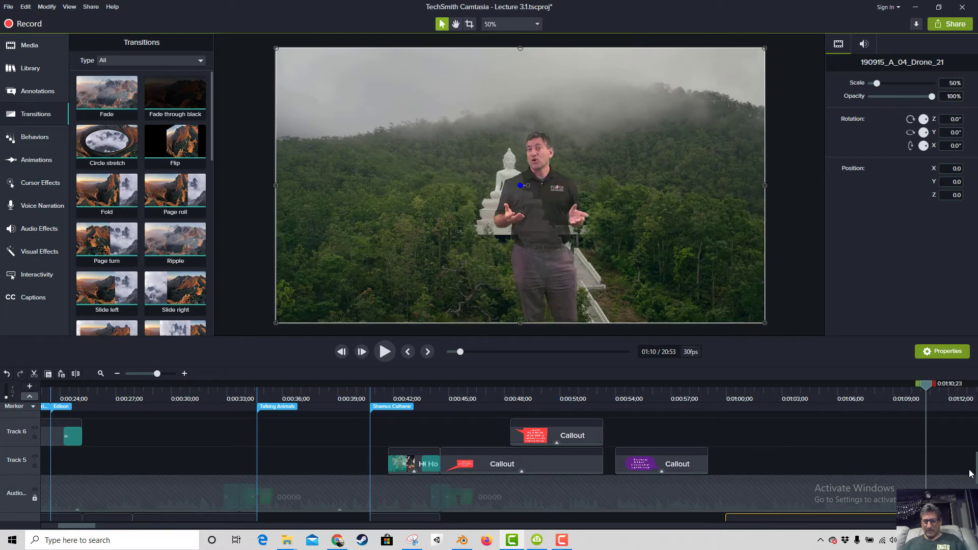
scroll(974, 473, down, 3)
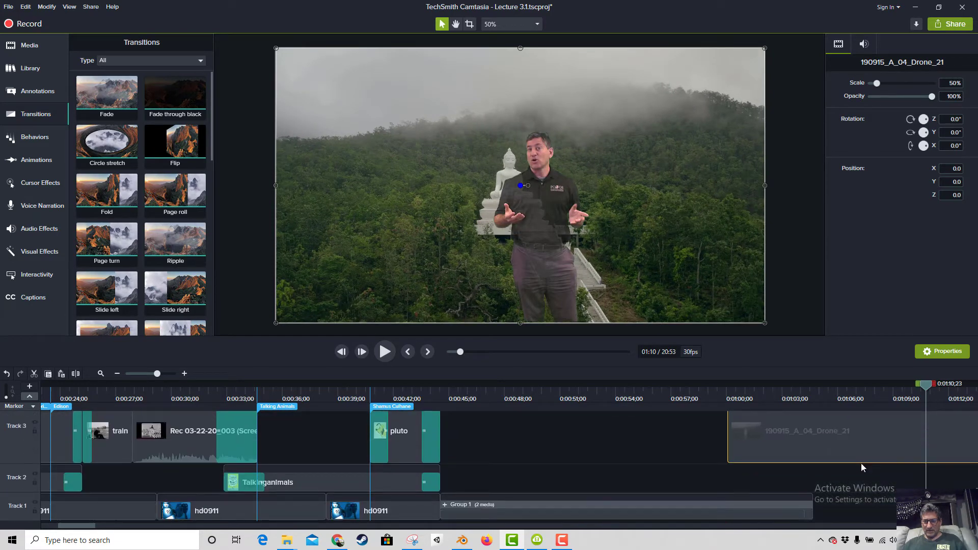
drag(749, 437, 835, 521)
Open Group 1, copy its AuthorVidevo credit image, and place the copy on Track 2 at the start of the 190915_A_04_Drone_21 clip.
click(675, 506)
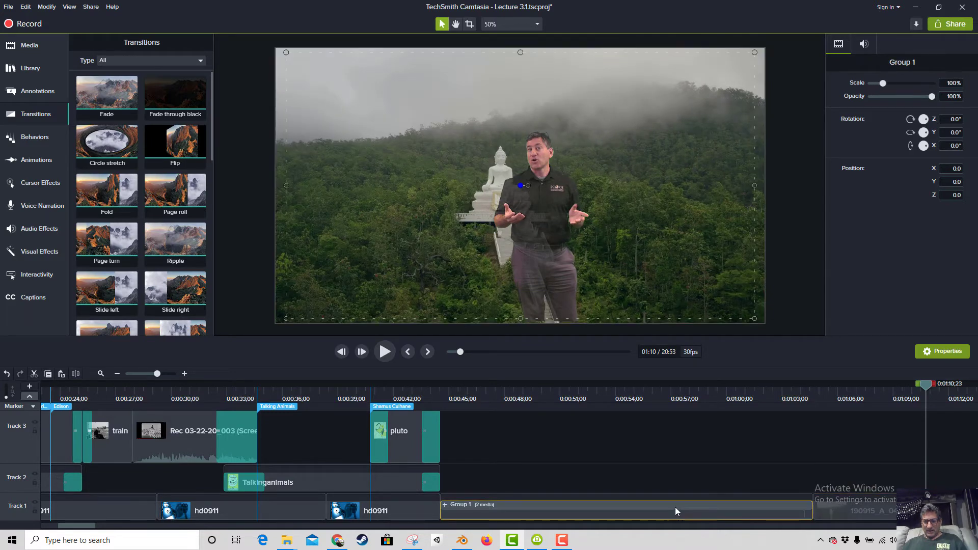
right_click(673, 508)
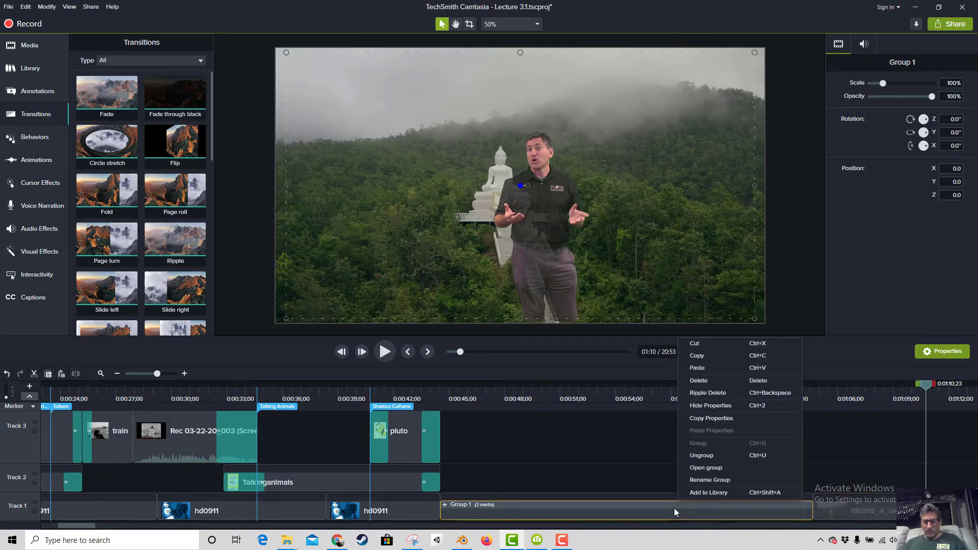
click(707, 467)
click(611, 483)
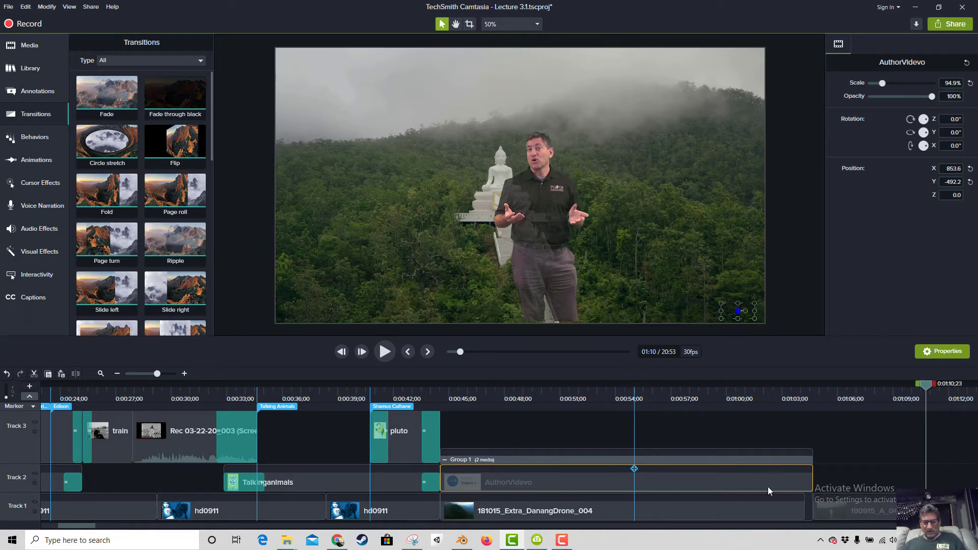
click(807, 459)
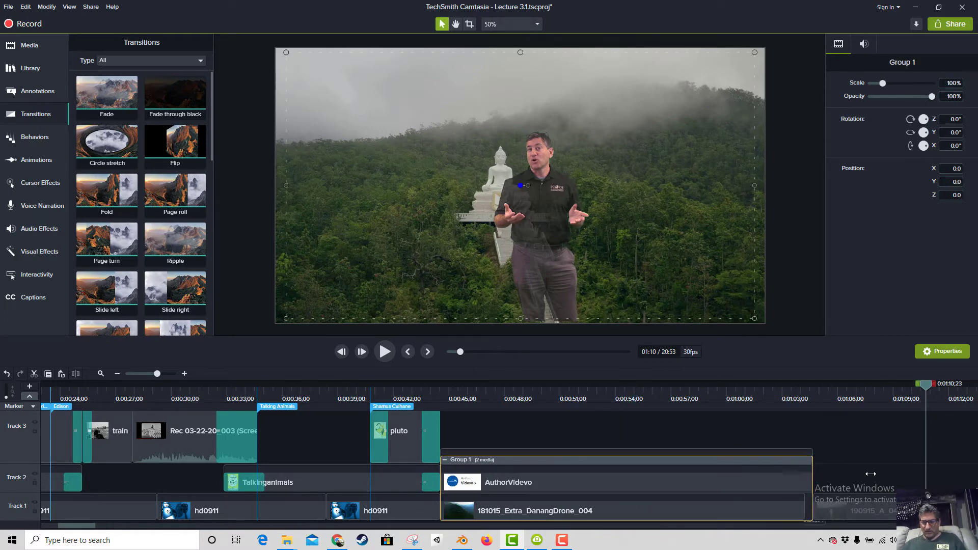
right_click(739, 513)
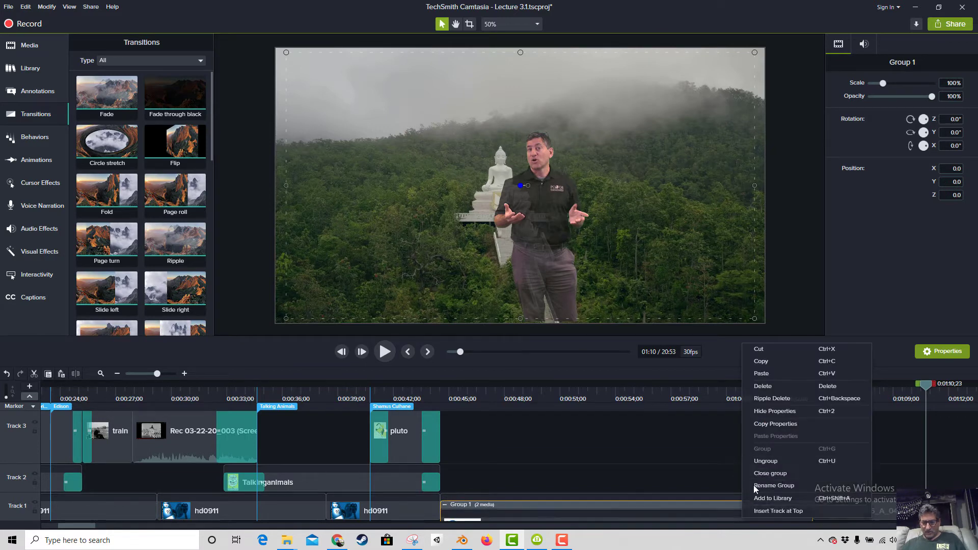
click(665, 484)
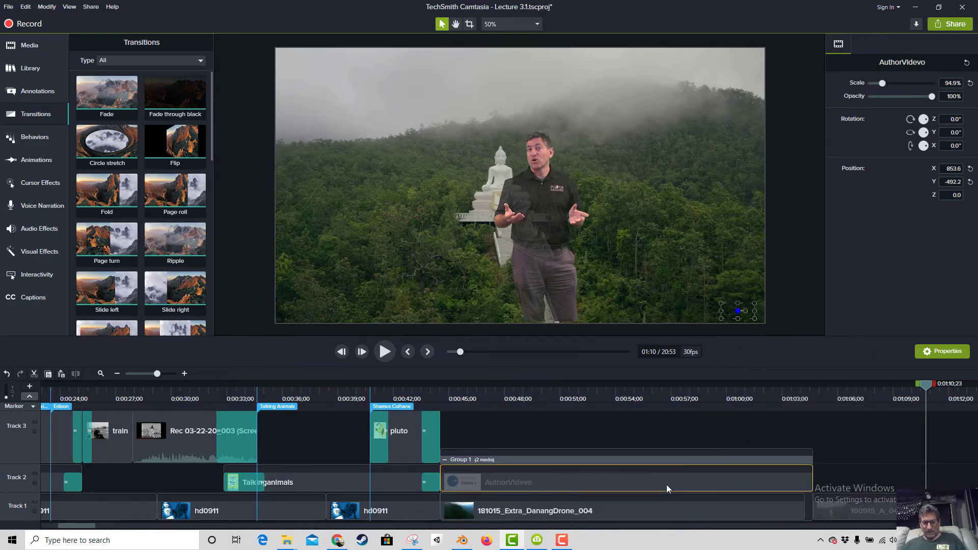
drag(666, 484, 839, 484)
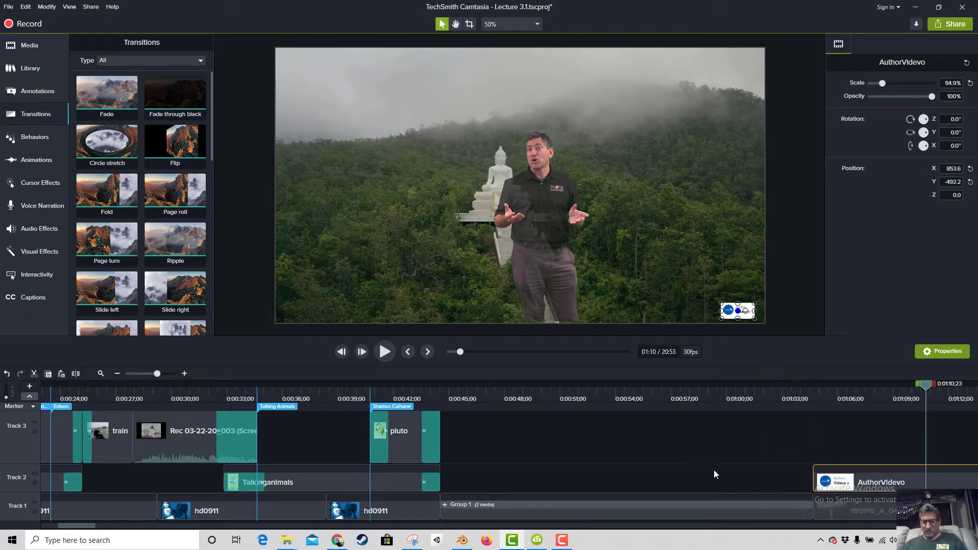
Extend the copied AuthorVidevo image to the end of the 190915_A_04_Drone_21 clip and group the two together.
click(892, 503)
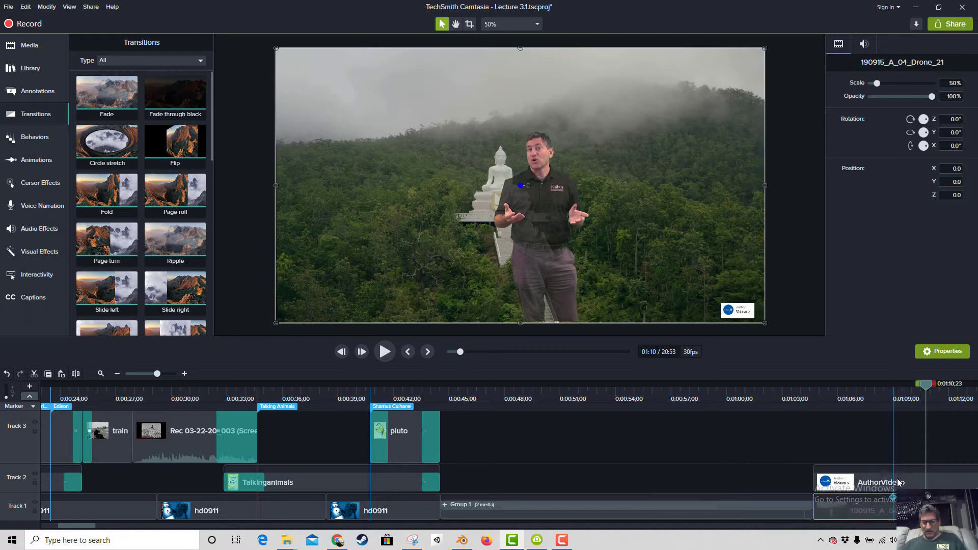
ctrl+click(908, 479)
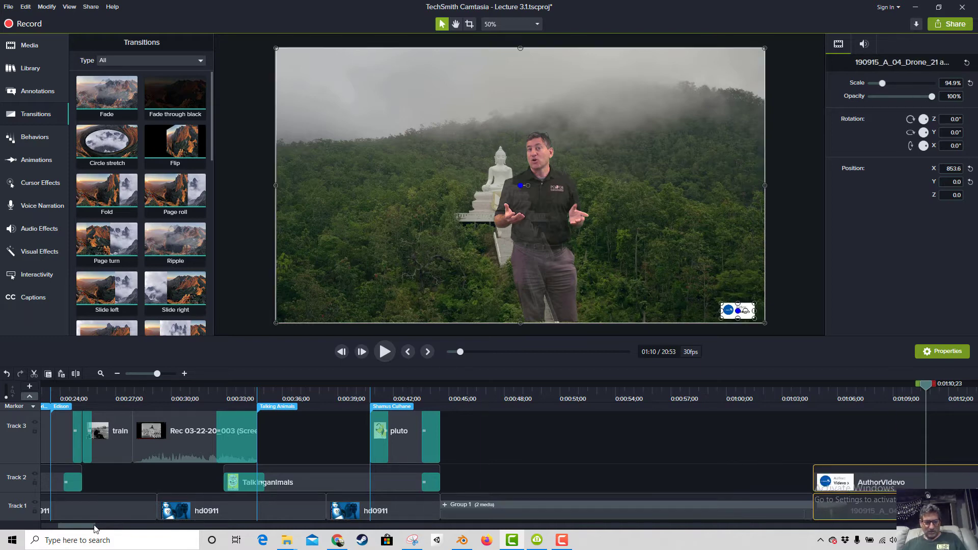
drag(95, 527, 125, 527)
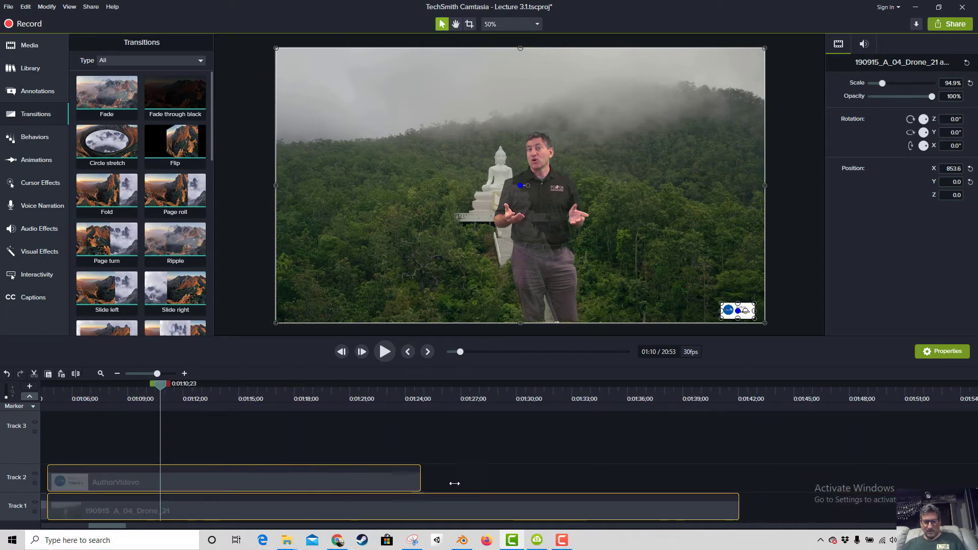
drag(455, 483, 739, 493)
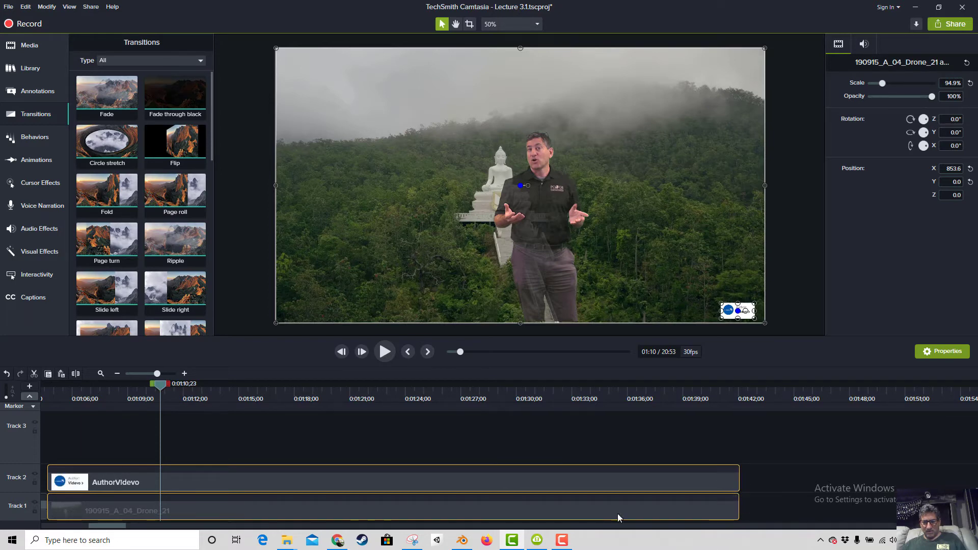
right_click(439, 511)
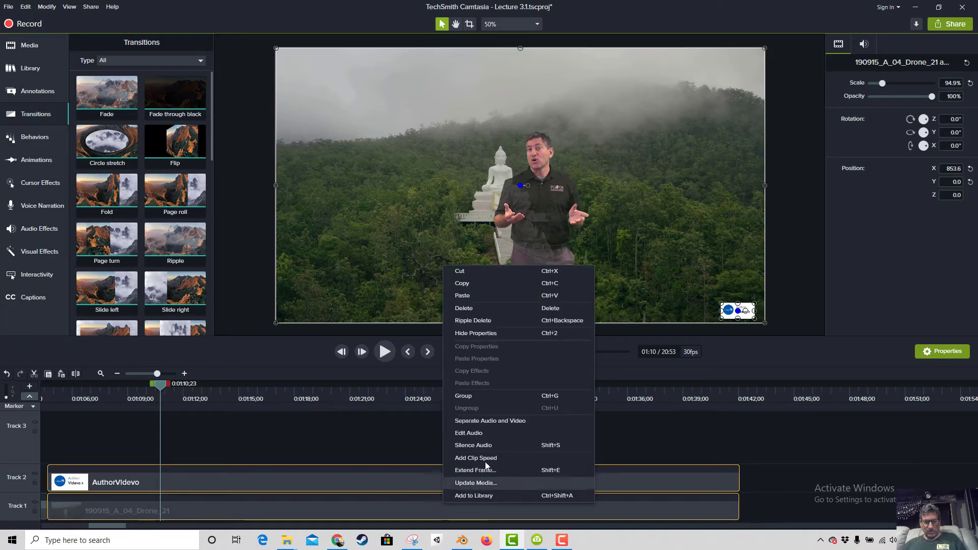
click(457, 397)
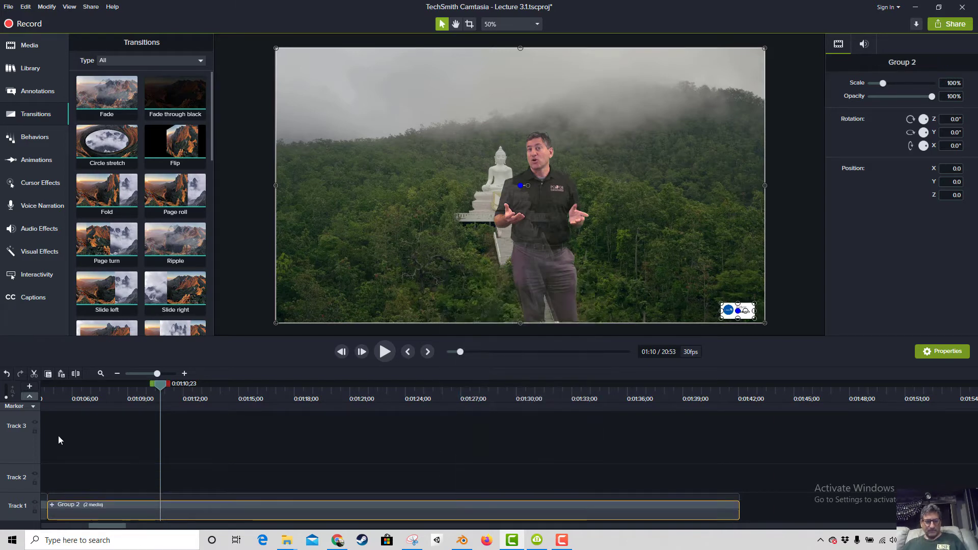
Play the video from 0:01:05;00 to check the new background group, and return the playhead to 0:01:03;23.
drag(87, 399, 53, 426)
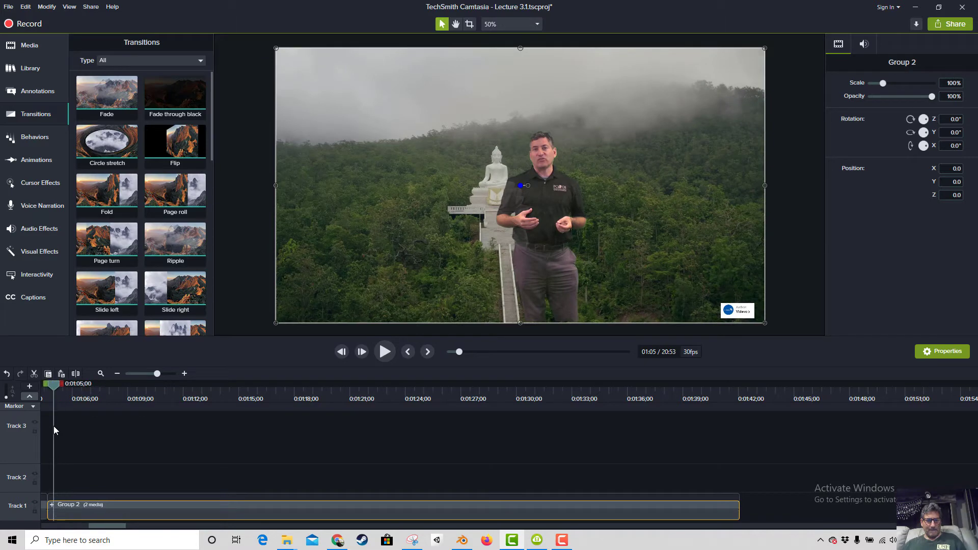
key(ctrl+2)
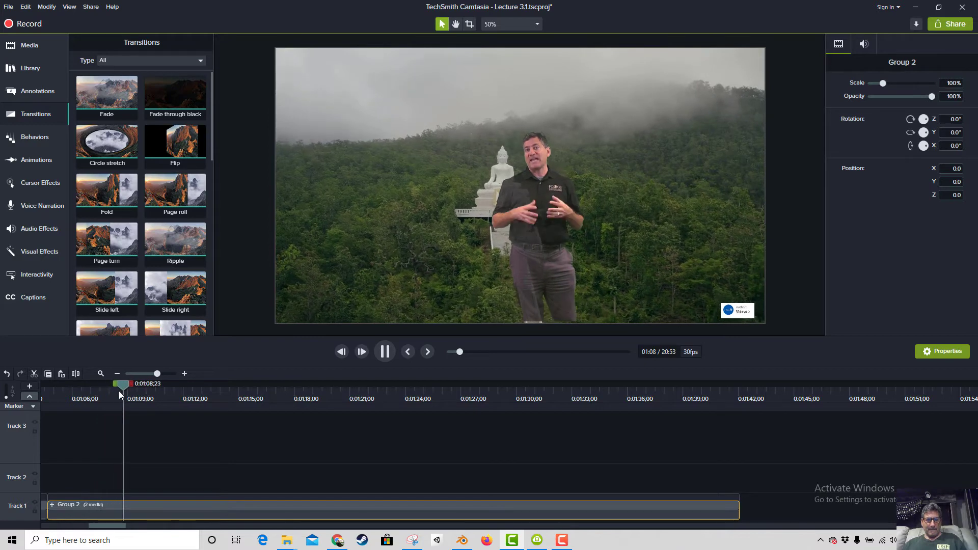
drag(119, 391, 169, 415)
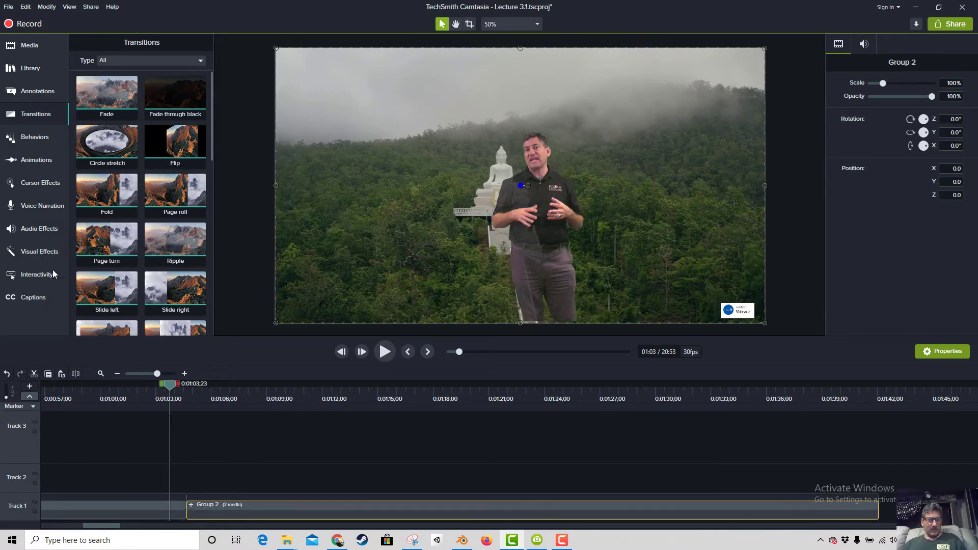
Try a Page roll transition between Group 1 and Group 2 on Track 1.
drag(175, 241, 179, 510)
drag(173, 199, 186, 513)
key(space)
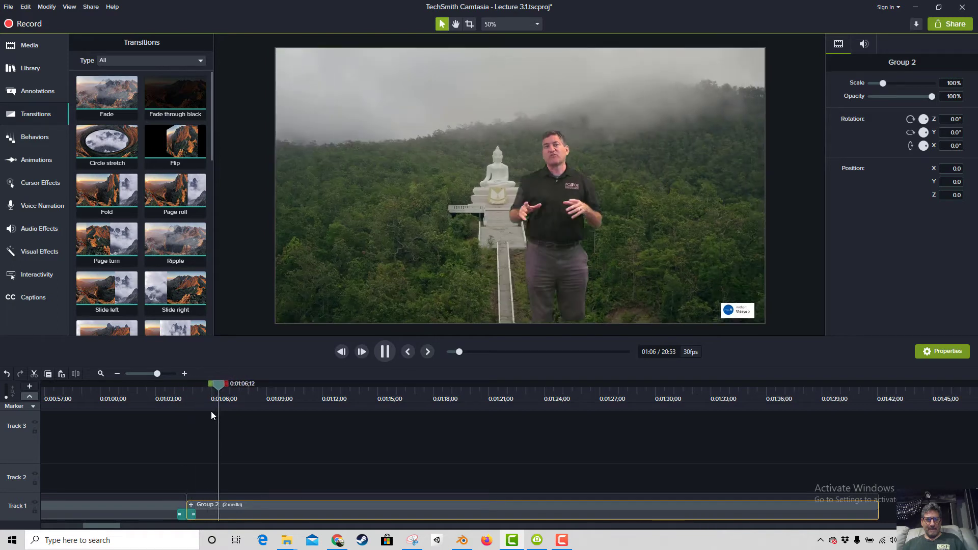
key(space)
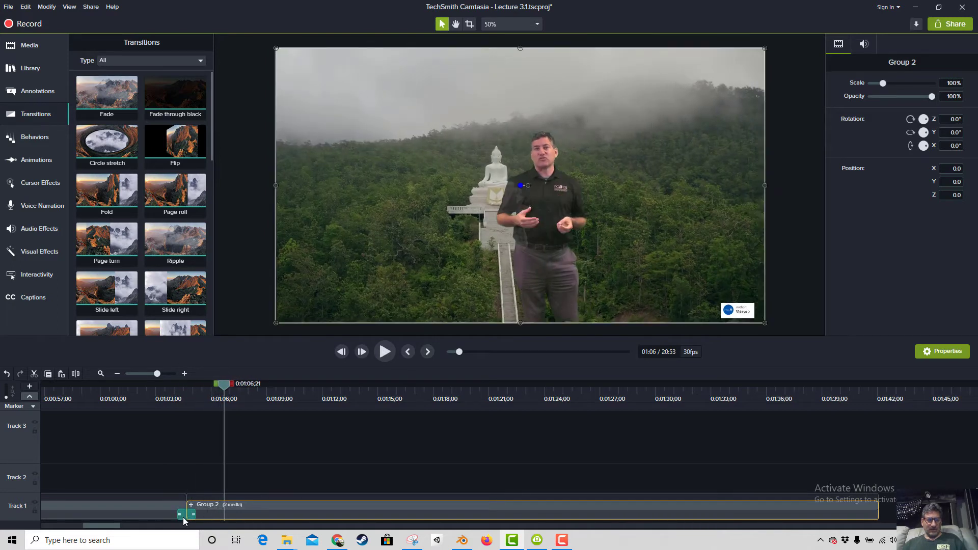
click(184, 517)
key(Delete)
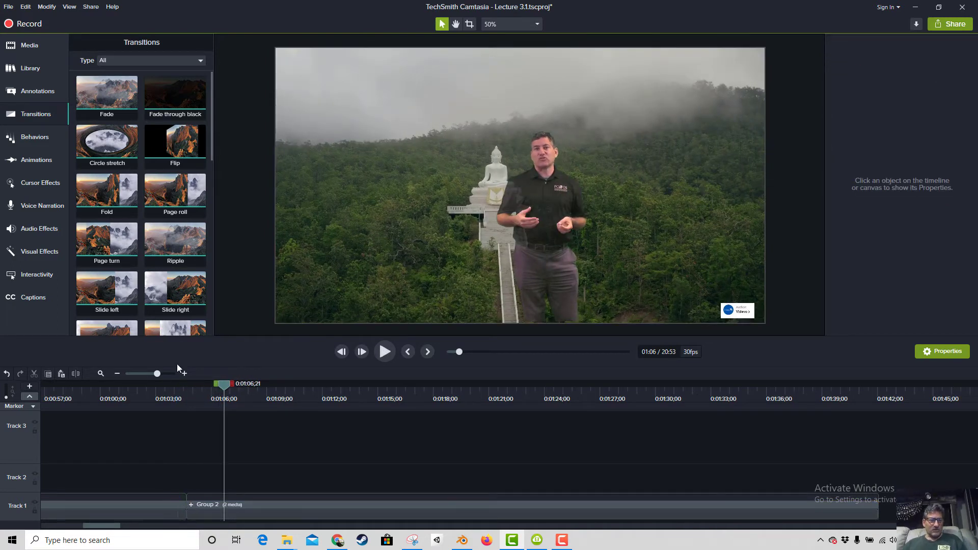
Try a Dissolve transition between Group 1 and Group 2, playing it from 0:01:04;13.
scroll(179, 319, down, 2)
scroll(181, 316, down, 3)
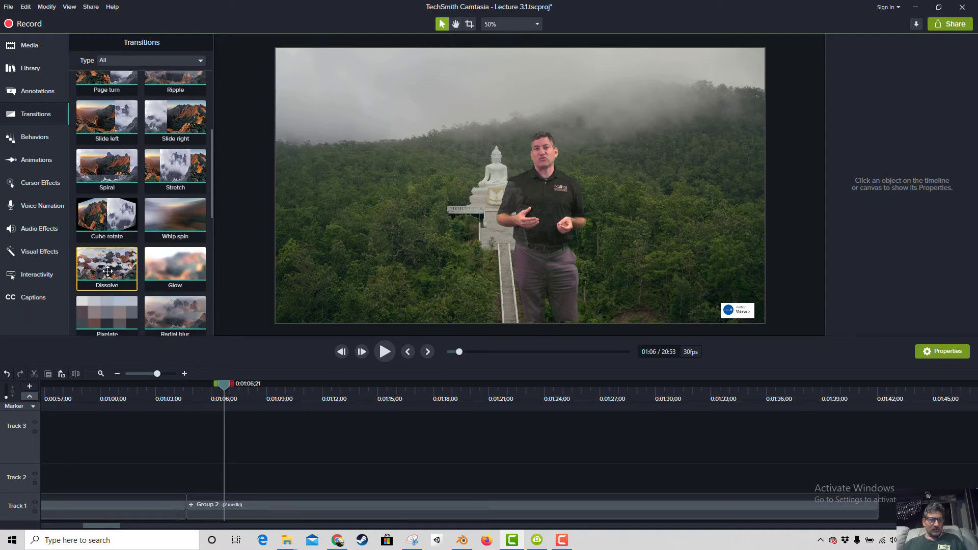
drag(108, 271, 200, 514)
click(182, 395)
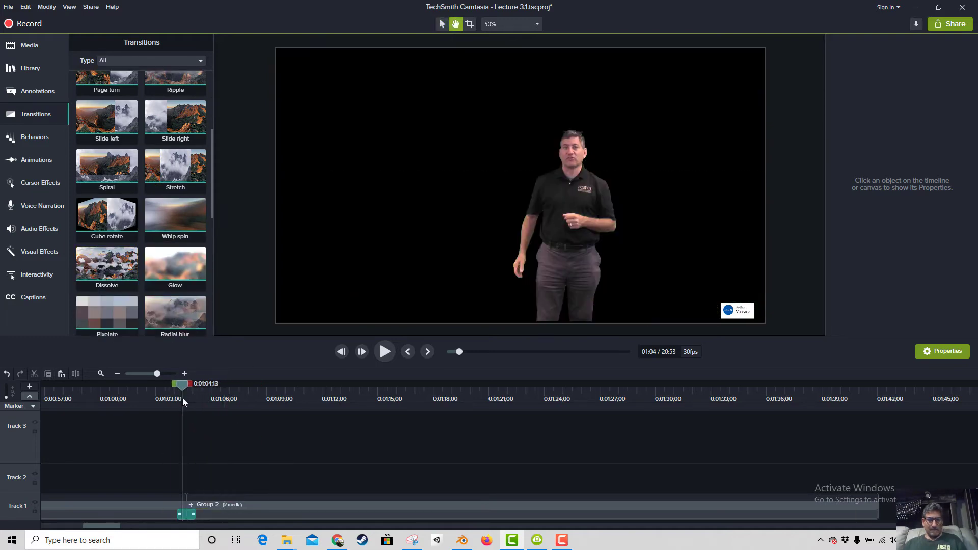
key(space)
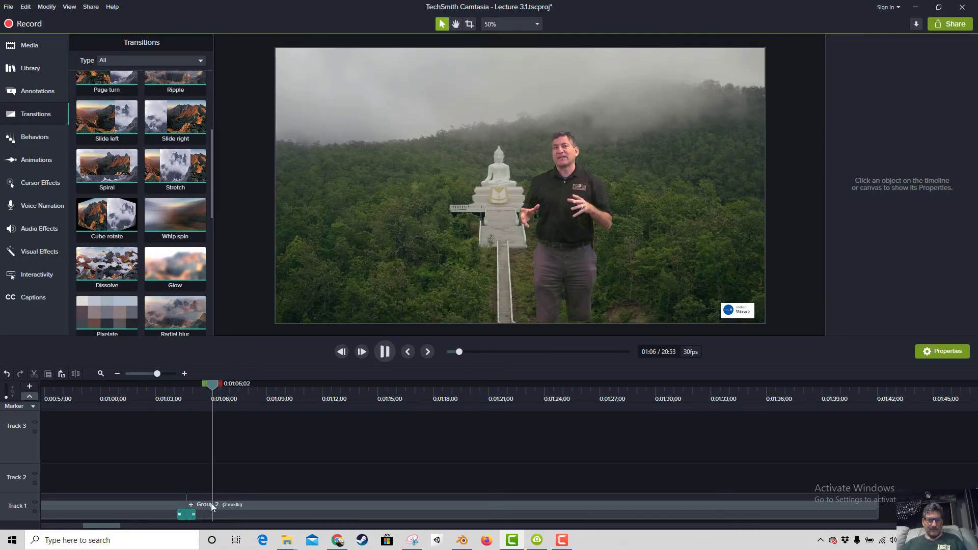
click(184, 514)
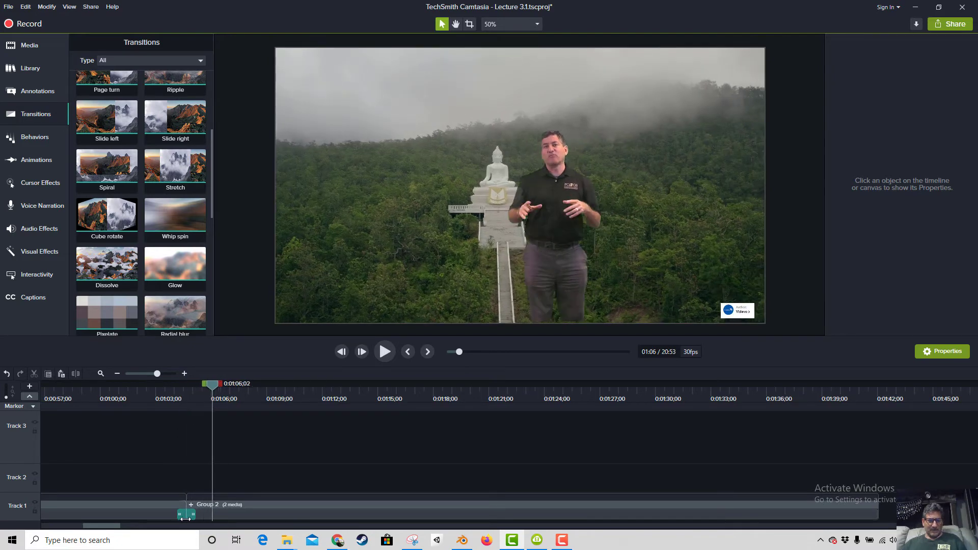
Ungroup Group 1 and Group 2 so their clips and credit images sit separately on Tracks 1 and 2.
right_click(136, 509)
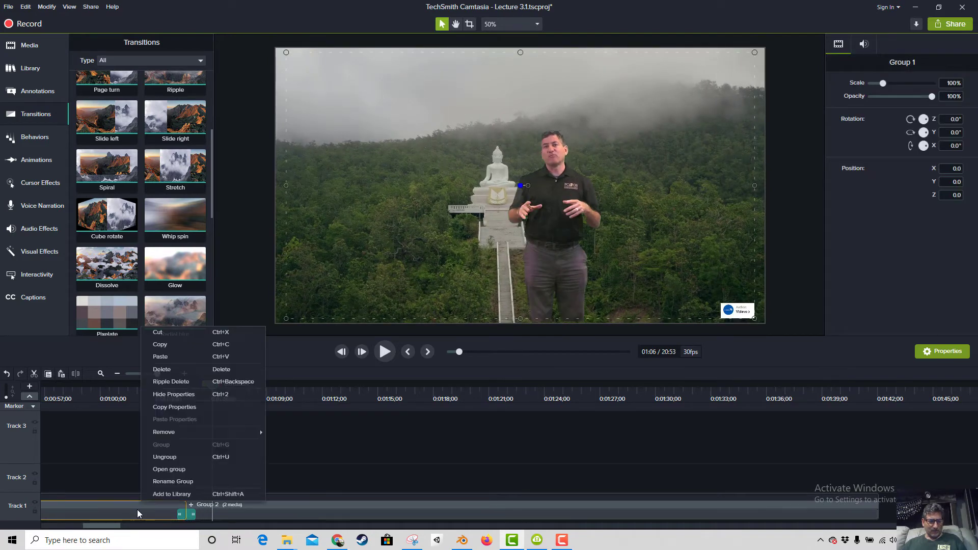
click(164, 457)
click(237, 509)
right_click(239, 511)
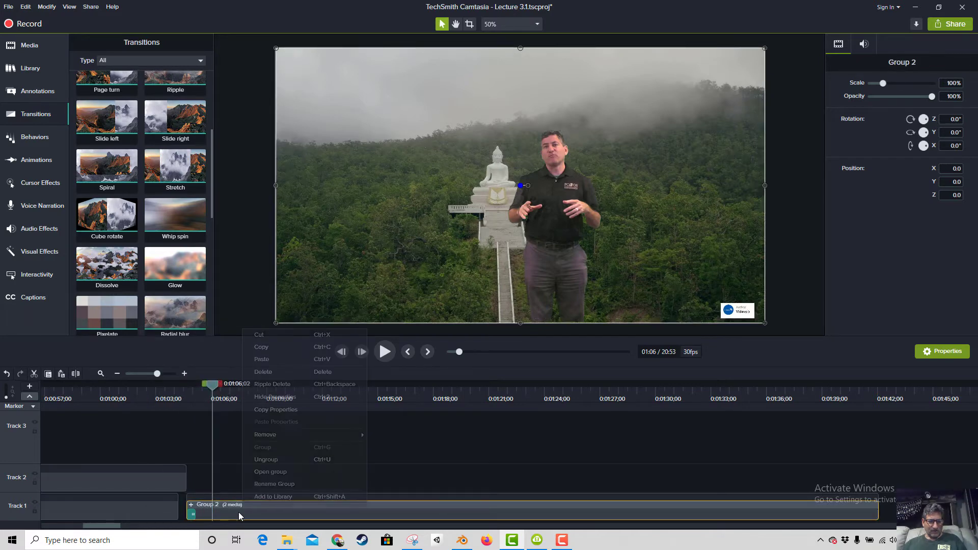
click(270, 458)
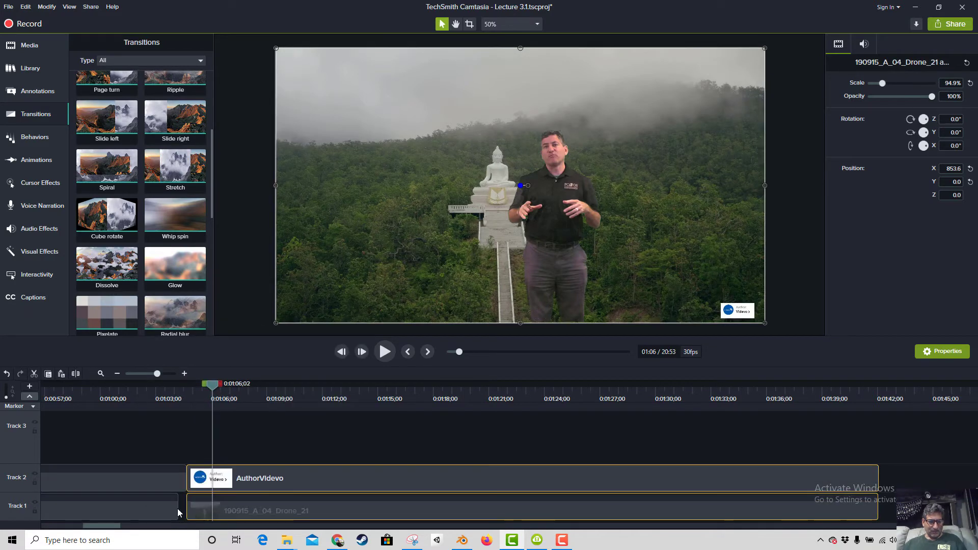
Trim the first AuthorVidevo image to the end of the first drone clip, and move the 190915_A_04_Drone_21 clip with its credit against them.
click(176, 509)
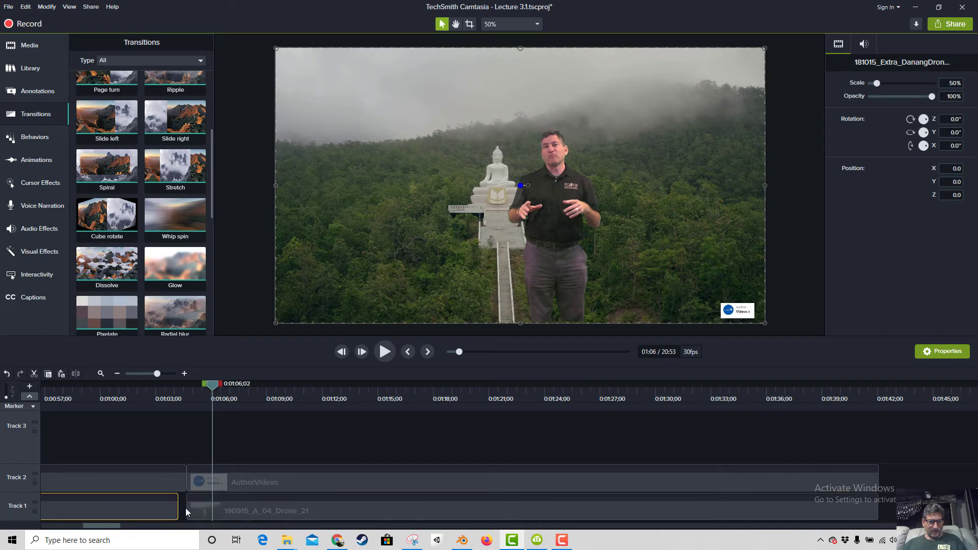
click(176, 479)
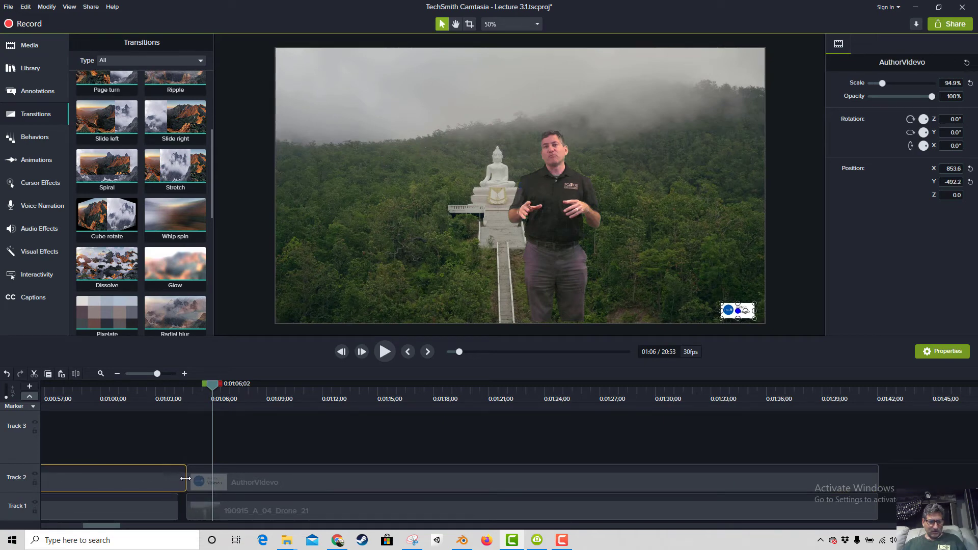
drag(184, 481, 175, 480)
click(254, 504)
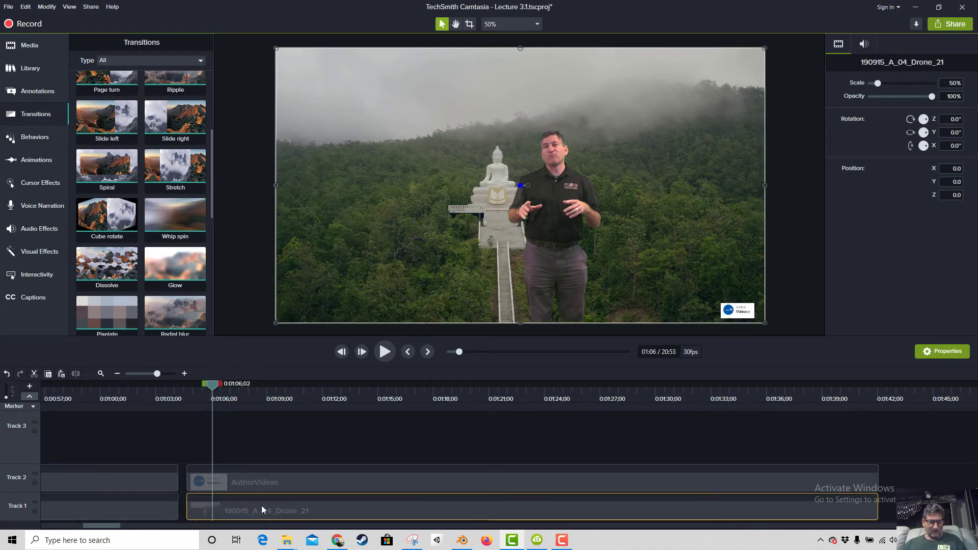
ctrl+click(285, 485)
drag(291, 507, 265, 506)
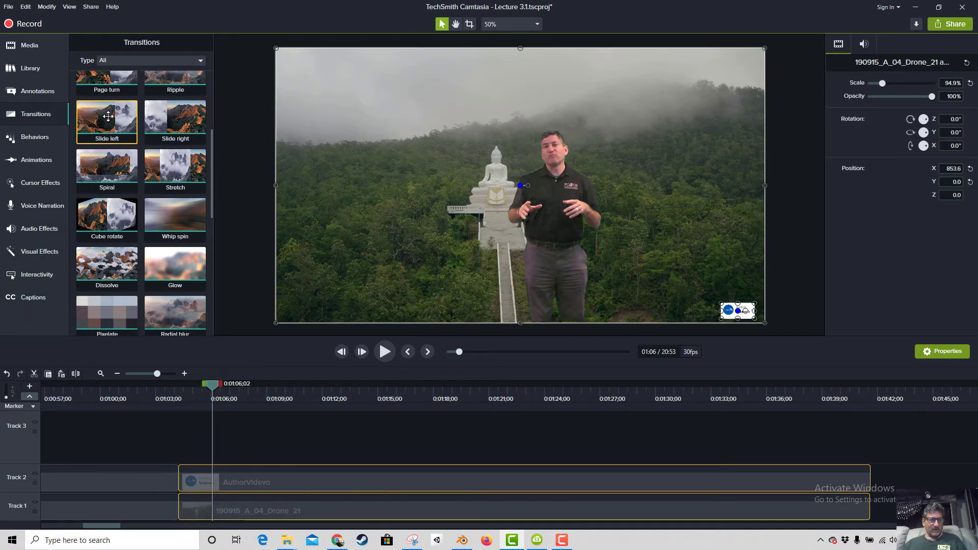
Add Dissolve transitions at the background junction on Tracks 1 and 2, and play across them from 0:01:03;11.
drag(118, 275, 183, 486)
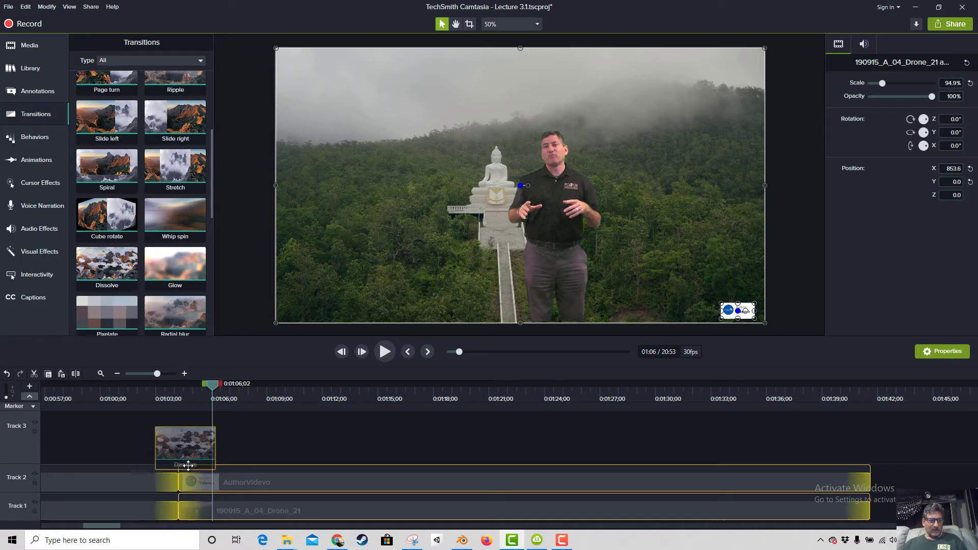
click(163, 392)
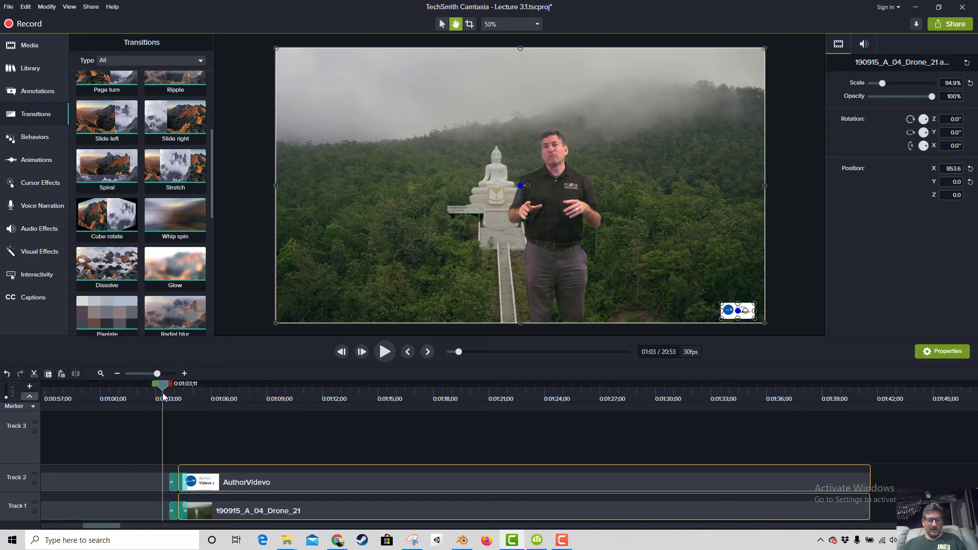
key(space)
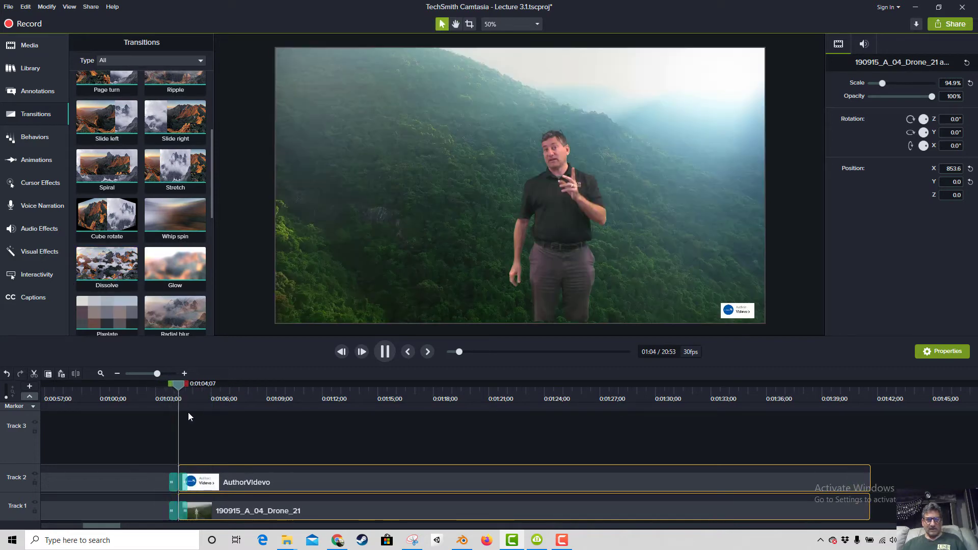
click(186, 507)
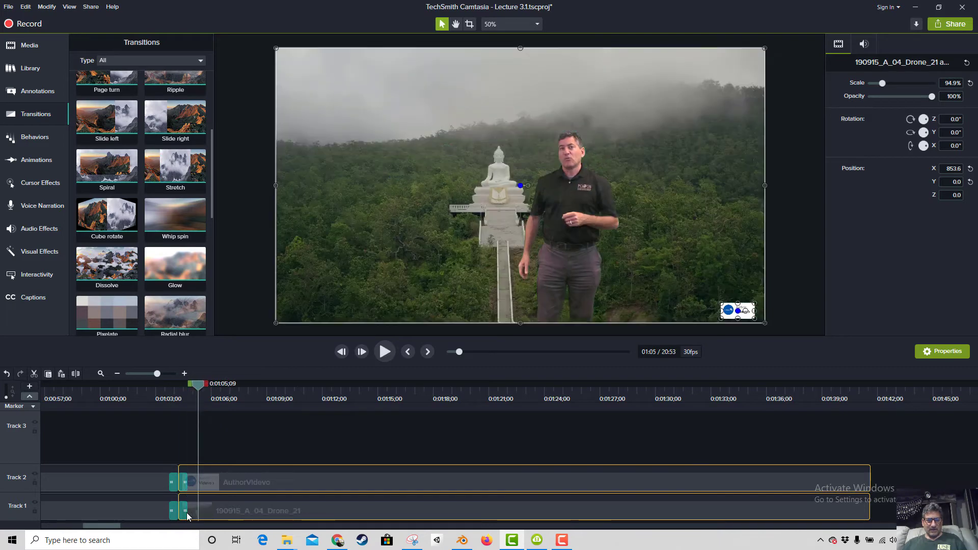
Lengthen the Dissolve transitions on Tracks 1 and 2 equally, ending at about 0:01:05;09, and scrub across them to check.
drag(188, 515, 205, 515)
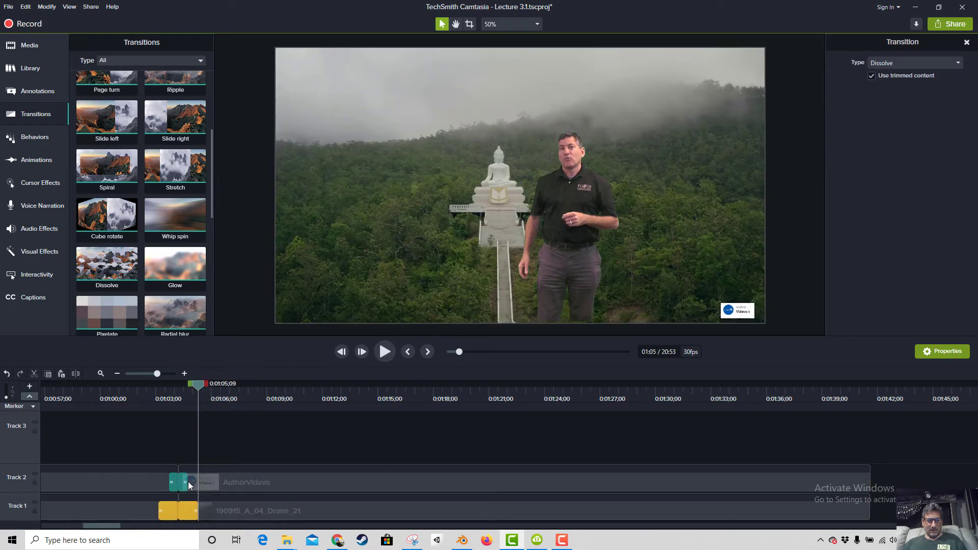
click(188, 482)
drag(188, 481, 208, 480)
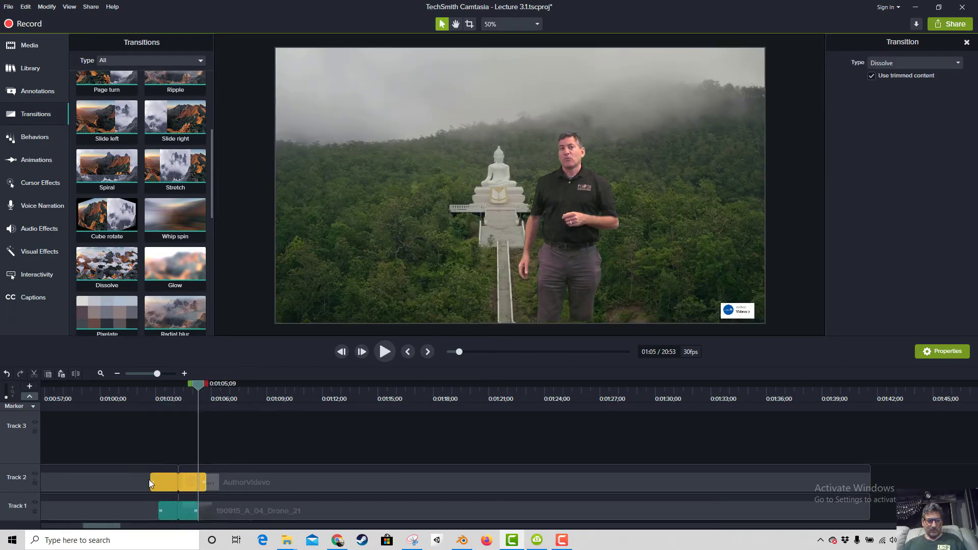
drag(149, 479, 158, 480)
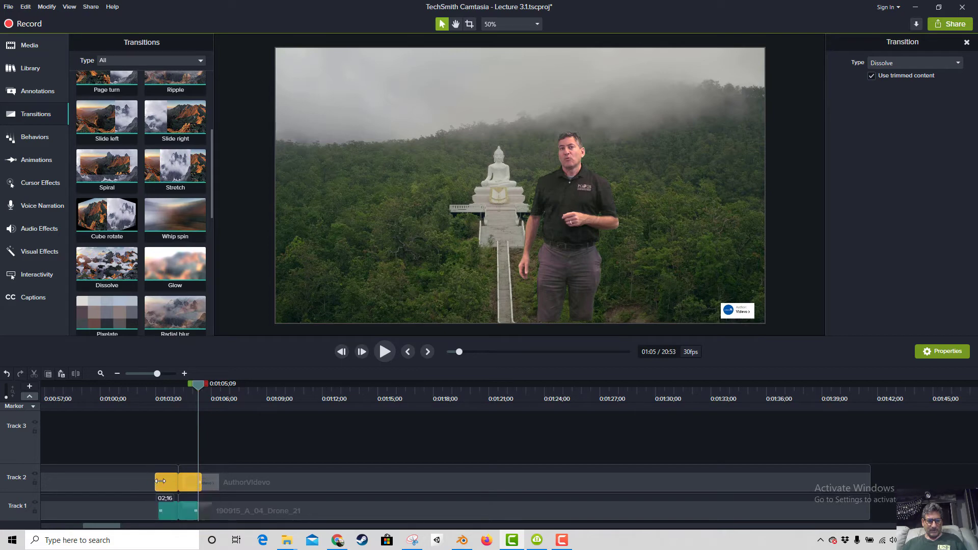
click(161, 398)
drag(163, 389, 181, 405)
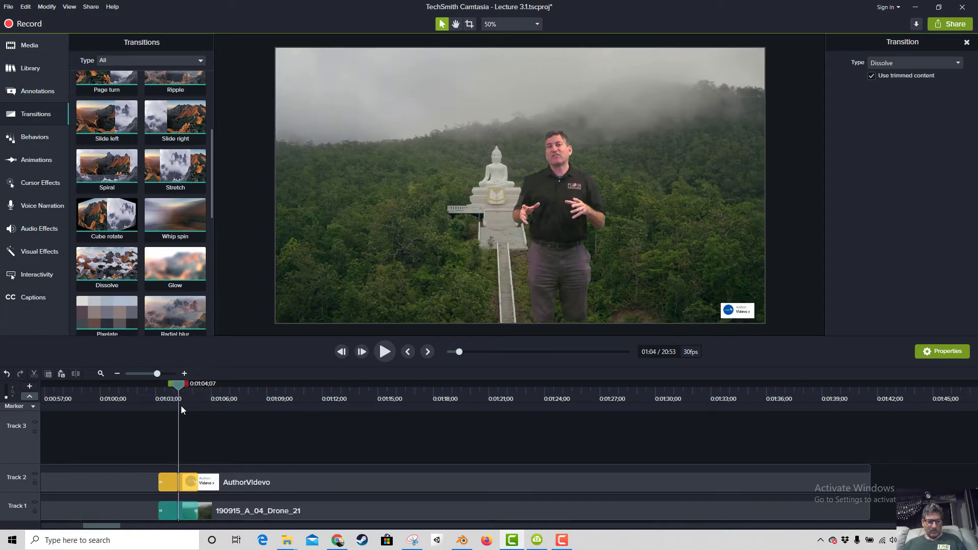
Group both drone background clips on Track 1 together with their two AuthorVidevo credit images on Track 2.
click(122, 501)
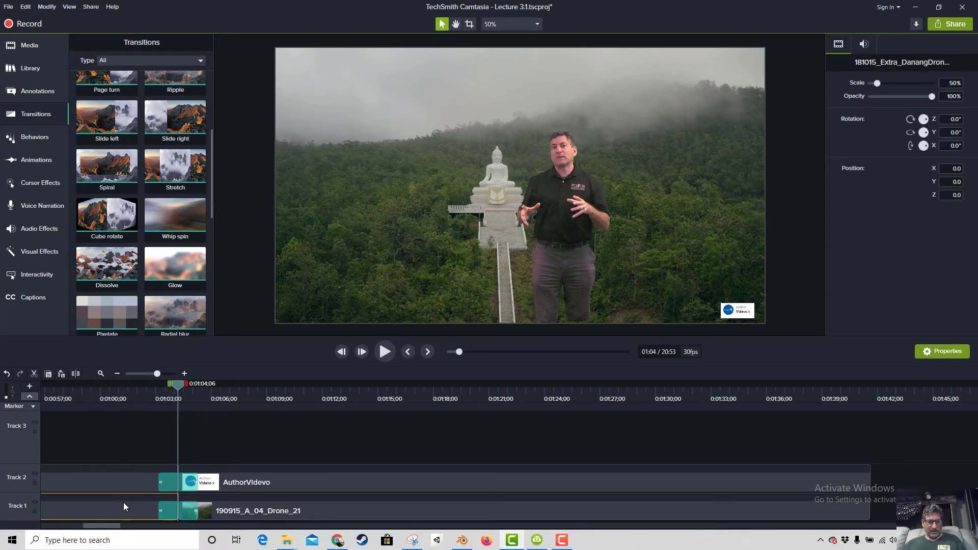
click(120, 469)
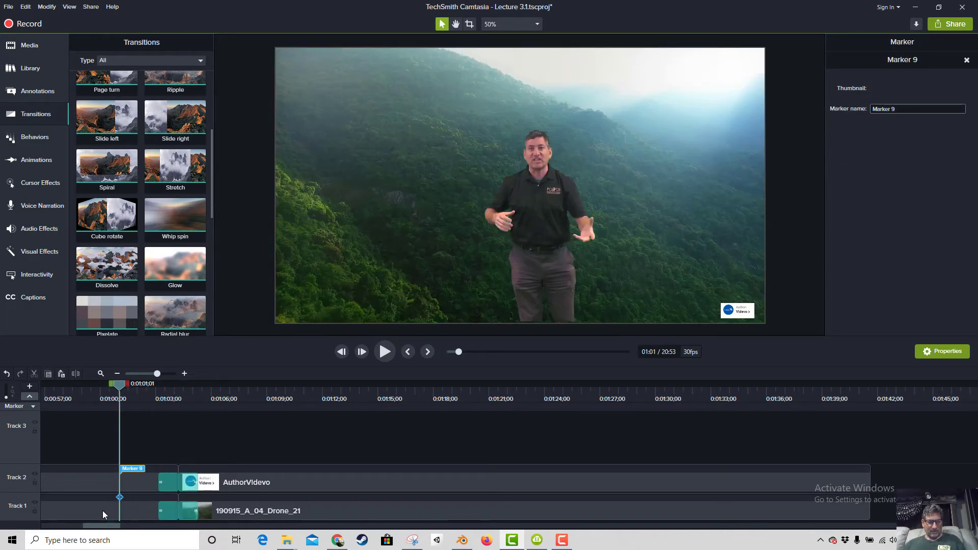
click(103, 510)
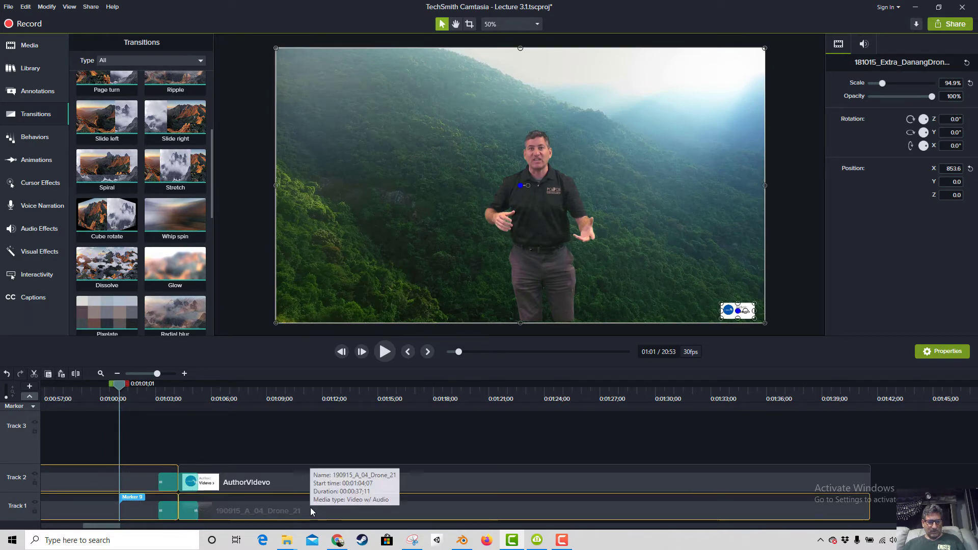
ctrl+click(306, 483)
right_click(286, 483)
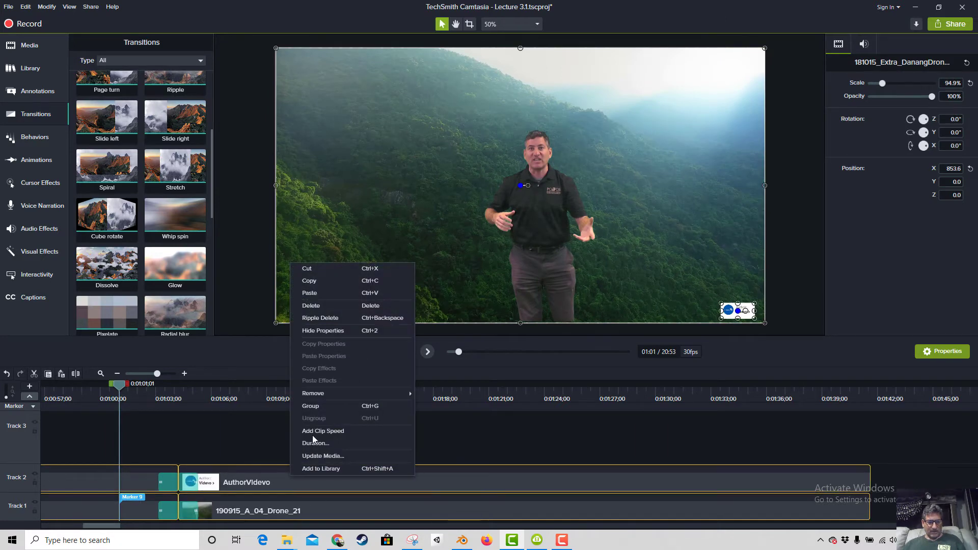
click(318, 407)
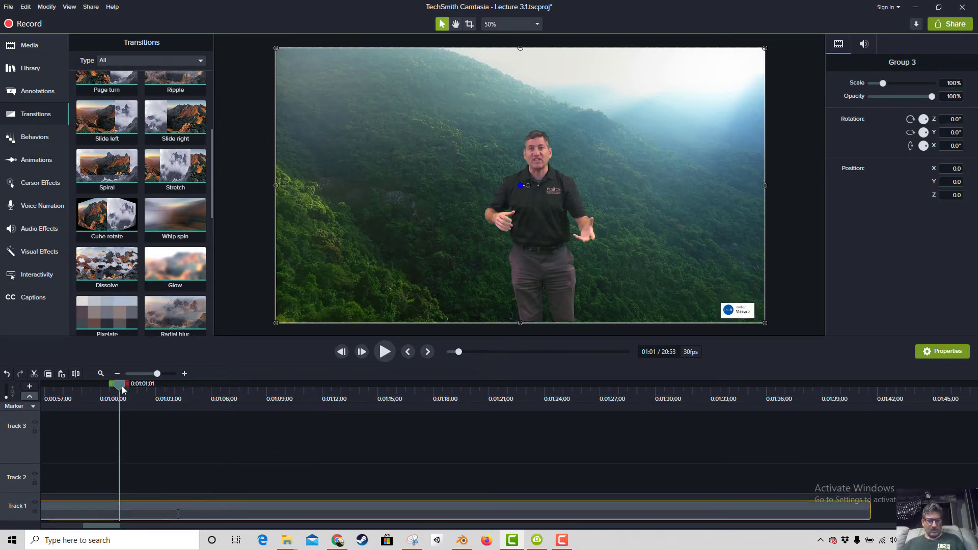
Unlock the audio track and split the presenter clip 00000 at 0:01:01;01.
scroll(240, 456, up, 4)
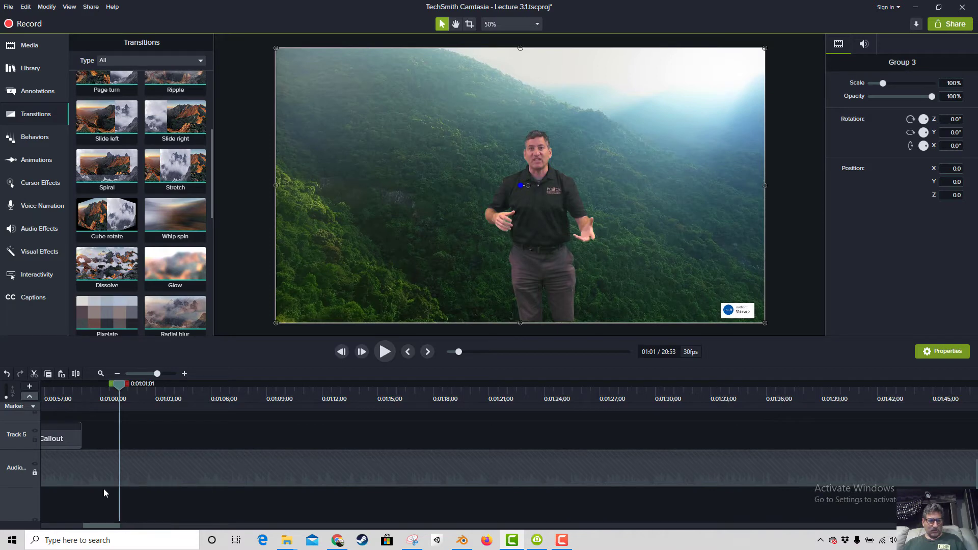
click(34, 472)
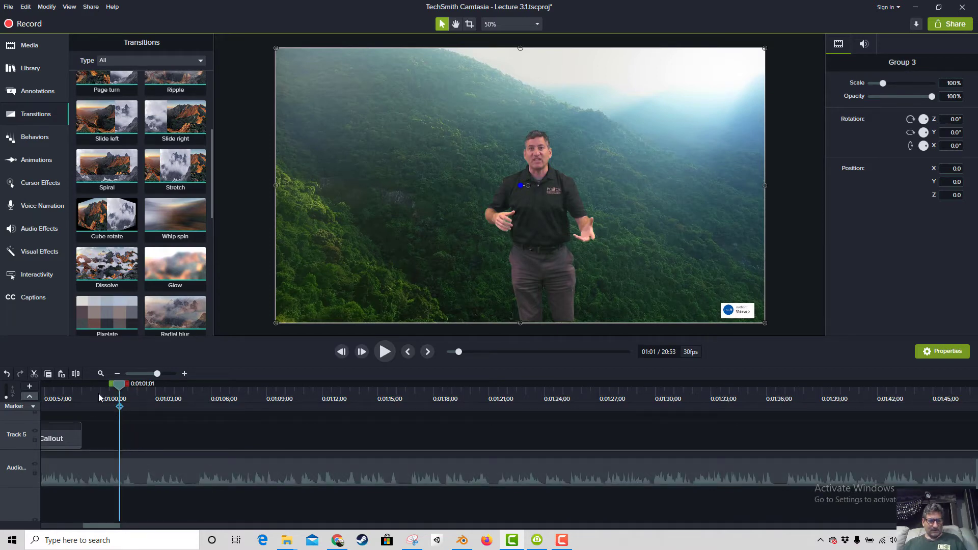
click(77, 373)
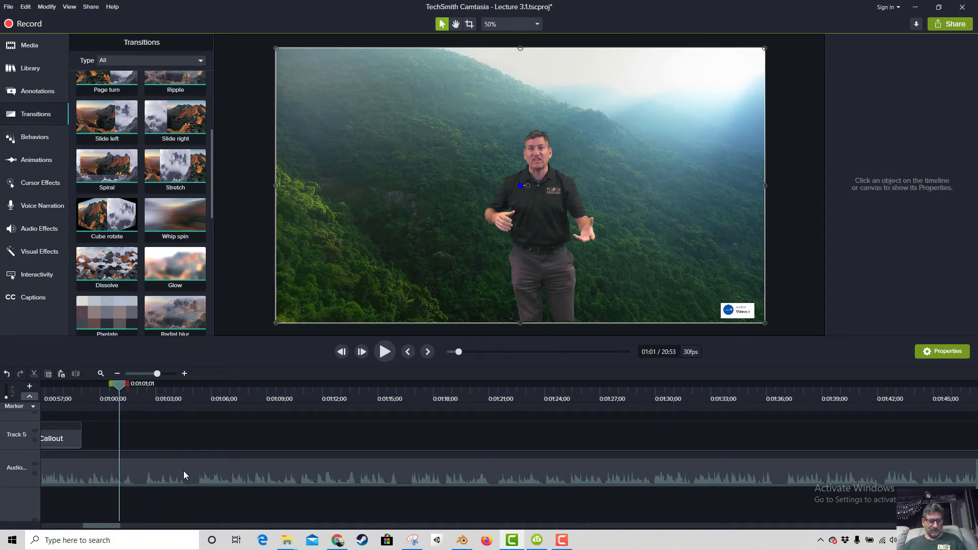
click(183, 470)
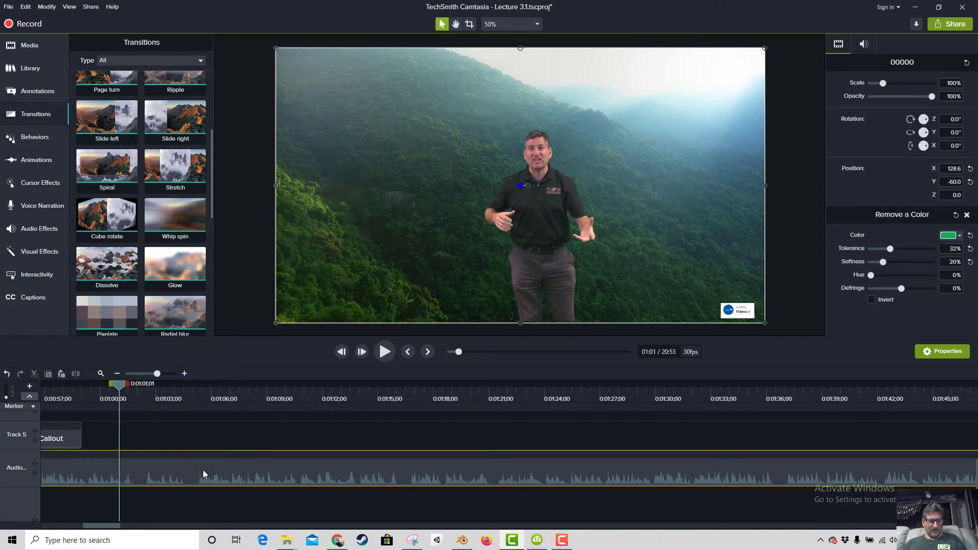
click(75, 373)
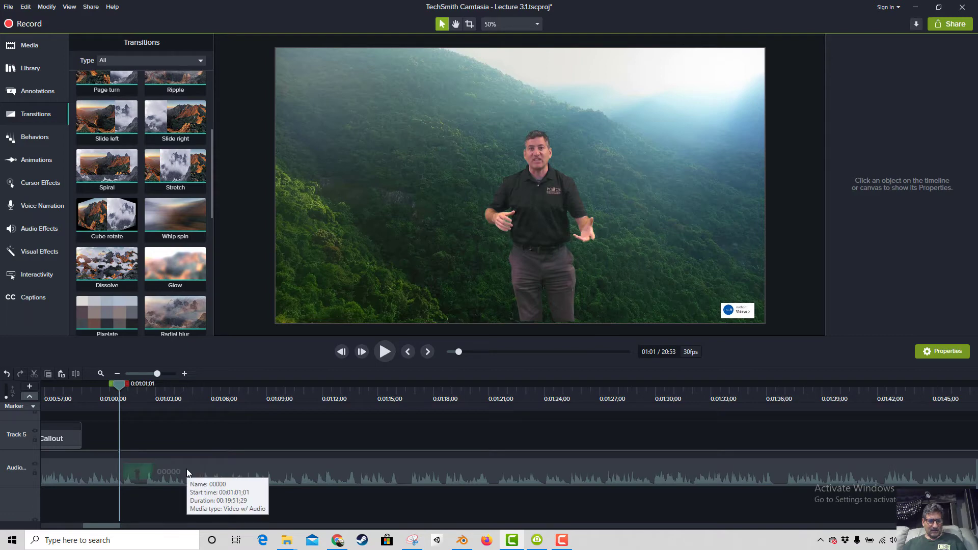
Add a Dissolve transition at the split in clip 00000, and place the playhead at 0:01:03;21.
click(186, 472)
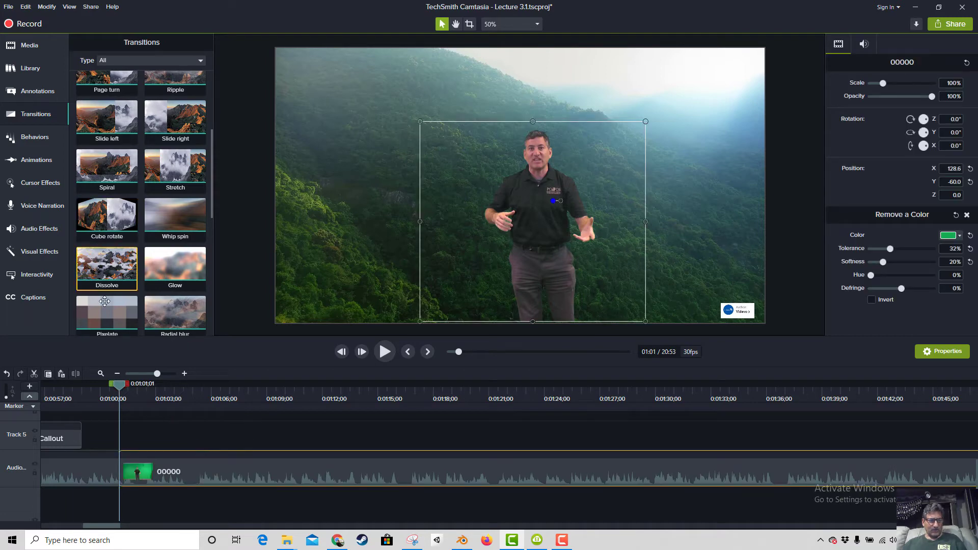
drag(105, 301, 123, 471)
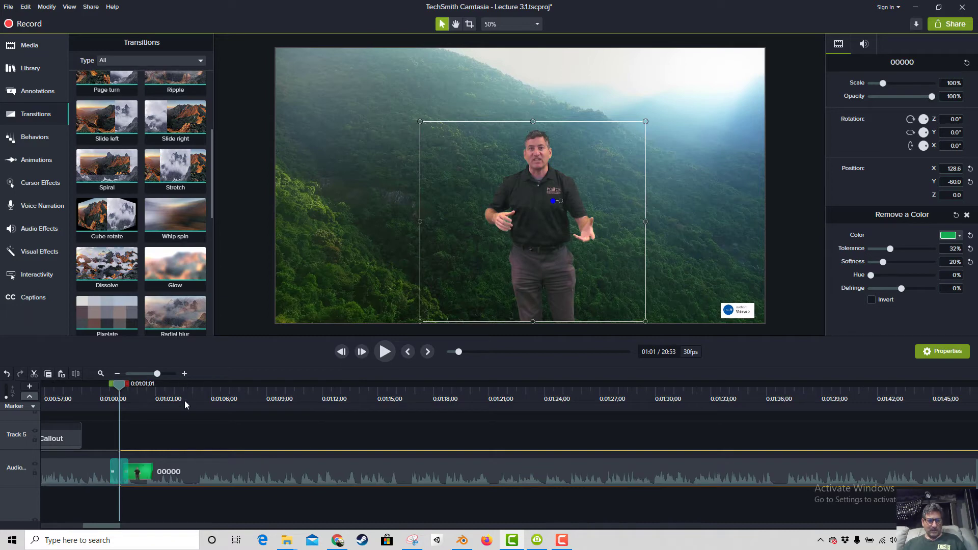
click(169, 392)
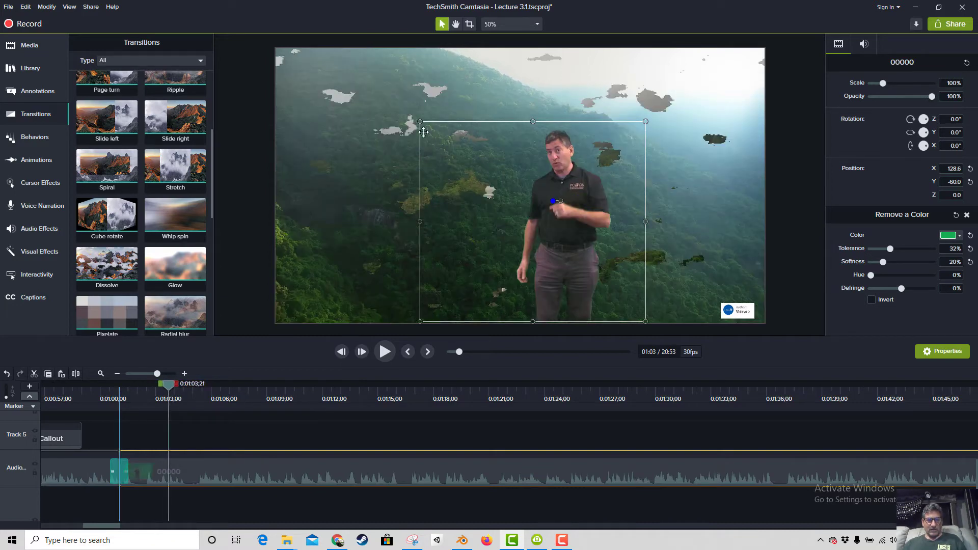
Scale the presenter clip after the split to 51.4%, place it at X -801.0, Y -294.6, and play back the transition.
drag(437, 132, 547, 229)
drag(606, 282, 325, 285)
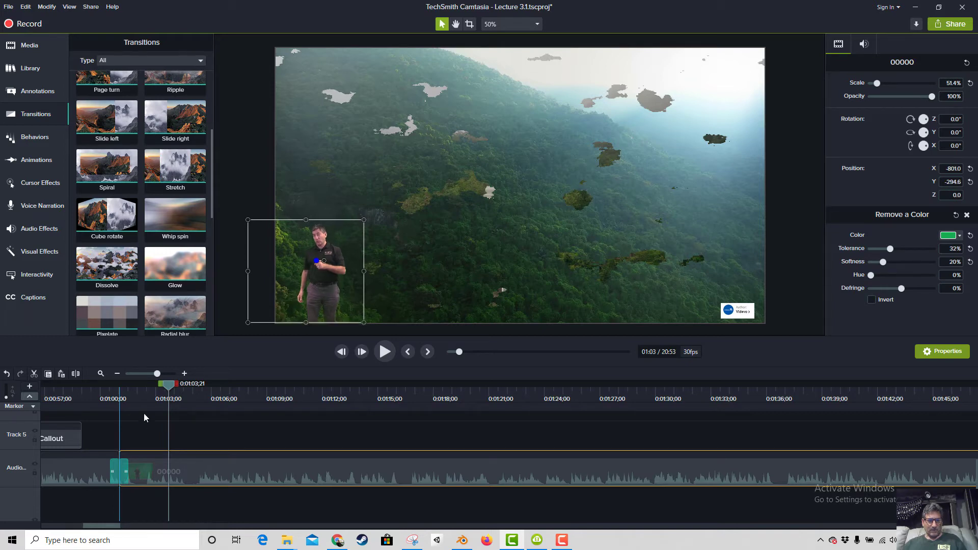
click(98, 403)
key(space)
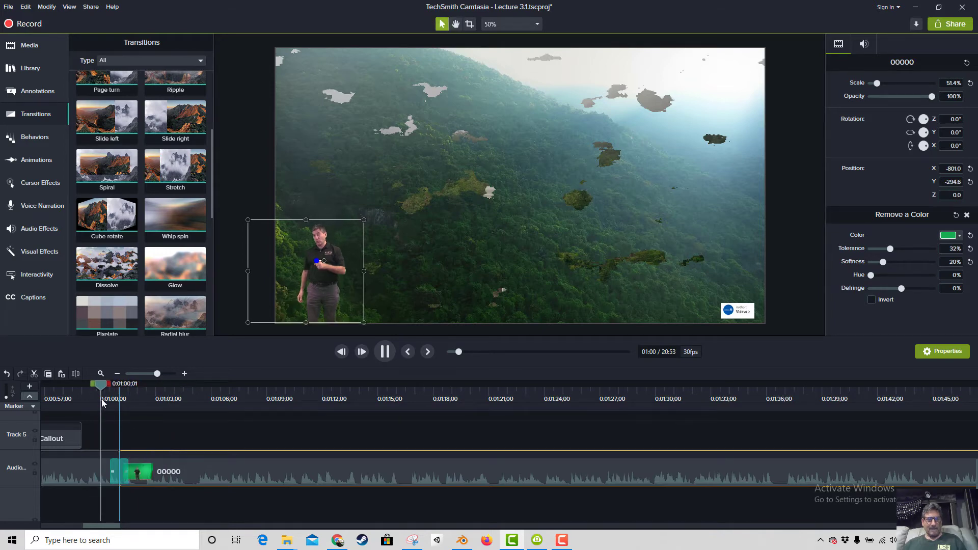
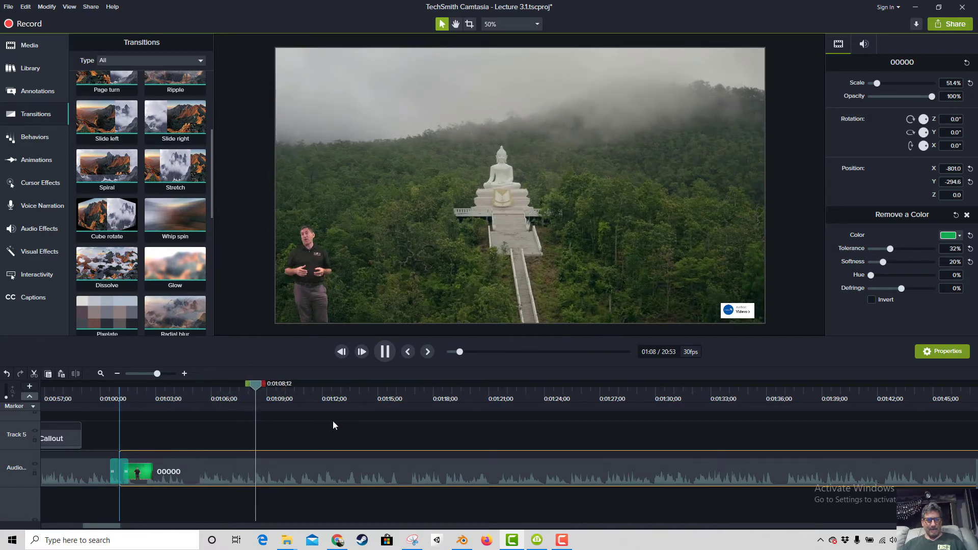
key(space)
Reposition the small presenter clip to X -609.0, Y -298.6 and replay from before the split.
drag(313, 270, 359, 272)
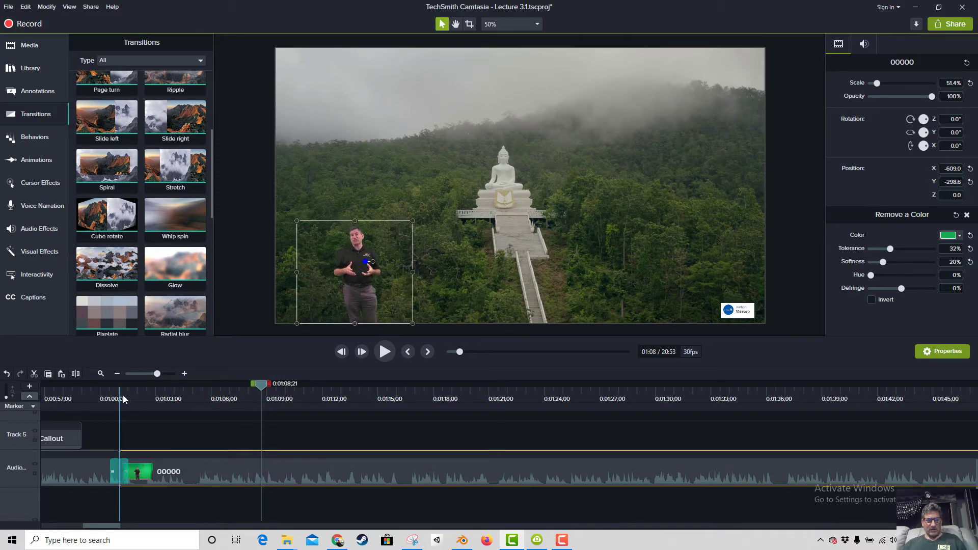
click(90, 400)
key(space)
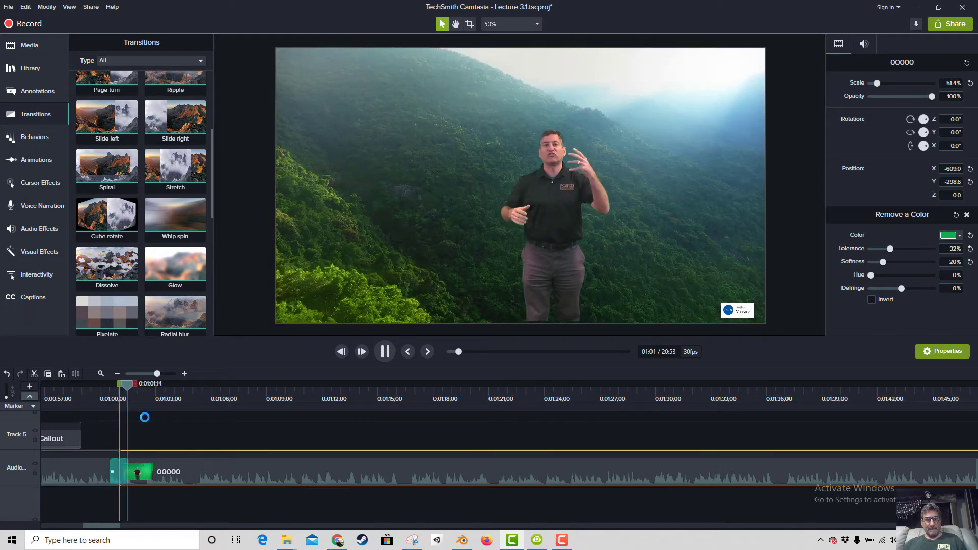
key(space)
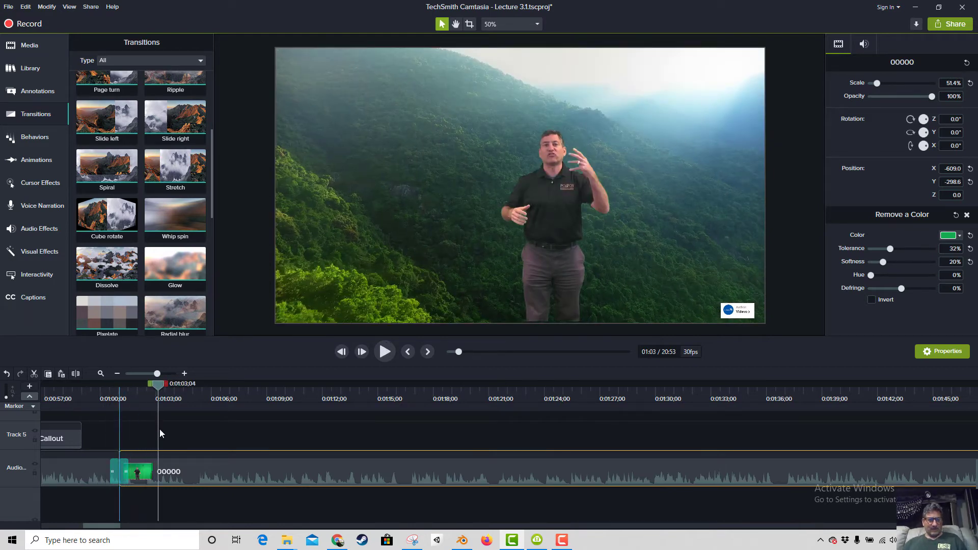
Examine Group 3 on Track 1, then scrub and play across the presenter and background dissolves.
scroll(168, 431, down, 2)
double_click(144, 506)
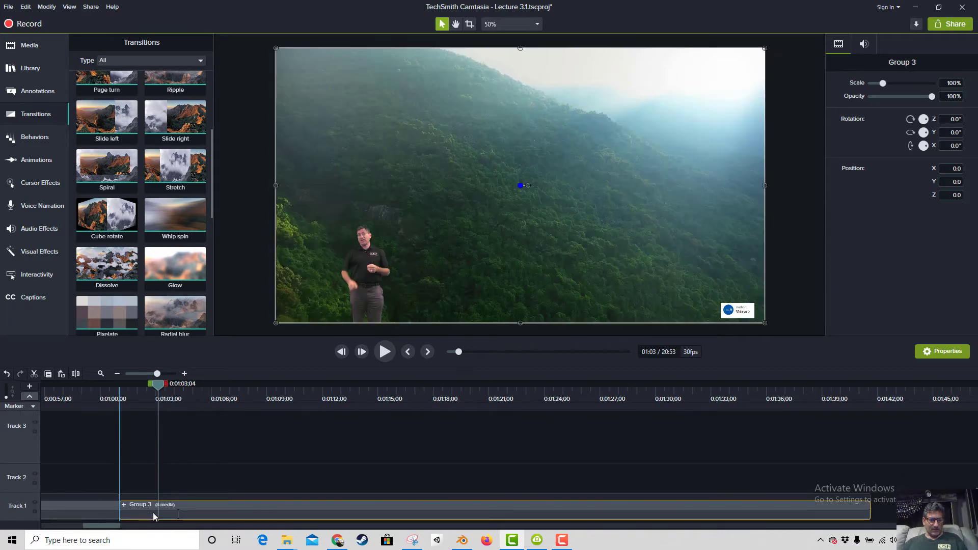
scroll(180, 469, up, 1)
drag(116, 400, 206, 396)
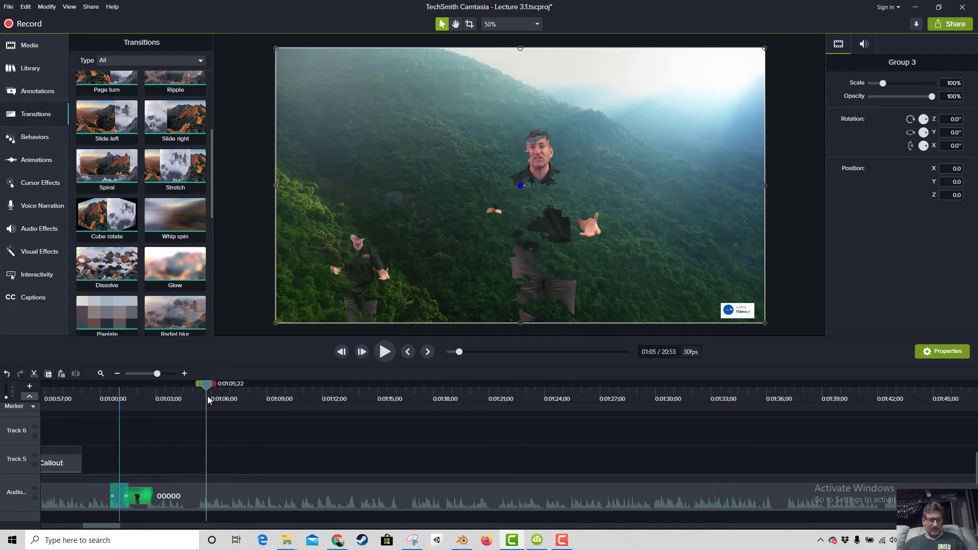
key(space)
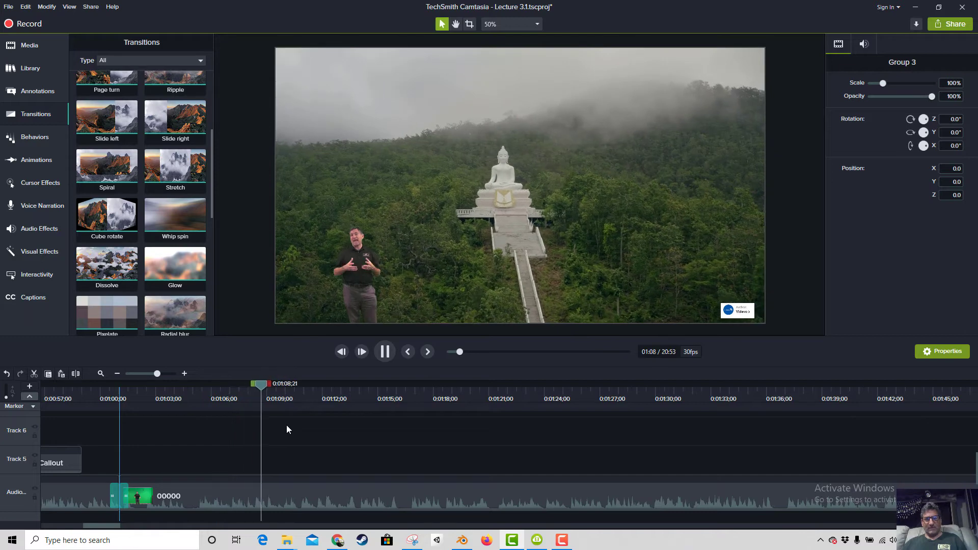
key(space)
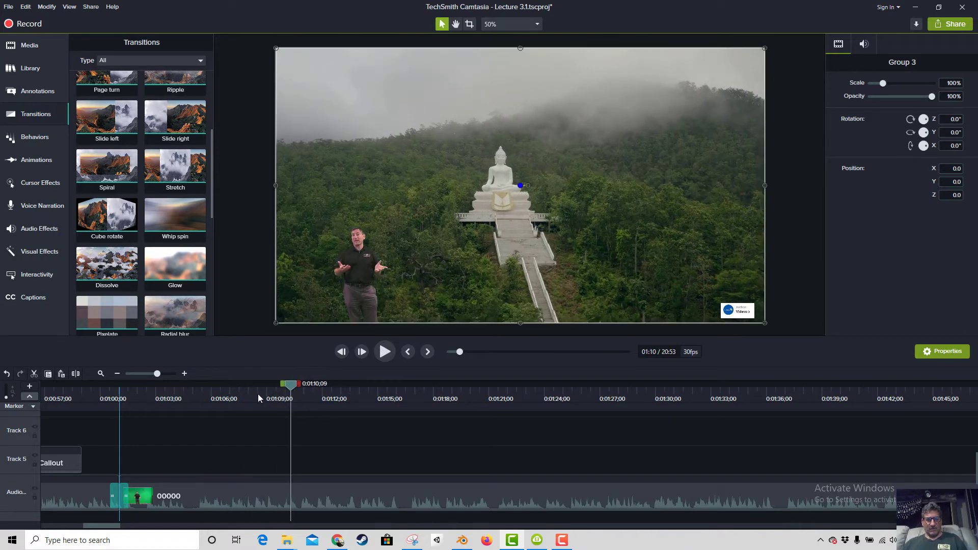
Place the playhead at 0:01:08;16 and save the project.
click(257, 393)
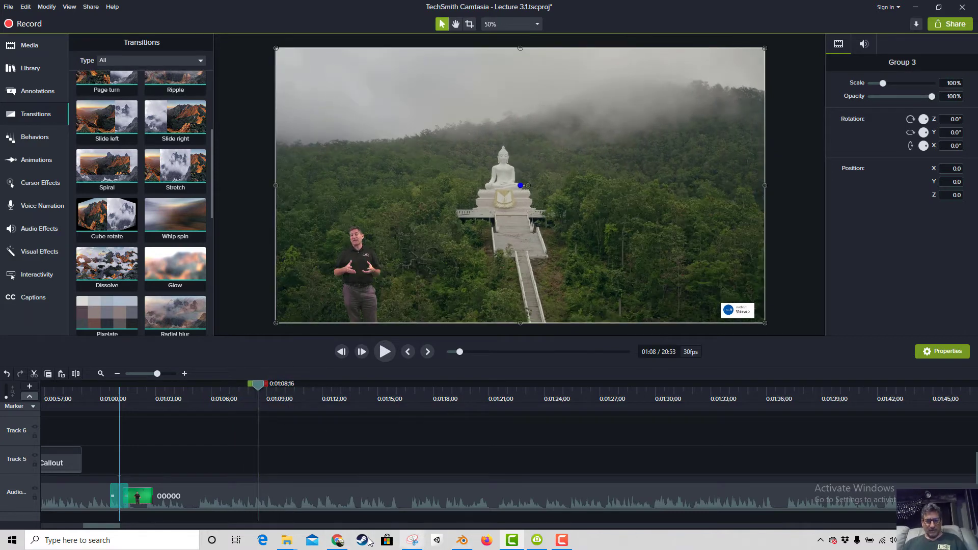
click(9, 7)
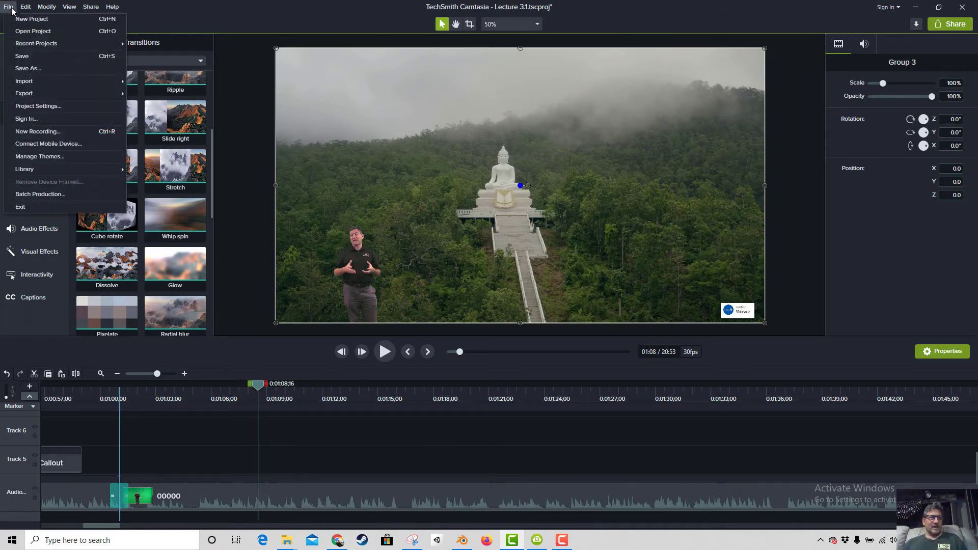
click(30, 58)
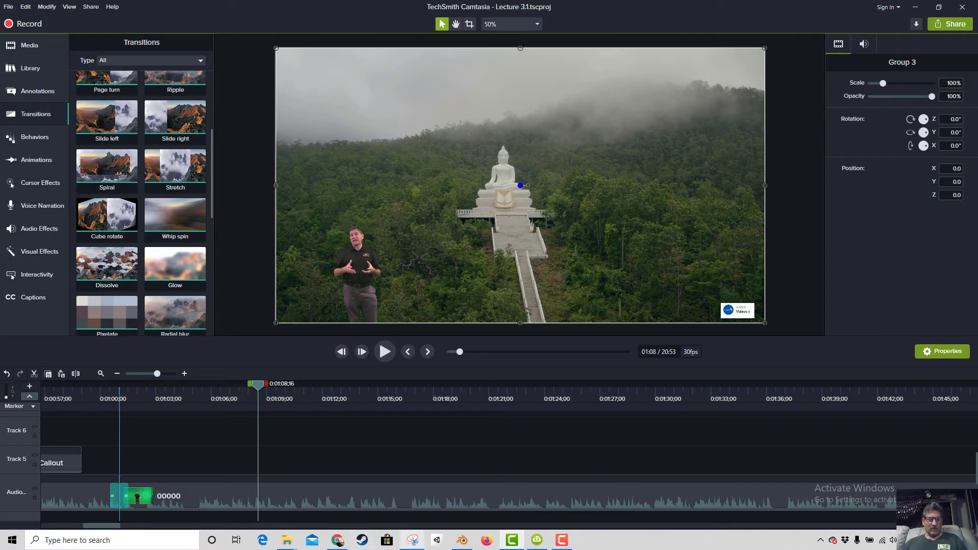
Switch to Chrome and close the two tabs after the Pai White Buddha page, plus the TIME, Reddit and GIPHY tabs.
click(338, 540)
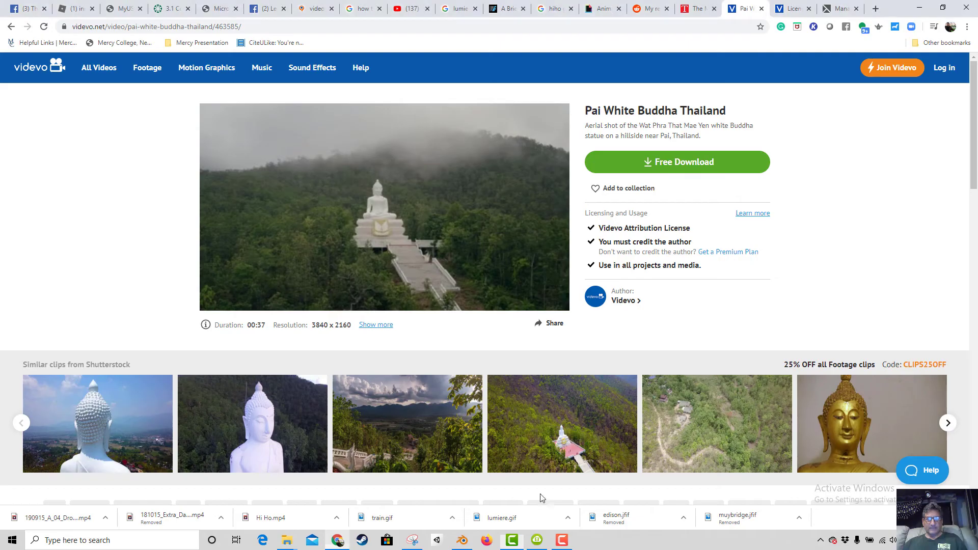
click(258, 29)
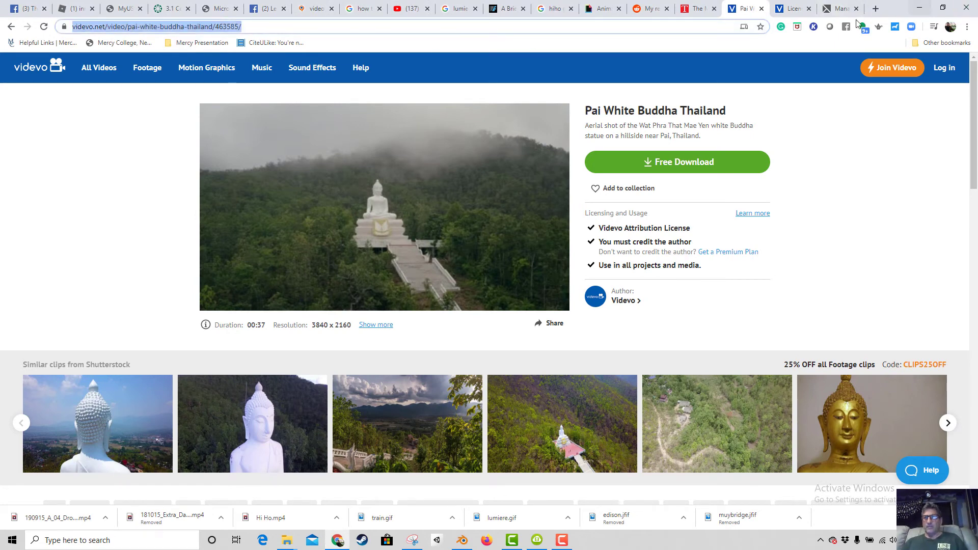
click(808, 9)
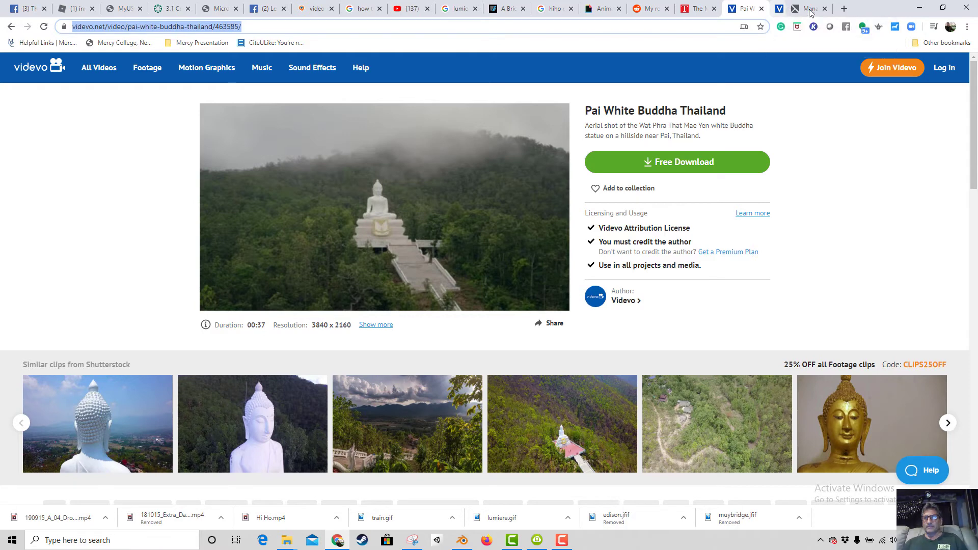
click(808, 9)
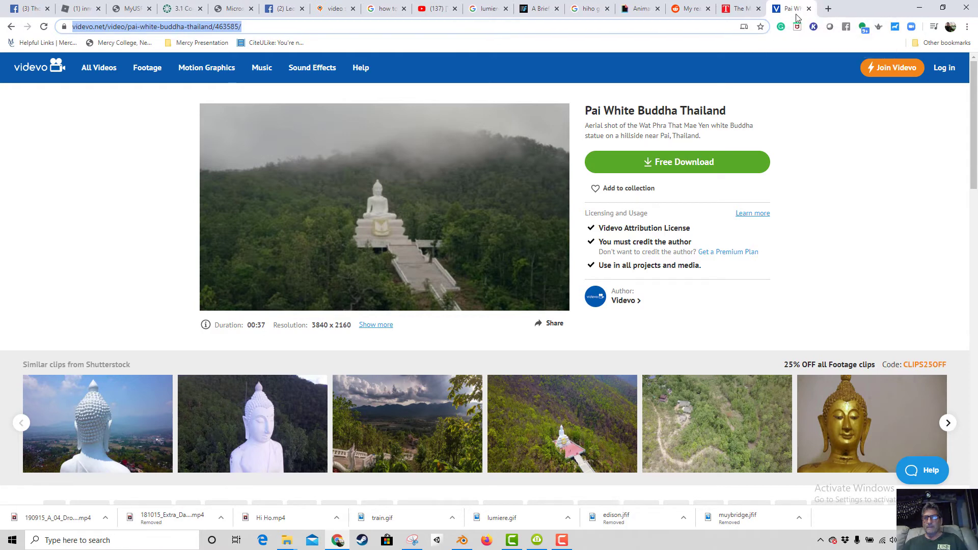
click(744, 9)
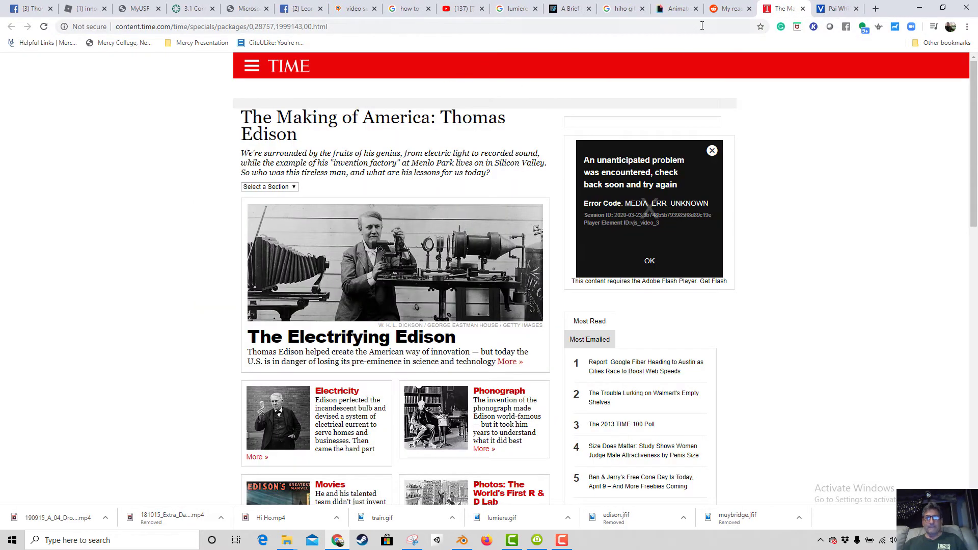
key(ctrl+w)
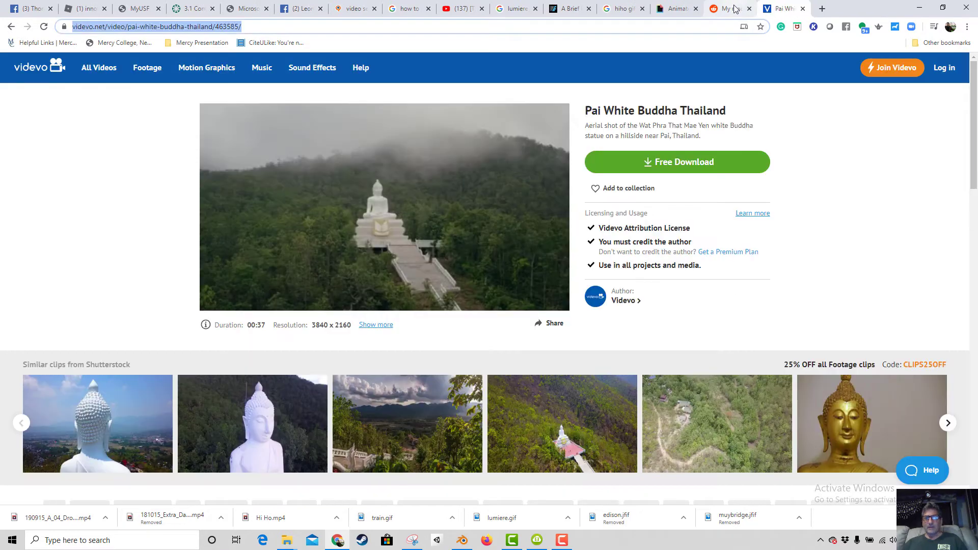
click(738, 8)
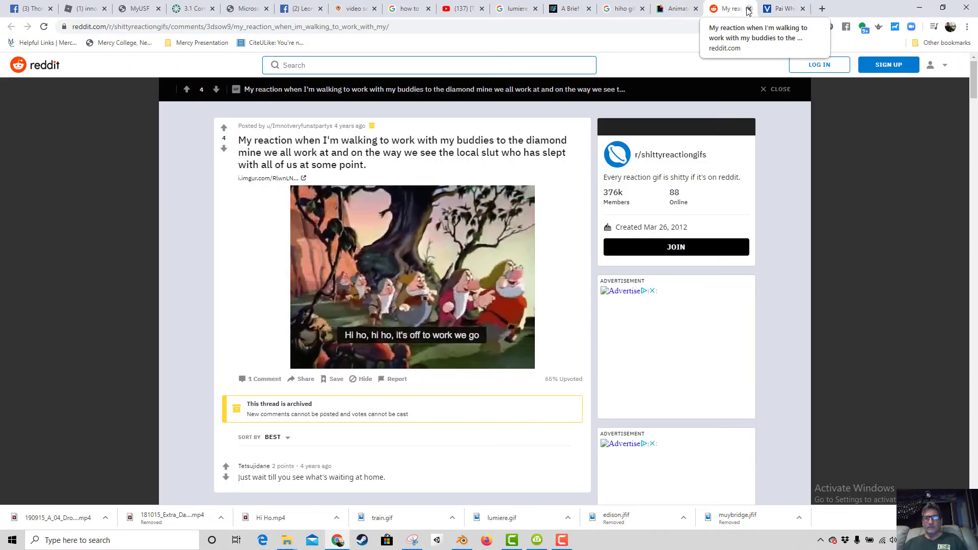
click(748, 8)
click(679, 10)
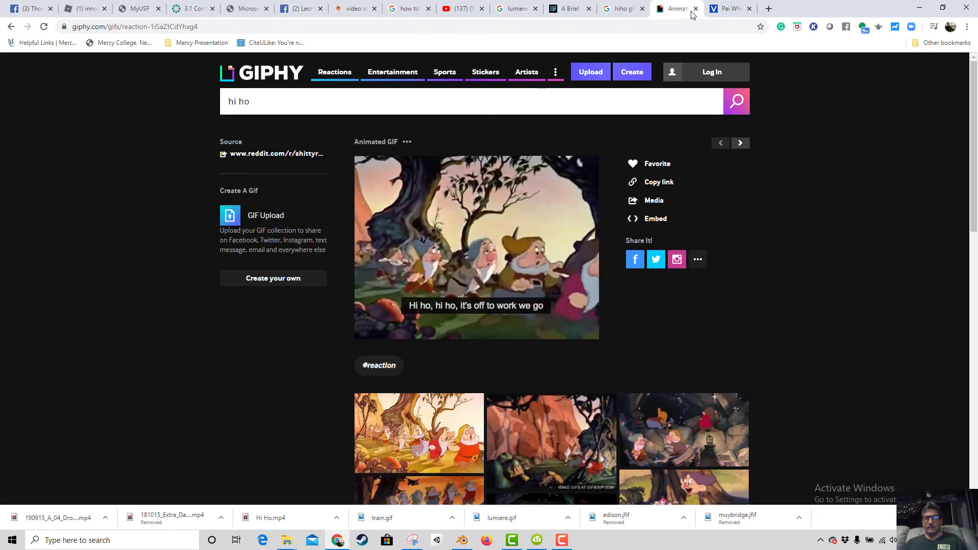
key(ctrl+w)
Replace the "hiho gif" image search on Google with a search for "reifenstahl propaganda".
click(626, 12)
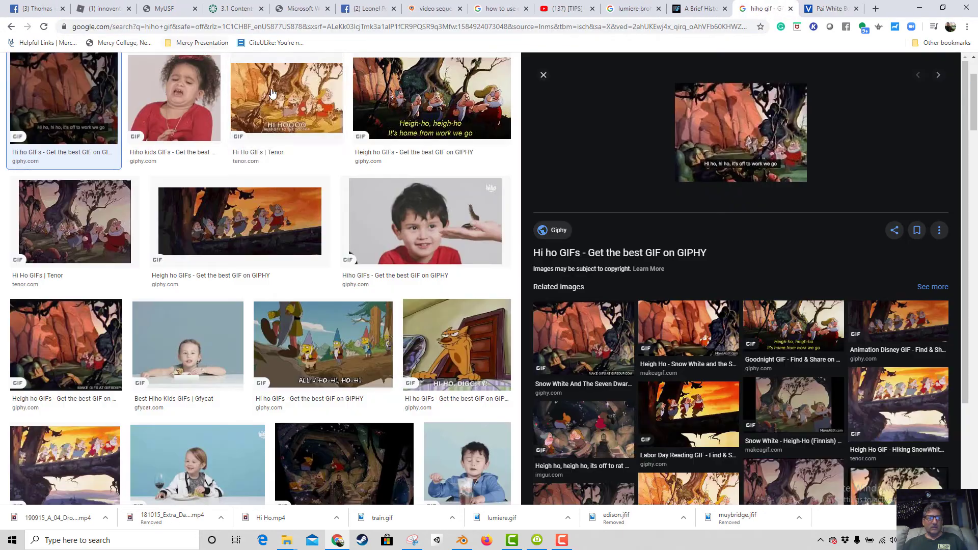
scroll(245, 79, up, 3)
drag(144, 76, 63, 78)
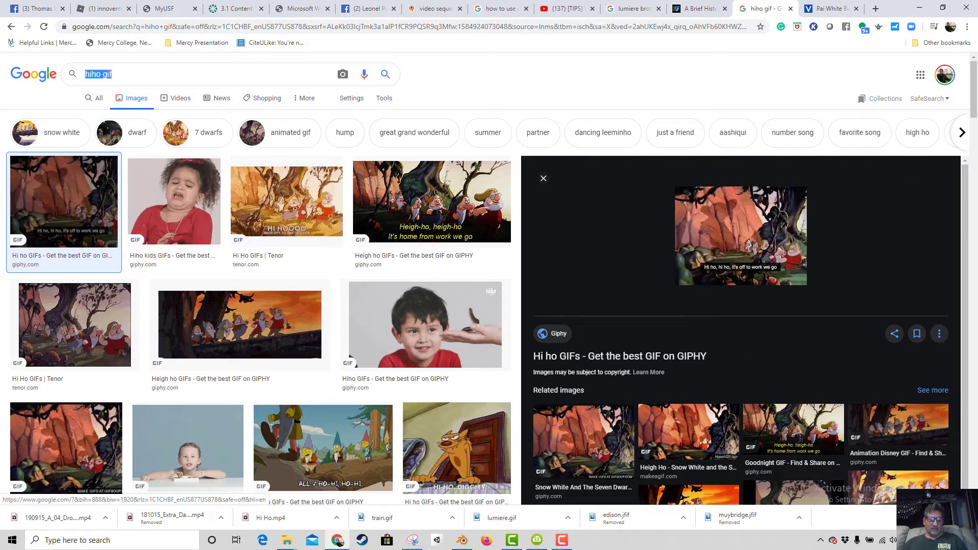
text(reife)
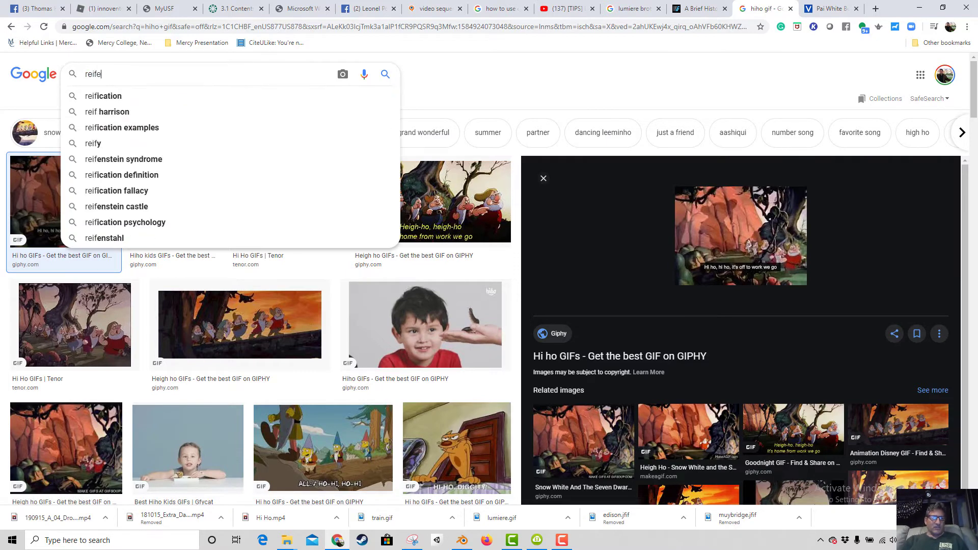
text(nstal)
key(BackSpace)
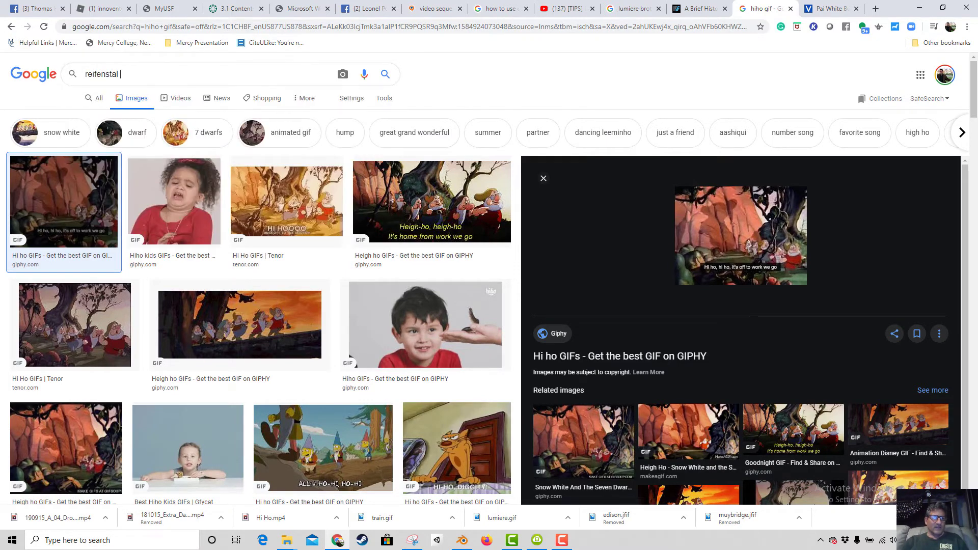
text(hl propaganda)
key(Return)
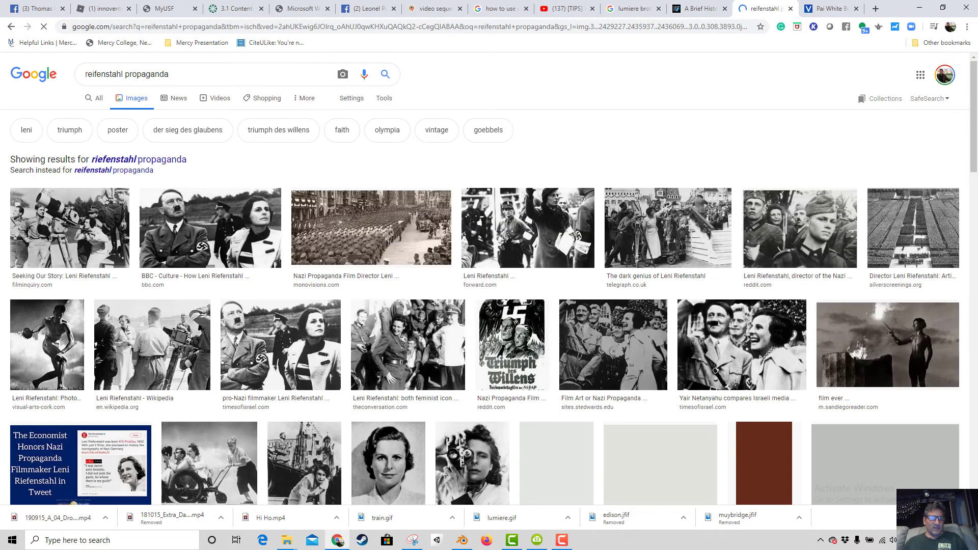
right_click(967, 539)
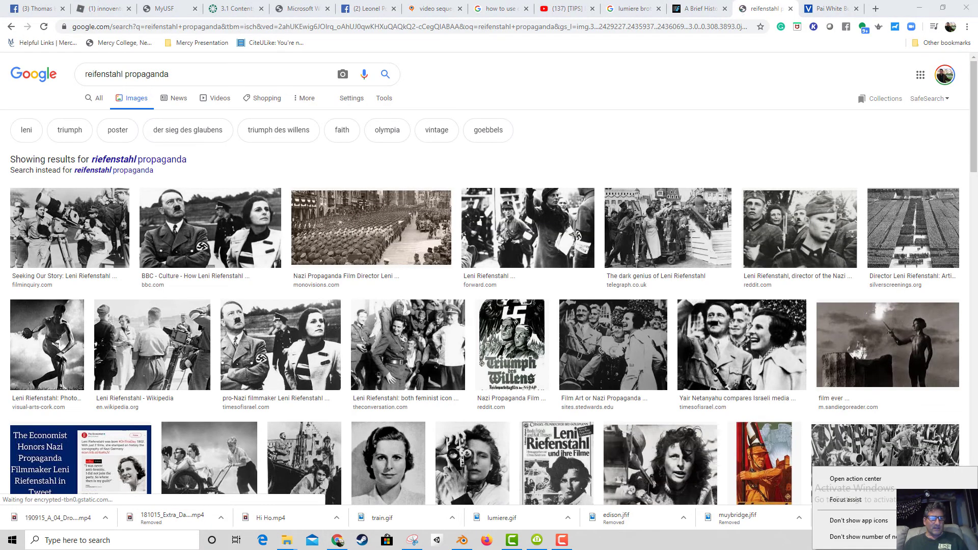
Open the Film Inquiry article behind the first image result and dismiss its banner ad and community sign-up popup.
click(54, 227)
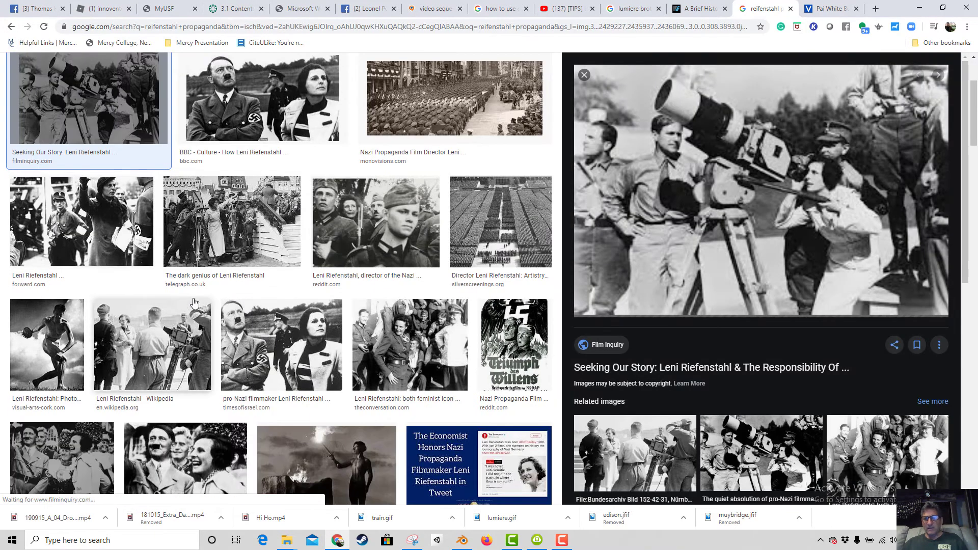
click(653, 375)
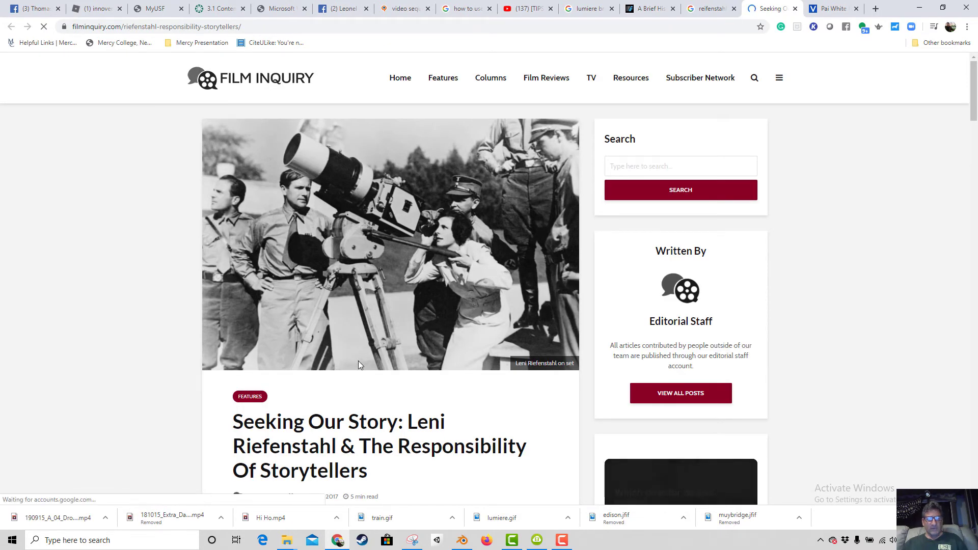
scroll(362, 384, down, 2)
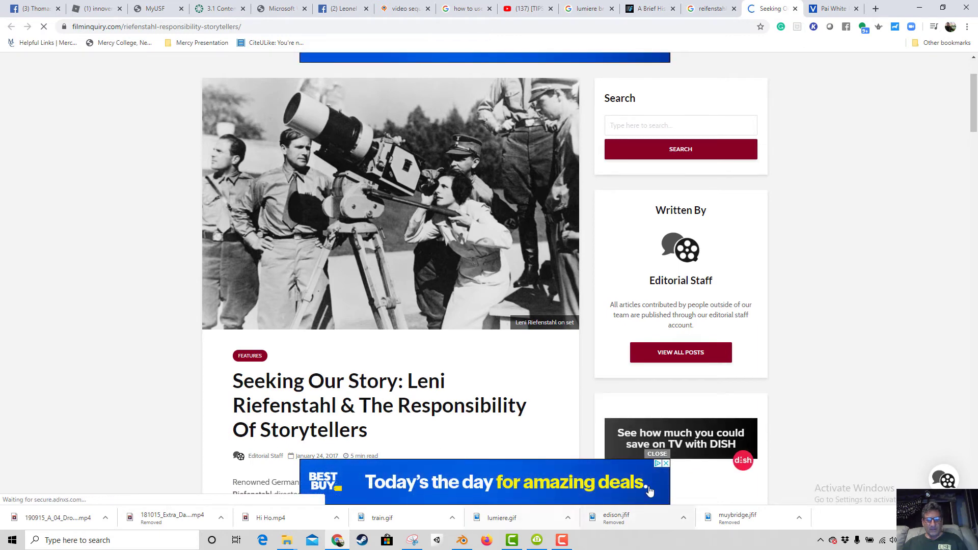
click(666, 464)
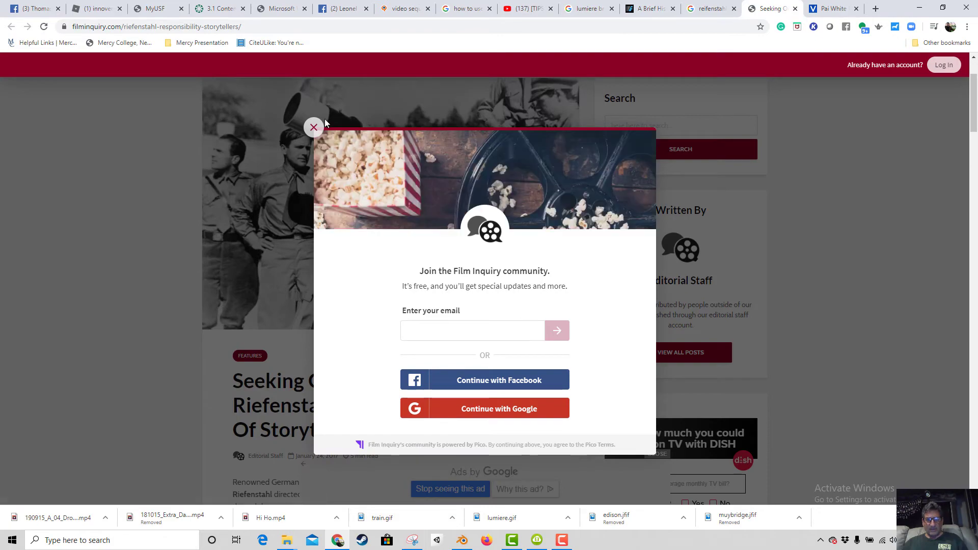
click(312, 127)
Look through the article's photos, return to the lead image of the camera crew, and open the Snipping Tool.
scroll(383, 405, down, 10)
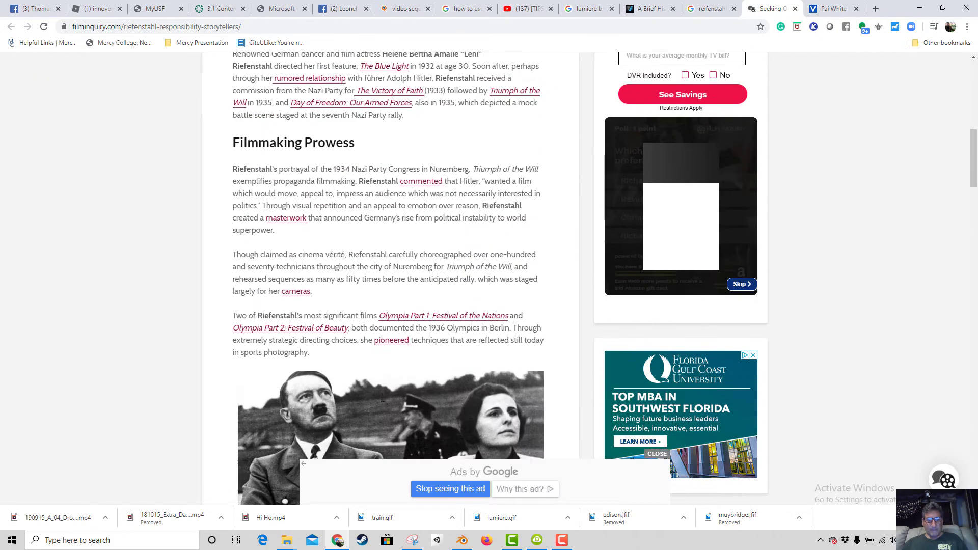
scroll(383, 401, down, 2)
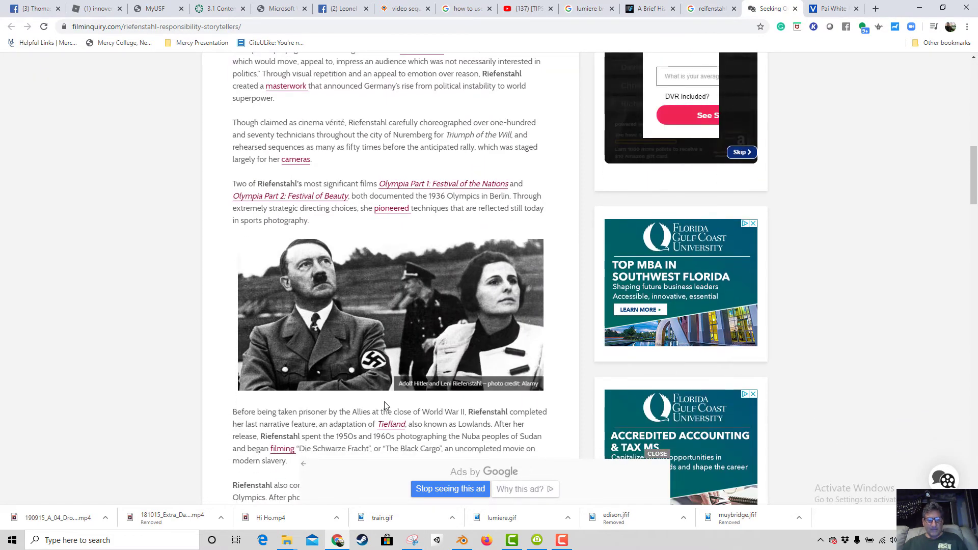
scroll(383, 401, up, 7)
scroll(385, 404, up, 4)
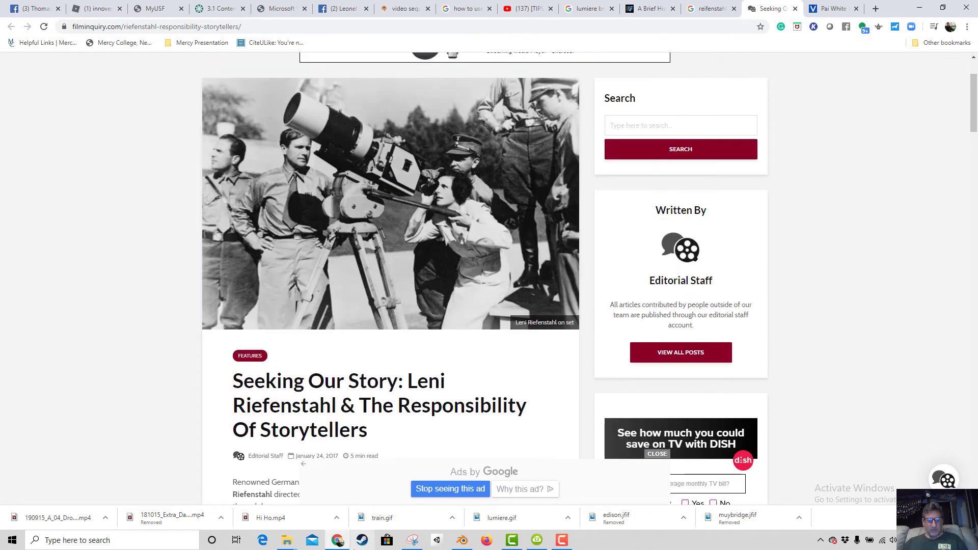
click(413, 542)
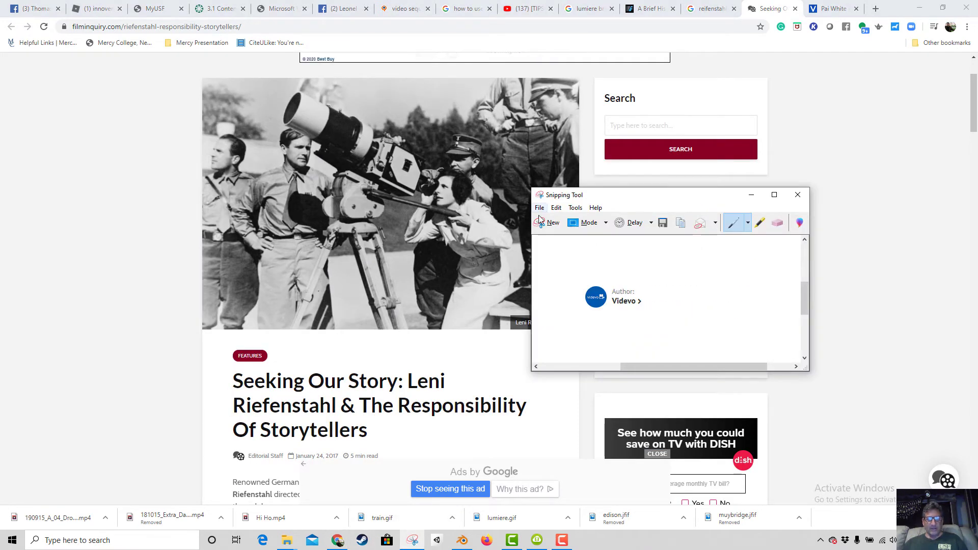
Snip the camera-crew photo with its article headline and save the capture as reifenstahl1 in JPEG format in the ENVISION91011 folder.
key(ctrl+n)
drag(198, 76, 581, 442)
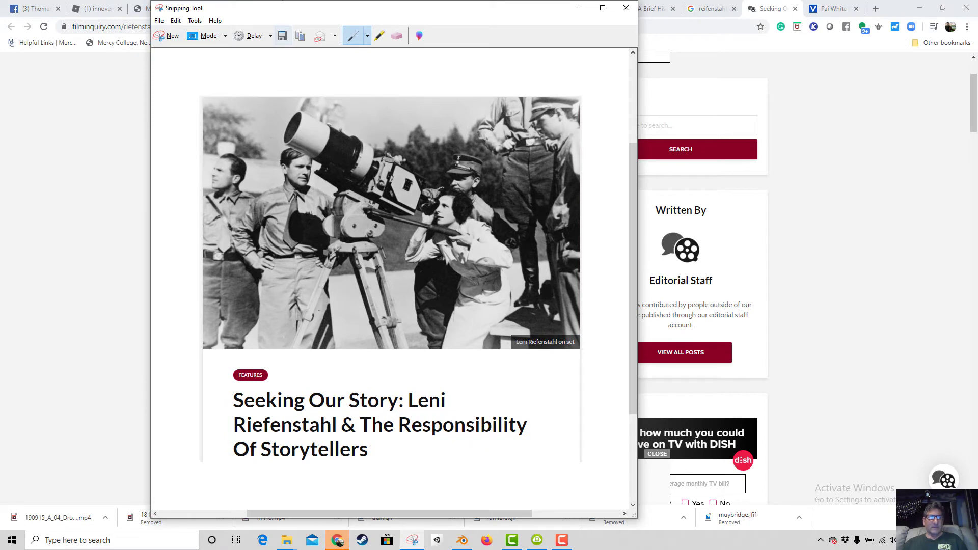
click(158, 21)
click(158, 49)
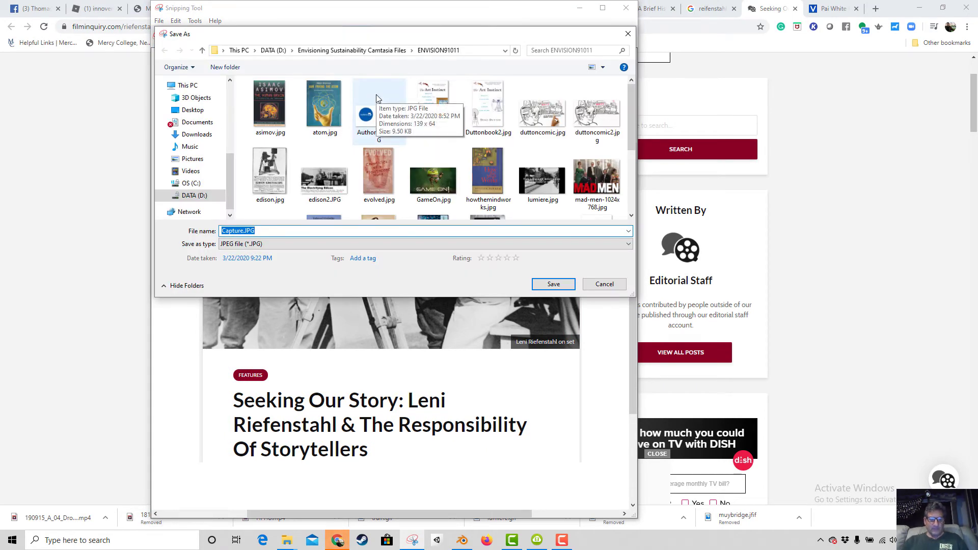
text(reifenstahl)
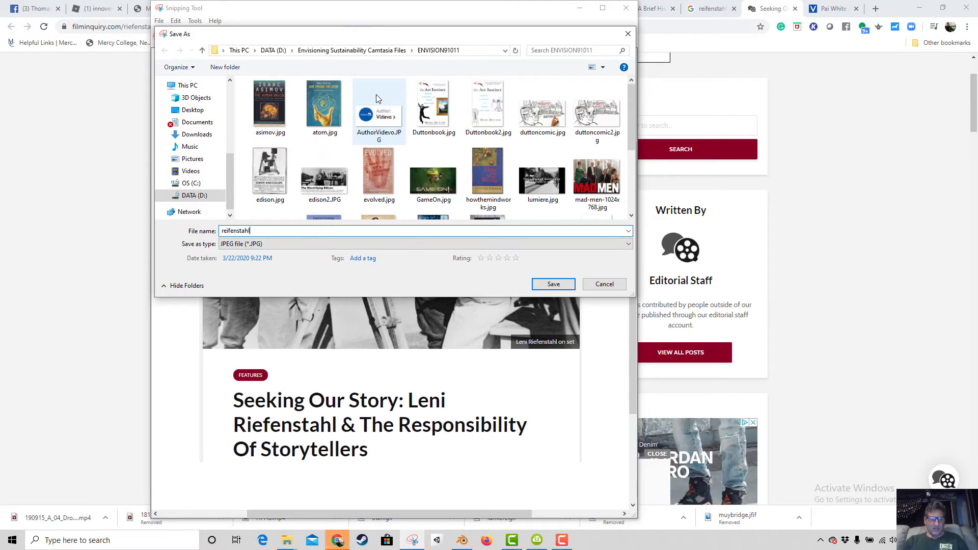
key(Return)
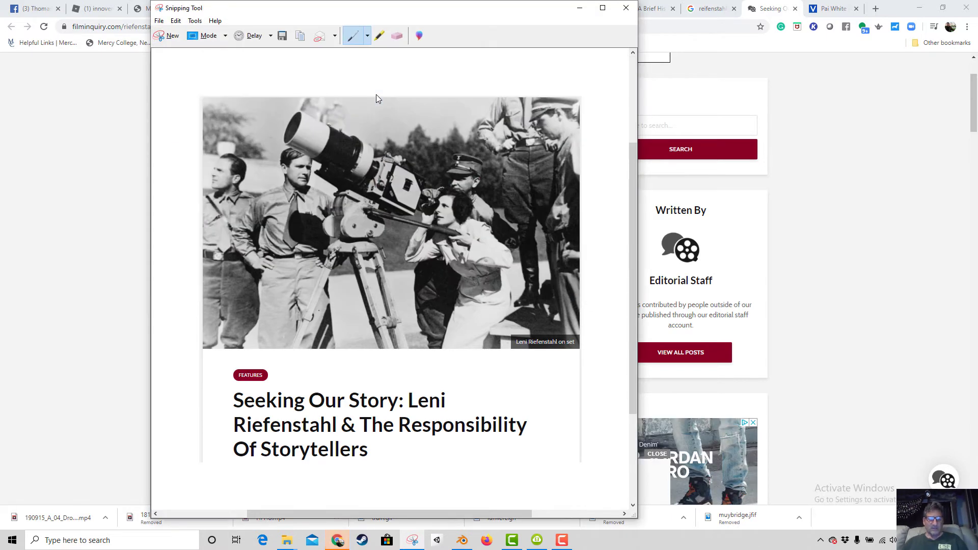
Save the article's photo of Hitler and Riefenstahl as reifenstahlhitler.jpg in the ENVISION91011 folder.
click(133, 336)
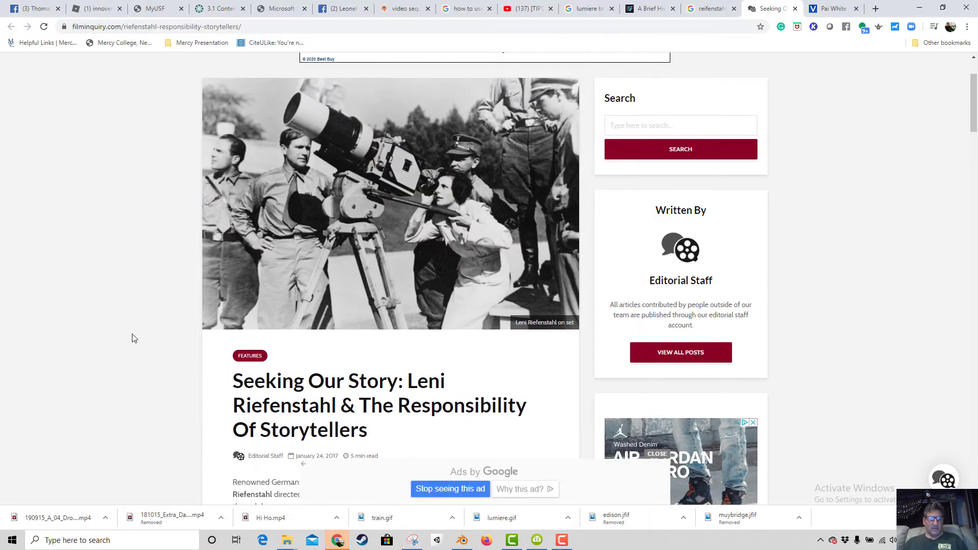
scroll(153, 342, down, 12)
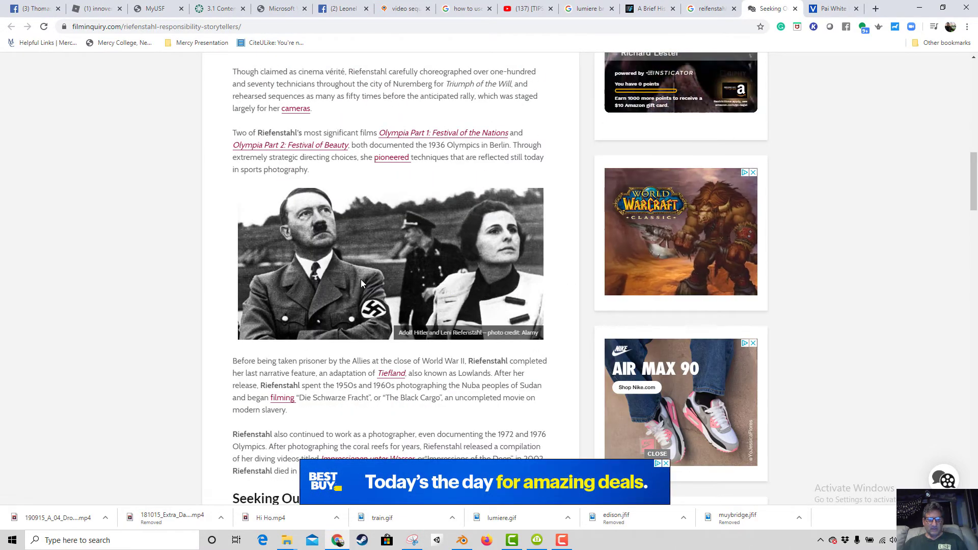
right_click(389, 285)
click(423, 304)
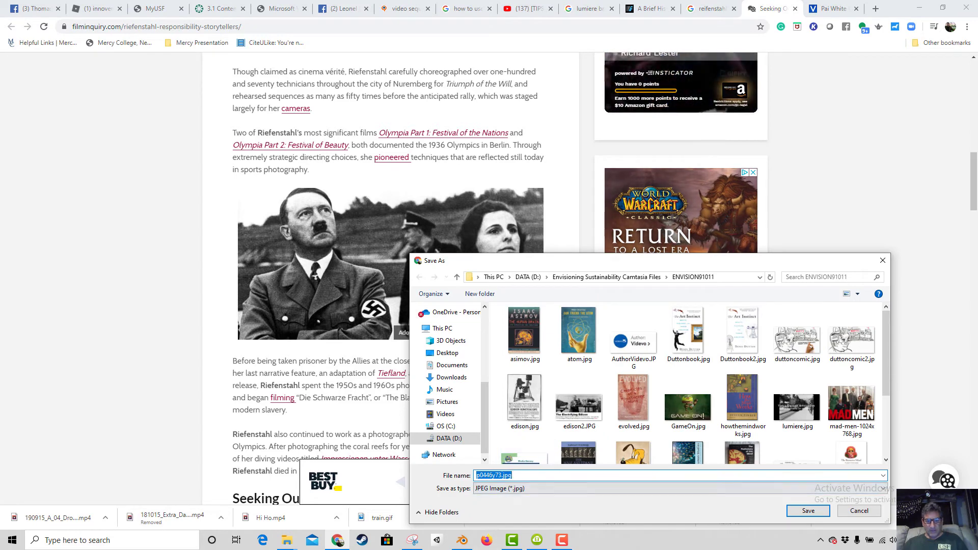
text(refei)
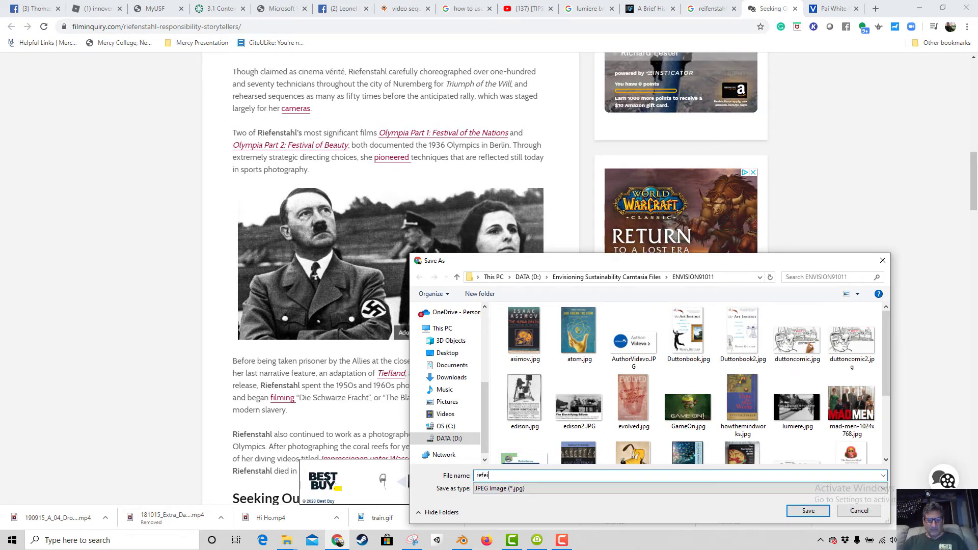
key(BackSpace)
key(BackSpace)
text(ifenst)
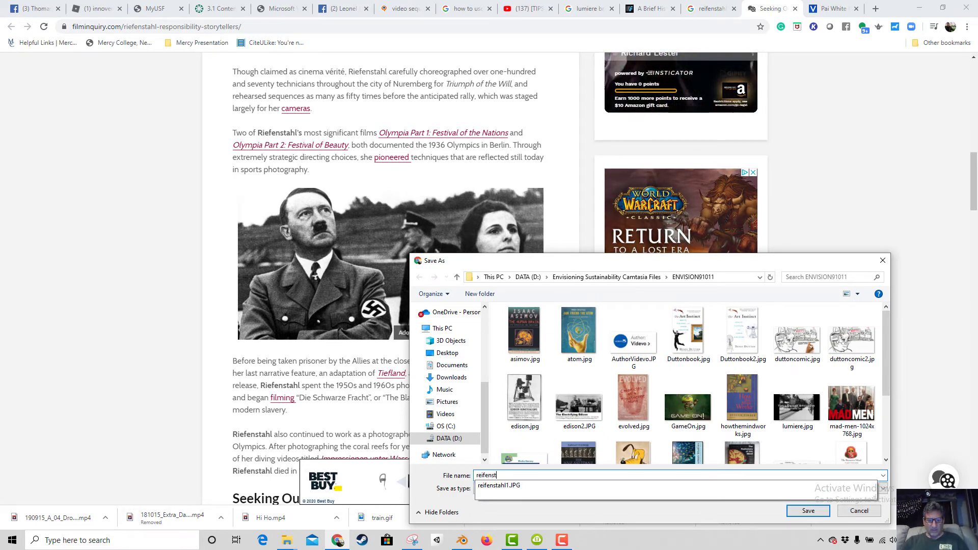
text(ahl)
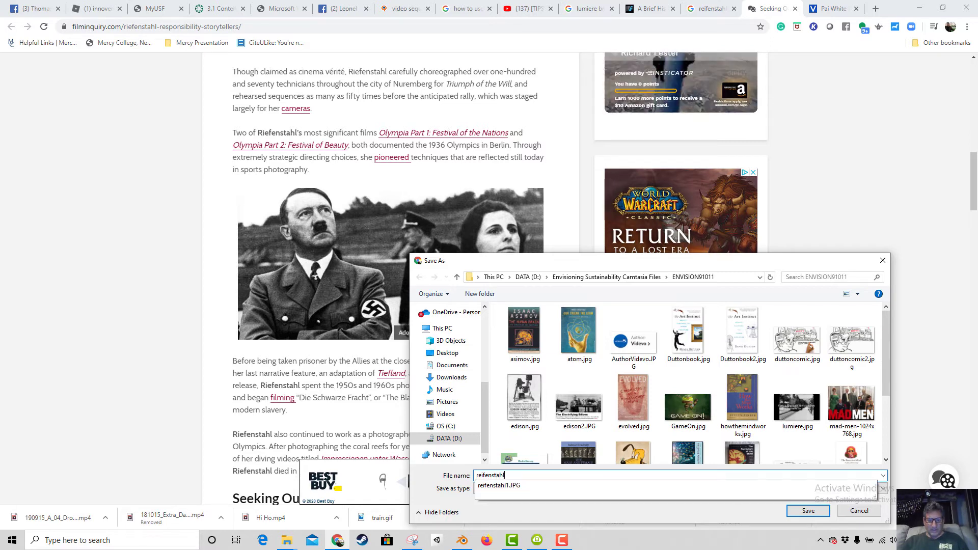
text(hitler)
key(Return)
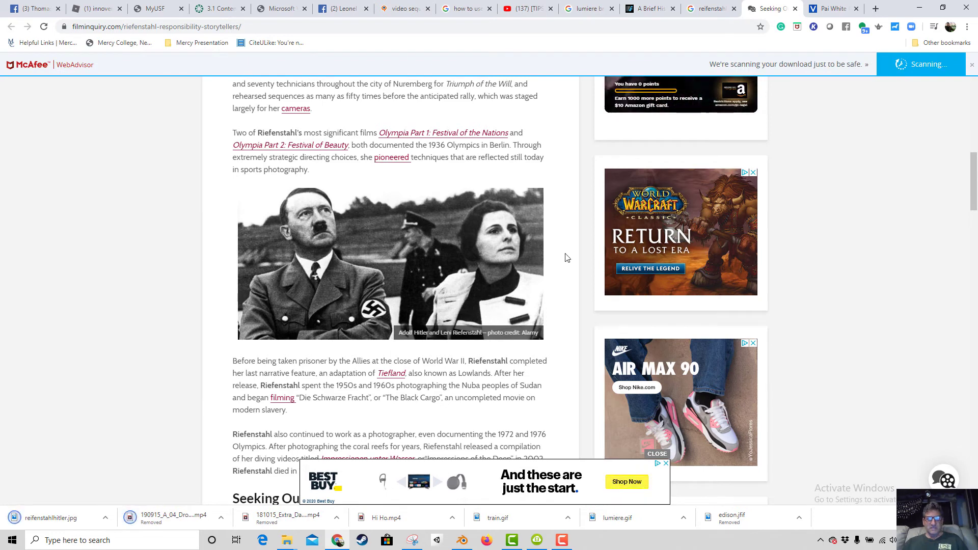
Switch to Camtasia and import reifenstahl1.JPG and reifenstahlhitler.jpg into the project's media.
click(517, 544)
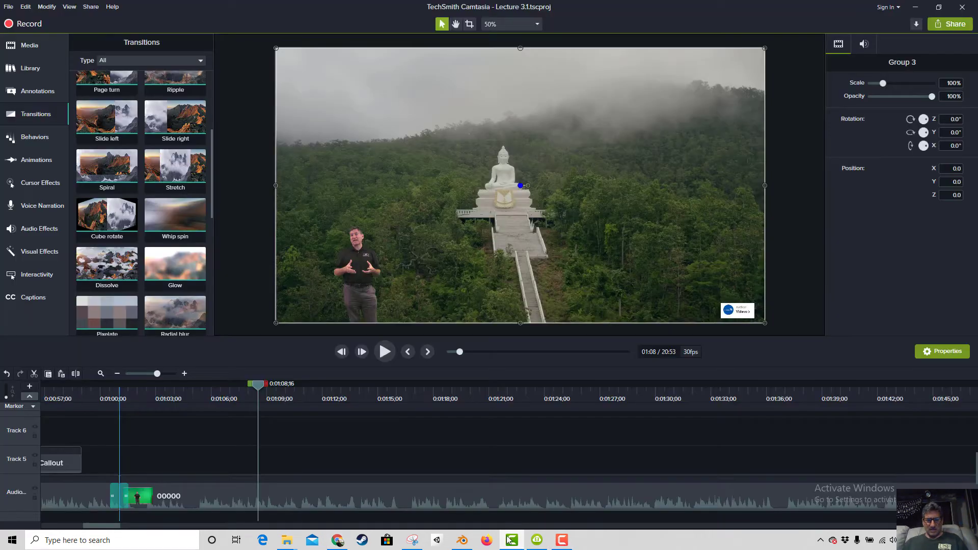
click(28, 47)
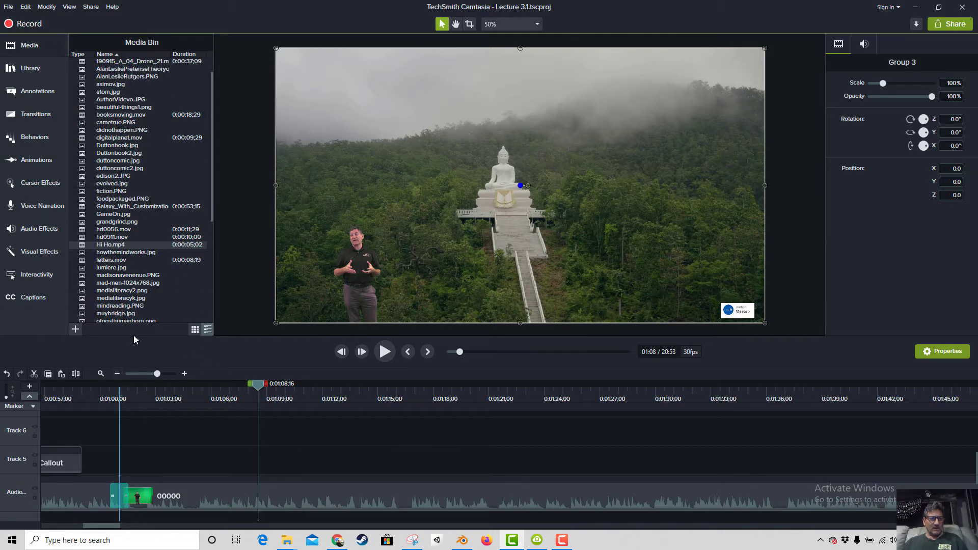
click(76, 330)
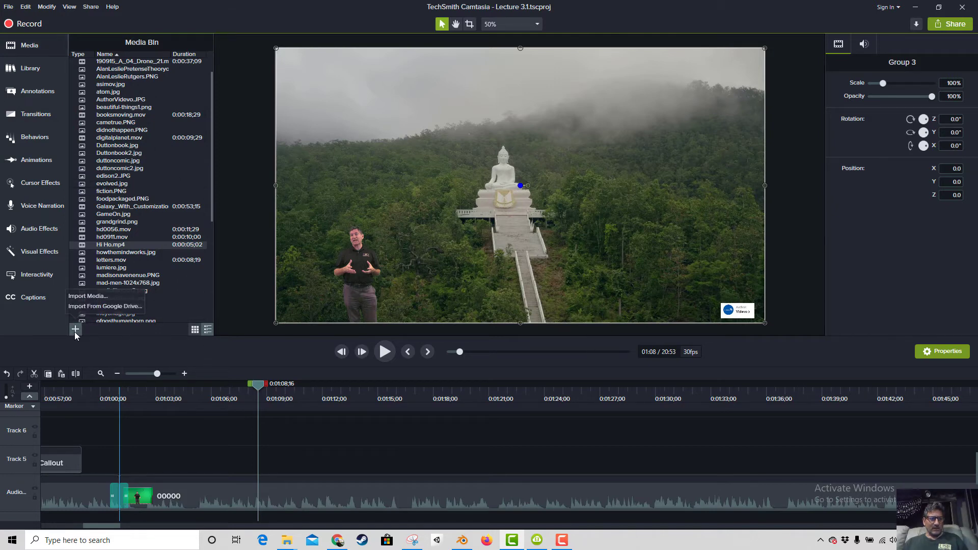
click(101, 298)
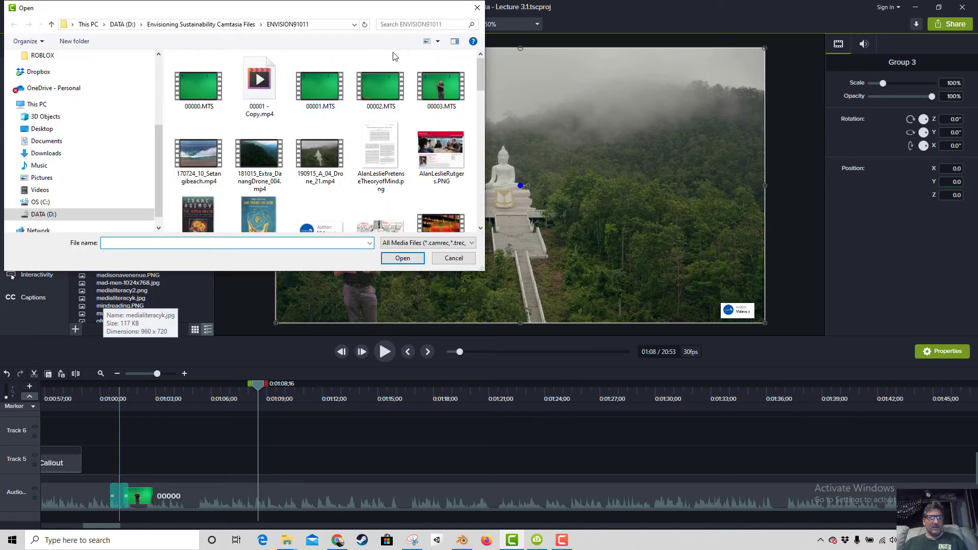
click(437, 42)
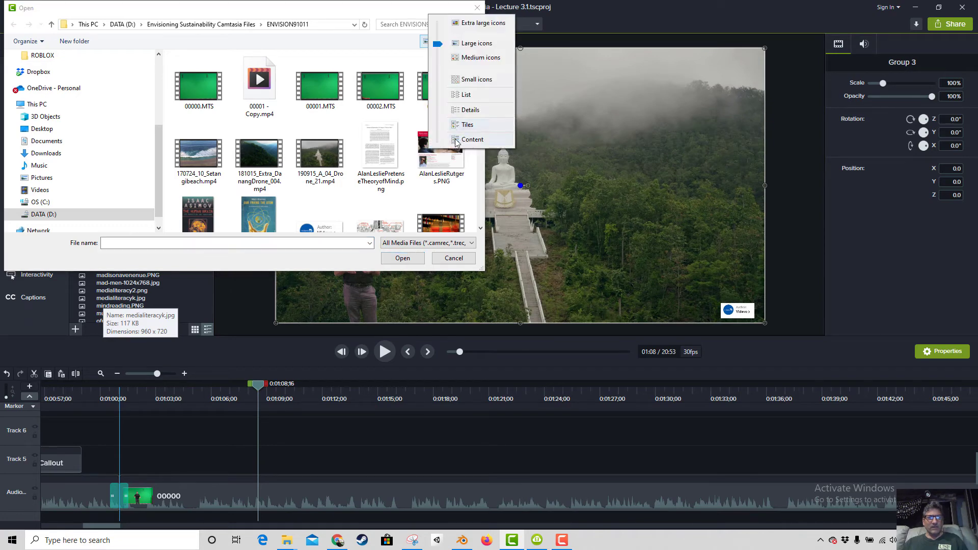
click(458, 110)
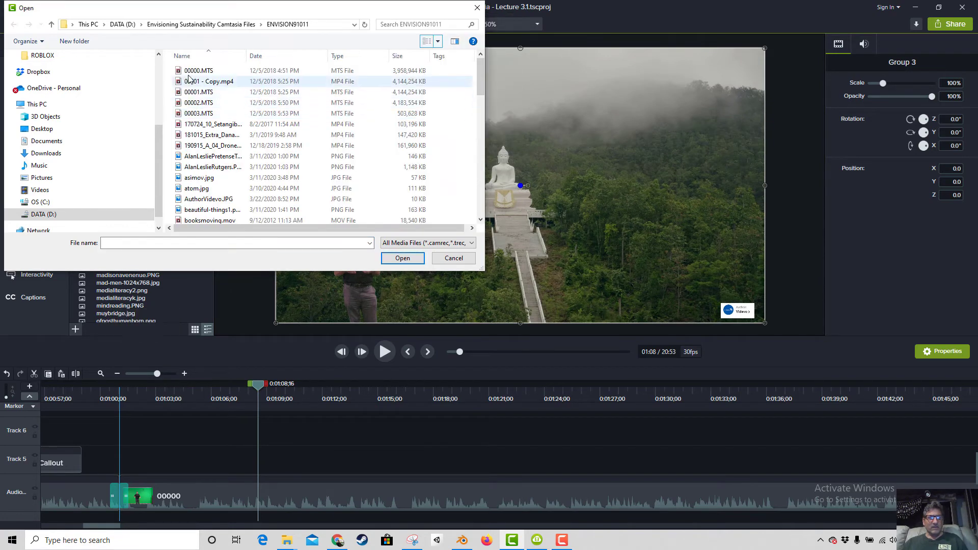
click(274, 57)
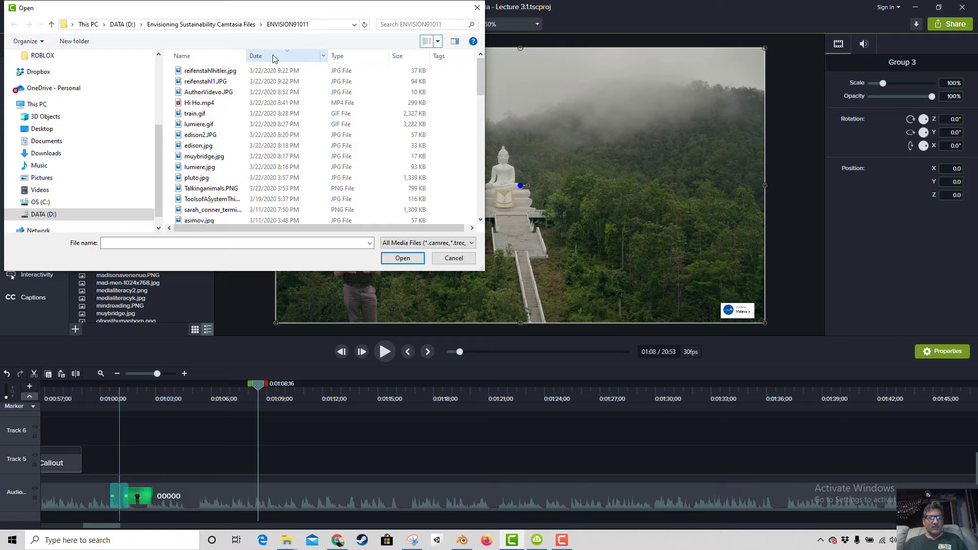
click(206, 81)
ctrl+click(207, 72)
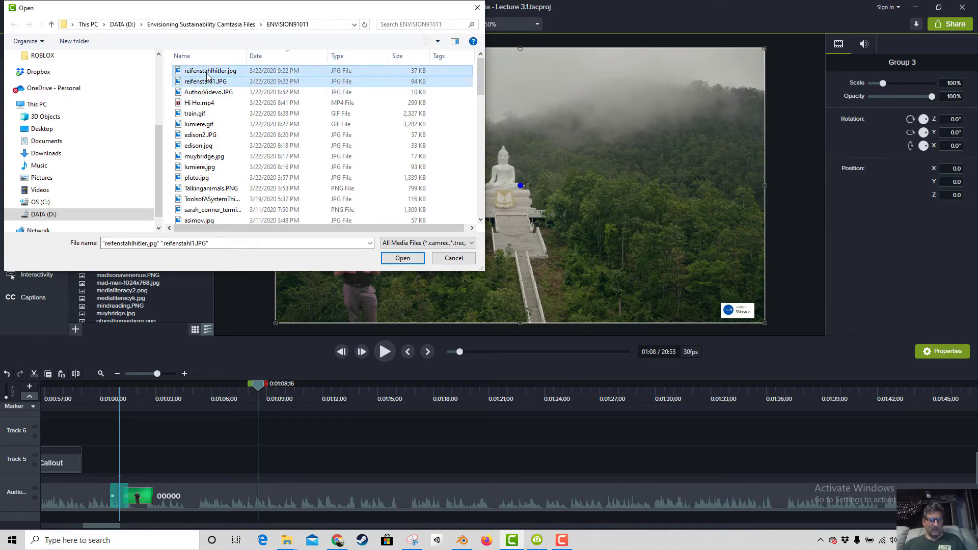
click(402, 258)
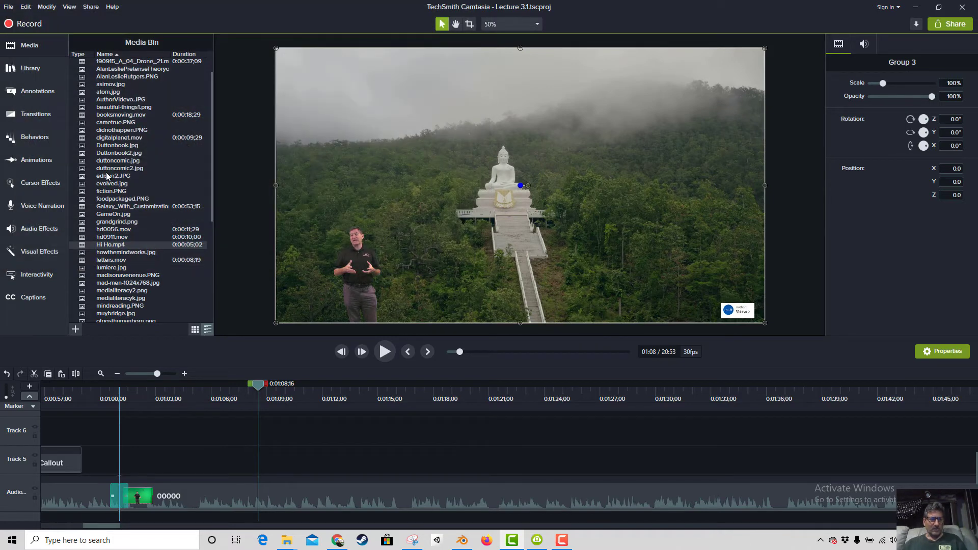
Place reifenstahl1.JPG to the right of the statue at the playhead and scale it down to about 90%.
scroll(135, 229, down, 4)
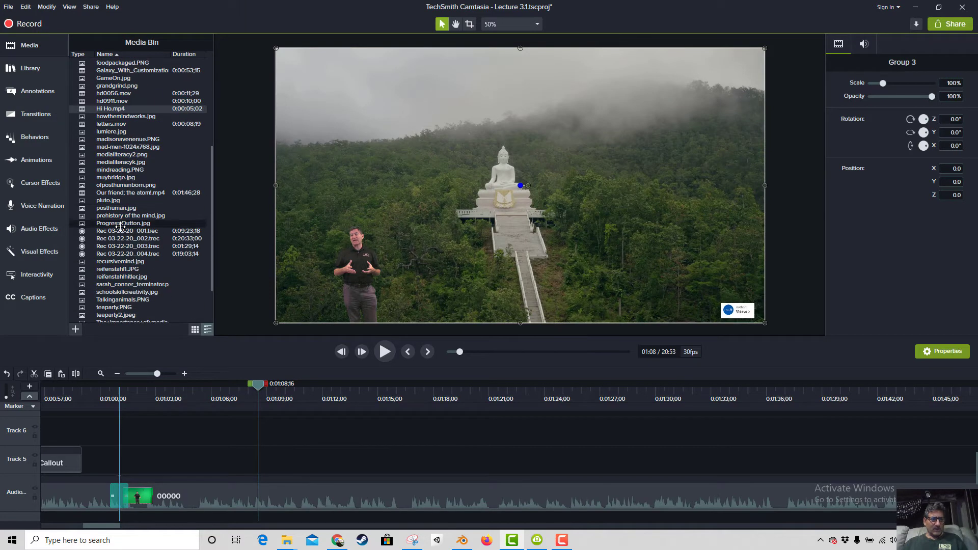
click(117, 219)
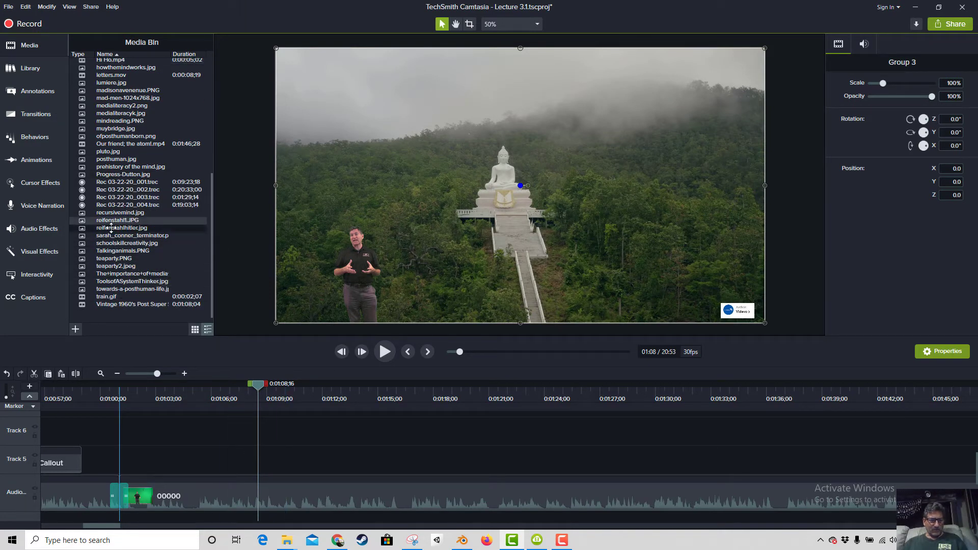
drag(110, 220, 633, 169)
drag(592, 205, 623, 205)
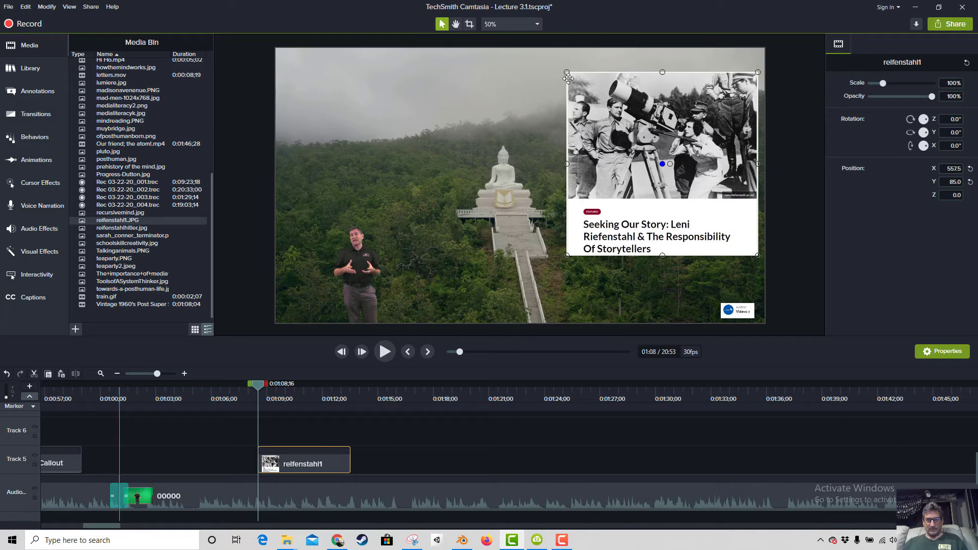
drag(568, 71, 586, 90)
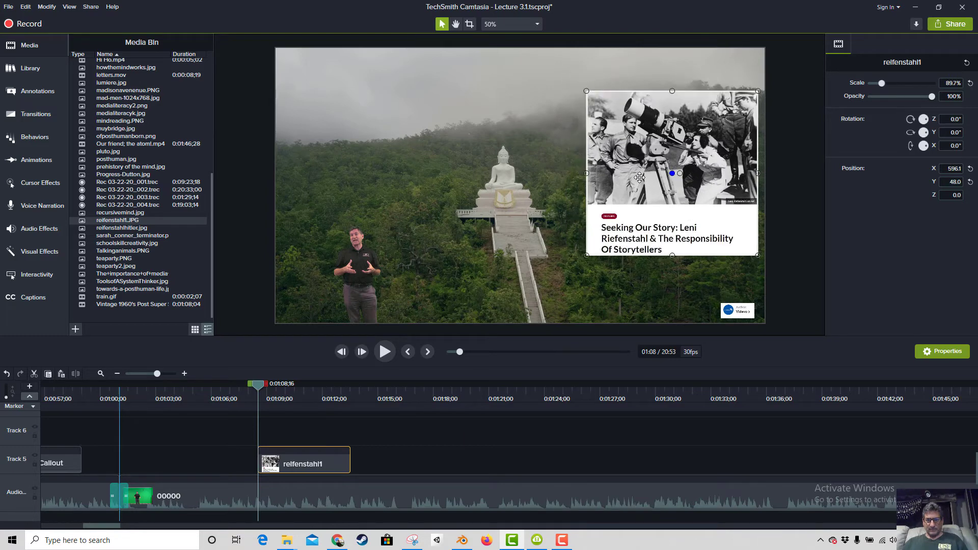
drag(639, 177, 628, 174)
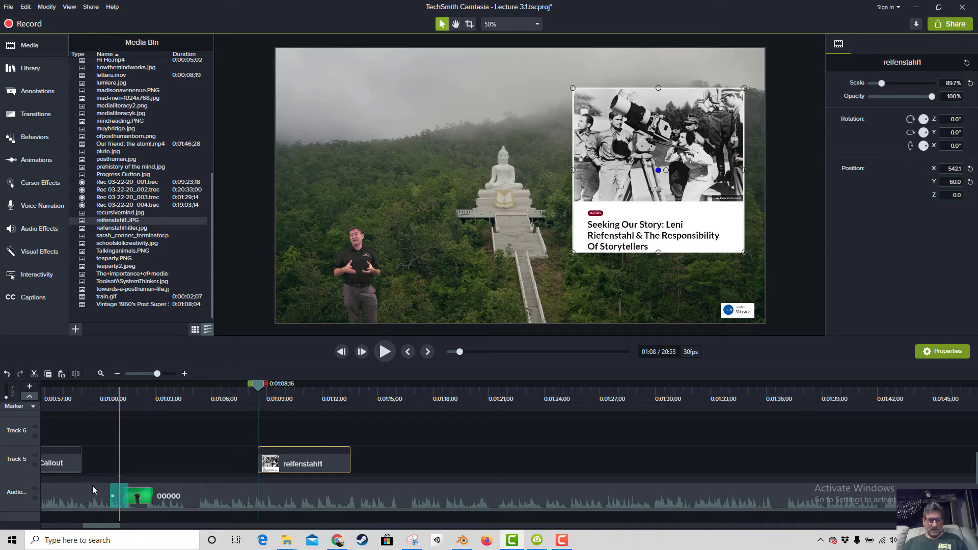
Add reifenstahlhitler.jpg above the presenter in the video frame and enlarge it to about 125%.
click(128, 227)
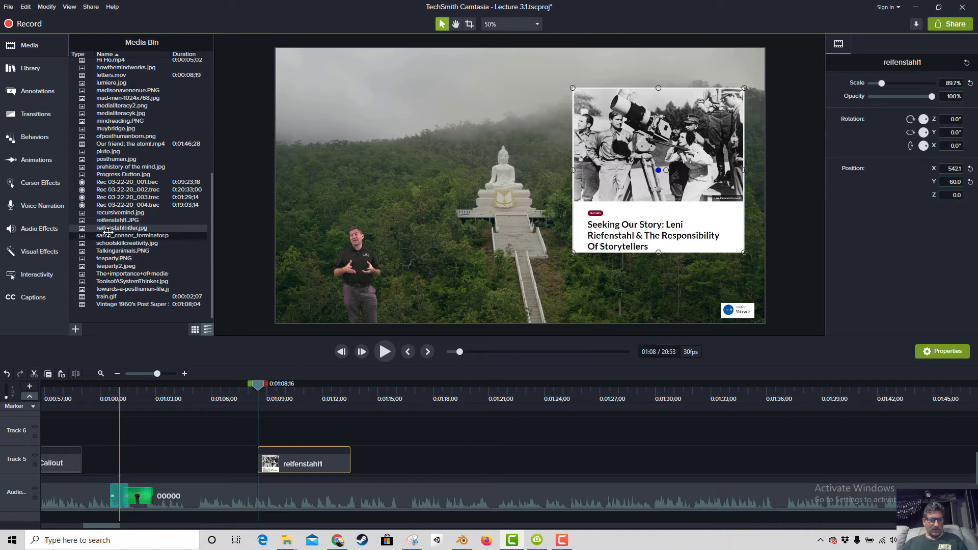
drag(234, 231, 366, 125)
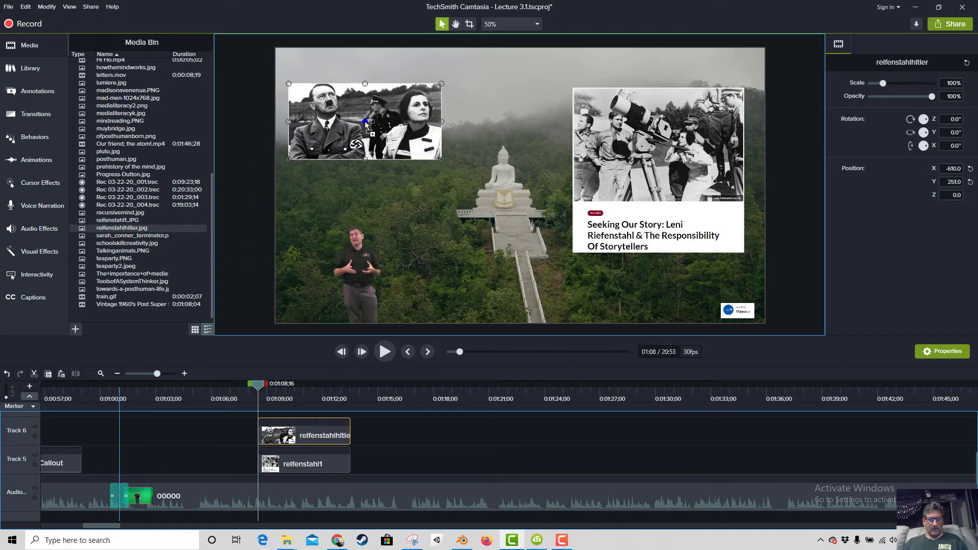
drag(441, 160, 474, 176)
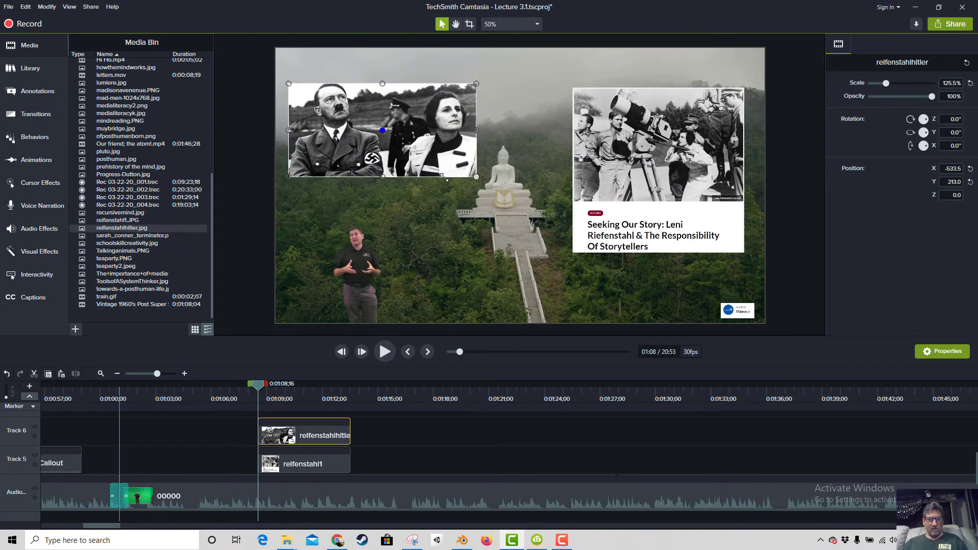
Tilt the Hitler and Riefenstahl photo about 20° counter-clockwise, scale it to about 113%, and nudge it slightly lower.
drag(389, 130, 388, 126)
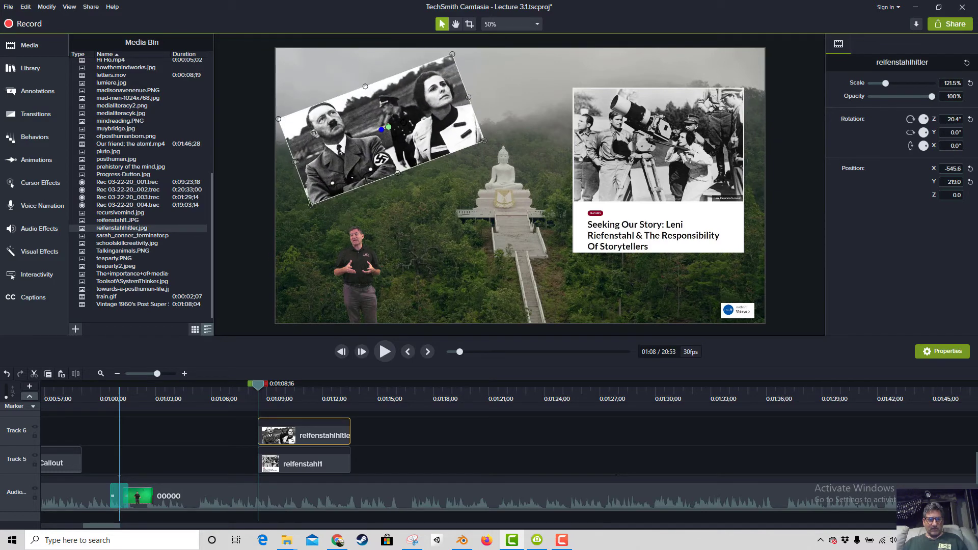
drag(277, 117, 290, 118)
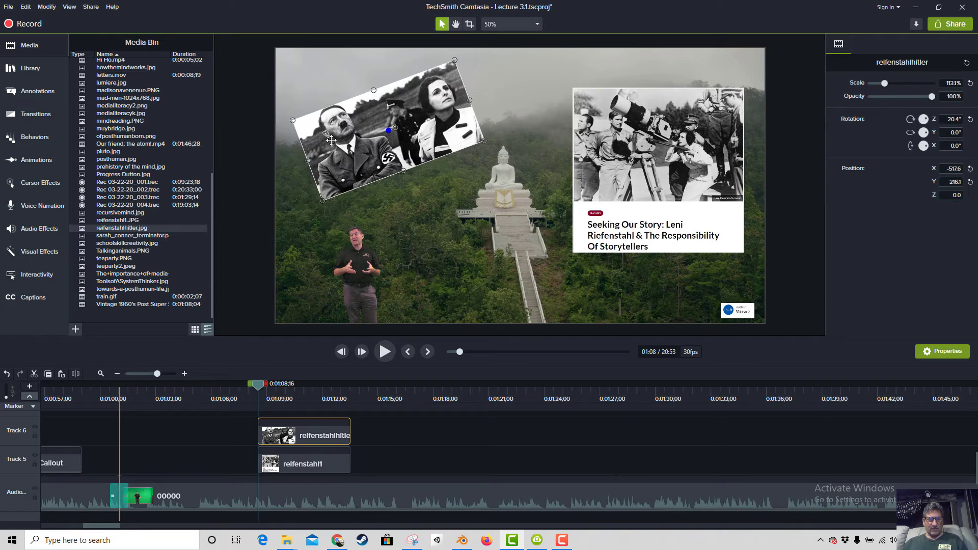
drag(341, 143, 339, 155)
Tilt the camera-crew image about 25° clockwise and scale it down to 85%.
click(617, 223)
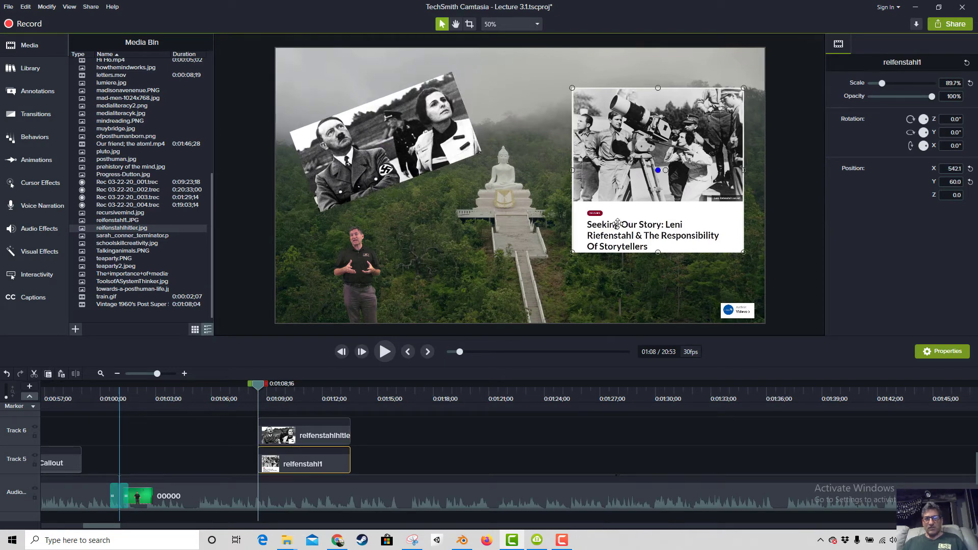
drag(665, 170, 665, 174)
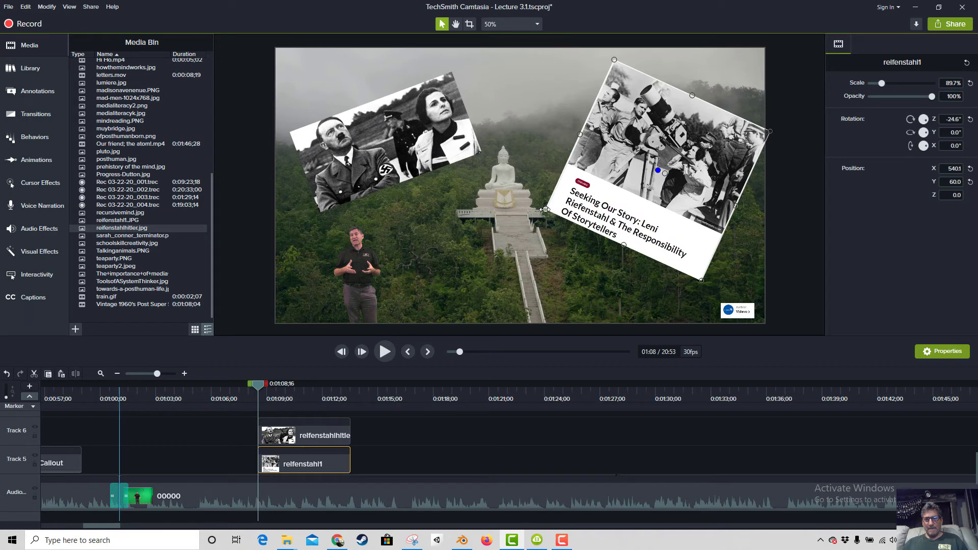
drag(545, 210, 597, 201)
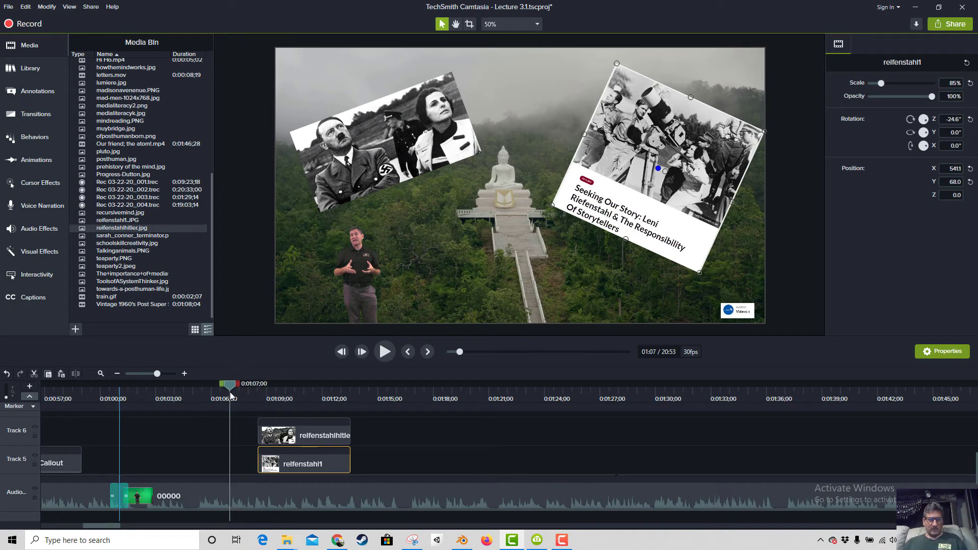
Play the section from 1:07 and extend the reifenstahlhitler clip on Track 6 to about 1:16.
key(space)
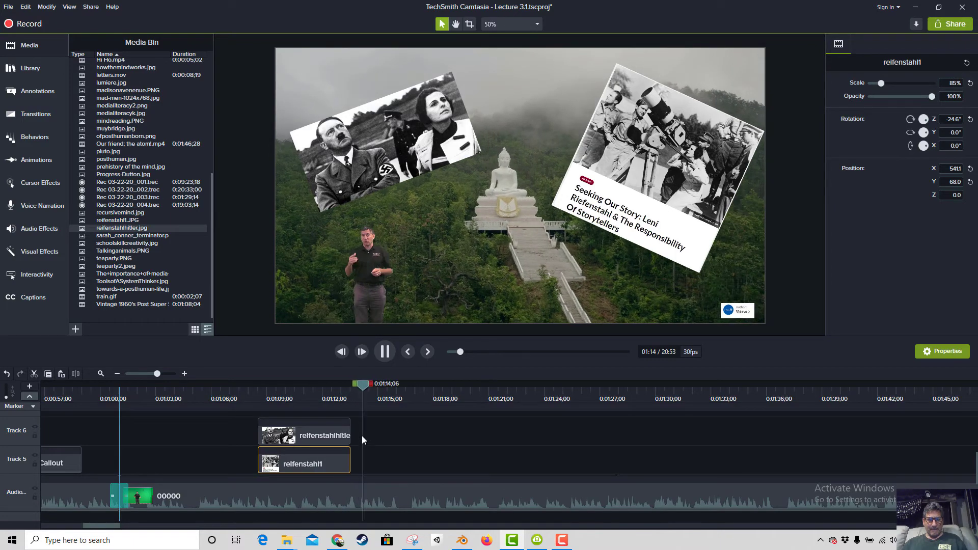
drag(350, 430, 411, 432)
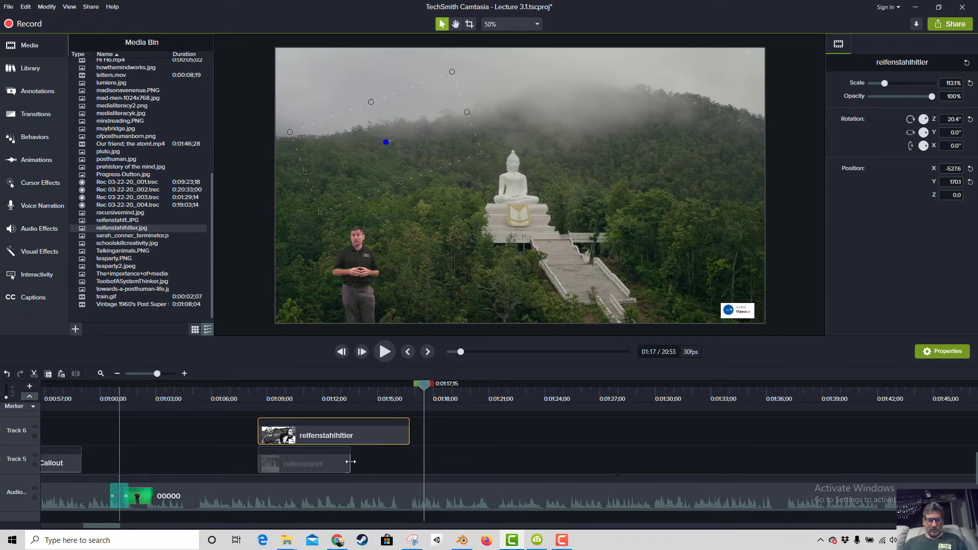
Move the reifenstahlhitler clip to start at about 1:17 on Track 6 and extend reifenstahl1 on Track 5 to meet its start.
drag(350, 462, 409, 462)
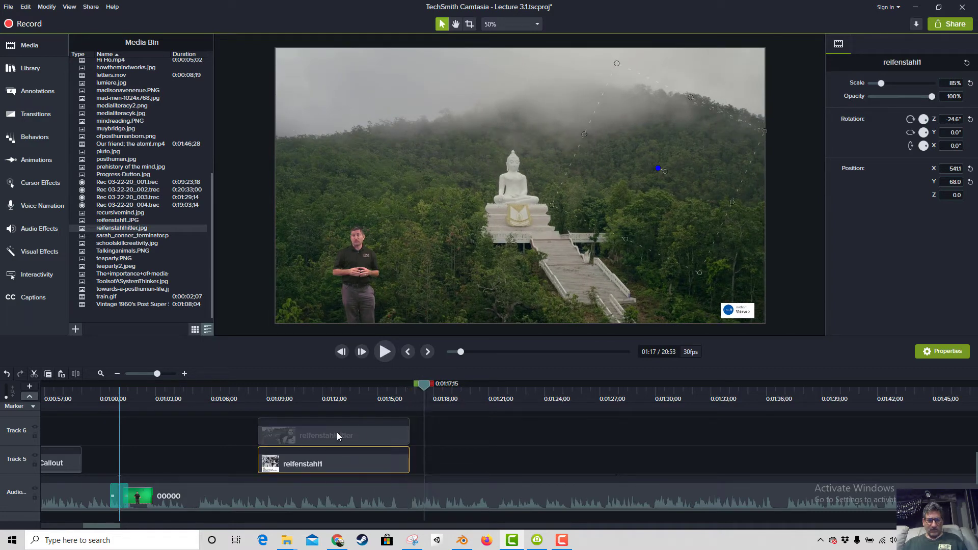
drag(338, 436, 508, 439)
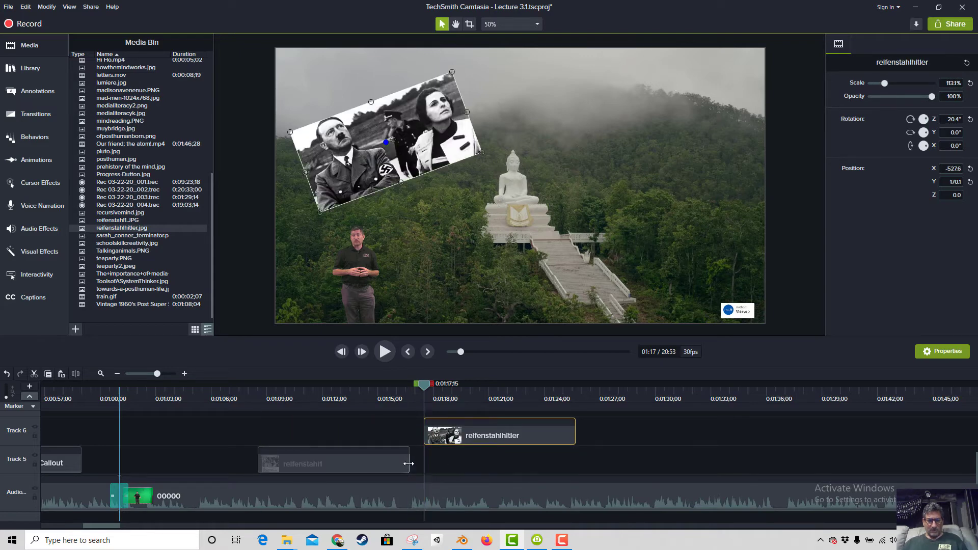
drag(409, 463, 415, 462)
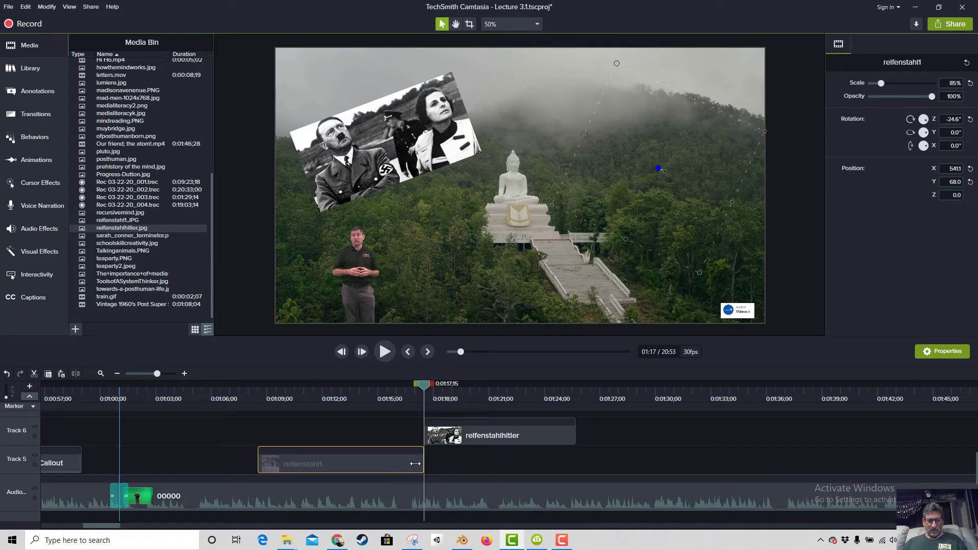
Add transitions to both ends of the reifenstahl1 clip and Fade transitions to both ends of the reifenstahlhitler clip.
click(247, 397)
key(space)
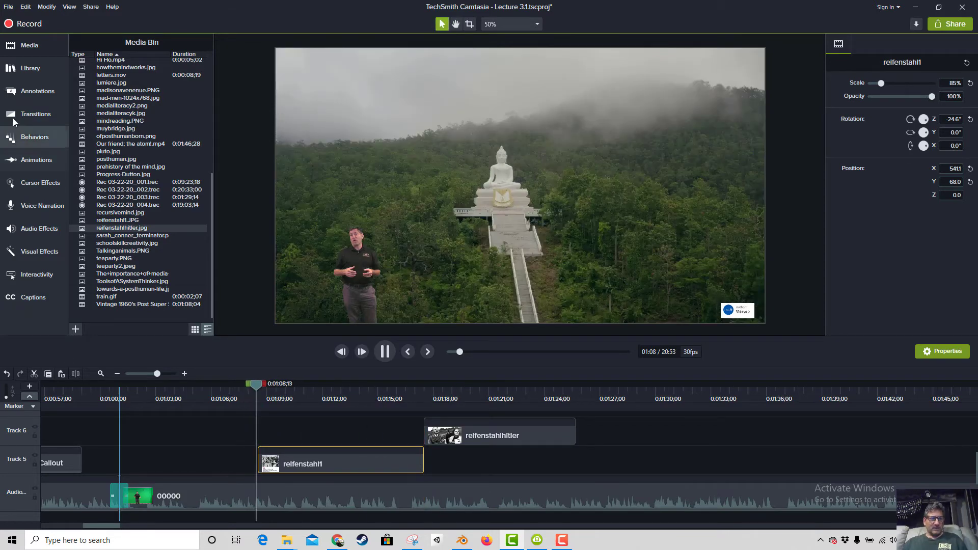
key(space)
click(35, 114)
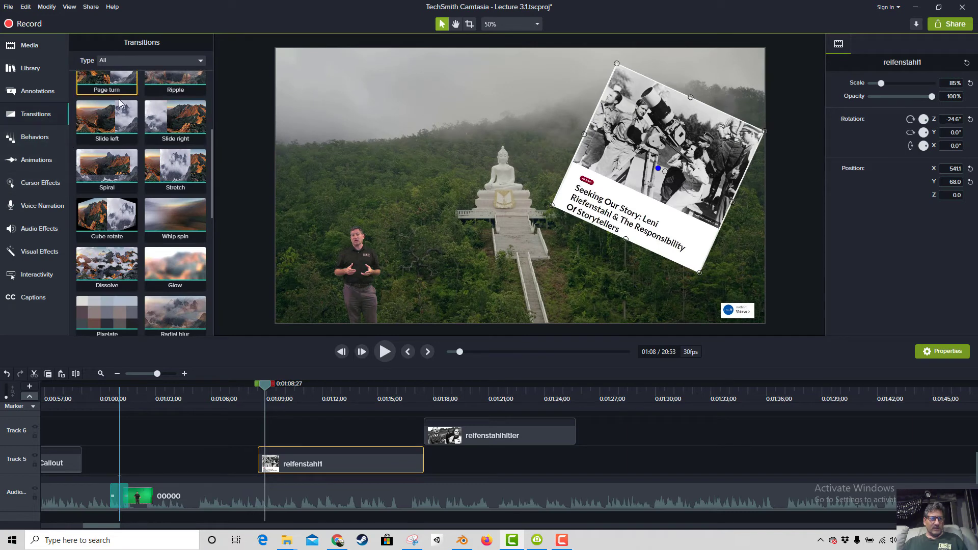
scroll(119, 102, up, 4)
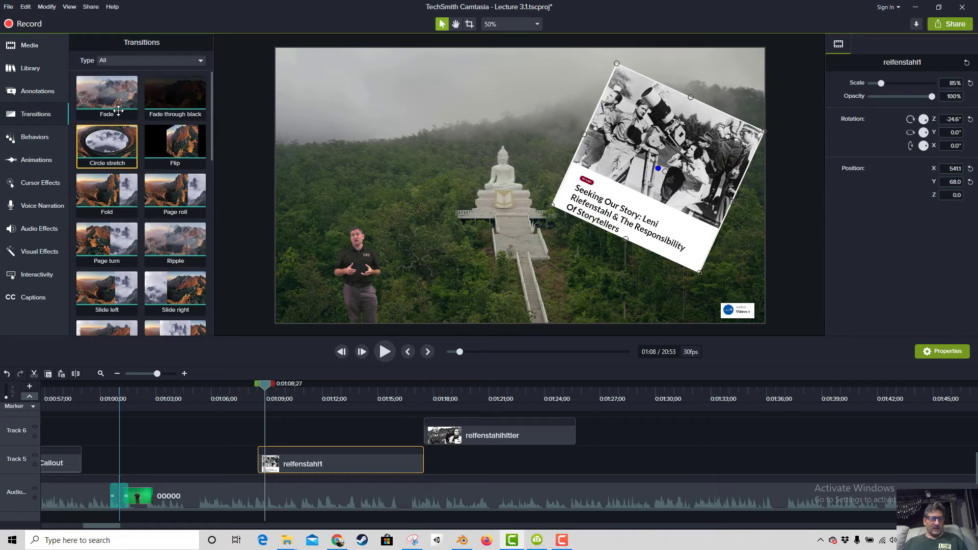
drag(178, 199, 316, 463)
drag(96, 78, 549, 443)
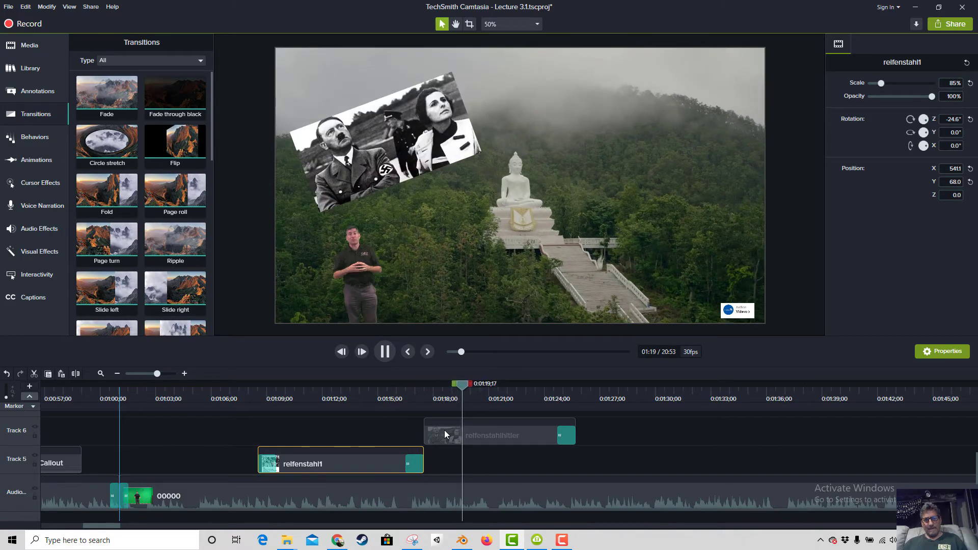
drag(107, 95, 453, 430)
Play the reifenstahlhitler section from about 1:17 to 1:26, and save the project.
click(419, 397)
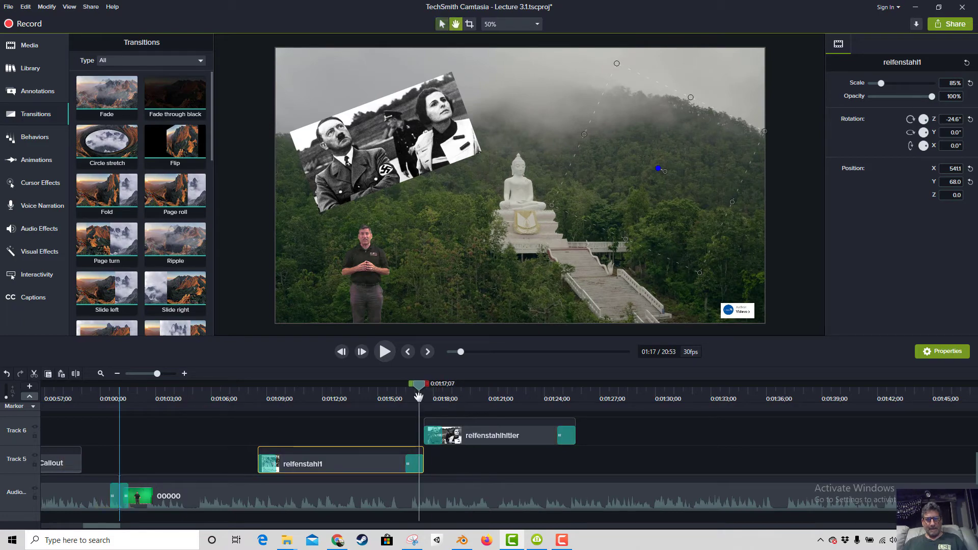
key(space)
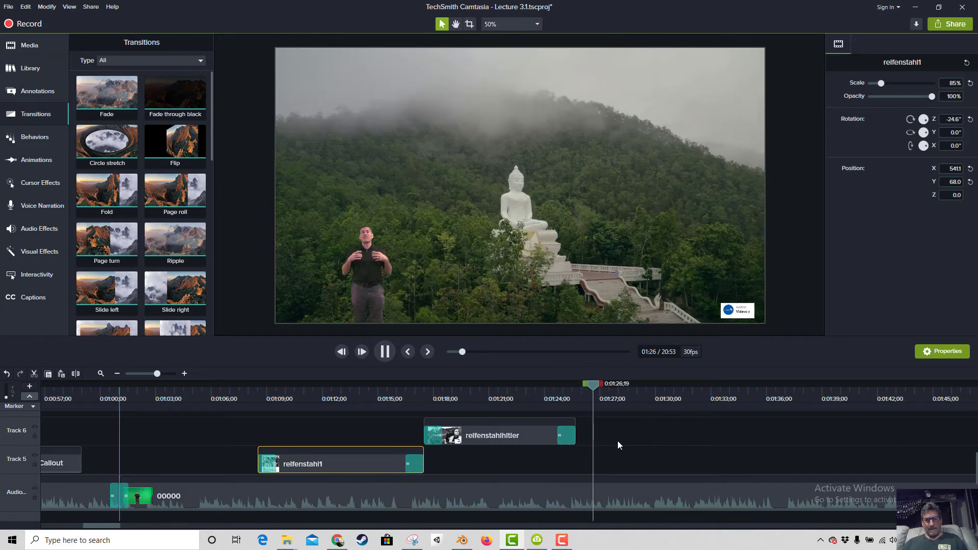
key(space)
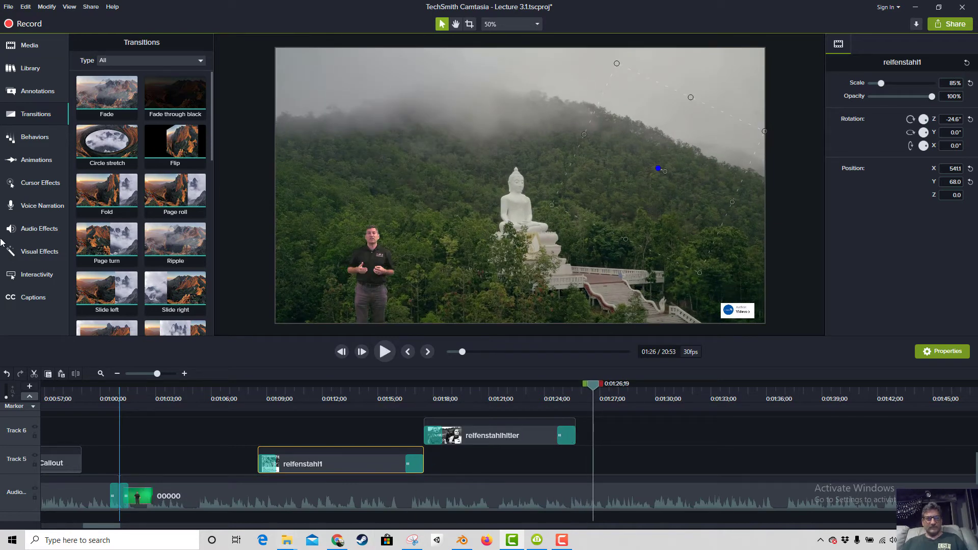
click(8, 9)
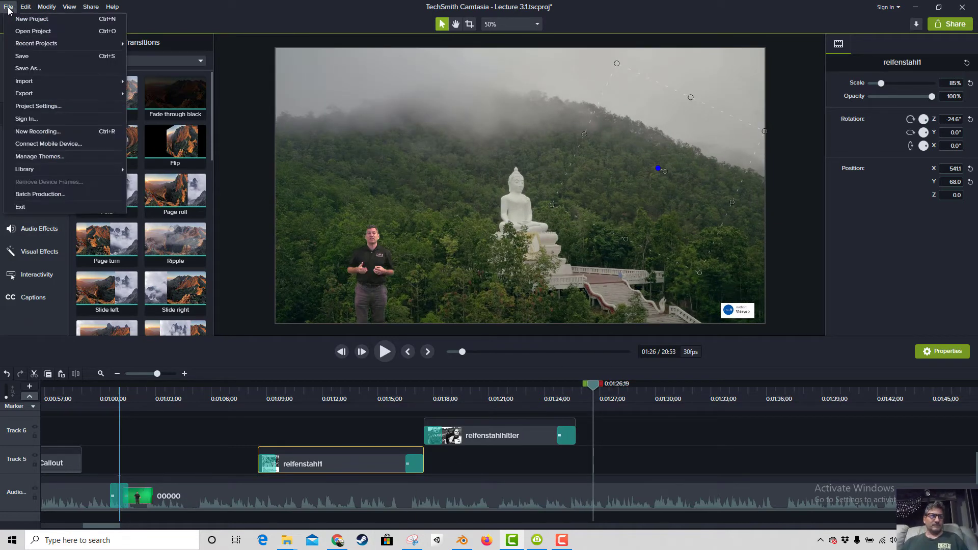
click(30, 59)
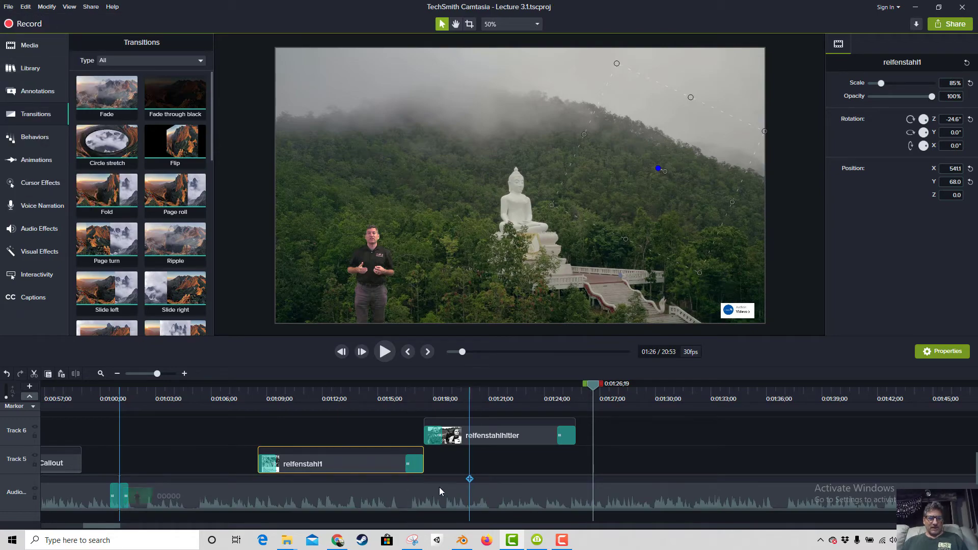
Switch to the Riefenstahl article in Chrome and save its Triumph of the Will rally photo as triumph1.jpg in the ENVISION91011 folder.
click(337, 540)
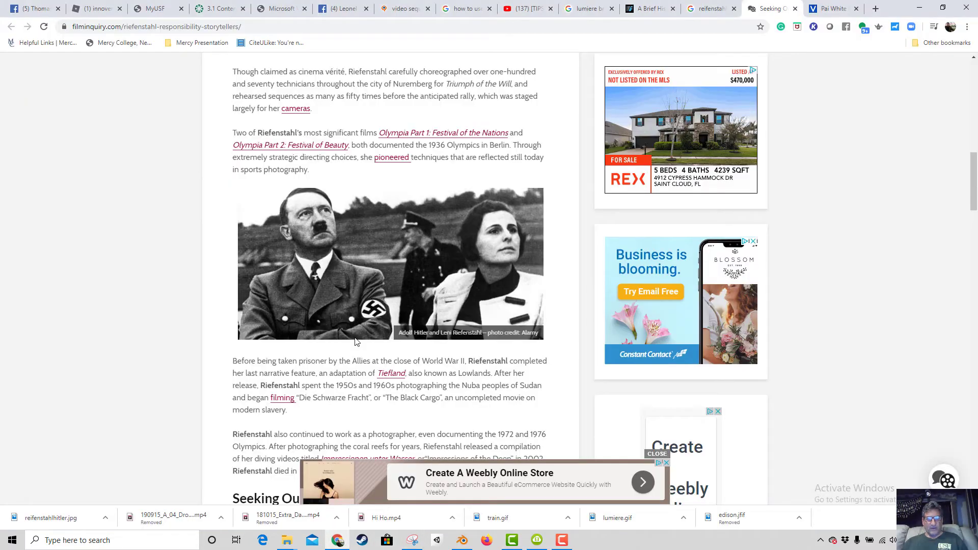
scroll(372, 279, up, 5)
scroll(371, 279, down, 6)
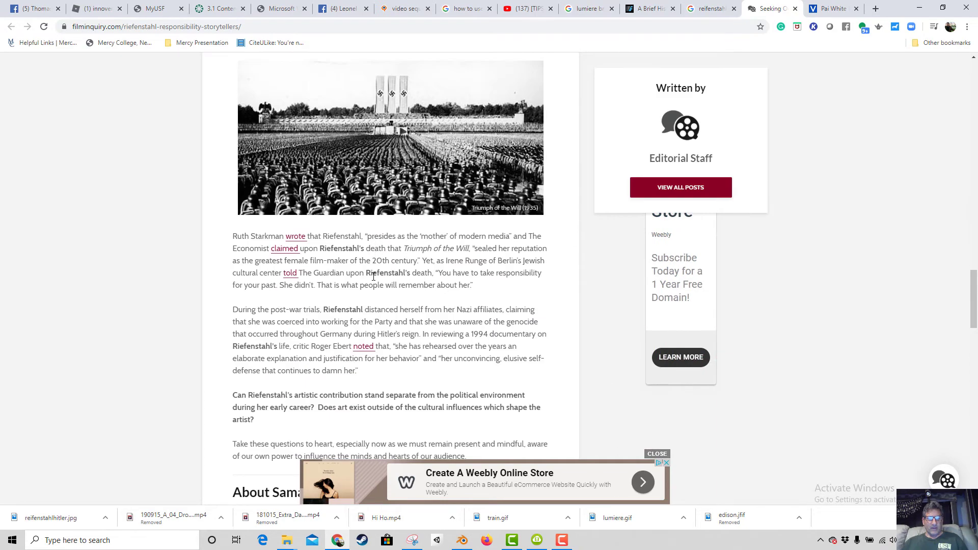
scroll(390, 152, down, 3)
scroll(387, 177, up, 1)
scroll(386, 176, up, 3)
right_click(402, 167)
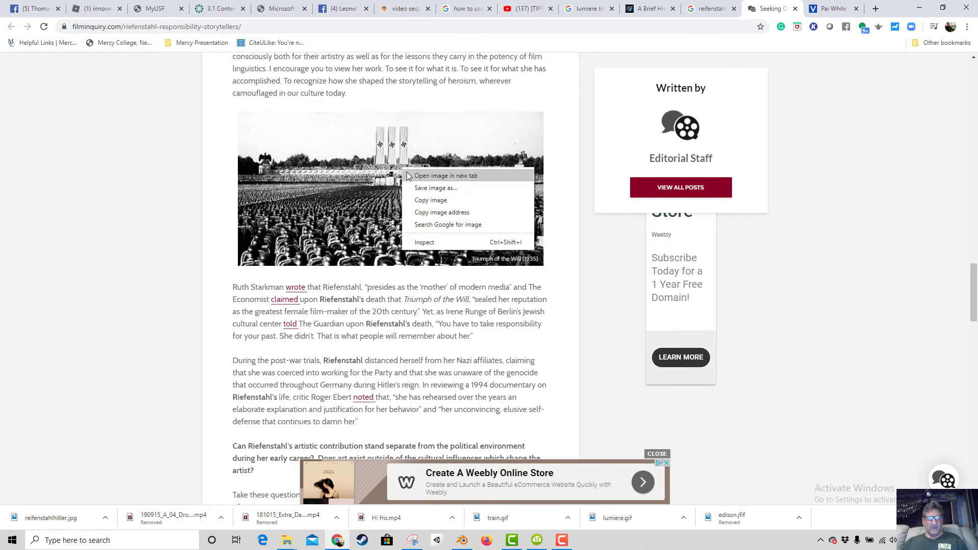
click(429, 189)
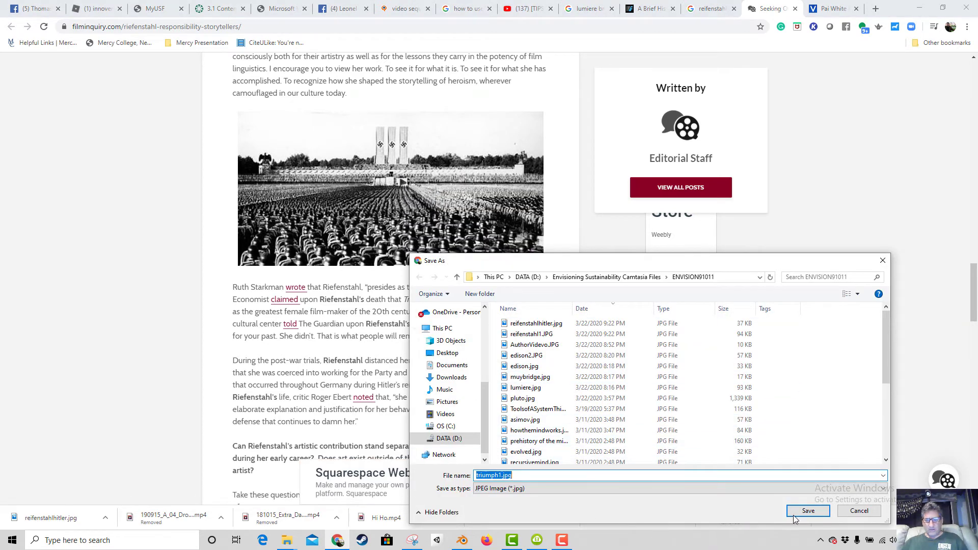
click(807, 511)
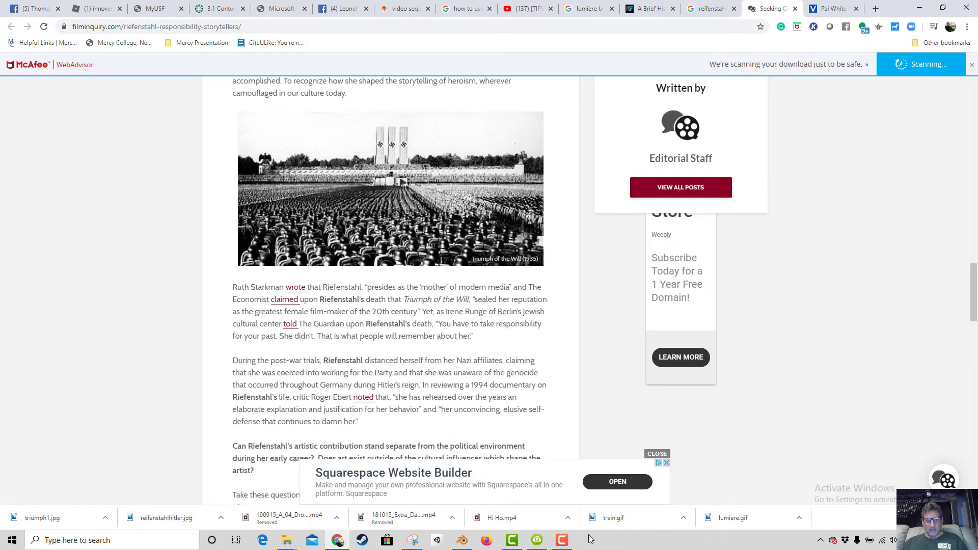
Switch back to Camtasia and import triumph1.jpg into the project media.
click(513, 541)
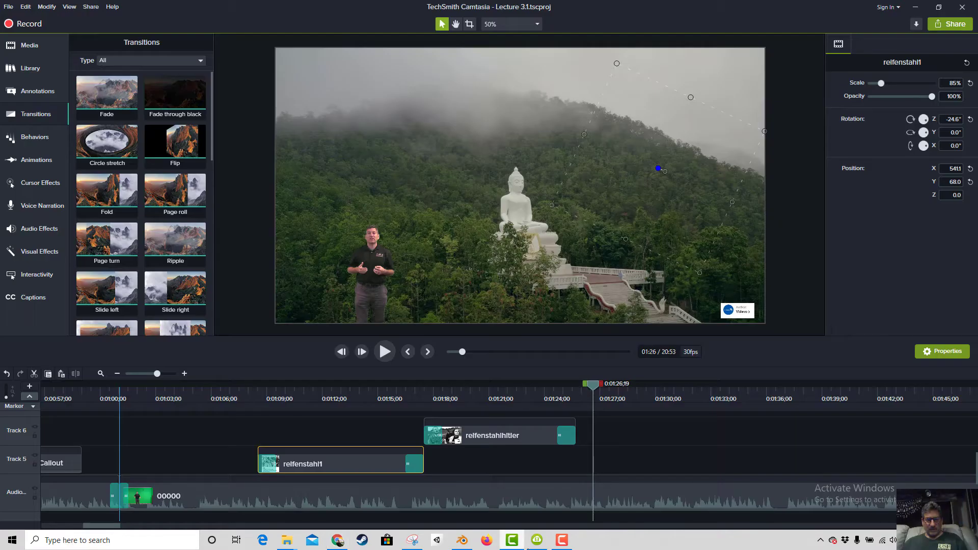
click(30, 45)
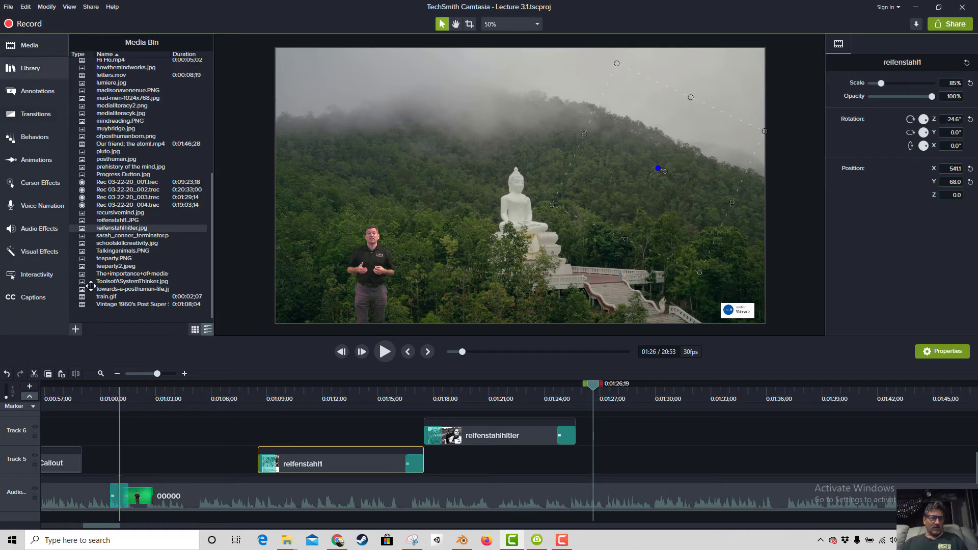
click(75, 329)
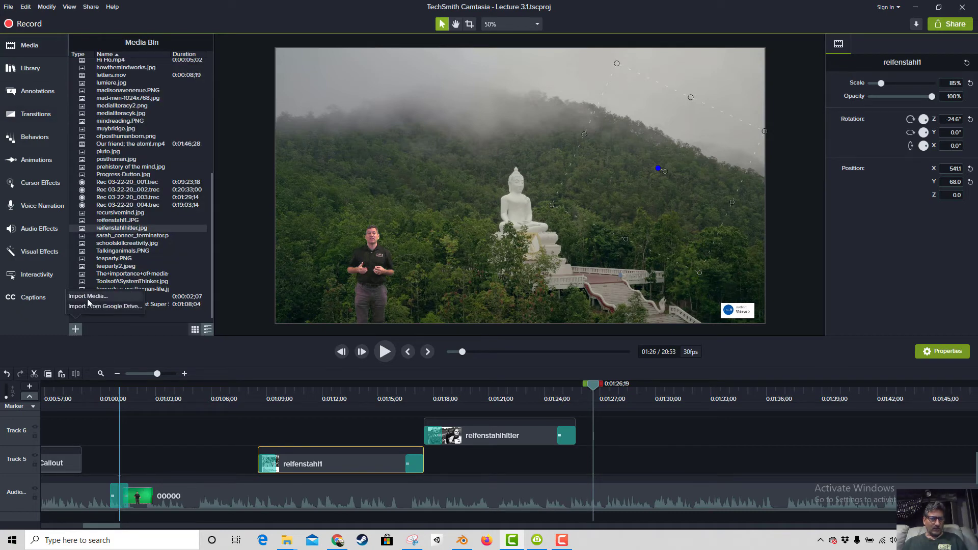
click(87, 297)
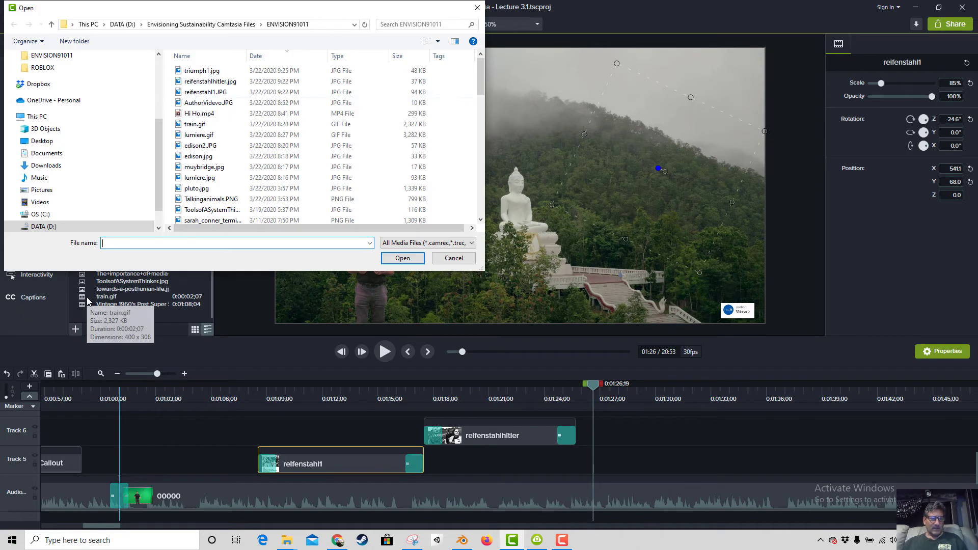
click(181, 70)
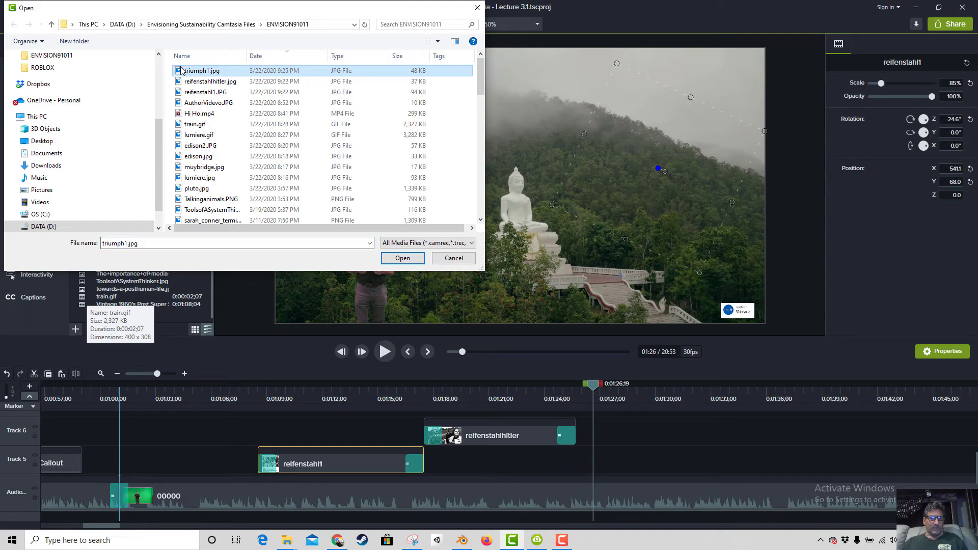
double_click(182, 70)
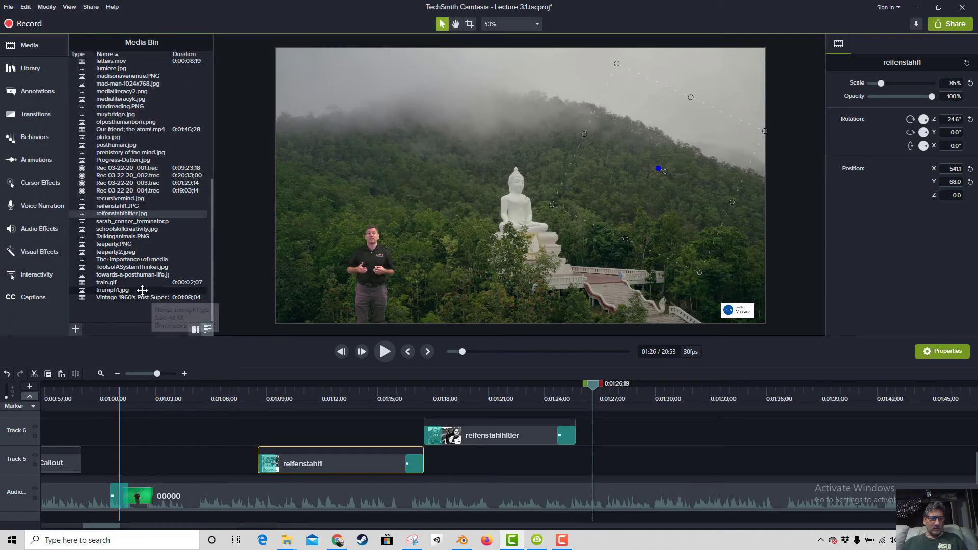
Add triumph1.jpg to the frame opposite the presenter, placing its clip directly after reifenstahl1 on Track 5 and matching the end of reifenstahlhitler.
drag(142, 290, 658, 138)
drag(624, 465, 445, 464)
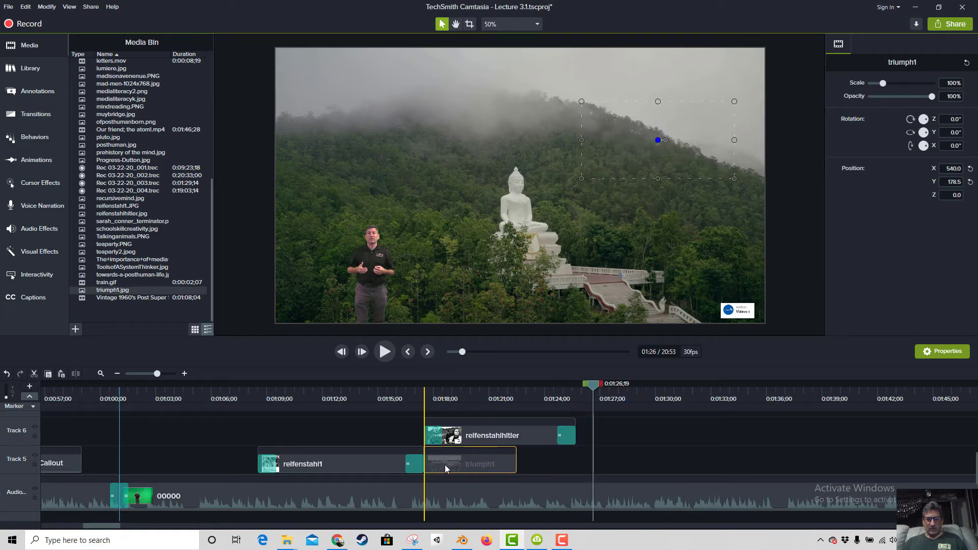
drag(516, 457, 575, 456)
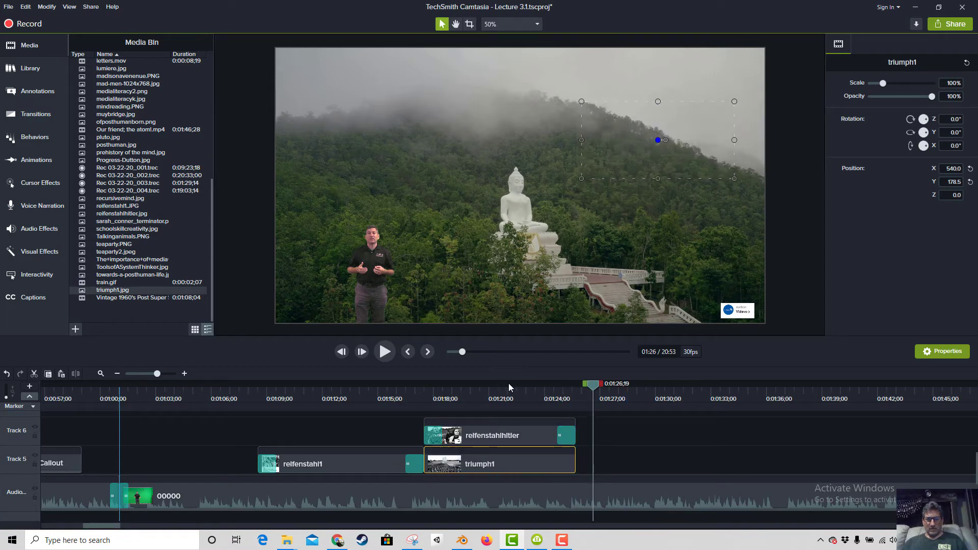
Scale the triumph1 image to about 186%, narrow its width, tilt it about 22° clockwise, and position it opposite the Hitler photo.
click(487, 391)
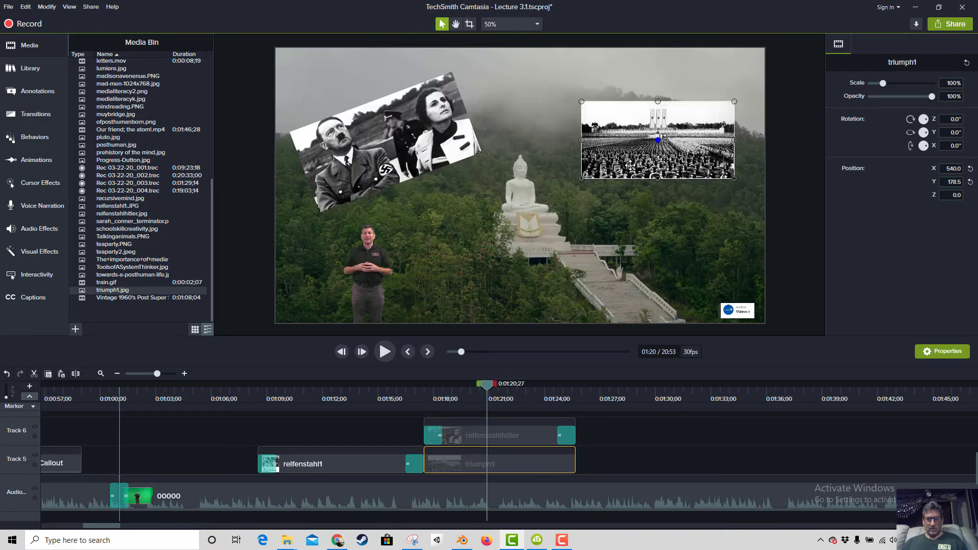
drag(582, 102, 508, 65)
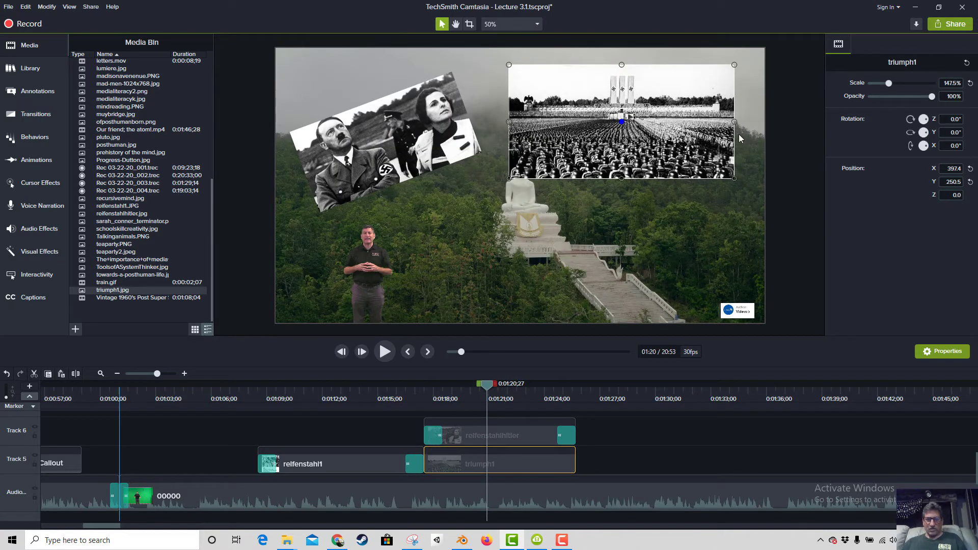
drag(733, 122, 676, 143)
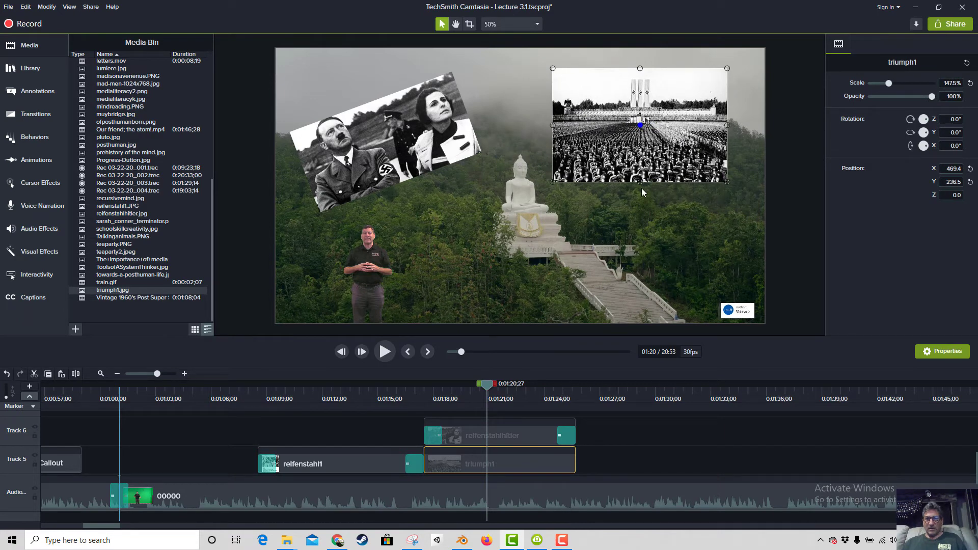
drag(640, 181, 640, 211)
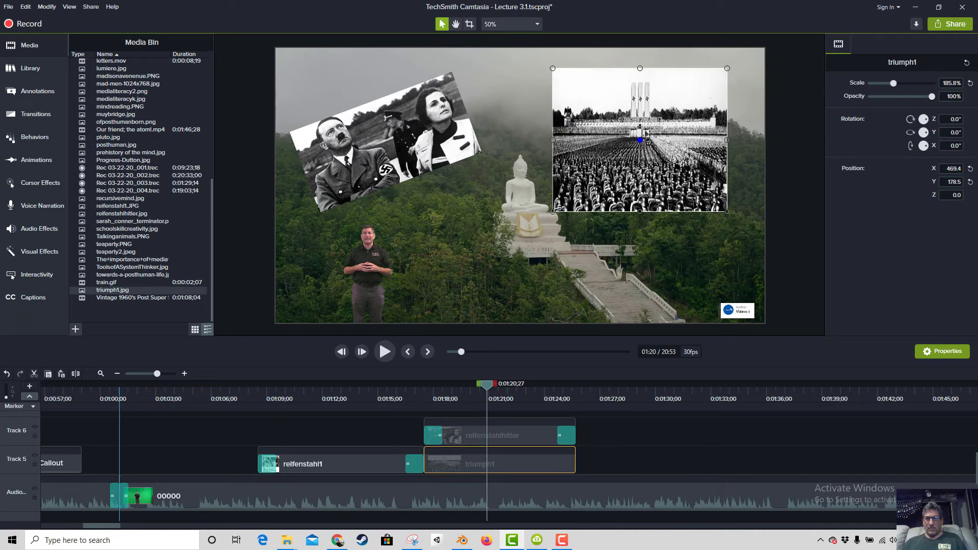
drag(647, 141, 645, 147)
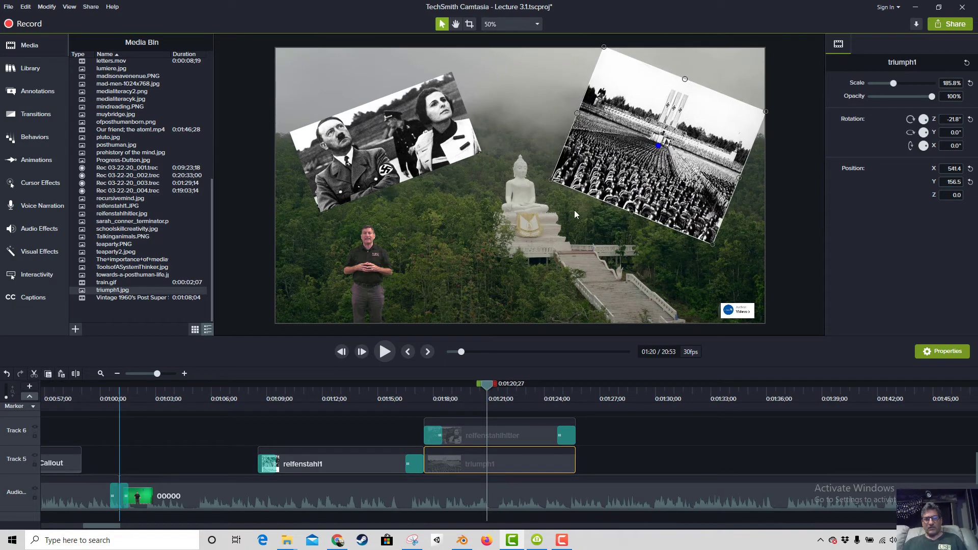
Add a transition to the start of the triumph1 clip on Track 5.
click(405, 401)
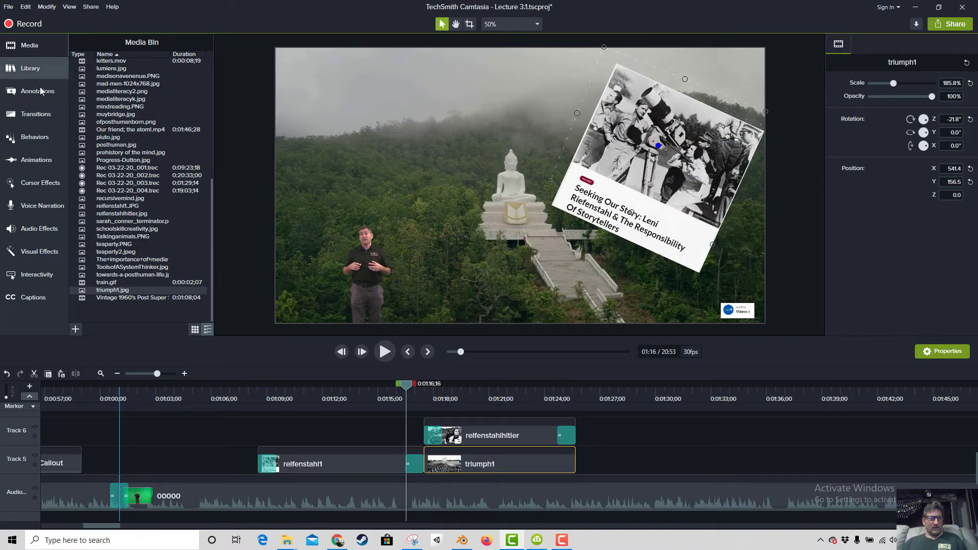
click(34, 114)
drag(261, 243, 428, 463)
Try to play the change from reifenstahl1 to the two following images, starting at about 1:16.
click(409, 391)
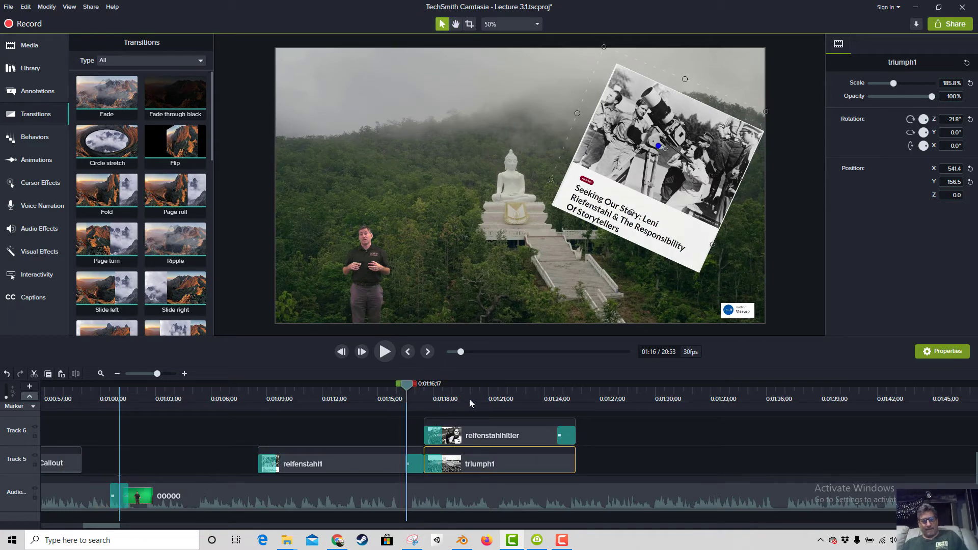
key(space)
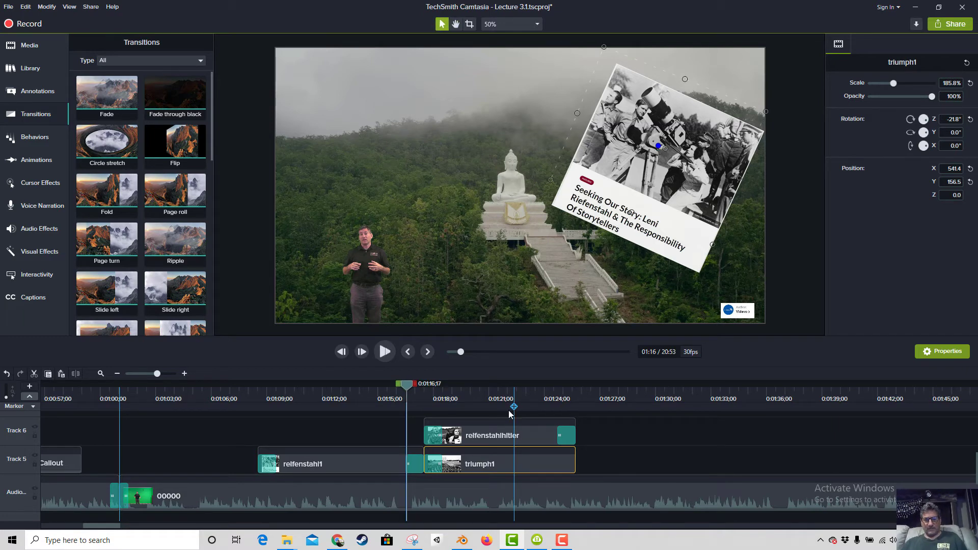
key(space)
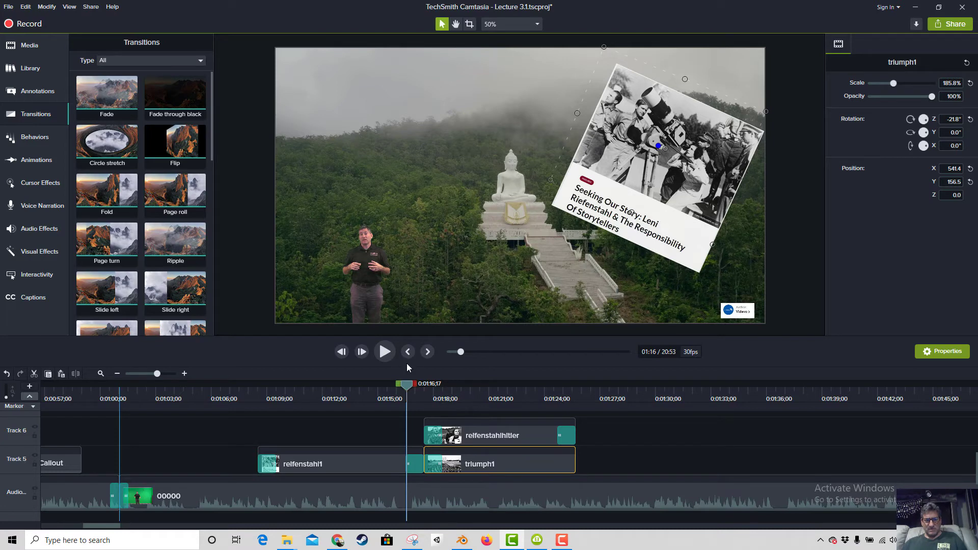
click(386, 352)
key(space)
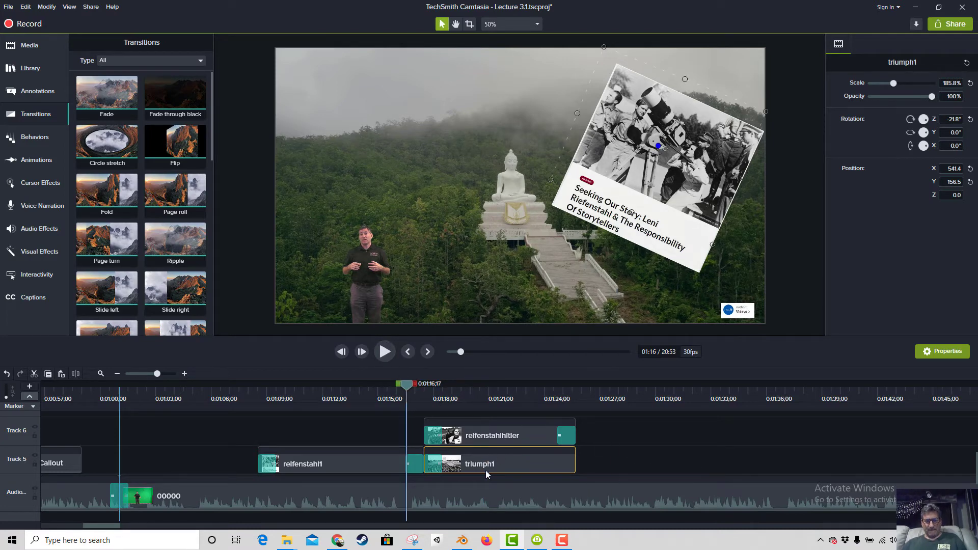
Save the Lecture 3.1 project.
scroll(503, 484, up, 1)
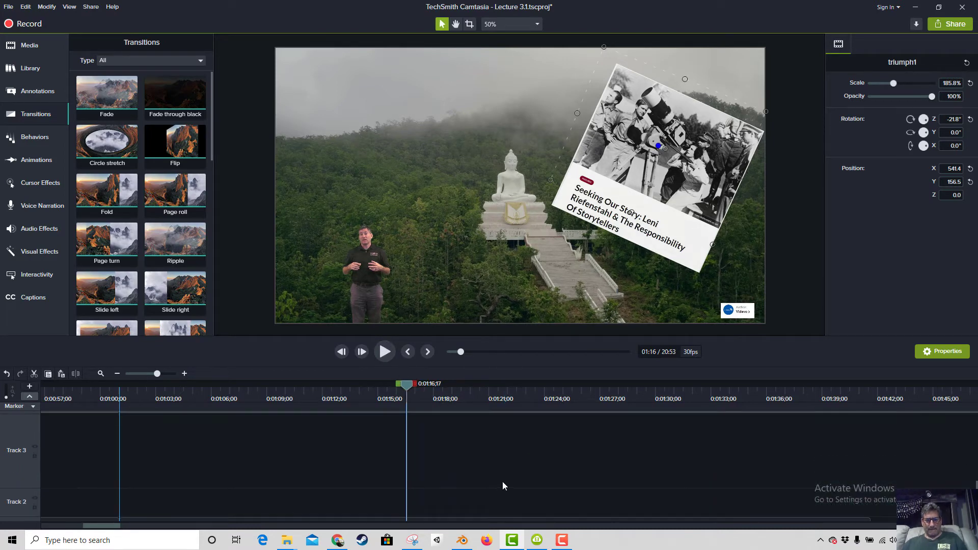
click(9, 8)
click(22, 59)
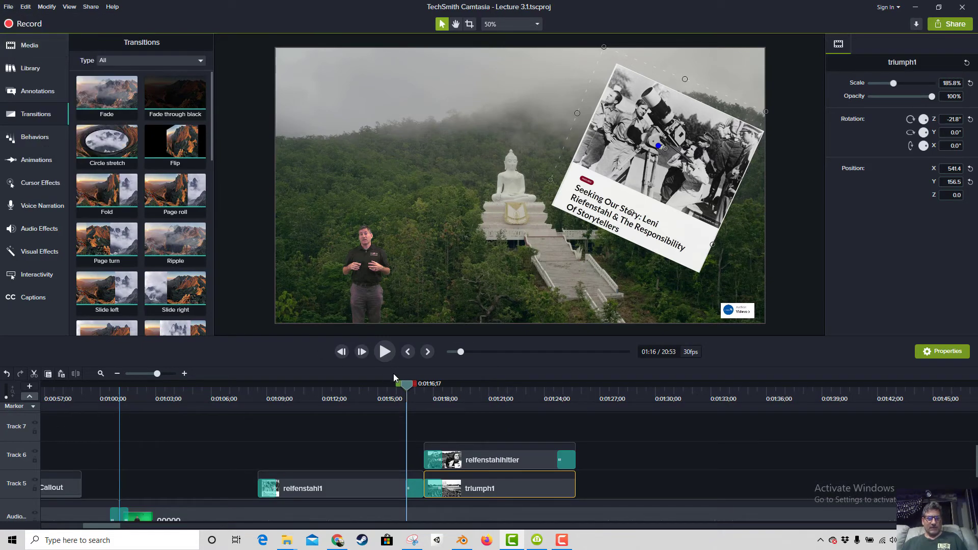
Play the timeline from about 1:16 to check the change from reifenstahl1 to the two following images.
key(space)
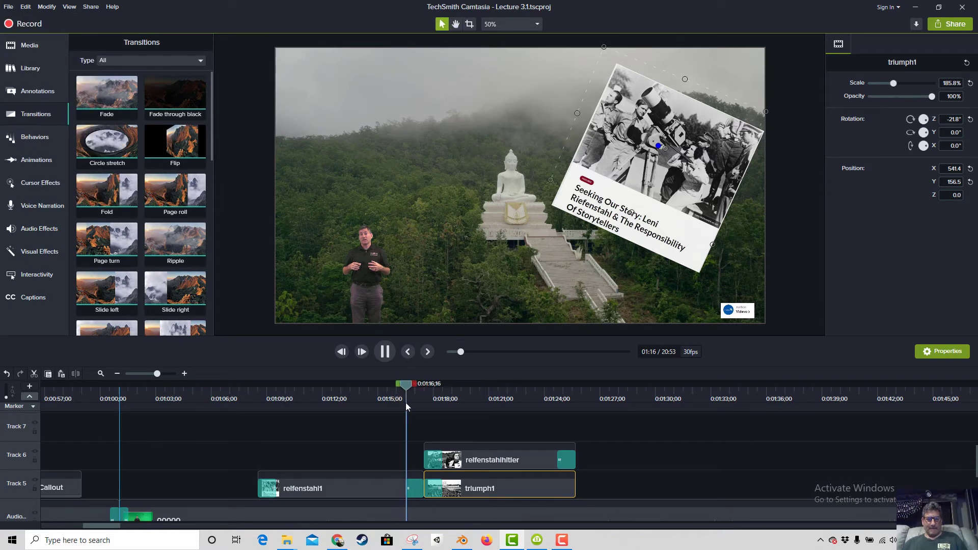
key(space)
key(space)
key(space)
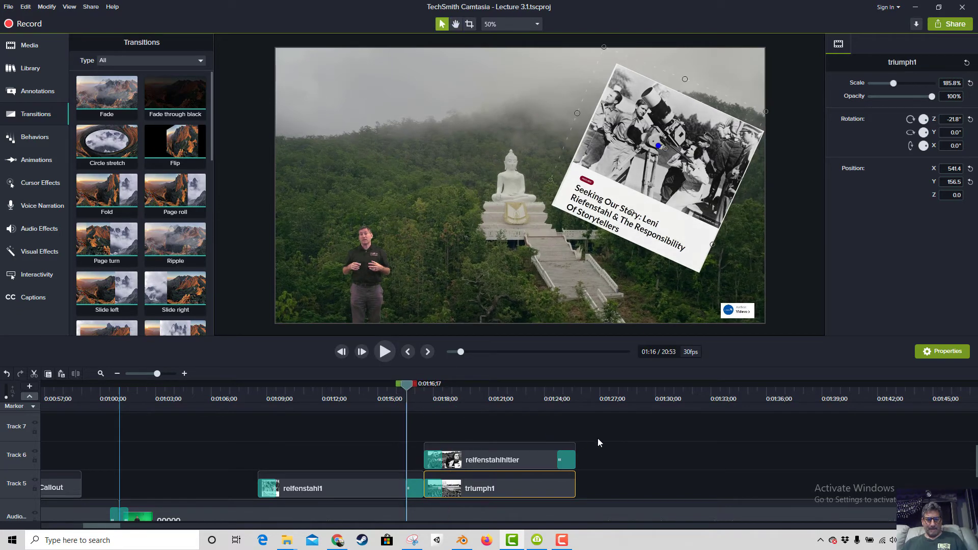
scroll(597, 438, up, 1)
scroll(598, 439, down, 5)
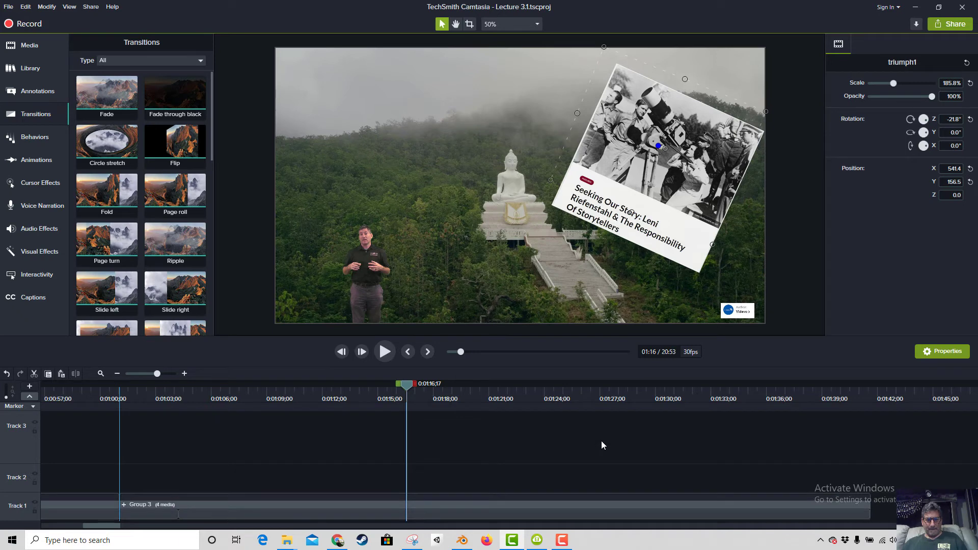
scroll(522, 474, up, 4)
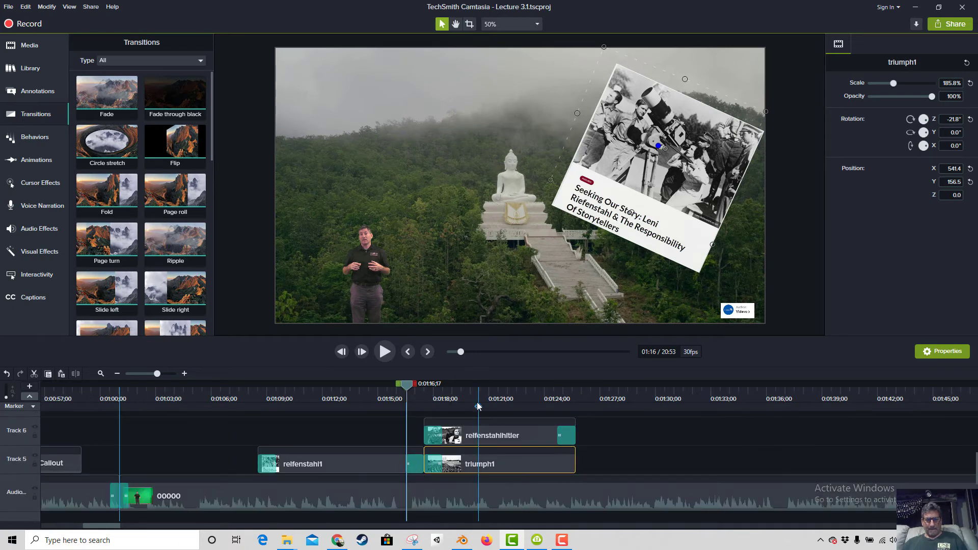
key(space)
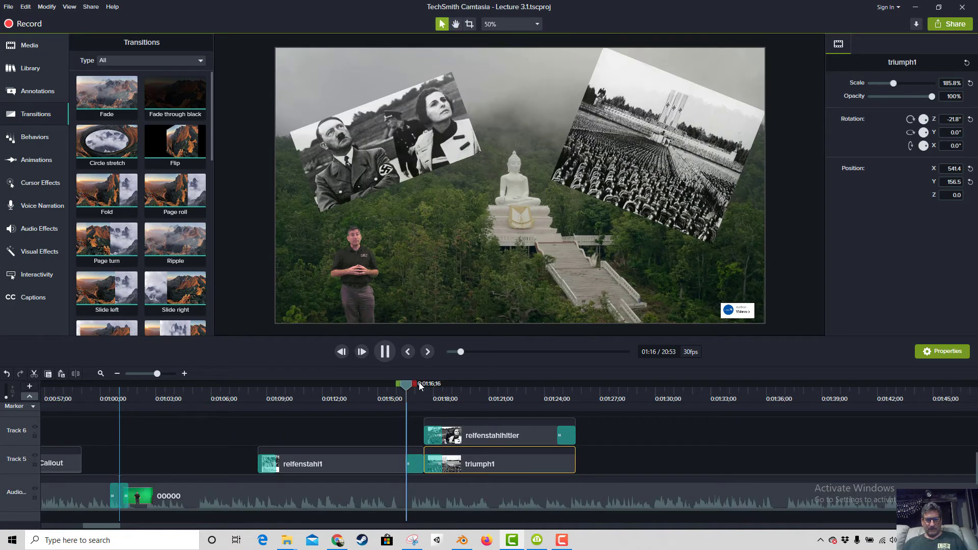
key(space)
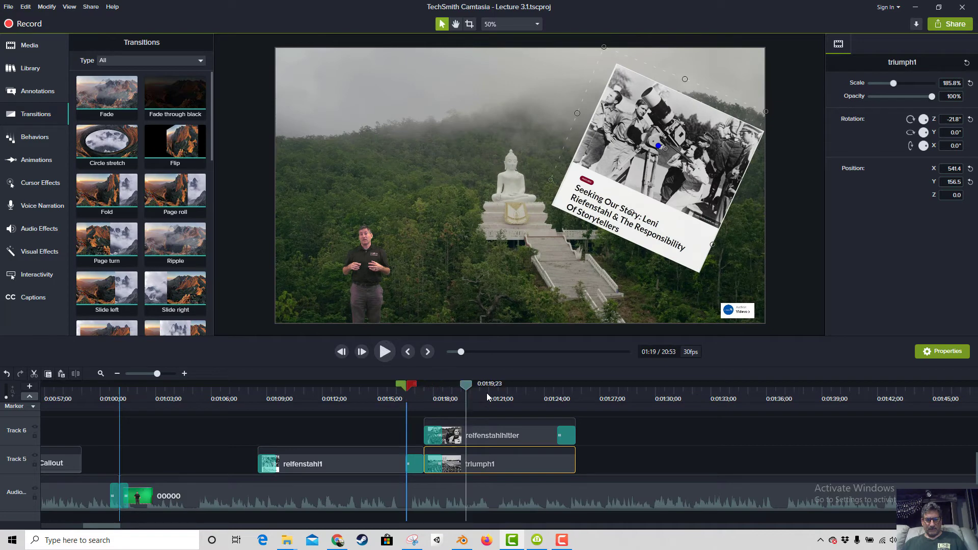
Replay the lecture from shortly before the end of reifenstahl1 to about 1:24 to review both tilted images.
click(405, 398)
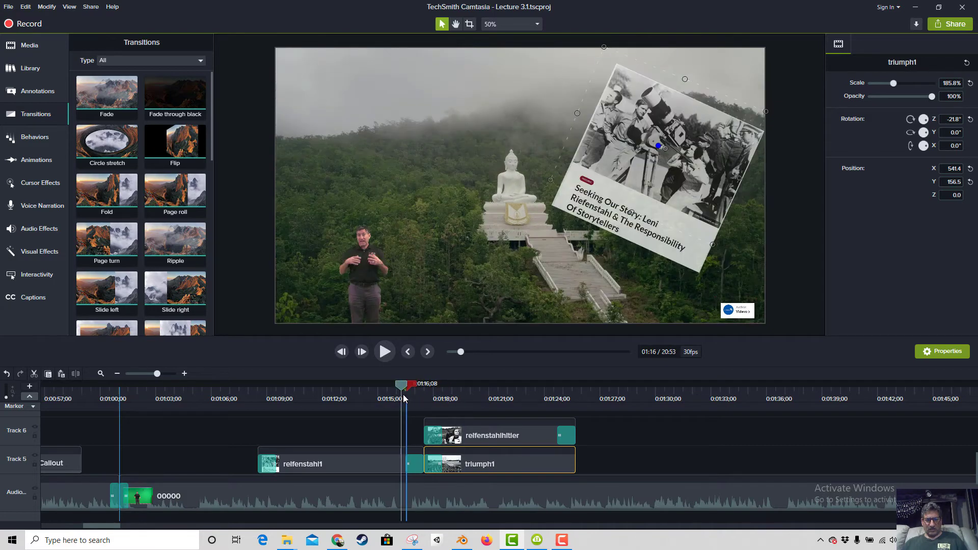
click(228, 401)
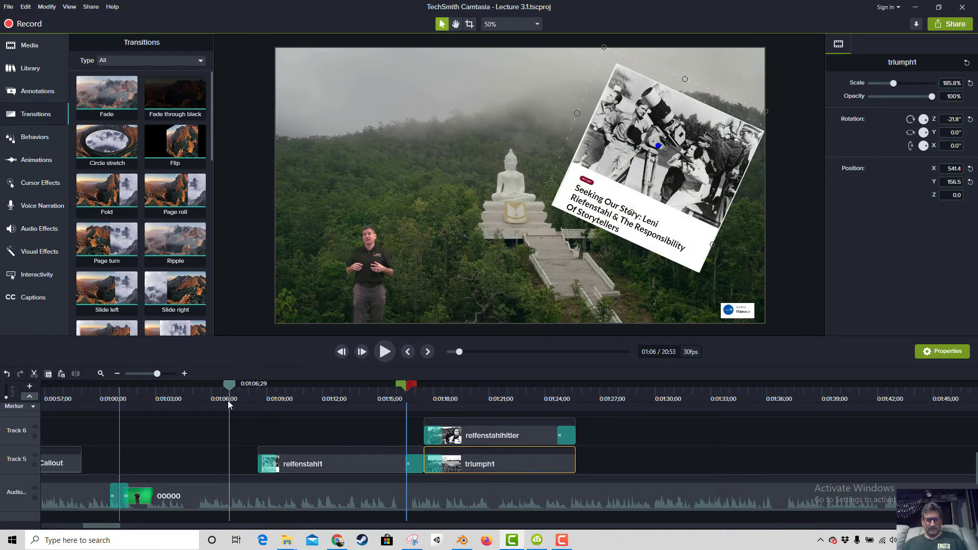
key(space)
click(410, 404)
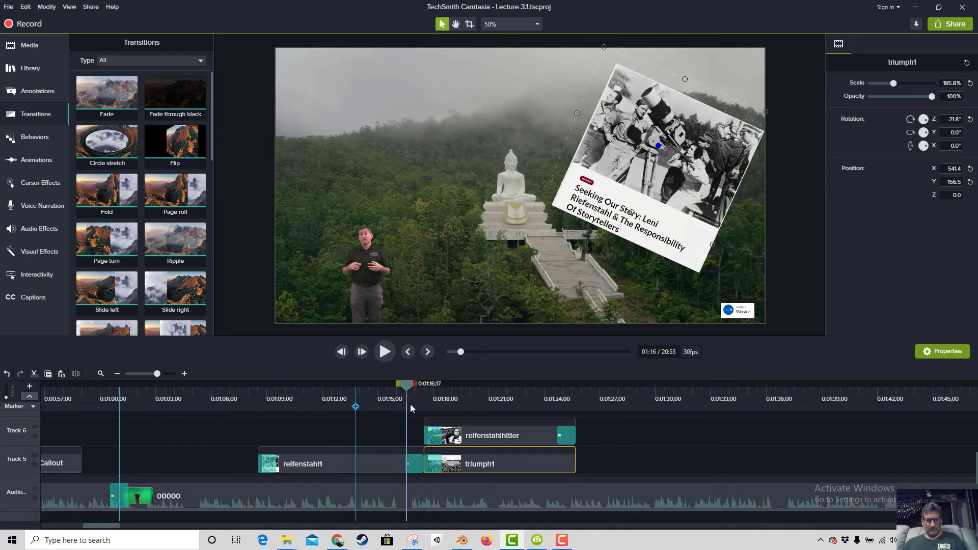
drag(412, 387, 373, 387)
key(space)
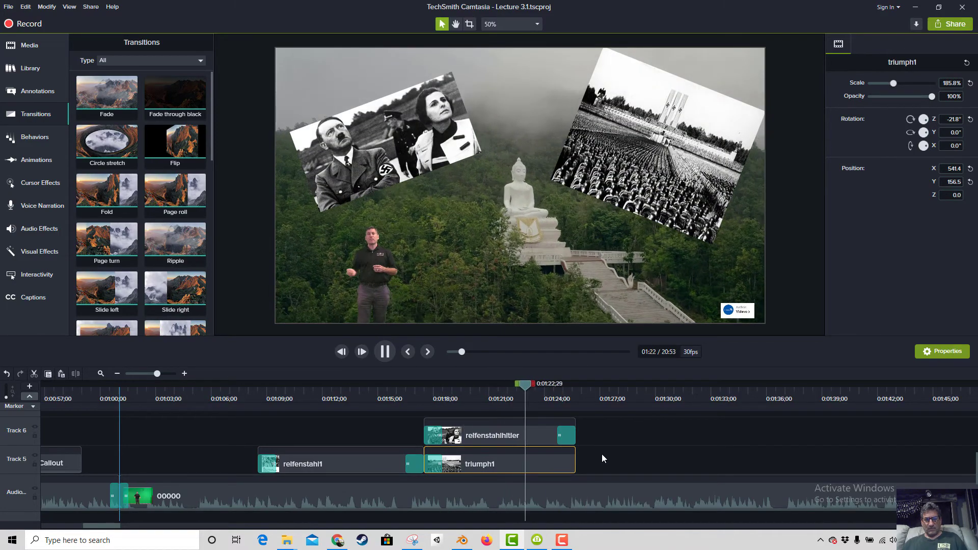
key(space)
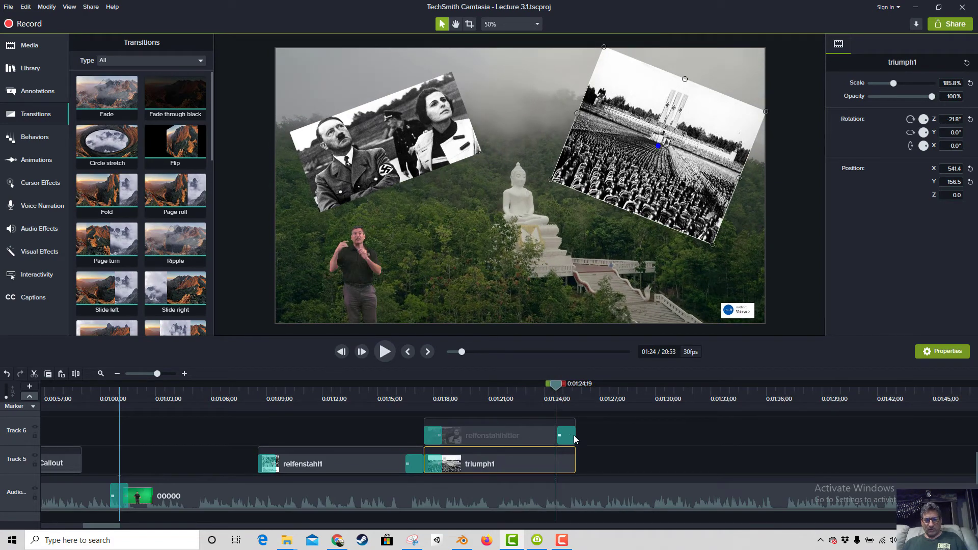
Shorten the reifenstahlhitler and triumph1 clips to end together at about 1:25, and add a Fade to the end of triumph1.
drag(572, 435, 564, 437)
click(571, 465)
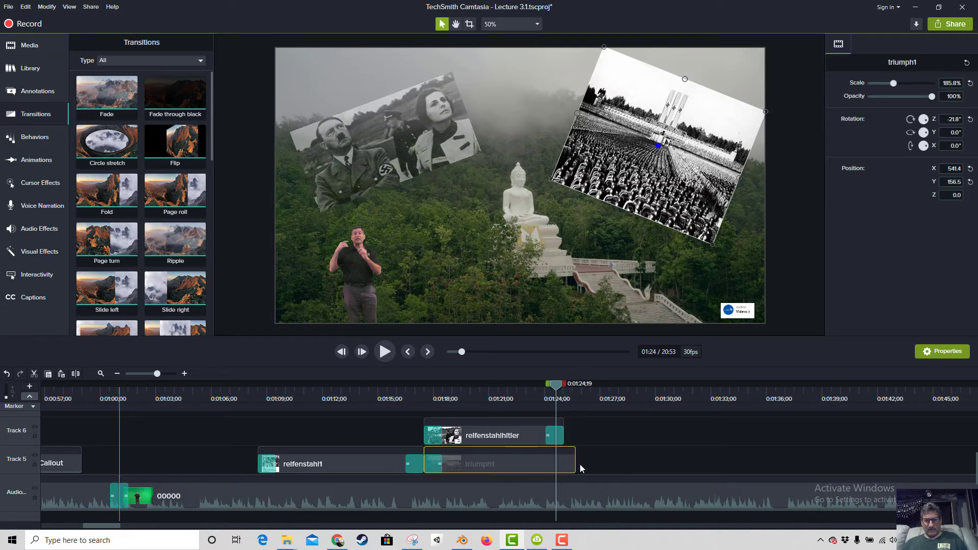
drag(575, 464, 563, 464)
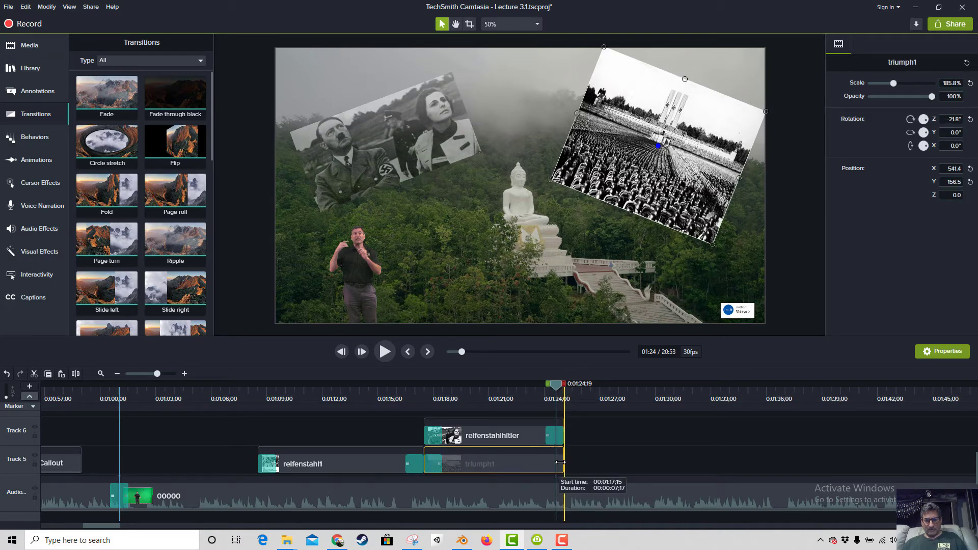
drag(84, 90, 565, 464)
drag(527, 433, 525, 436)
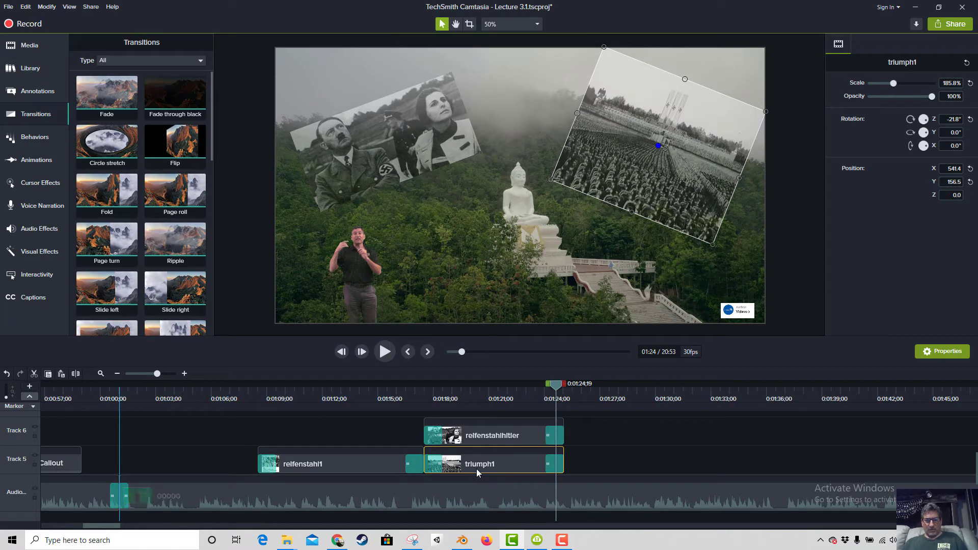
Switch to Chrome and search Google Images for "disney war propaganda cartoons".
click(338, 541)
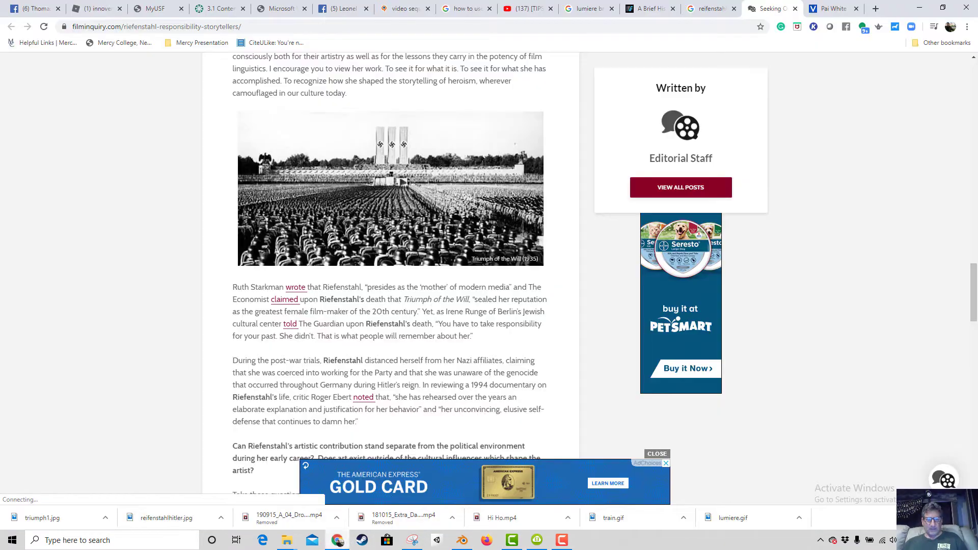
click(182, 26)
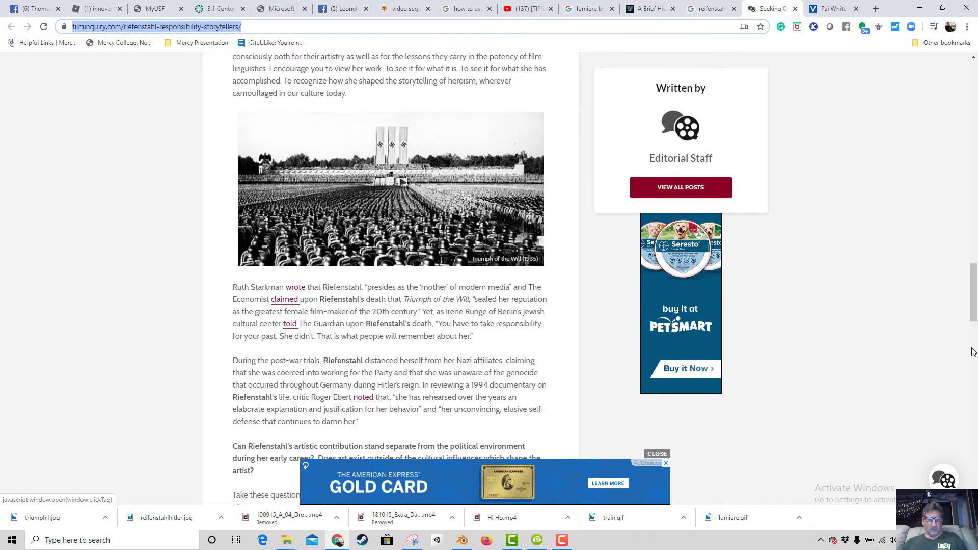
text(disney war pro)
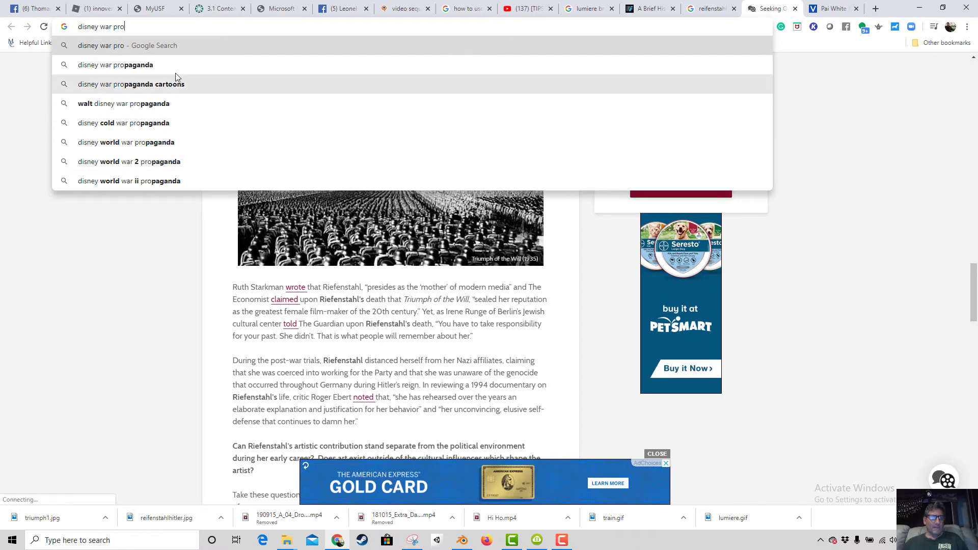
click(160, 85)
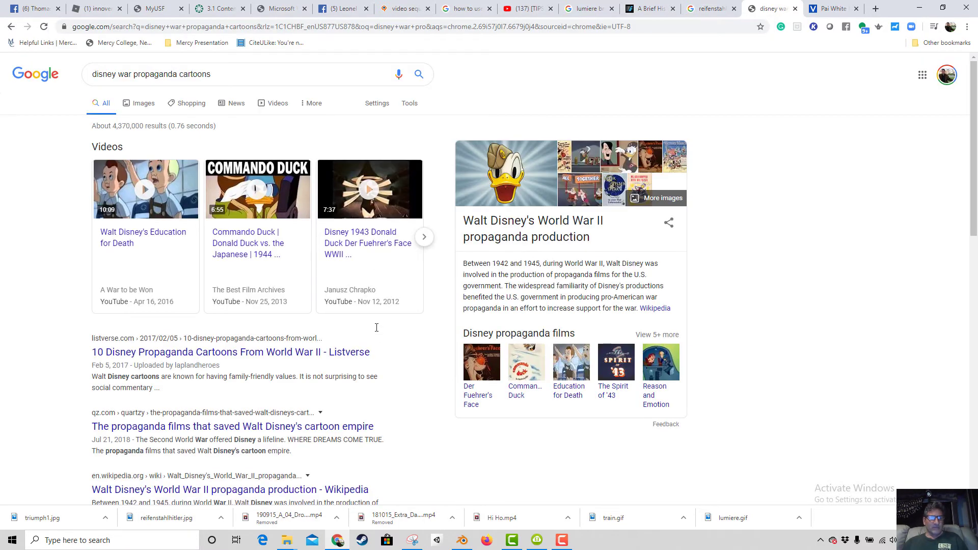
mouse_move(248, 212)
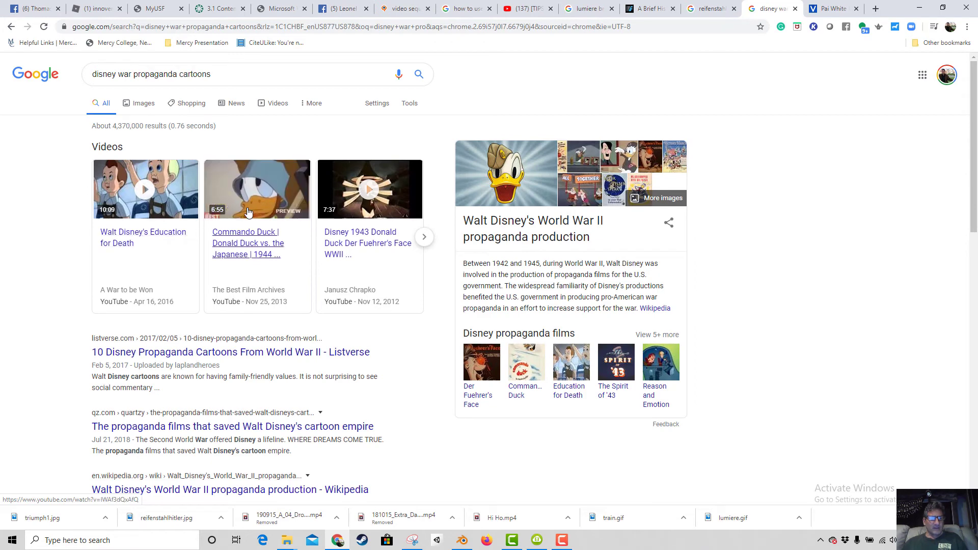
click(134, 105)
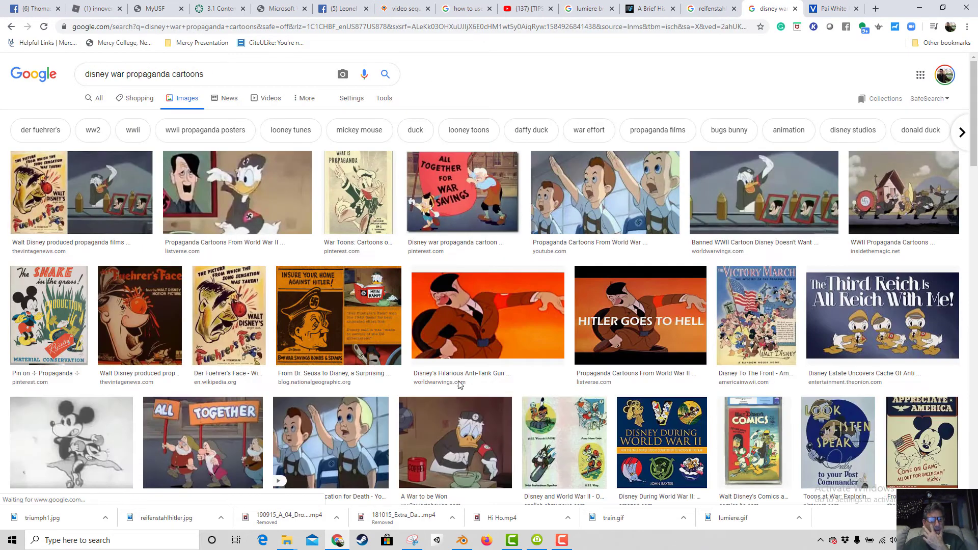
Open the Listverse article behind the saluting Donald Duck image, look through its cartoon entries, and dismiss the newsletter popup.
click(208, 207)
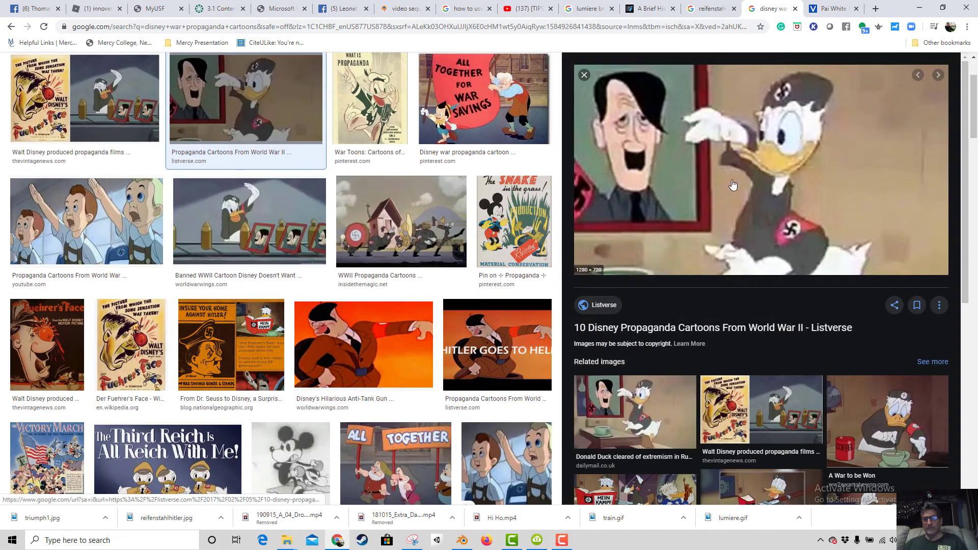
click(703, 211)
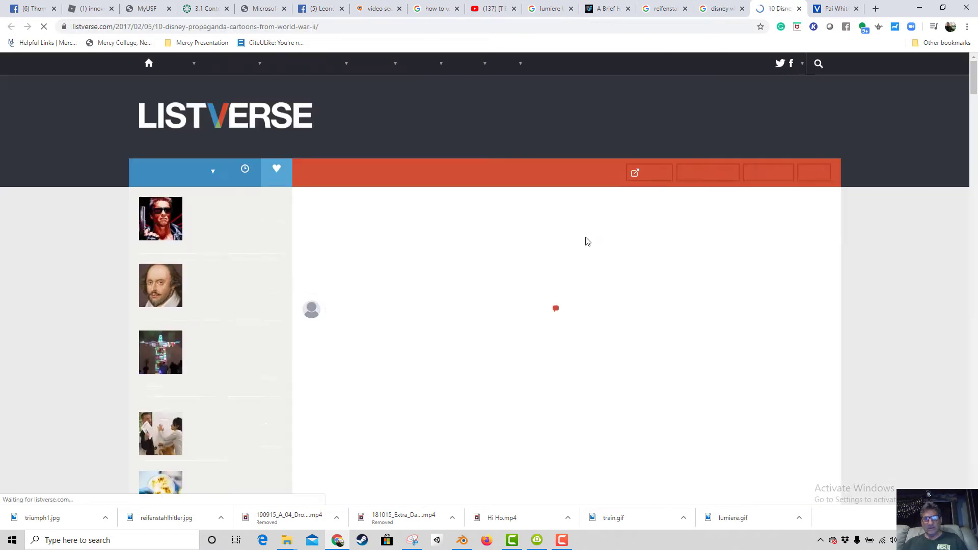
scroll(479, 314, down, 7)
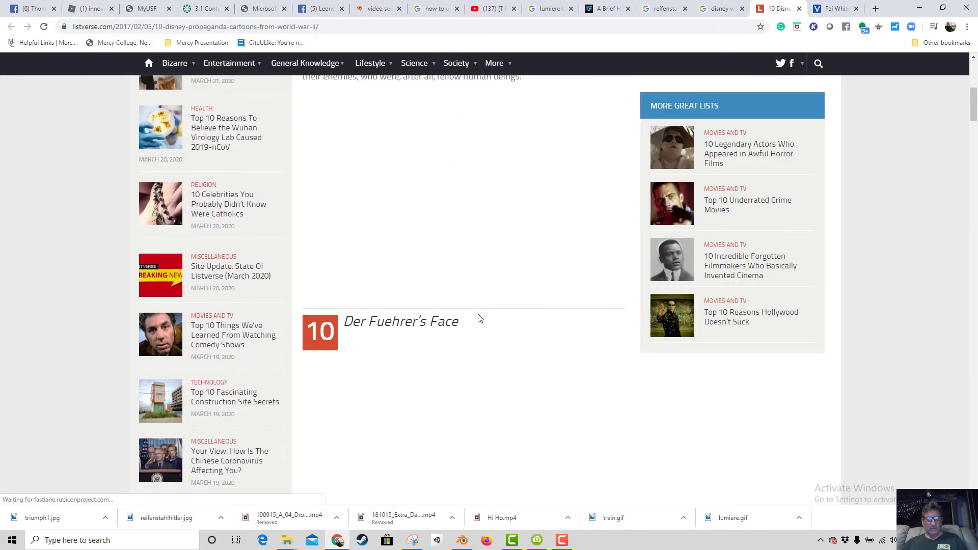
scroll(491, 330, down, 20)
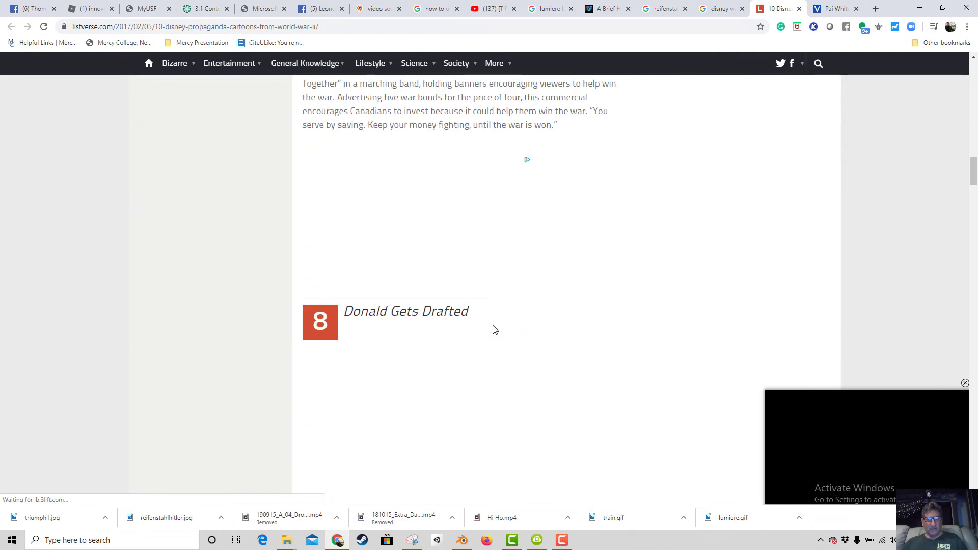
scroll(493, 331, down, 12)
scroll(571, 308, up, 15)
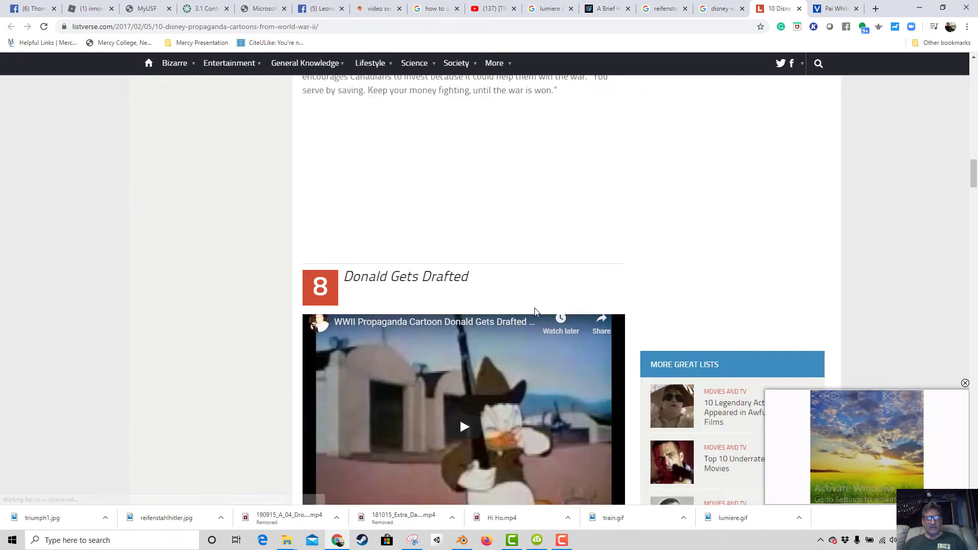
scroll(571, 308, up, 12)
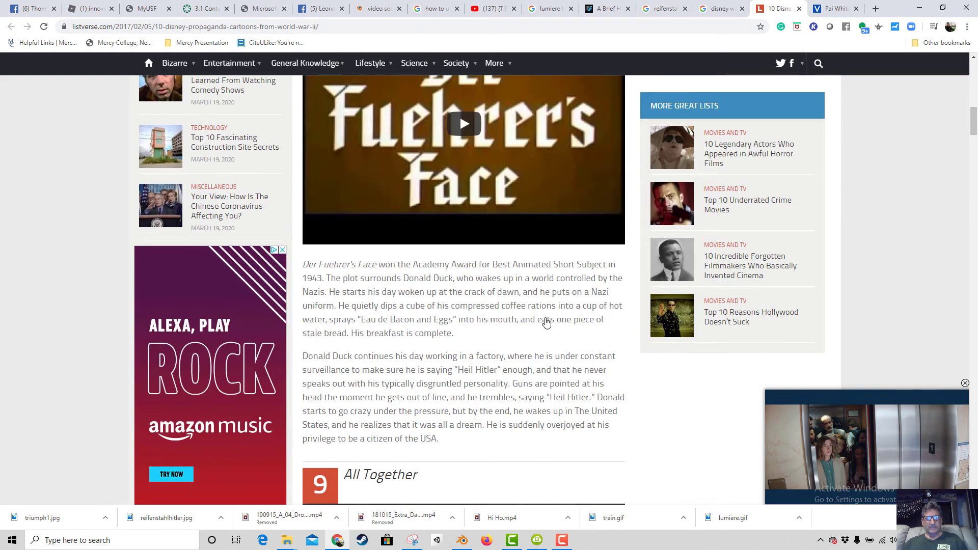
scroll(546, 322, down, 3)
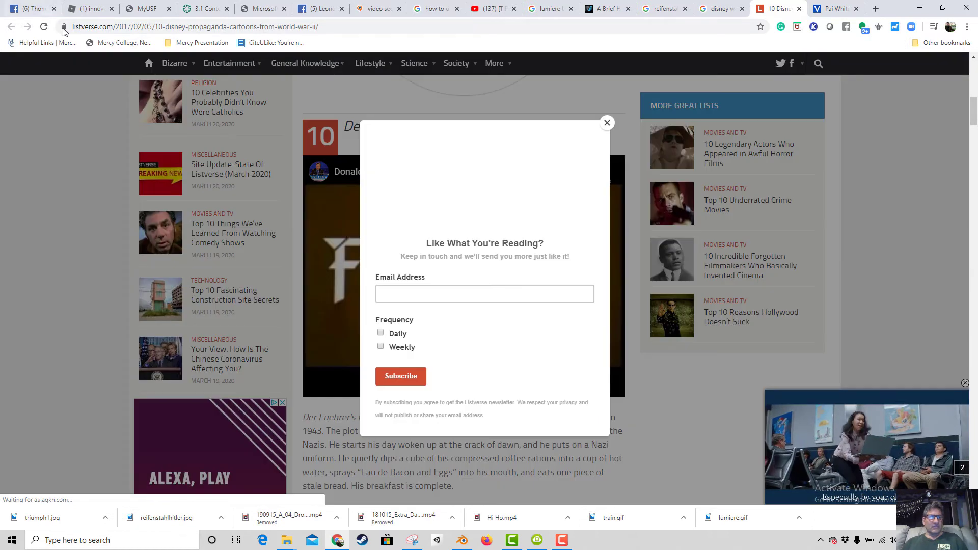
click(606, 123)
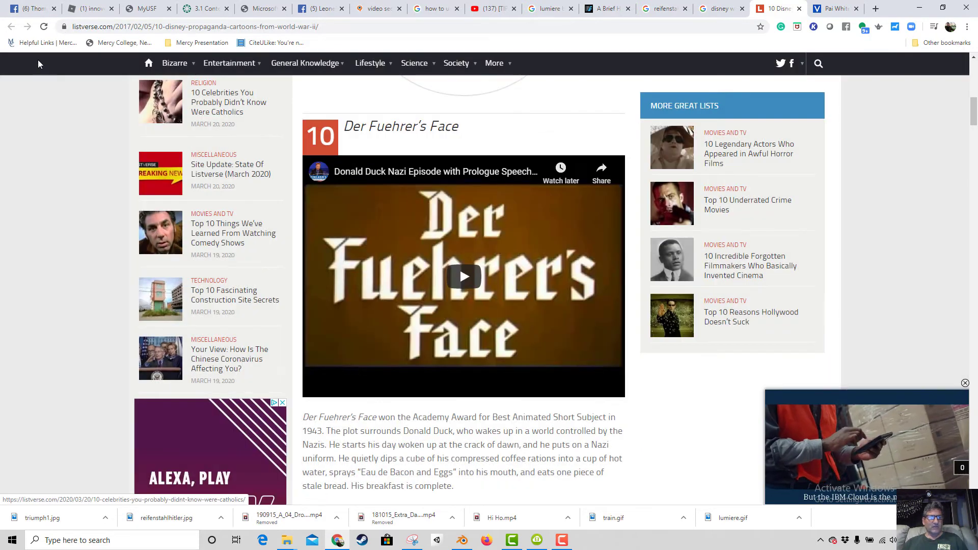
Return to the image results, preview the Der Fuehrer's Face poster from The Vintage News, and try to save it.
click(721, 9)
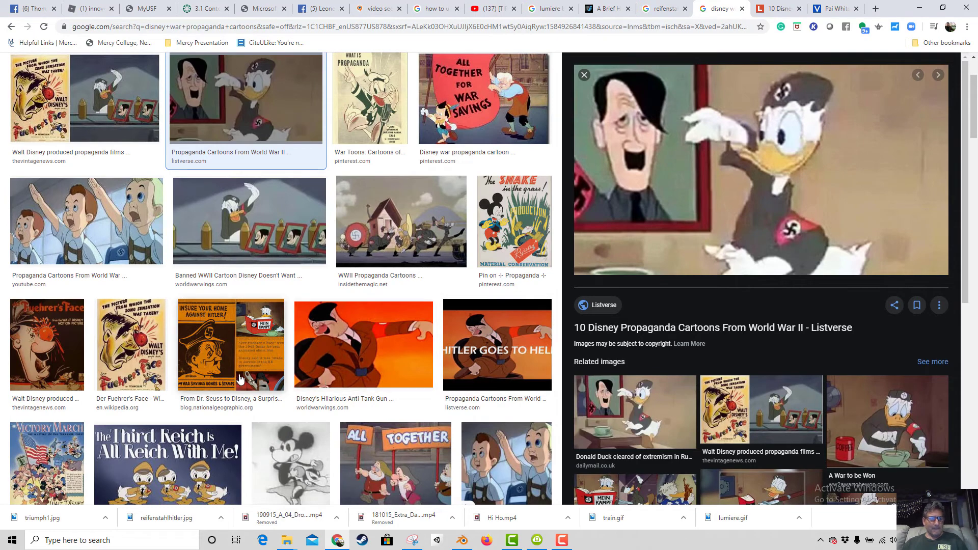
click(47, 381)
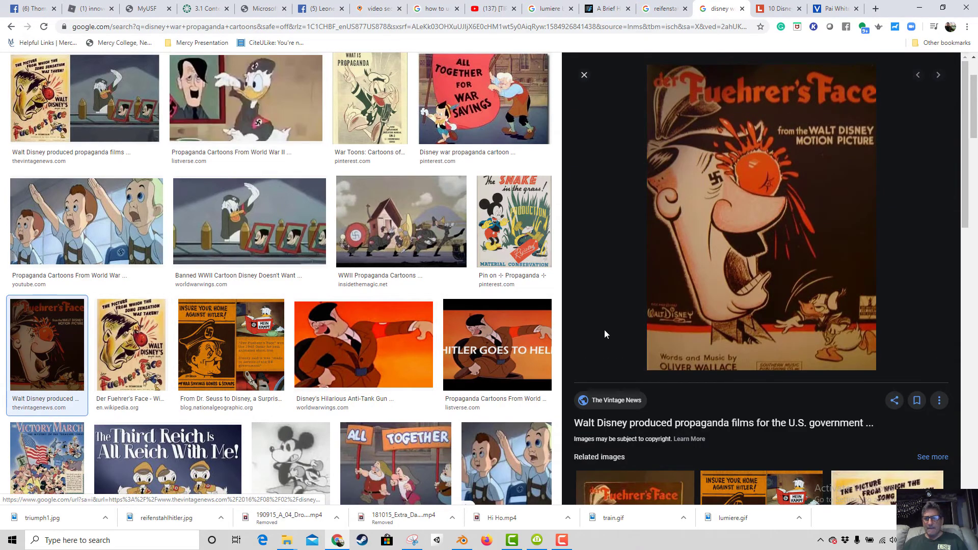
right_click(756, 275)
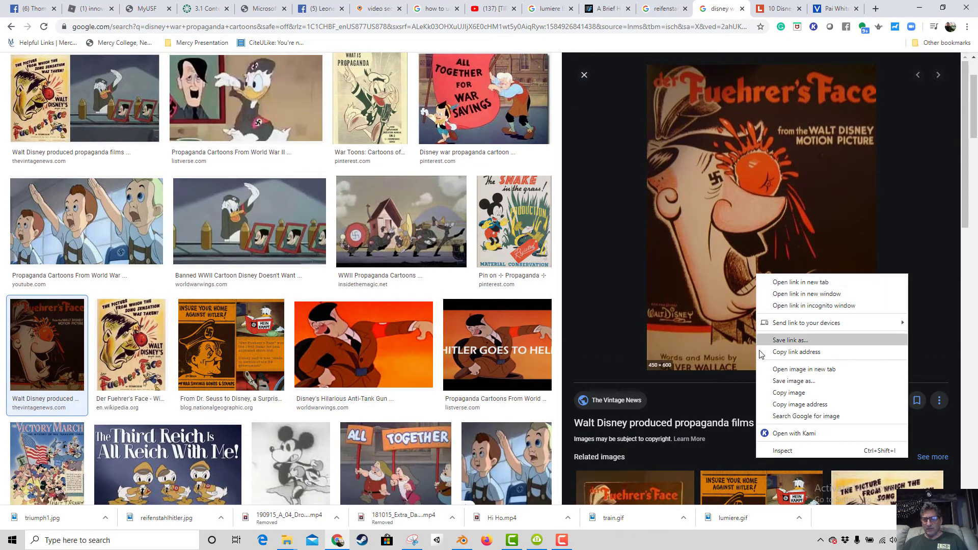
click(788, 382)
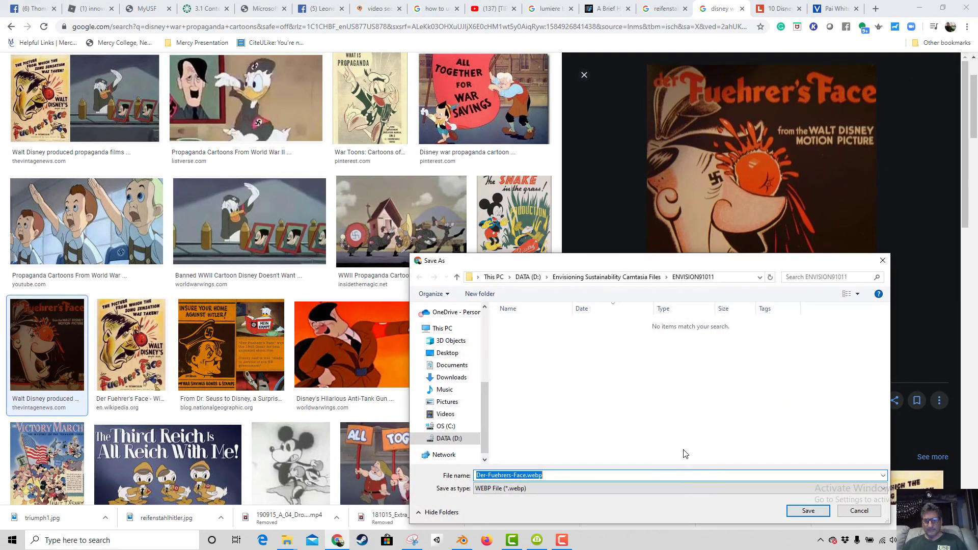
click(860, 511)
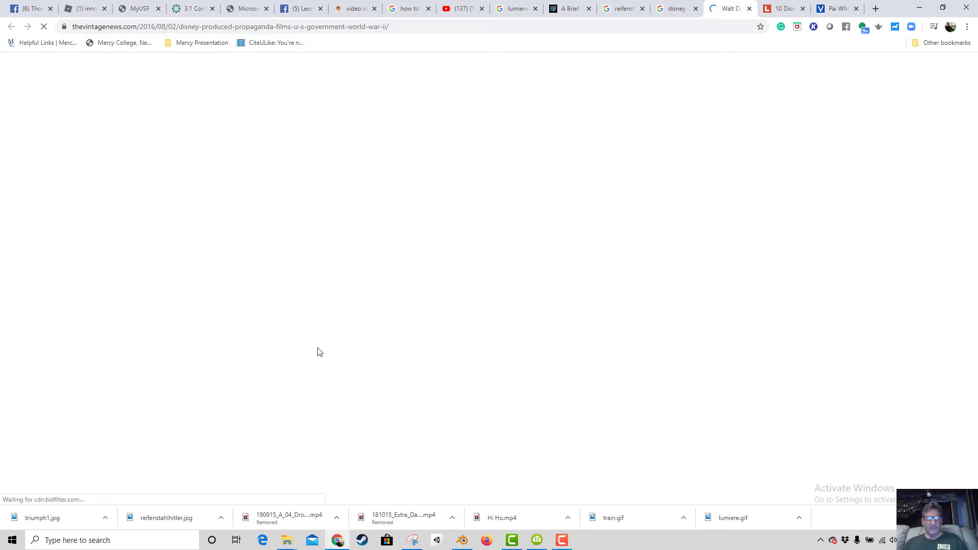
Locate the Der Fuehrer's Face sheet music cover in The Vintage News article.
scroll(384, 329, down, 4)
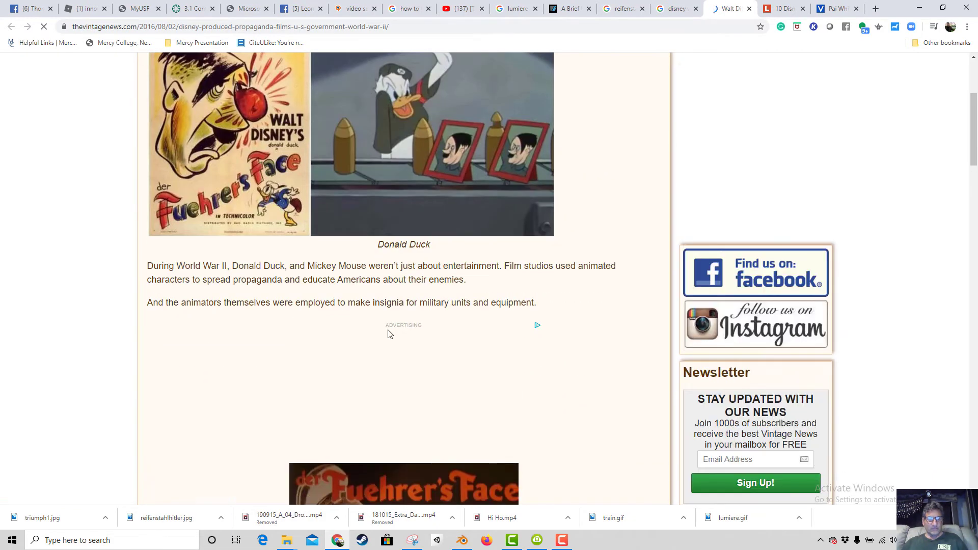
scroll(387, 329, down, 4)
scroll(387, 329, down, 4)
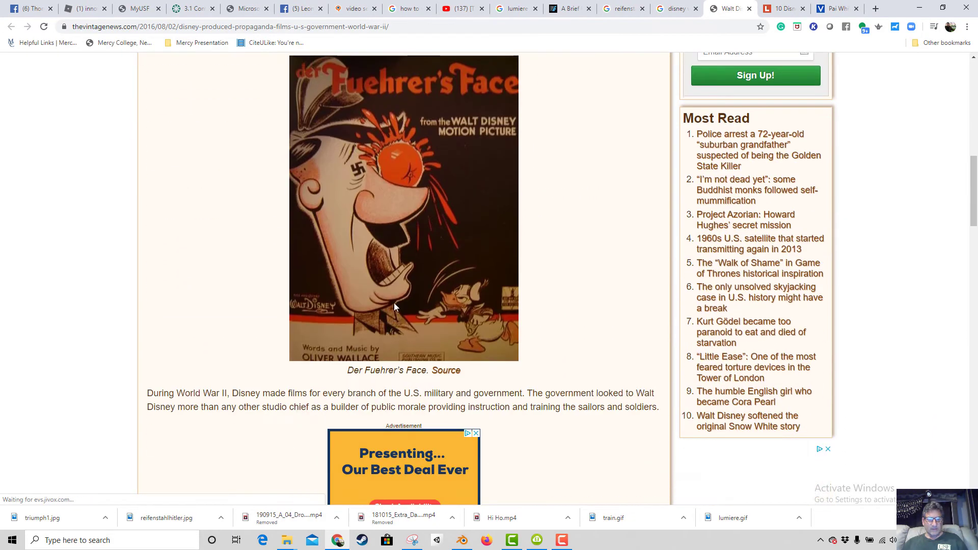
right_click(395, 270)
click(421, 296)
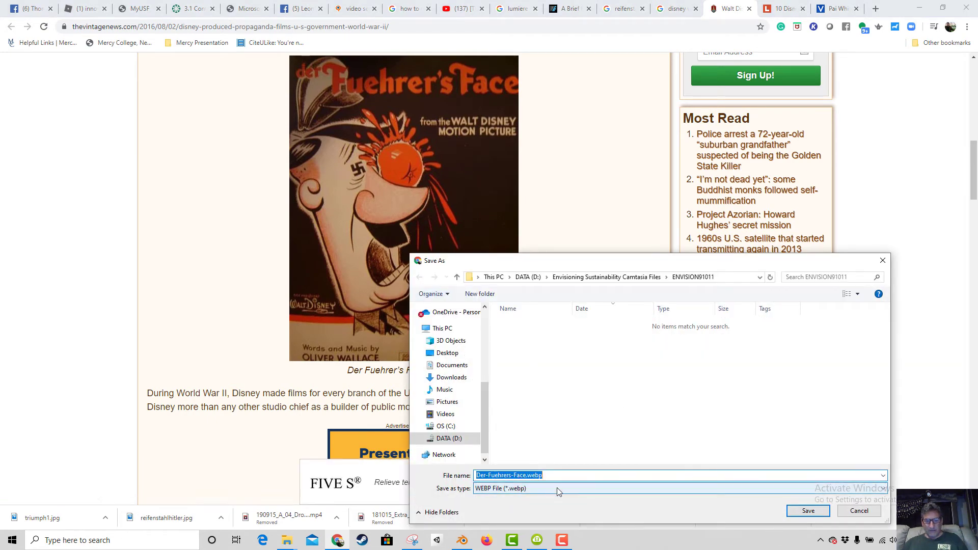
click(858, 511)
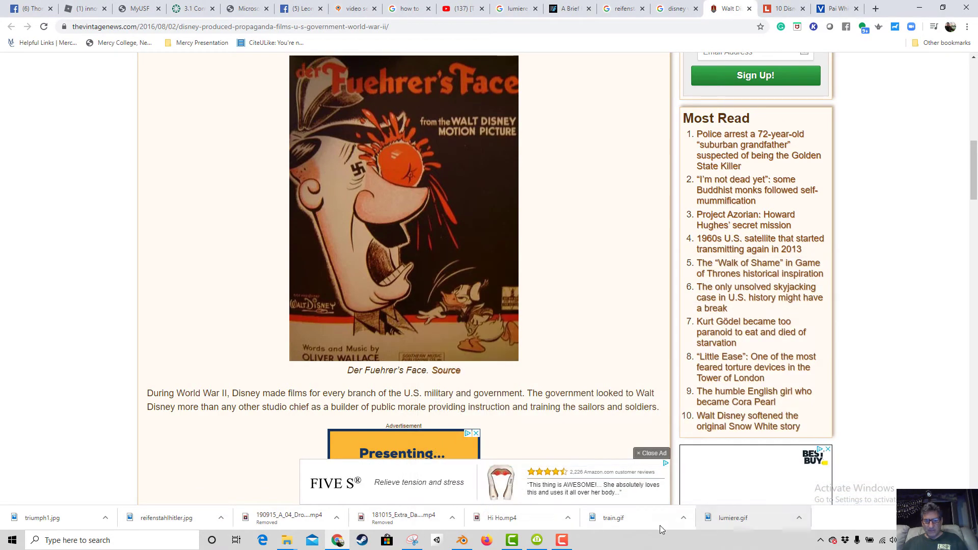
Capture the Der Fuehrer's Face cover with Snipping Tool and save it as a JPEG named fuhrersface in the ENVISION91011 folder.
click(412, 544)
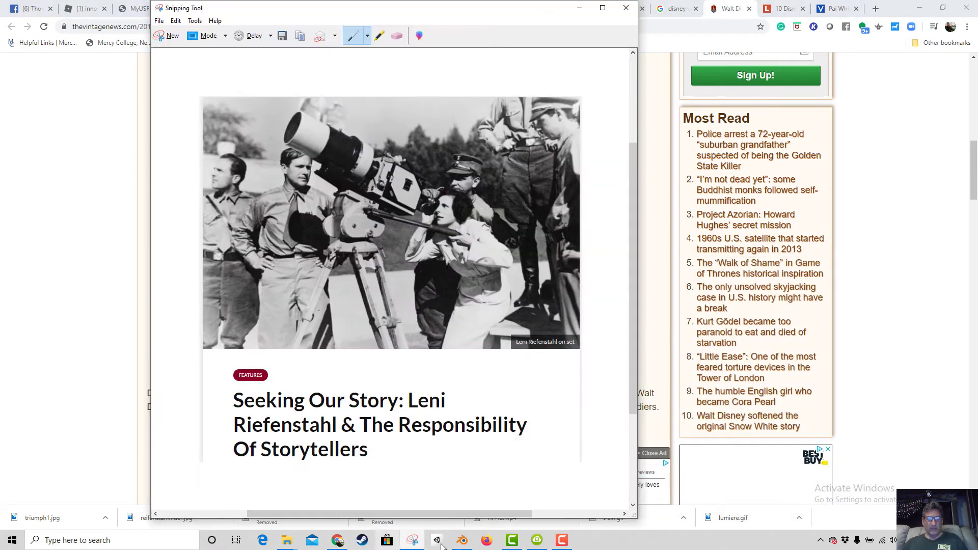
click(173, 35)
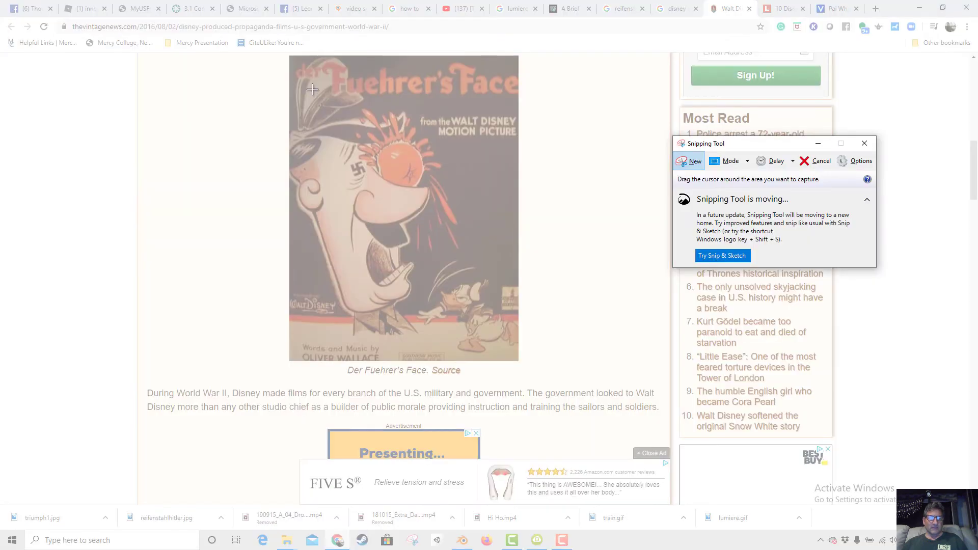
drag(289, 54, 520, 360)
click(248, 21)
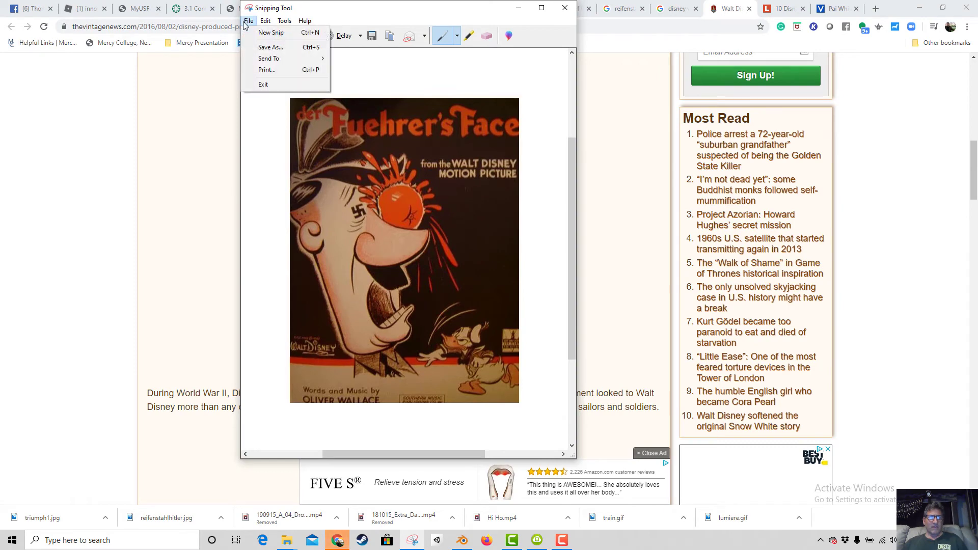
click(269, 47)
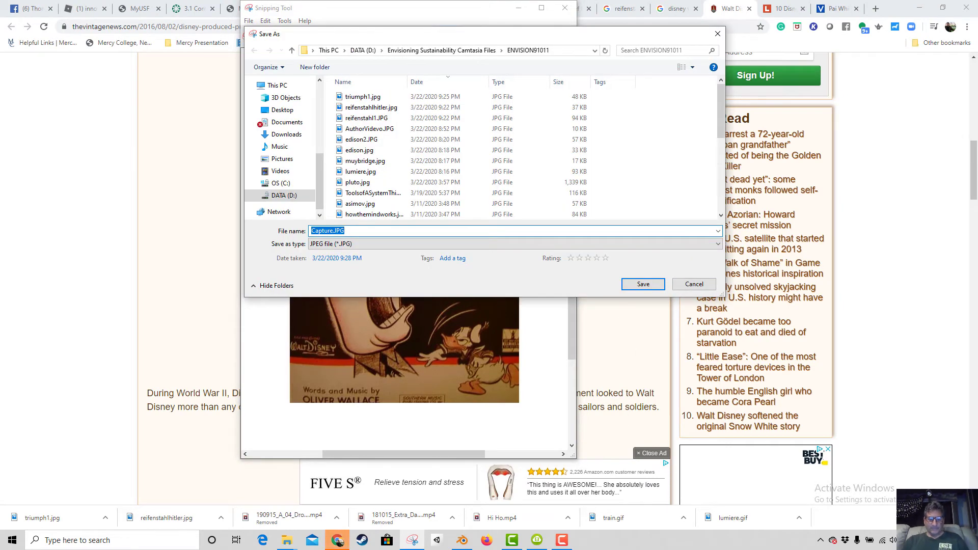
text(fuhrersface)
key(Return)
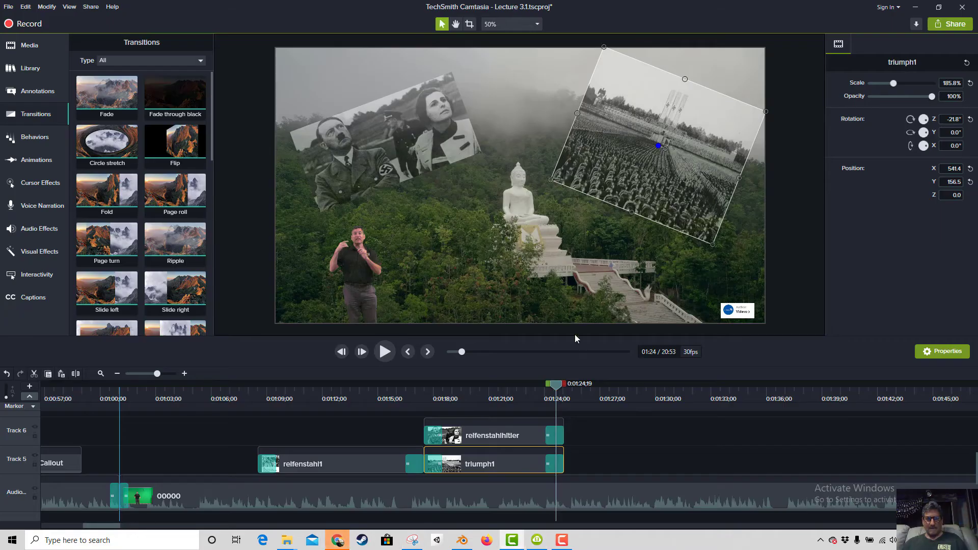
Switch to Camtasia, import fuhrersface.JPG, and place it on Track 5 directly after the triumph1 clip.
click(29, 45)
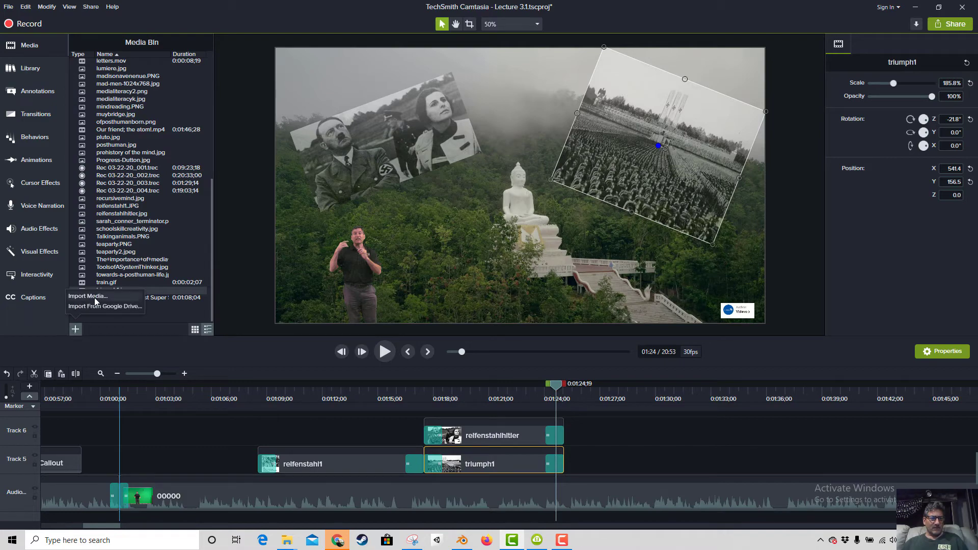
click(87, 296)
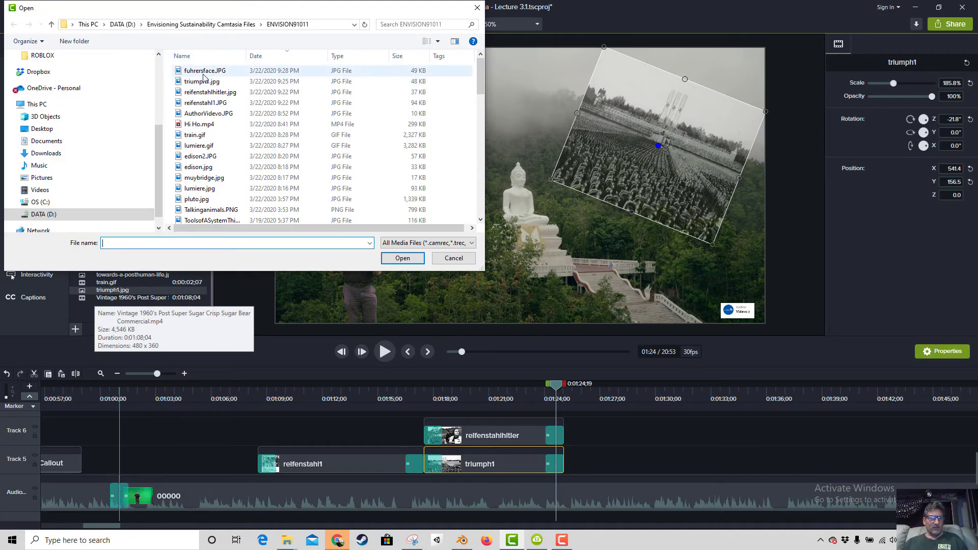
double_click(204, 71)
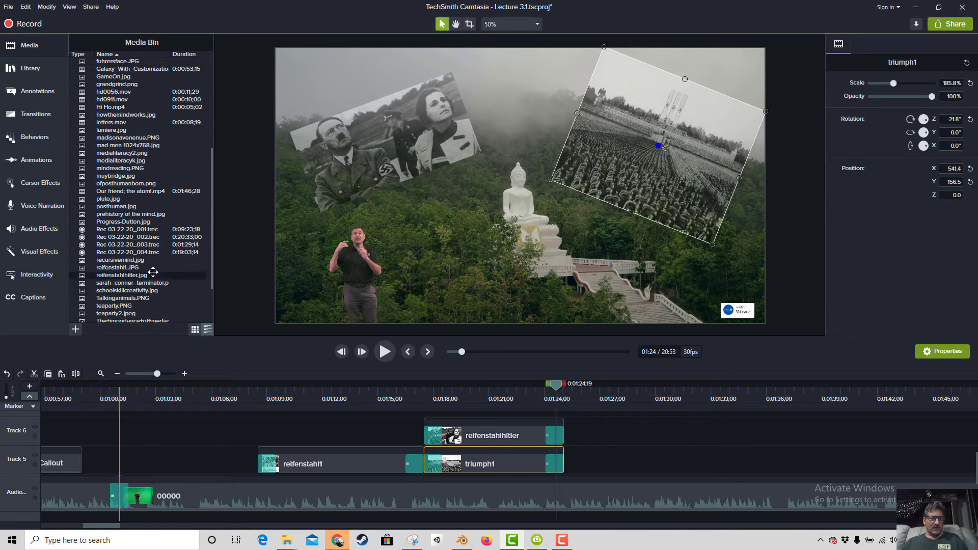
drag(108, 60, 574, 467)
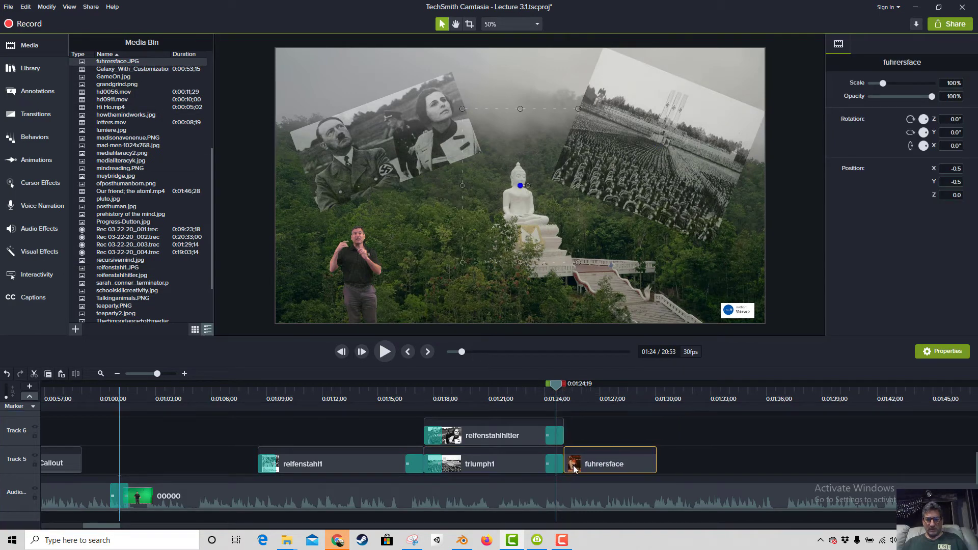
Replace triumph1's ending transition with a Fade shared with fuhrersface, and extend the reifenstahlhitler clip slightly to cover that Fade.
click(553, 466)
key(Delete)
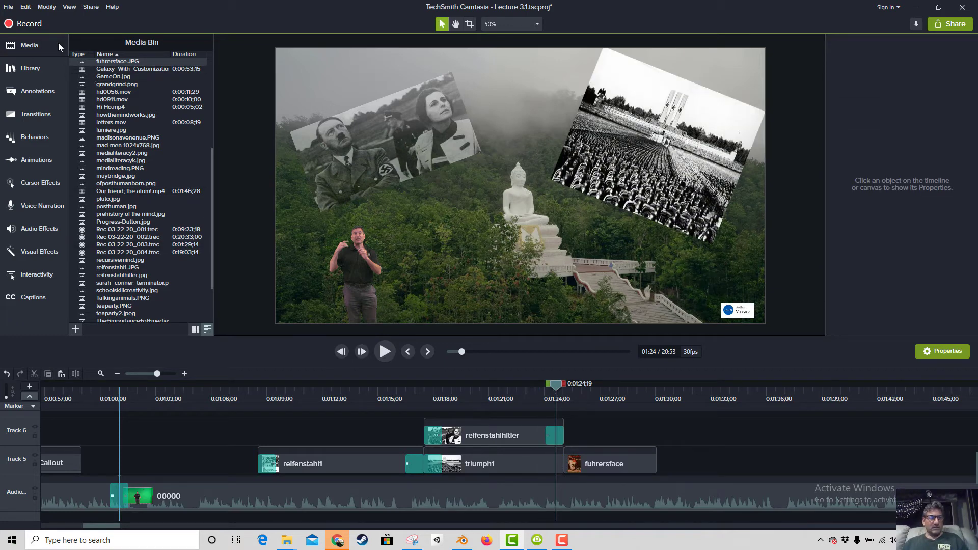
click(43, 114)
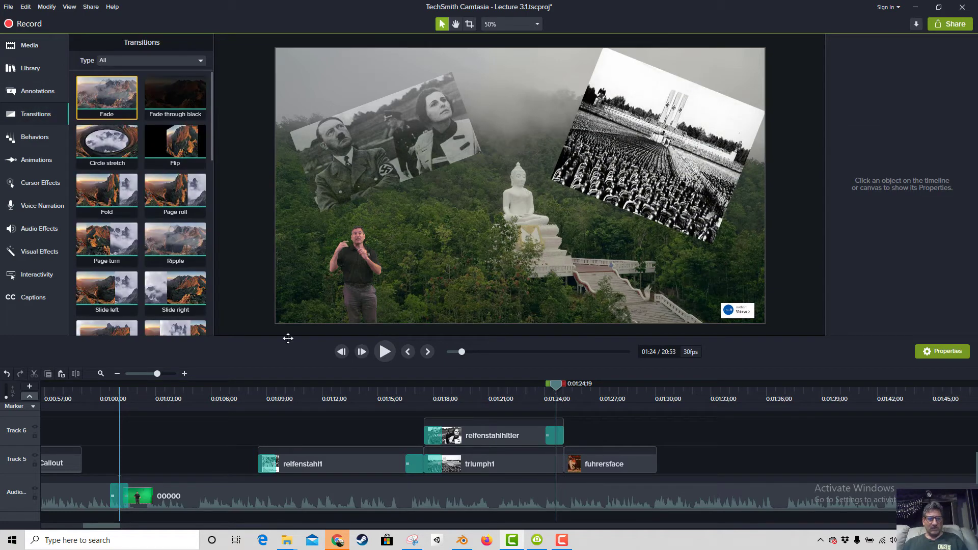
drag(287, 338, 554, 480)
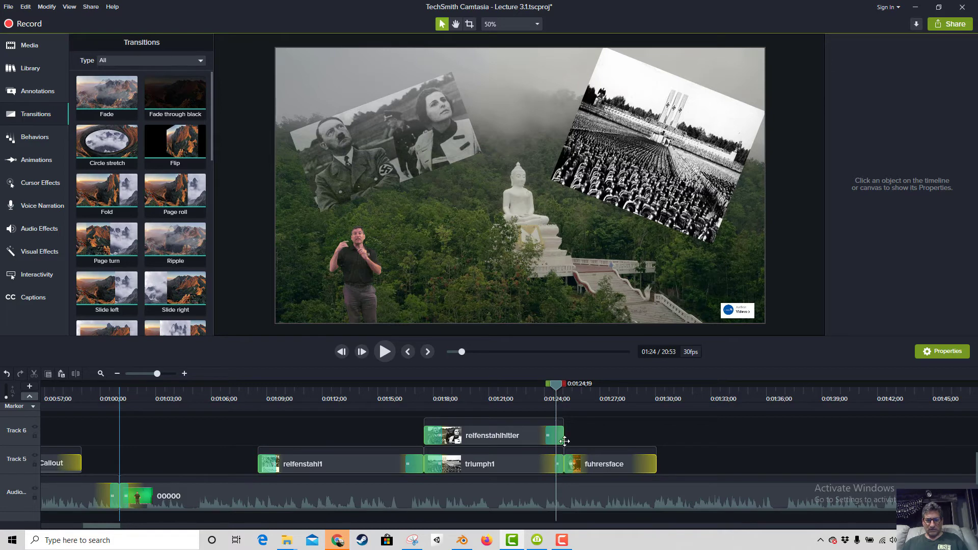
drag(564, 441, 569, 441)
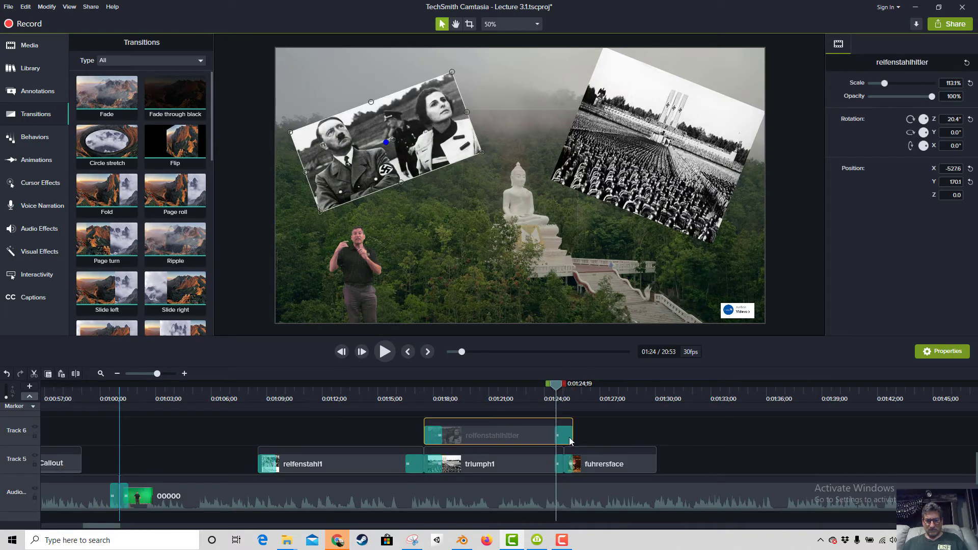
Play back the transition from the Riefenstahl images to the fuhrersface image, starting at about 1:24.
key(ctrl+1)
click(551, 398)
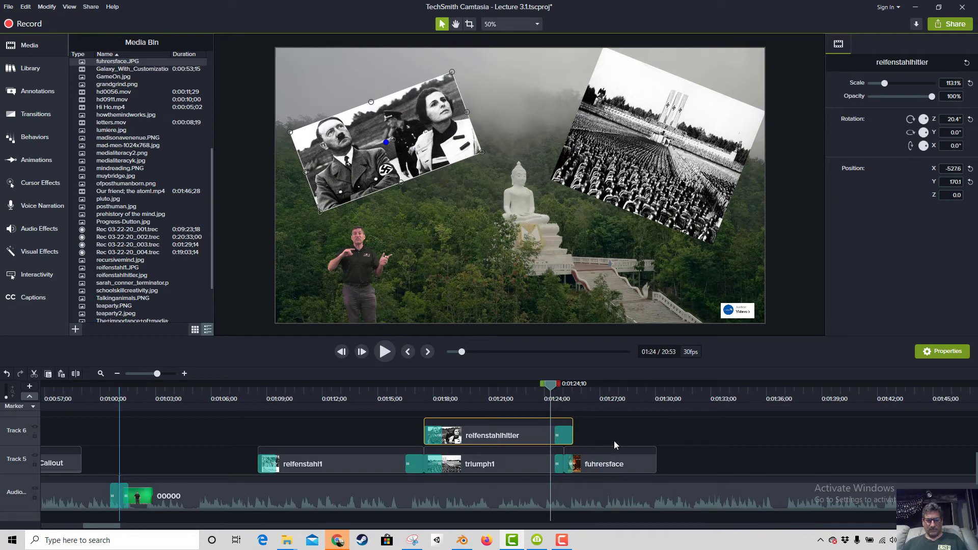
key(space)
key(space)
key(space)
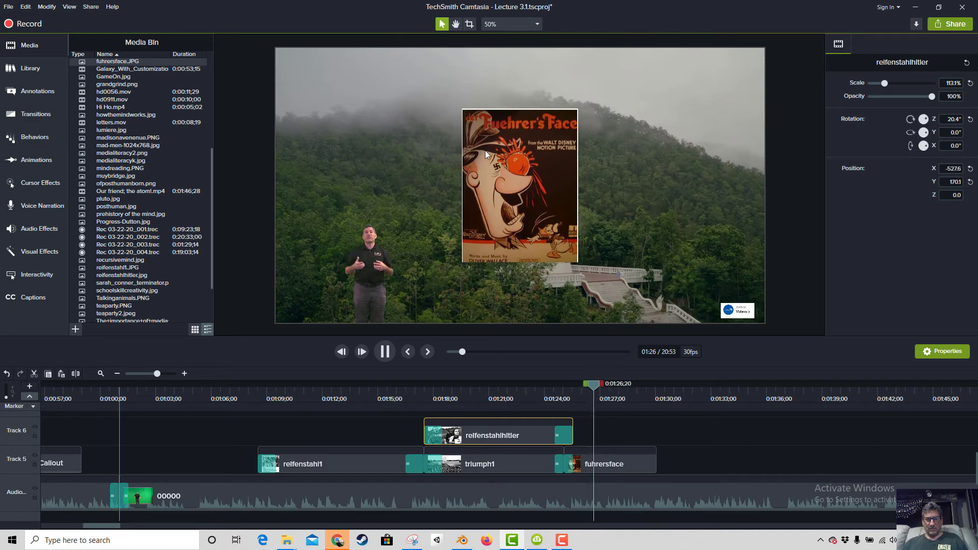
key(space)
Enlarge the fuhrersface image on the canvas to about 176%, placed beside the presenter at about X 46.5, Y -5.5.
click(491, 178)
click(462, 110)
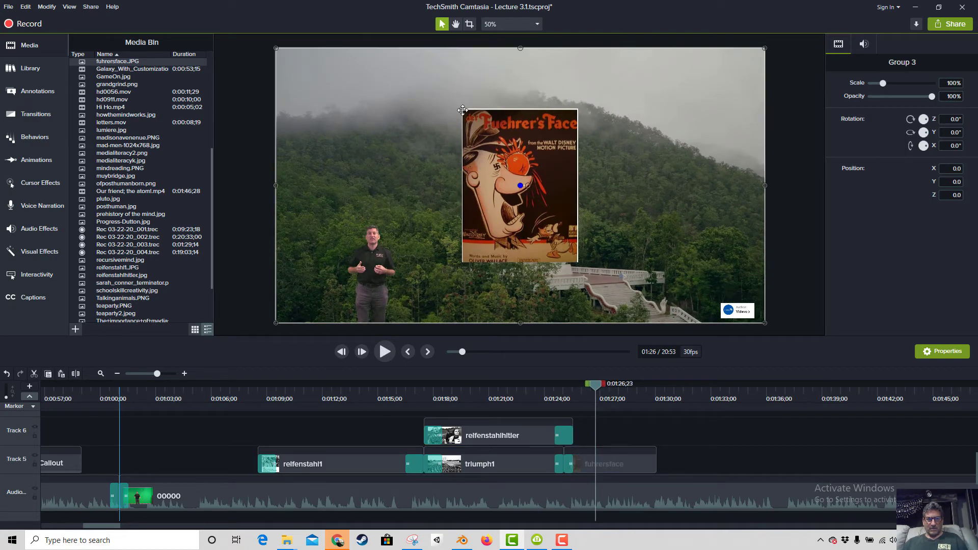
click(517, 194)
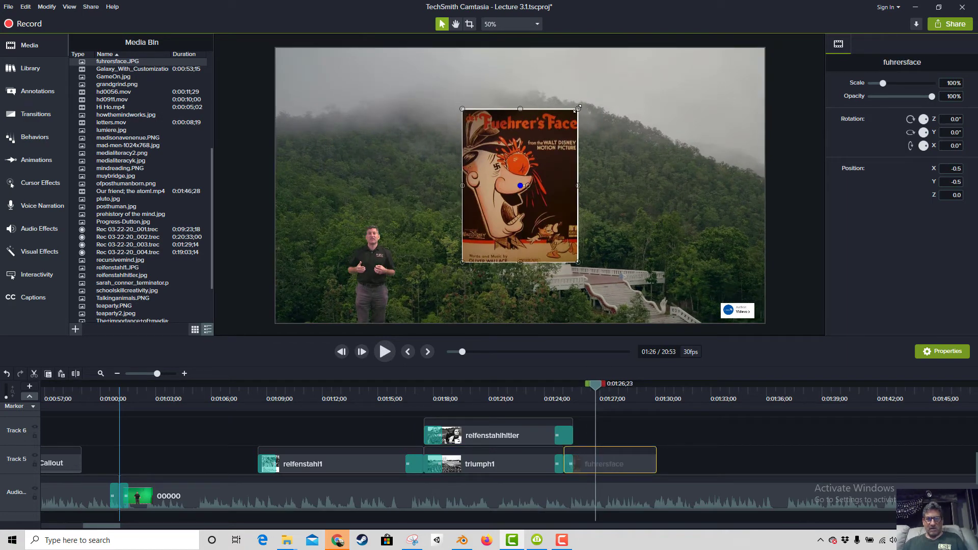
drag(578, 108, 634, 69)
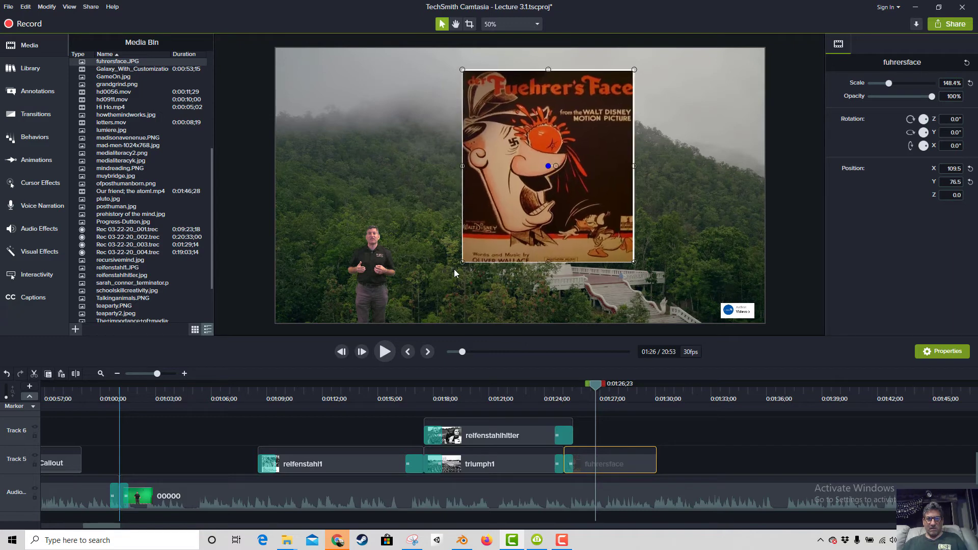
drag(462, 263, 431, 304)
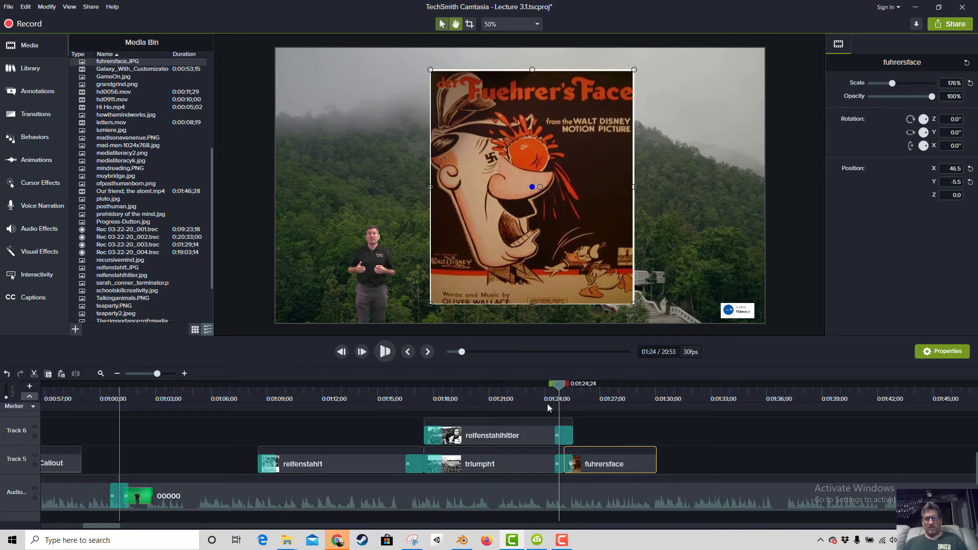
Play back the fuhrersface section, extend its clip to end slightly past 1:30, and save the project.
key(space)
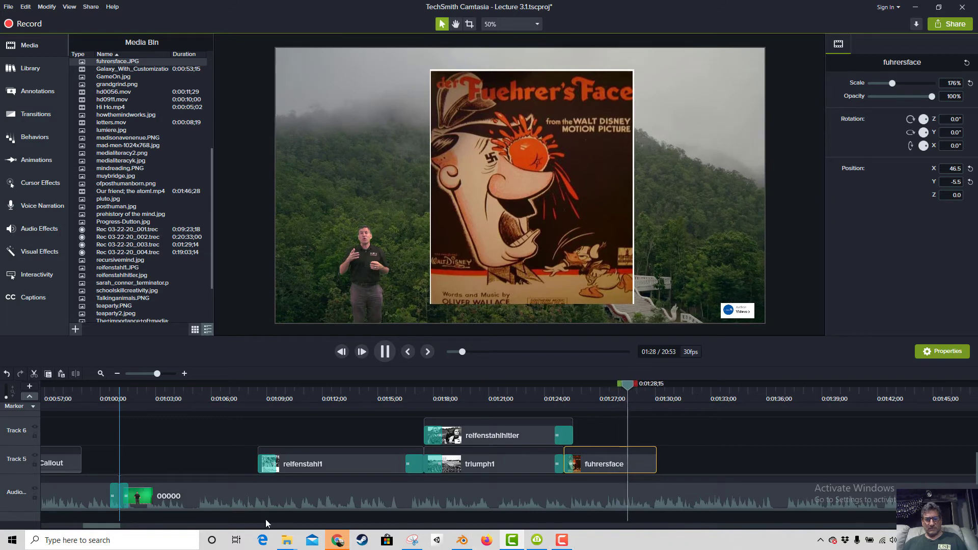
mouse_move(104, 525)
mouse_down()
mouse_move(140, 536)
mouse_move(118, 534)
mouse_up()
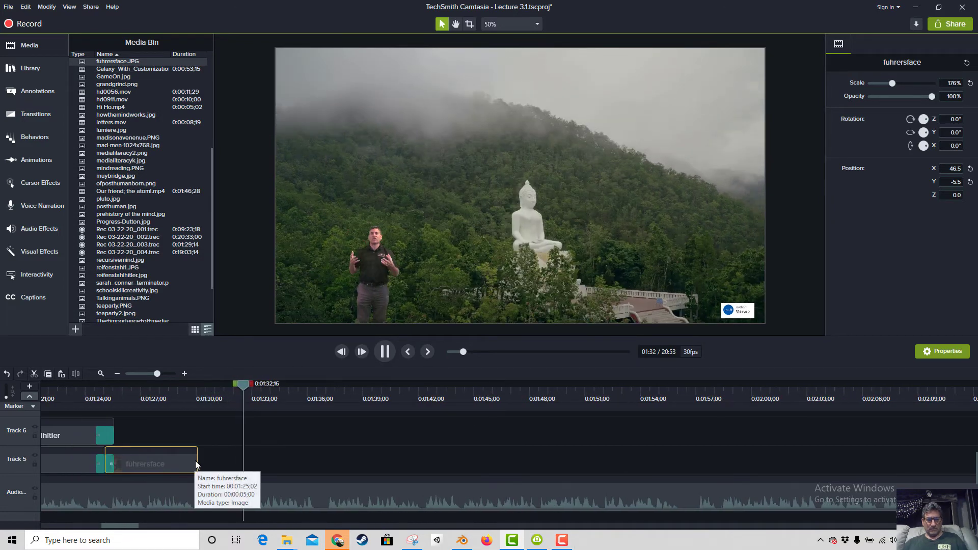
drag(197, 465, 215, 461)
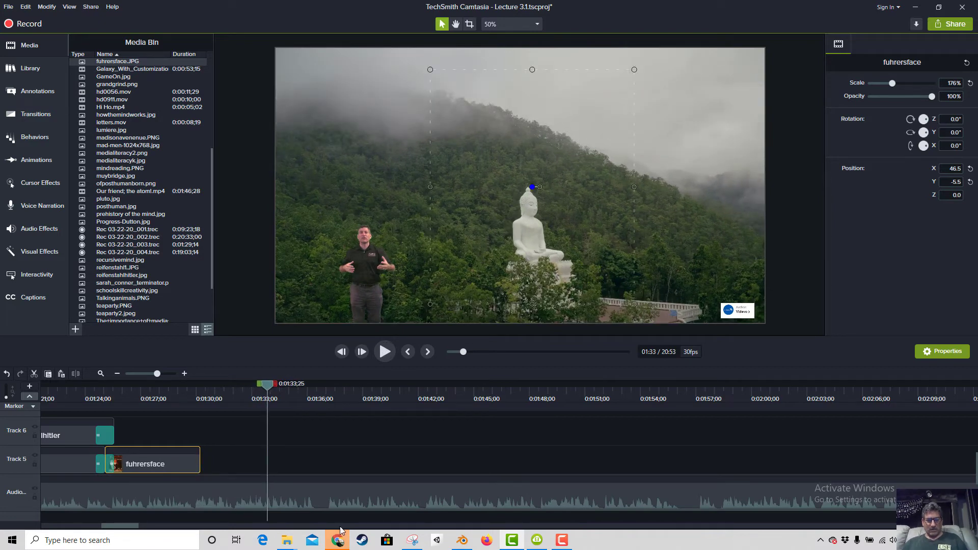
click(7, 7)
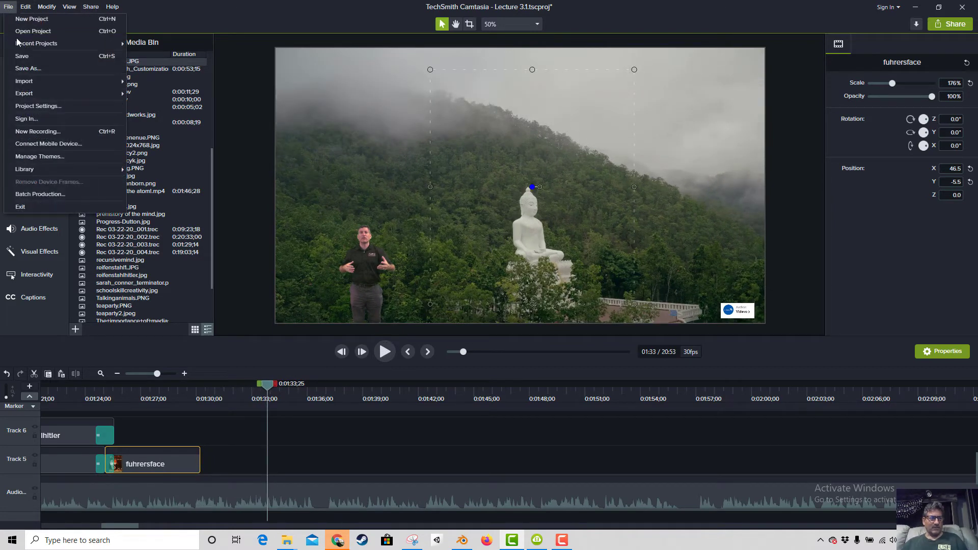
click(27, 56)
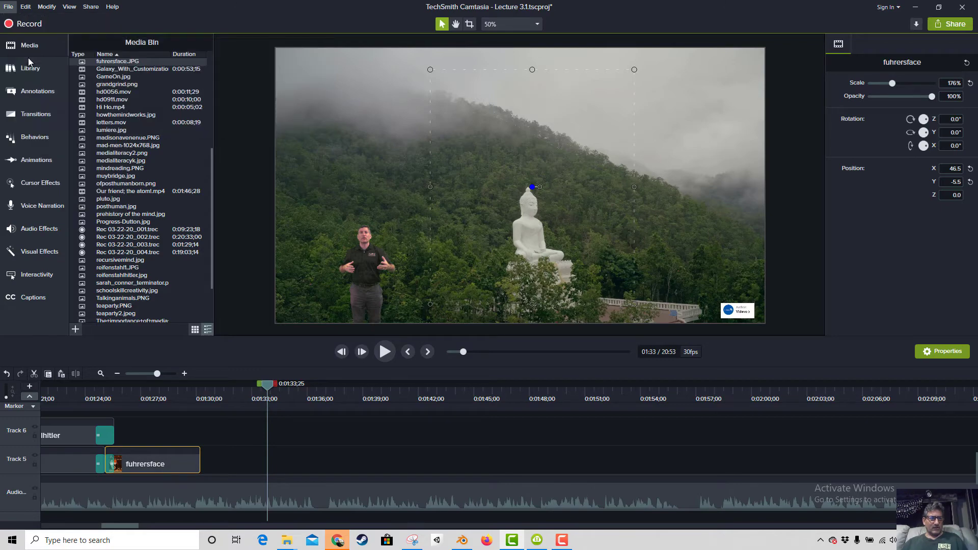
Switch to Chrome and look through the remaining Disney wartime posters and cartoon stills in The Vintage News article.
click(337, 540)
scroll(415, 342, down, 15)
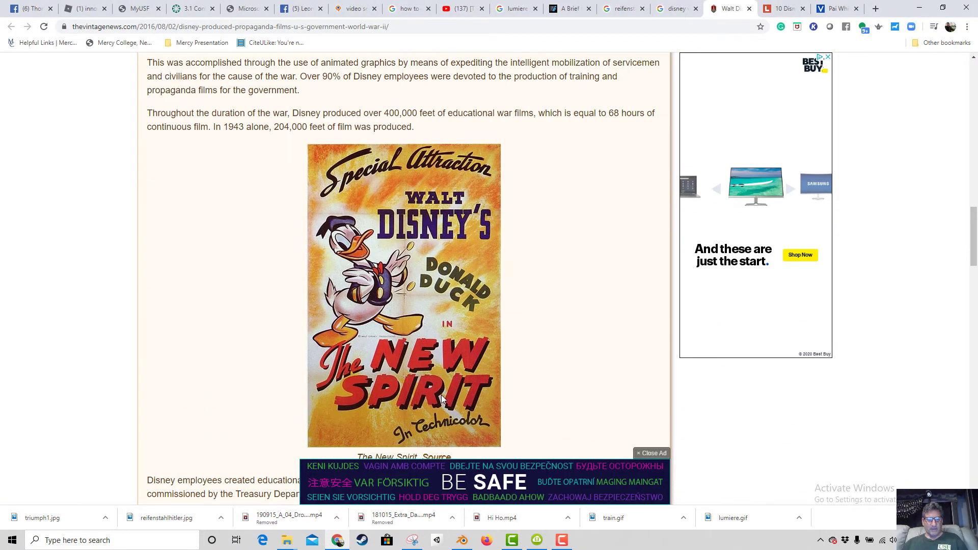
scroll(441, 395, down, 7)
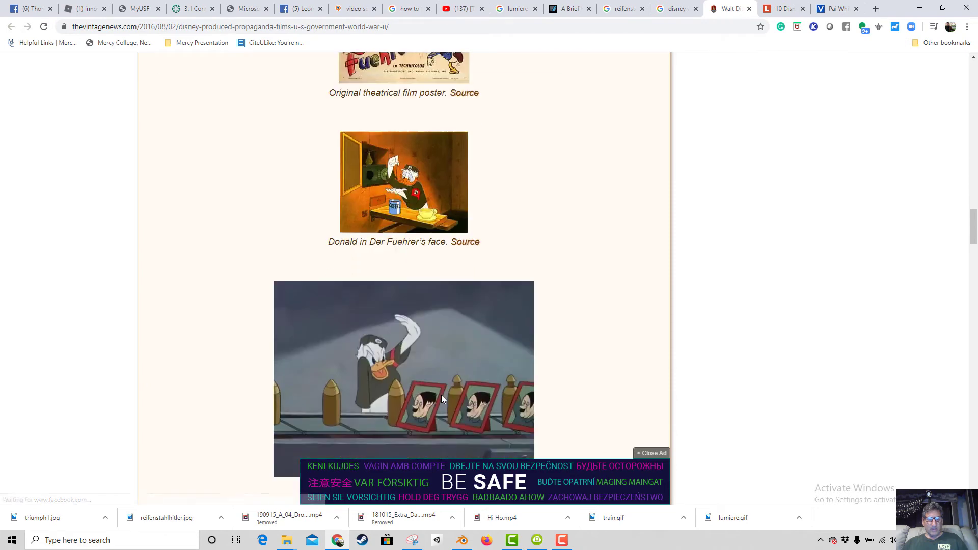
scroll(454, 373, down, 3)
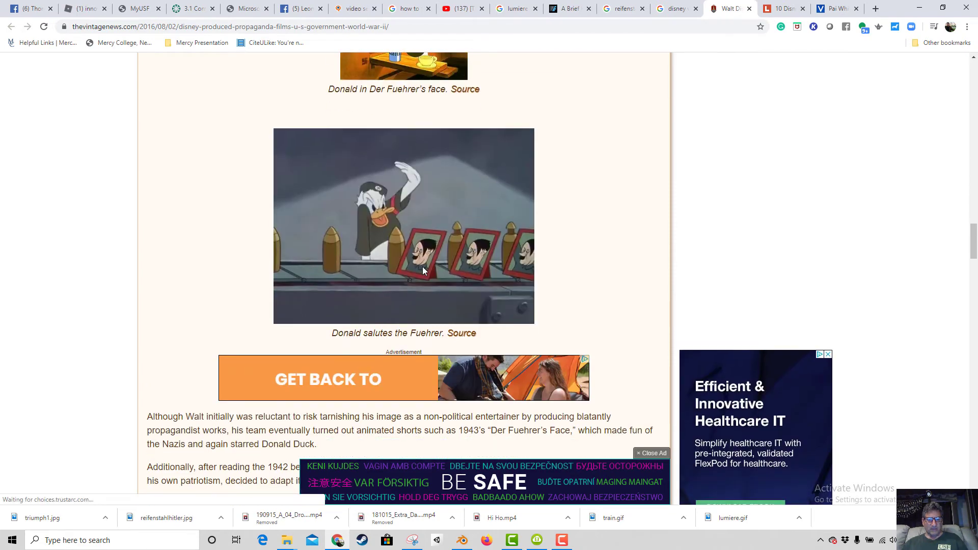
scroll(422, 267, down, 2)
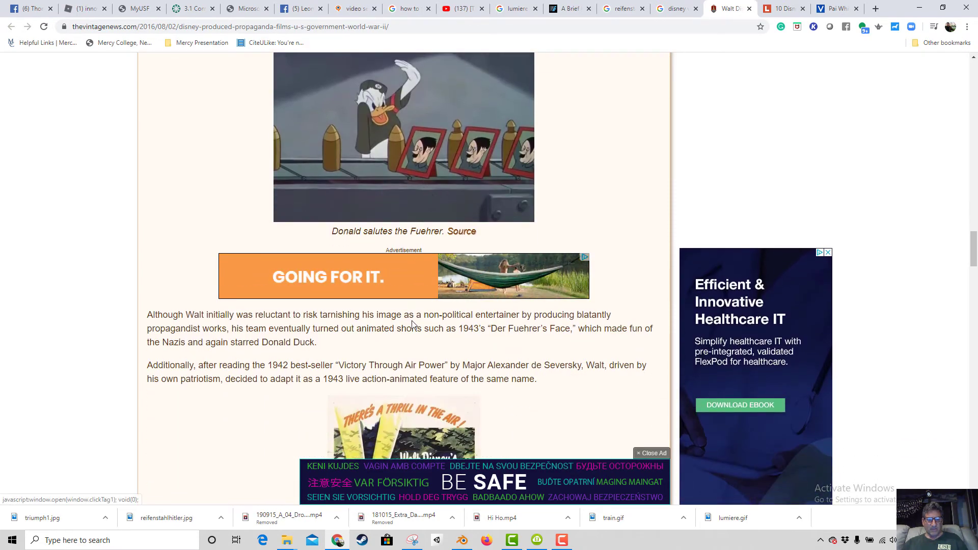
scroll(413, 322, down, 5)
scroll(414, 321, up, 20)
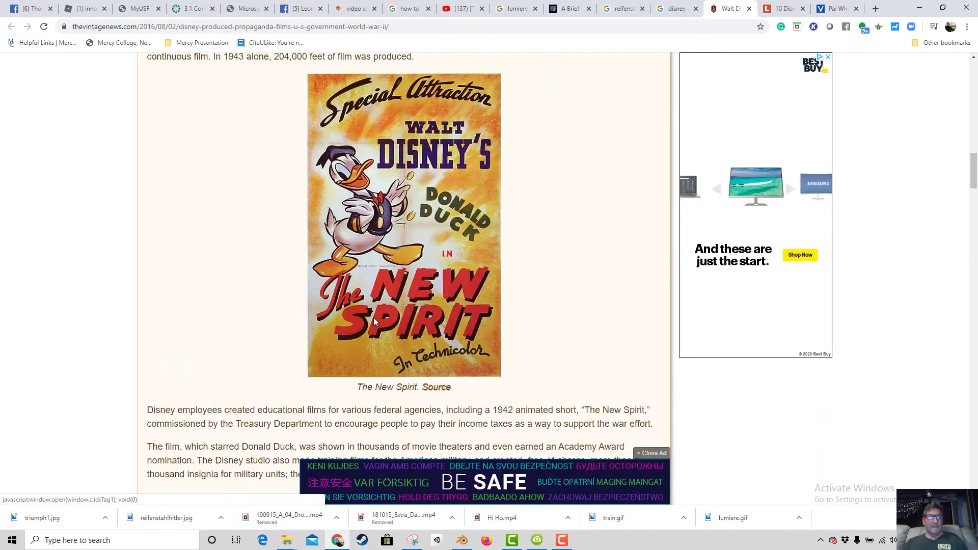
scroll(377, 437, up, 1)
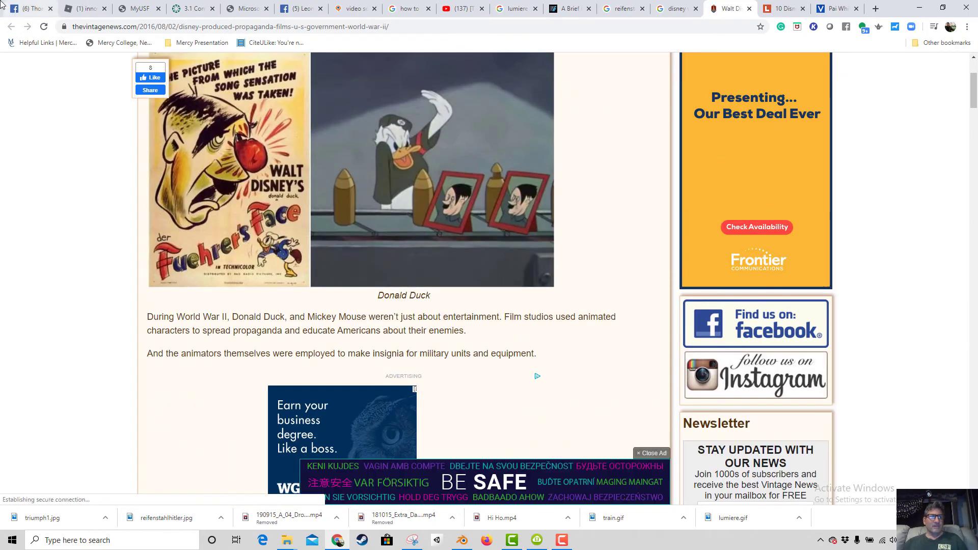
Switch to the YouTube tab and search for "disney propoganda films".
click(461, 8)
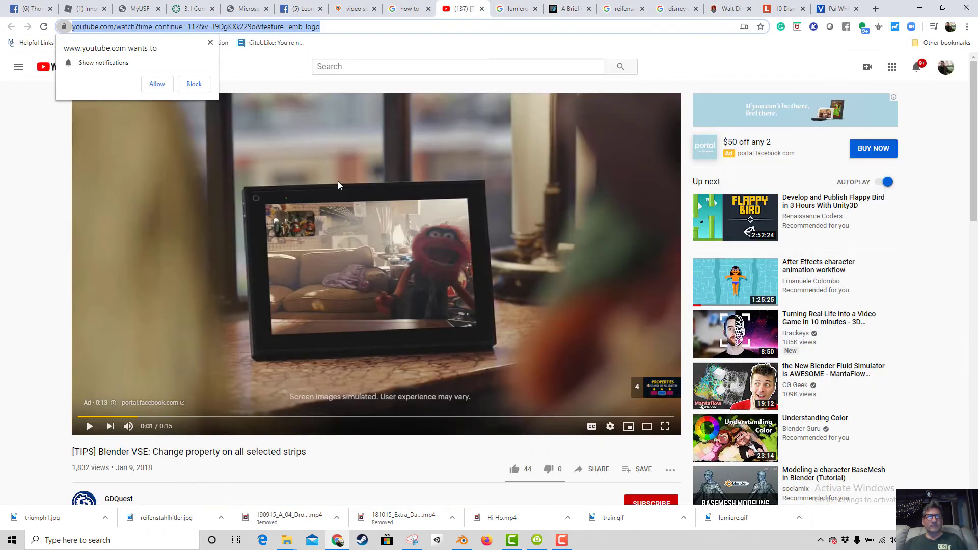
click(375, 71)
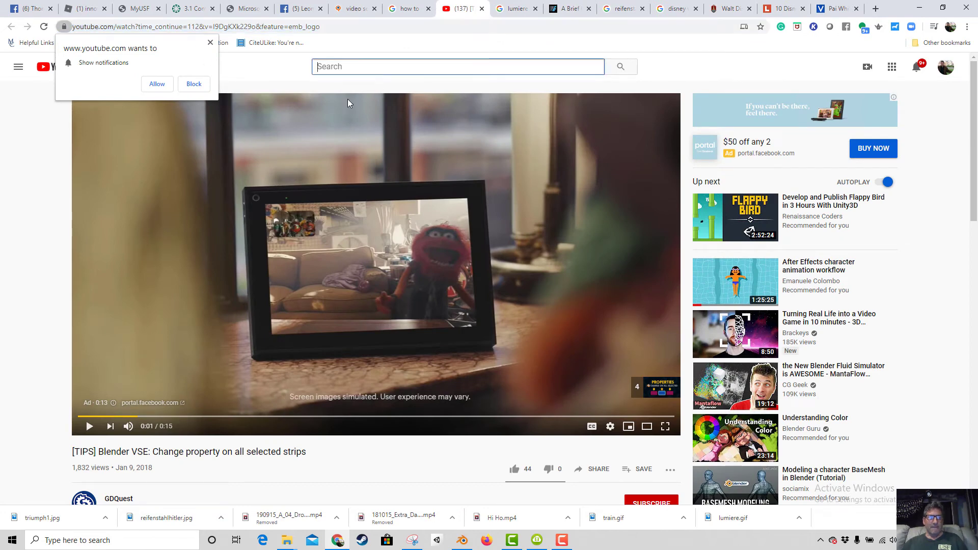
text(fu)
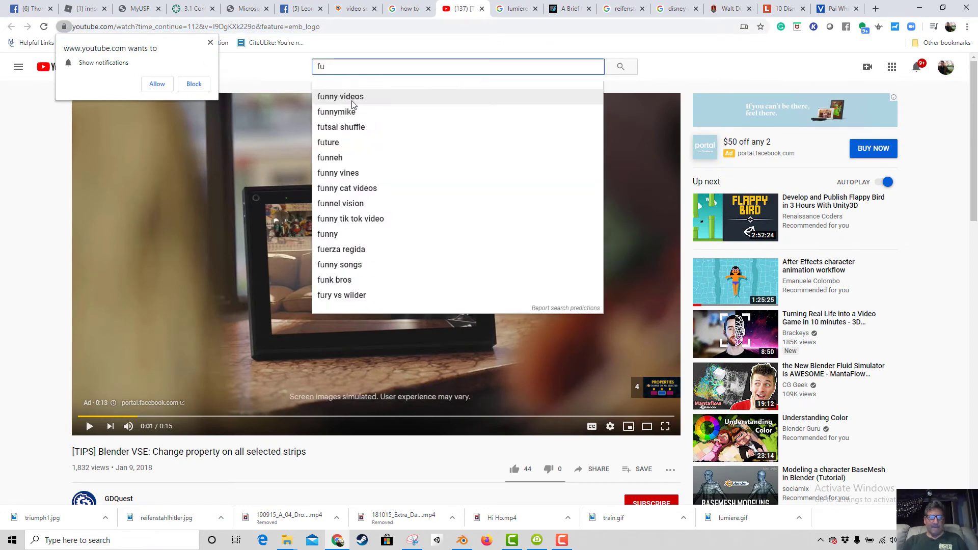
key(BackSpace)
key(BackSpace)
text(disney )
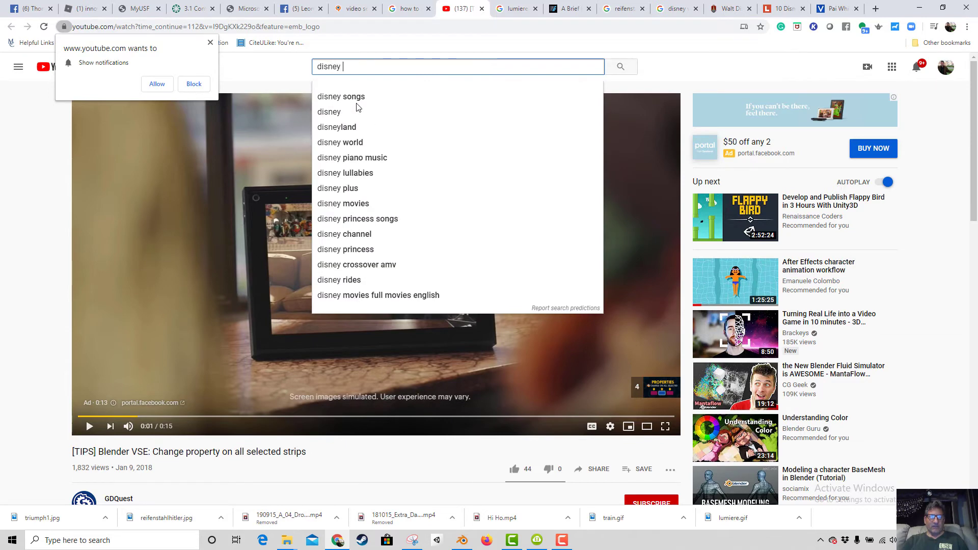
text(prop)
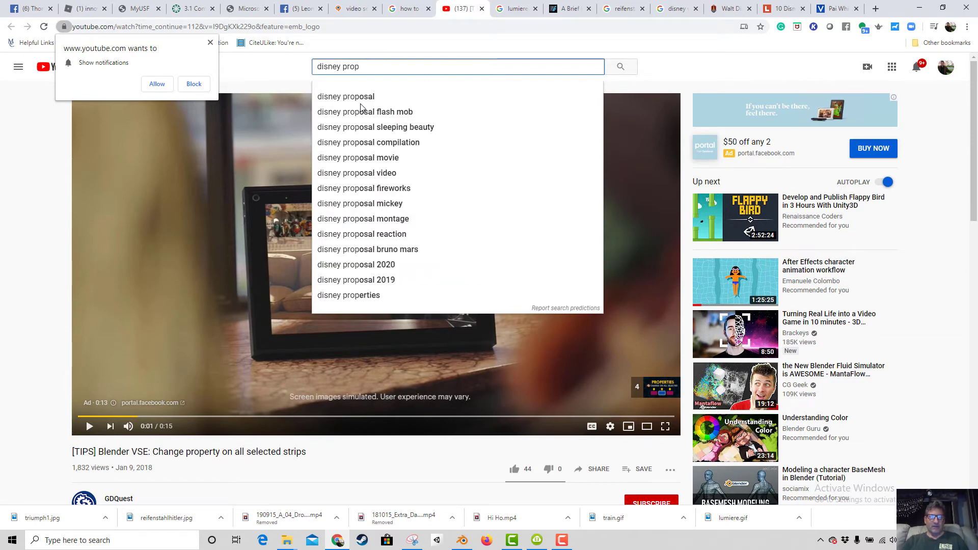
text(oganda films)
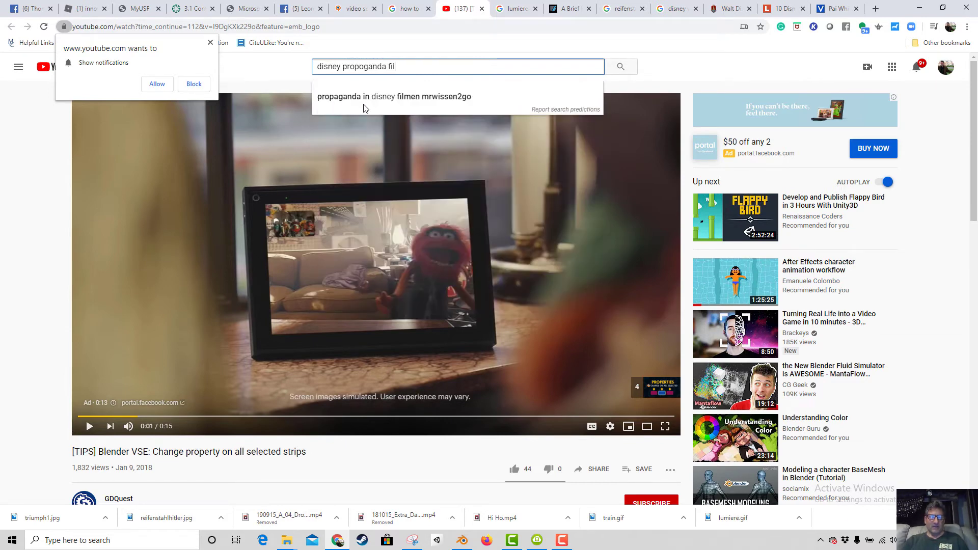
key(Return)
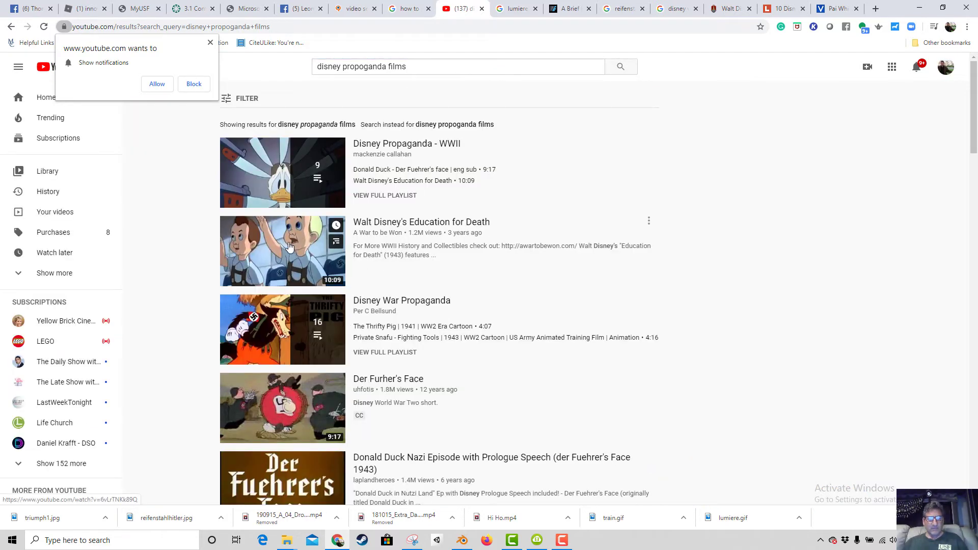
Open the Der Furher's Face video and leave it paused at about 1:57, just before the marching band scene.
scroll(289, 246, down, 2)
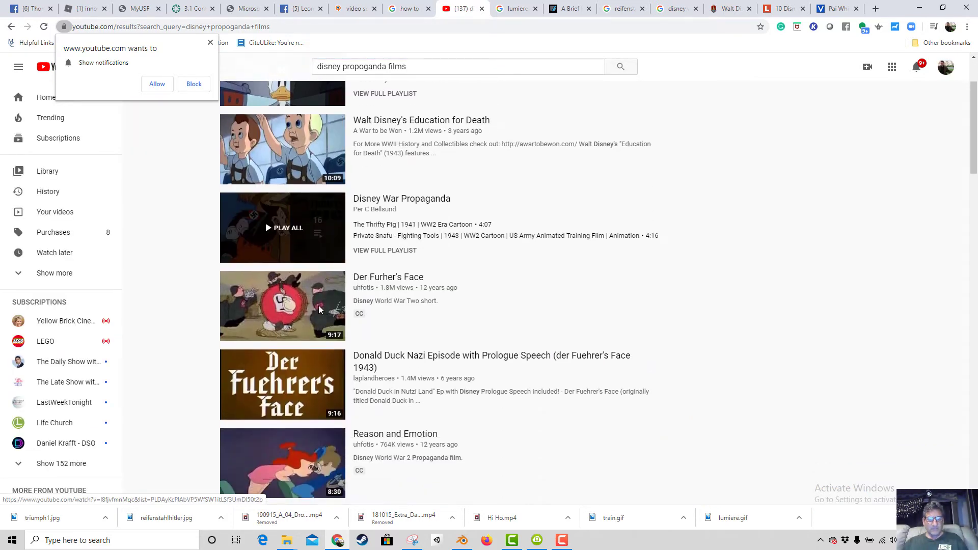
click(266, 318)
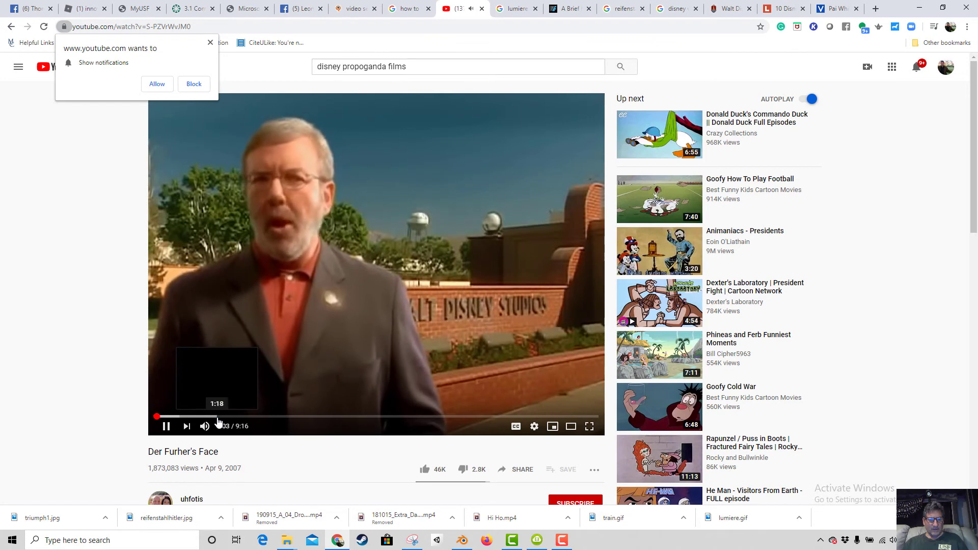
click(219, 416)
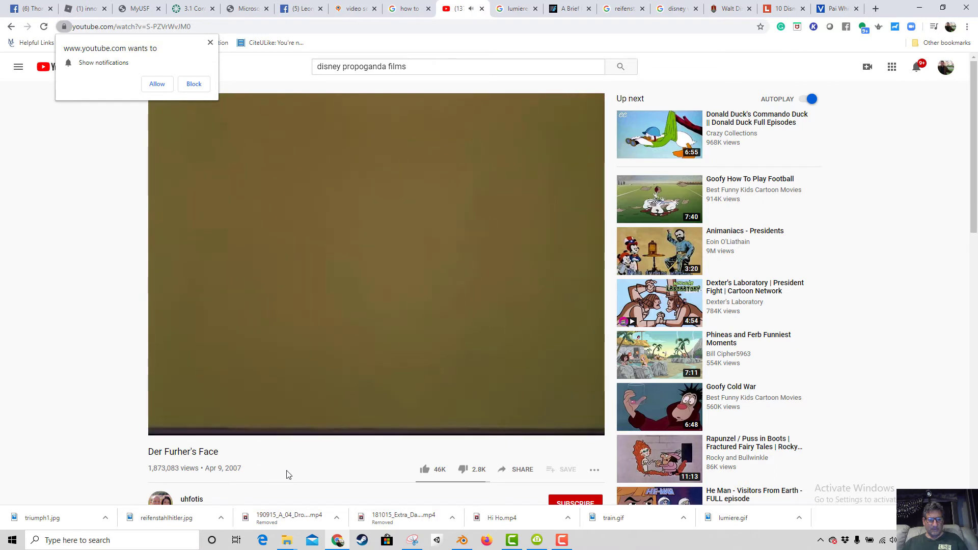
click(262, 416)
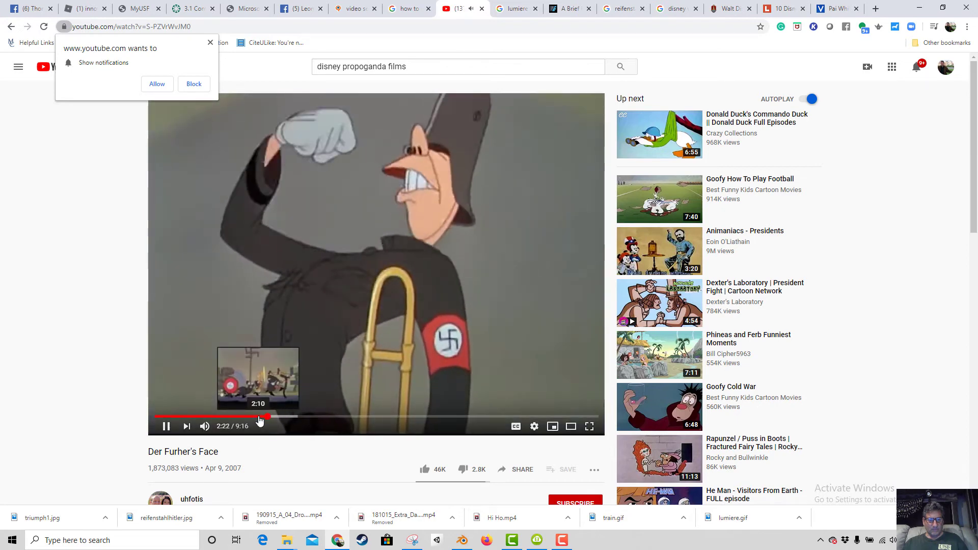
click(258, 416)
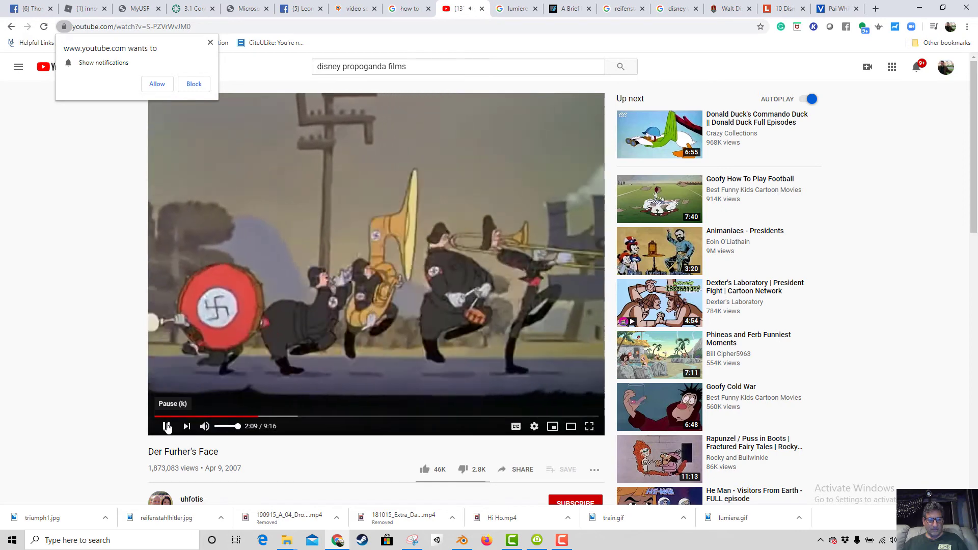
click(166, 428)
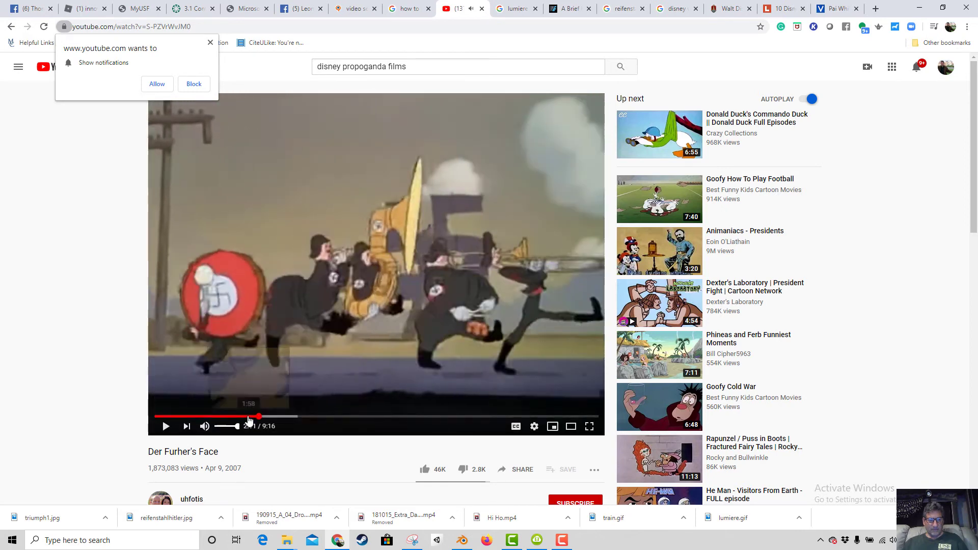
click(247, 417)
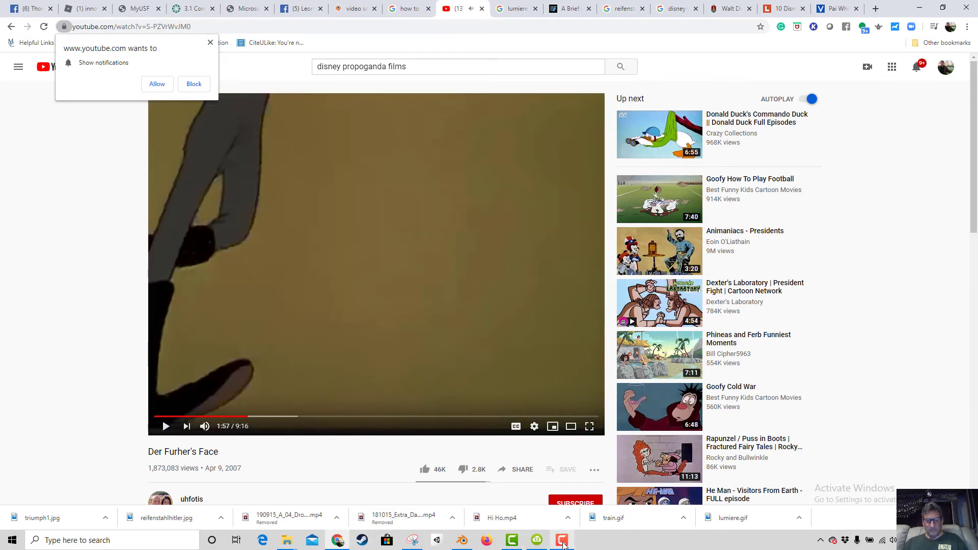
Screen-record the cartoon playing full screen from about 1:57 to 2:41, allow YouTube notifications, and end the recording.
mouse_move(564, 545)
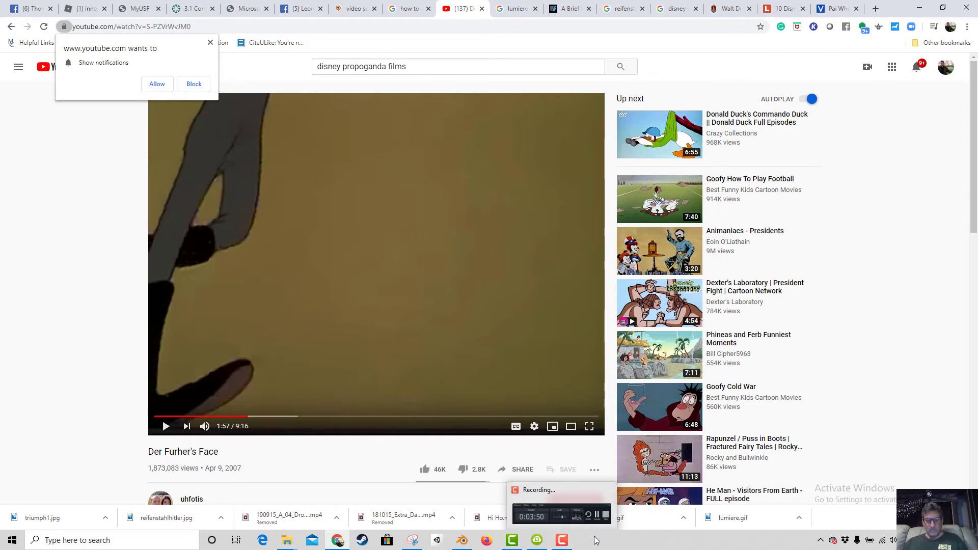
click(574, 545)
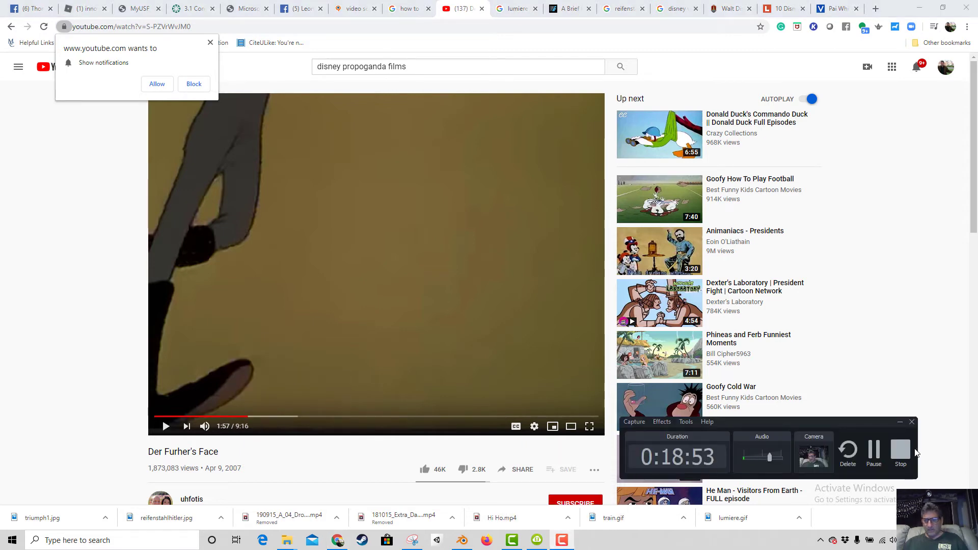
click(587, 427)
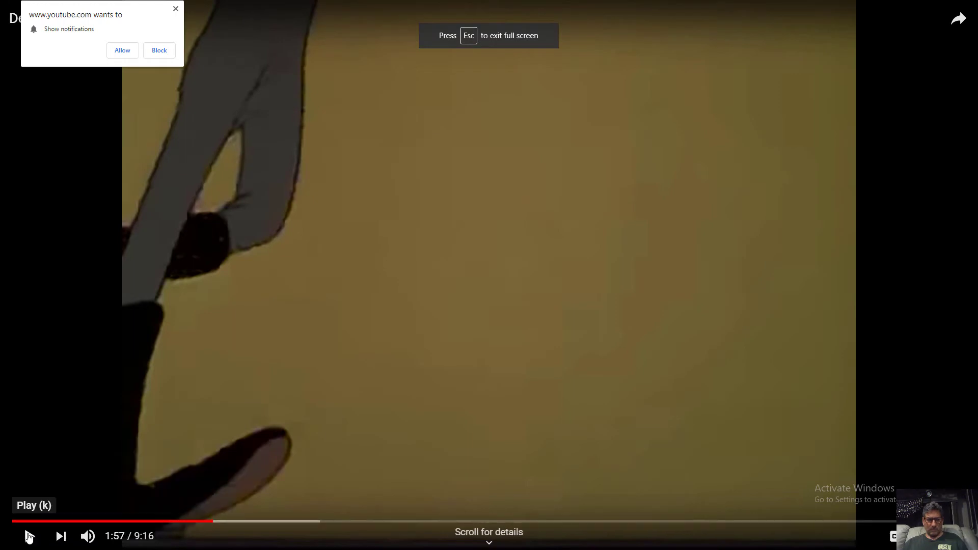
click(31, 532)
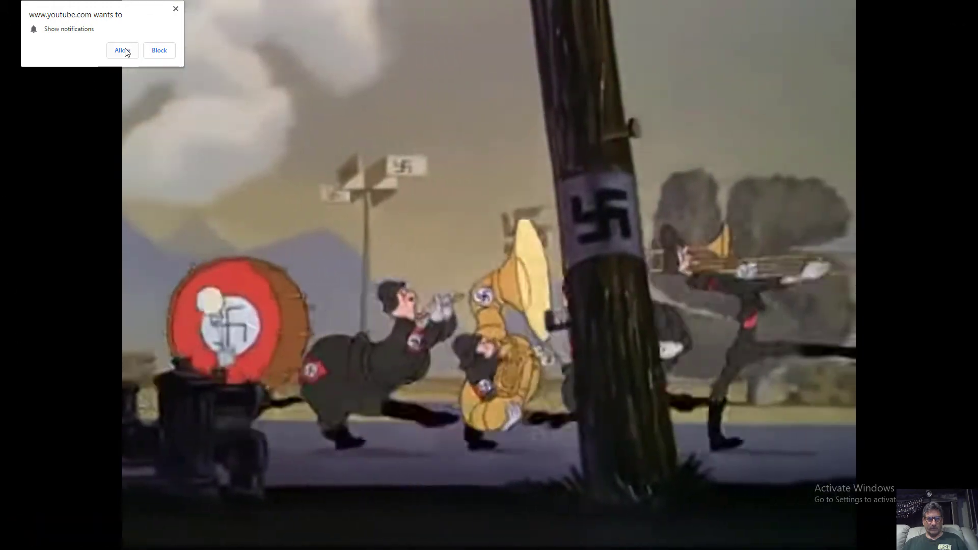
click(125, 51)
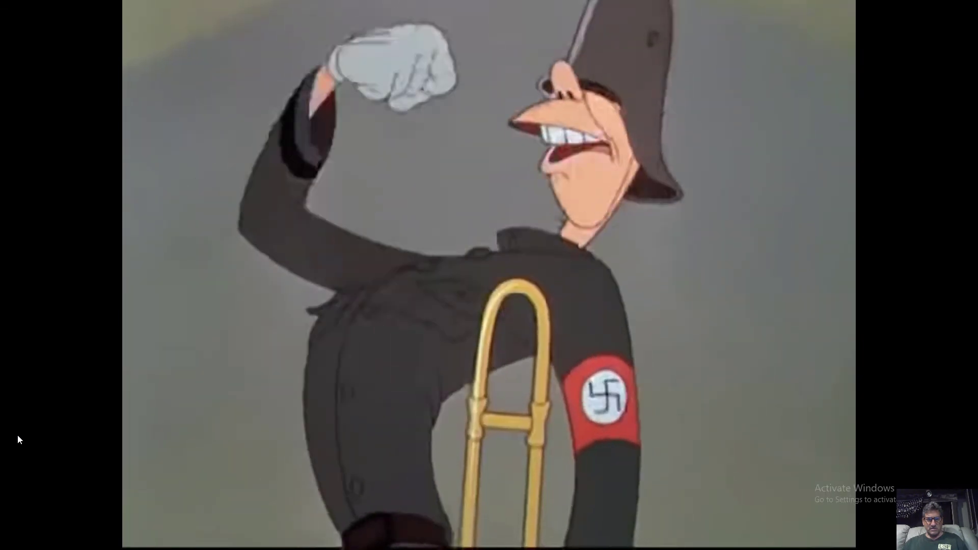
mouse_move(16, 441)
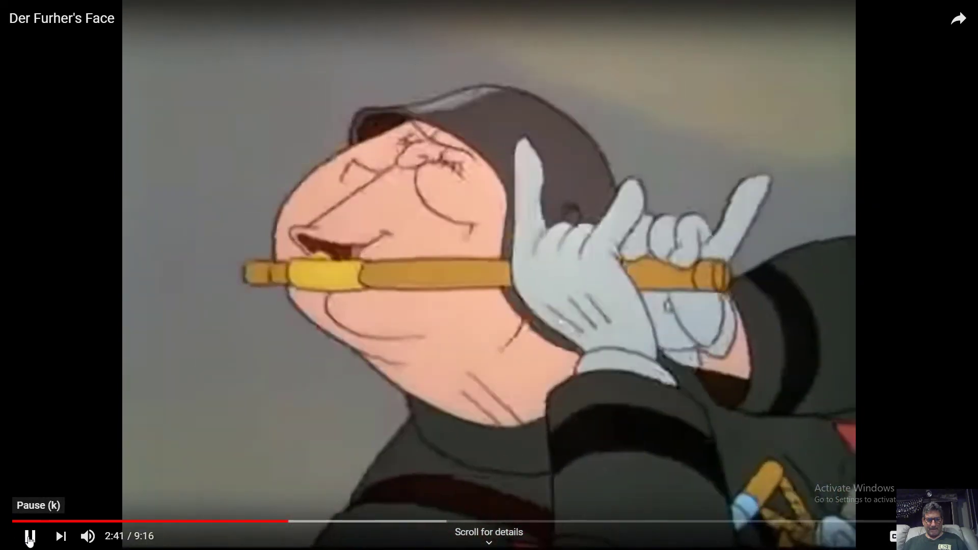
click(29, 537)
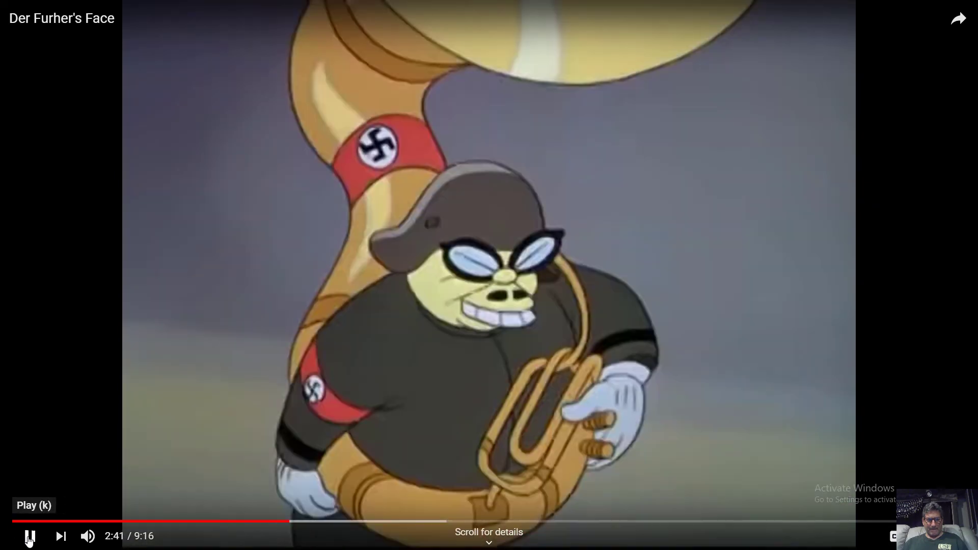
key(Escape)
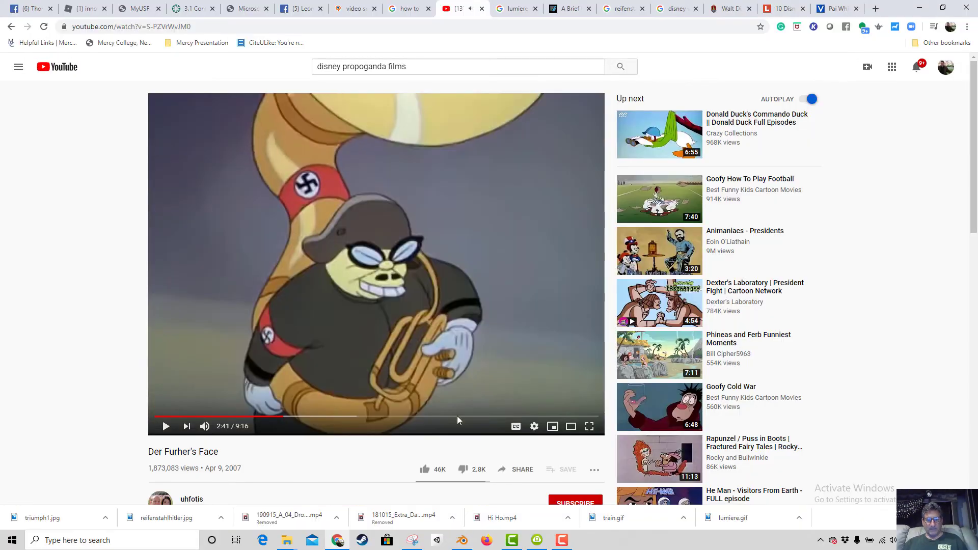
click(565, 543)
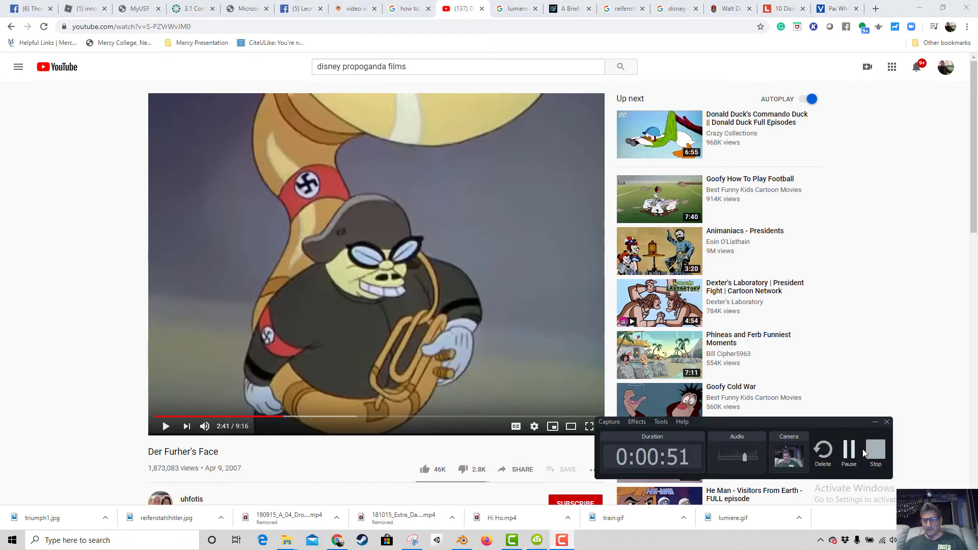
click(609, 486)
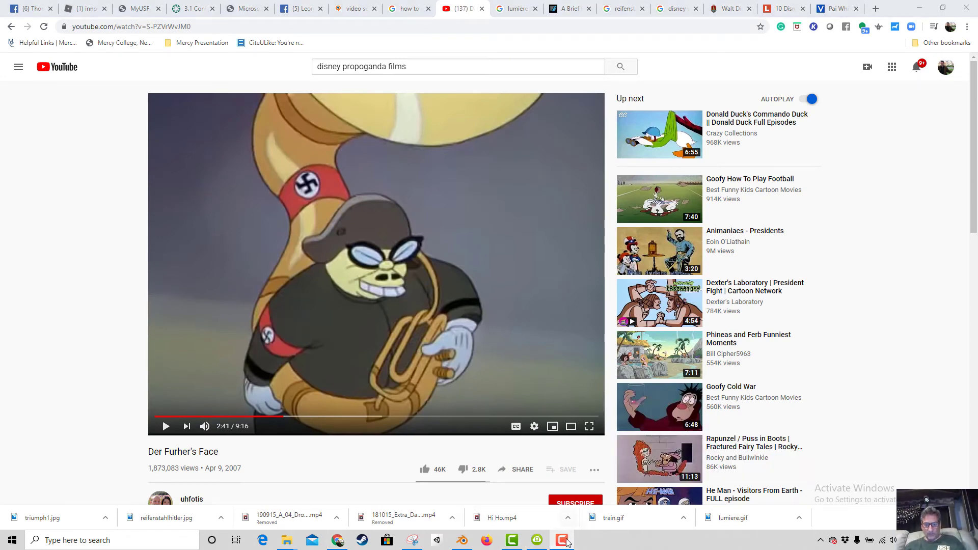
Switch to Camtasia, place the Rec 03-22-20_006 clip directly after fuhrersface on Track 5, and play back from about 1:30.
click(511, 540)
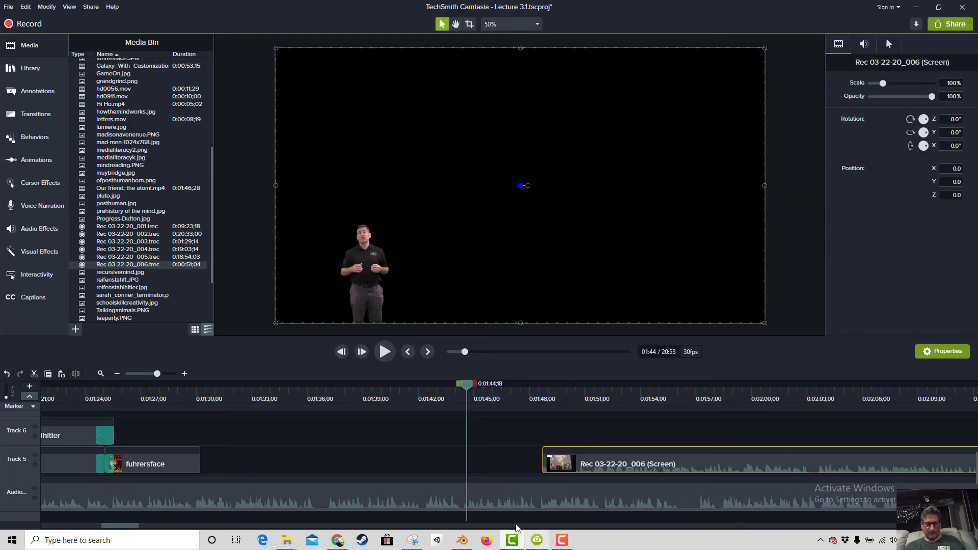
drag(617, 464, 256, 462)
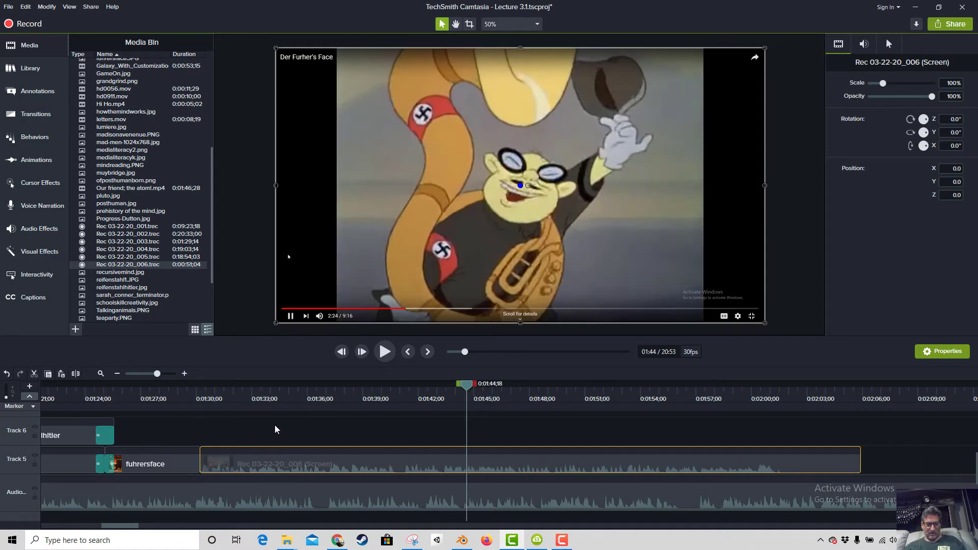
drag(275, 429, 275, 429)
click(192, 396)
key(space)
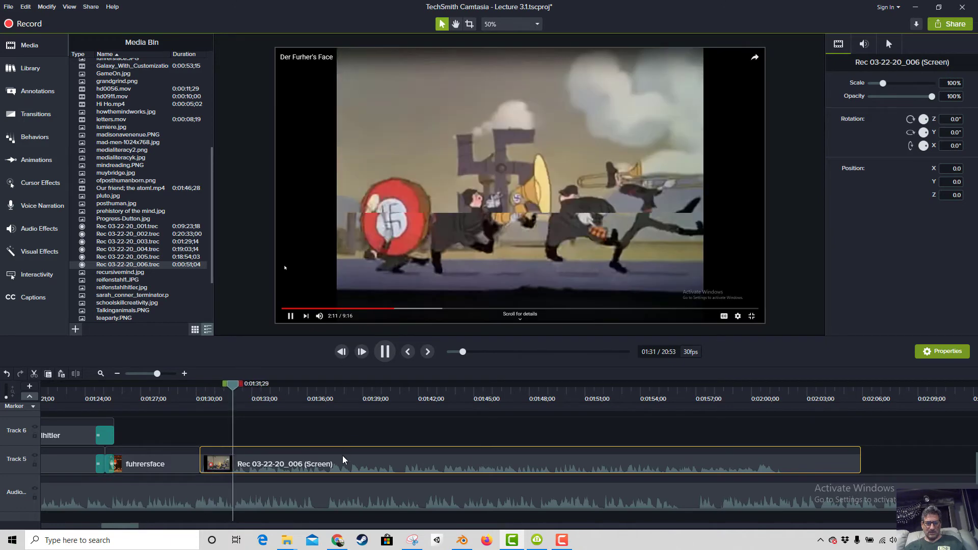
Move the cartoon clip down to Track 3 so it lies behind the presenter, and play it back from about 1:30.
click(338, 460)
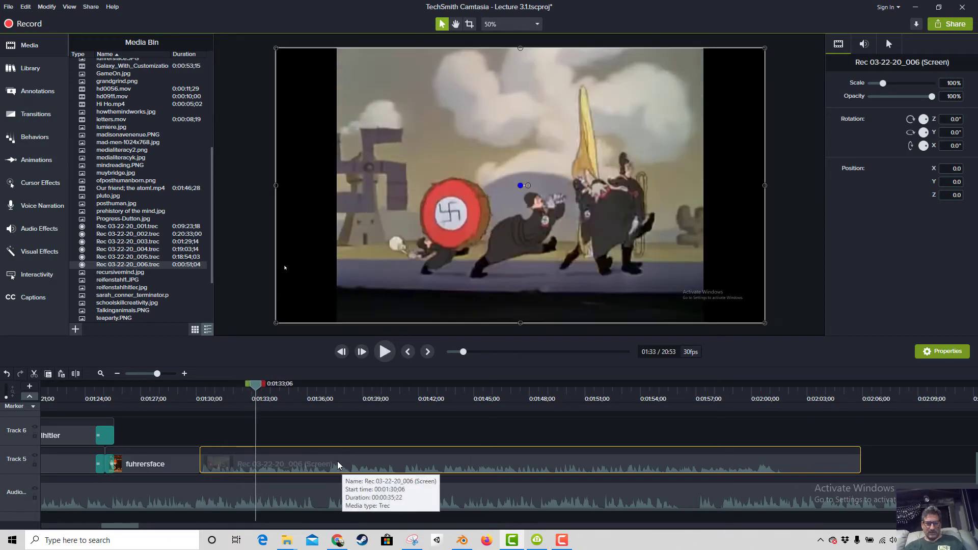
drag(338, 460, 331, 522)
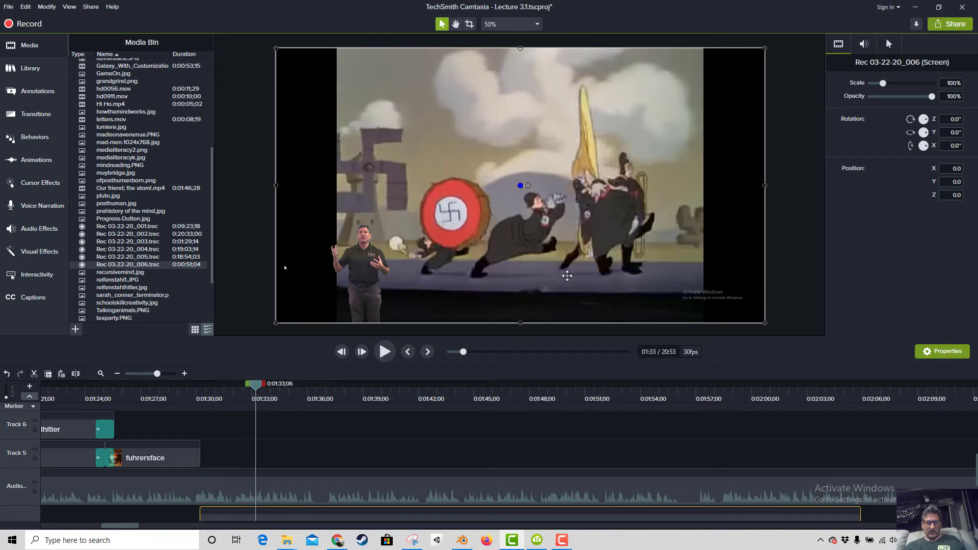
scroll(567, 275, down, 3)
scroll(420, 316, up, 2)
click(191, 397)
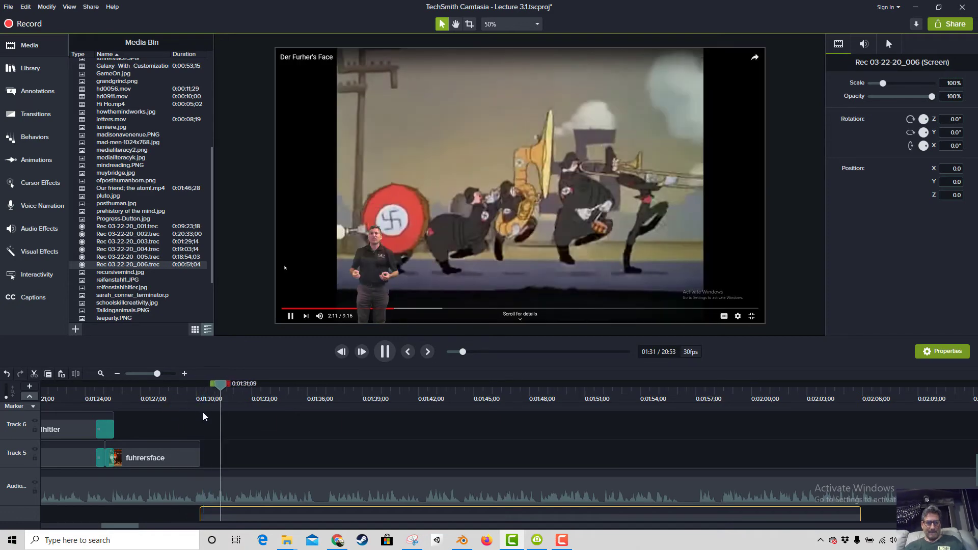
click(209, 407)
key(space)
Add two audio points near the start of the cartoon clip on Track 3 and lower them to form a quiet fade-in.
scroll(318, 471, down, 2)
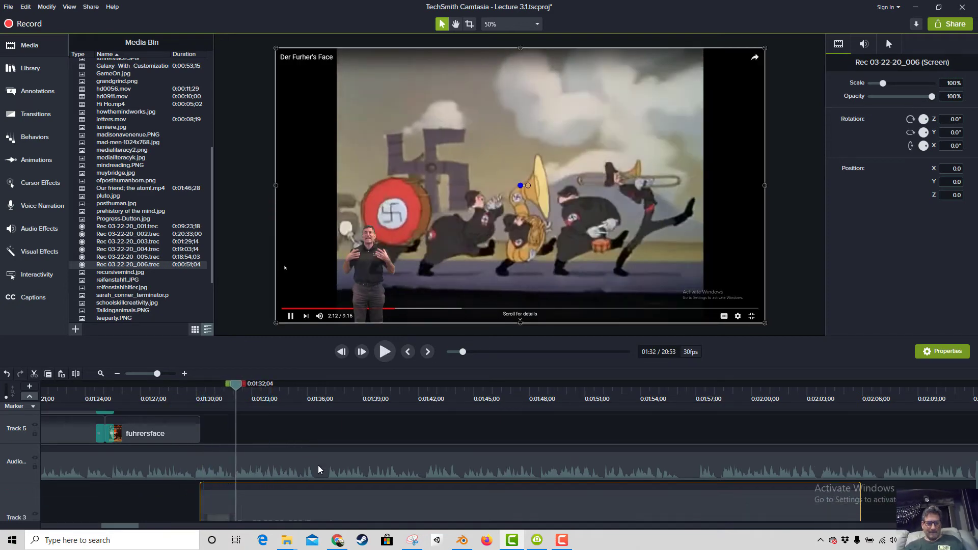
scroll(309, 488, down, 1)
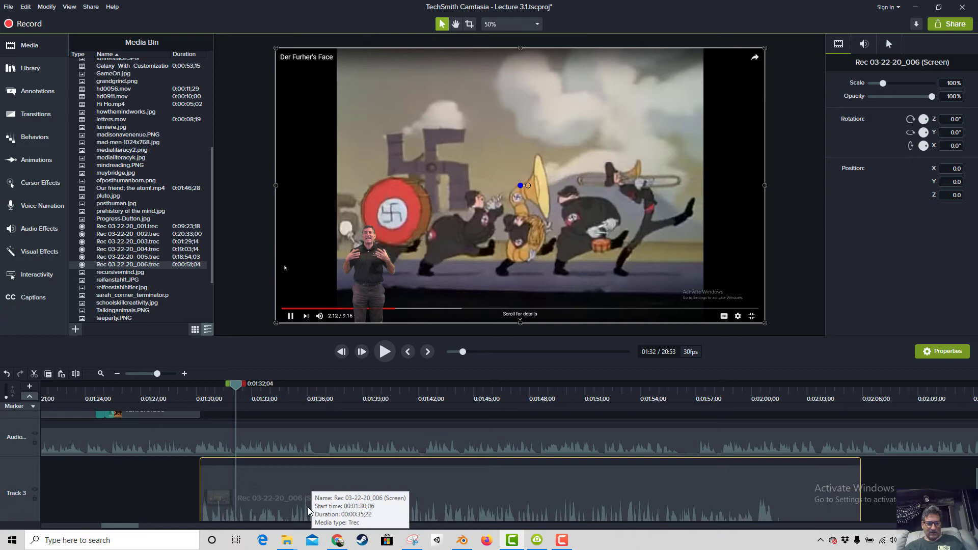
right_click(283, 496)
click(319, 418)
right_click(230, 486)
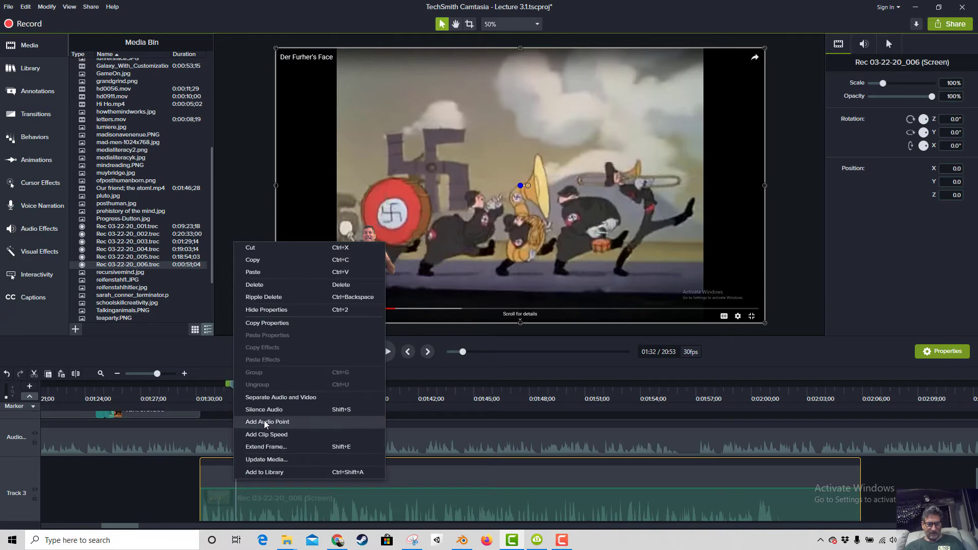
click(265, 421)
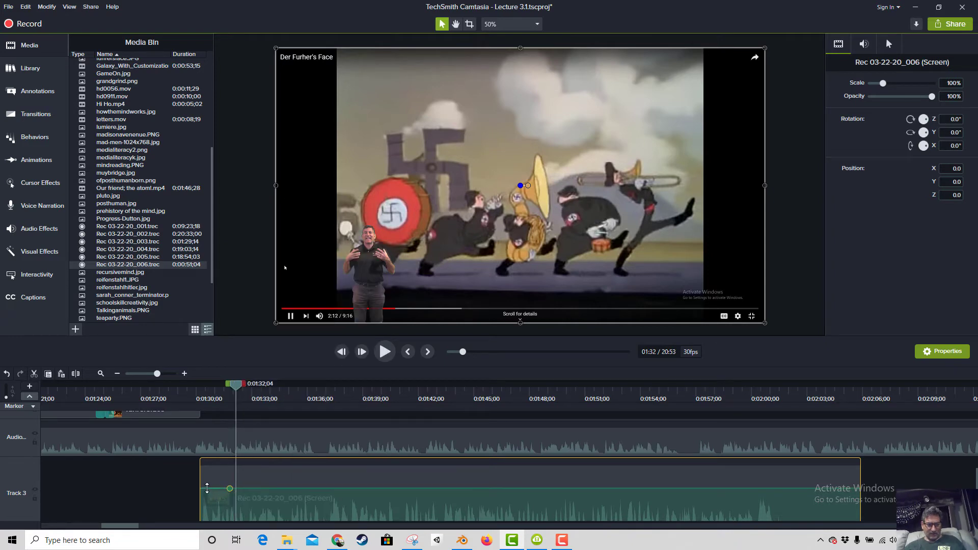
right_click(207, 489)
click(240, 421)
drag(229, 488, 205, 510)
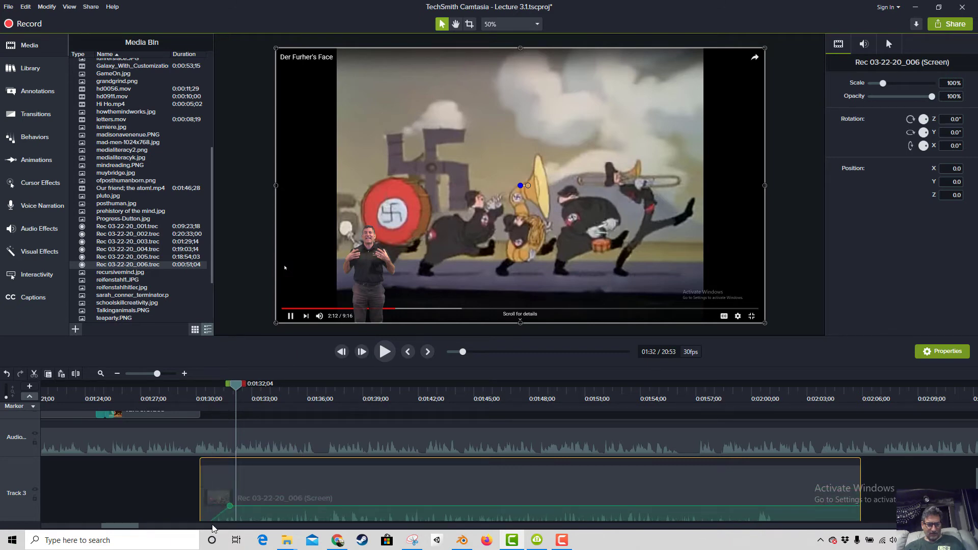
Play back from about 1:29, and add a Fade transition to the cartoon clip's start and another to the fuhrersface image's end.
click(178, 398)
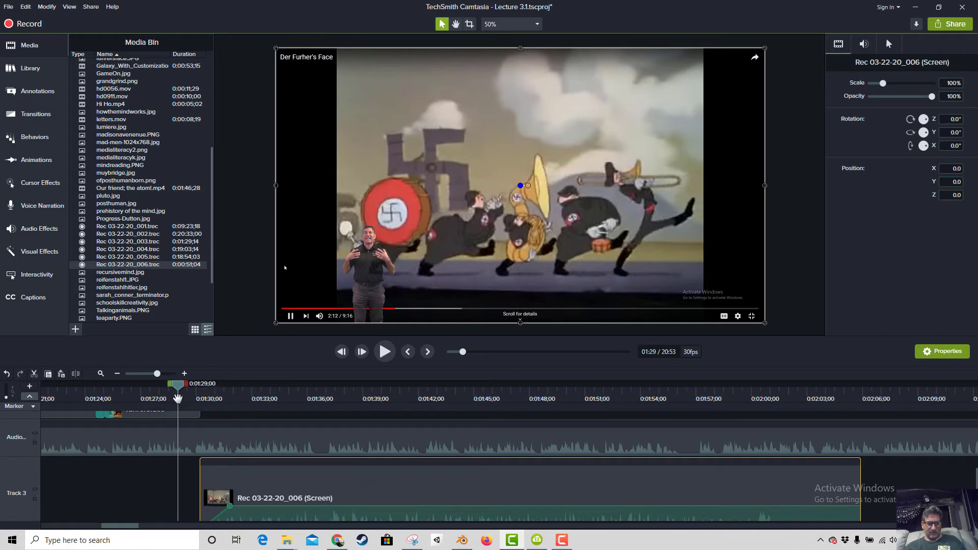
key(space)
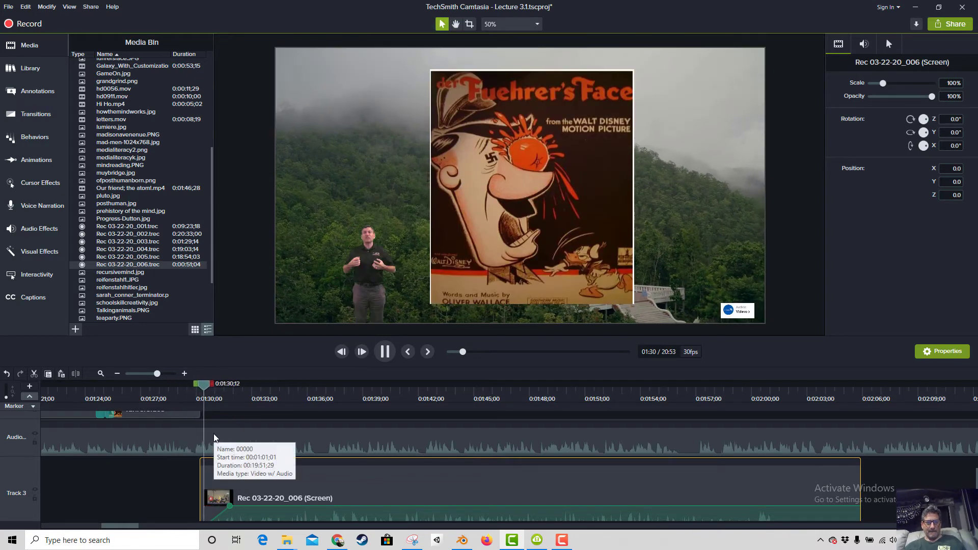
key(space)
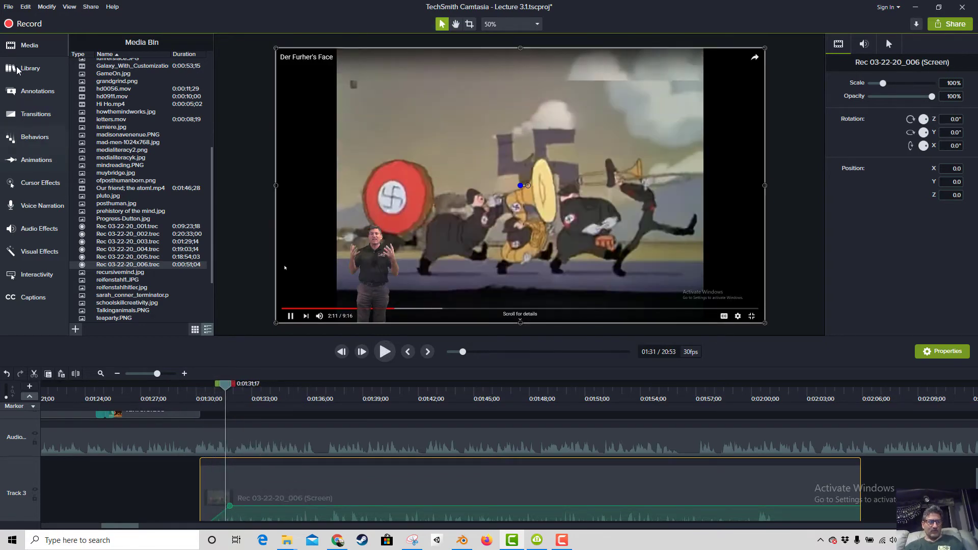
click(36, 114)
drag(110, 94, 214, 483)
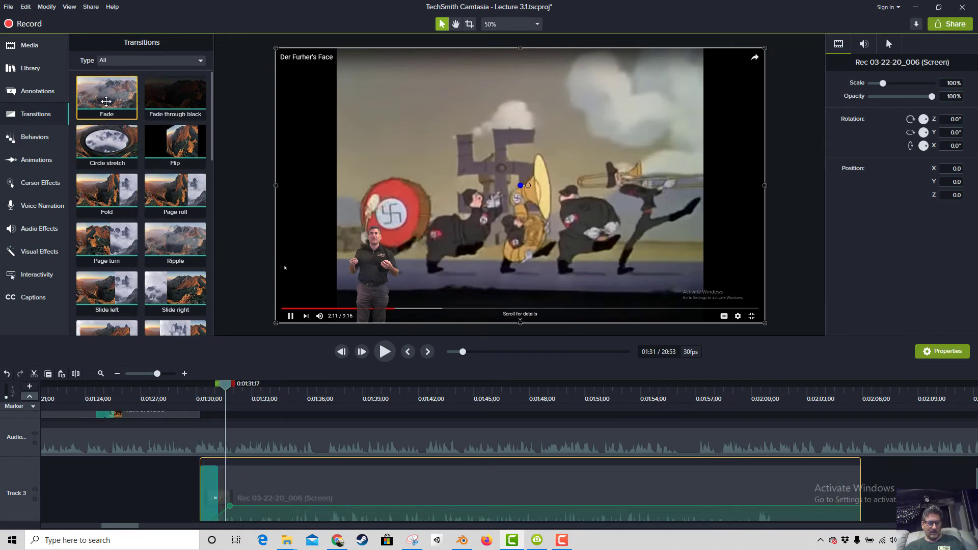
drag(105, 102, 193, 413)
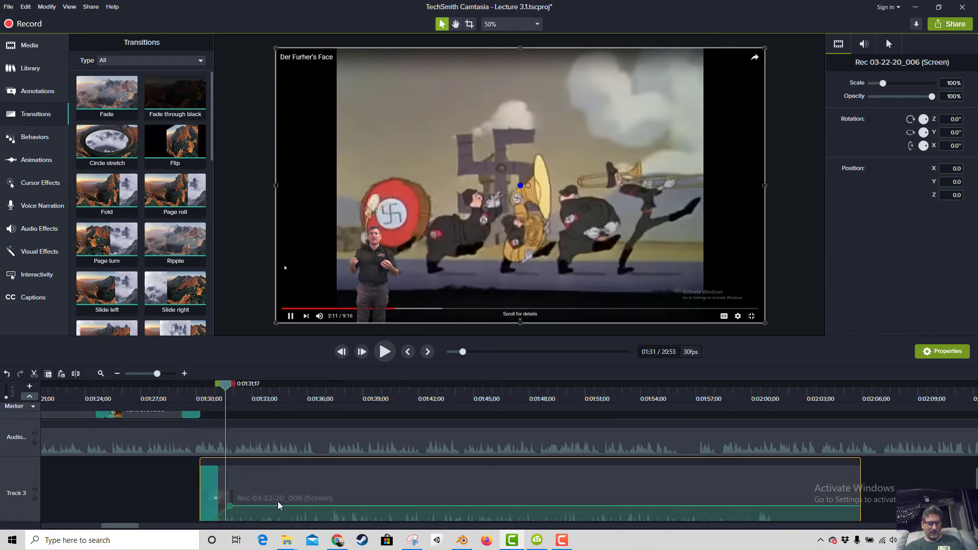
Shift the cartoon clip on Track 3 earlier to start at about 1:29, overlapping fuhrersface, and play back the changeover.
drag(279, 505, 264, 503)
drag(189, 405, 172, 405)
key(space)
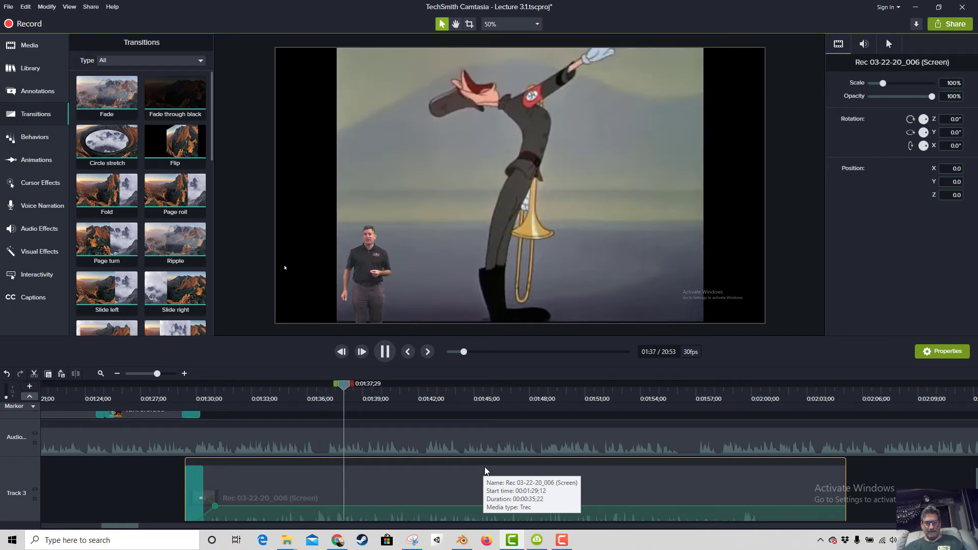
click(193, 400)
key(space)
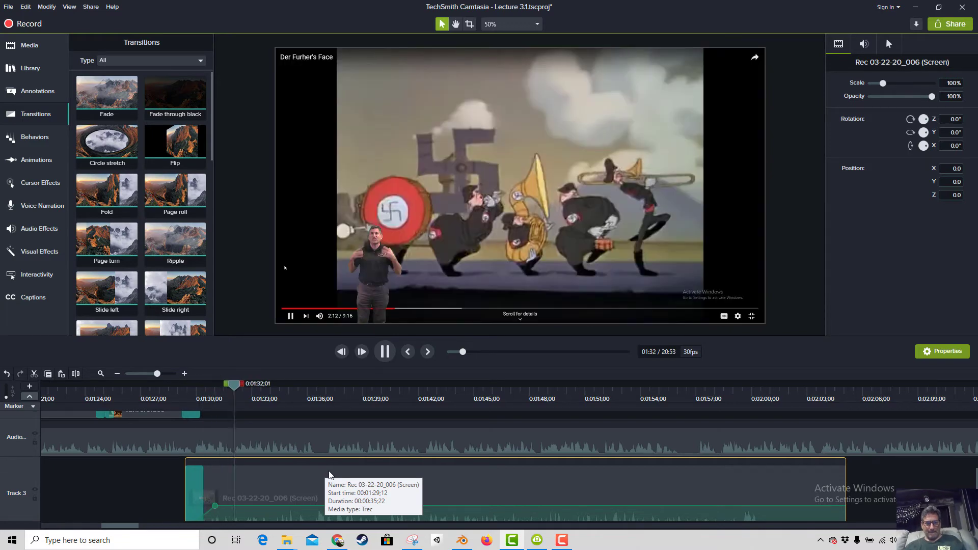
Lower the cartoon clip's audio level after the fade-in a little more and play it through to about 1:37.
click(353, 509)
drag(353, 507, 351, 512)
key(space)
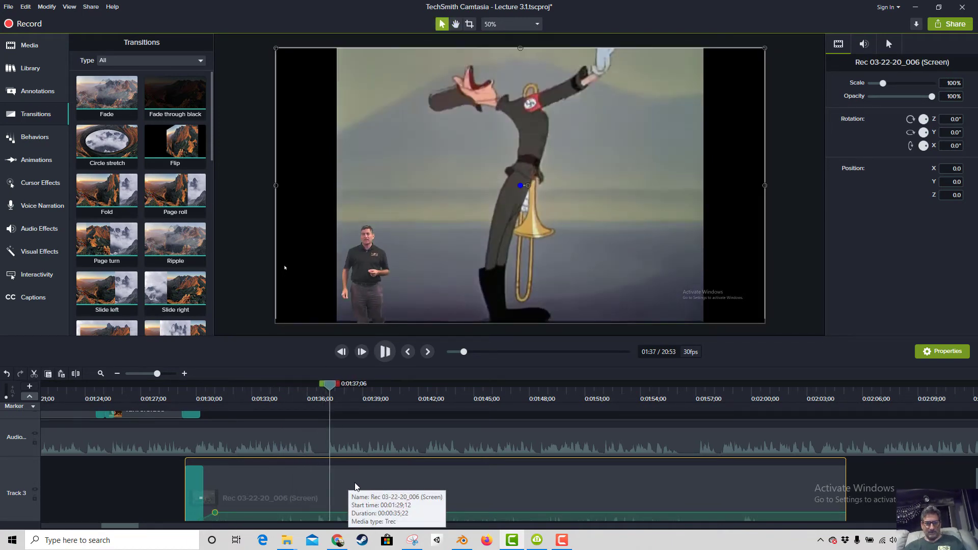
key(space)
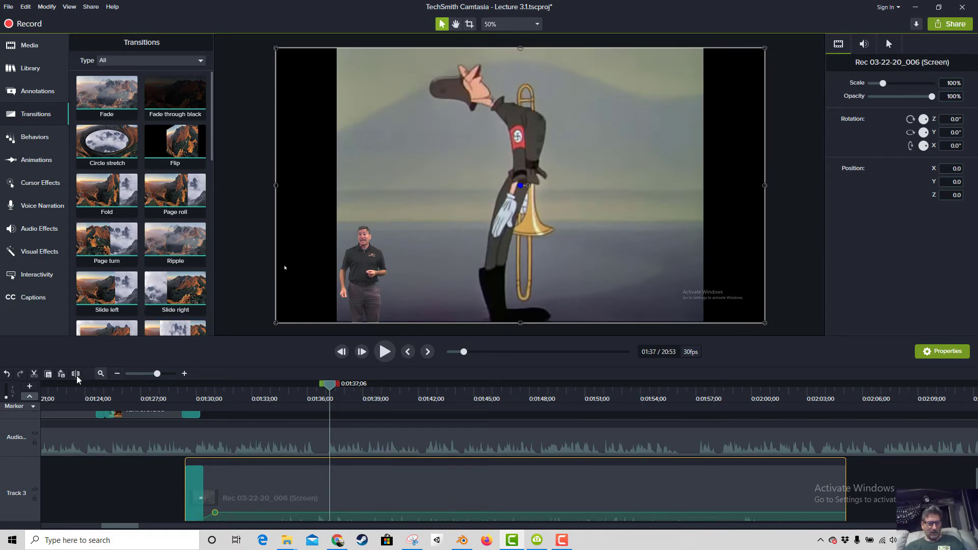
Split the cartoon clip at 1:37, delete the part after the cut, and play back past its new end.
key(s)
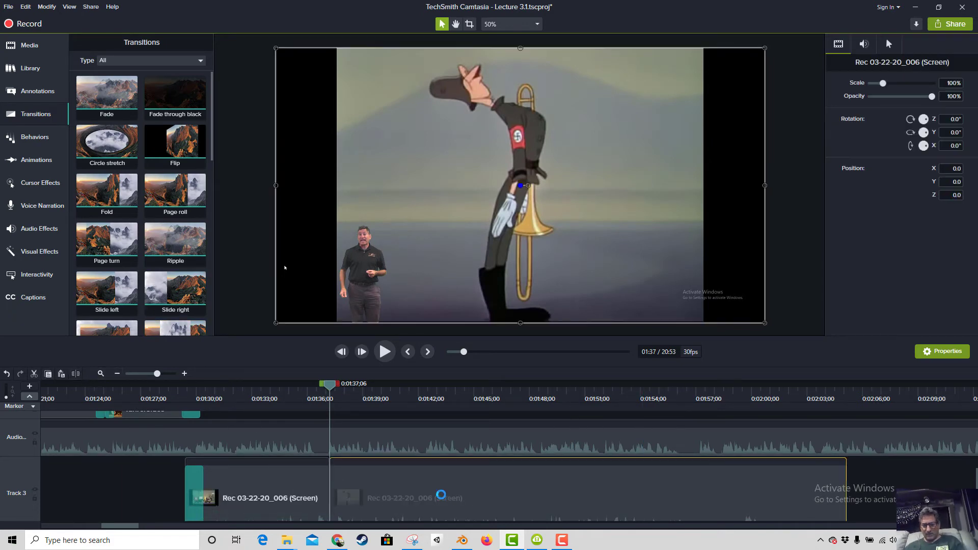
key(Delete)
click(315, 407)
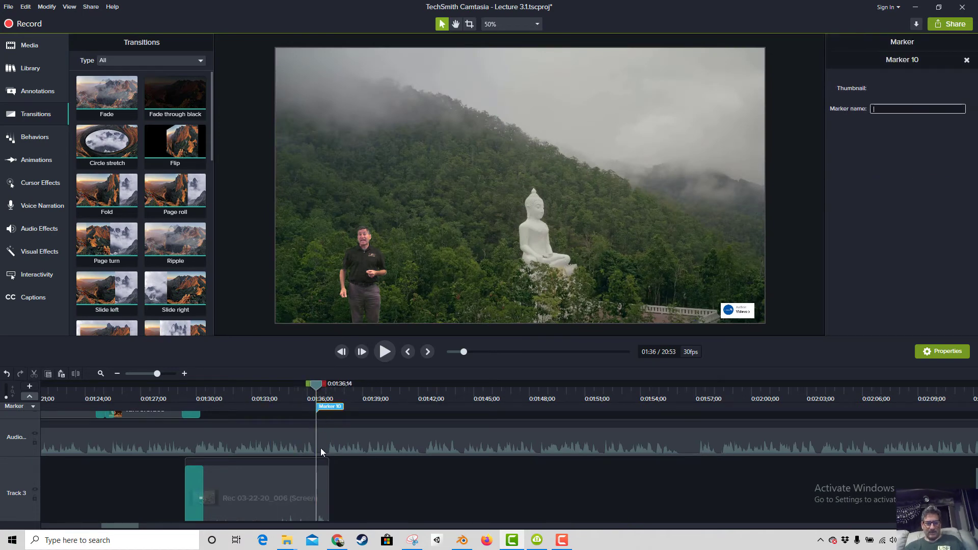
click(282, 401)
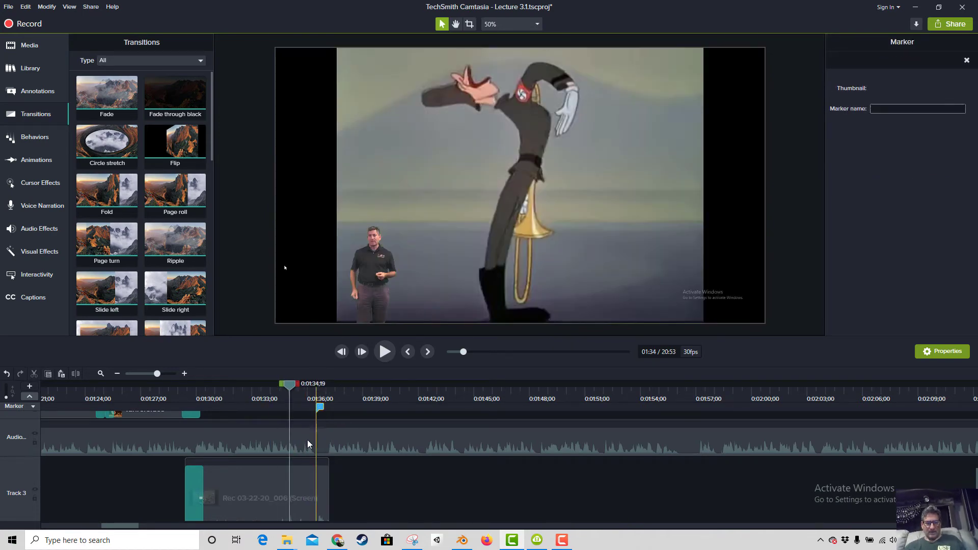
key(space)
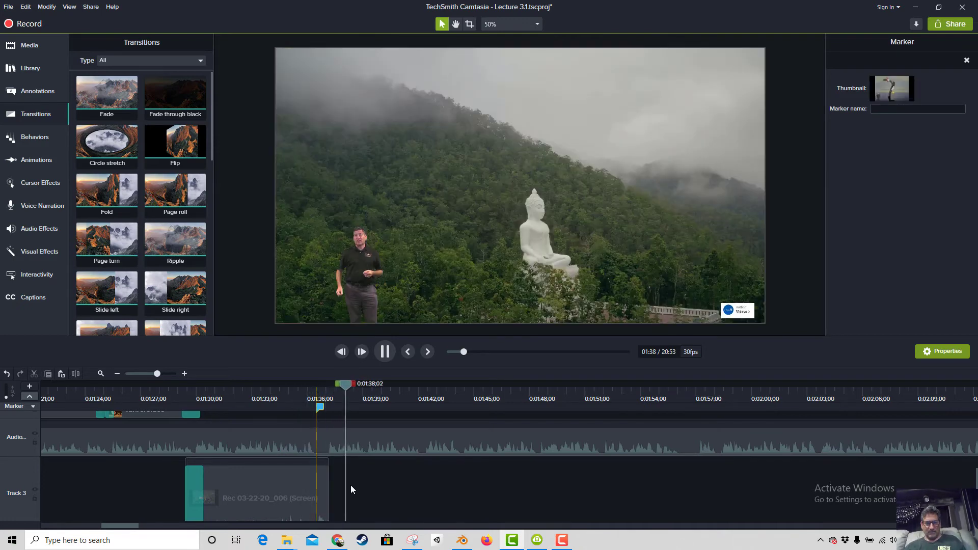
key(space)
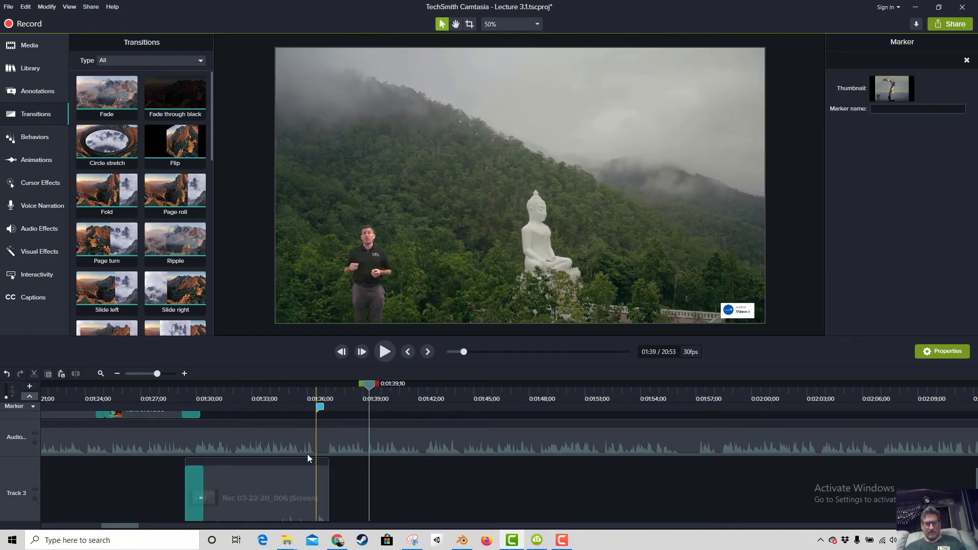
Extend the end of the cartoon clip on Track 3 to about 1:39 and play on to about 1:41.
click(352, 488)
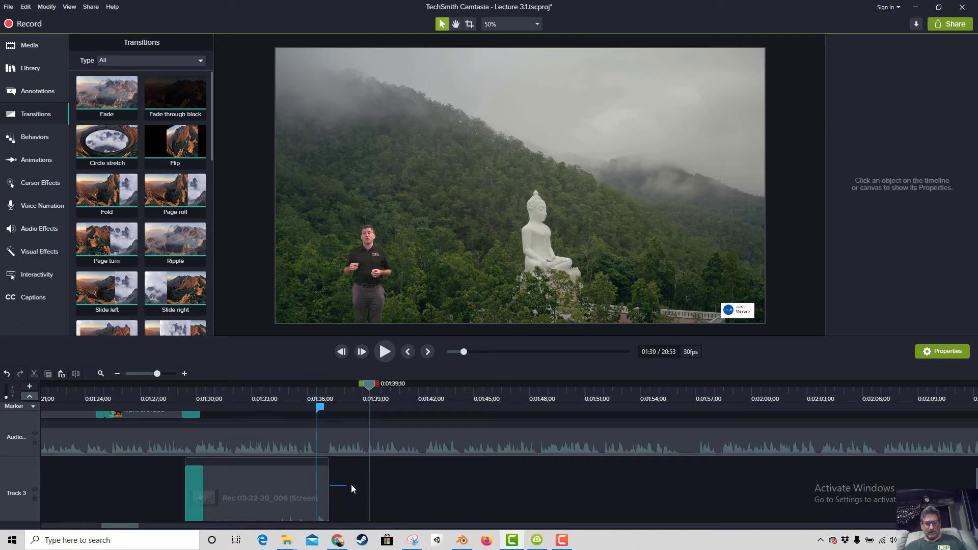
drag(329, 479, 363, 479)
click(350, 401)
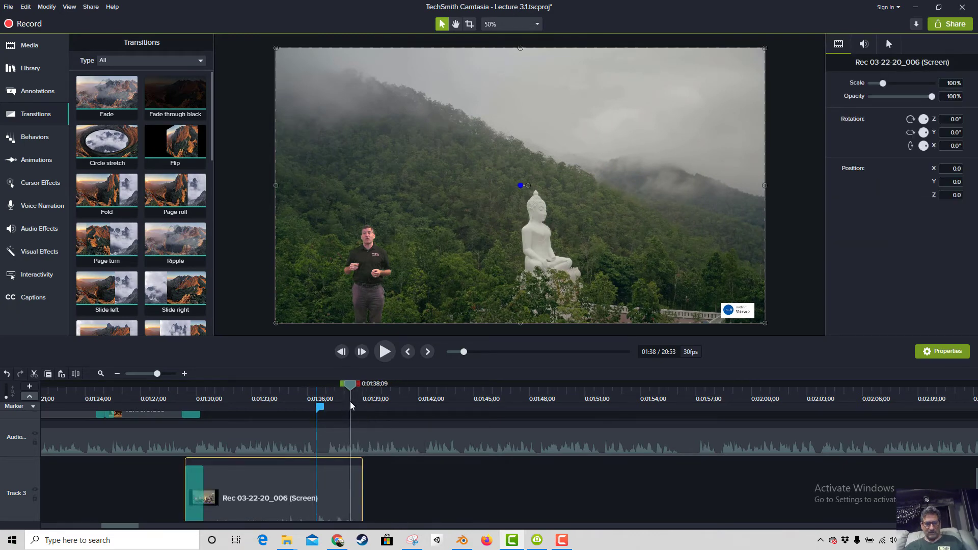
key(space)
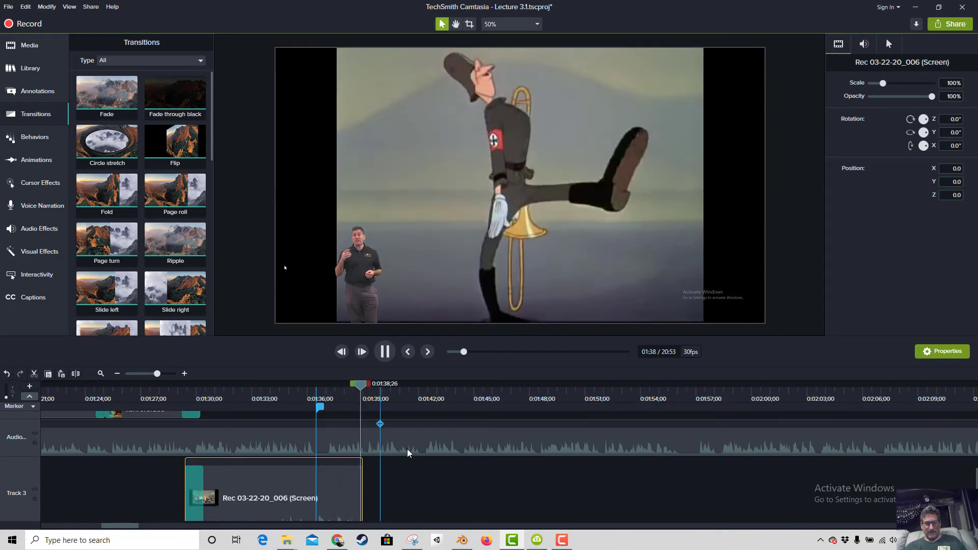
key(space)
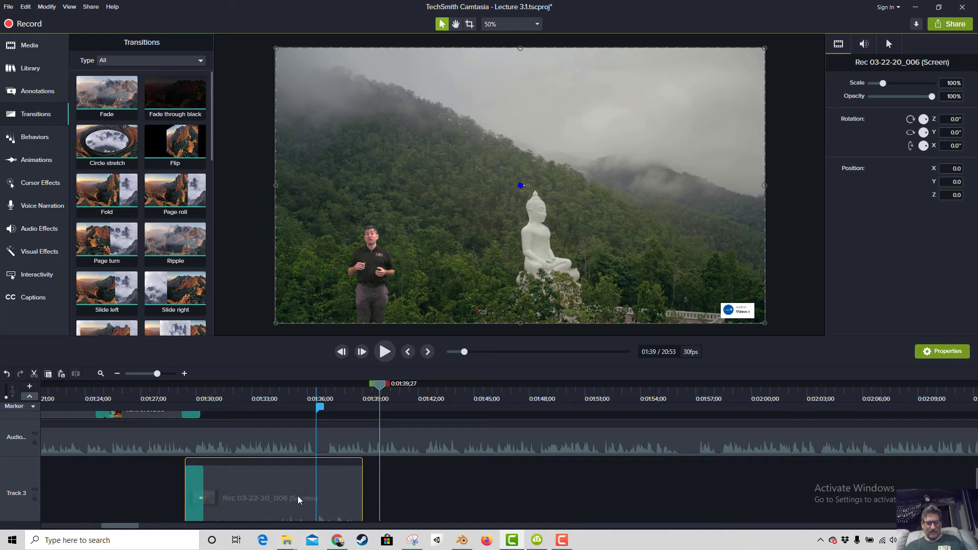
key(space)
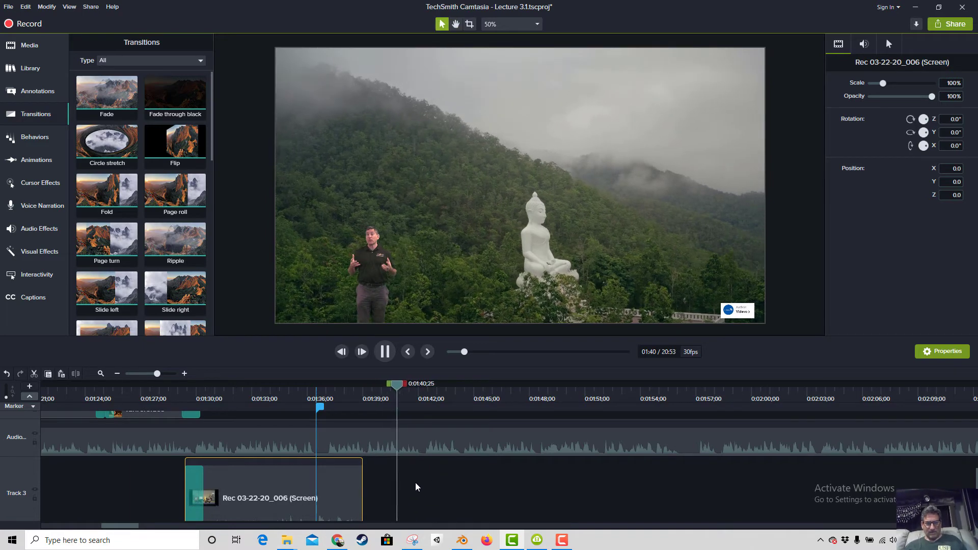
key(space)
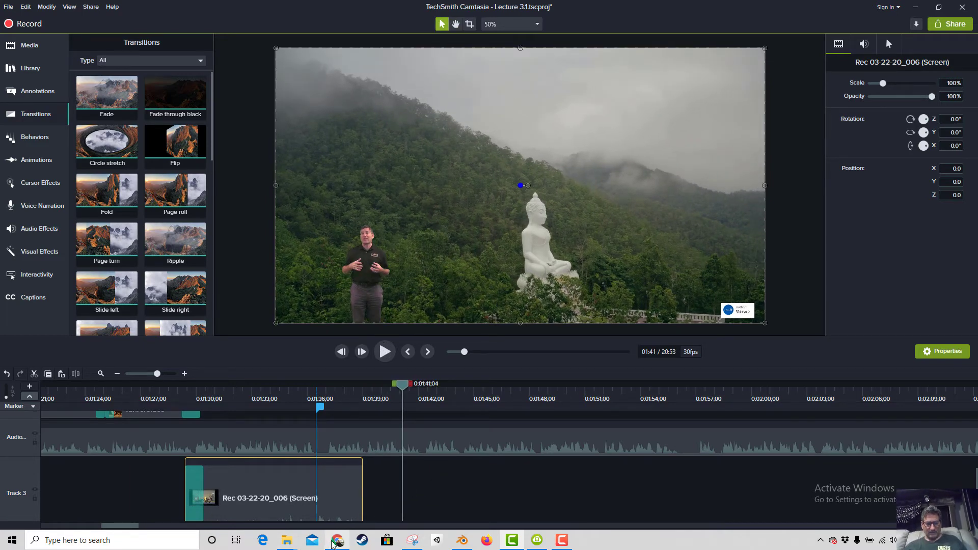
Save the project, and glance at the YouTube cartoon page in Chrome before returning to Camtasia.
click(8, 7)
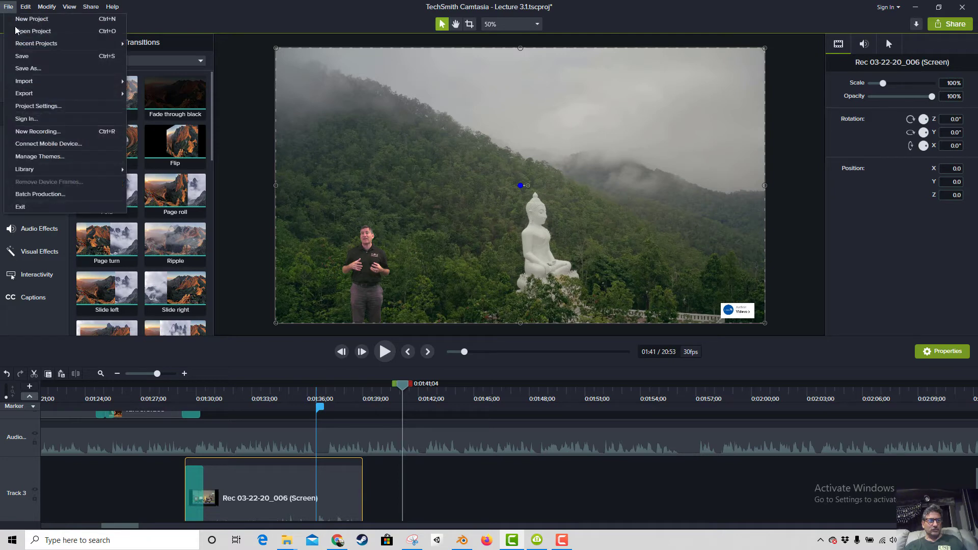
click(29, 57)
click(336, 541)
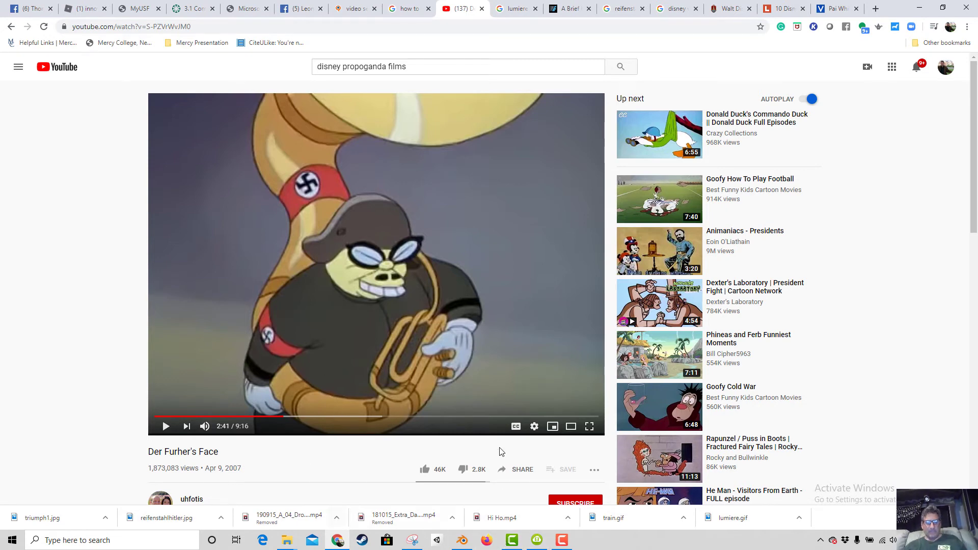
click(512, 541)
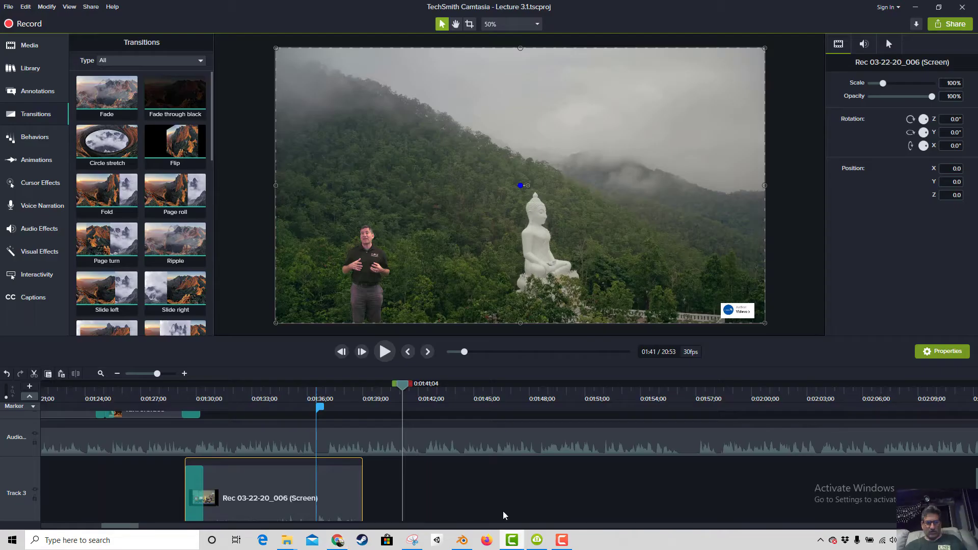
Show the project media as thumbnails, find atom.jpg, and place it near the middle of the canvas at 1:41.
click(29, 45)
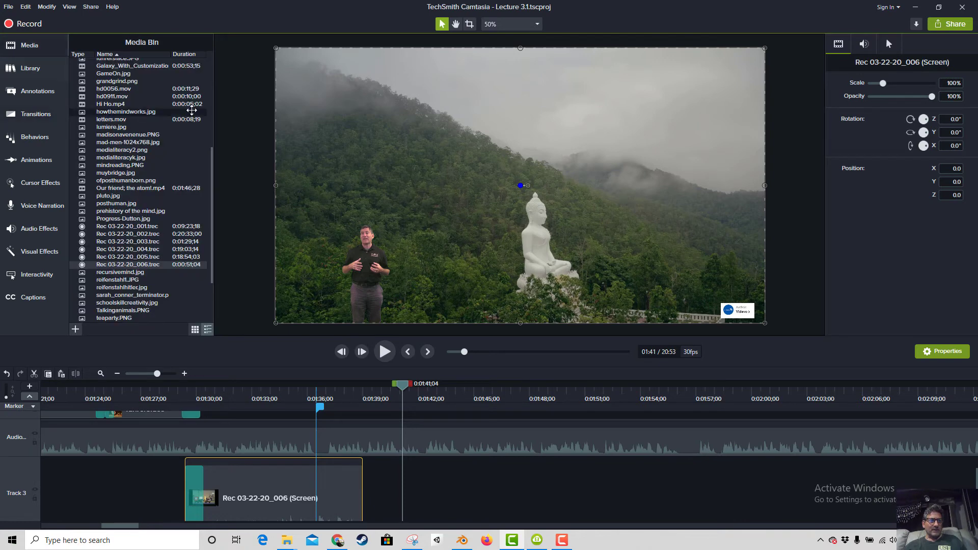
click(195, 330)
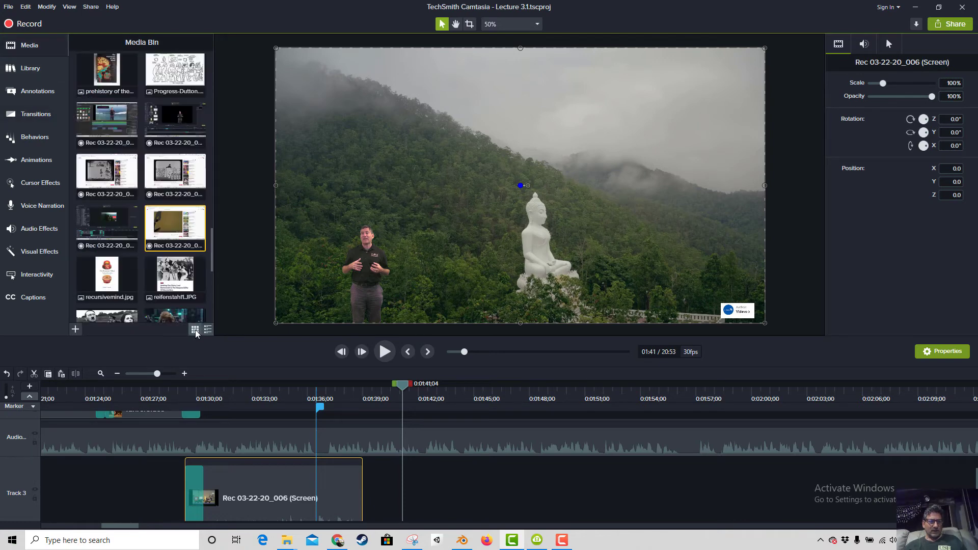
scroll(171, 228, up, 5)
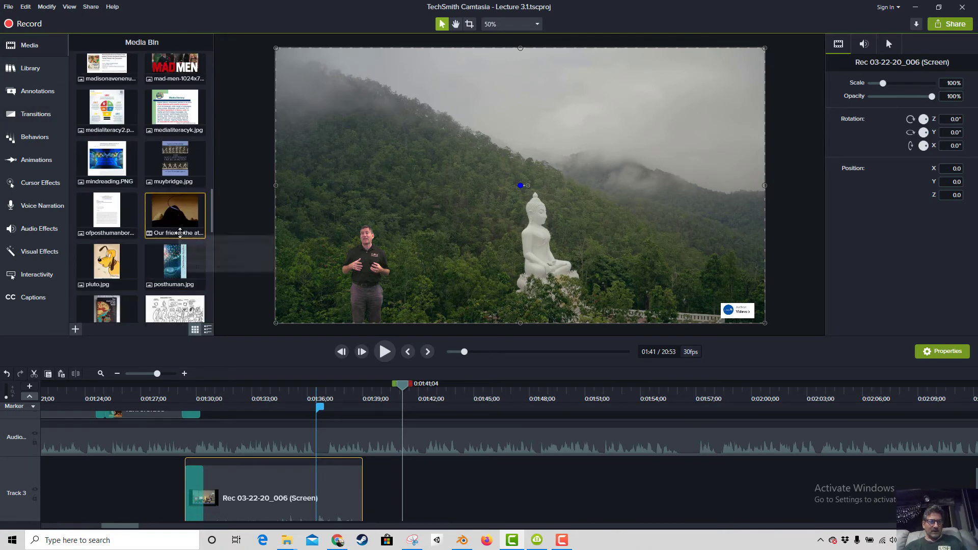
scroll(185, 260, up, 6)
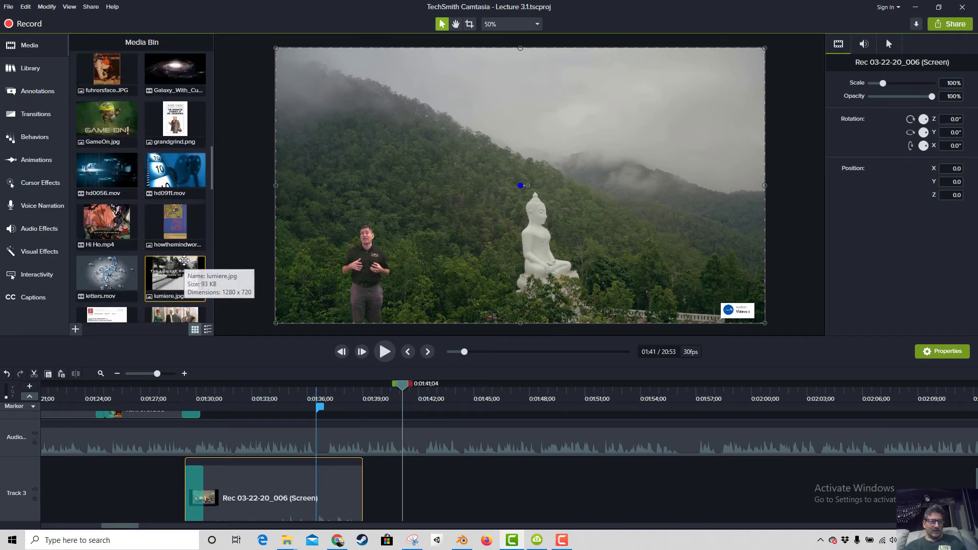
scroll(184, 260, up, 6)
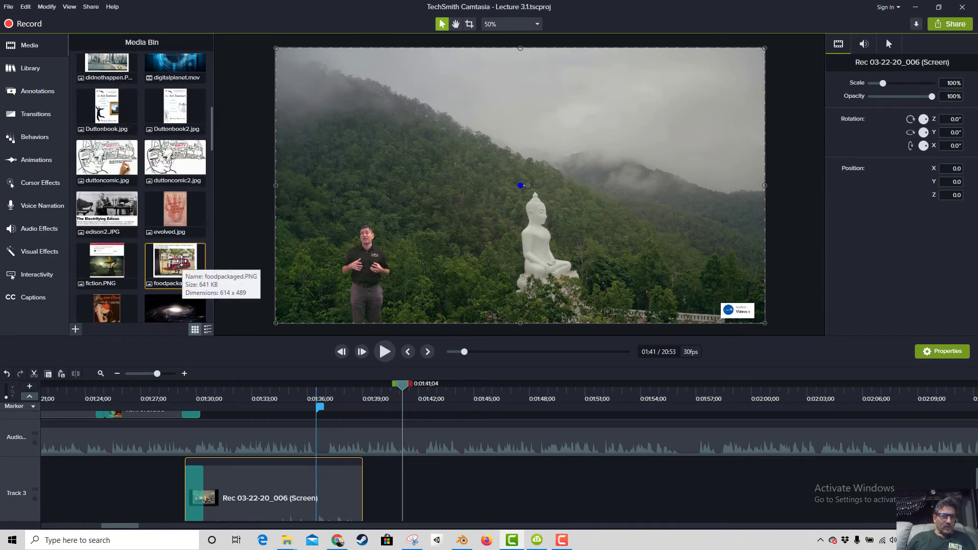
scroll(185, 265, up, 4)
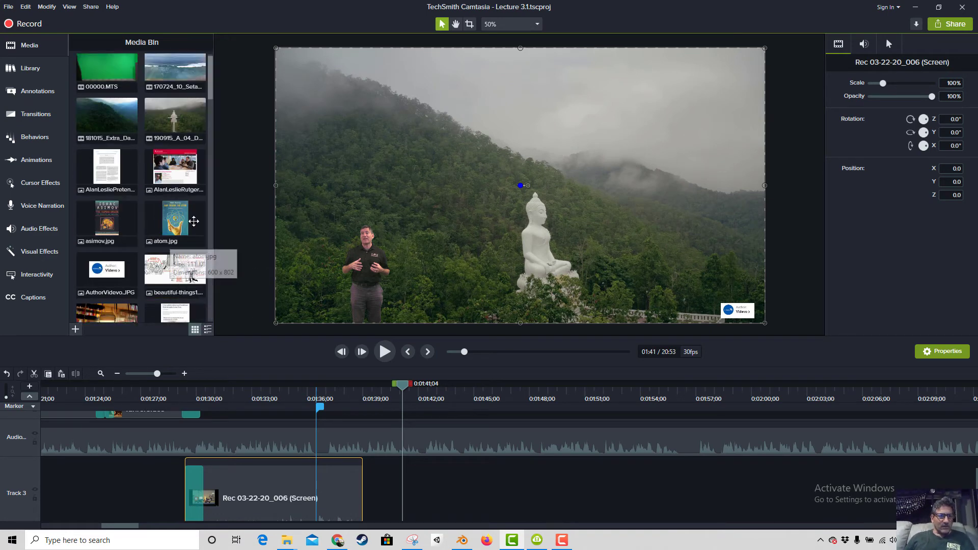
drag(207, 227, 525, 186)
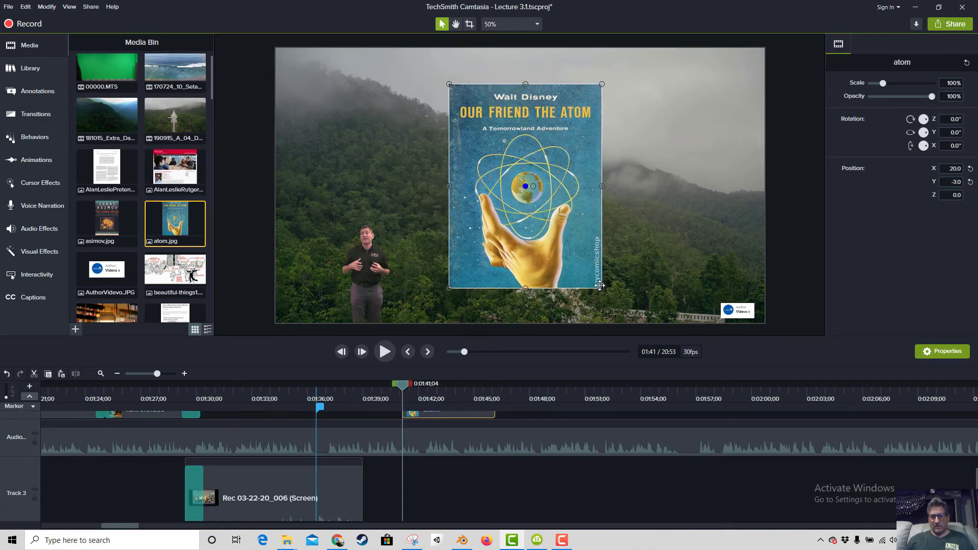
Enlarge and widen the atom image to a scale of about 173% and position it beside the presenter at about X 139, Y -7.9.
drag(629, 284, 658, 324)
drag(599, 283, 586, 252)
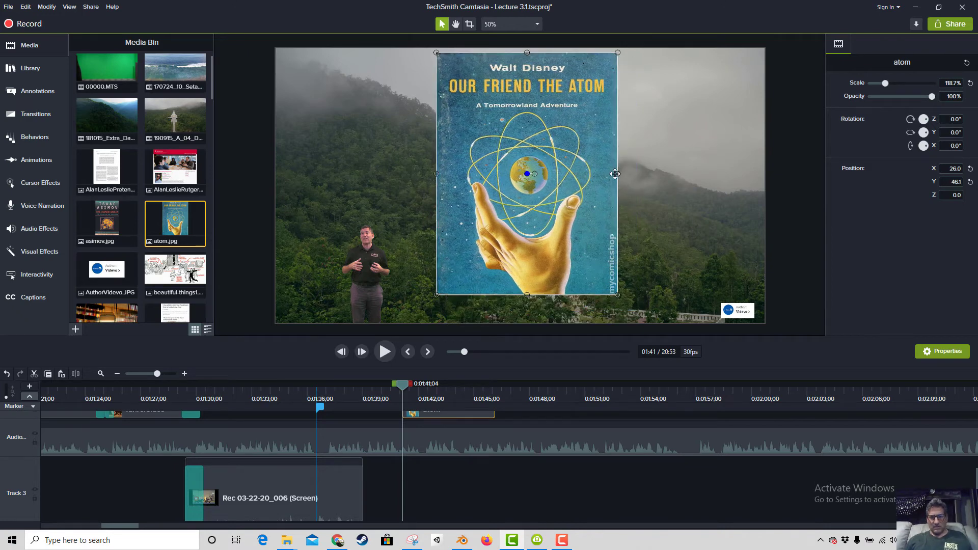
drag(616, 173, 698, 173)
drag(605, 195, 589, 208)
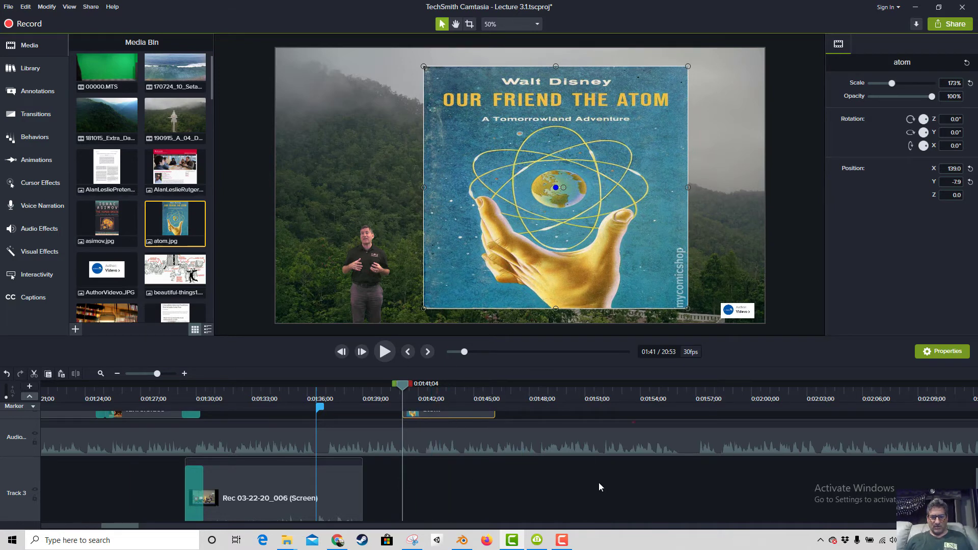
Move the atom image to Track 3 directly after the cartoon clip and add a Fade transition between the two.
scroll(598, 482, up, 2)
mouse_move(438, 484)
mouse_down()
mouse_move(429, 515)
mouse_move(408, 508)
mouse_up()
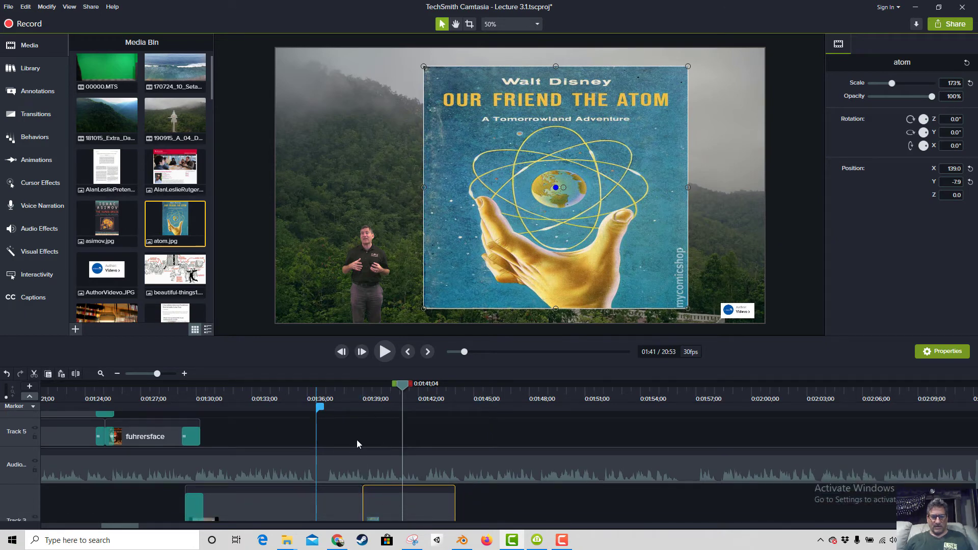
click(35, 115)
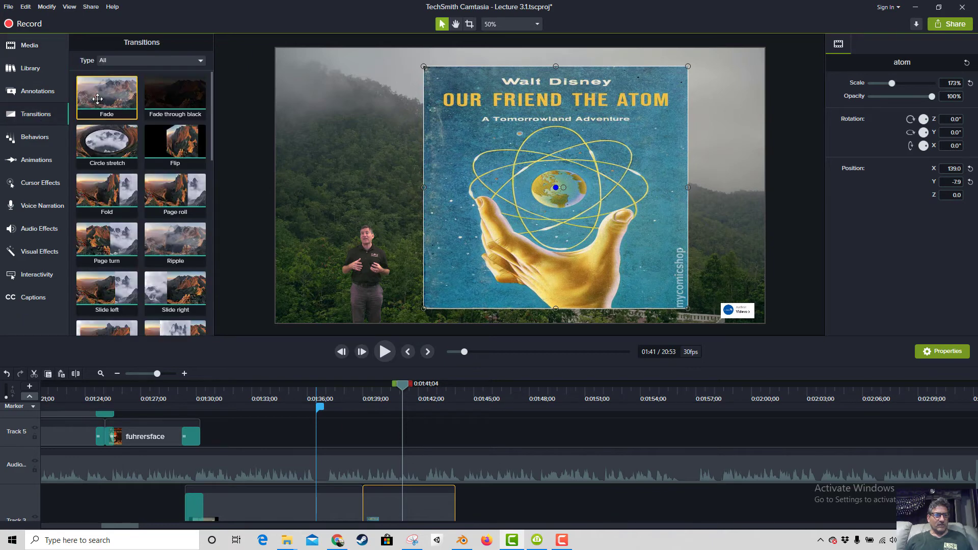
drag(108, 102, 371, 497)
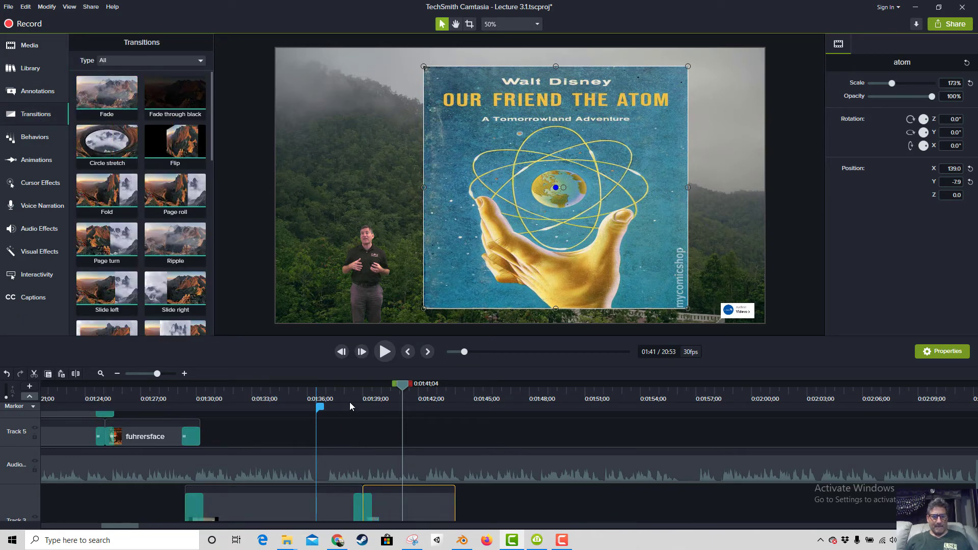
Preview the end of the cartoon and the atom image, and extend Group 3 on Track 1 to the end of the atom image.
key(space)
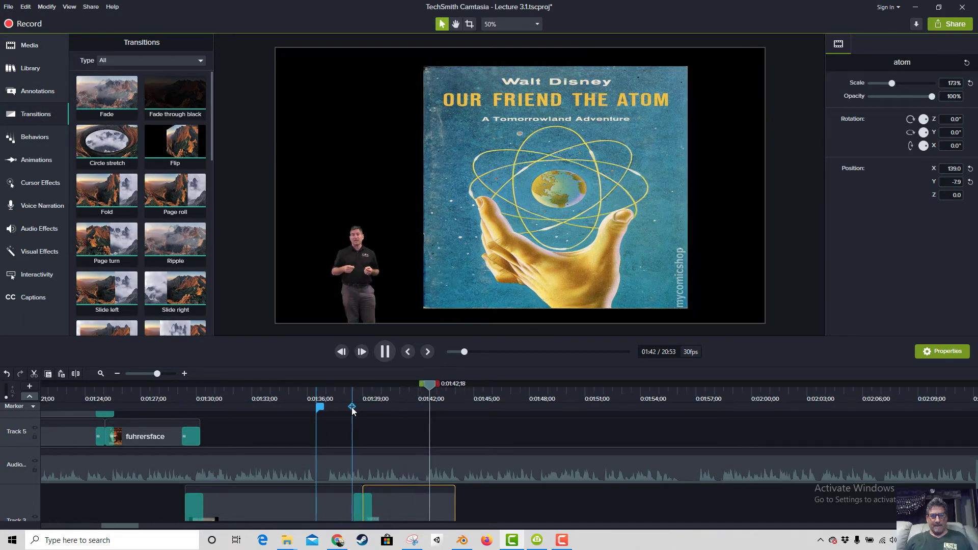
click(343, 398)
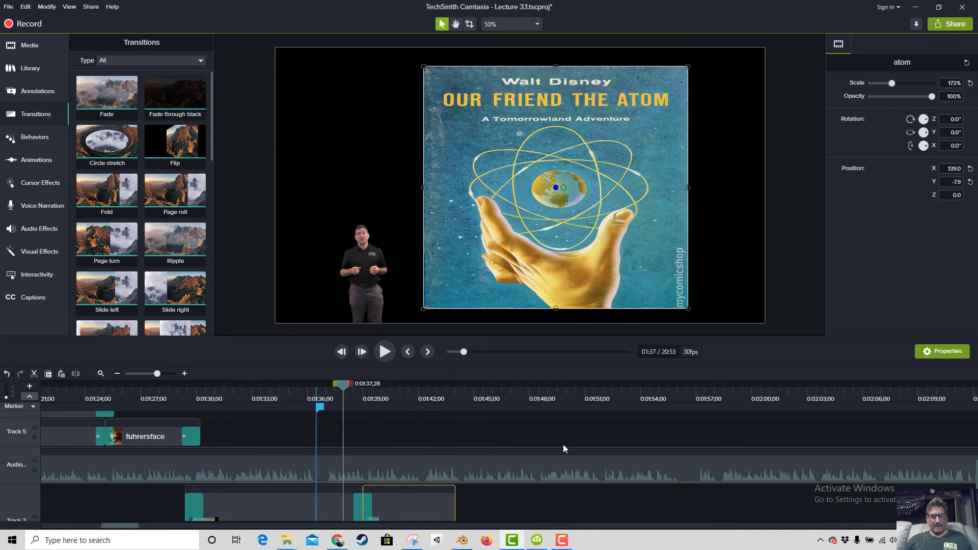
scroll(523, 463, down, 3)
scroll(500, 441, up, 1)
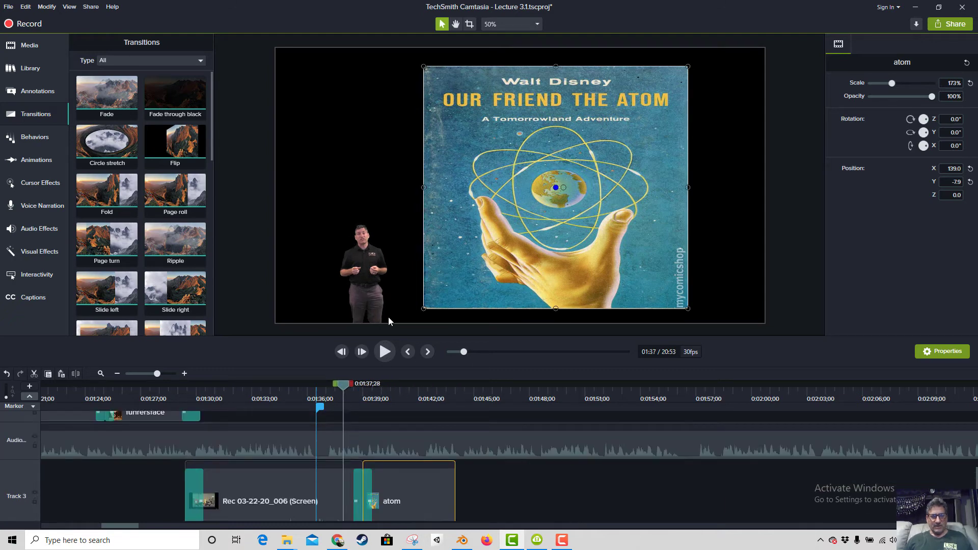
scroll(499, 441, down, 2)
scroll(500, 439, up, 2)
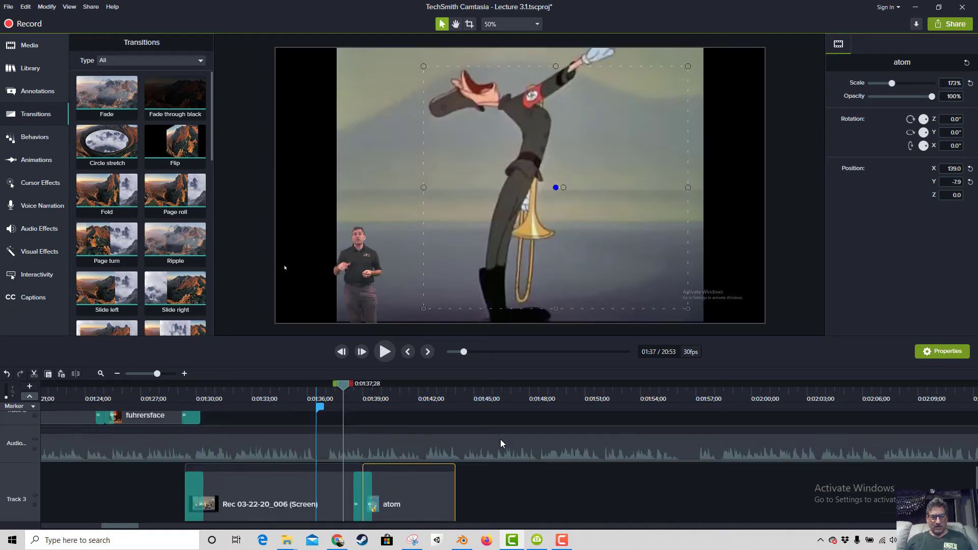
scroll(500, 441, down, 2)
drag(410, 509, 467, 501)
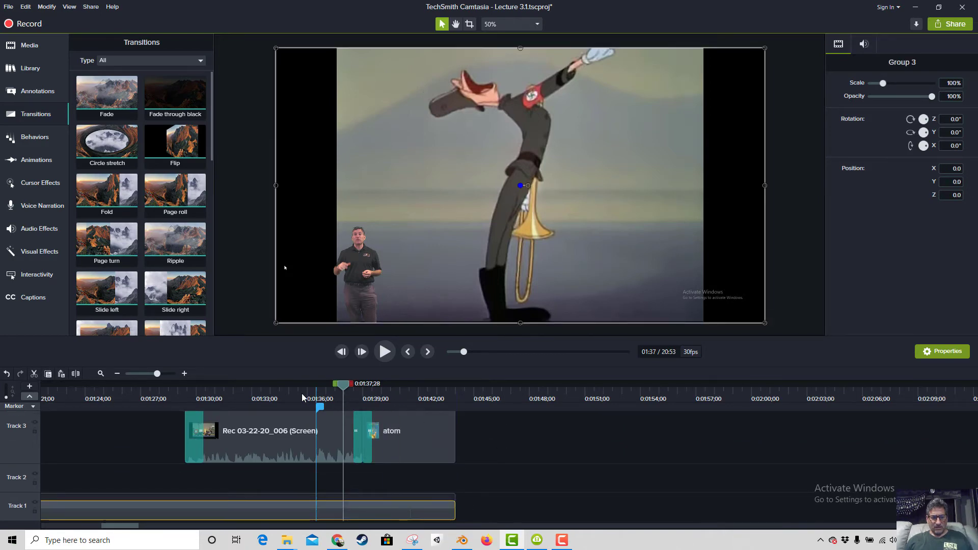
click(413, 396)
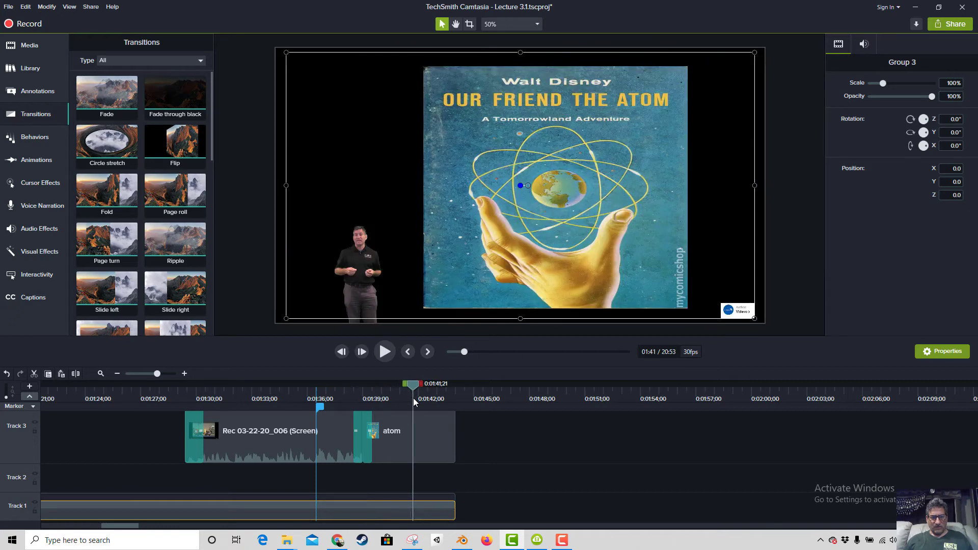
Try to crop the left edge of the atom image on the canvas.
click(463, 260)
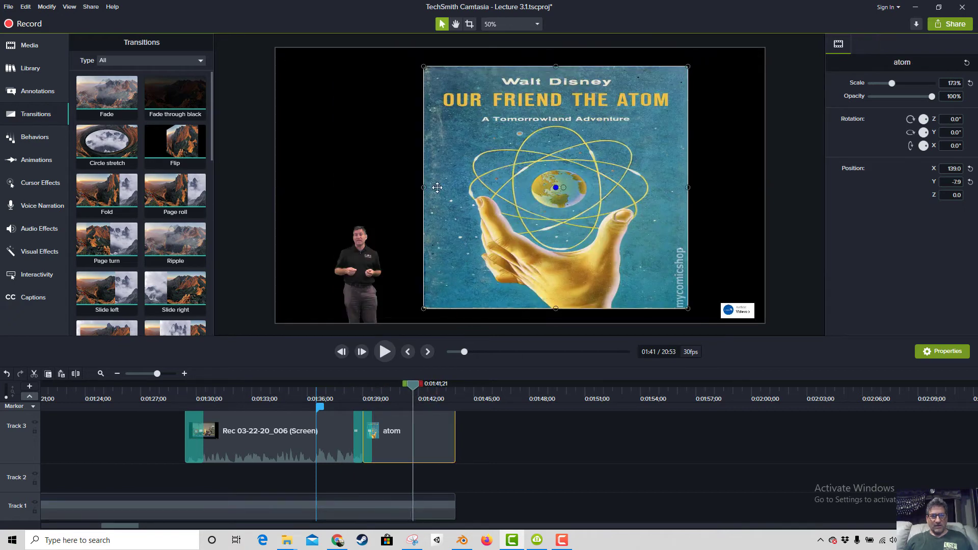
click(469, 24)
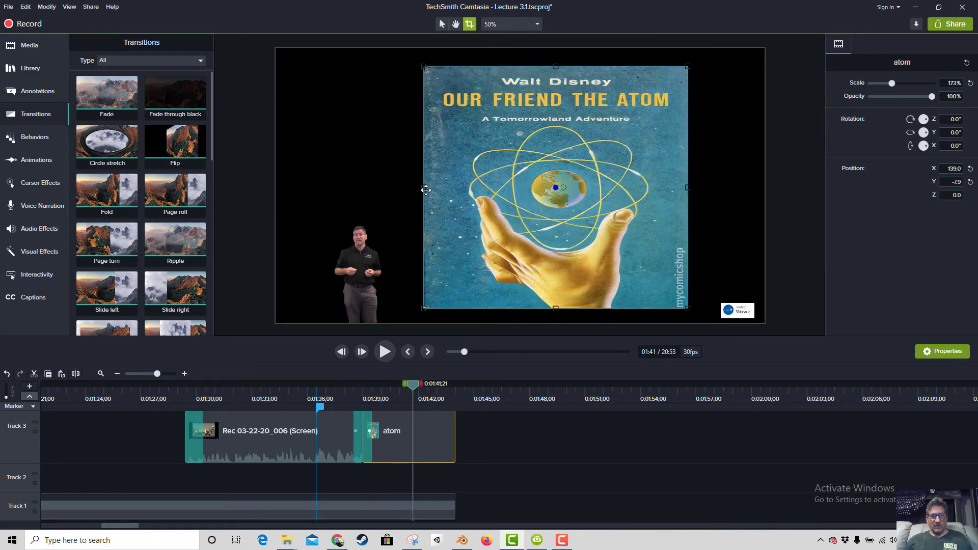
drag(473, 187, 421, 213)
Move the atom image from Track 3 up to Track 5, keeping its start at 1:39.
scroll(519, 450, up, 3)
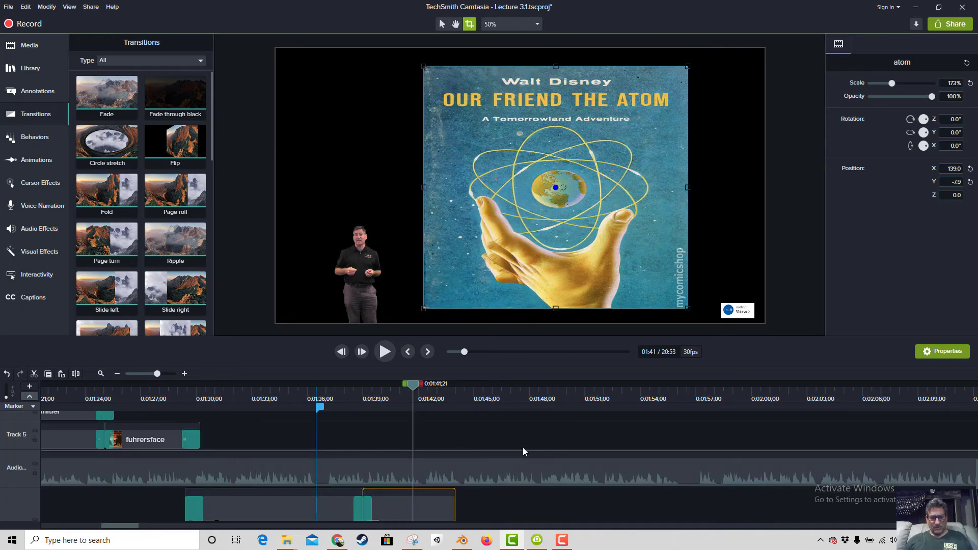
scroll(525, 445, down, 3)
scroll(524, 445, up, 4)
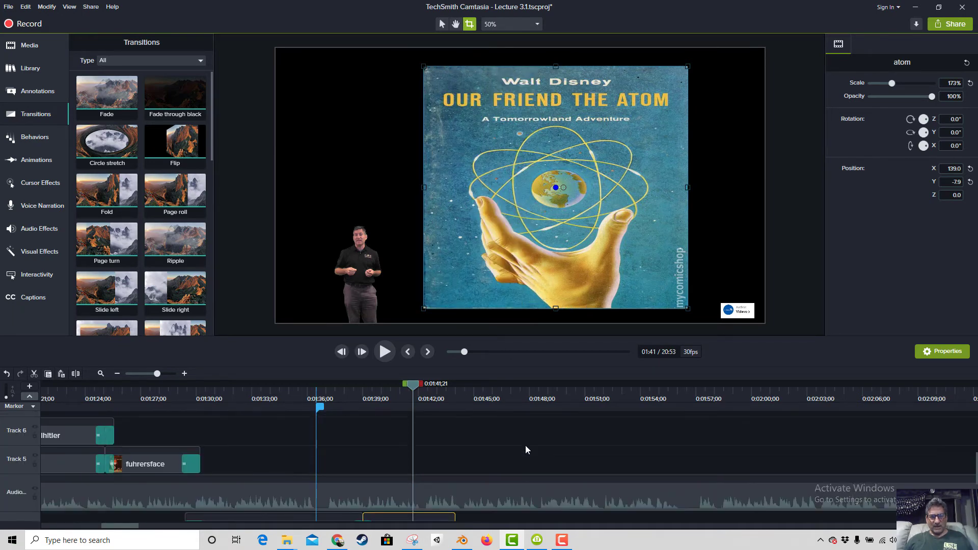
scroll(525, 445, down, 2)
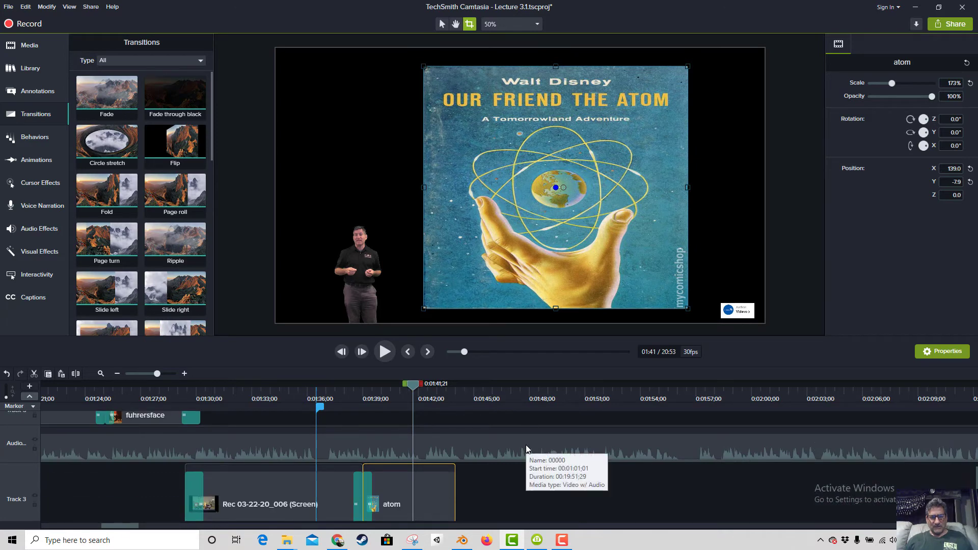
scroll(527, 448, down, 2)
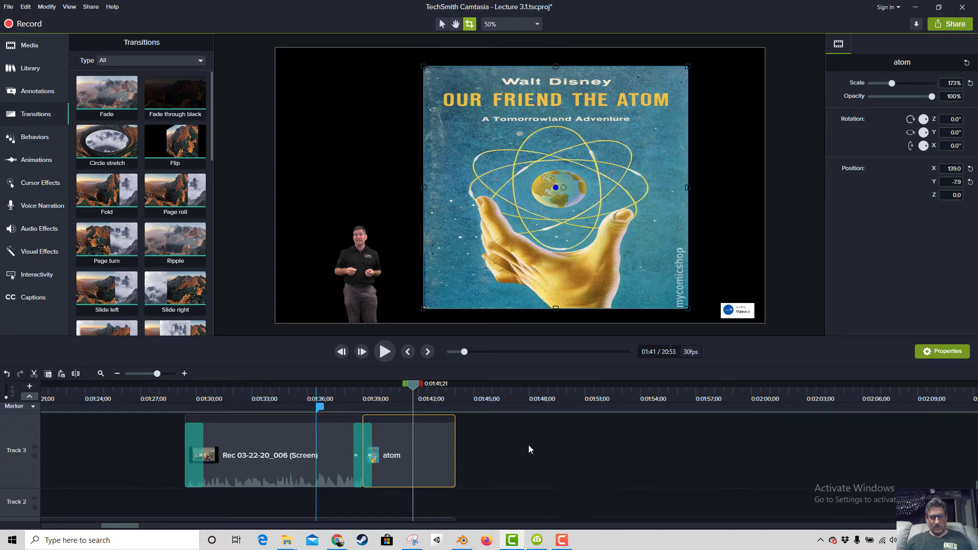
scroll(527, 448, down, 1)
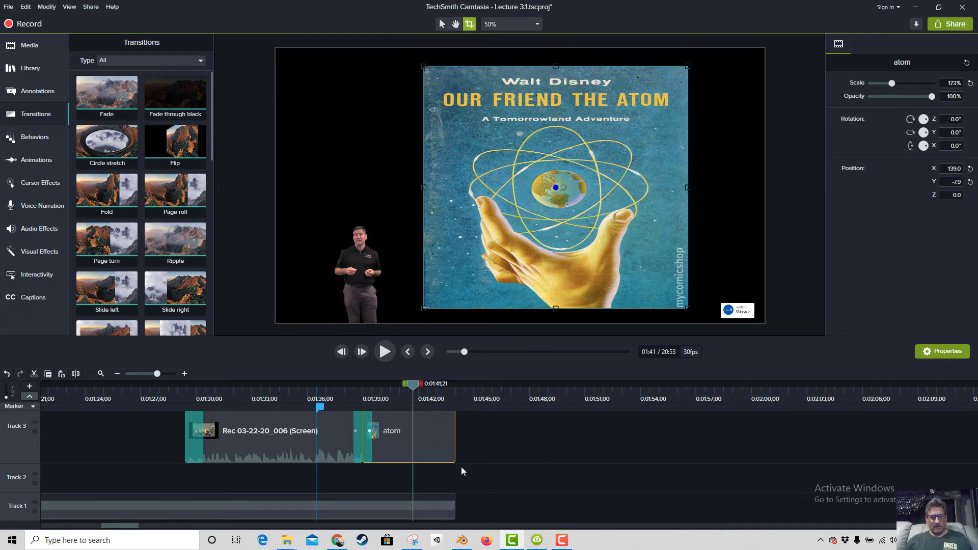
scroll(461, 468, up, 2)
scroll(462, 495, up, 1)
drag(426, 505, 428, 406)
click(396, 386)
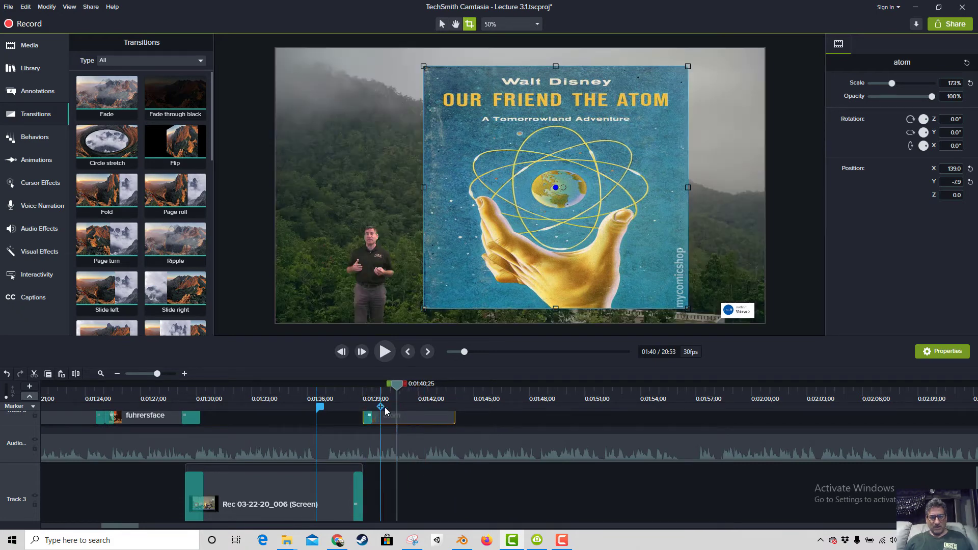
scroll(502, 449, up, 1)
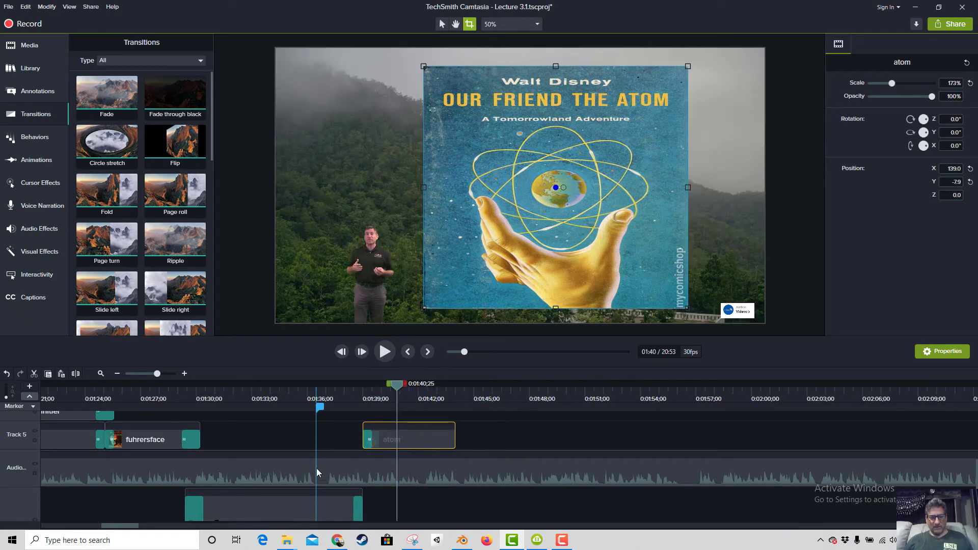
Extend the cartoon clip's end on Track 3 about half a second so it overlaps the atom image's start, and preview the change.
click(292, 403)
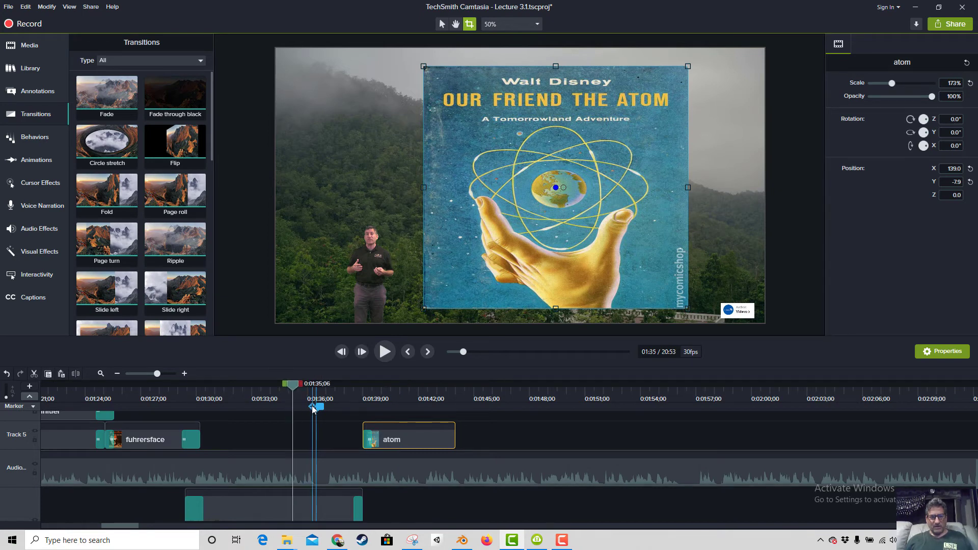
key(space)
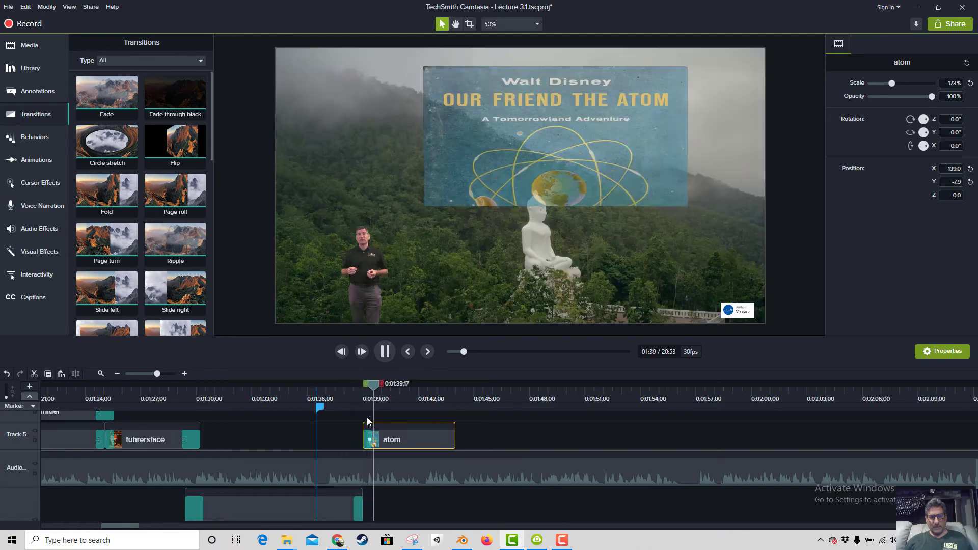
key(space)
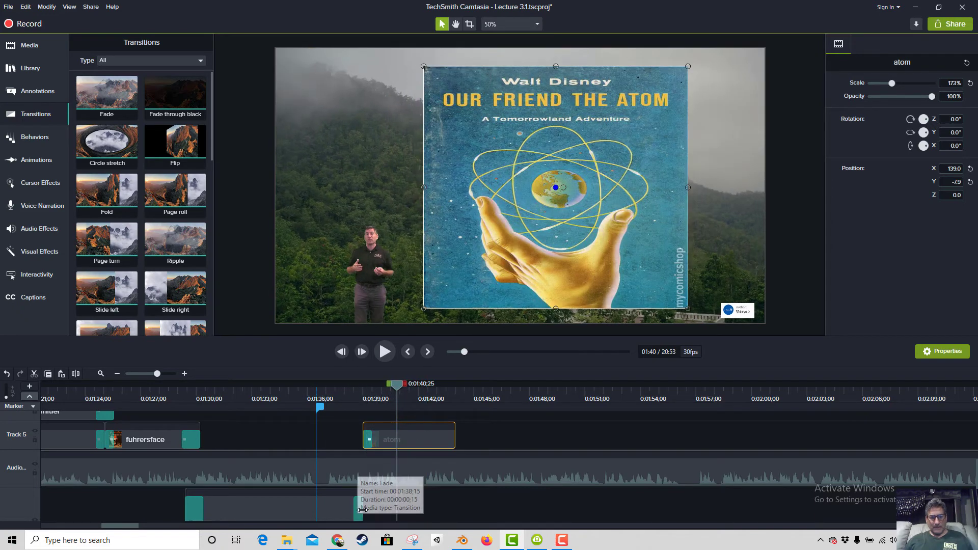
click(374, 510)
click(358, 508)
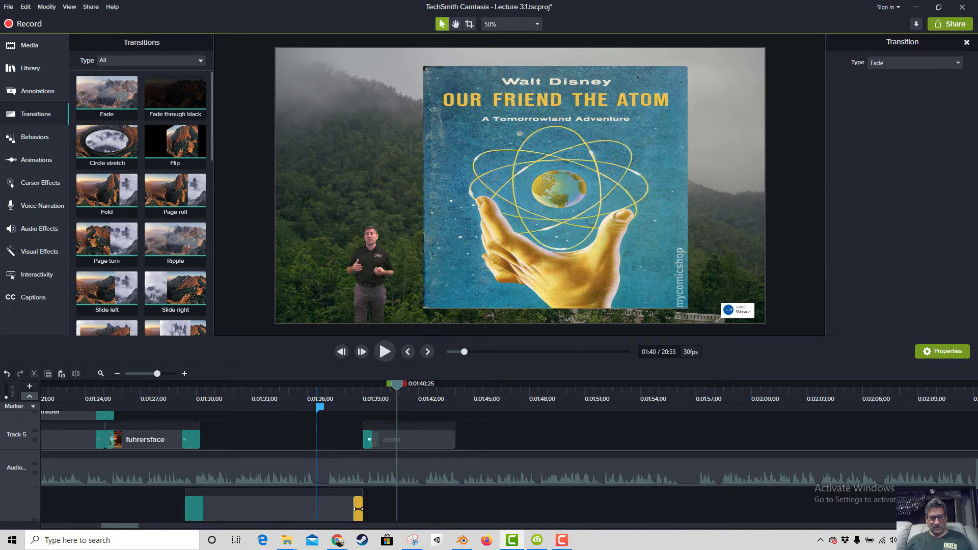
drag(363, 511, 376, 513)
click(362, 390)
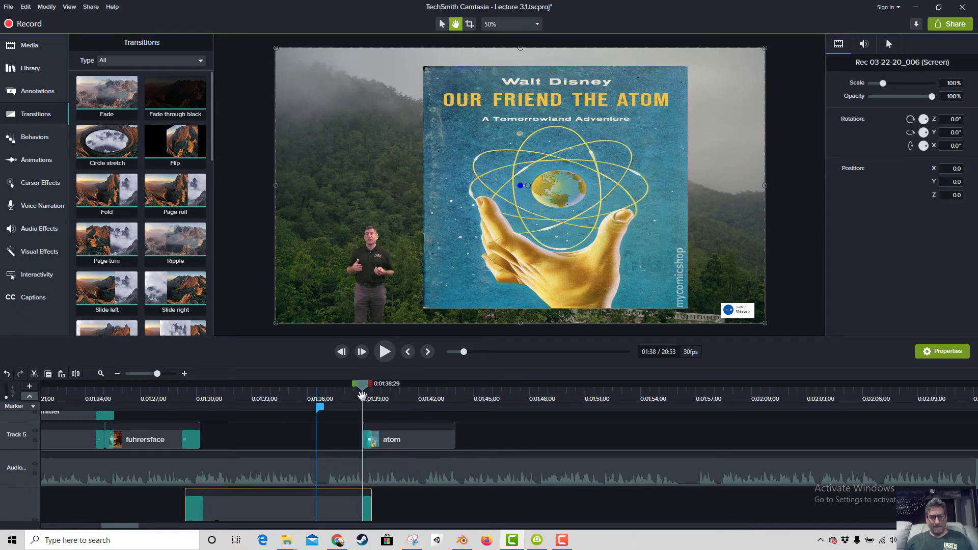
key(space)
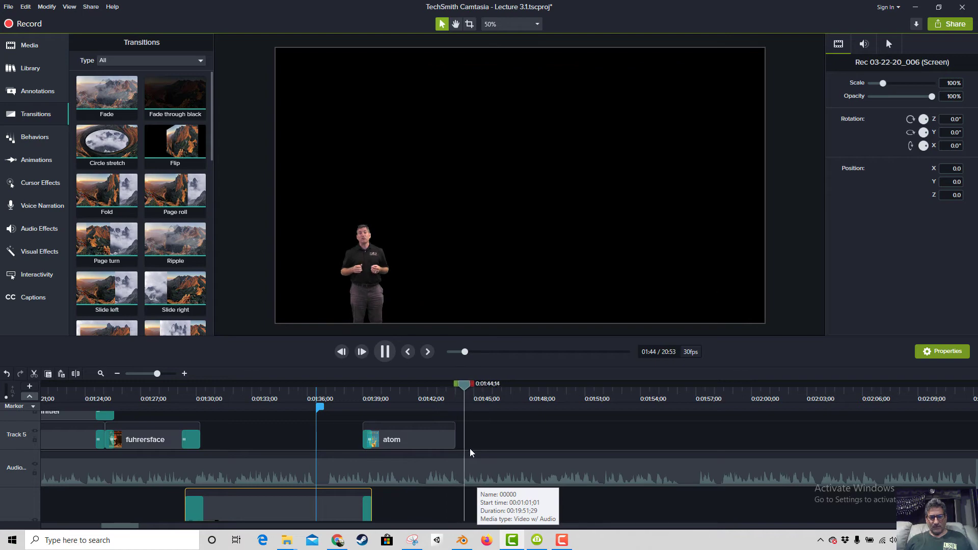
key(space)
Replay from about 1:41 and shorten the atom image on Track 5 to a duration of 3;09, ending at 1:42;09.
click(411, 396)
key(space)
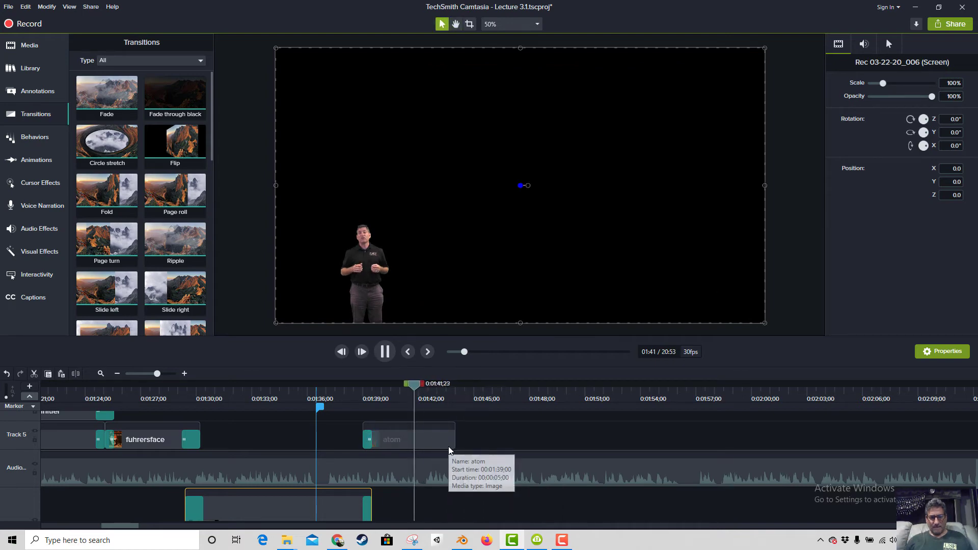
key(space)
drag(454, 438, 423, 440)
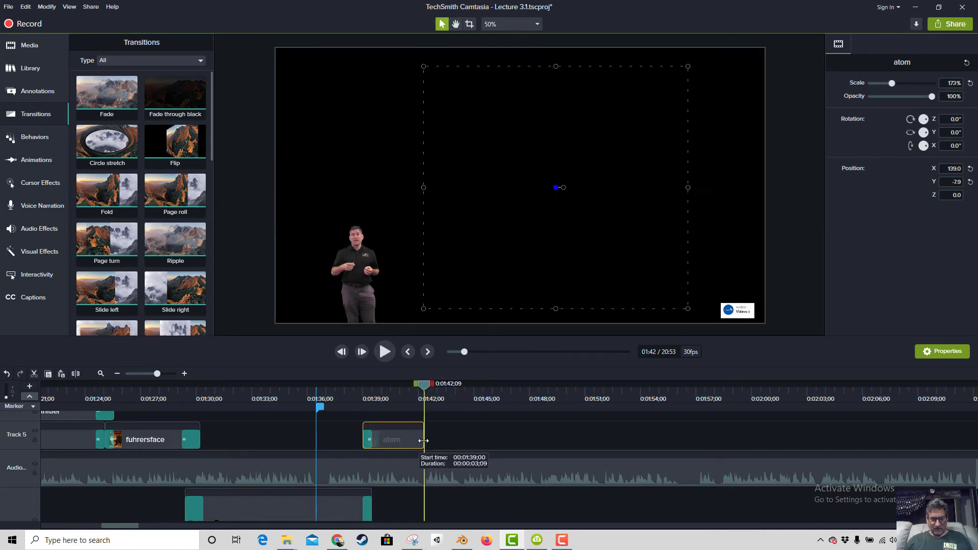
Split the presenter recording 00000 at 1:42;09 and move the part after the cut to Track 11, starting at about 1:22.
click(380, 475)
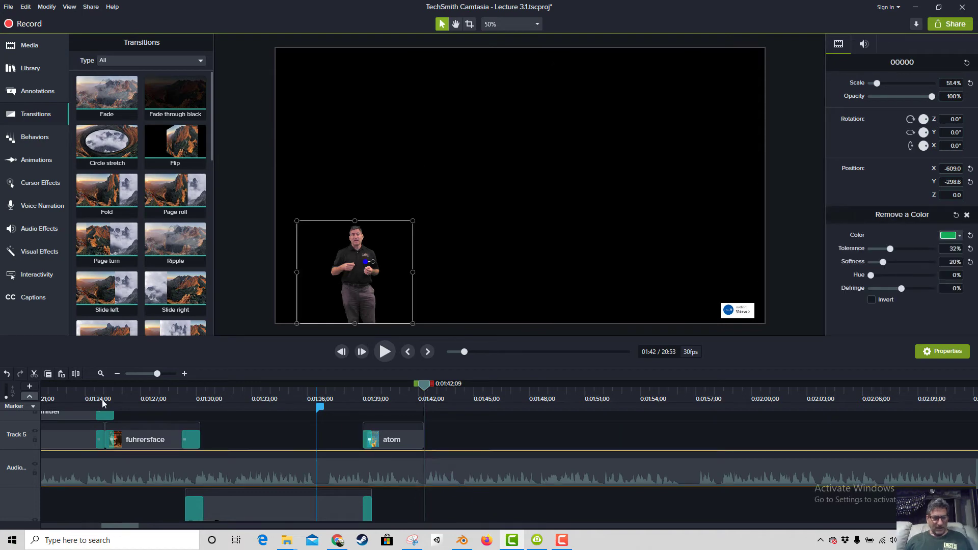
click(75, 374)
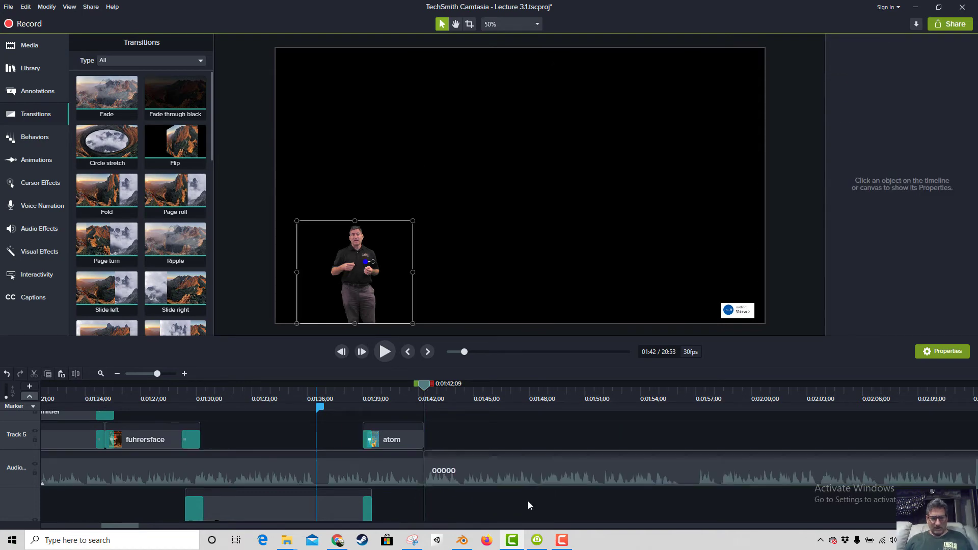
click(490, 475)
drag(499, 474, 822, 461)
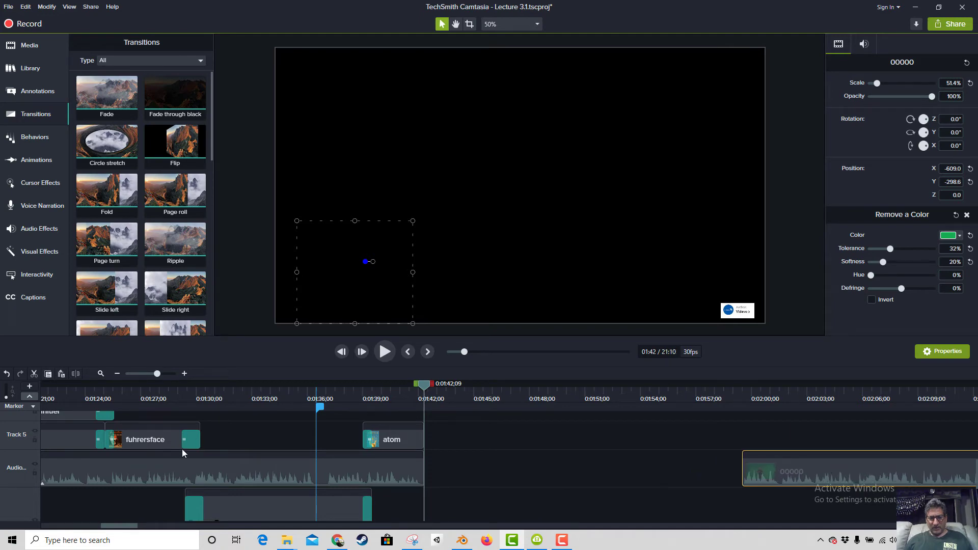
key(ctrl+z)
key(ctrl+z)
key(ctrl+z)
Find the video "Our friend; the atom!" in the project media and place it on Track 9, starting at about 1:21.
click(28, 48)
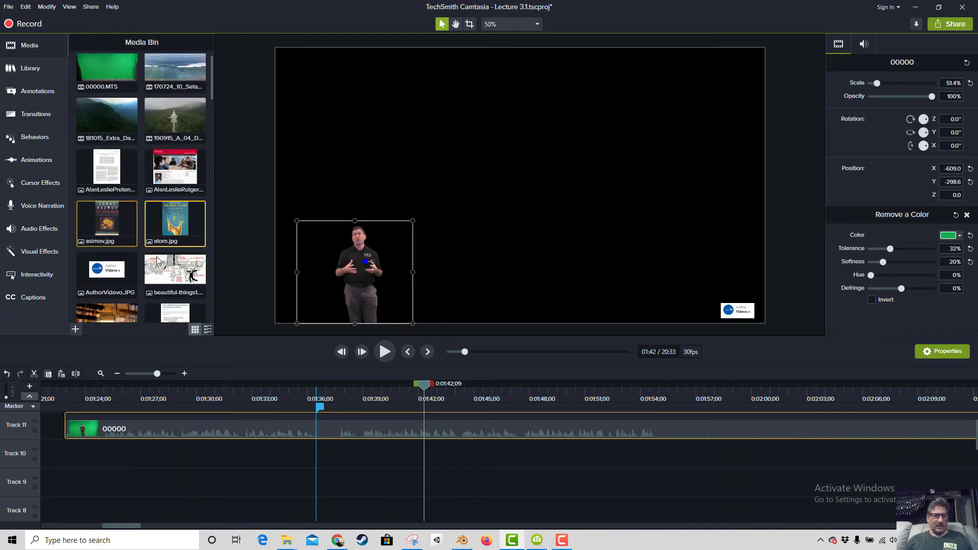
scroll(184, 283, down, 1)
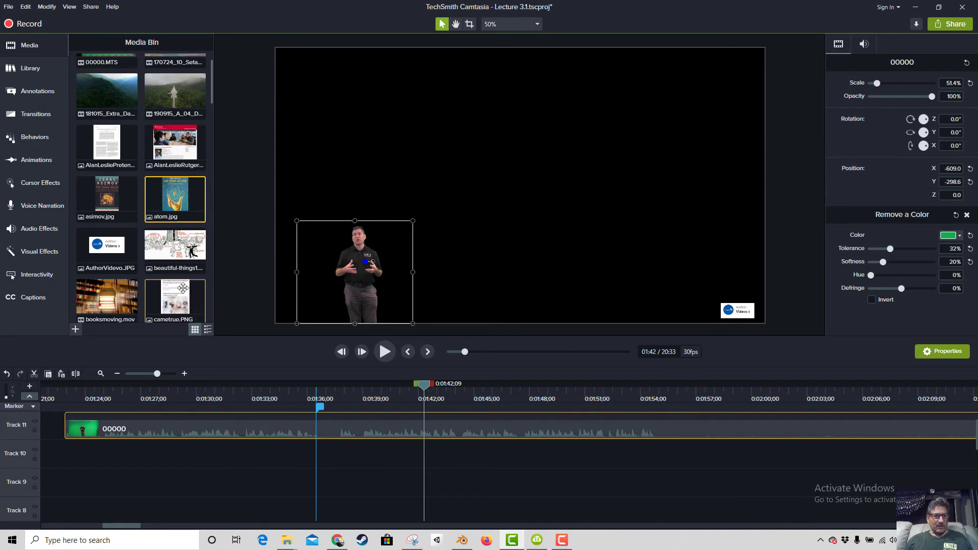
scroll(183, 287, up, 2)
scroll(171, 280, down, 5)
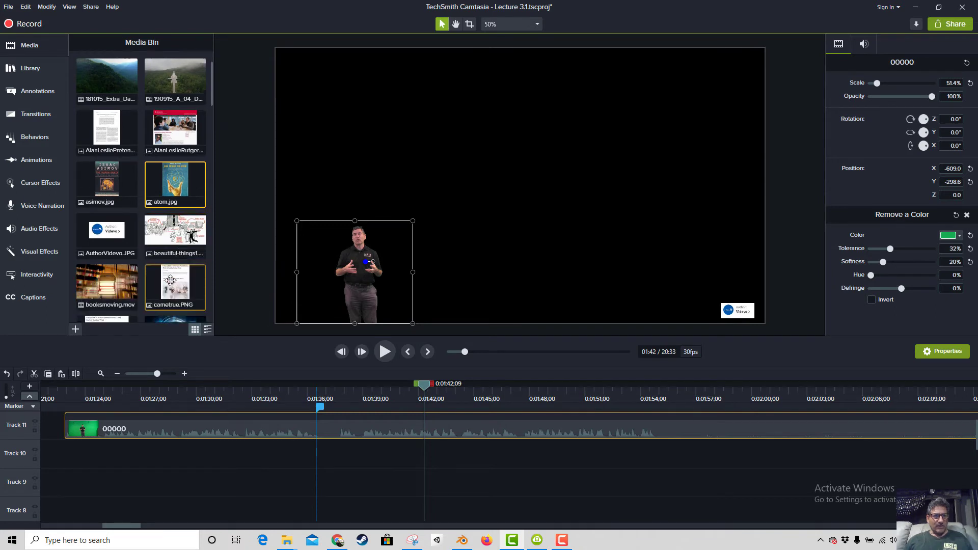
scroll(171, 279, down, 4)
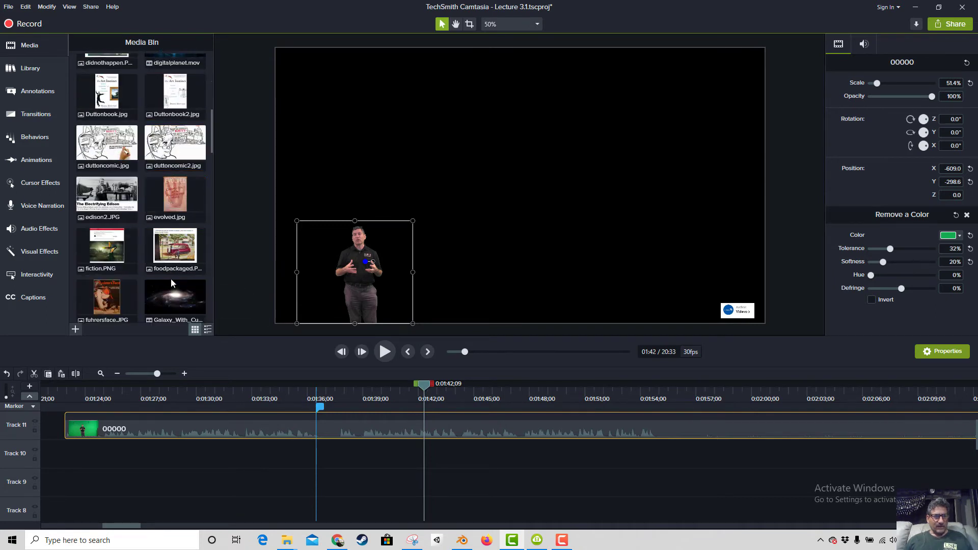
scroll(170, 278, down, 4)
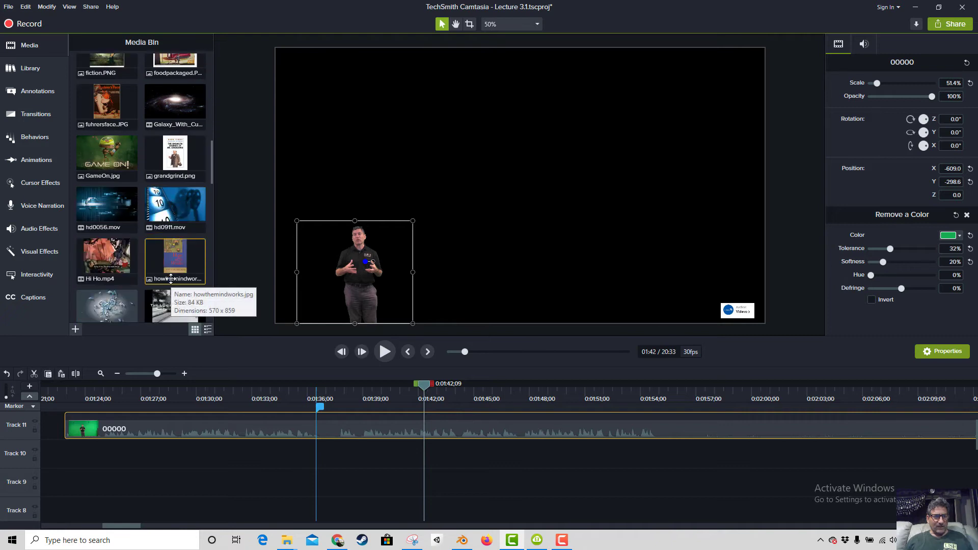
scroll(171, 278, down, 3)
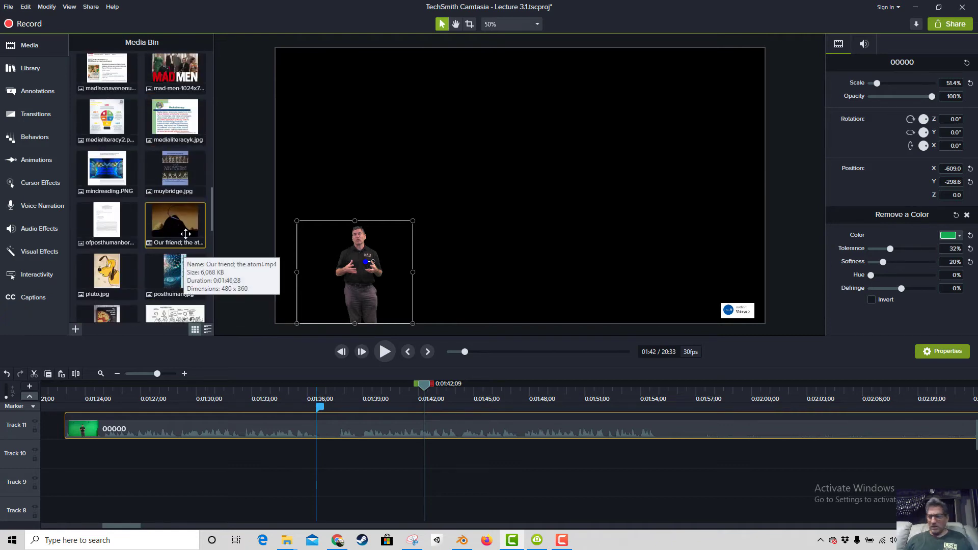
drag(295, 263, 102, 484)
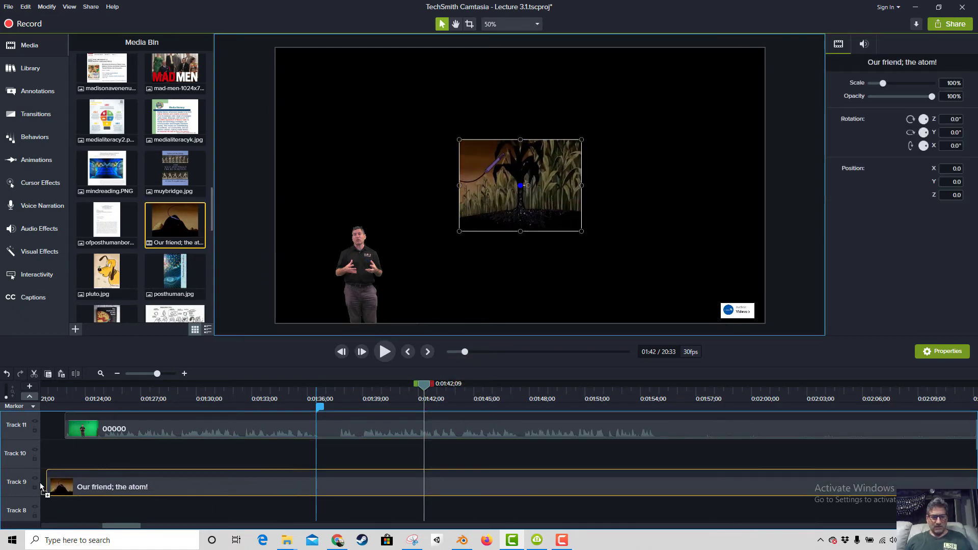
click(566, 541)
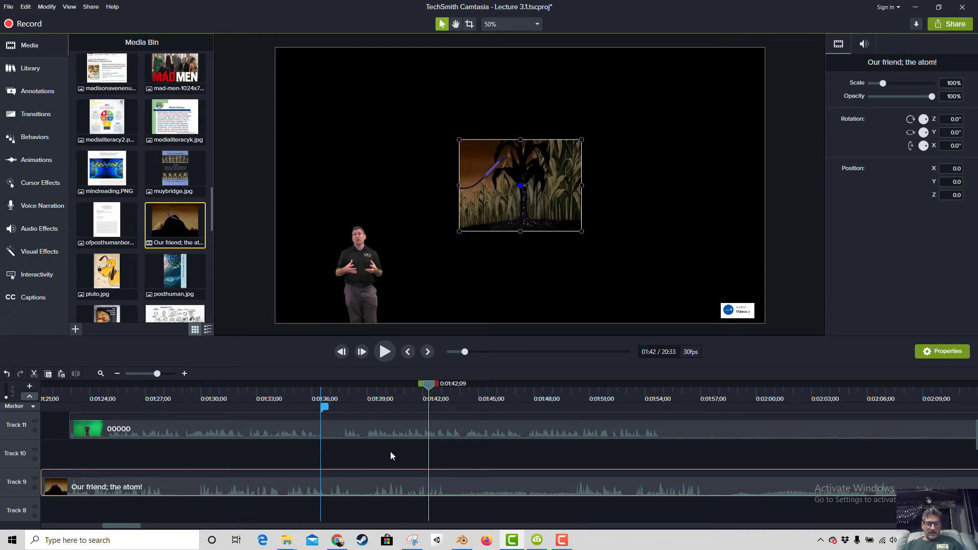
scroll(390, 458, down, 2)
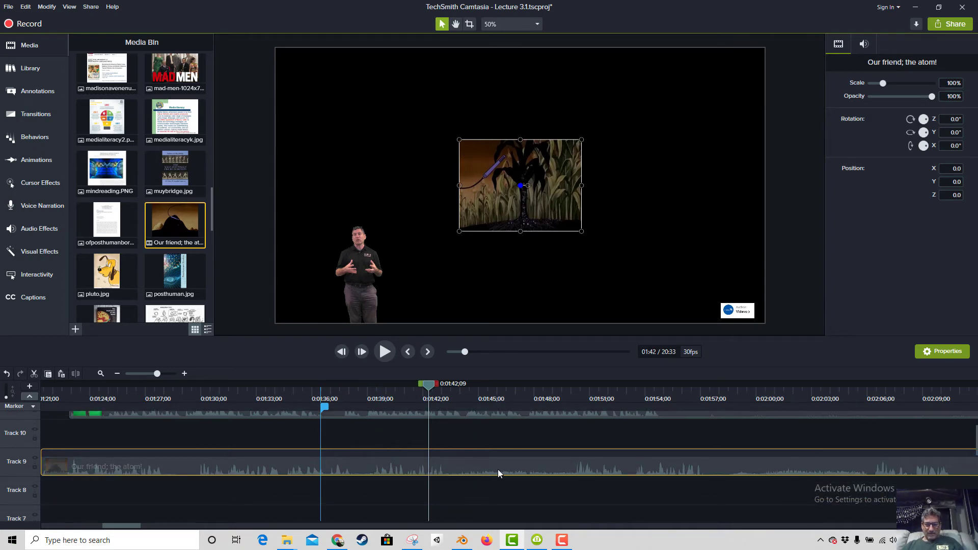
Switch to the Blender edit of the lecture and look over its whole sequencer timeline for the atom section.
scroll(498, 473, up, 1)
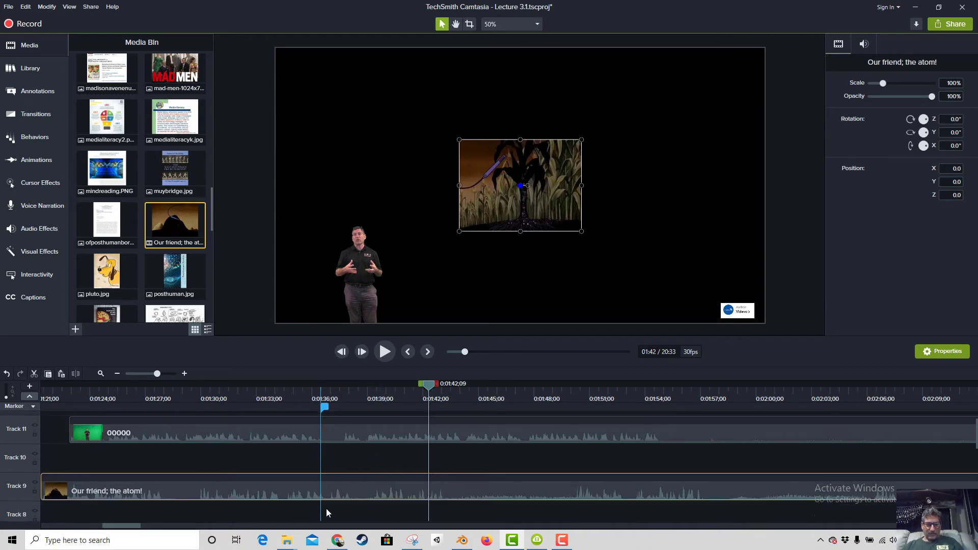
click(139, 374)
scroll(258, 478, down, 2)
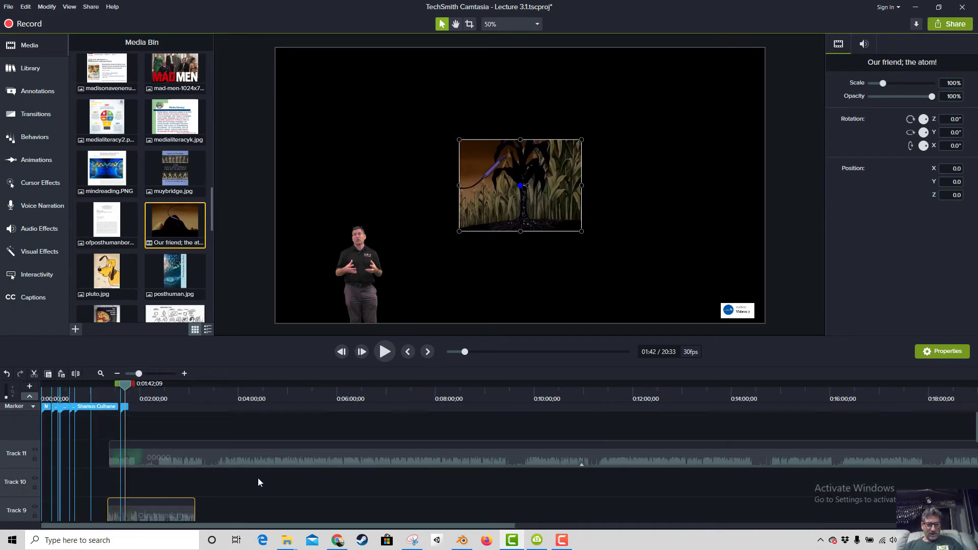
scroll(258, 477, down, 2)
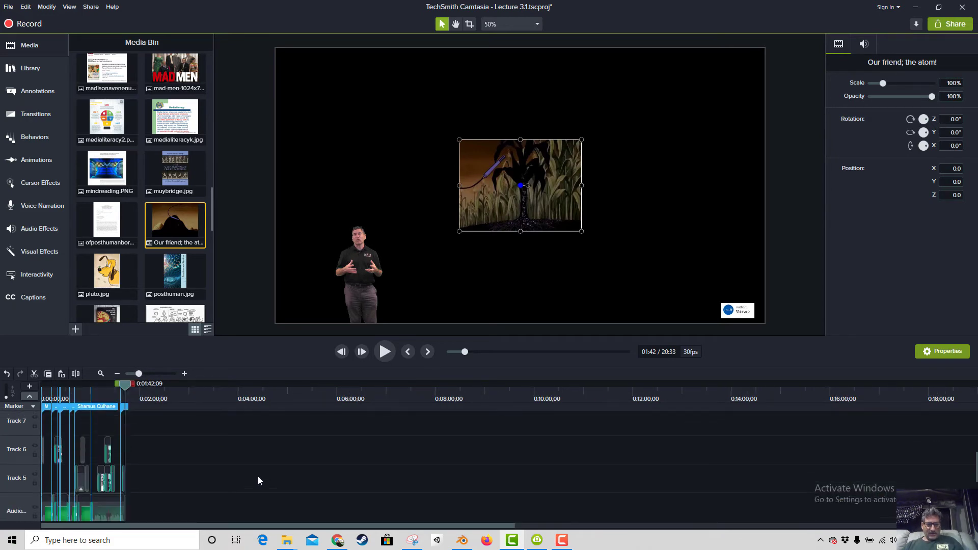
click(462, 540)
key(space)
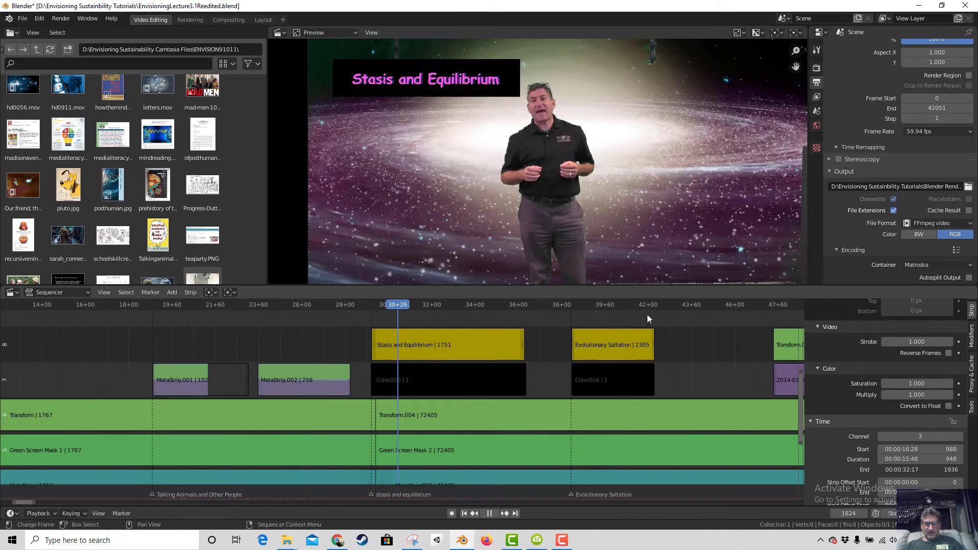
key(space)
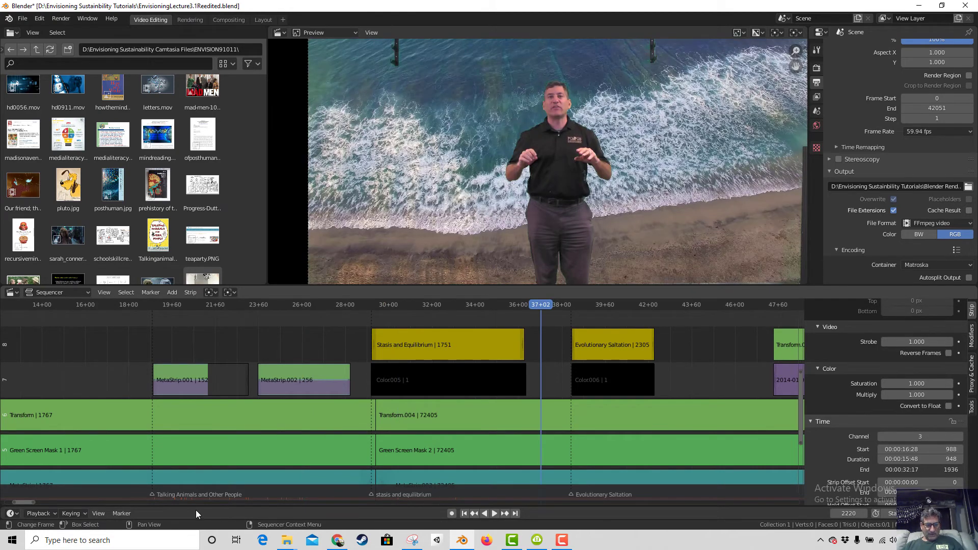
drag(28, 503, 265, 536)
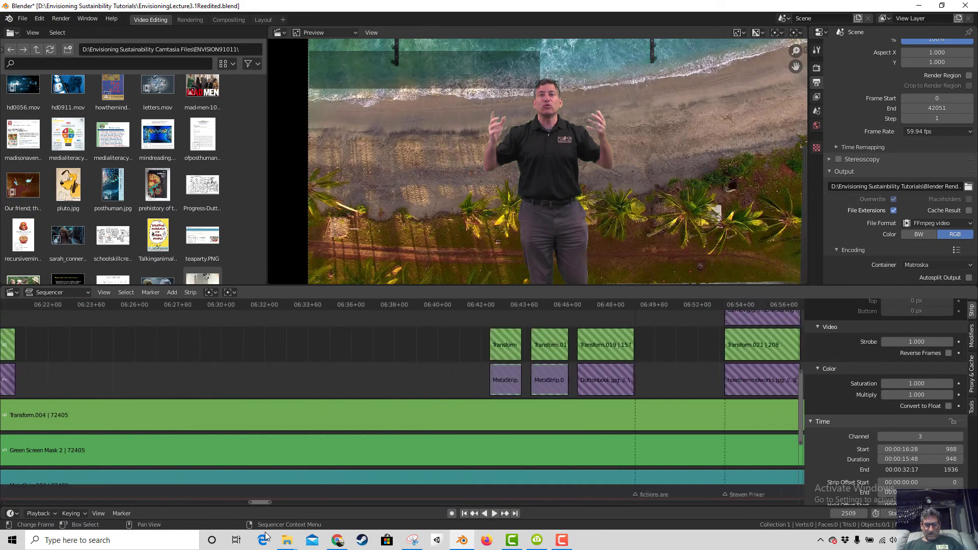
scroll(206, 457, down, 8)
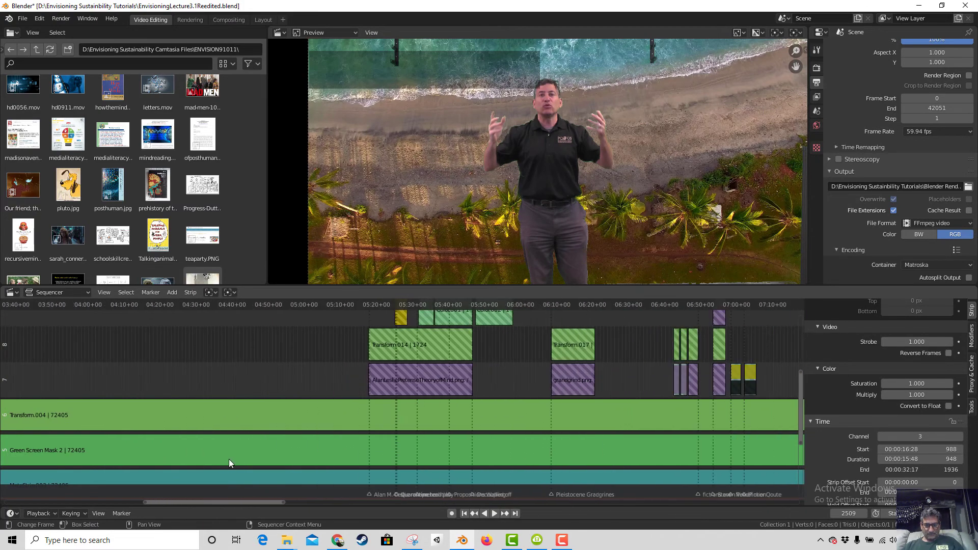
scroll(228, 459, down, 10)
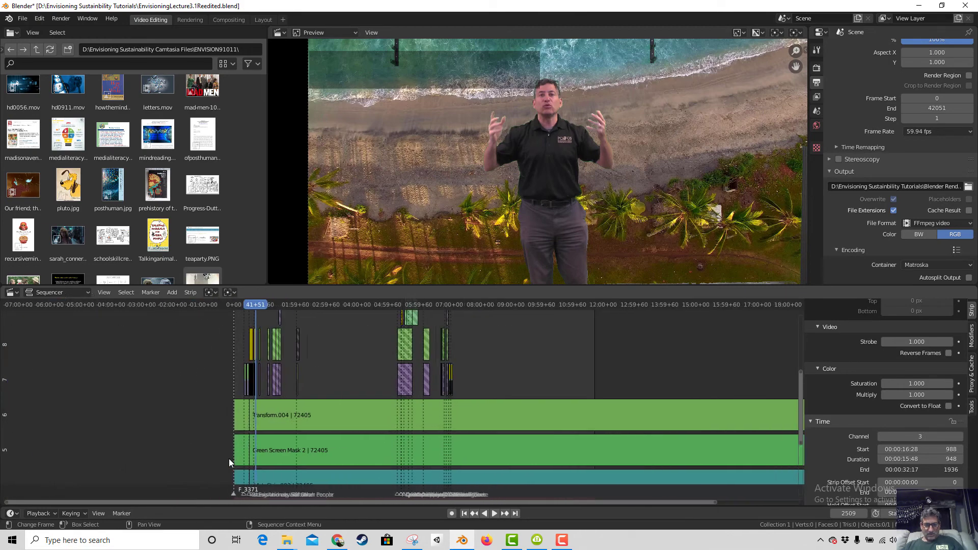
scroll(228, 458, up, 5)
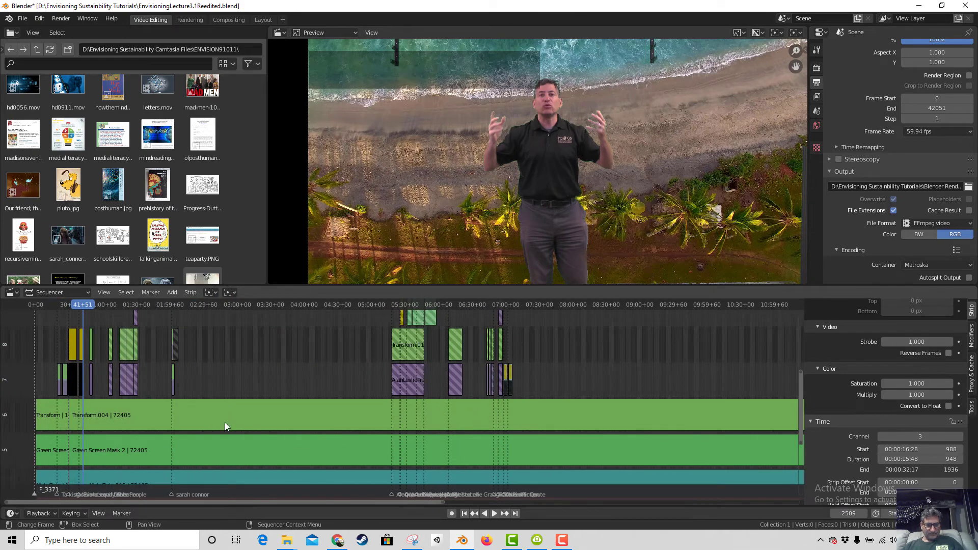
scroll(224, 423, down, 6)
scroll(224, 423, up, 2)
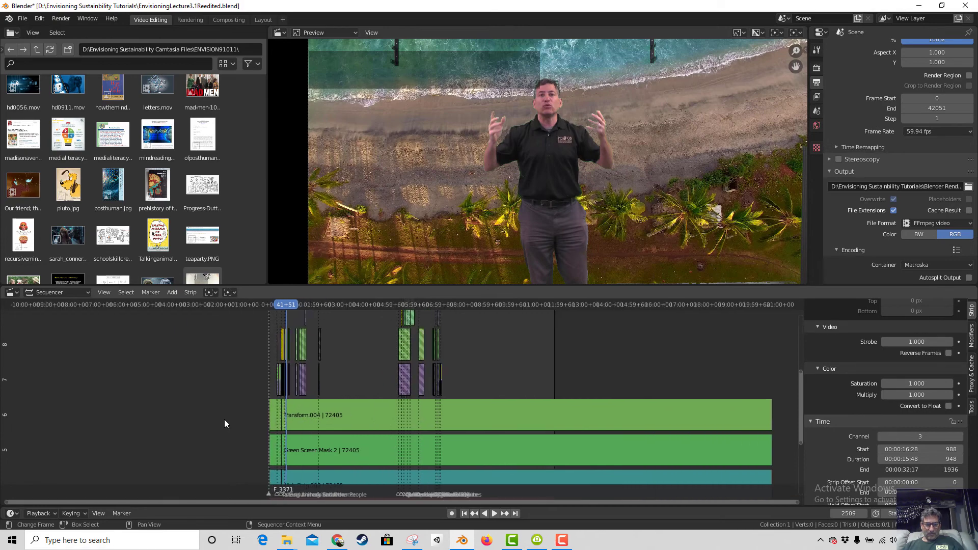
scroll(225, 424, up, 5)
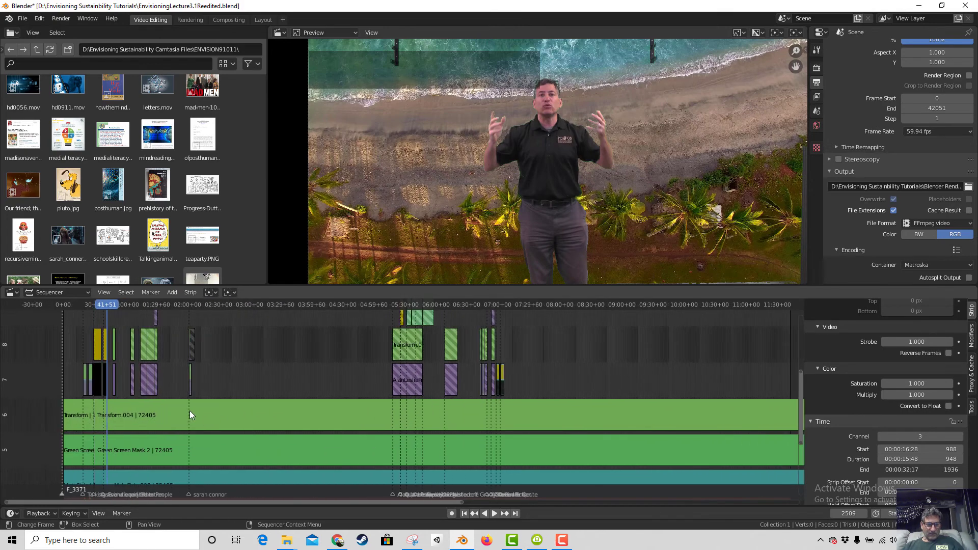
Play the Blender sequence from about 1:01 and examine how the cartoon footage and atom image are arranged around the presenter.
click(134, 309)
key(space)
drag(148, 309, 127, 317)
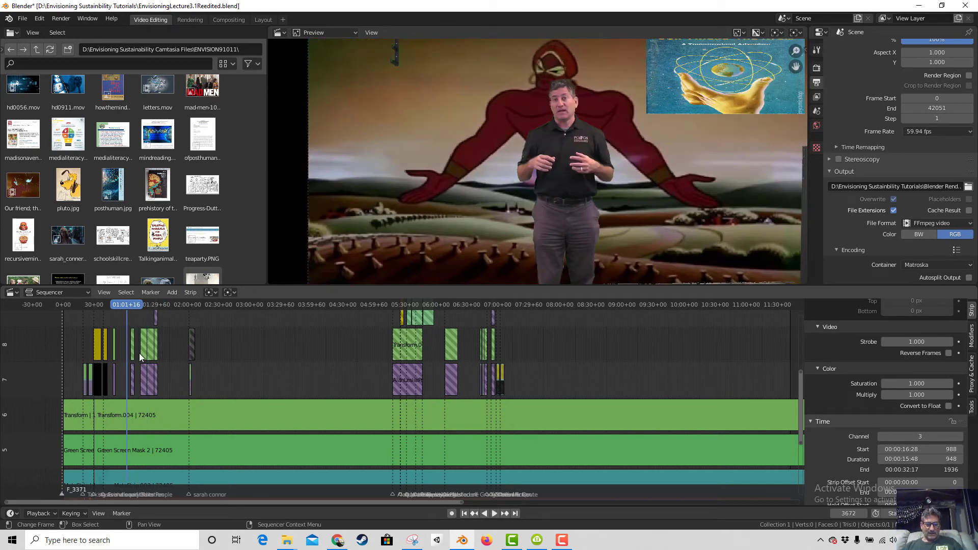
key(space)
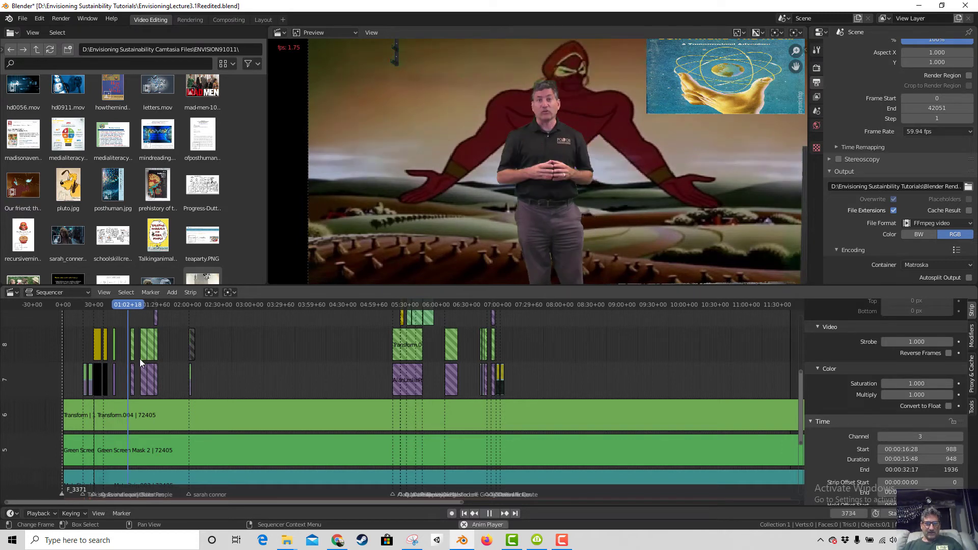
key(space)
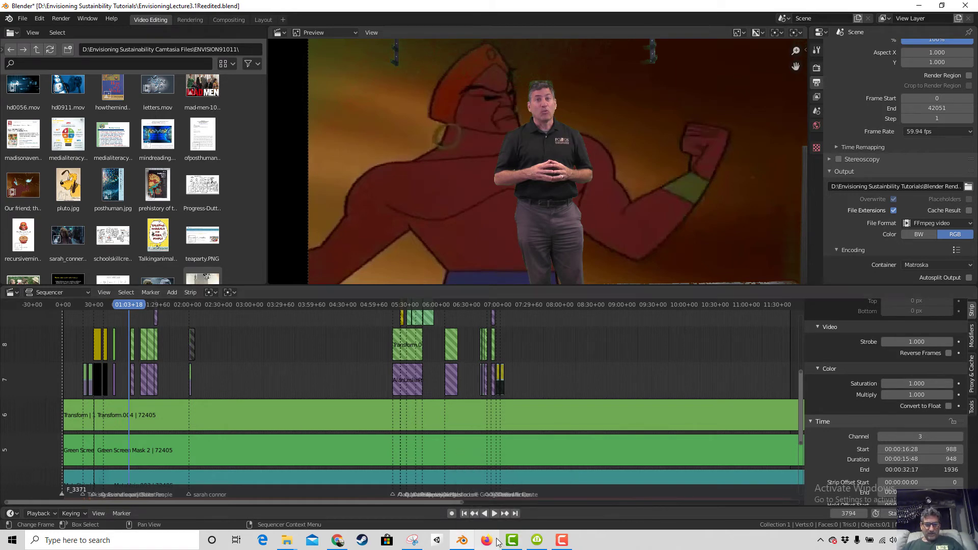
Switch back to the Lecture 3.1 project in Camtasia and find the "Our friend; the atom!" clip on Track 9.
click(512, 540)
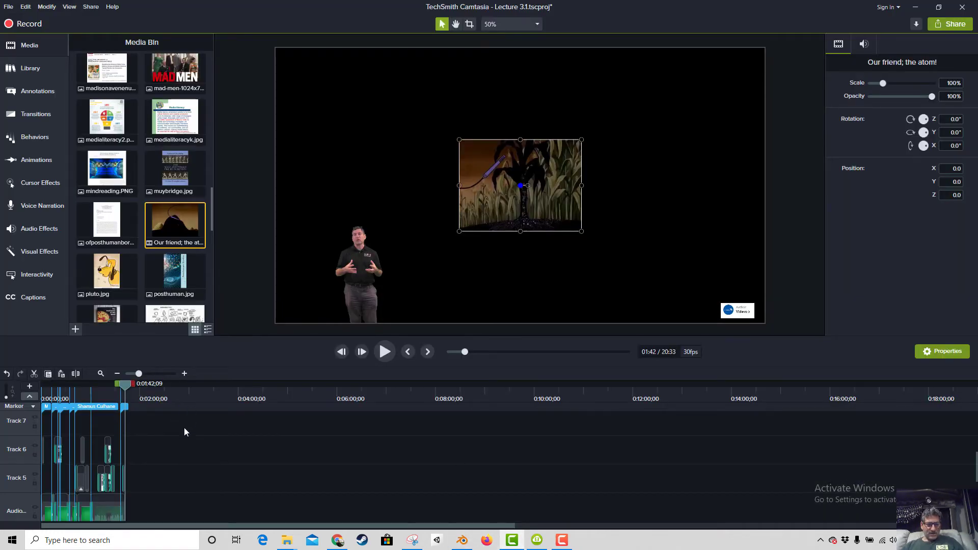
click(156, 373)
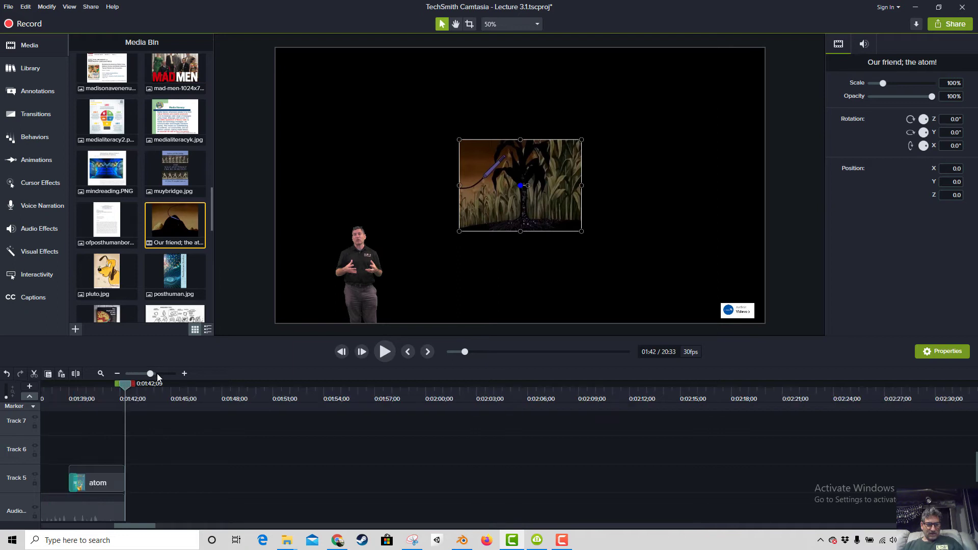
scroll(200, 462, down, 1)
scroll(201, 491, up, 3)
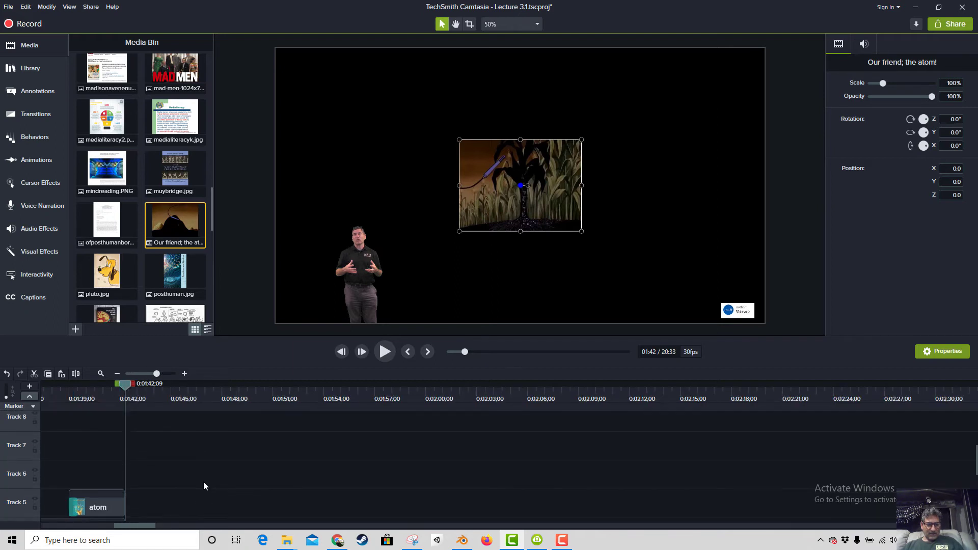
scroll(207, 480, up, 2)
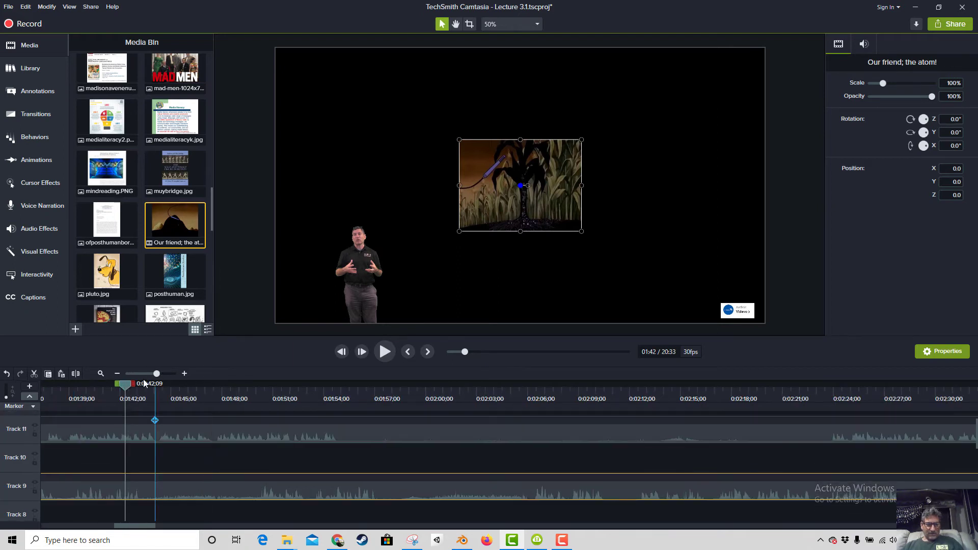
Shift the "Our friend; the atom!" clip earlier on Track 9 to start at about 1:04, and check the frame at 1:15;06.
click(143, 374)
scroll(196, 495, up, 1)
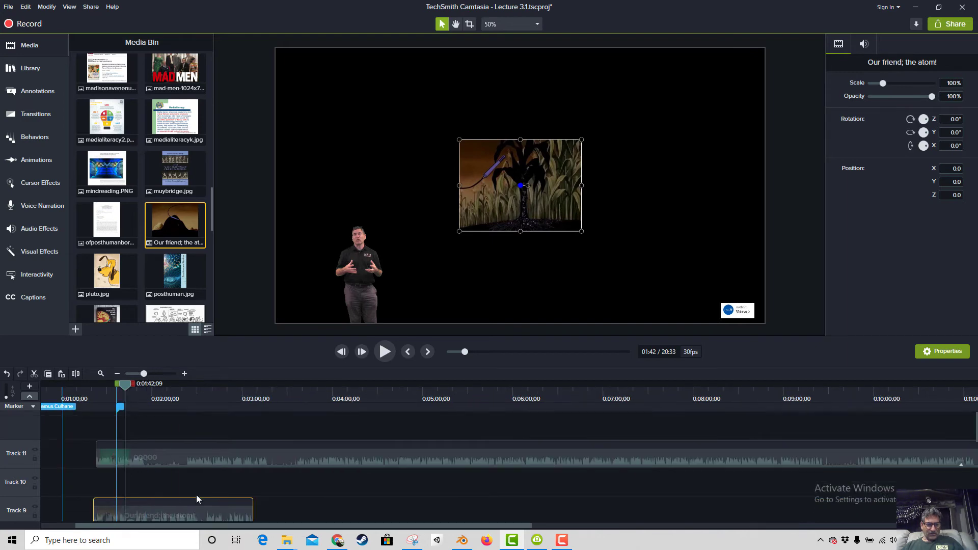
scroll(197, 494, down, 2)
scroll(197, 494, up, 1)
drag(198, 494, 135, 496)
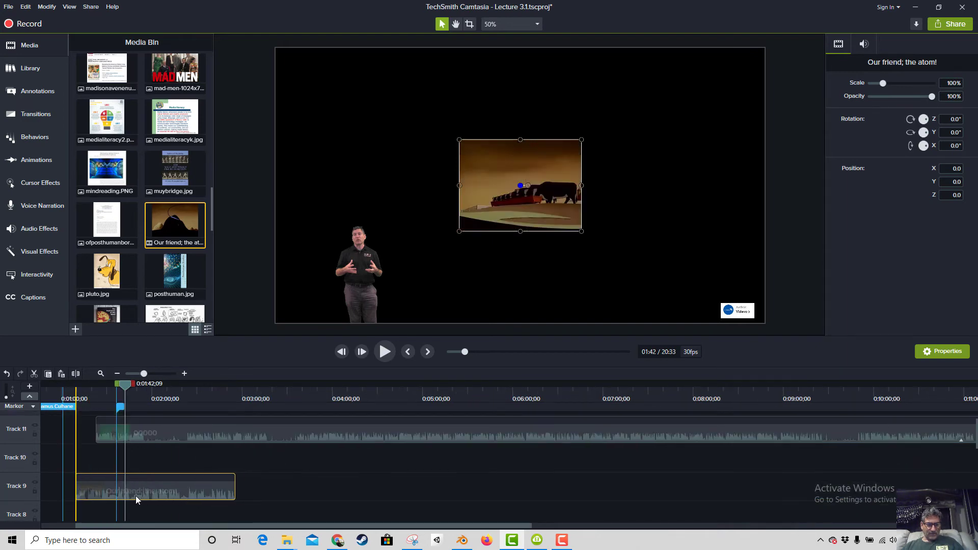
scroll(275, 497, down, 2)
scroll(275, 497, up, 1)
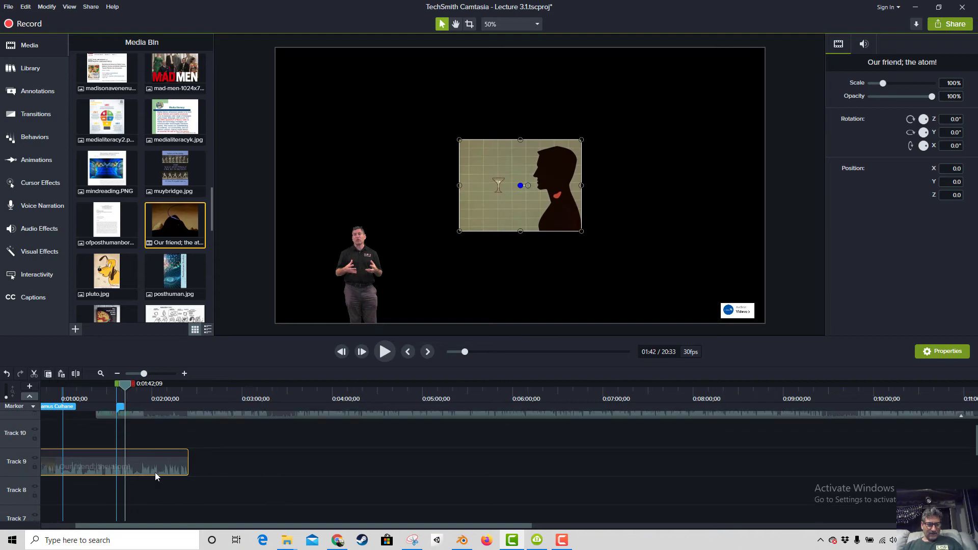
drag(99, 463, 139, 470)
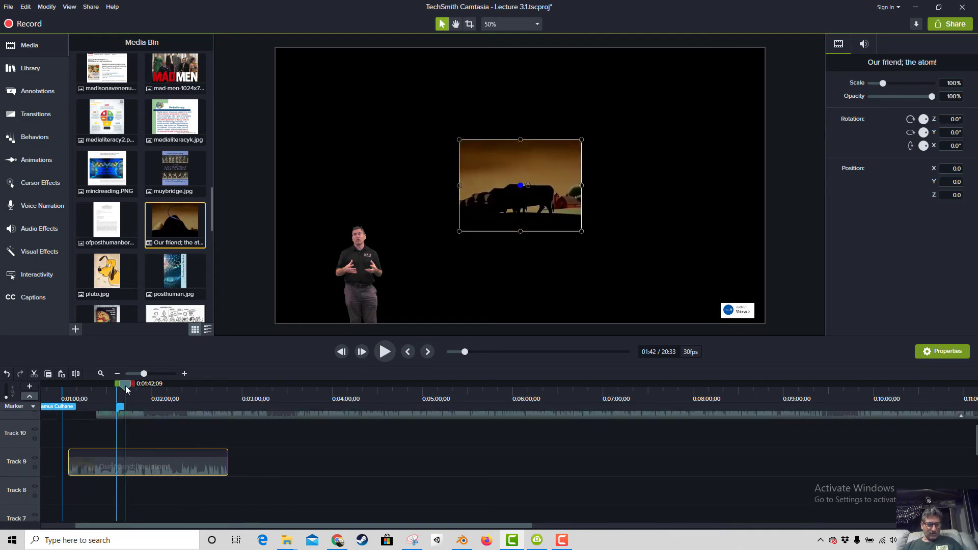
drag(125, 386, 84, 392)
scroll(278, 465, down, 2)
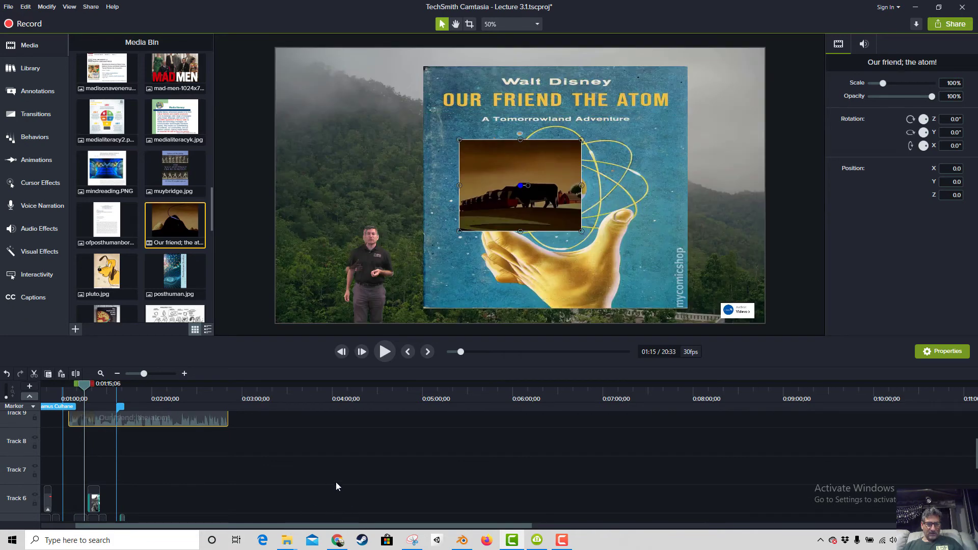
scroll(155, 416, up, 2)
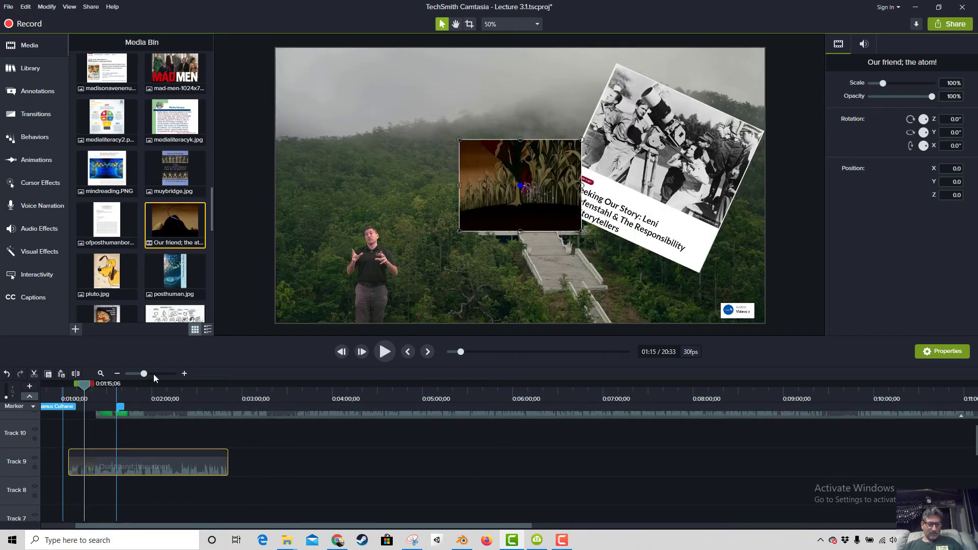
Move the presenter recording 00000 on Track 11 about 48 seconds later to make room for the atom clip.
click(154, 374)
scroll(331, 442, up, 1)
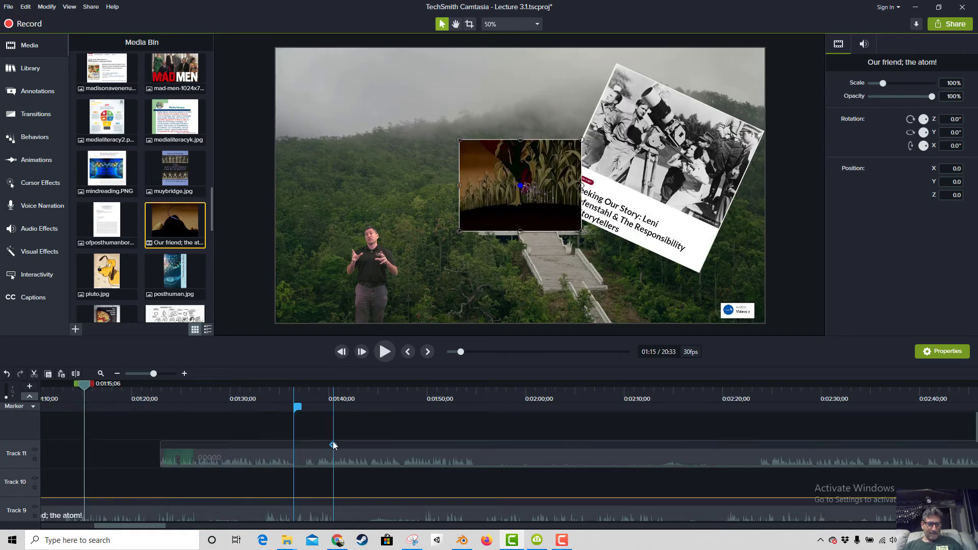
scroll(323, 437, down, 1)
scroll(332, 442, up, 1)
drag(435, 460, 845, 448)
scroll(448, 468, down, 3)
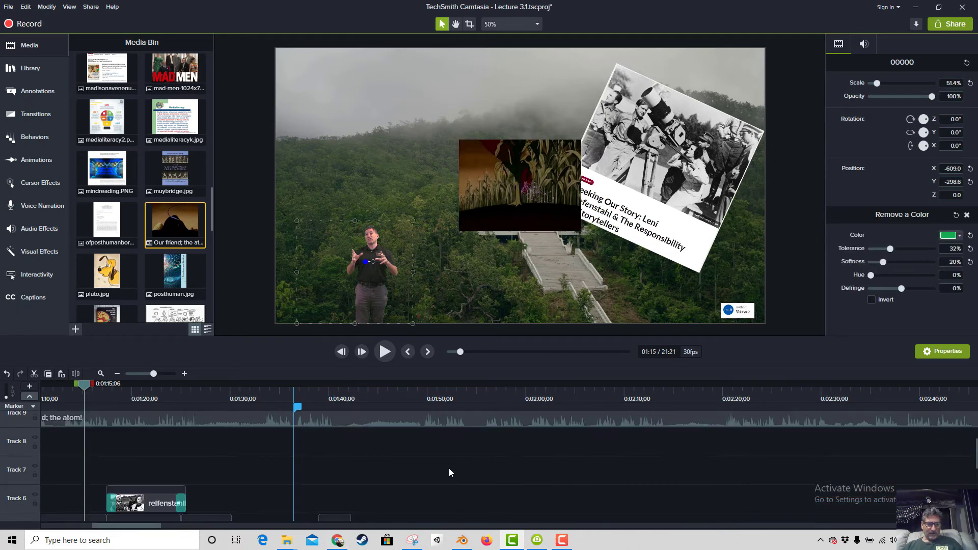
Move the "Our friend; the atom!" clip down to Track 3 after the cartoon clip, starting at 1:46;05.
drag(243, 416, 606, 492)
scroll(599, 457, down, 3)
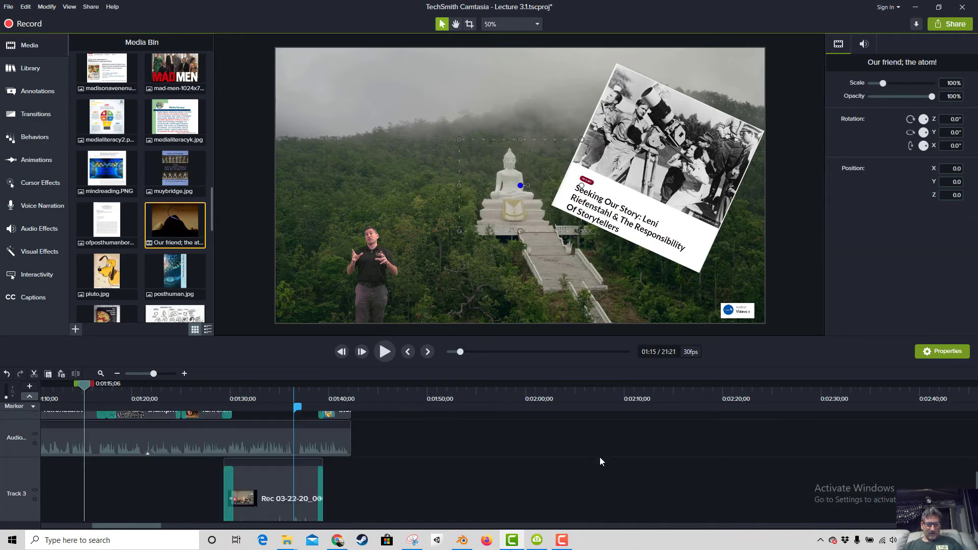
scroll(535, 441, up, 1)
drag(527, 450, 640, 508)
scroll(585, 459, down, 2)
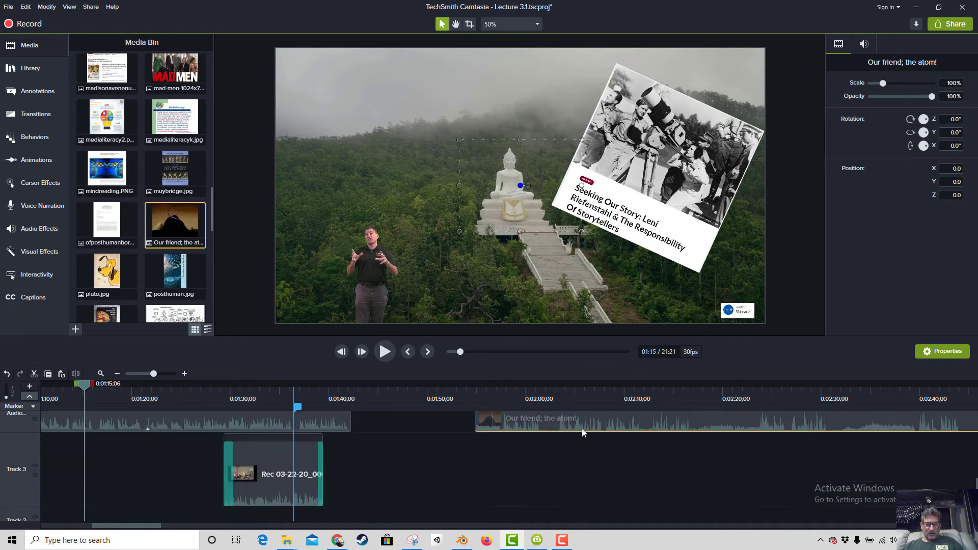
drag(581, 429, 496, 479)
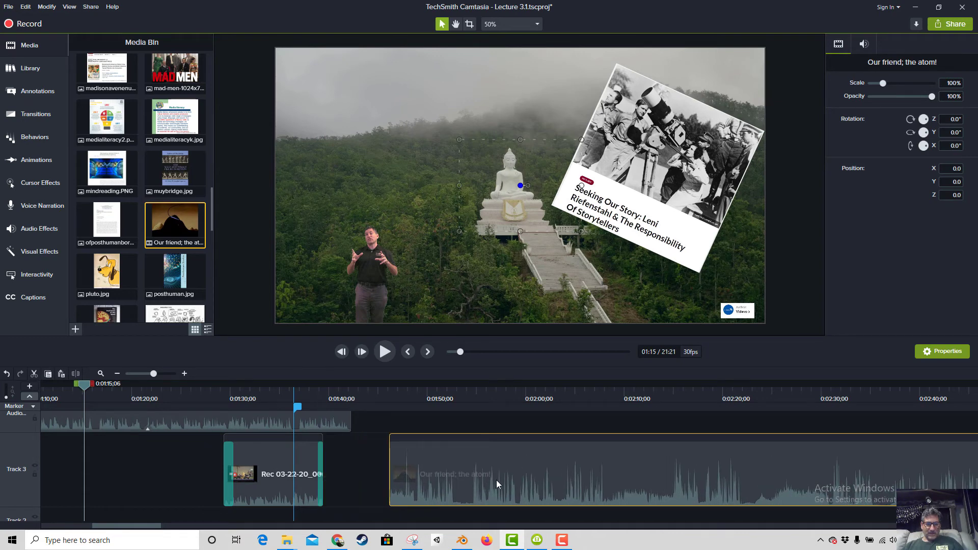
Preview from 1:38;27 to about 1:43, and move the Track 3 atom clip's start to about 1:42;09, where the presenter audio ends.
click(317, 399)
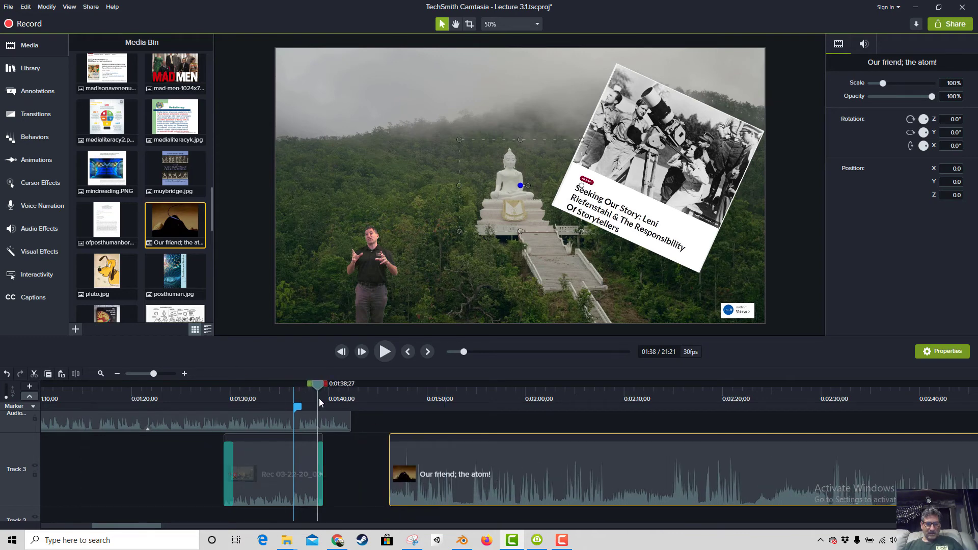
key(space)
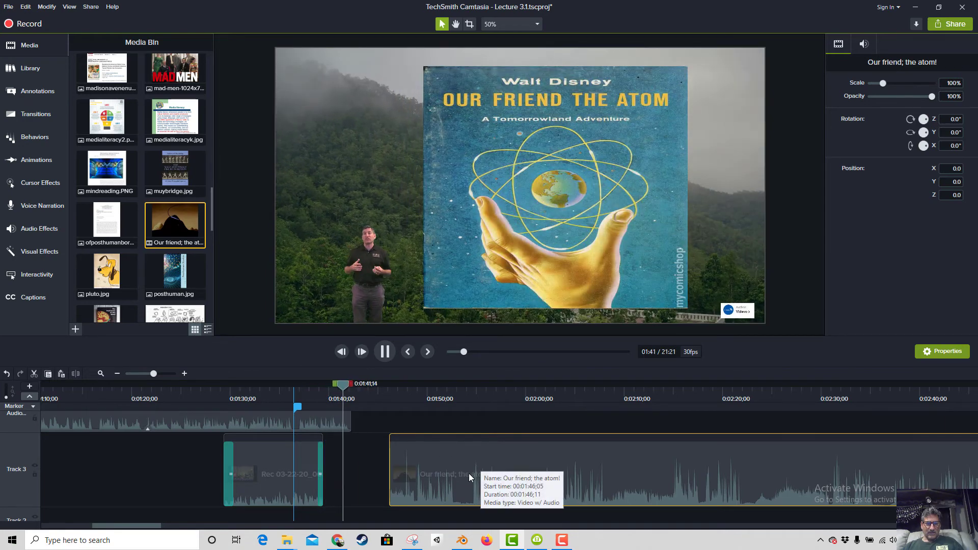
key(space)
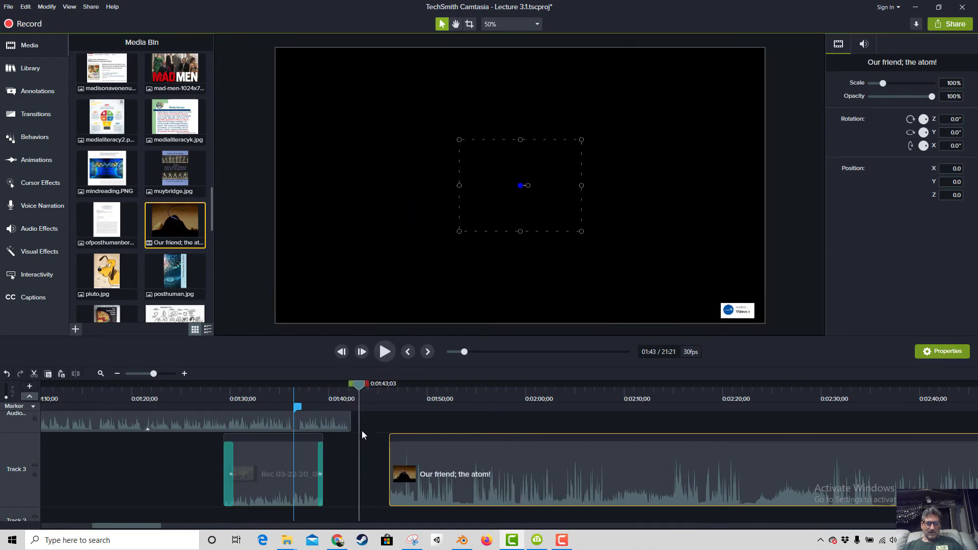
drag(461, 493, 422, 490)
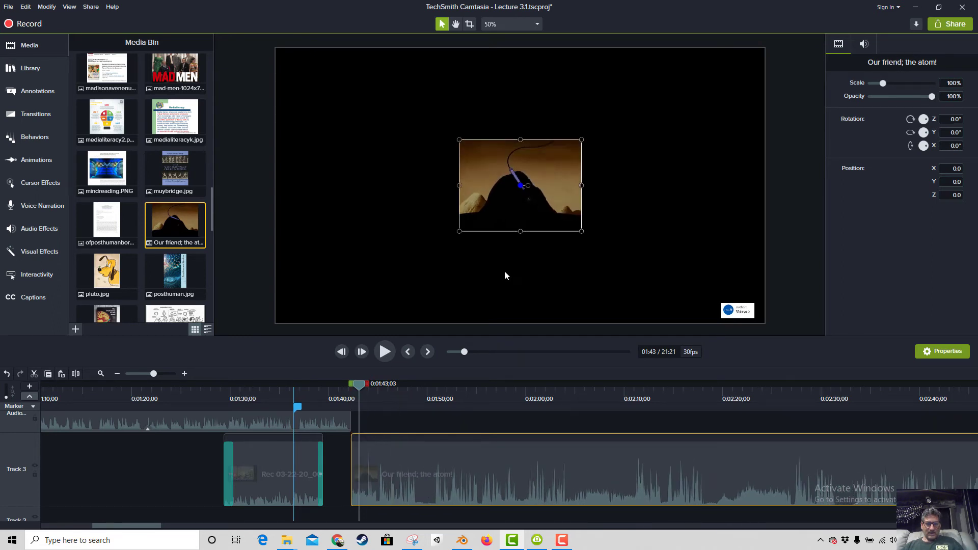
Enlarge the "Our friend; the atom!" video to fill the canvas, at a scale of 397.1% and position X -3.0, Y -1.7.
drag(460, 231, 359, 306)
drag(417, 232, 344, 161)
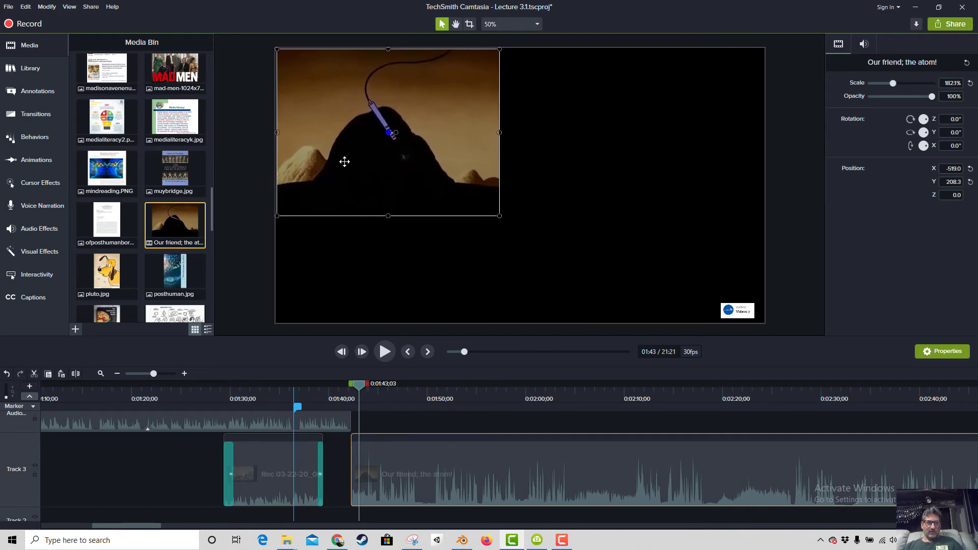
drag(499, 214, 762, 322)
scroll(533, 486, down, 2)
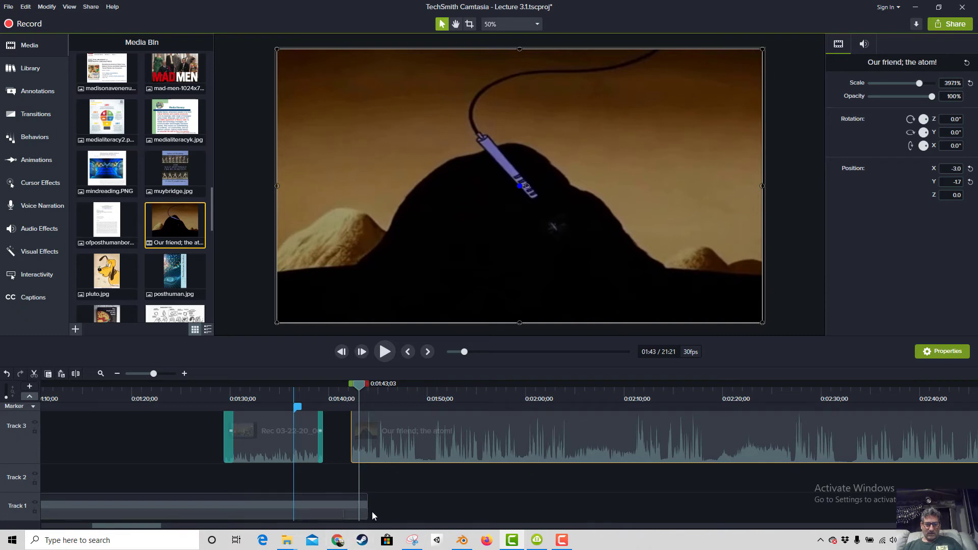
Shorten Group 3 on Track 1 so that it ends at 1:43;03.
drag(367, 507, 356, 507)
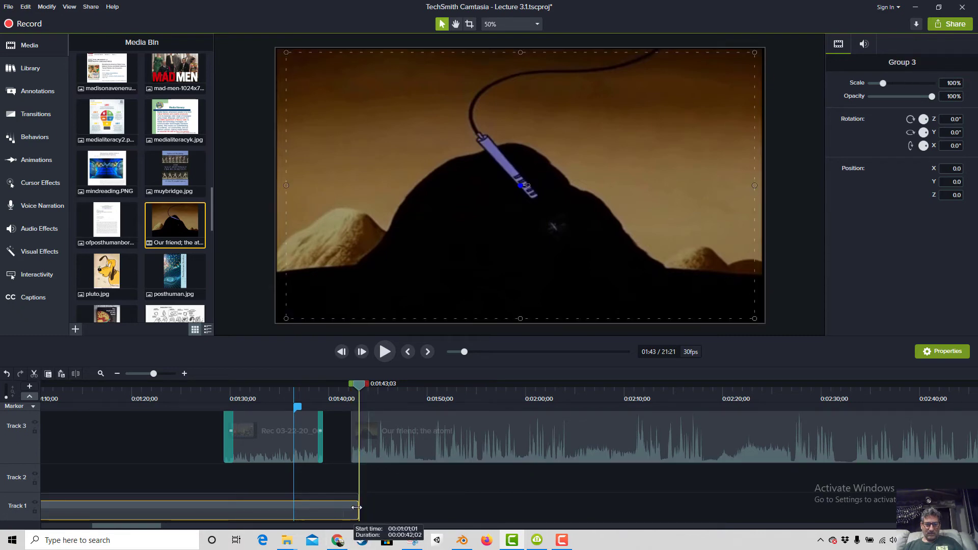
scroll(422, 484, up, 4)
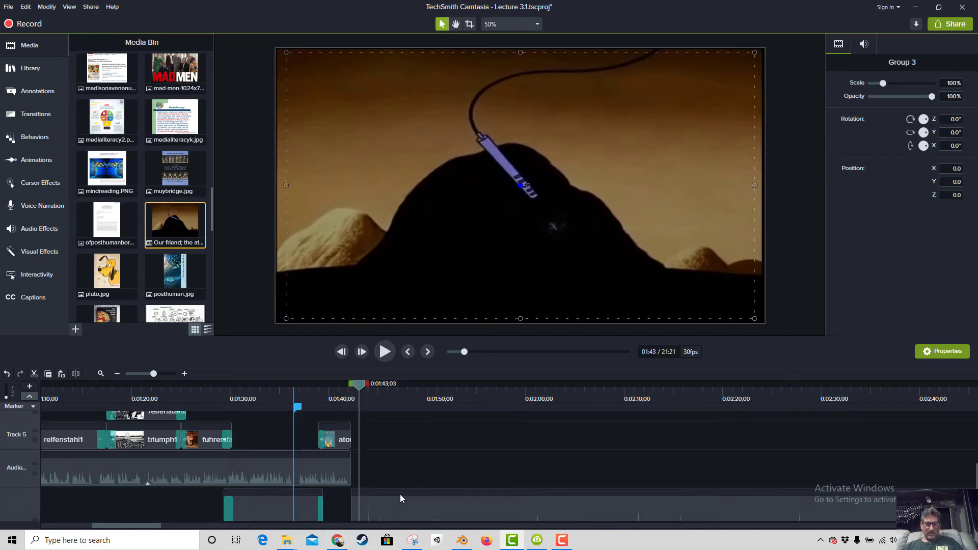
scroll(427, 469, down, 1)
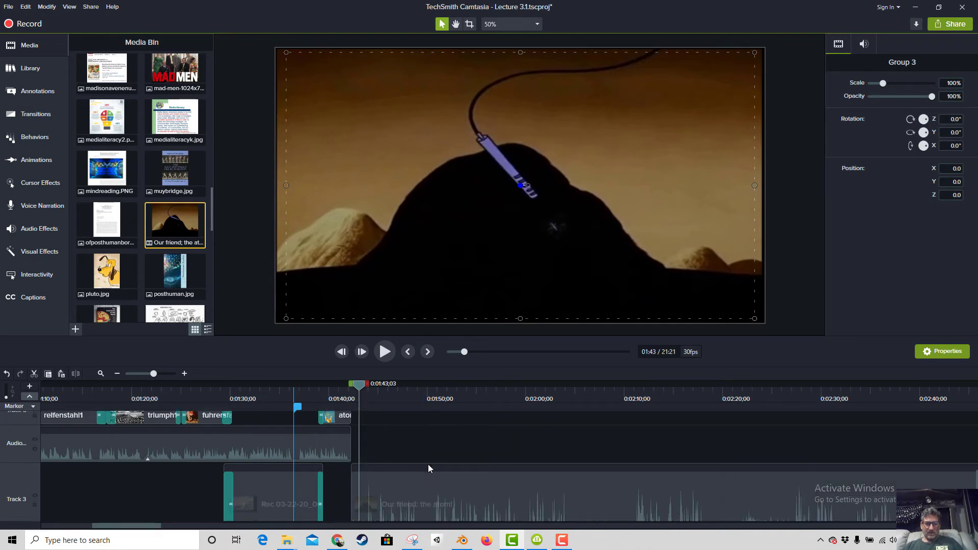
scroll(428, 463, down, 1)
Split the "Our friend; the atom!" clip on Track 3 at 2:26;01 and delete the portion before the cut.
click(593, 400)
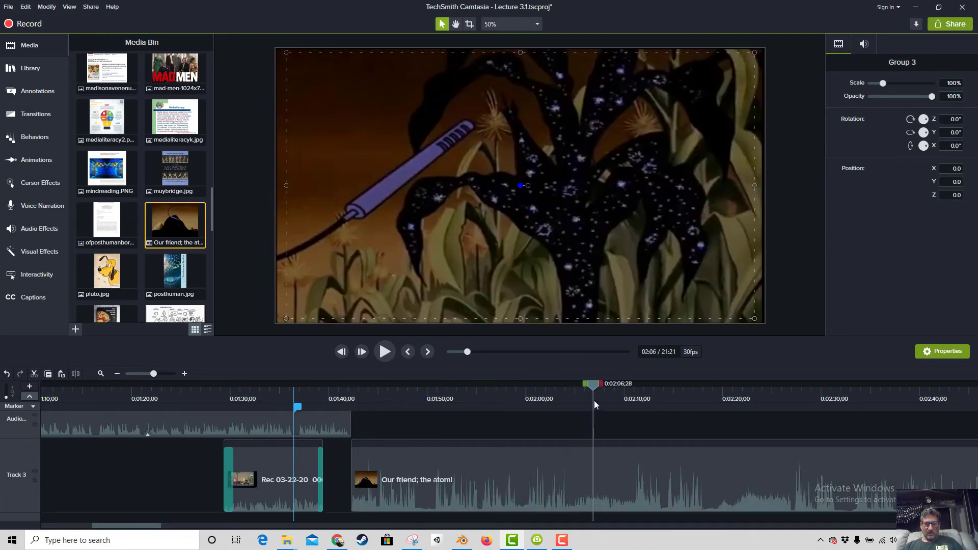
drag(634, 398, 809, 426)
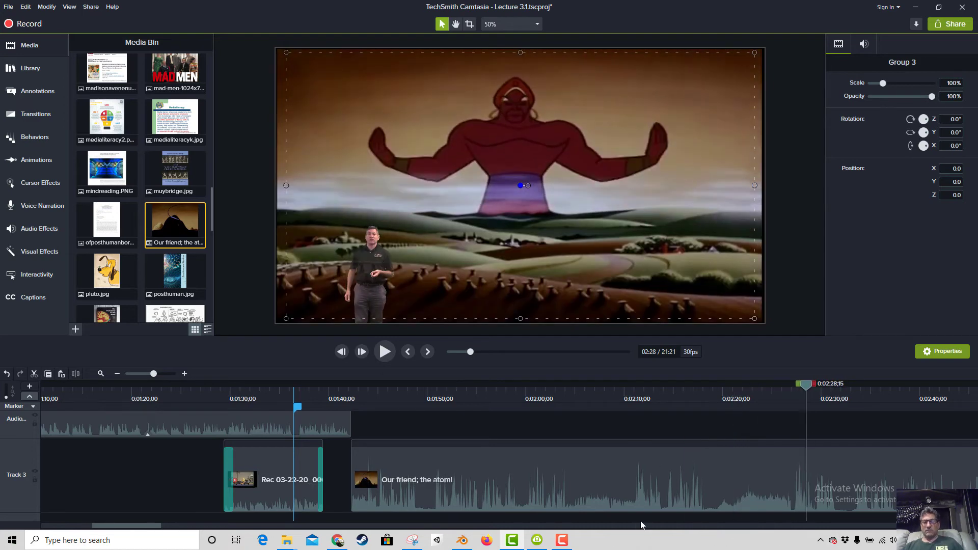
click(563, 540)
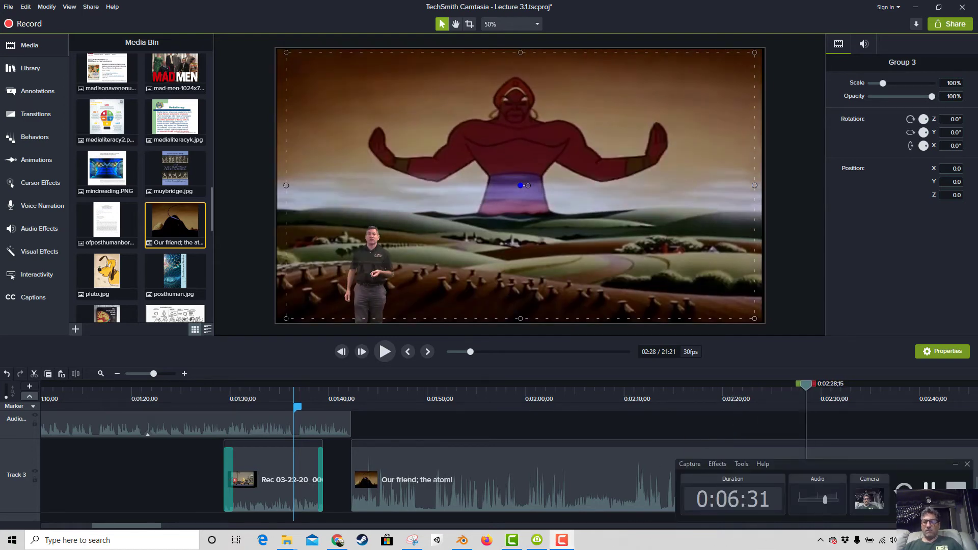
drag(806, 384, 762, 396)
drag(762, 394, 784, 405)
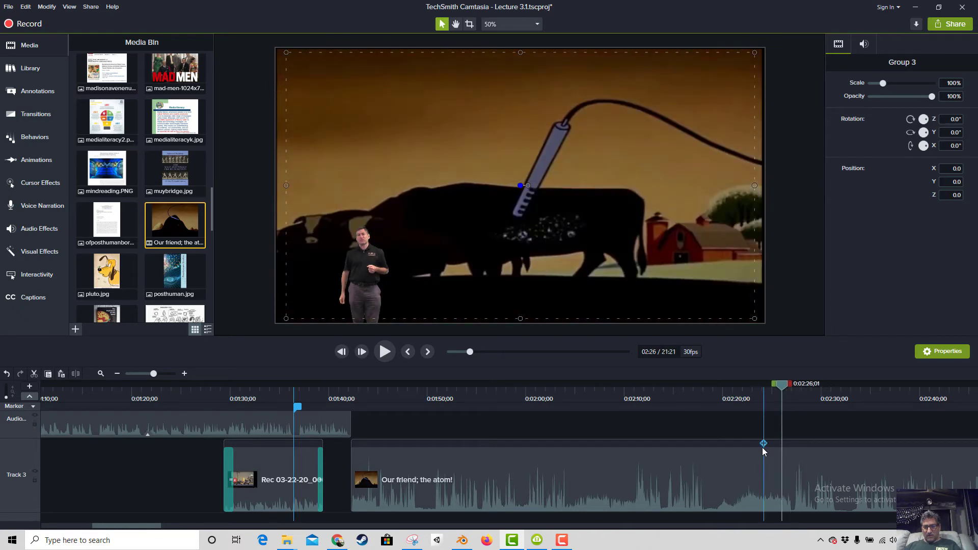
click(746, 468)
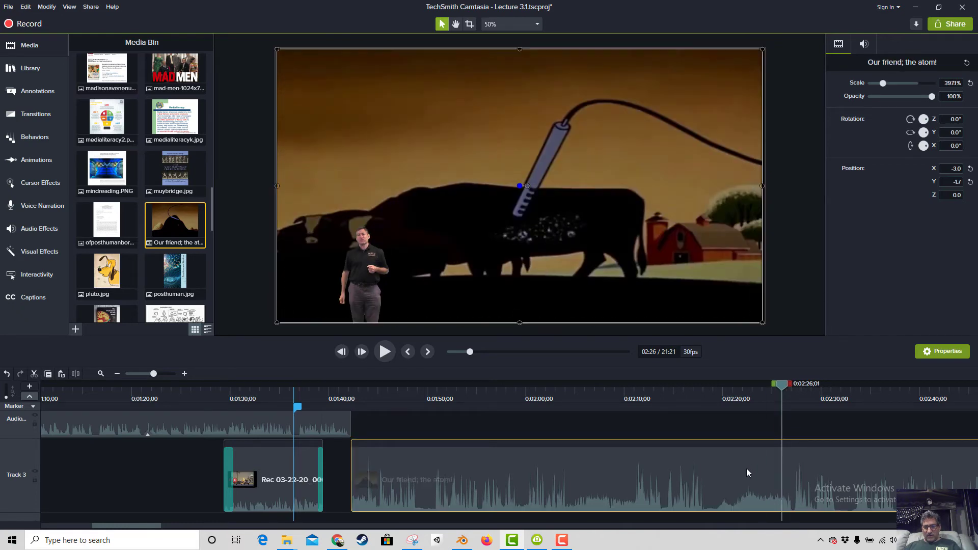
click(74, 374)
click(666, 462)
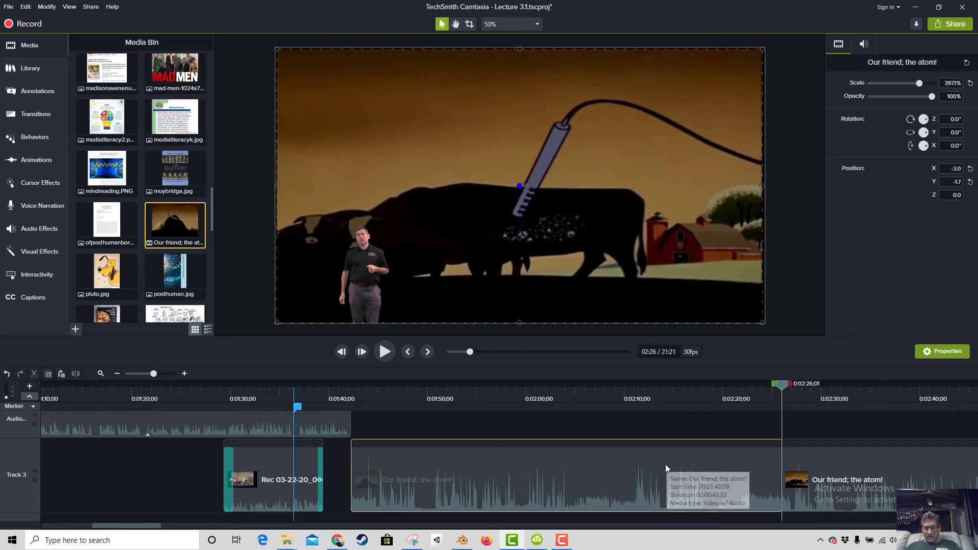
key(Delete)
Move the remaining atom clip on Track 3 back to start where the presenter audio ends, at about 1:42;09.
drag(841, 497, 441, 497)
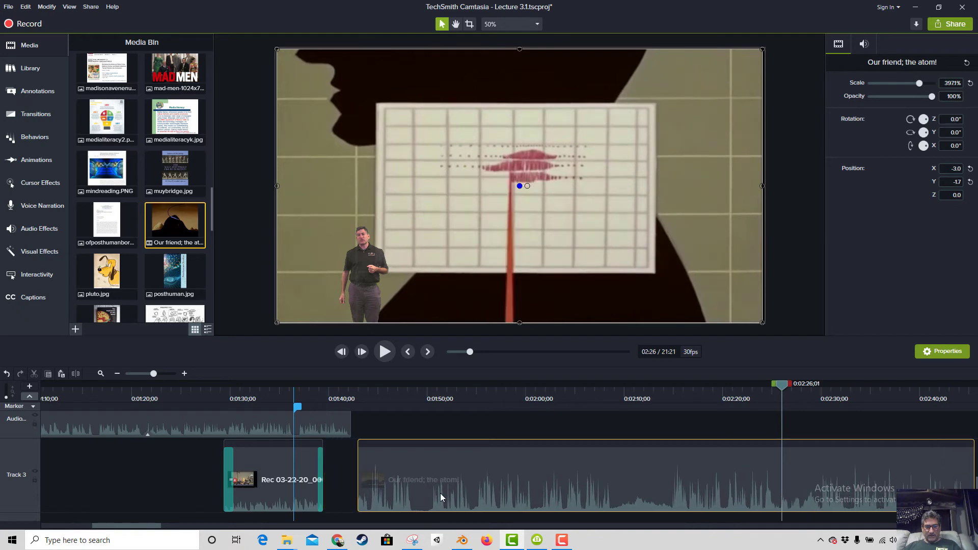
drag(358, 485, 383, 499)
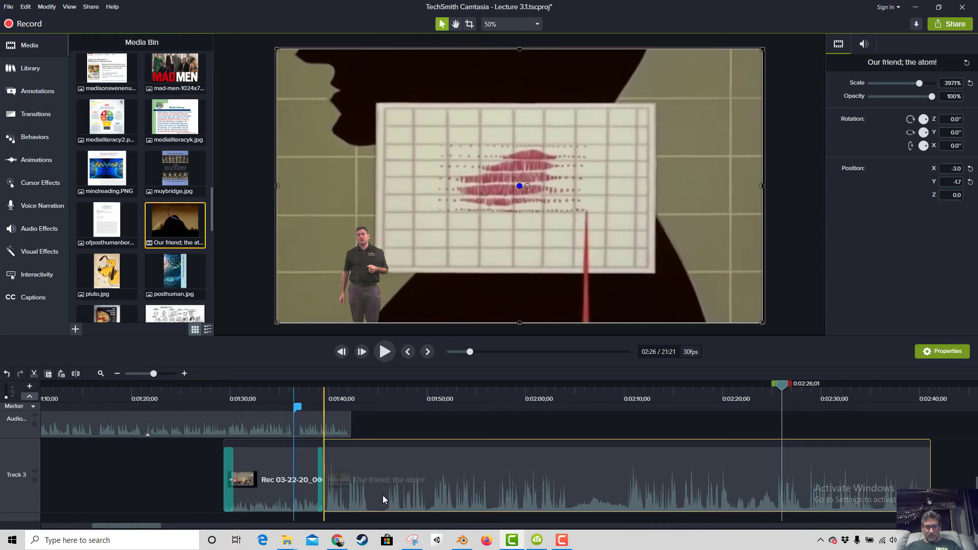
click(377, 393)
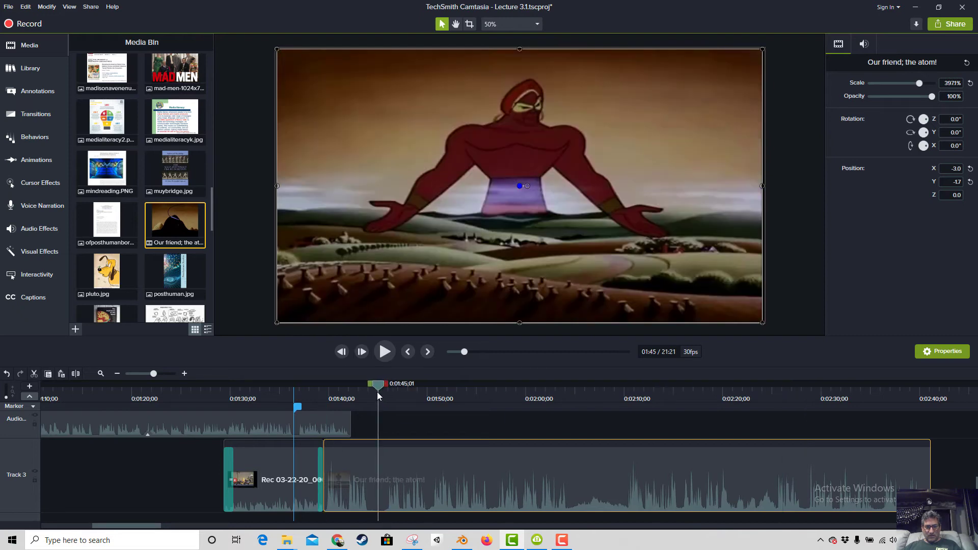
drag(395, 491, 427, 499)
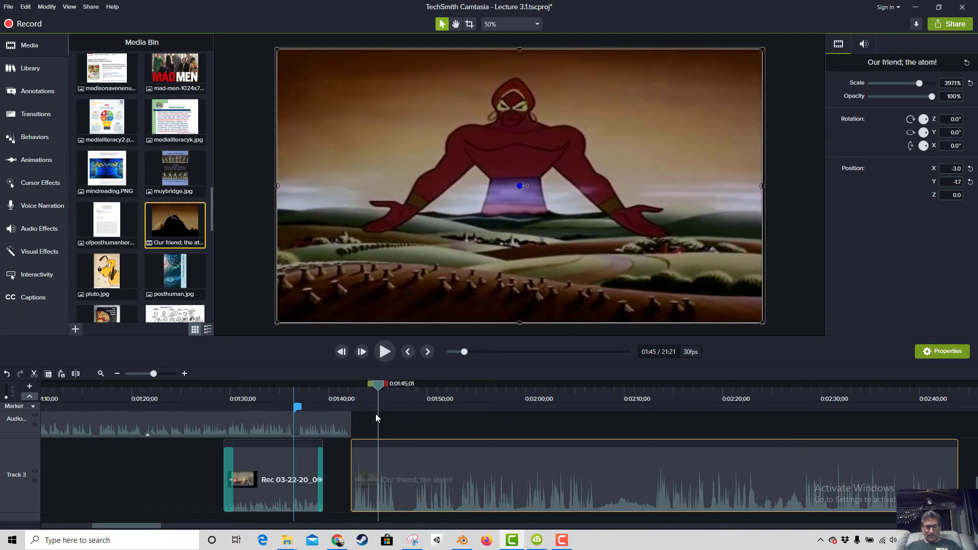
drag(376, 387, 349, 396)
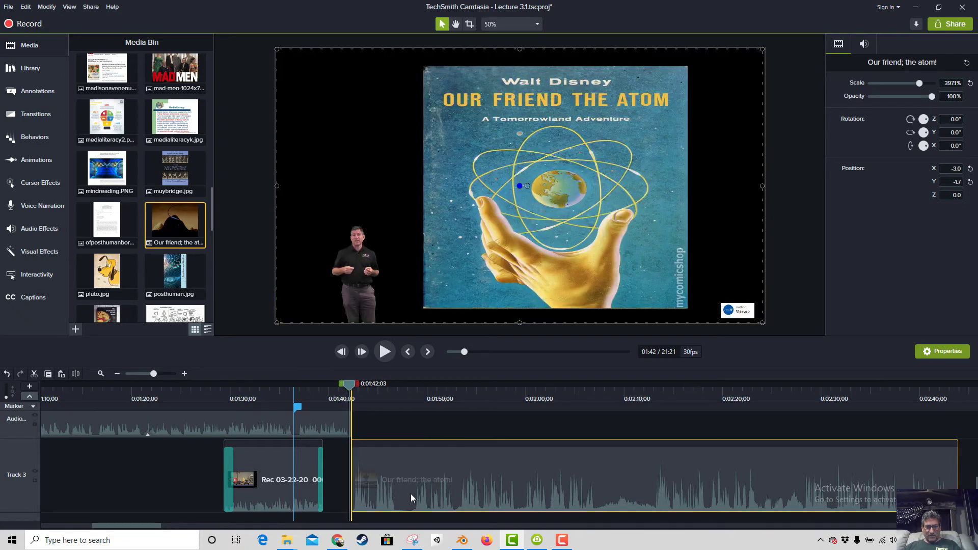
Extend the atom clip's beginning by about 3 seconds of earlier footage and place it directly against the cartoon clip's end.
drag(411, 494, 431, 497)
drag(376, 478, 342, 479)
drag(419, 487, 399, 486)
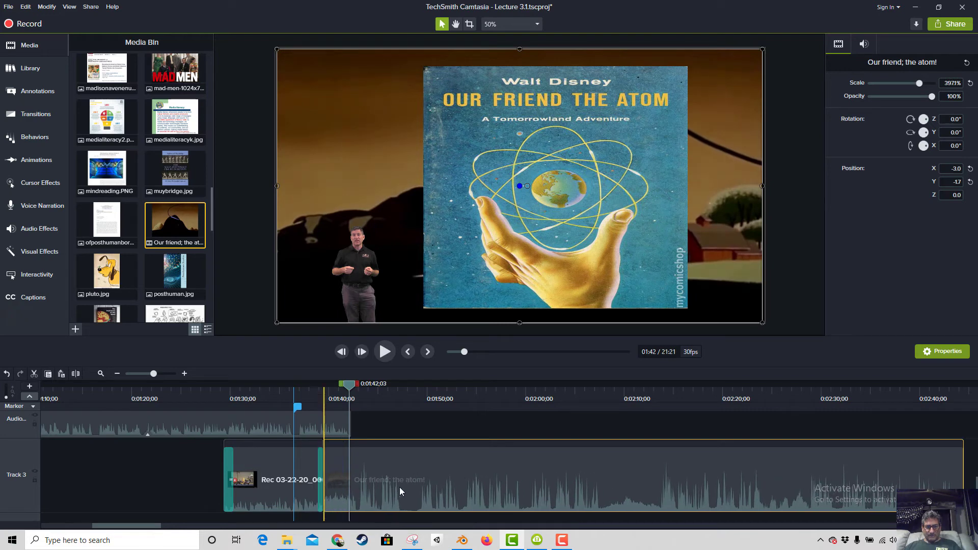
Delete the fade at the end of the cartoon clip and move the atom clip to start at 1:42;03.
click(321, 481)
click(321, 479)
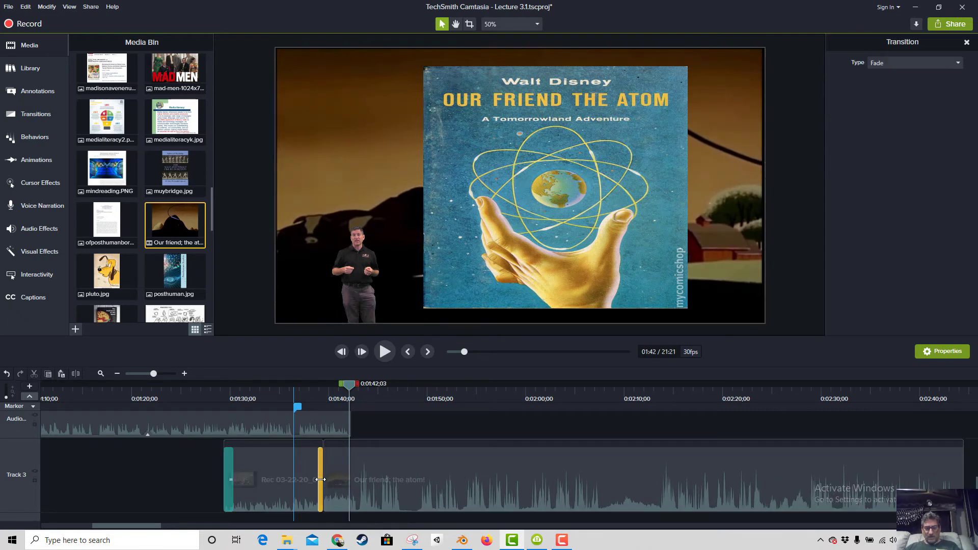
key(Delete)
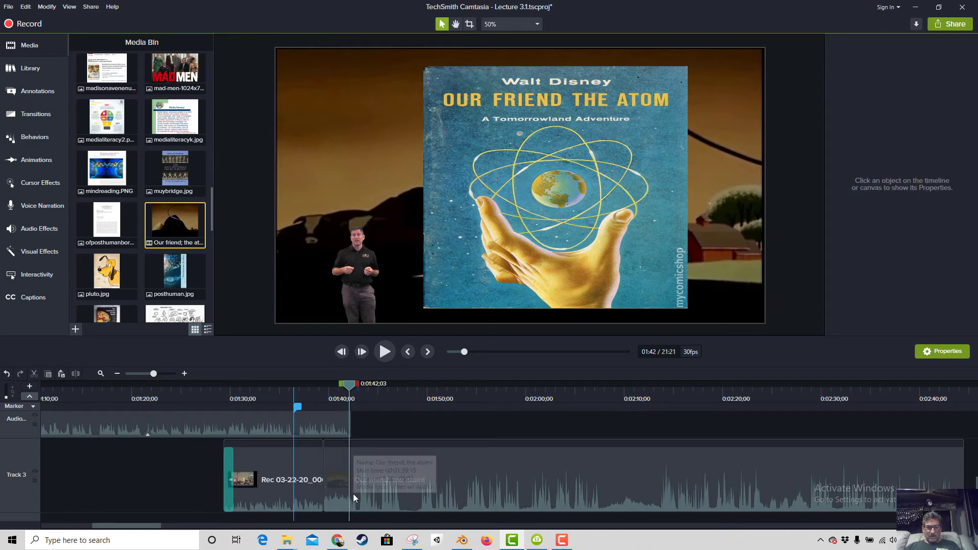
scroll(373, 458, up, 1)
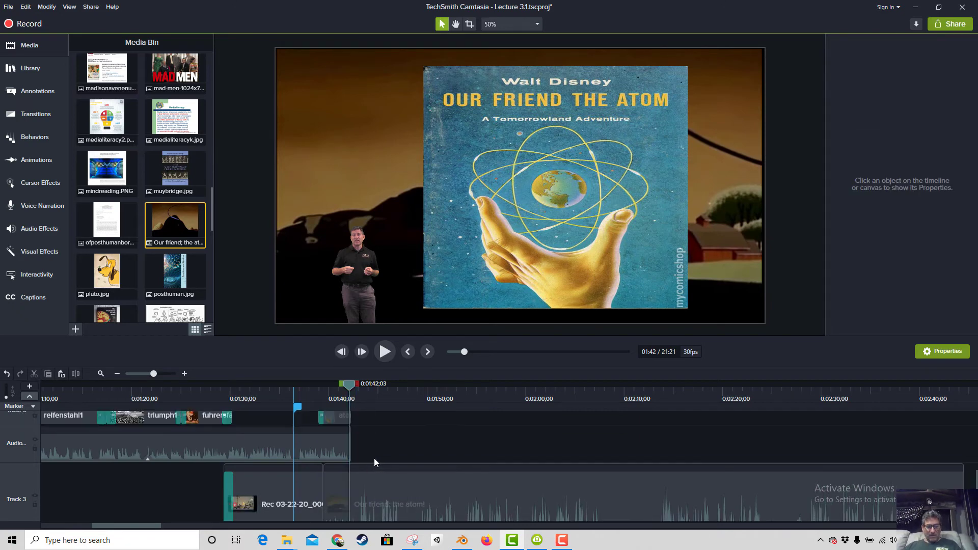
scroll(373, 458, down, 1)
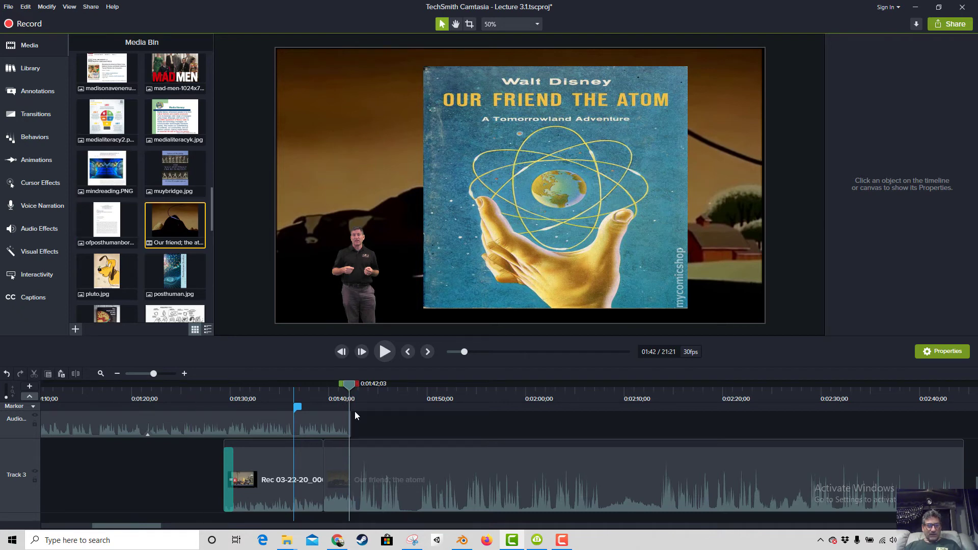
click(380, 490)
scroll(402, 493, up, 1)
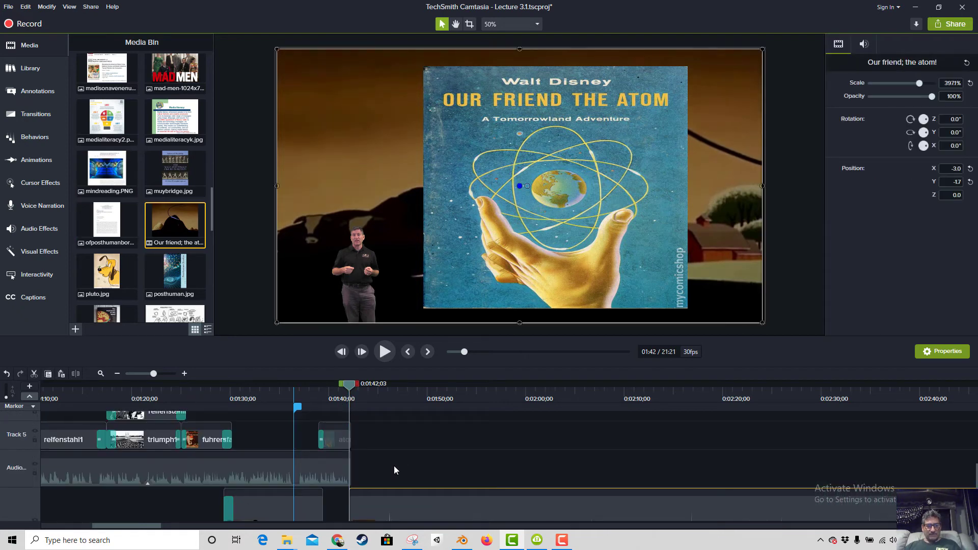
scroll(379, 515, down, 1)
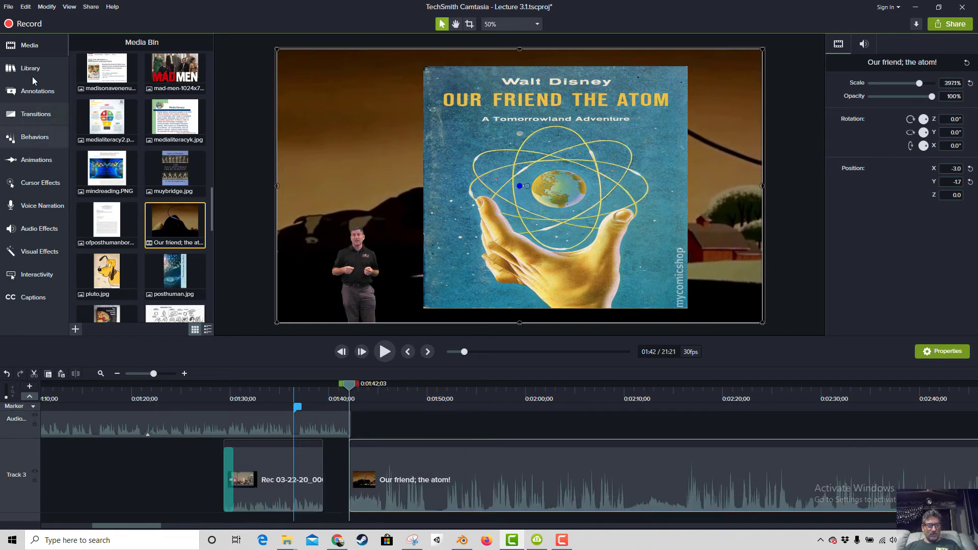
Apply the Fade transition to the end of the cartoon clip on Track 3.
click(35, 114)
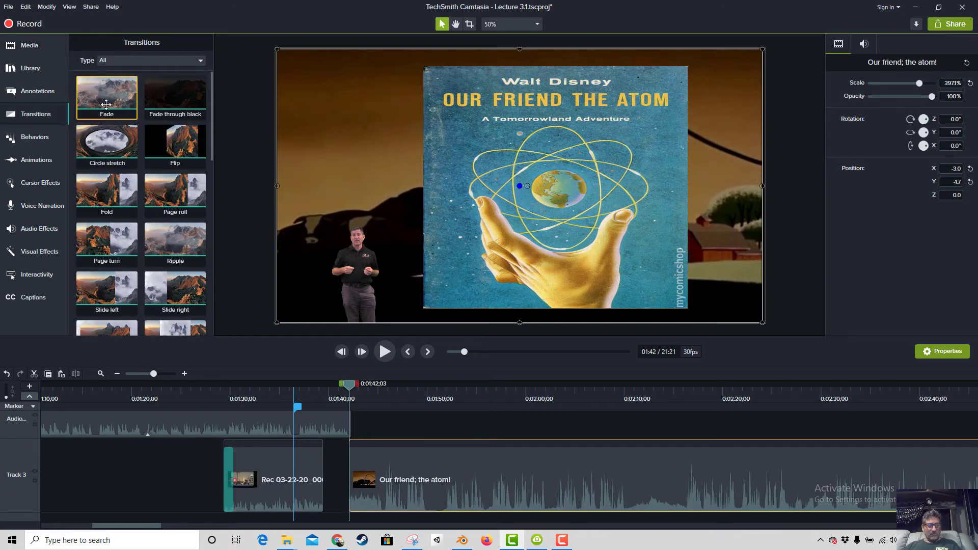
drag(108, 99, 280, 483)
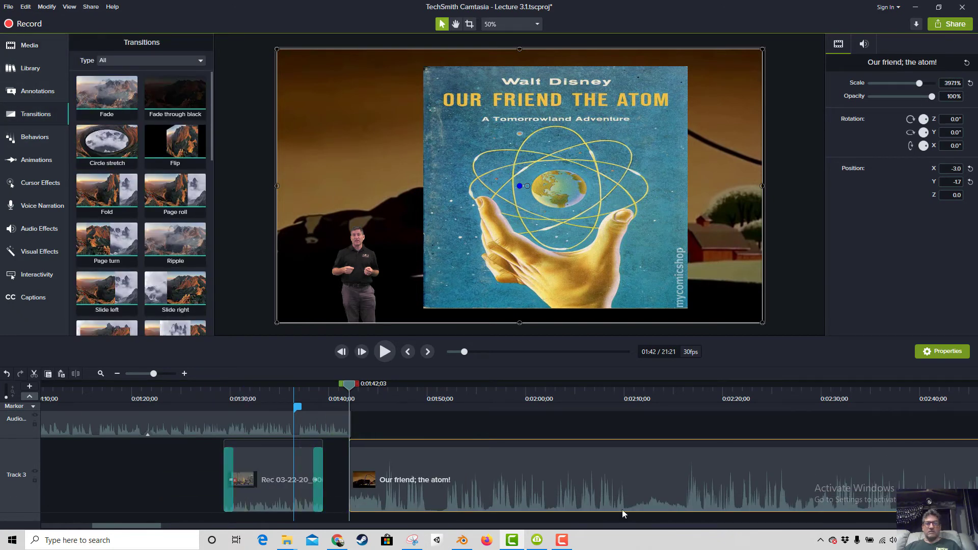
click(560, 540)
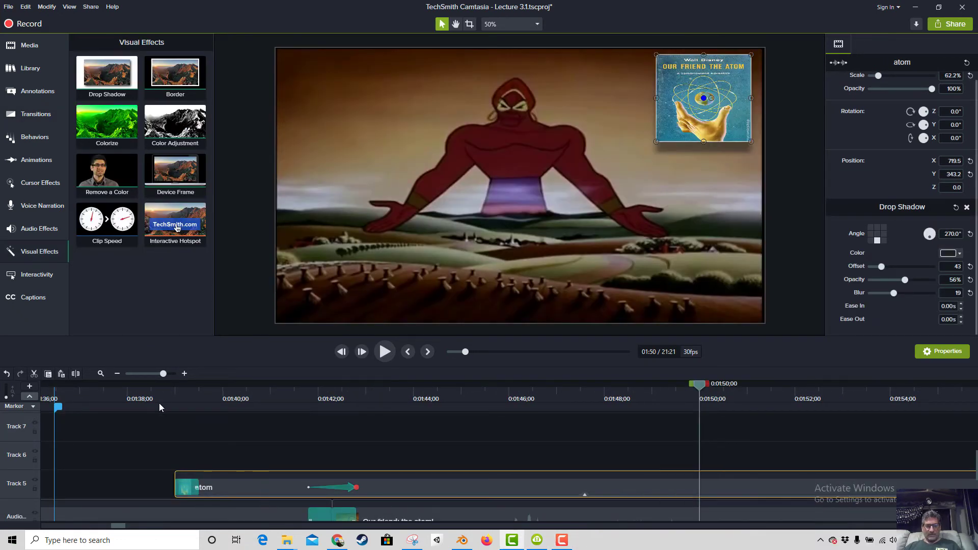
Preview the atom image and clip from about 1:38 to 1:56;26.
click(161, 394)
key(space)
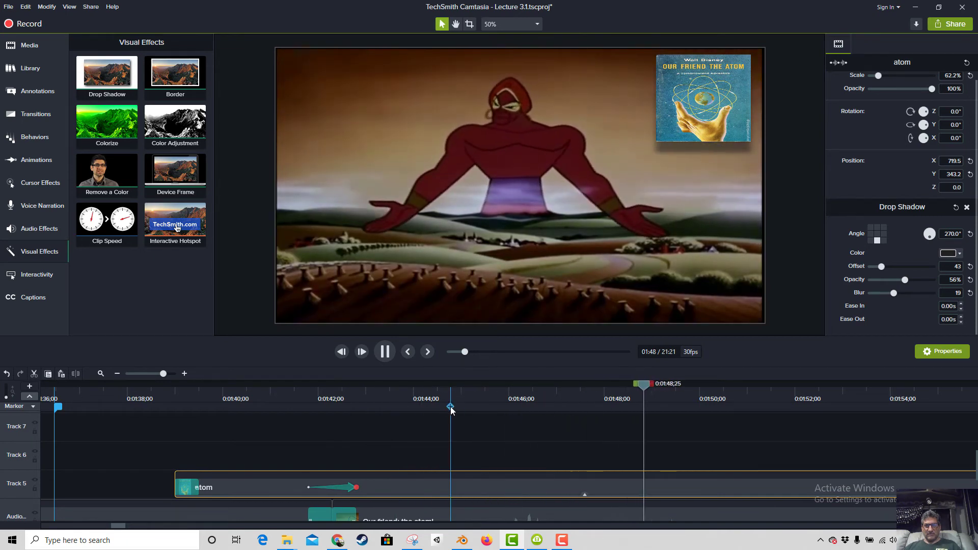
scroll(591, 422, down, 1)
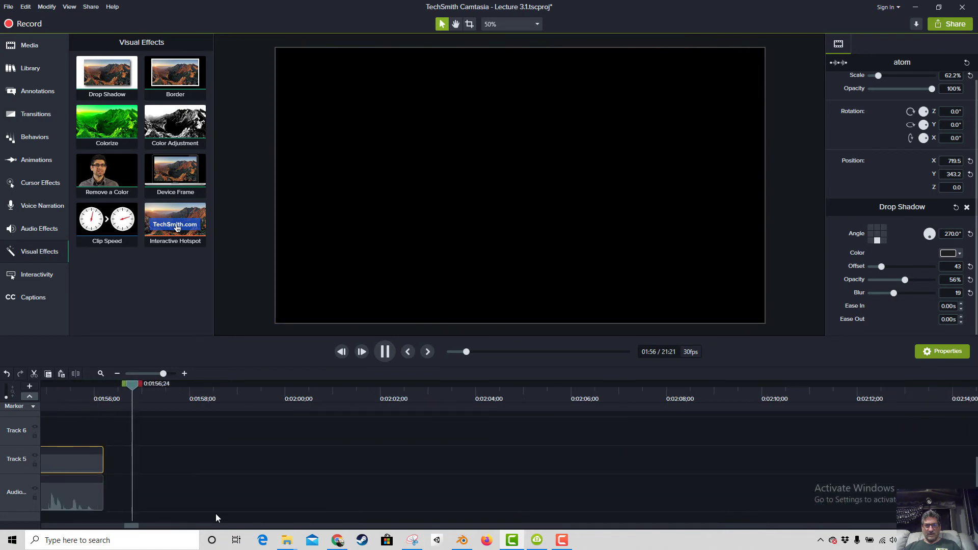
key(space)
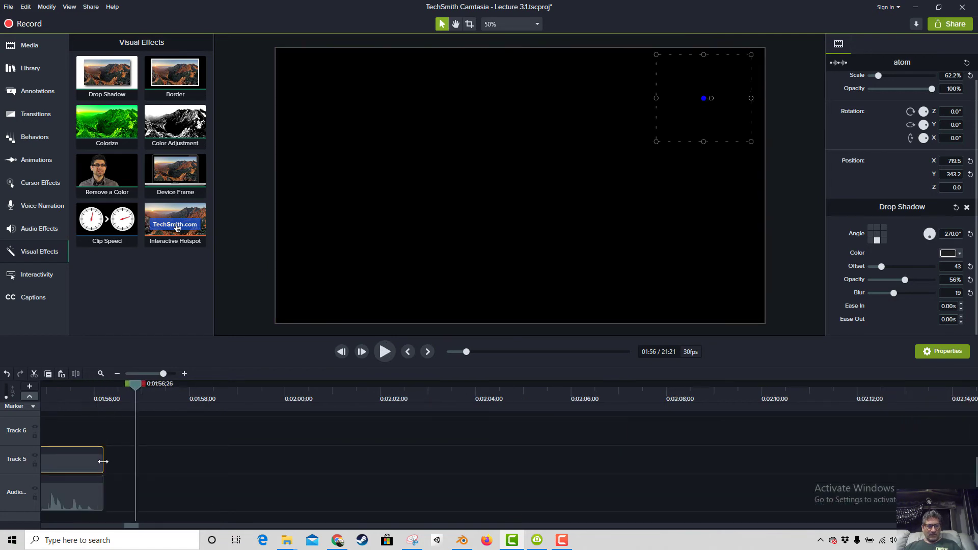
Extend the ends of the atom image on Track 5 and the atom clip below it to about 1:56;15.
drag(102, 461, 119, 460)
drag(104, 493, 118, 494)
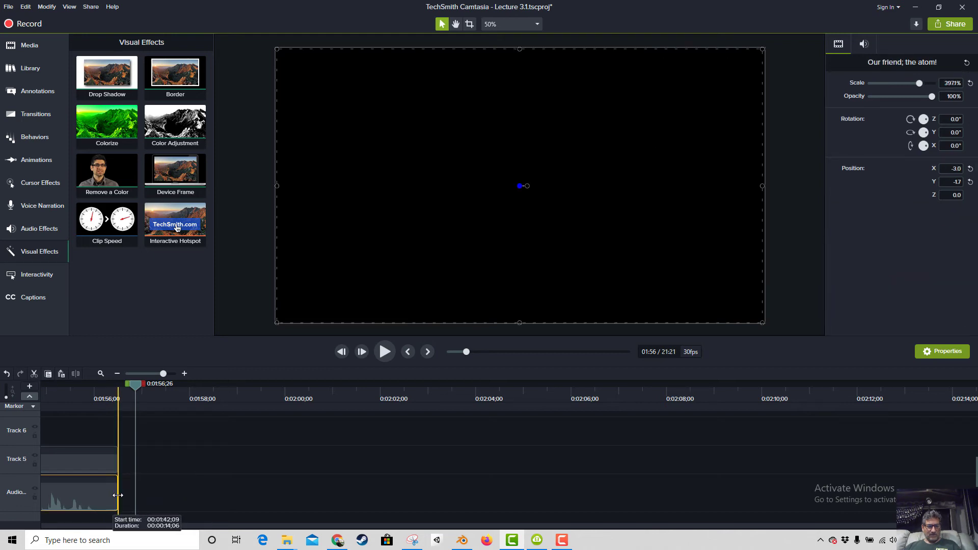
click(108, 397)
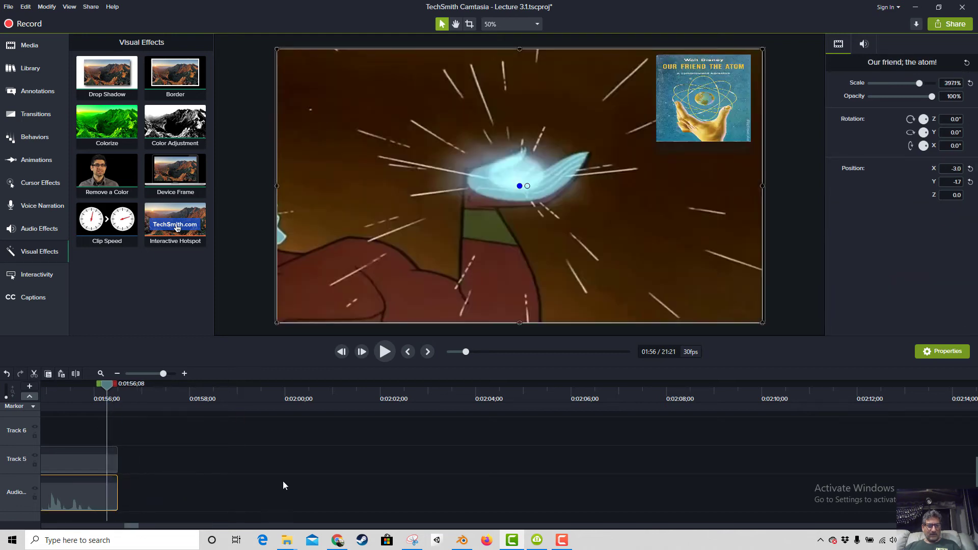
Move the presenter recording 00000 from Track 11 down to Track 6 so it starts at 1:56;08.
scroll(305, 481, up, 1)
click(135, 375)
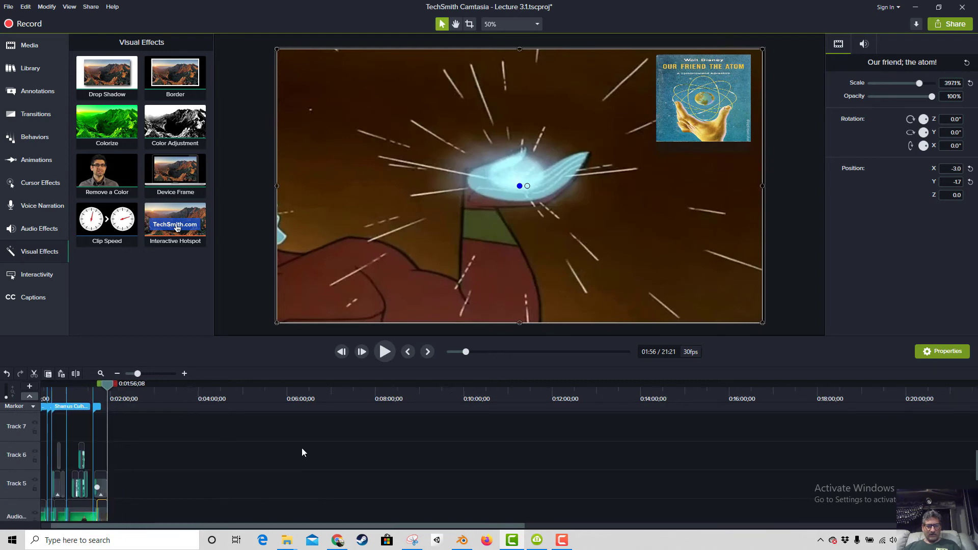
scroll(380, 456, up, 3)
scroll(381, 455, up, 1)
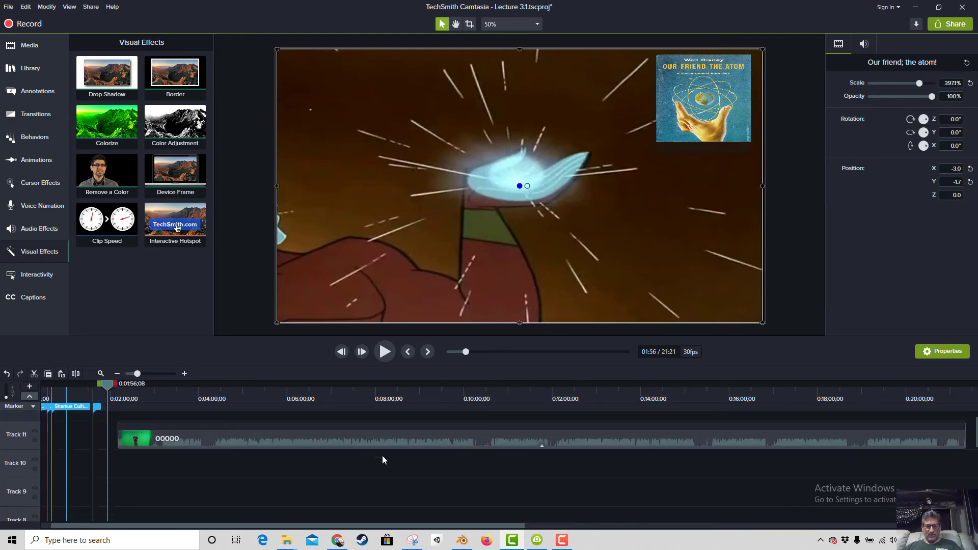
drag(255, 441, 334, 451)
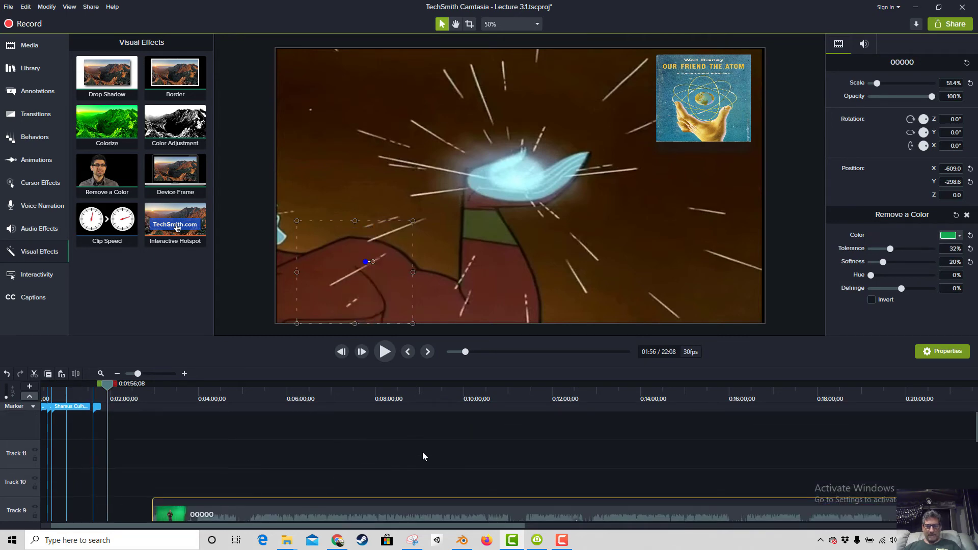
scroll(424, 451, down, 5)
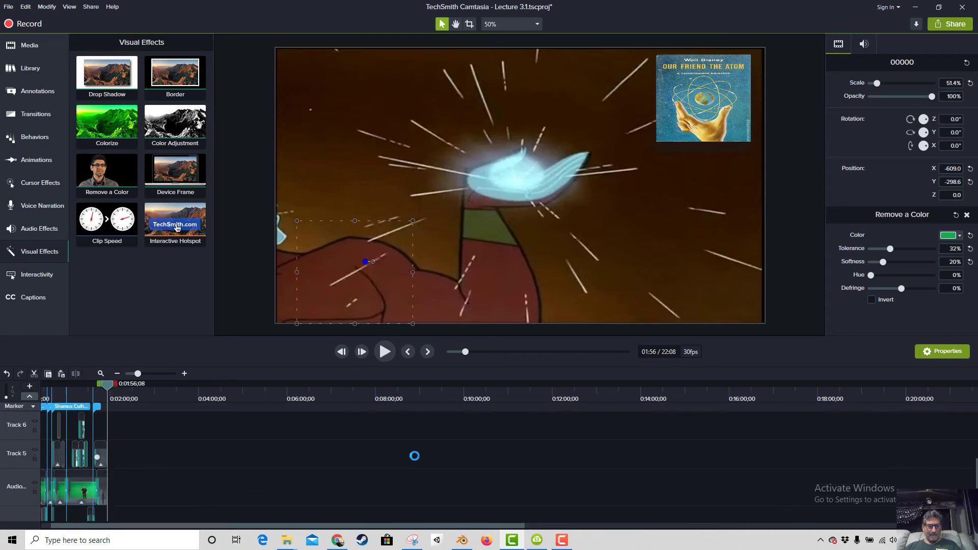
scroll(414, 455, up, 2)
scroll(281, 445, up, 1)
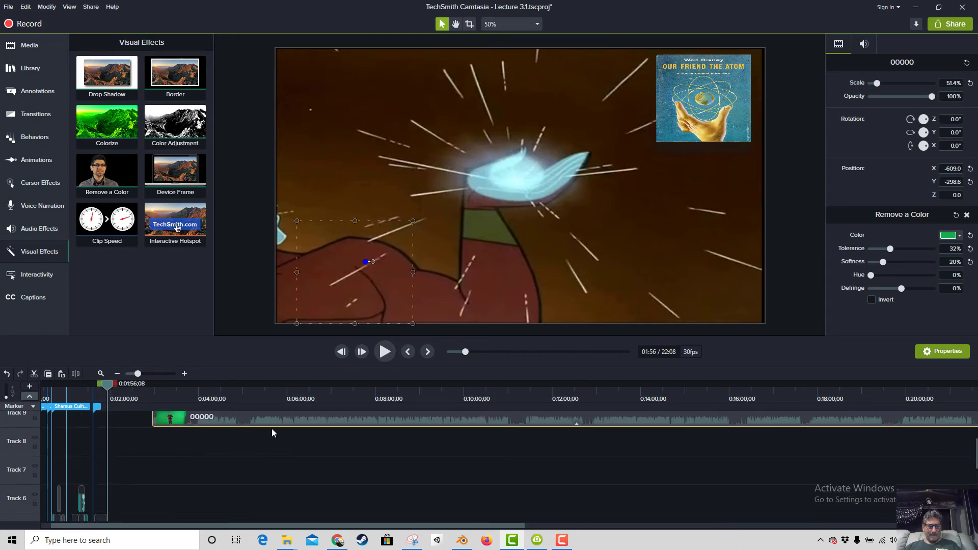
scroll(214, 496, up, 1)
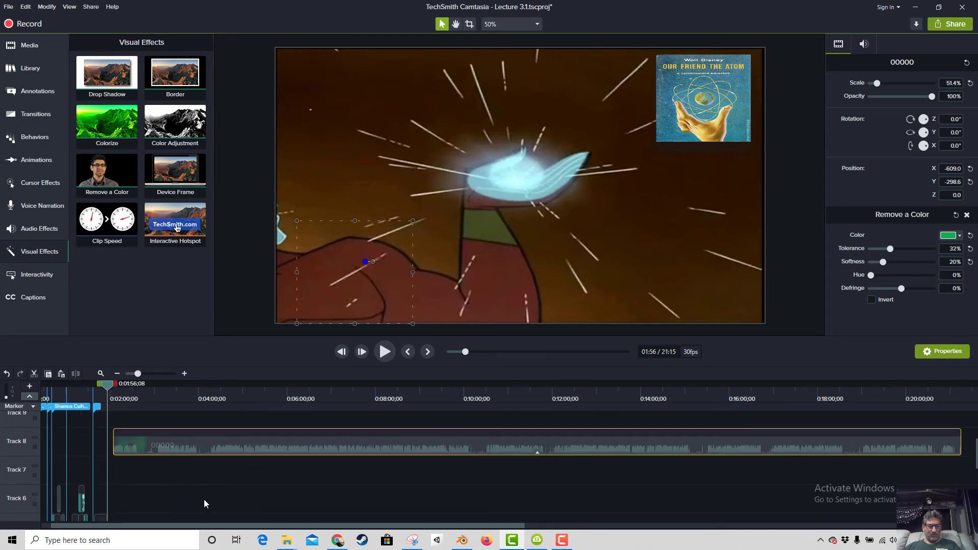
key(ctrl+z)
scroll(218, 461, down, 3)
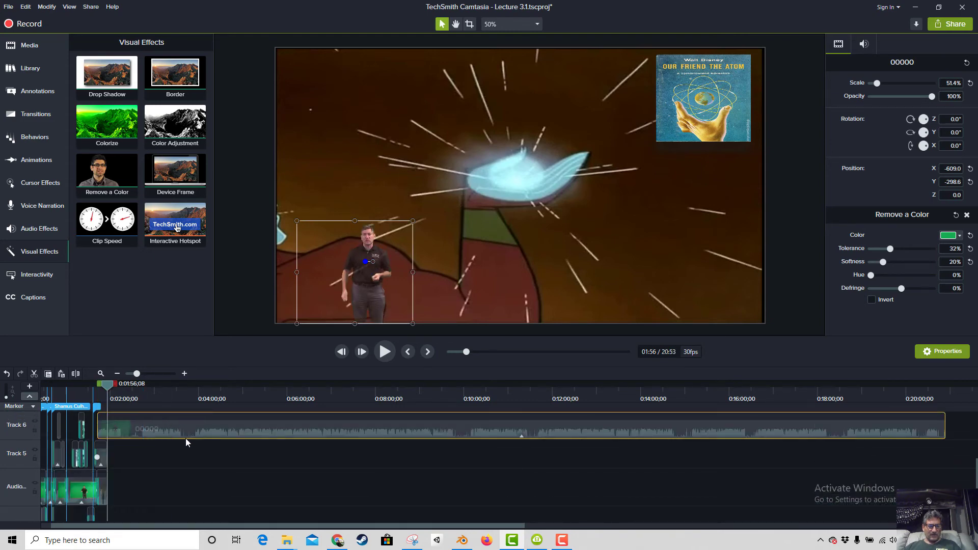
drag(168, 432, 172, 430)
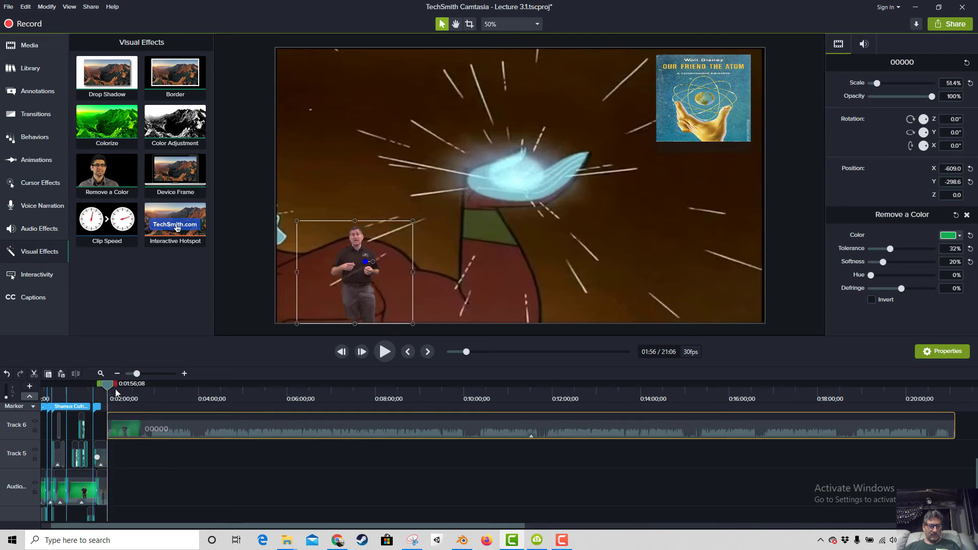
Start the presenter recording at 1:55;24 on Track 6 and extend the atom image and atom clip to 1:57;16.
click(153, 374)
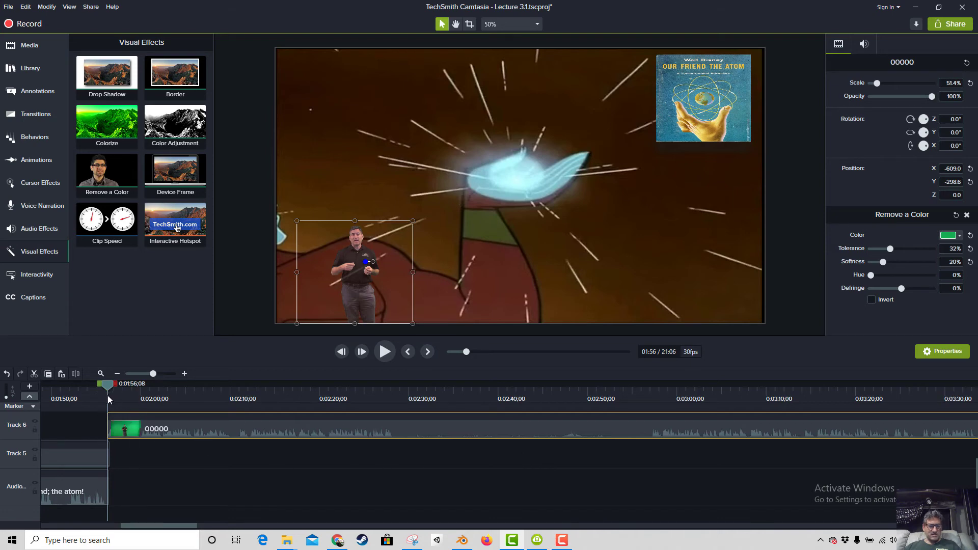
click(88, 396)
key(space)
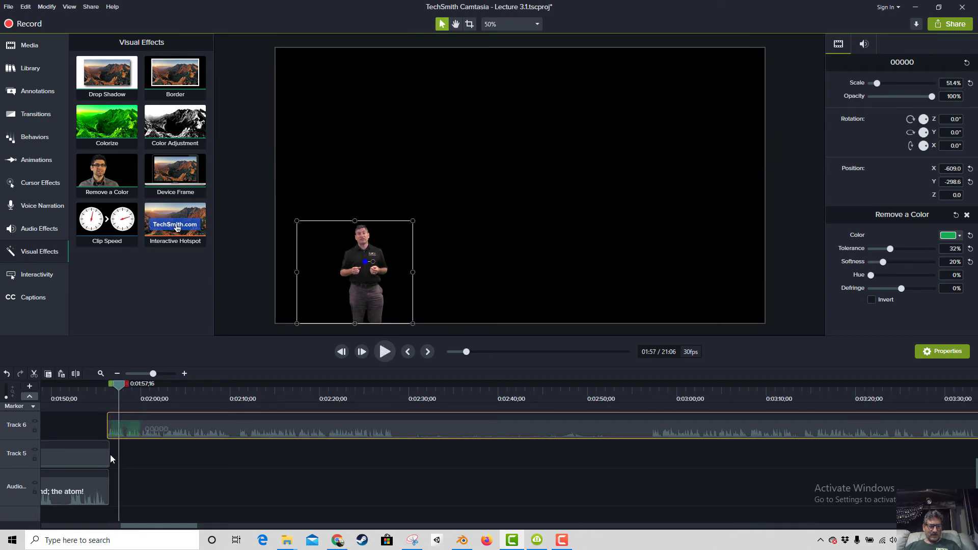
drag(109, 454, 147, 452)
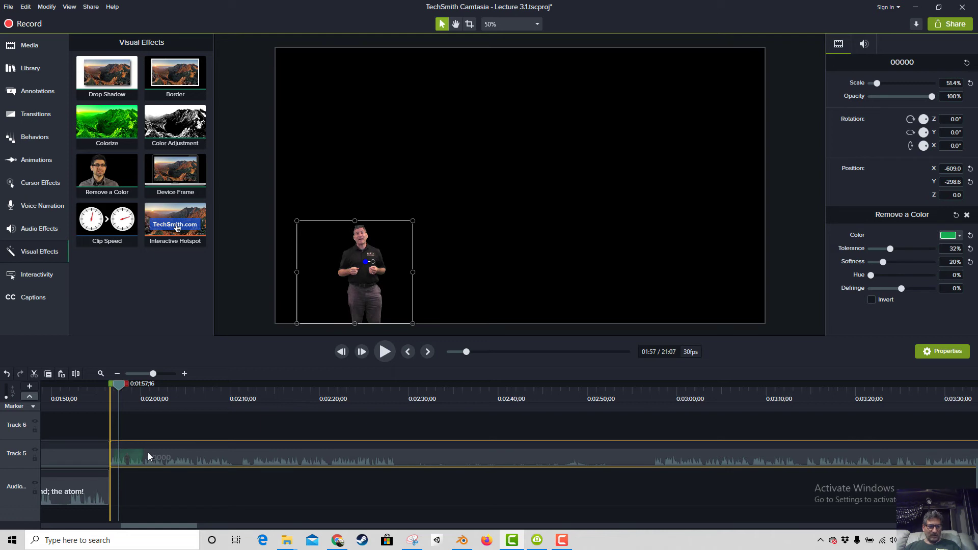
drag(148, 452, 147, 452)
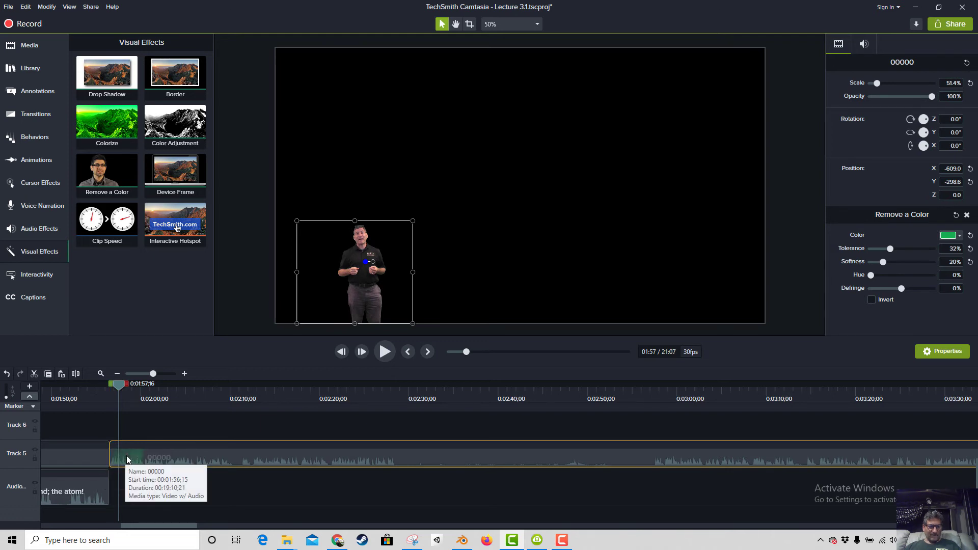
drag(128, 460, 118, 480)
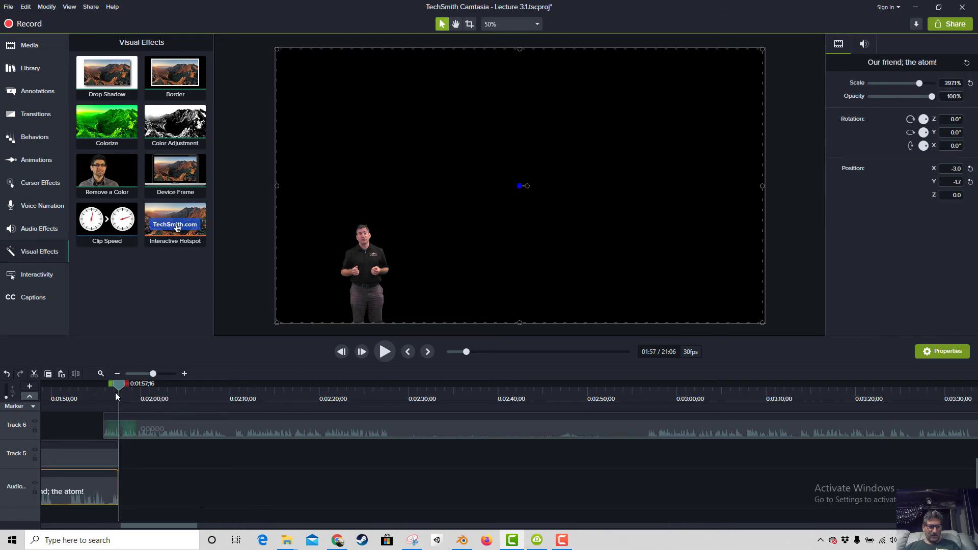
Preview the overlap between the atom clip and the presenter recording from about 1:55;22 to 1:58;04.
click(115, 390)
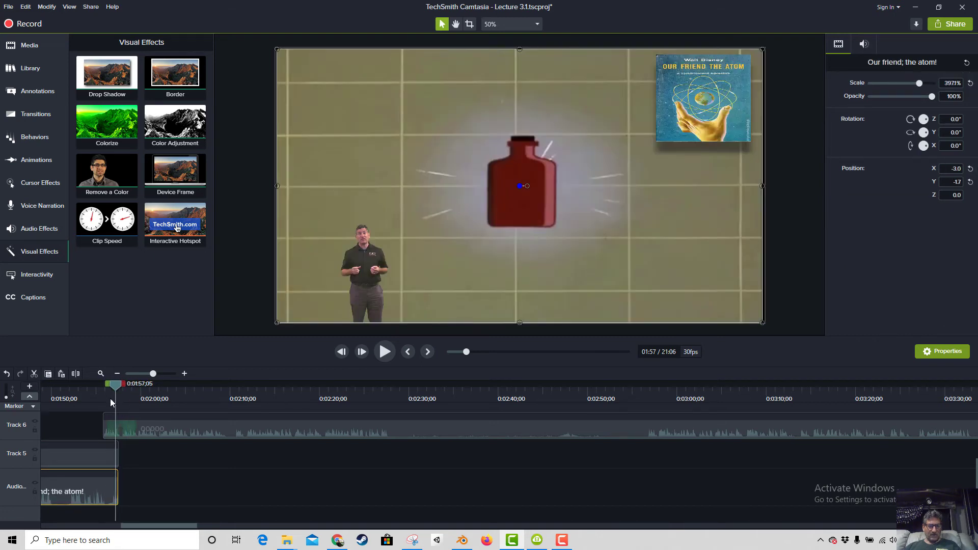
mouse_move(110, 398)
mouse_down()
mouse_move(87, 395)
mouse_move(103, 395)
mouse_up()
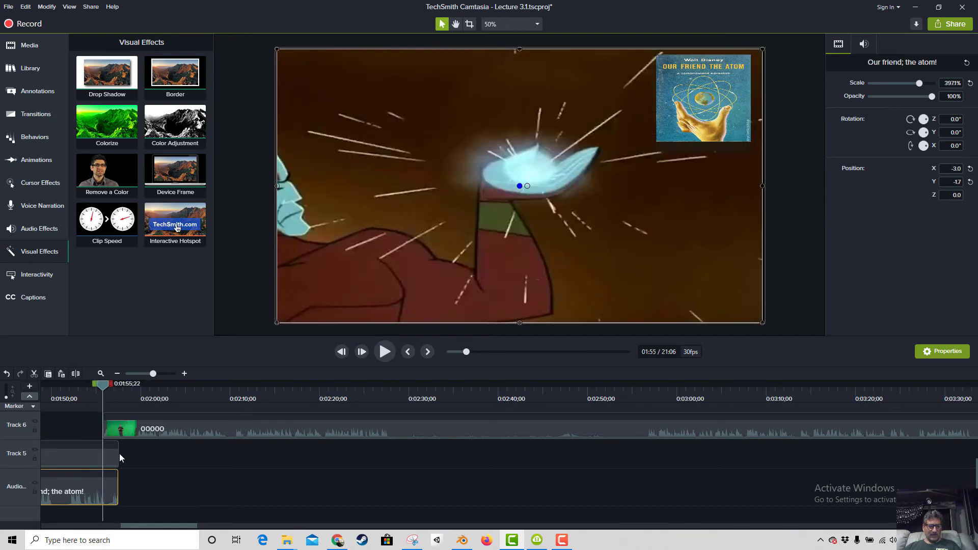
key(space)
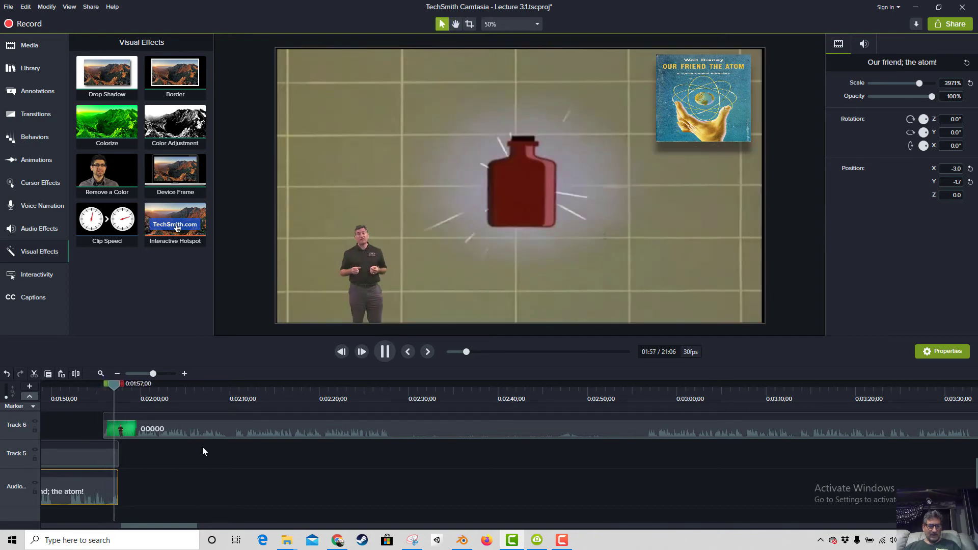
key(space)
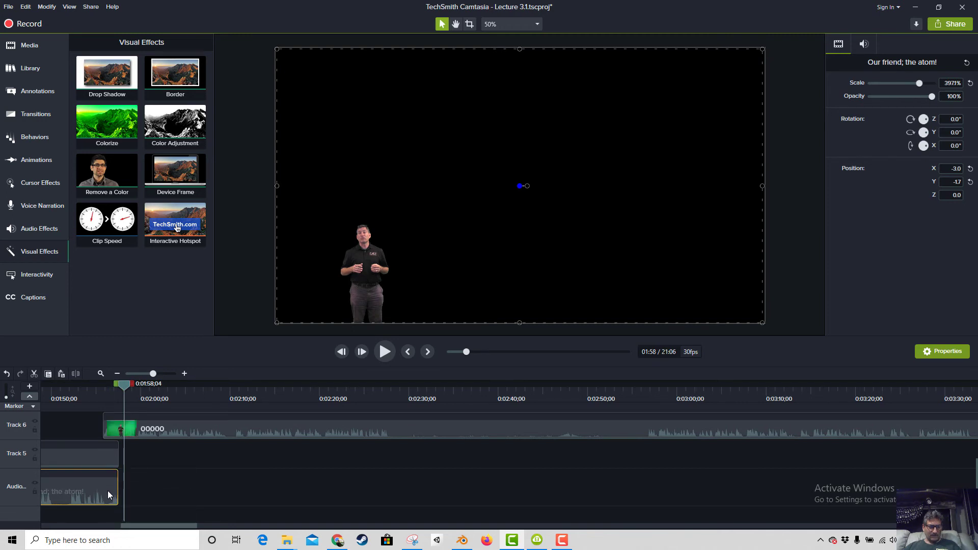
Add two audio points near the end of the atom clip and lower the last one to 0% to fade its sound.
right_click(98, 490)
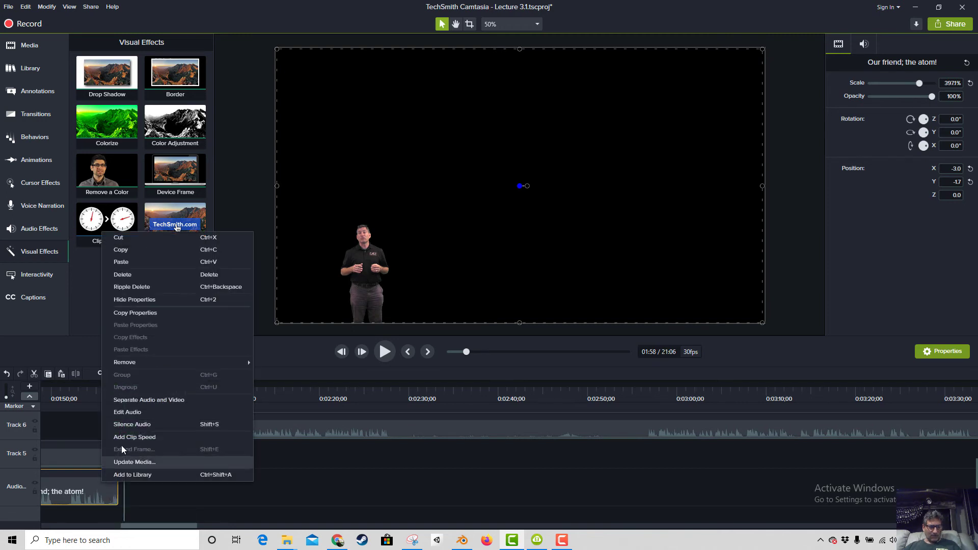
click(120, 480)
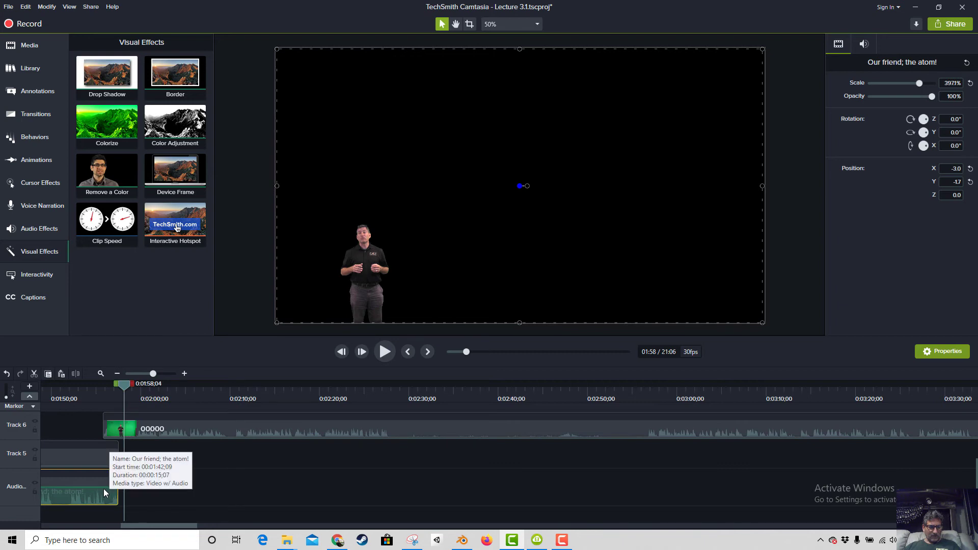
right_click(102, 488)
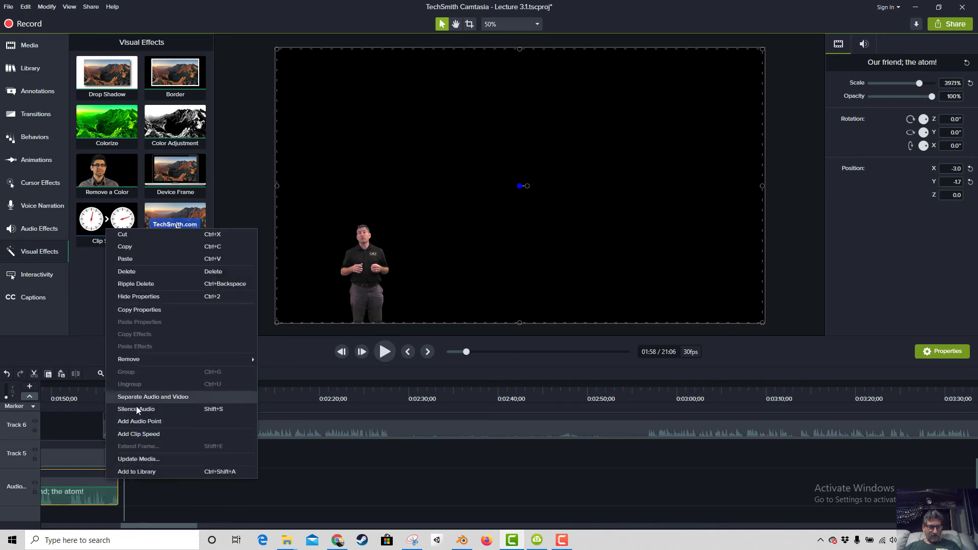
click(140, 421)
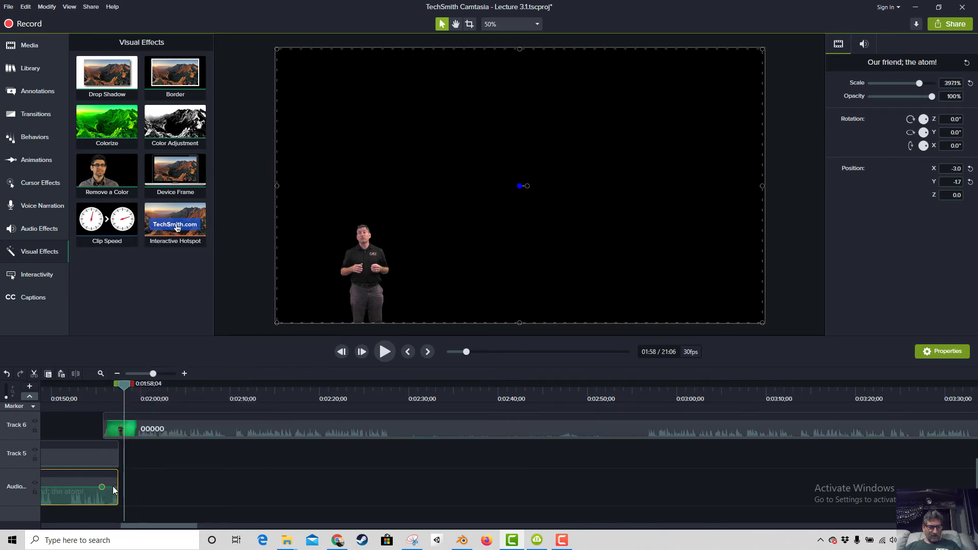
right_click(113, 485)
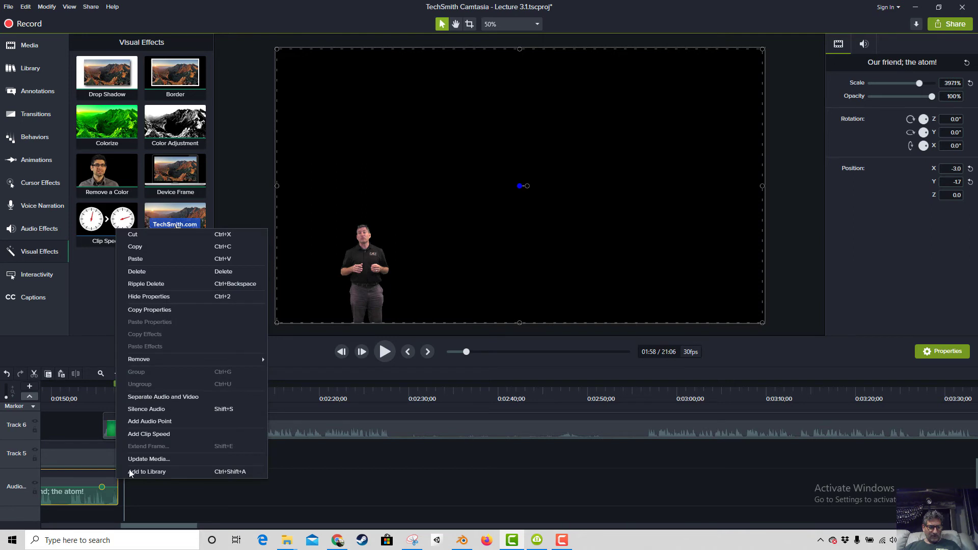
click(160, 422)
drag(116, 505, 122, 512)
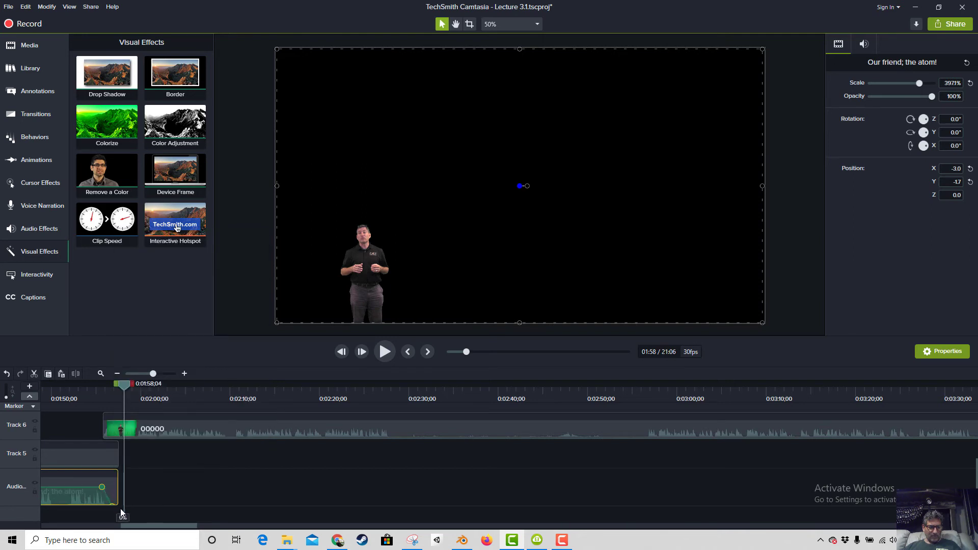
Apply the Fade transition to the end of the atom clip, the start of the presenter recording and the end of the atom image.
click(115, 391)
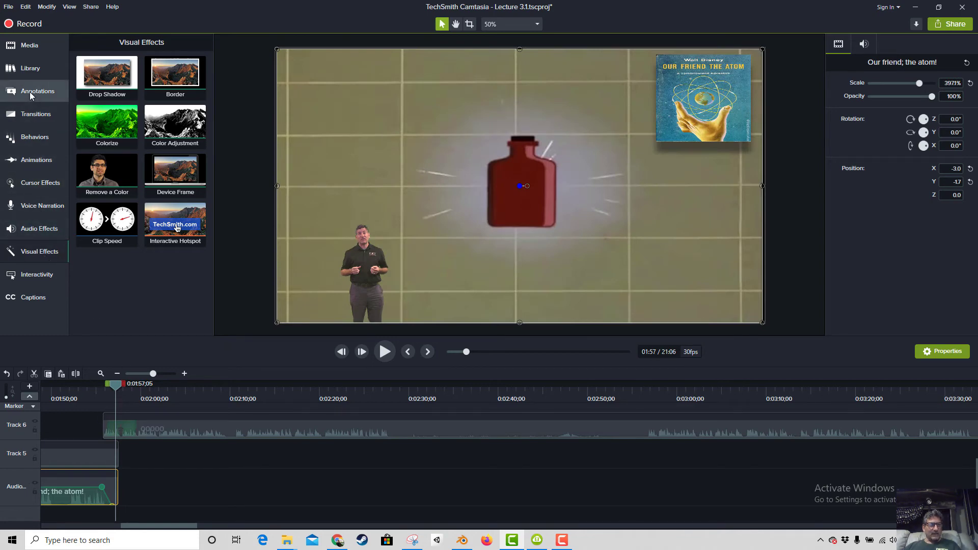
click(38, 110)
drag(88, 96, 102, 471)
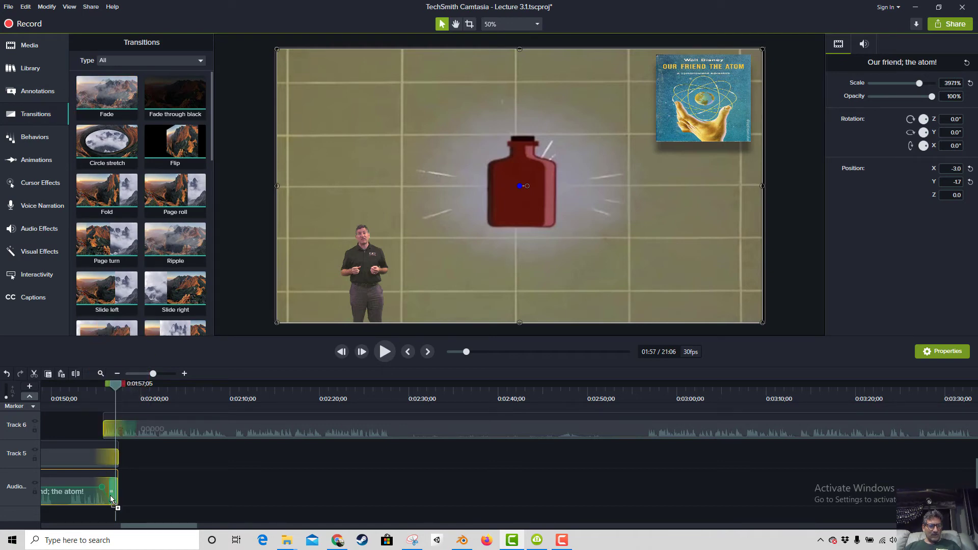
drag(112, 501, 112, 500)
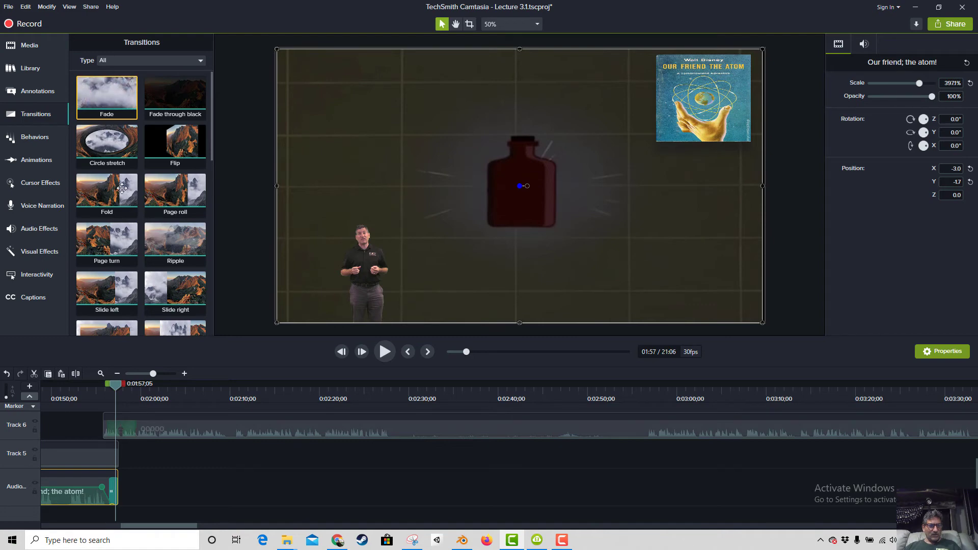
drag(100, 102, 112, 427)
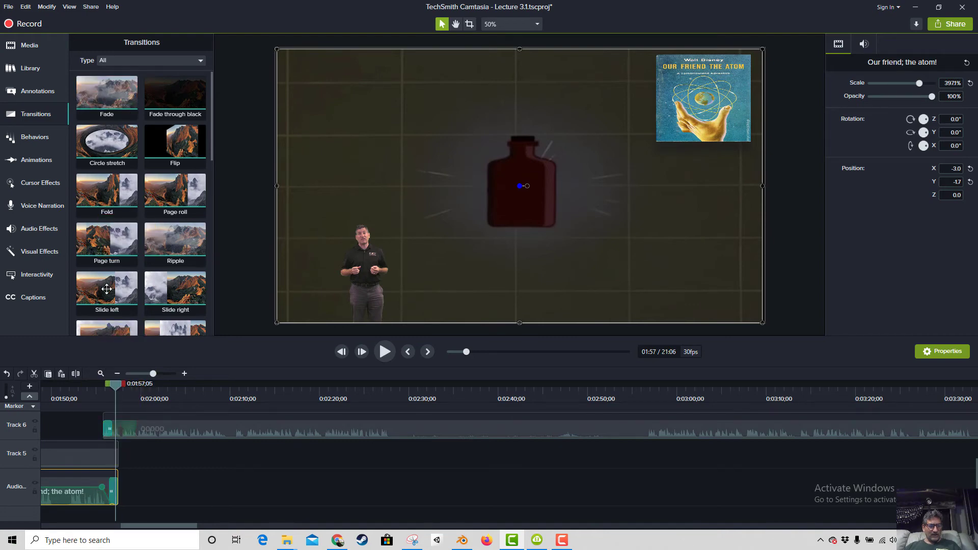
drag(104, 114, 112, 463)
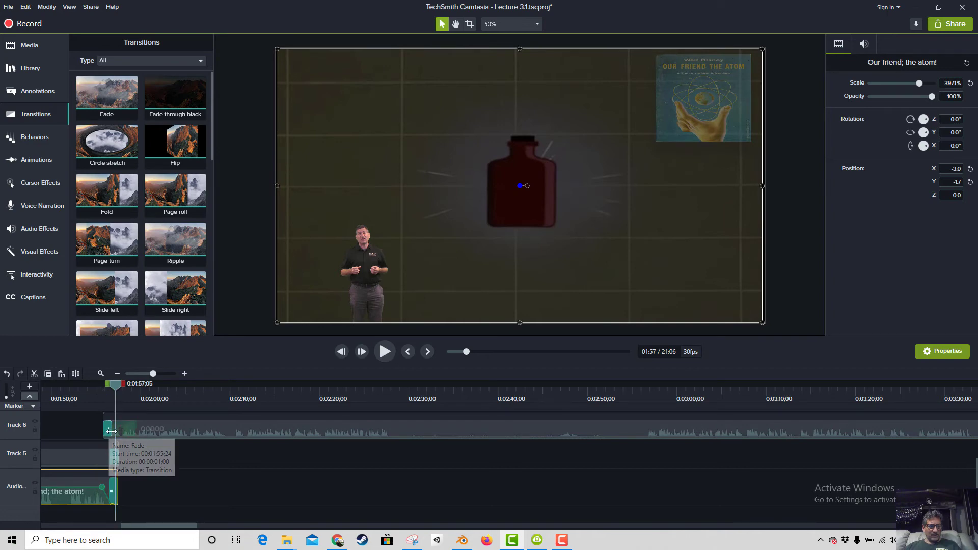
Lengthen the presenter recording's opening fade to 1;22 and preview the changeover up to 1:58;09.
drag(107, 430, 120, 435)
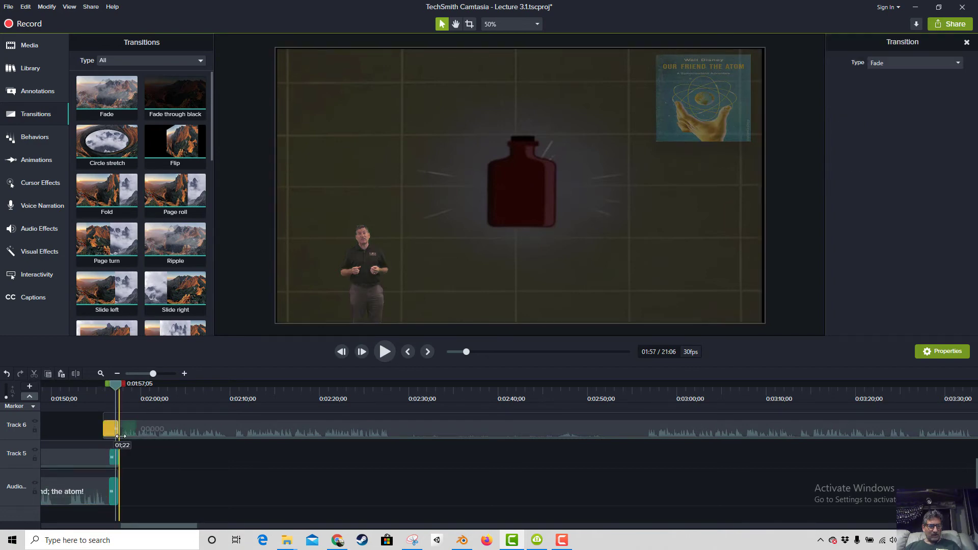
click(102, 390)
key(space)
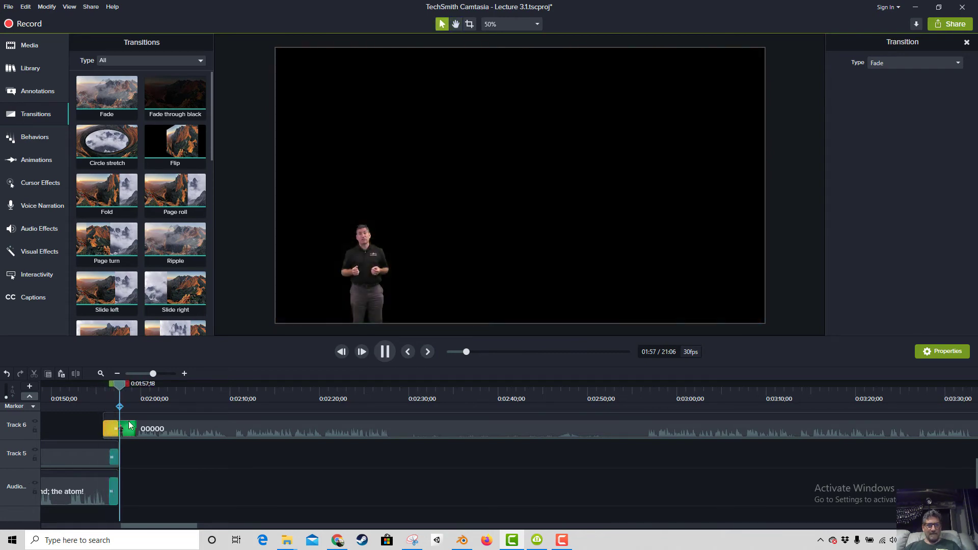
key(space)
Place the mad-men-1024x768 image on Track 3, starting where the atom clip's closing fade begins.
scroll(256, 487, down, 3)
scroll(257, 487, up, 2)
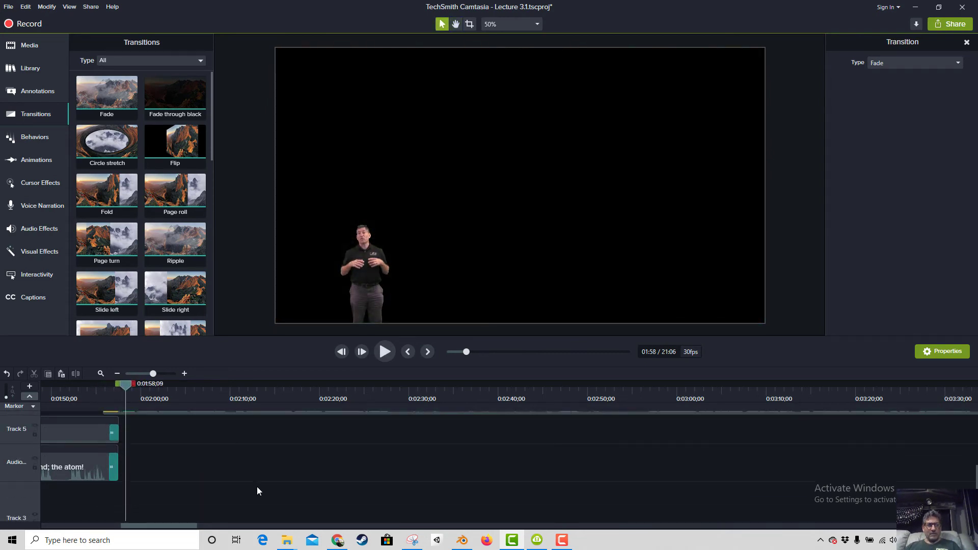
click(30, 44)
scroll(156, 176, up, 1)
drag(175, 79, 108, 479)
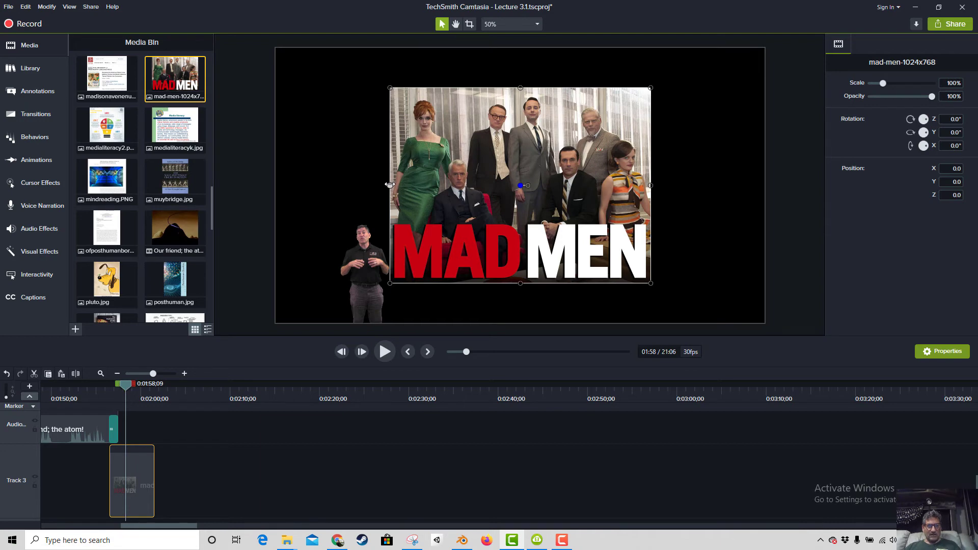
Stretch the Mad Men image to the left and top edges of the canvas.
drag(389, 185, 275, 185)
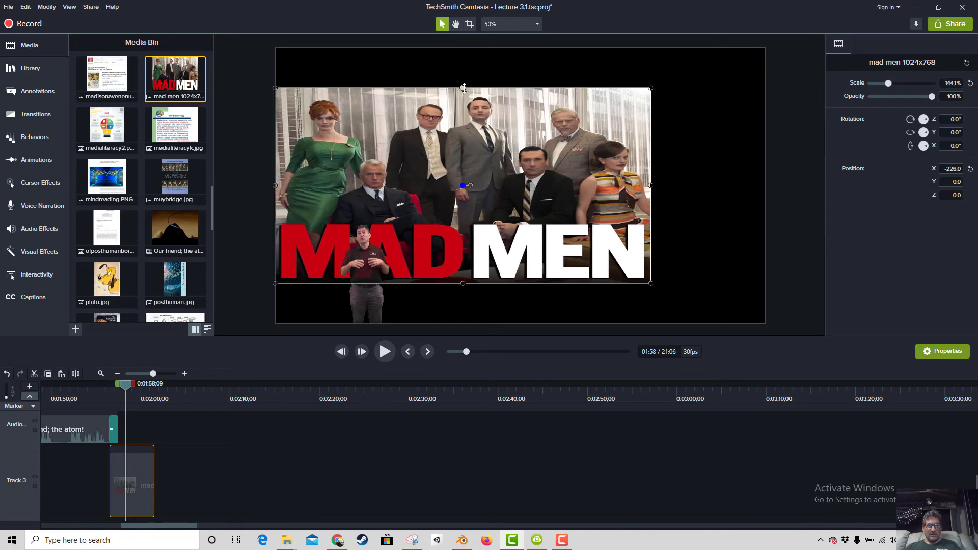
drag(466, 74, 472, 50)
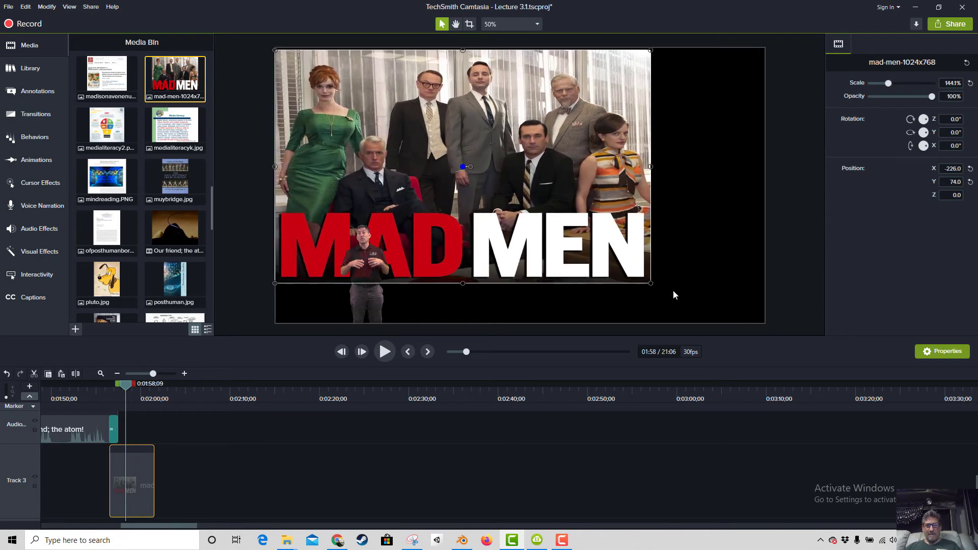
Enlarge the Mad Men image to fill the canvas and add a Fade transition at the start of its clip.
drag(649, 283, 765, 322)
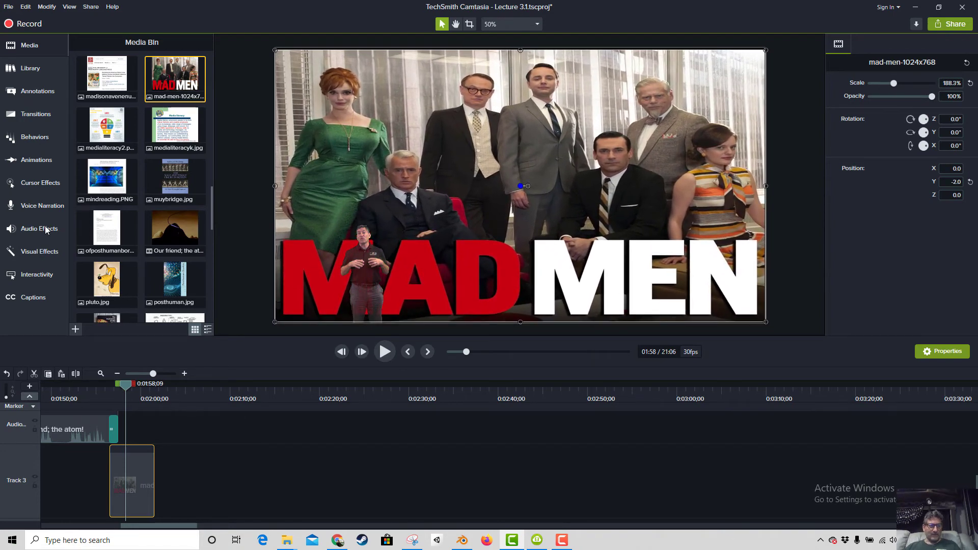
click(31, 115)
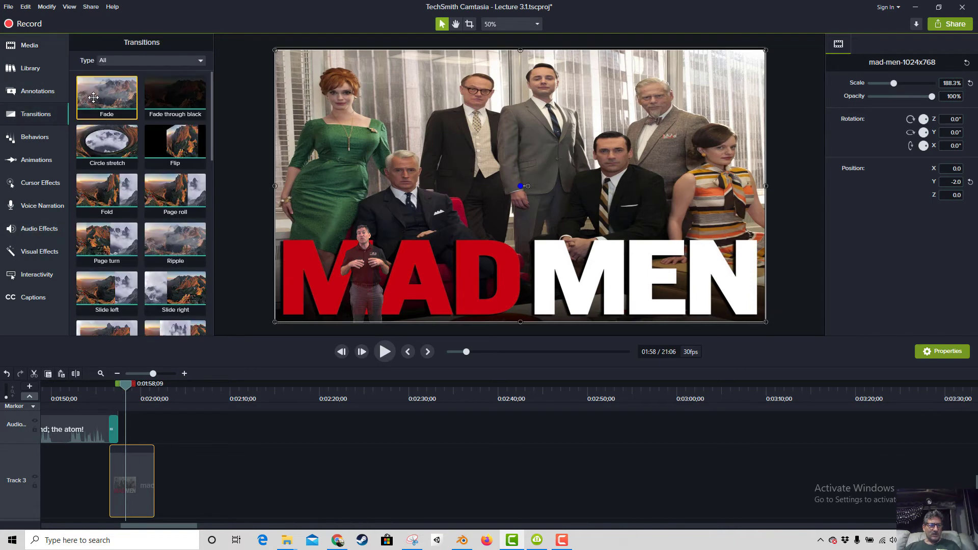
drag(102, 94, 118, 496)
Play the timeline from about 1:54 and extend the end of the Mad Men image clip to about 2:06.
click(94, 395)
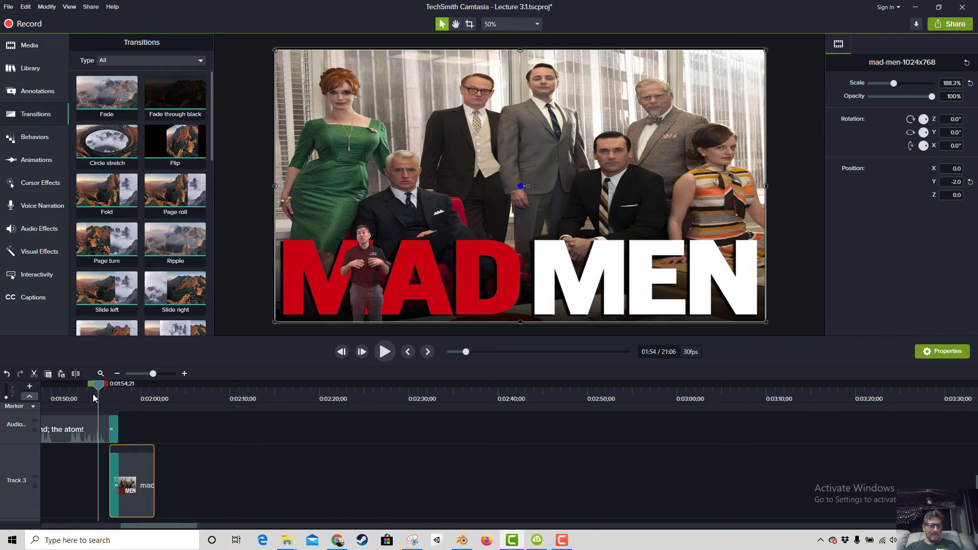
key(v)
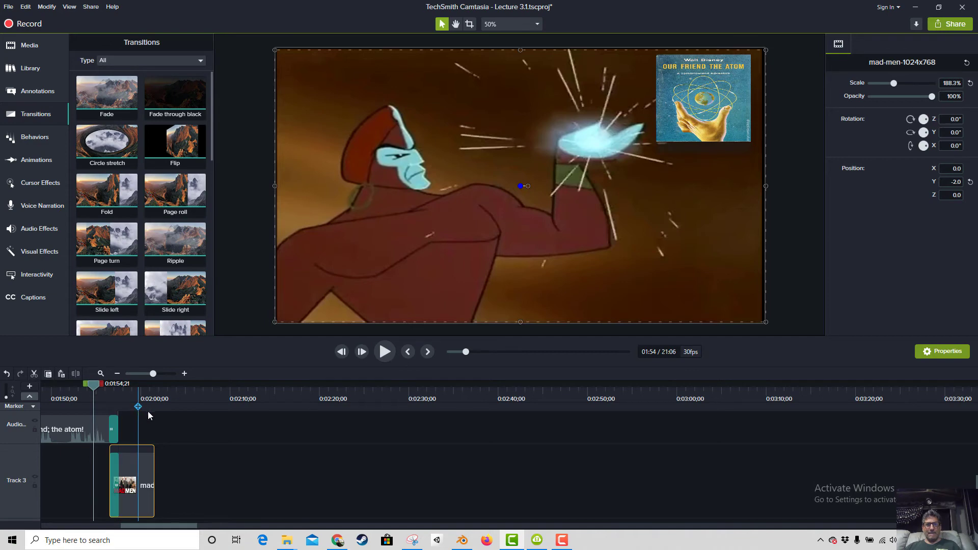
key(space)
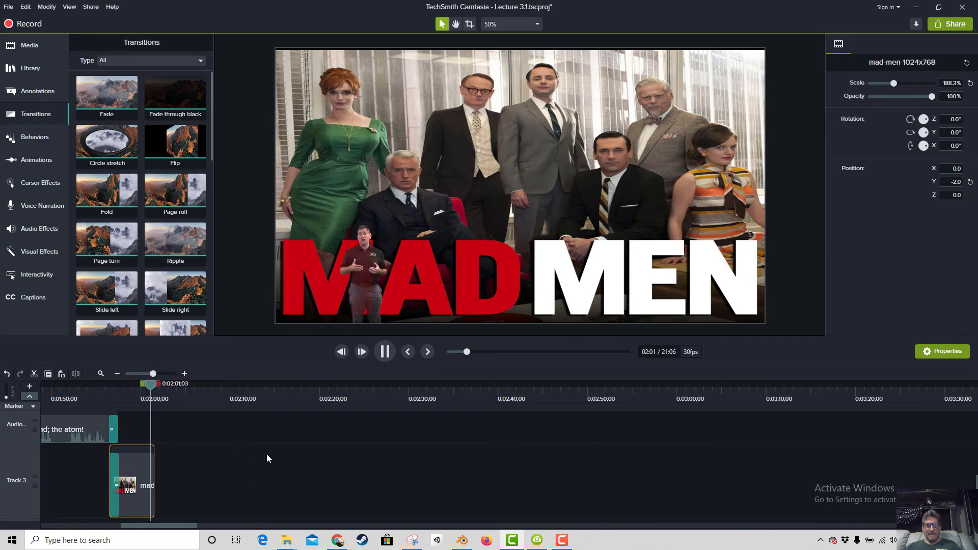
drag(154, 482, 196, 485)
key(space)
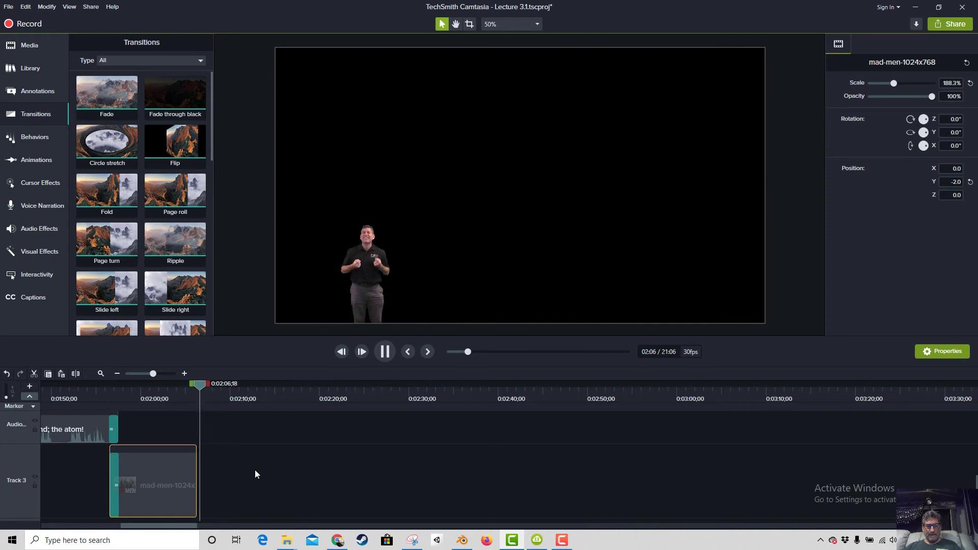
key(space)
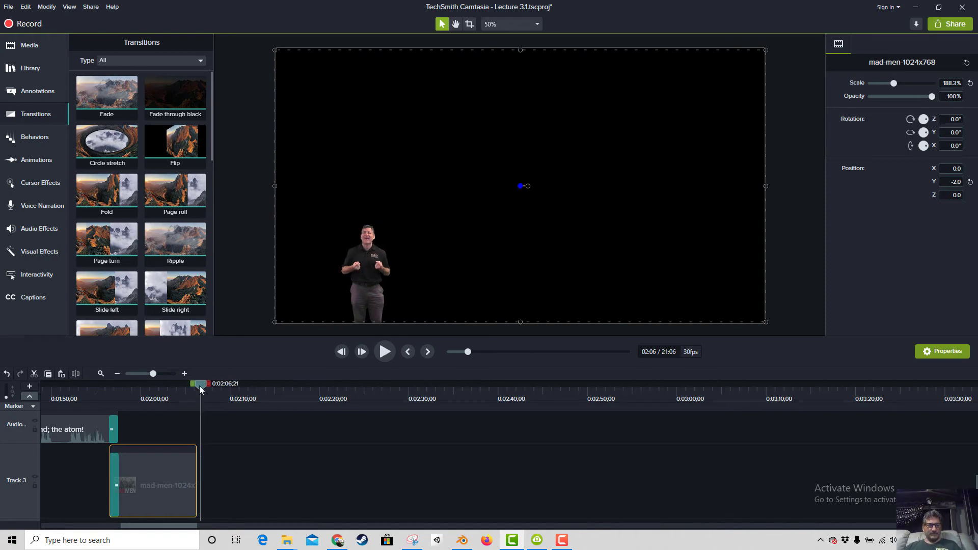
Replay the end of the Mad Men image clip and trim its end to 0:02:05;22.
drag(199, 386, 179, 396)
key(space)
key(space)
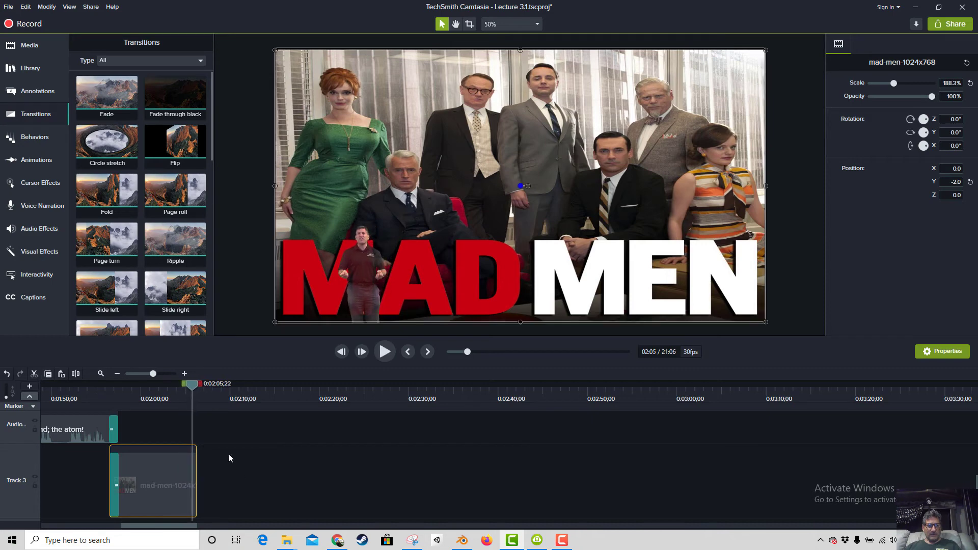
drag(195, 469, 191, 469)
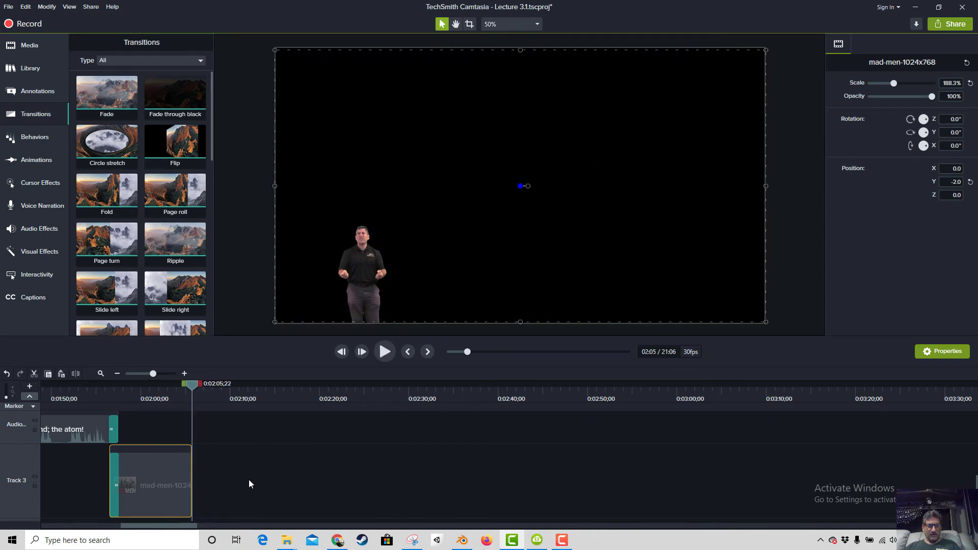
Split the 00000 presenter clip on Track 6 at 0:02:05;17 and move its second part down to the audio track.
scroll(248, 479, down, 2)
scroll(249, 479, up, 5)
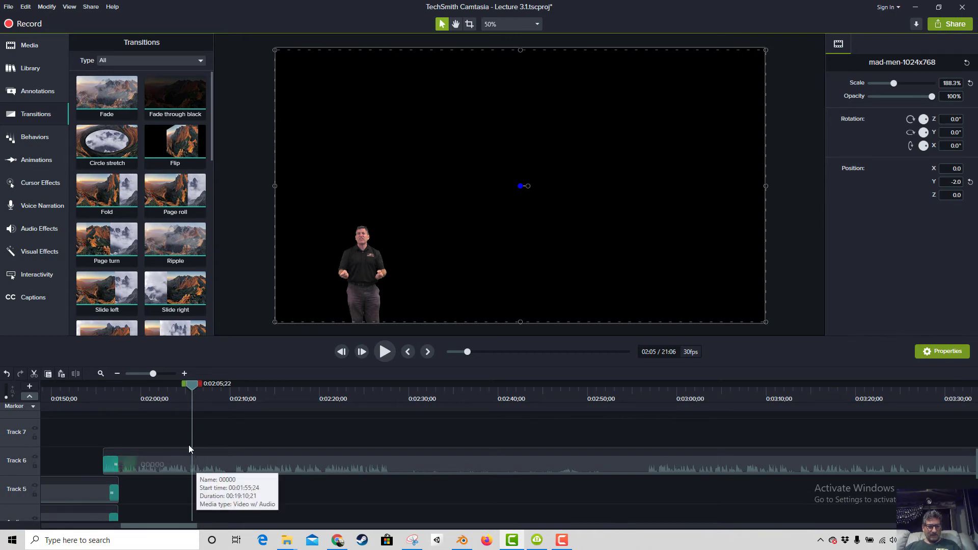
drag(191, 383, 188, 384)
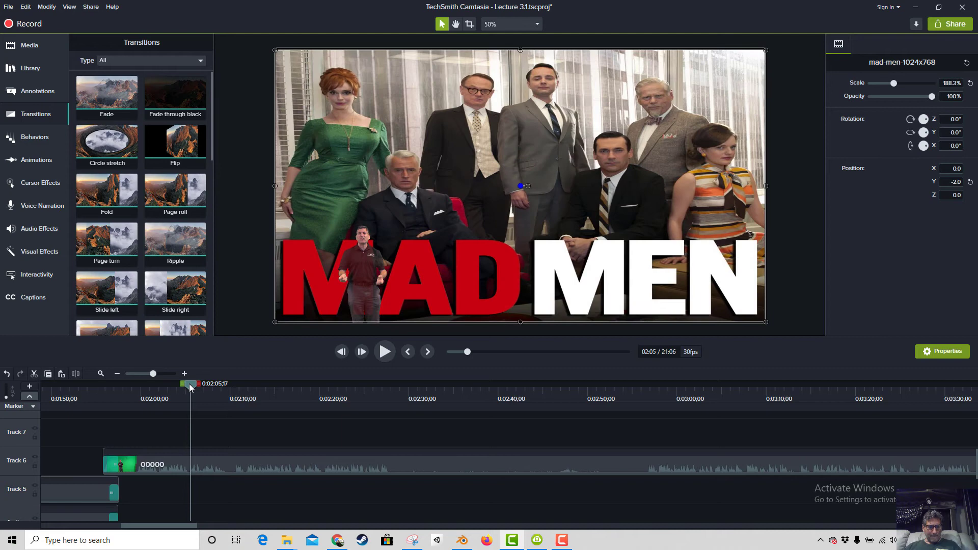
click(205, 467)
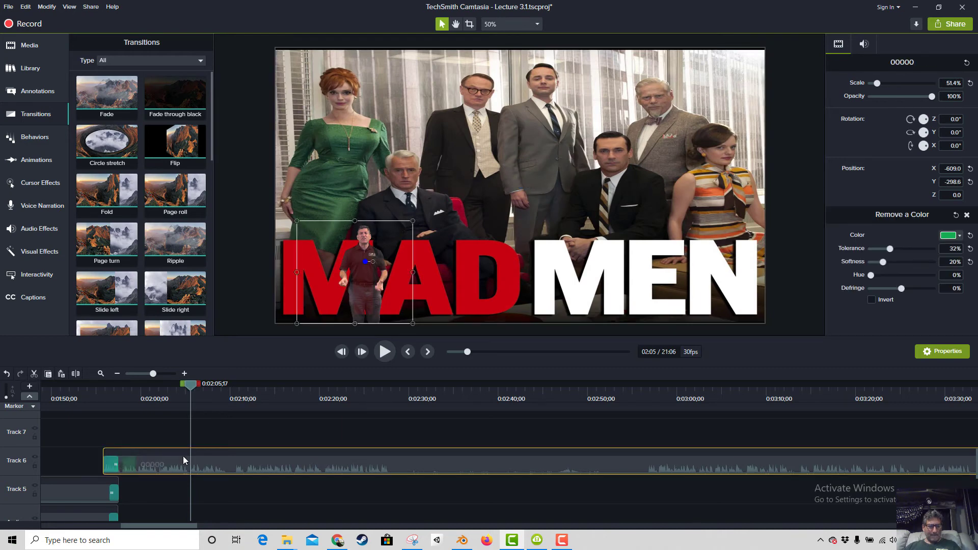
click(76, 374)
drag(237, 469, 240, 516)
scroll(275, 483, down, 2)
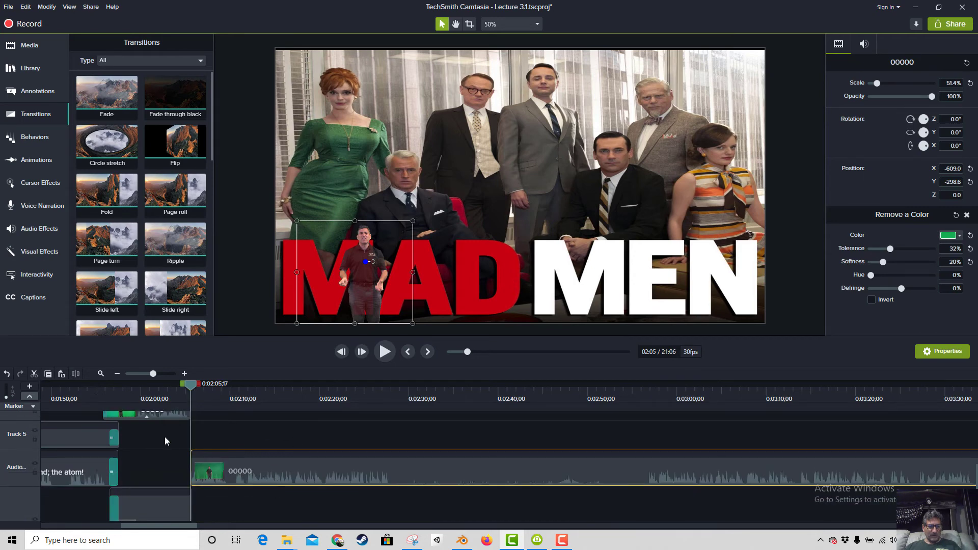
Play across the split and shift the second part of the 00000 clip about 19 seconds later on its track.
click(162, 398)
key(space)
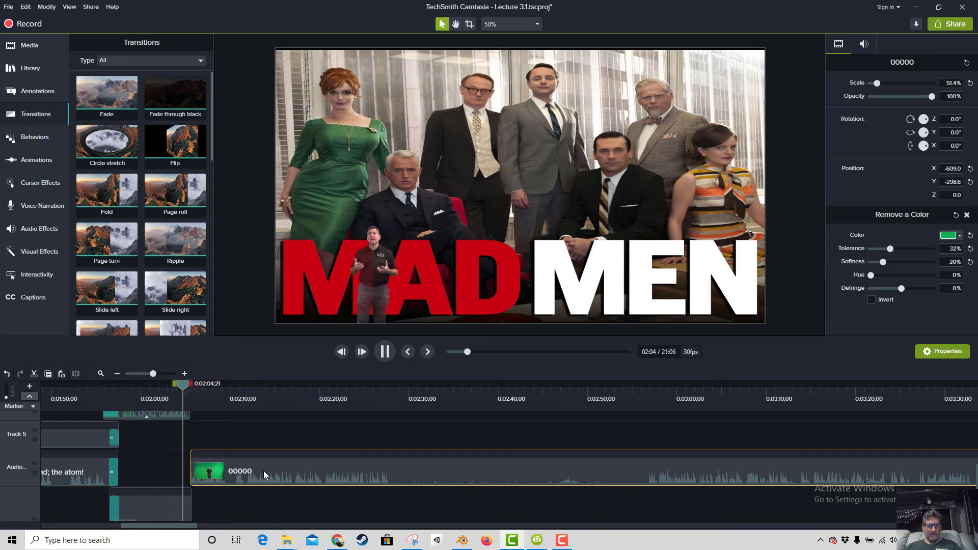
key(space)
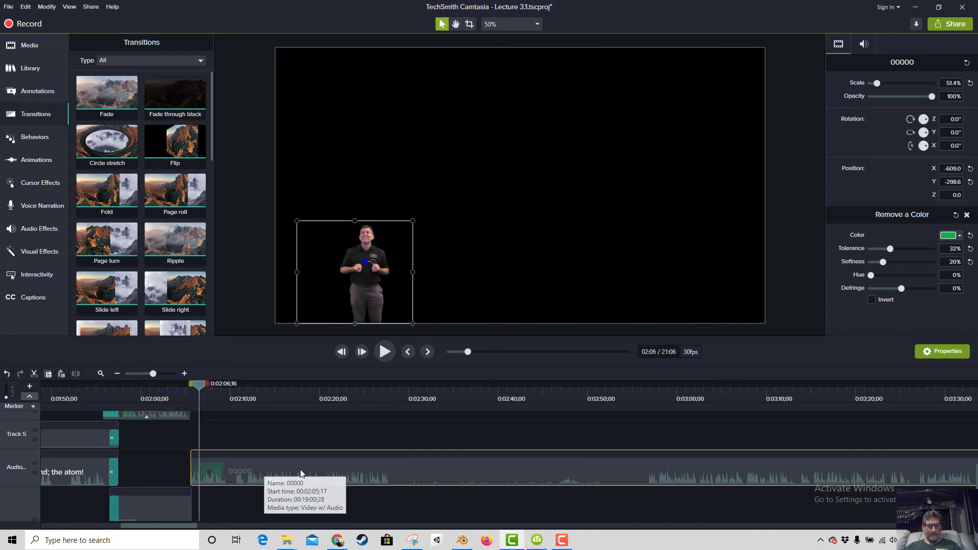
drag(301, 474, 468, 475)
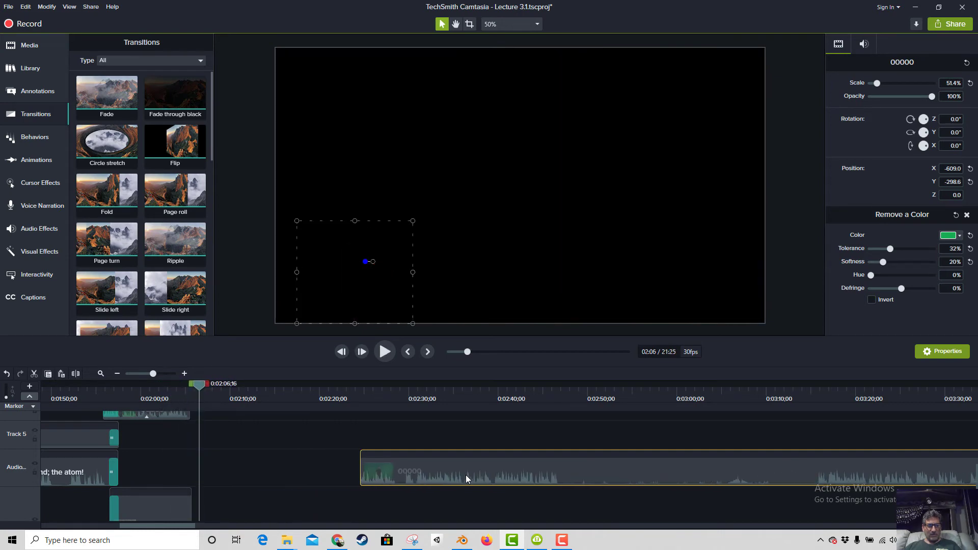
Add the Vintage 1960's Post Super Sugar Crisp Sugar Bear Commercial to Track 5, starting over the Mad Men image, and preview it at 0:02:50;05.
click(37, 51)
scroll(175, 208, down, 10)
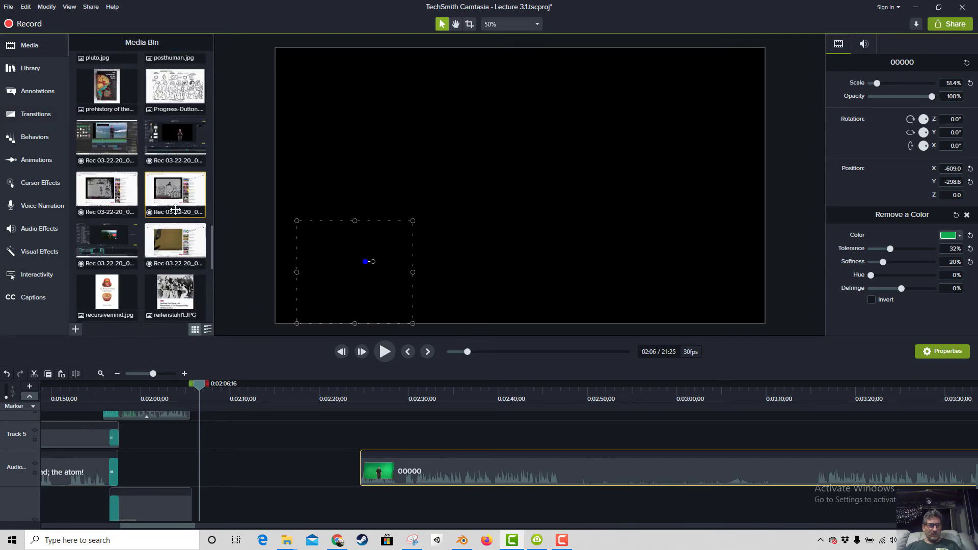
scroll(175, 209, down, 3)
scroll(175, 236, down, 1)
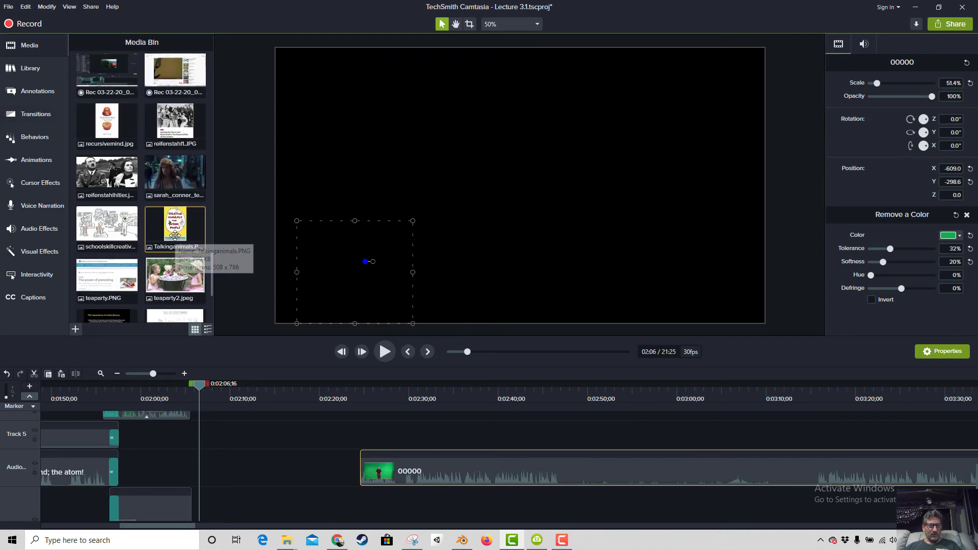
scroll(175, 236, down, 3)
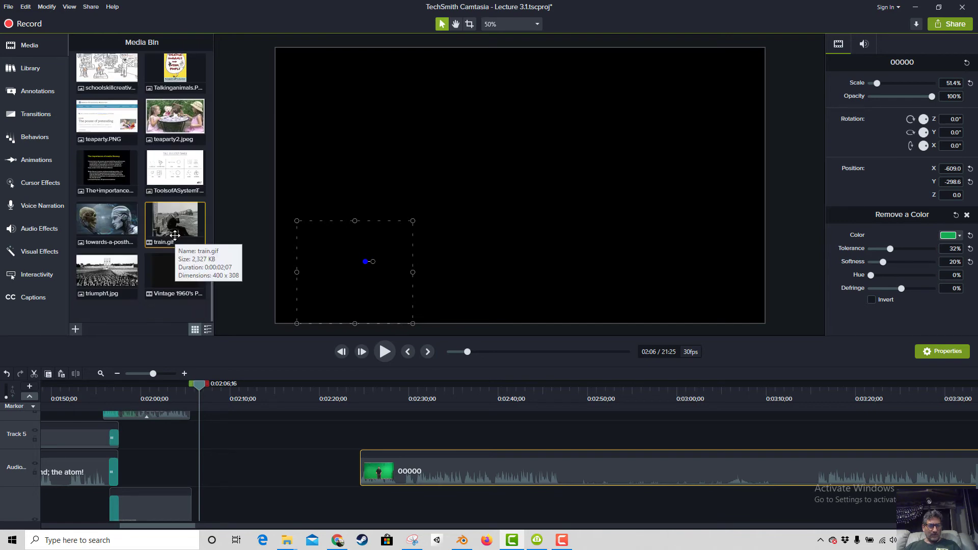
scroll(176, 235, up, 5)
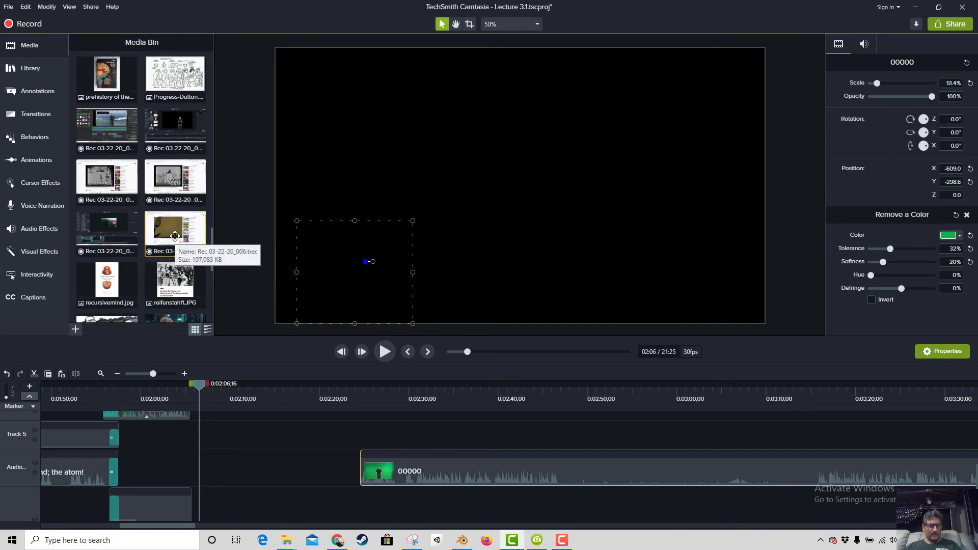
scroll(175, 235, up, 5)
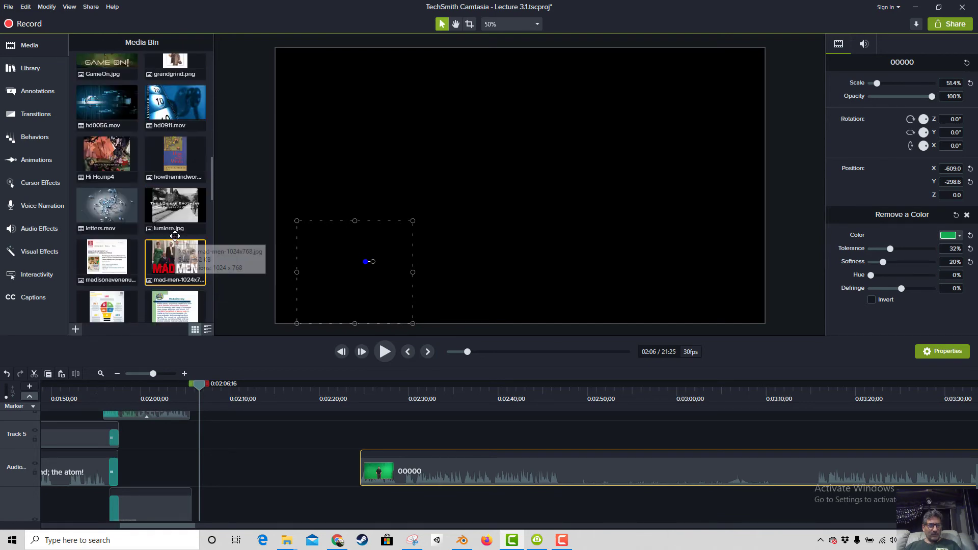
scroll(175, 236, up, 5)
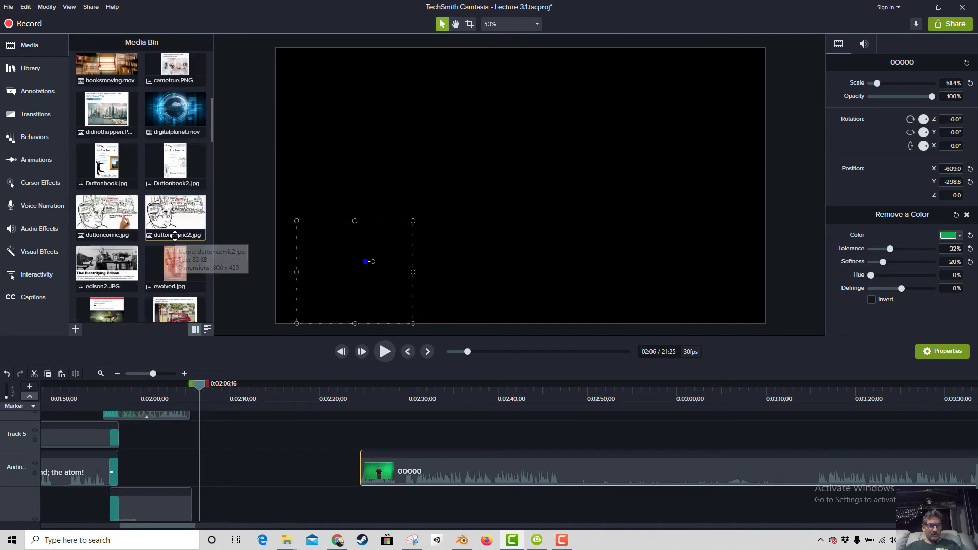
scroll(175, 235, up, 6)
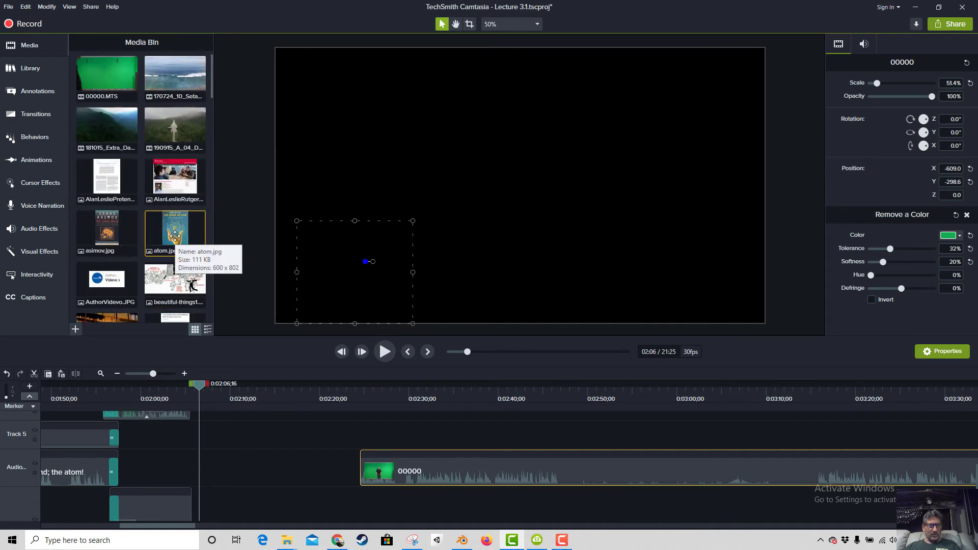
scroll(175, 235, down, 4)
scroll(162, 263, down, 3)
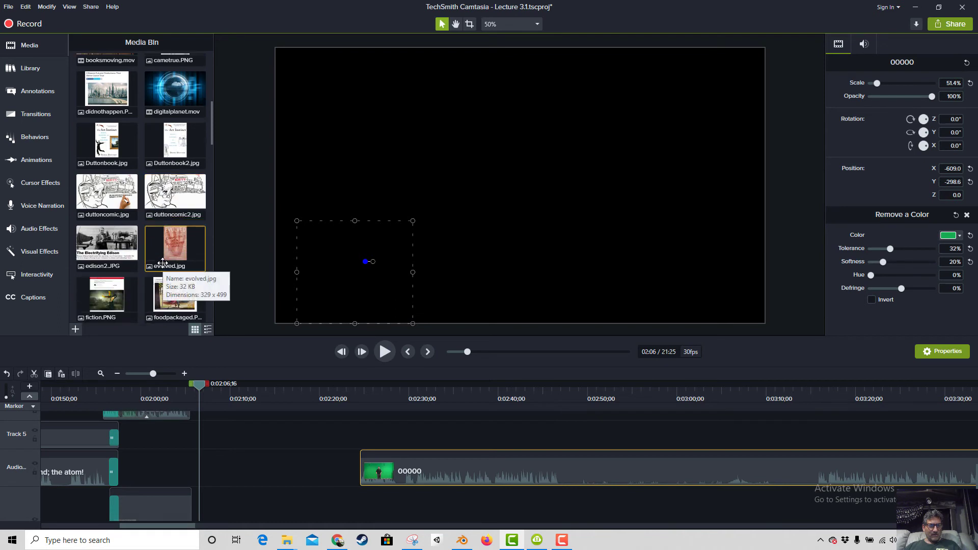
scroll(162, 262, down, 5)
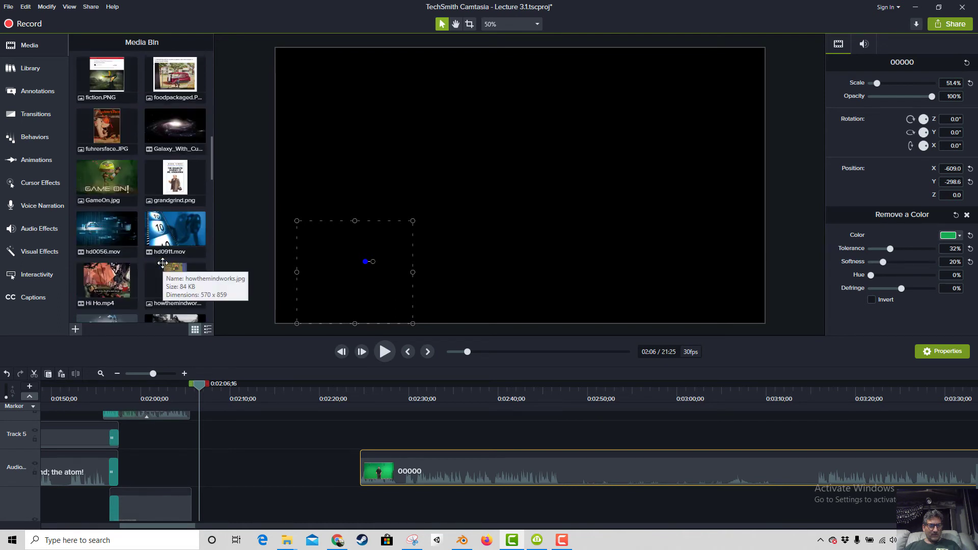
scroll(162, 262, down, 2)
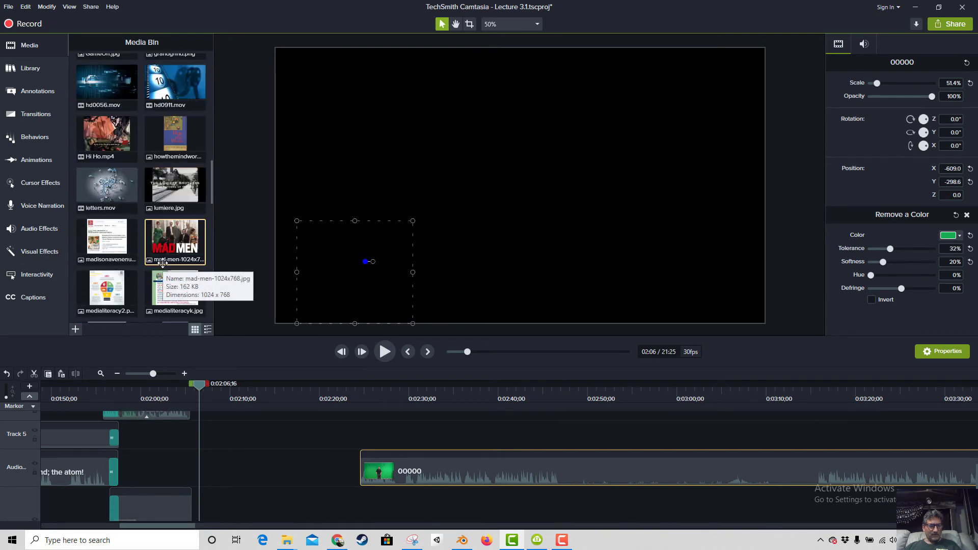
scroll(163, 262, down, 4)
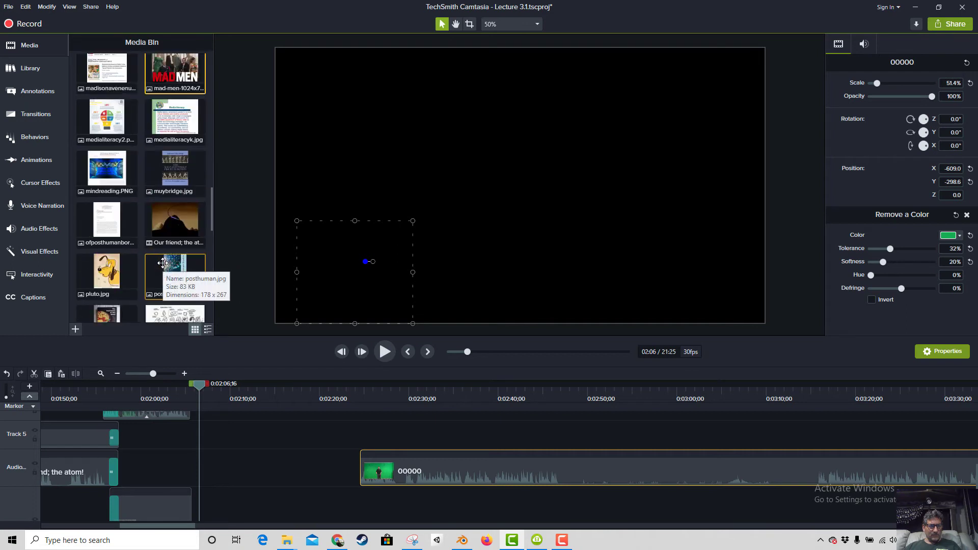
scroll(162, 263, down, 4)
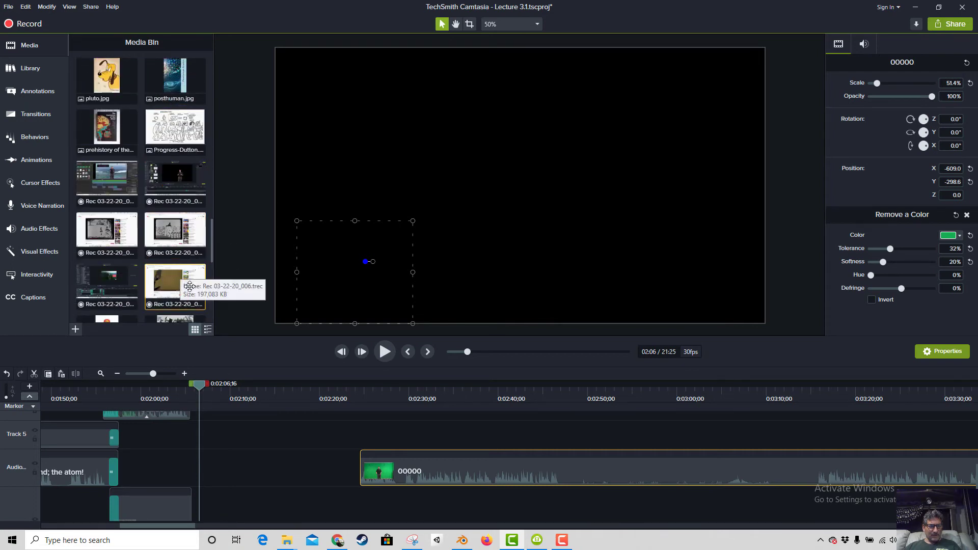
scroll(176, 257, down, 2)
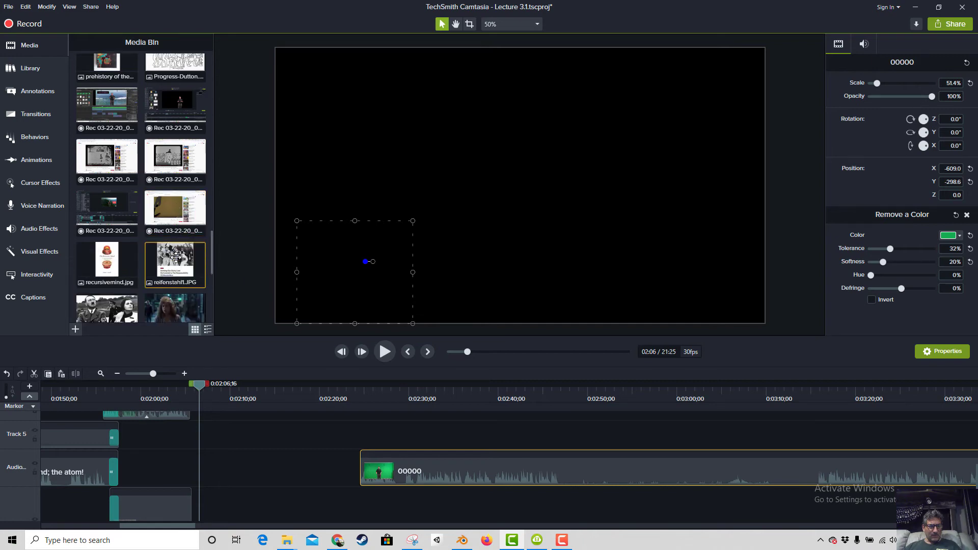
scroll(176, 257, down, 1)
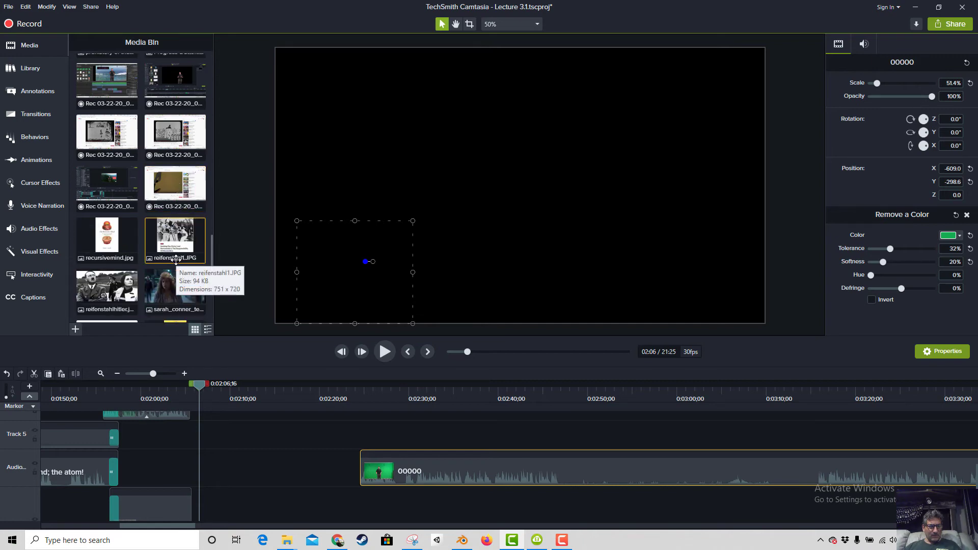
scroll(173, 243, down, 2)
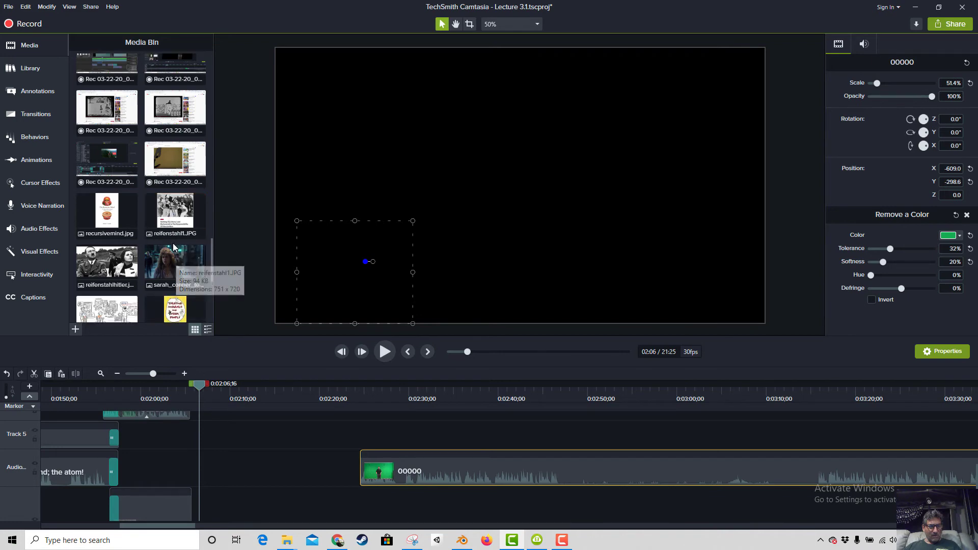
scroll(173, 243, down, 3)
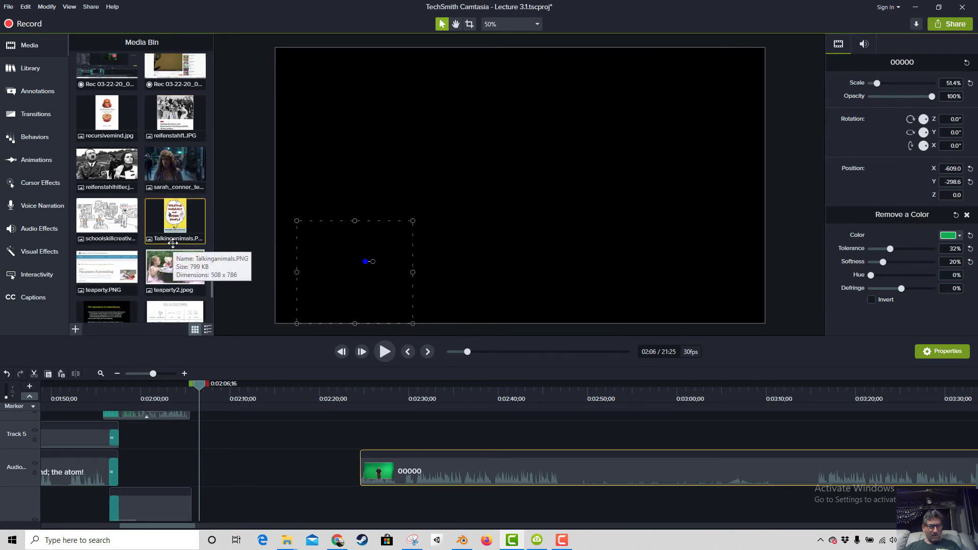
scroll(173, 243, down, 6)
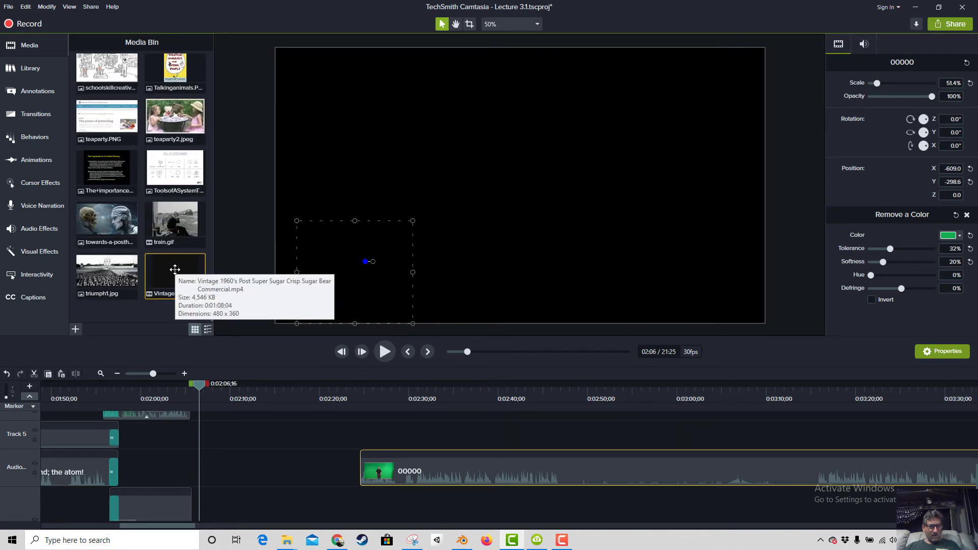
scroll(174, 269, up, 4)
scroll(171, 263, down, 4)
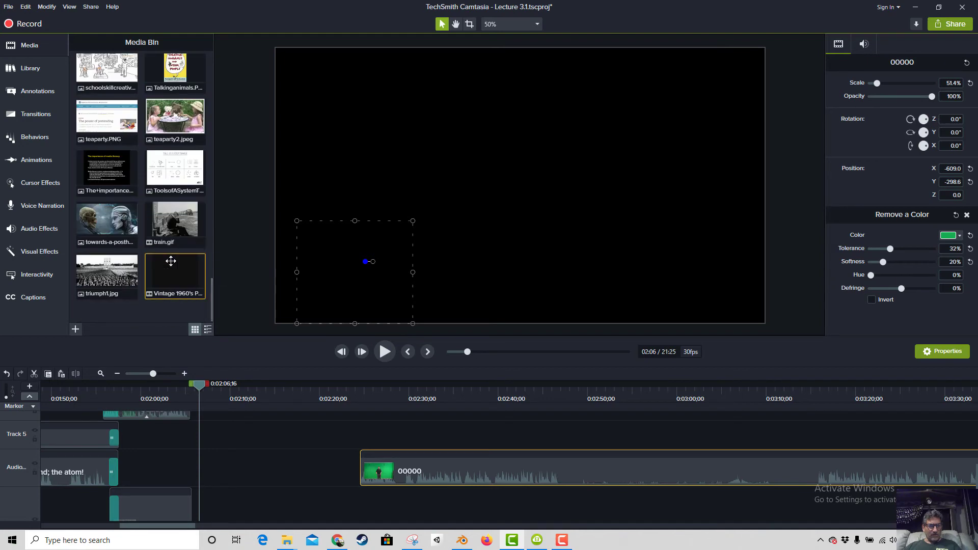
drag(170, 261, 156, 453)
drag(303, 396, 588, 426)
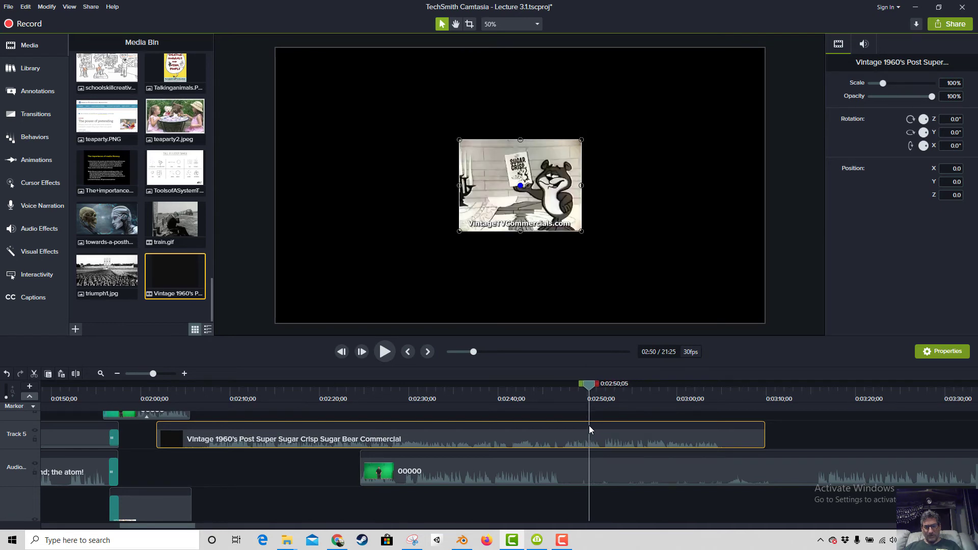
Split the Sugar Crisp commercial on Track 5 at 0:02:50;05 and delete its first part.
click(78, 376)
click(298, 438)
key(Delete)
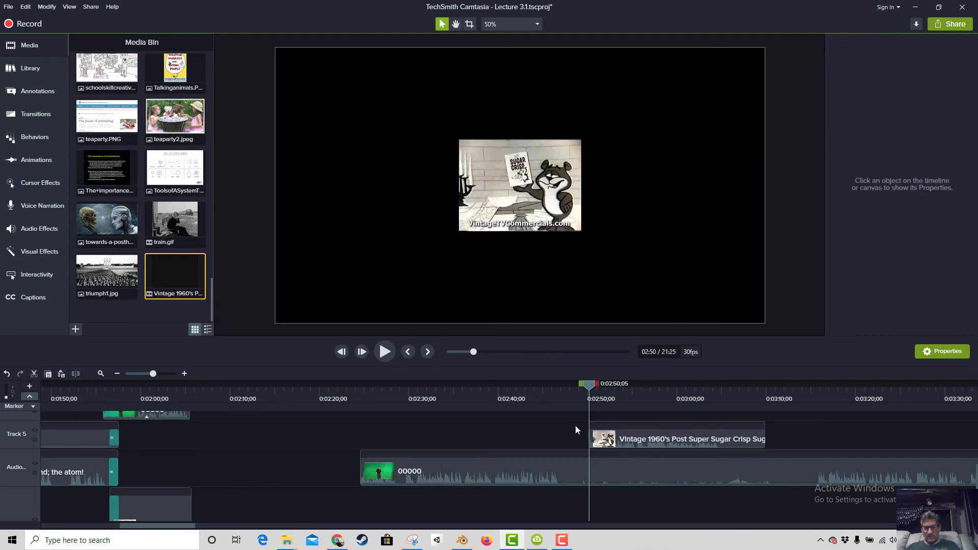
Move the remaining commercial clip onto the audio track directly before the 00000 clip and play its opening.
drag(576, 429, 282, 482)
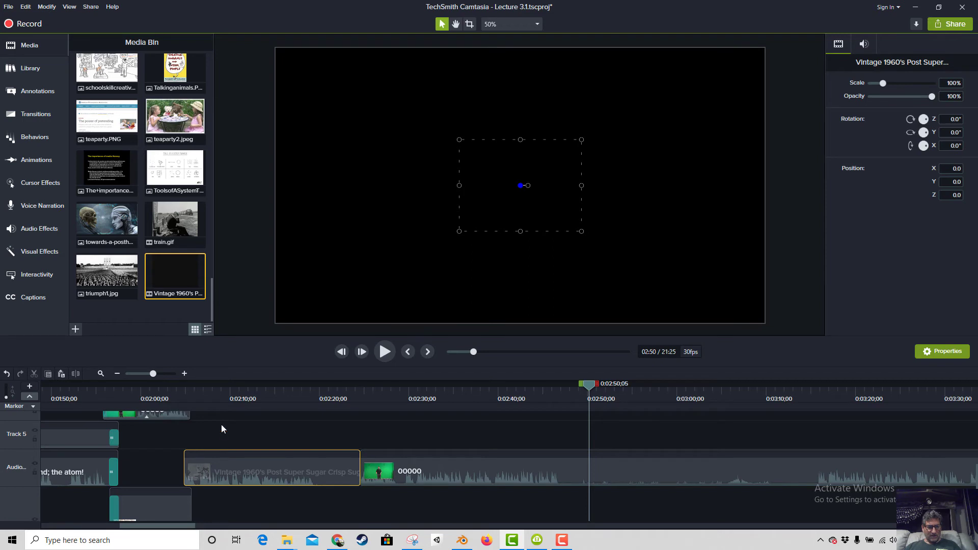
click(170, 397)
key(space)
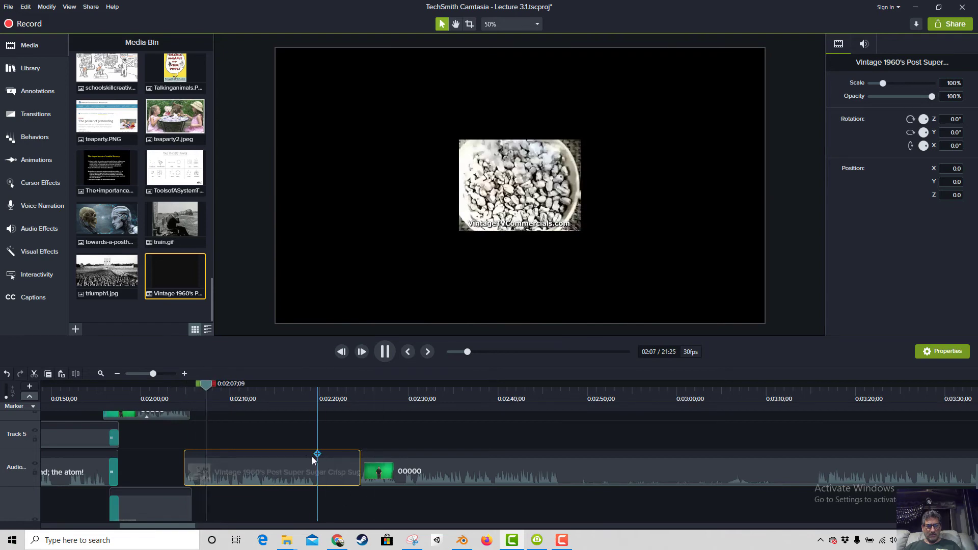
key(space)
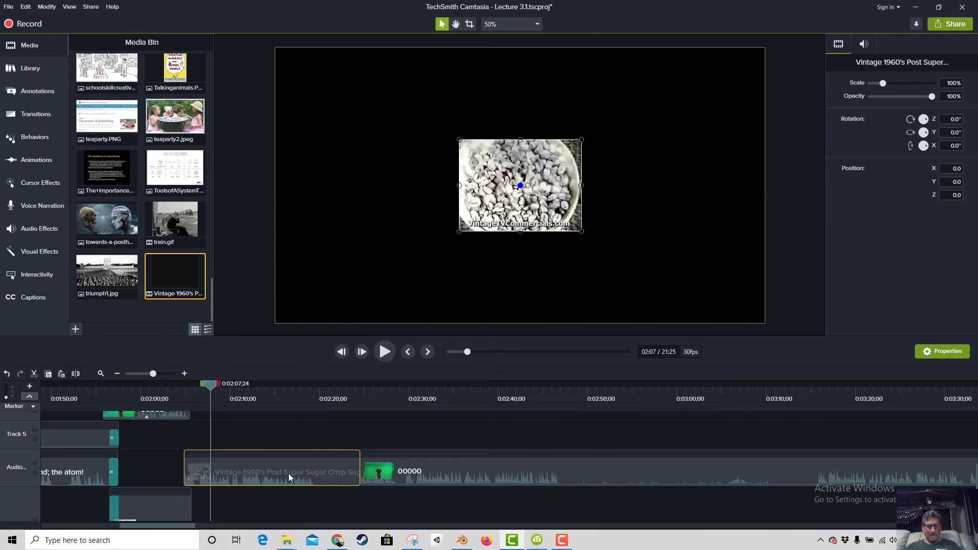
Enlarge the commercial to a 402.5% scale so it fills the canvas, positioned at X 2.0, Y -1.3, and preview it.
drag(458, 140, 328, 48)
drag(396, 170, 340, 174)
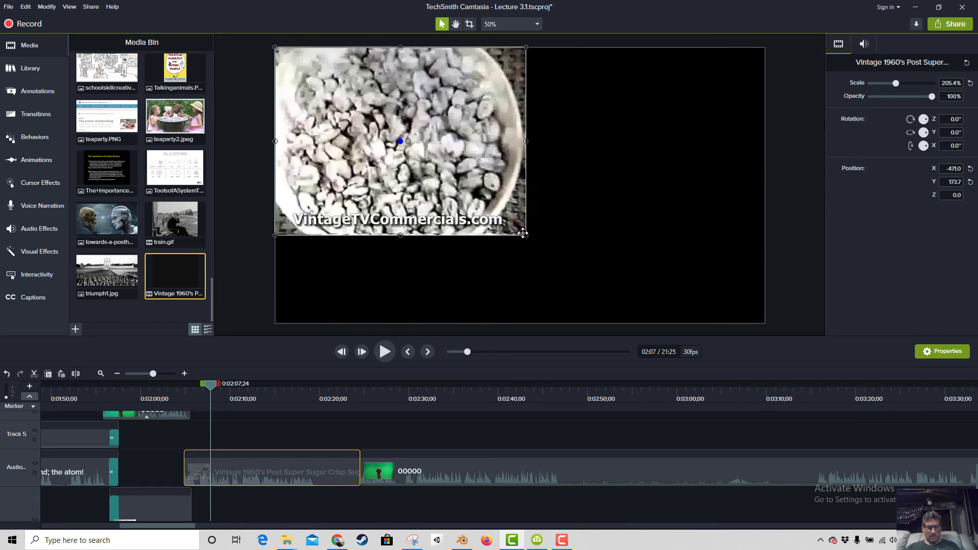
drag(524, 234, 766, 324)
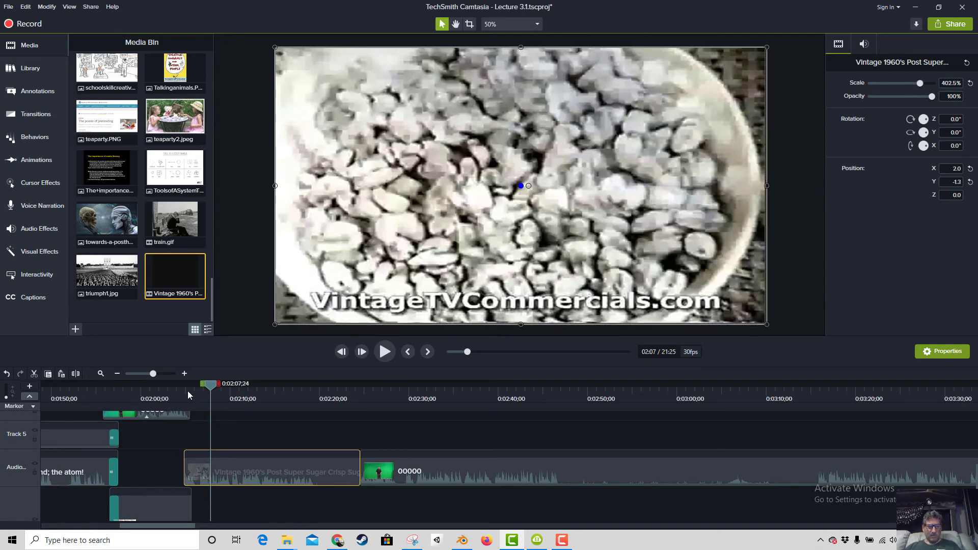
drag(188, 390, 183, 398)
key(space)
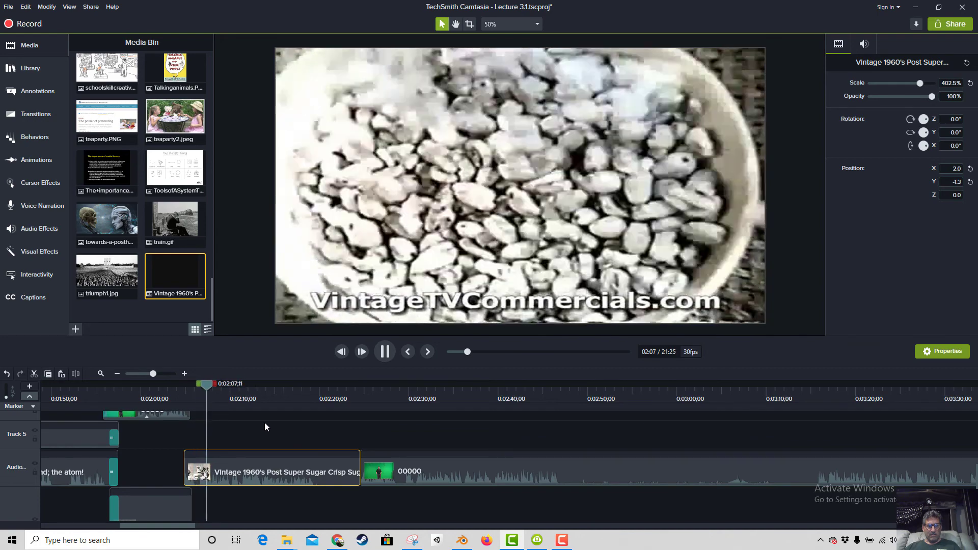
key(space)
Extend the end of the 00000 clip on Track 6 slightly to 0:02:05;22 and play across into the commercial.
scroll(235, 443, up, 1)
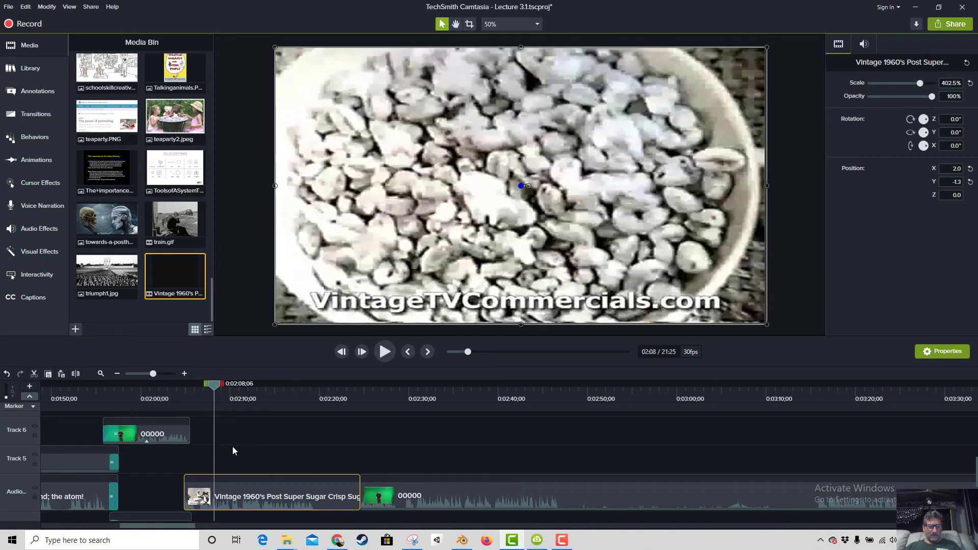
click(189, 431)
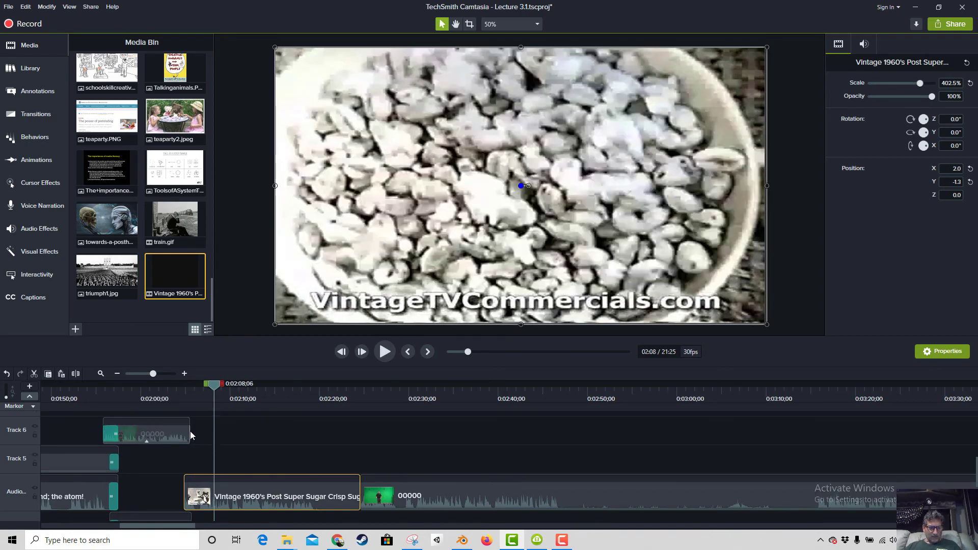
drag(189, 431, 193, 432)
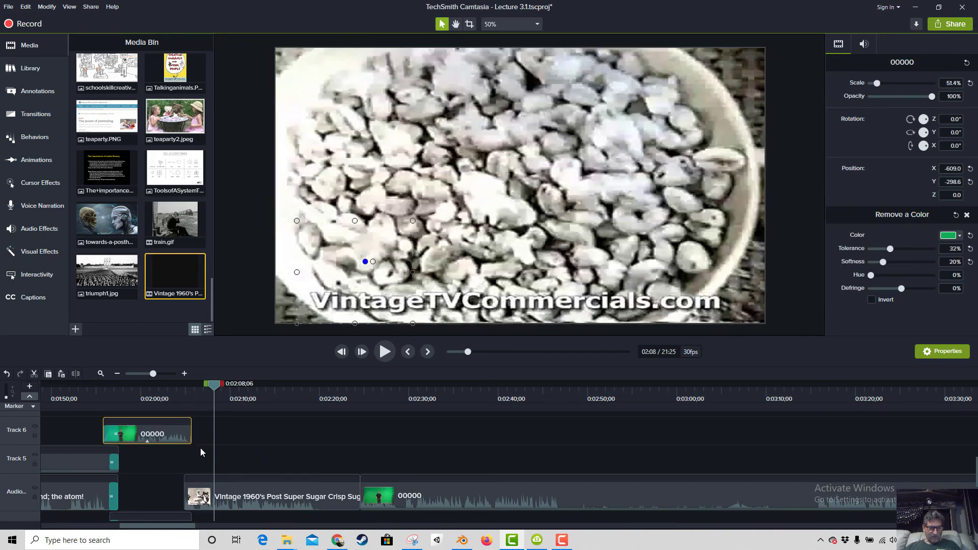
click(181, 392)
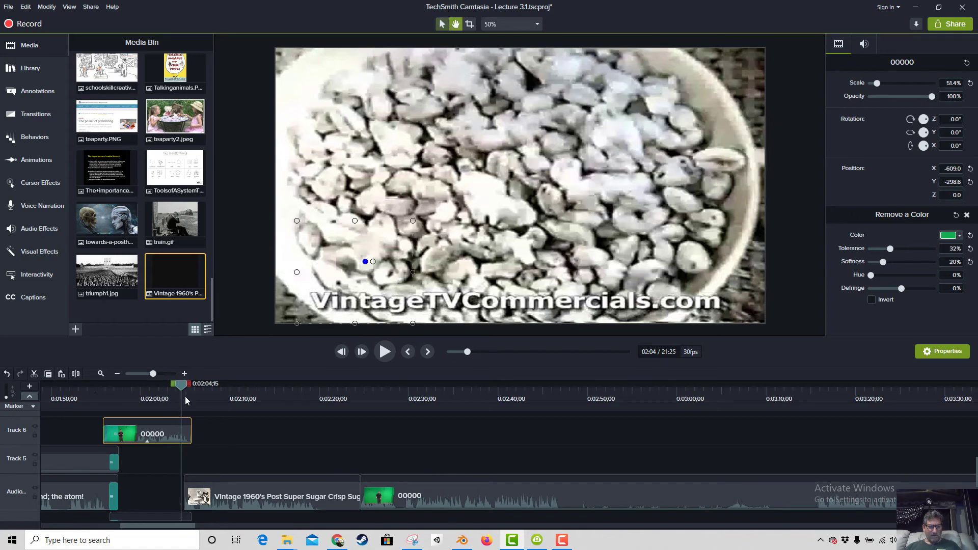
key(space)
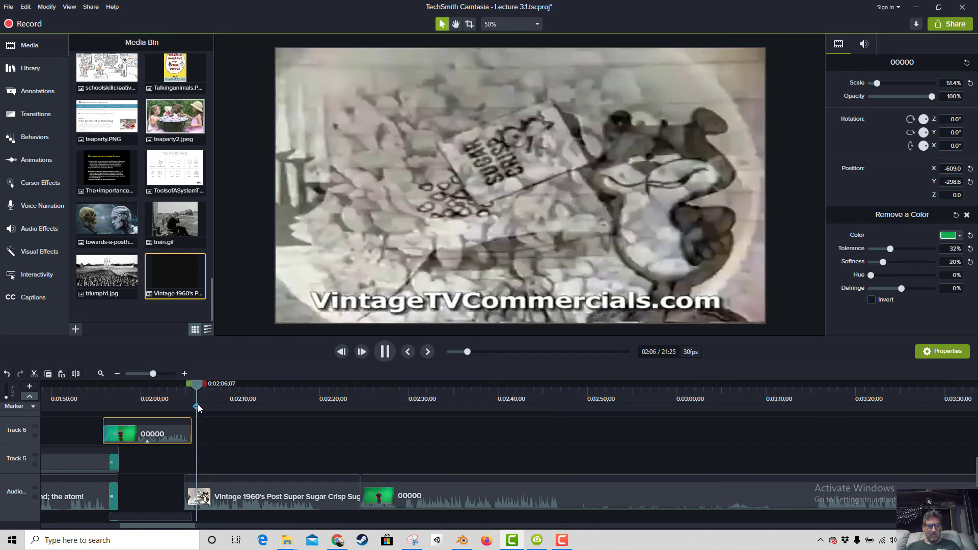
key(space)
Trim the end of the 00000 clip on Track 6 to about 0:02:05;16 and play past the cut.
scroll(191, 438, up, 2)
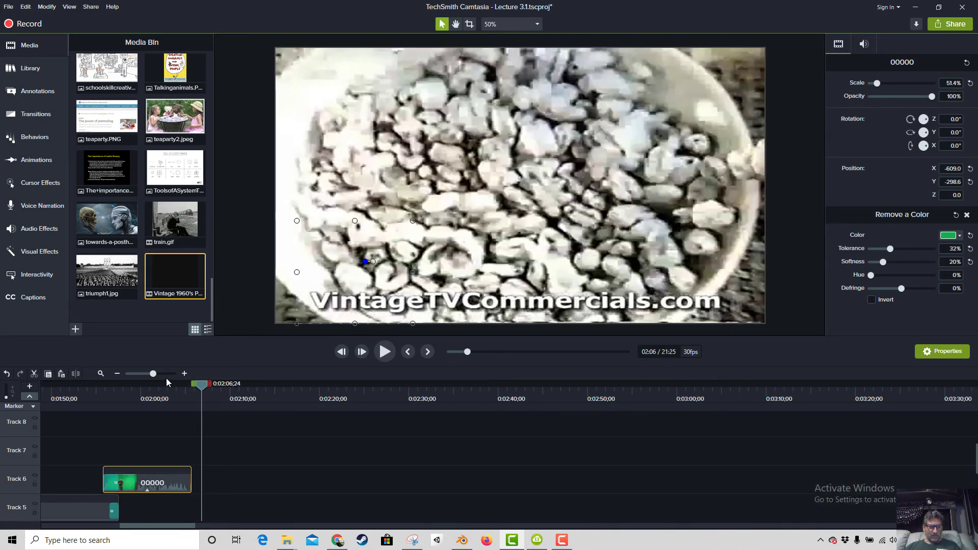
scroll(167, 377, up, 2)
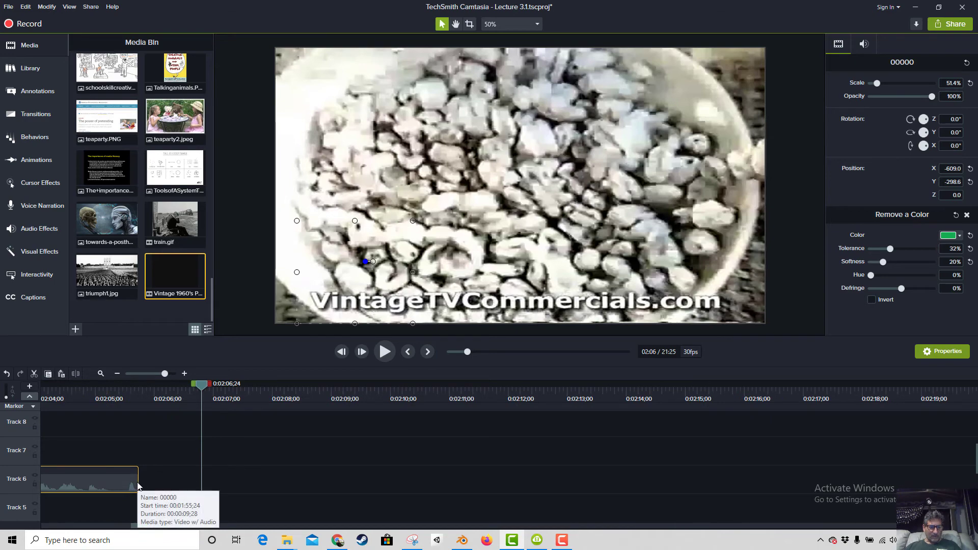
drag(136, 487, 126, 486)
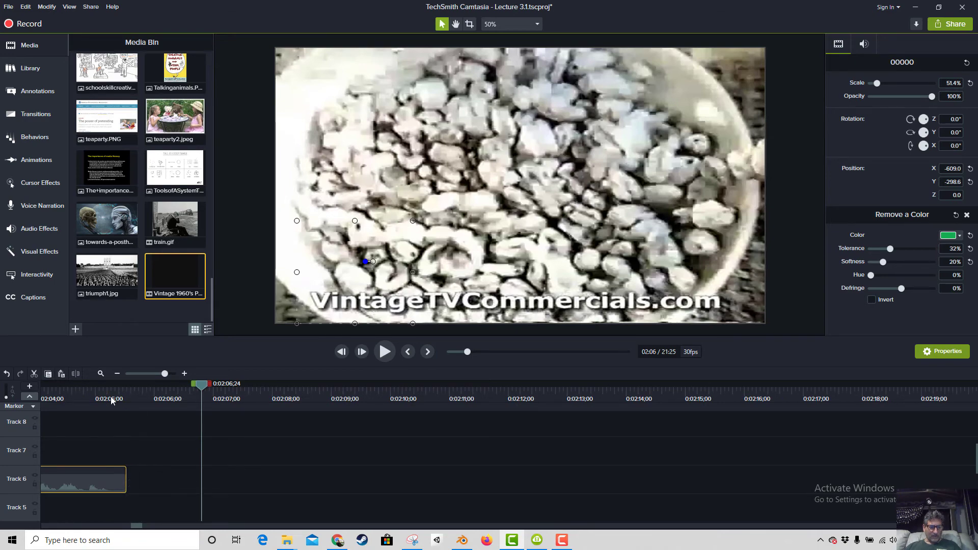
drag(111, 401, 134, 400)
key(space)
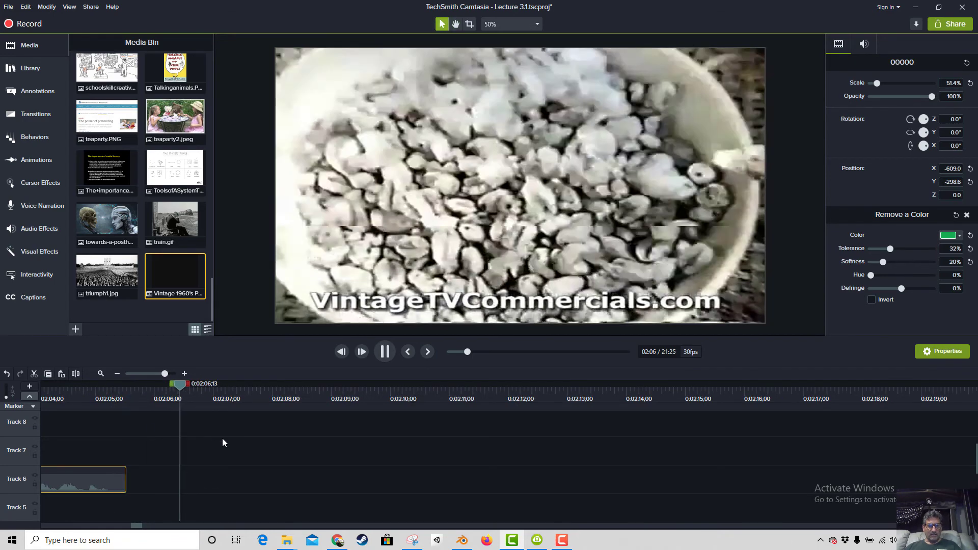
Move the Sugar Crisp commercial from the audio track up to Track 5, keeping its start at 0:02:04;26.
scroll(222, 442, down, 3)
click(211, 439)
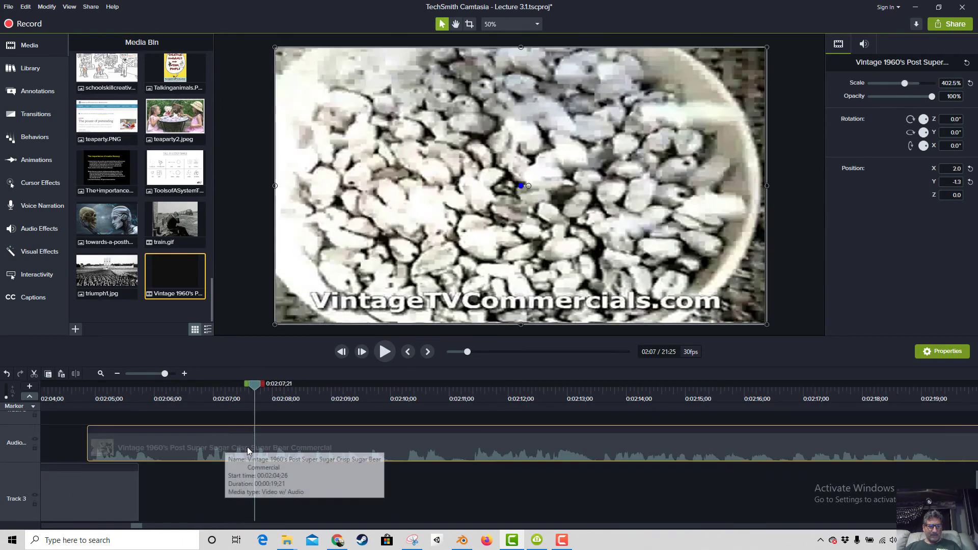
scroll(442, 450, down, 2)
scroll(441, 450, up, 2)
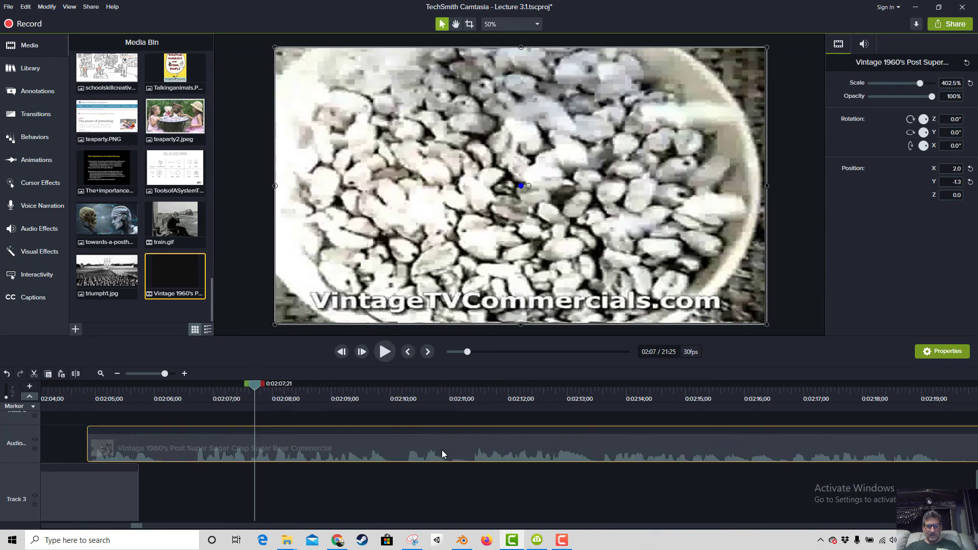
scroll(441, 450, up, 2)
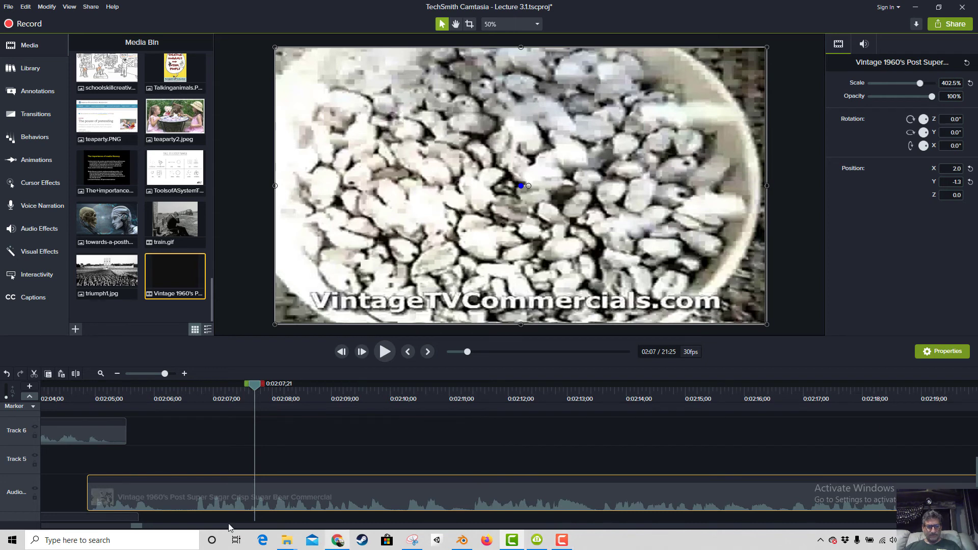
drag(138, 528, 722, 533)
drag(160, 374, 157, 375)
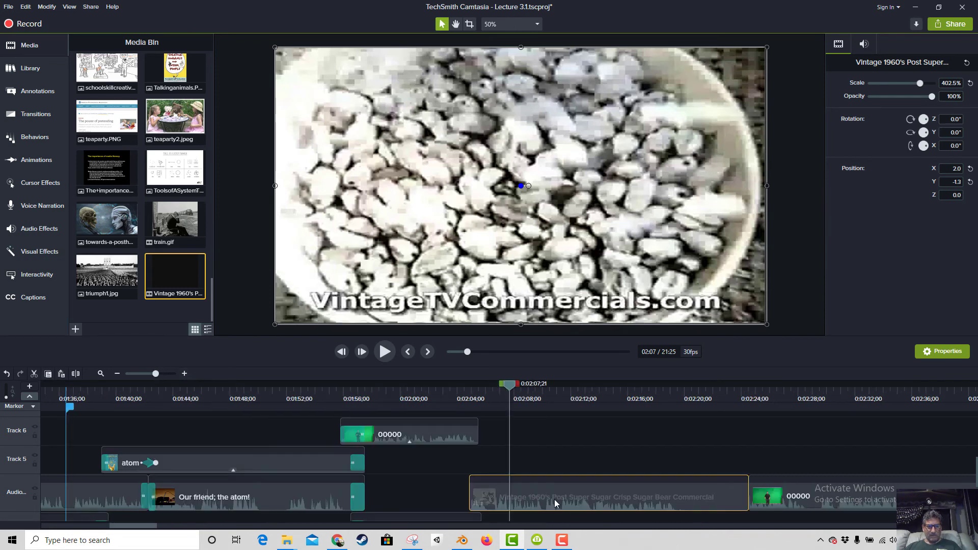
drag(816, 503, 828, 502)
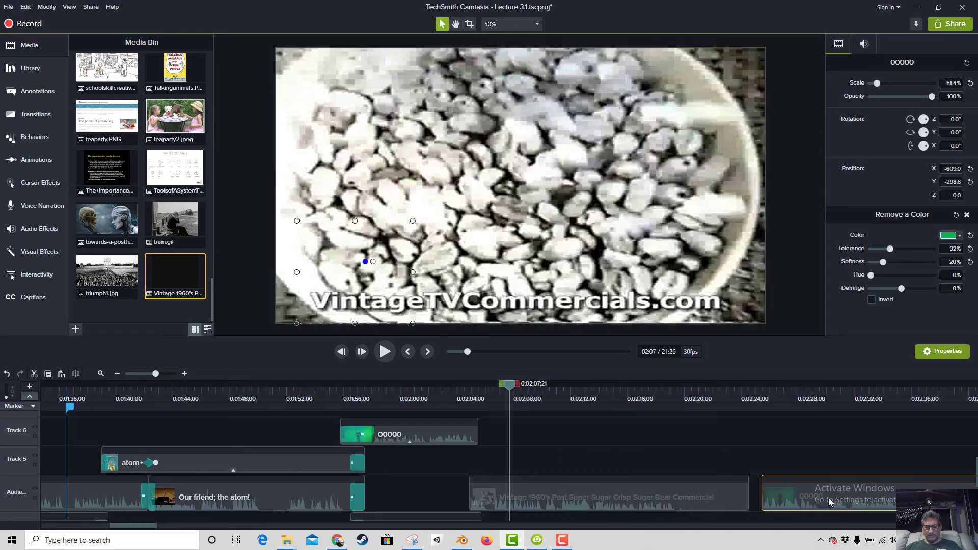
drag(828, 501, 819, 483)
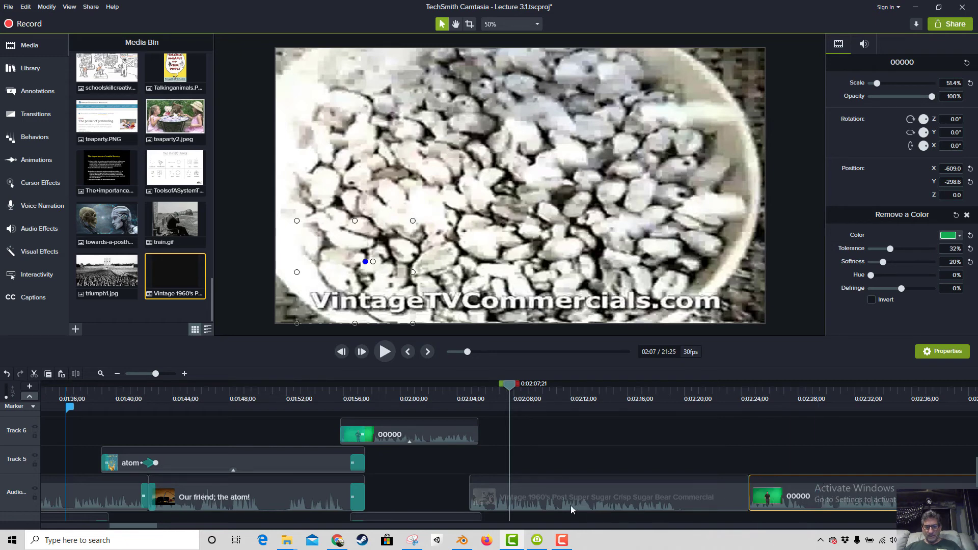
drag(530, 496, 537, 466)
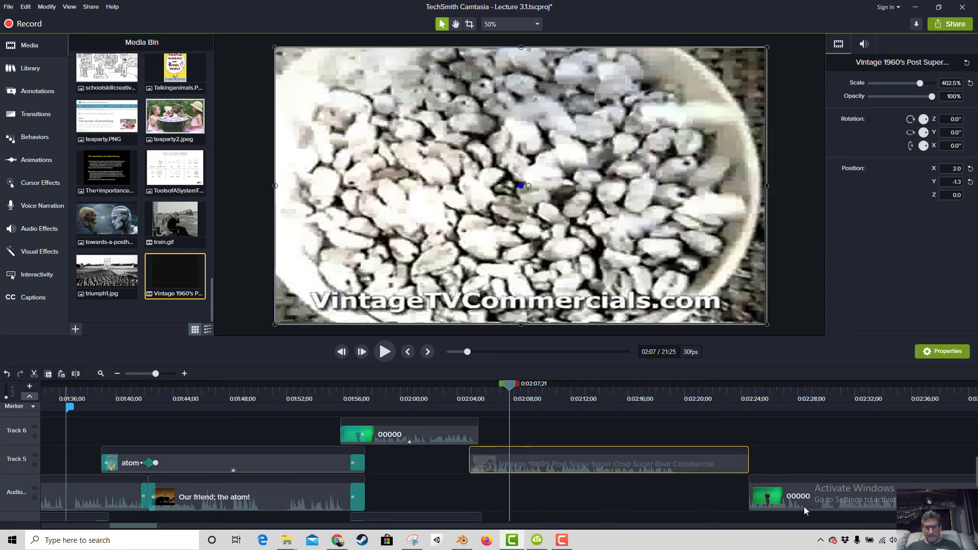
Shift the 00000 clip on the audio track earlier to about 0:02:19 and trim the commercial's end to a 14;25 duration.
drag(817, 502, 742, 508)
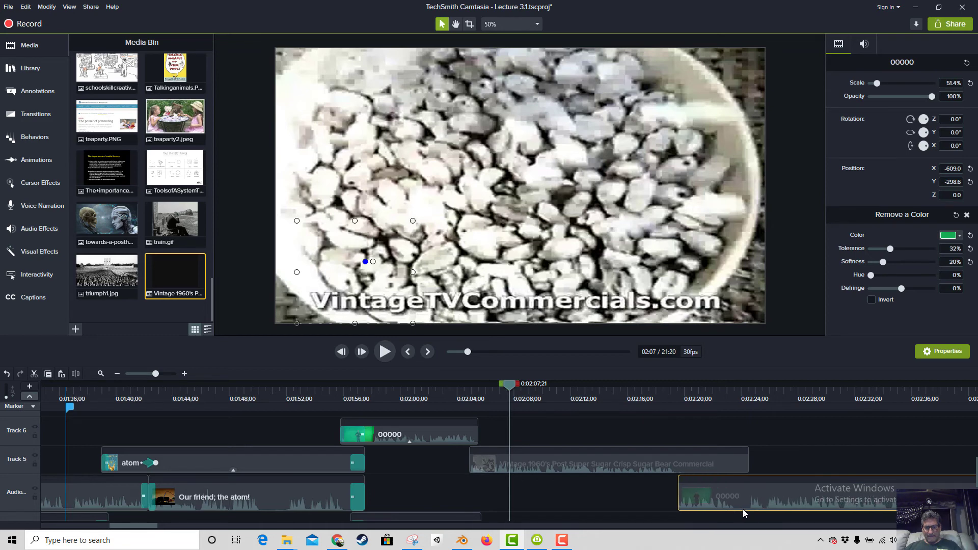
click(741, 464)
drag(740, 464, 679, 464)
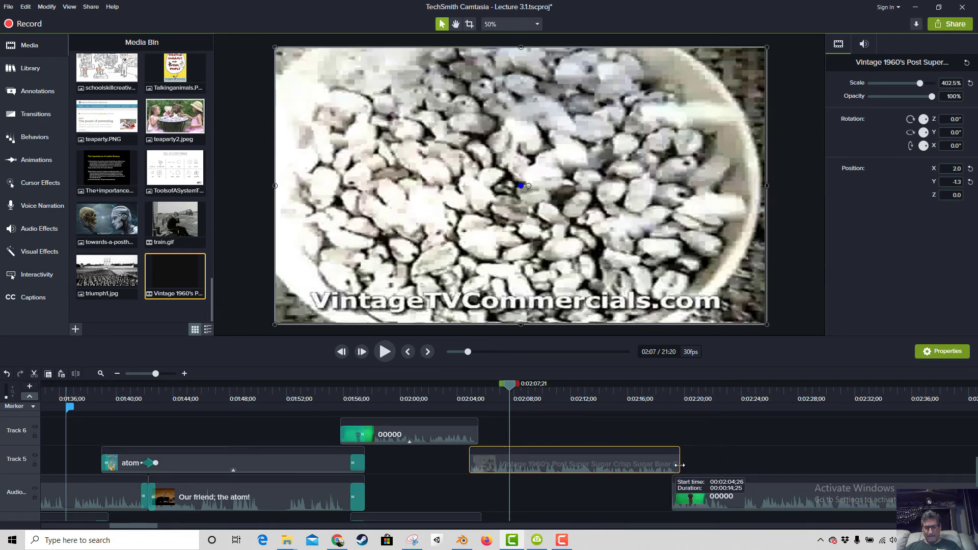
Extend the commercial's opening slightly, shift it to start at about 0:02:05;07, and play the cut from the Mad Men image twice.
drag(472, 460, 479, 463)
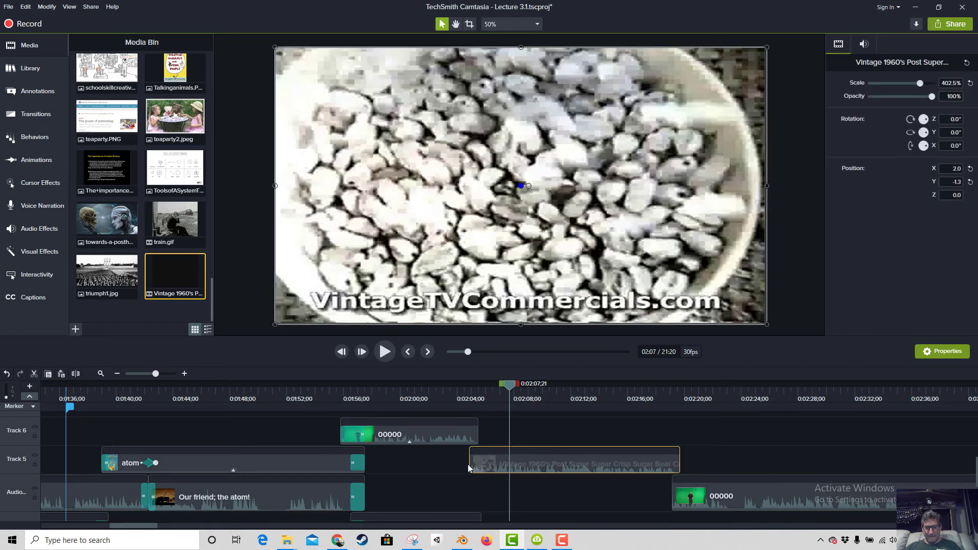
drag(469, 464, 492, 469)
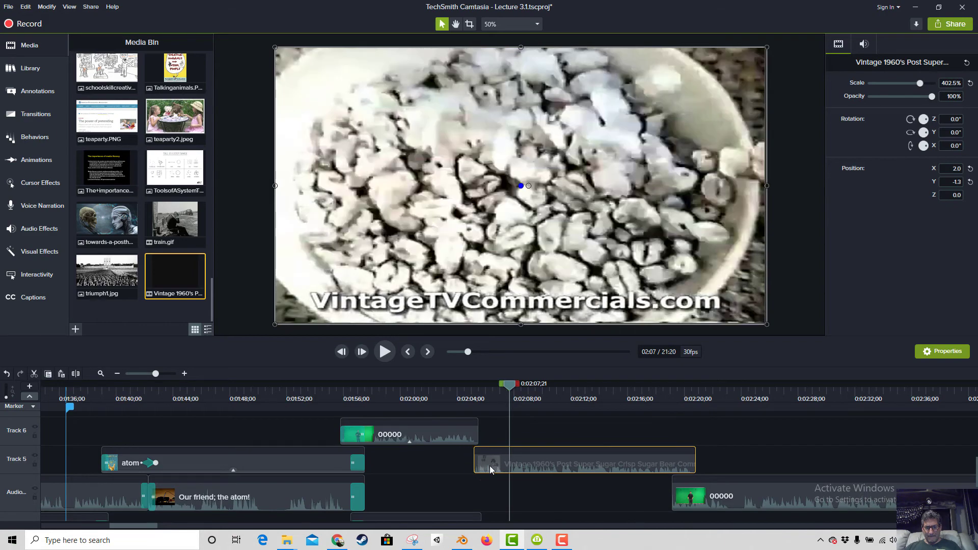
click(472, 398)
key(space)
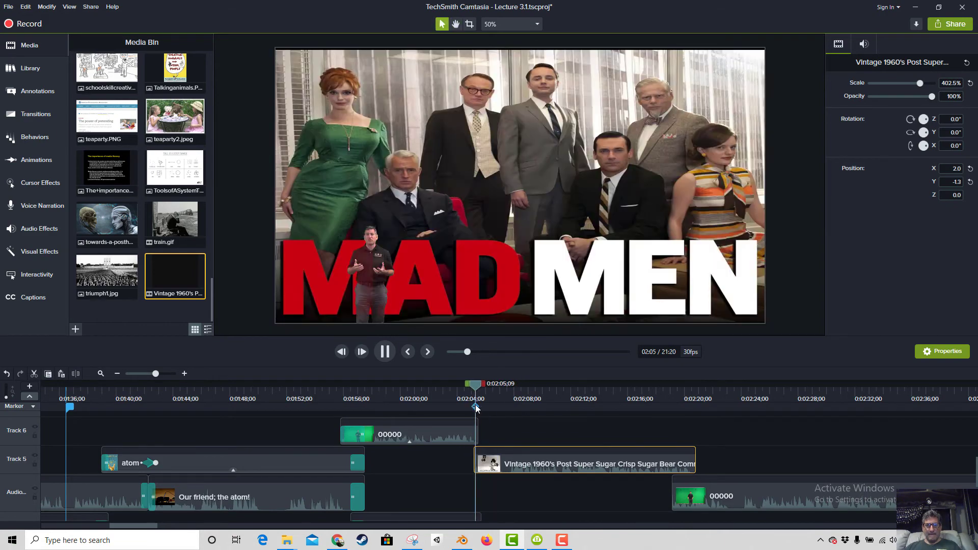
key(space)
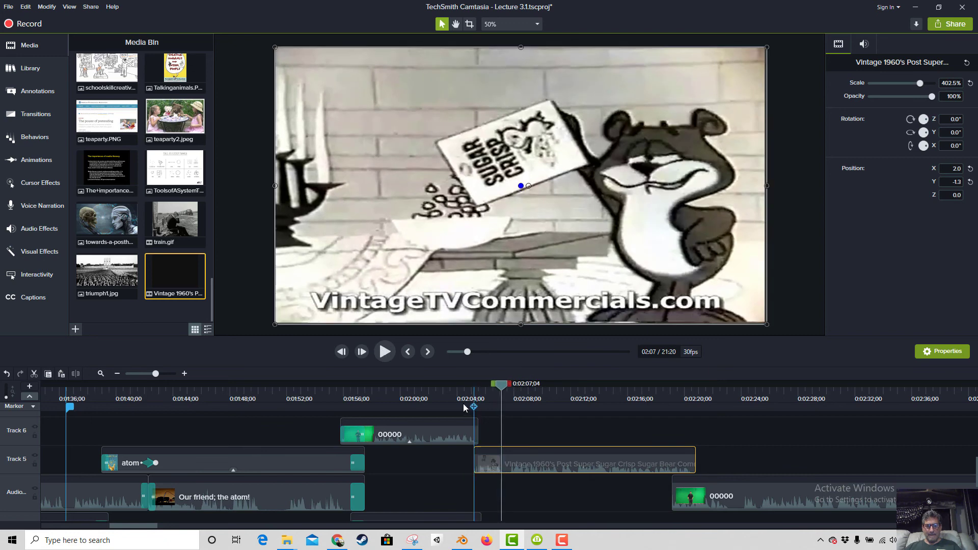
click(456, 400)
key(space)
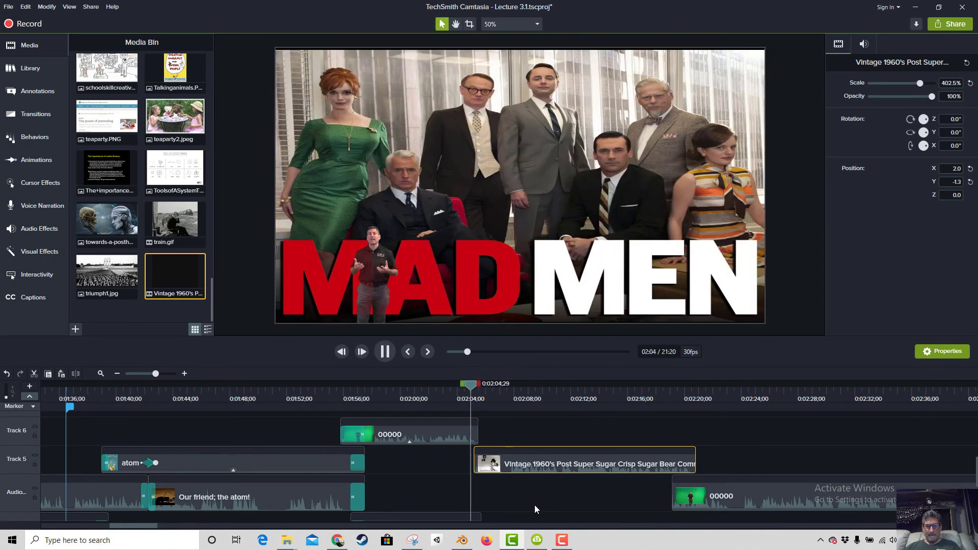
key(space)
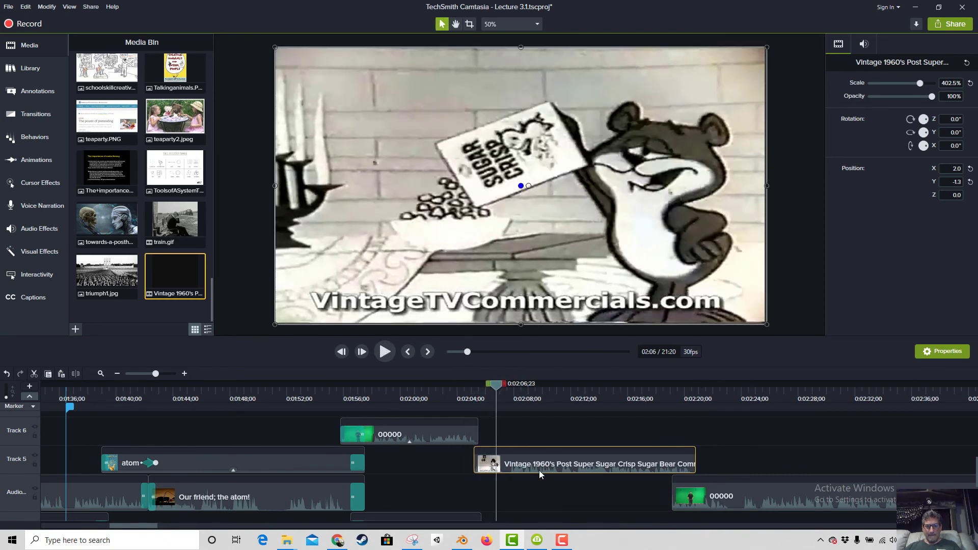
Restore about two more seconds of the commercial's opening, align its start with the end of the Track 6 00000 clip, and preview it.
drag(542, 460, 577, 462)
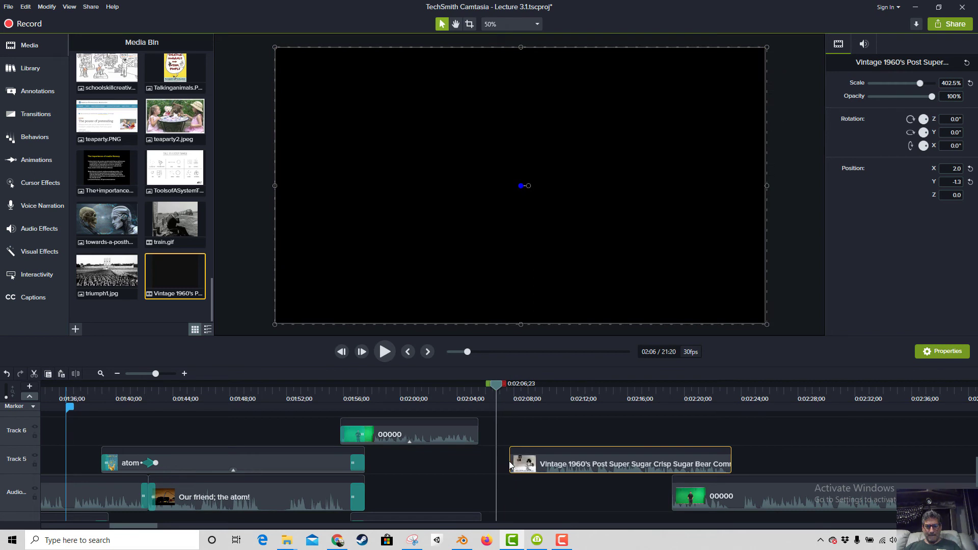
mouse_move(509, 460)
mouse_down()
mouse_move(482, 457)
mouse_move(525, 469)
mouse_up()
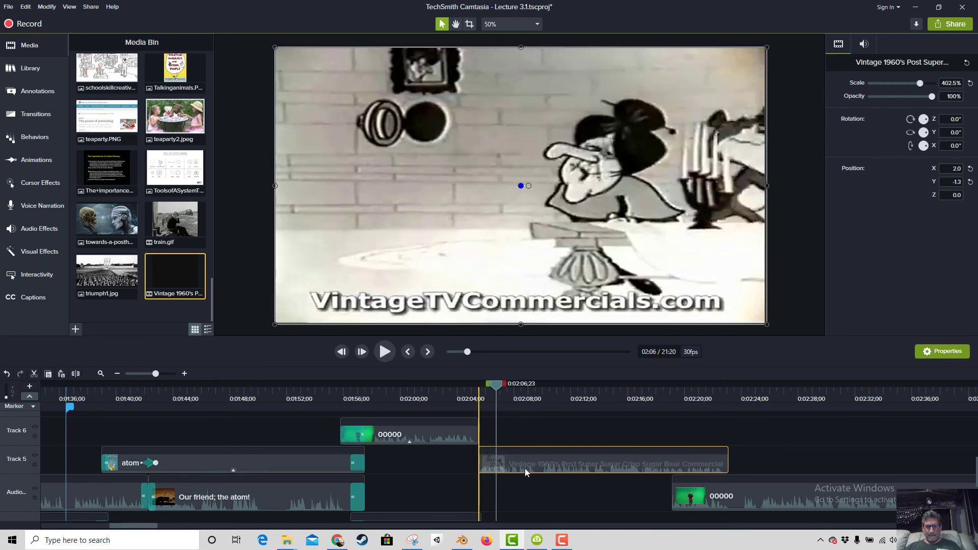
drag(476, 398, 473, 396)
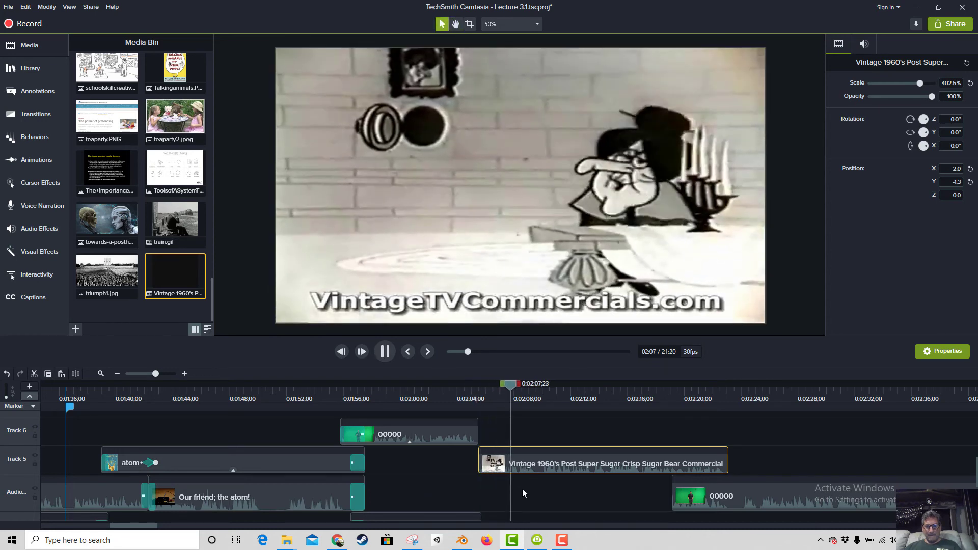
Shift the Sugar Crisp commercial slightly later, restore more of its opening back to about 0:02:05;13, and preview from 0:02:05;03.
click(551, 463)
drag(551, 463, 564, 463)
click(168, 375)
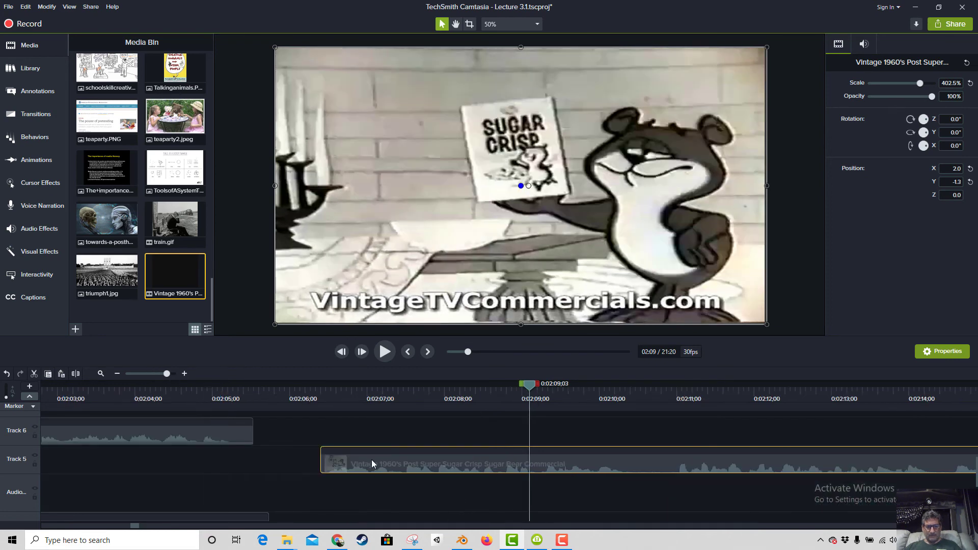
drag(275, 475, 294, 466)
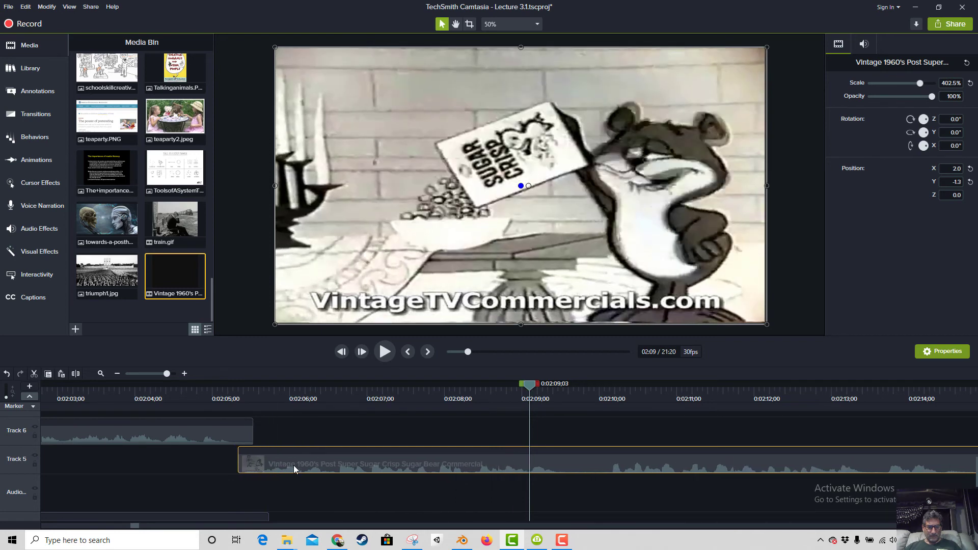
click(220, 397)
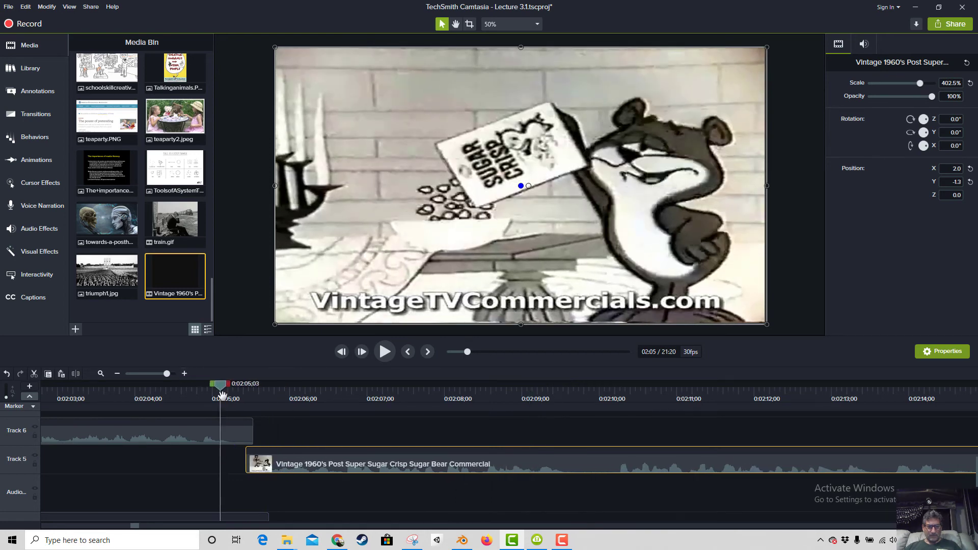
key(space)
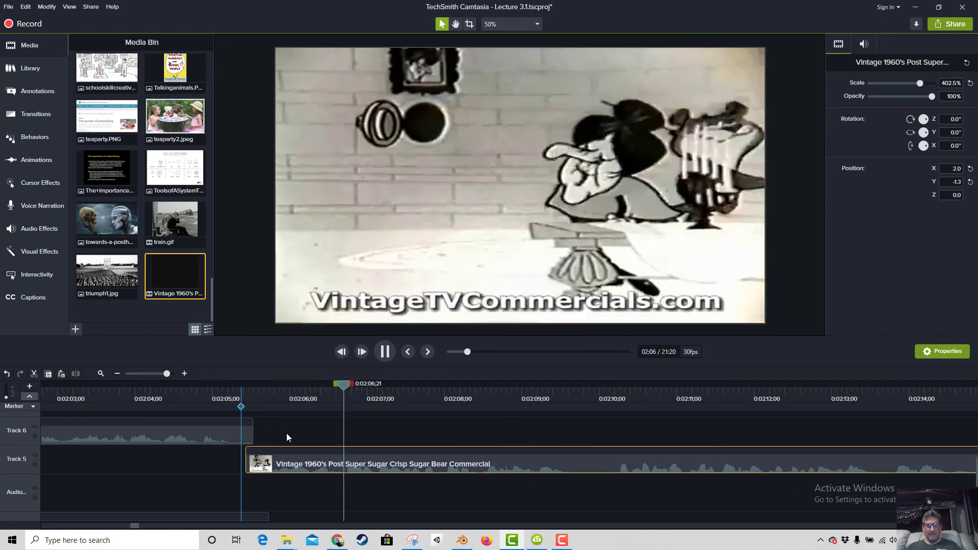
Restore about 1.7 more seconds of the commercial's opening, start it at 0:02:05;16 where the Track 6 clip ends, and play it.
drag(324, 472, 381, 471)
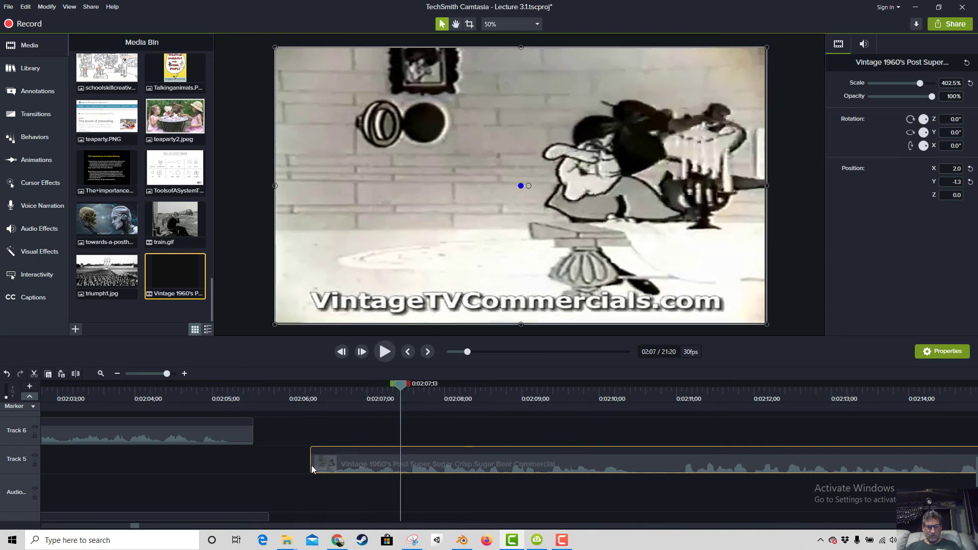
drag(312, 468, 182, 480)
drag(299, 470, 368, 471)
click(254, 395)
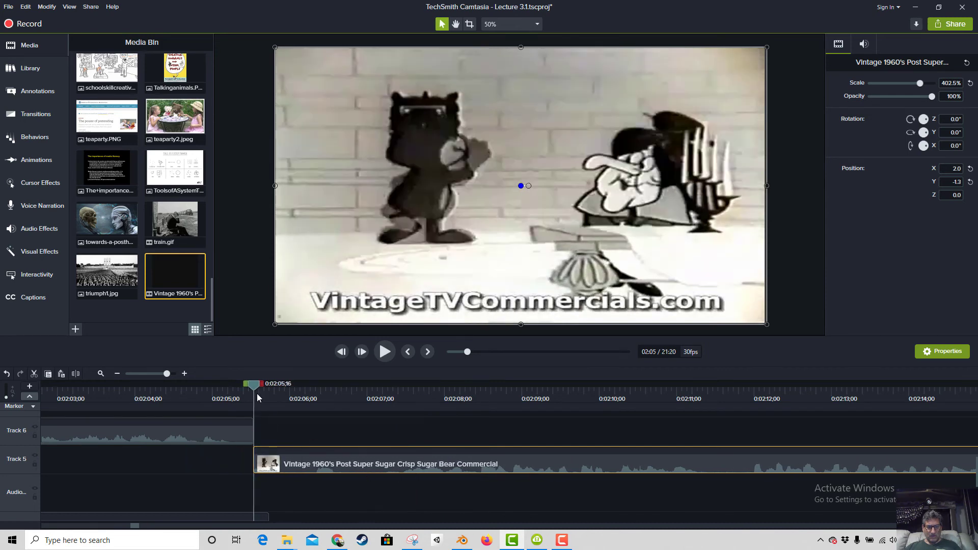
key(space)
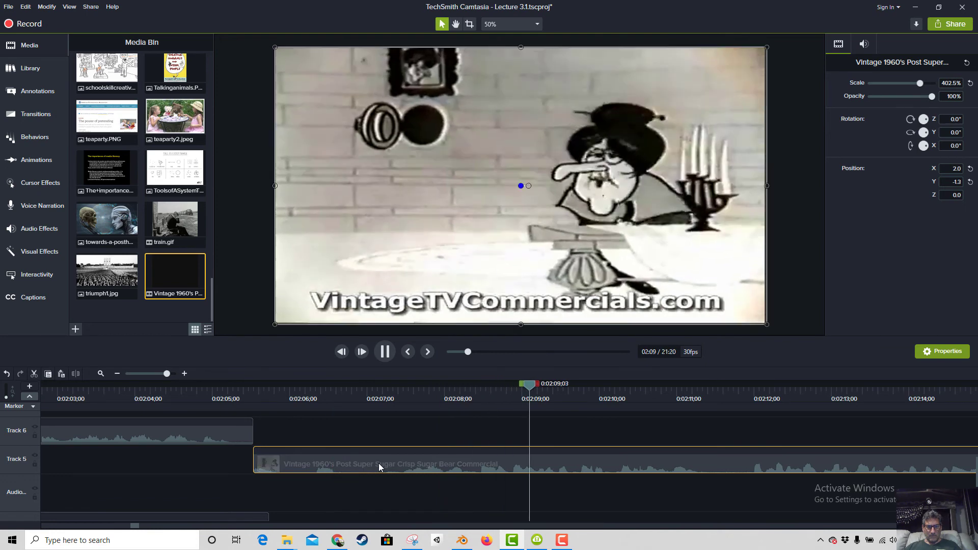
Move the commercial about half a second later, extend its opening back to 0:02:05;16 for a 20;00 duration, and play the cut.
drag(378, 462, 424, 469)
drag(297, 463, 253, 463)
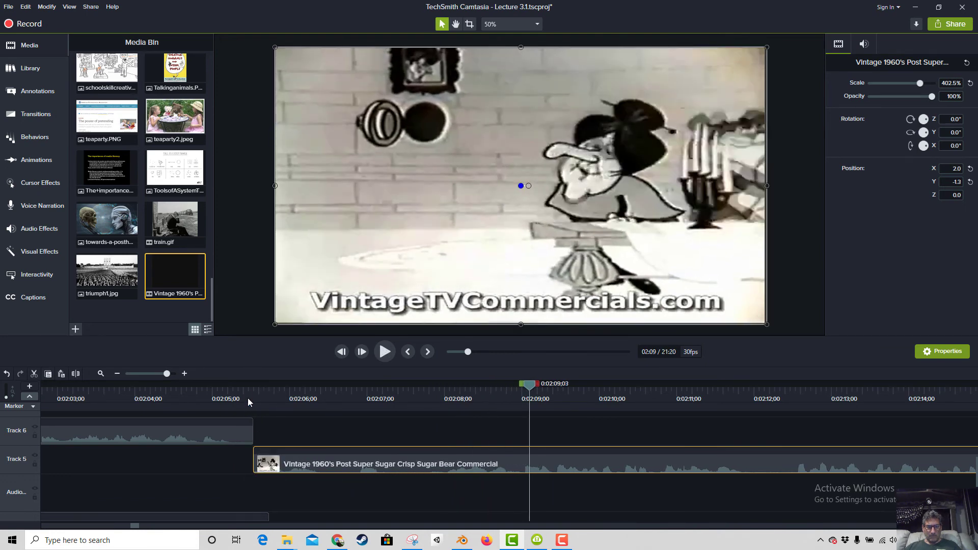
click(248, 398)
key(space)
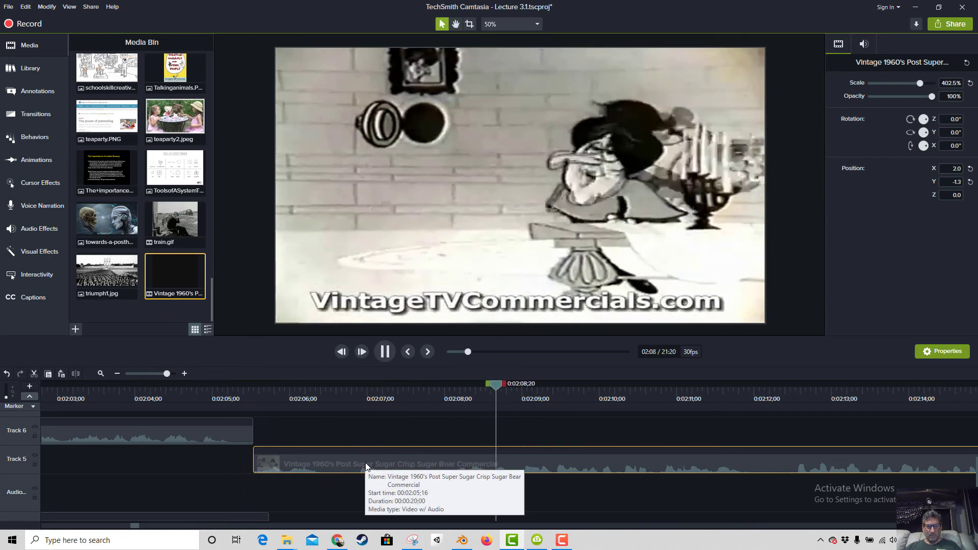
Reveal more of the commercial's opening so it starts at 0:02:05;22 with a 20;14 duration, and preview the result.
drag(365, 466, 416, 462)
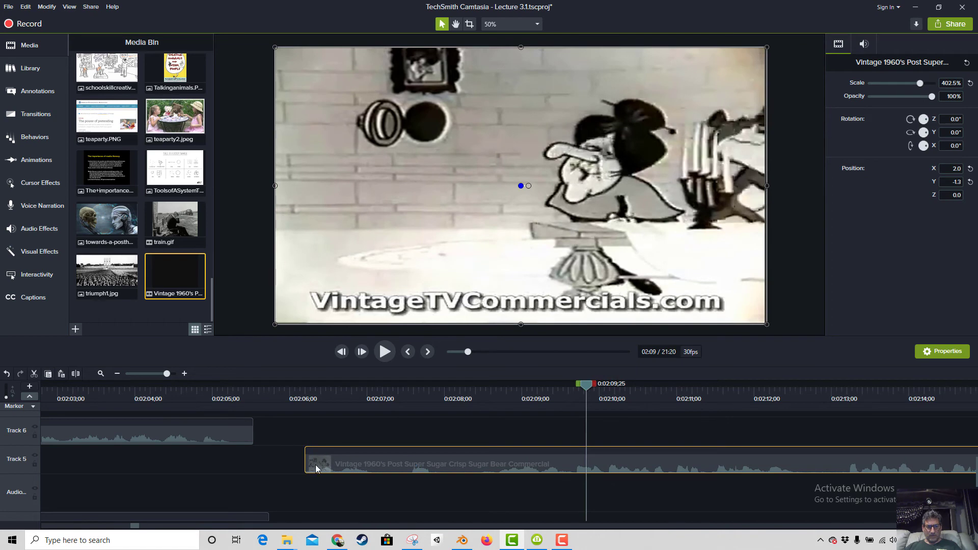
drag(304, 464, 267, 399)
click(265, 397)
key(space)
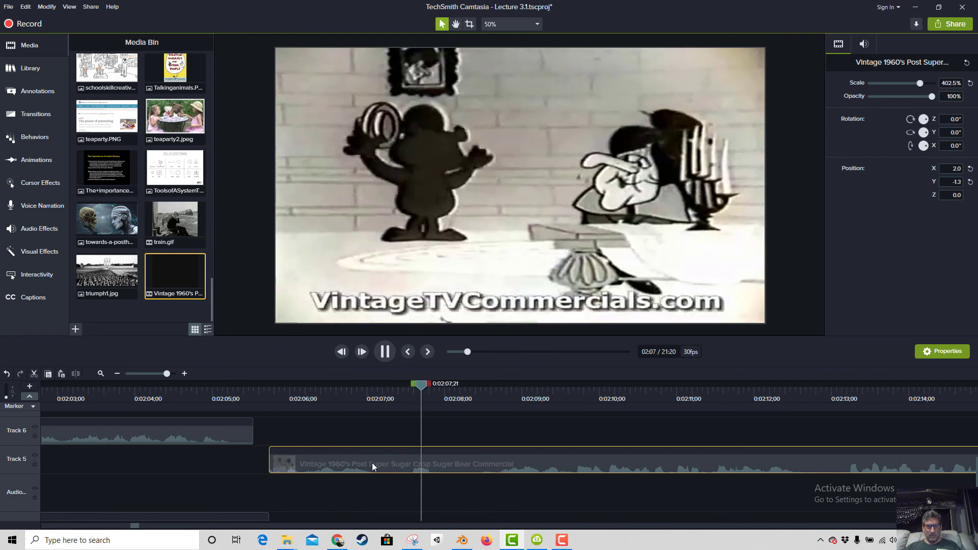
key(space)
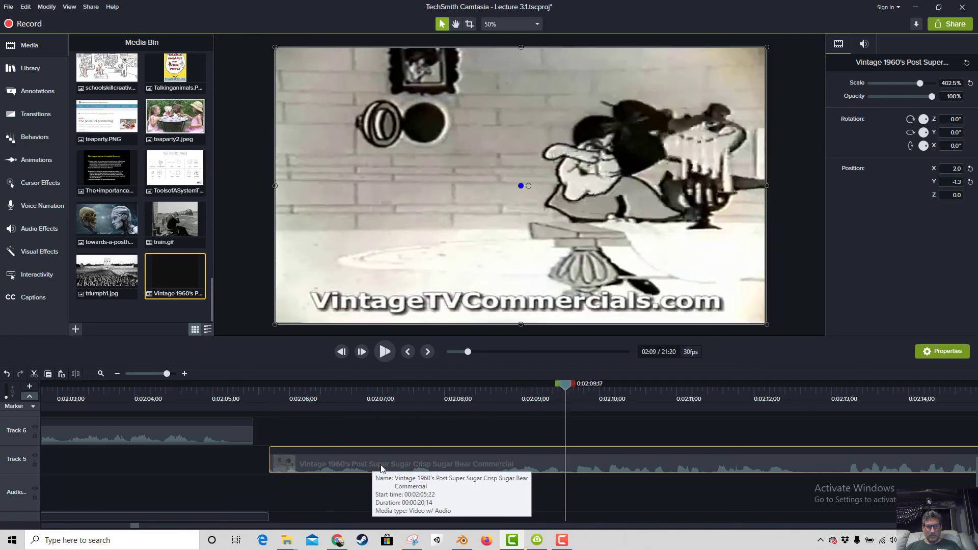
Restore about another half second of the commercial's opening and close the gap to the end of the Track 6 00000 clip.
drag(372, 462, 416, 464)
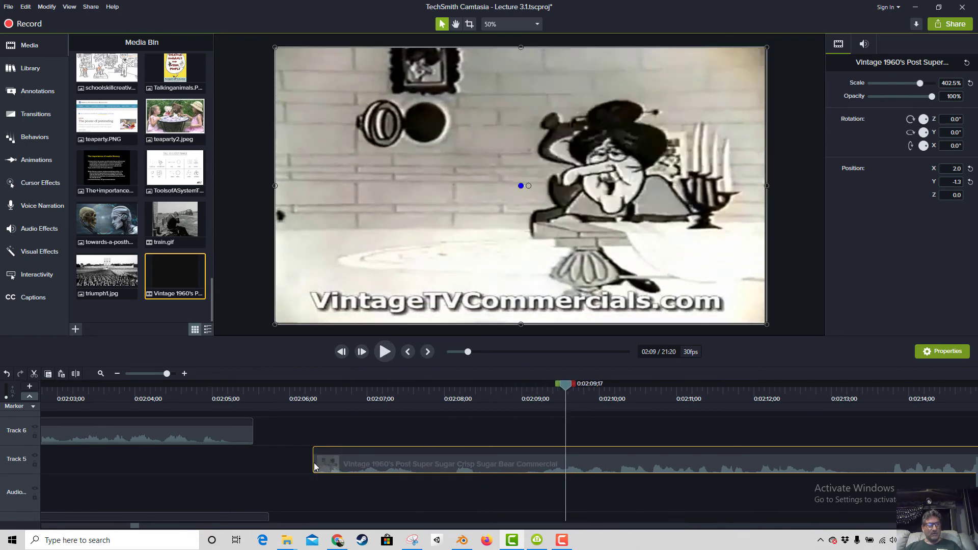
drag(314, 463, 263, 461)
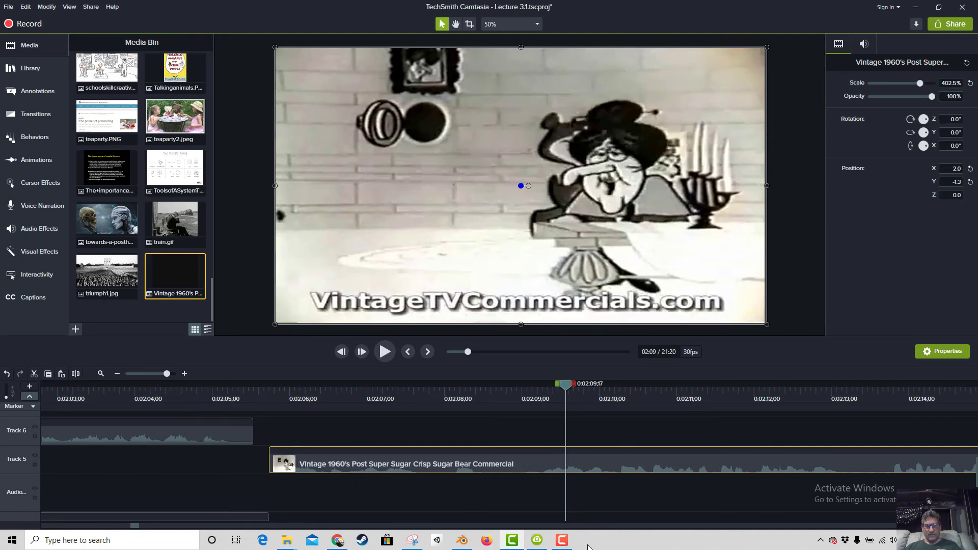
click(560, 541)
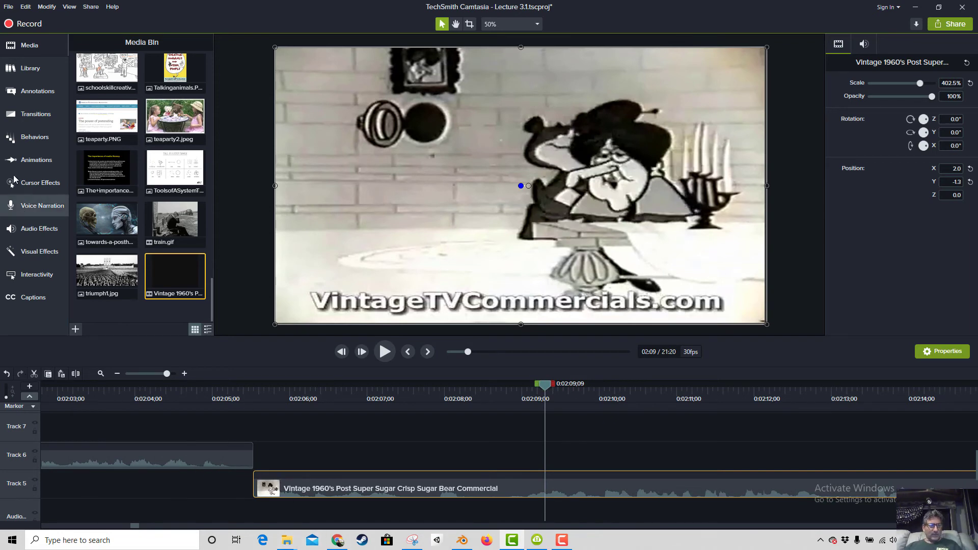
Show the available transitions, extend the Mad Men image on Track 3 about one second under the commercial, and move the playhead to 0:02:05;11.
click(31, 114)
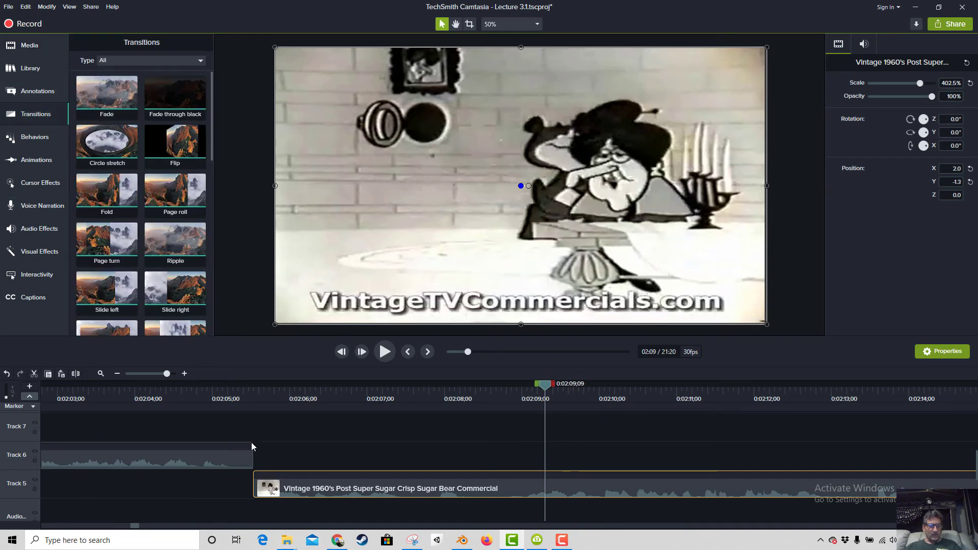
click(150, 374)
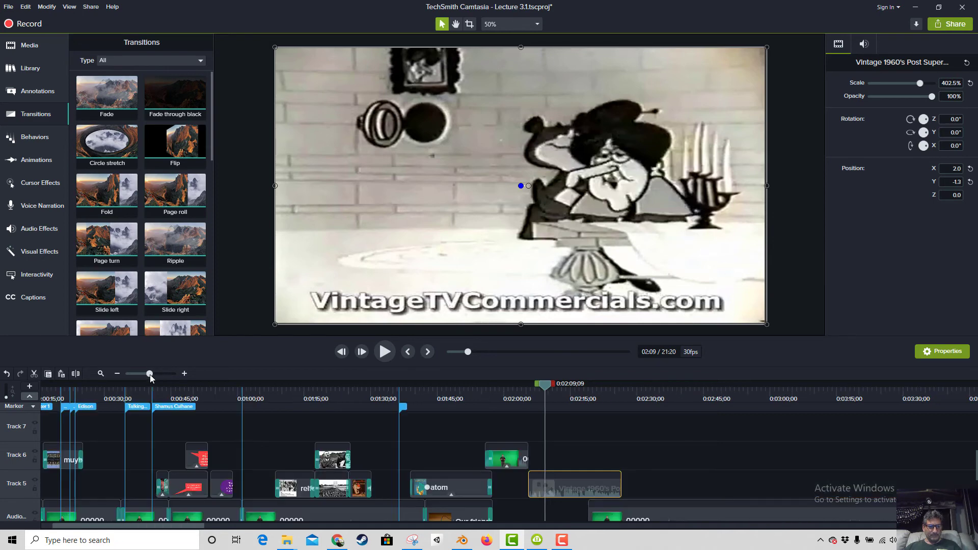
click(165, 374)
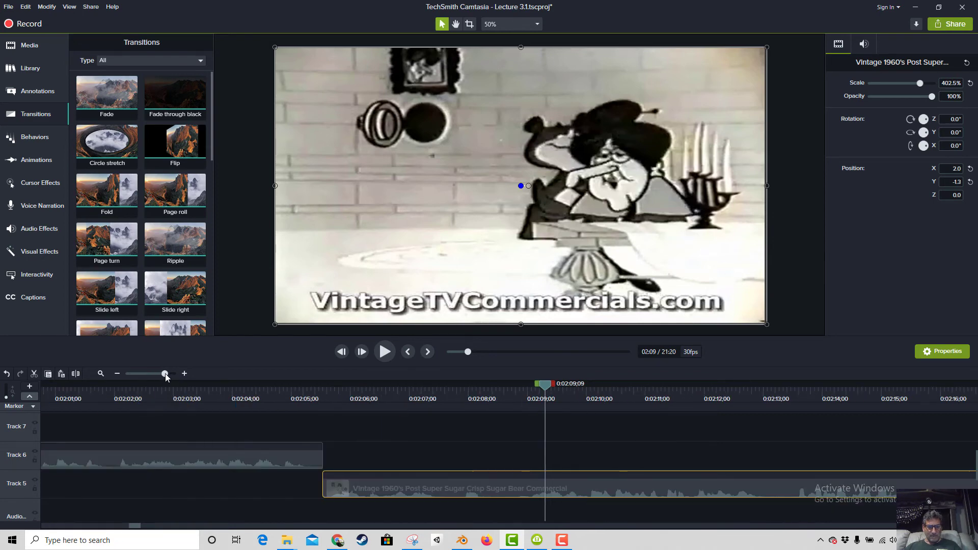
click(150, 374)
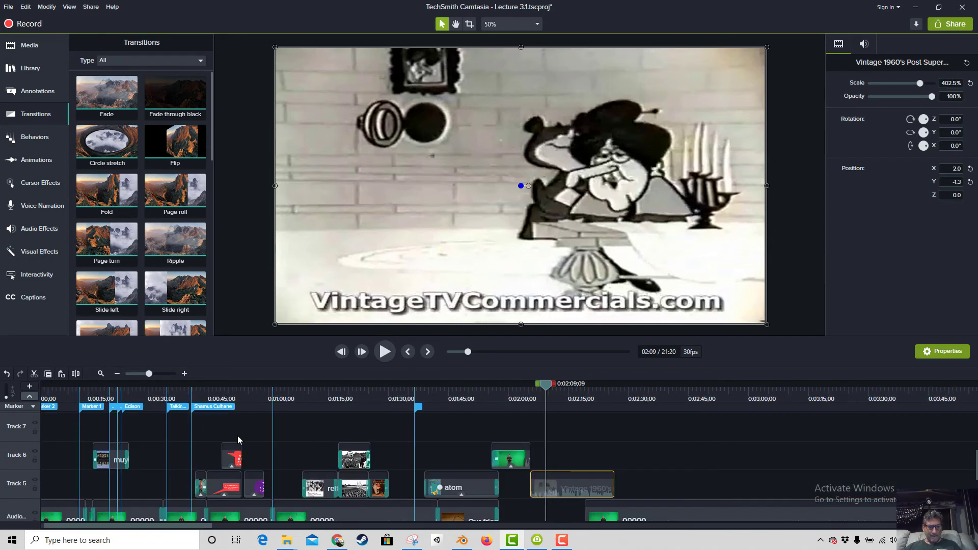
scroll(534, 499, down, 2)
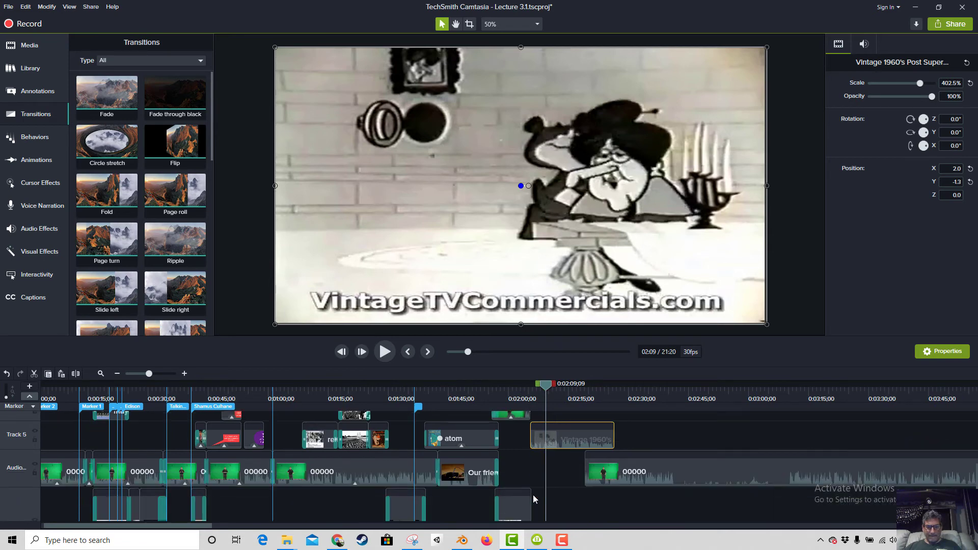
drag(533, 509, 535, 506)
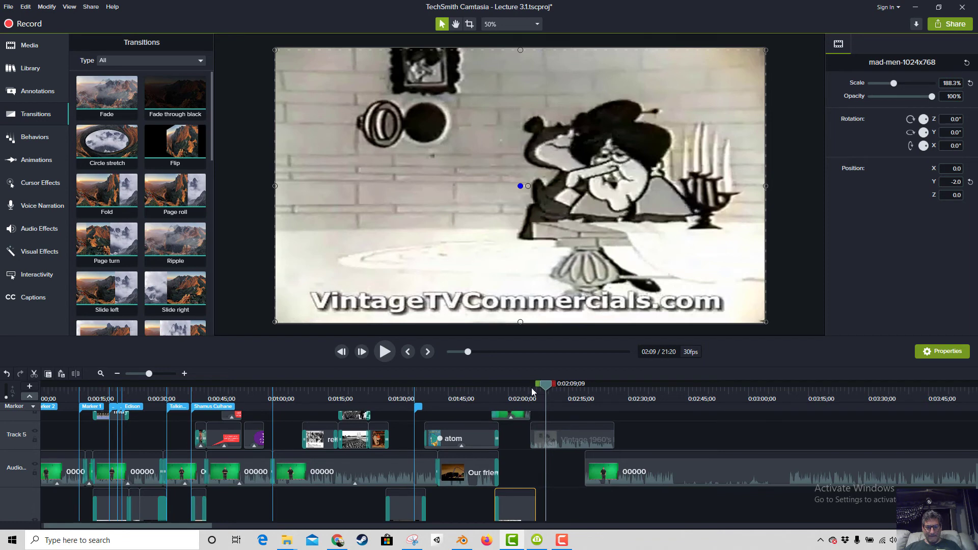
drag(532, 391, 522, 395)
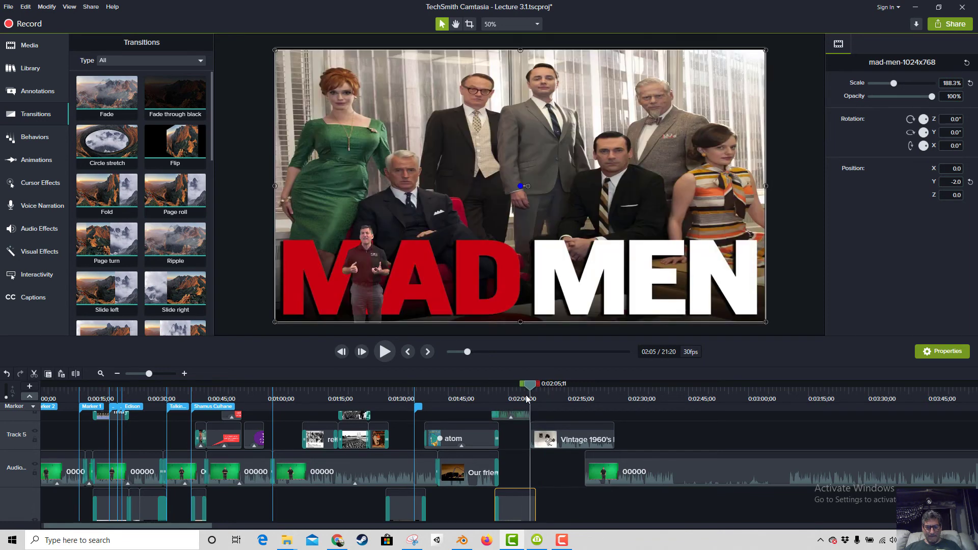
Add a Fade transition to the end of the Mad Men image on Track 3.
scroll(556, 484, up, 1)
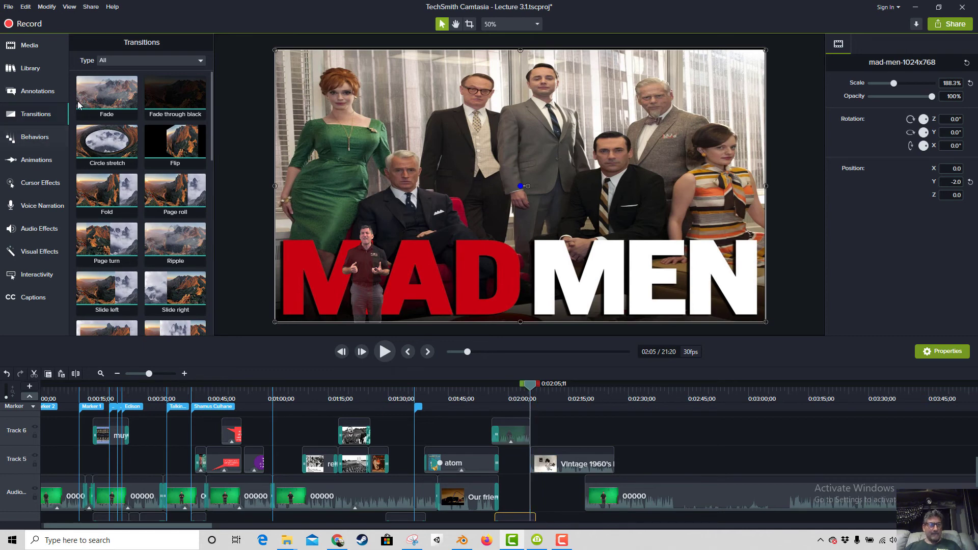
key(ctrl+a)
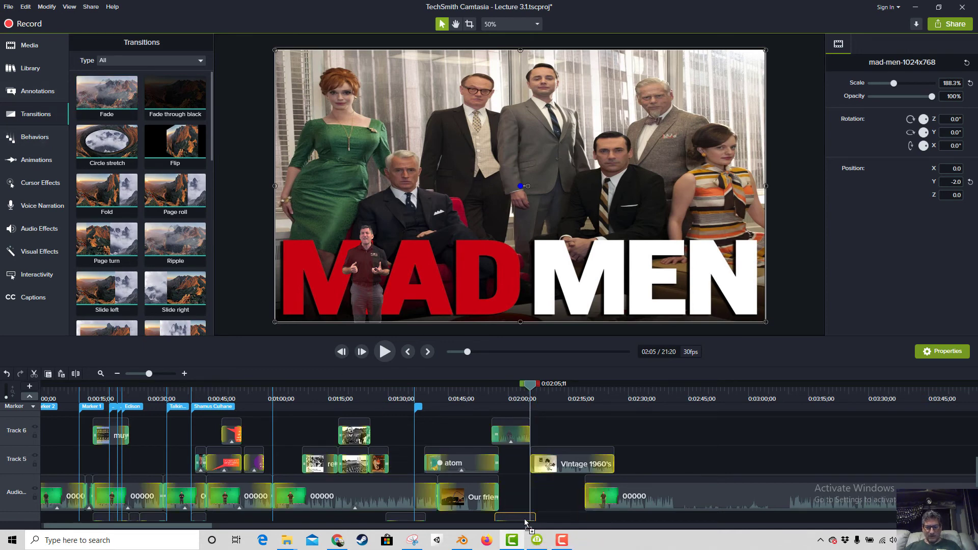
click(580, 492)
scroll(581, 491, down, 3)
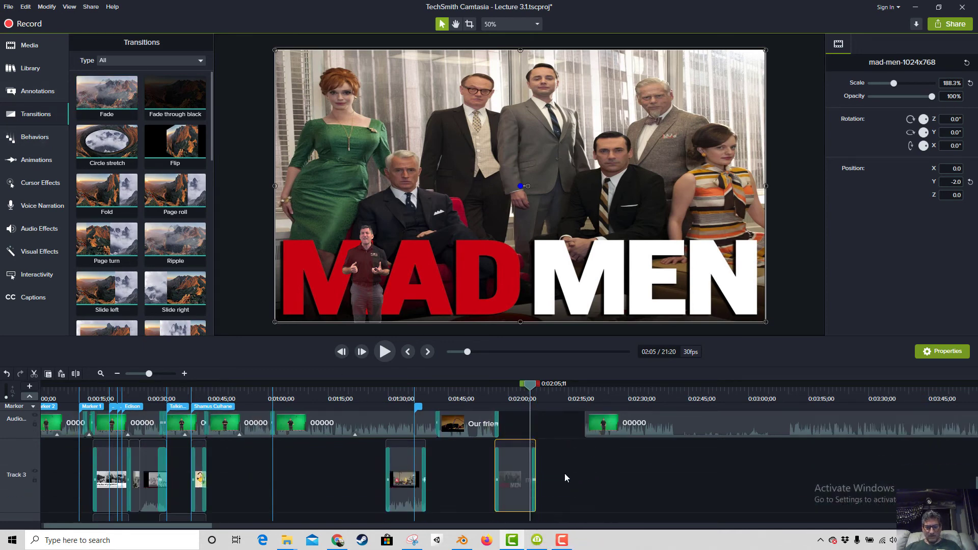
scroll(565, 473, up, 4)
Add Fade transitions to the end of the Track 6 00000 clip and to both ends of the commercial, previewing the cut.
click(117, 138)
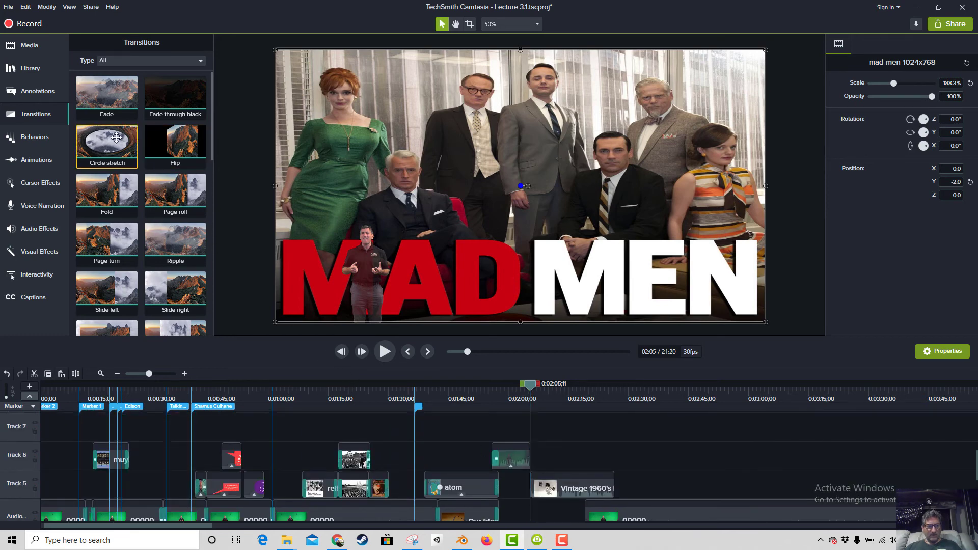
drag(96, 100, 529, 458)
key(space)
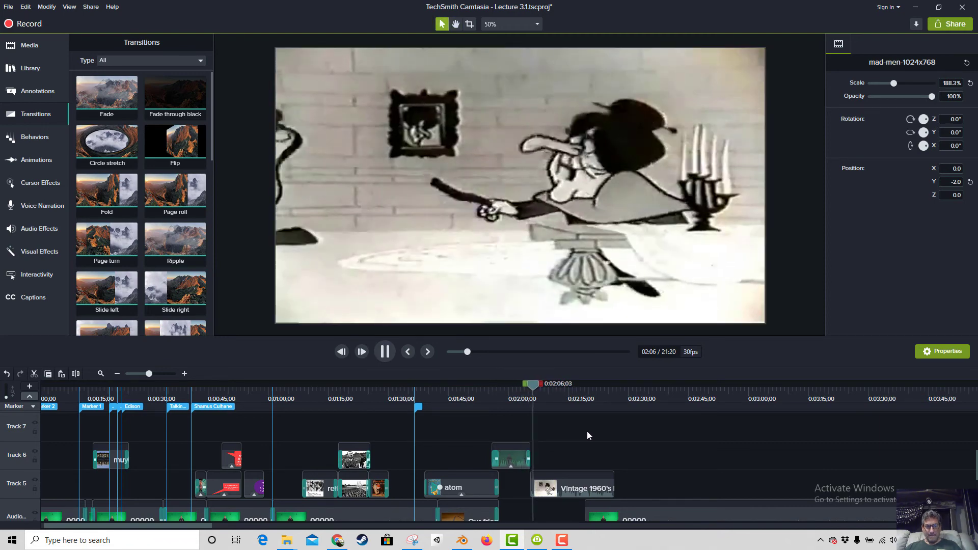
click(297, 306)
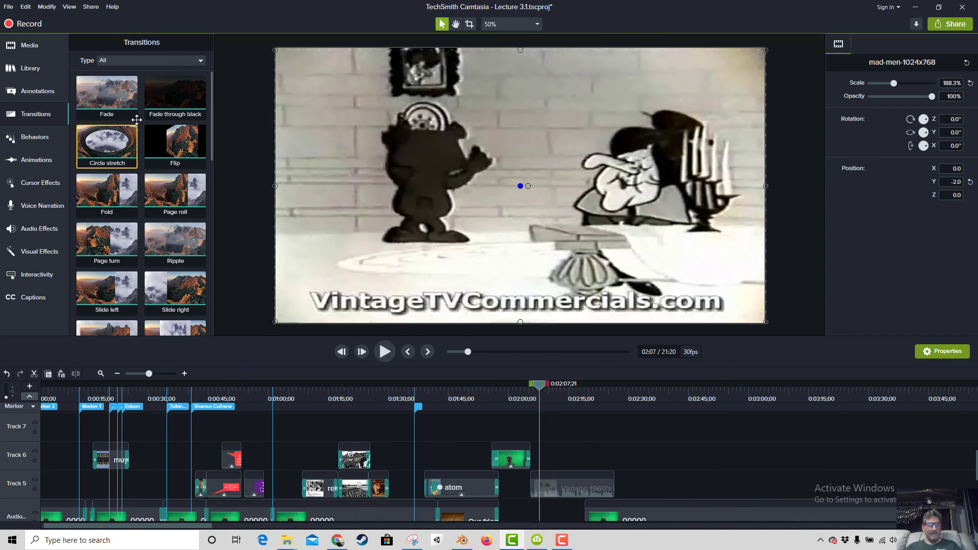
drag(95, 92, 552, 489)
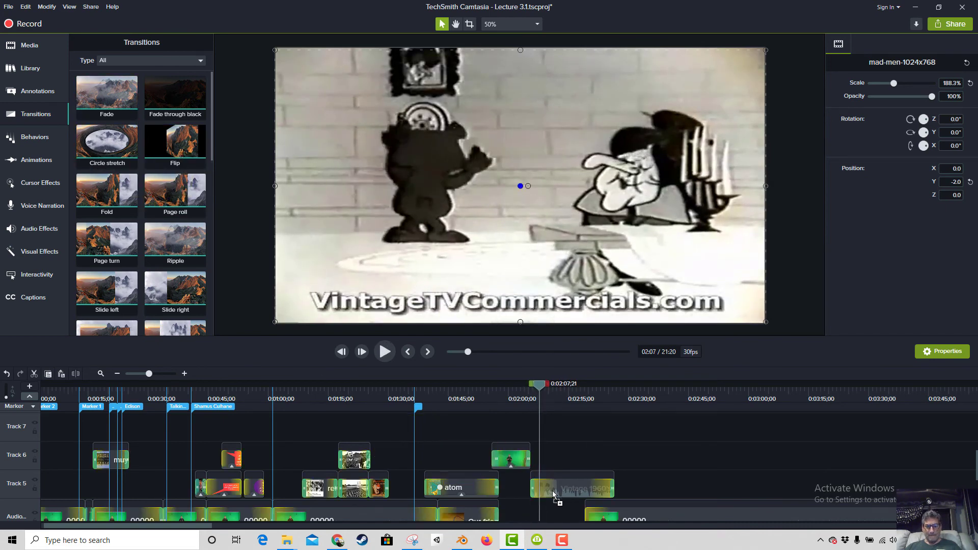
click(527, 398)
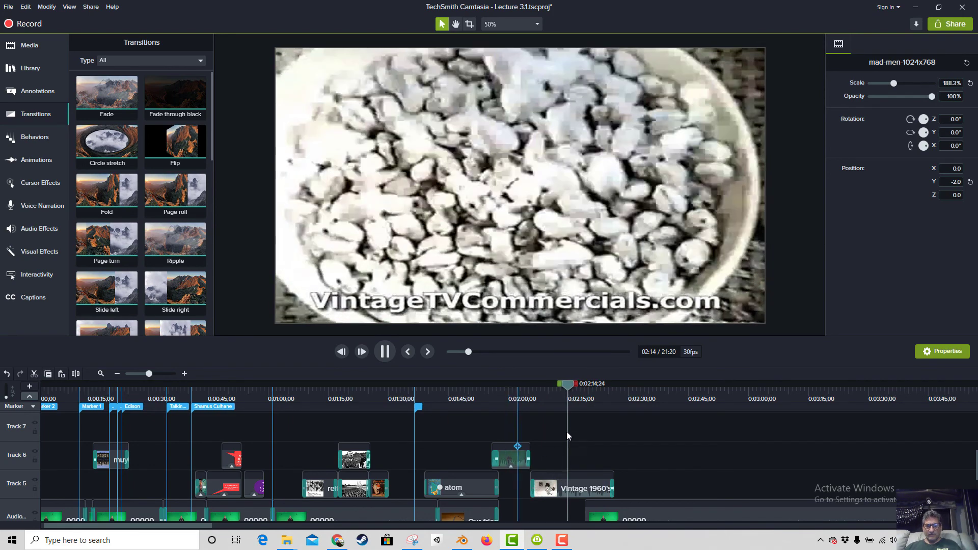
Shift the 00000 clip on the audio track later to start at about 0:02:26;24, after the commercial, and play the commercial's ending.
drag(652, 510, 684, 513)
key(space)
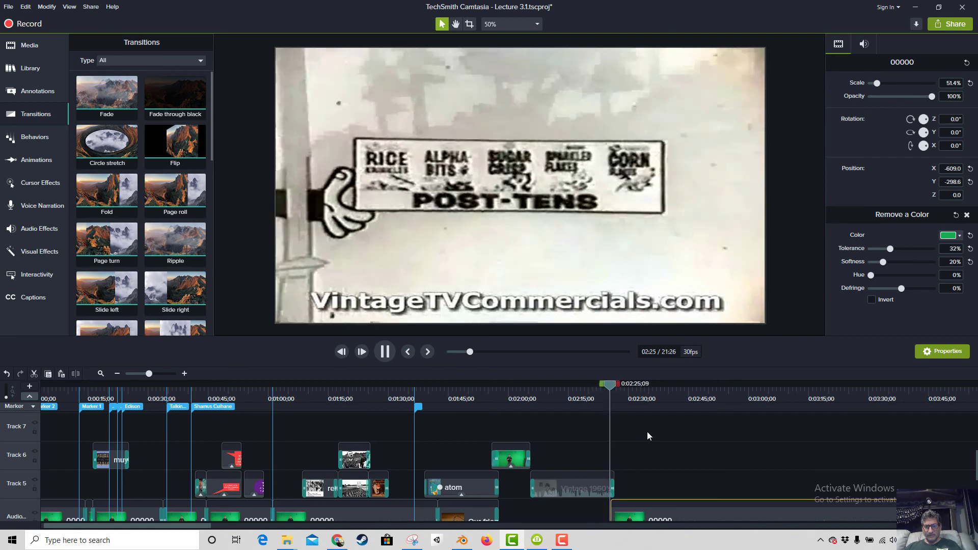
drag(655, 512, 656, 513)
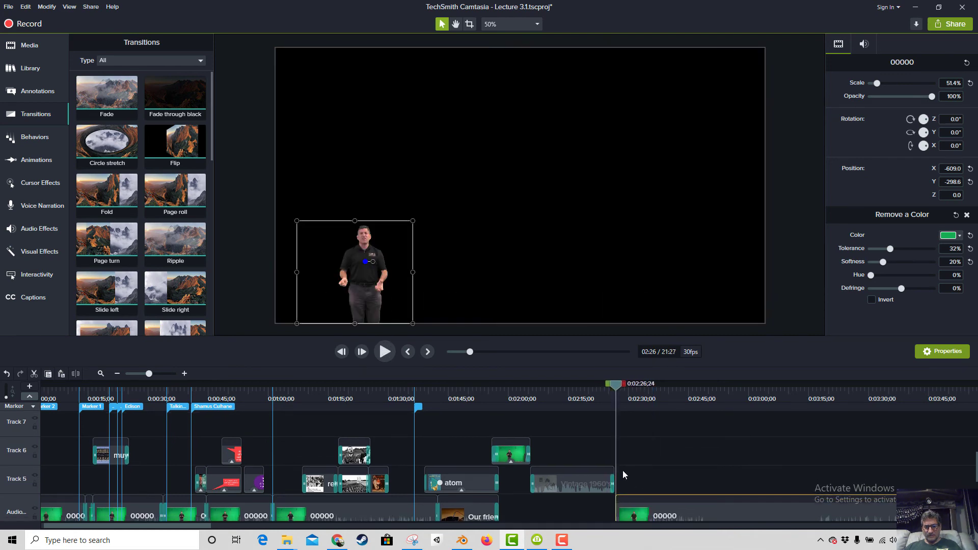
Shorten the Fade at the commercial's end to 00;01 and preview the cut into the following 00000 clip.
drag(613, 482, 617, 483)
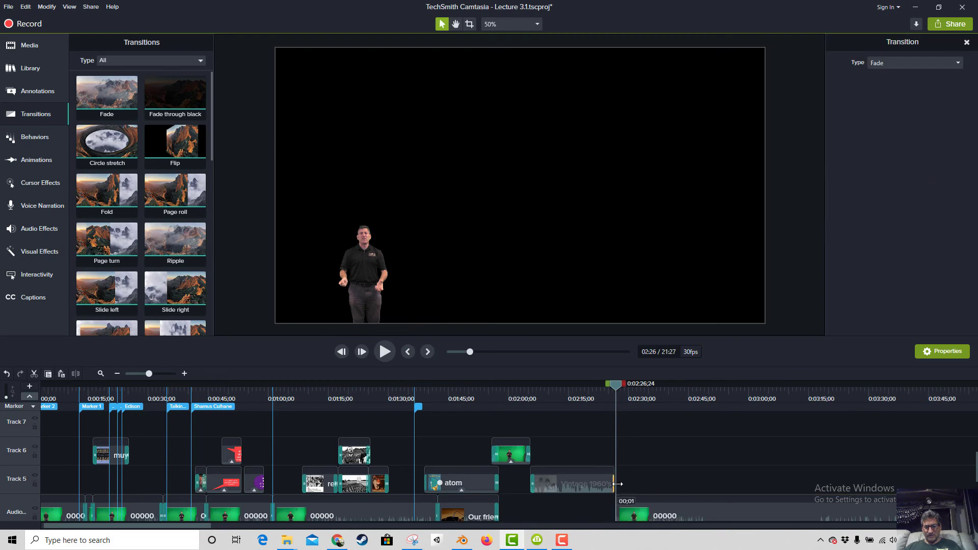
click(603, 393)
key(space)
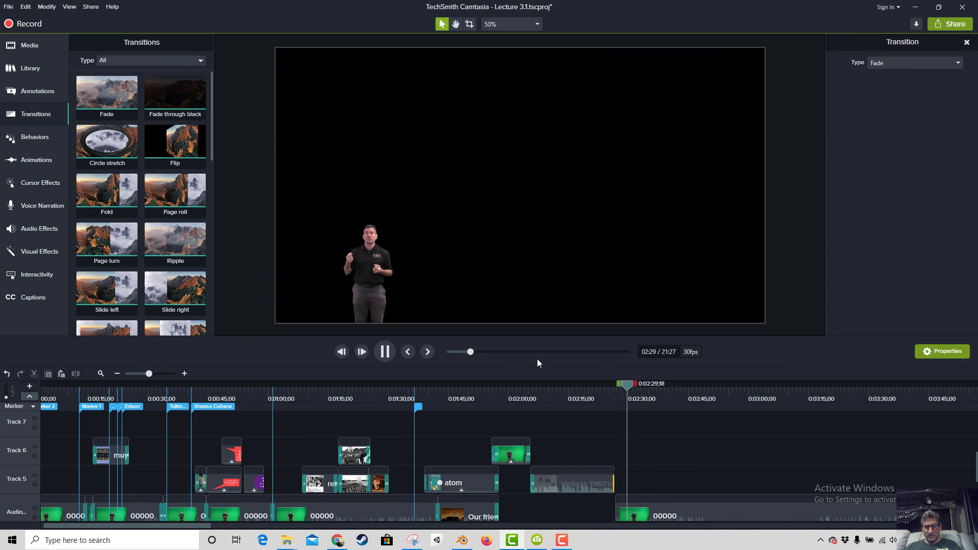
key(space)
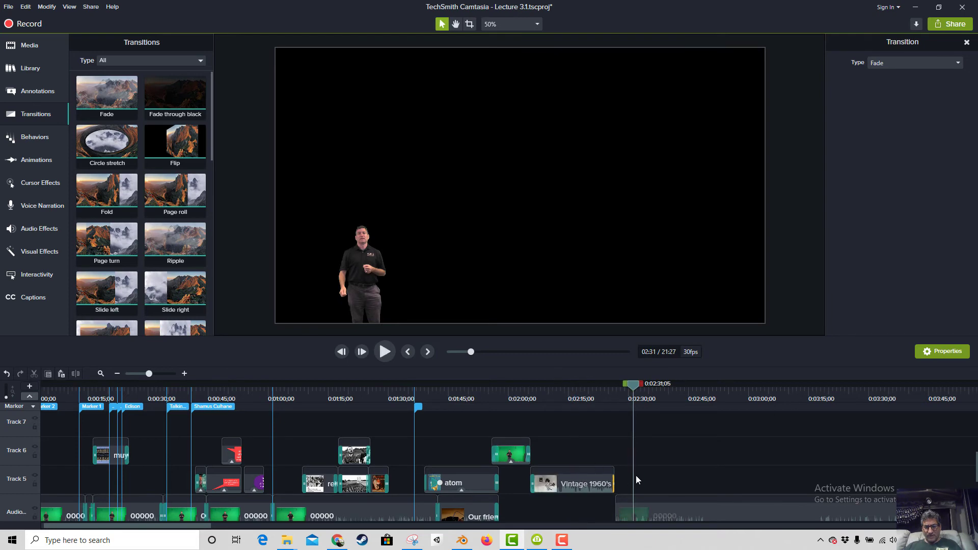
Shift the Vintage 1960's cereal commercial on Track 5 later so its end meets the playhead at 0:02:31;05.
drag(545, 479, 559, 453)
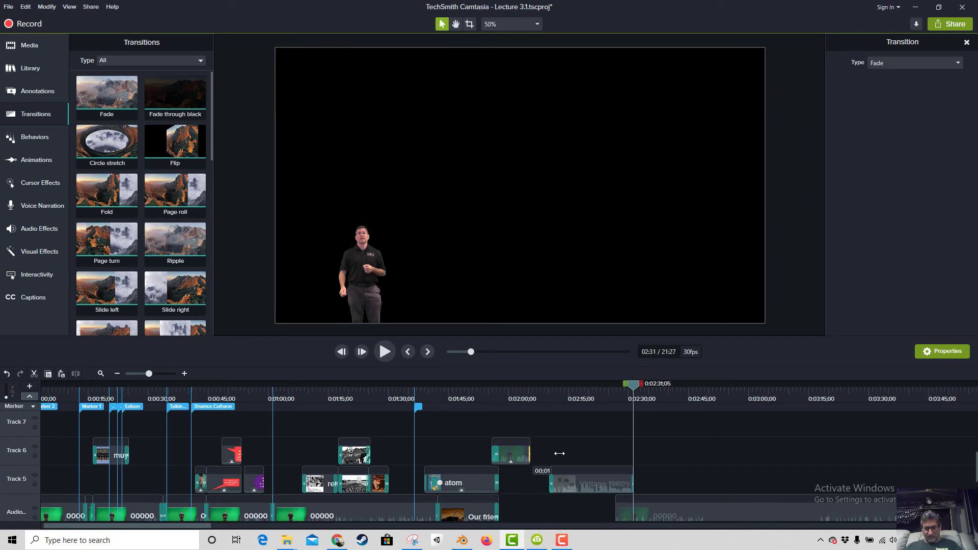
click(530, 453)
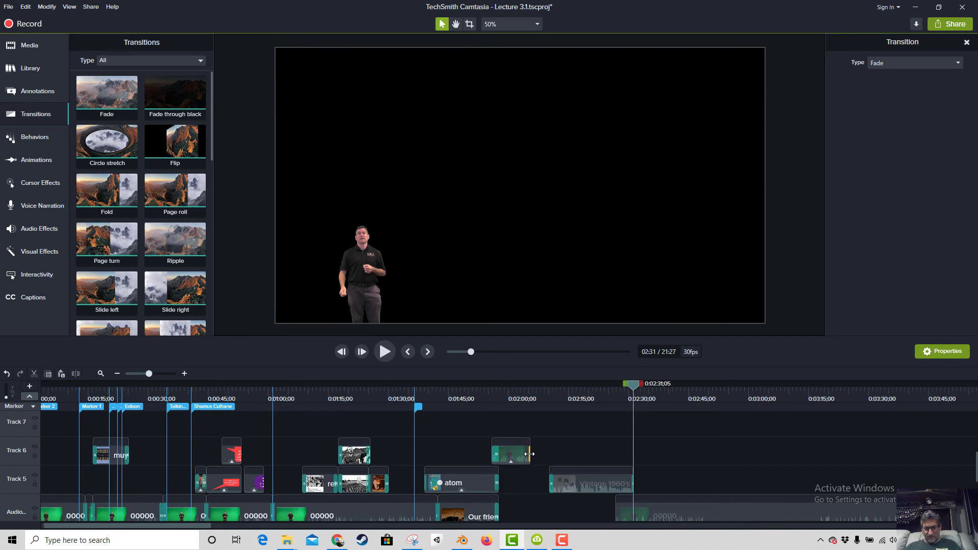
click(160, 374)
scroll(565, 475, down, 2)
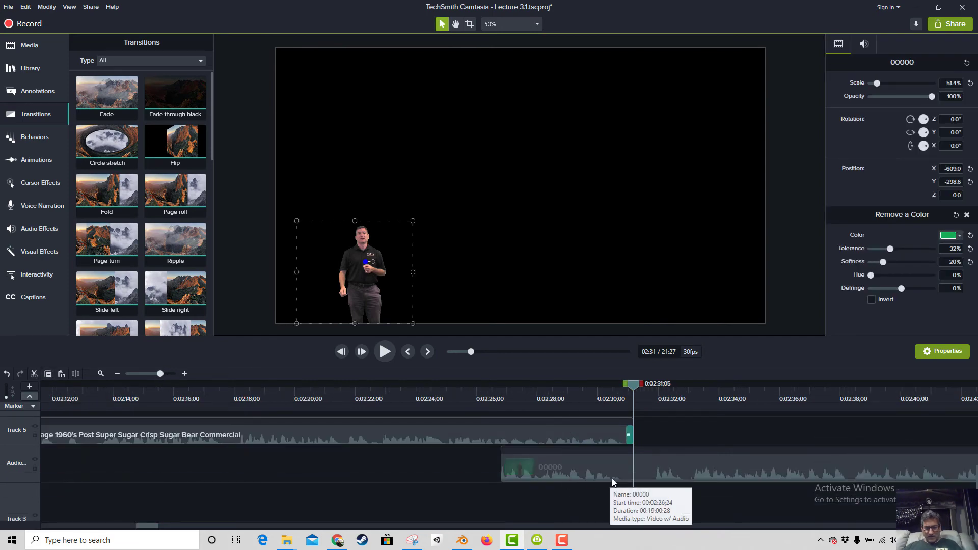
scroll(612, 479, up, 2)
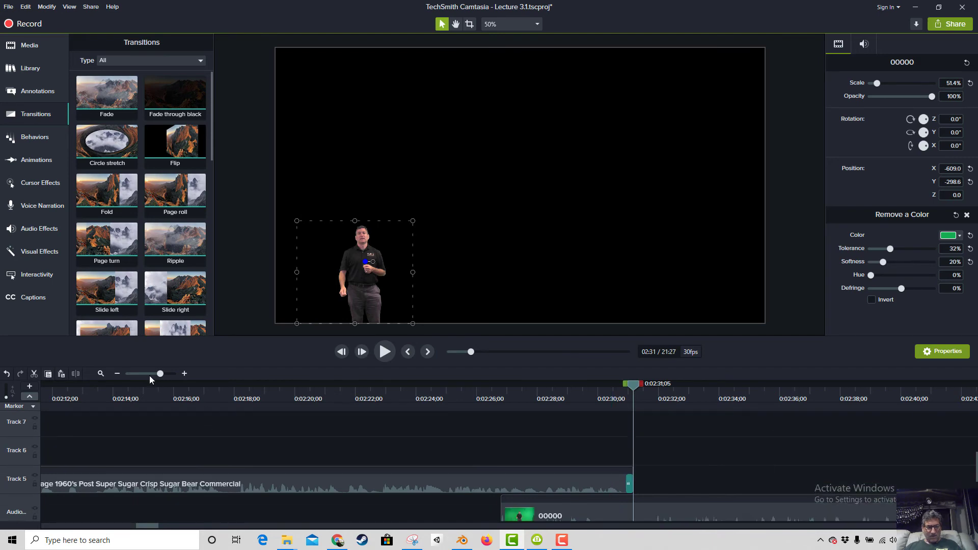
Extend the end of the Track 6 00000 clip to the commercial's start and play the cut into the commercial.
drag(150, 375, 147, 374)
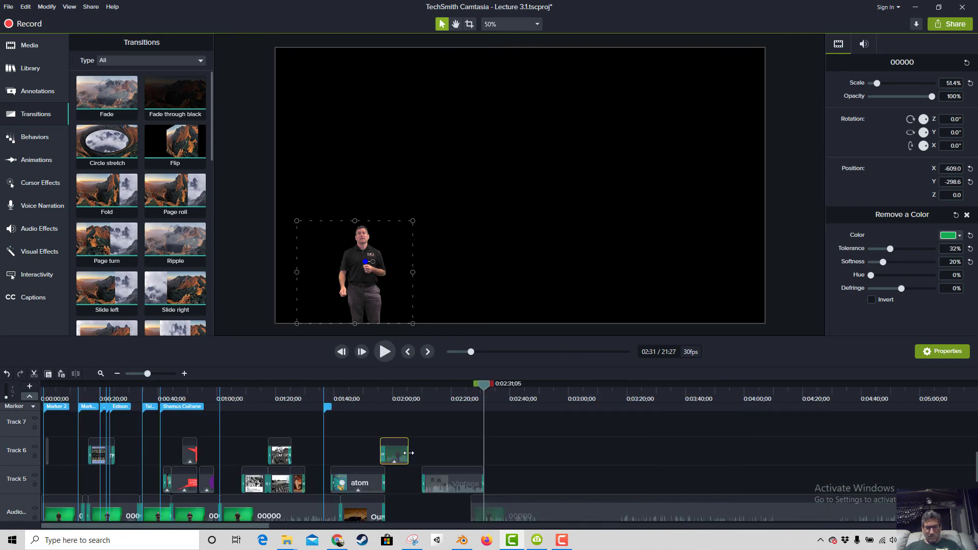
drag(409, 453, 421, 453)
click(408, 392)
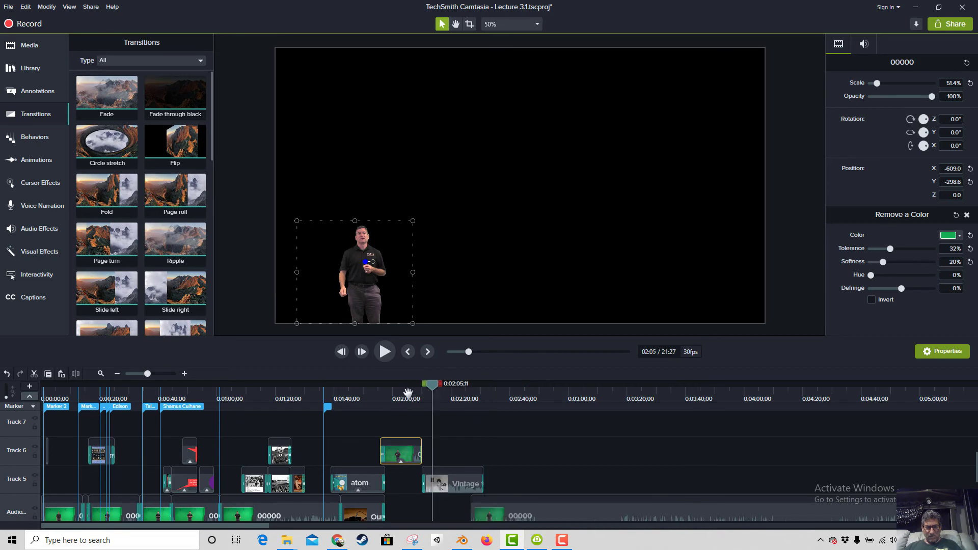
key(space)
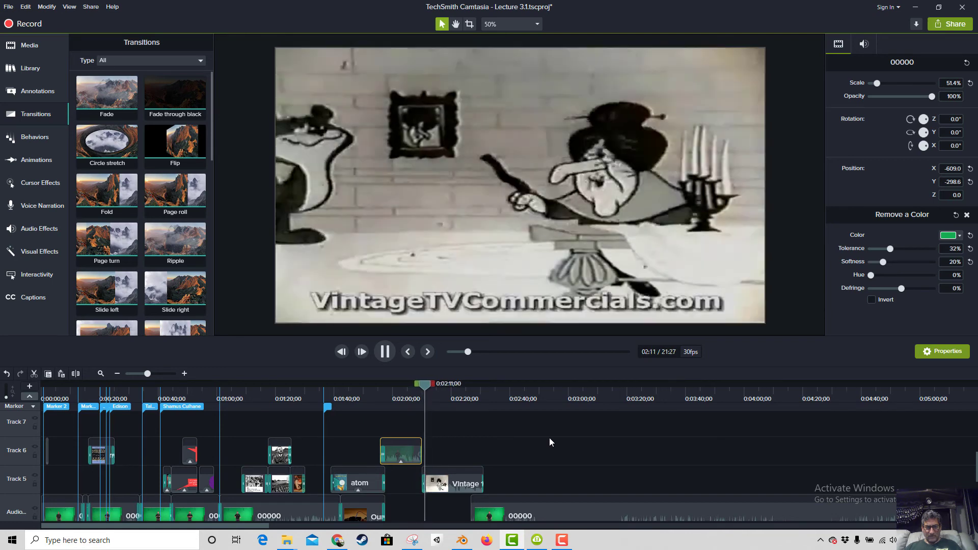
key(space)
Extend the Mad Men image on Track 3 to a duration of 14;18, slightly overlapping the commercial's start.
scroll(549, 438, down, 3)
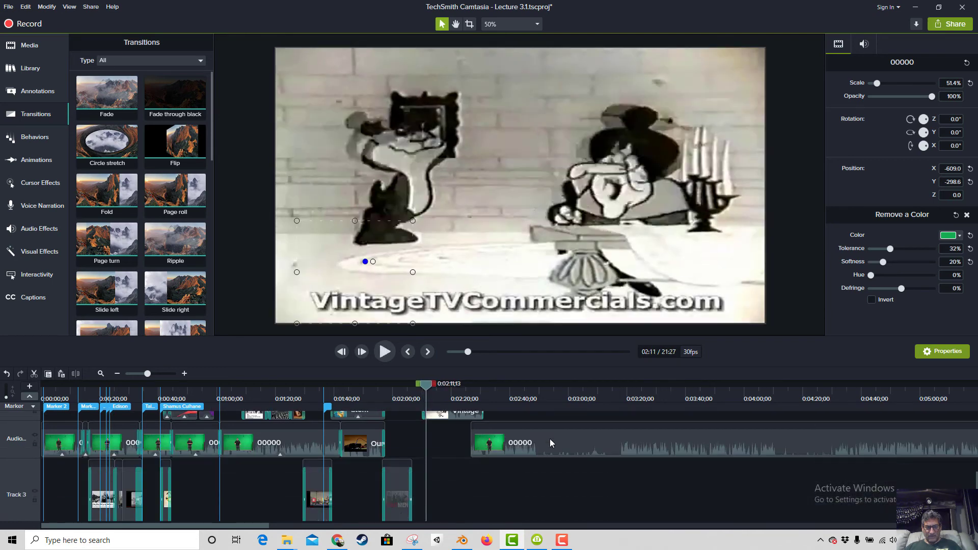
click(422, 499)
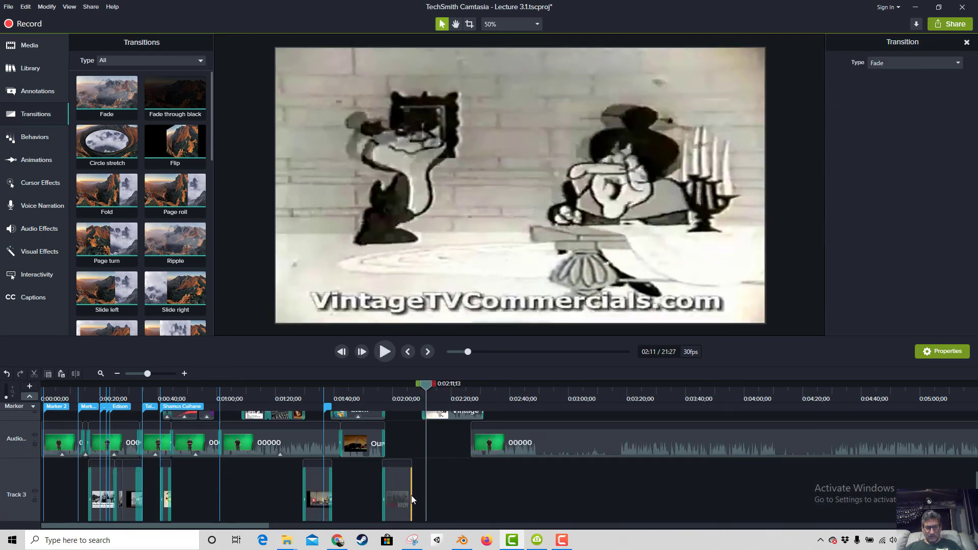
drag(411, 495, 434, 495)
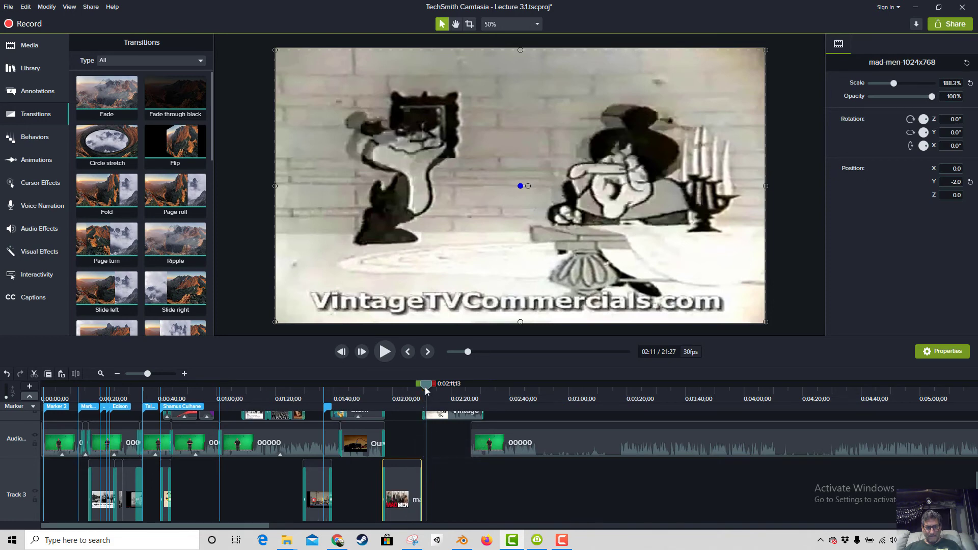
drag(427, 391, 421, 391)
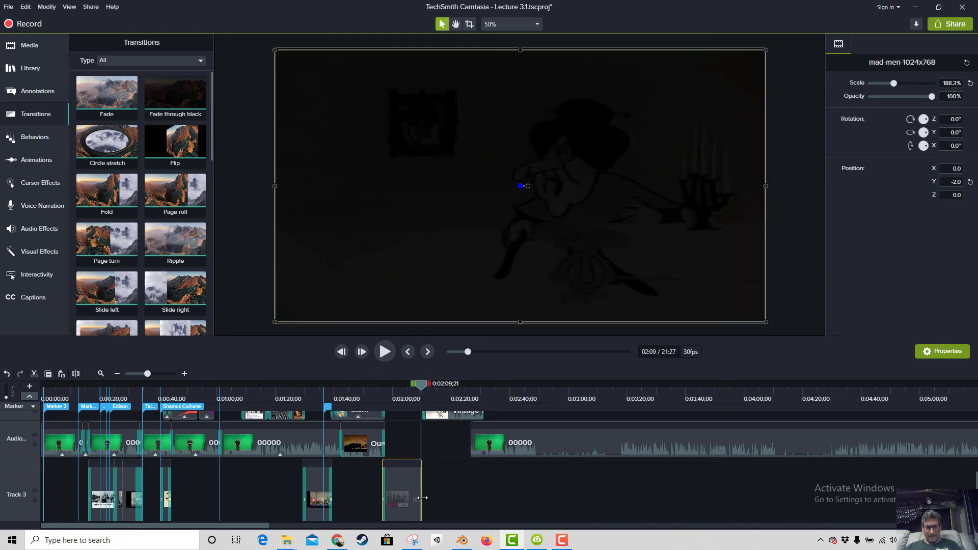
drag(422, 498, 449, 500)
drag(390, 475, 424, 495)
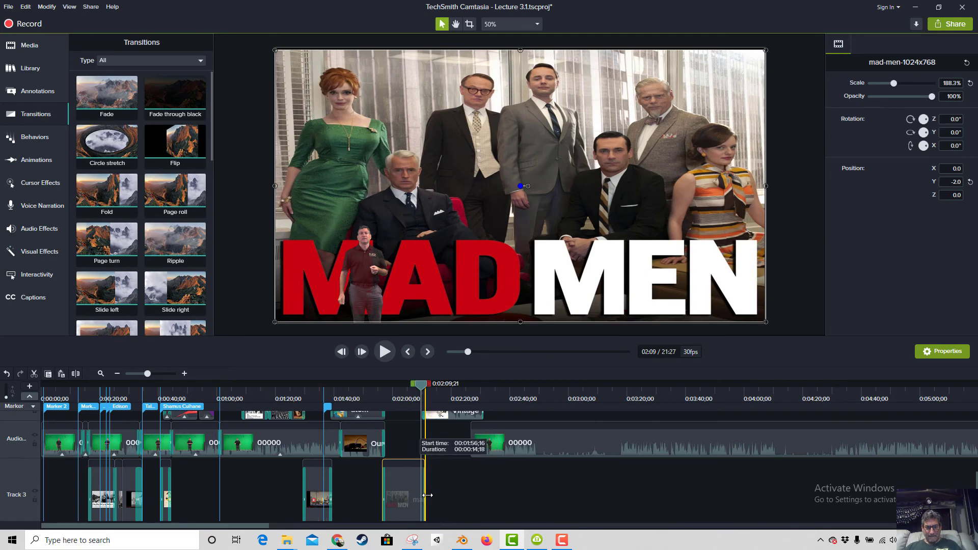
scroll(382, 485, up, 2)
scroll(174, 399, down, 3)
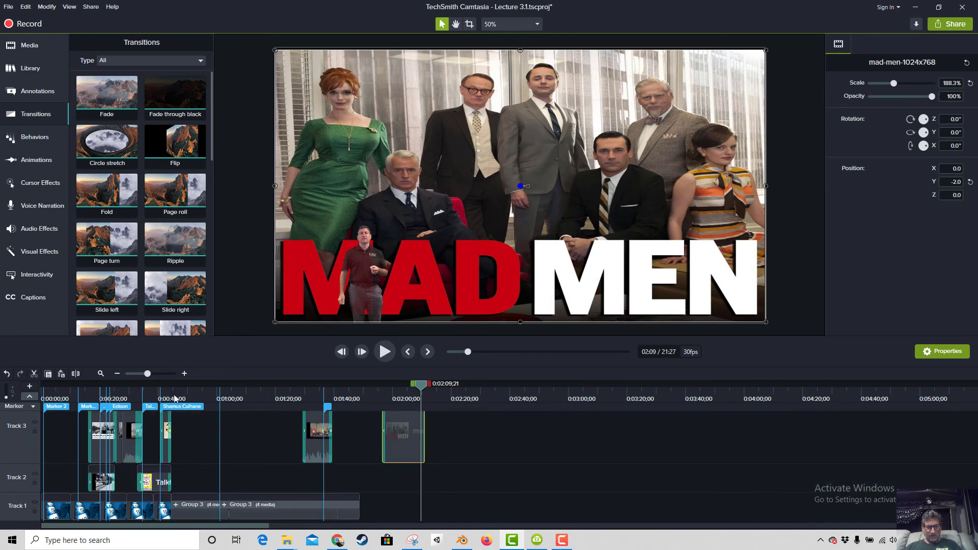
Lengthen the Fade at the end of the Mad Men image to line up with the commercial's opening Fade.
click(164, 374)
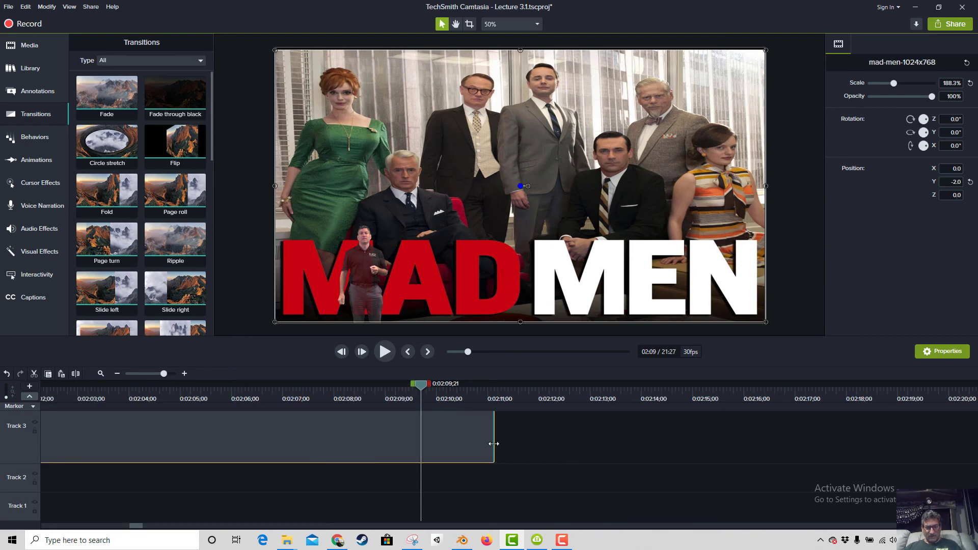
scroll(492, 439, up, 1)
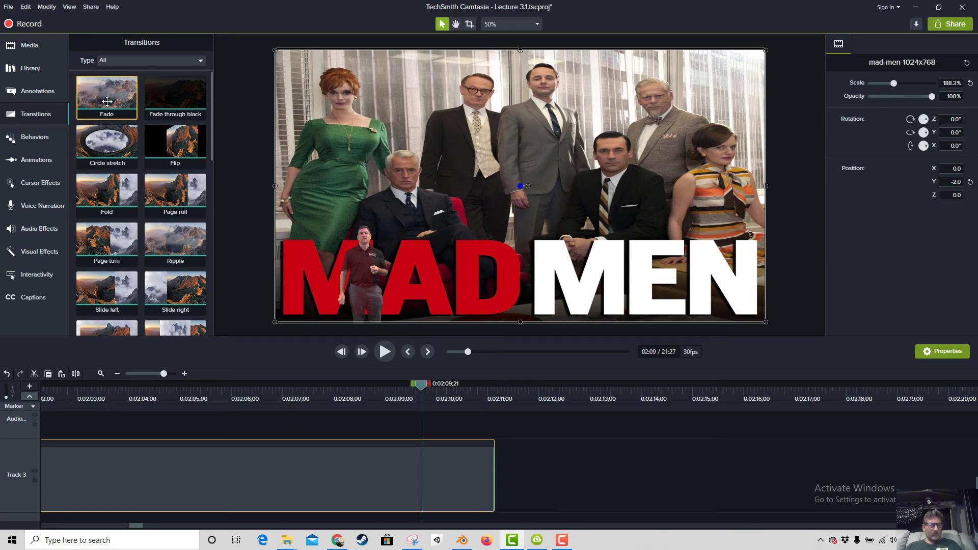
drag(107, 101, 492, 473)
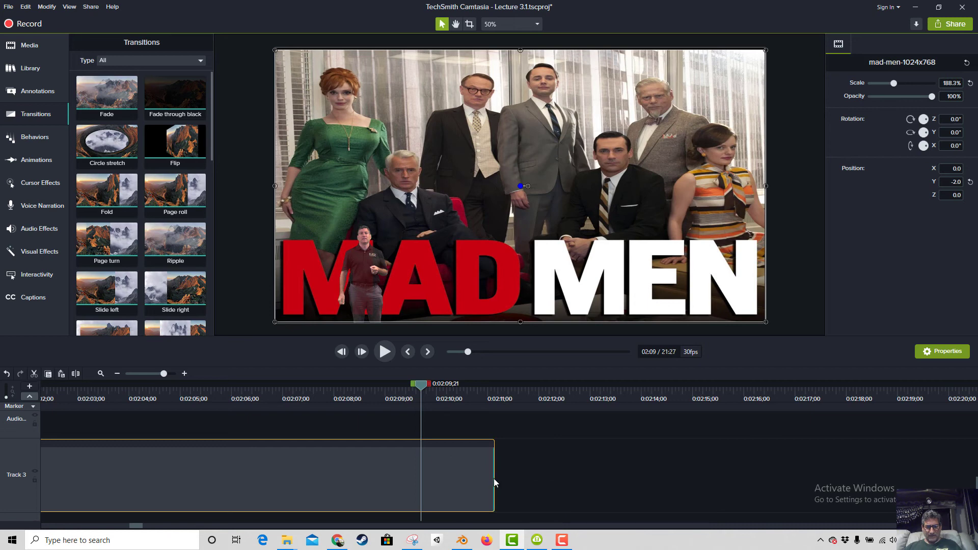
drag(493, 484, 465, 480)
click(479, 480)
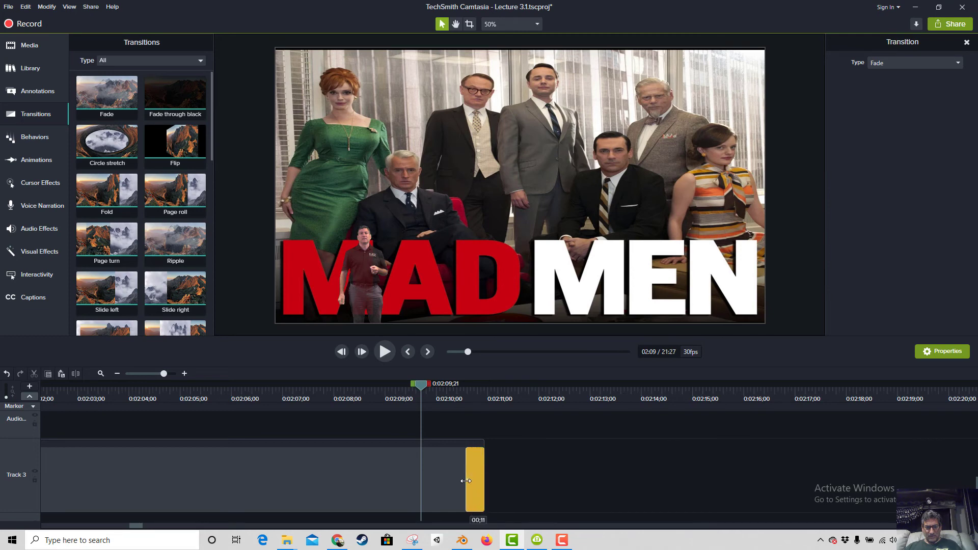
scroll(526, 480, up, 3)
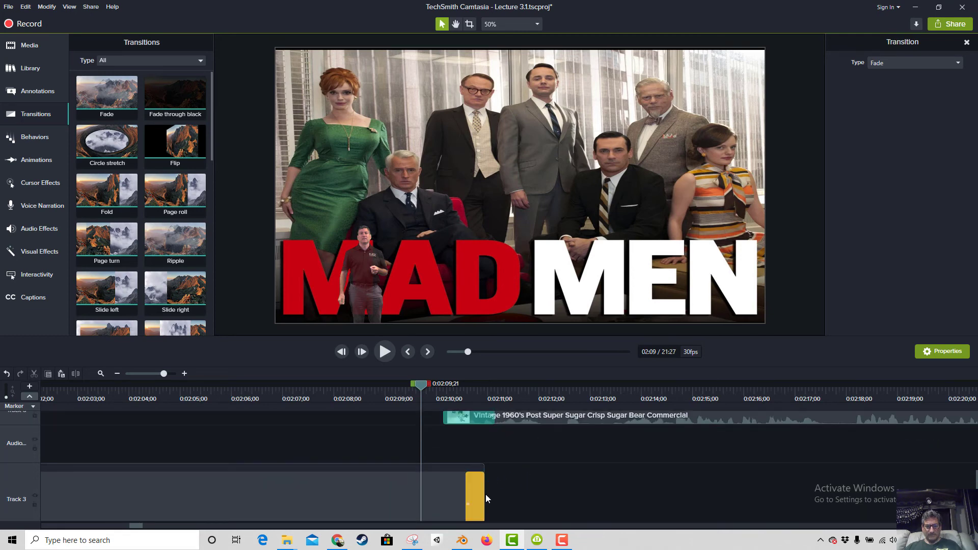
drag(466, 499, 494, 496)
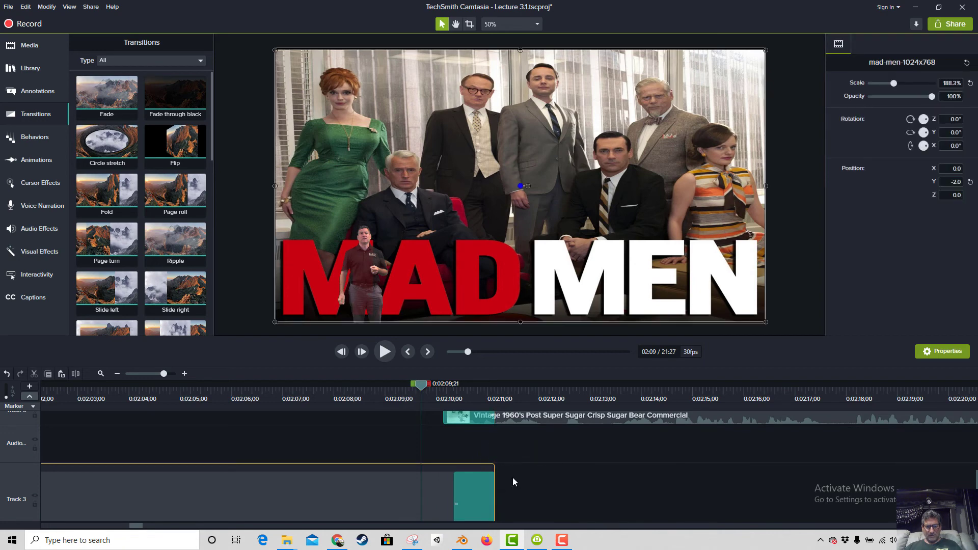
click(466, 492)
Extend the Track 6 00000 clip slightly past the commercial's start and lengthen its end Fade to about 00;10.
scroll(526, 476, up, 3)
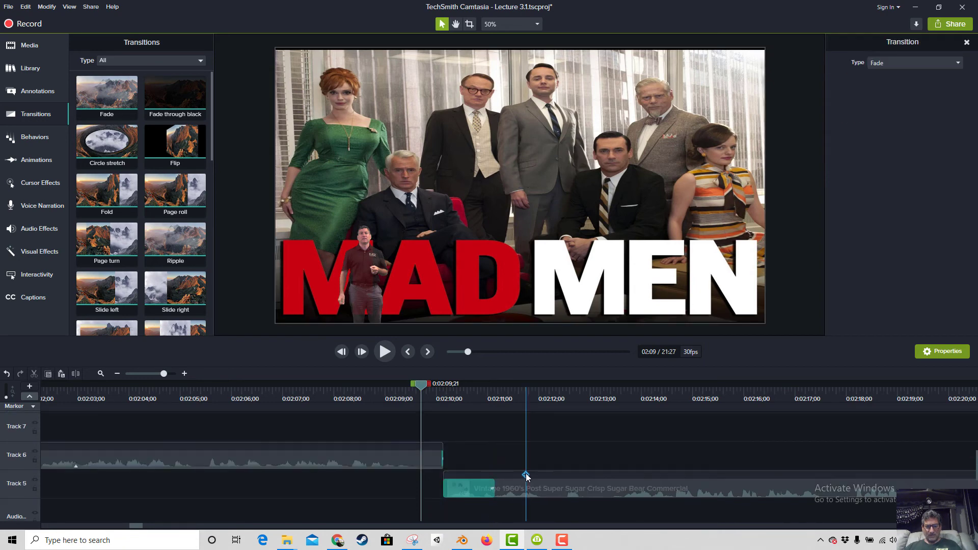
drag(444, 463, 474, 464)
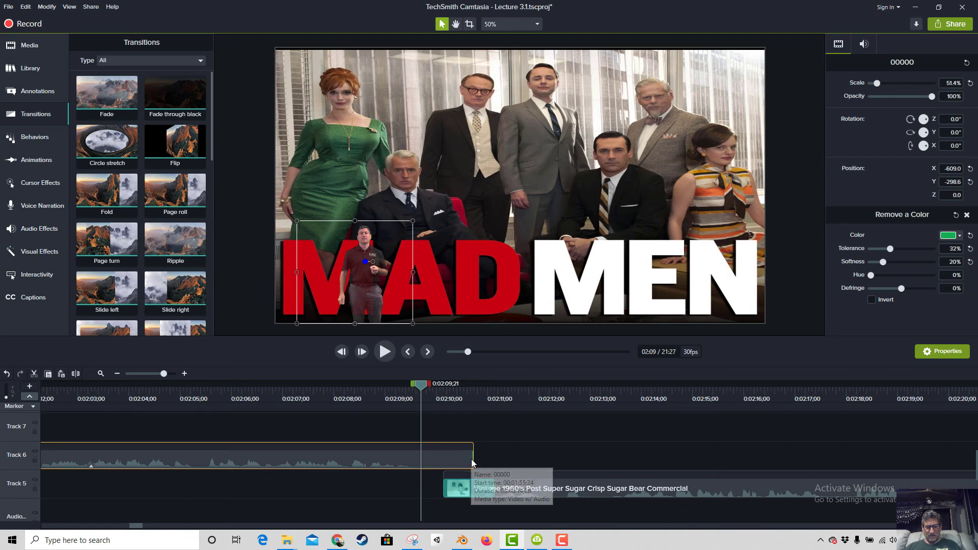
drag(469, 463, 470, 463)
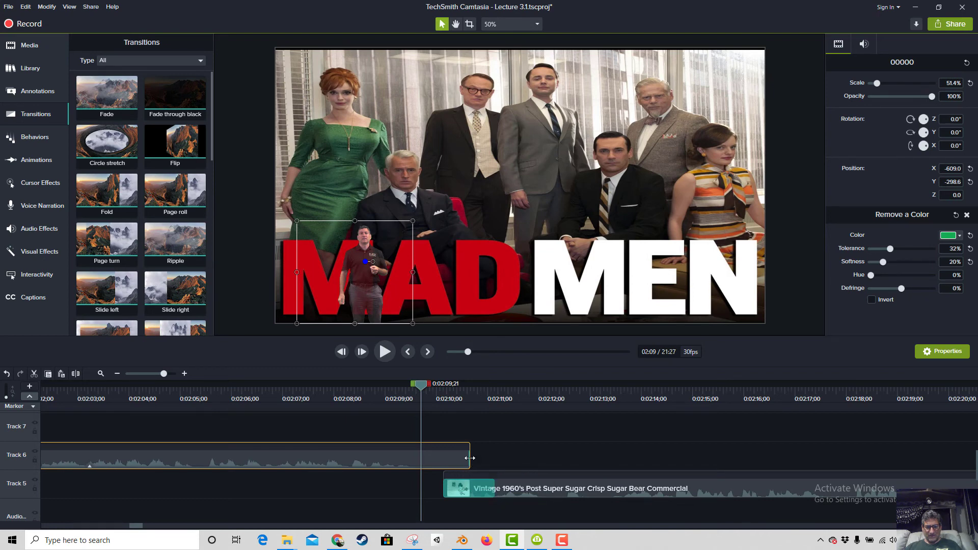
click(462, 458)
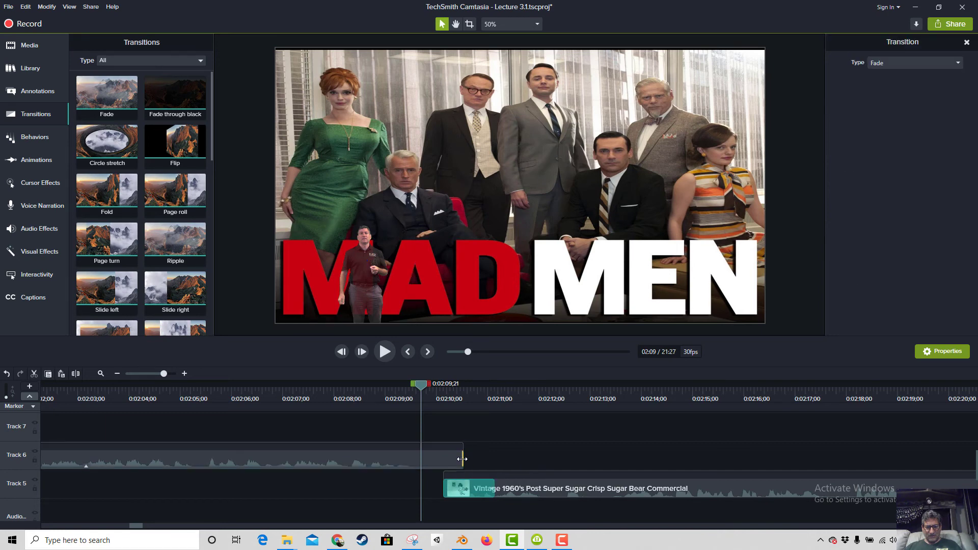
drag(461, 459, 454, 459)
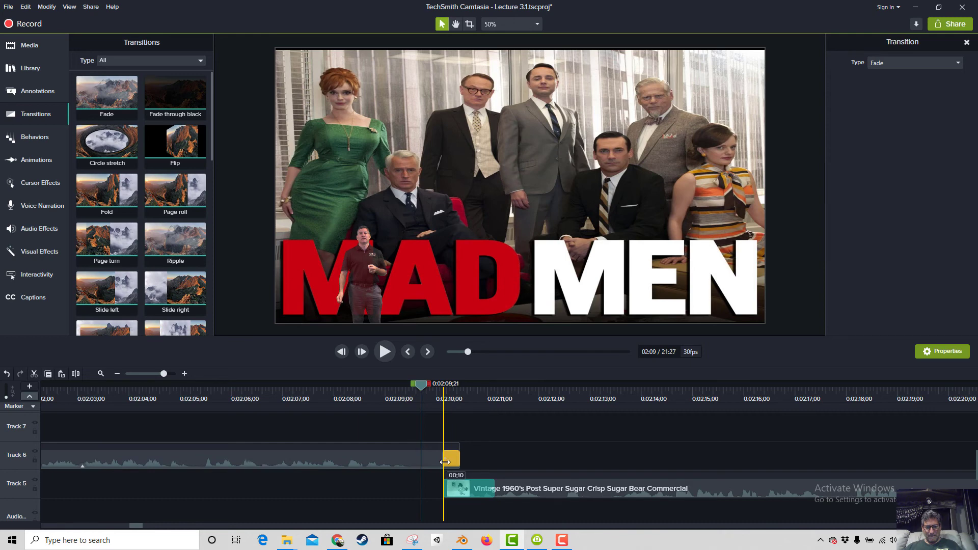
drag(460, 462, 443, 460)
Play the timeline from just before the Track 6 00000 clip into the Mad Men image to check the transition.
scroll(301, 435, down, 2)
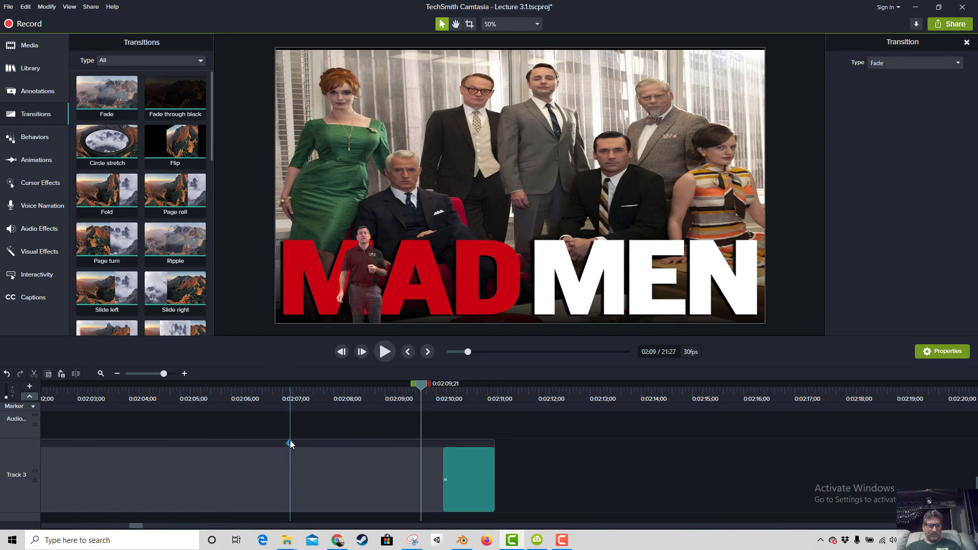
click(150, 373)
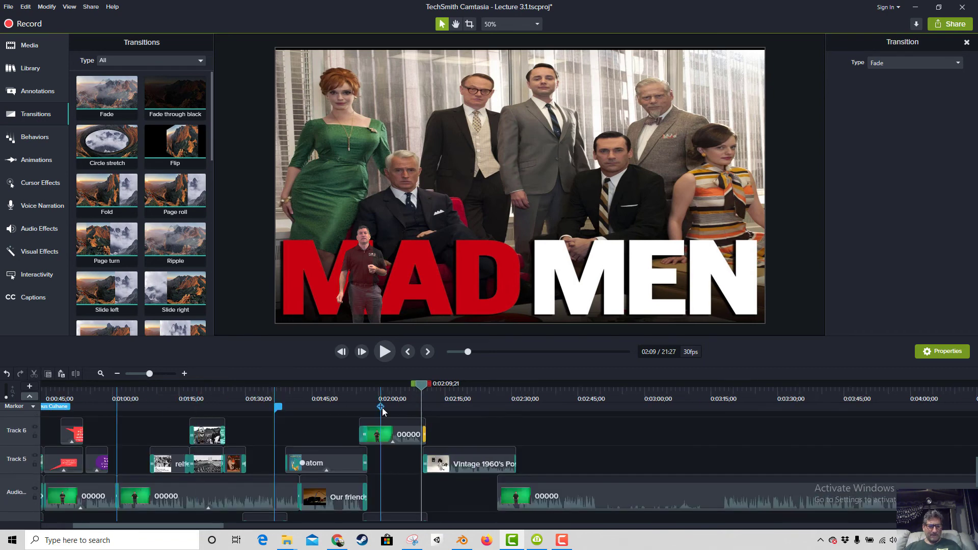
click(349, 403)
key(space)
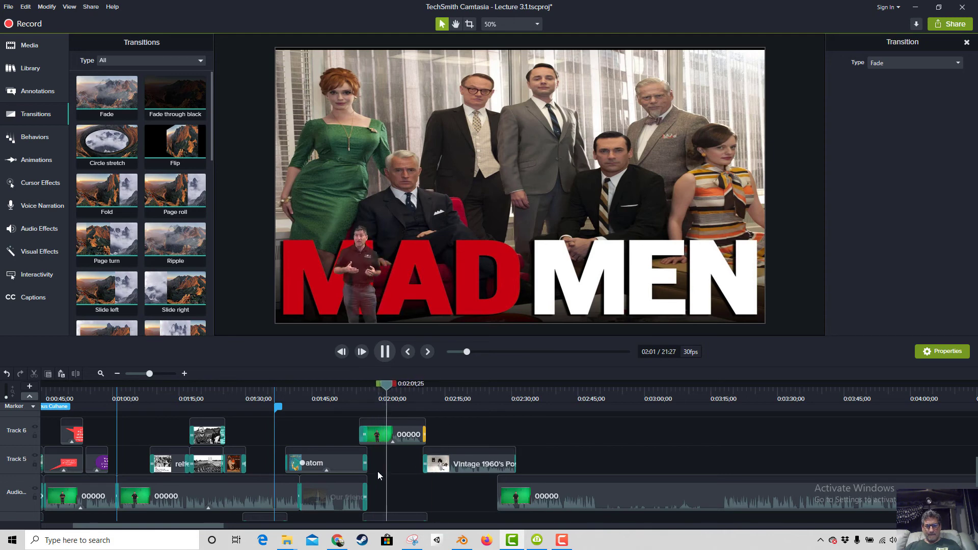
key(space)
Lengthen the end Fades of the atom and Our friend clips to 03;23, and the Track 6 00000 clip's opening Fade to about 02;23.
click(365, 463)
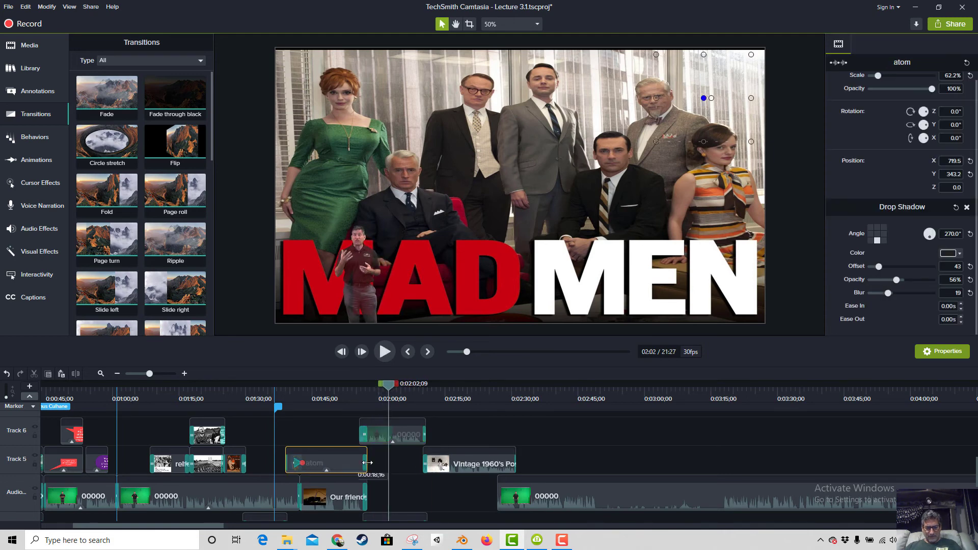
drag(365, 497, 351, 500)
click(364, 499)
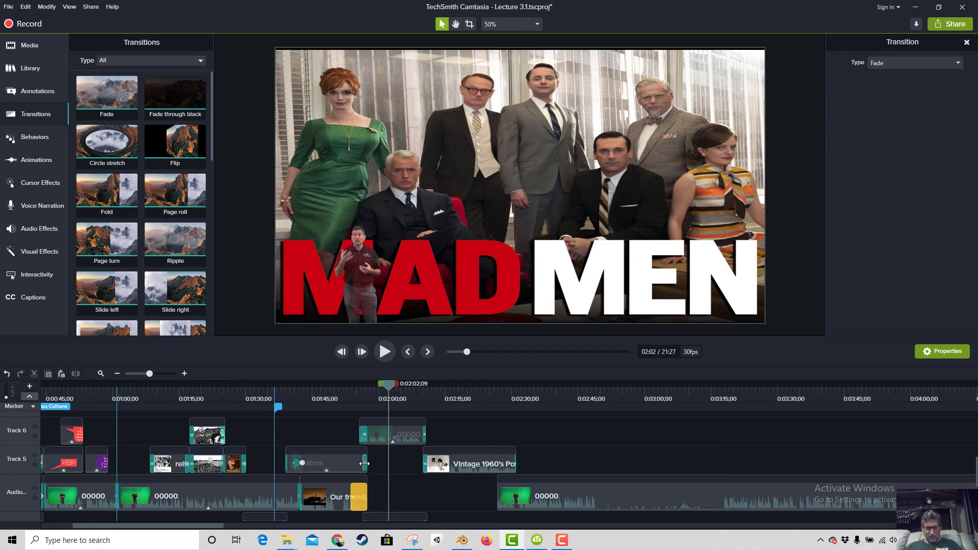
drag(365, 463, 360, 464)
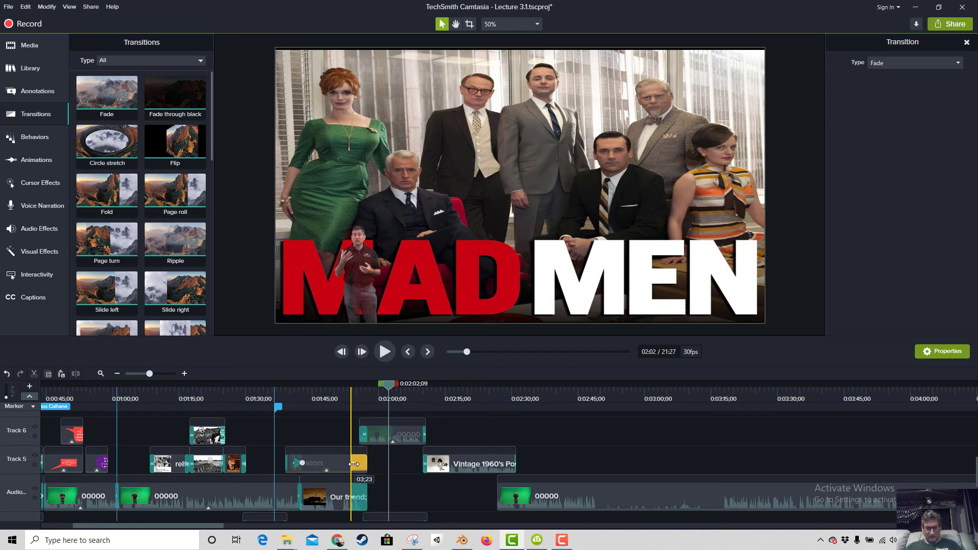
drag(362, 436, 359, 437)
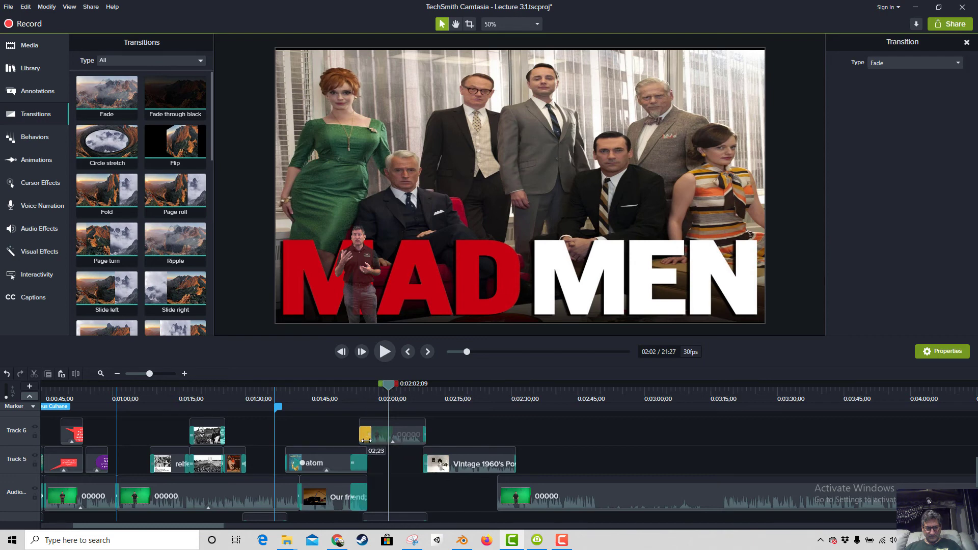
Extend the Mad Men image's start back to 0:01:53;23, lengthen its opening Fade to 03;23 and play the transition.
scroll(379, 480, down, 3)
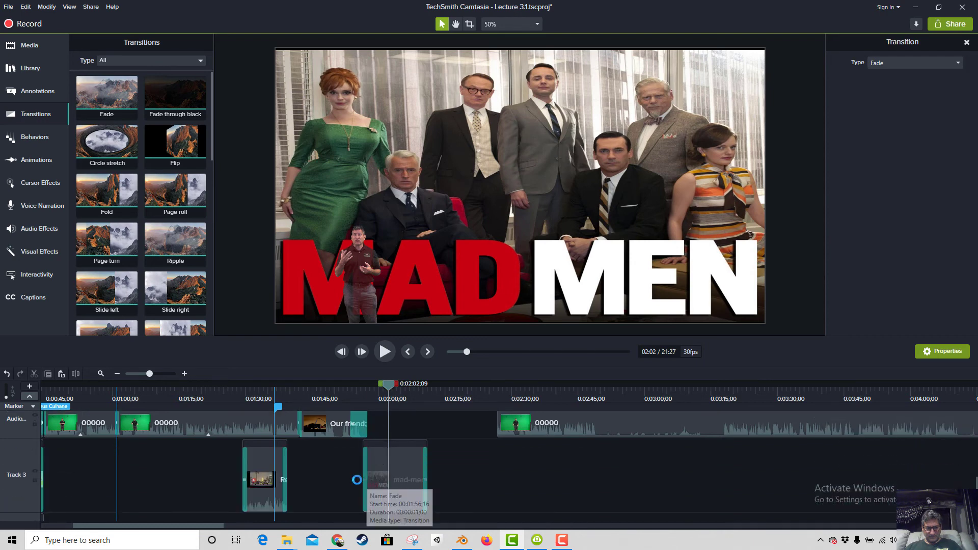
mouse_move(364, 485)
mouse_down()
mouse_move(352, 483)
mouse_move(368, 481)
mouse_up()
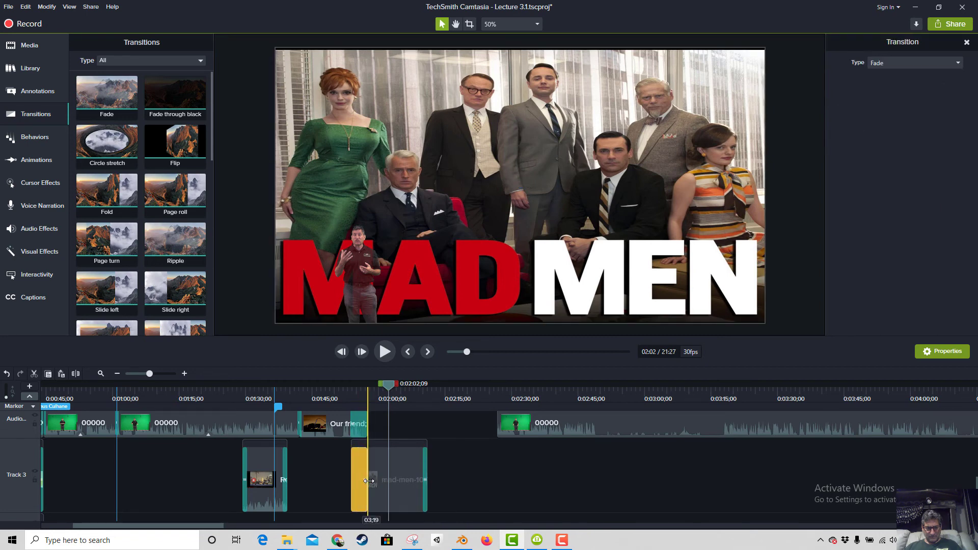
click(341, 401)
key(space)
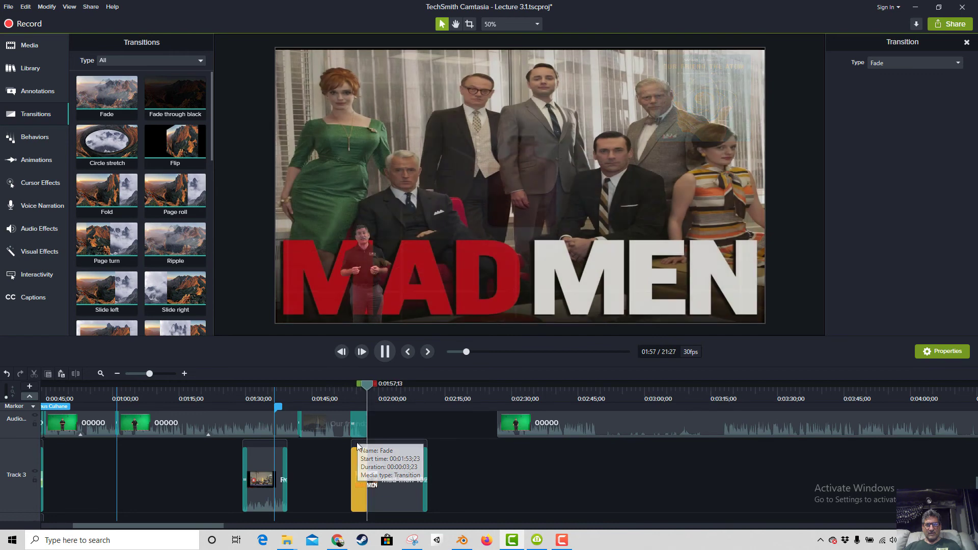
scroll(476, 472, up, 1)
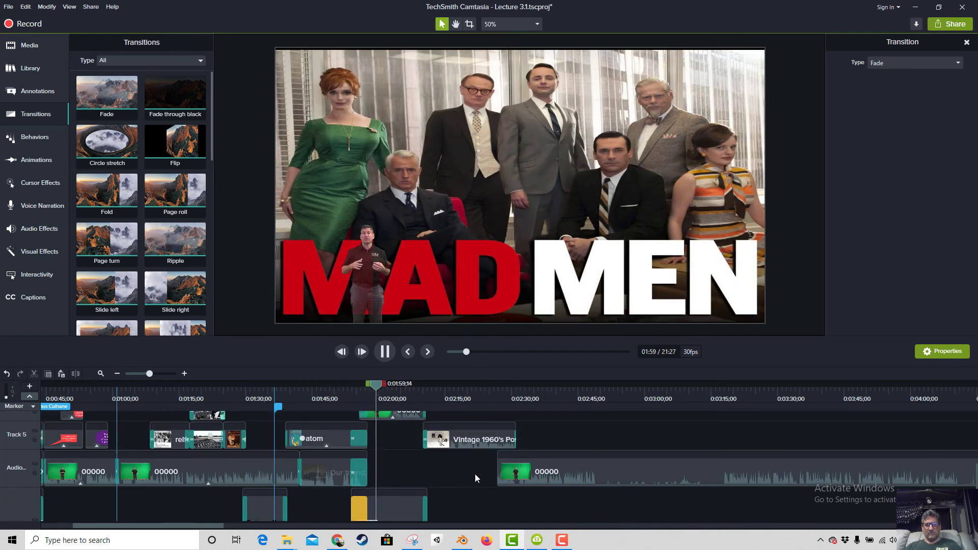
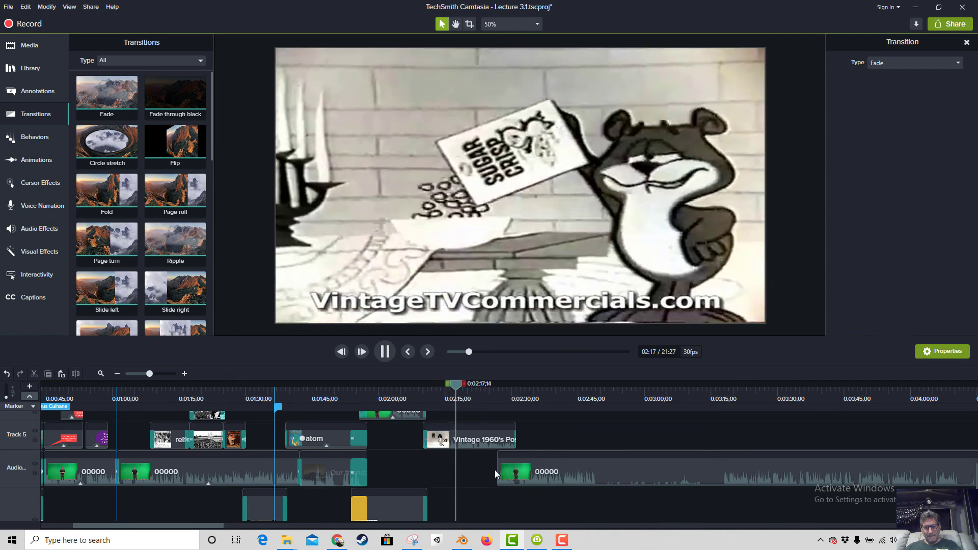
Trim the start of the last 00000 presenter clip to the commercial's end at 0:02:30;28 and save the project.
drag(497, 471, 516, 470)
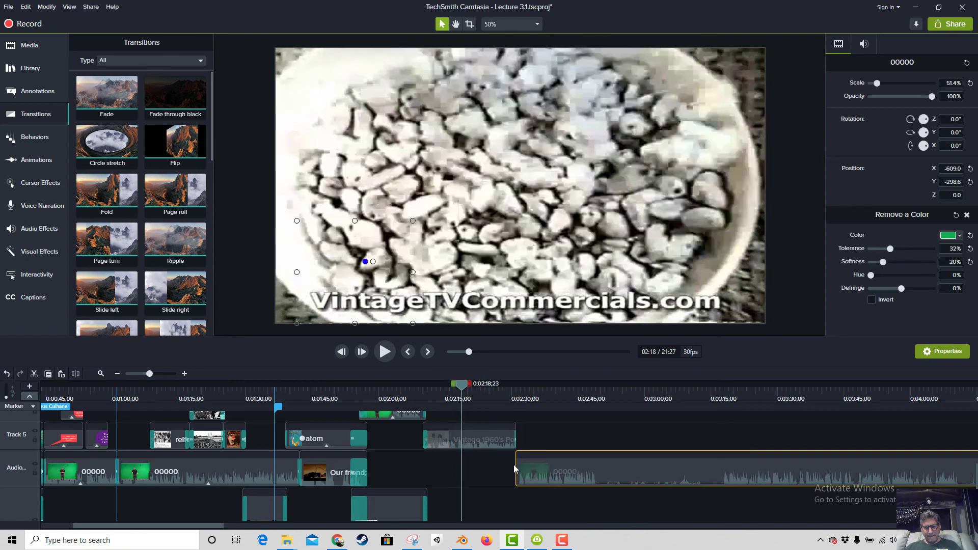
click(498, 400)
key(space)
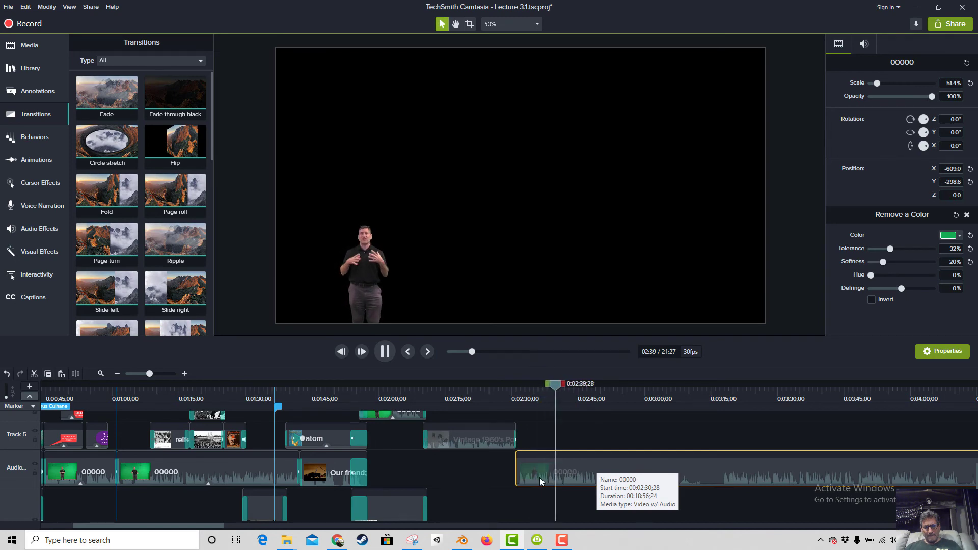
key(space)
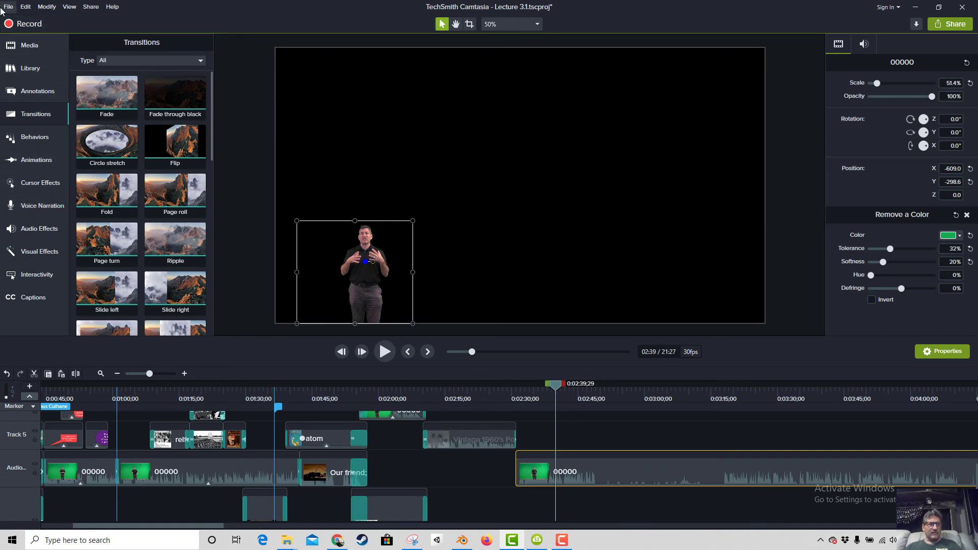
click(8, 7)
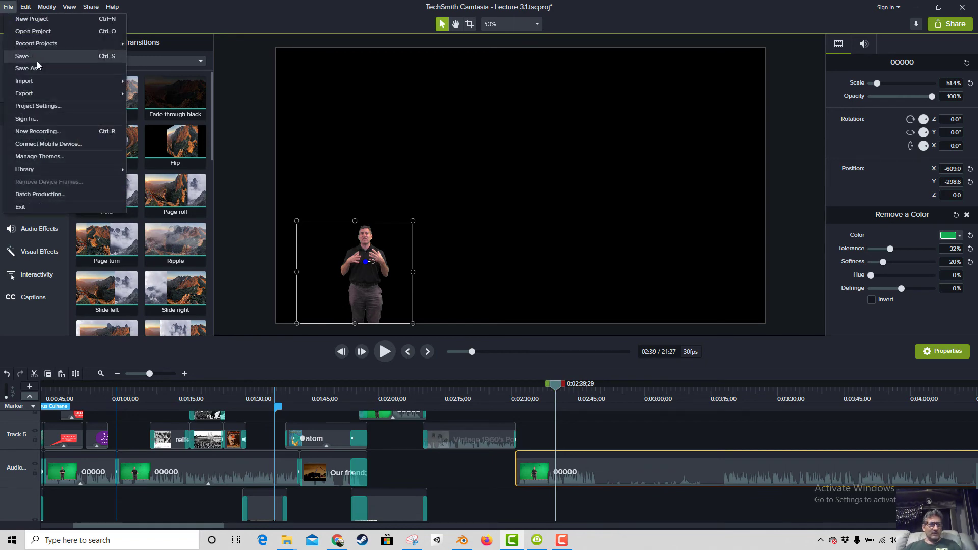
click(37, 60)
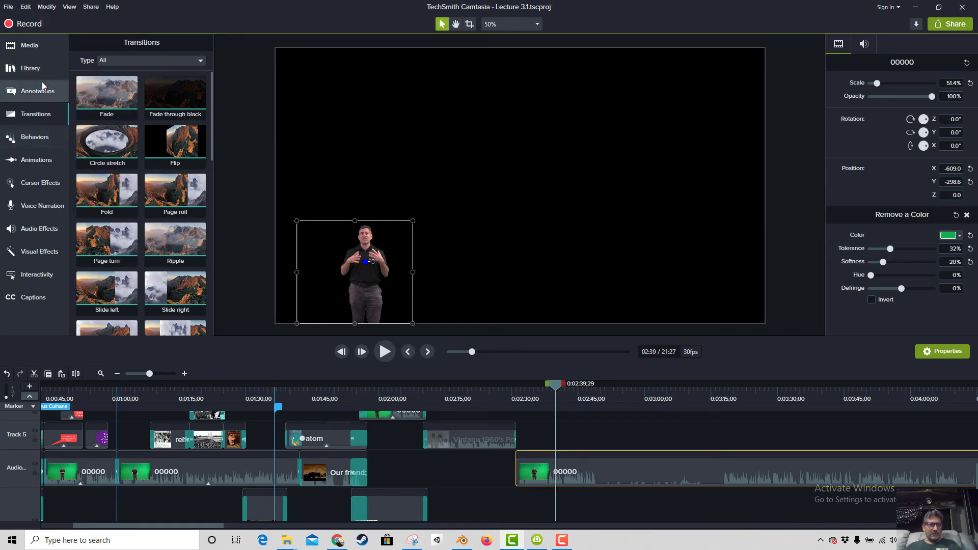
Place hd0056.mov from the media bin on Track 1 beneath the last 00000 clip's start and add an opening Fade.
click(29, 45)
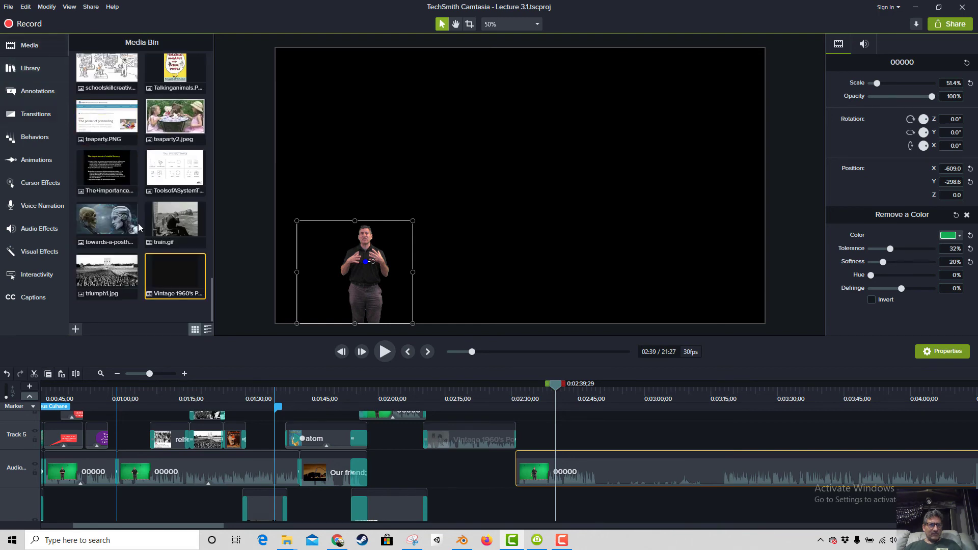
scroll(139, 224, up, 10)
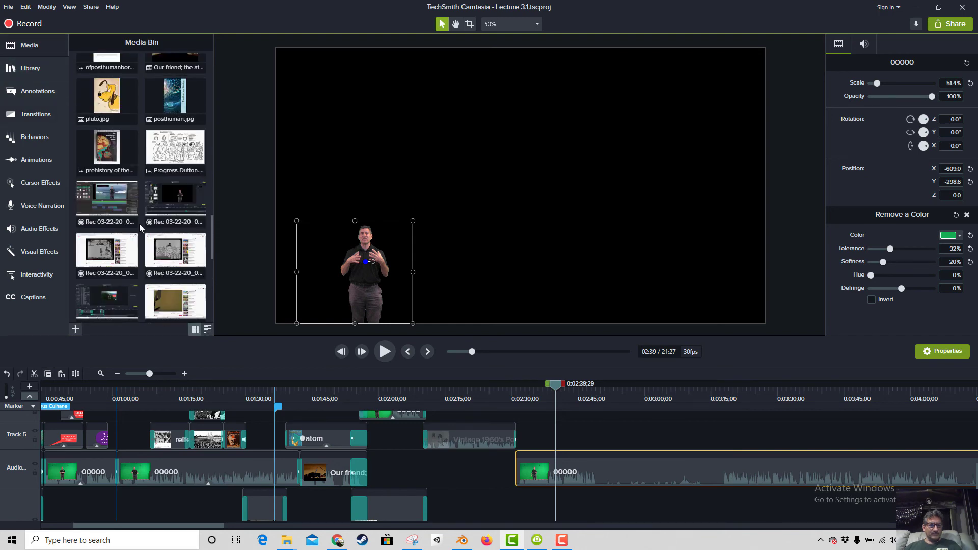
scroll(139, 224, up, 8)
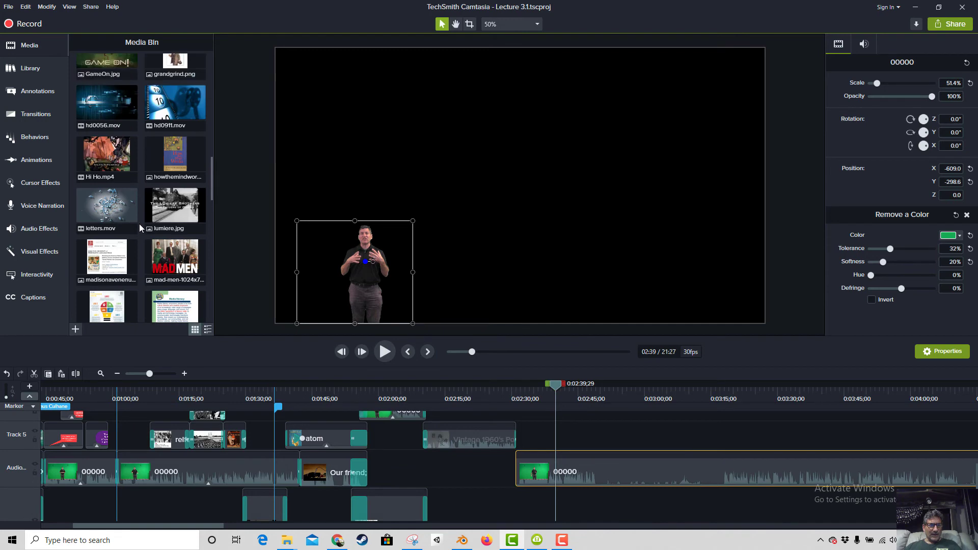
click(112, 215)
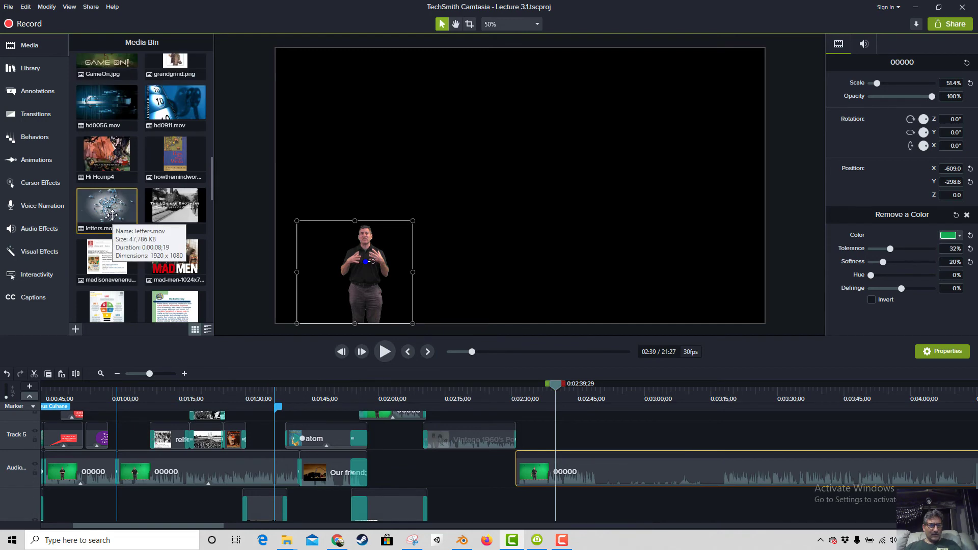
click(97, 108)
drag(98, 107, 537, 518)
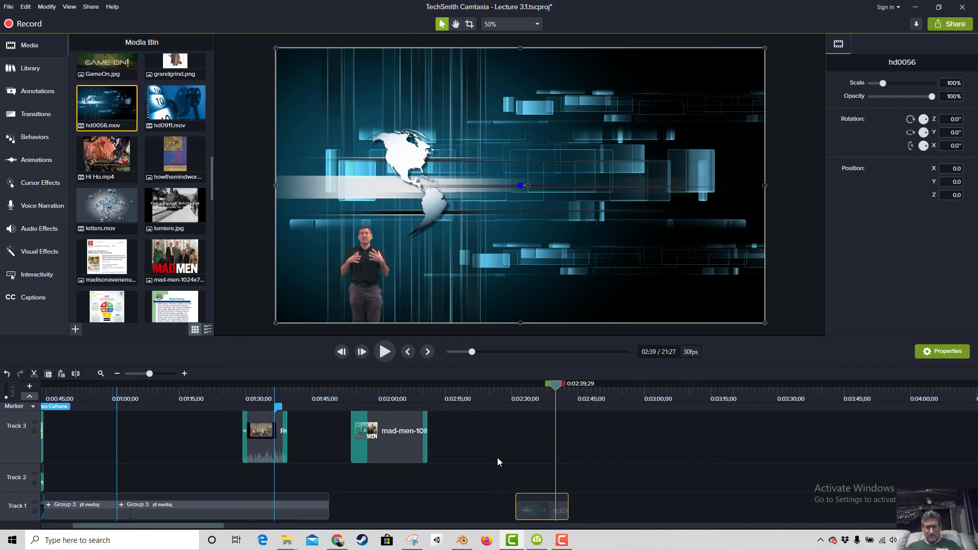
click(29, 121)
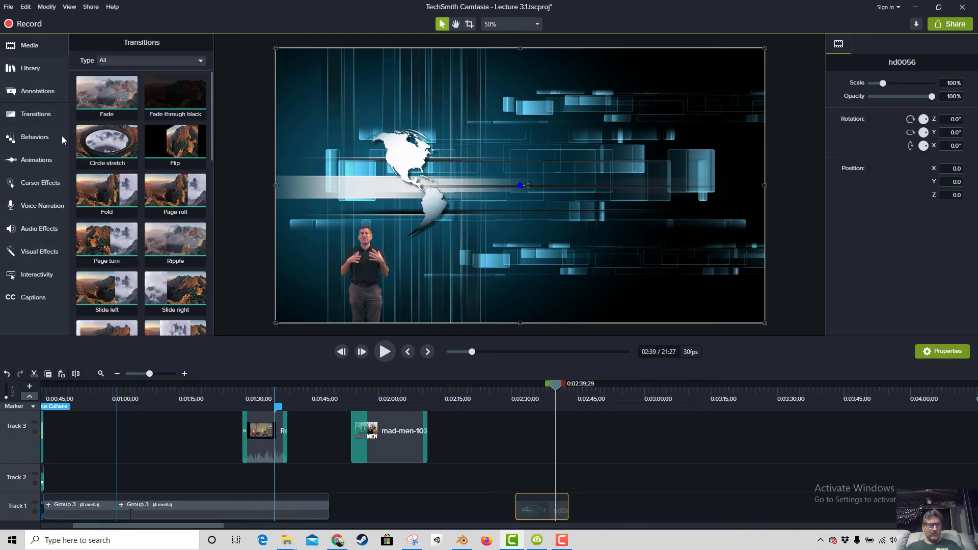
drag(99, 104, 522, 508)
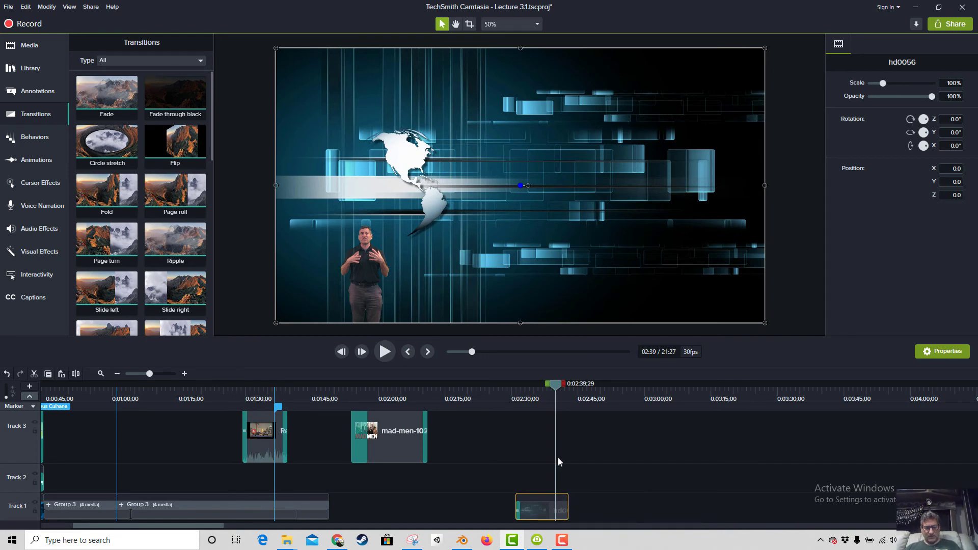
Duplicate the hd0056 clip twice end to end on Track 1, without the Fade between the copies.
key(ctrl+d)
click(610, 509)
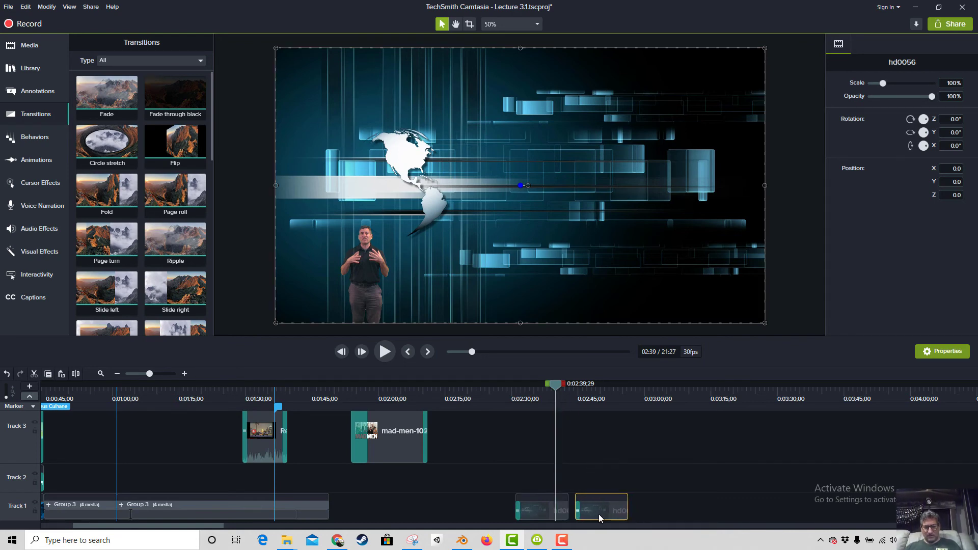
click(571, 511)
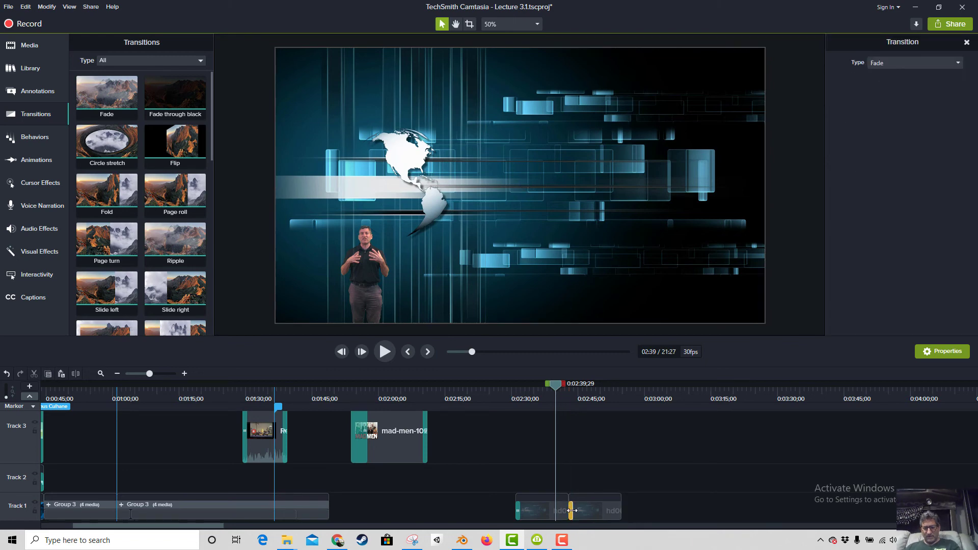
click(579, 511)
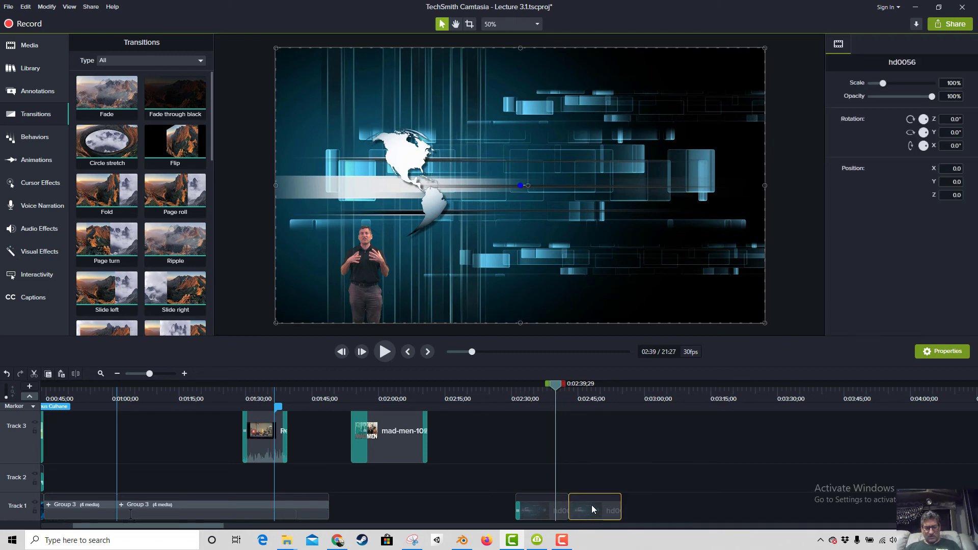
drag(593, 506, 640, 512)
Play the timeline from about 0:02:29;25 to check the change from the commercial to the presenter over the globe background.
drag(555, 384, 511, 411)
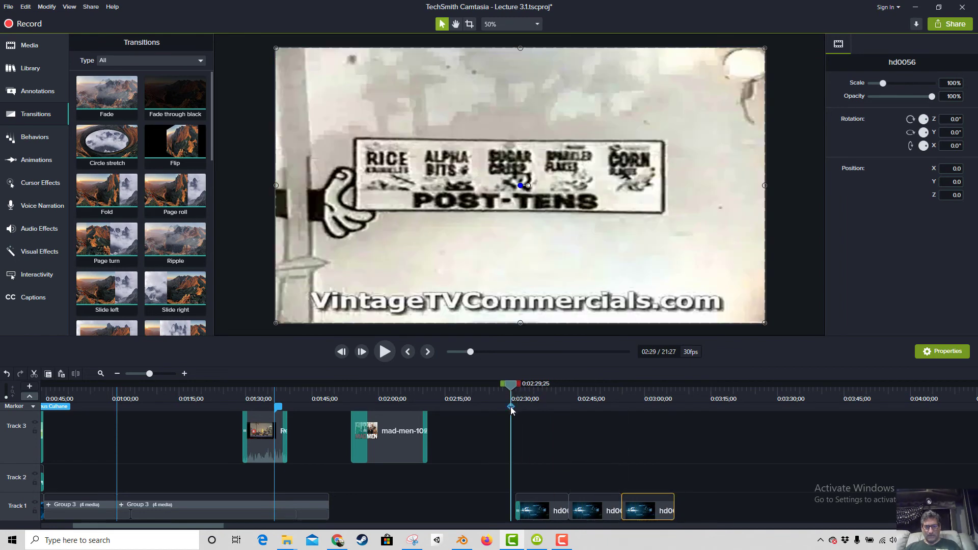
key(space)
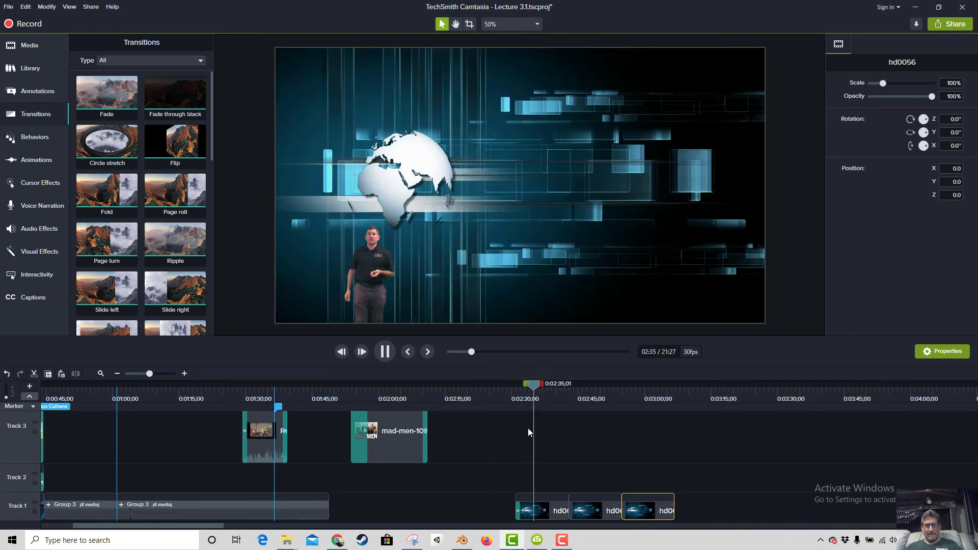
key(space)
click(500, 399)
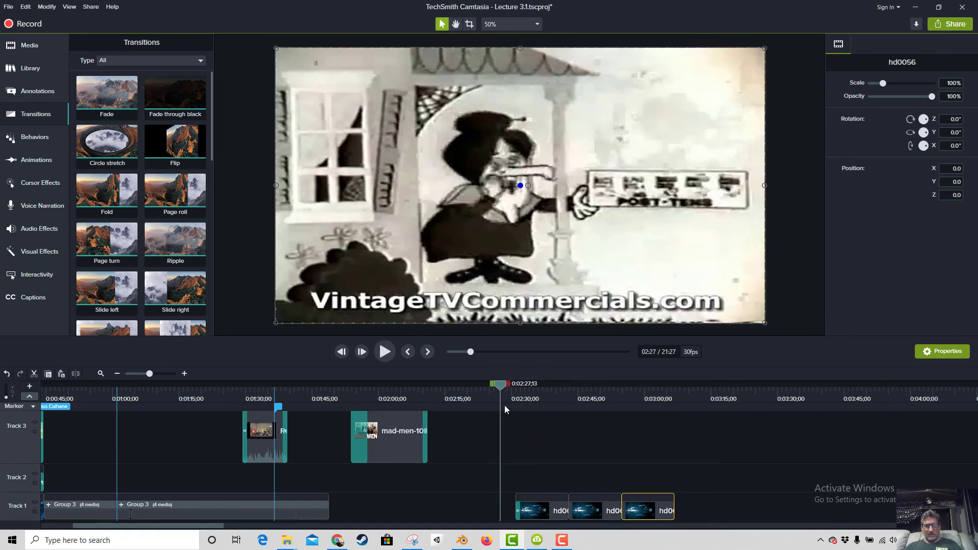
scroll(545, 449, up, 2)
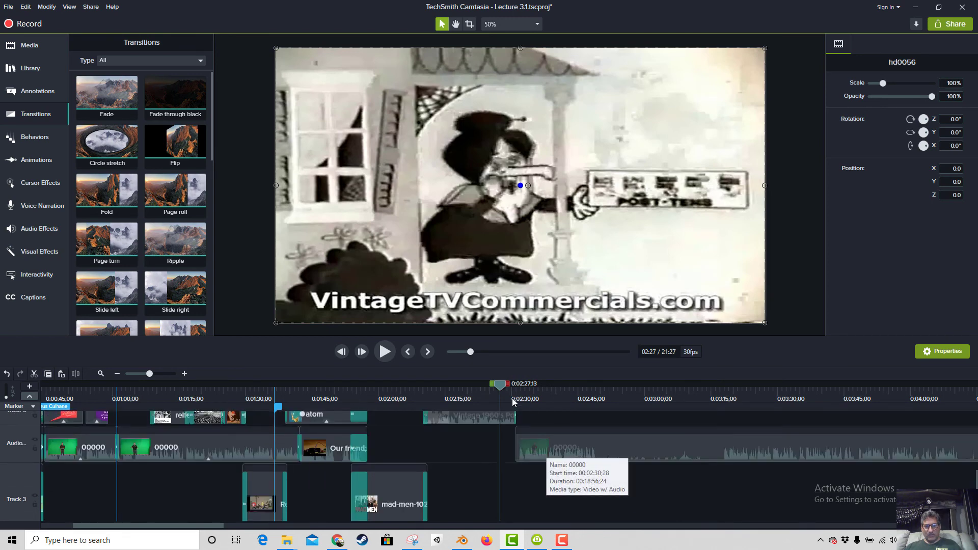
drag(507, 384, 535, 385)
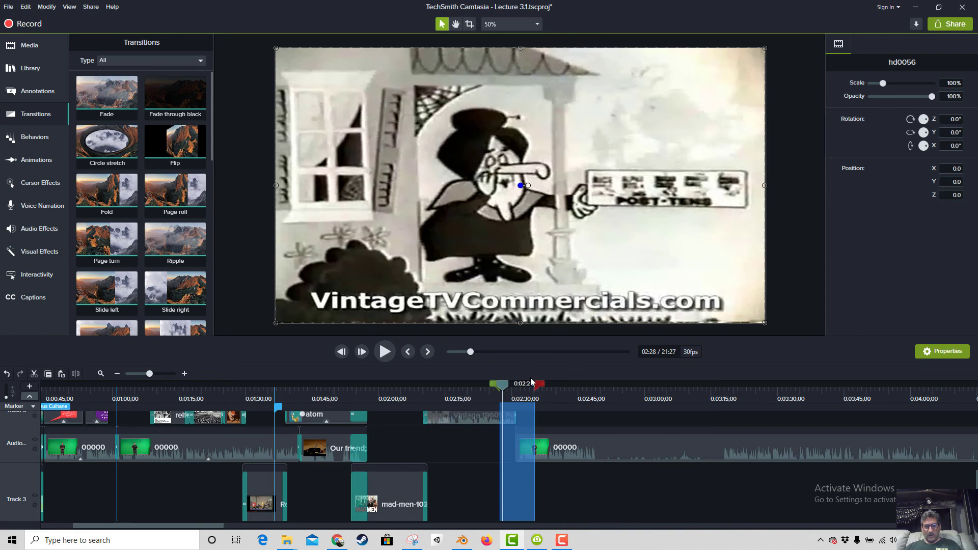
drag(539, 385, 504, 397)
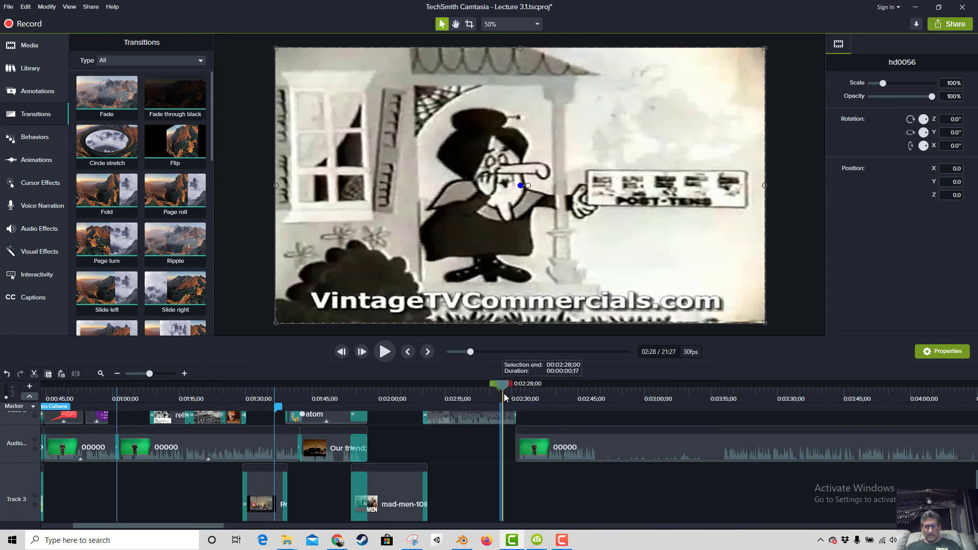
Mirror the second hd0056 background clip horizontally by setting its Y rotation to 180°.
click(568, 447)
click(572, 397)
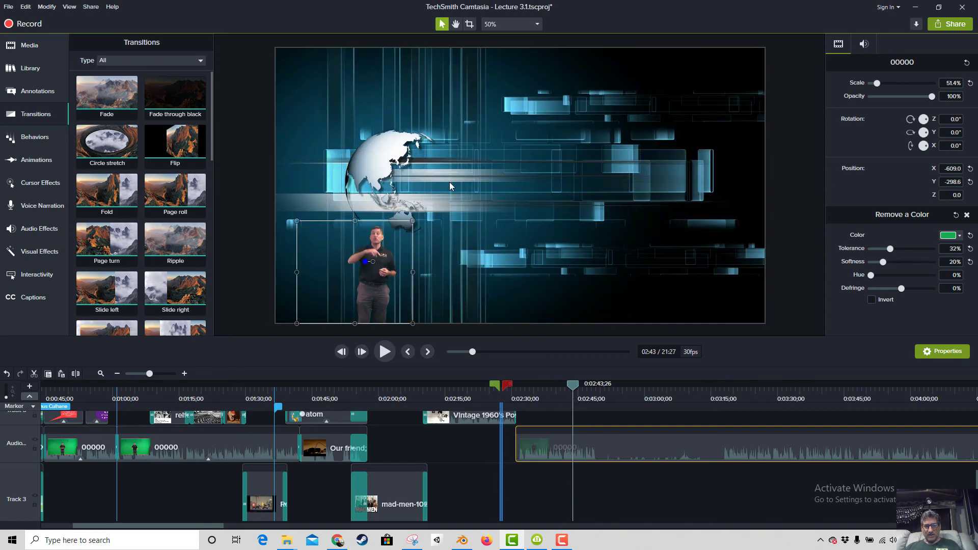
click(534, 193)
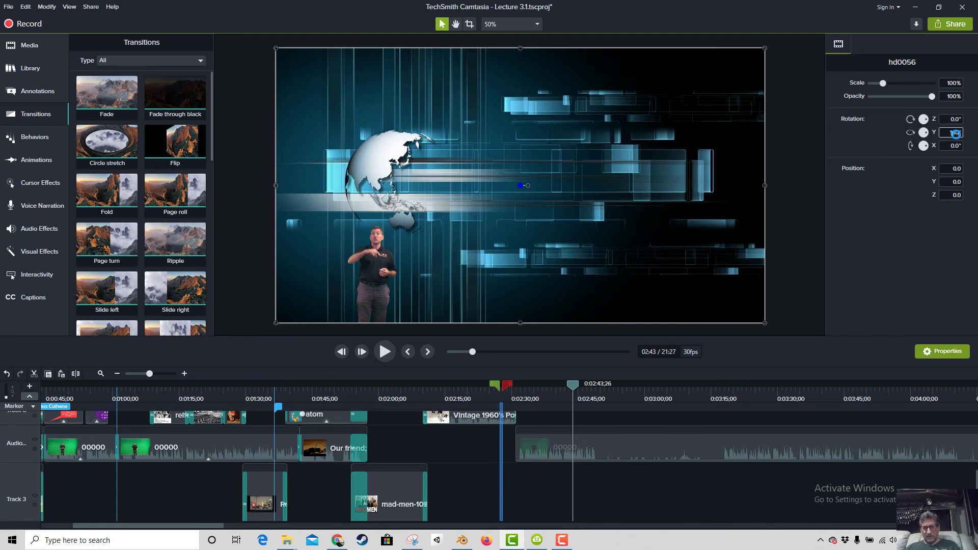
key(Return)
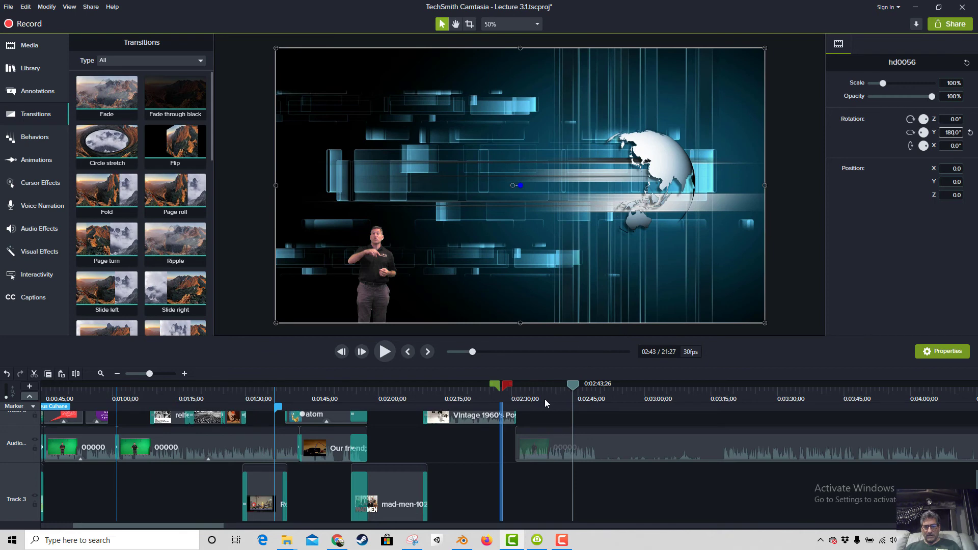
Replay the end of the commercial from about 0:02:27;12 into the first hd0056 background clip.
click(524, 398)
key(space)
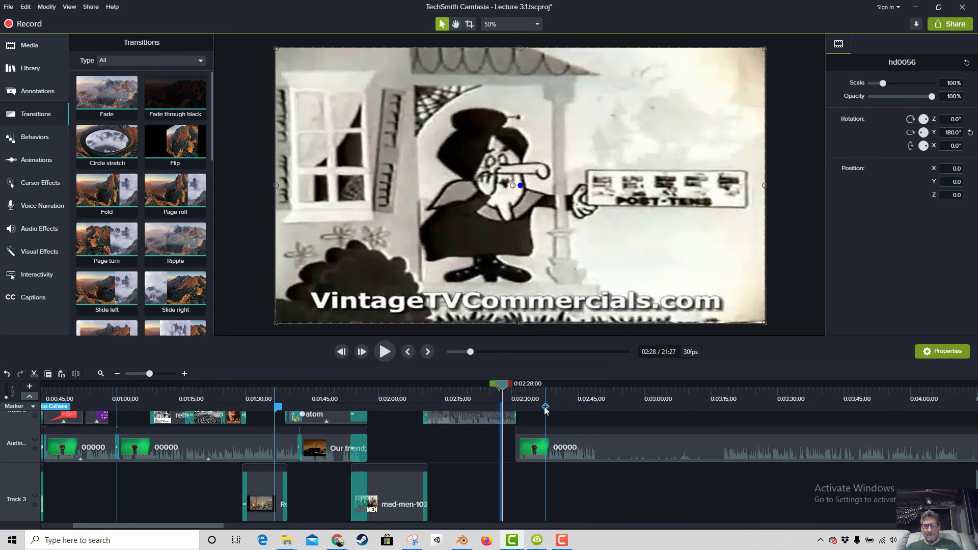
key(space)
drag(510, 385, 496, 391)
drag(504, 392, 502, 389)
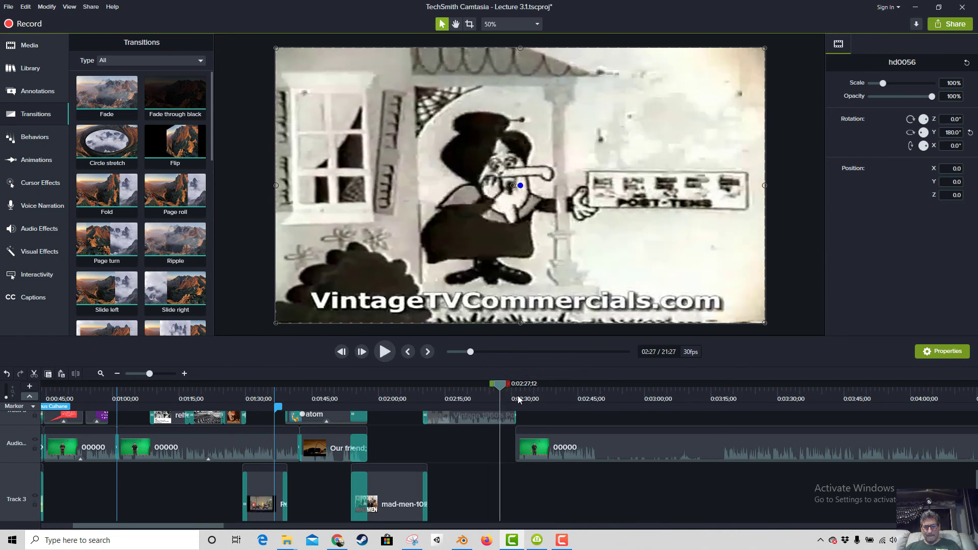
key(space)
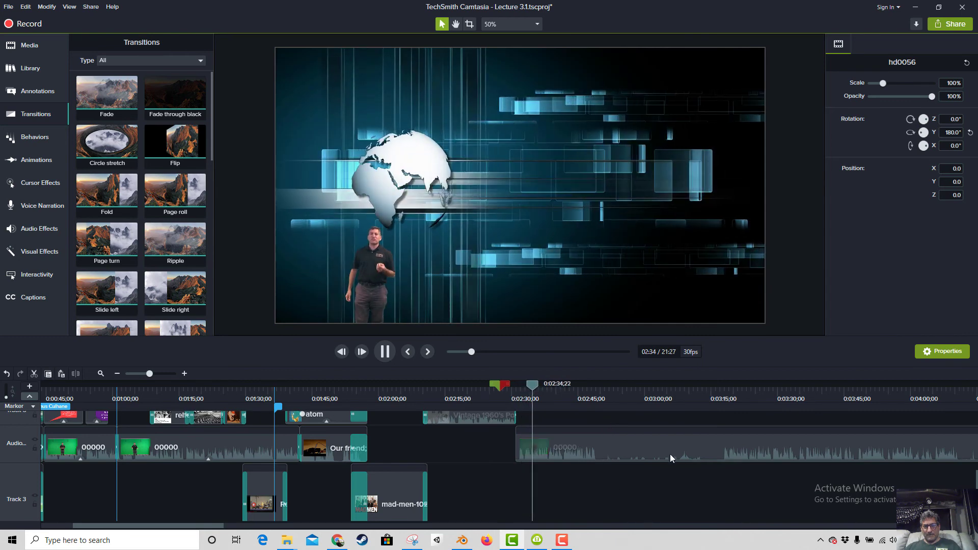
key(space)
Try to mirror all three hd0056 background clips together with a Y rotation of 180°, checking frames in the first and second clips.
click(618, 450)
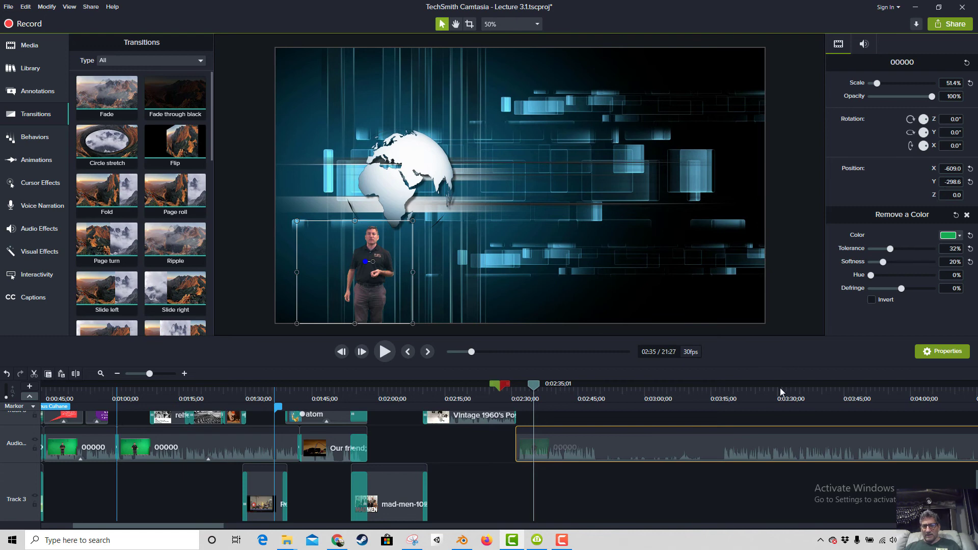
scroll(707, 442, down, 2)
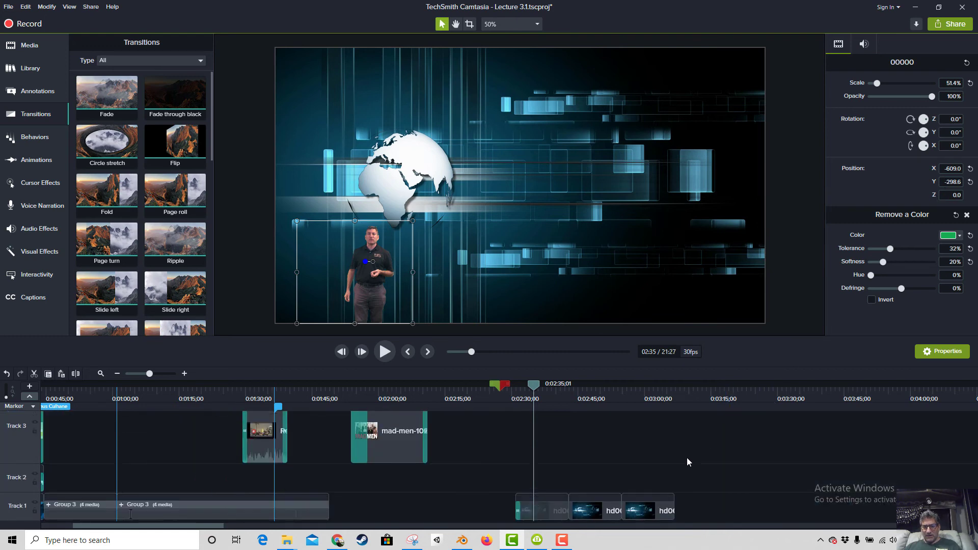
click(554, 513)
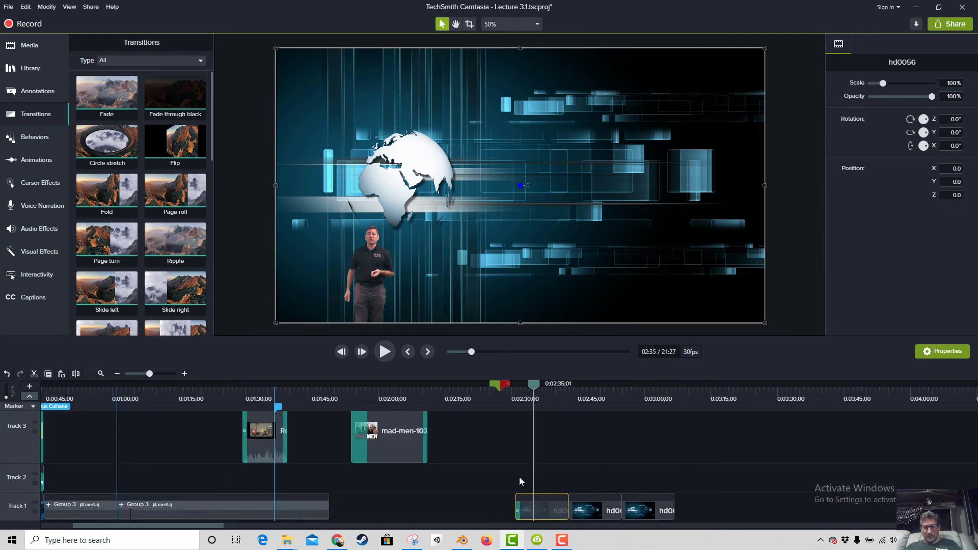
drag(518, 476, 658, 525)
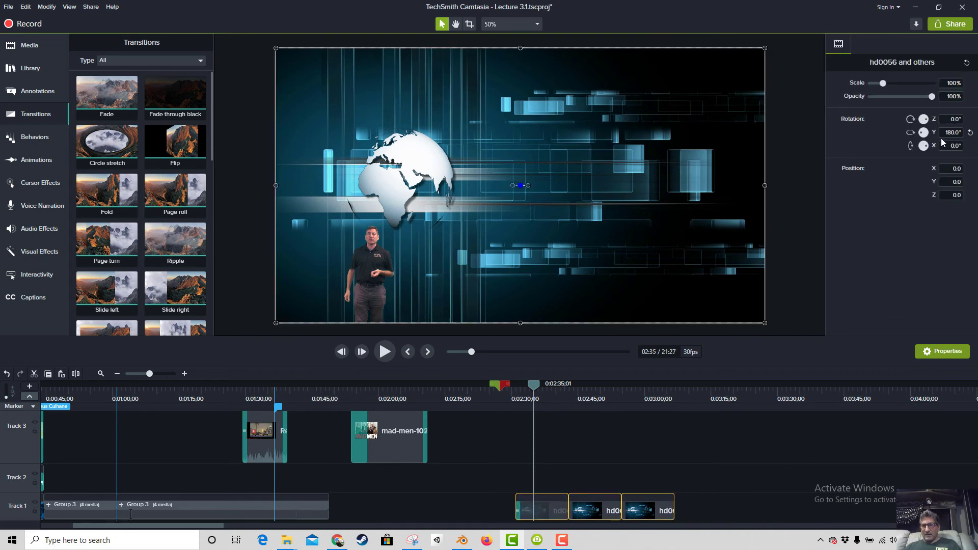
click(596, 400)
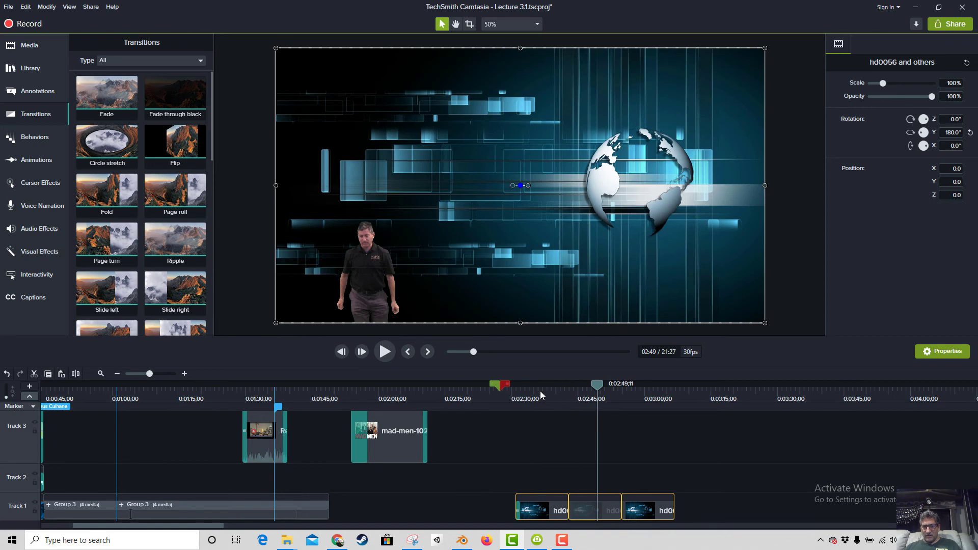
click(541, 395)
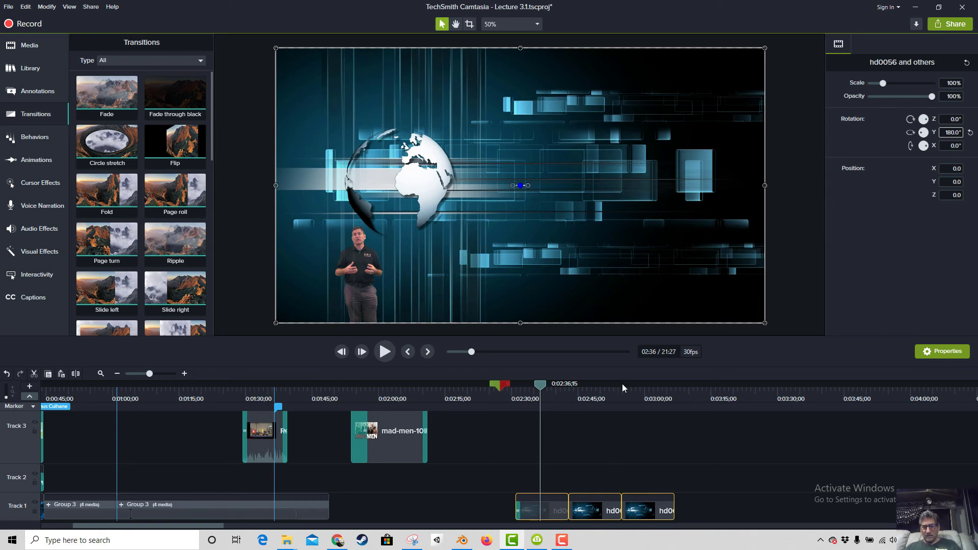
click(608, 393)
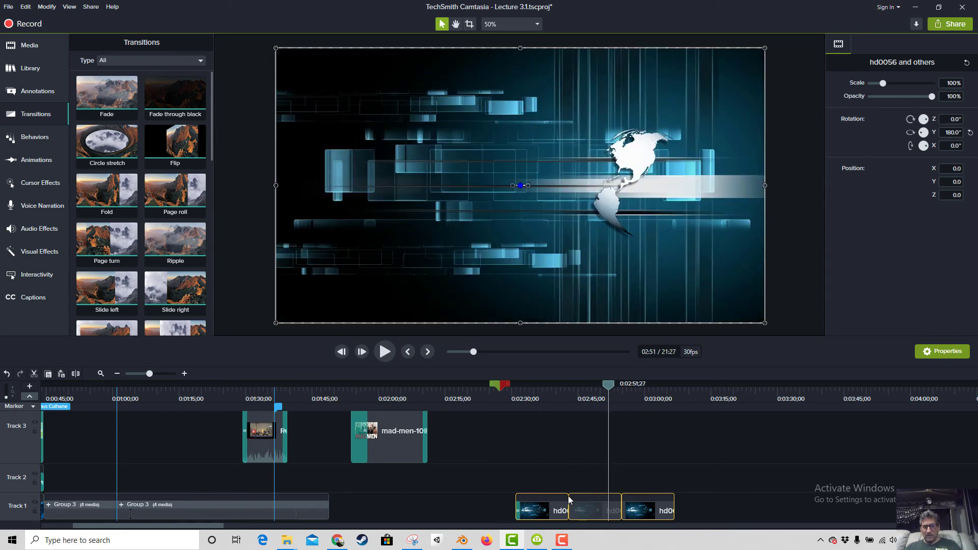
Mirror the first hd0056 background clip on its own by setting its Y rotation to 180°.
drag(568, 499, 561, 504)
click(553, 512)
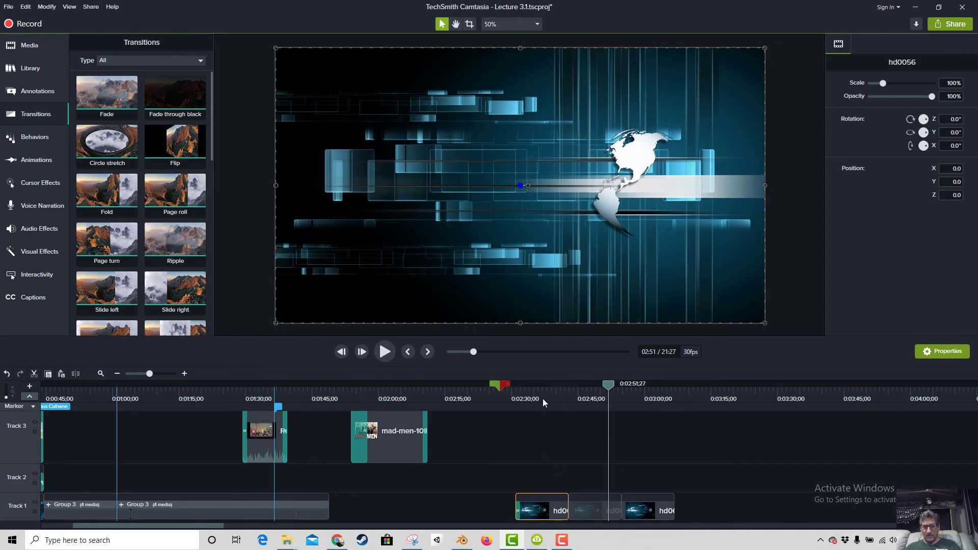
click(542, 399)
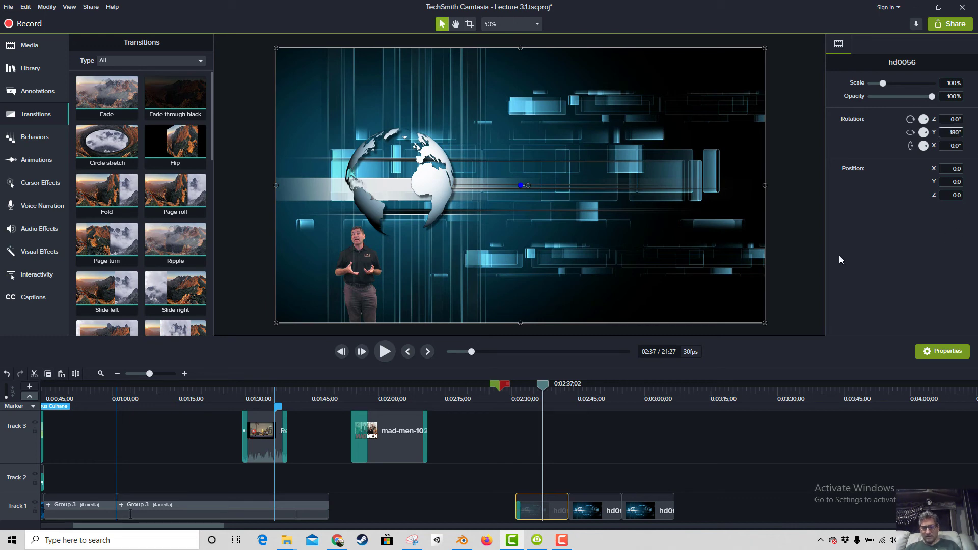
key(Return)
Mirror the third hd0056 background clip by setting its Y rotation to 180°.
click(655, 392)
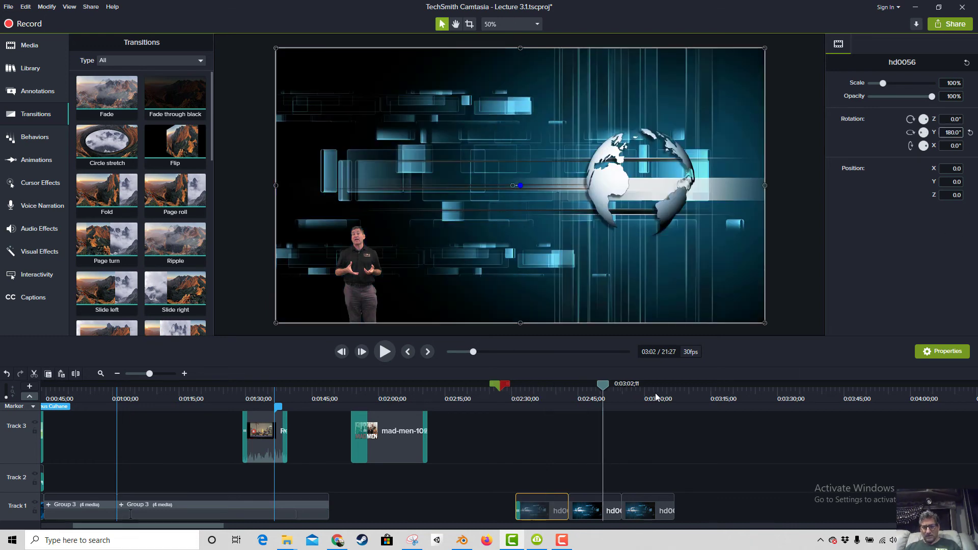
click(651, 509)
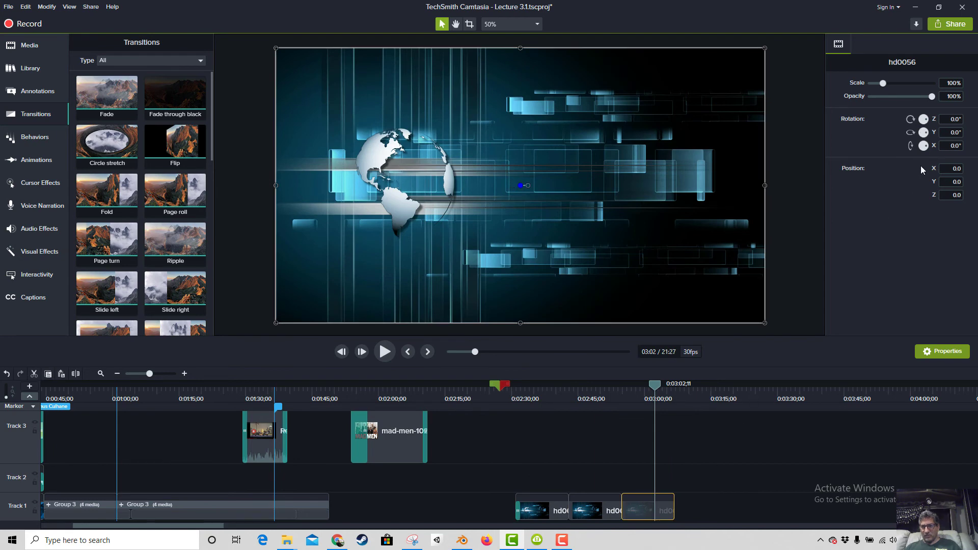
text(1)
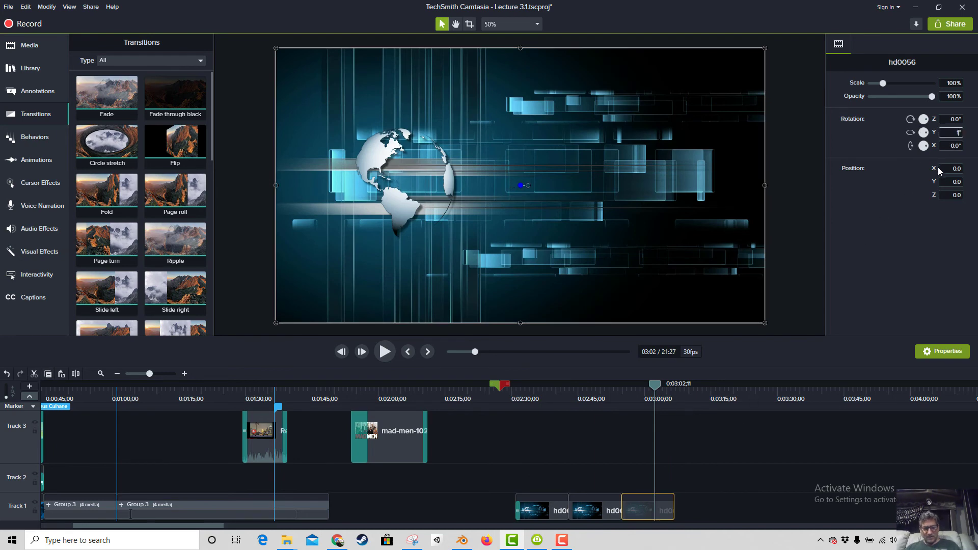
text(80)
key(Return)
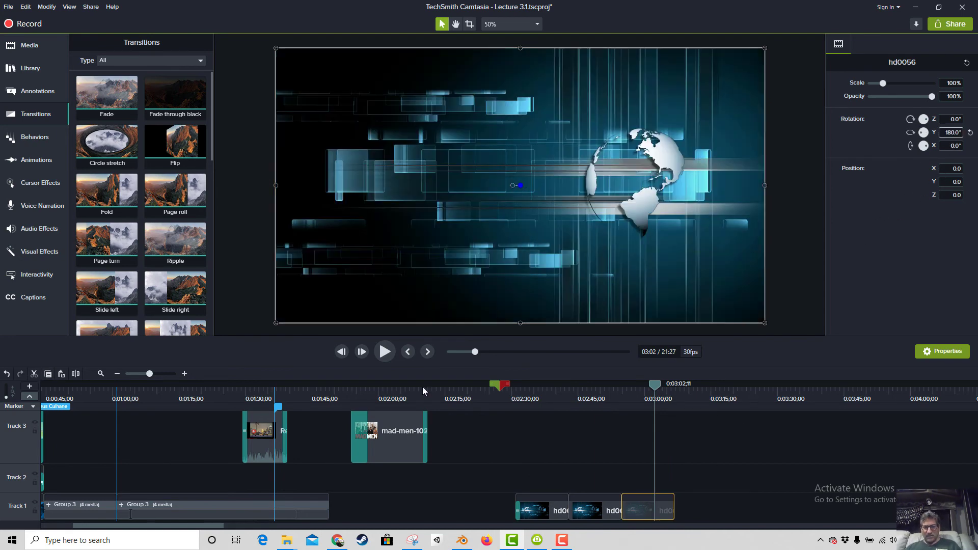
Play from the end of the commercial to about 0:02:35;01 to check the presenter against the mirrored globe.
click(506, 395)
key(space)
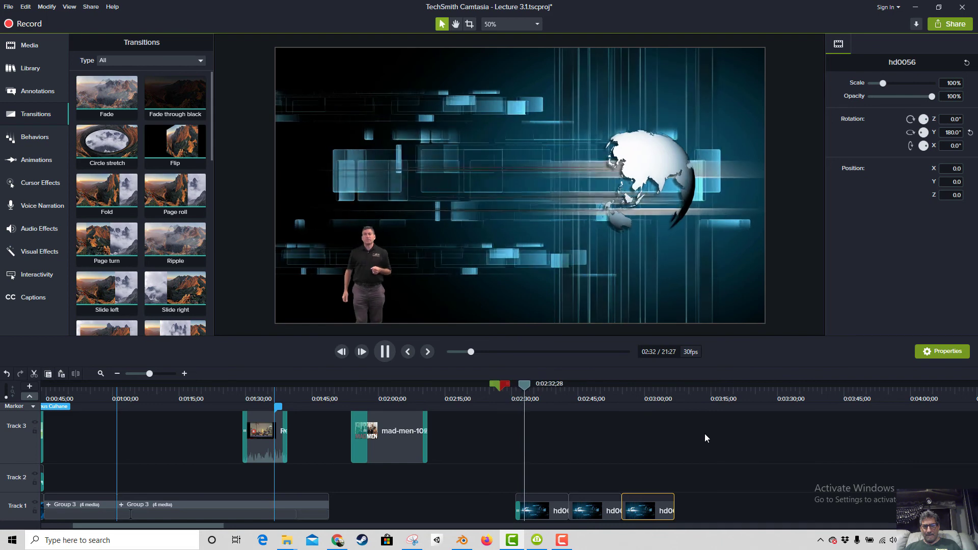
scroll(725, 448, up, 1)
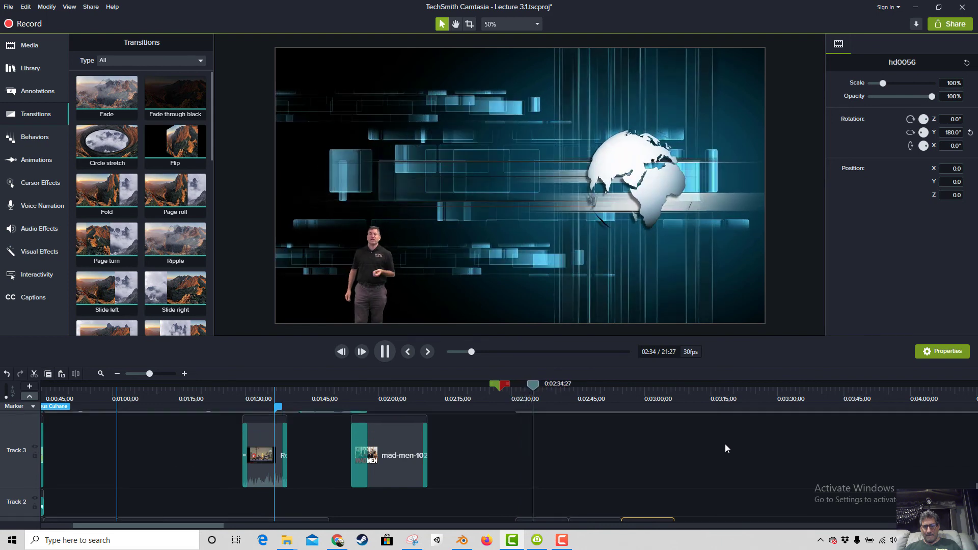
key(space)
Lengthen the first hd0056 clip's opening Fade and shift all three clips earlier, end to end, so they start under the commercial's end.
scroll(724, 448, down, 1)
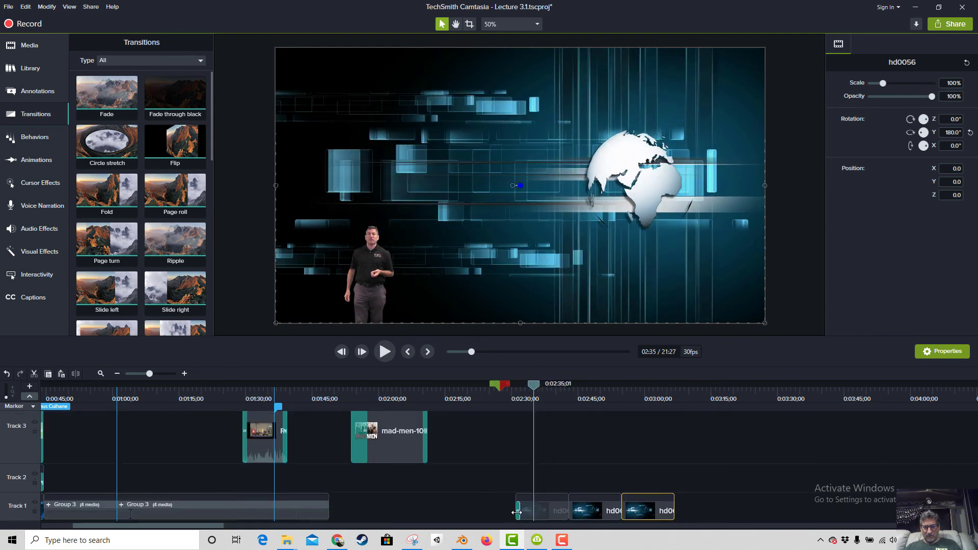
drag(517, 512, 533, 512)
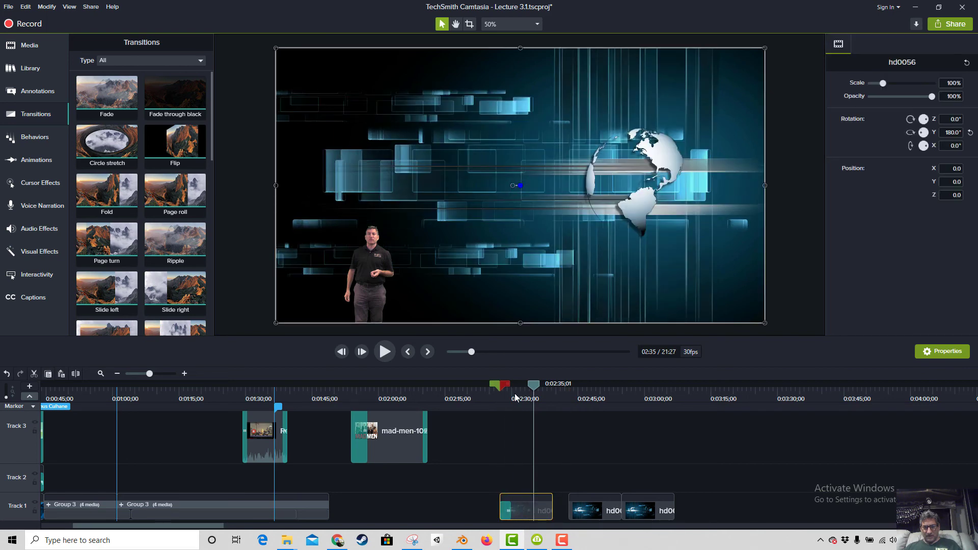
drag(537, 388, 518, 417)
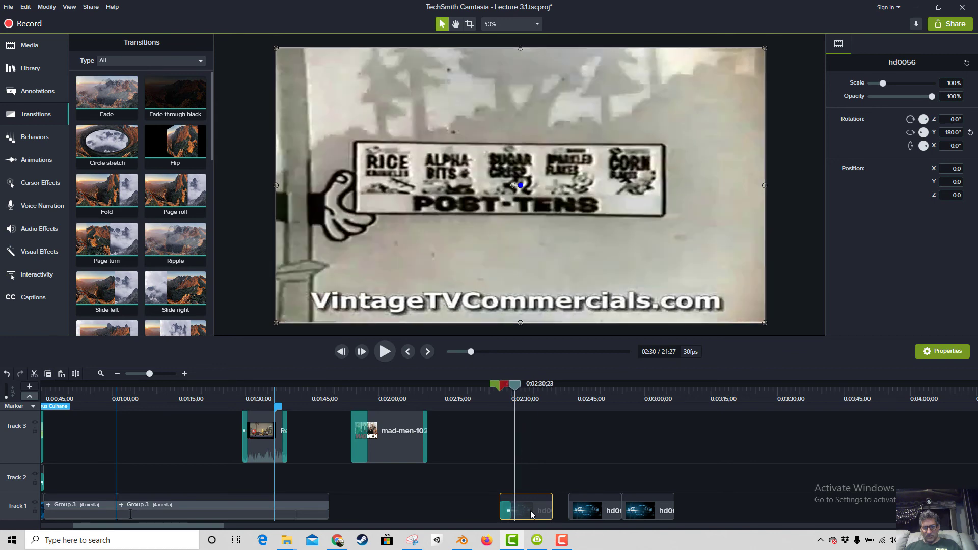
drag(546, 513, 613, 510)
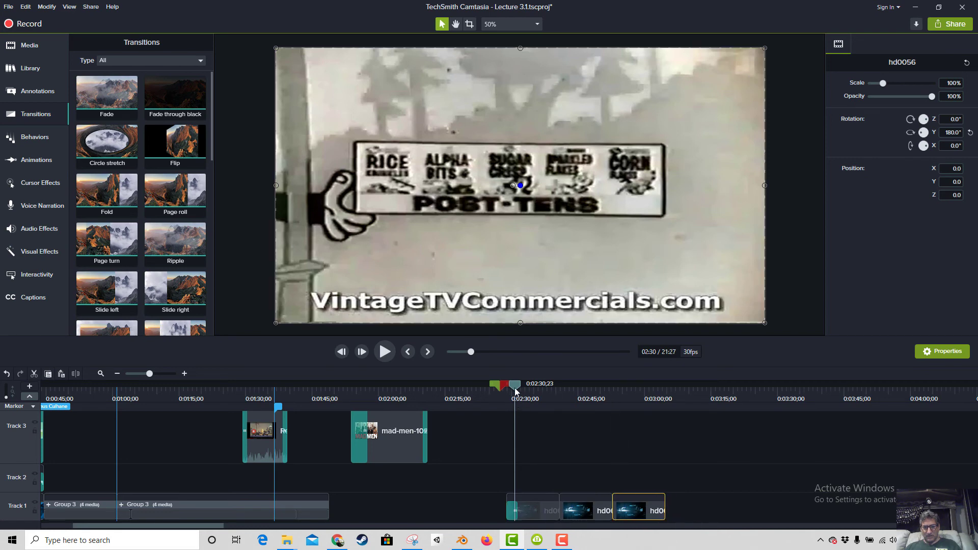
Play the presenter footage over the mirrored globe background from about 0:02:38;28 to review its usable part.
drag(515, 395, 551, 399)
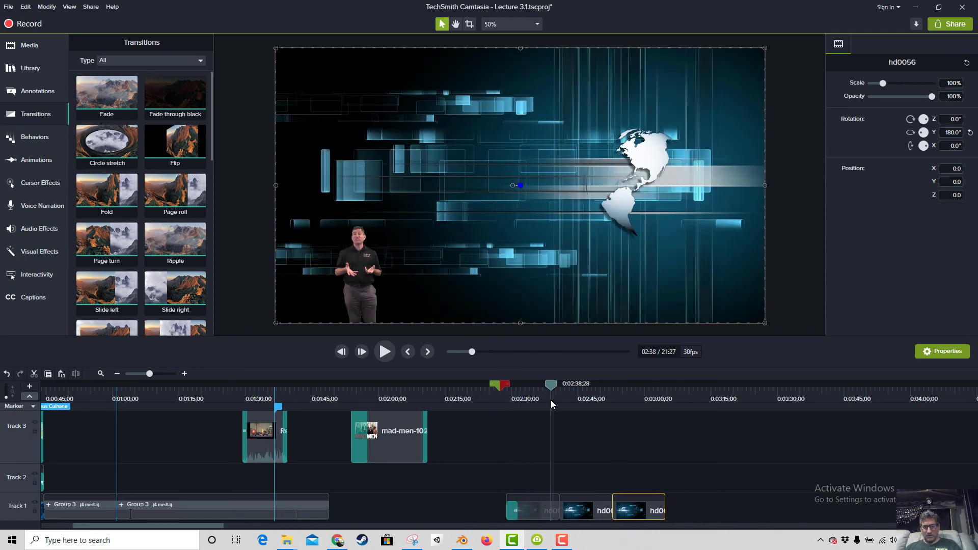
key(space)
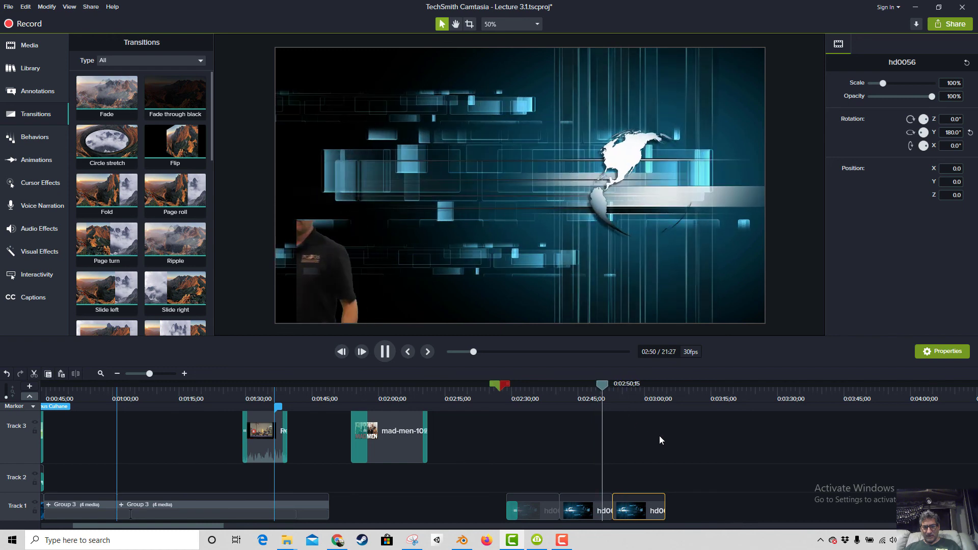
scroll(652, 432, up, 2)
key(space)
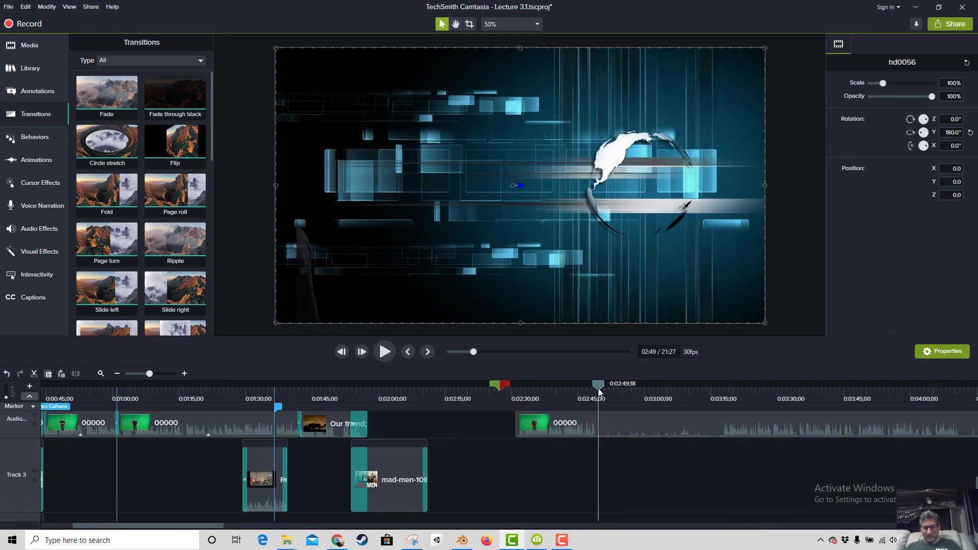
Find where the presenter starts speaking again and split the 00000 clip at 0:03:17;19.
drag(601, 392, 720, 419)
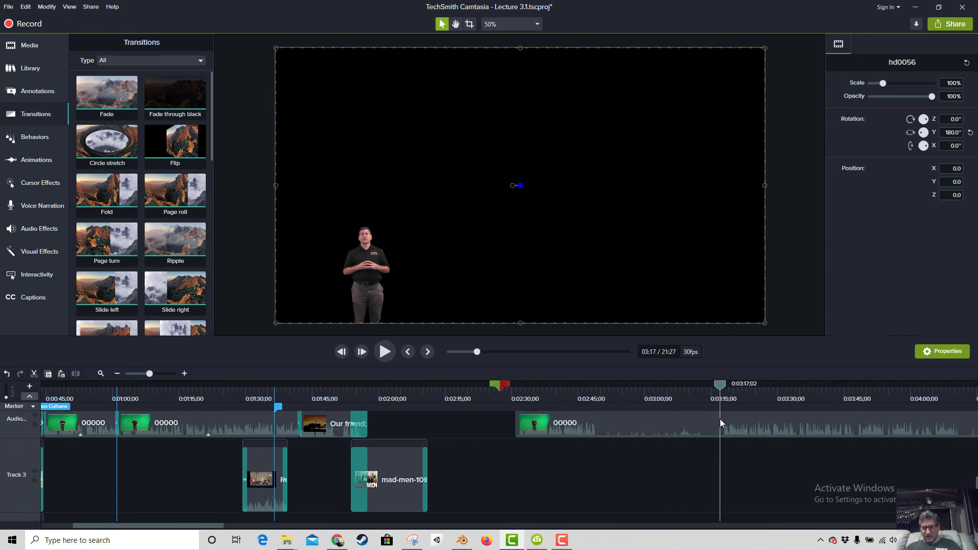
key(space)
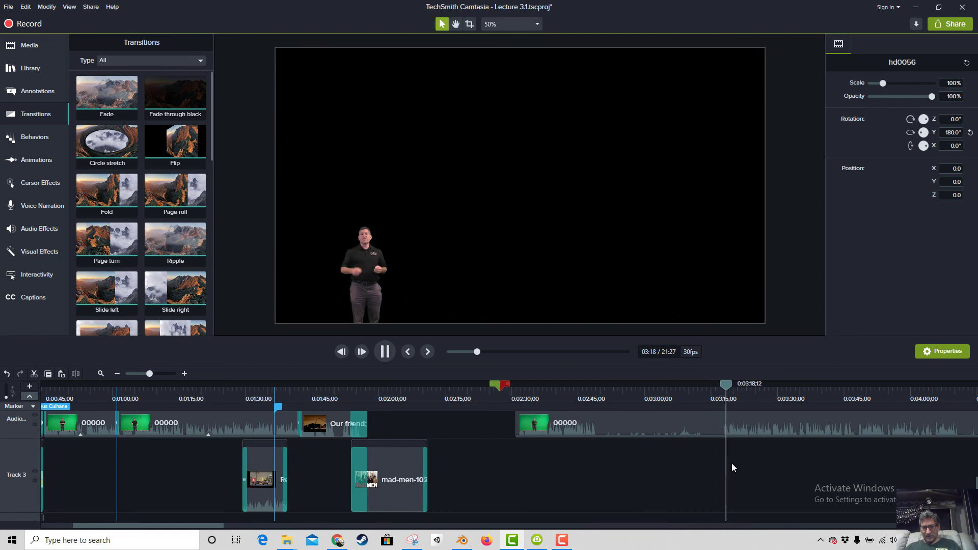
click(724, 393)
drag(724, 394, 721, 394)
click(640, 426)
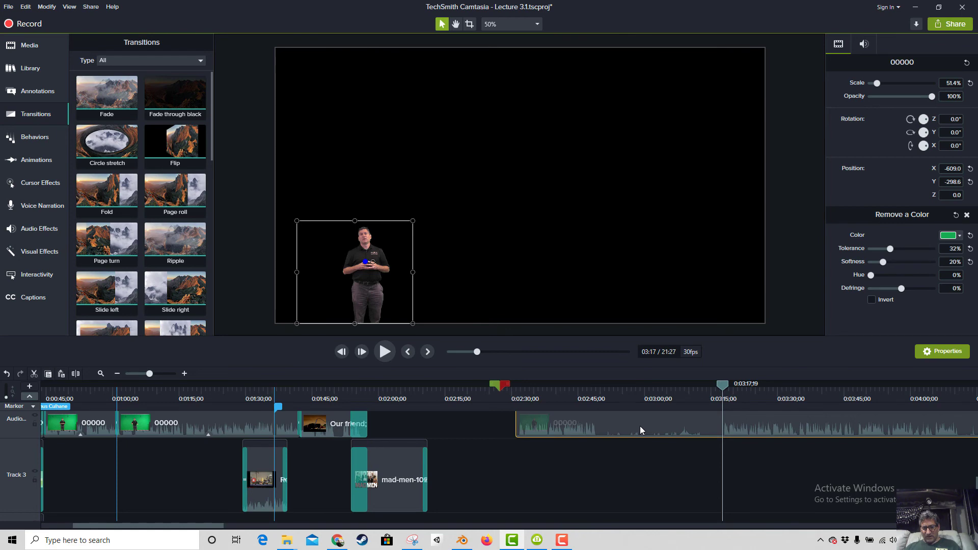
click(80, 373)
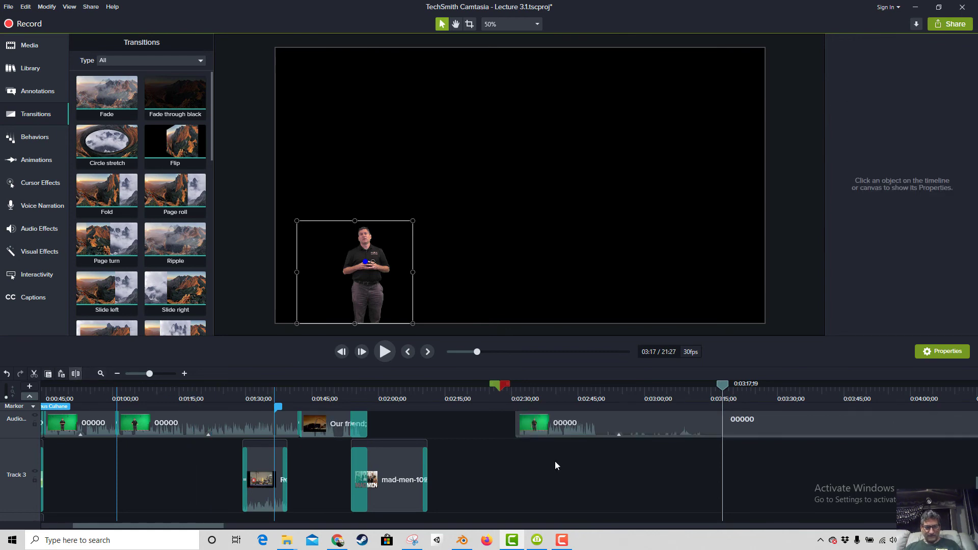
Cut the part of the presenter's 00000 clip before the split at 0:03:17;19 from the audio track.
click(601, 425)
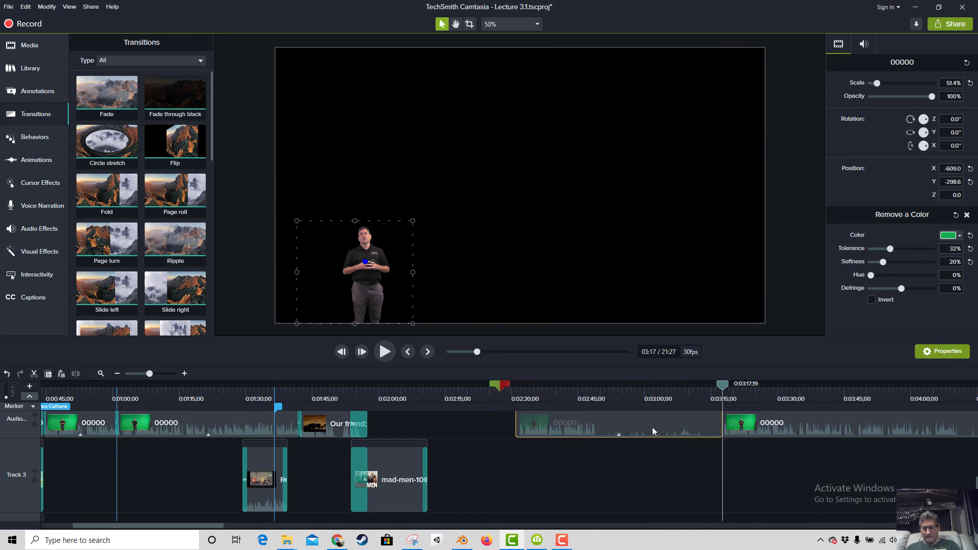
click(641, 466)
click(614, 432)
scroll(606, 436, up, 2)
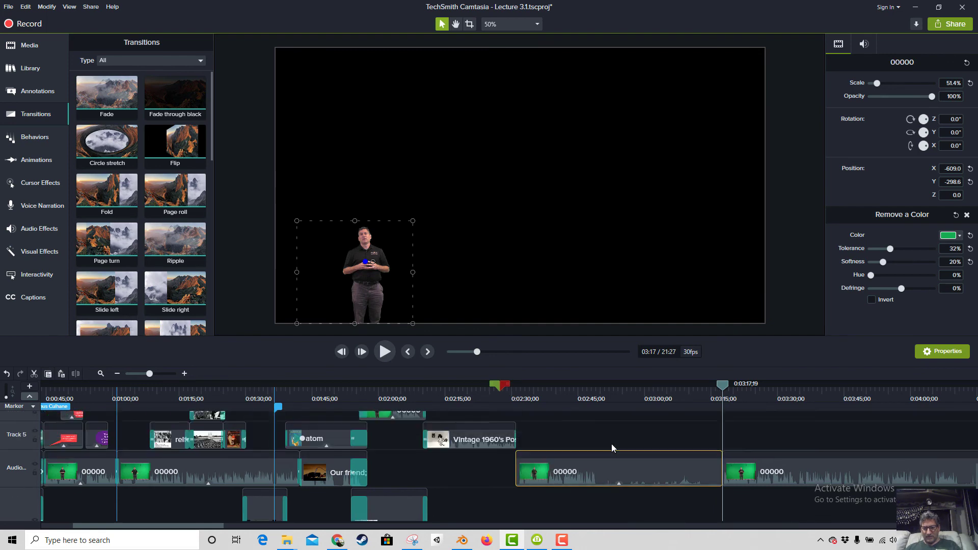
right_click(610, 474)
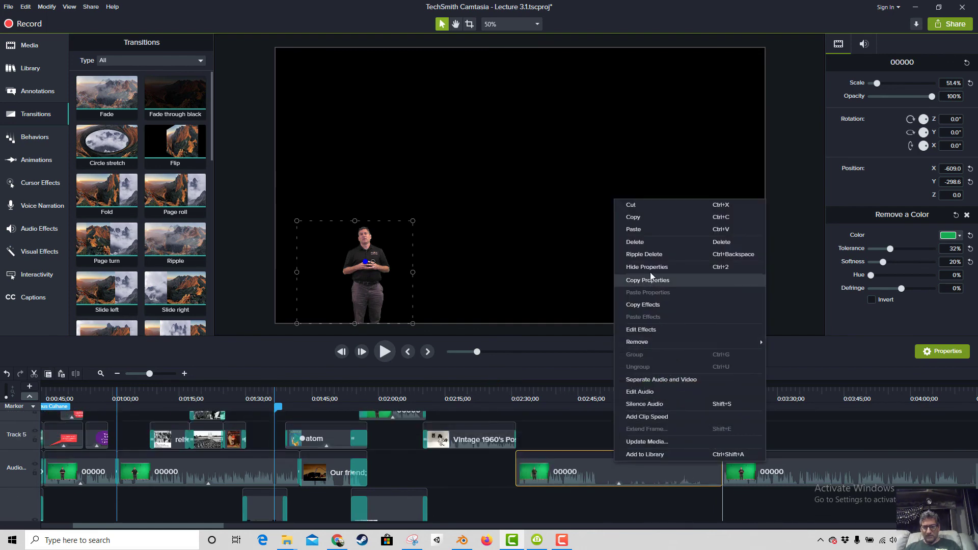
click(653, 209)
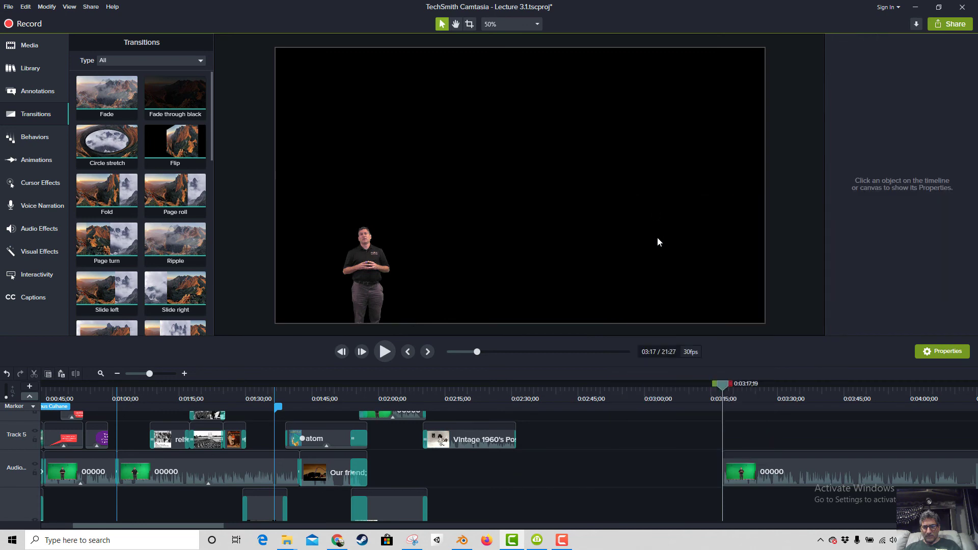
Shift the presenter's remaining 00000 clip earlier on the audio track to start at 0:02:30;28, at the end of the vintage commercial.
drag(793, 475, 588, 480)
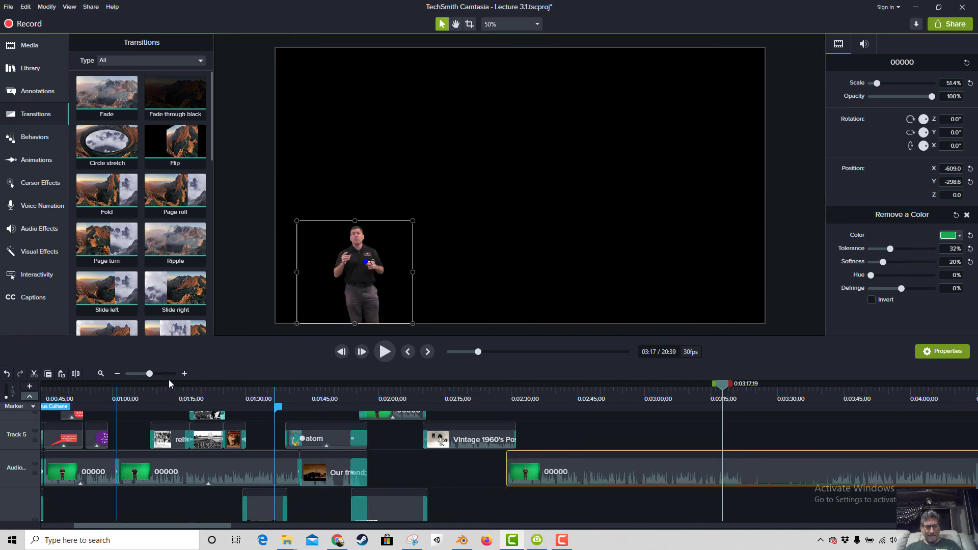
click(167, 375)
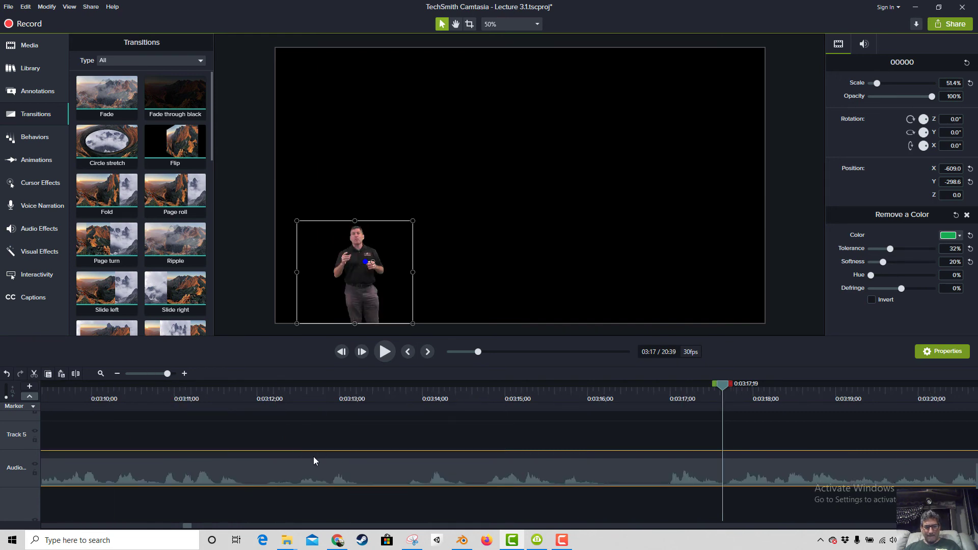
click(147, 375)
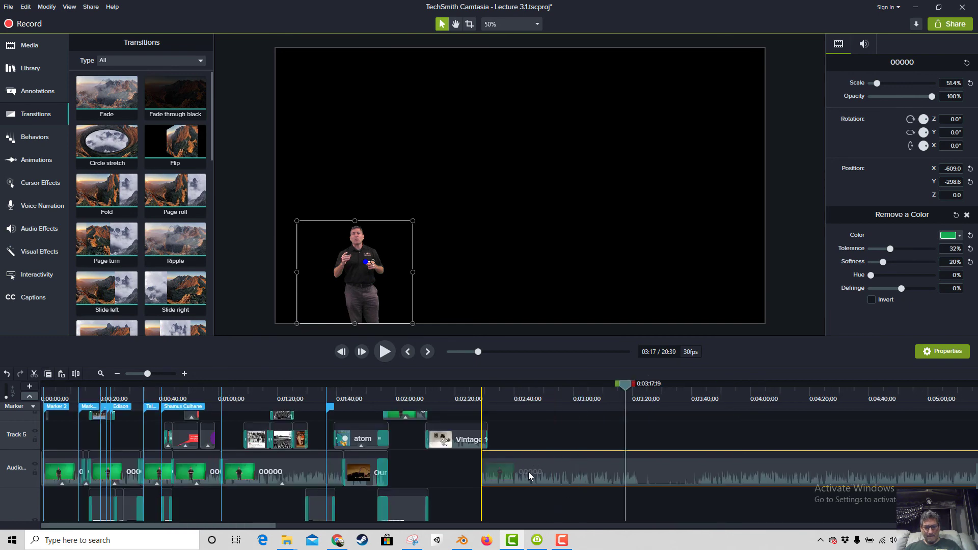
drag(529, 471, 526, 472)
scroll(274, 421, up, 2)
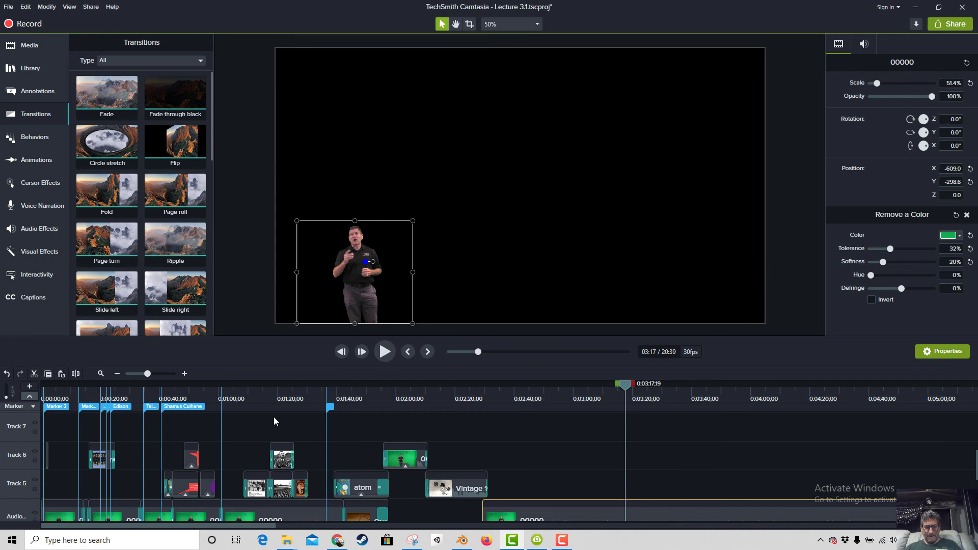
click(166, 377)
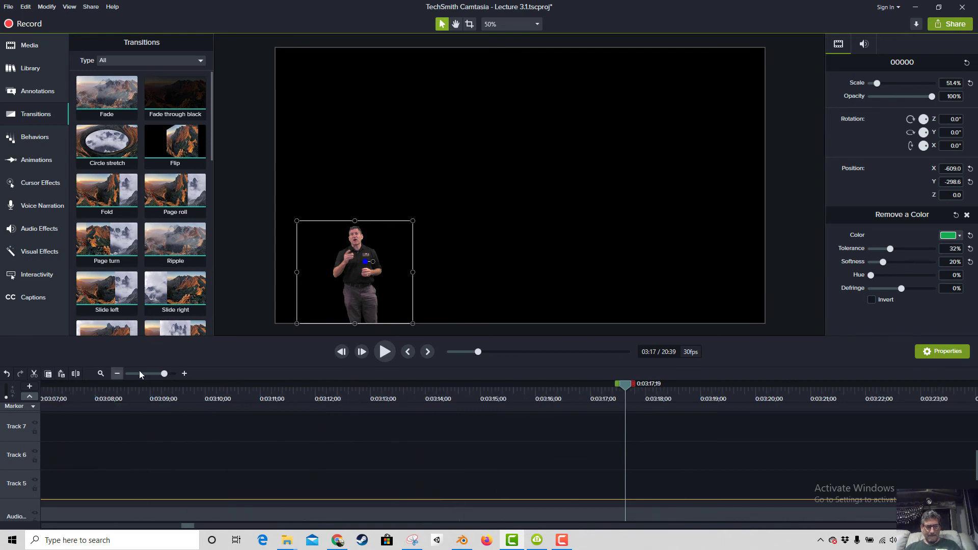
key(ctrl+minus)
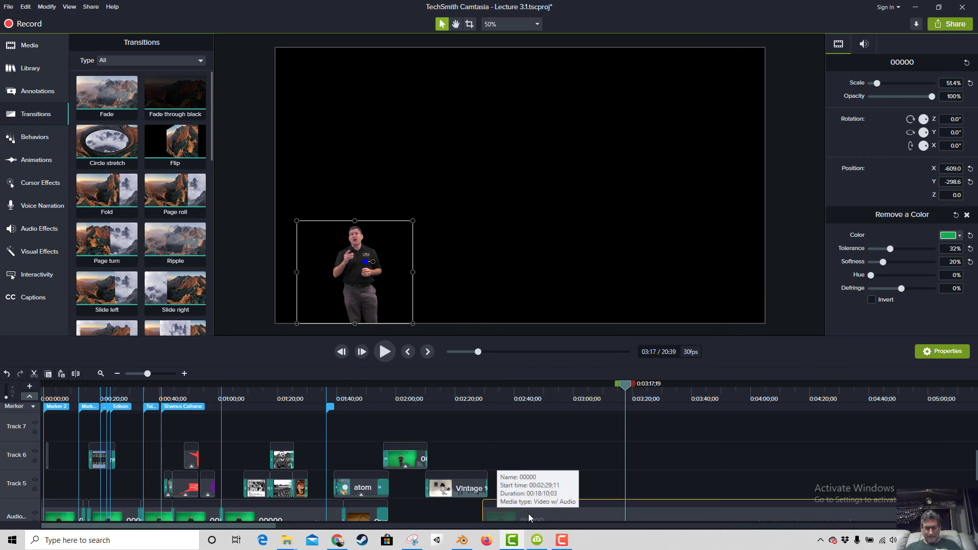
drag(529, 517, 529, 514)
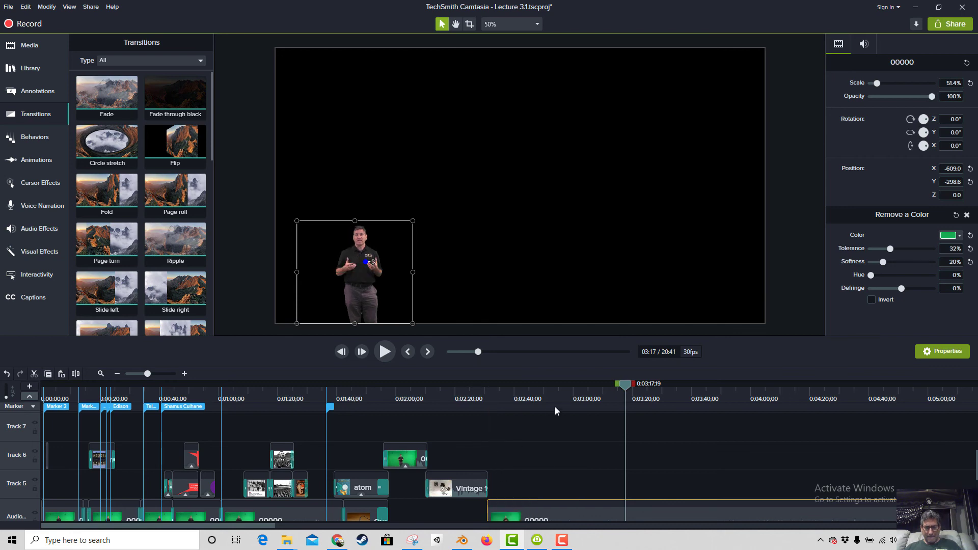
click(189, 378)
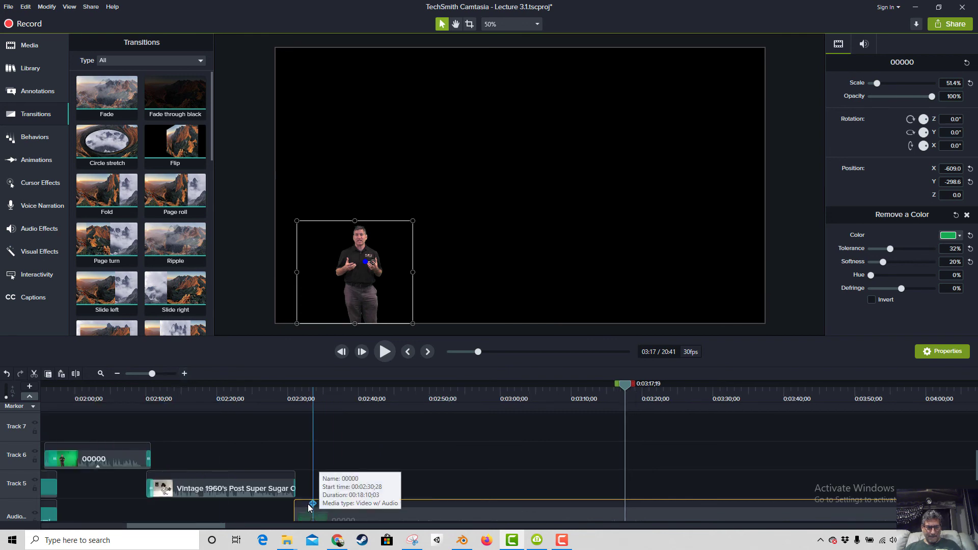
Add a Fade where the vintage commercial meets the 00000 clip and shorten the commercial's closing fade to 00:14.
click(188, 377)
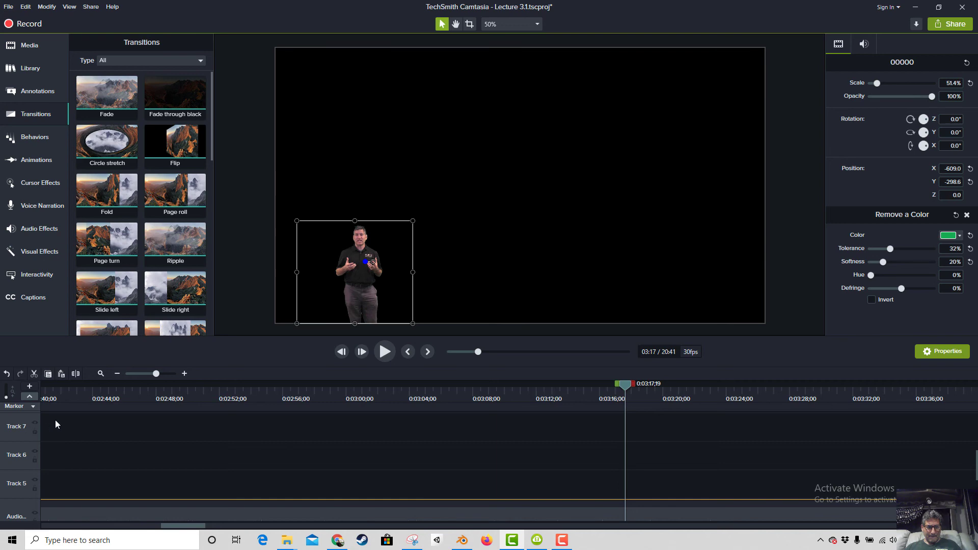
drag(356, 395, 167, 444)
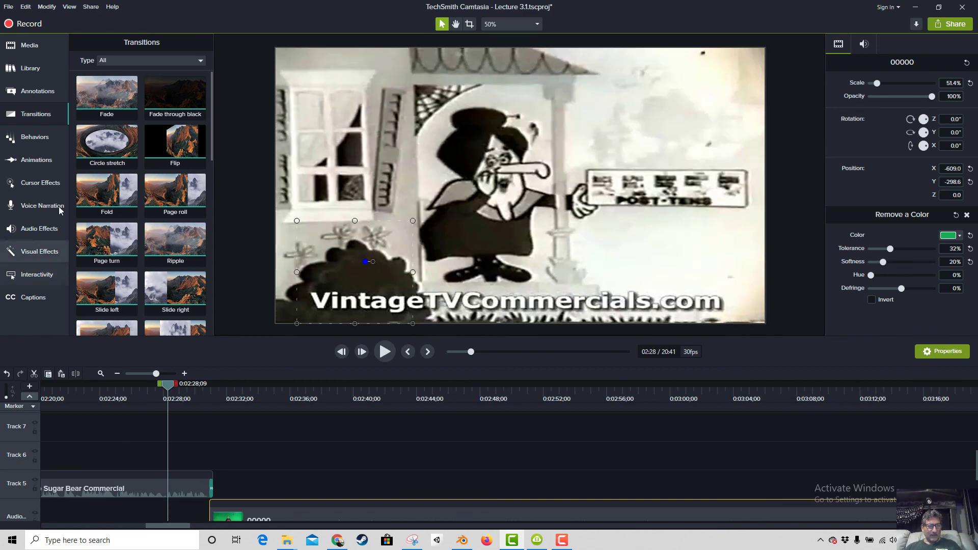
drag(92, 99, 216, 492)
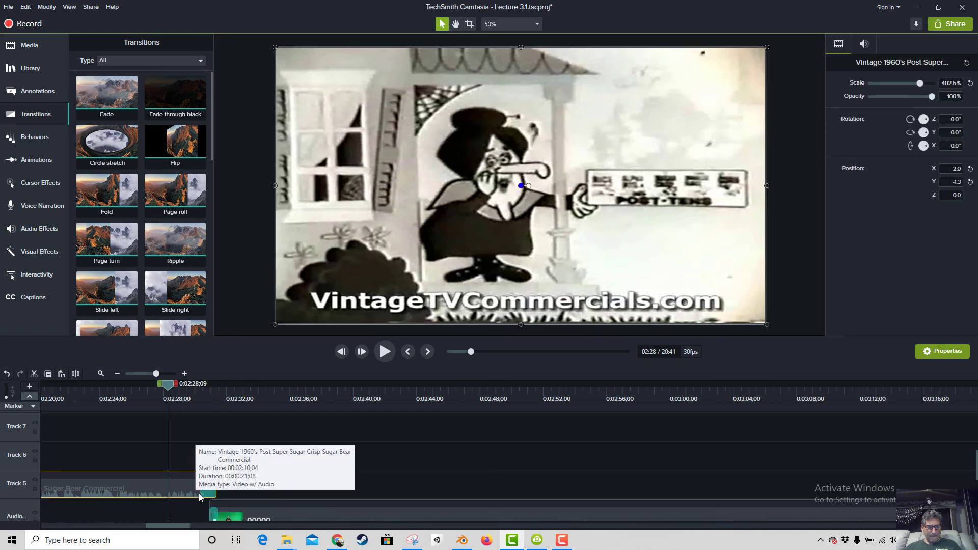
click(203, 489)
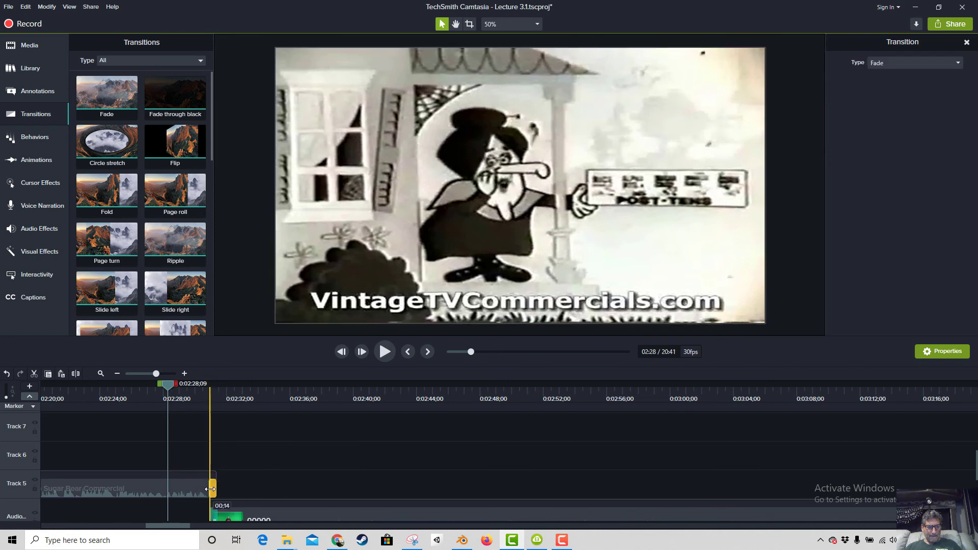
Play the change from the commercial to the presenter from 0:02:30;17 and save the project.
click(203, 392)
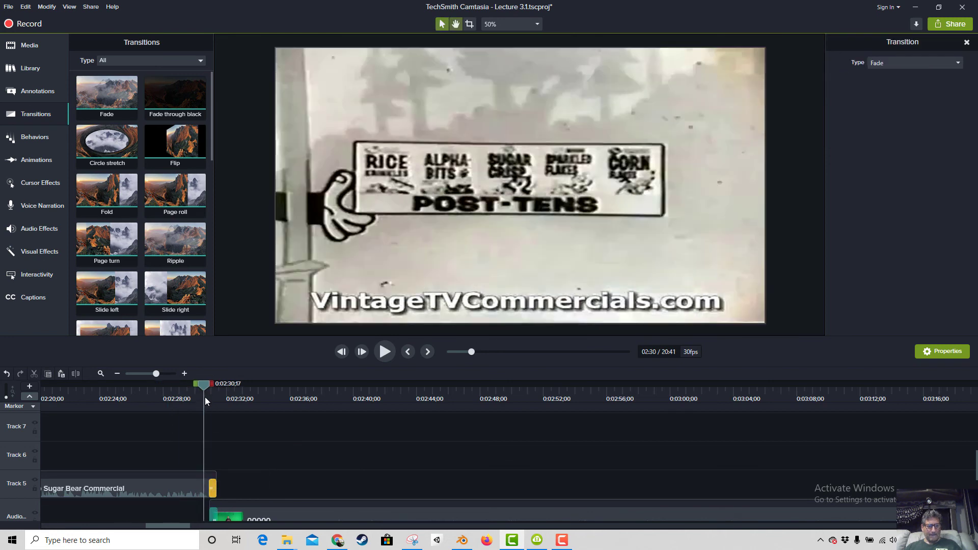
key(space)
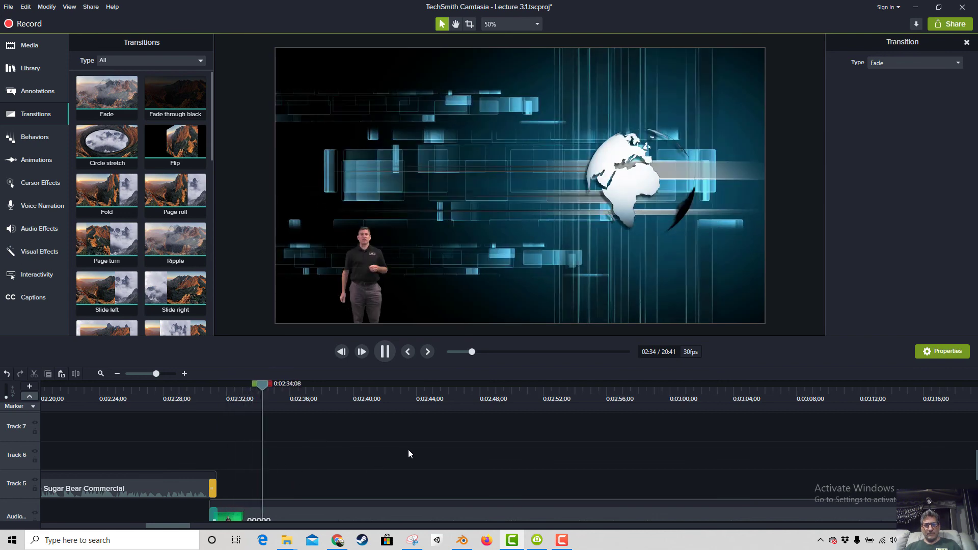
scroll(408, 449, down, 2)
scroll(415, 461, up, 1)
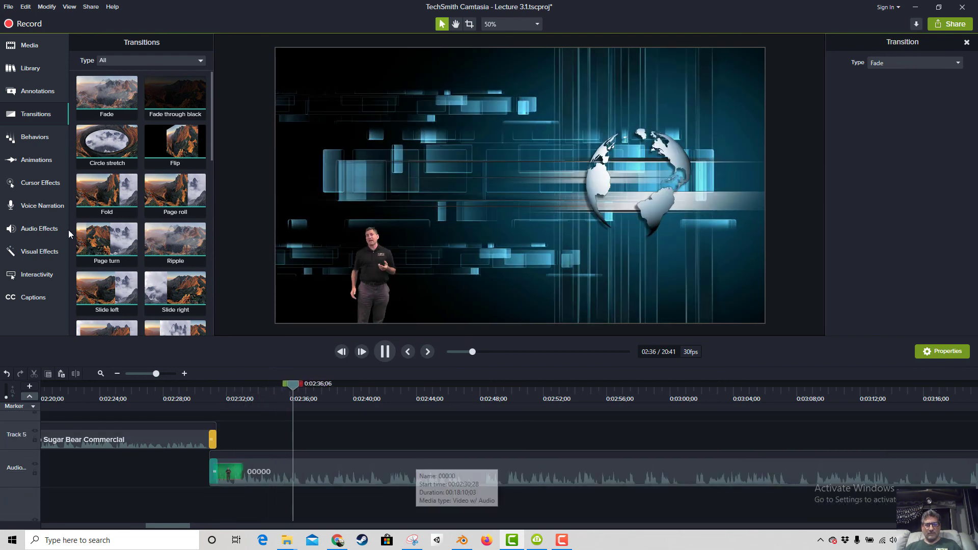
click(9, 7)
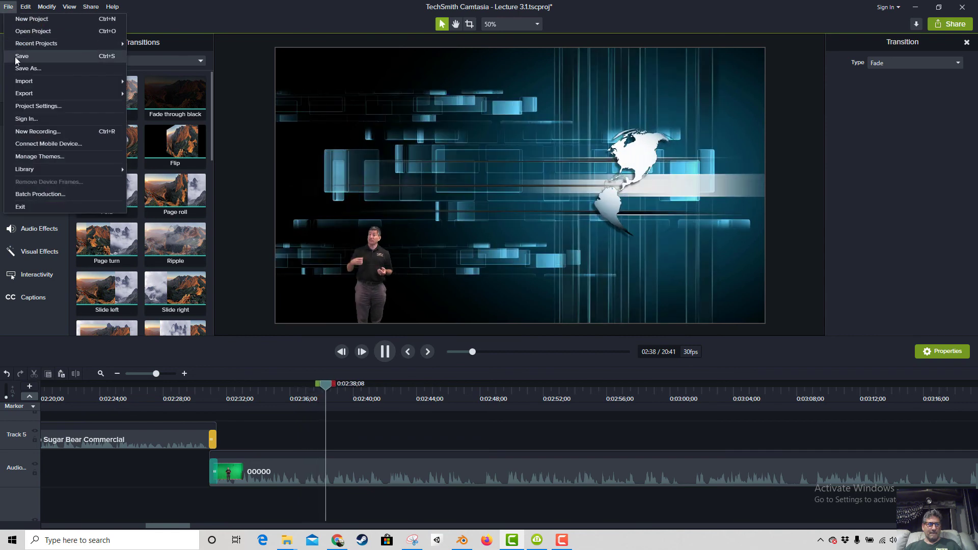
click(8, 6)
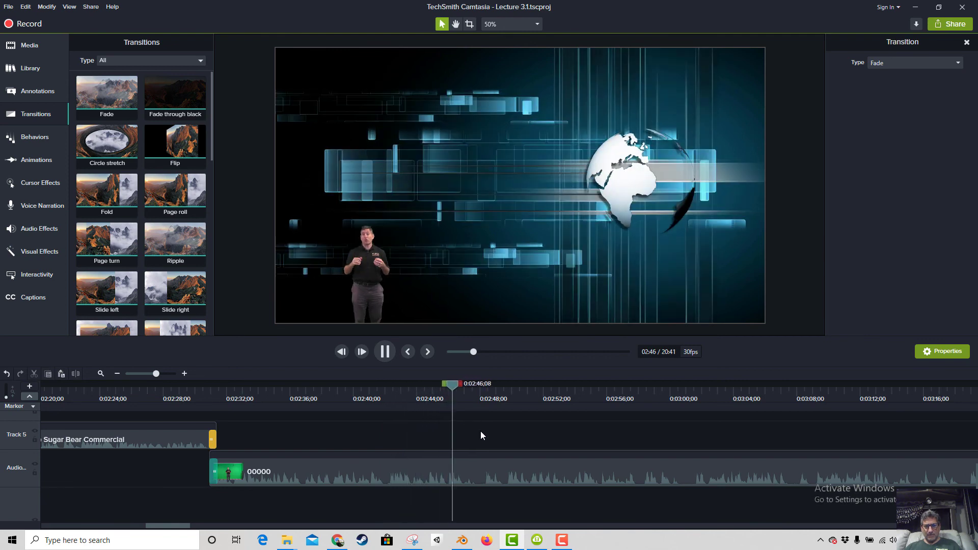
Replay the presenter's speech around 0:02:44 and add a timeline marker named "you too" at 0:02:44;04.
key(space)
drag(440, 392, 424, 399)
key(space)
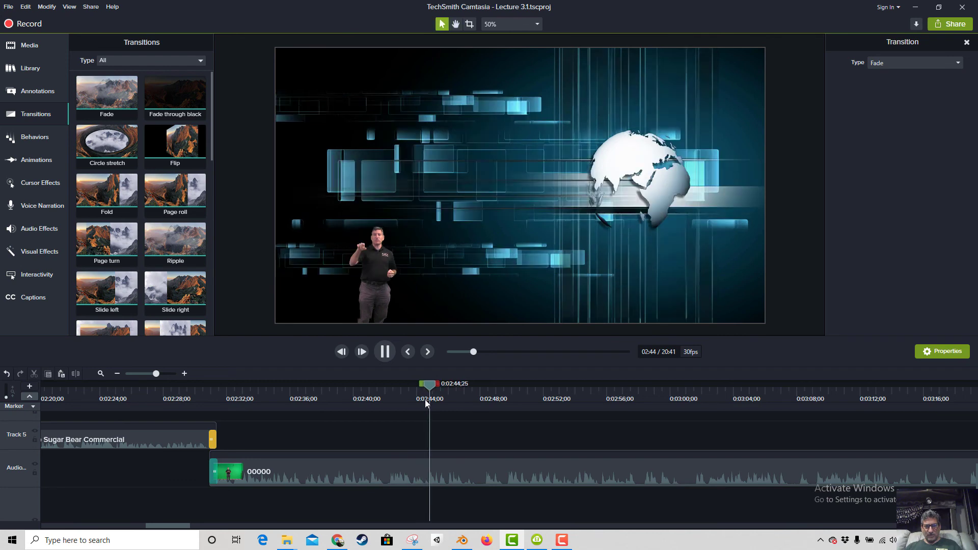
key(space)
click(408, 401)
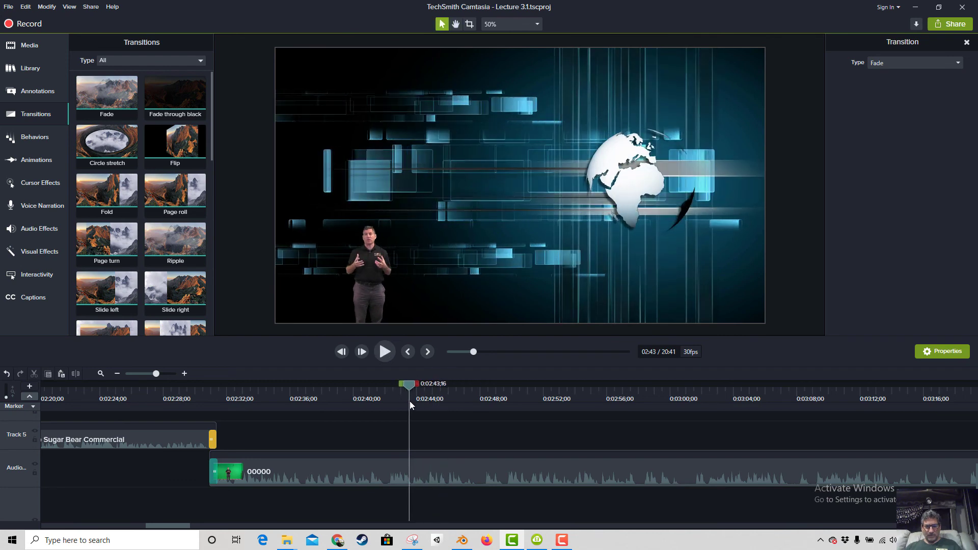
key(space)
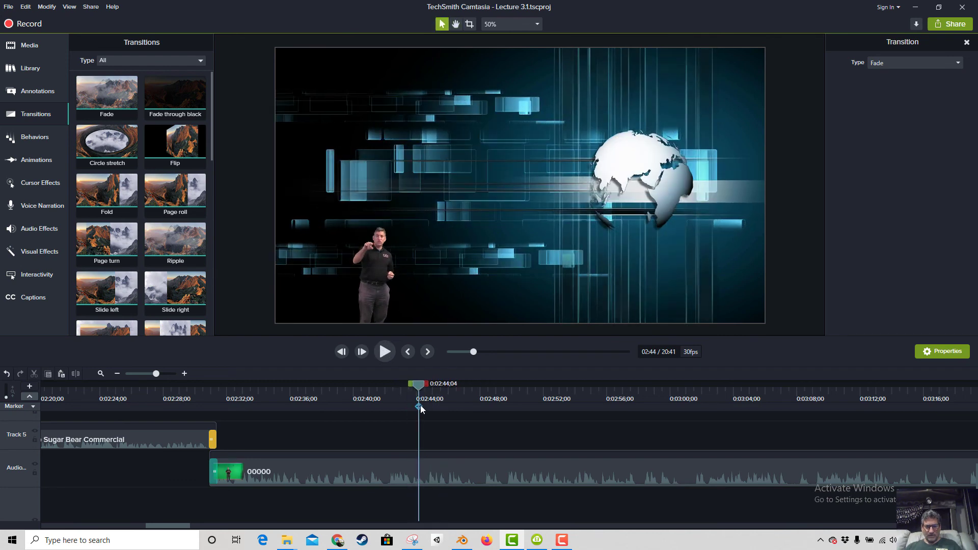
click(420, 405)
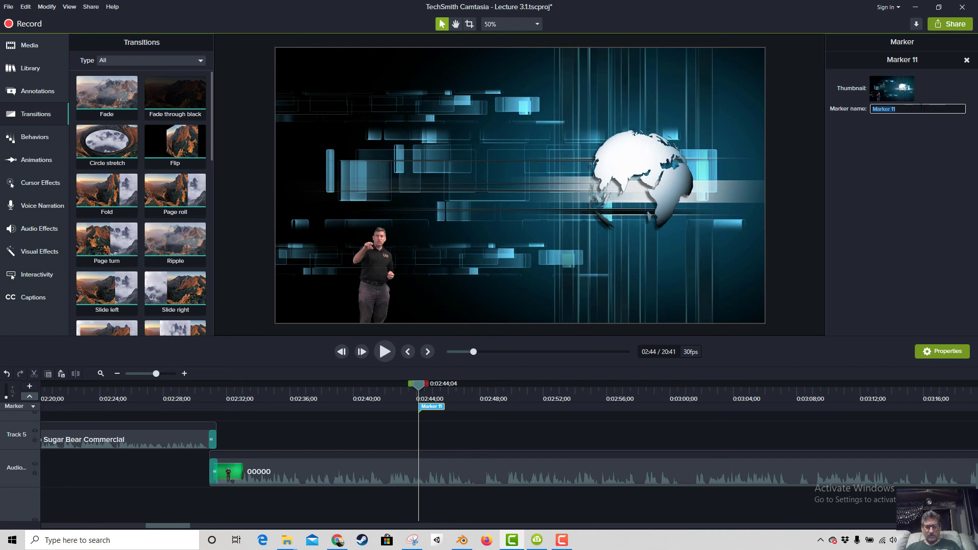
text(you too)
key(Return)
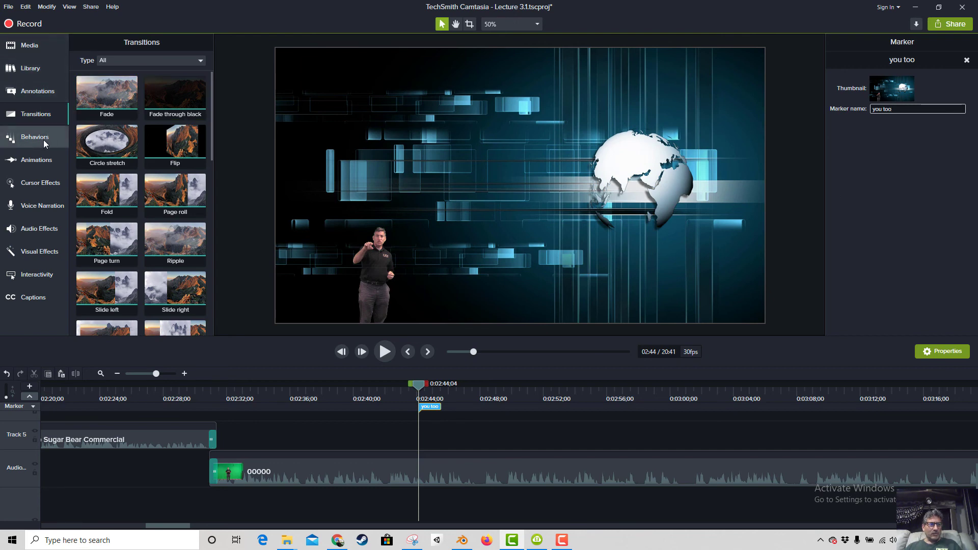
Add a teal cloud callout from the Basic style above the presenter at X -694, Y 315, with its tail pointing to his head.
click(31, 93)
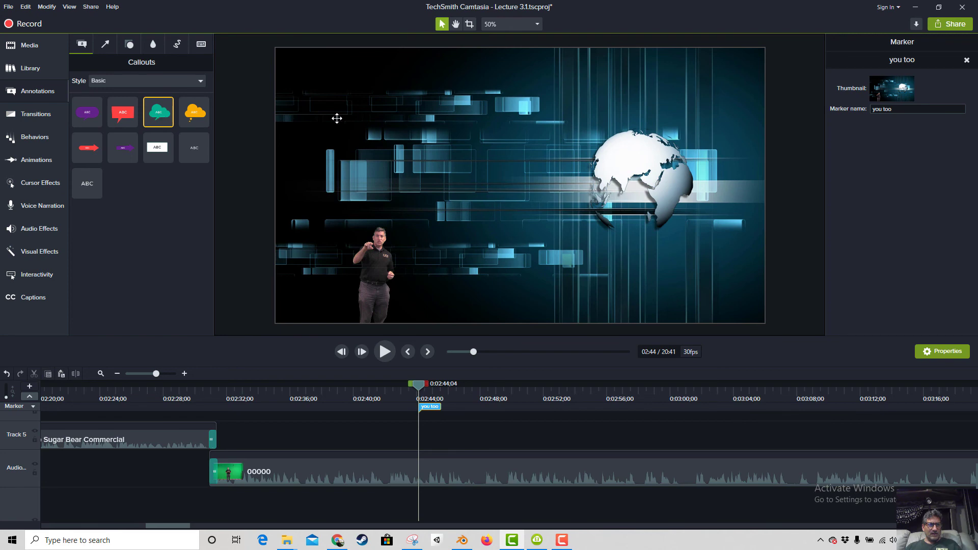
drag(336, 118, 361, 123)
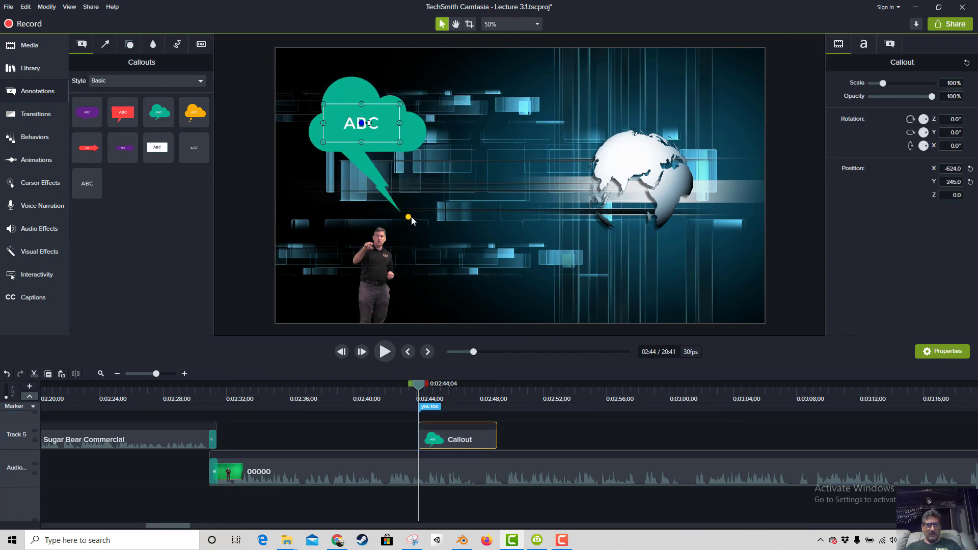
drag(411, 216, 370, 216)
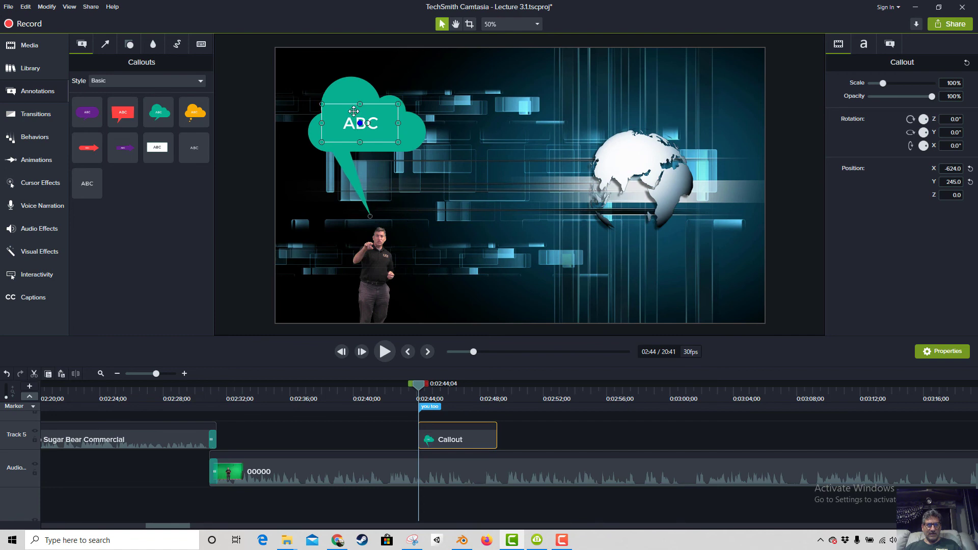
drag(353, 111, 341, 98)
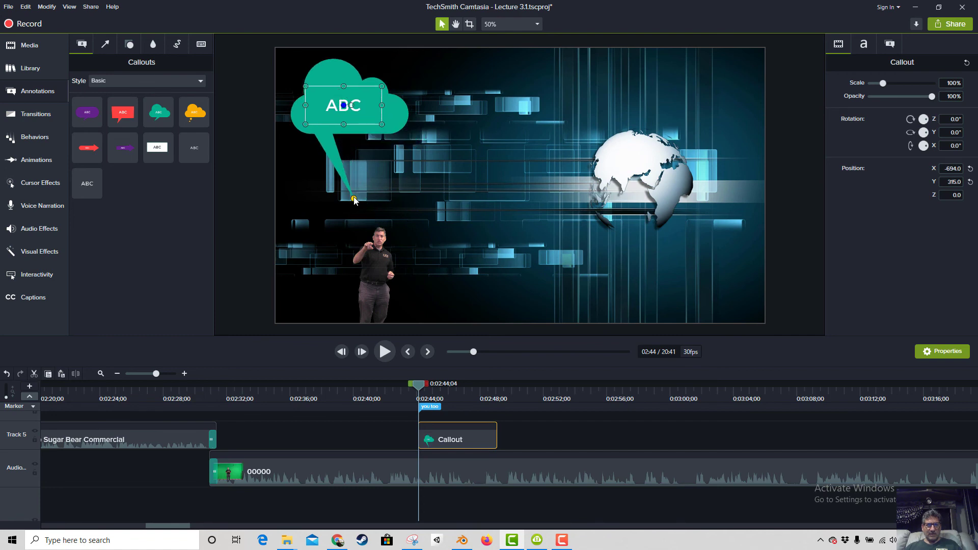
drag(354, 199, 369, 207)
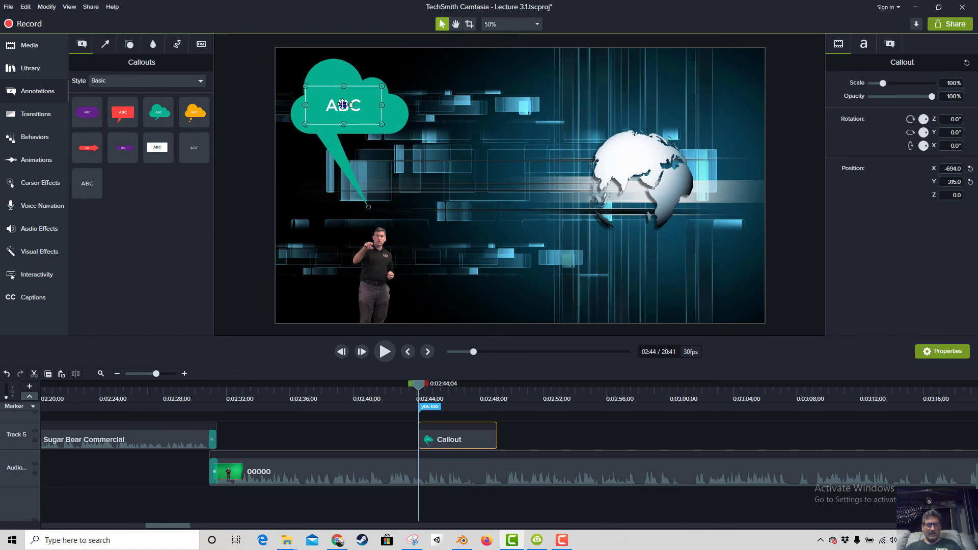
Replace the cloud callout's placeholder text with "You too can harness that power!".
double_click(343, 105)
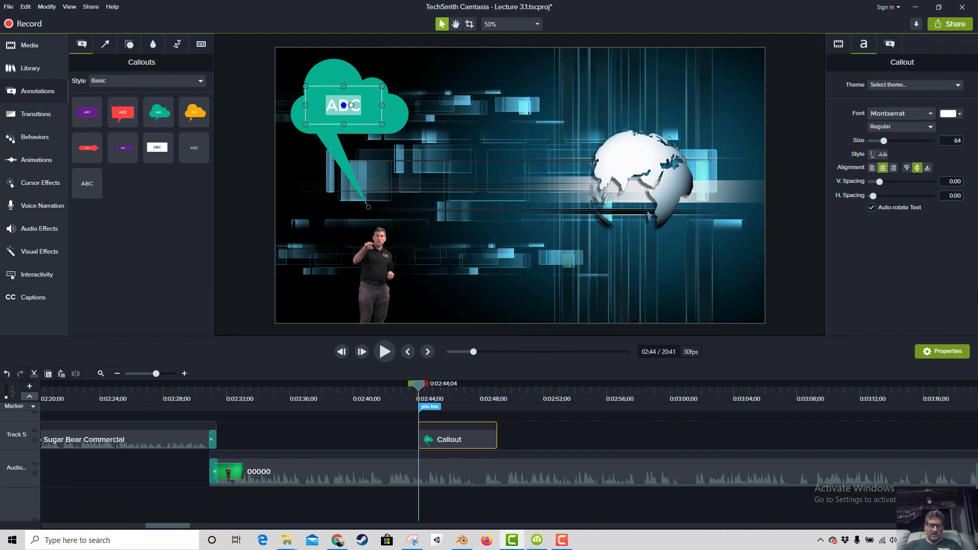
text(You too ca)
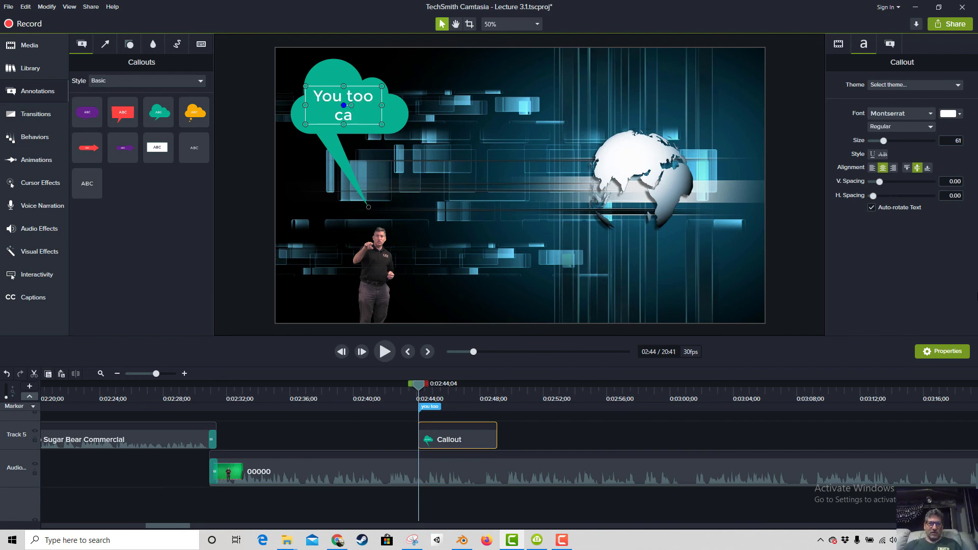
text(n harness that)
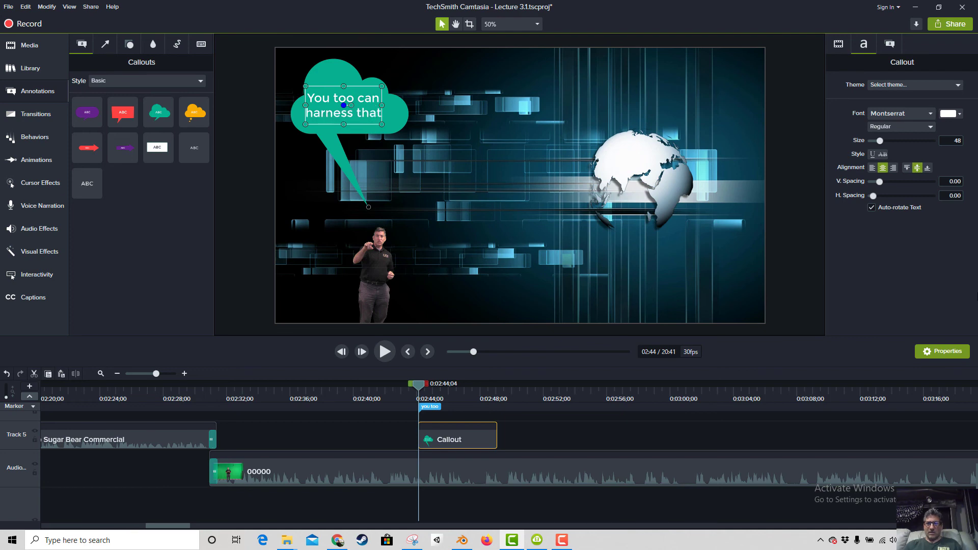
text( power!)
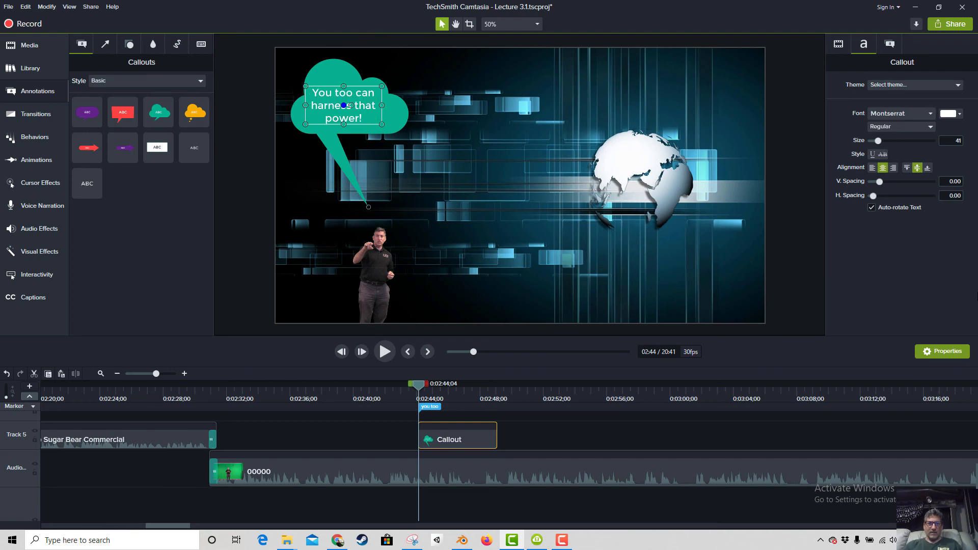
Try to change the font of the cloud callout's existing text to another one from the available fonts.
click(928, 116)
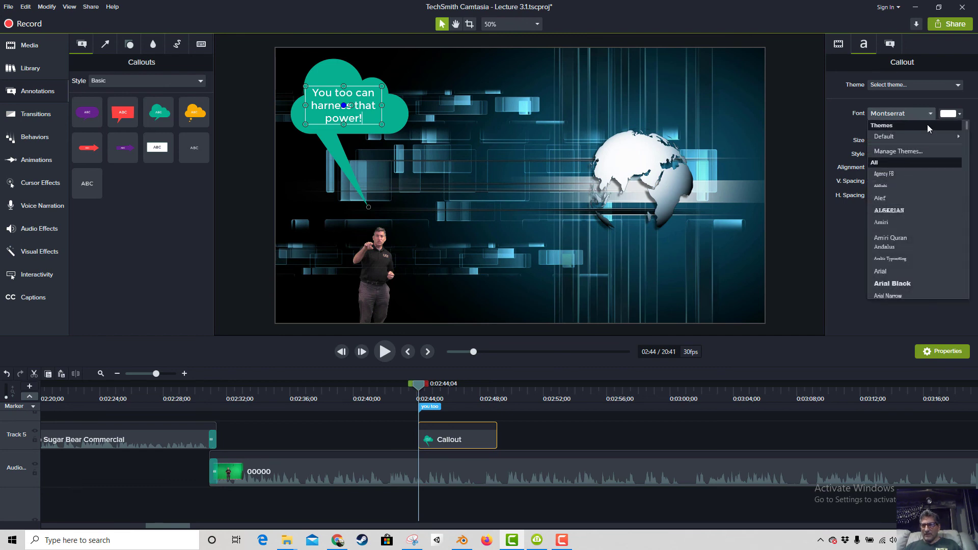
scroll(937, 193, down, 3)
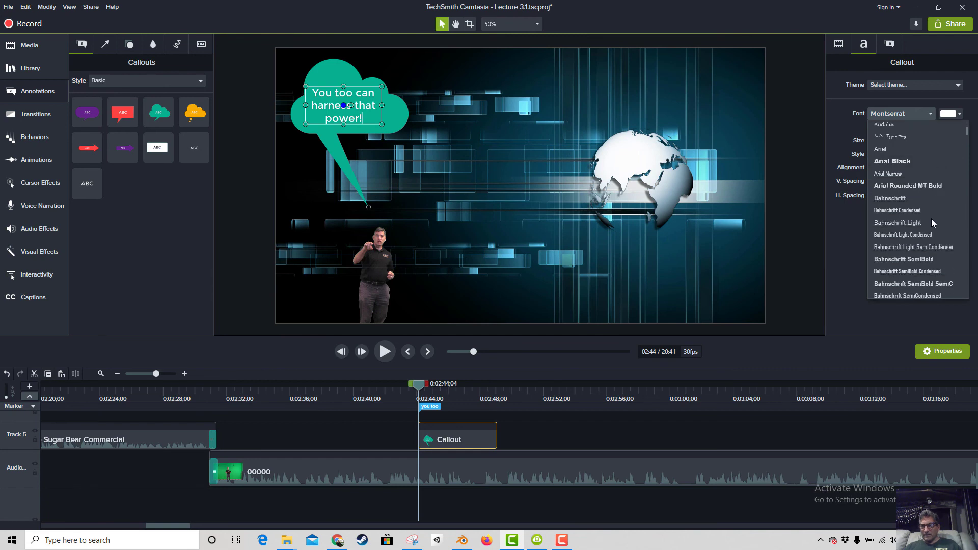
scroll(931, 218, down, 6)
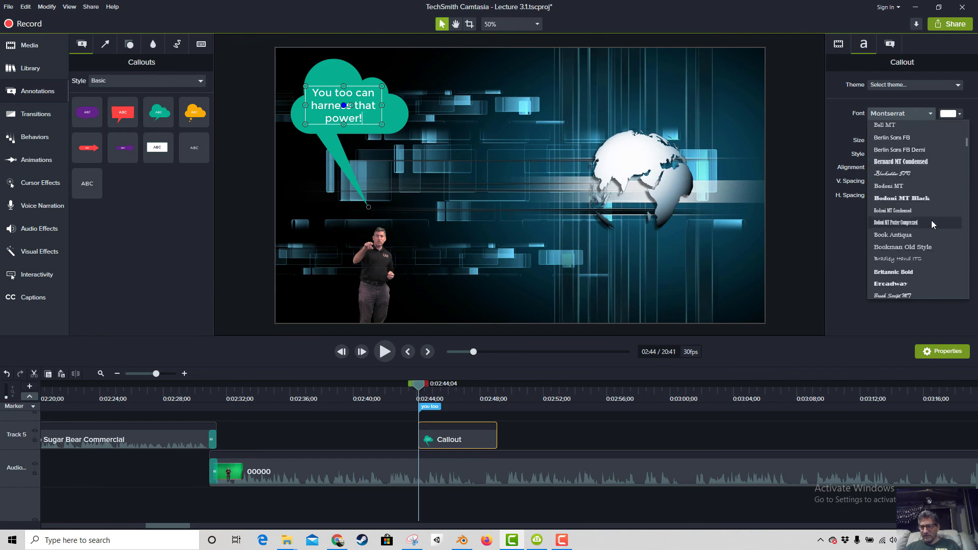
scroll(931, 220, down, 6)
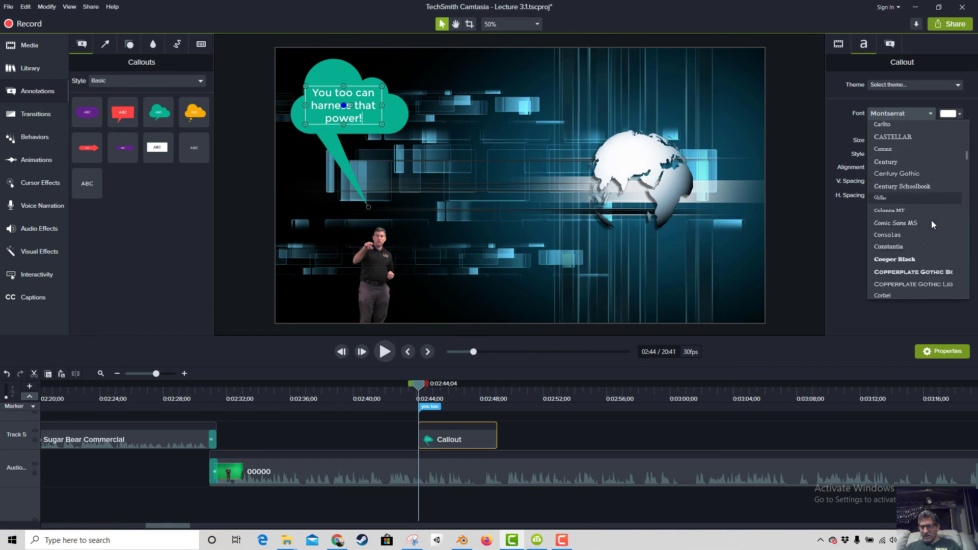
scroll(931, 220, down, 1)
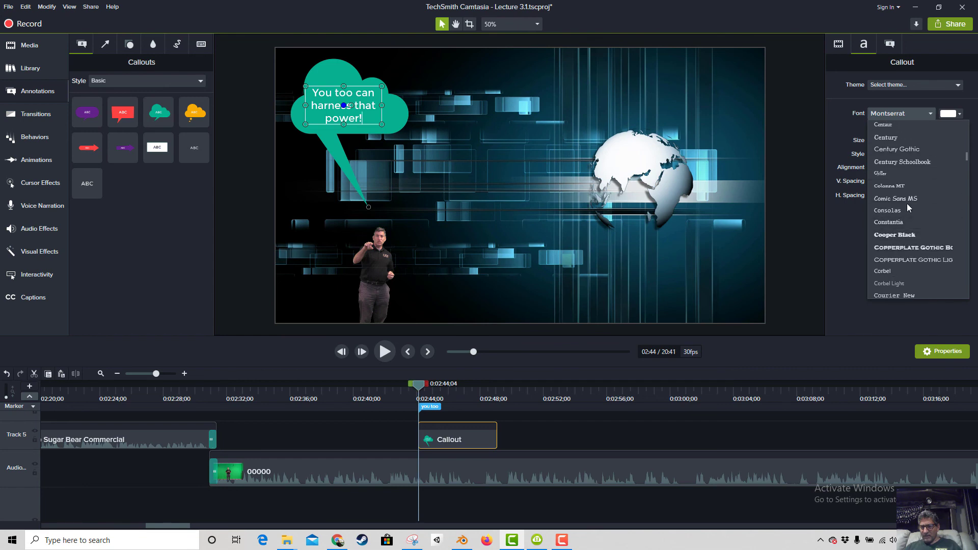
key(Escape)
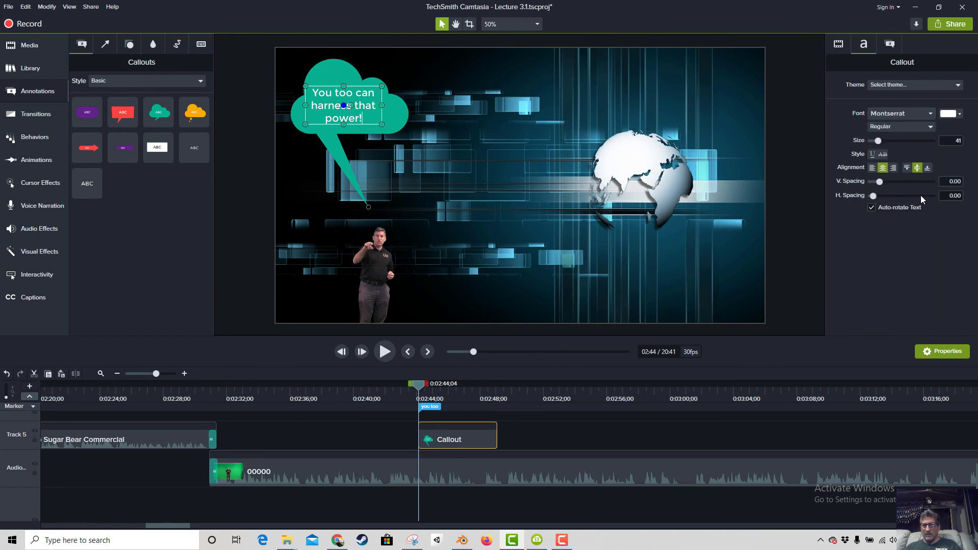
click(898, 115)
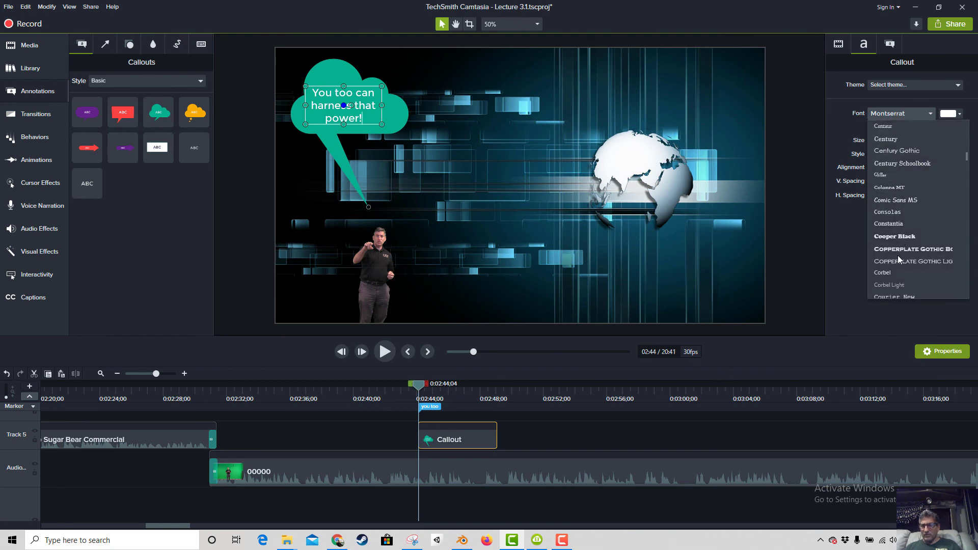
scroll(893, 273, down, 1)
scroll(890, 254, up, 1)
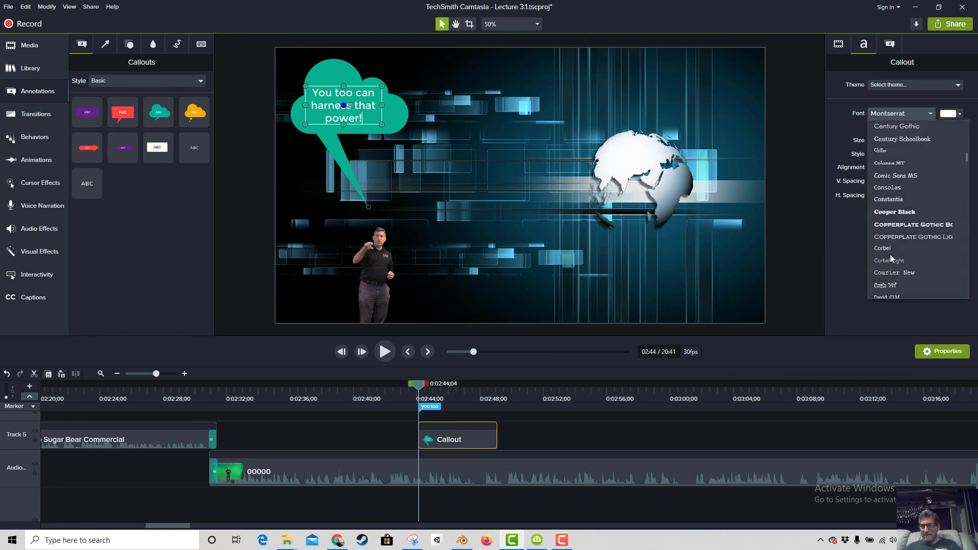
key(Escape)
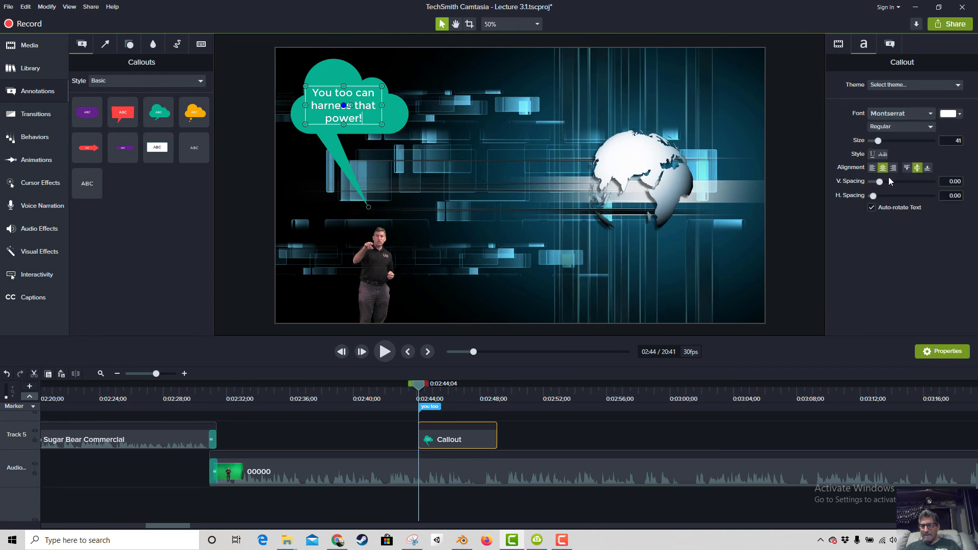
click(909, 113)
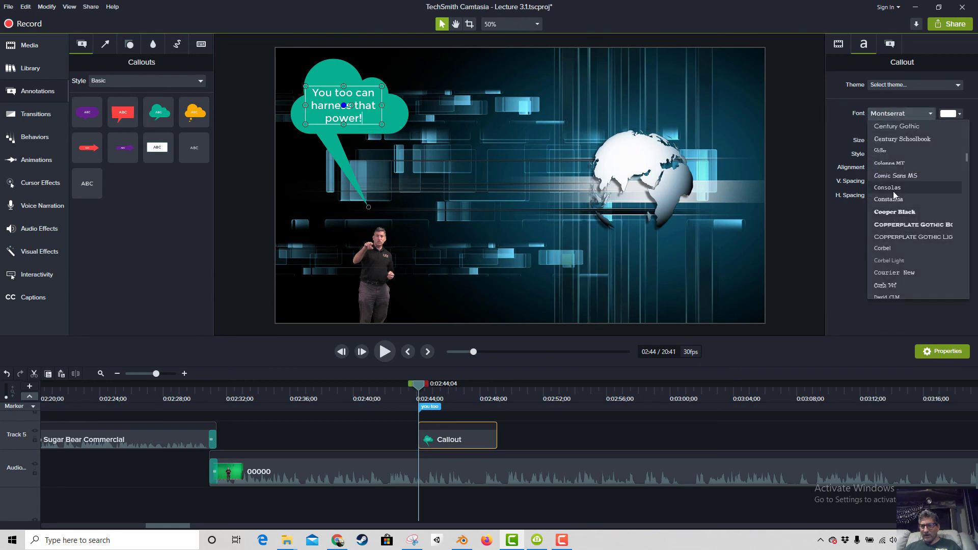
key(Escape)
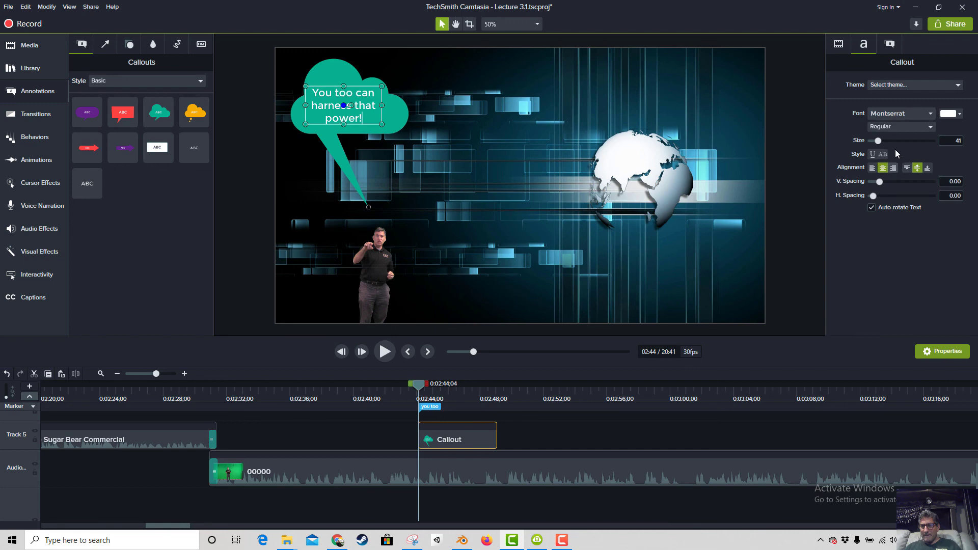
click(925, 114)
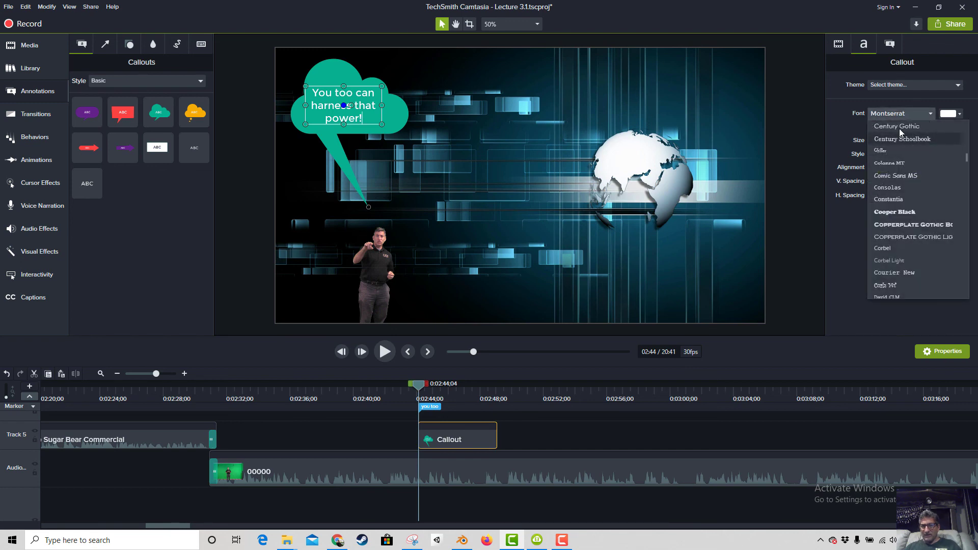
click(899, 127)
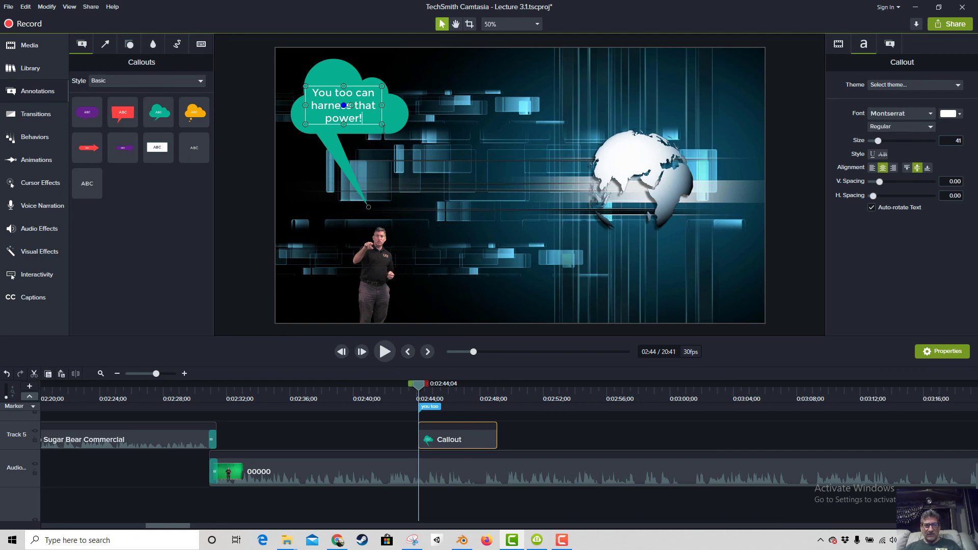
Delete all the text in the cloud callout and check the available fonts for the empty text box.
drag(372, 119, 315, 89)
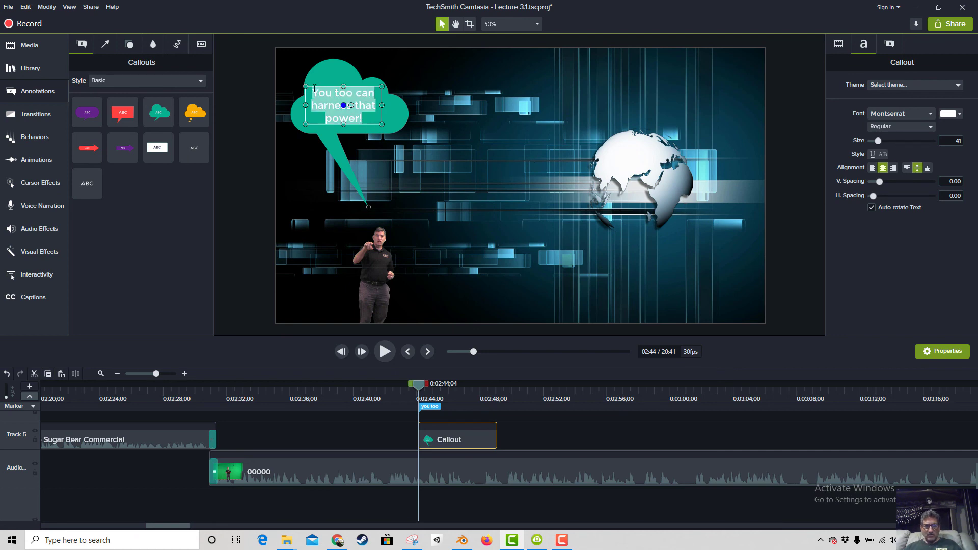
key(Delete)
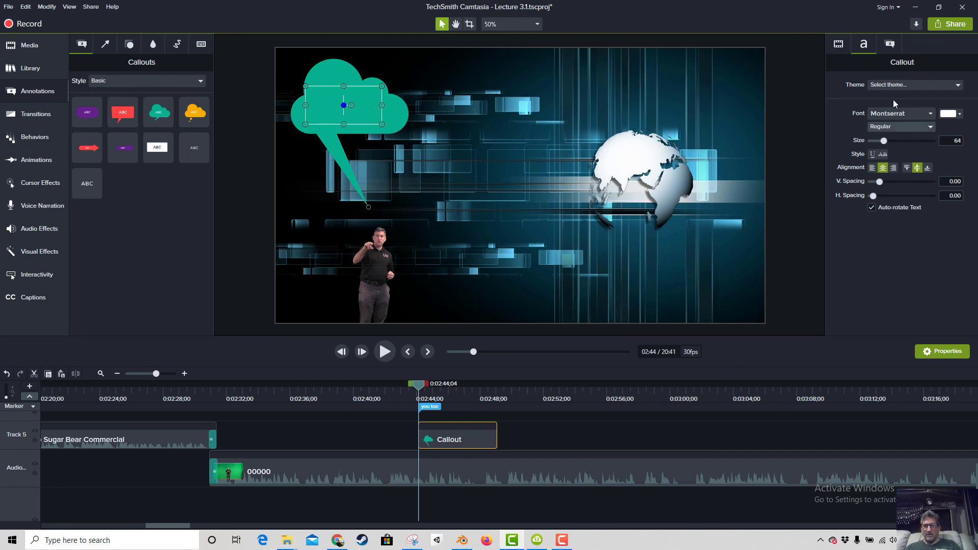
click(899, 115)
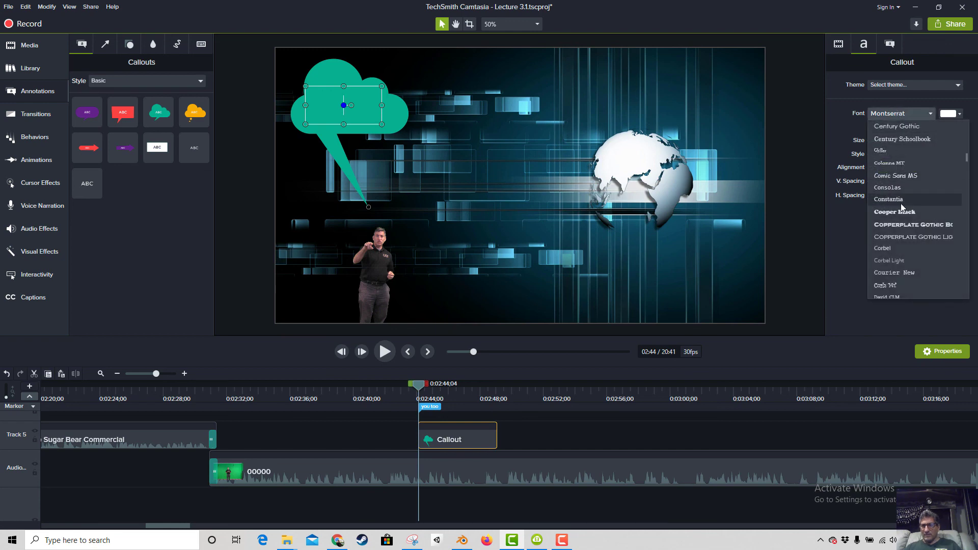
key(Escape)
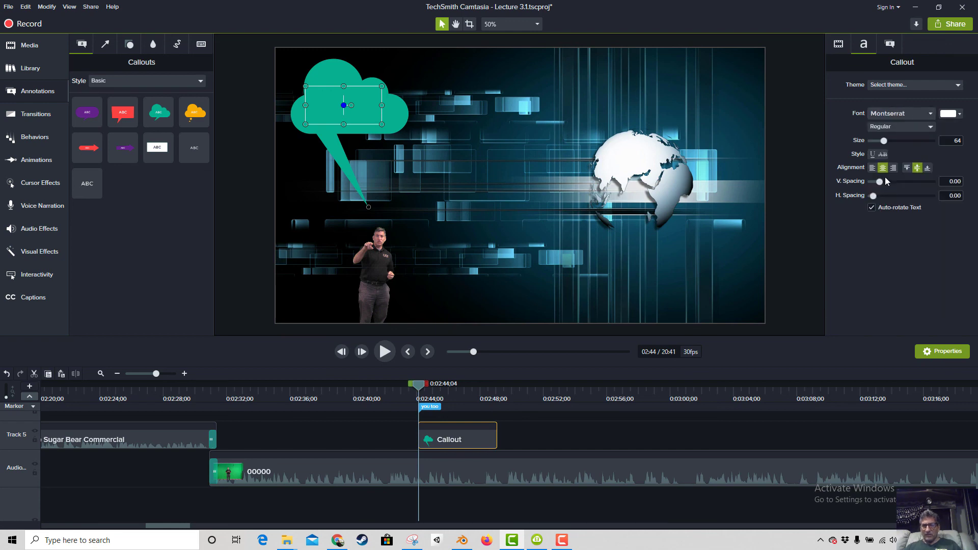
Create a new theme named "Comic" in the Theme Manager.
click(907, 116)
scroll(928, 170, up, 10)
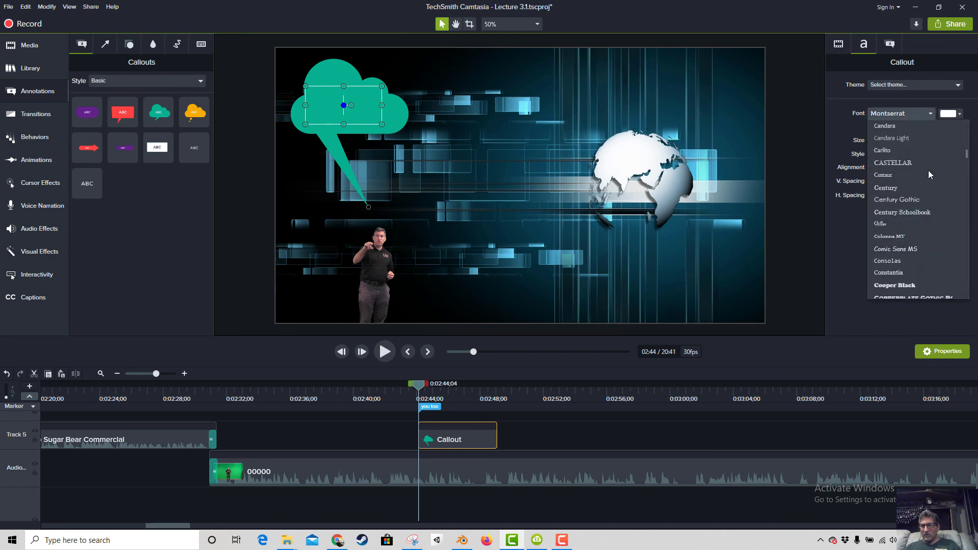
scroll(929, 164, down, 5)
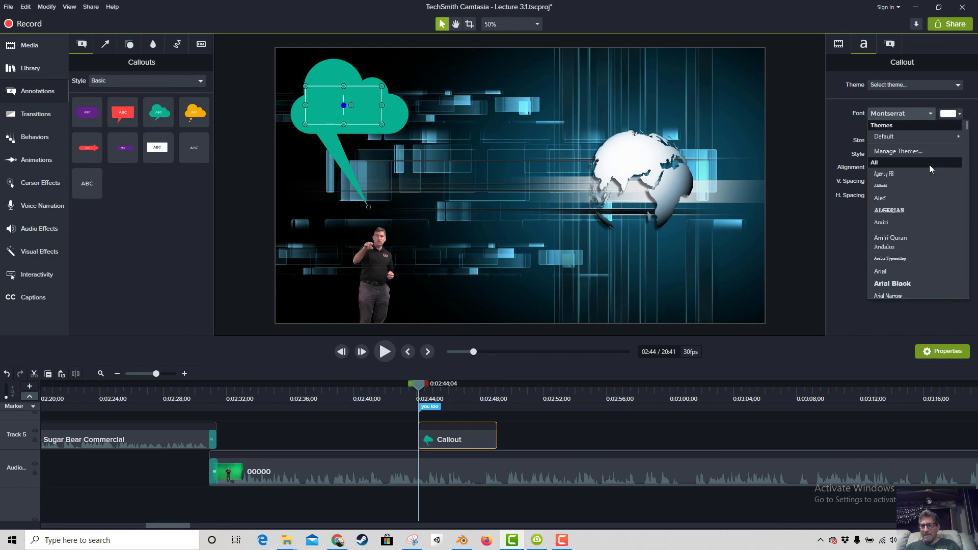
click(897, 155)
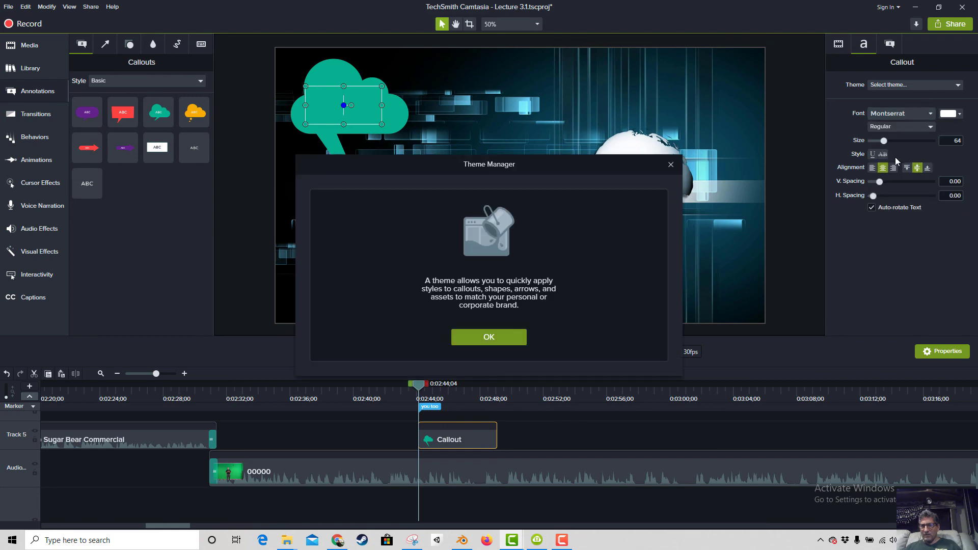
click(508, 341)
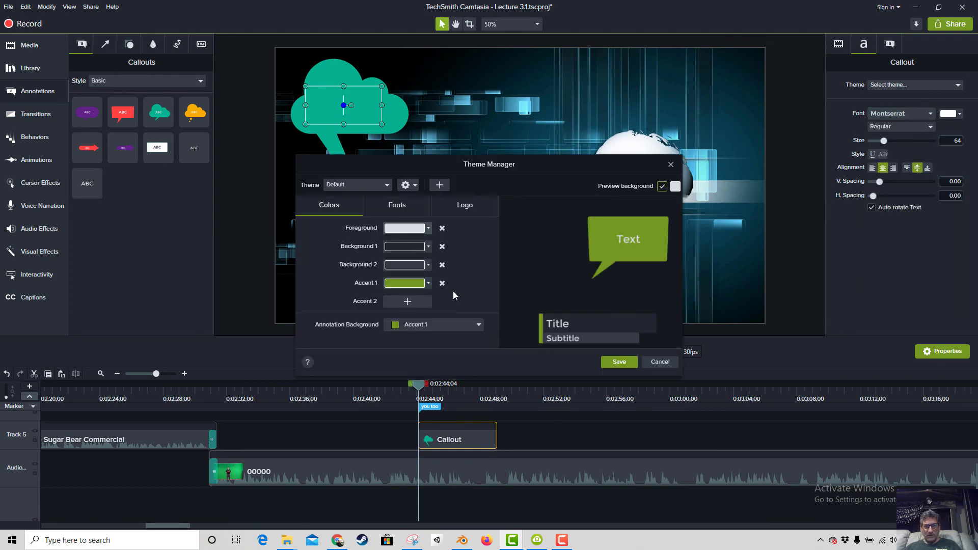
click(383, 185)
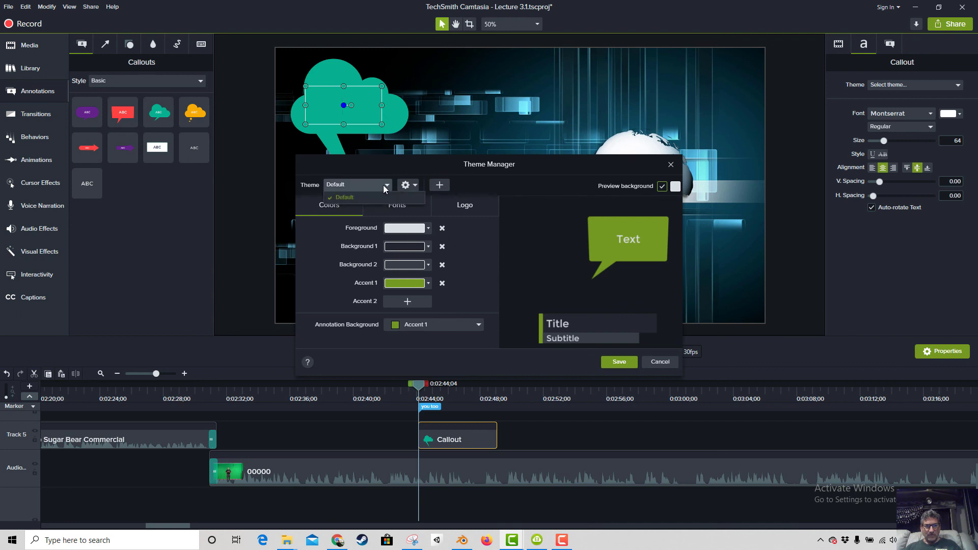
click(349, 185)
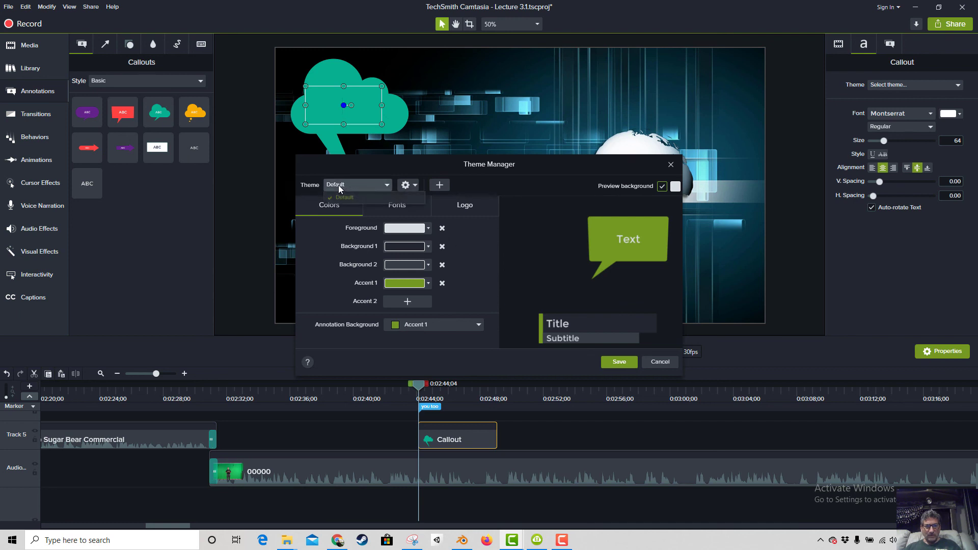
click(433, 185)
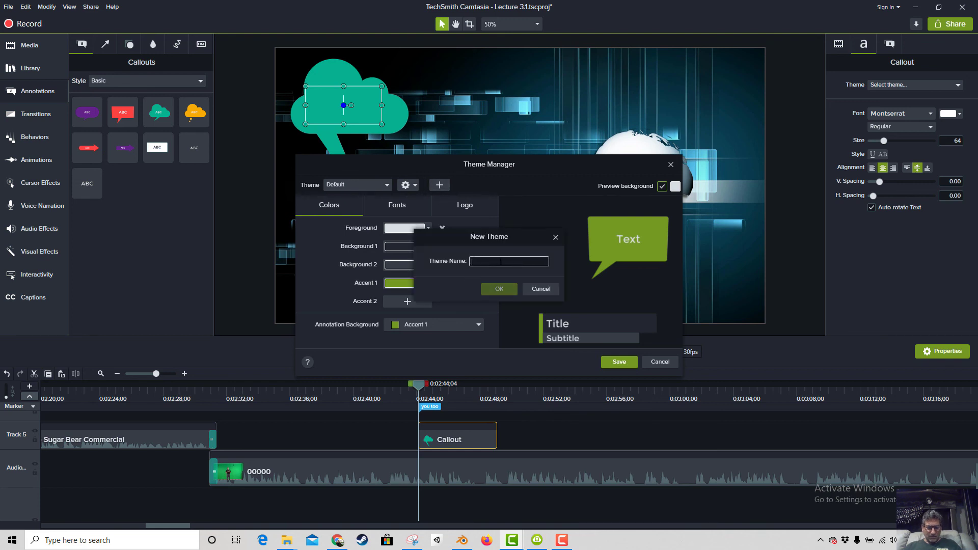
text(Comic)
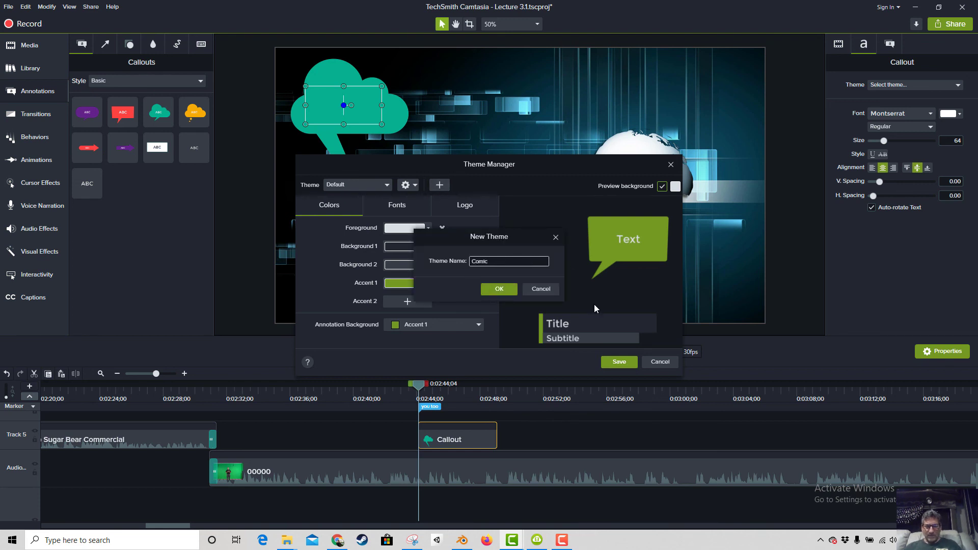
click(505, 293)
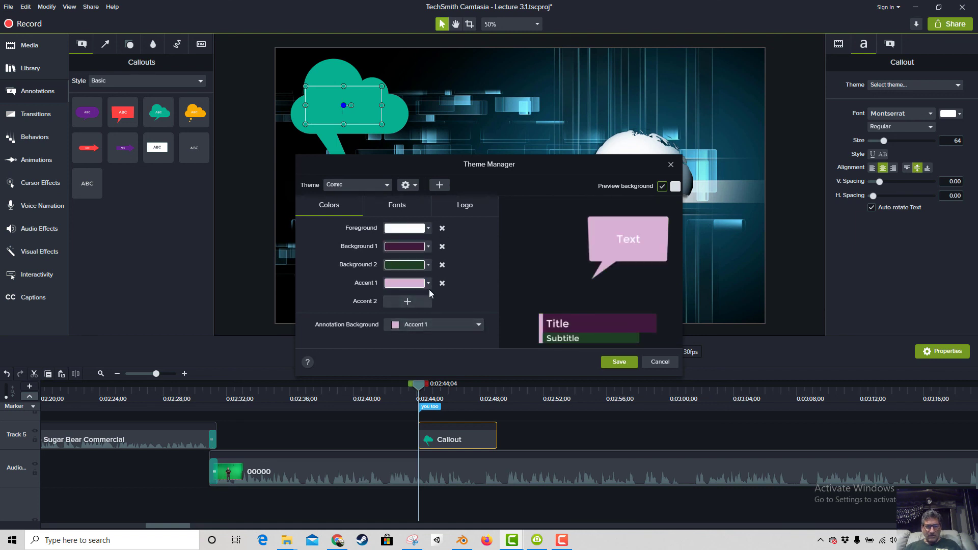
click(416, 186)
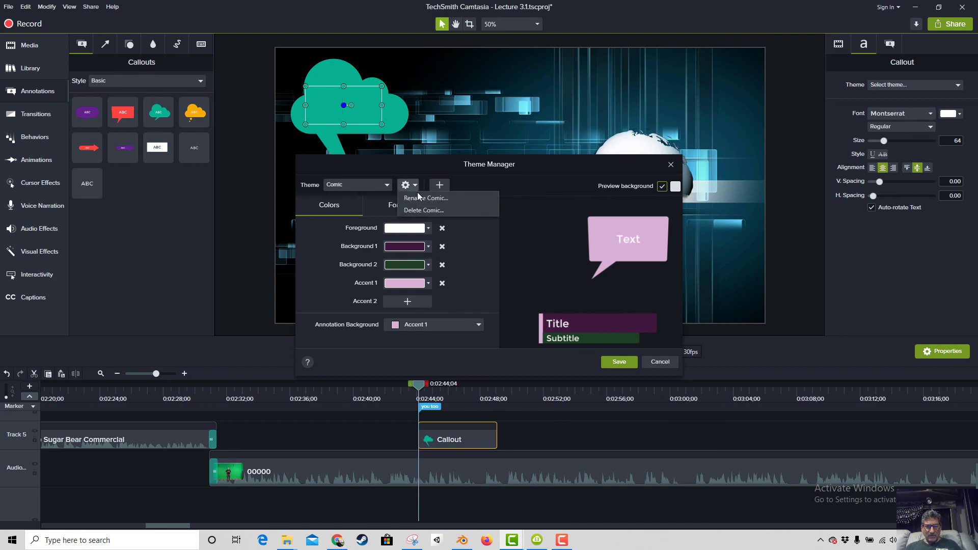
click(359, 188)
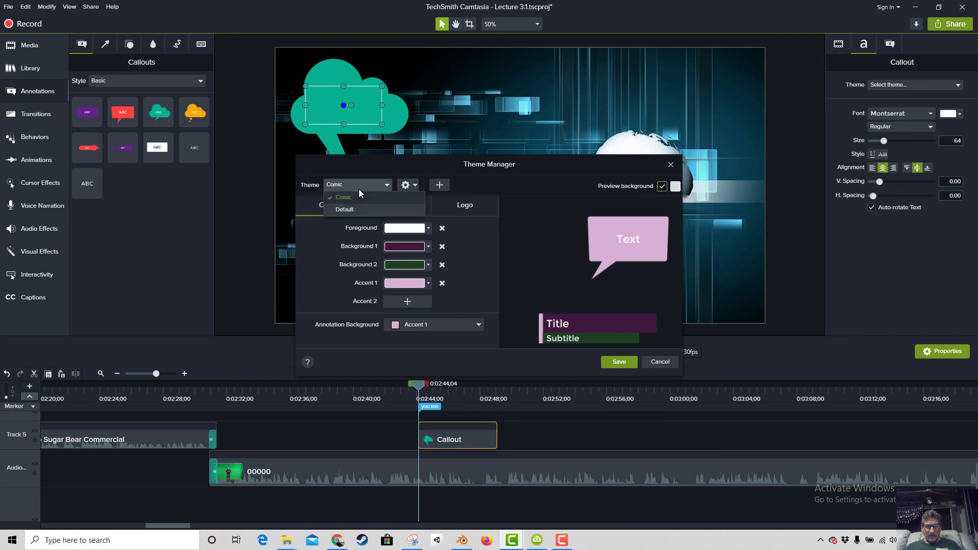
click(406, 185)
click(405, 185)
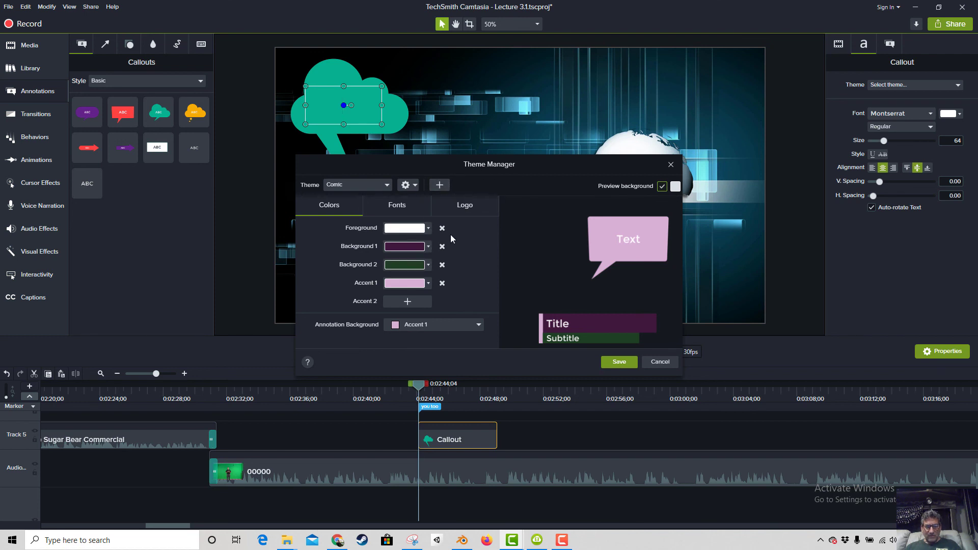
Set Font 1 of the Comic theme to Comic Sans MS.
click(411, 207)
click(424, 229)
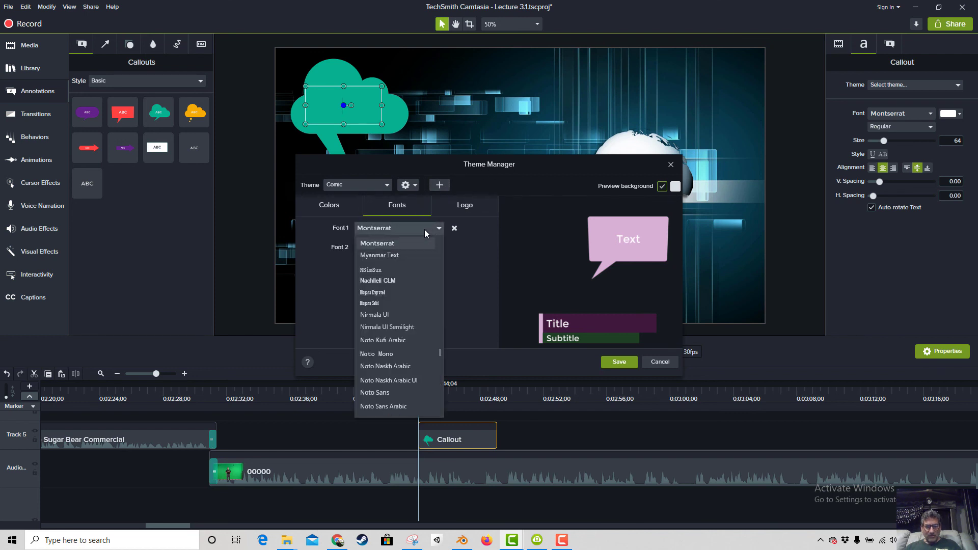
scroll(392, 357, down, 15)
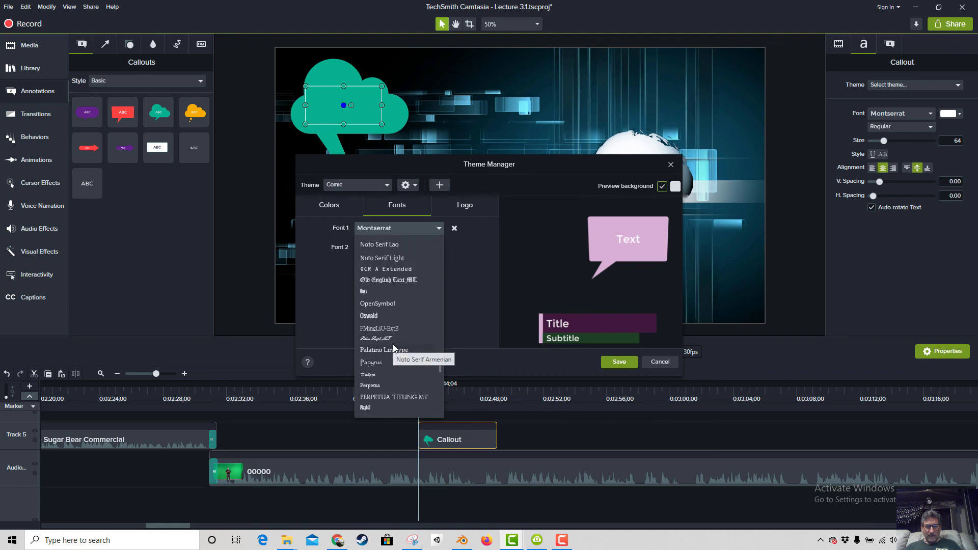
scroll(393, 343, down, 3)
scroll(393, 343, up, 20)
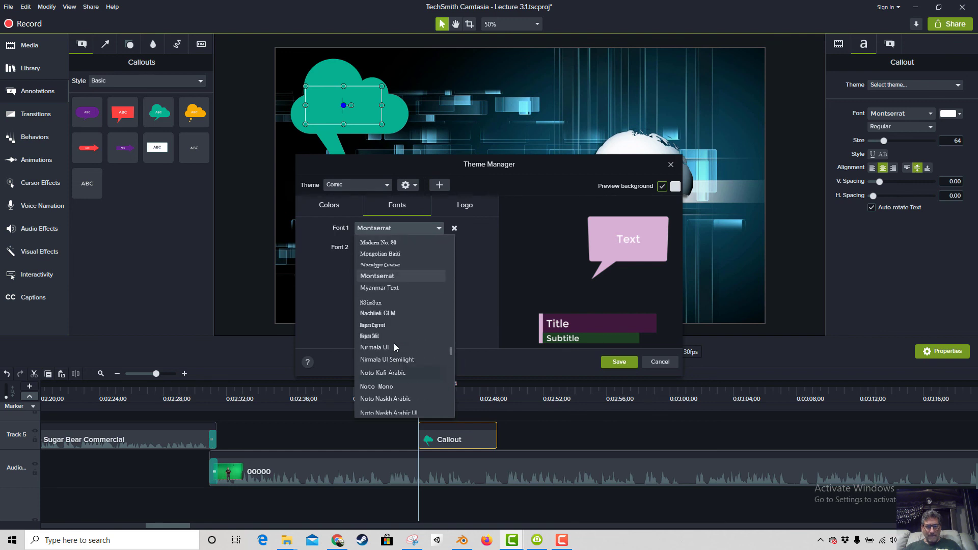
scroll(395, 340, up, 20)
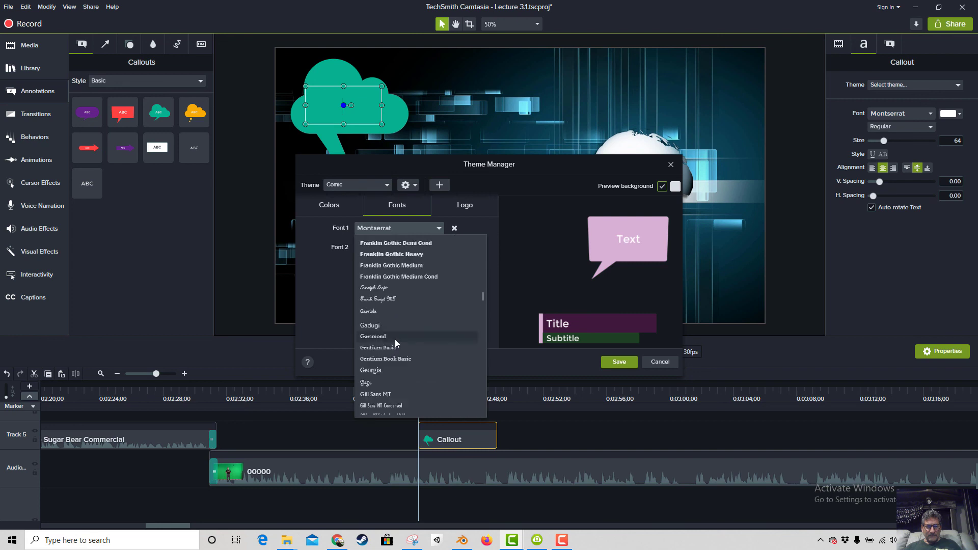
scroll(395, 340, up, 7)
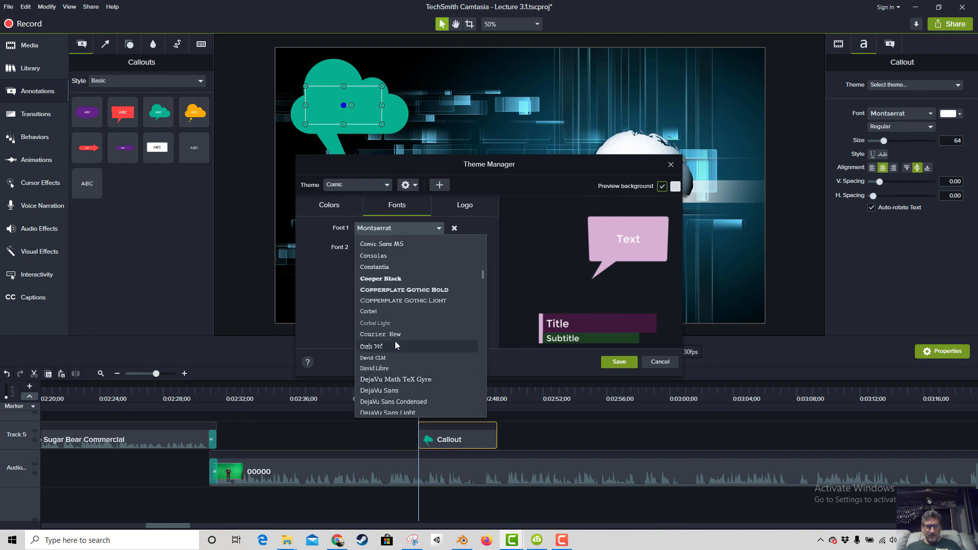
click(370, 244)
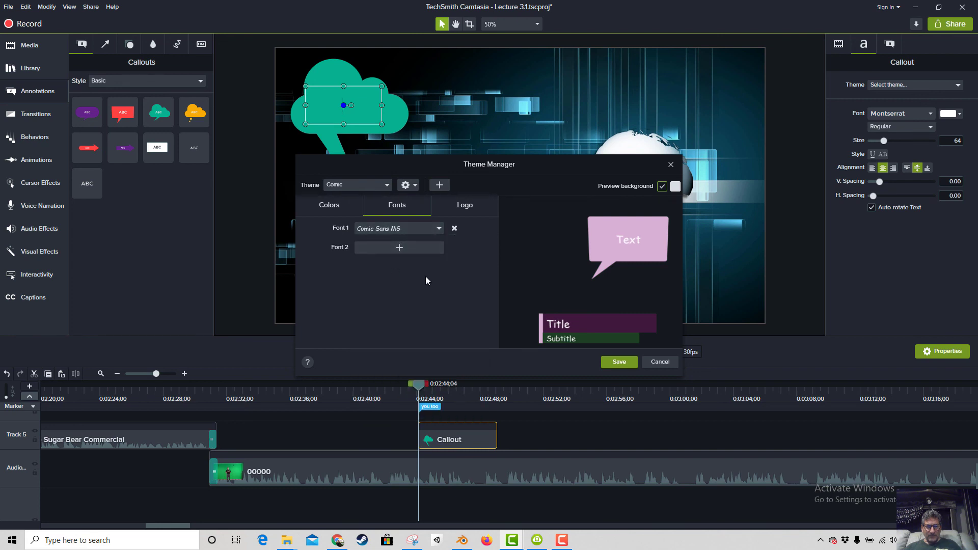
Add a Font 2 to the Comic theme and set it to Elephant.
click(407, 248)
click(438, 246)
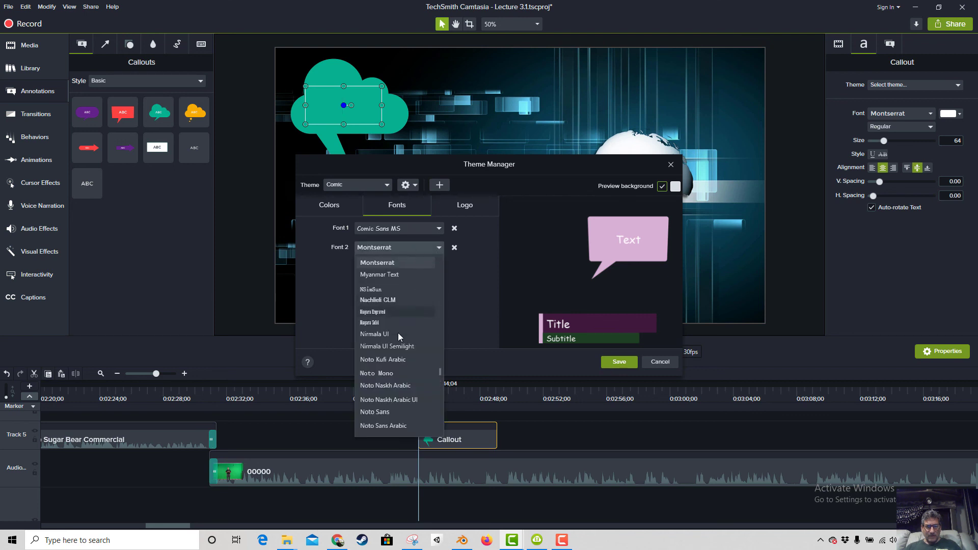
scroll(395, 339, down, 10)
scroll(392, 345, up, 10)
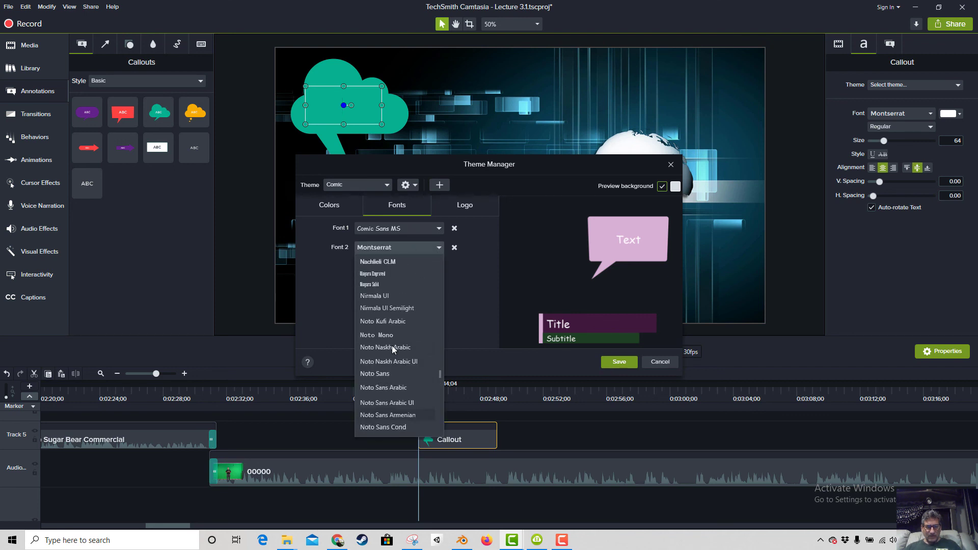
scroll(392, 346, down, 5)
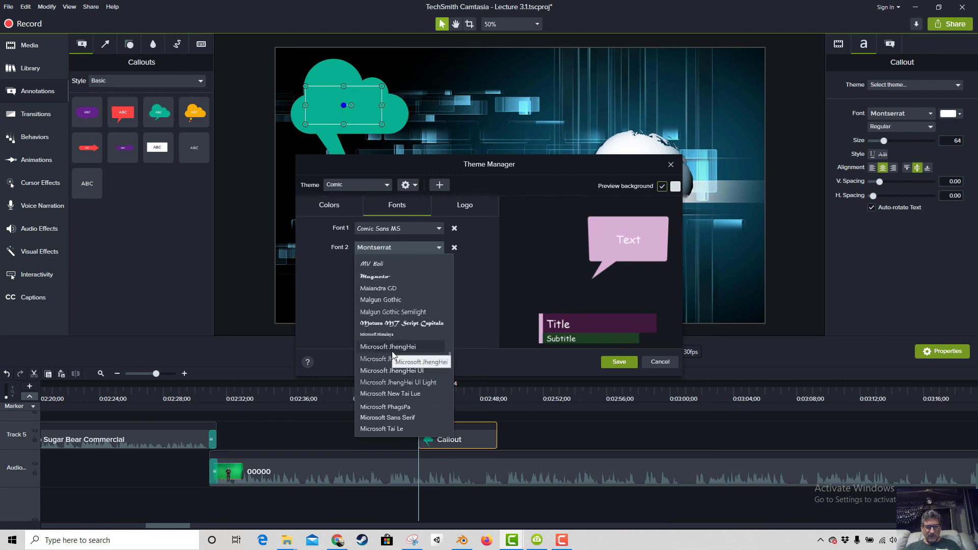
scroll(392, 352, up, 8)
scroll(393, 352, up, 8)
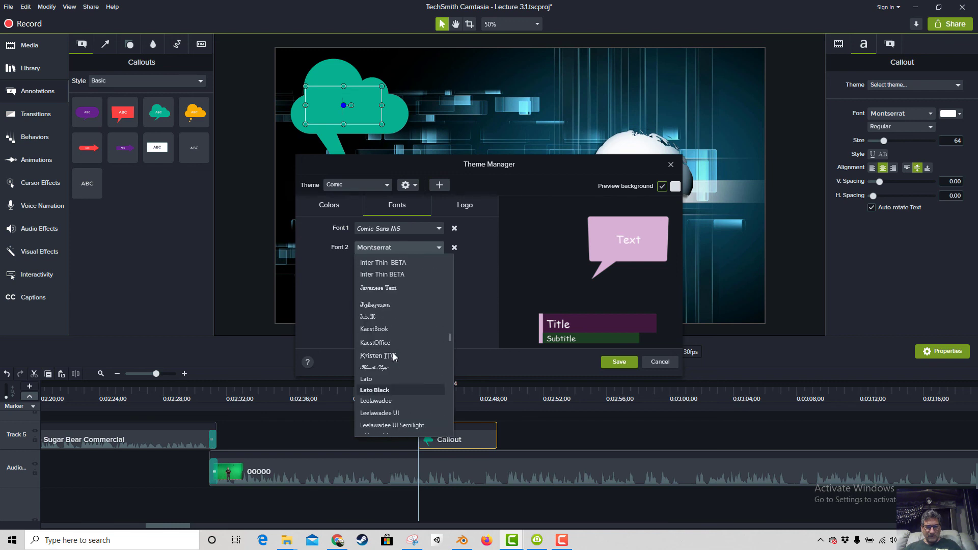
scroll(394, 356, up, 3)
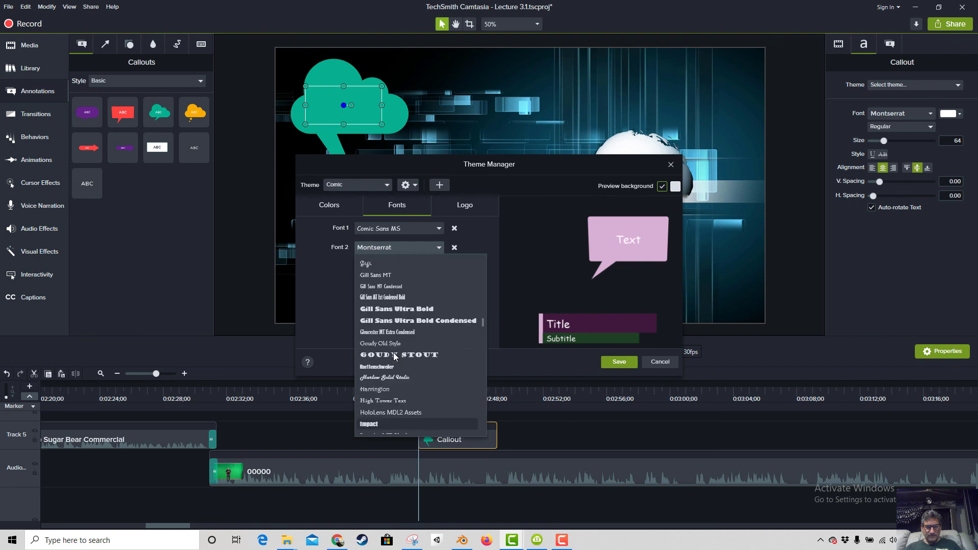
scroll(394, 355, up, 10)
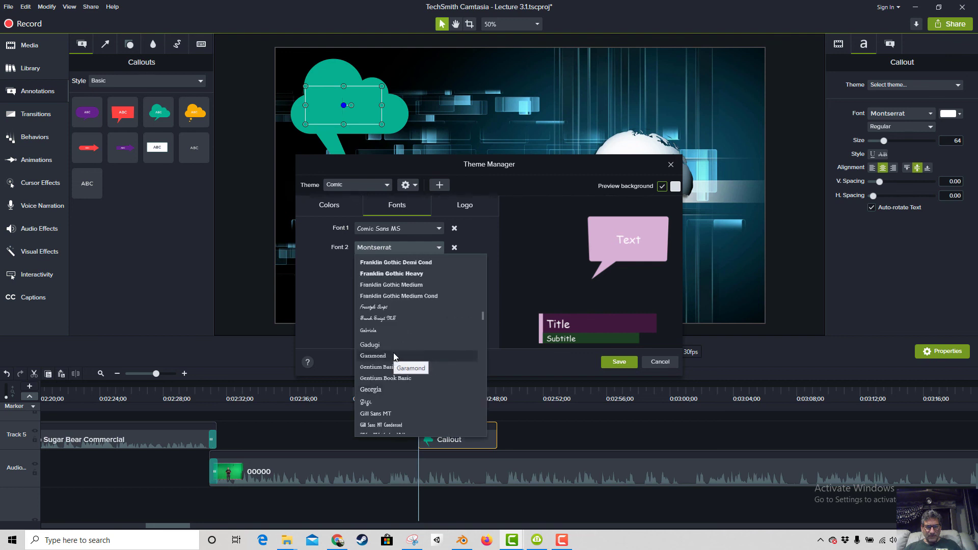
scroll(393, 353, up, 5)
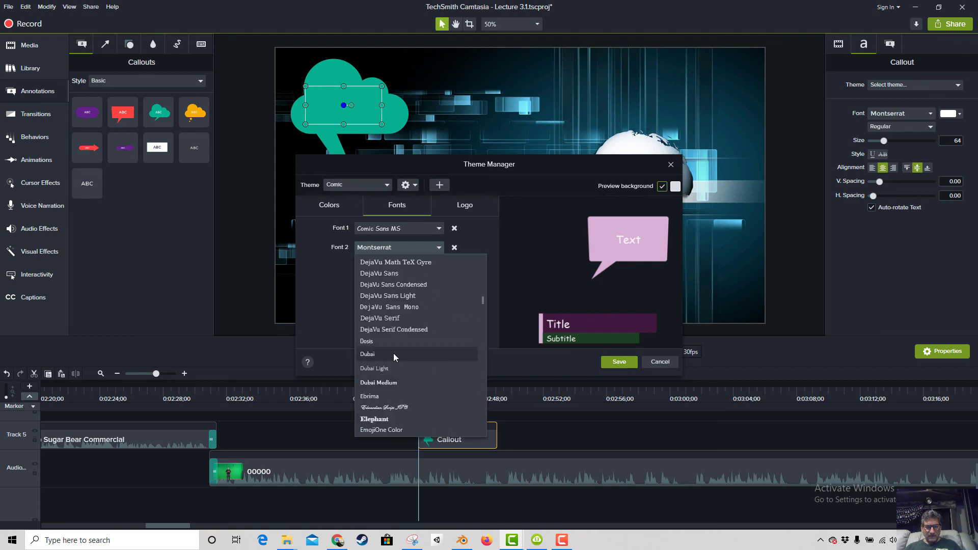
scroll(394, 353, up, 2)
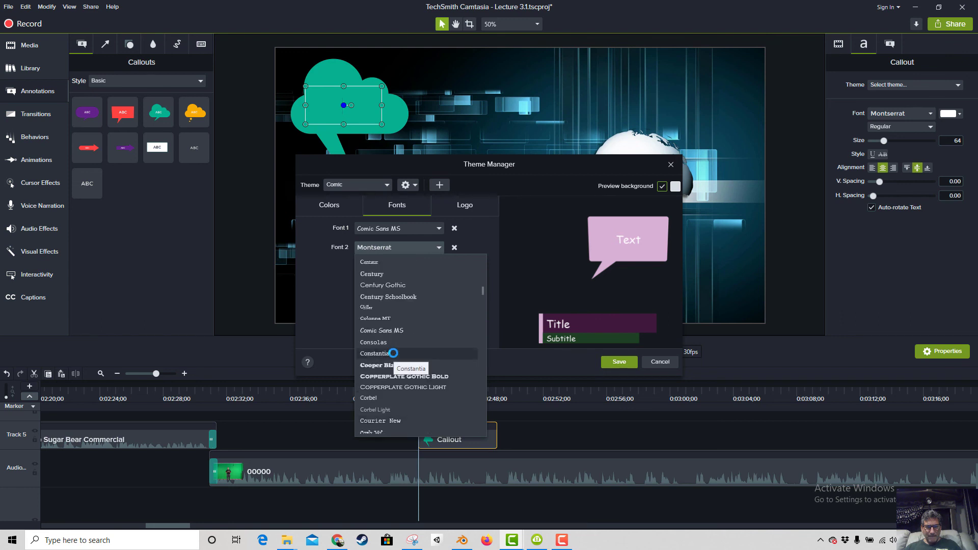
scroll(398, 372, down, 4)
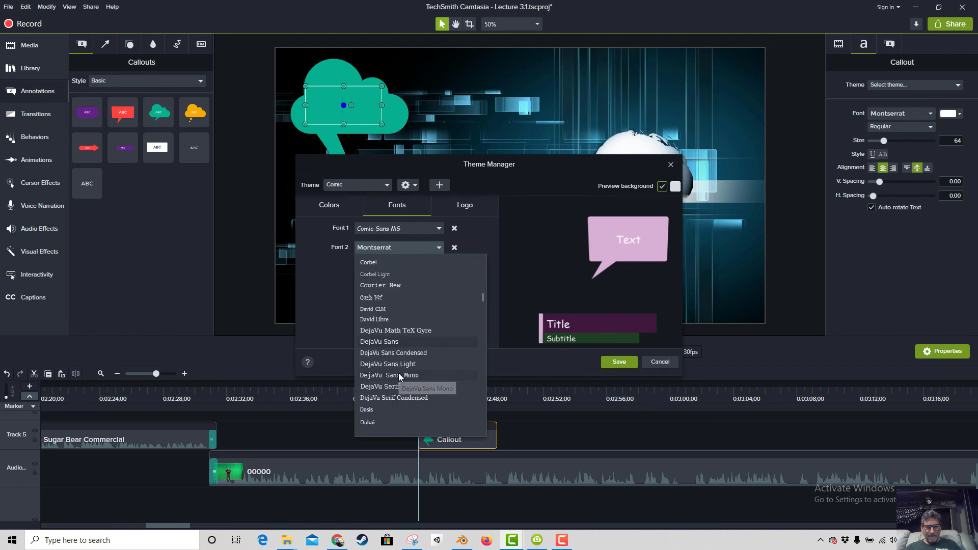
scroll(399, 375, down, 3)
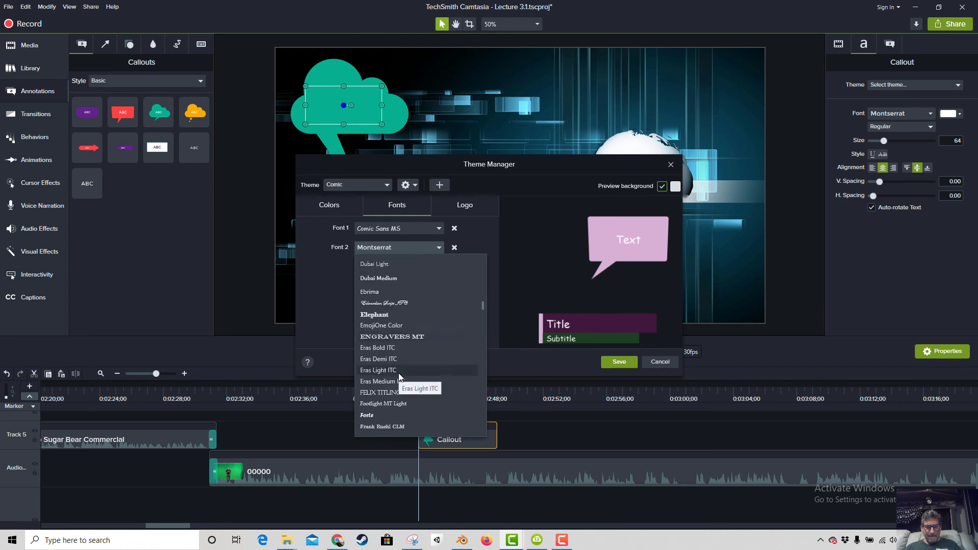
scroll(398, 373, down, 3)
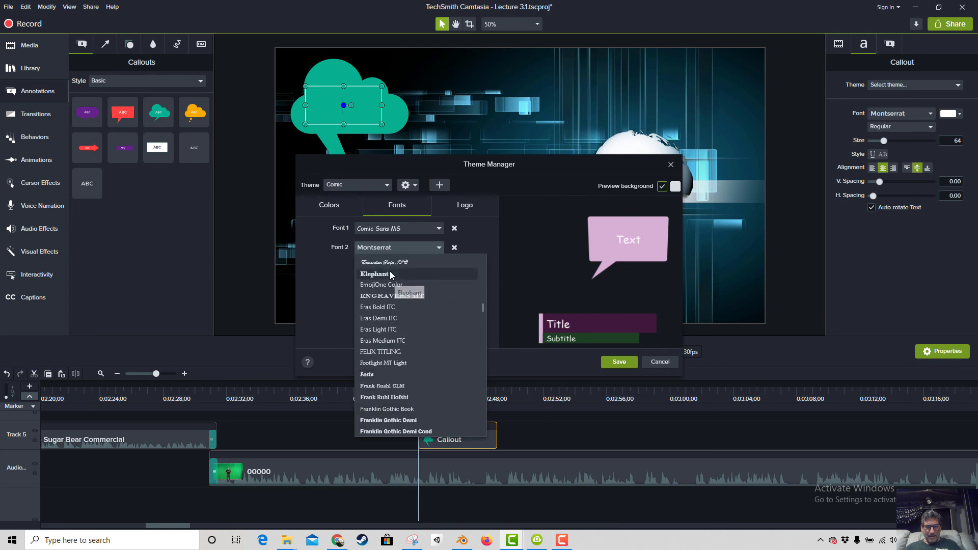
click(390, 272)
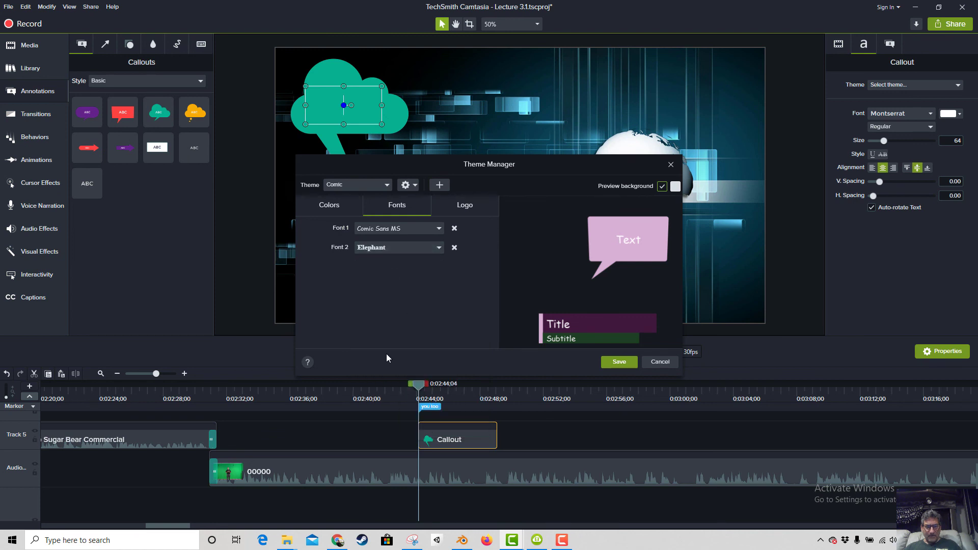
Review the Comic theme's logo, font and color settings and save the theme.
click(468, 205)
click(387, 209)
click(331, 208)
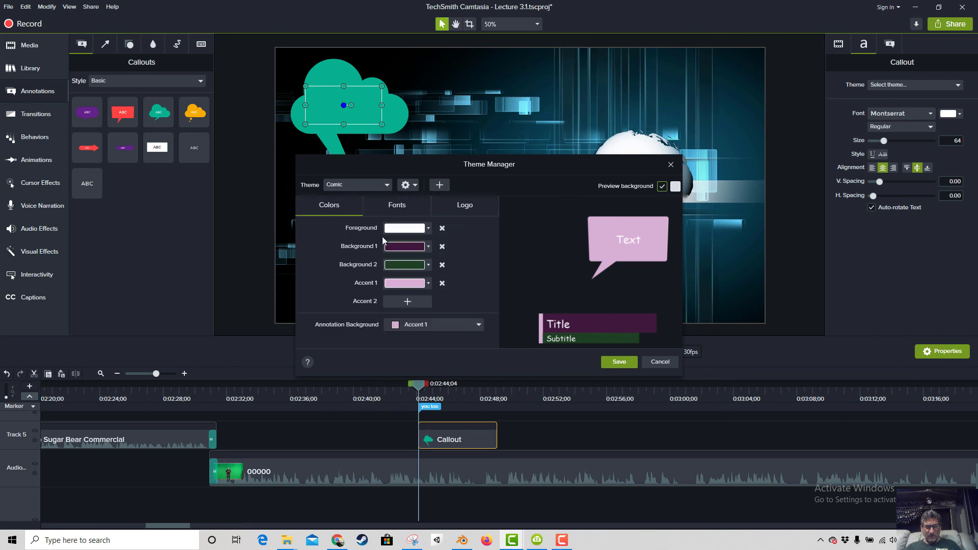
click(618, 362)
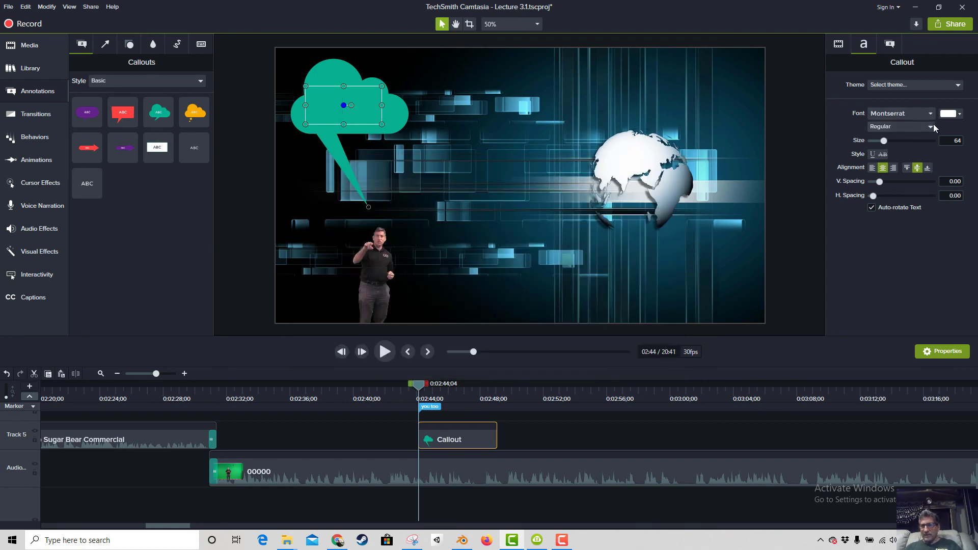
Apply the Comic theme to the empty cloud callout and enter the text "You too".
click(927, 84)
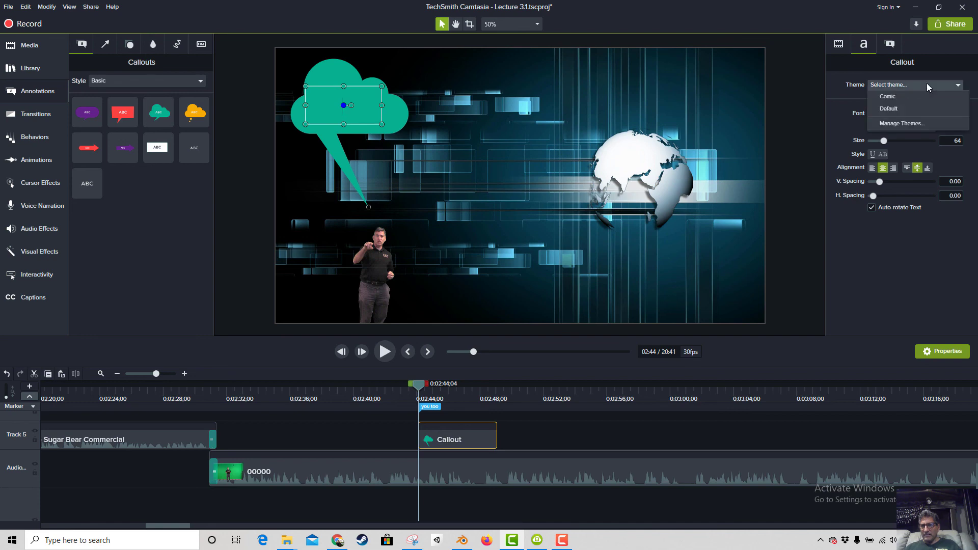
click(911, 97)
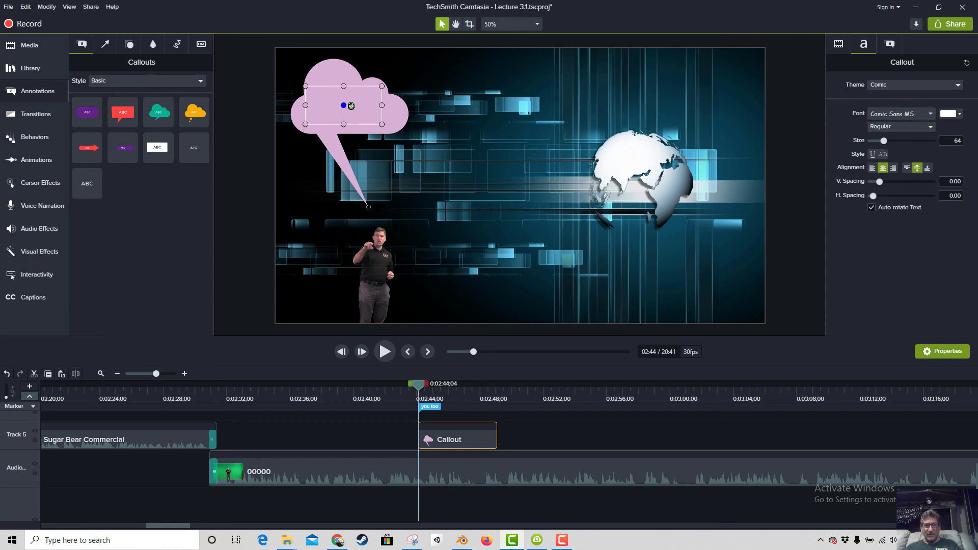
click(345, 113)
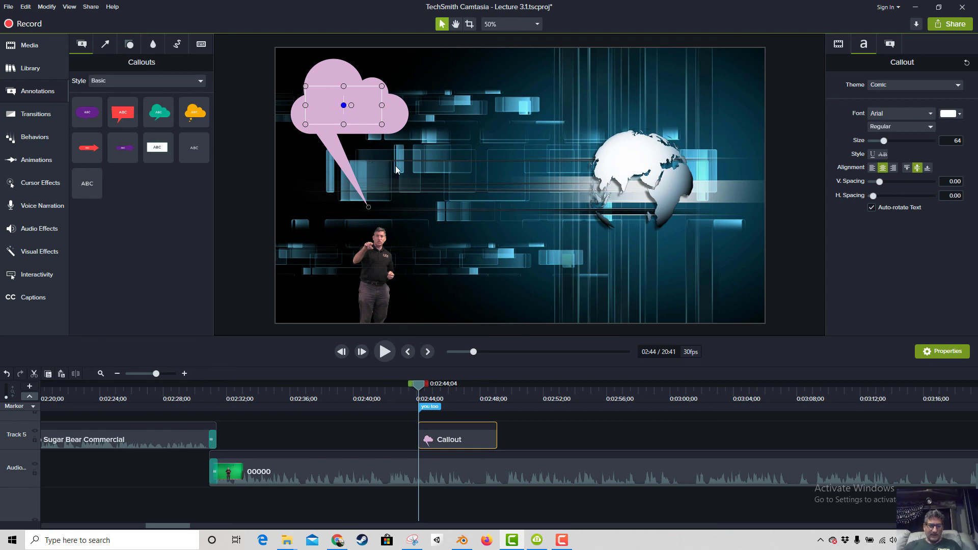
text(You too)
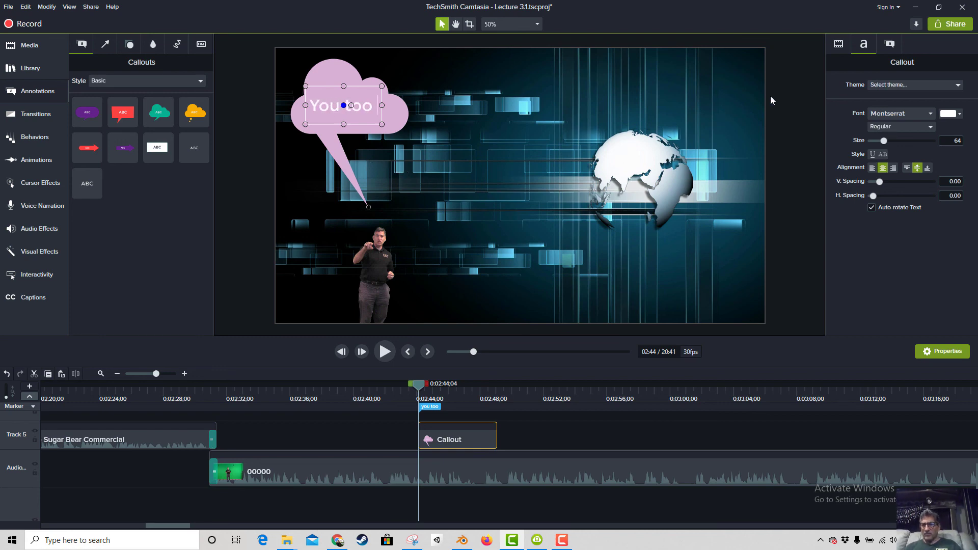
Look through the available fonts for the cloud callout's "You too" text.
click(910, 114)
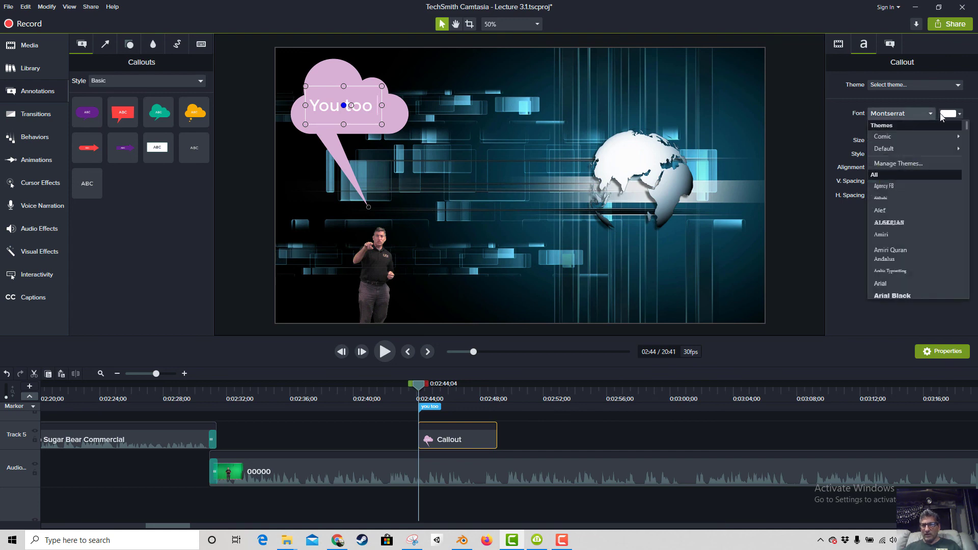
scroll(885, 245, down, 5)
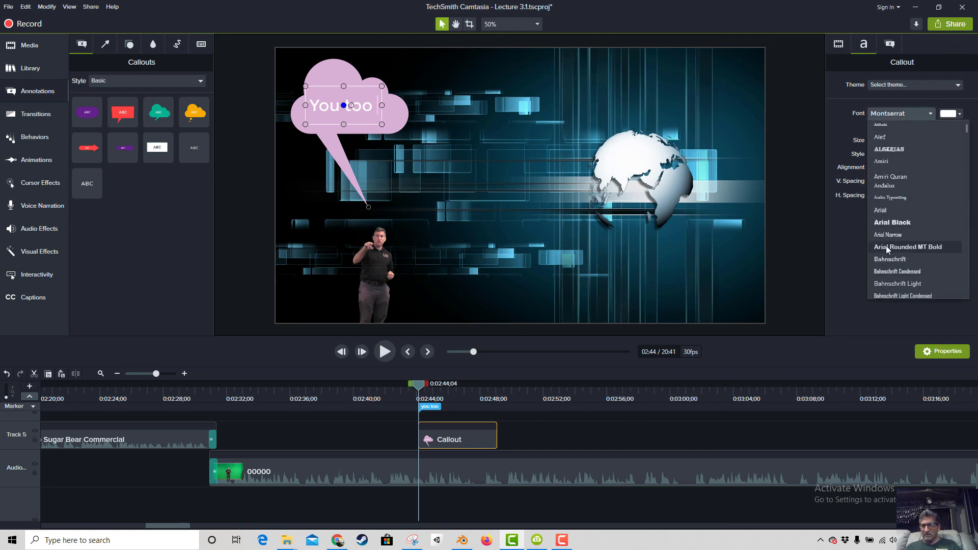
scroll(885, 245, down, 3)
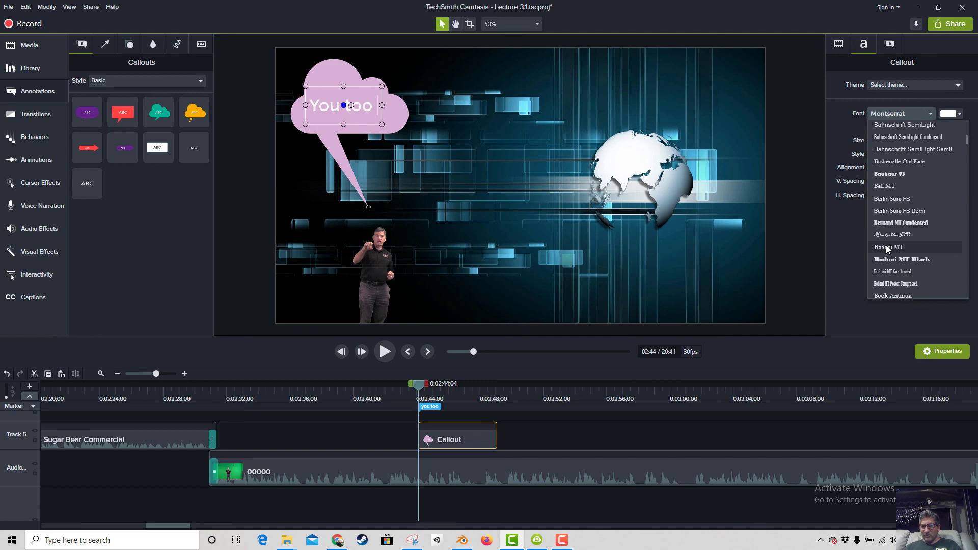
scroll(888, 248, down, 3)
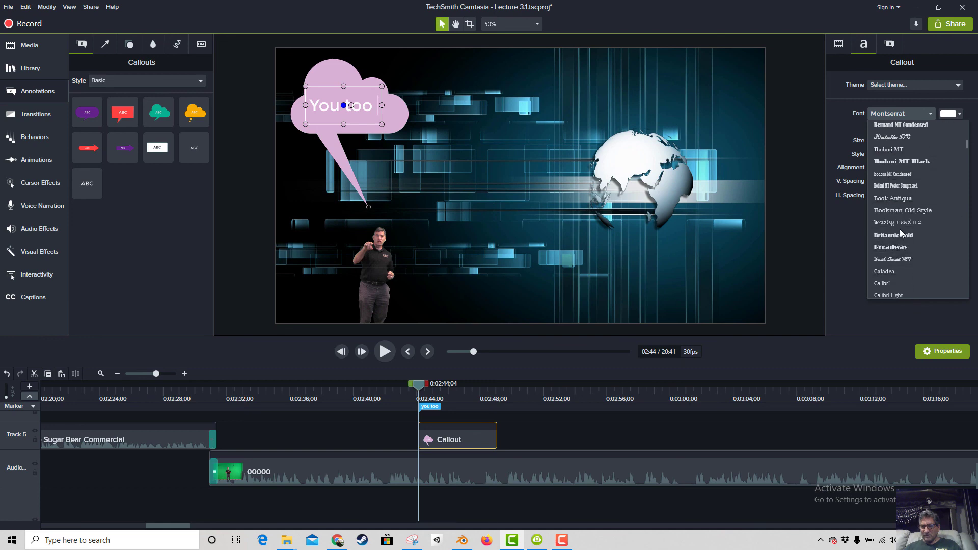
scroll(906, 237, down, 3)
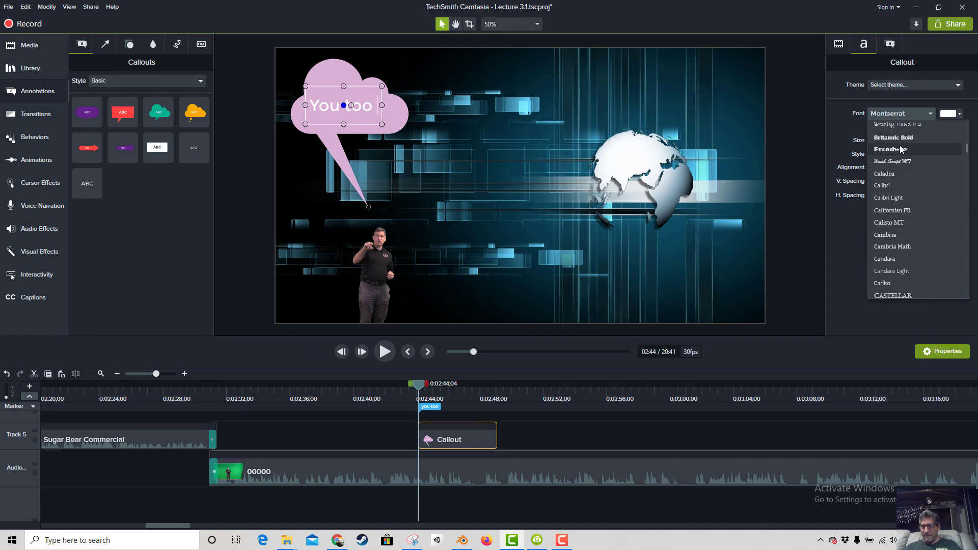
scroll(900, 147, down, 1)
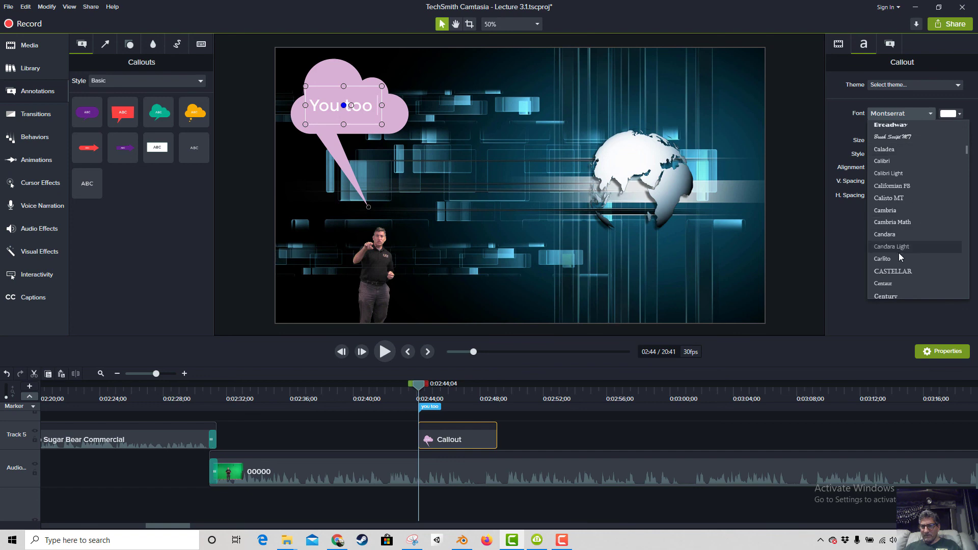
scroll(897, 260, down, 2)
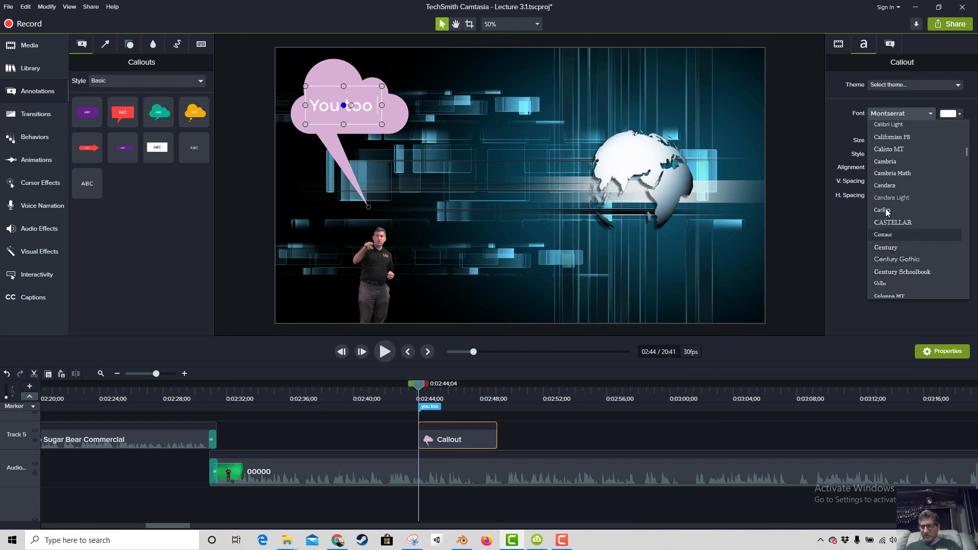
scroll(903, 270, down, 2)
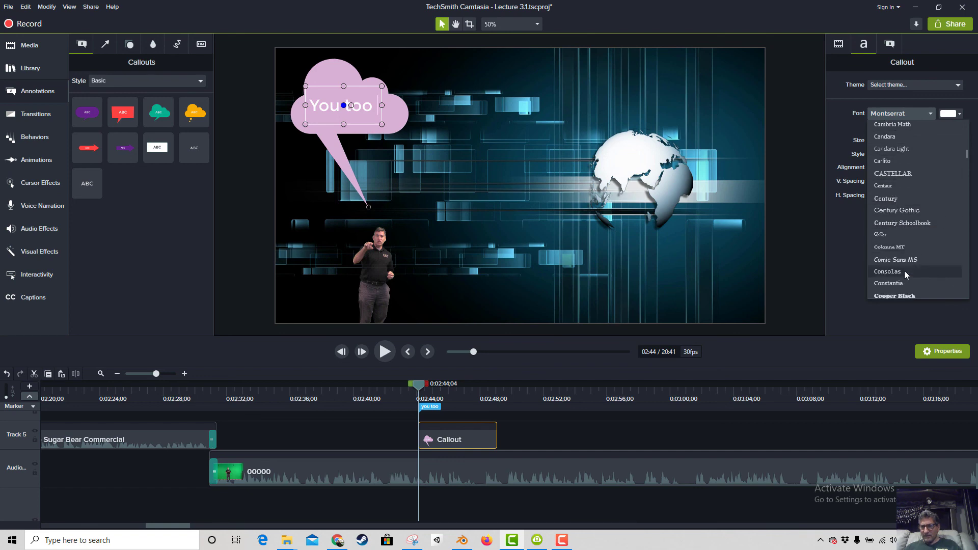
key(Escape)
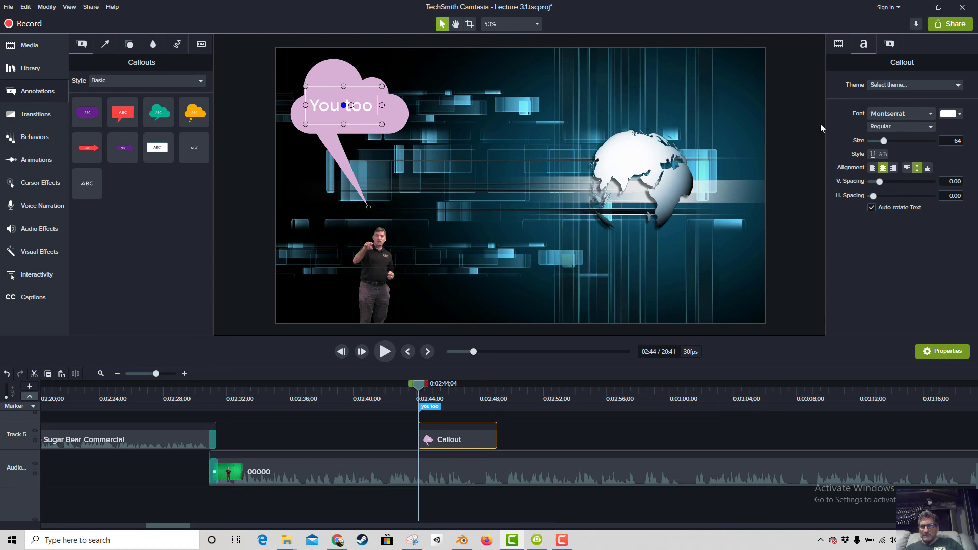
Apply the Comic theme again to the cloud callout now containing the "You too" text.
click(912, 85)
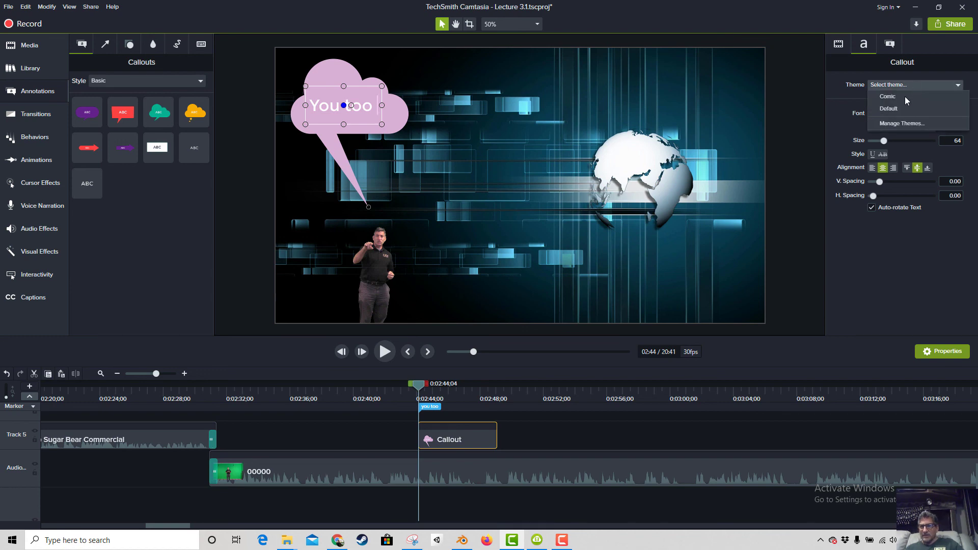
click(904, 97)
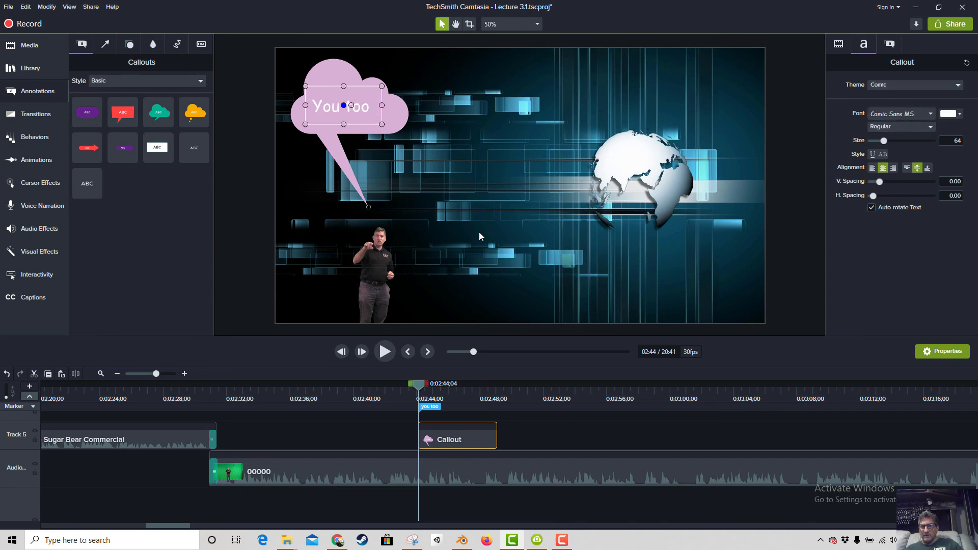
double_click(370, 106)
click(370, 108)
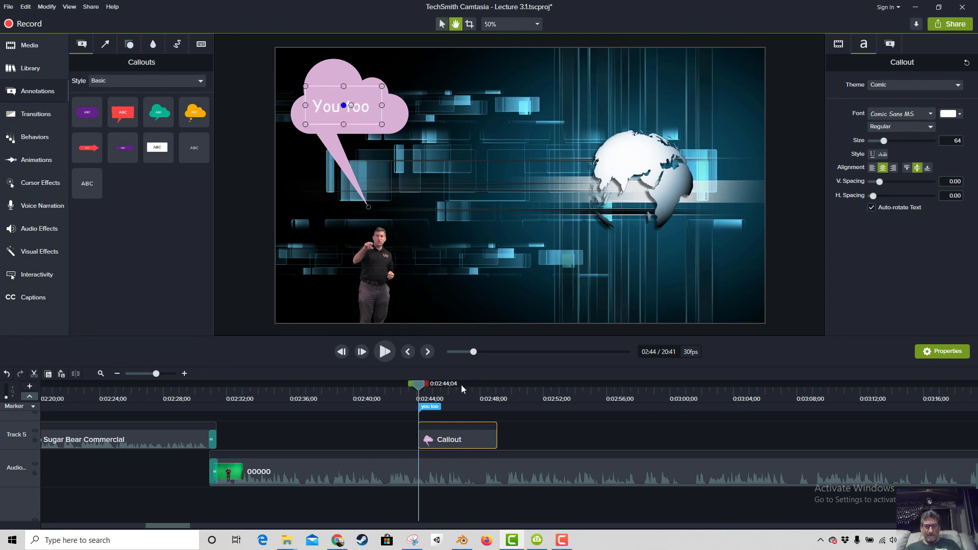
Play the video to about 0:02:48 and extend the cloud callout's text to read "You too can harness that power!".
key(space)
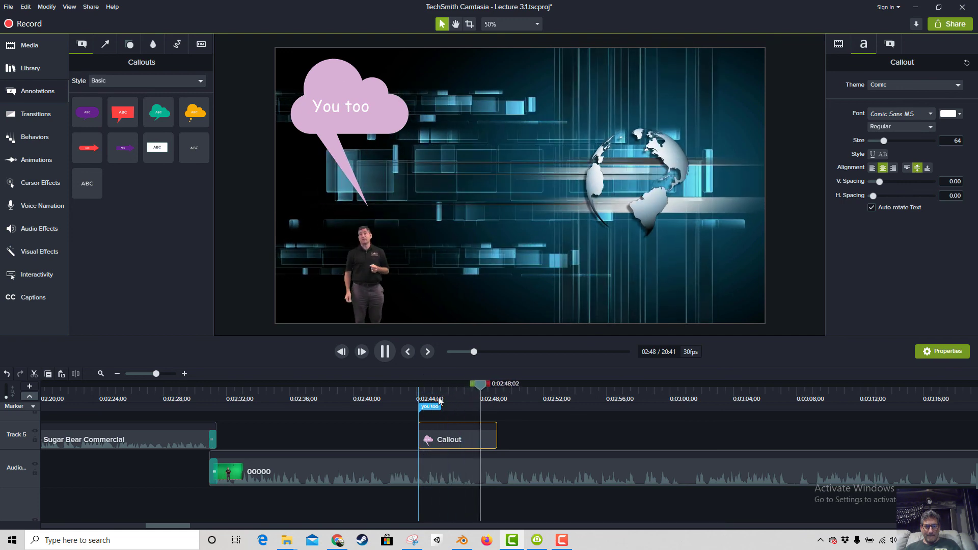
click(361, 161)
double_click(371, 106)
click(370, 105)
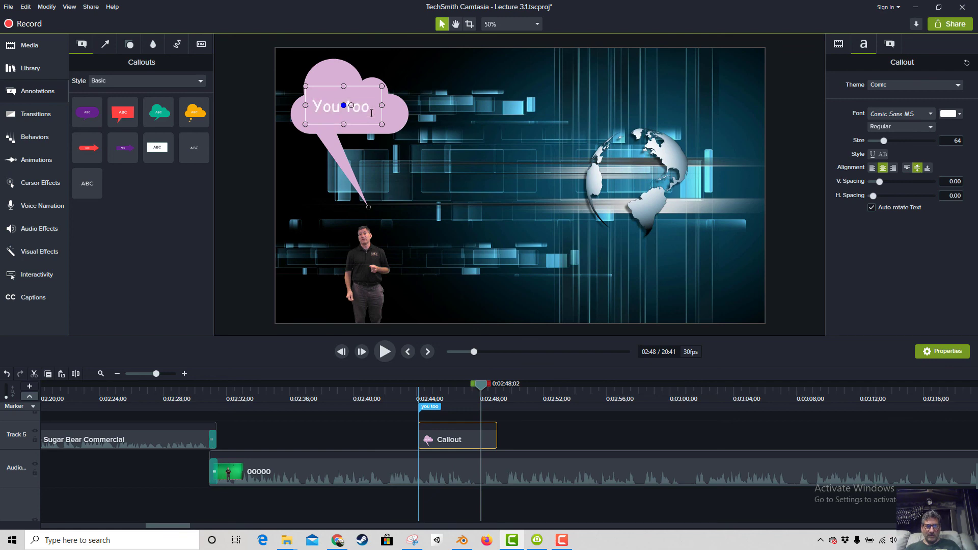
text(can)
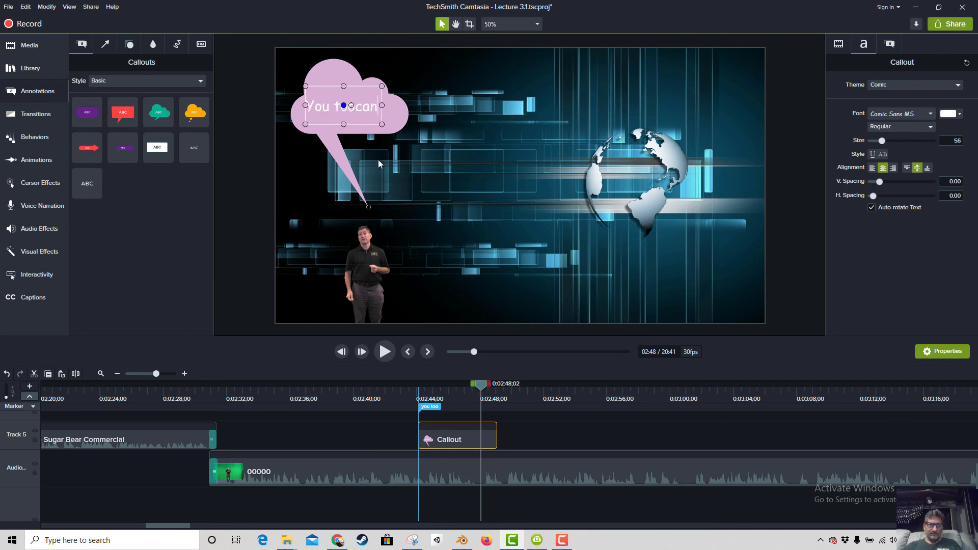
text( harne)
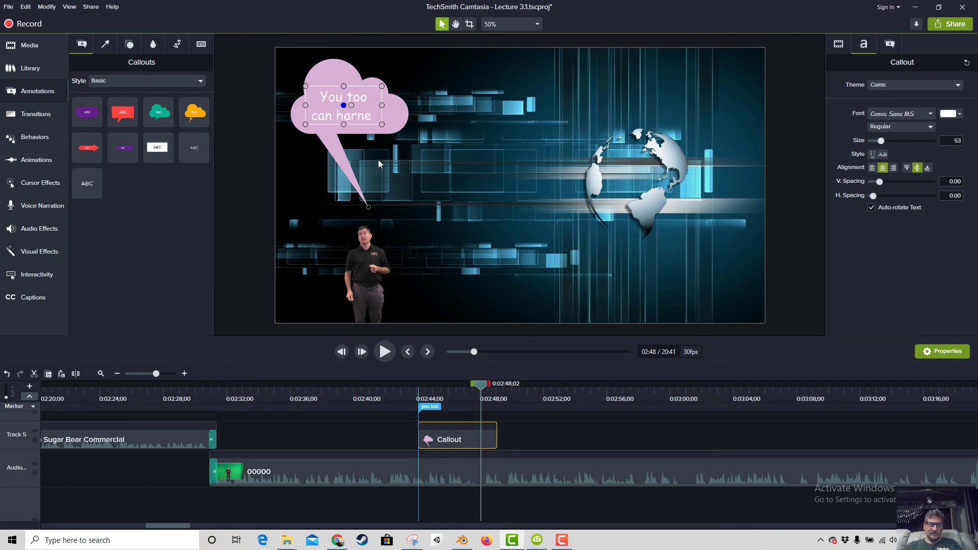
text(ss that power!)
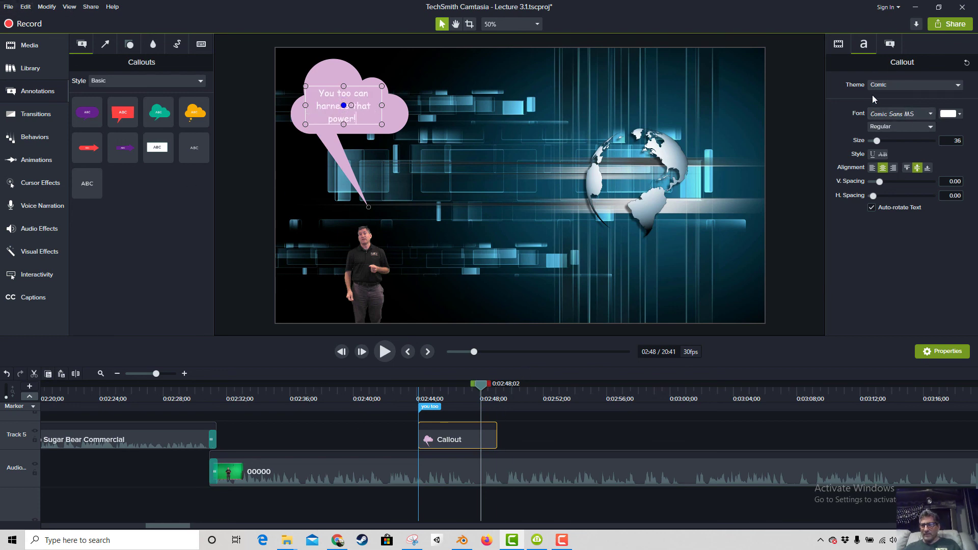
Give the cloud callout a gradient fill in blue (#2F35AF) and shift its tail tip slightly left above the presenter's head.
click(891, 46)
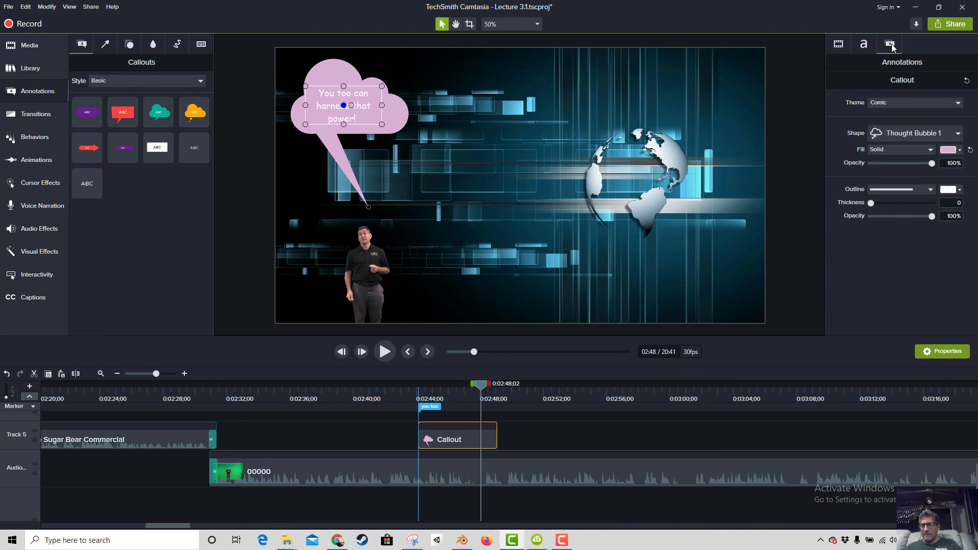
click(948, 150)
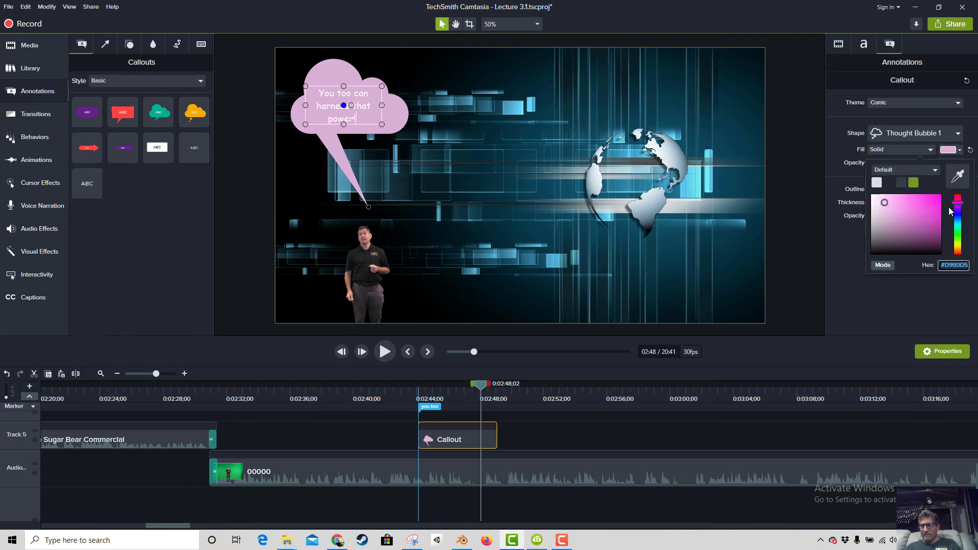
mouse_move(896, 224)
mouse_down()
mouse_move(884, 227)
mouse_move(889, 238)
mouse_up()
mouse_move(957, 217)
mouse_down()
mouse_move(959, 227)
mouse_move(921, 213)
mouse_up()
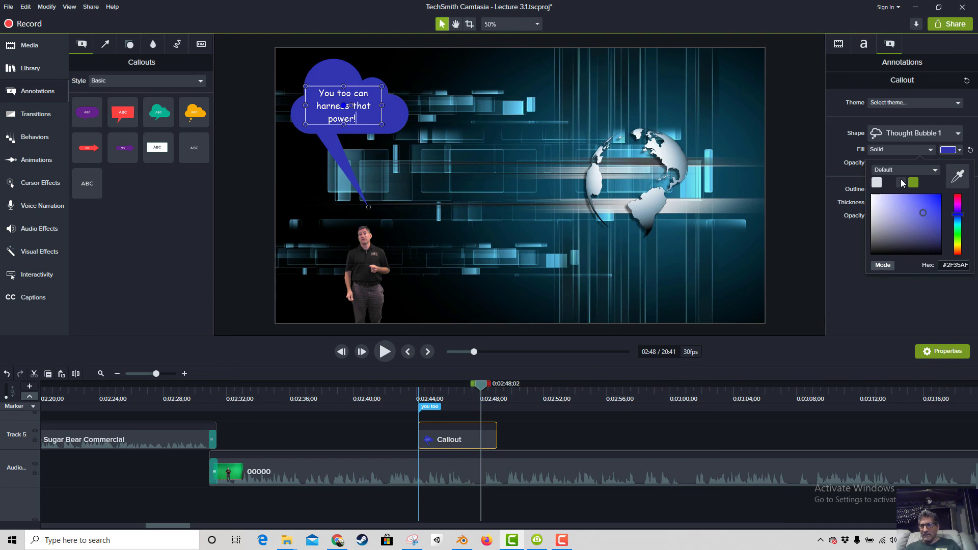
click(924, 148)
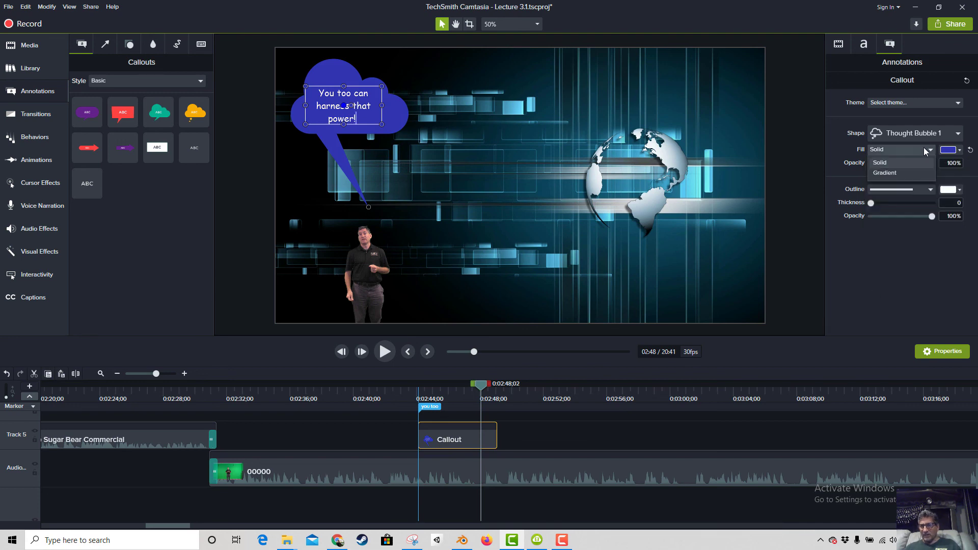
click(905, 175)
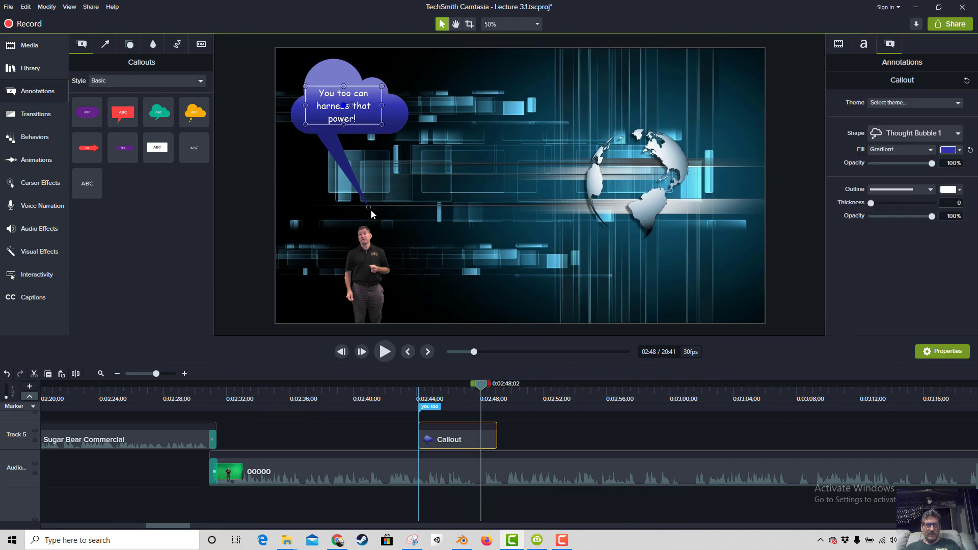
drag(360, 208, 352, 211)
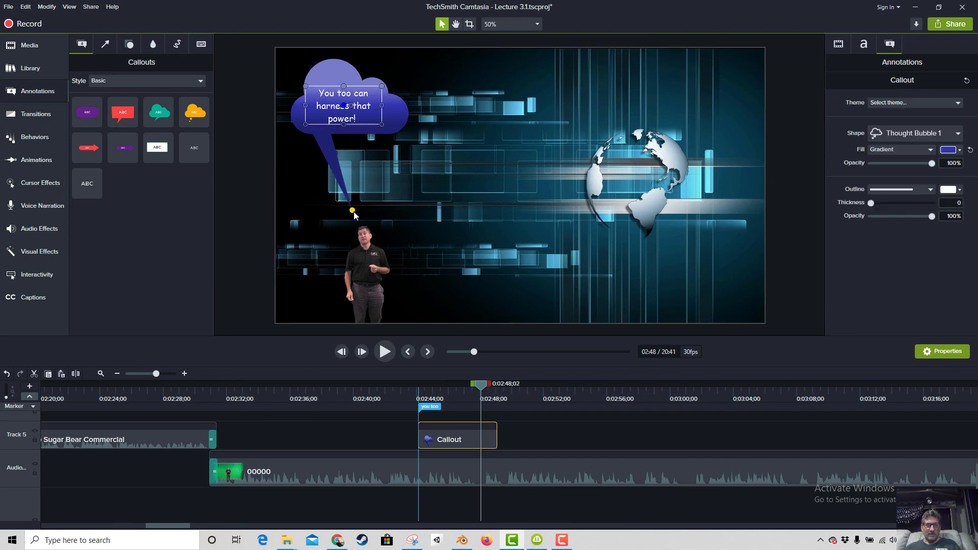
Review the cloud callout during playback between about 0:02:44 and 0:02:48, adjusting the system volume.
click(408, 396)
key(space)
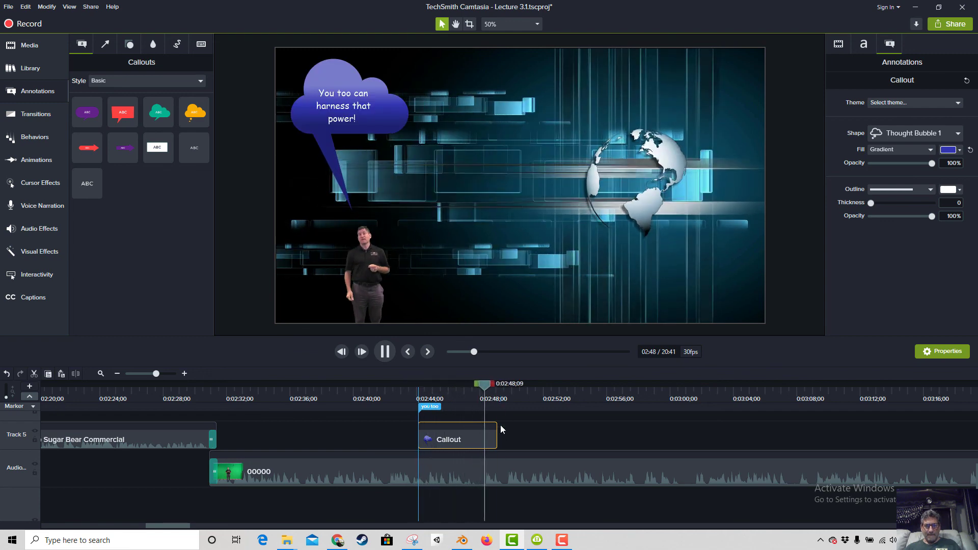
key(space)
click(436, 397)
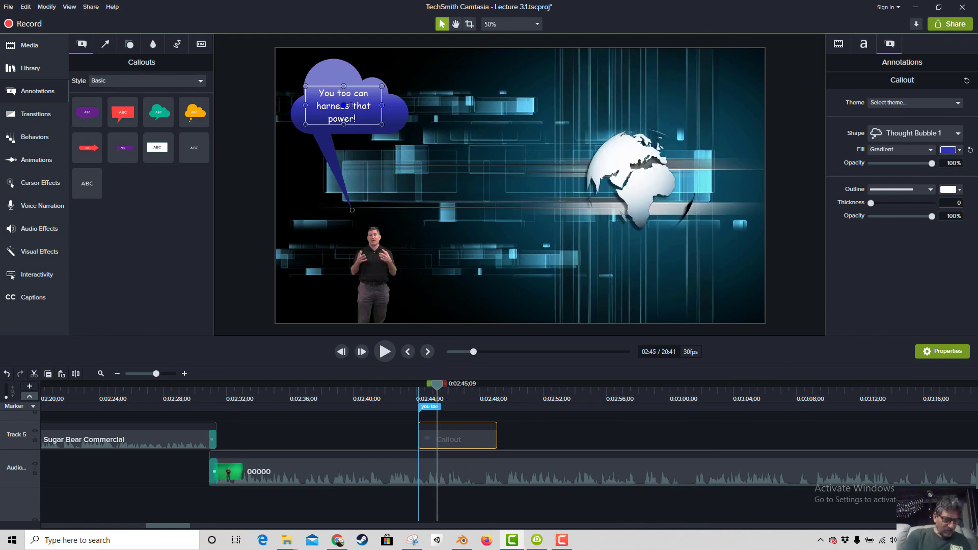
key(XF86AudioLowerVolume)
key(XF86AudioLowerVolume)
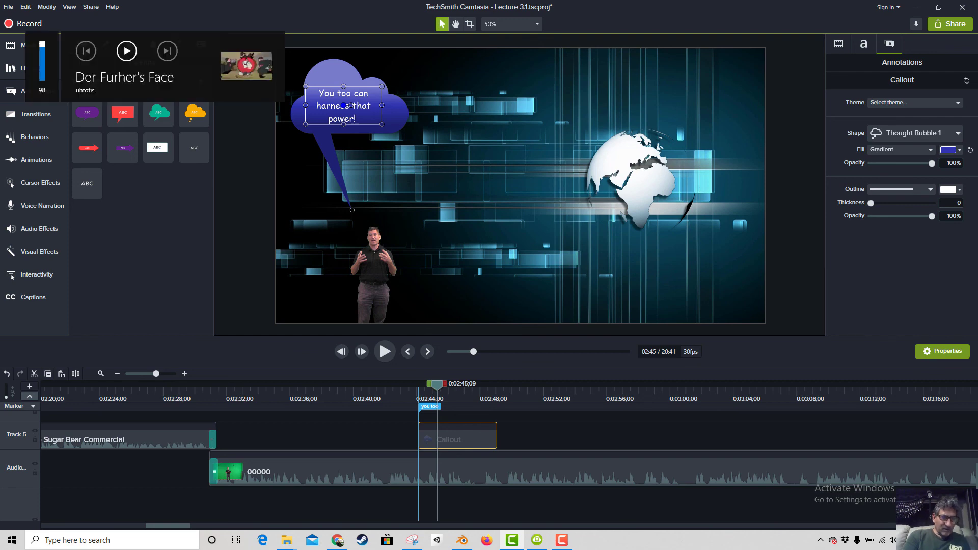
key(XF86AudioRaiseVolume)
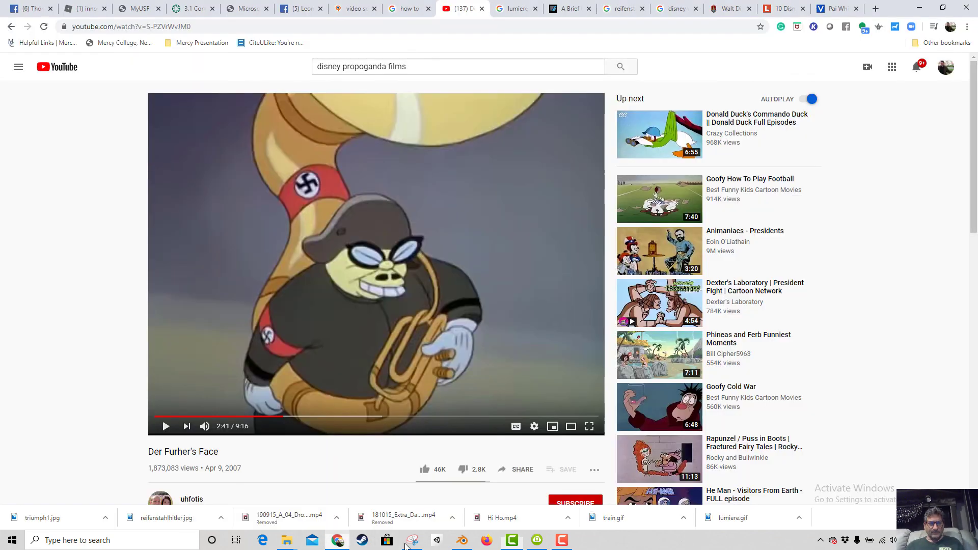
Switch to Chrome, search the lecture transcript PDF for "power", and highlight the phrase "fight against its effects".
click(338, 540)
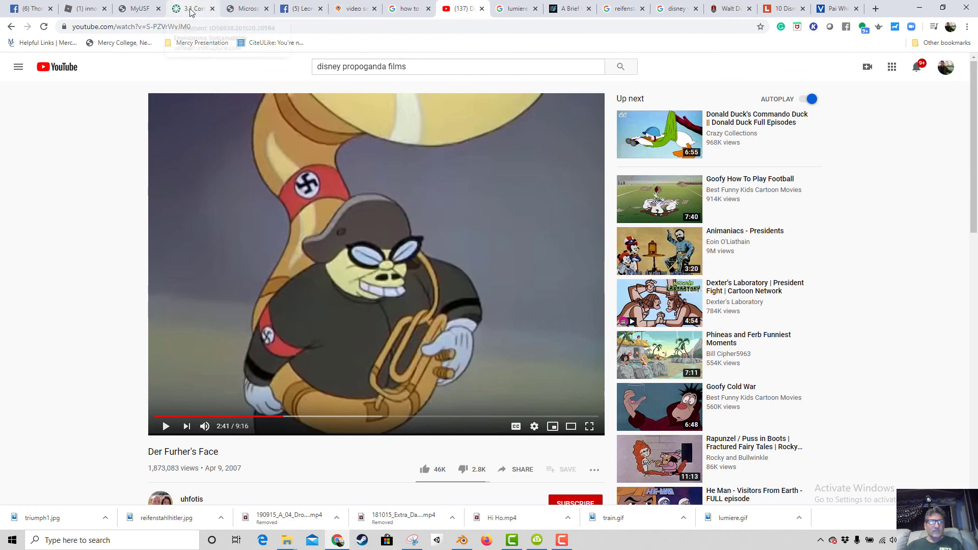
click(247, 9)
scroll(427, 364, down, 4)
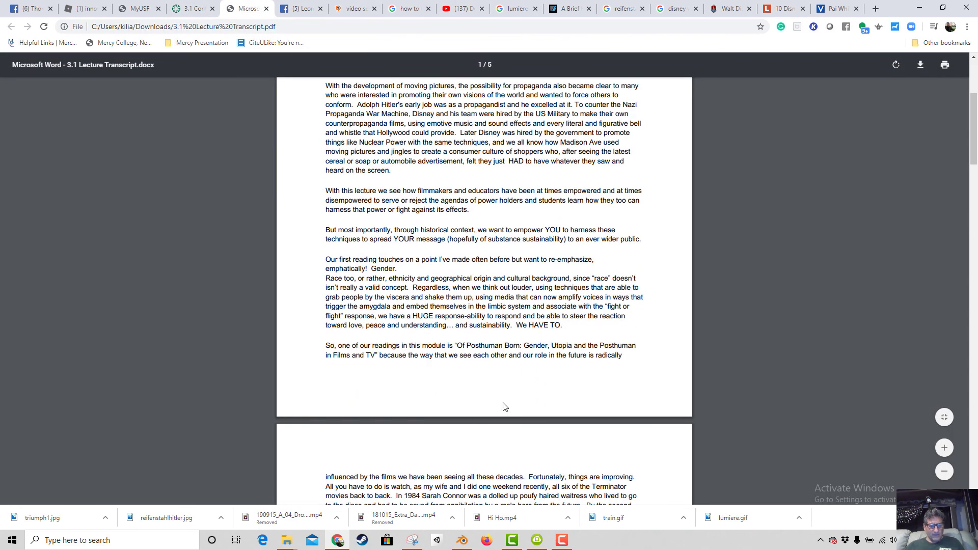
key(ctrl+f)
text(power)
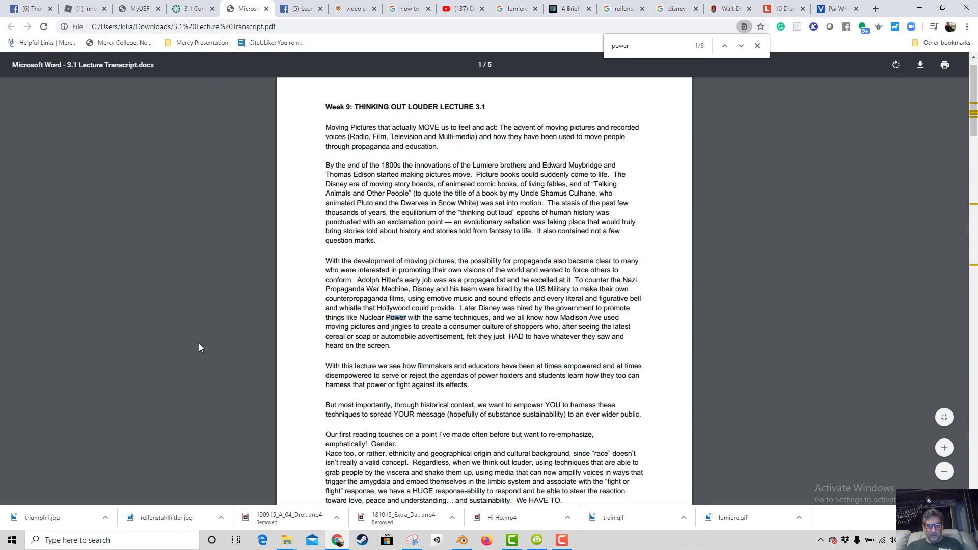
click(741, 46)
click(743, 47)
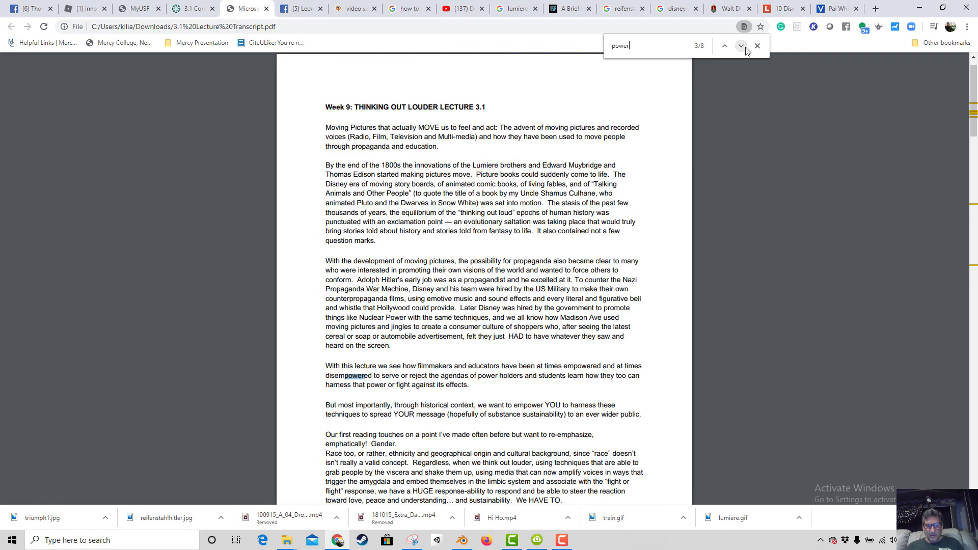
click(741, 47)
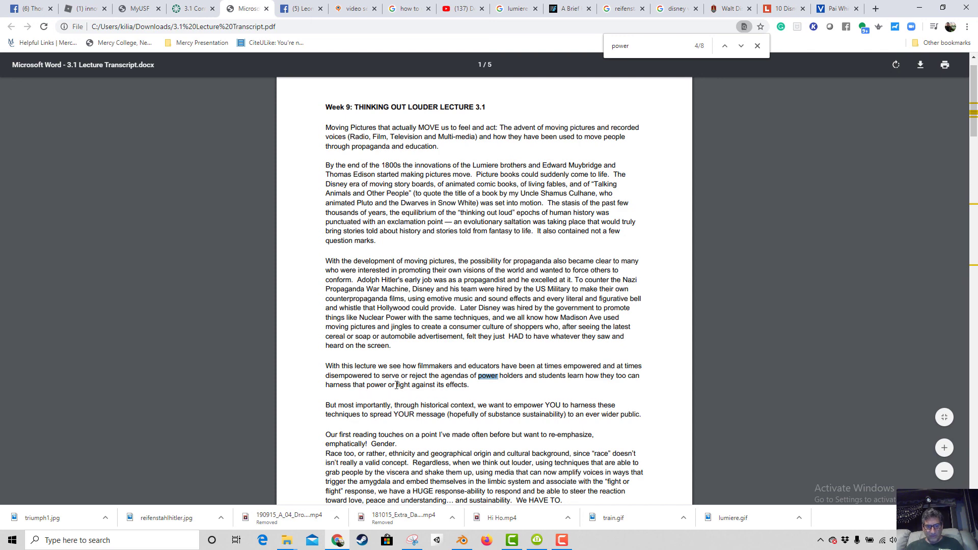
drag(397, 387, 464, 385)
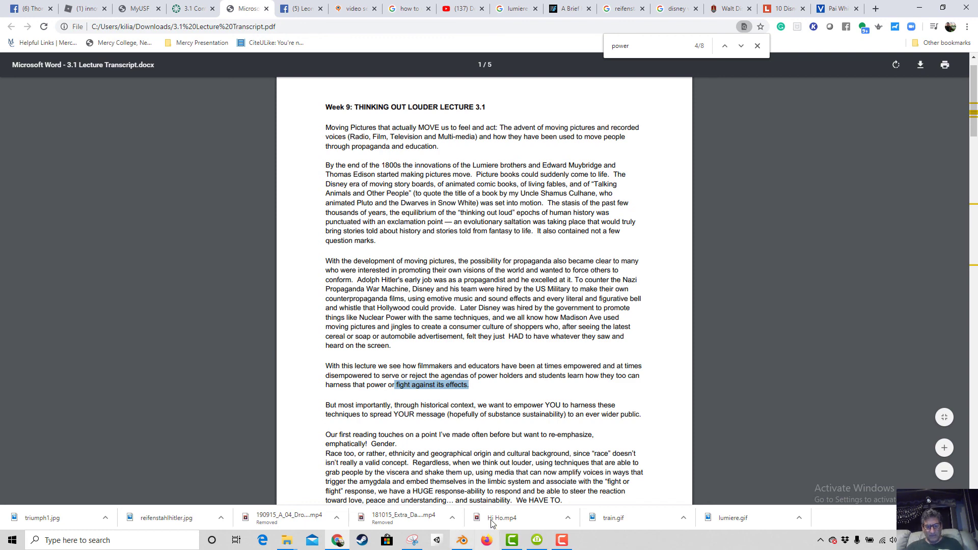
Switch back to Camtasia, extend the callout text to "You too can harness that power to fight against propaganda effects!" and enlarge the cloud.
click(511, 541)
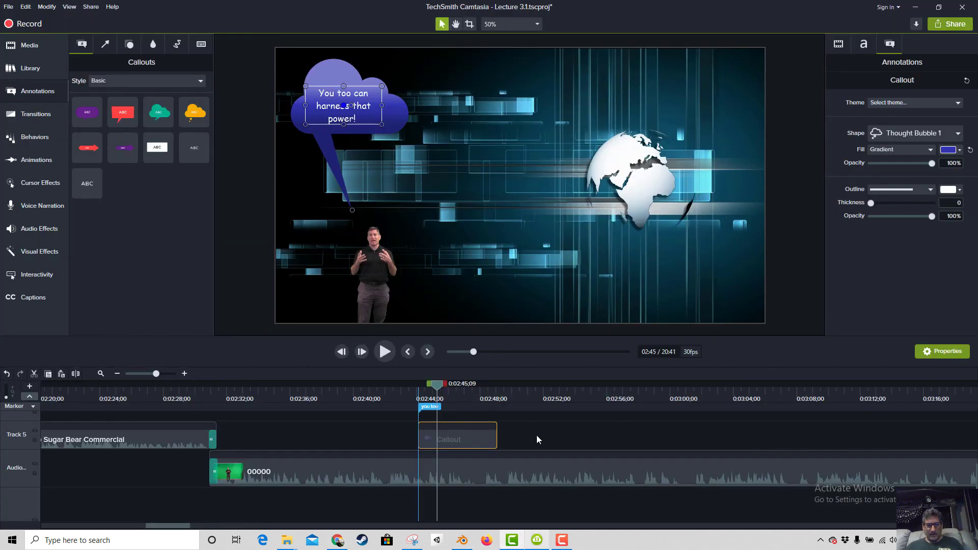
double_click(351, 118)
click(351, 118)
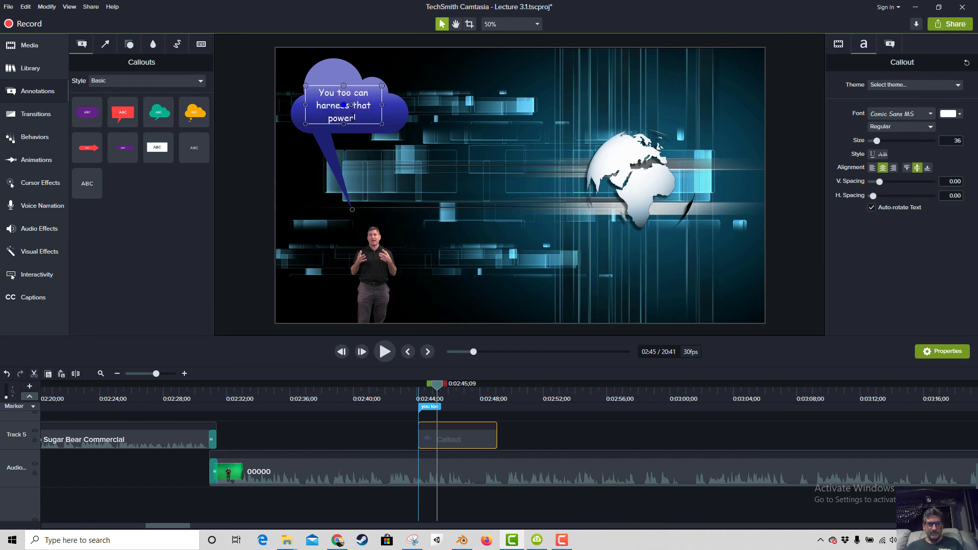
text(to fight agai)
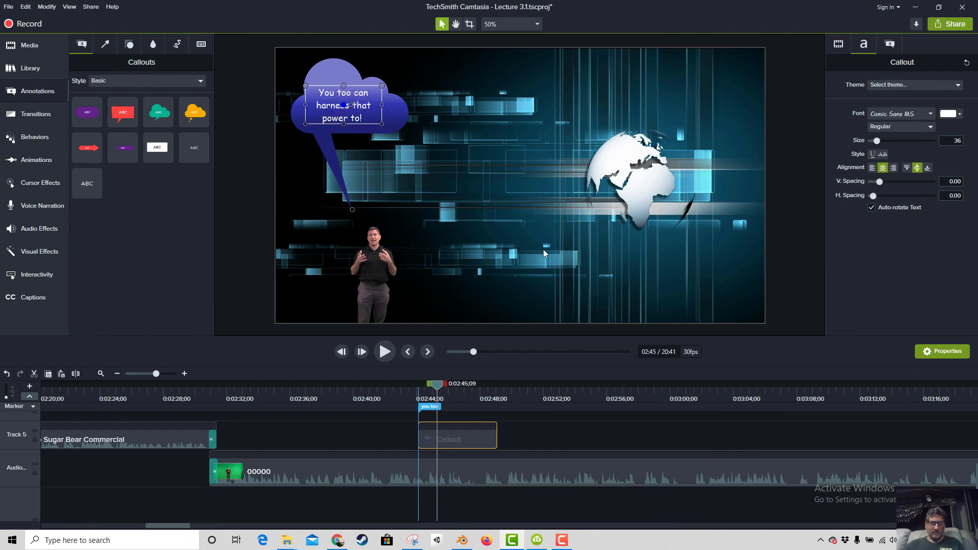
text(nst prog)
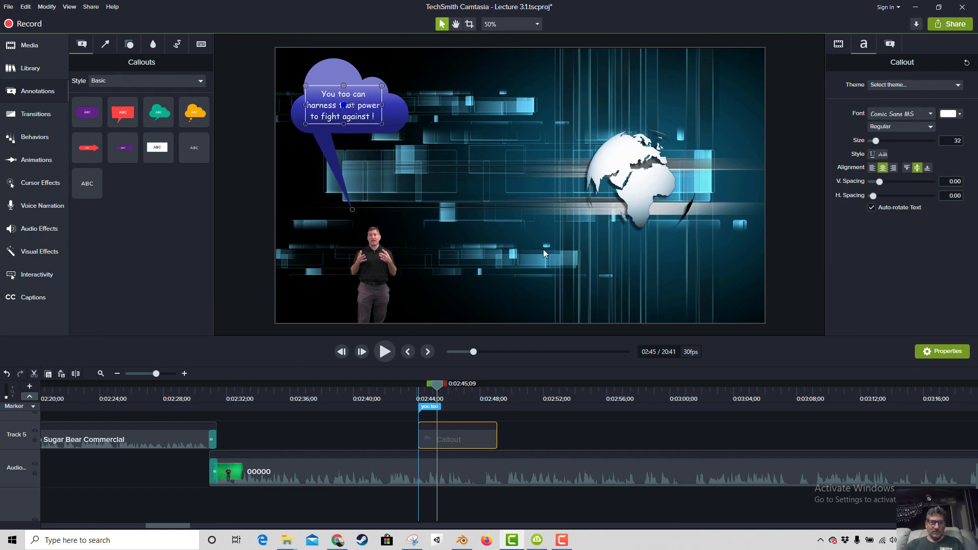
text(a)
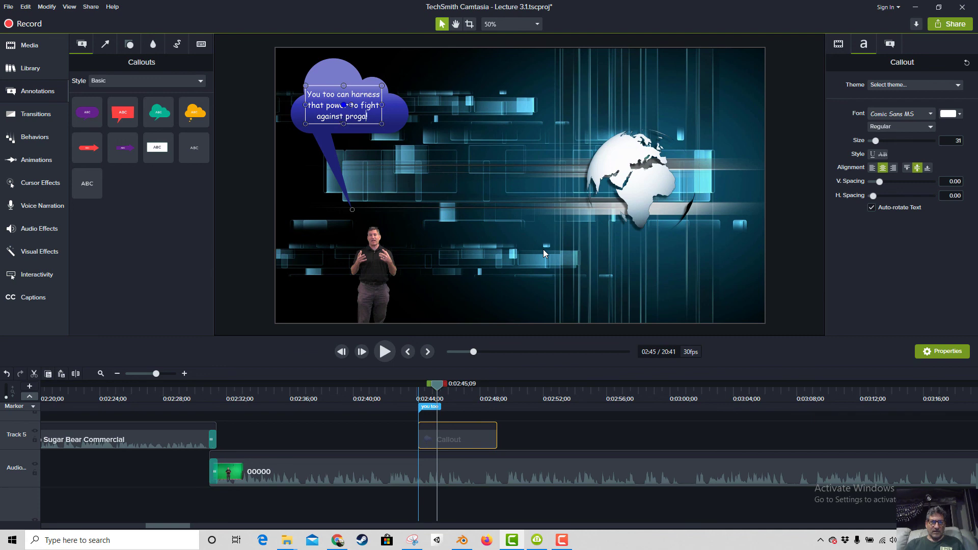
text(aganda a)
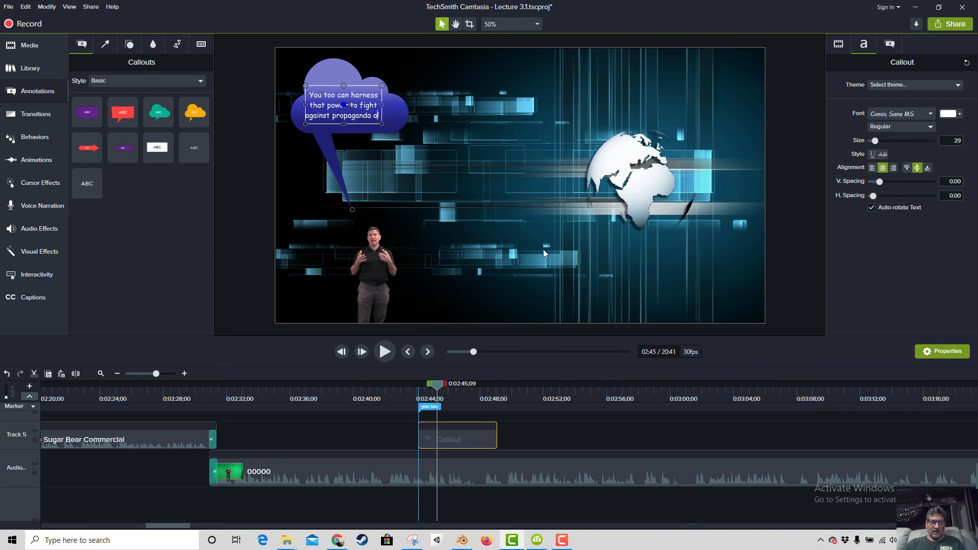
key(BackSpace)
text(effects)
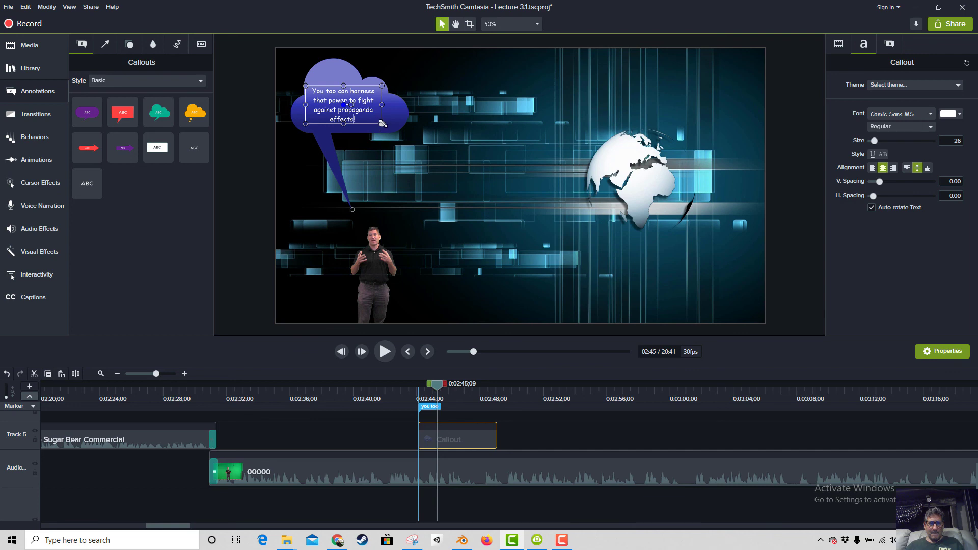
drag(382, 124, 405, 148)
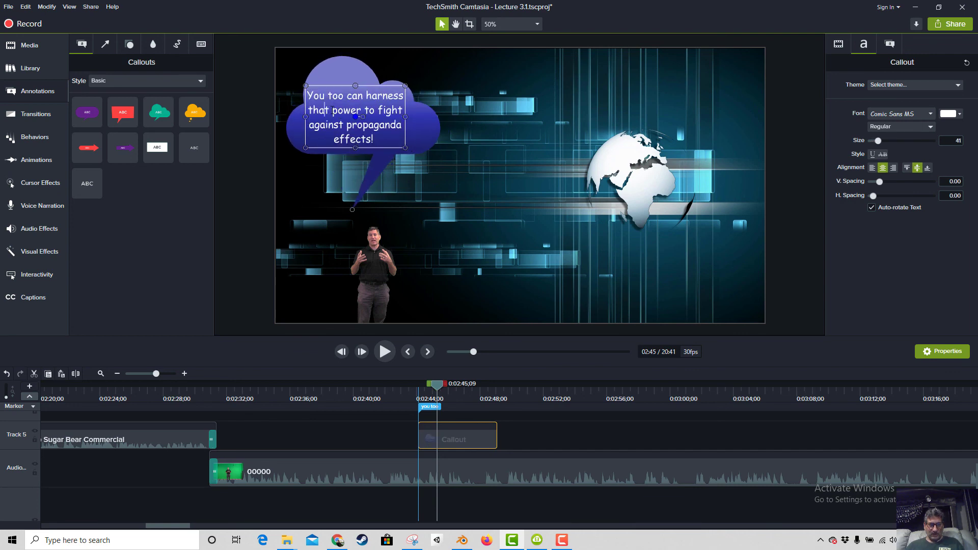
Replace "that power" in the callout with "the power of storytelling and media creation", then re-aim the tail at the presenter and enlarge the cloud.
drag(331, 110, 307, 110)
text(the p)
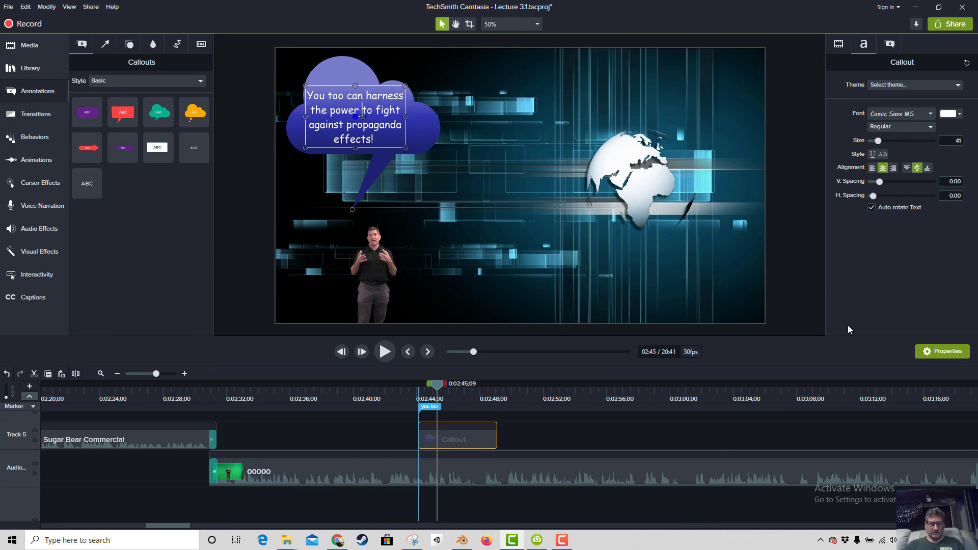
text(ower  of )
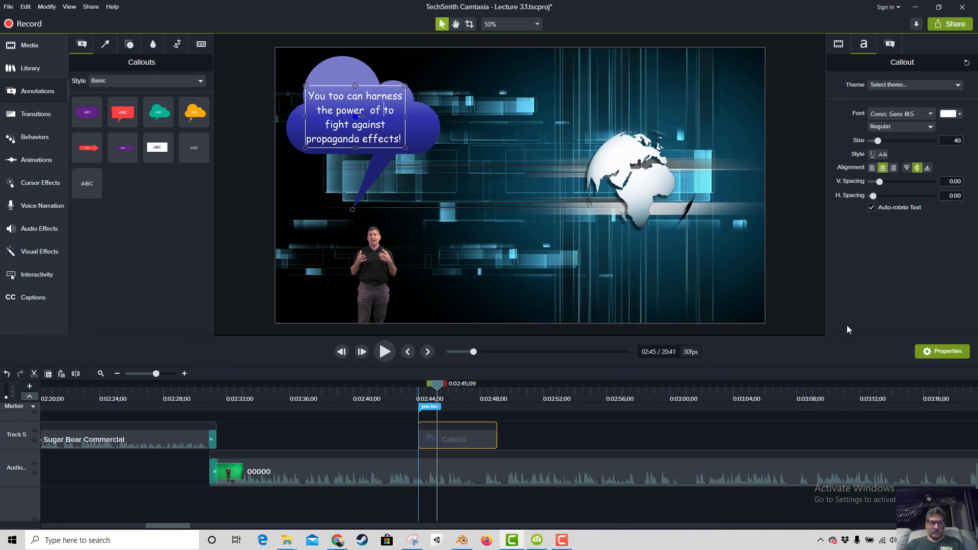
text(sto)
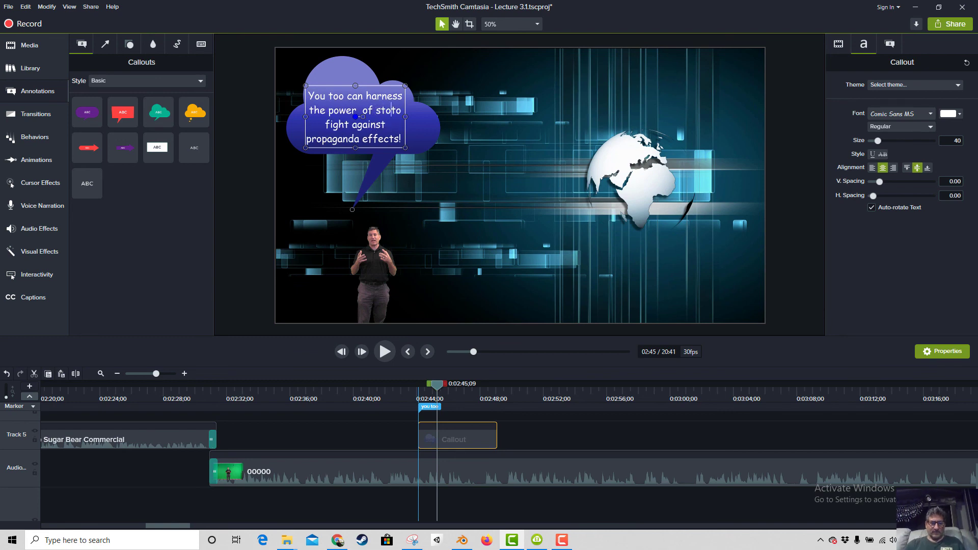
text(rytelling )
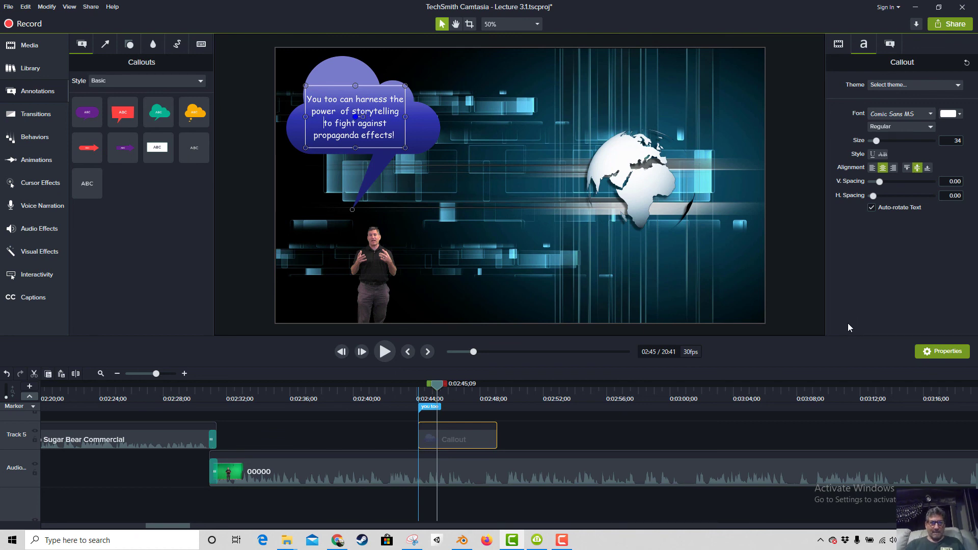
text(and media creation)
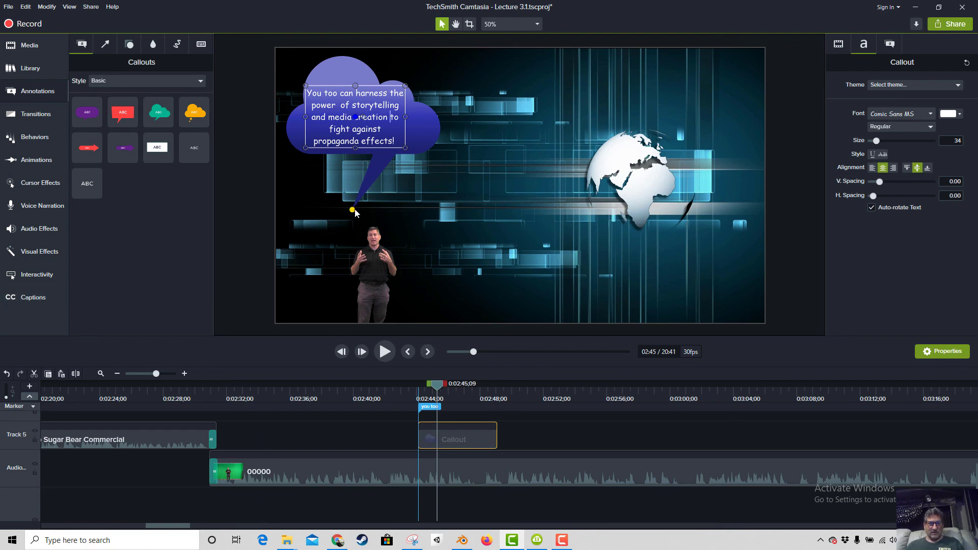
drag(353, 209, 369, 207)
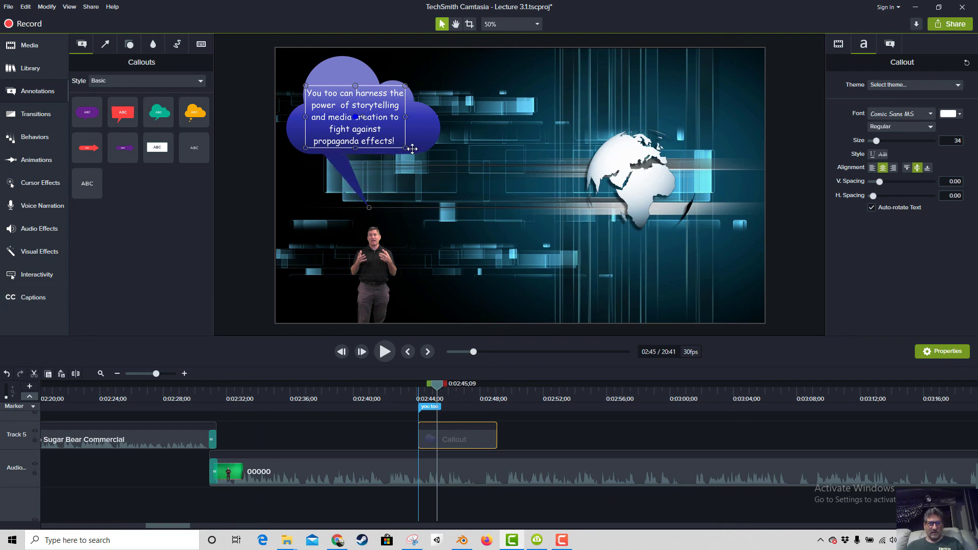
drag(406, 149, 426, 158)
Play the section from about 0:02:44 and extend the cloud callout on Track 5 to end at about 0:02:54.
drag(434, 402, 414, 401)
key(space)
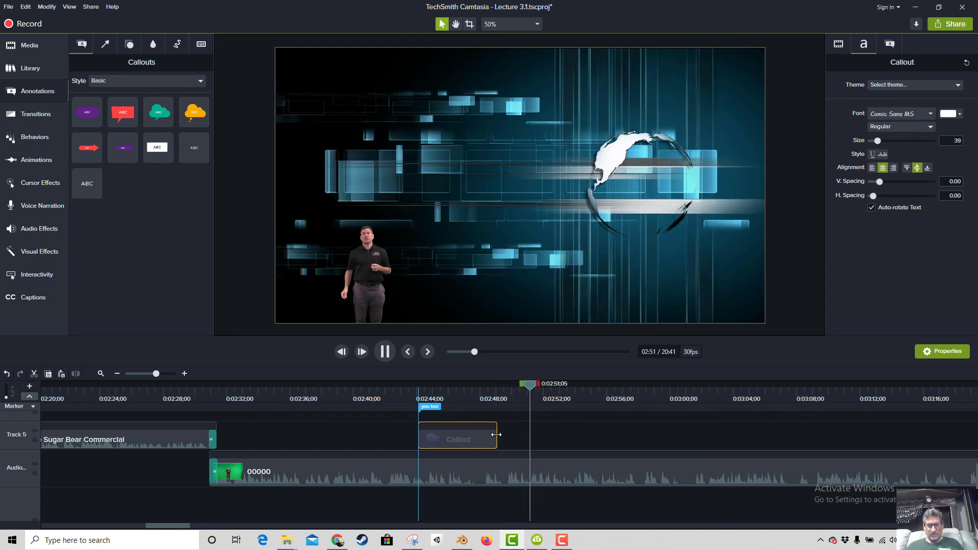
click(449, 389)
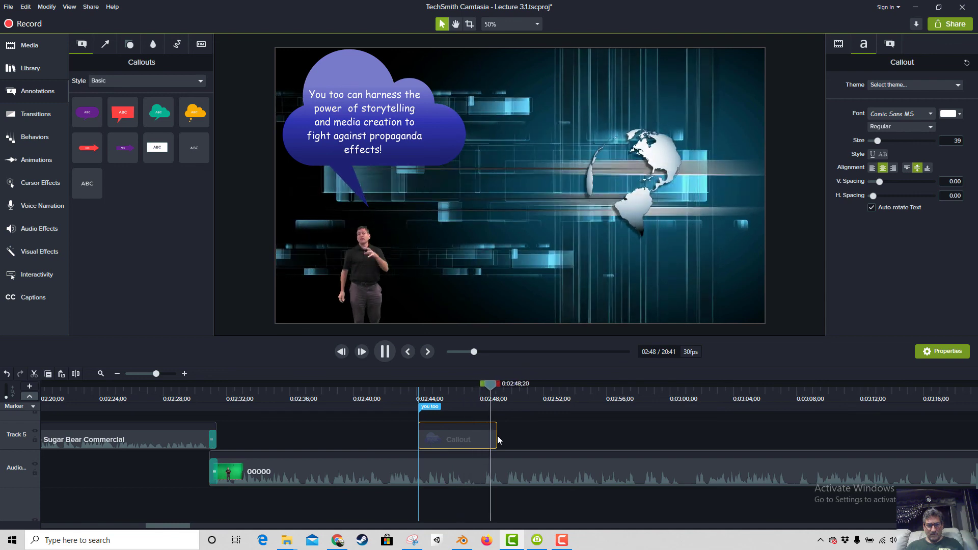
drag(496, 435, 578, 434)
Play on to about 0:02:51, lower the callout's tail tip slightly and nudge the whole callout a little left.
key(space)
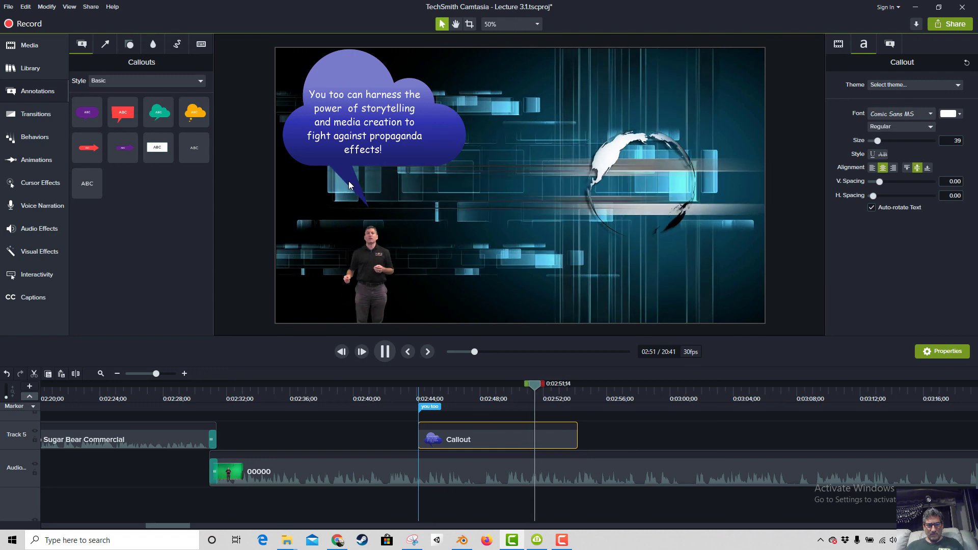
key(space)
drag(369, 209, 367, 212)
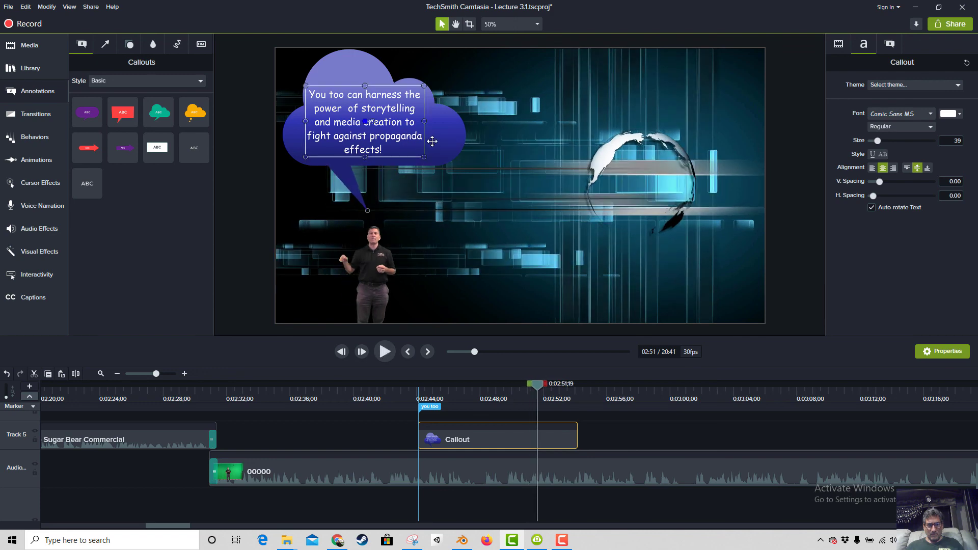
drag(431, 141, 430, 141)
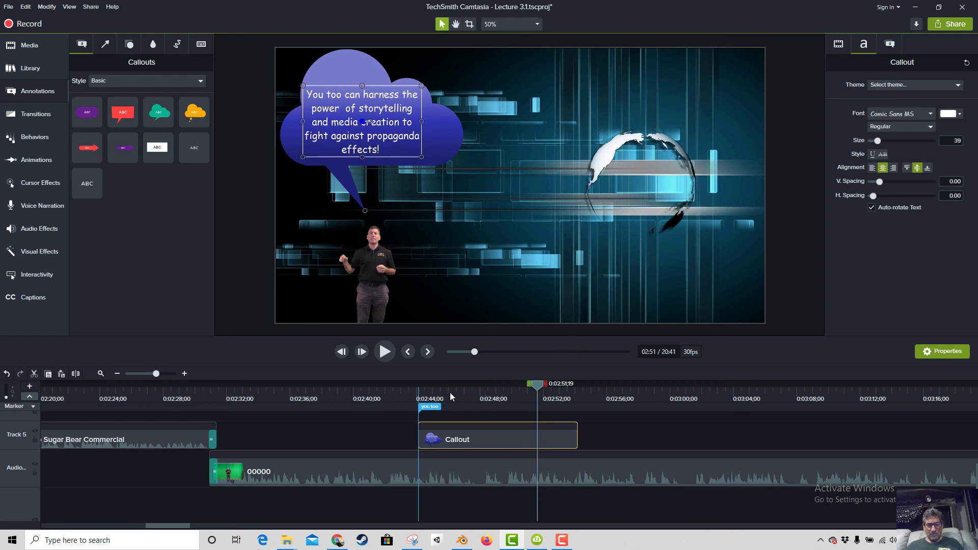
Play the section from about 0:02:44 and add a Fade transition to both ends of the cloud callout on Track 5.
click(417, 398)
key(space)
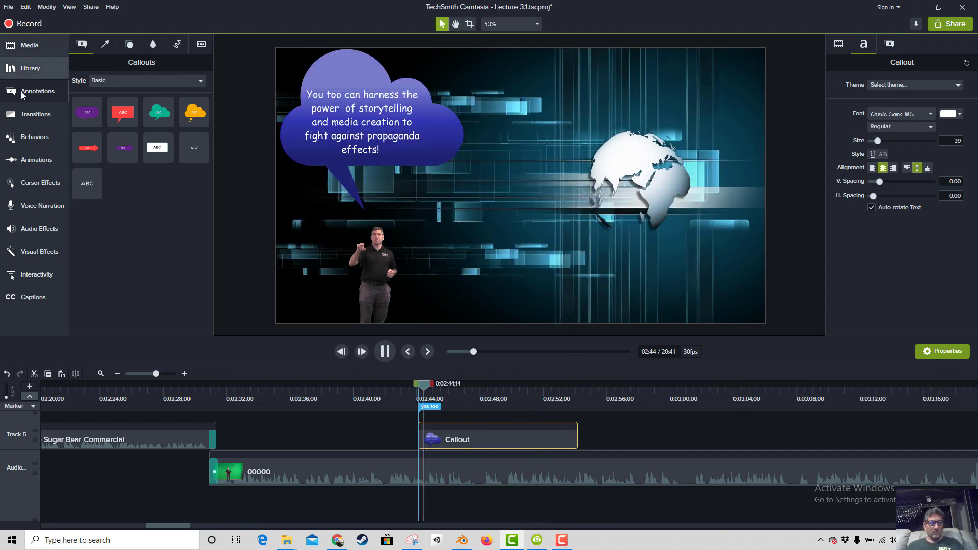
click(31, 115)
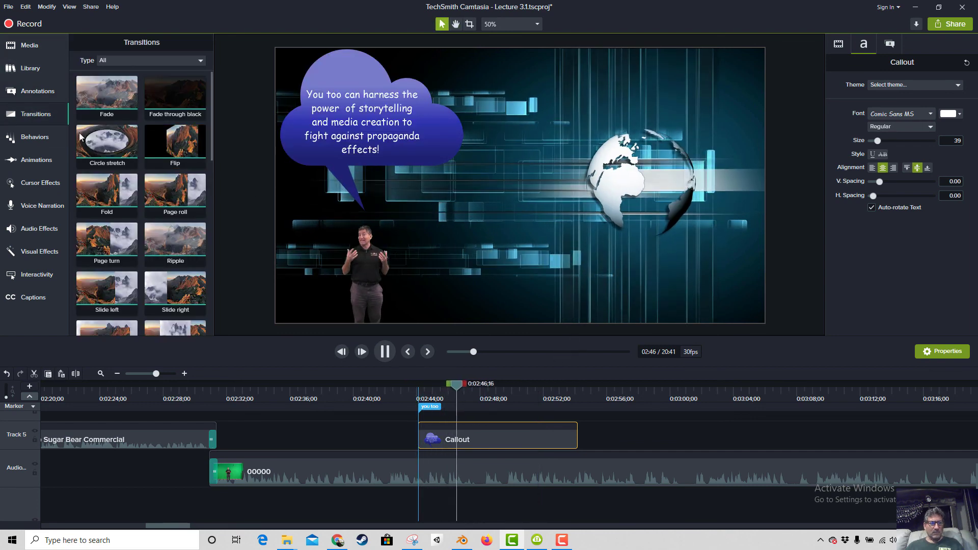
drag(160, 191, 486, 439)
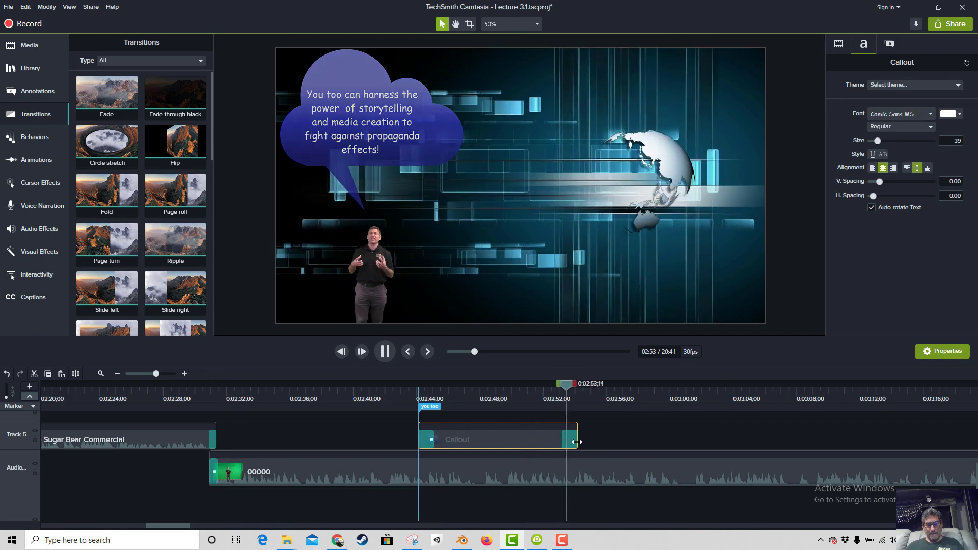
Extend the cloud callout on Track 5 to end at about 0:03:01, and play from 0:03:00 to about 0:03:07.
drag(577, 441, 663, 439)
key(space)
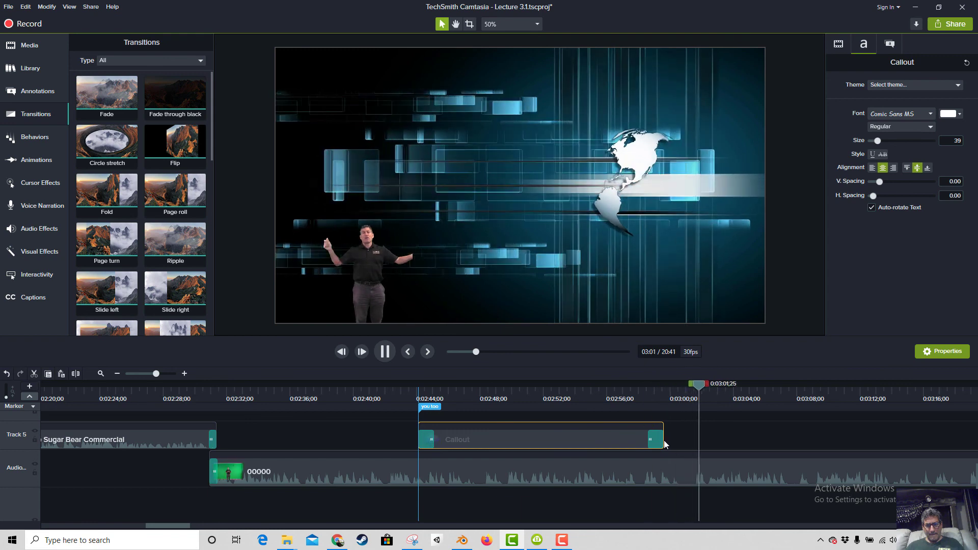
drag(664, 440, 705, 437)
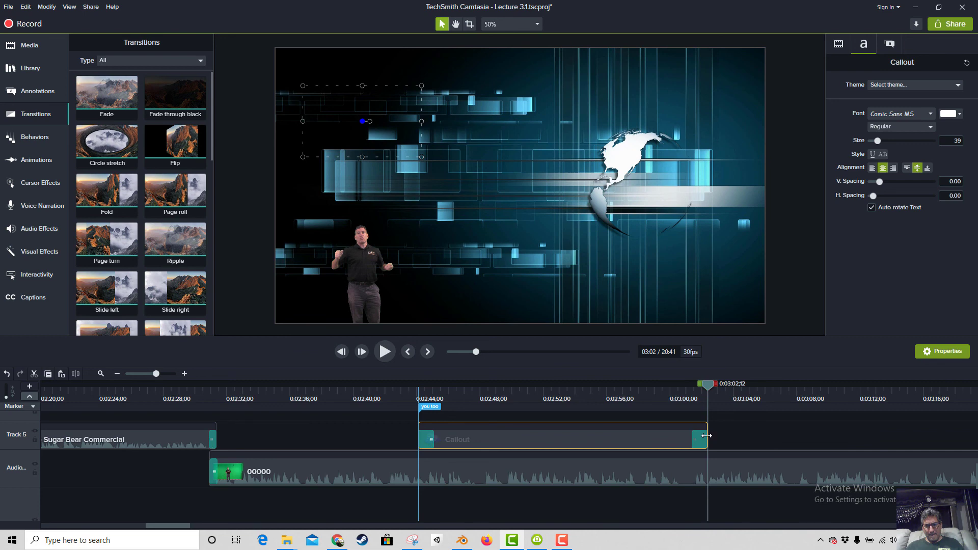
drag(706, 439, 693, 439)
click(670, 390)
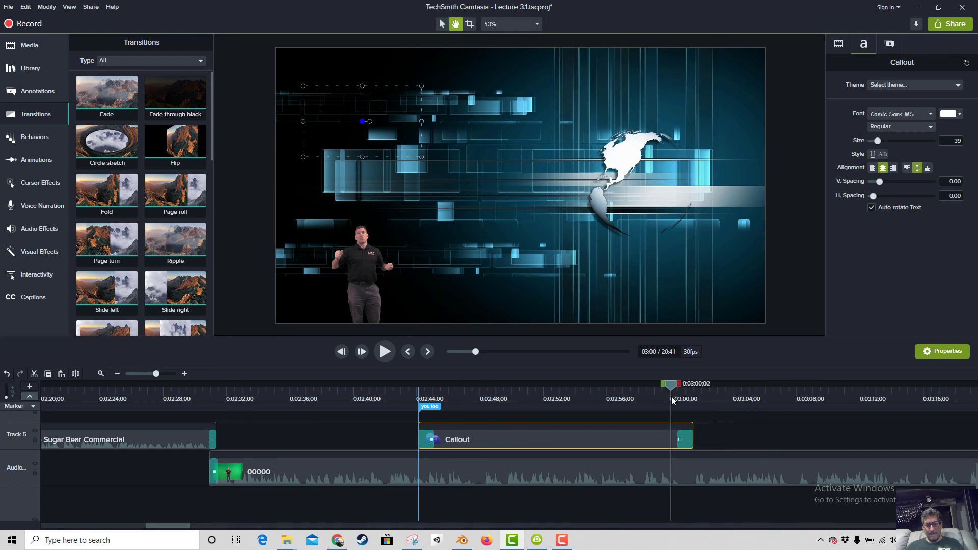
key(space)
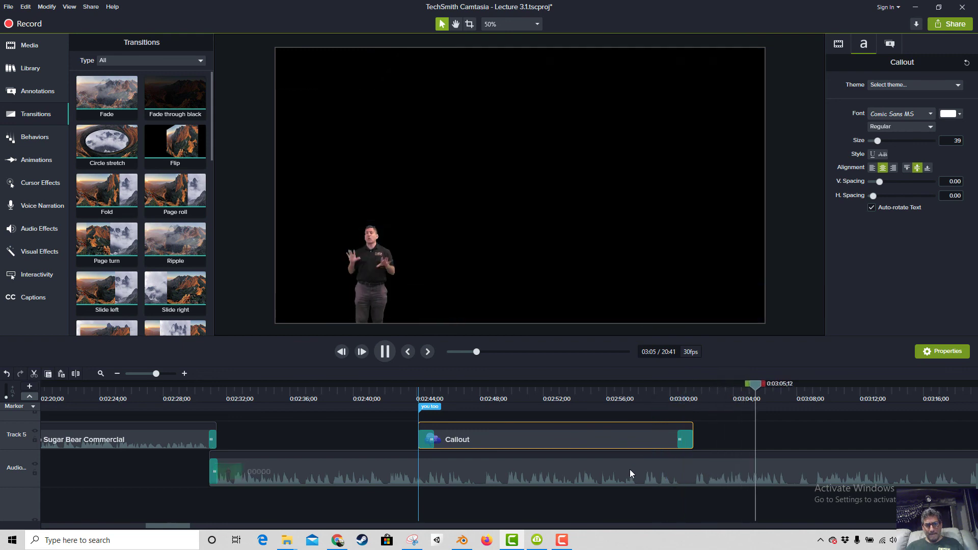
key(space)
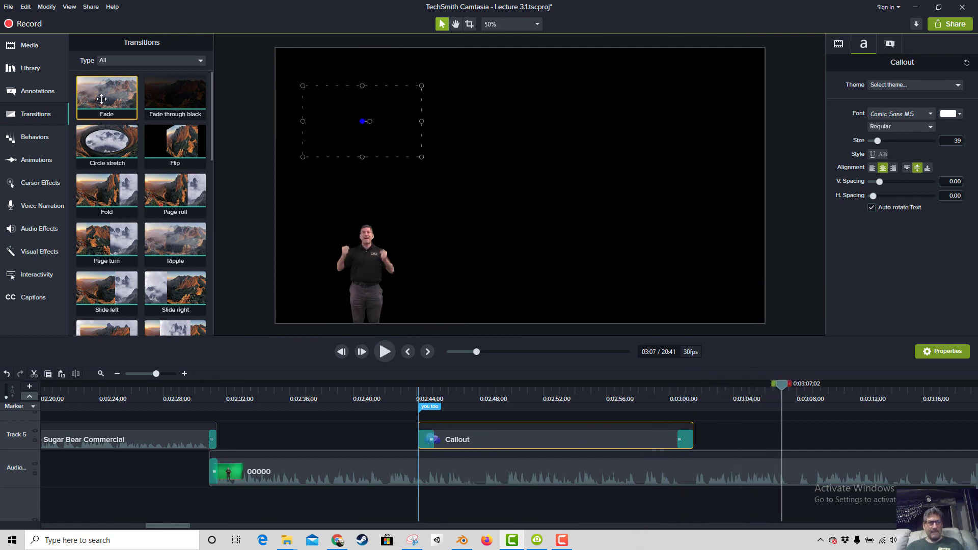
Save the lecture project and bring up the screen recorder window.
click(8, 7)
click(22, 56)
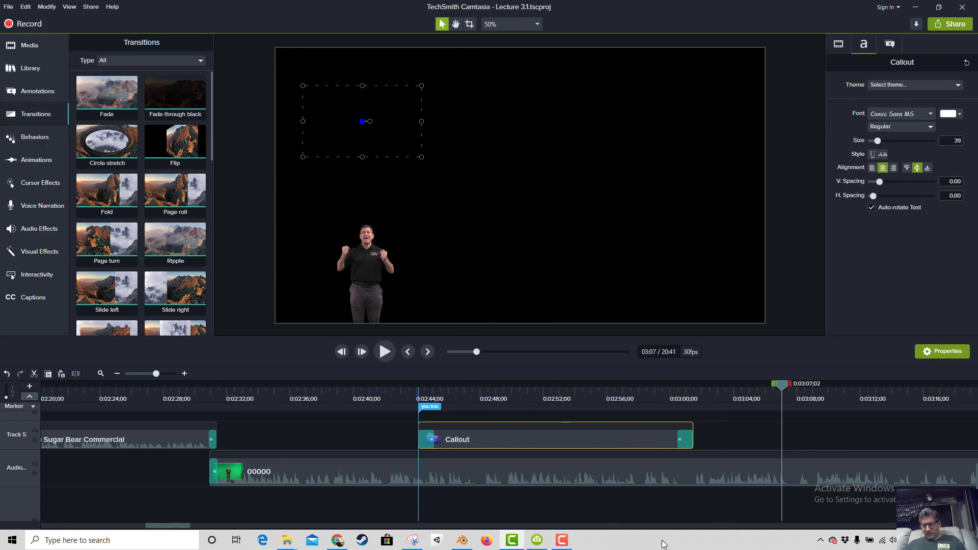
click(562, 540)
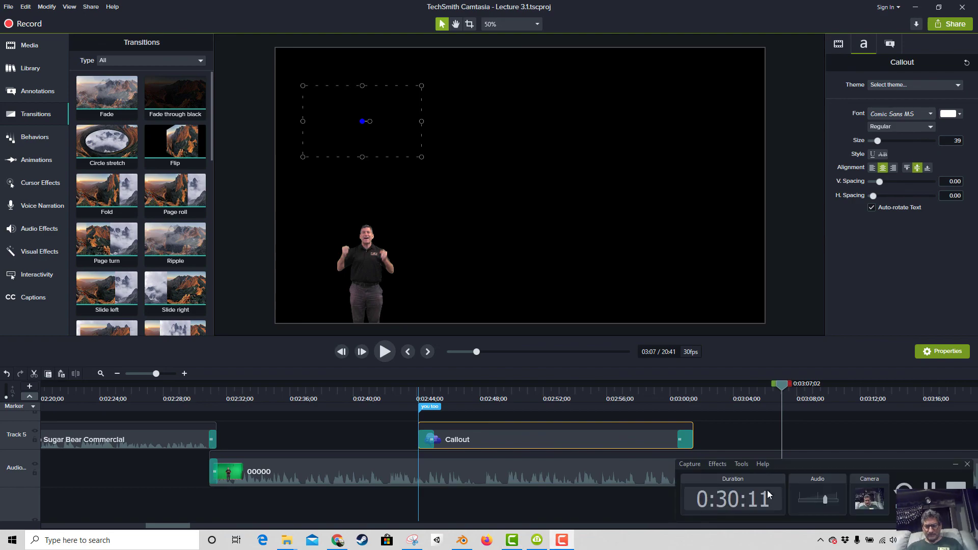